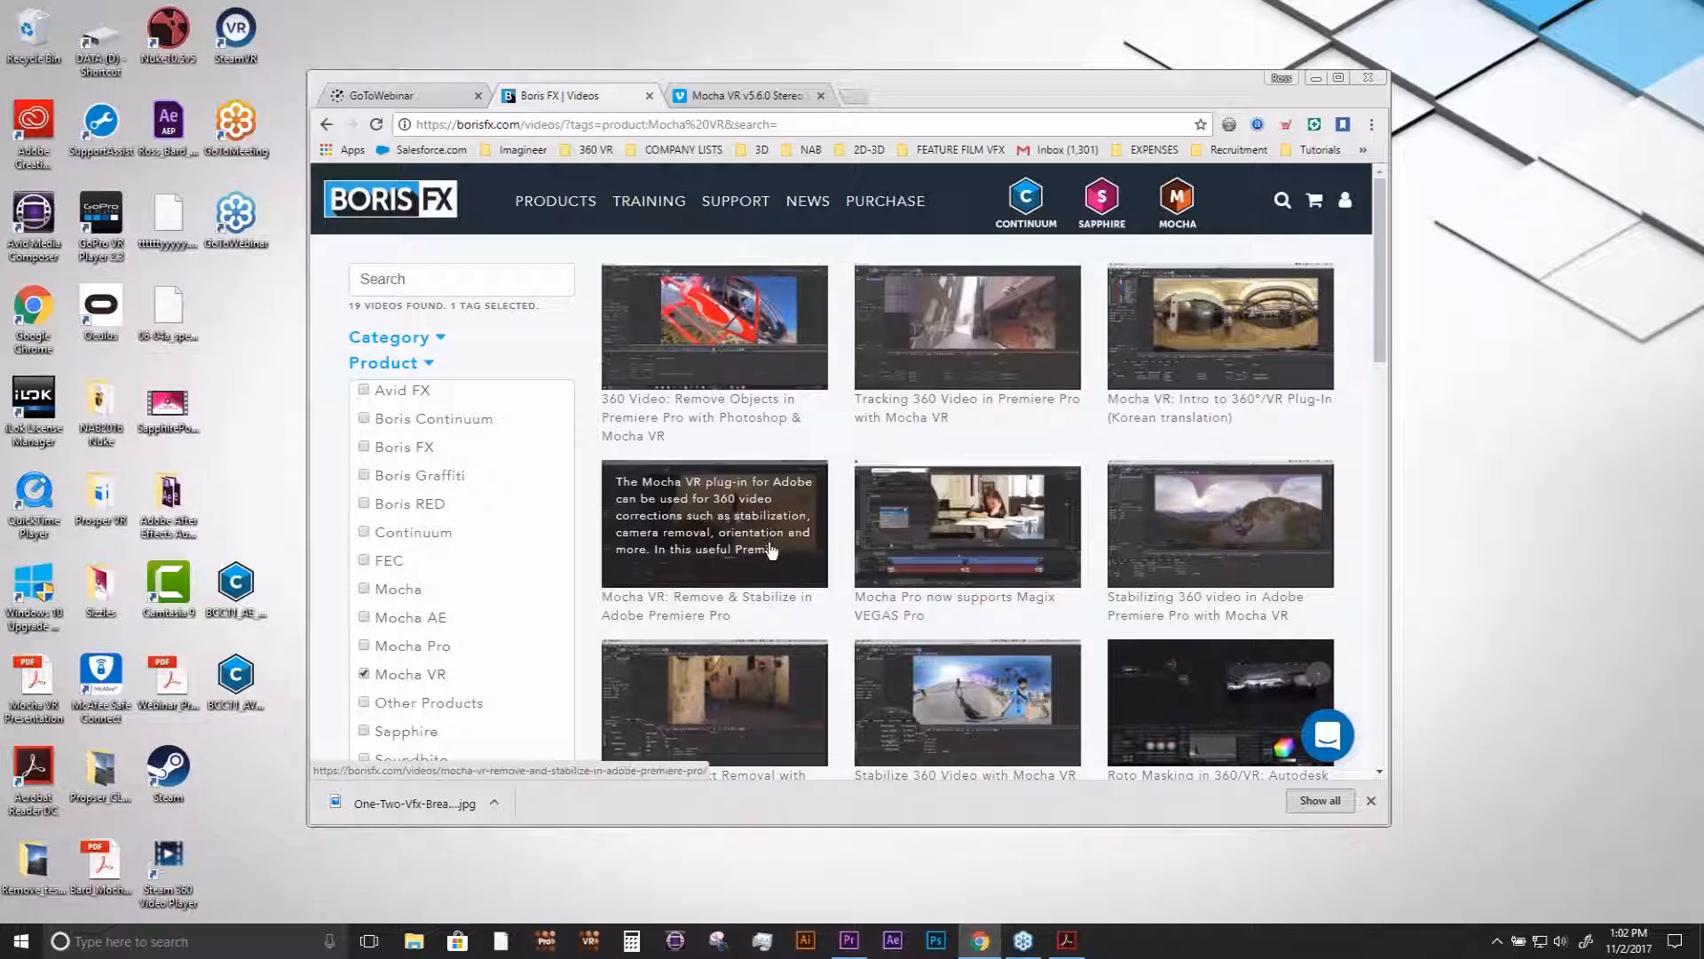
- Open the Continuum product page on the Boris FX website and look at its opening section
mouse_move(636, 197)
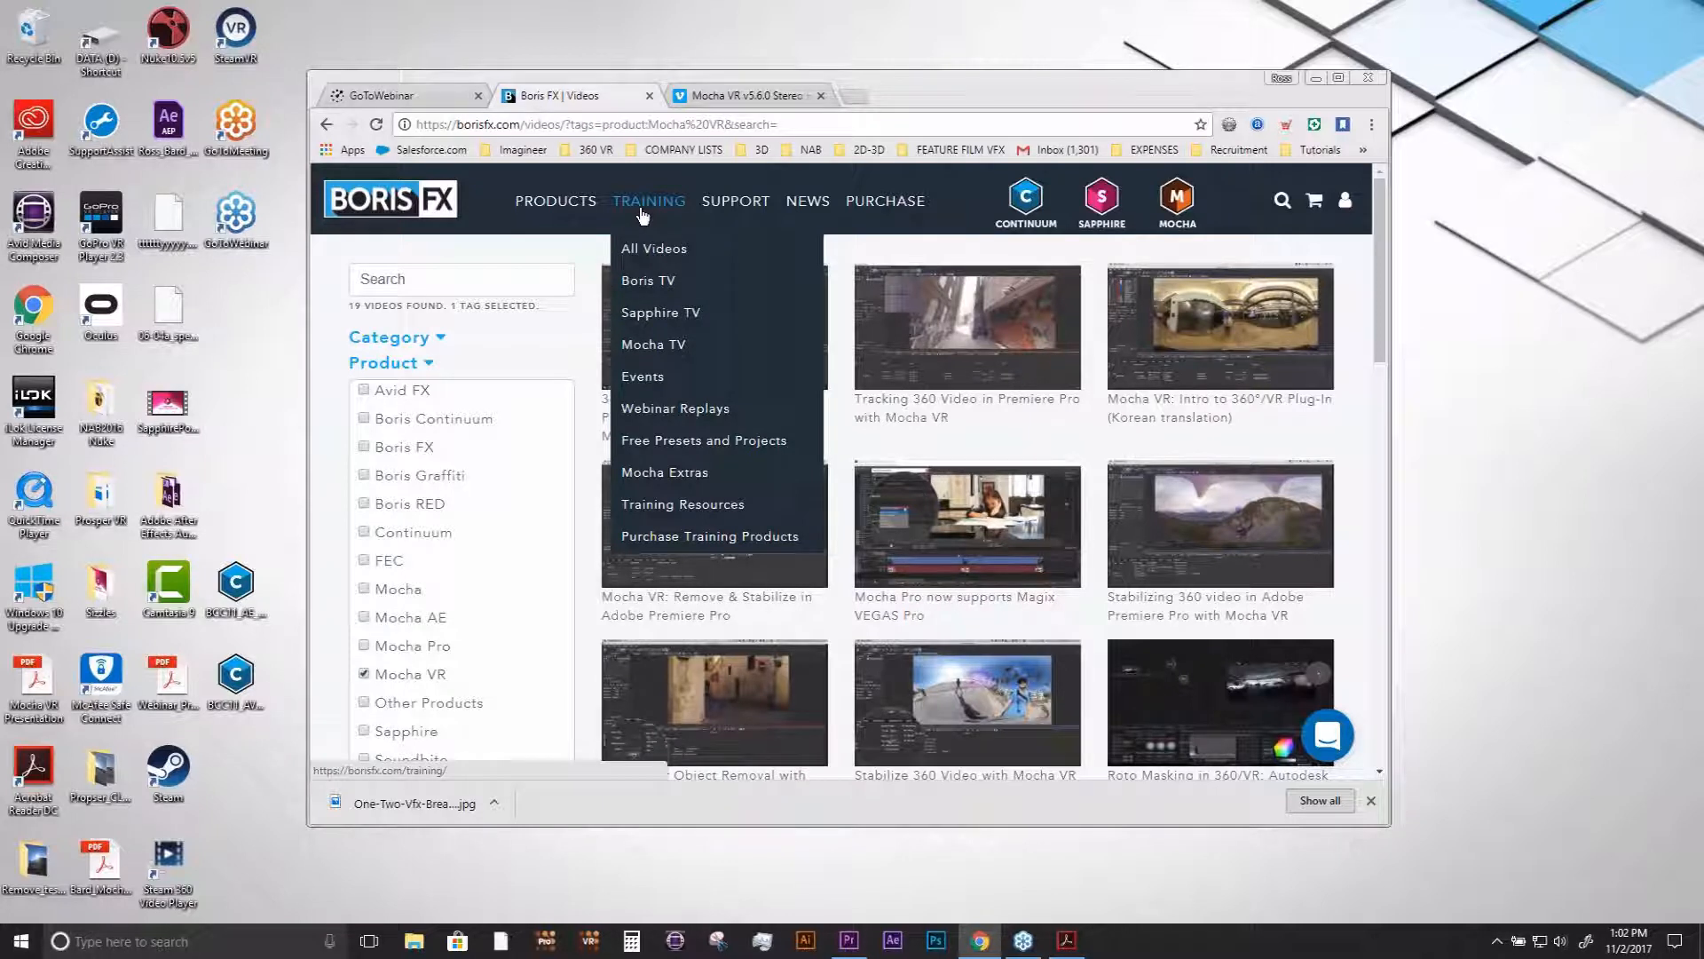
mouse_move(585, 207)
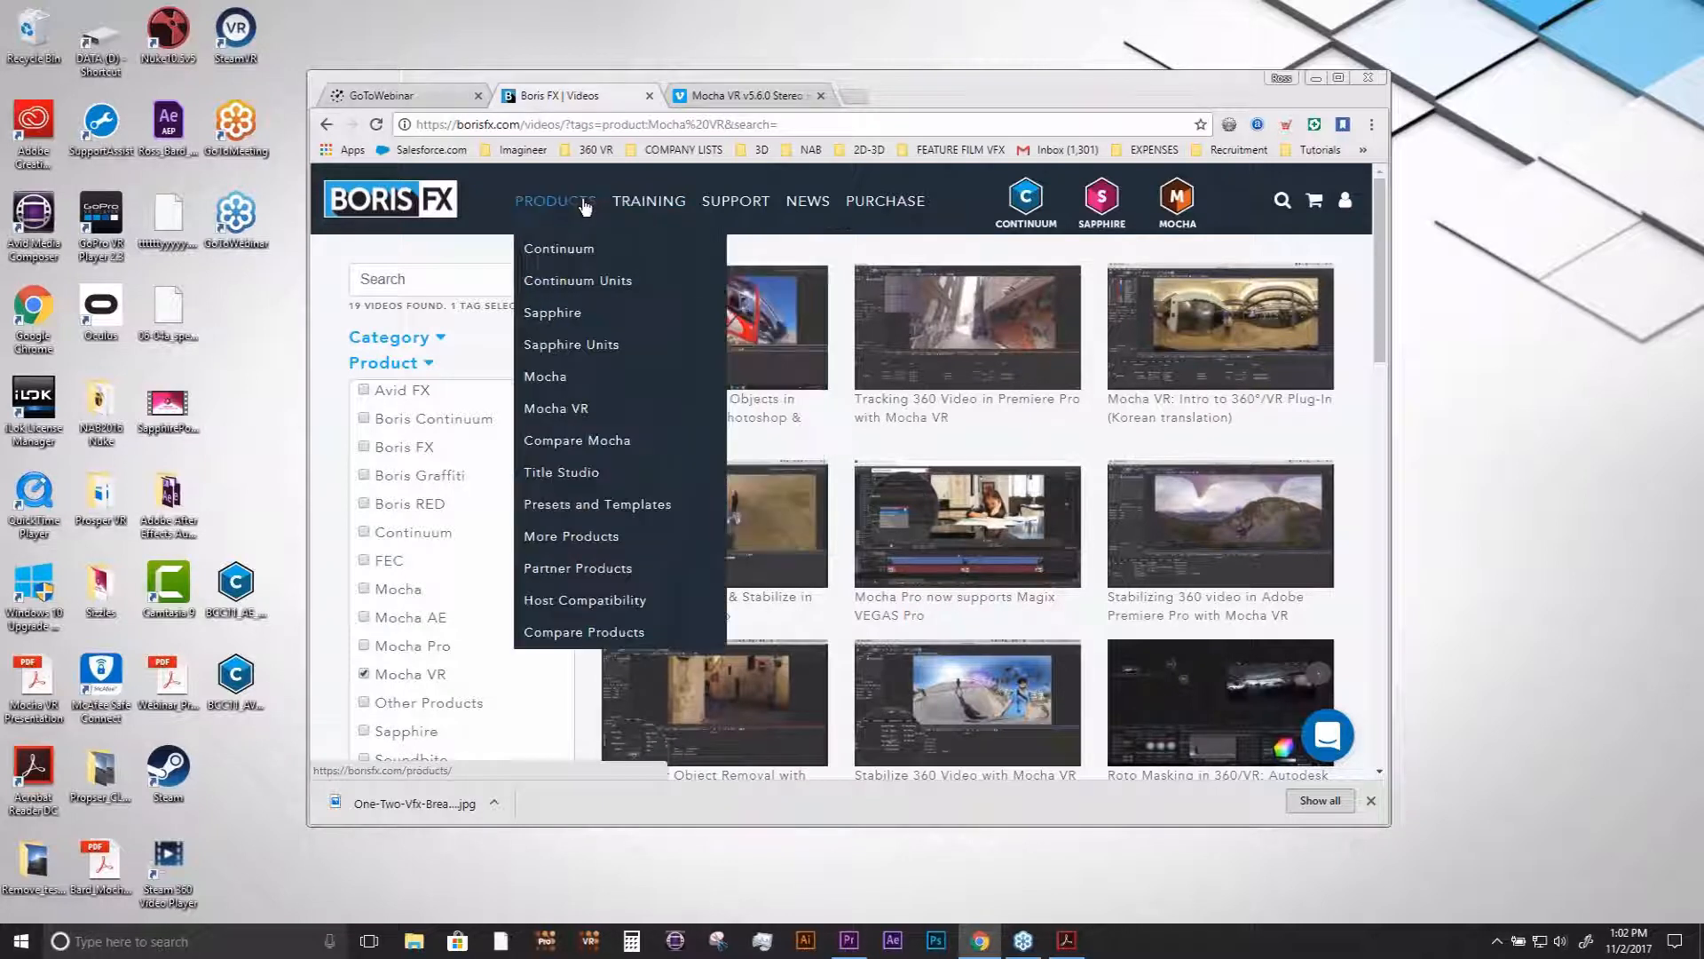
click(563, 259)
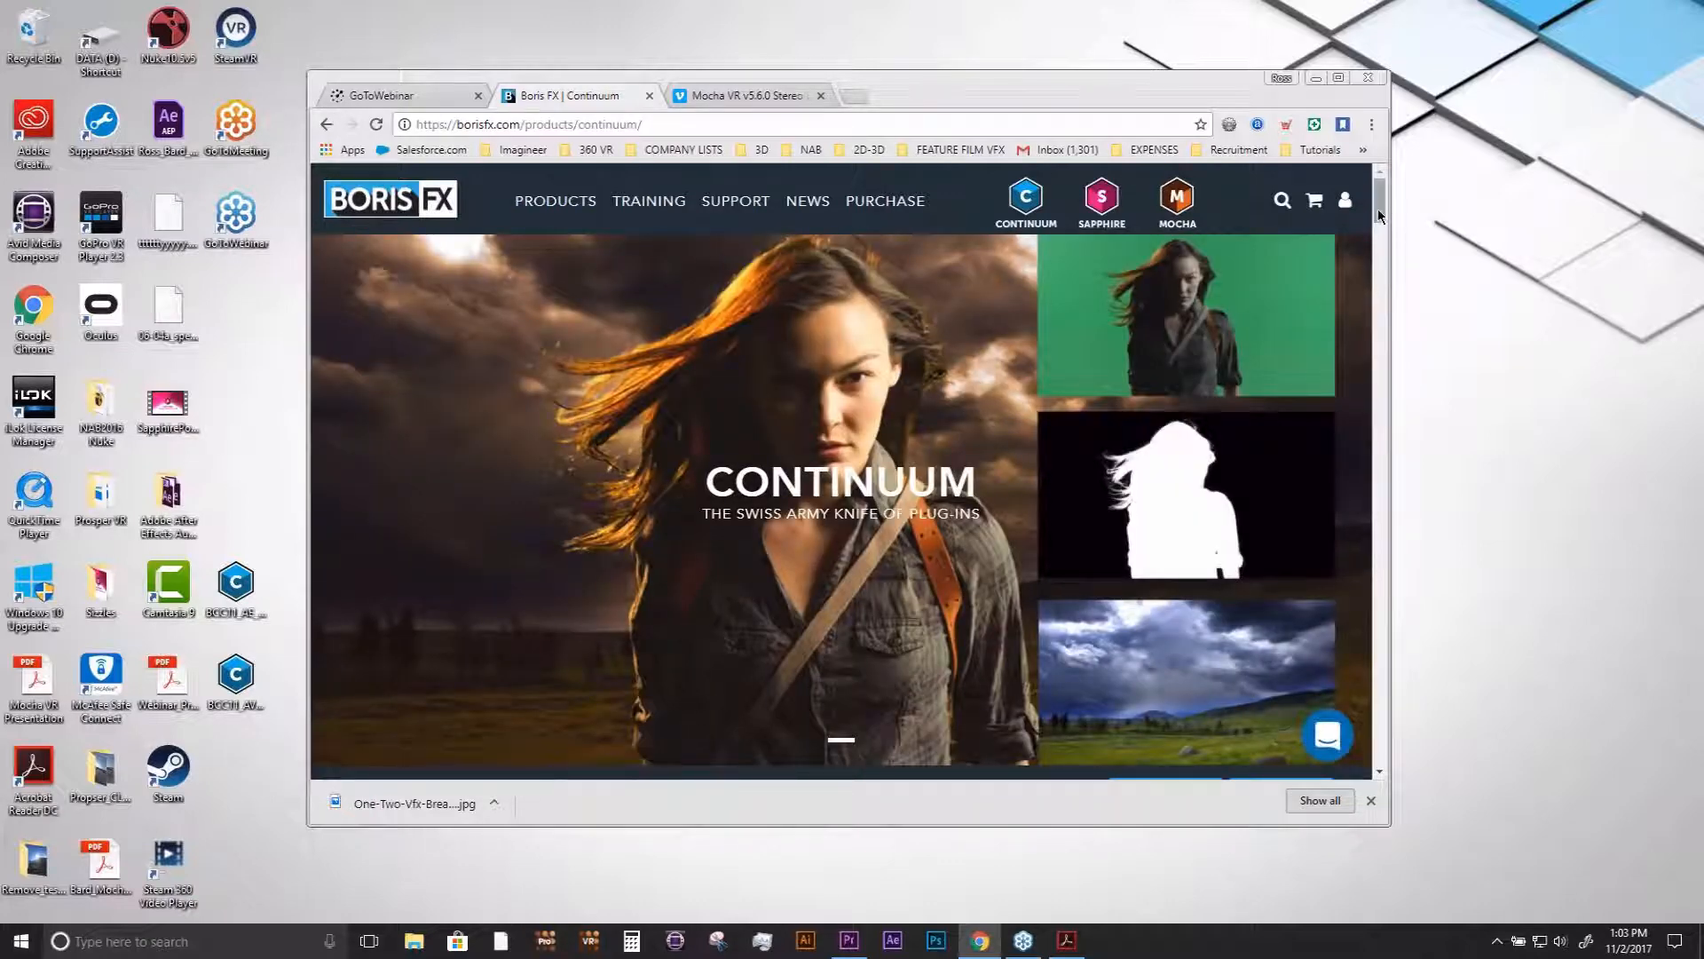
mouse_move(1378, 210)
mouse_down()
mouse_move(1383, 310)
mouse_move(1381, 210)
mouse_up()
- Open the VR unit page from the Continuum Units overview and view its description of the VR filters
mouse_move(556, 200)
click(546, 278)
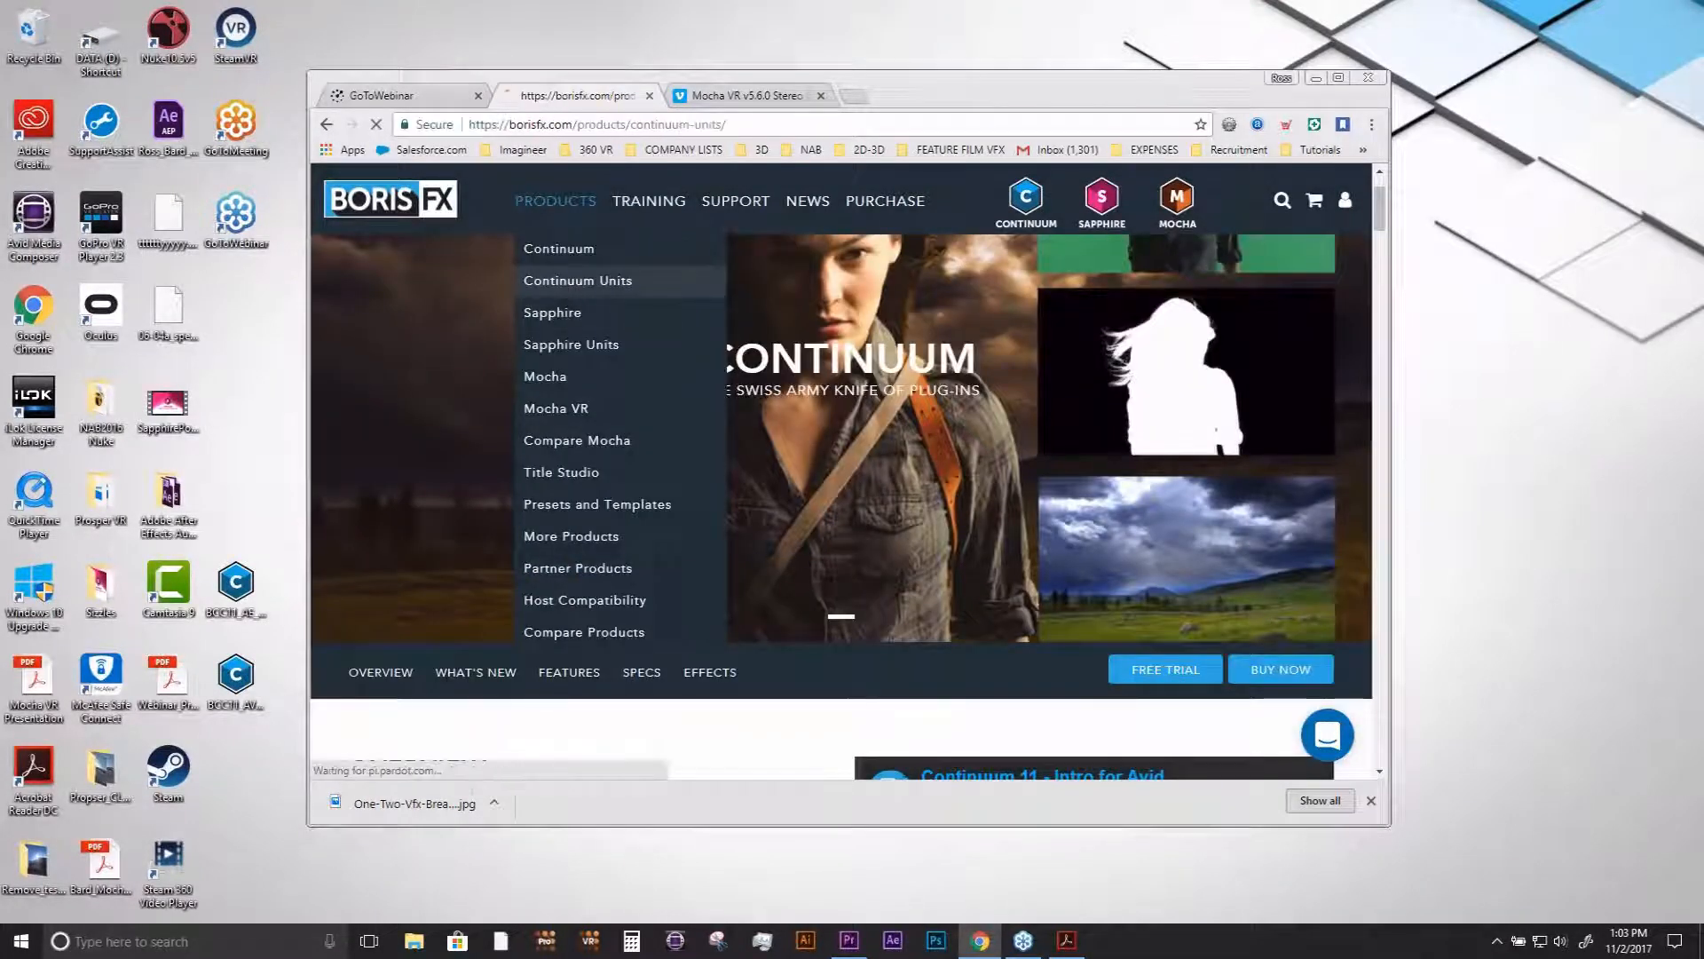
scroll(1211, 429, down, 5)
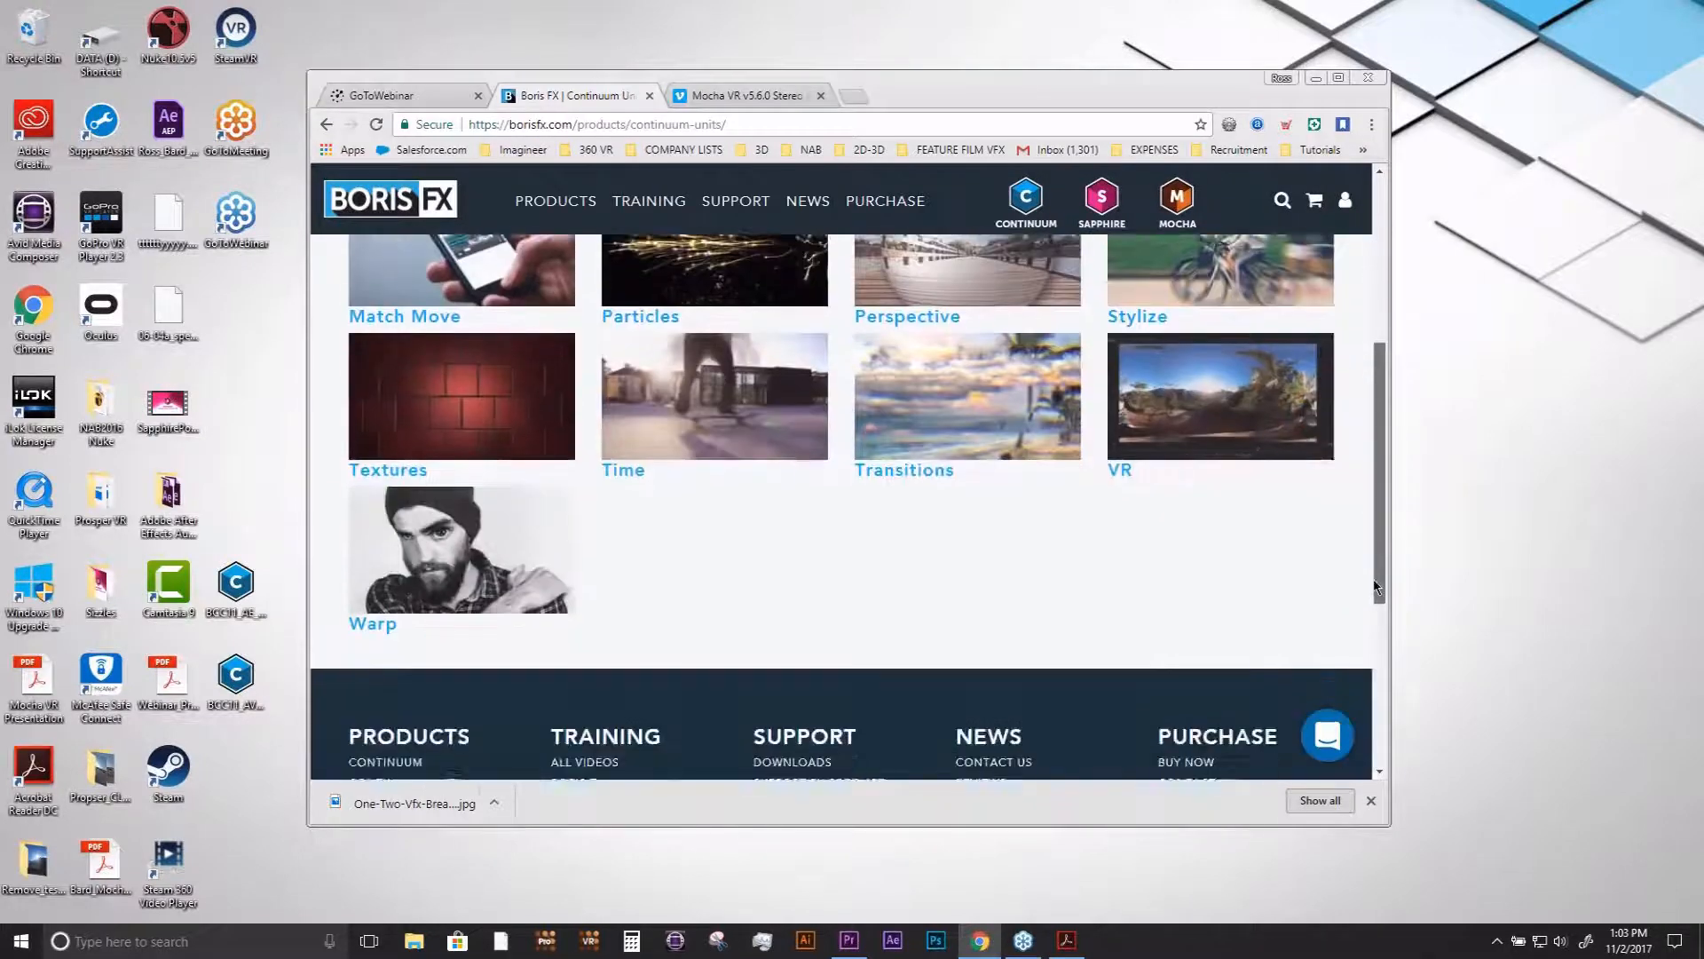
click(1211, 429)
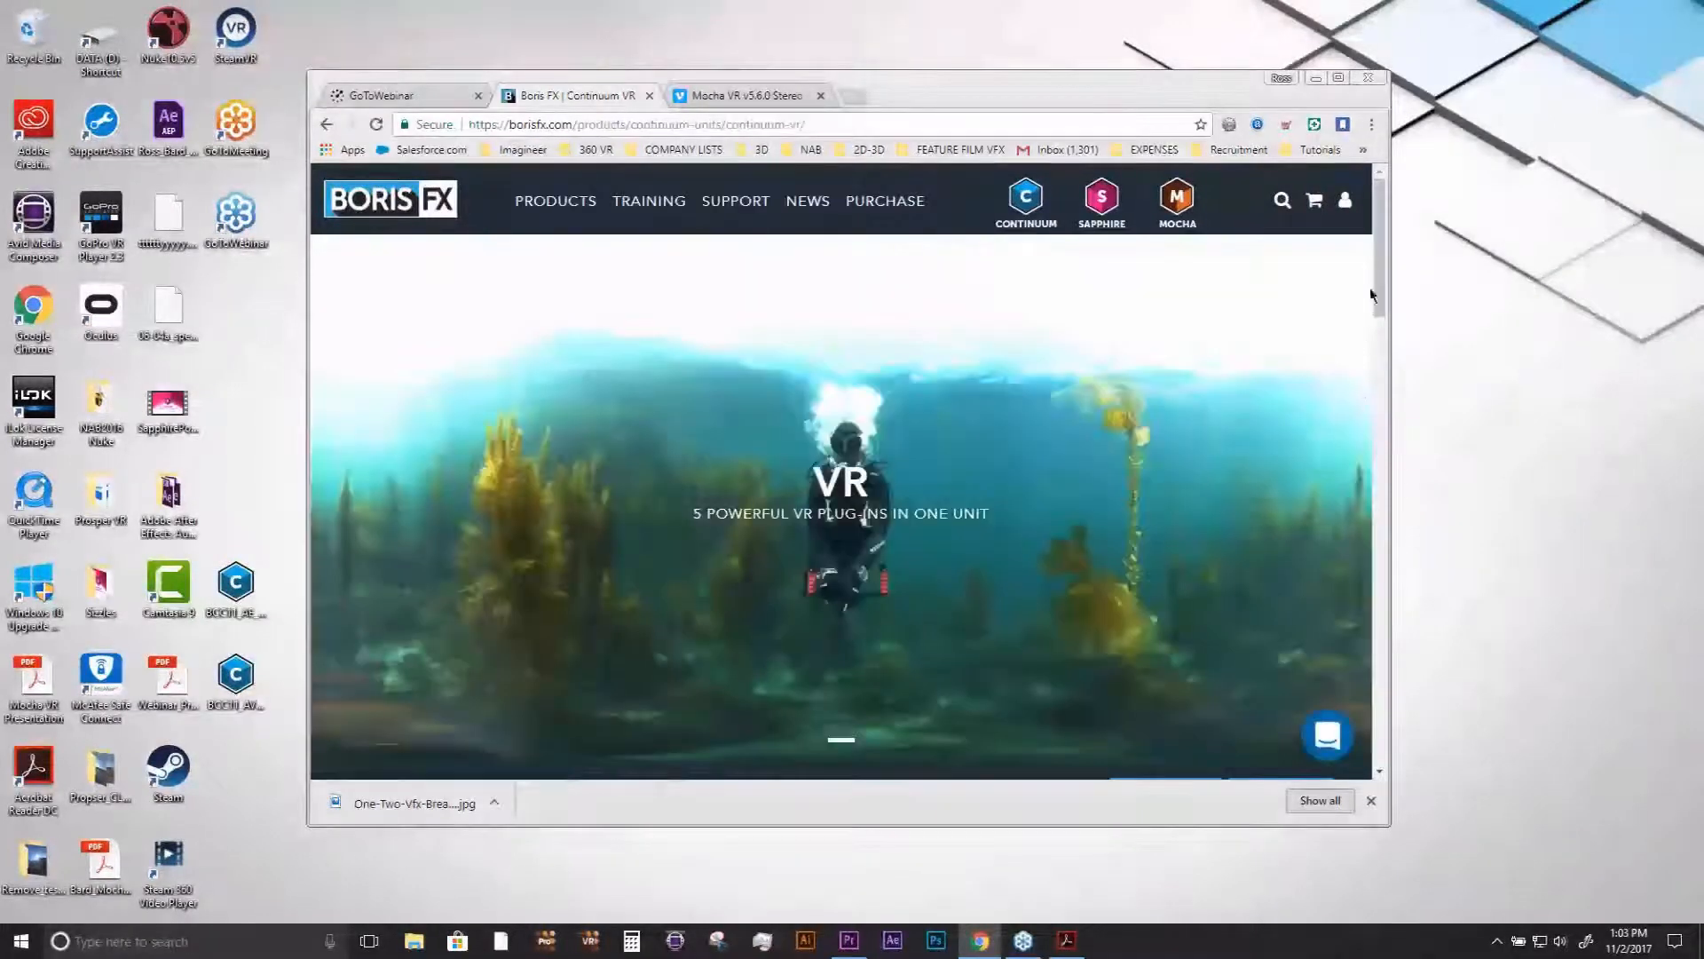
drag(1381, 293, 1378, 414)
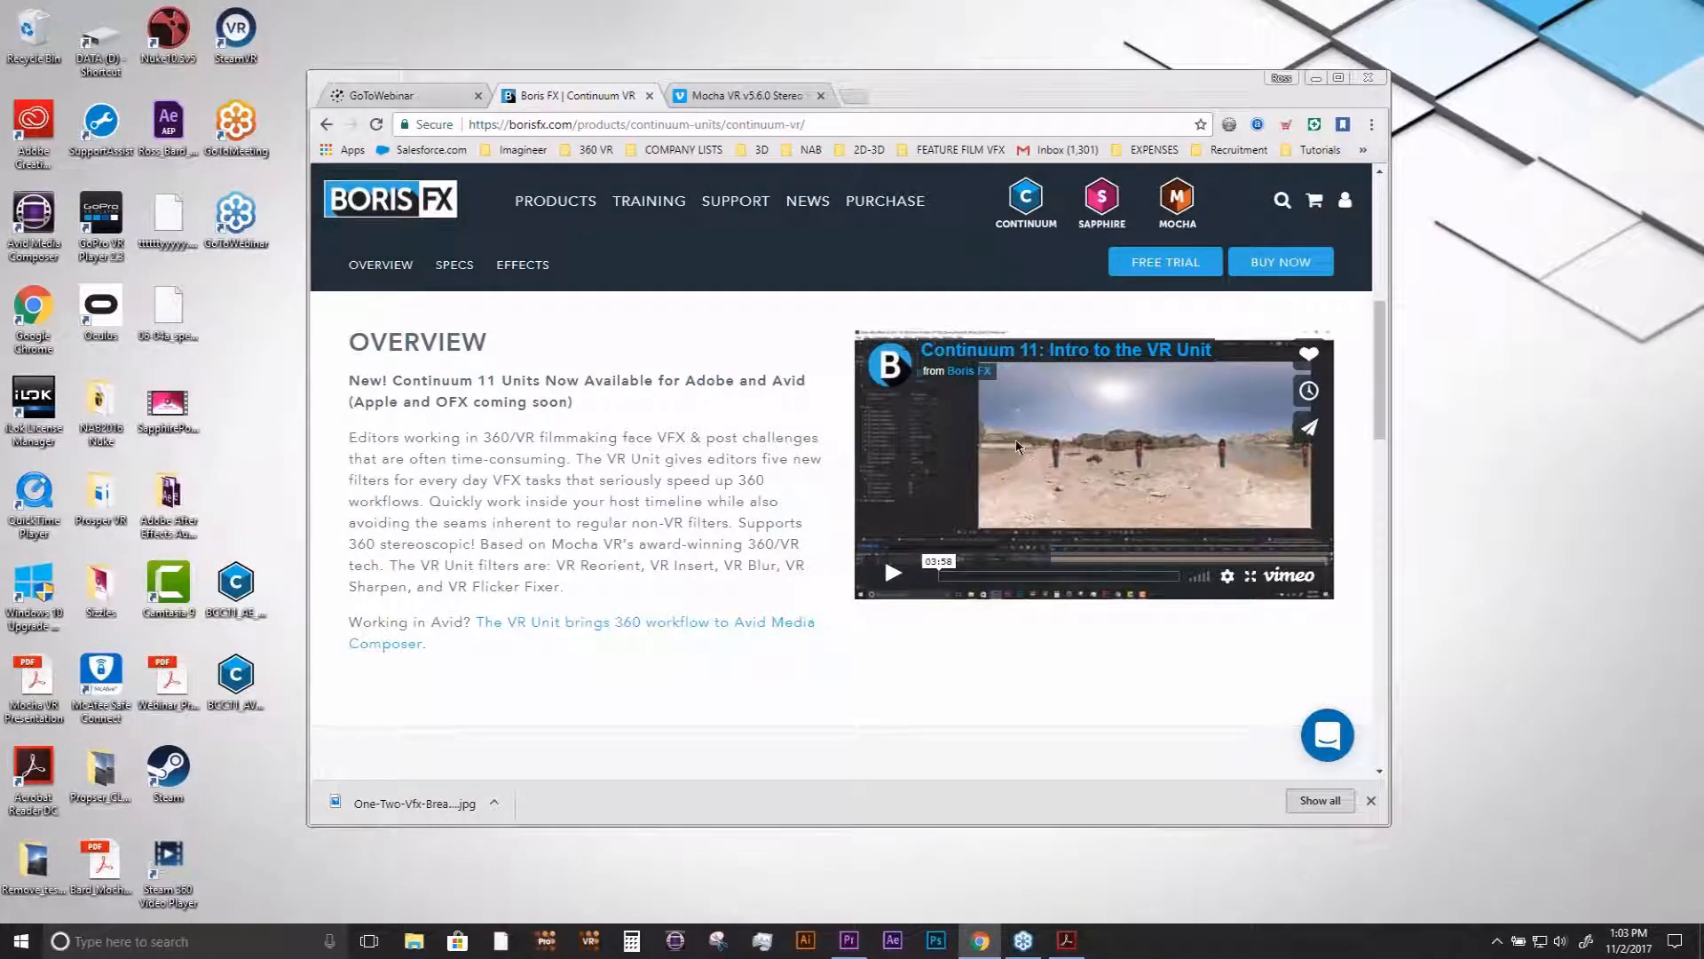
- Switch to Premiere Pro and move the playhead to 00:00:33:24 in the 01_Reorient_Insert_Mono sequence
click(849, 940)
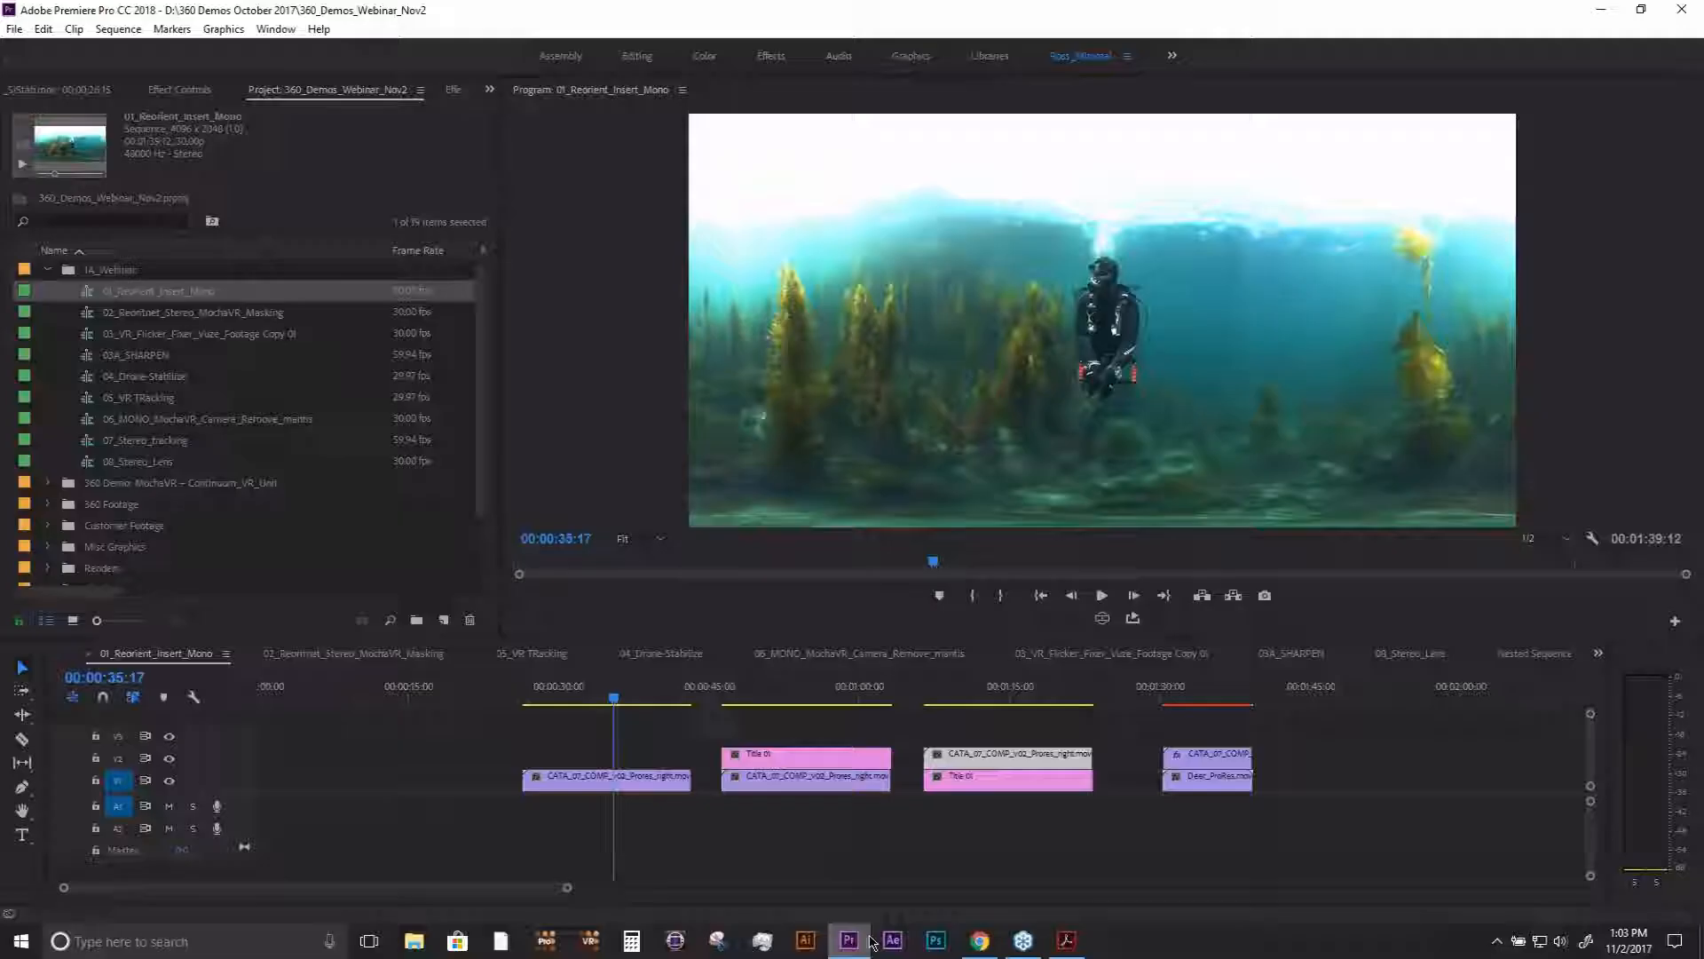
click(601, 692)
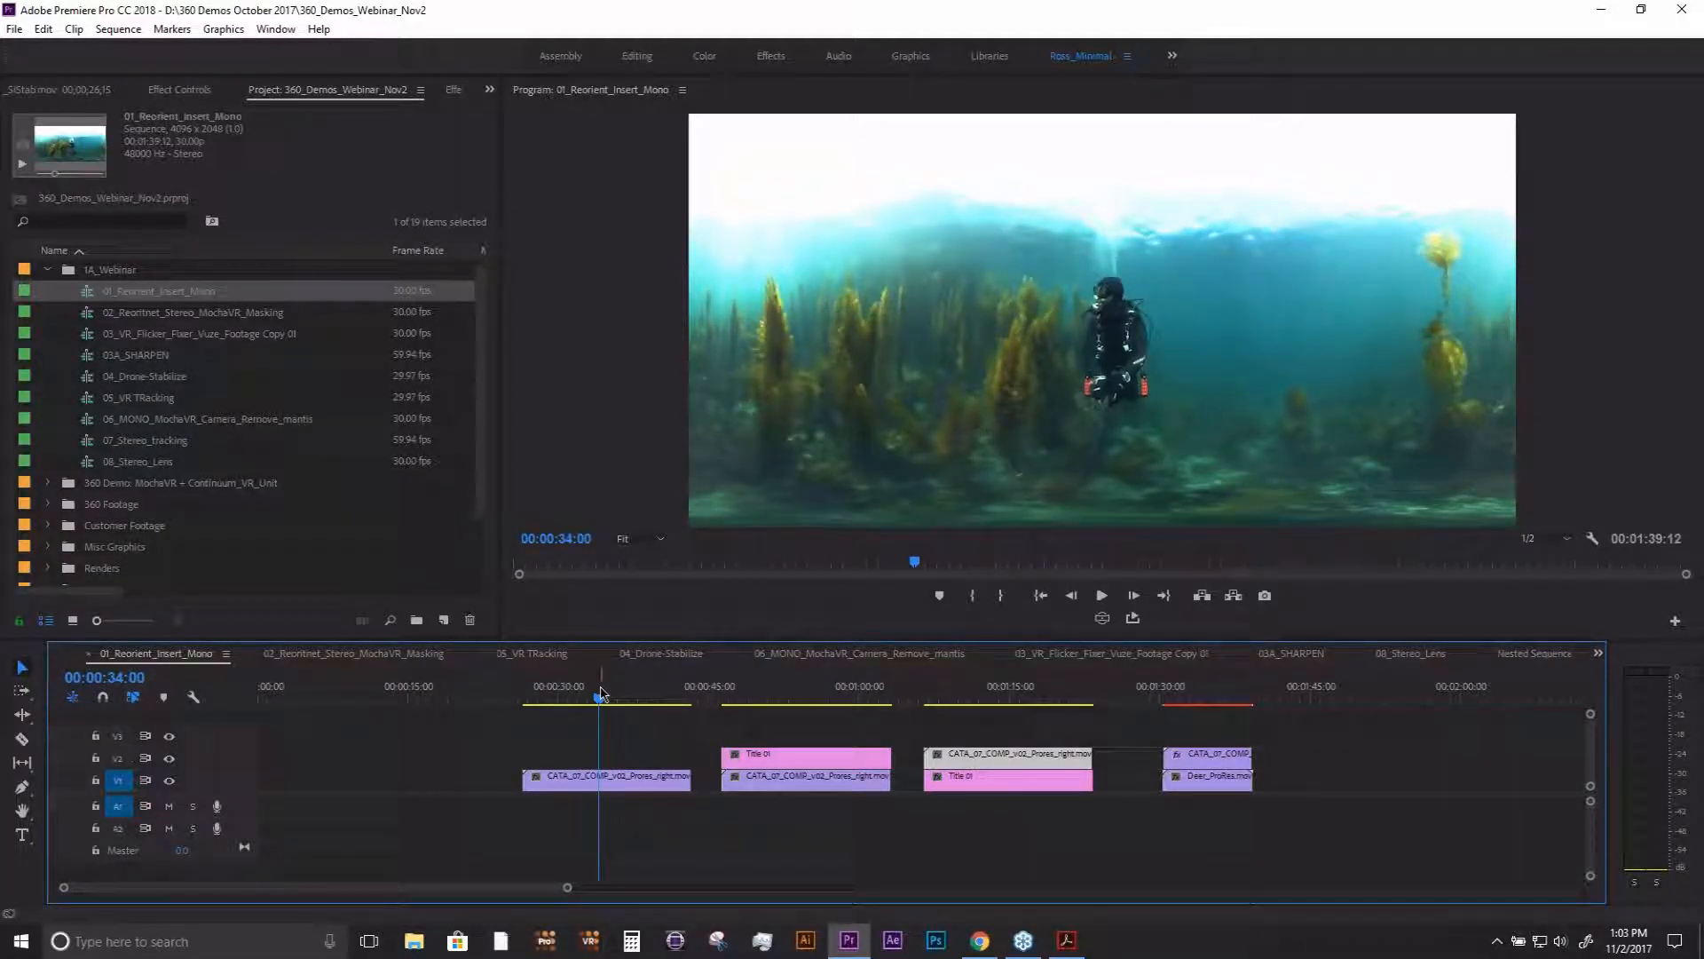
mouse_move(602, 696)
mouse_down()
mouse_move(616, 698)
mouse_move(600, 704)
mouse_up()
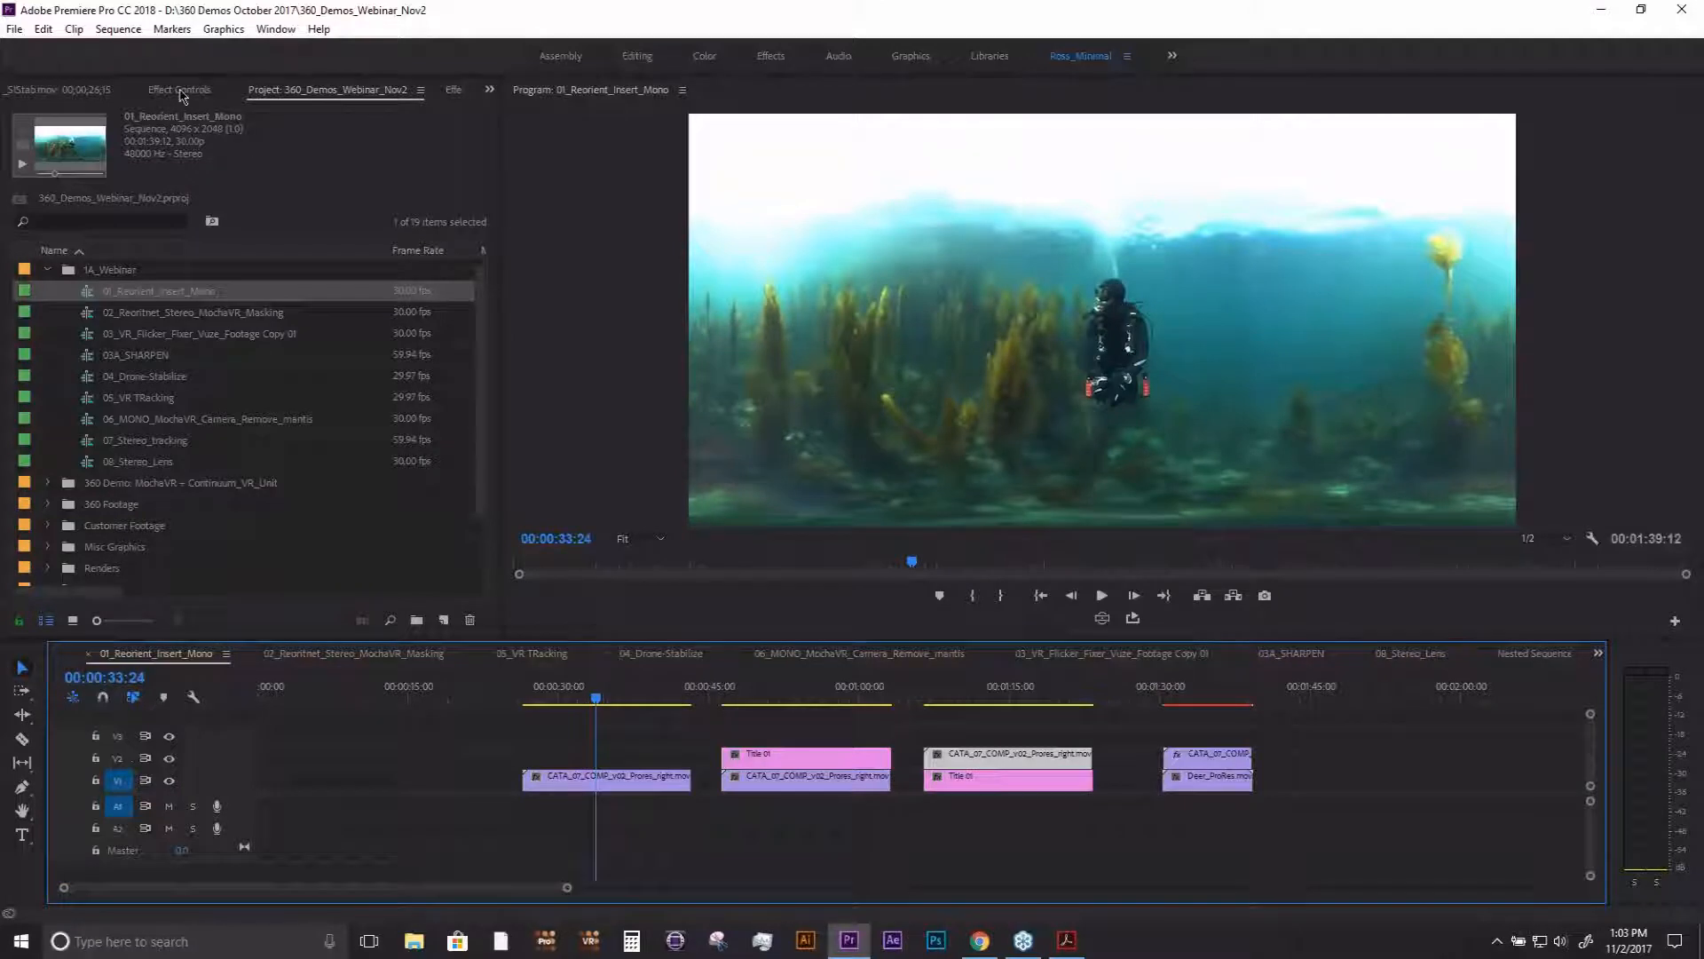
- Show the VR effects list and enlarge the program monitor by shrinking the timeline and the effects area
click(454, 93)
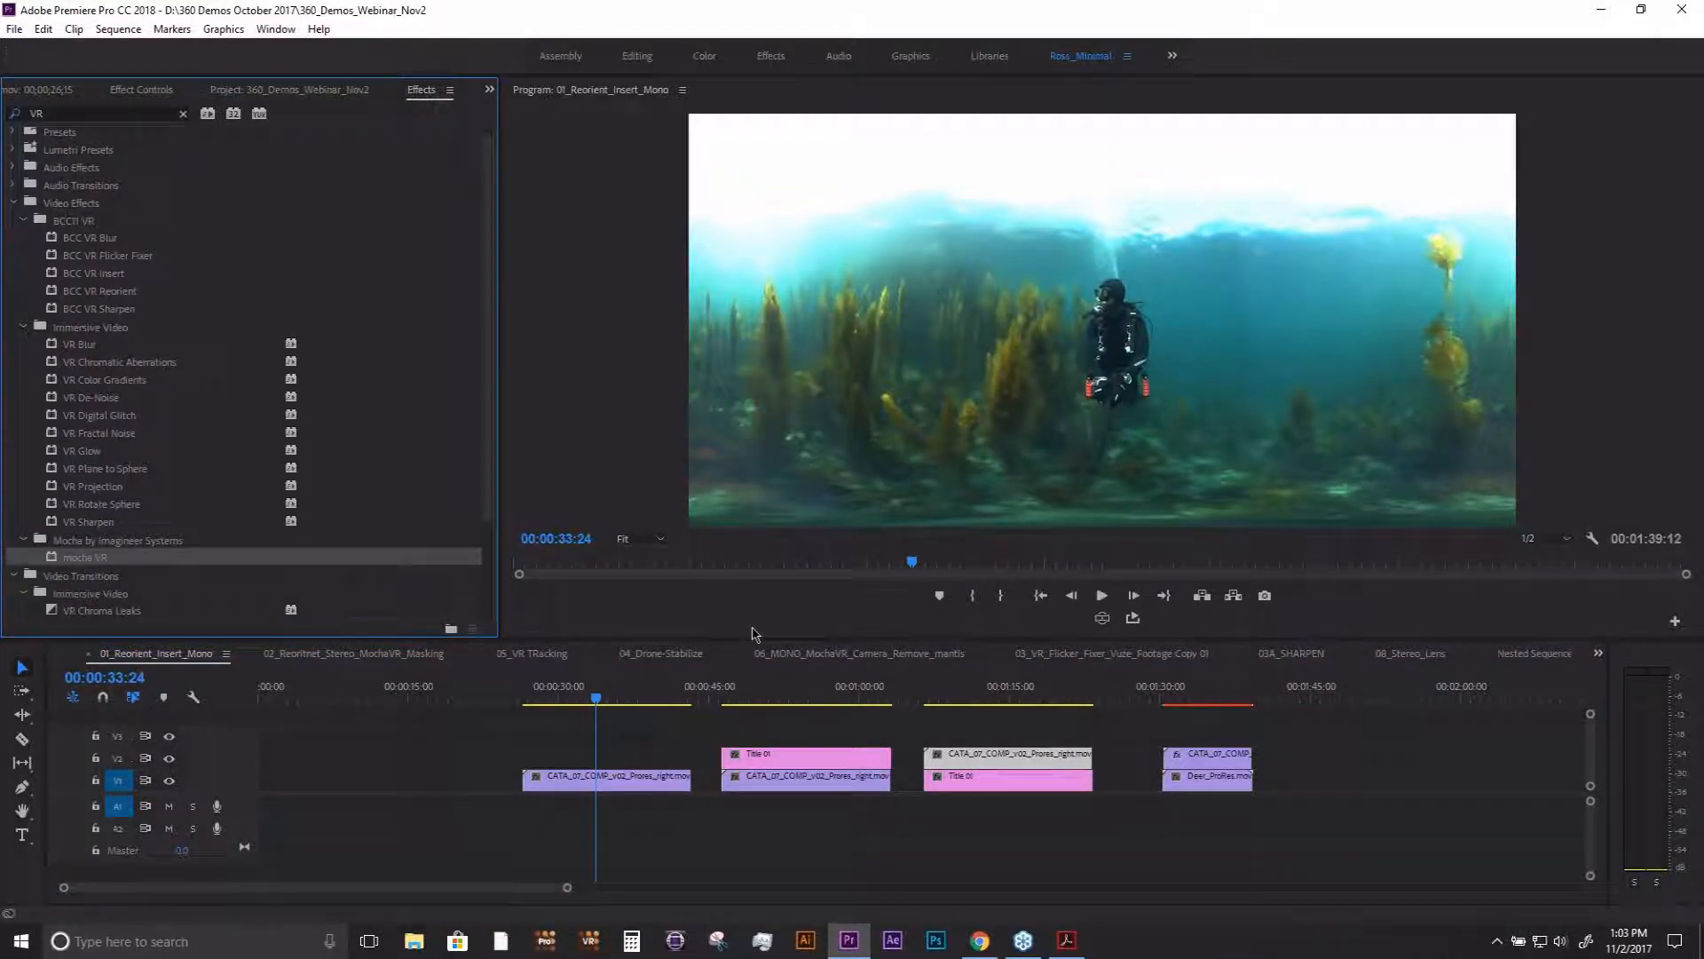
drag(753, 632, 743, 725)
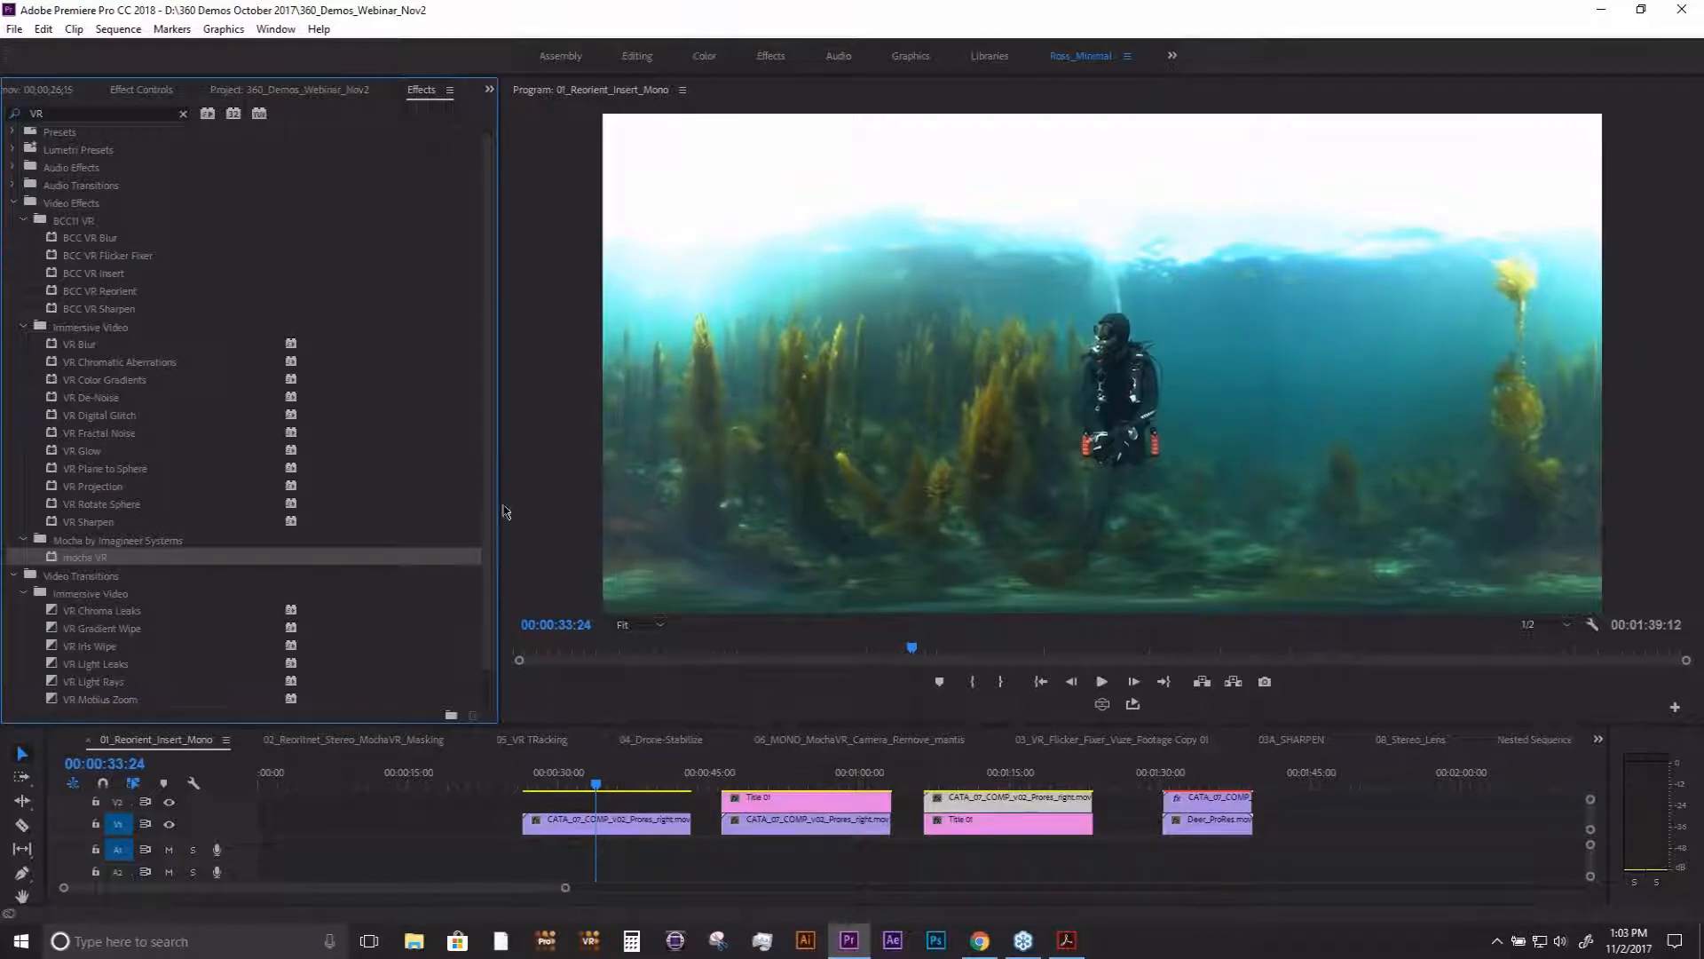
drag(490, 498, 423, 497)
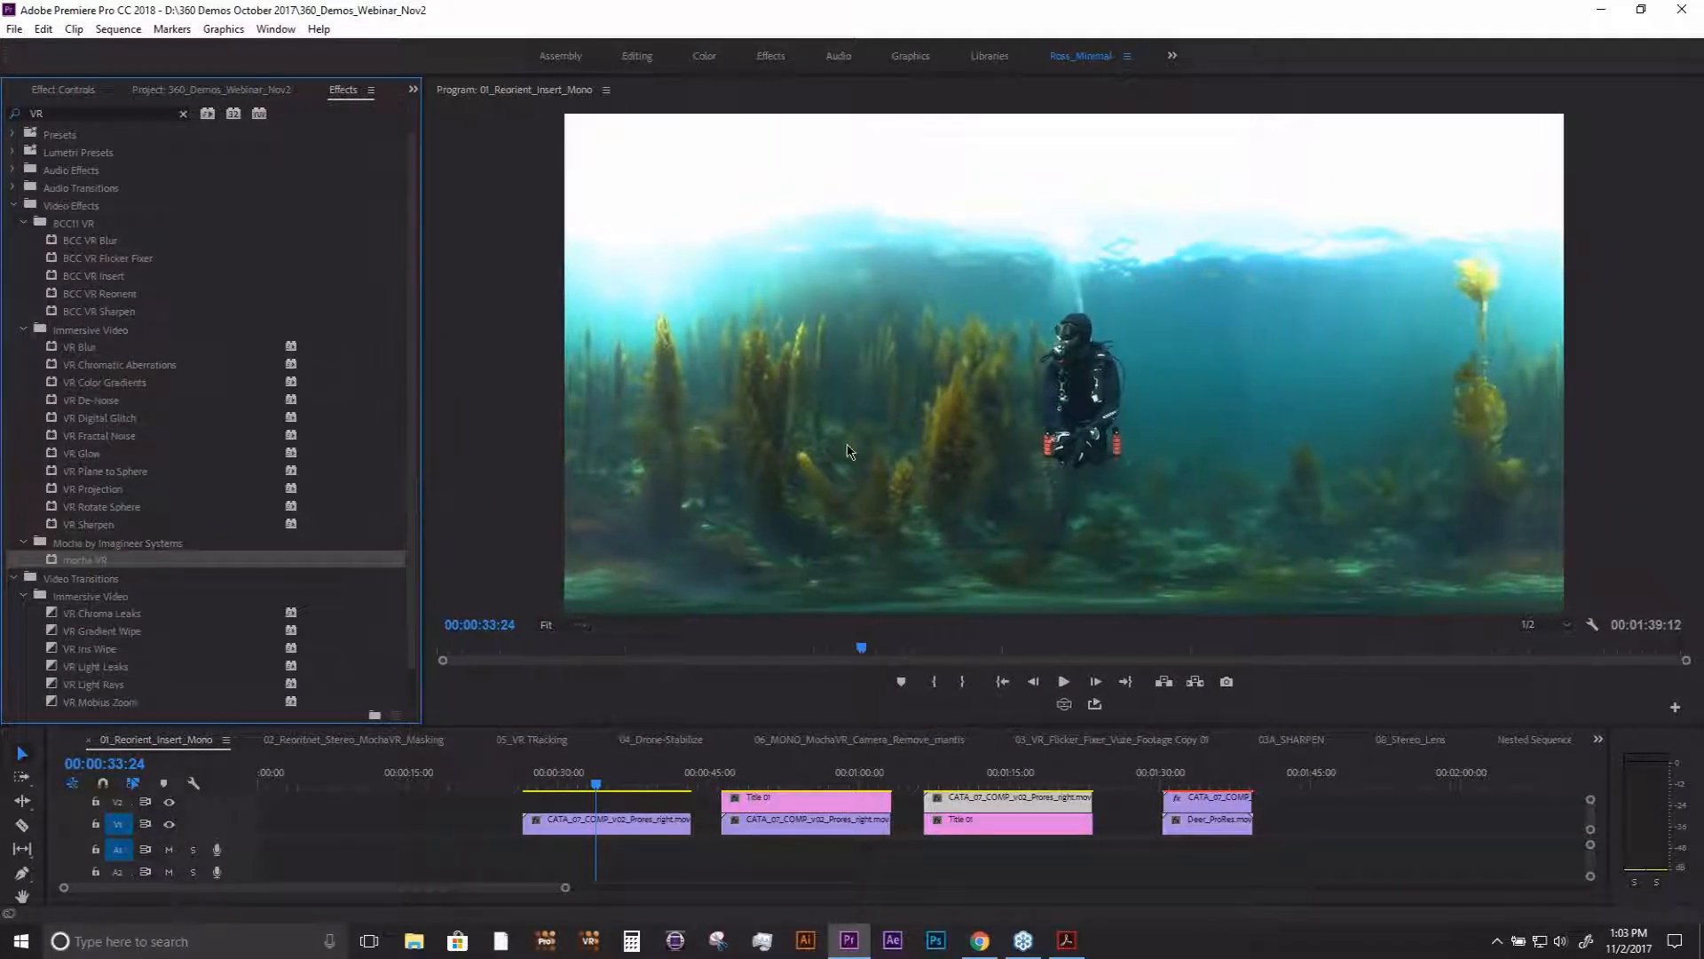
- Turn on the VR video display, look around the underwater shot and play the clip to about 00:00:36:21
click(1064, 704)
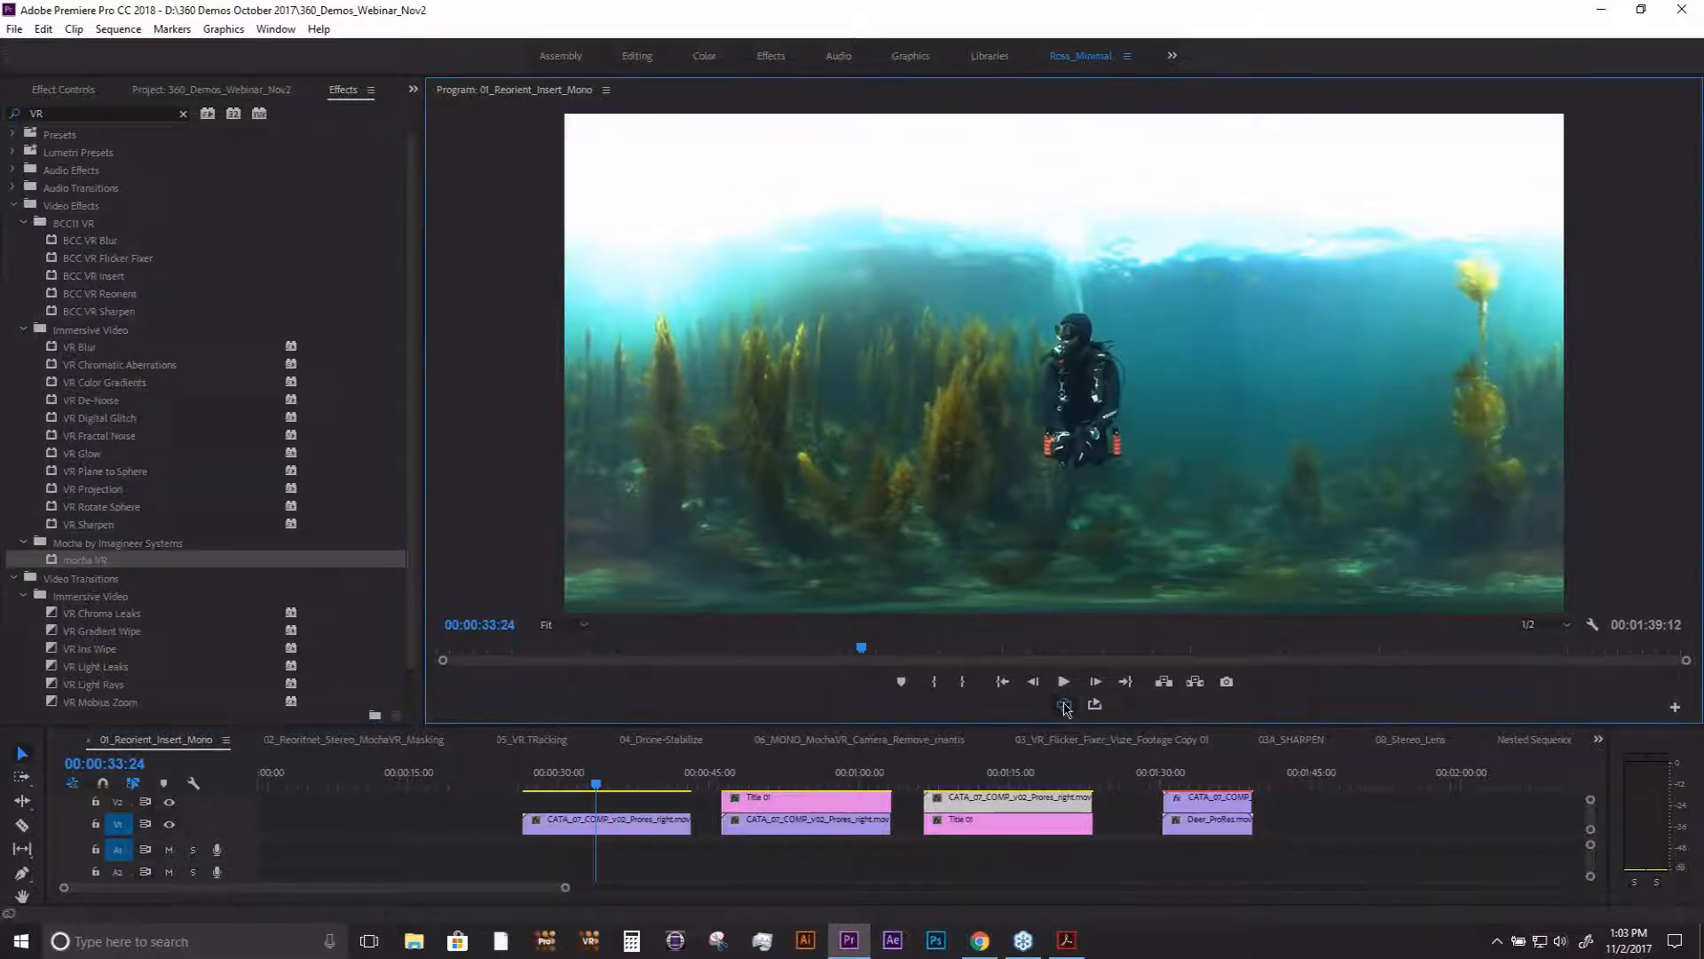
click(1065, 705)
click(1065, 705)
click(1065, 705)
click(1065, 705)
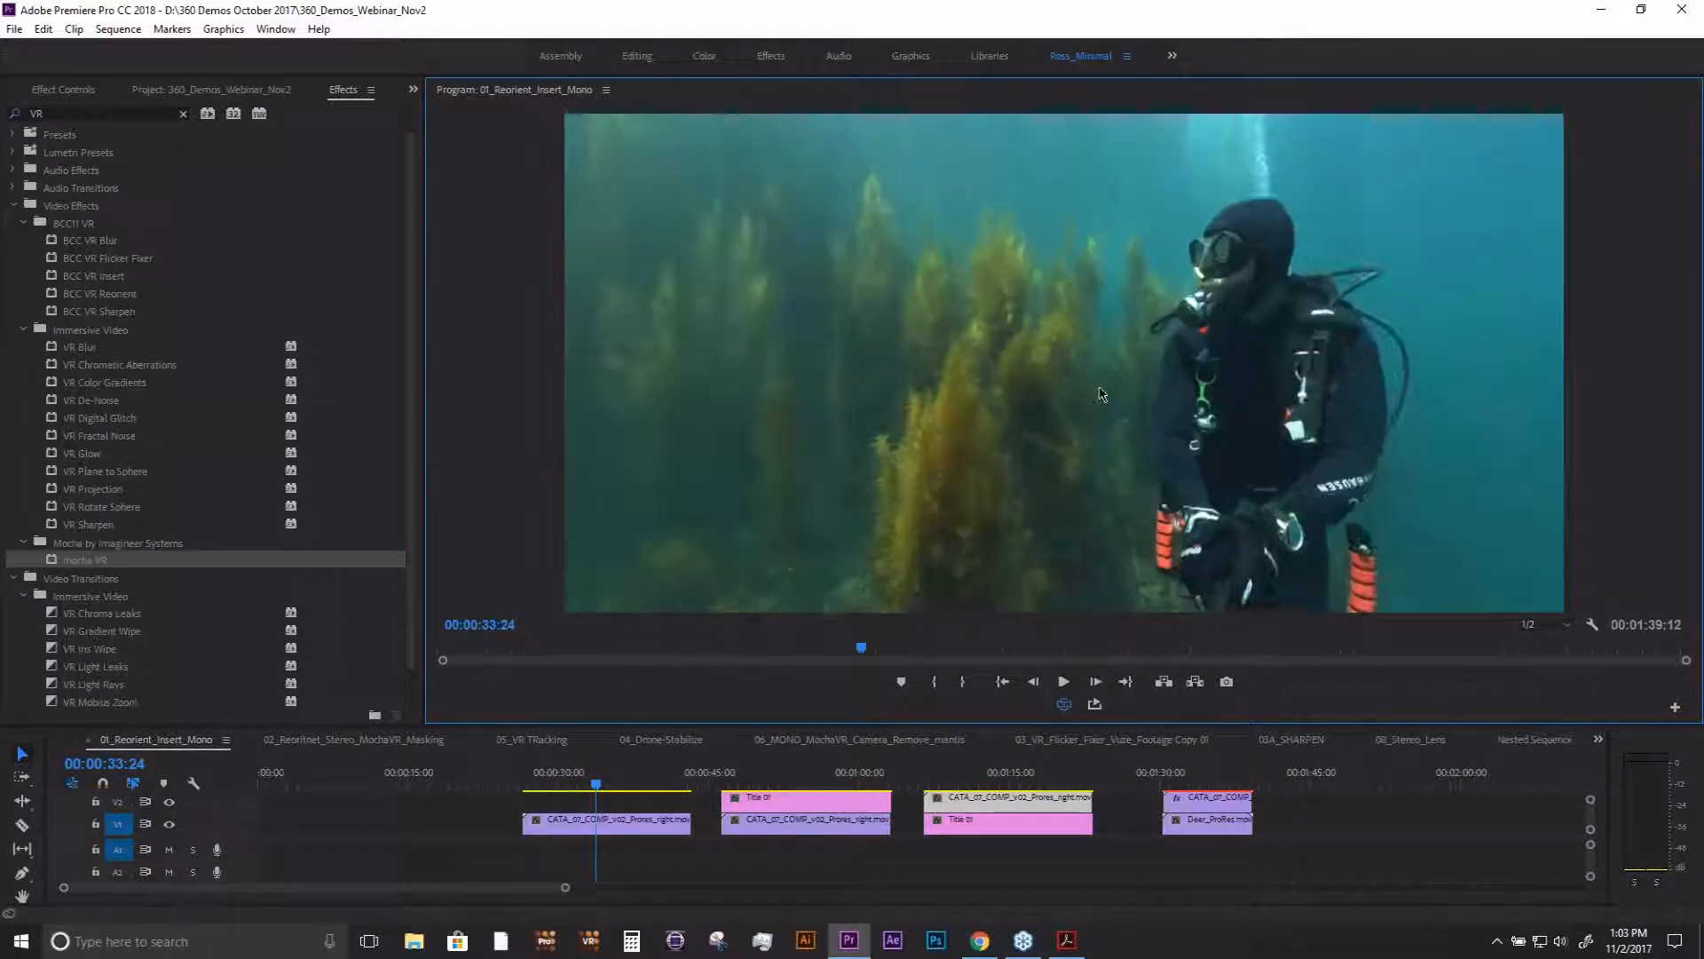
drag(1101, 395, 898, 383)
key(space)
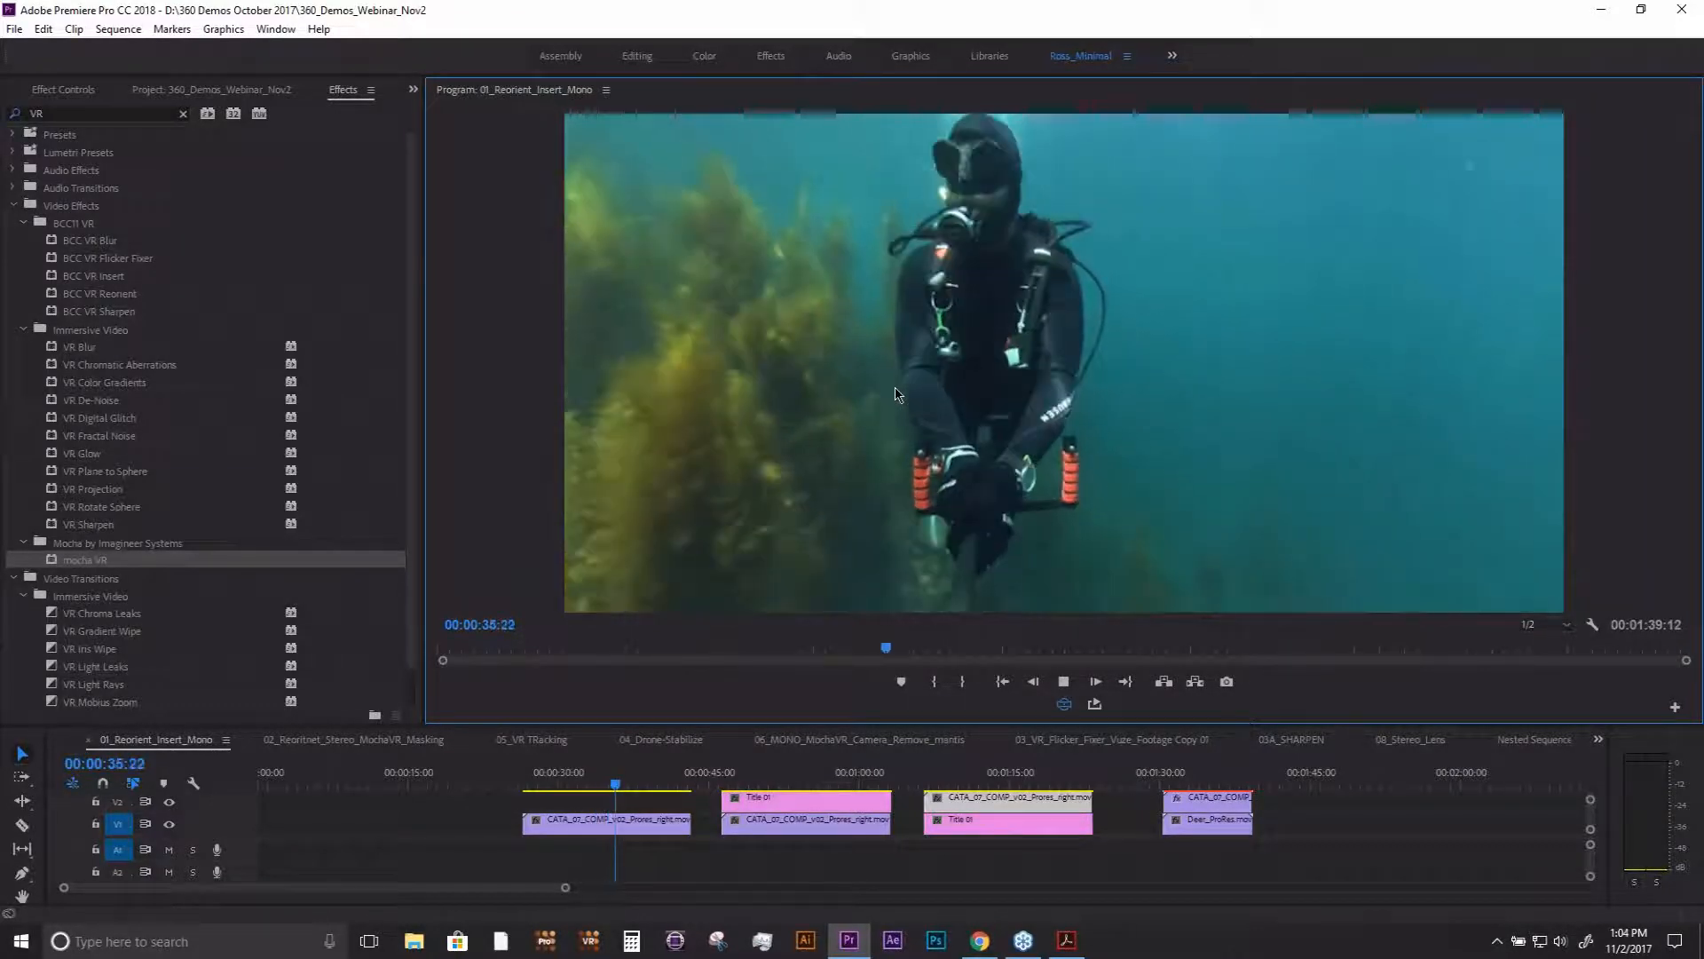
key(space)
drag(897, 395, 923, 308)
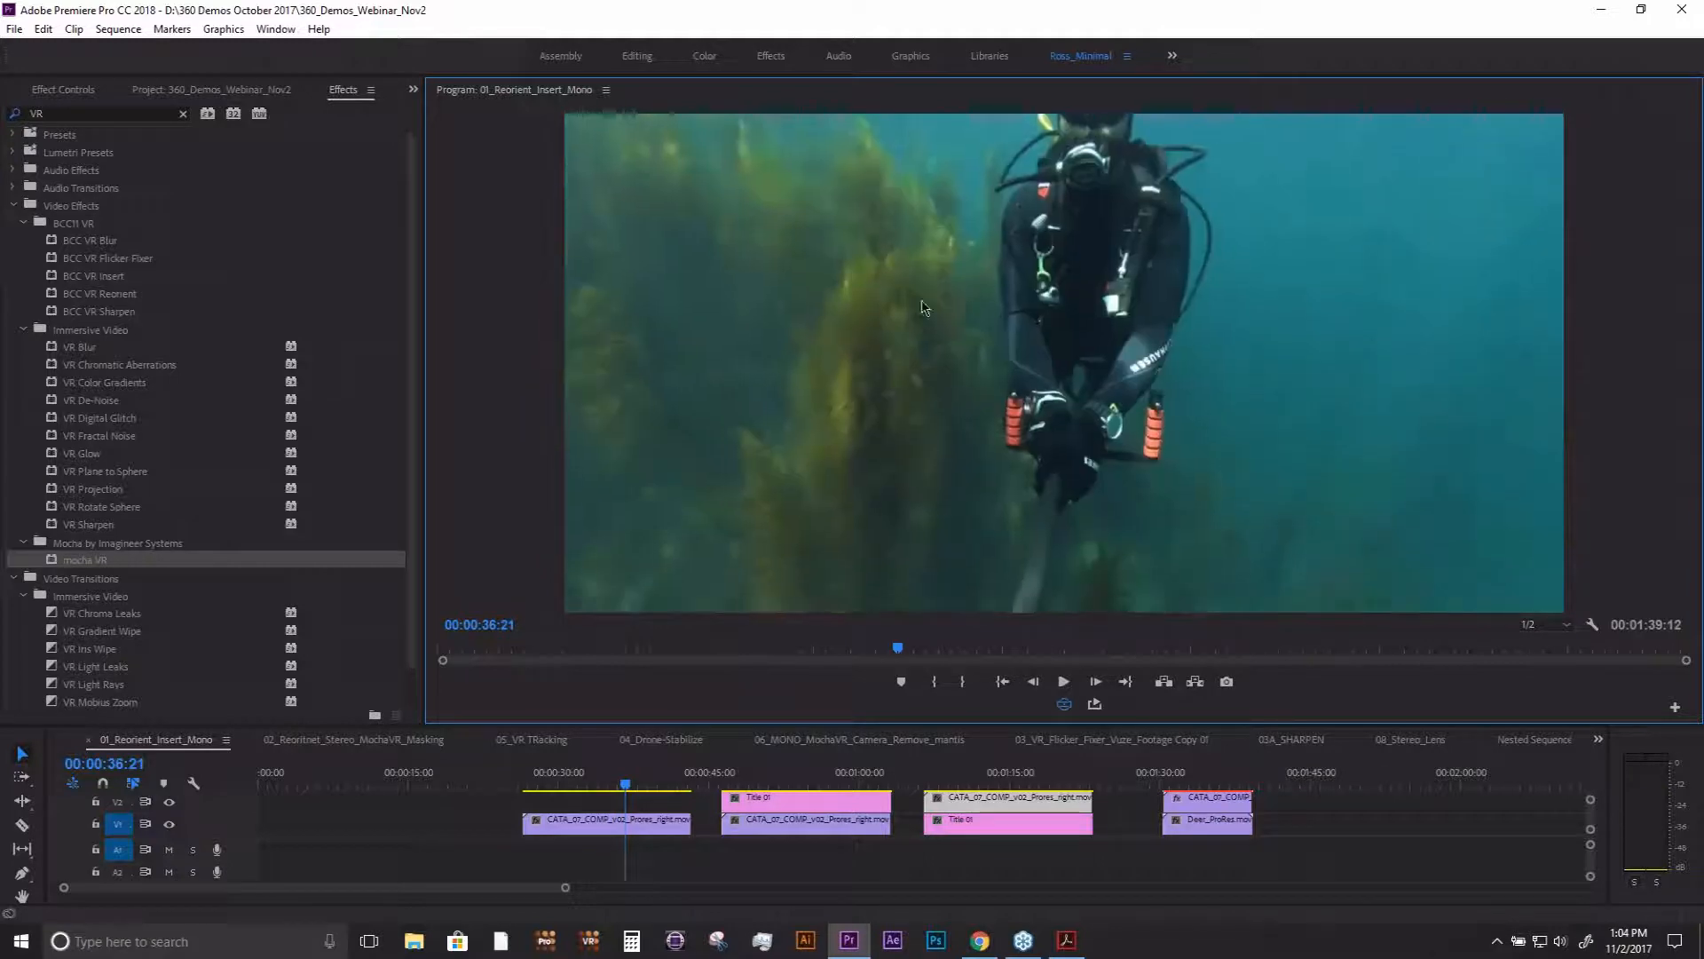
- Replay the diver footage in the VR view from around 00:00:32:09 while turning the viewing direction, then return to 00:00:36:01
click(581, 787)
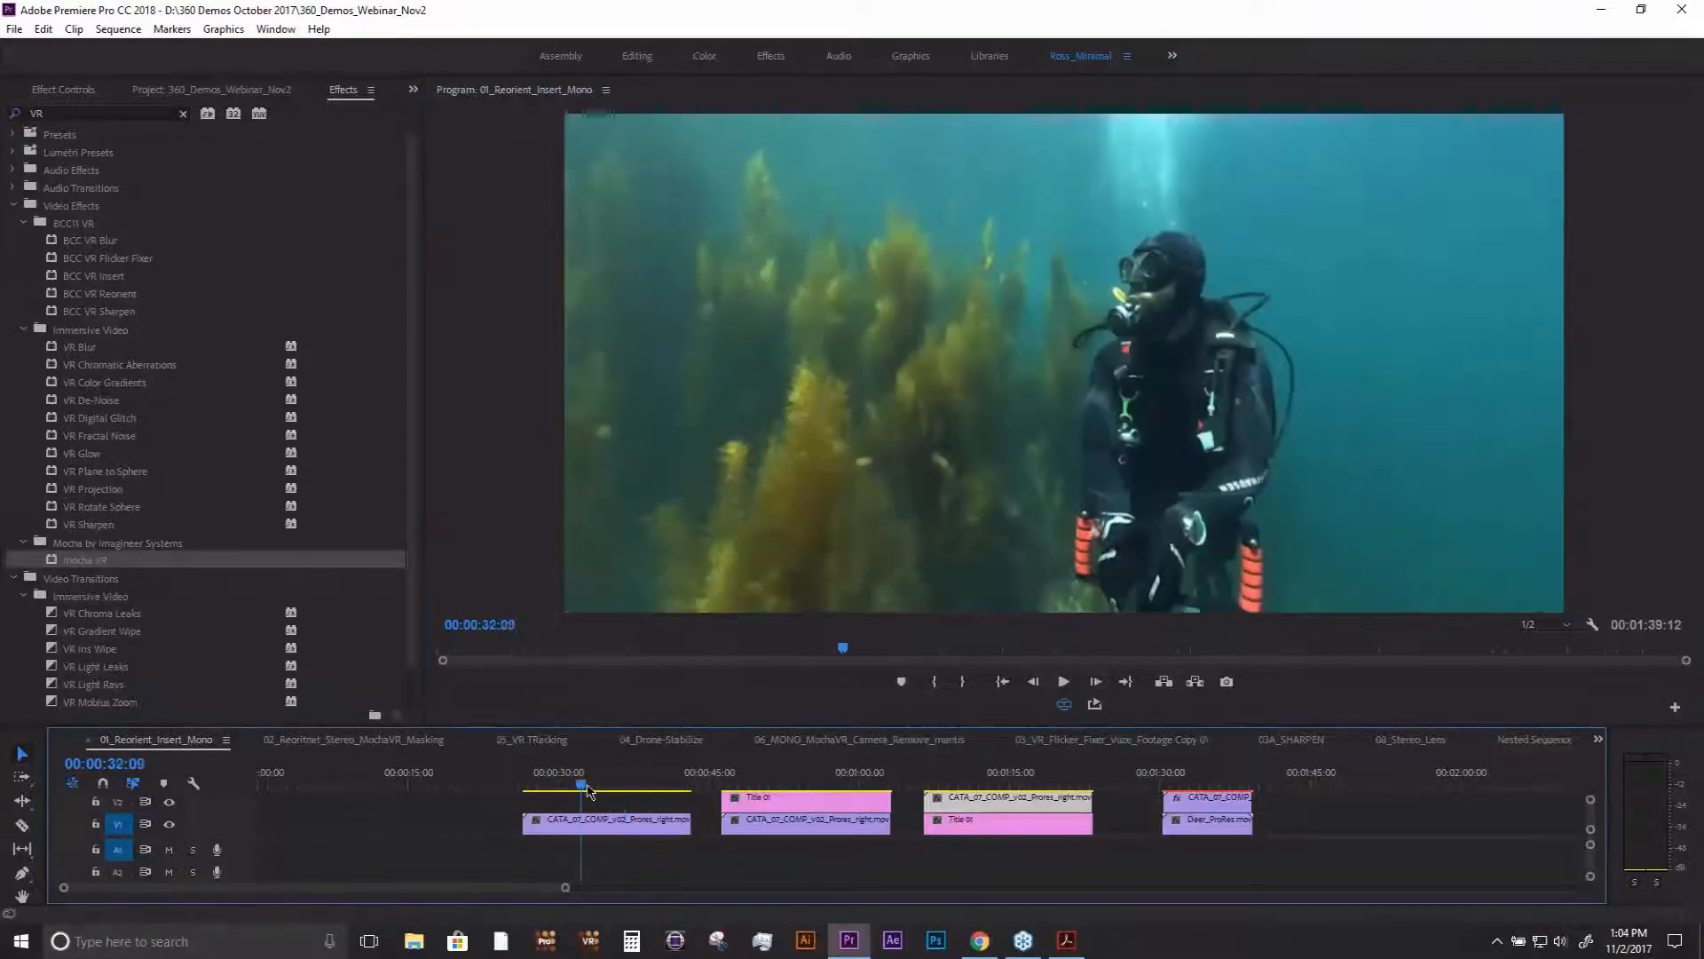
drag(588, 790, 590, 788)
drag(1030, 387, 933, 349)
key(space)
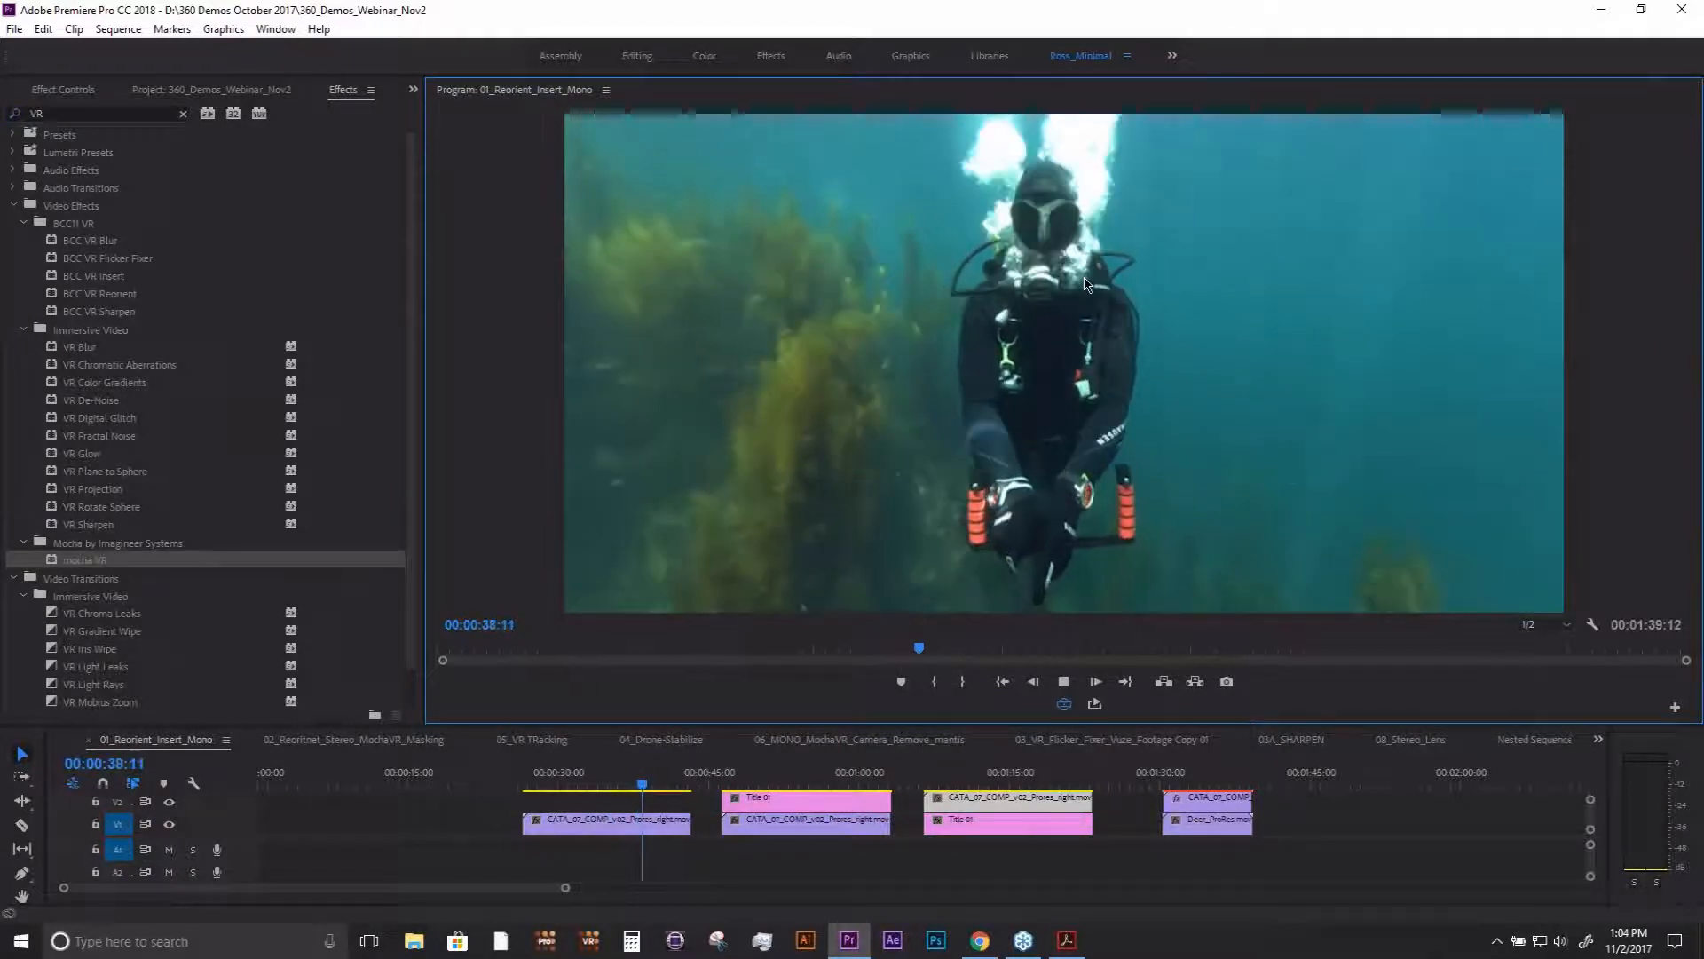
key(space)
mouse_move(641, 785)
mouse_down()
mouse_move(600, 786)
mouse_move(622, 786)
mouse_up()
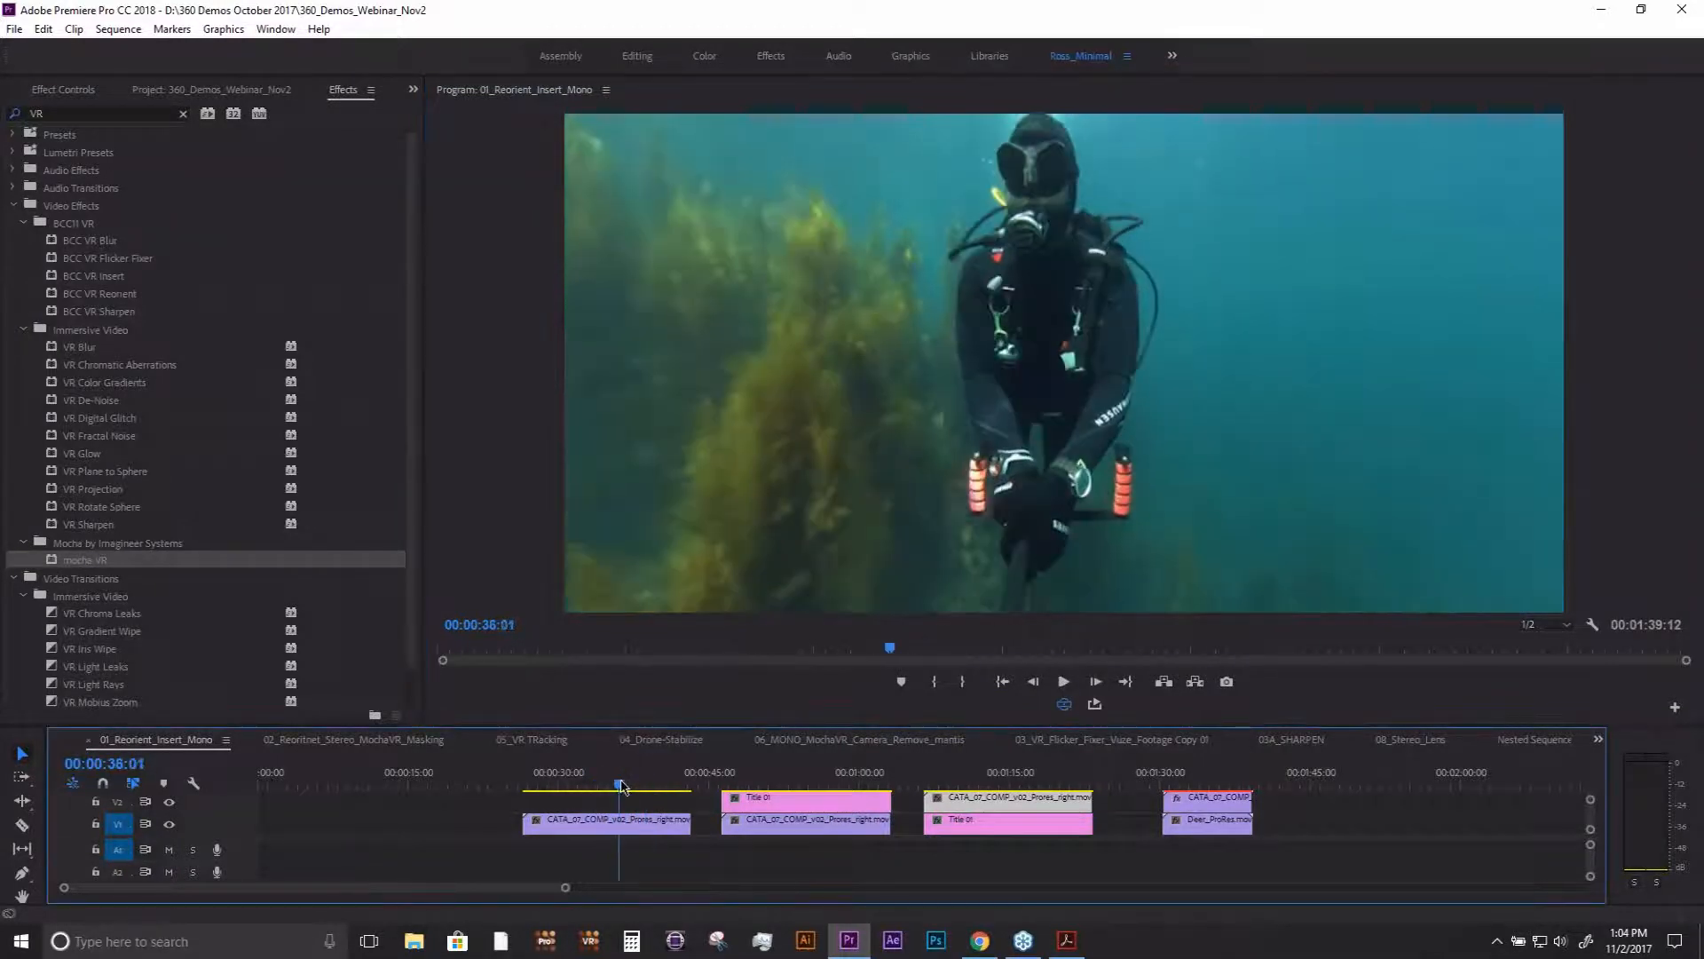
- Turn off the VR video display and move the playhead to 00:00:33:14
click(1065, 703)
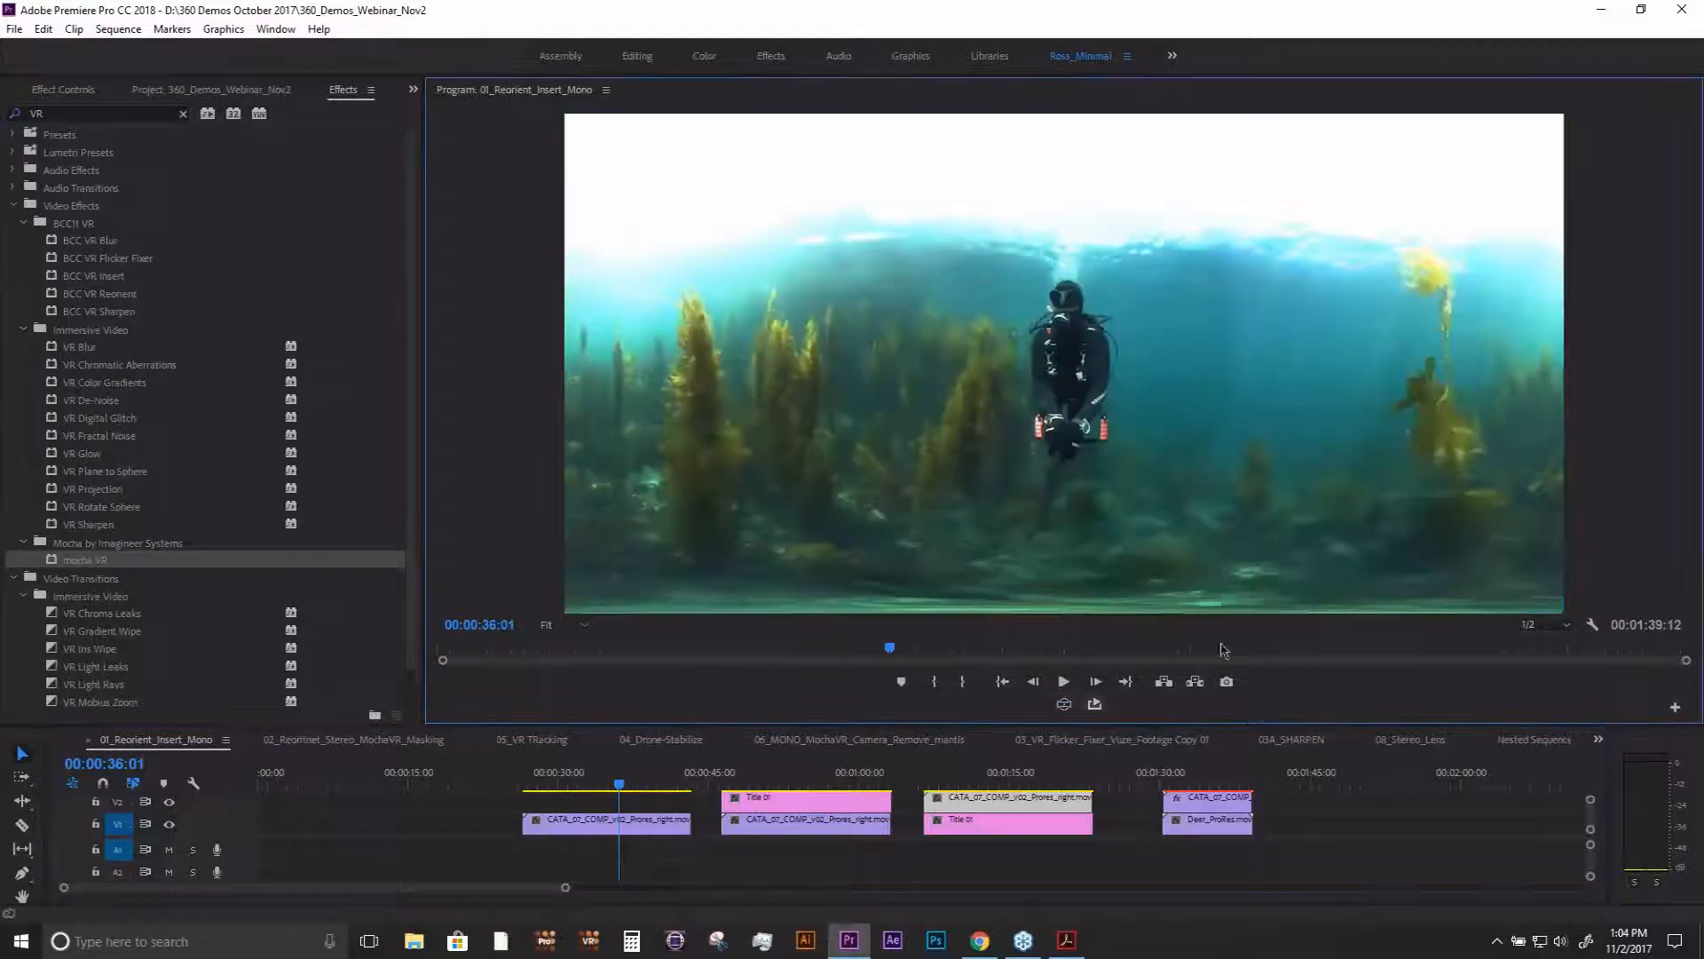
mouse_move(620, 785)
mouse_down()
mouse_move(577, 793)
mouse_move(600, 793)
mouse_up()
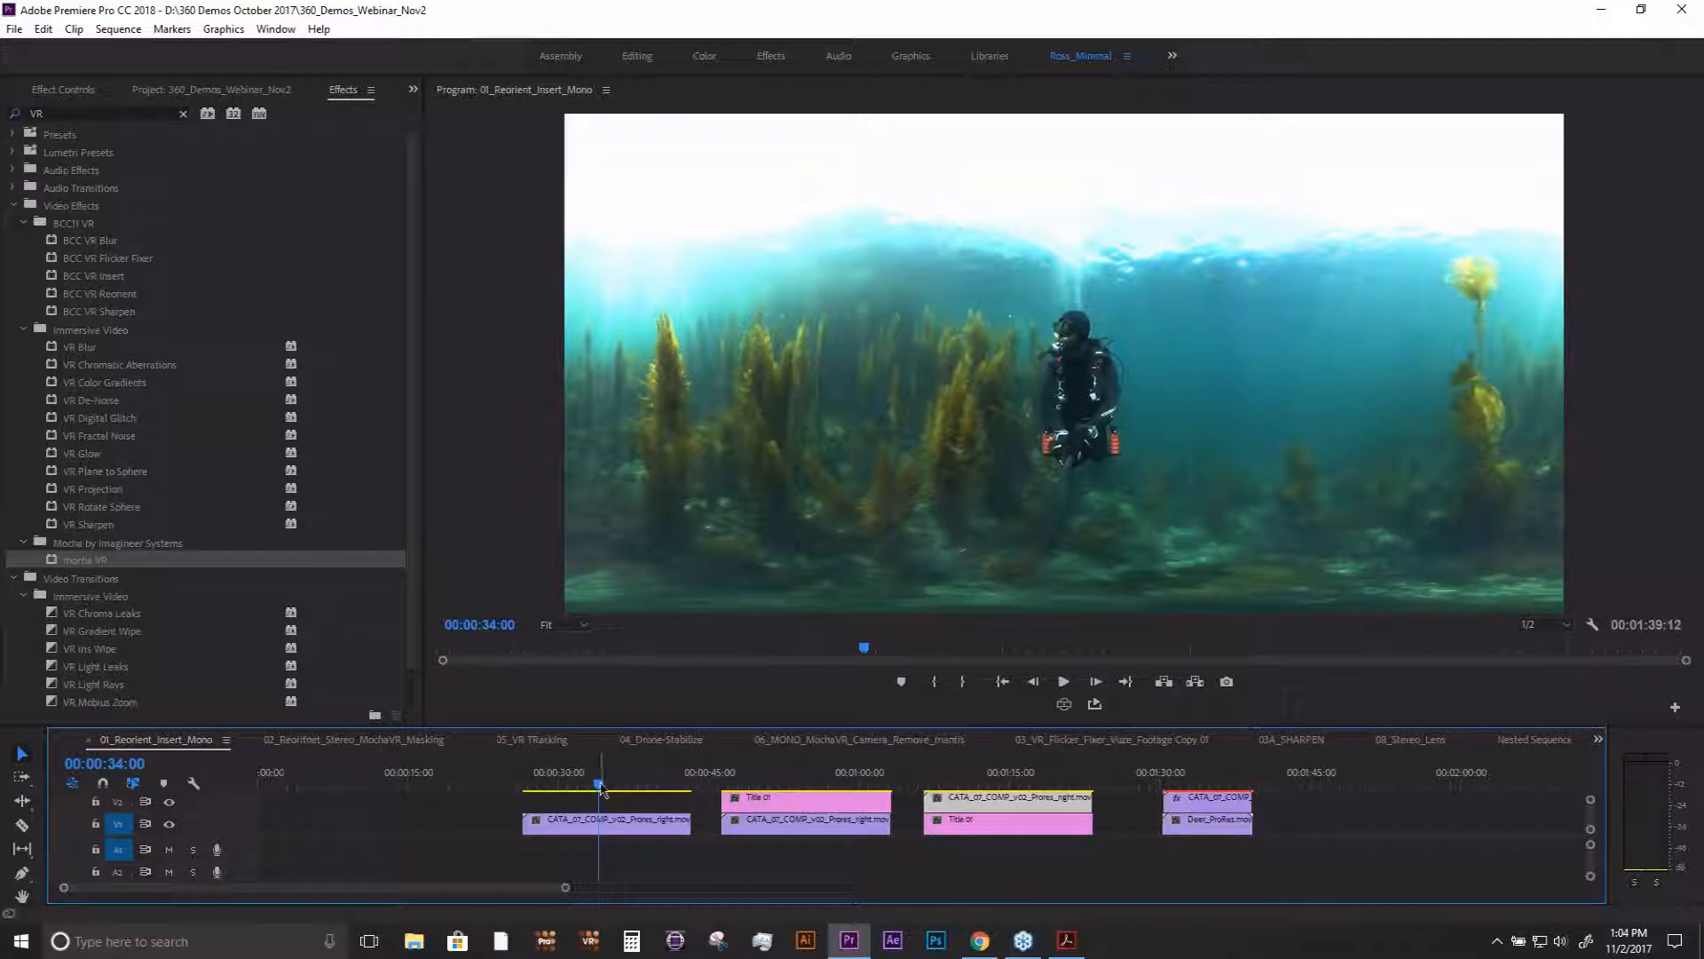
drag(601, 788, 597, 793)
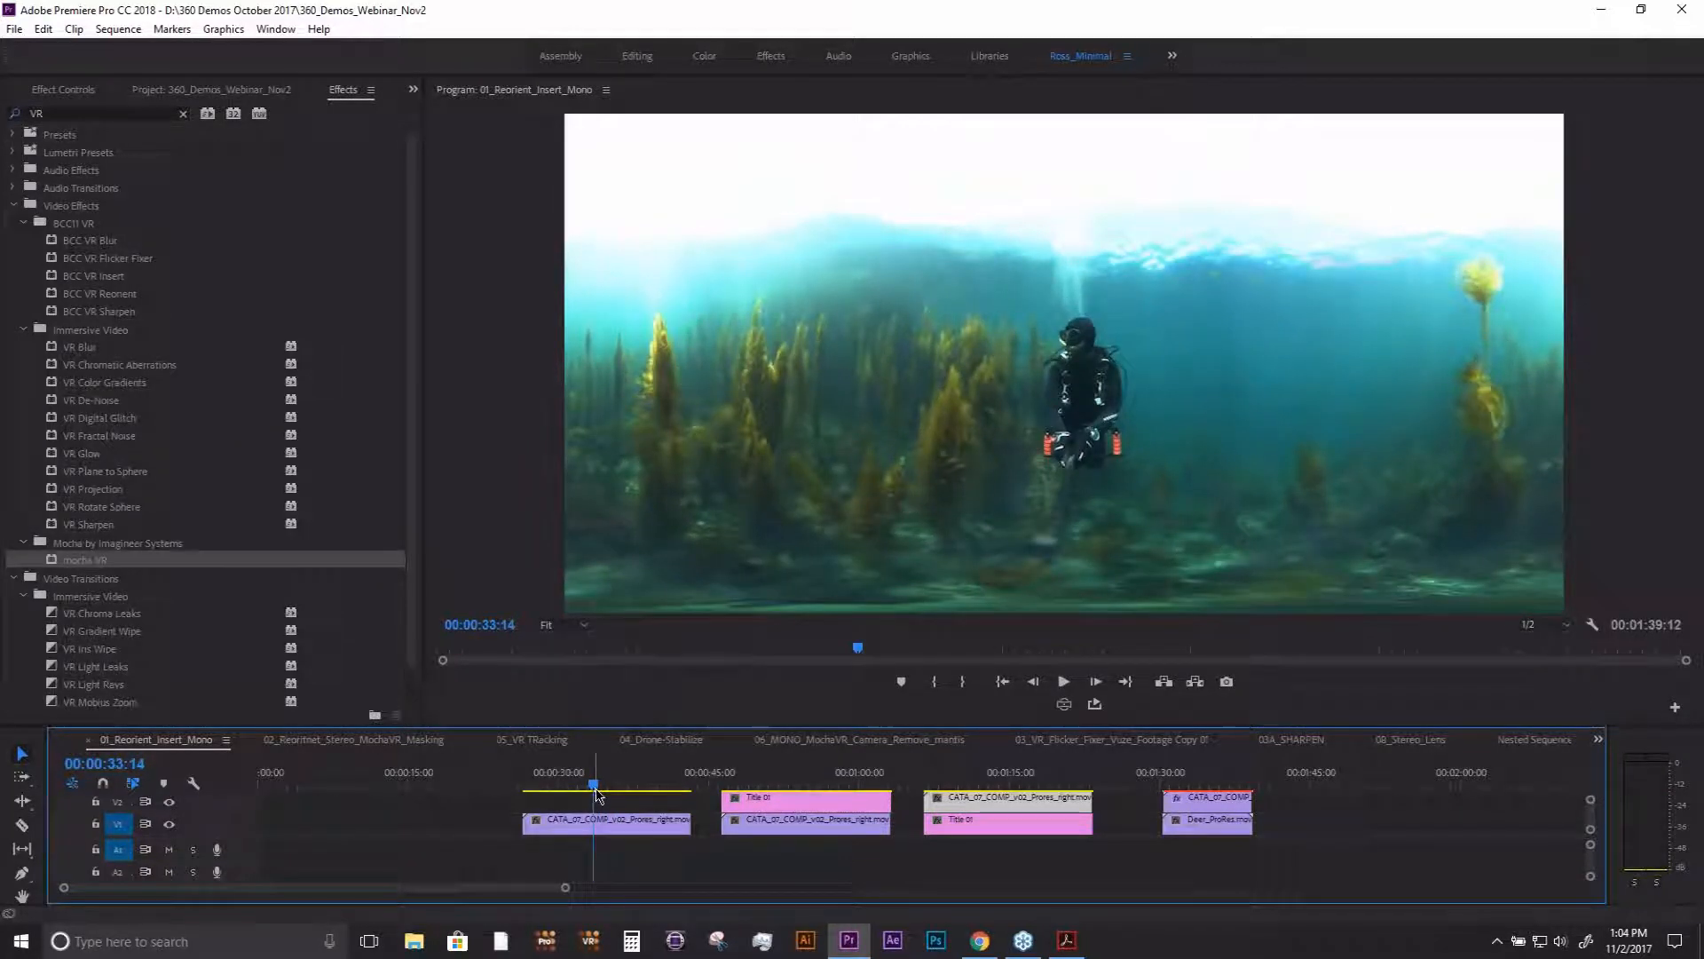
- Examine the effects in the Immersive Video folder, from VR Blur through VR Rotate Sphere
click(87, 332)
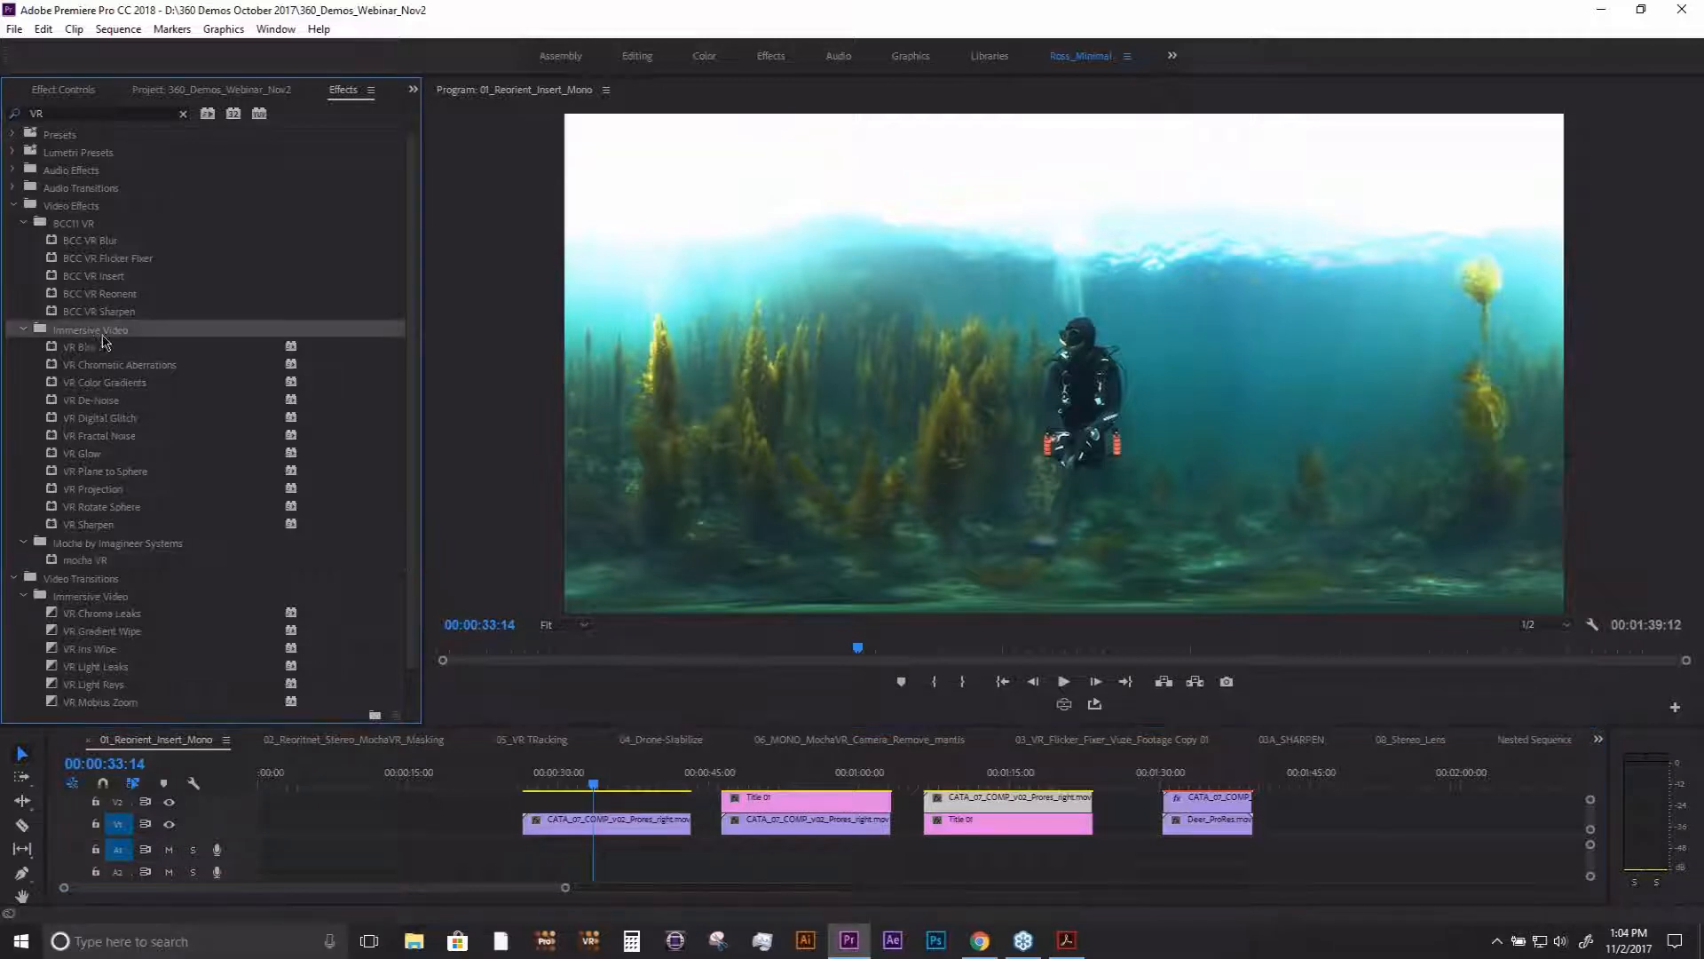
click(98, 354)
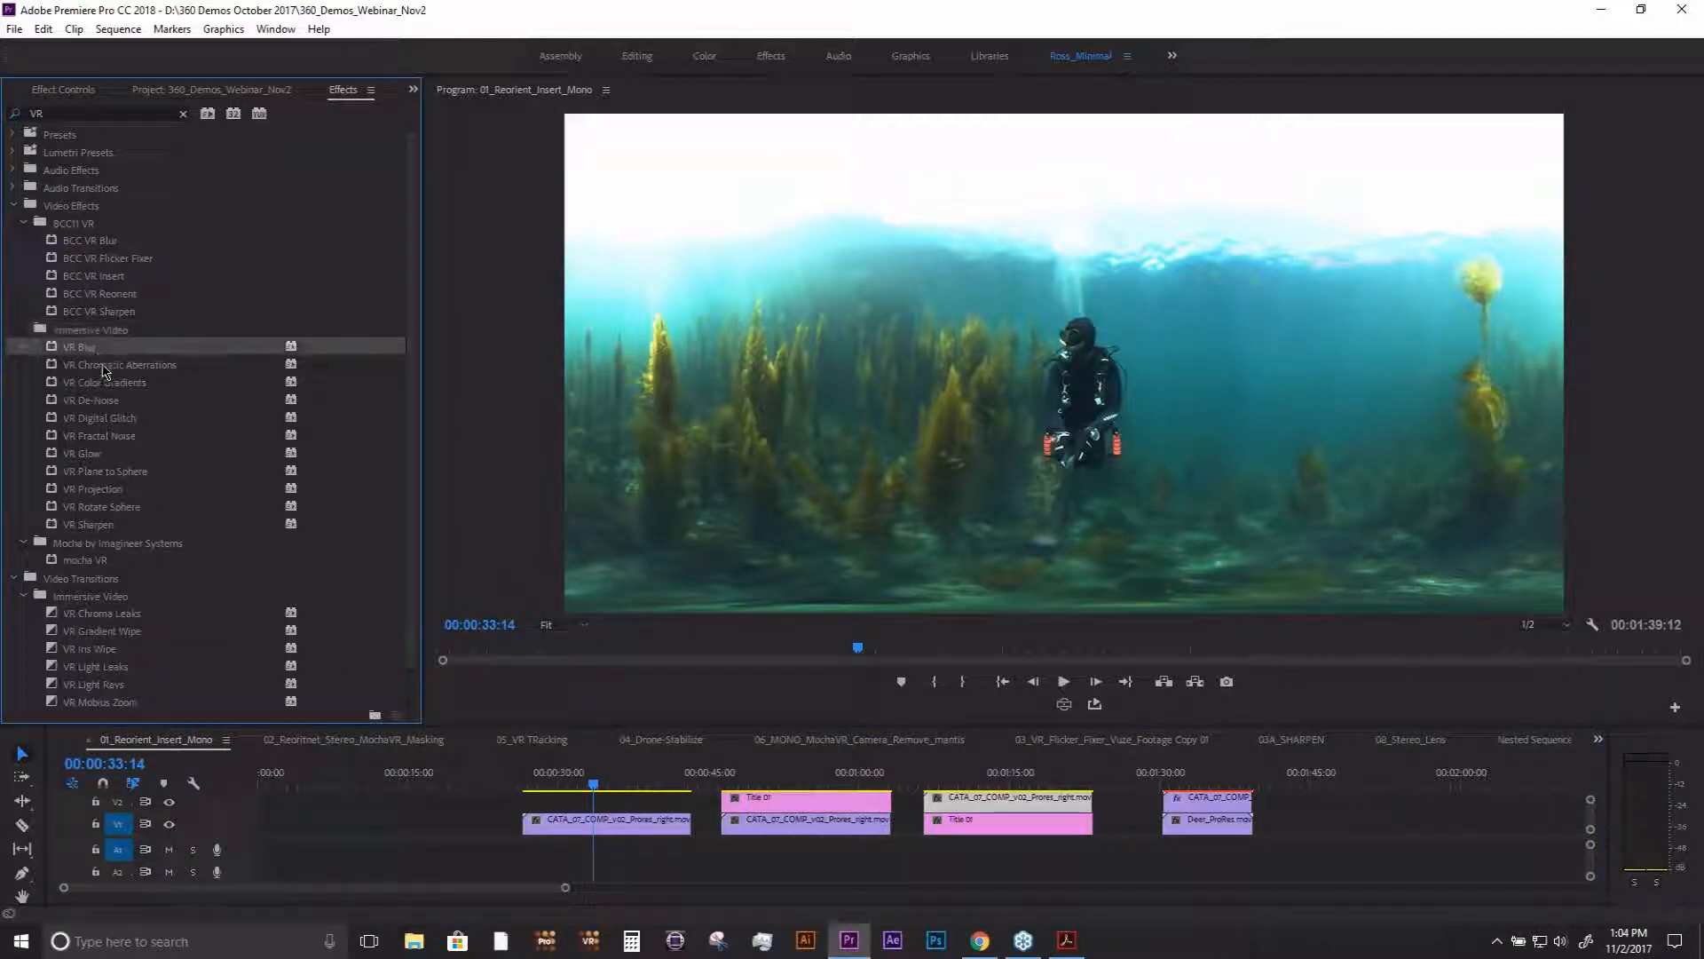
click(102, 369)
click(106, 385)
click(110, 406)
click(112, 417)
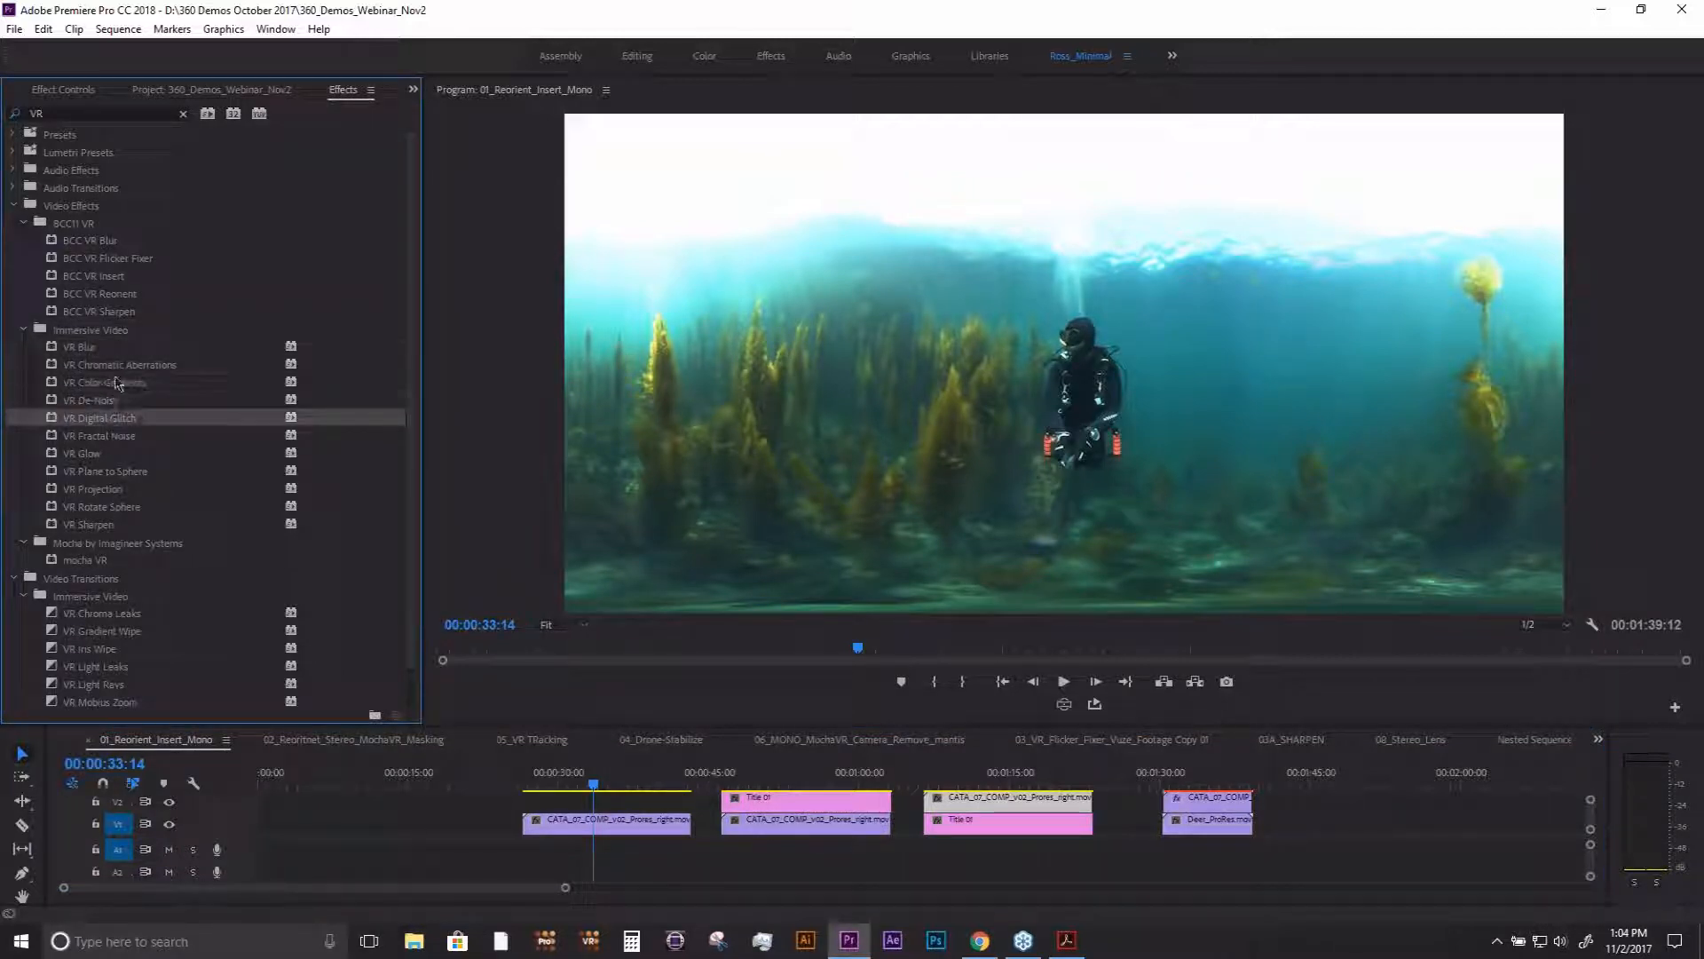
click(97, 331)
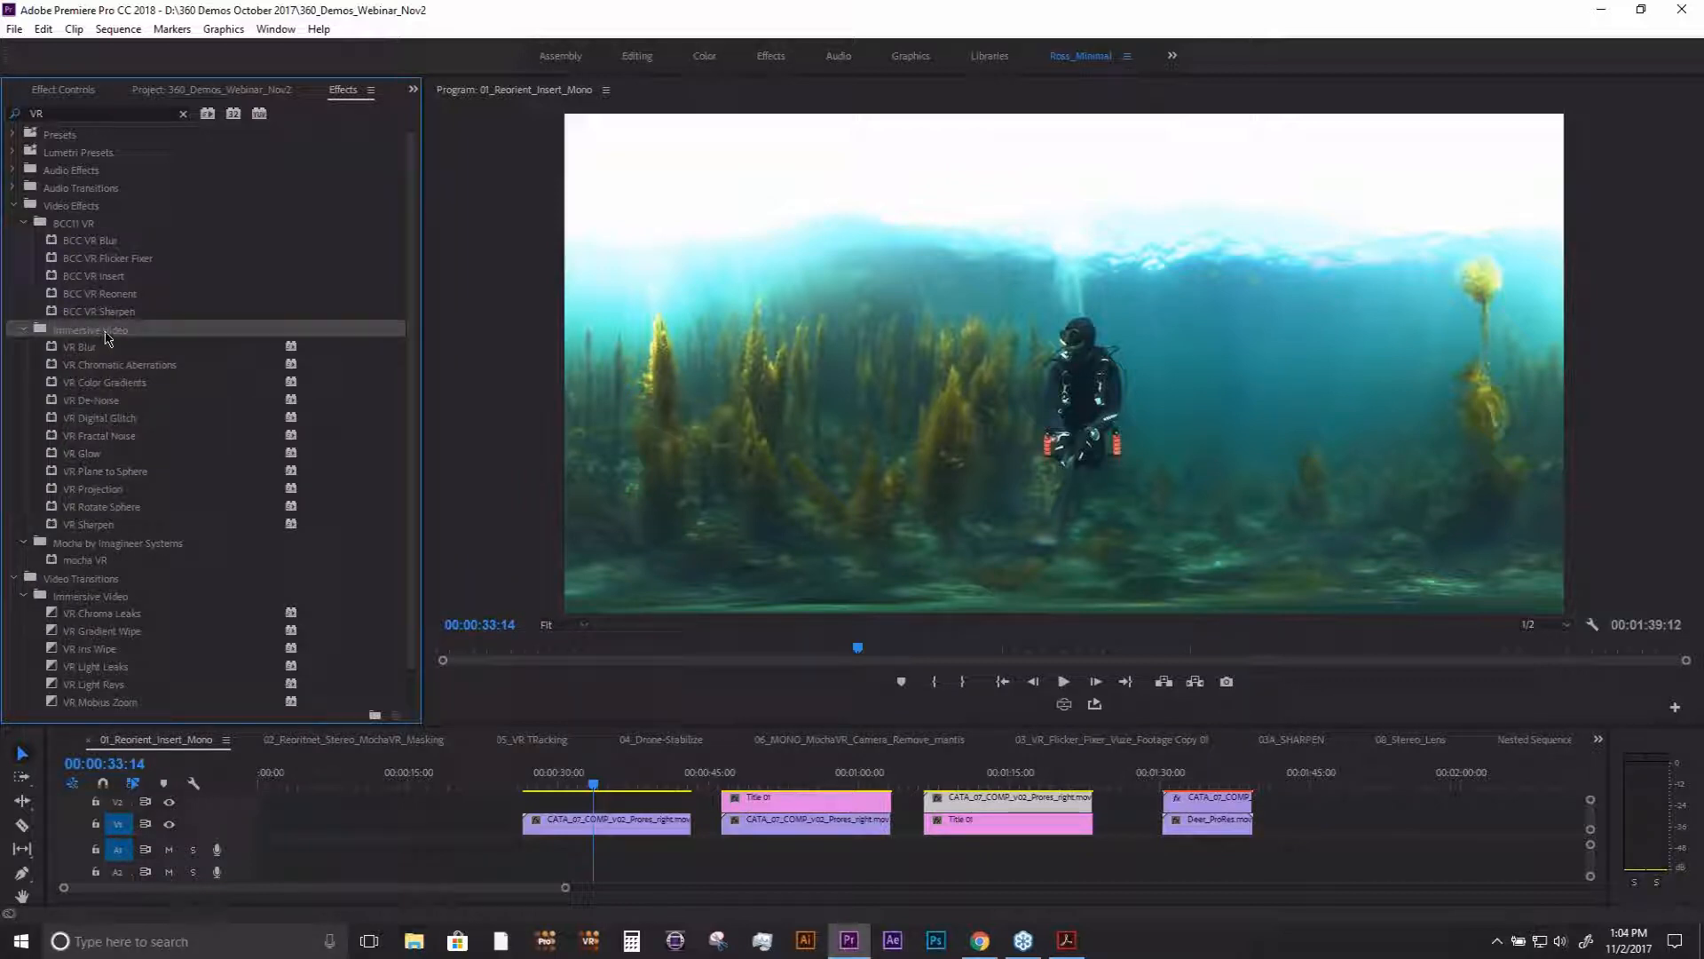
click(131, 510)
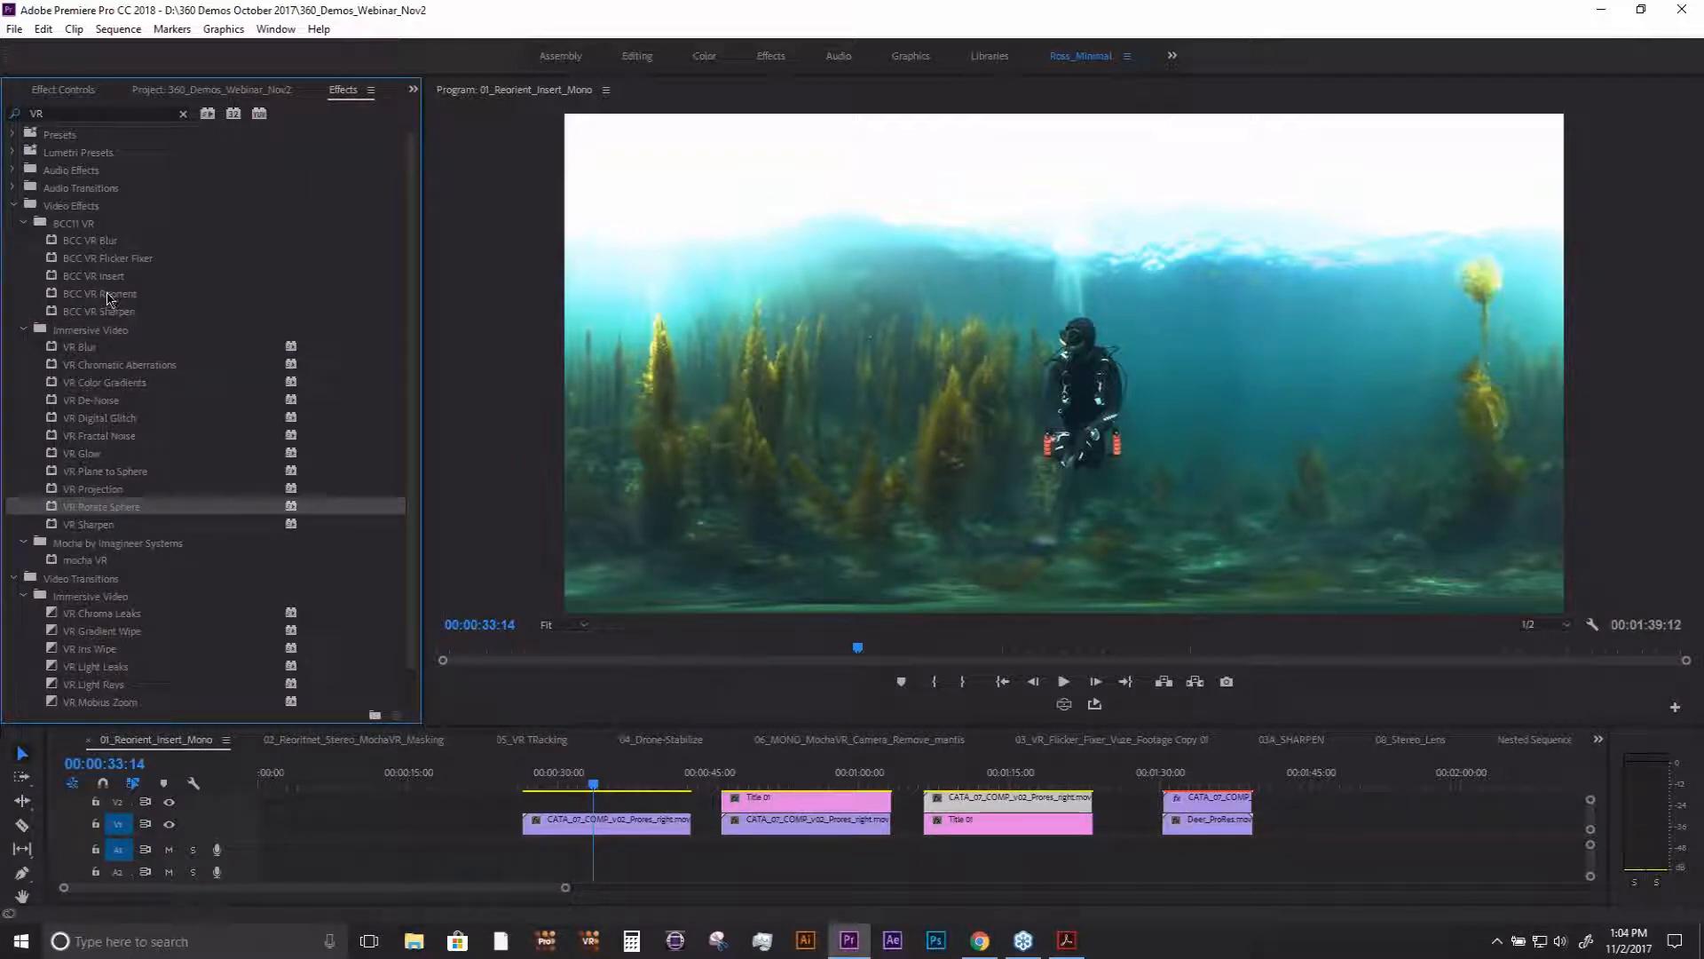
- Apply the BCC VR Reorient effect to the first clip in the sequence and show its effect controls
click(108, 296)
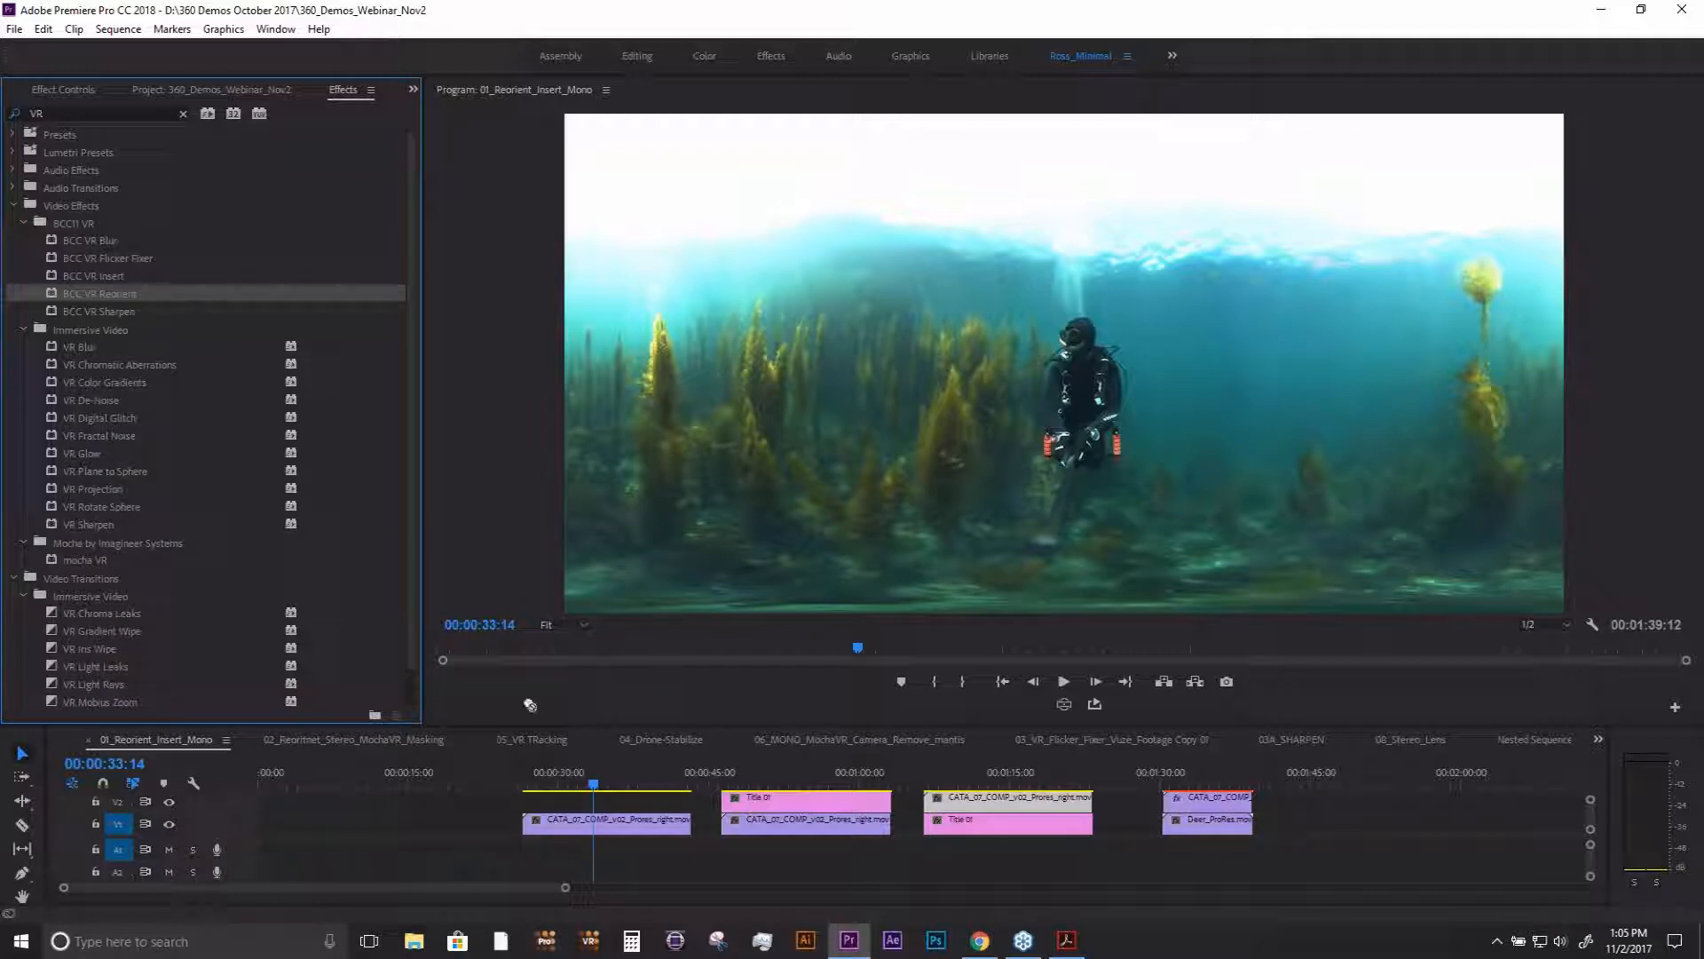
drag(530, 705, 573, 819)
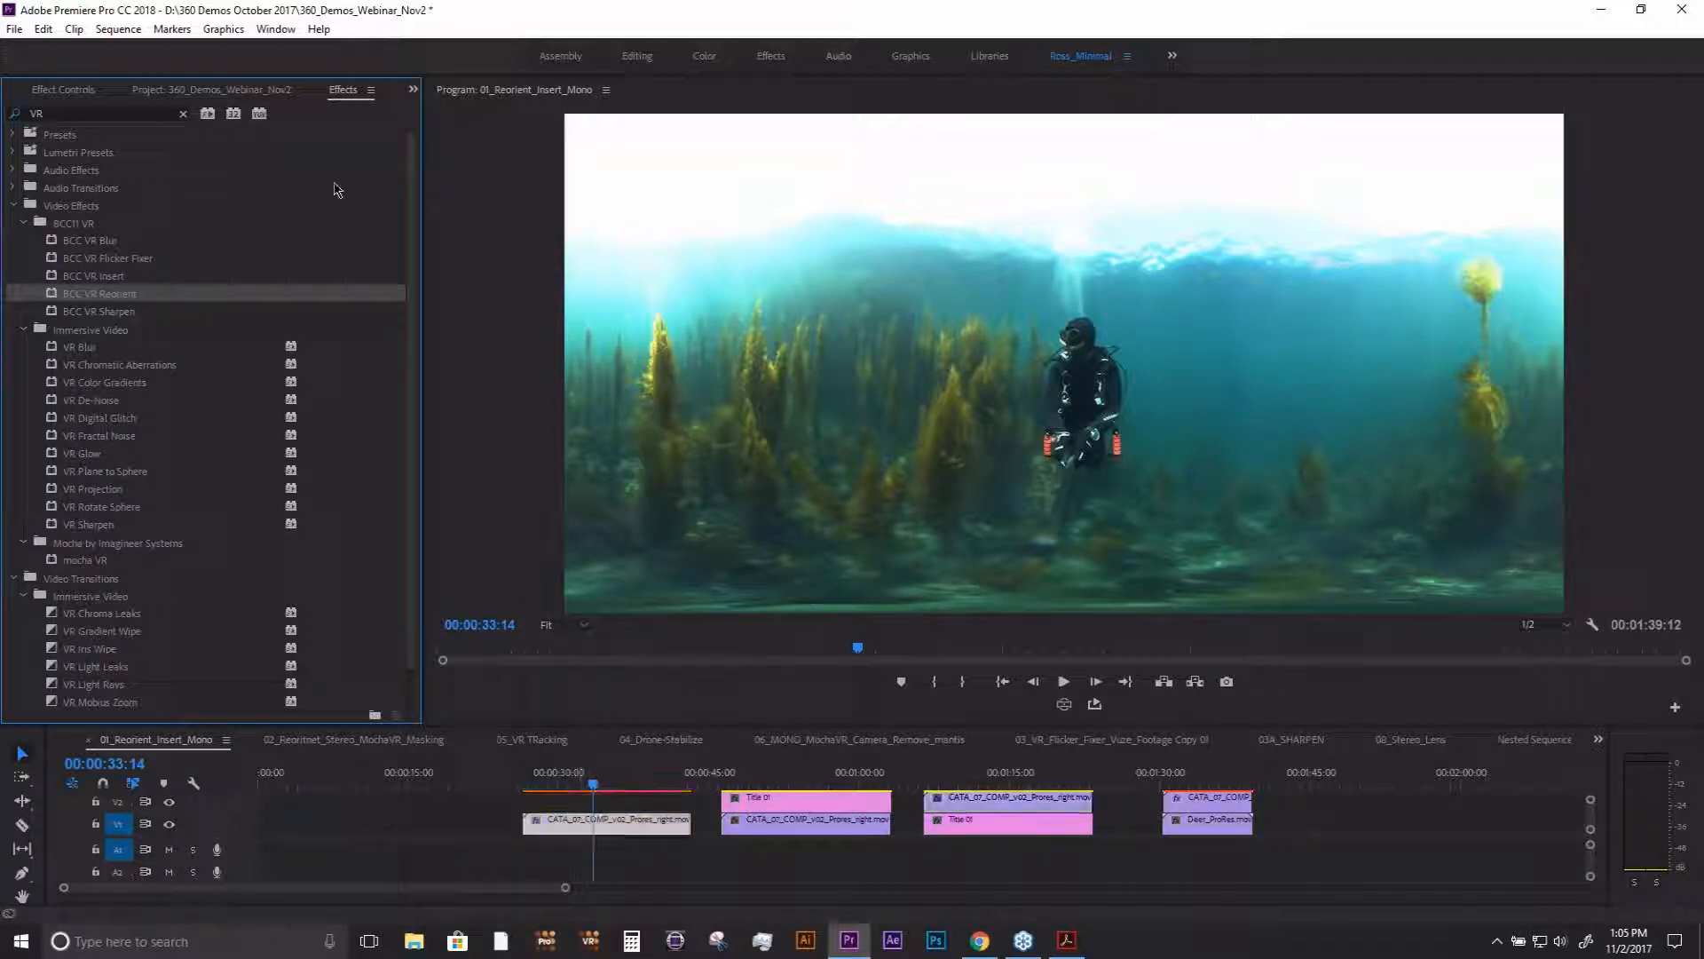
click(412, 89)
click(463, 131)
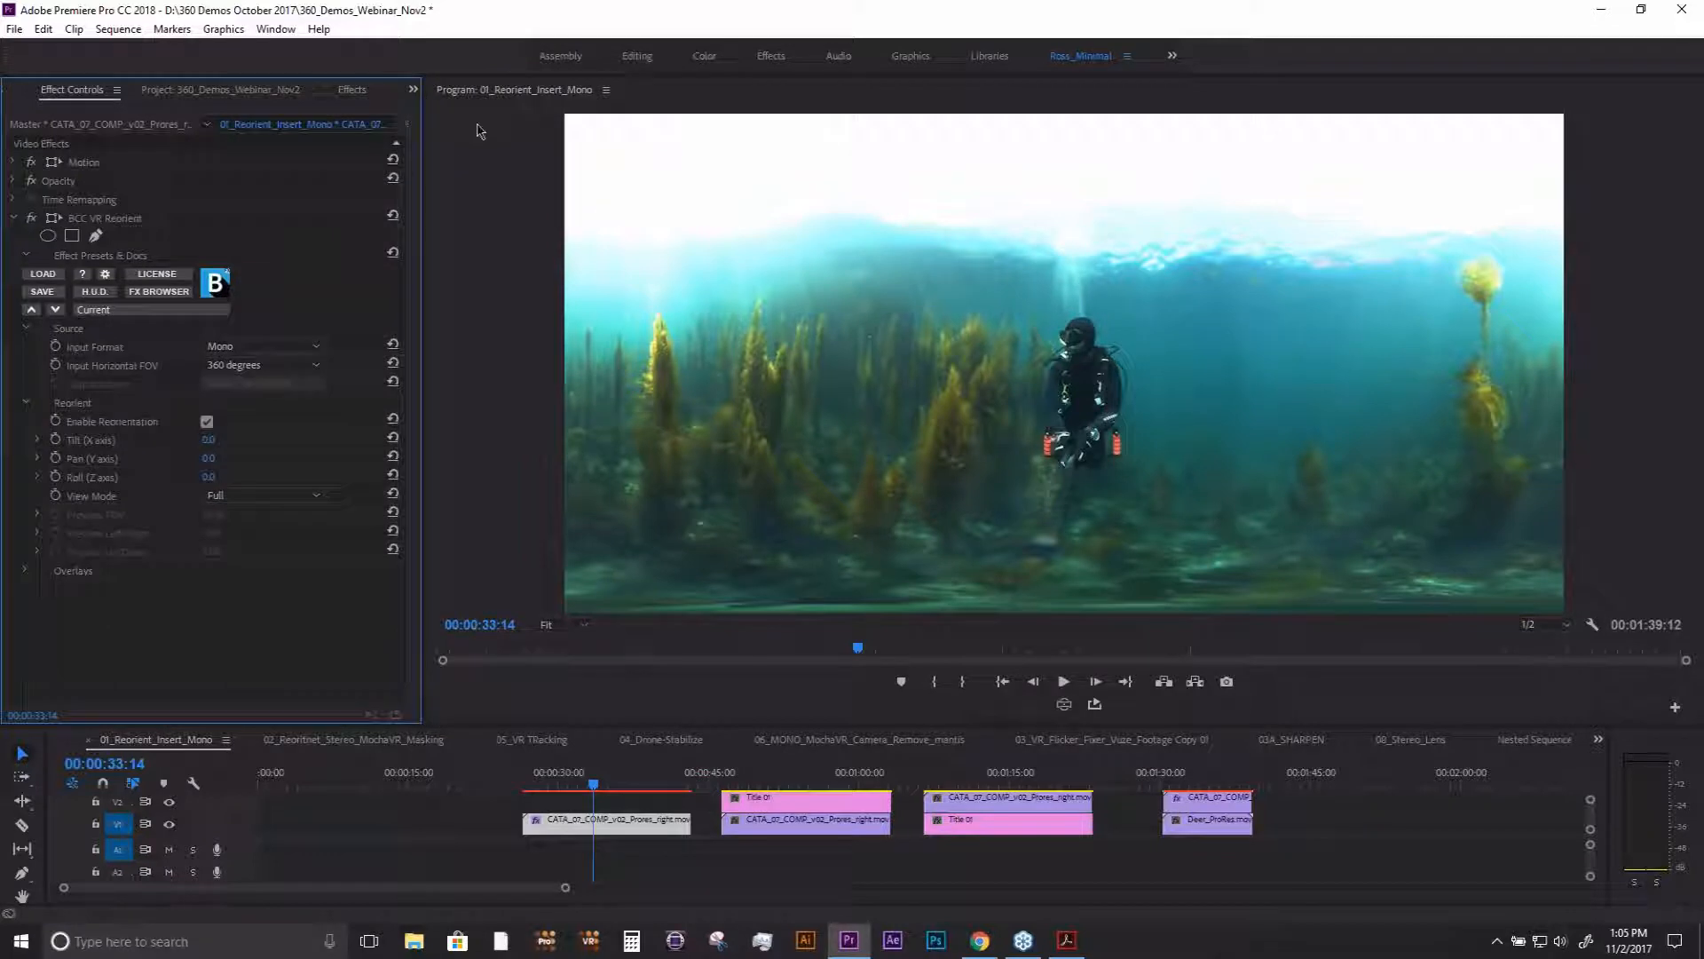
- Reorient the clip to a tilt of -10° and a pan of 265°, checking it in the VR video display at 00:00:34:02
drag(216, 440, 270, 460)
click(1064, 703)
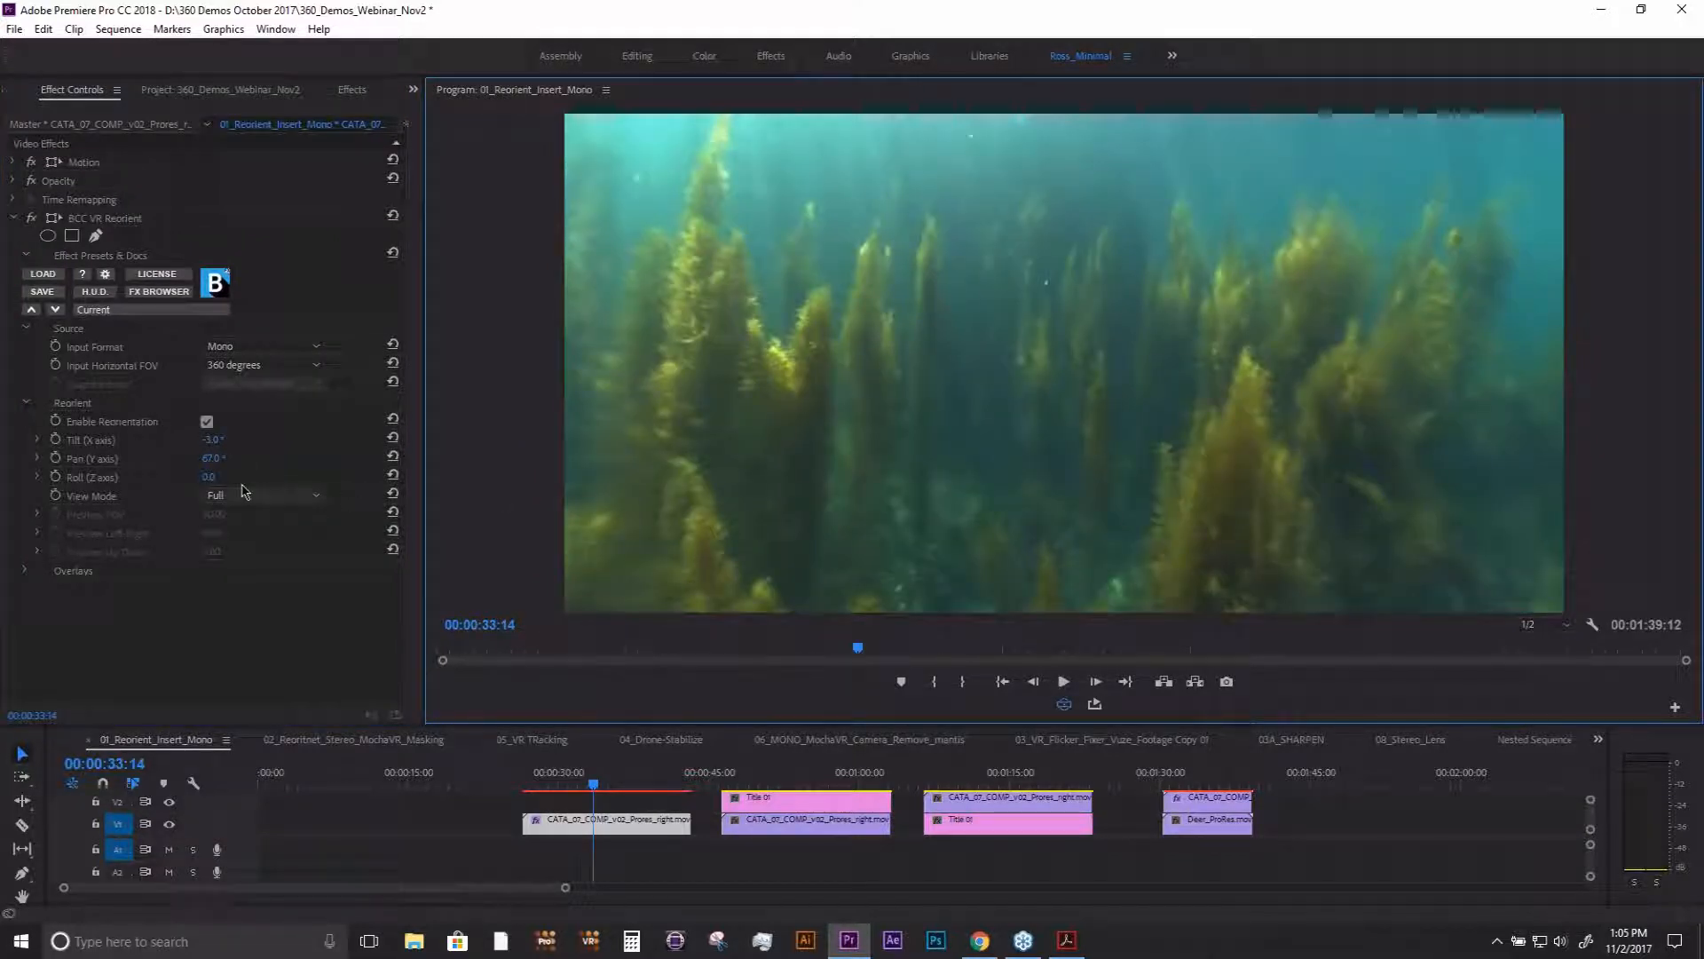
click(212, 444)
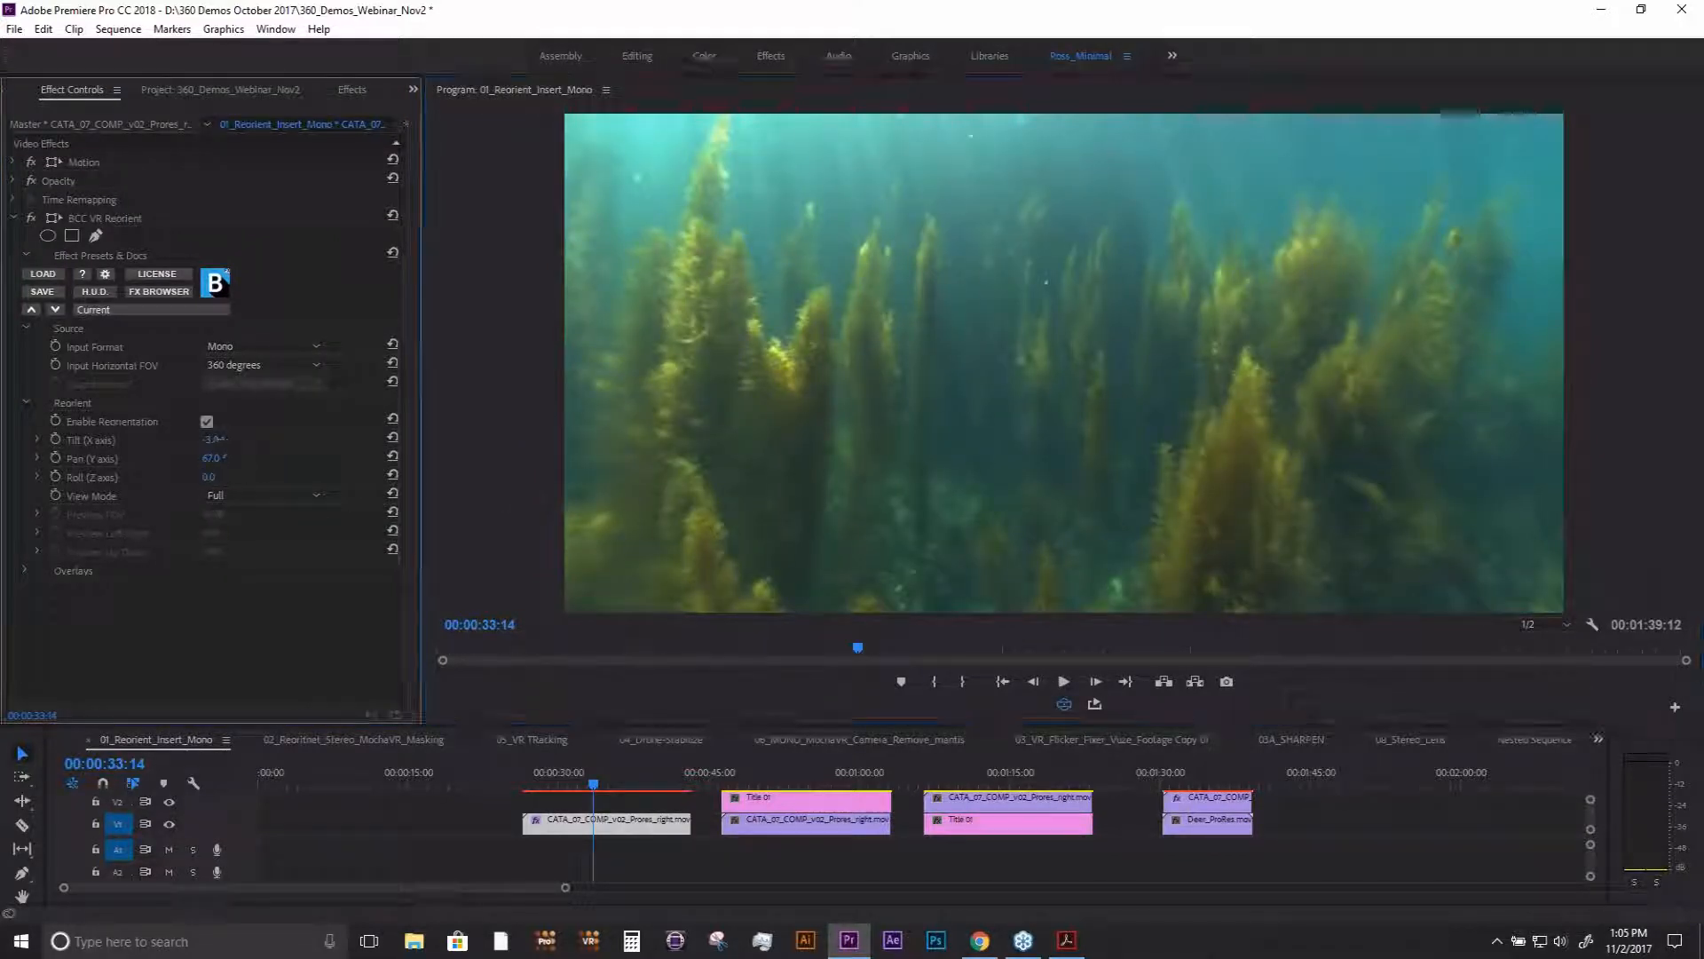
click(211, 476)
drag(213, 443, 392, 462)
drag(550, 786, 599, 788)
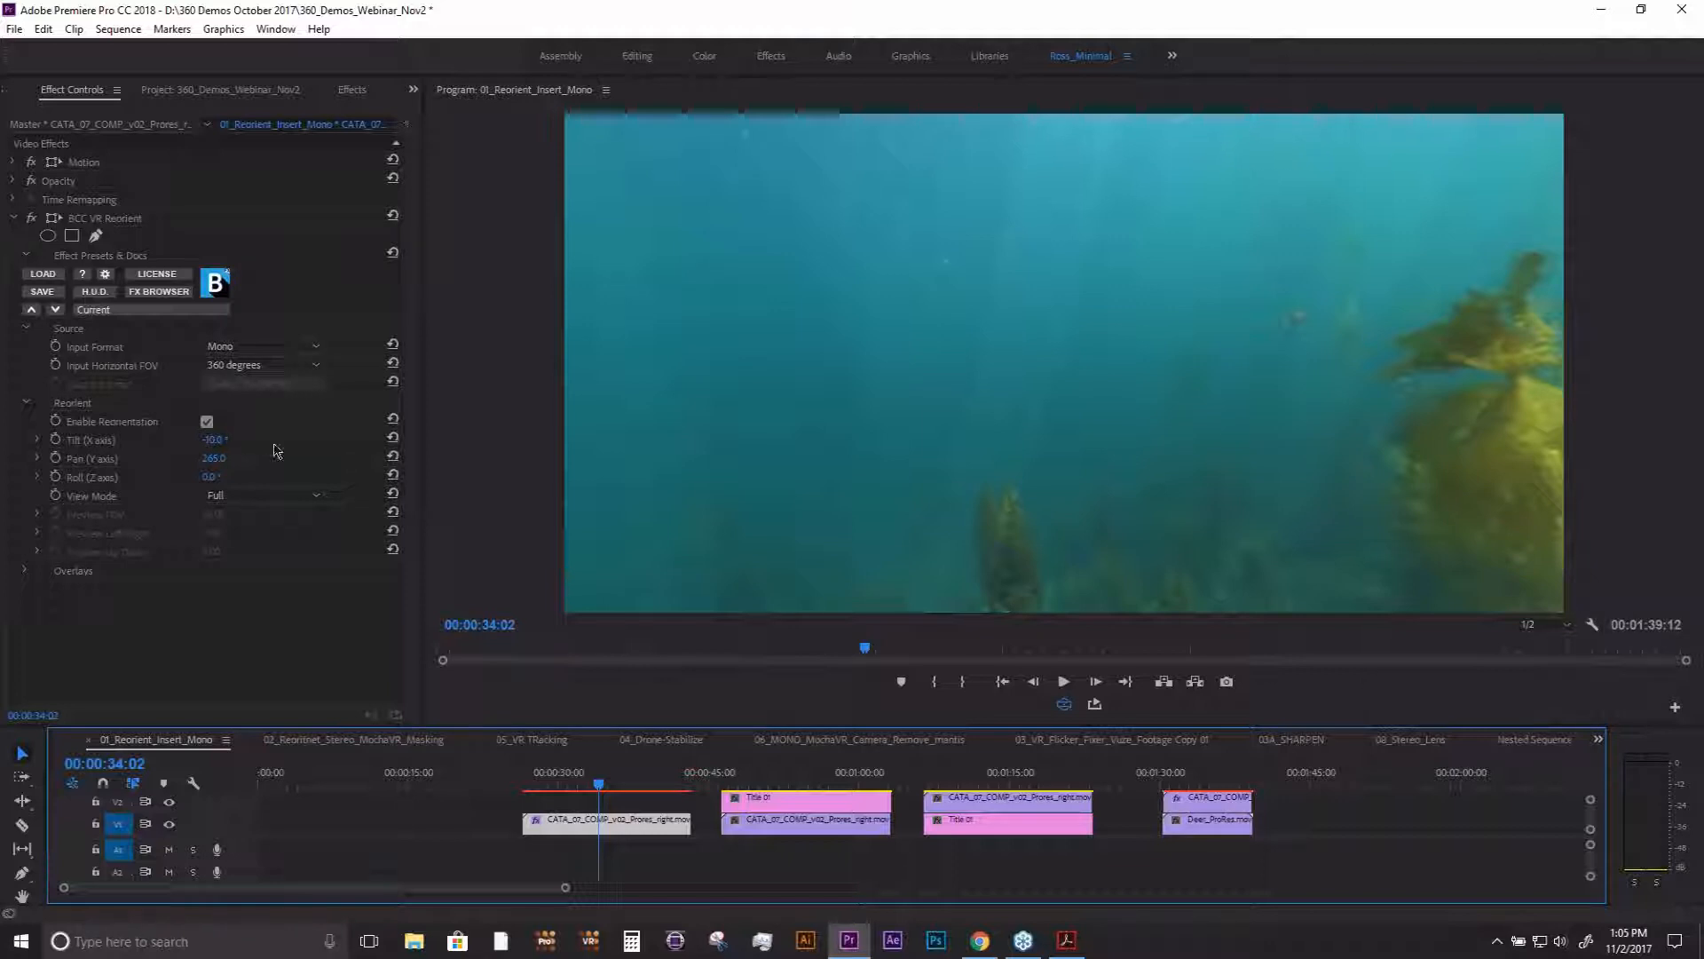
- Review the list of VR effects, return to the clip's effect controls, and turn off the VR video display
click(352, 90)
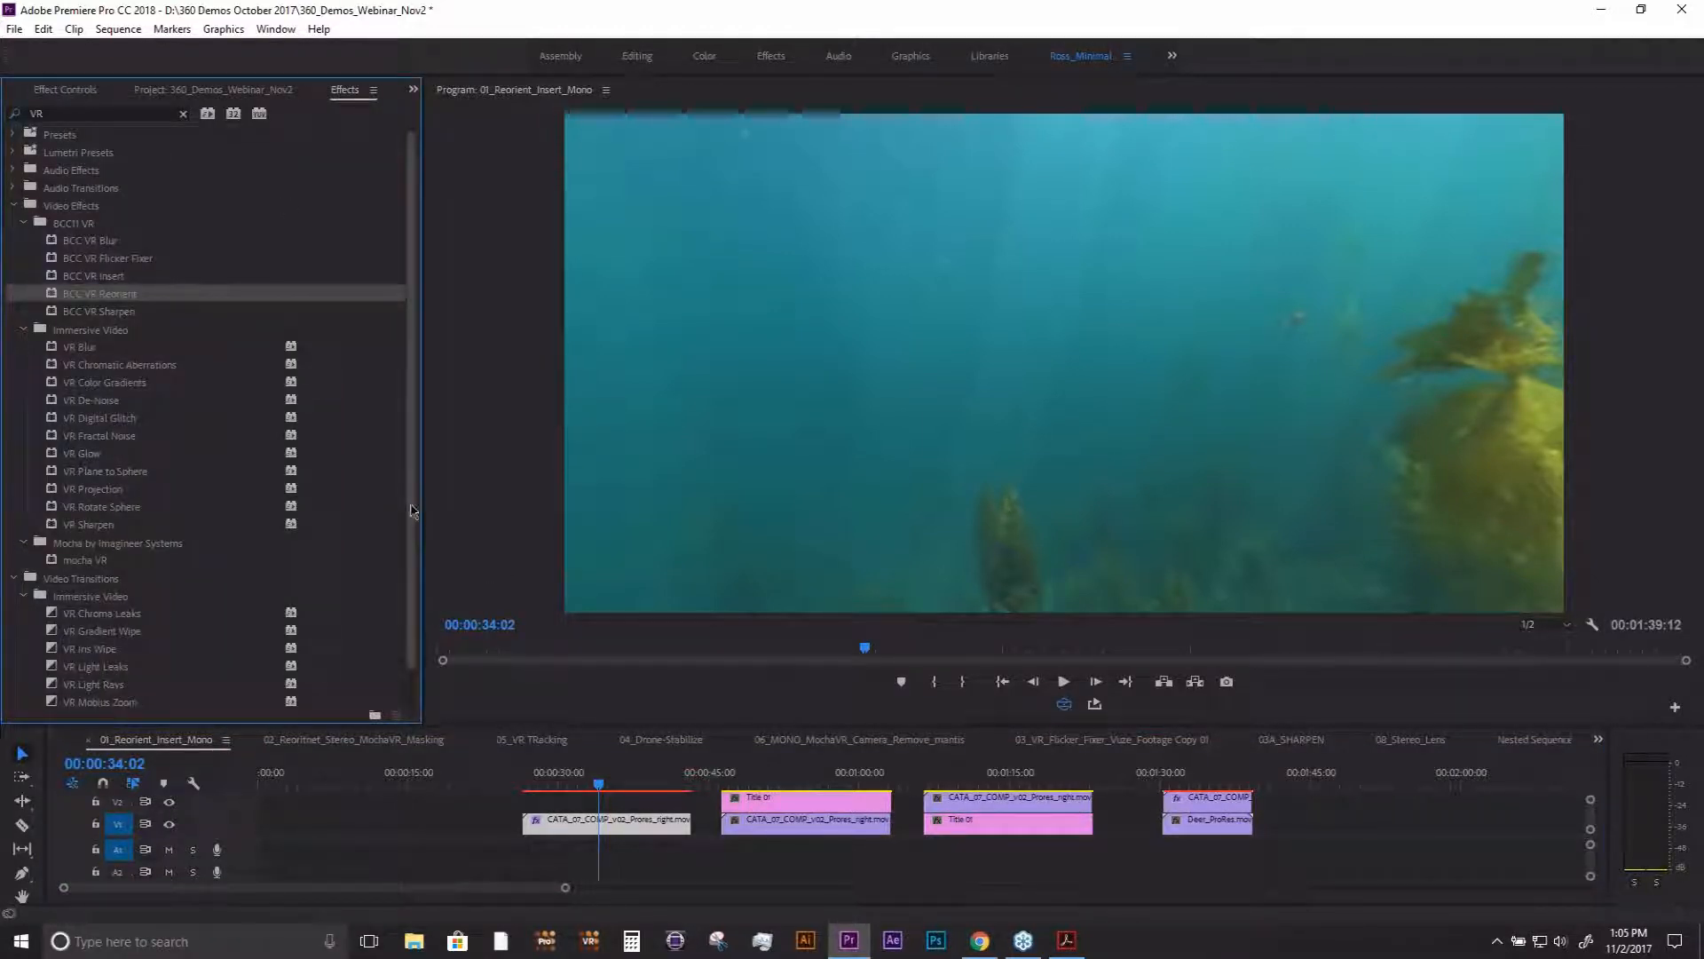
scroll(204, 608, down, 1)
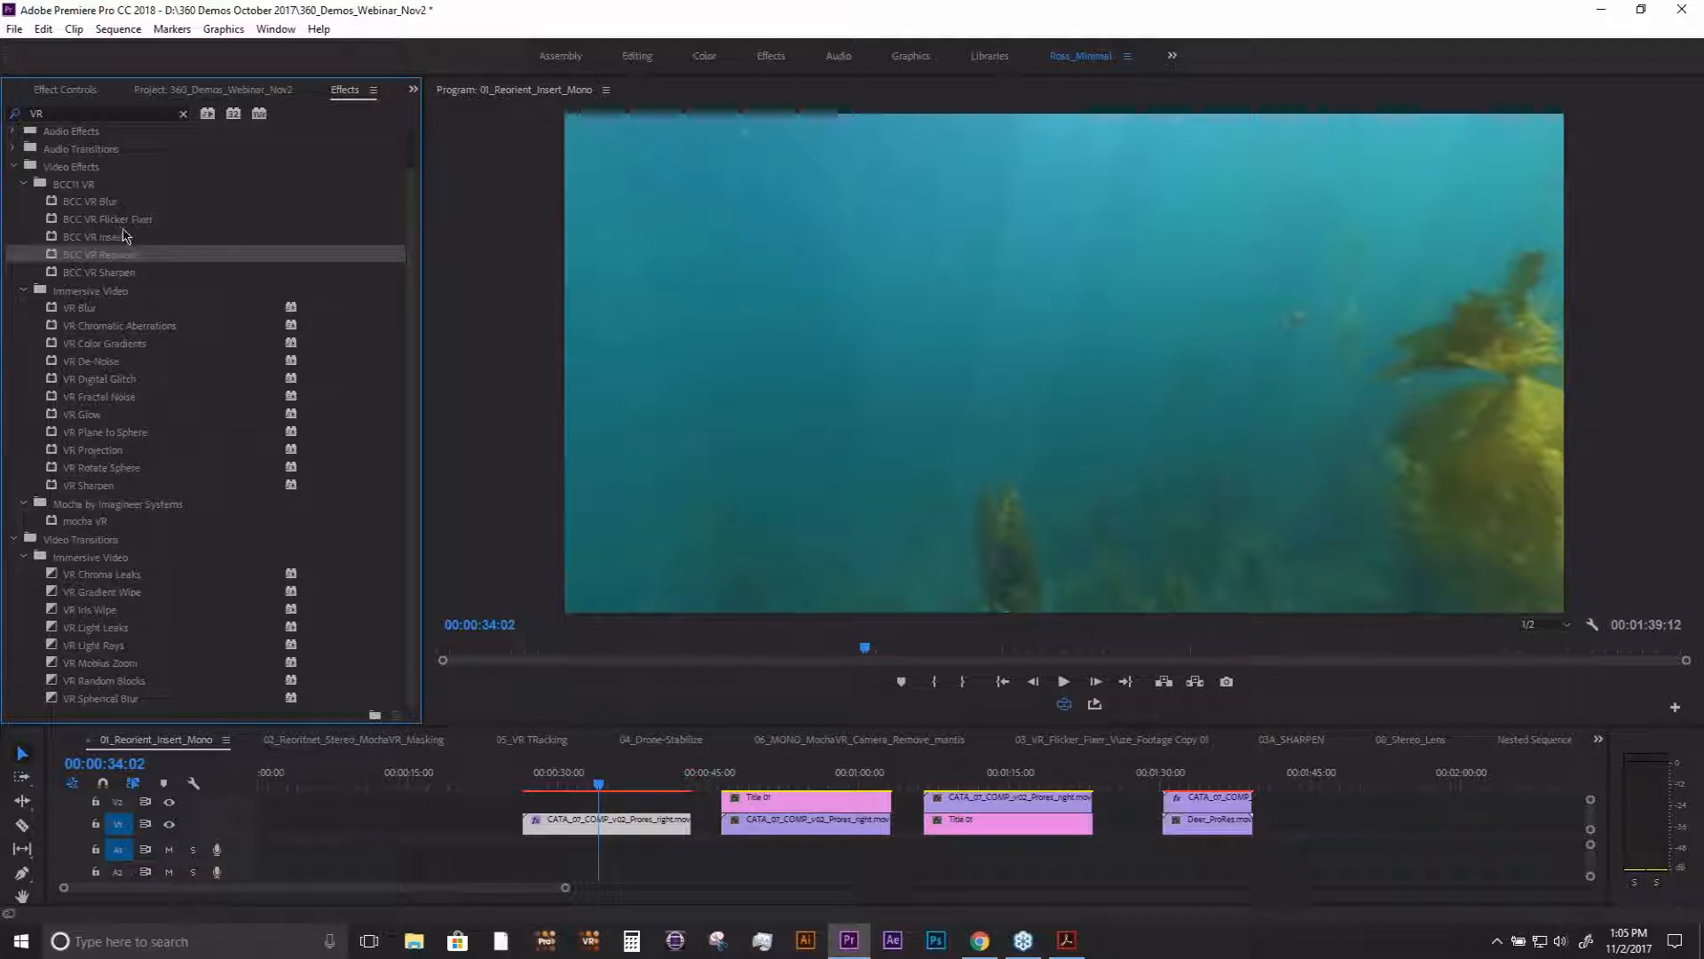
click(64, 89)
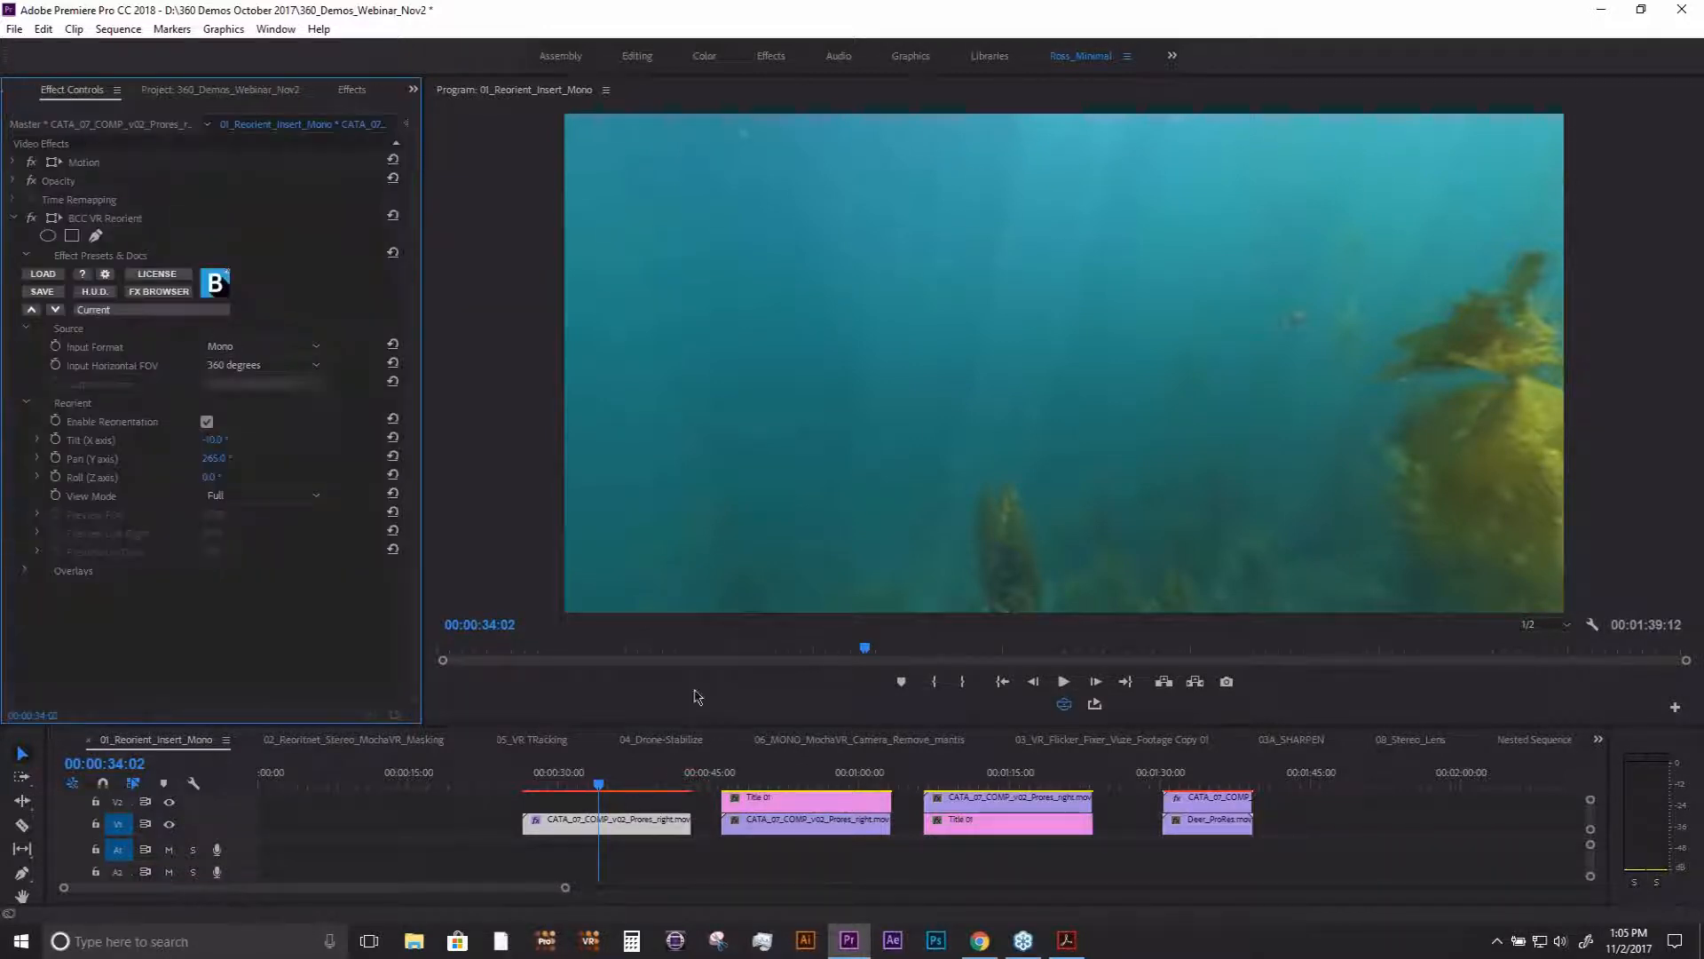
click(1064, 703)
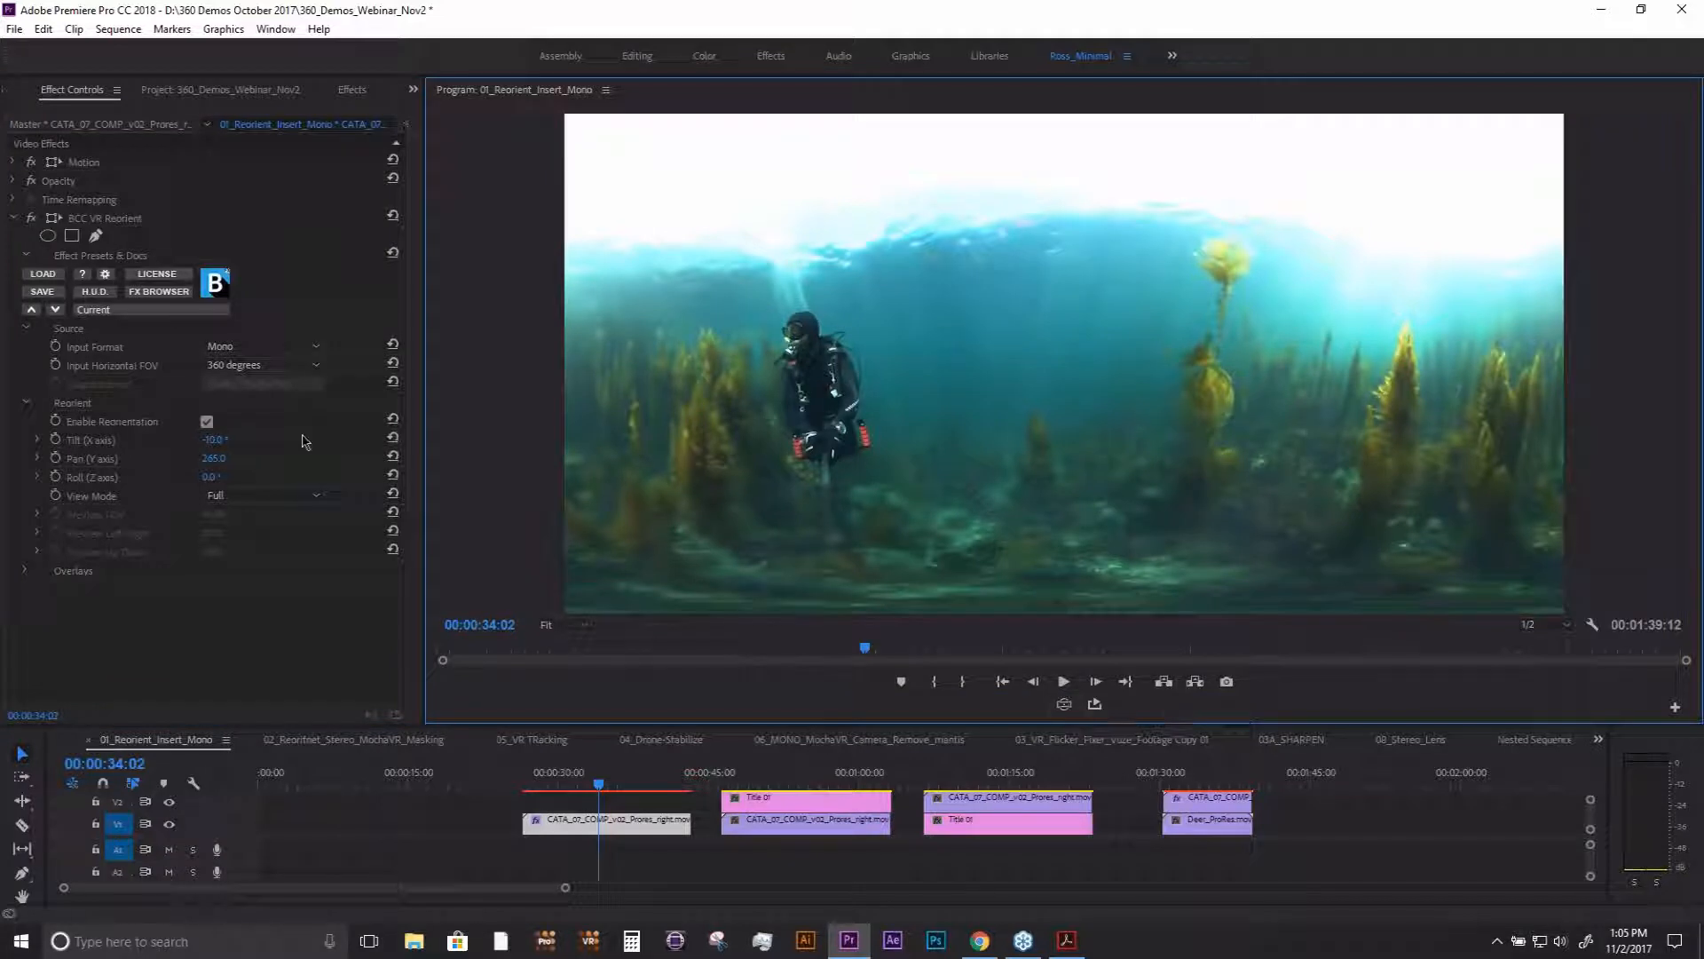
- Try a further pan and a steep negative tilt on the underwater clip with BCC VR Reorient
drag(208, 459, 191, 459)
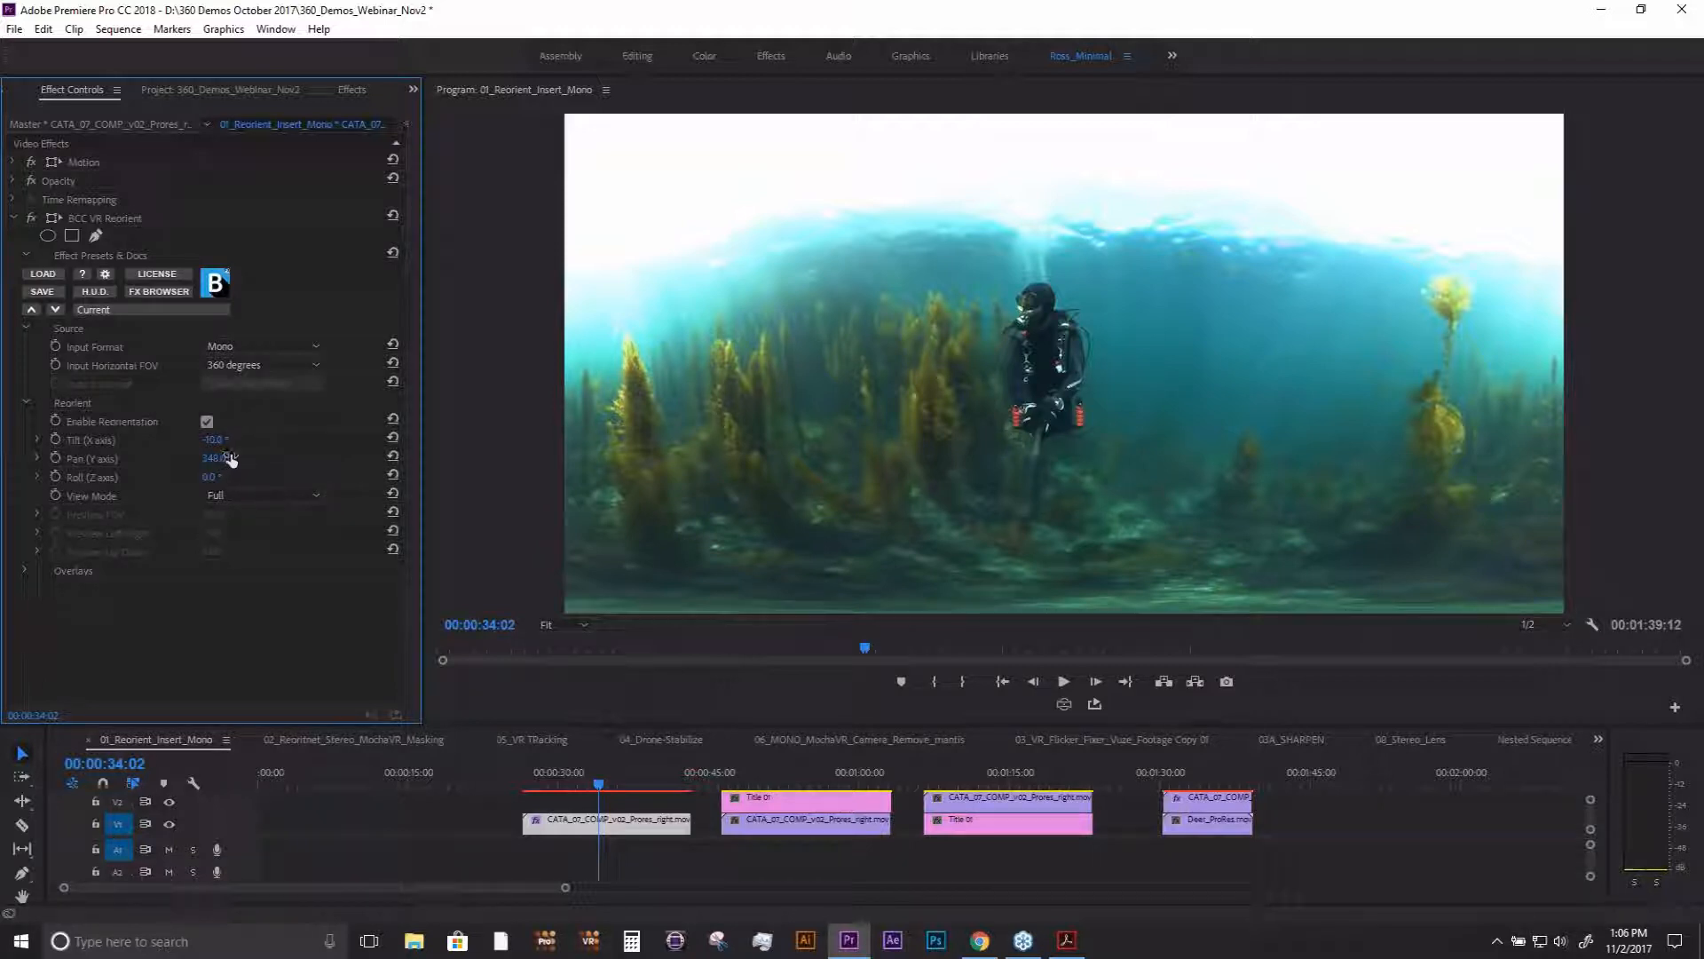
click(115, 223)
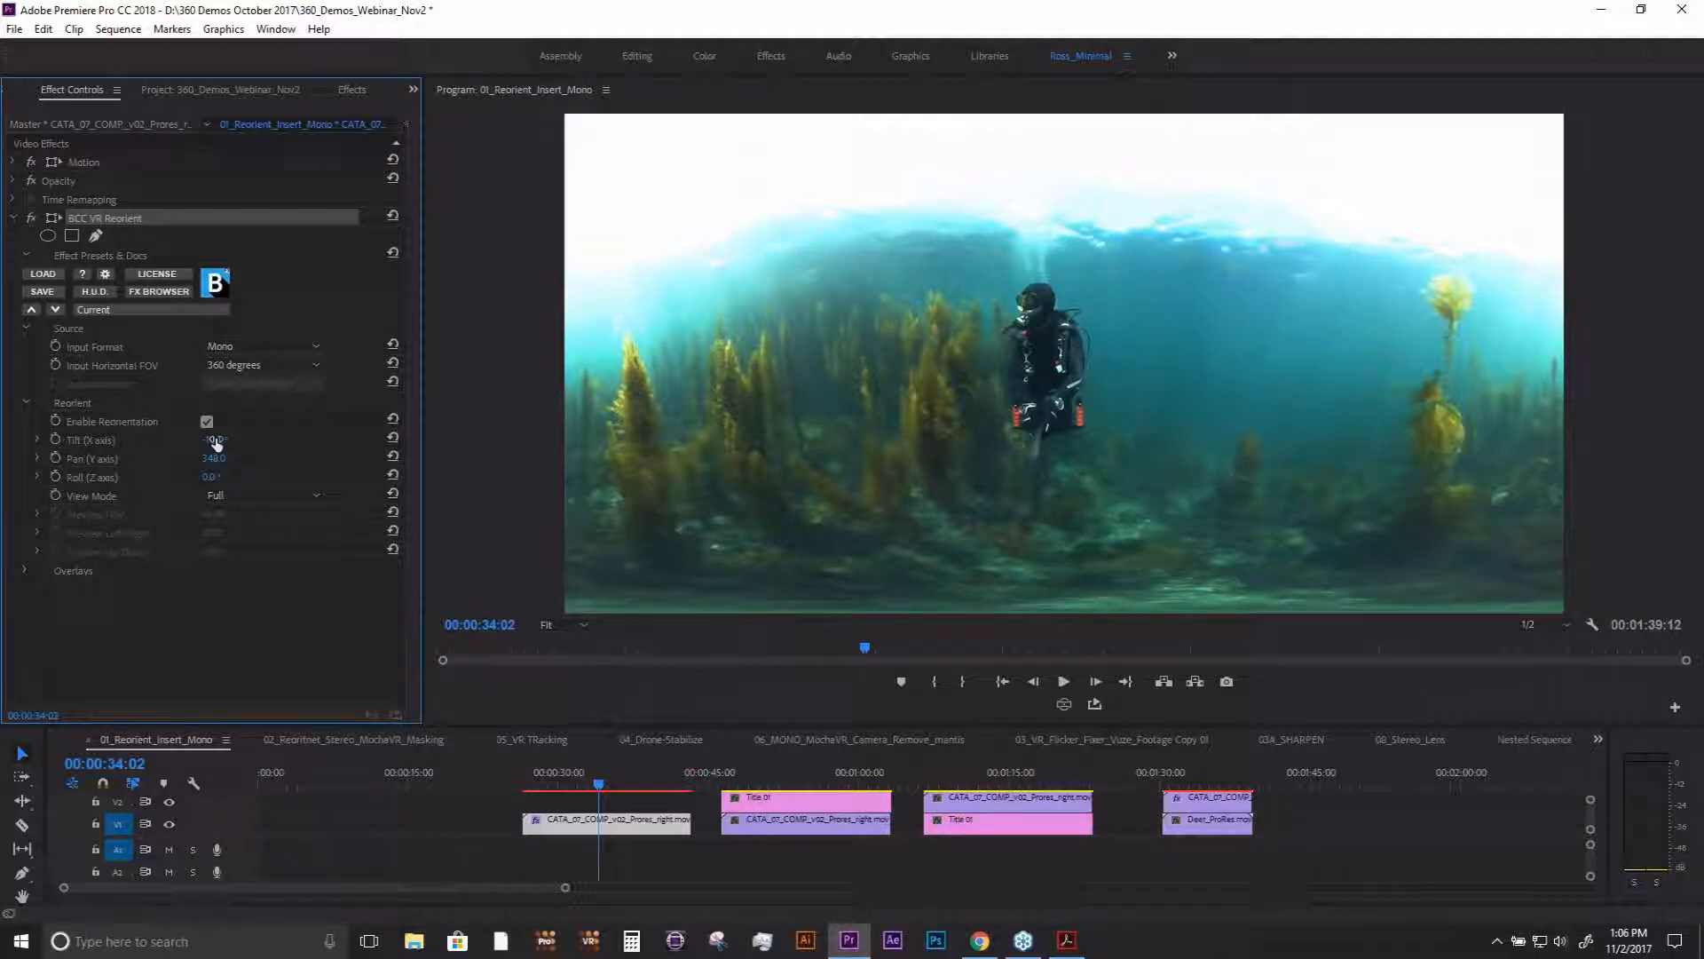
drag(216, 442, 353, 460)
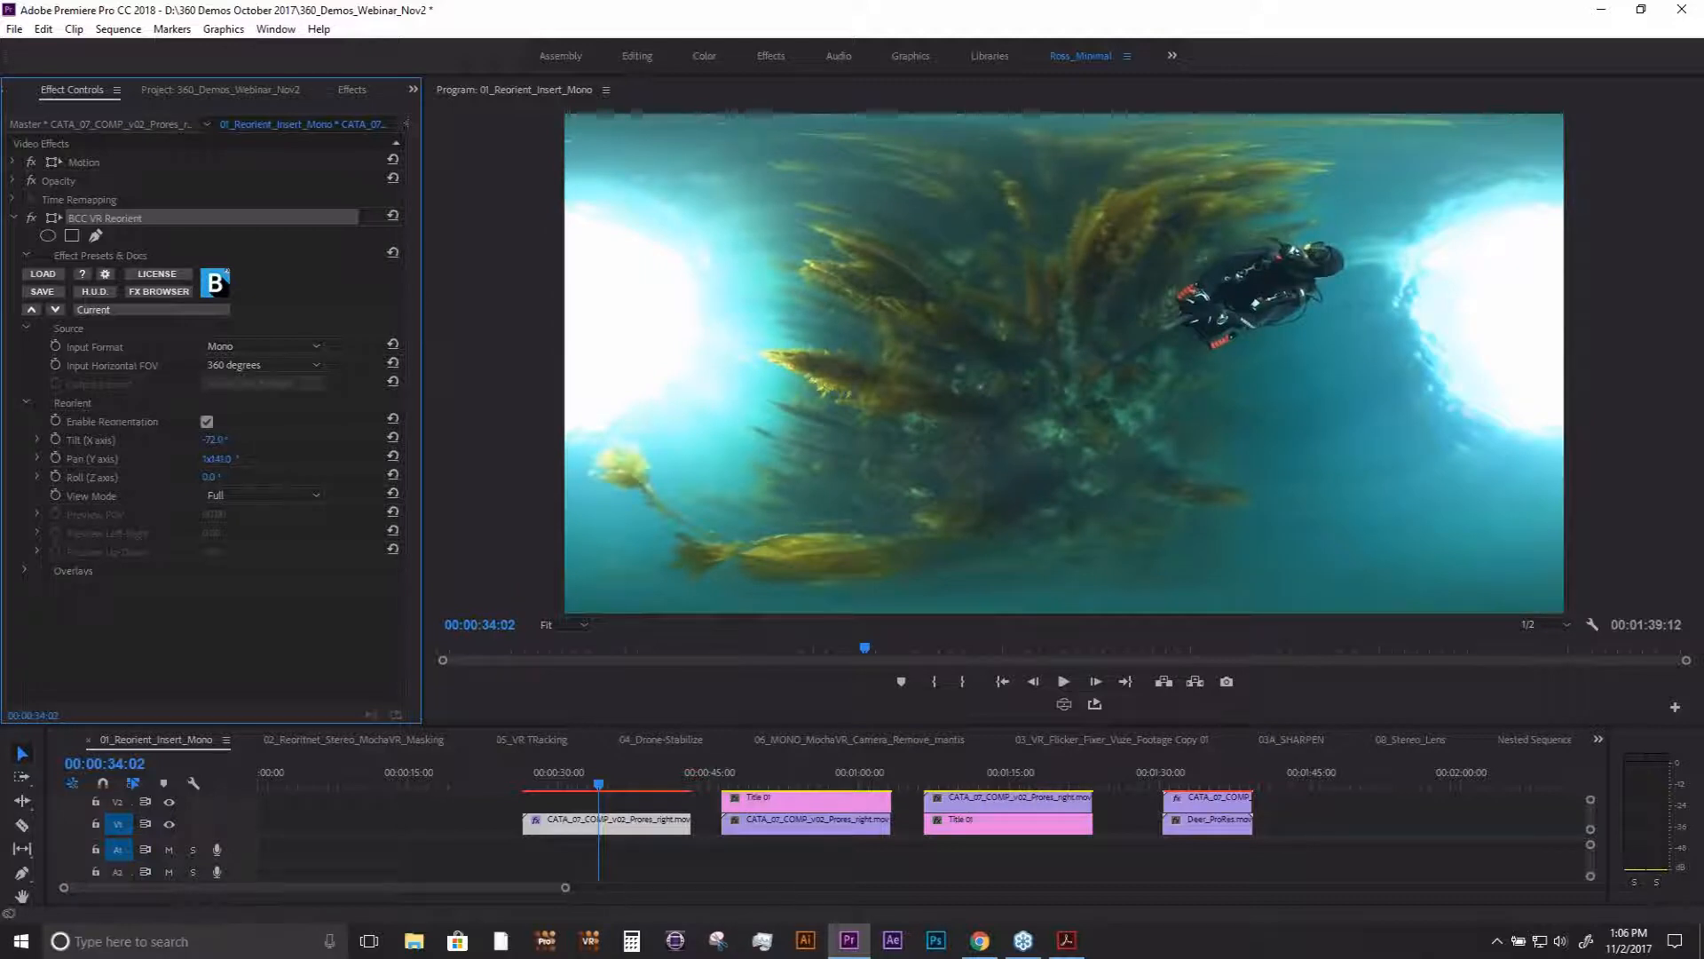
- Reset the BCC VR Reorient parameters and set the pan to 205°
click(394, 219)
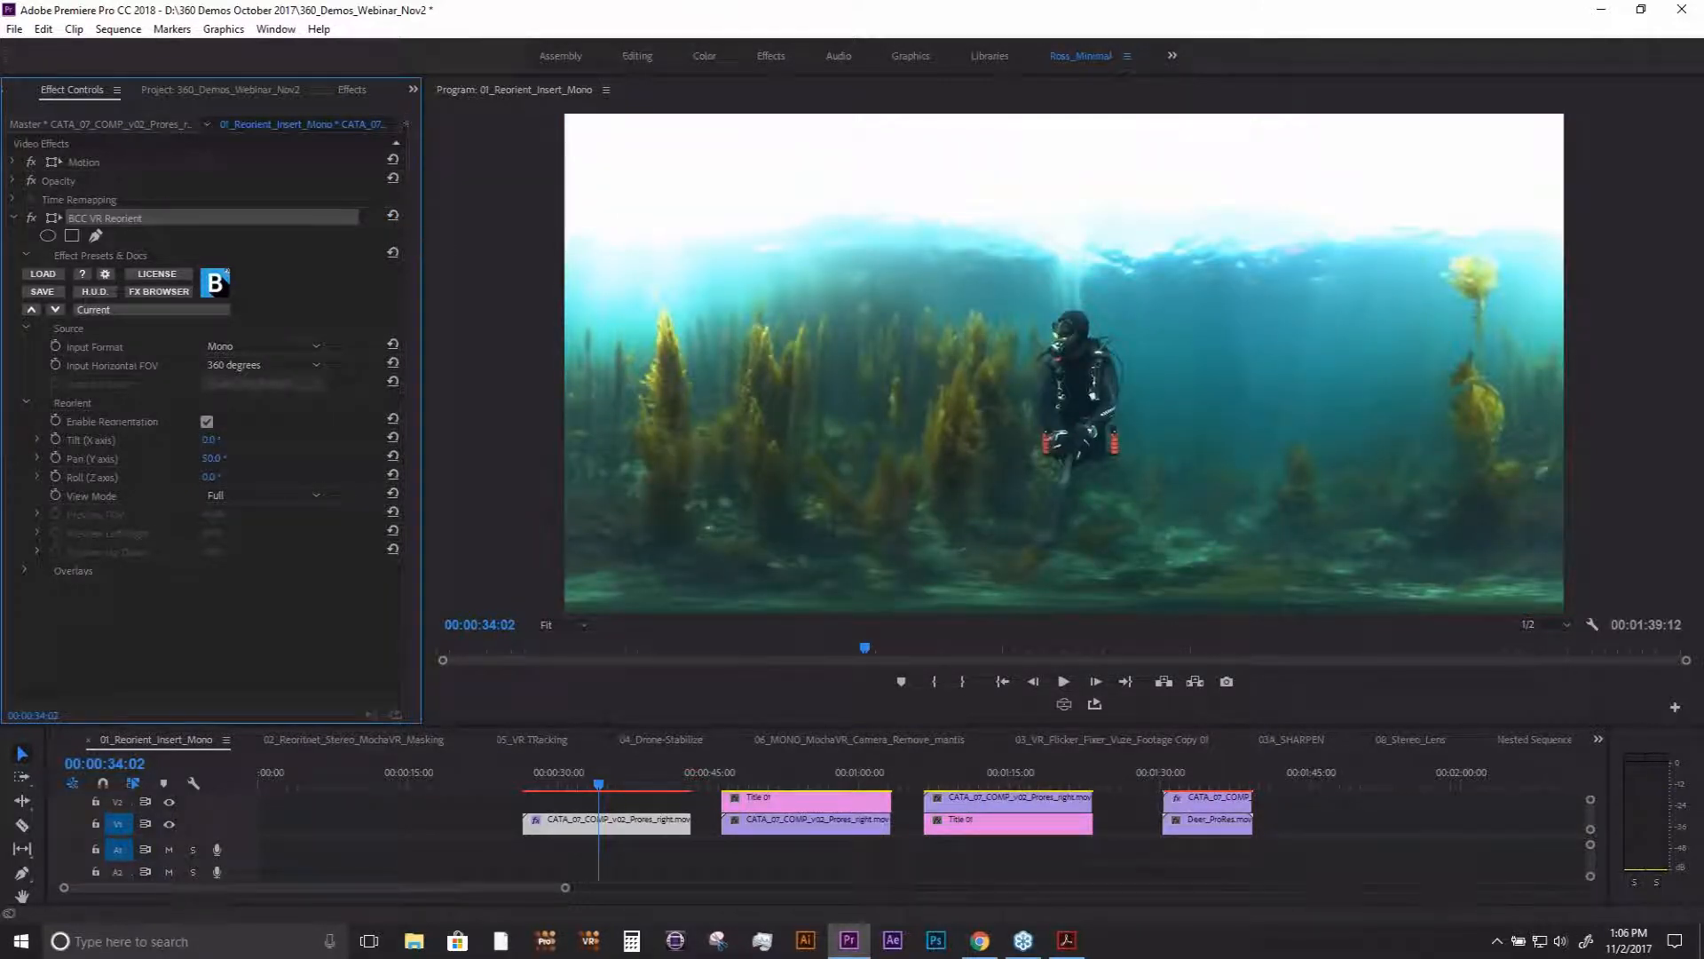
drag(257, 460, 395, 460)
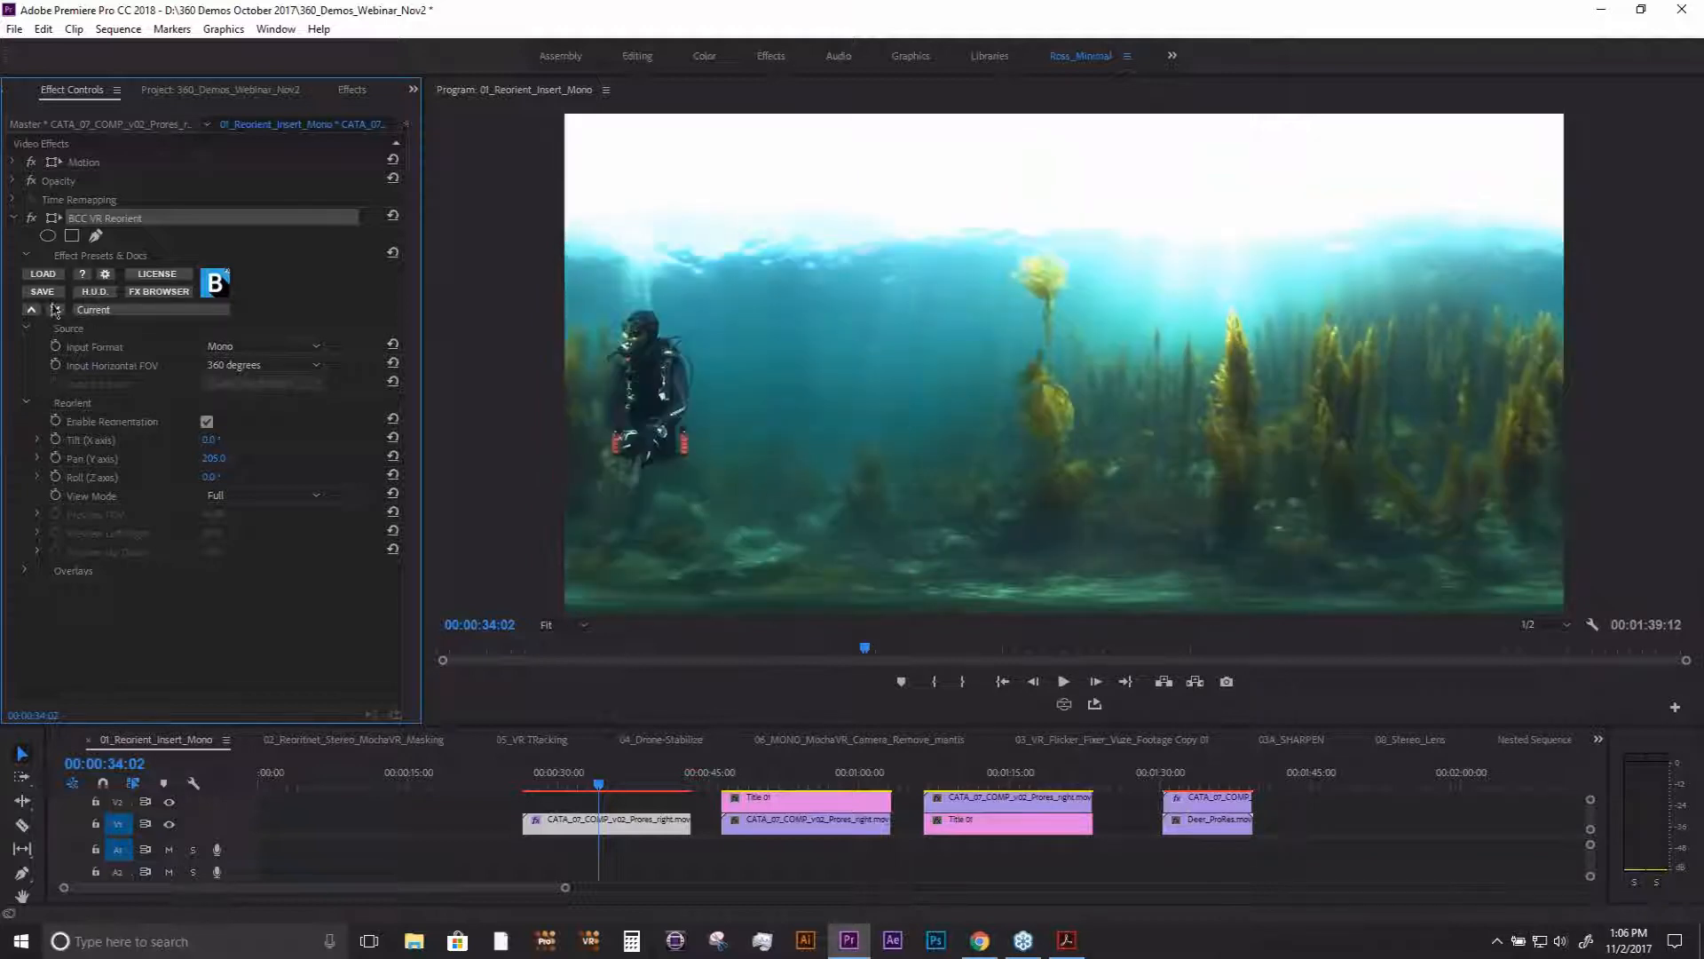
- Save the reorientation settings as the preset Underwater_pro and check that it is among the effect's presets
click(43, 293)
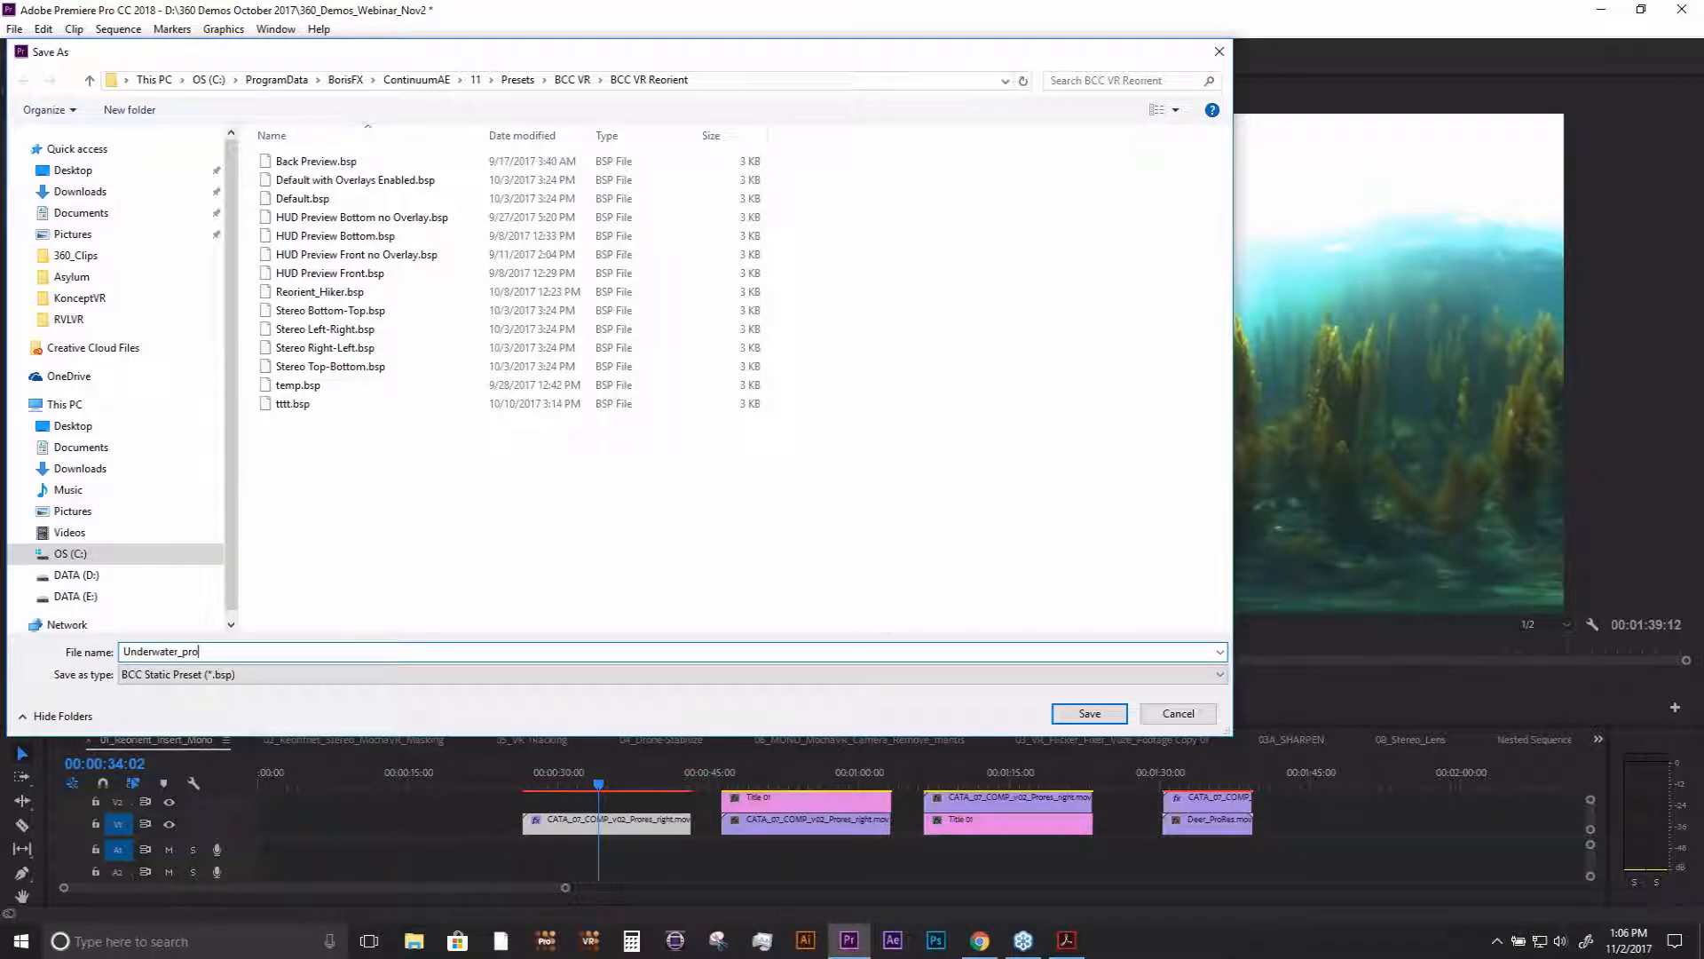
click(1091, 713)
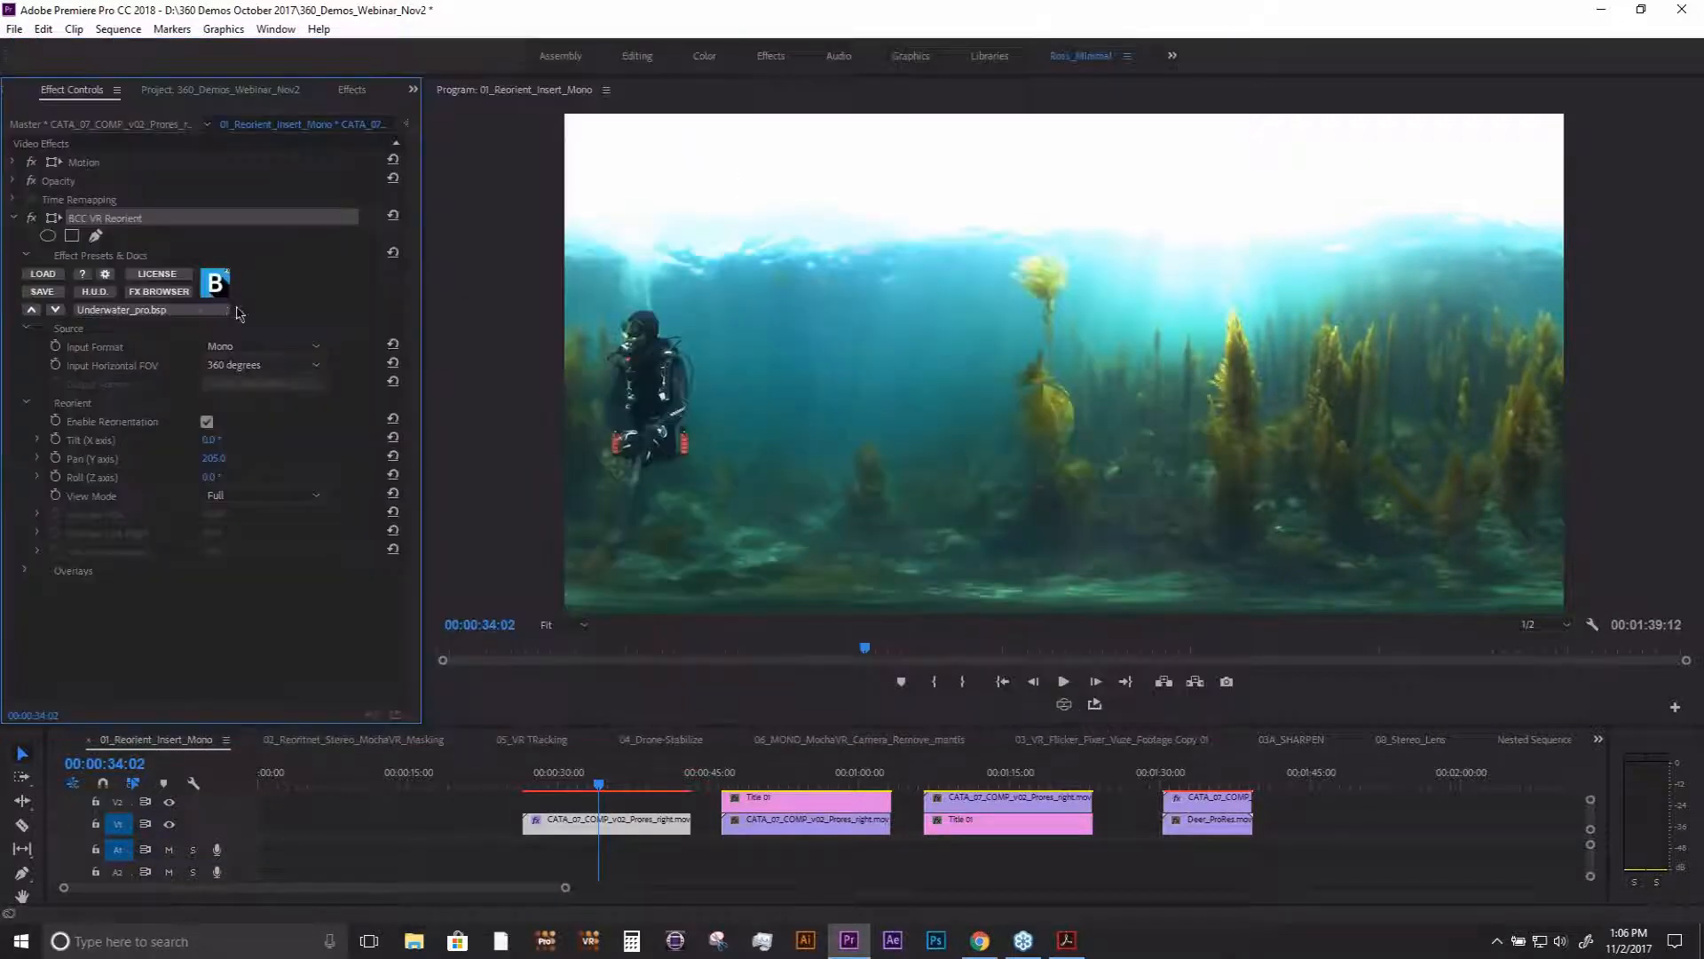
click(177, 312)
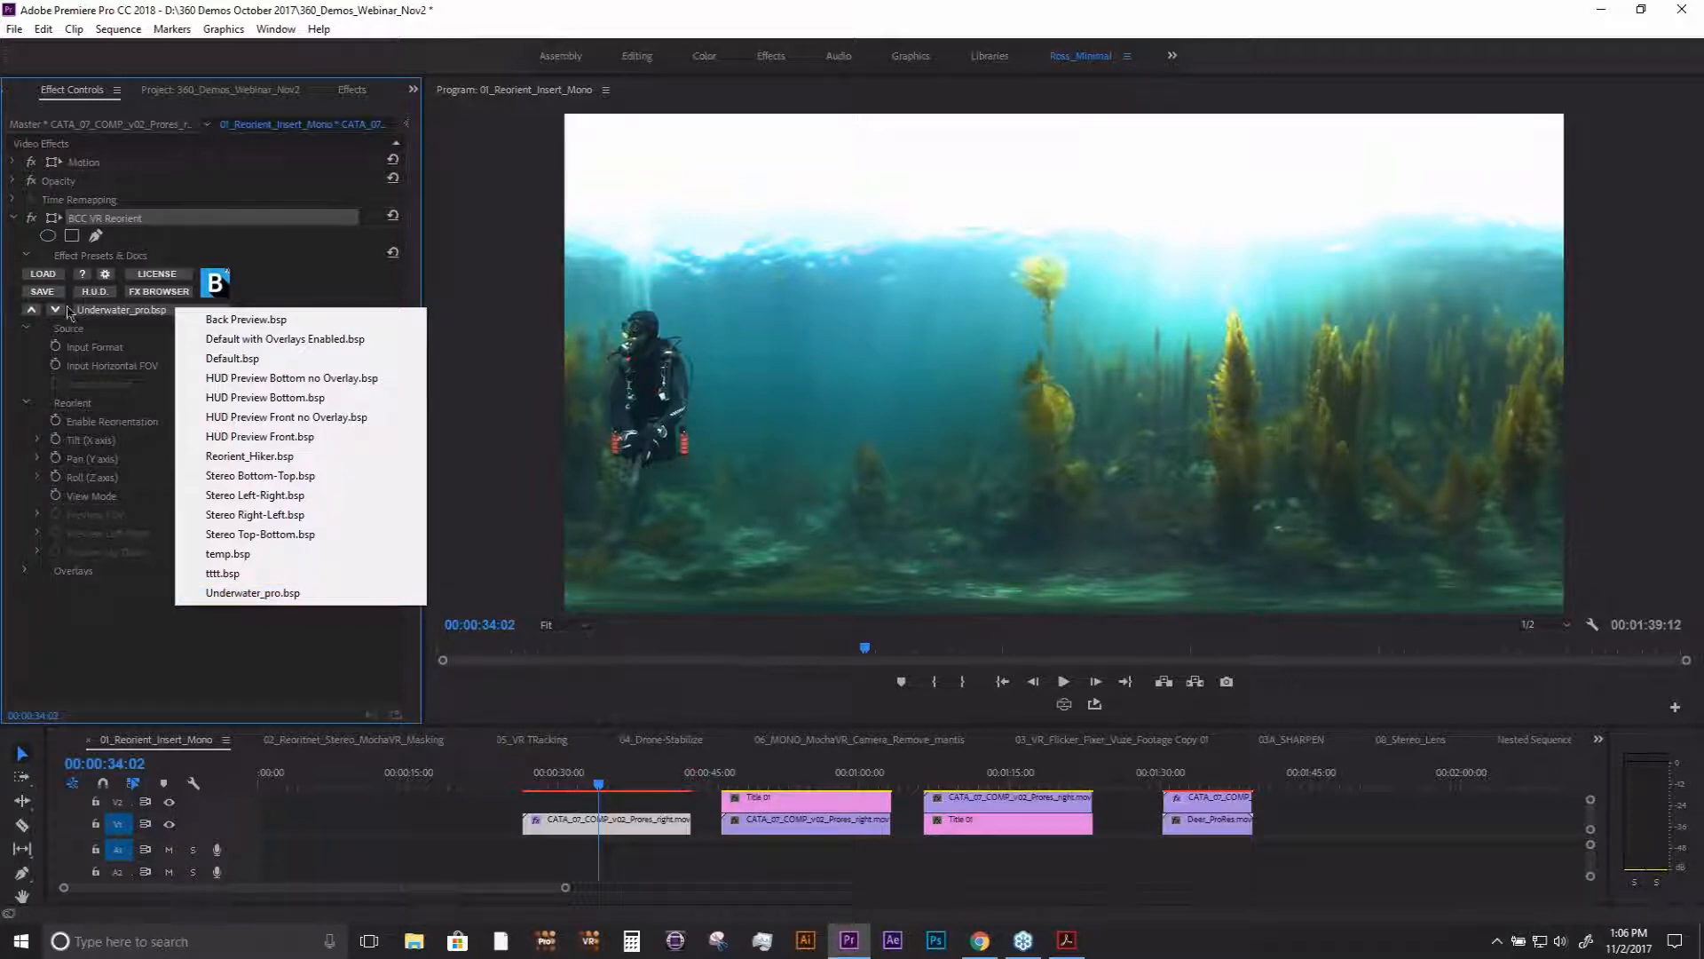
click(41, 291)
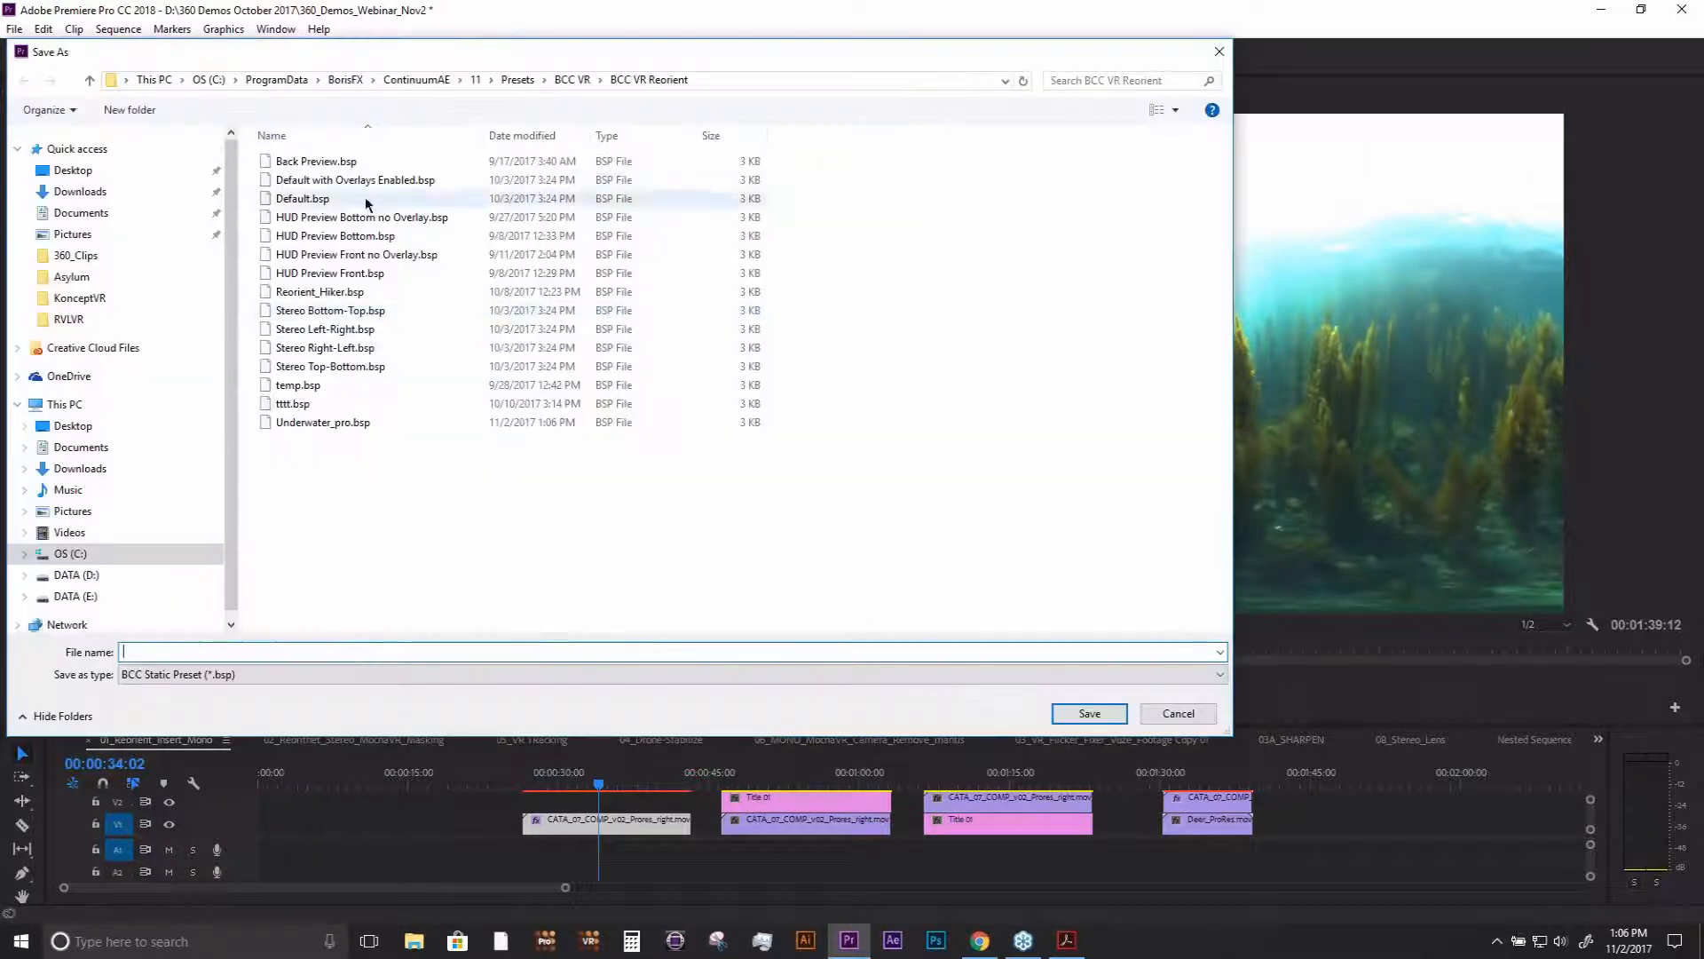
click(1177, 714)
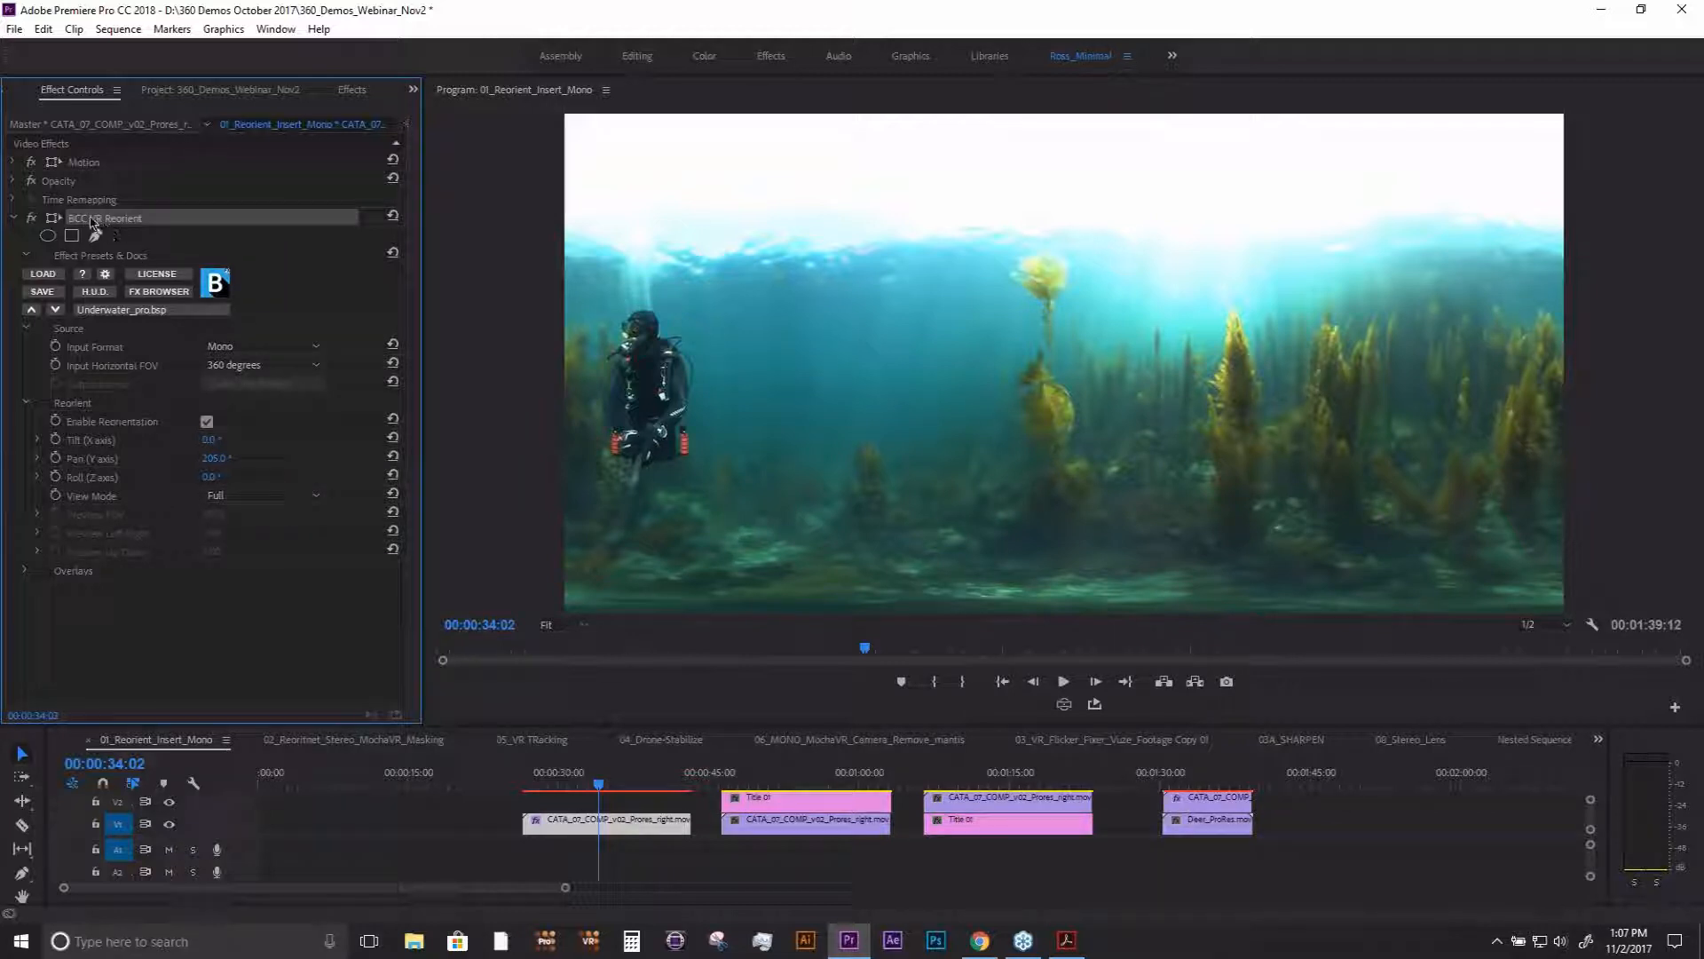
- Expand the Overlays settings and switch the overlay guides on and back off
click(26, 571)
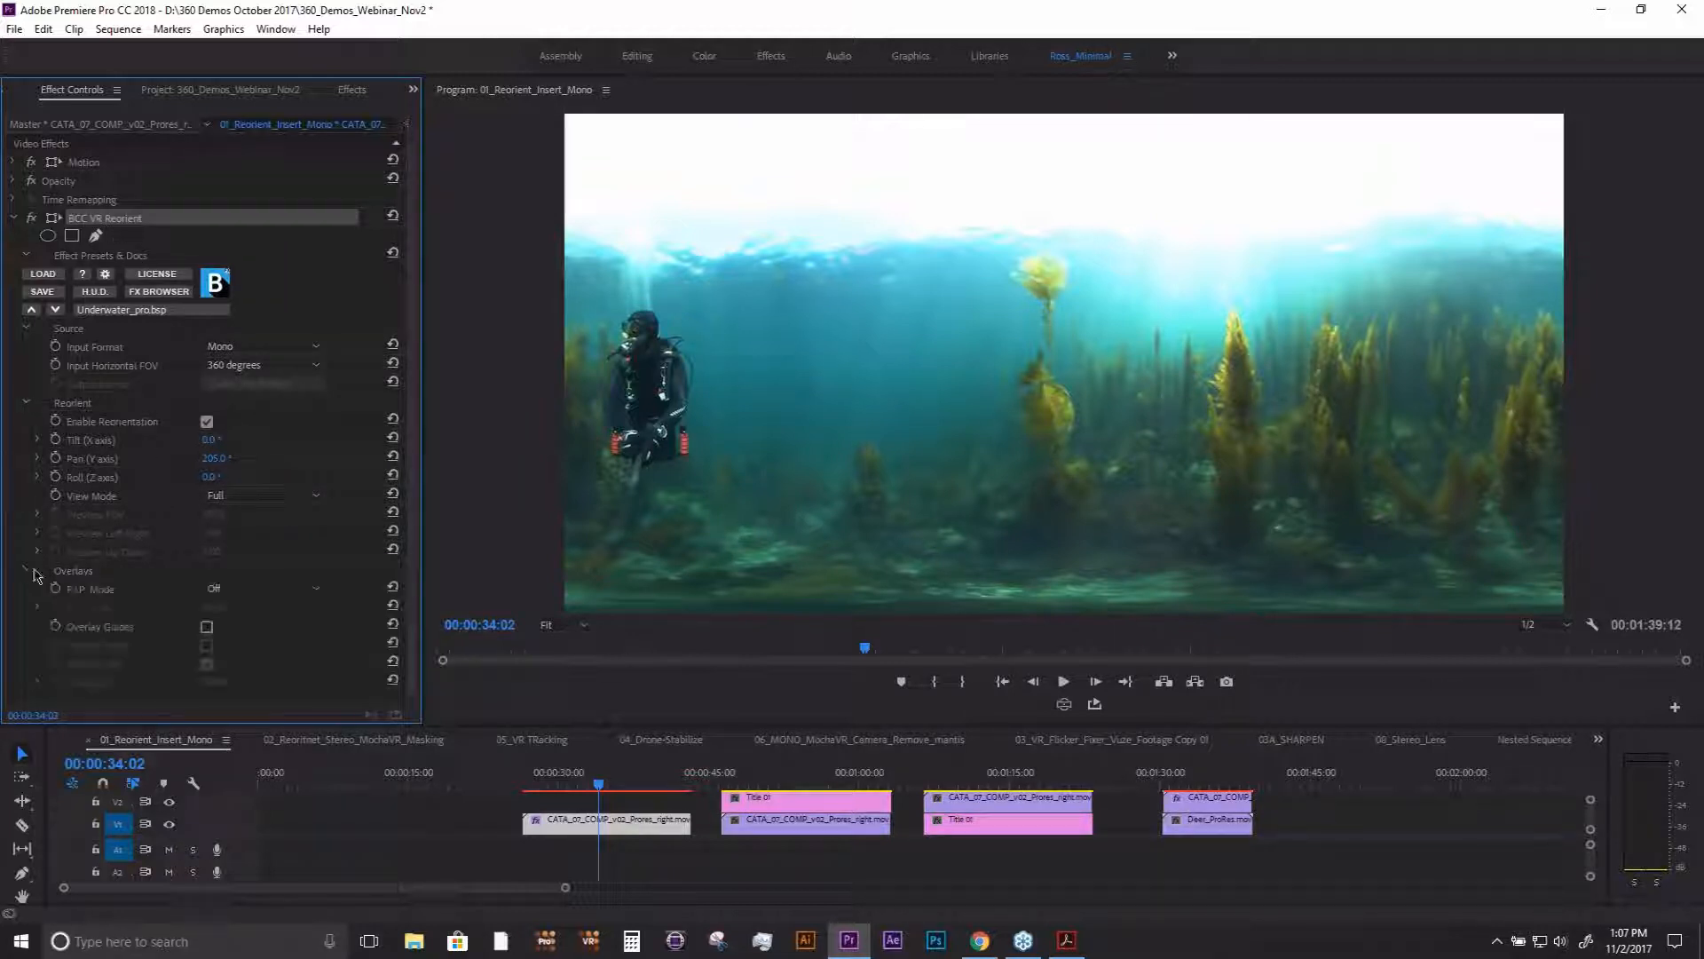
scroll(413, 531, down, 1)
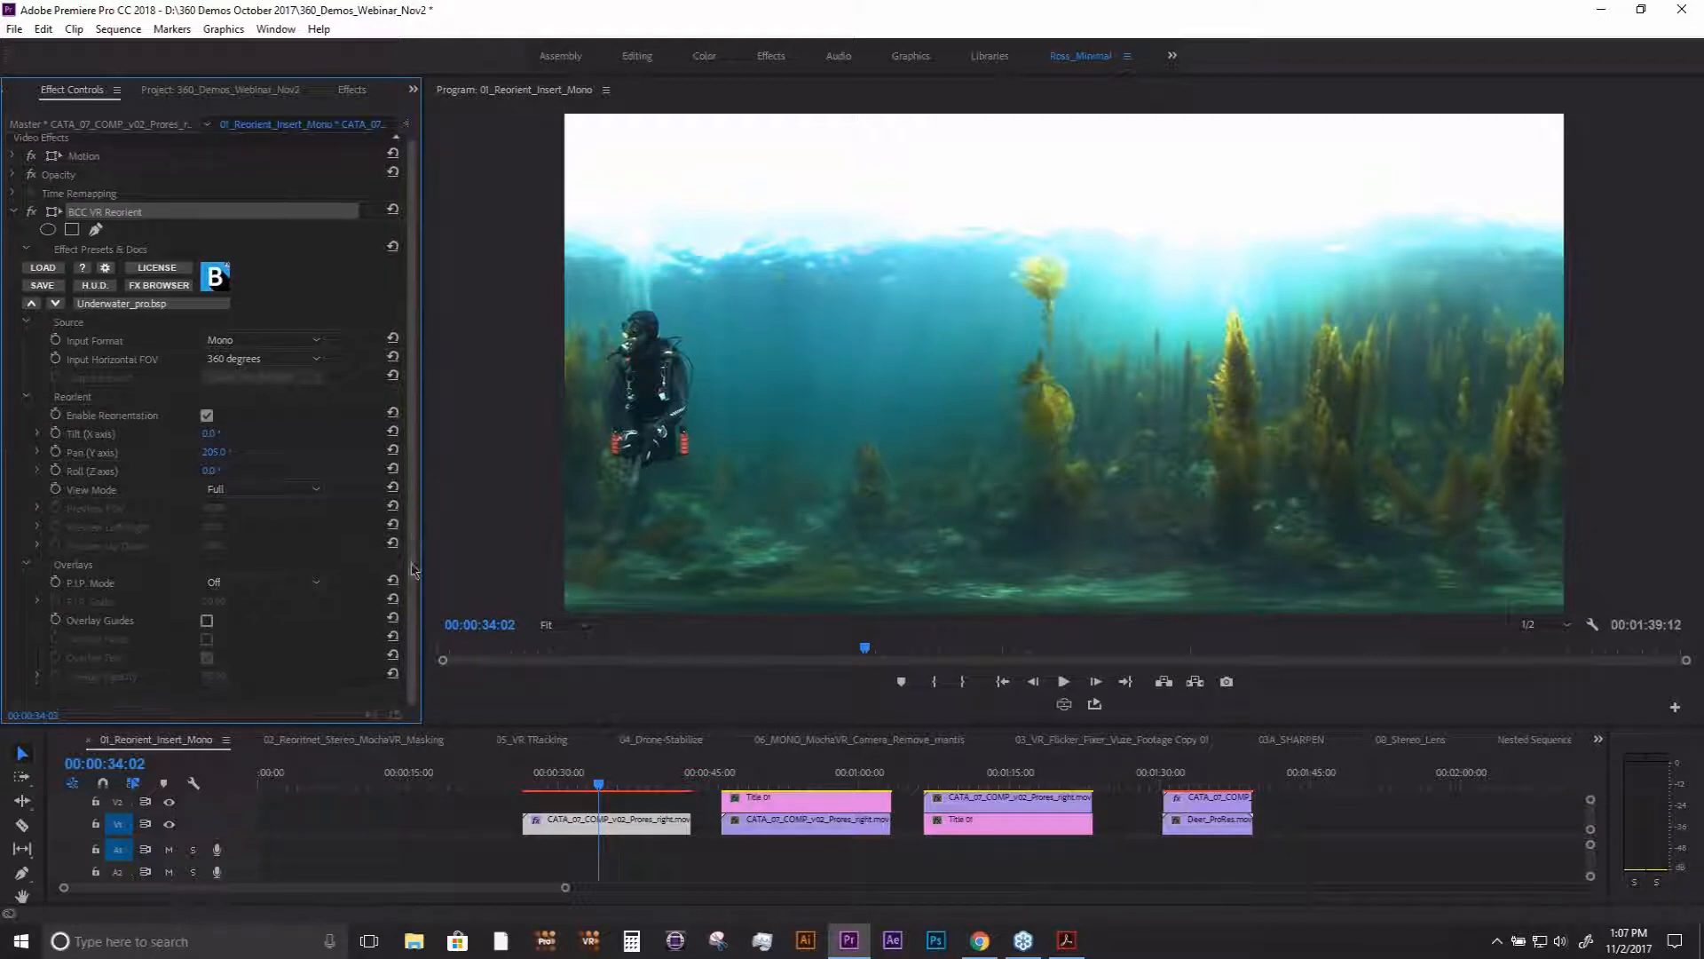
click(207, 621)
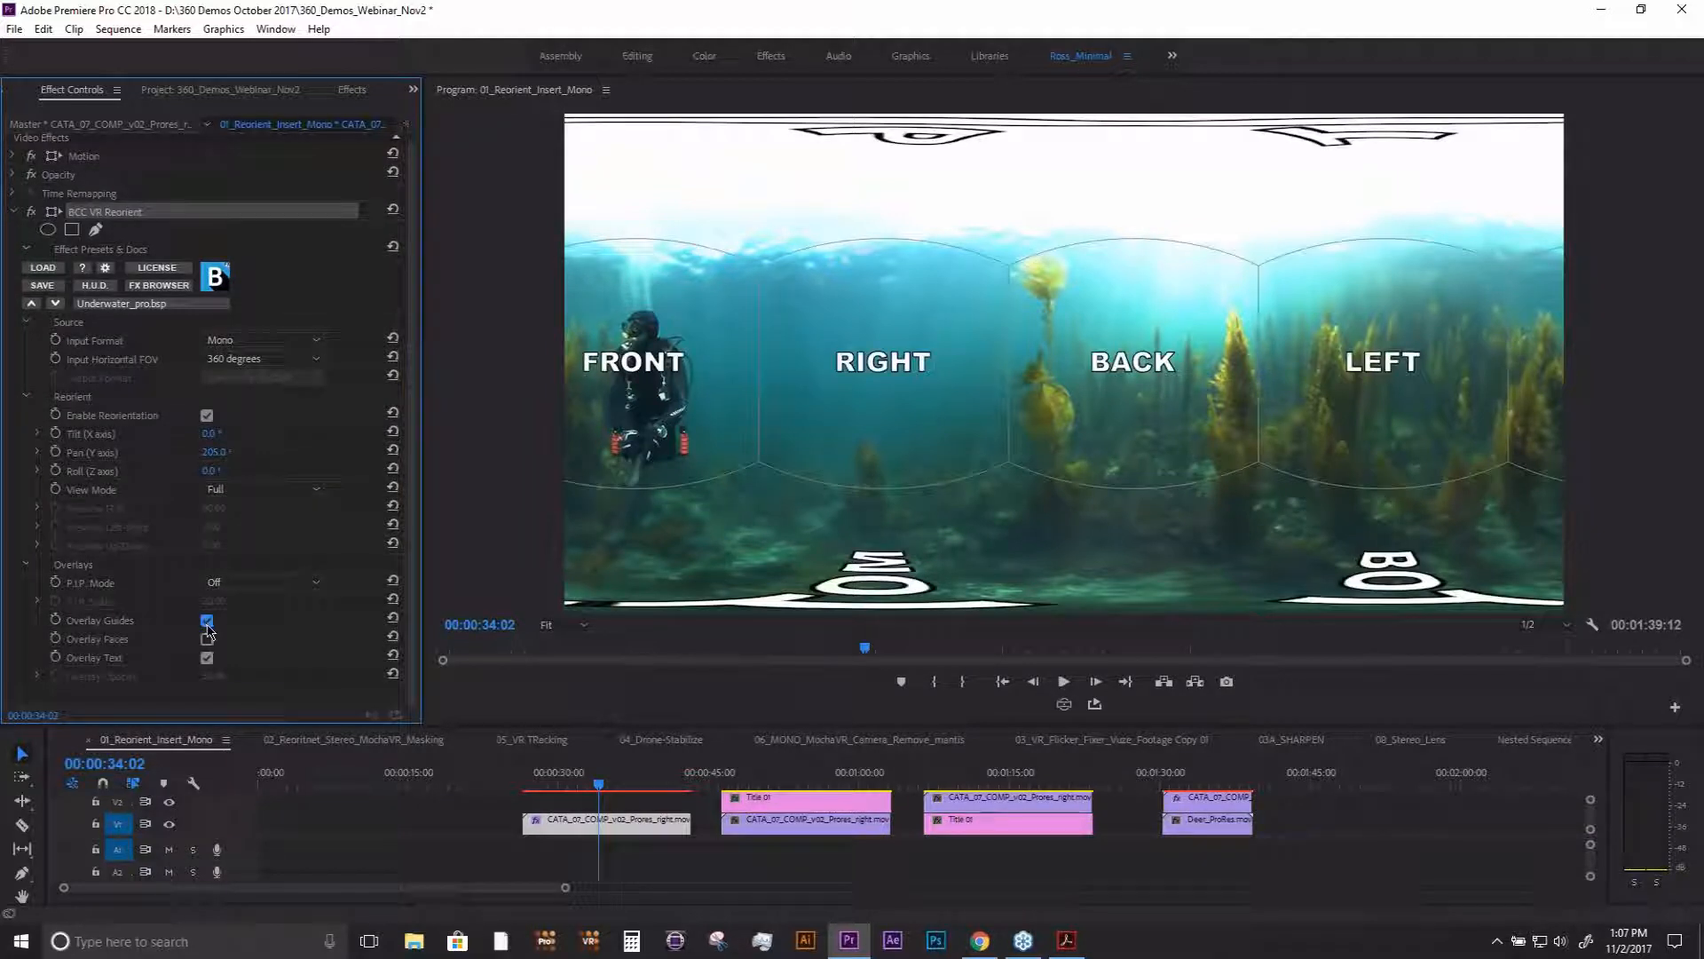
click(208, 623)
- Try the P.I.P. overlay in Top-left mode at a scale of 24, and set its mode back to Off
click(258, 583)
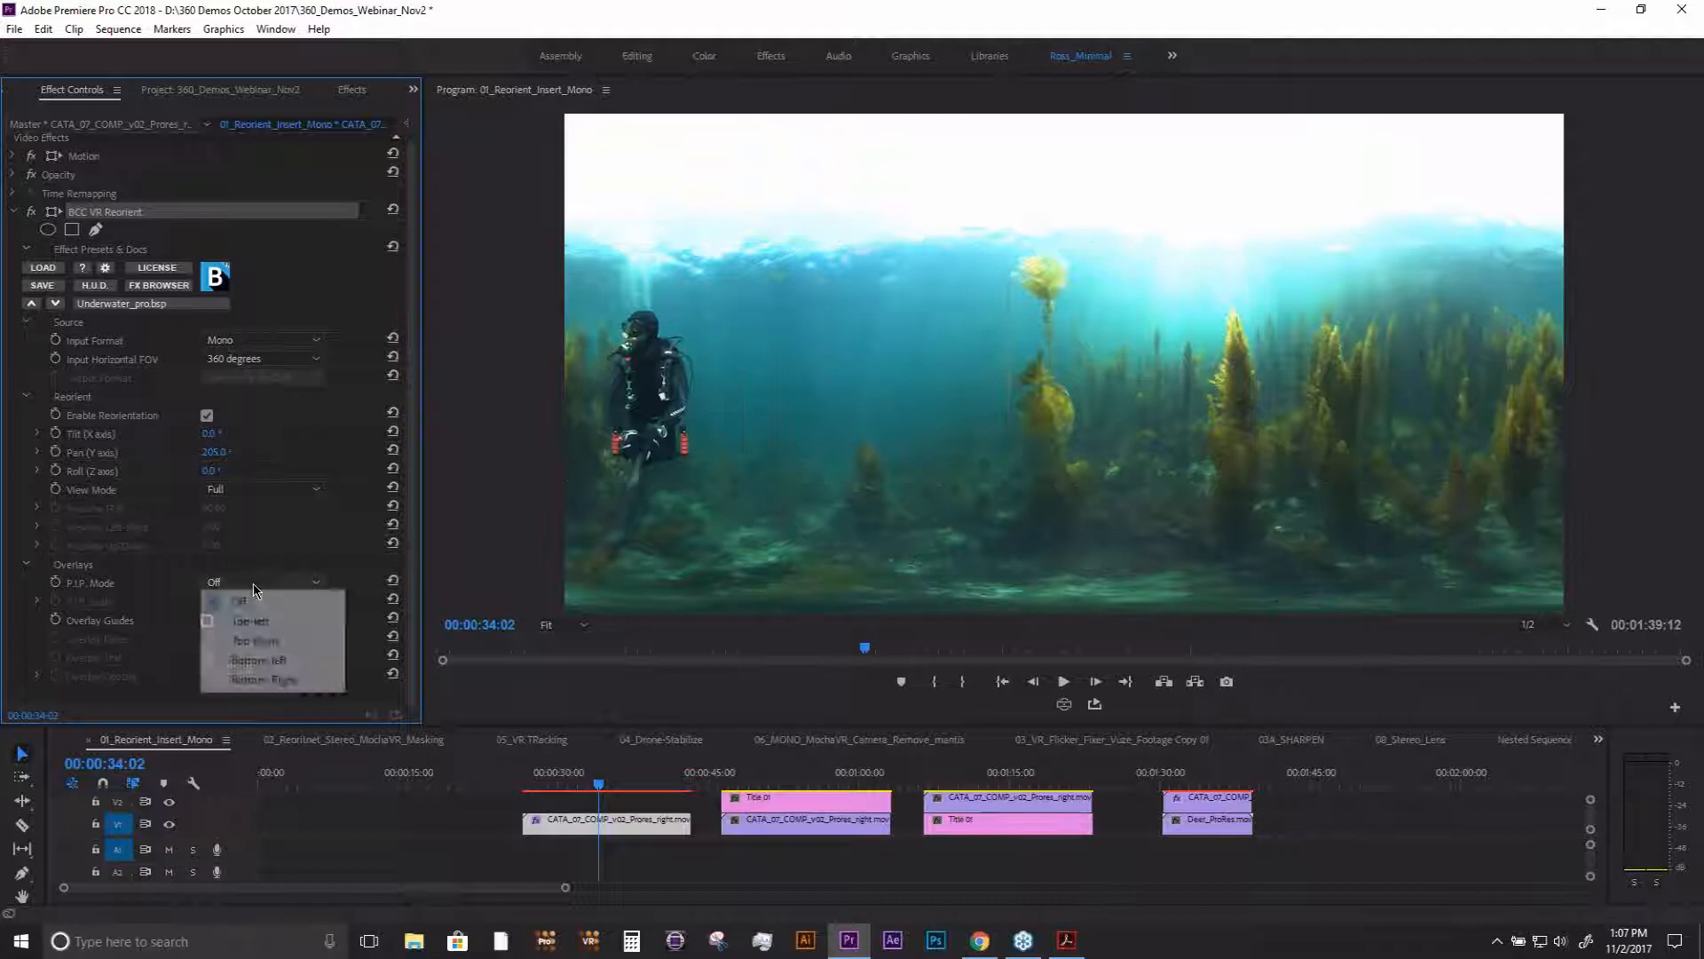
click(263, 630)
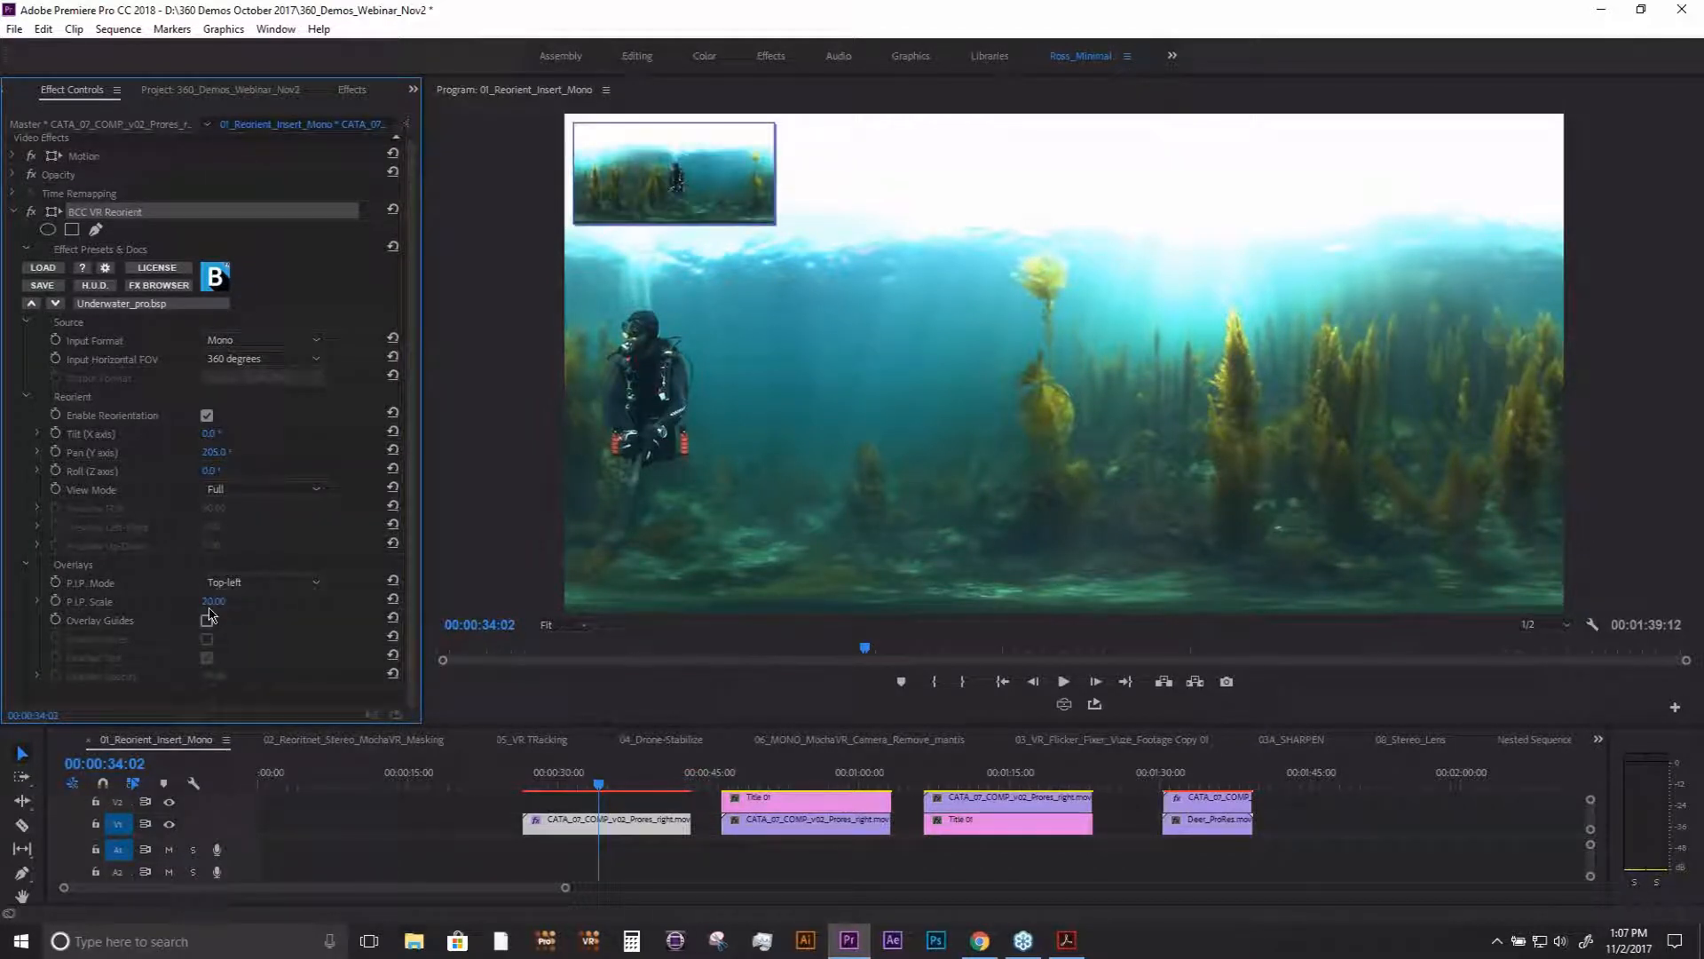
mouse_move(213, 602)
mouse_down()
mouse_move(293, 602)
mouse_move(224, 602)
mouse_move(240, 601)
mouse_up()
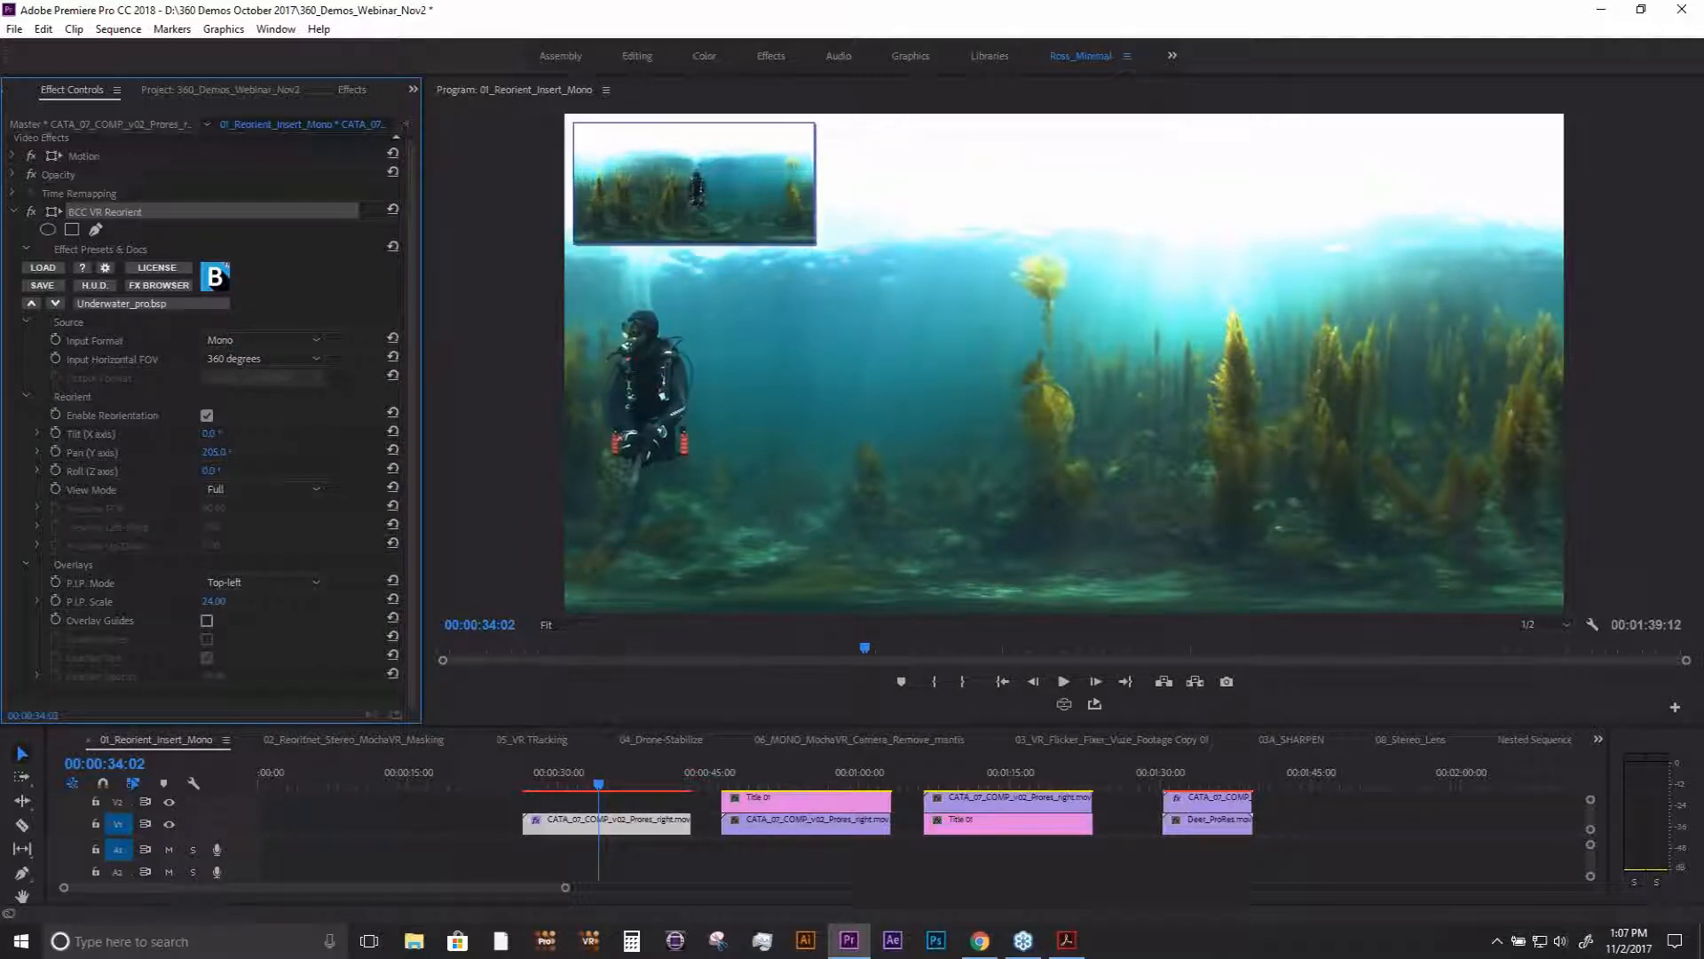
click(245, 586)
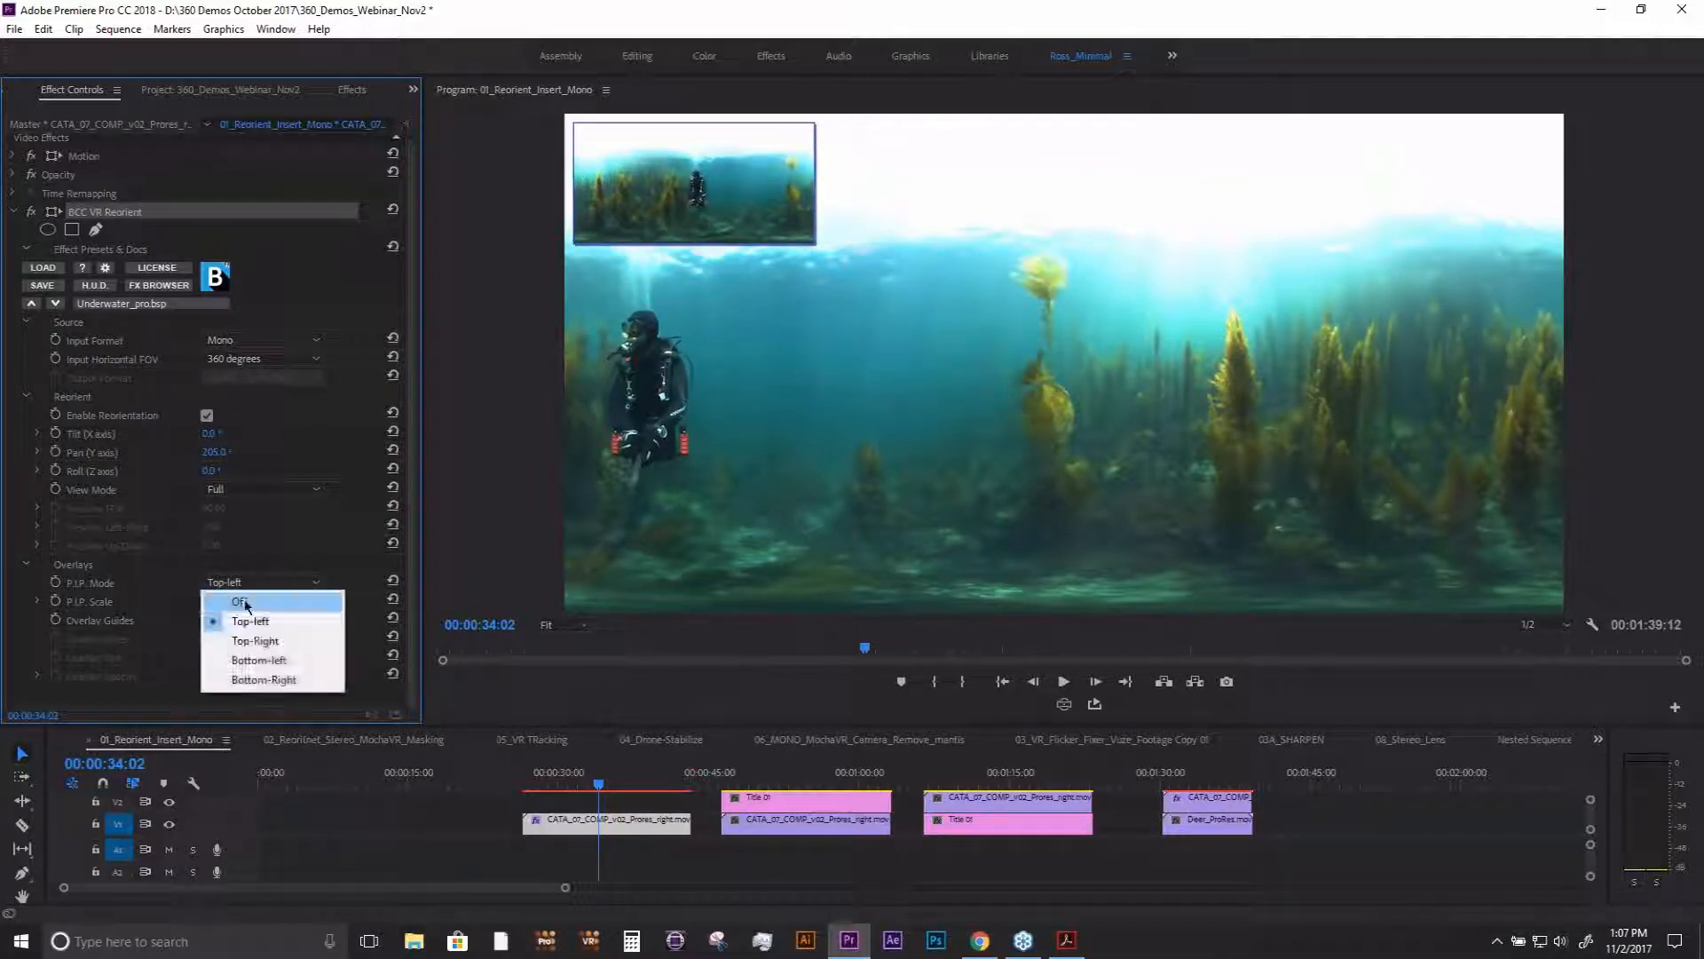
click(246, 604)
- Try the effect's Preview view mode, restore Full, and compare it with the VR video display before turning that off
click(252, 489)
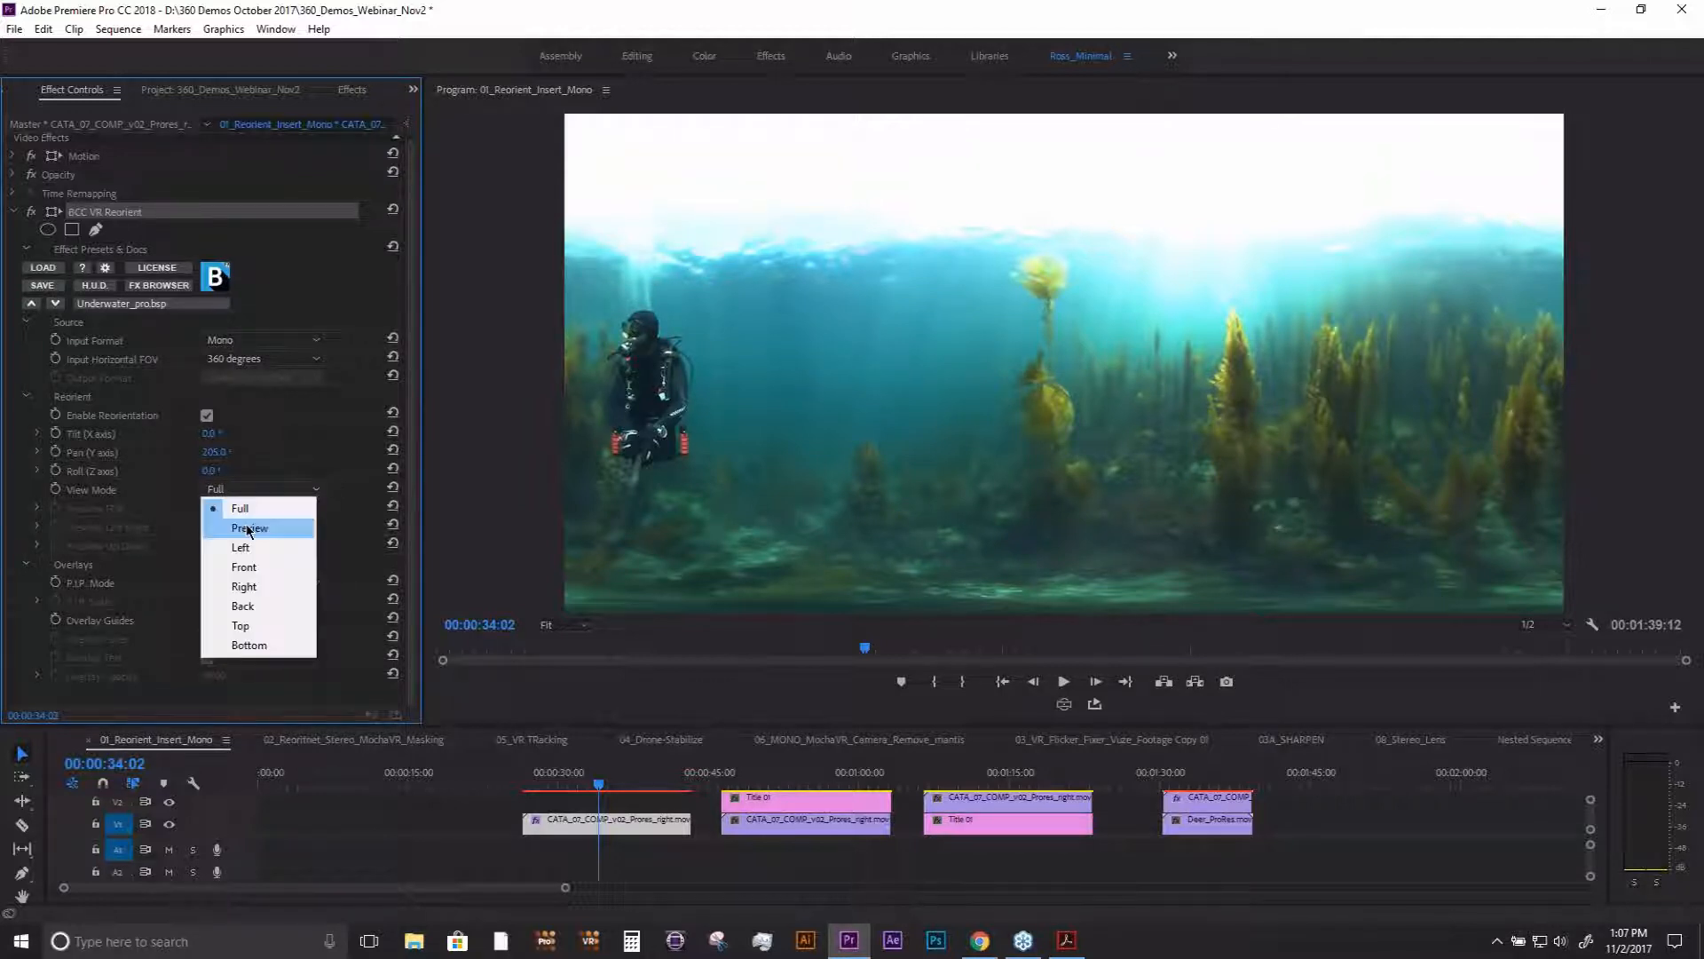
click(248, 529)
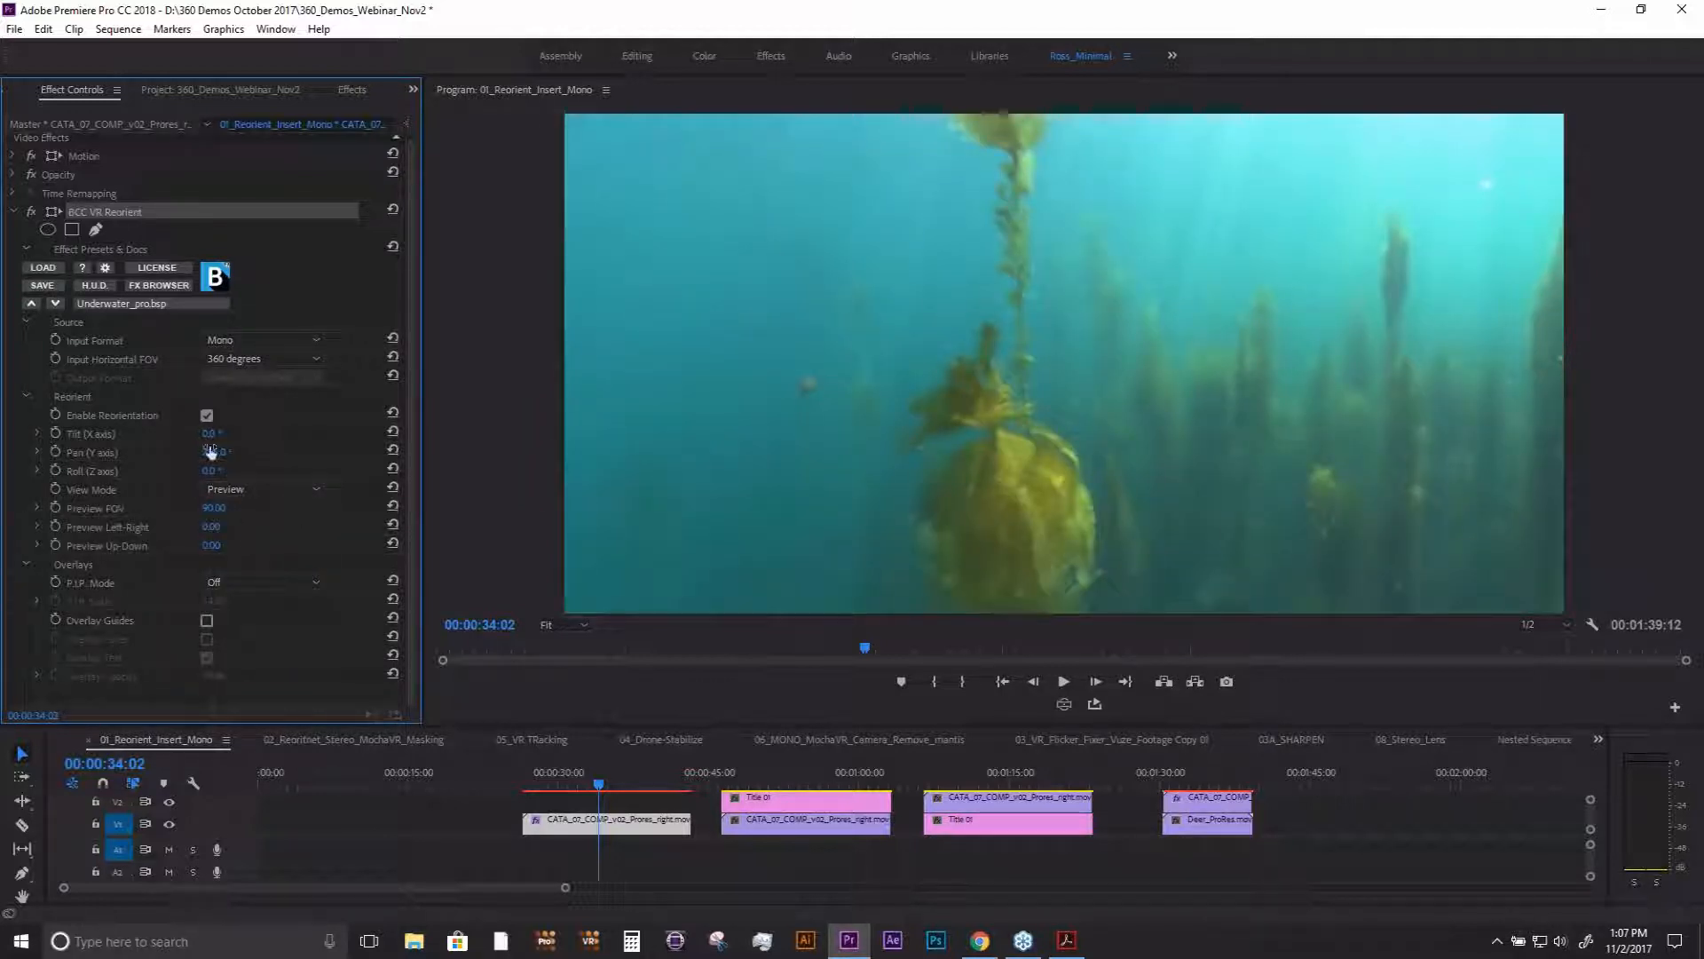
click(229, 490)
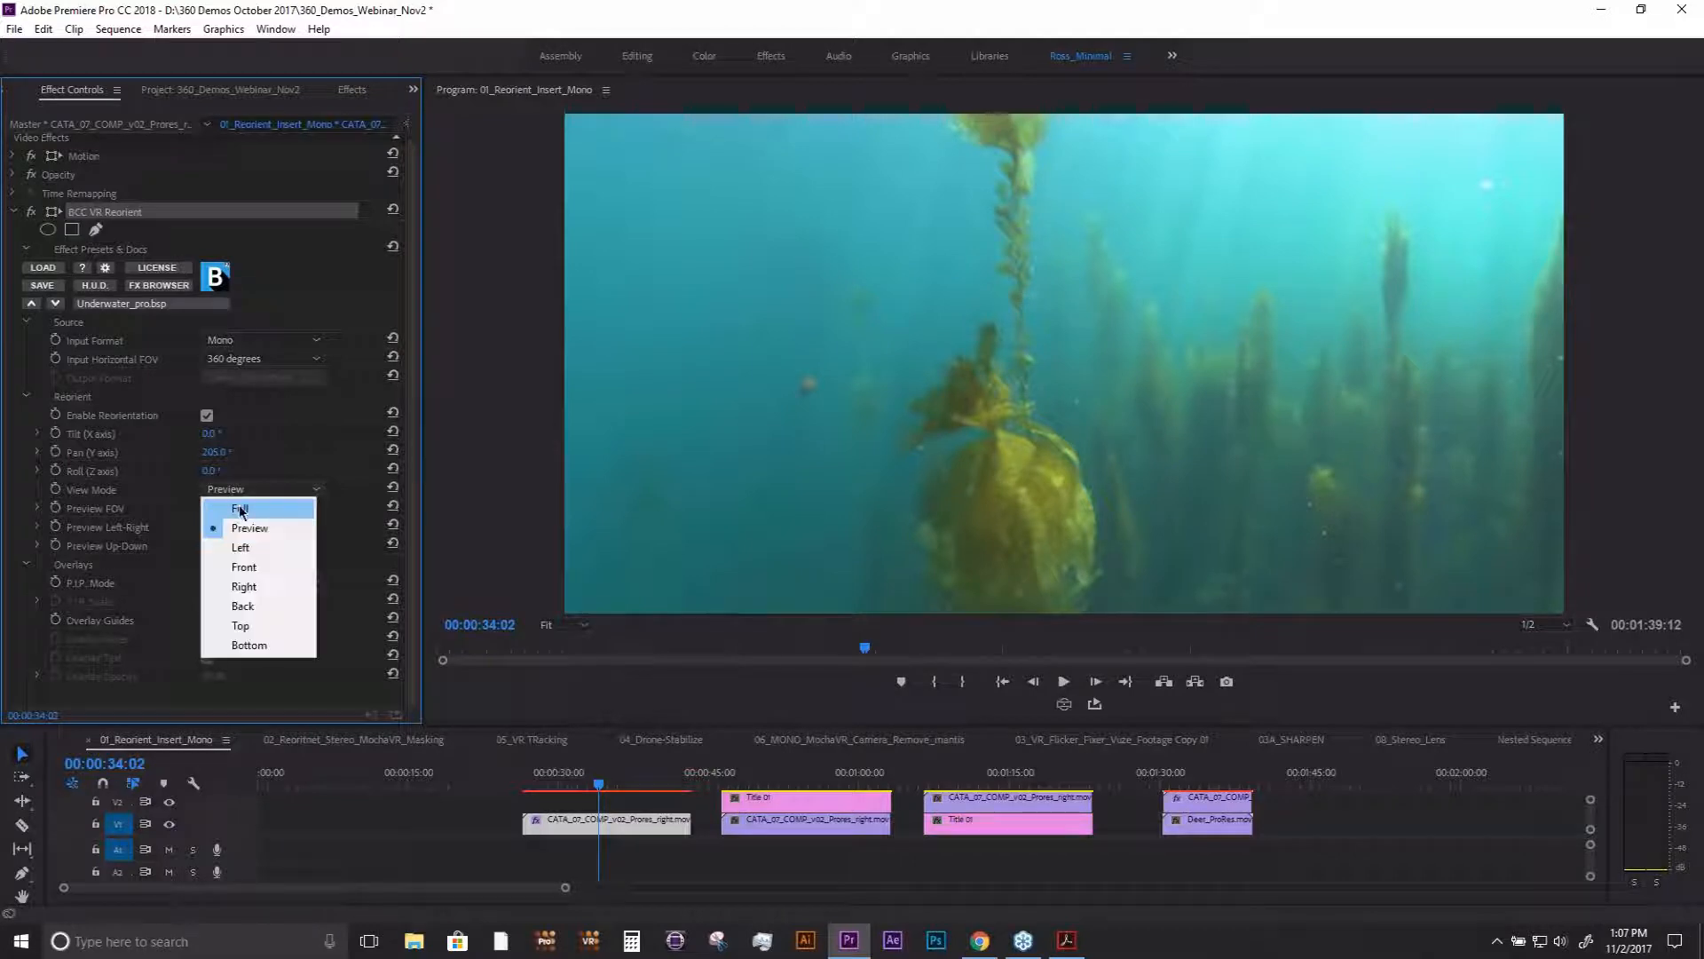
click(227, 499)
click(1065, 704)
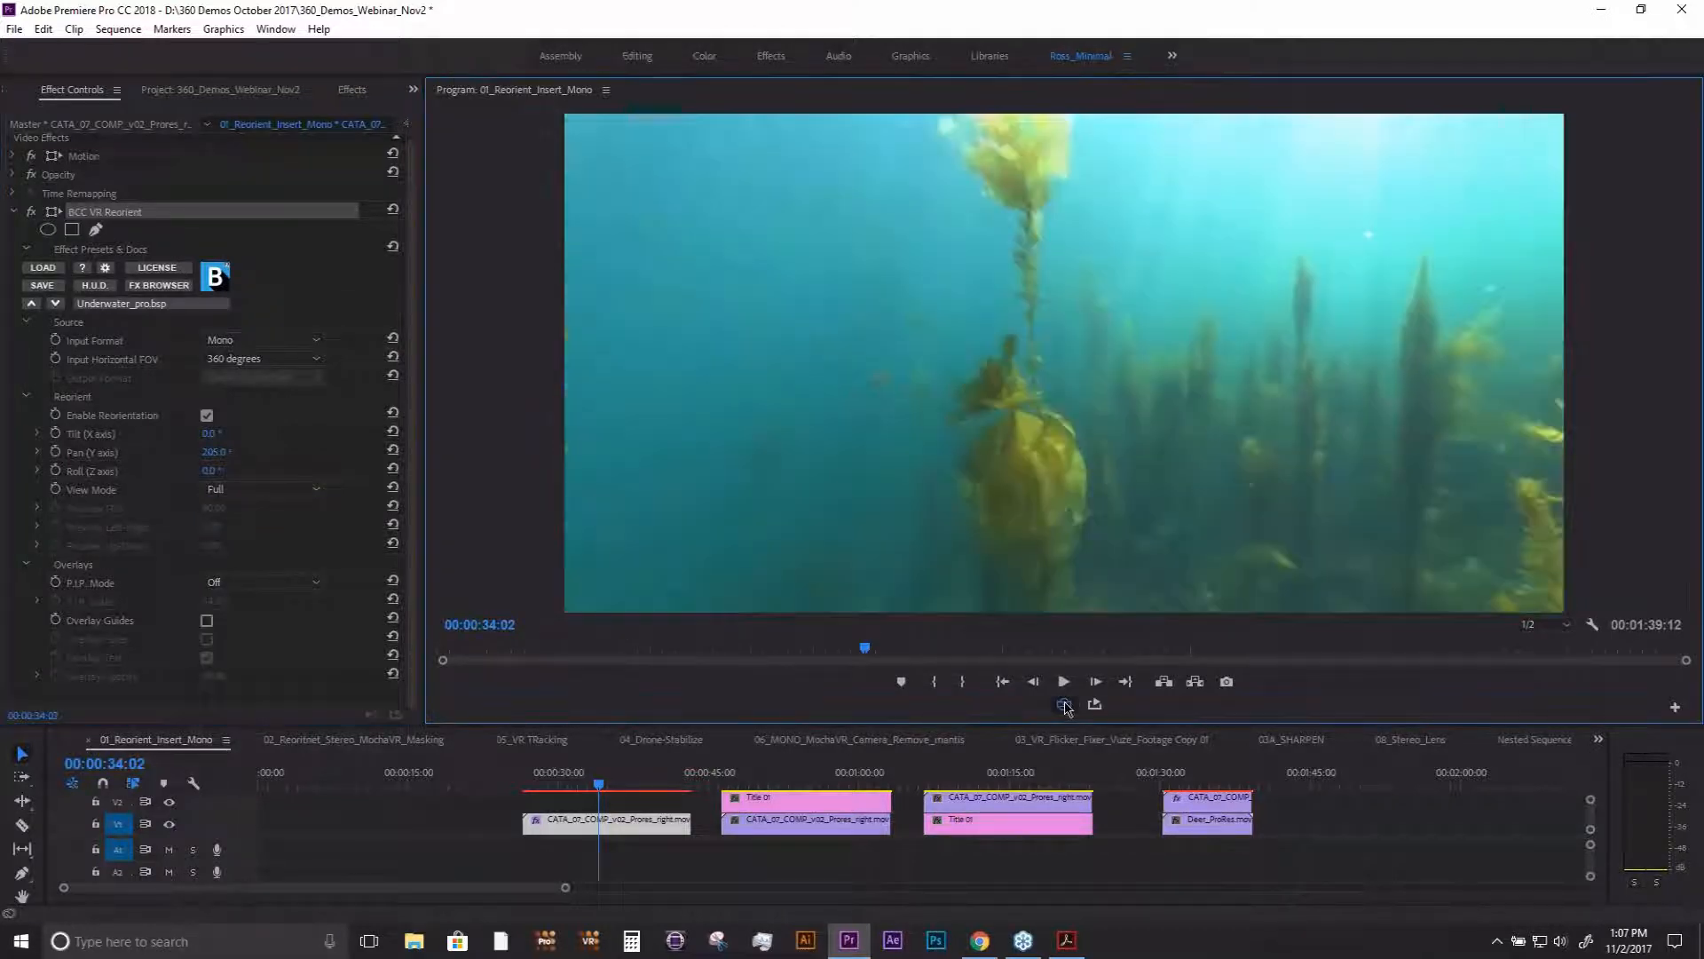
click(1065, 704)
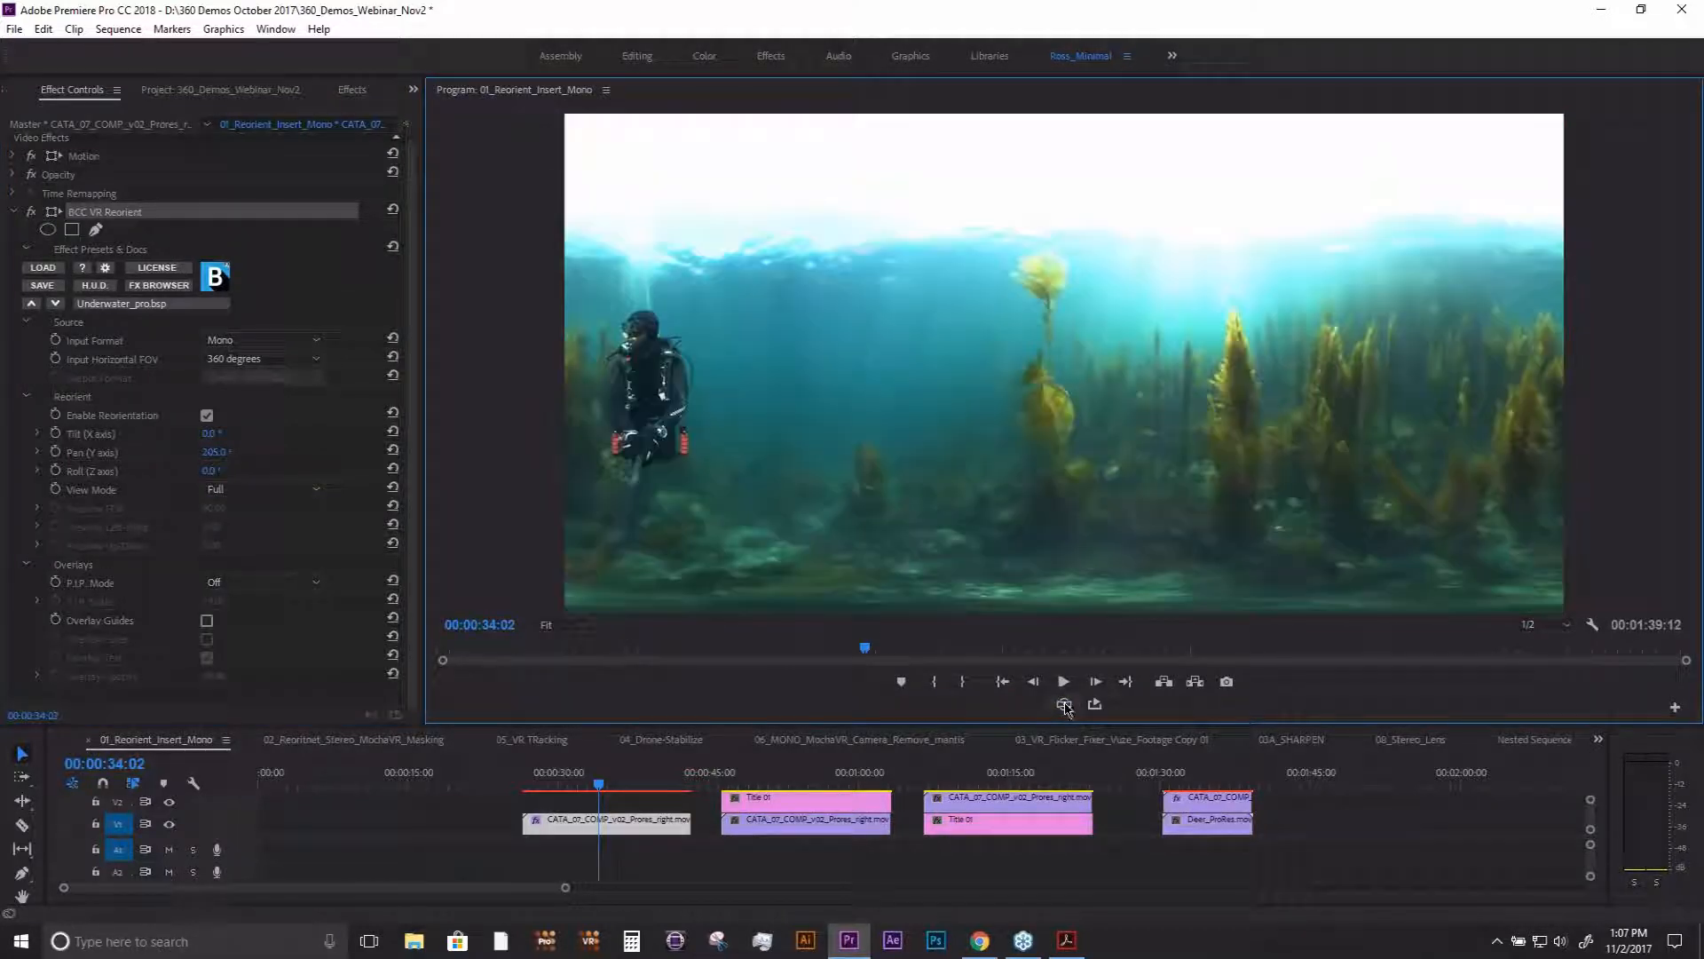
- Examine the View Mode and Input Format options of BCC VR Reorient without changing them
click(306, 496)
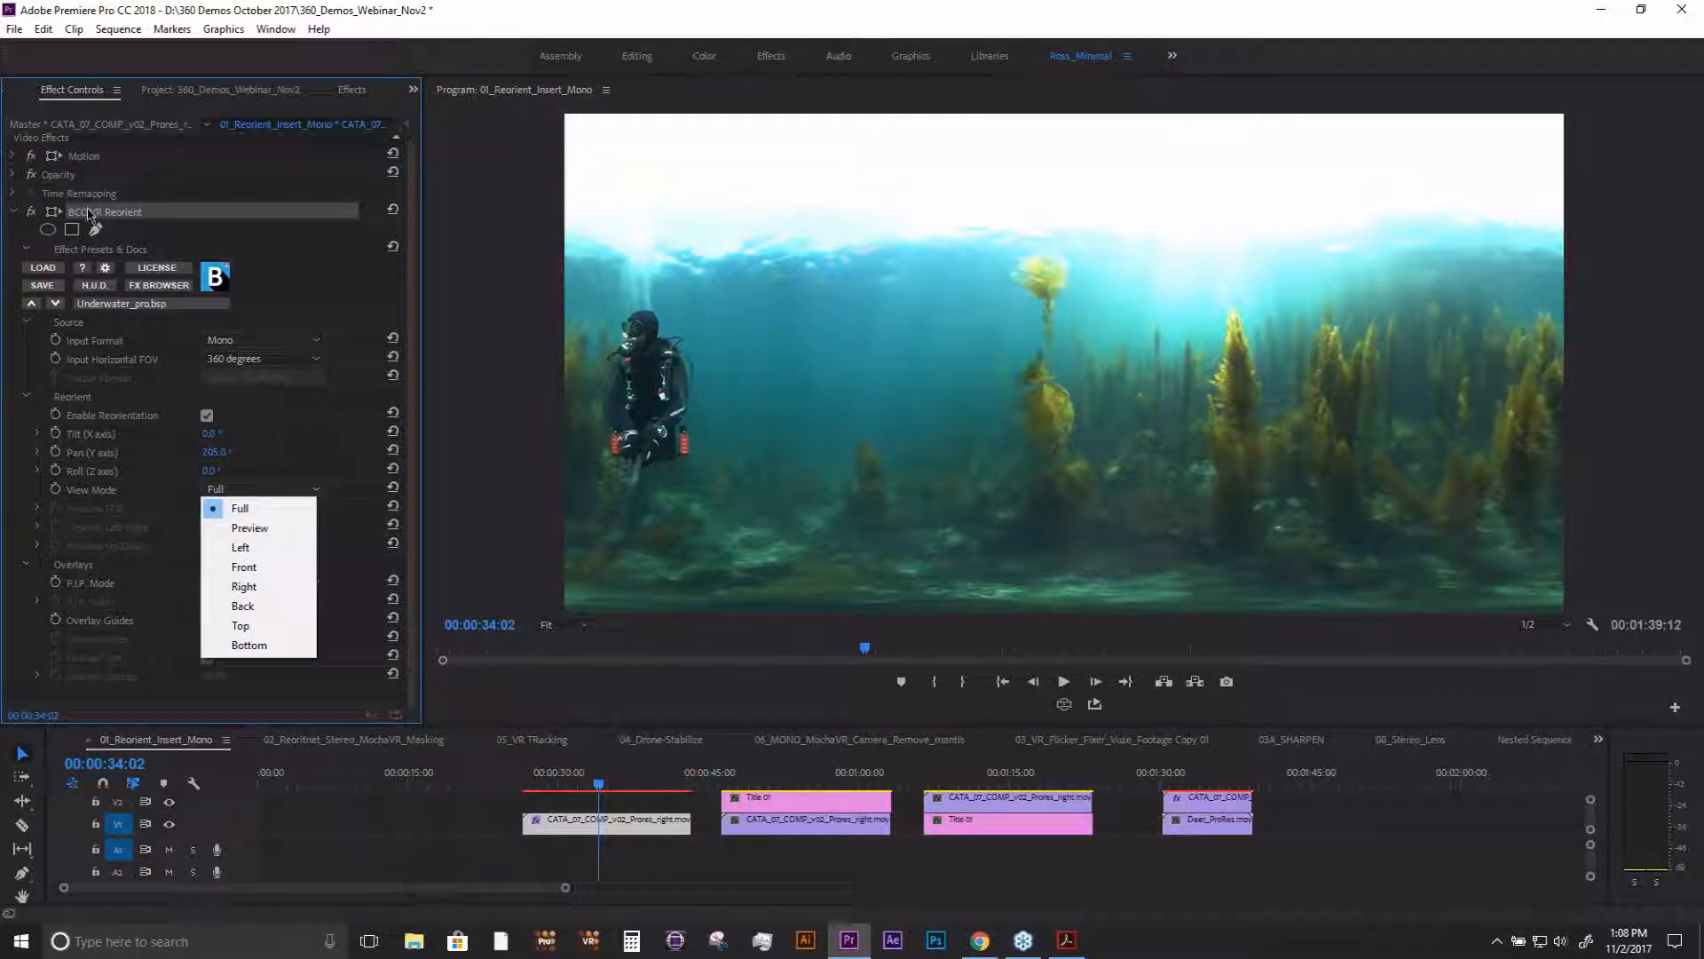
click(284, 341)
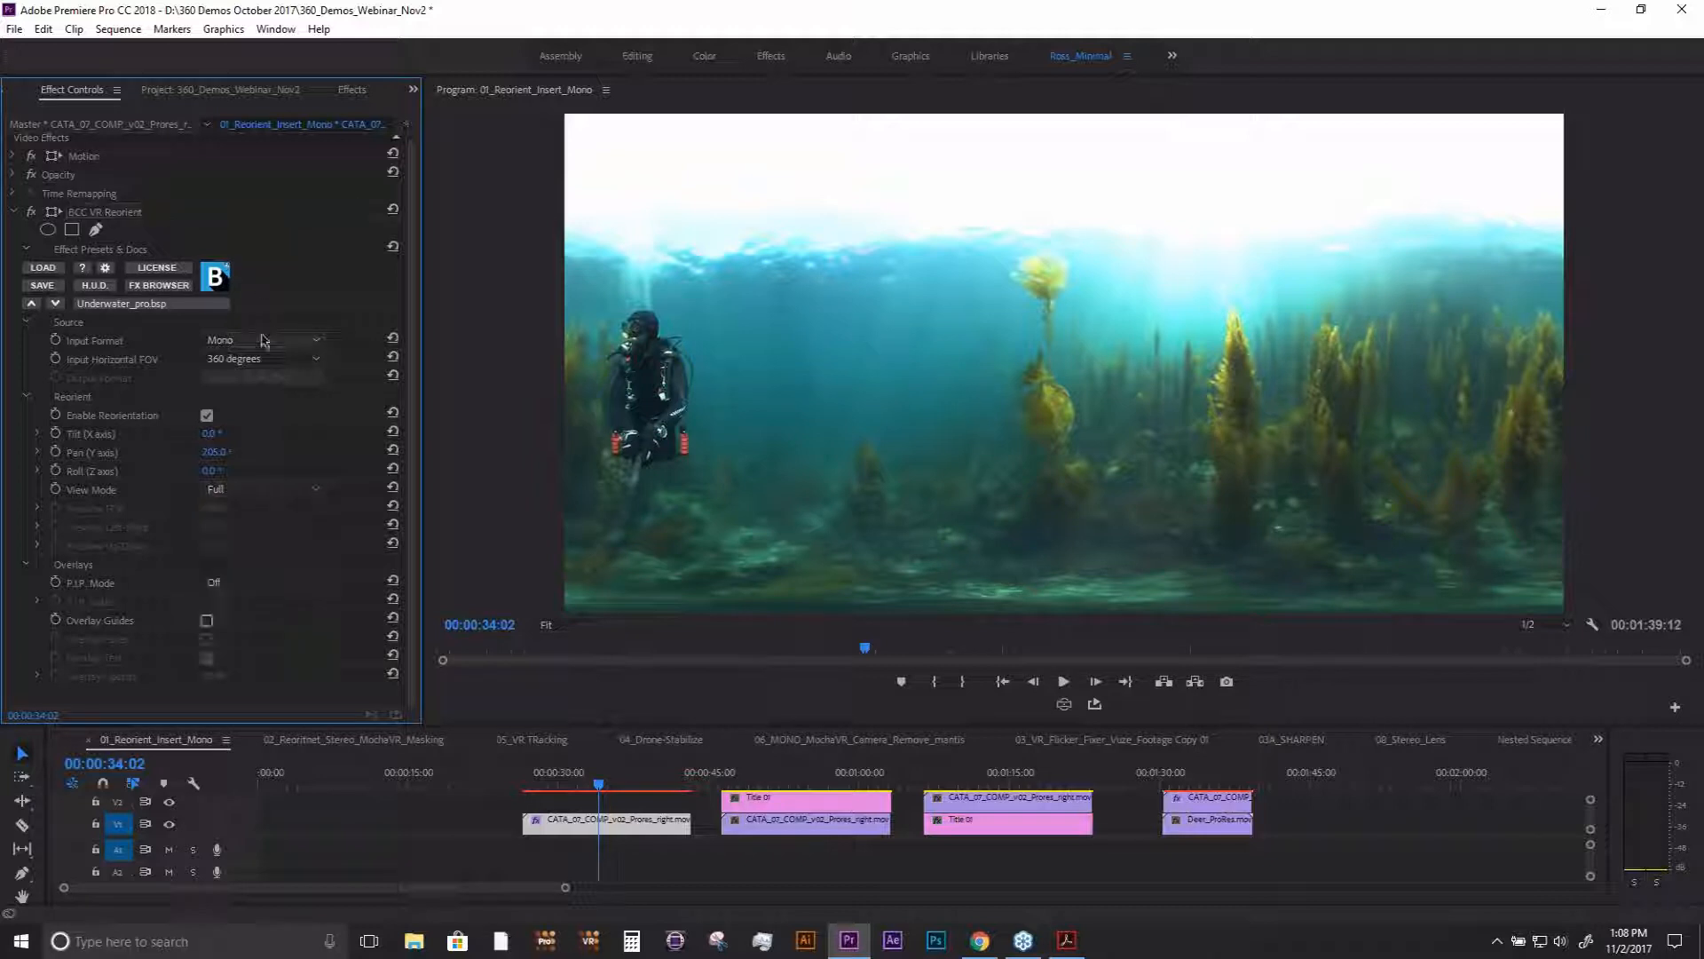
click(263, 341)
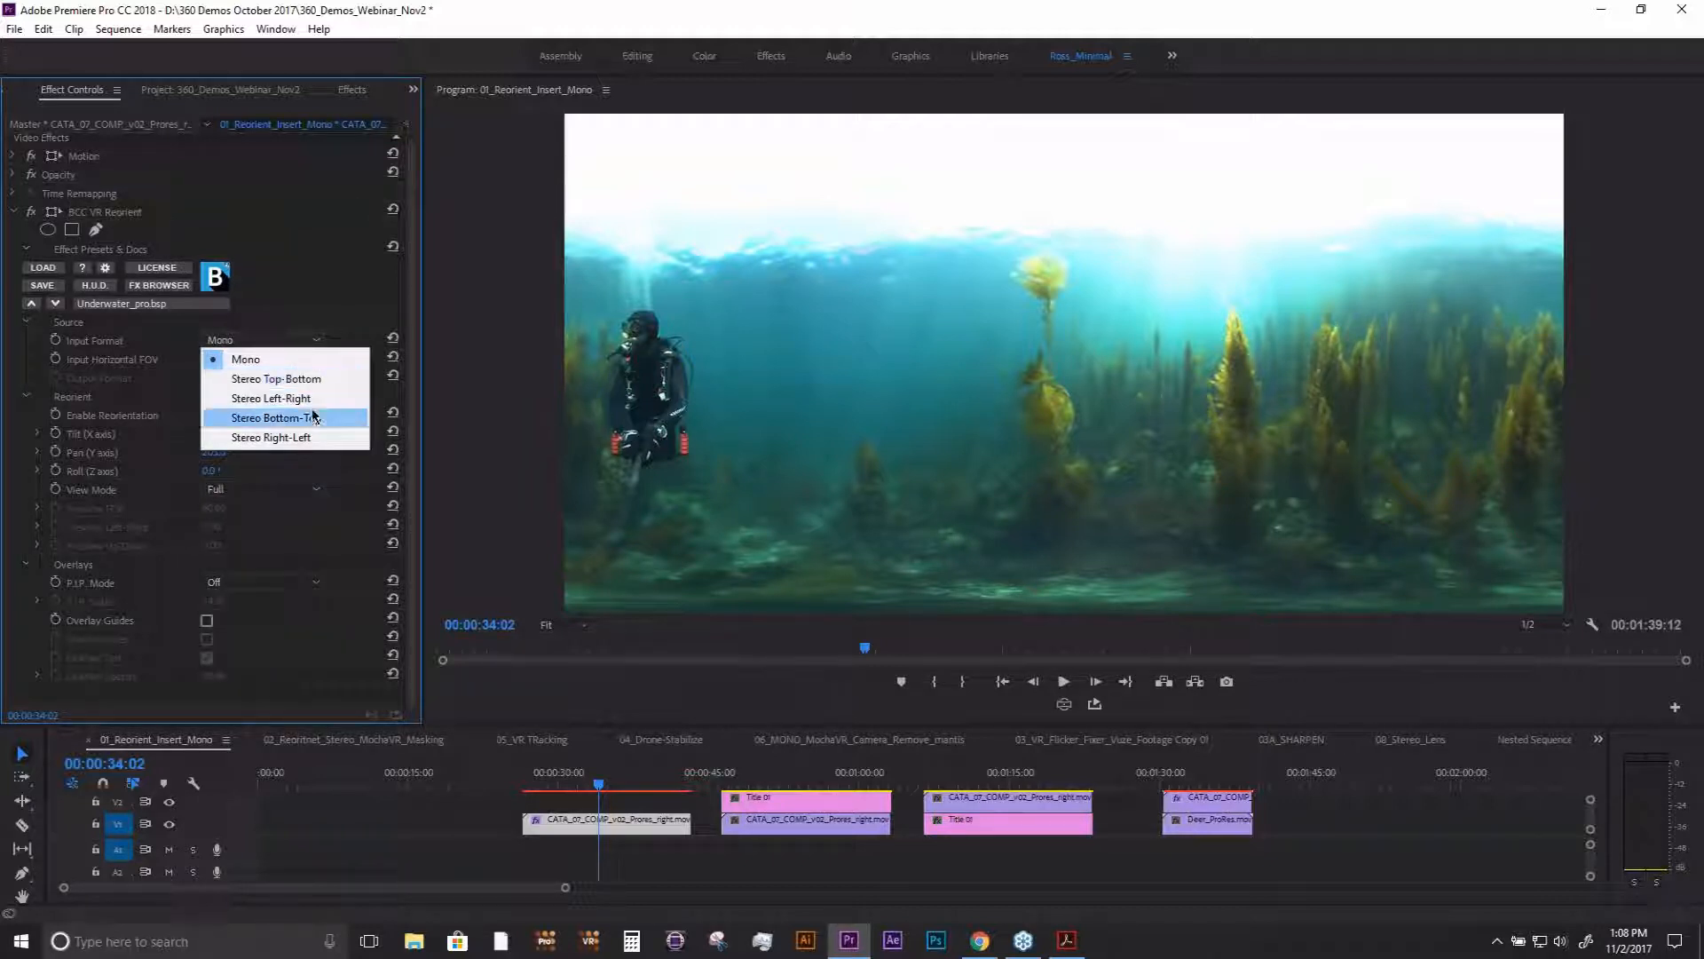
click(287, 290)
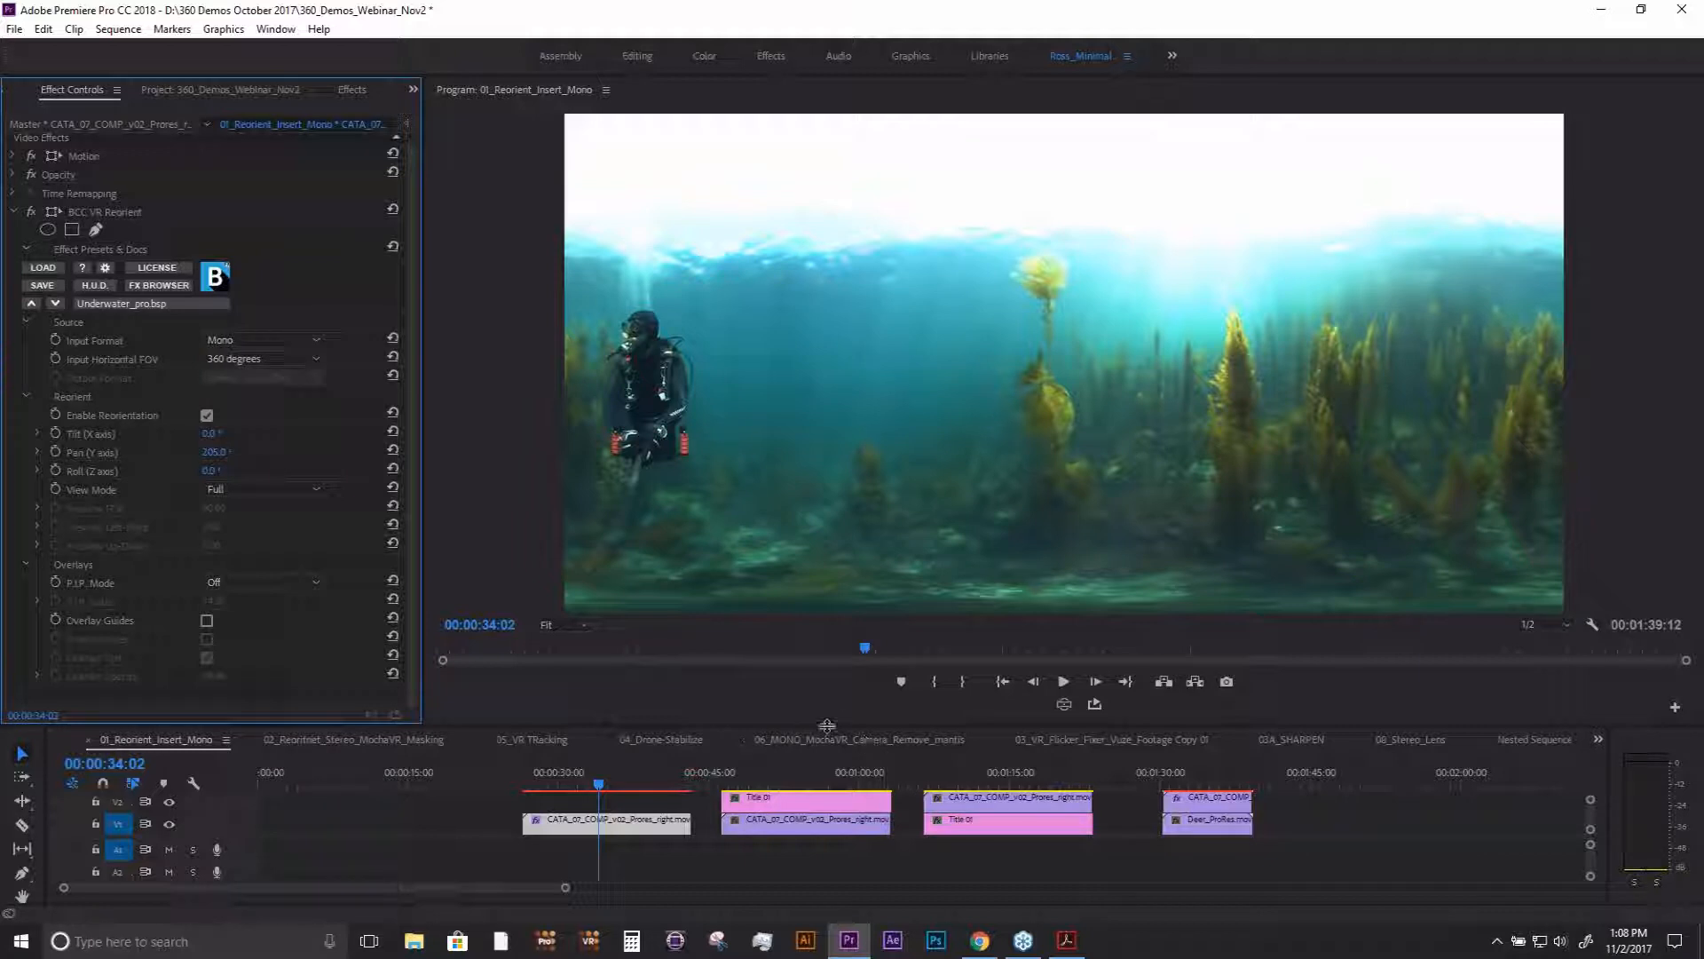
- Make the timeline area taller and move the playhead to 00:00:51:13
drag(827, 725, 772, 710)
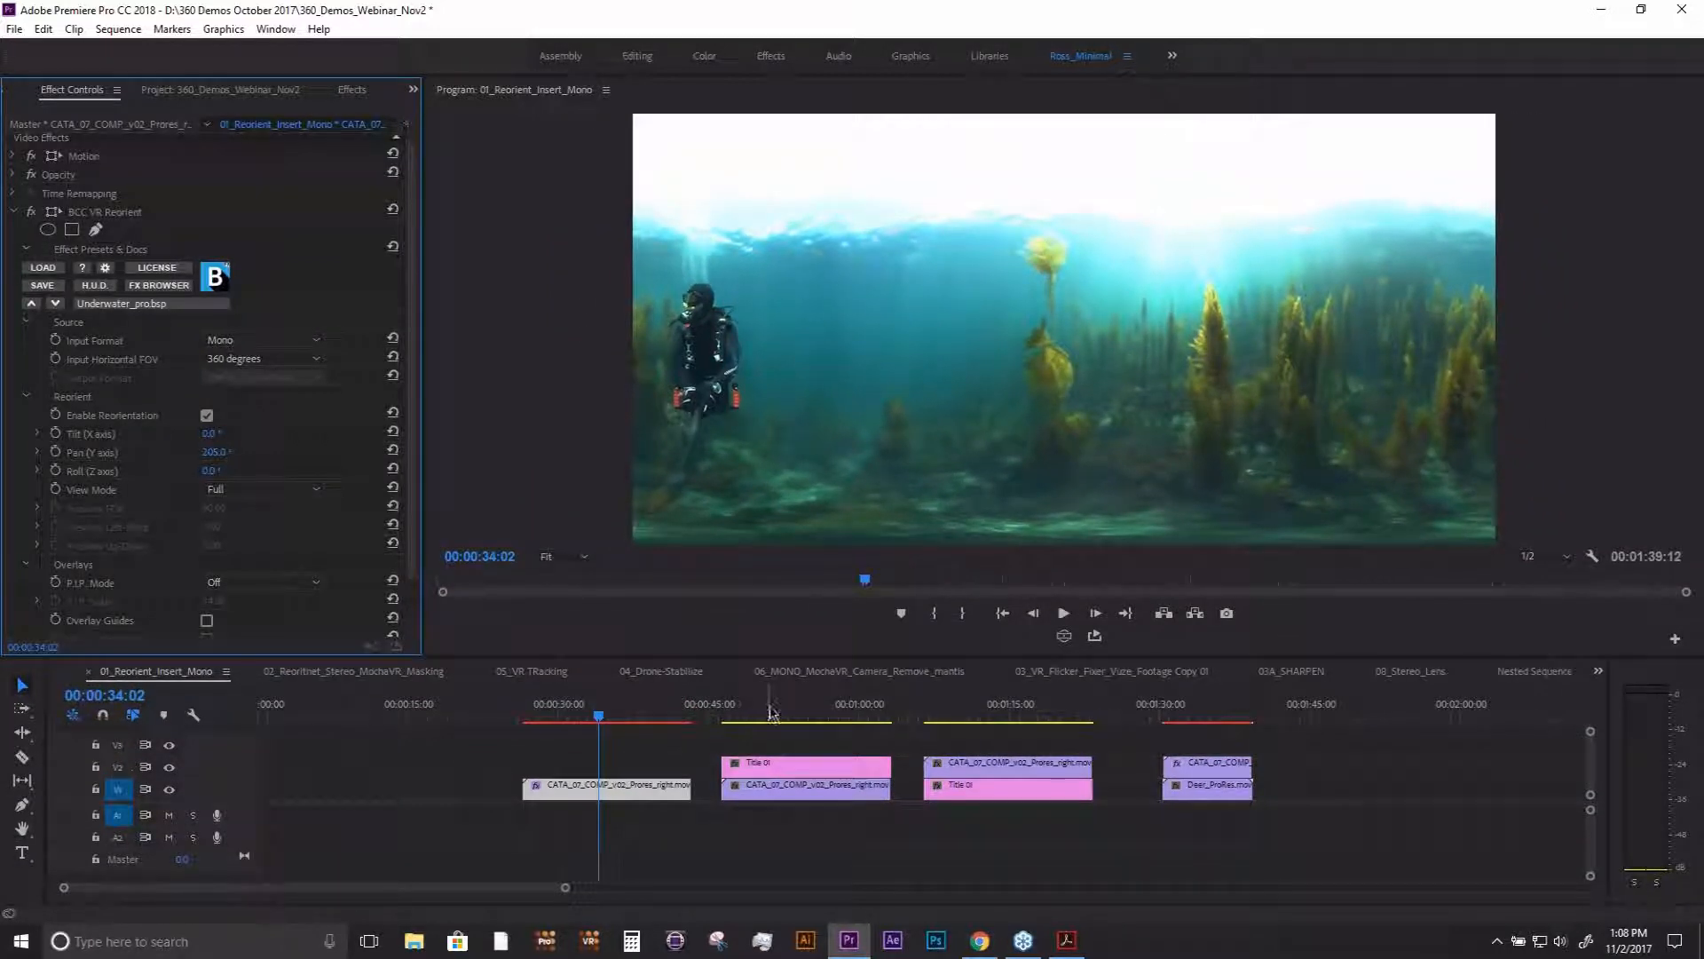
click(774, 712)
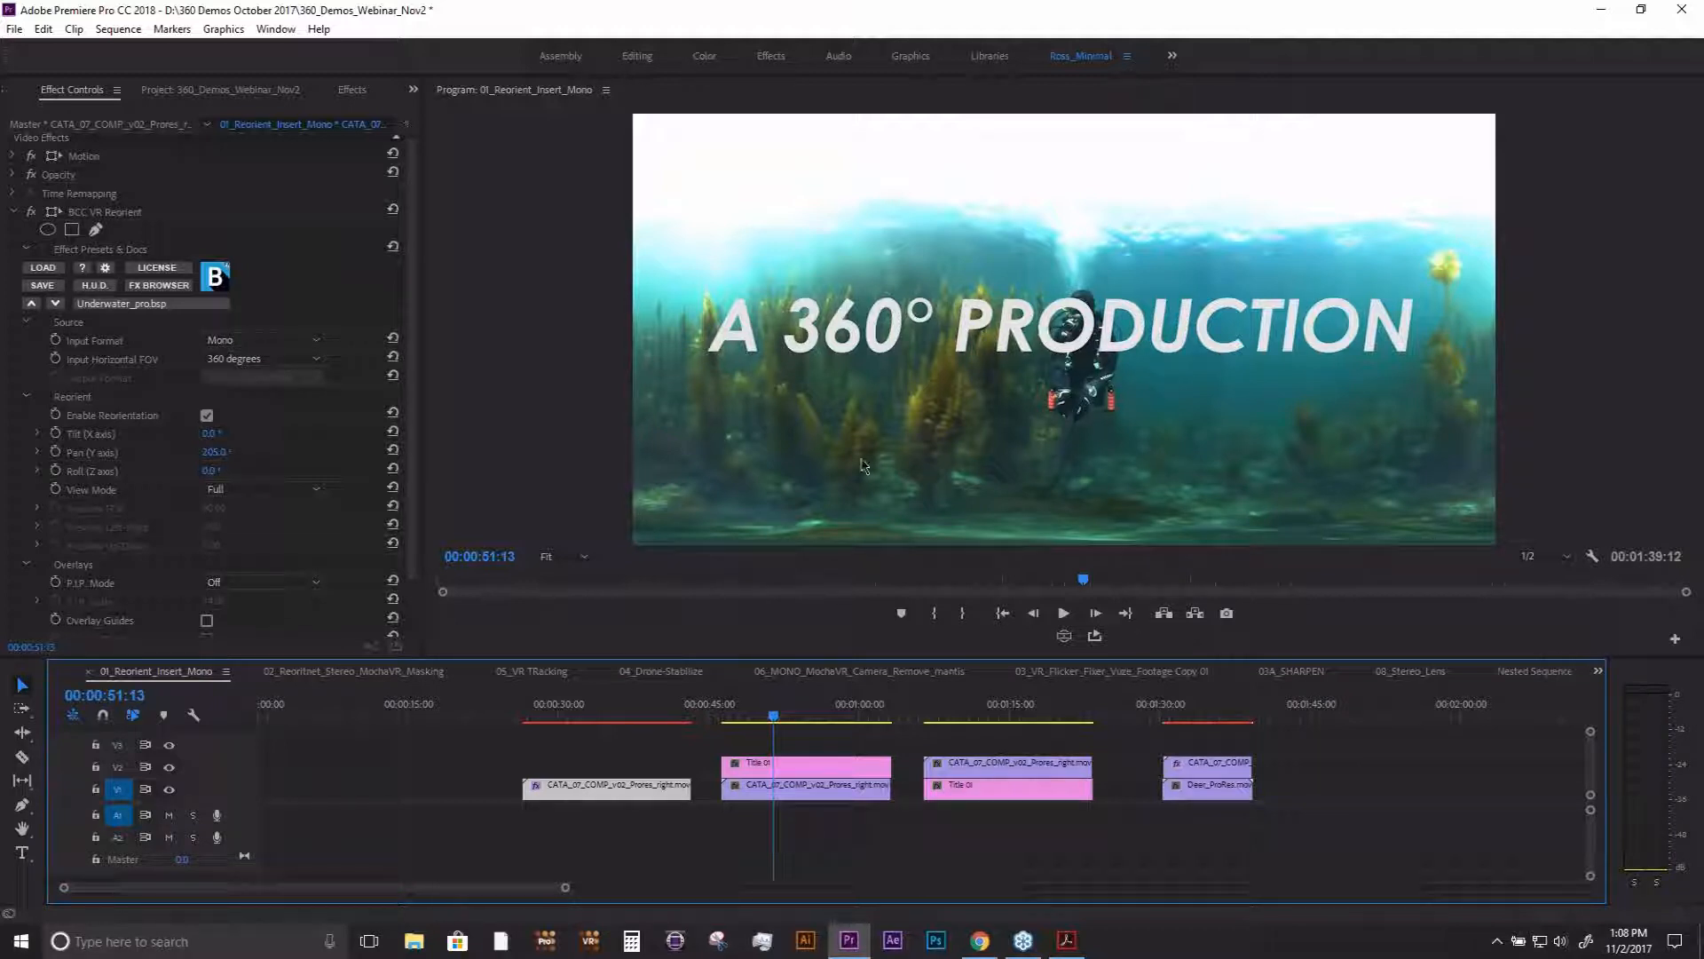
- Apply the BCC VR Insert effect to the Title 01 clip above the second underwater clip
click(791, 772)
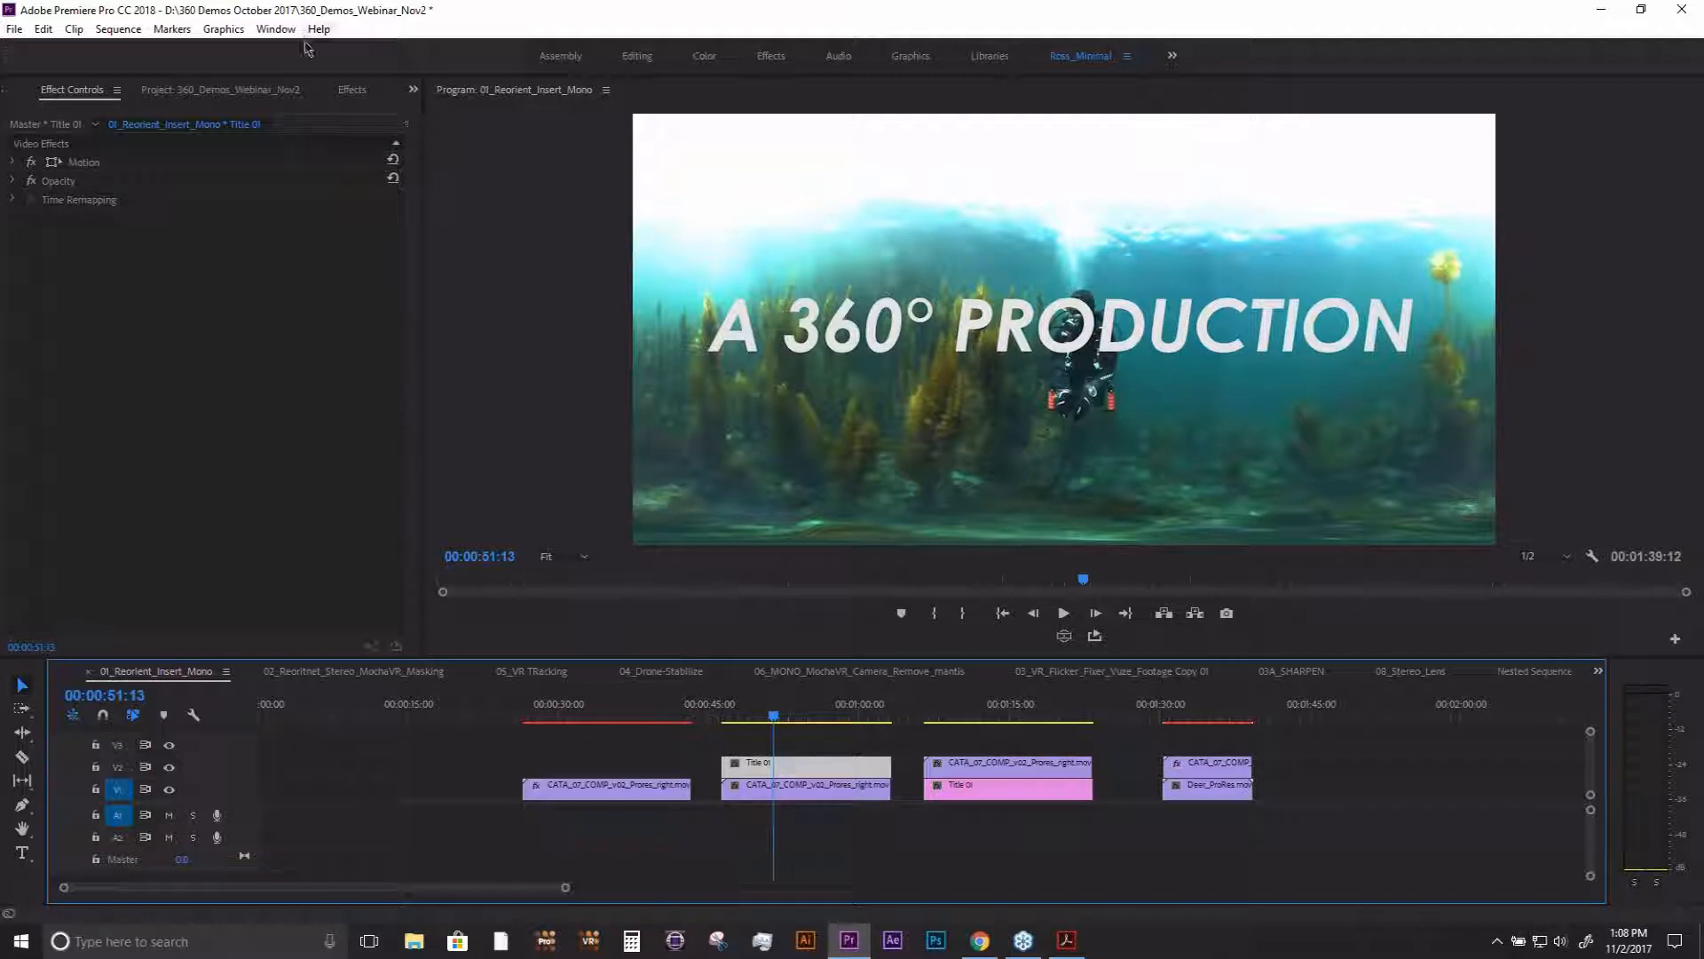
click(355, 92)
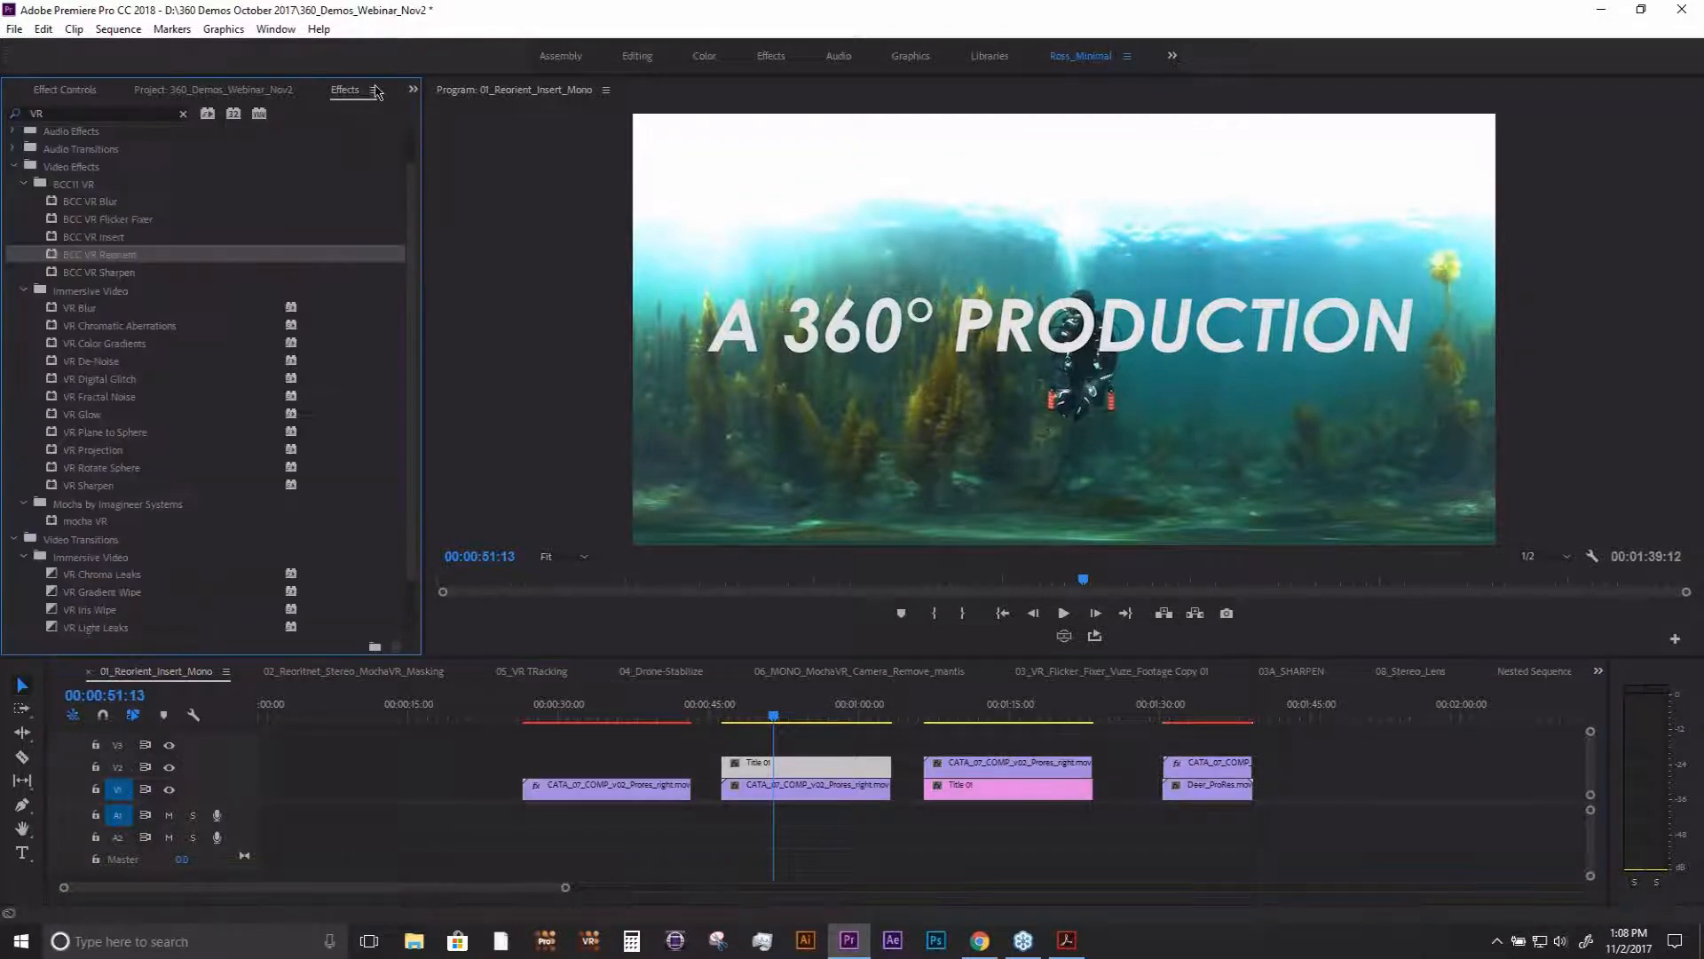
click(102, 255)
drag(82, 241, 803, 763)
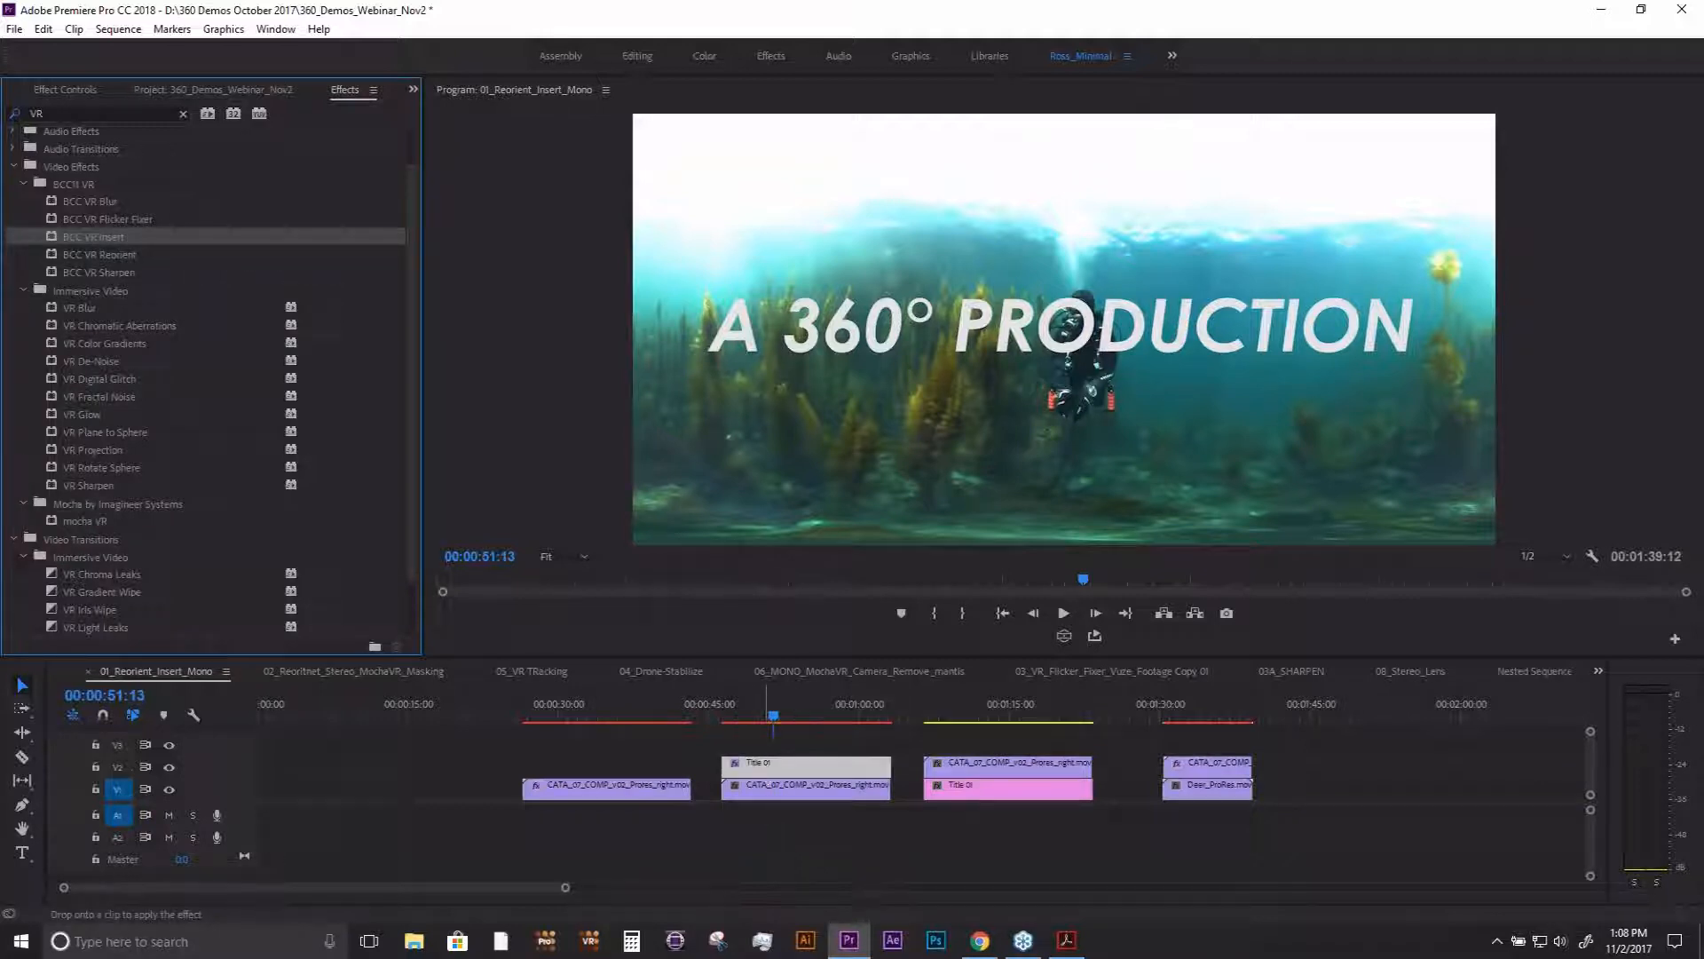
- In the Title 01 clip's BCC VR Insert effect, set Insert Layer to Video 2 and Insert Apply Mode to Replace
click(75, 93)
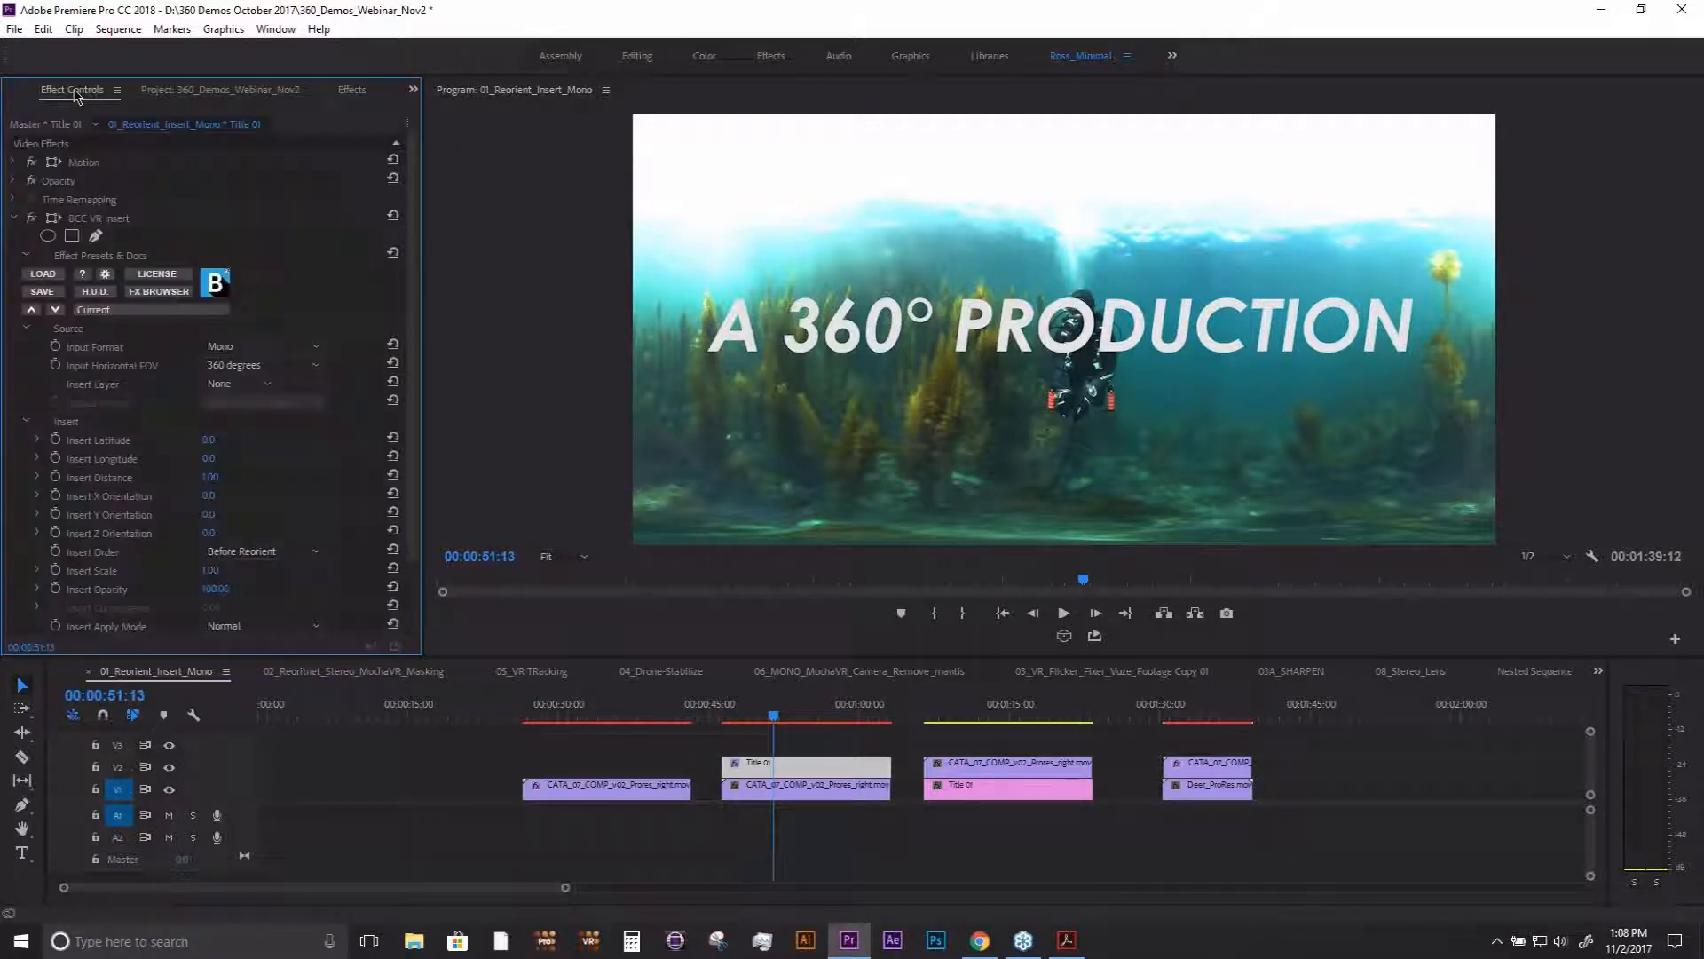
scroll(413, 330, down, 2)
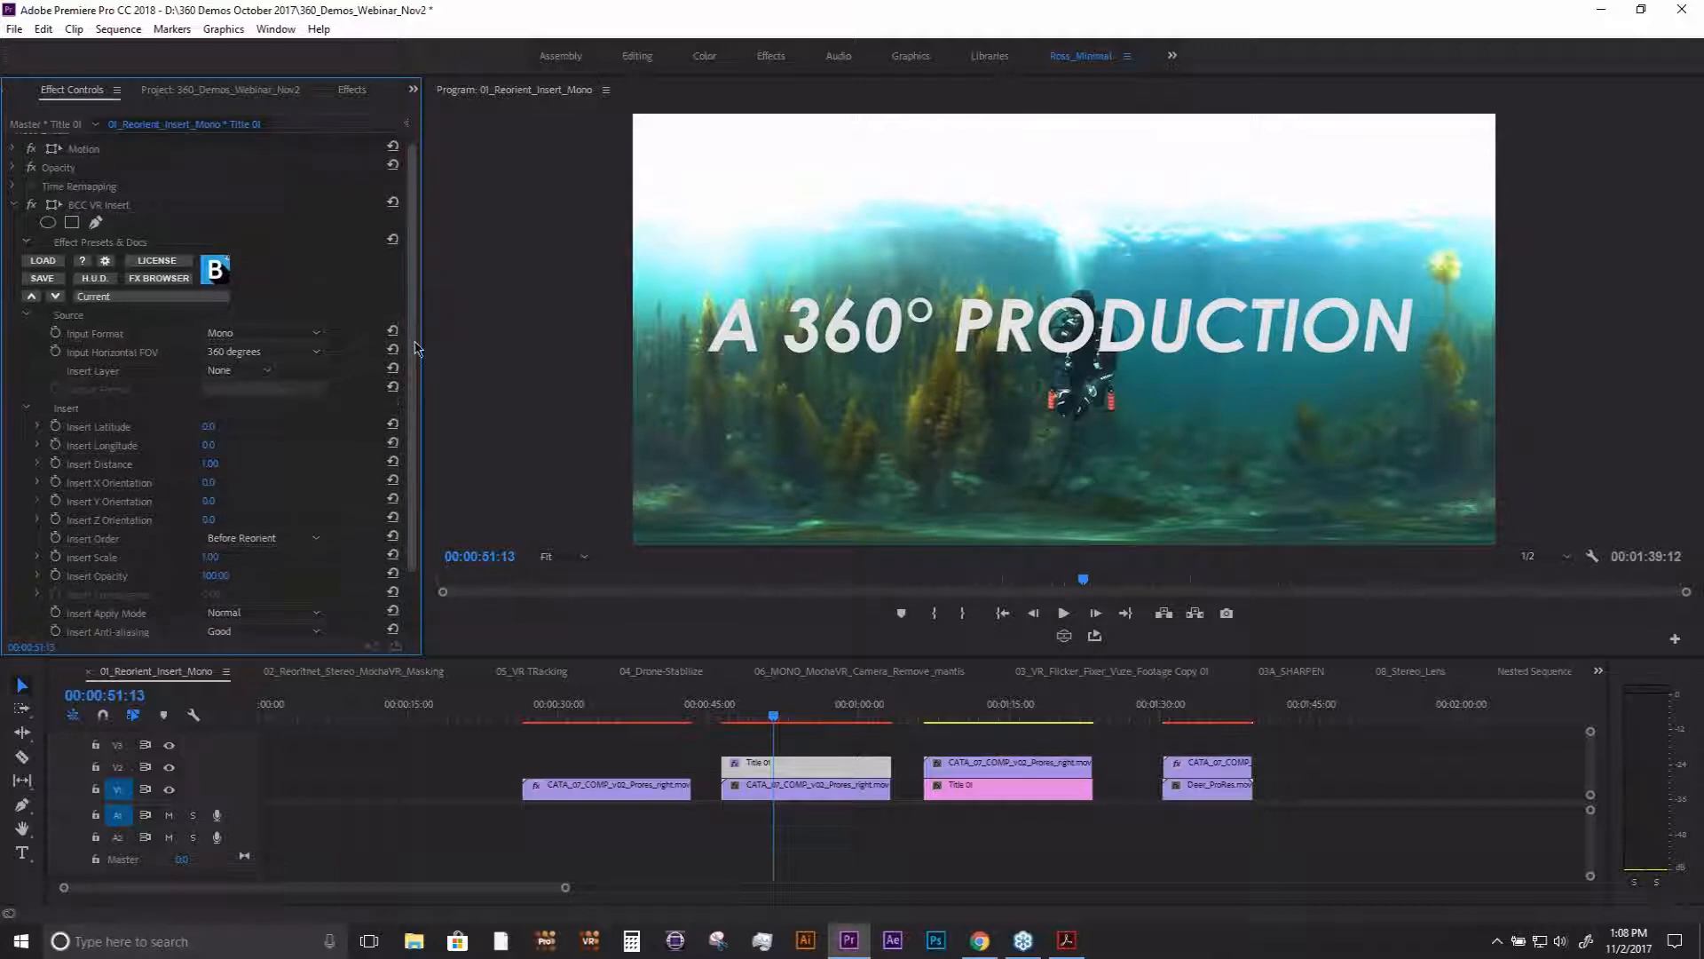
click(243, 326)
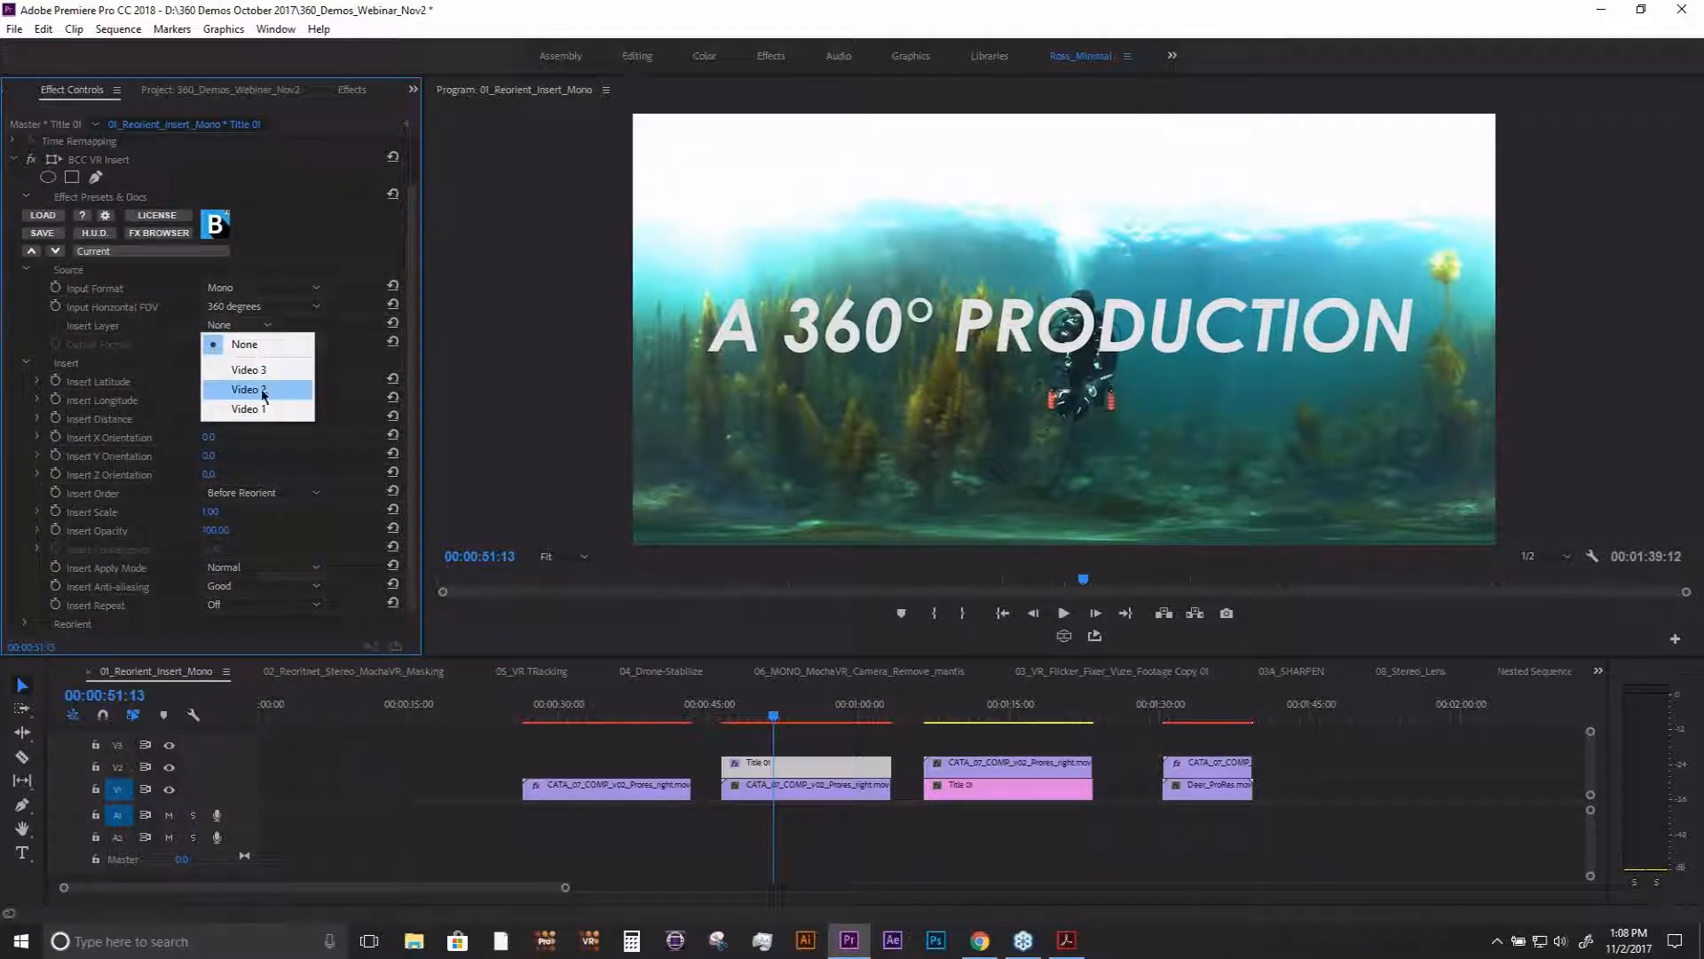
click(272, 396)
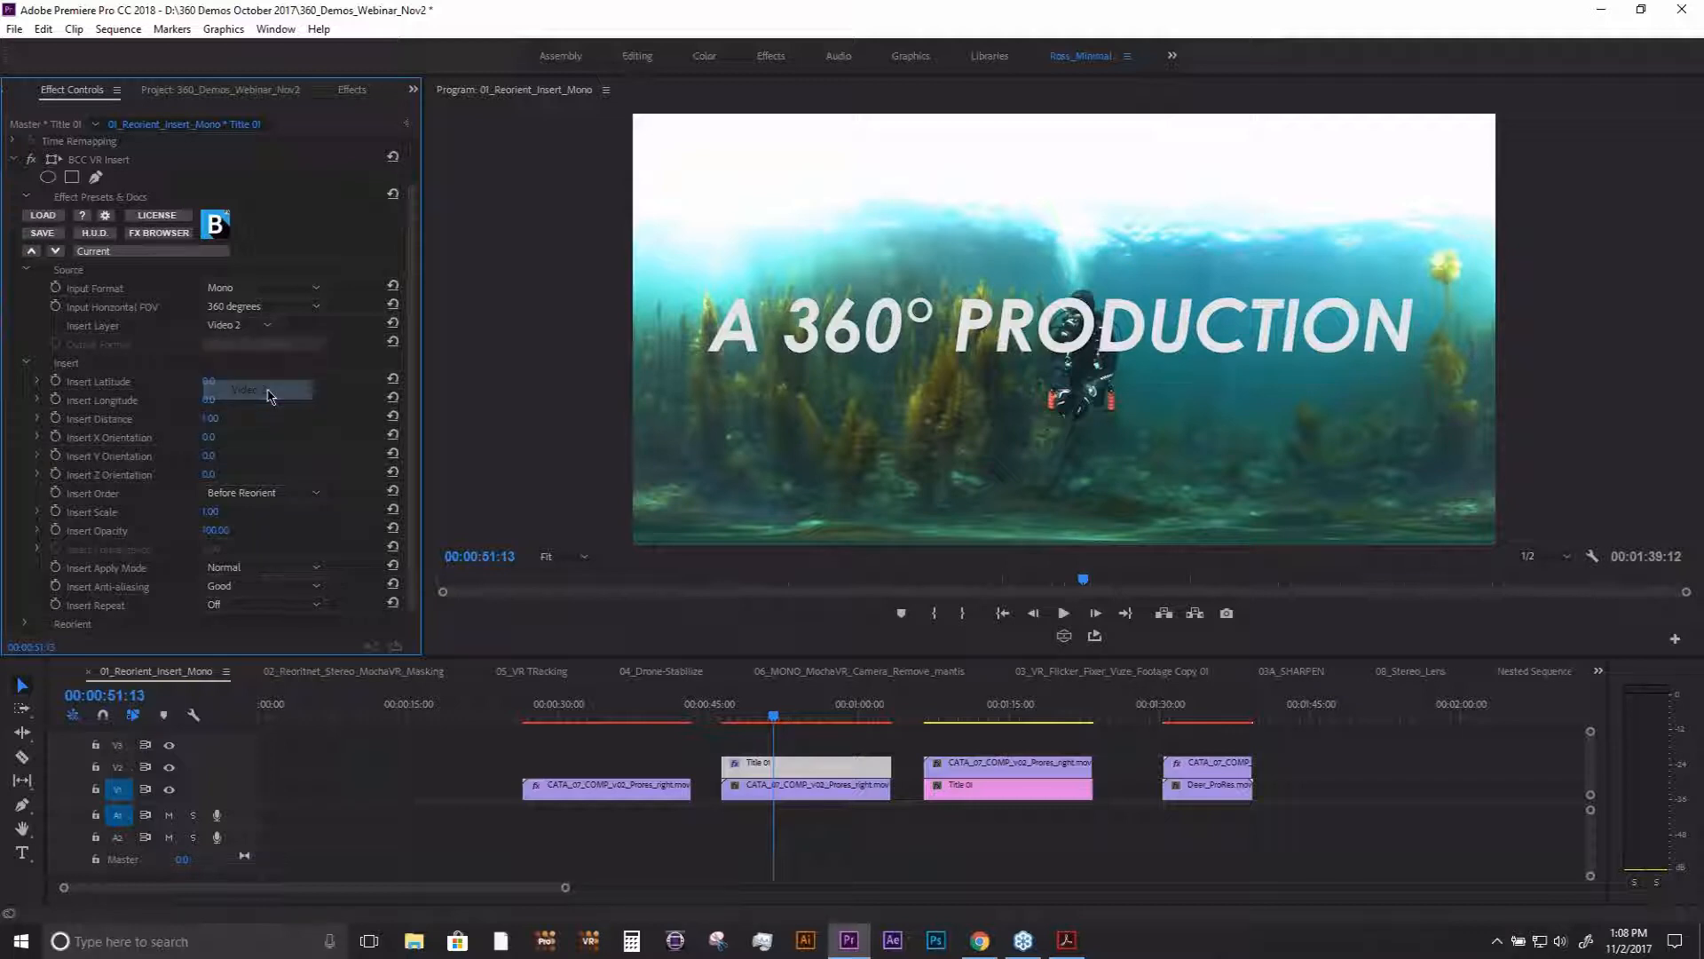
scroll(420, 367, down, 1)
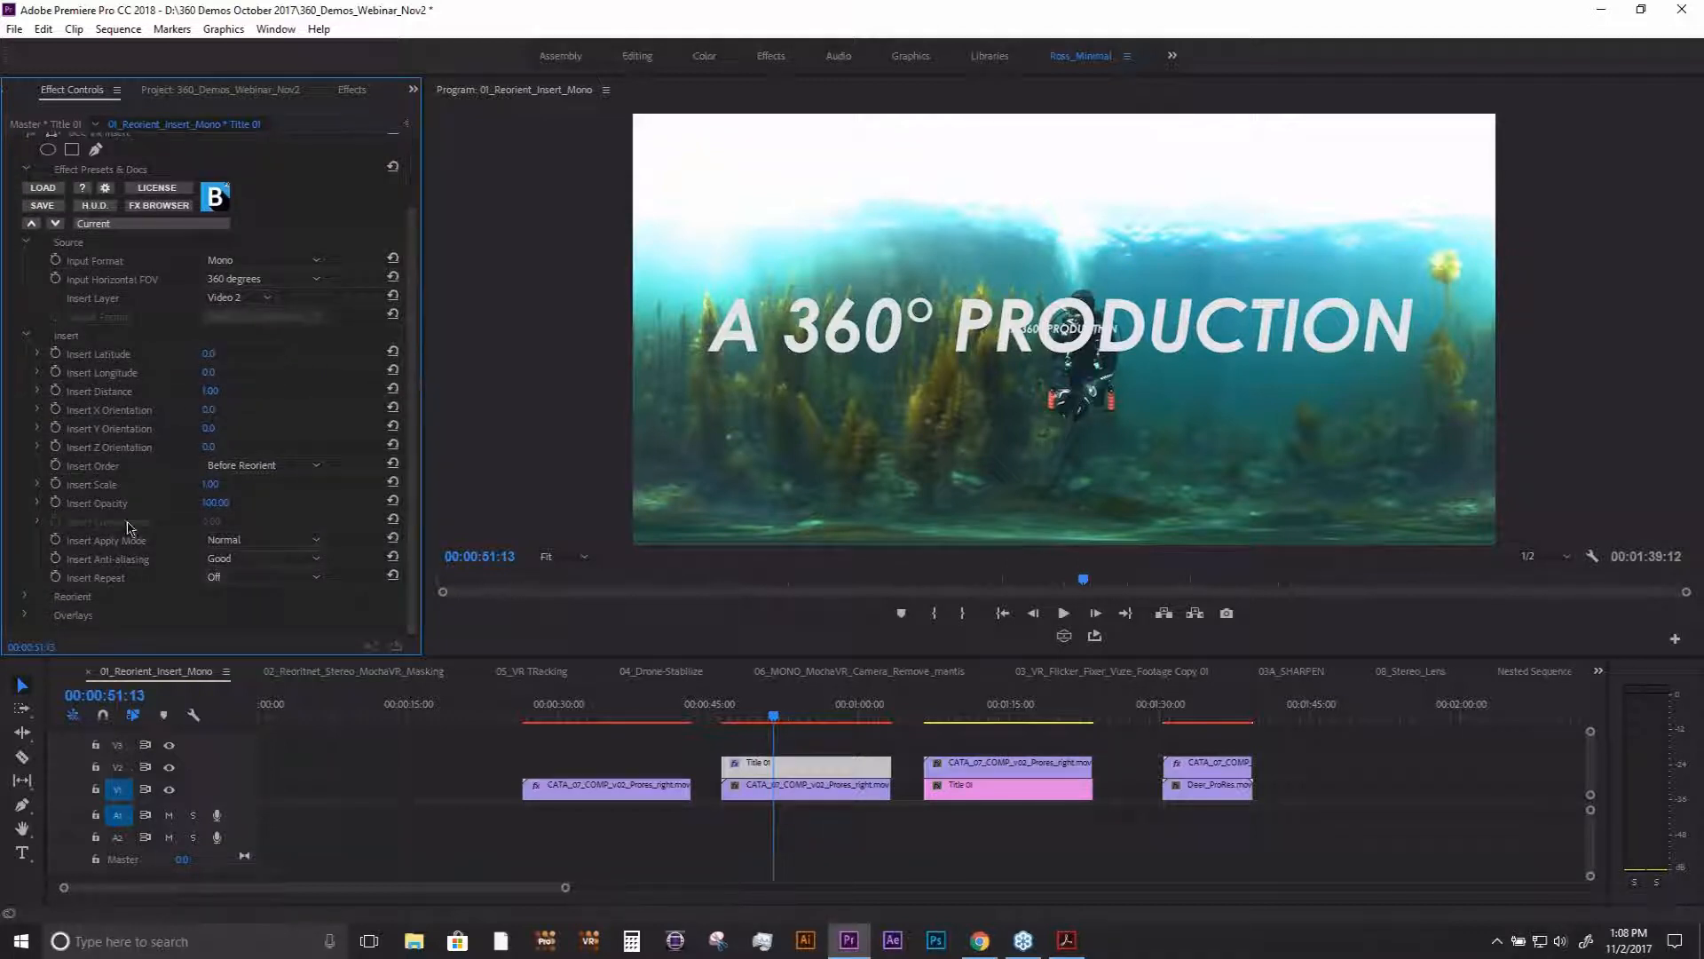
click(248, 542)
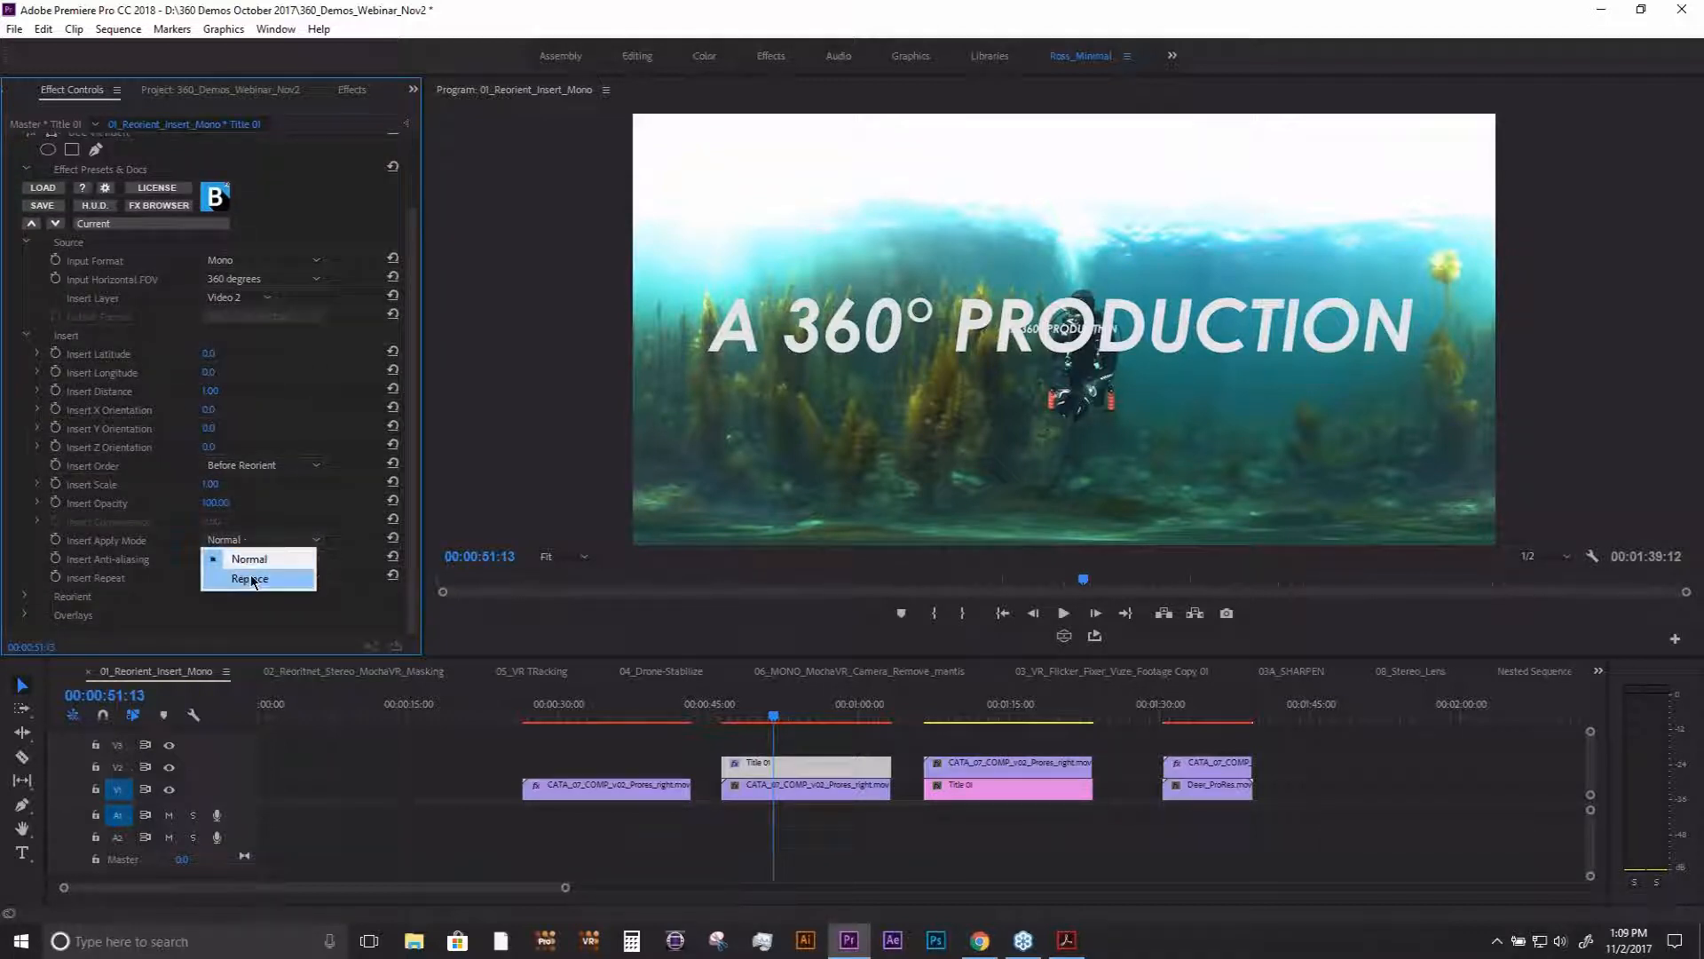
click(250, 578)
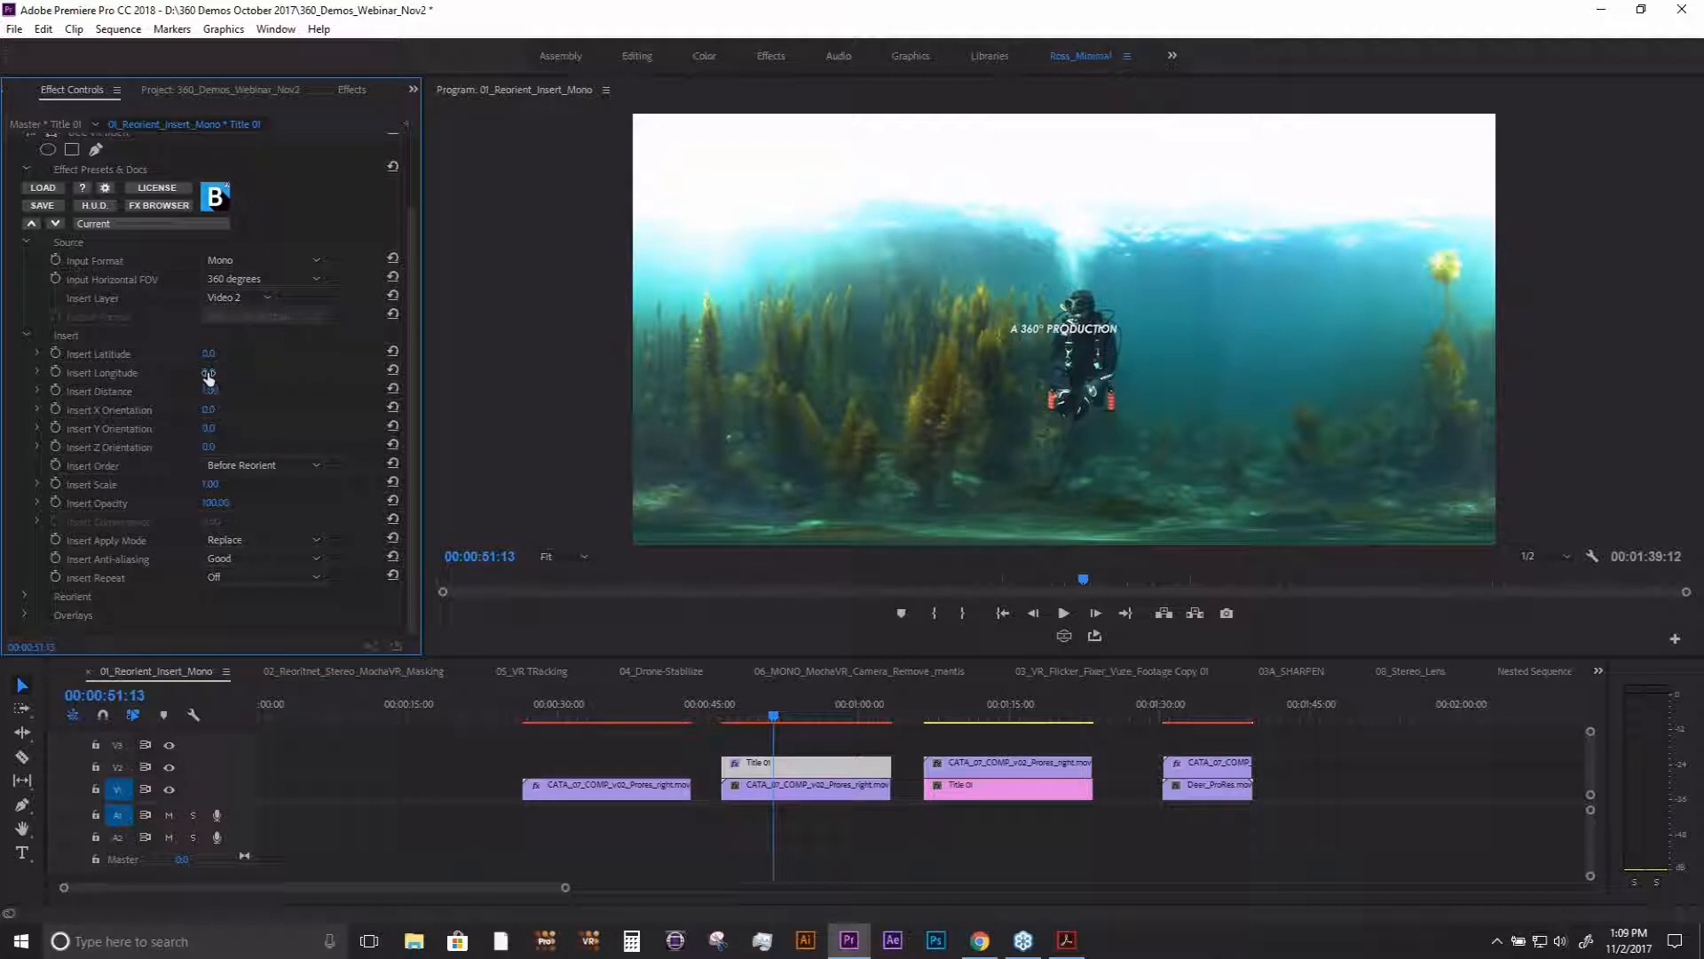
- Place the inserted title at a latitude of about 33° and longitude of 1°, and set Insert Anti-aliasing to Best
mouse_move(209, 378)
mouse_down()
mouse_move(191, 379)
mouse_move(241, 353)
mouse_move(174, 354)
mouse_move(268, 353)
mouse_move(208, 354)
mouse_move(226, 354)
mouse_up()
drag(211, 353, 163, 353)
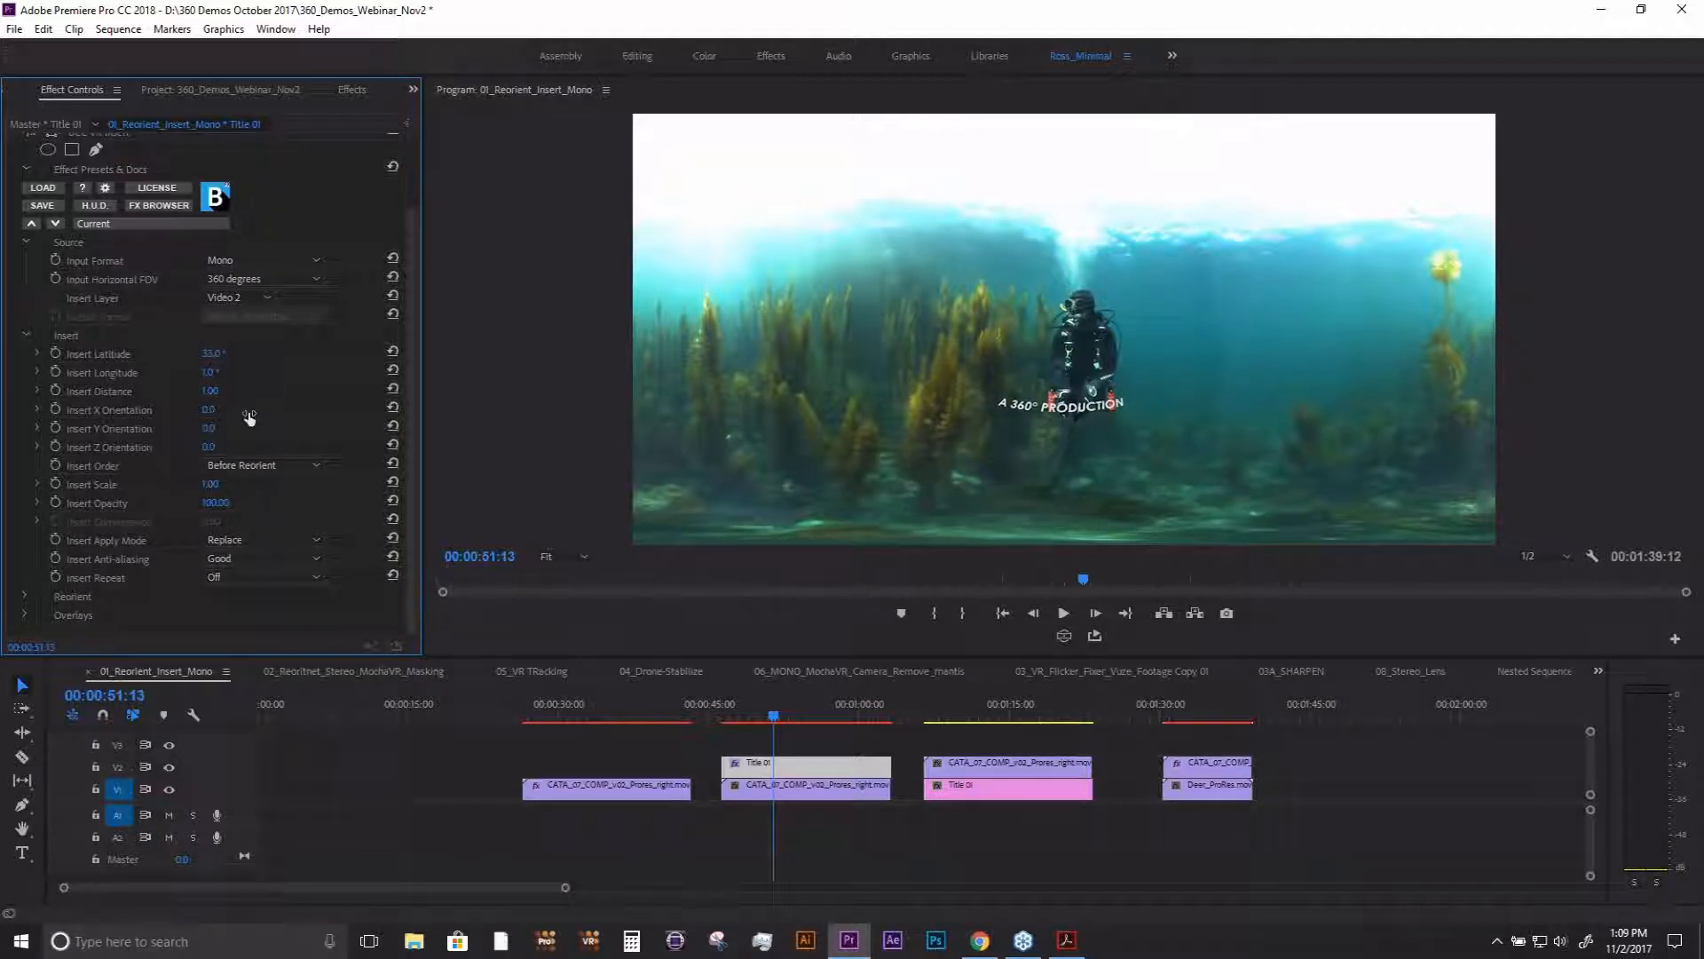
click(250, 565)
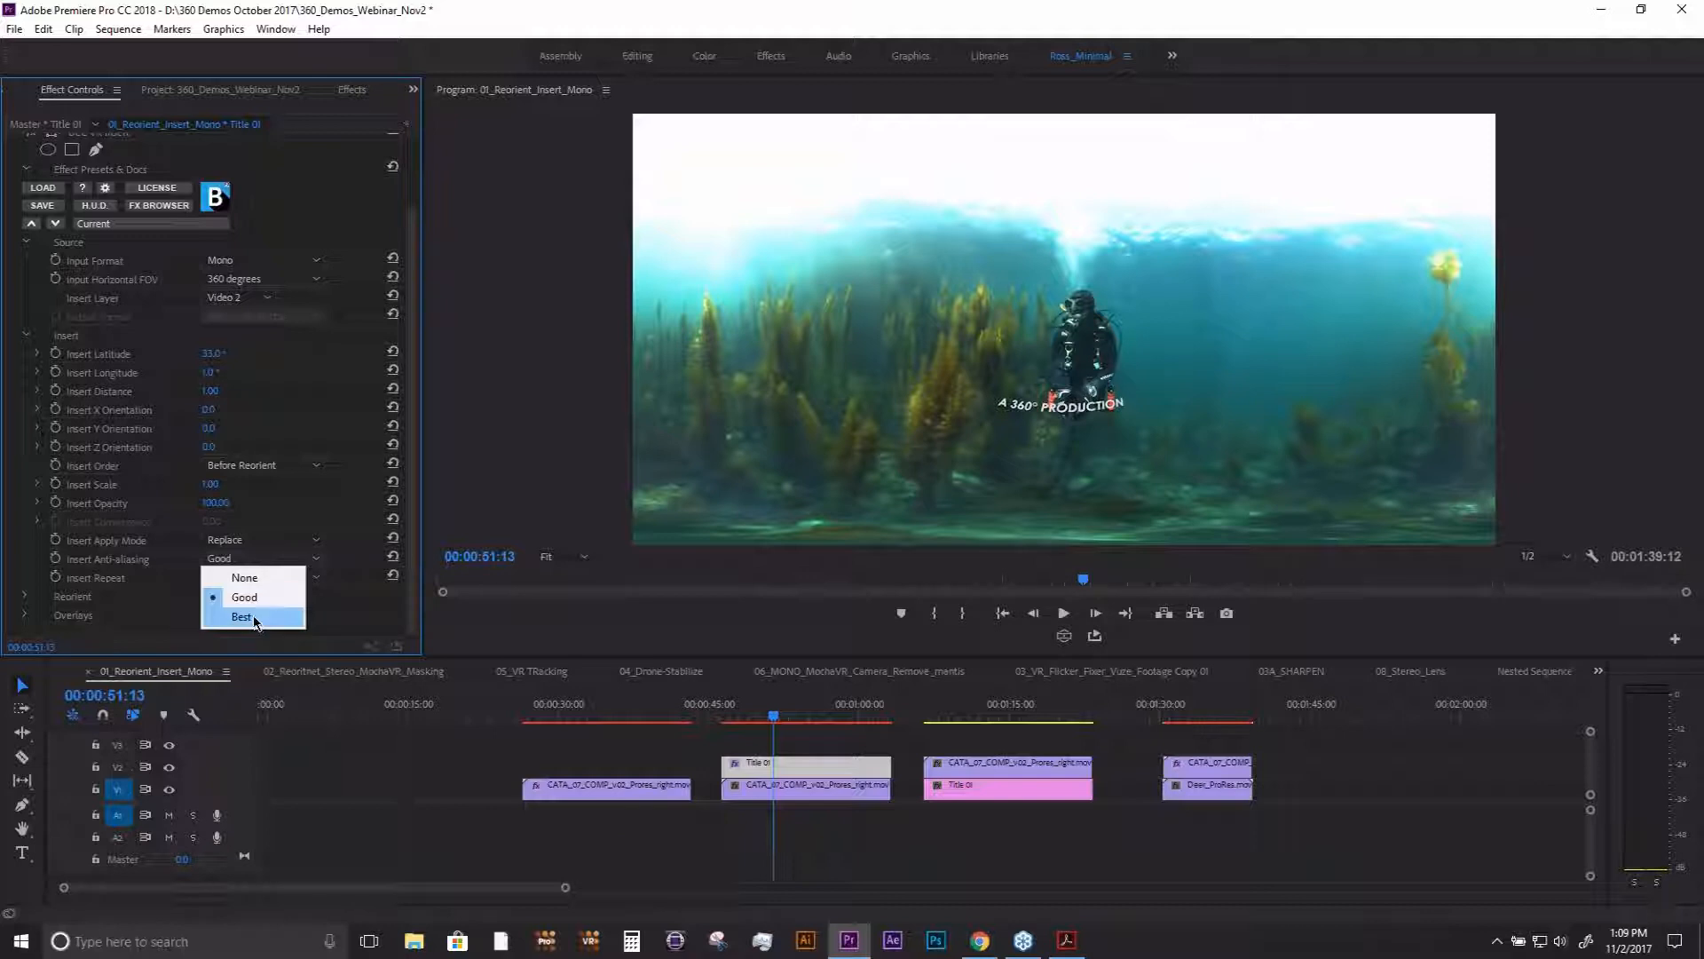
click(256, 620)
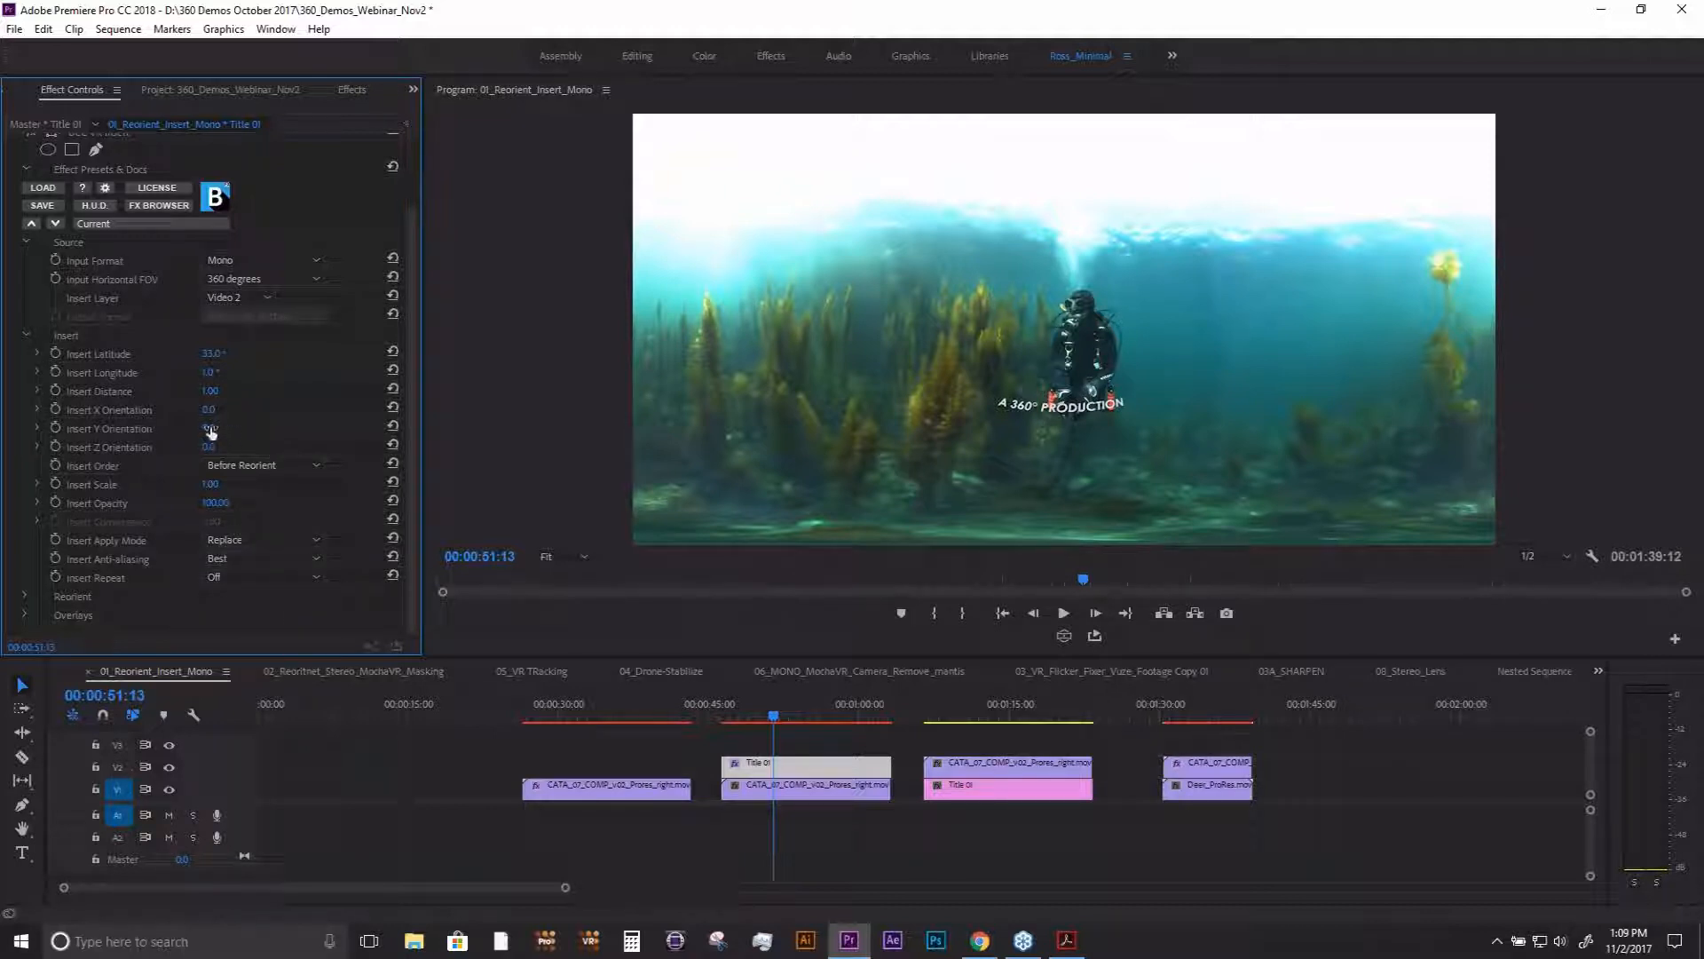
- Rotate the title to an X orientation of about -27° and Y orientation of about -41°, and set Insert Repeat to Front+Back
mouse_move(210, 428)
mouse_down()
mouse_move(244, 428)
mouse_move(166, 427)
mouse_move(245, 429)
mouse_move(211, 410)
mouse_move(170, 429)
mouse_move(191, 429)
mouse_up()
click(284, 577)
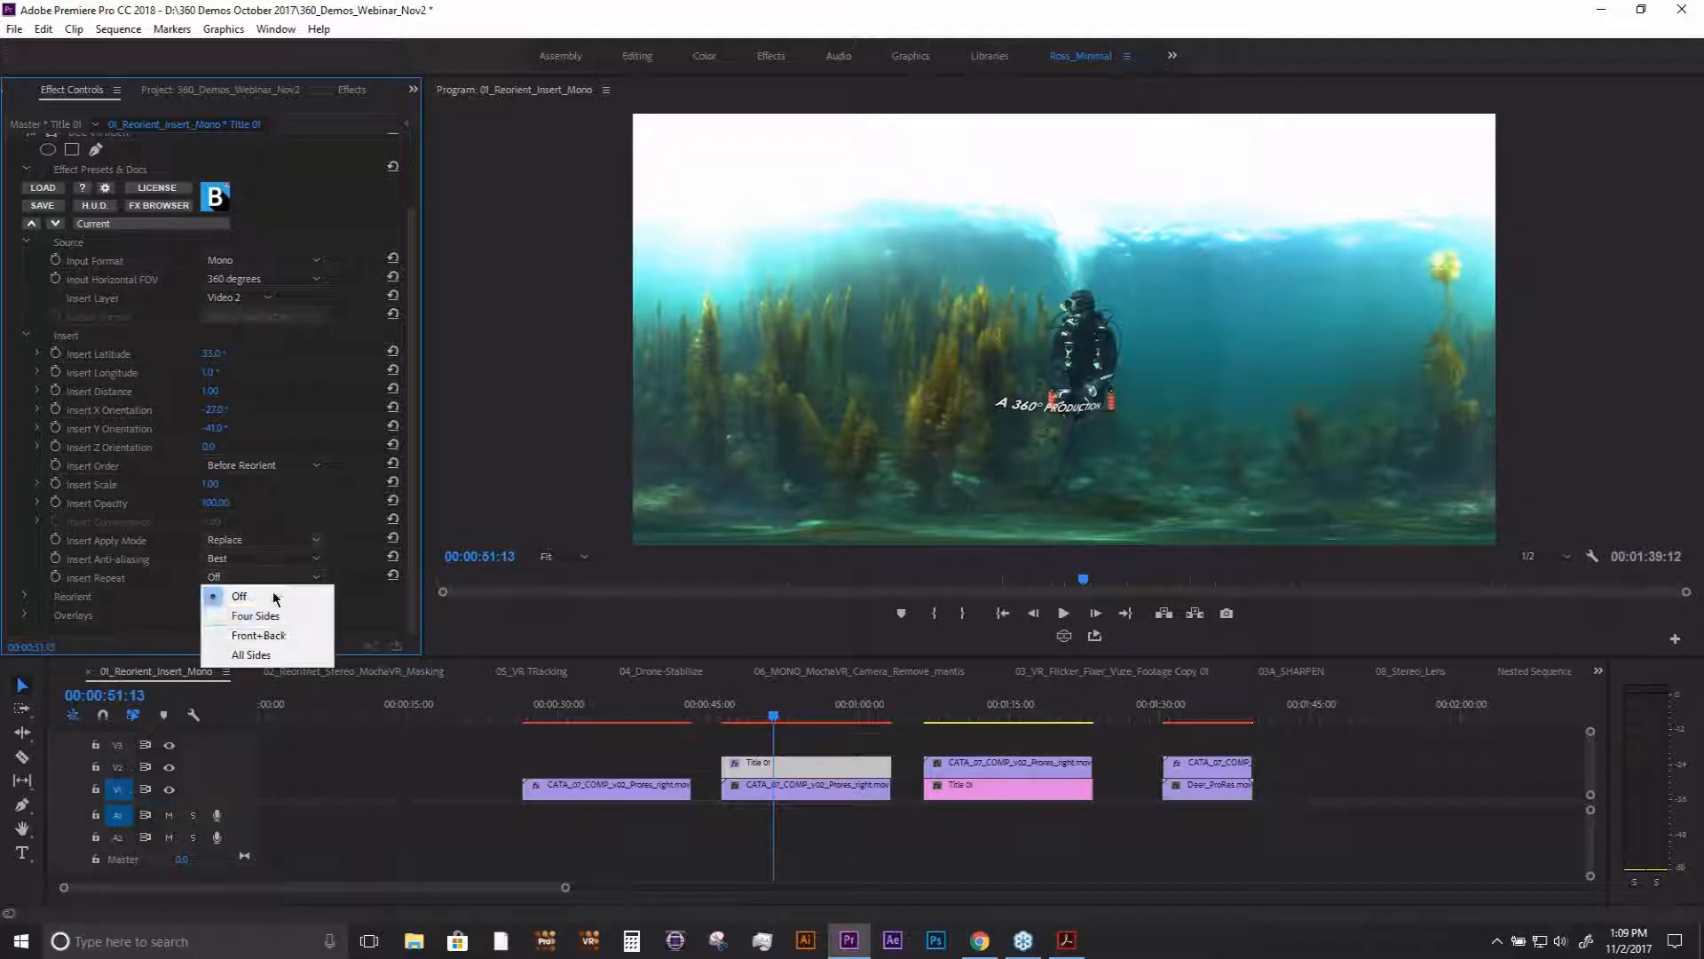
click(286, 636)
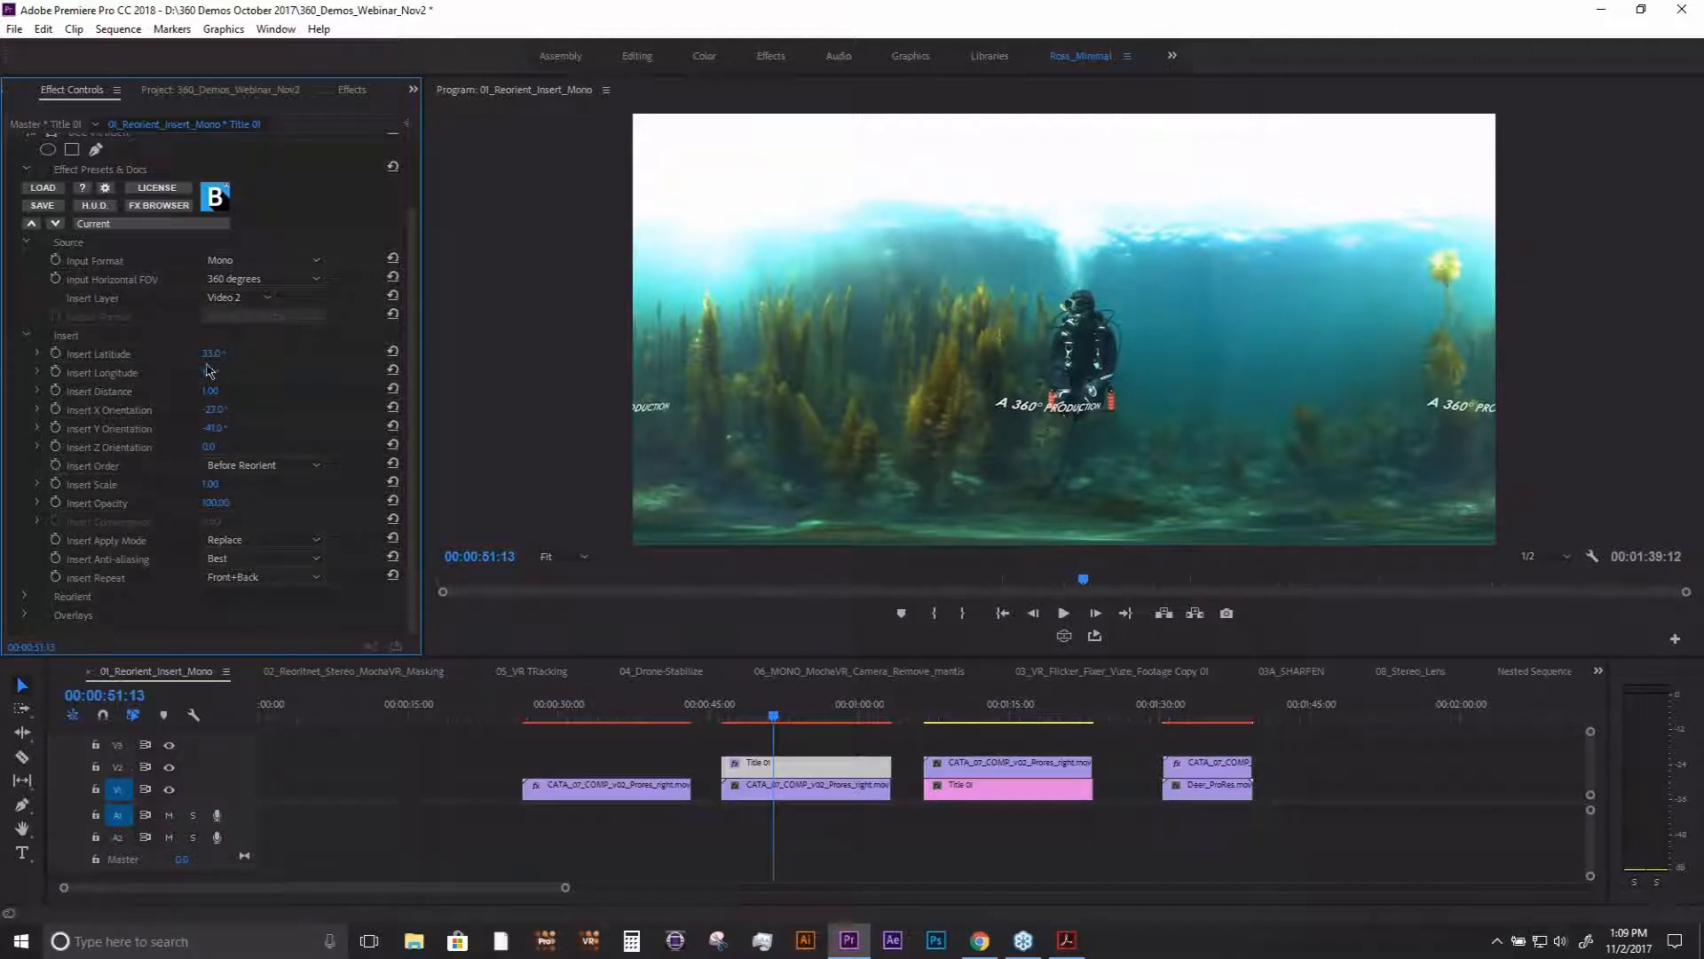
- Set the title's Insert Latitude to 10° and look at the repeated copy behind the diver in the VR video display
drag(212, 358, 188, 358)
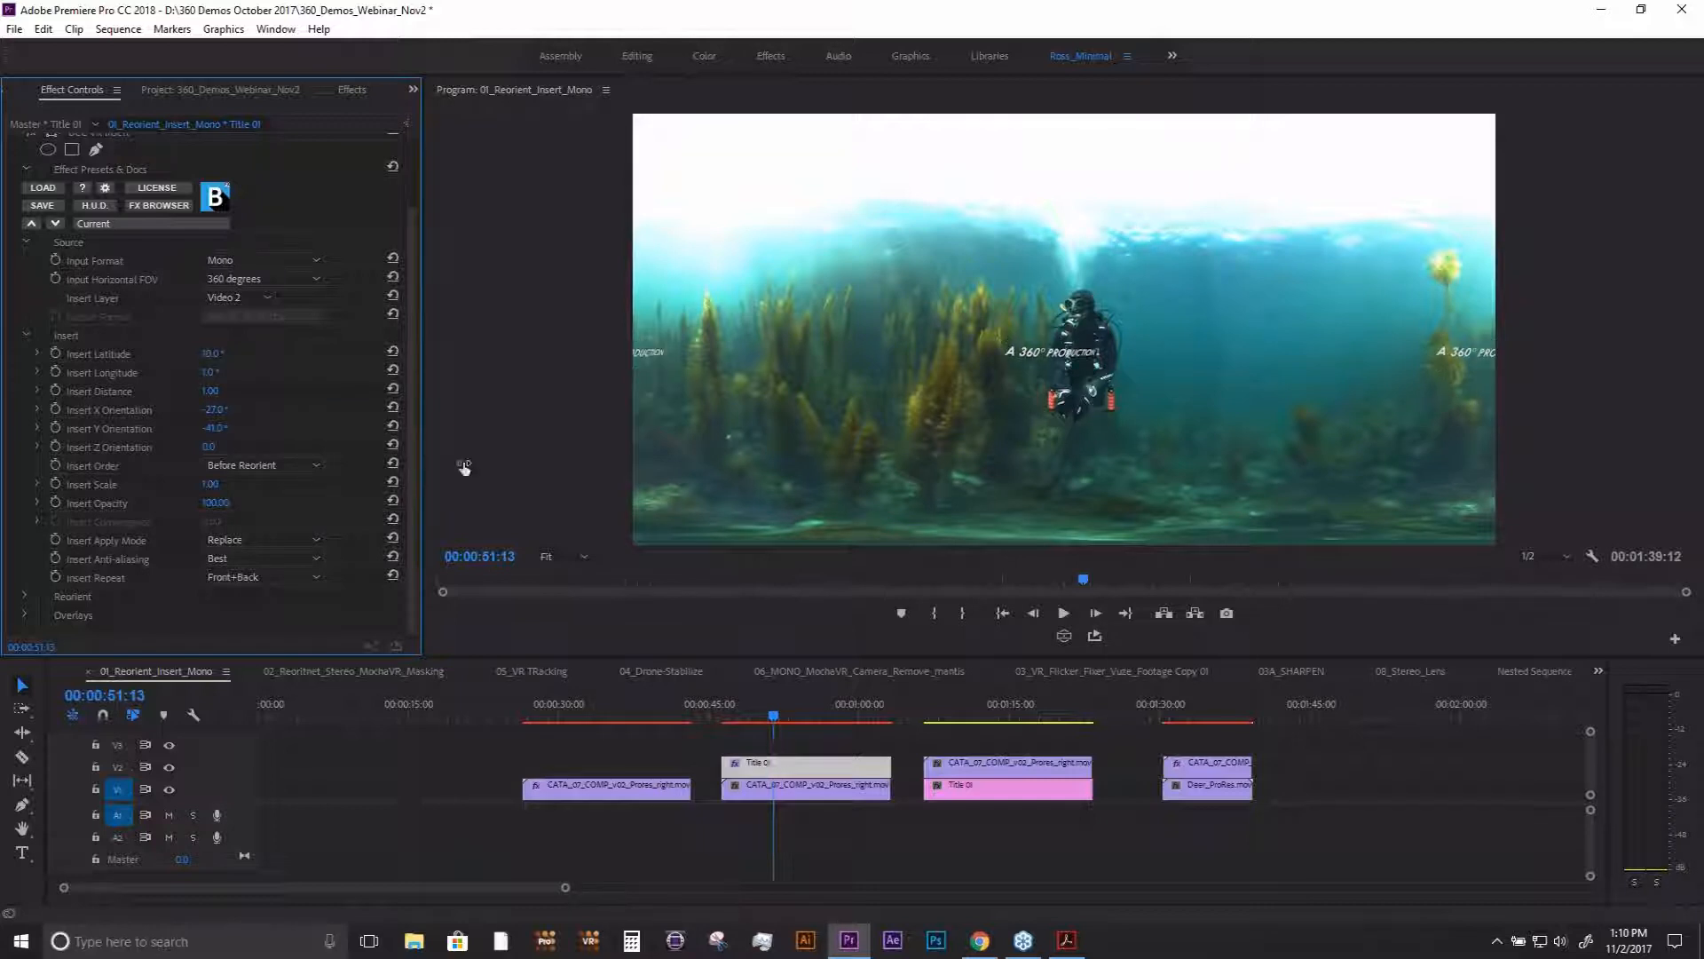
click(1065, 636)
drag(1100, 355, 916, 406)
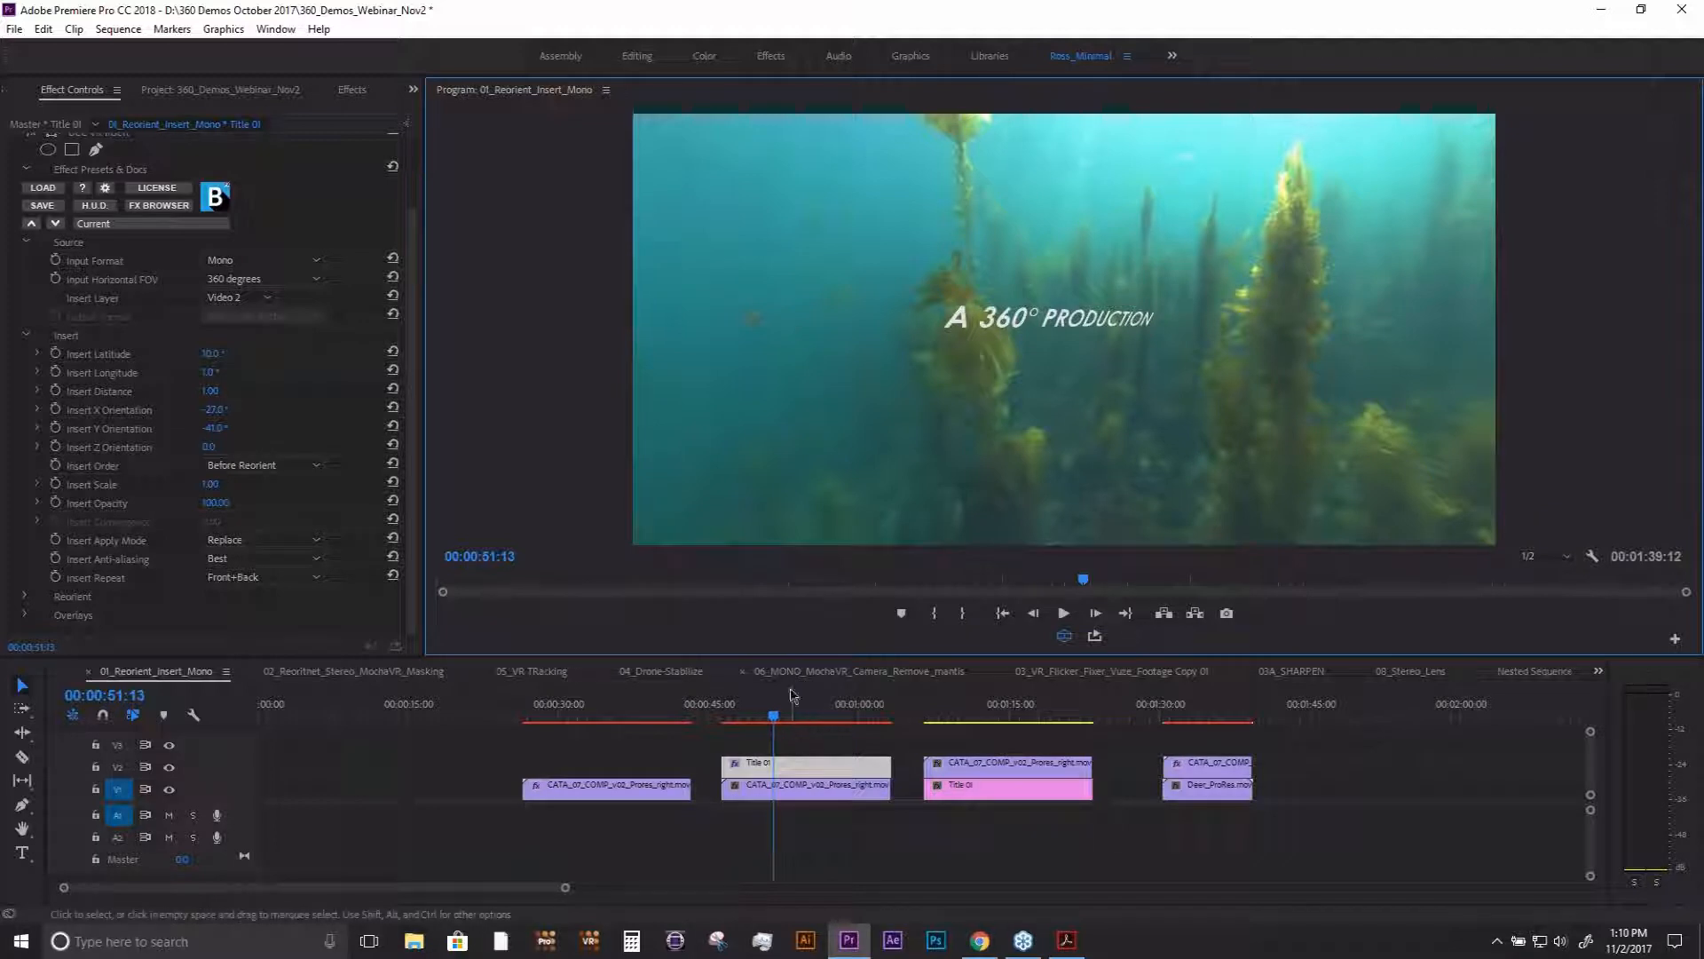
- Set Insert Repeat to Four Sides and look around the sphere to check the repeated titles
click(312, 577)
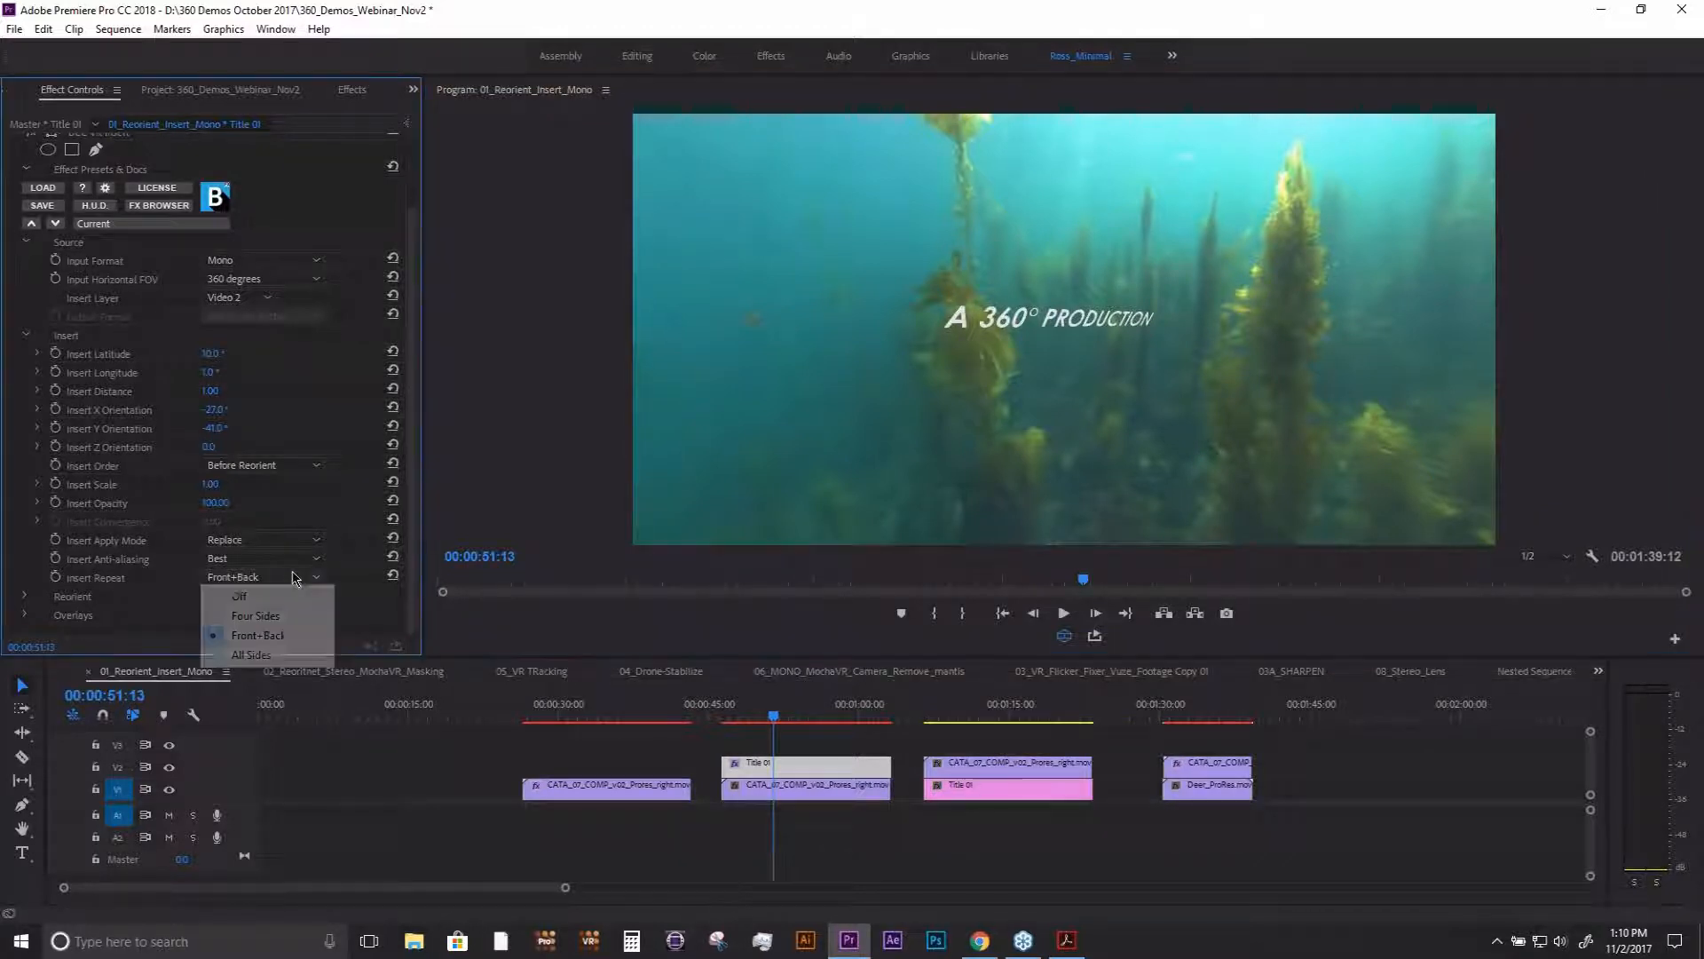
click(285, 622)
drag(989, 323, 1148, 326)
drag(923, 355, 826, 327)
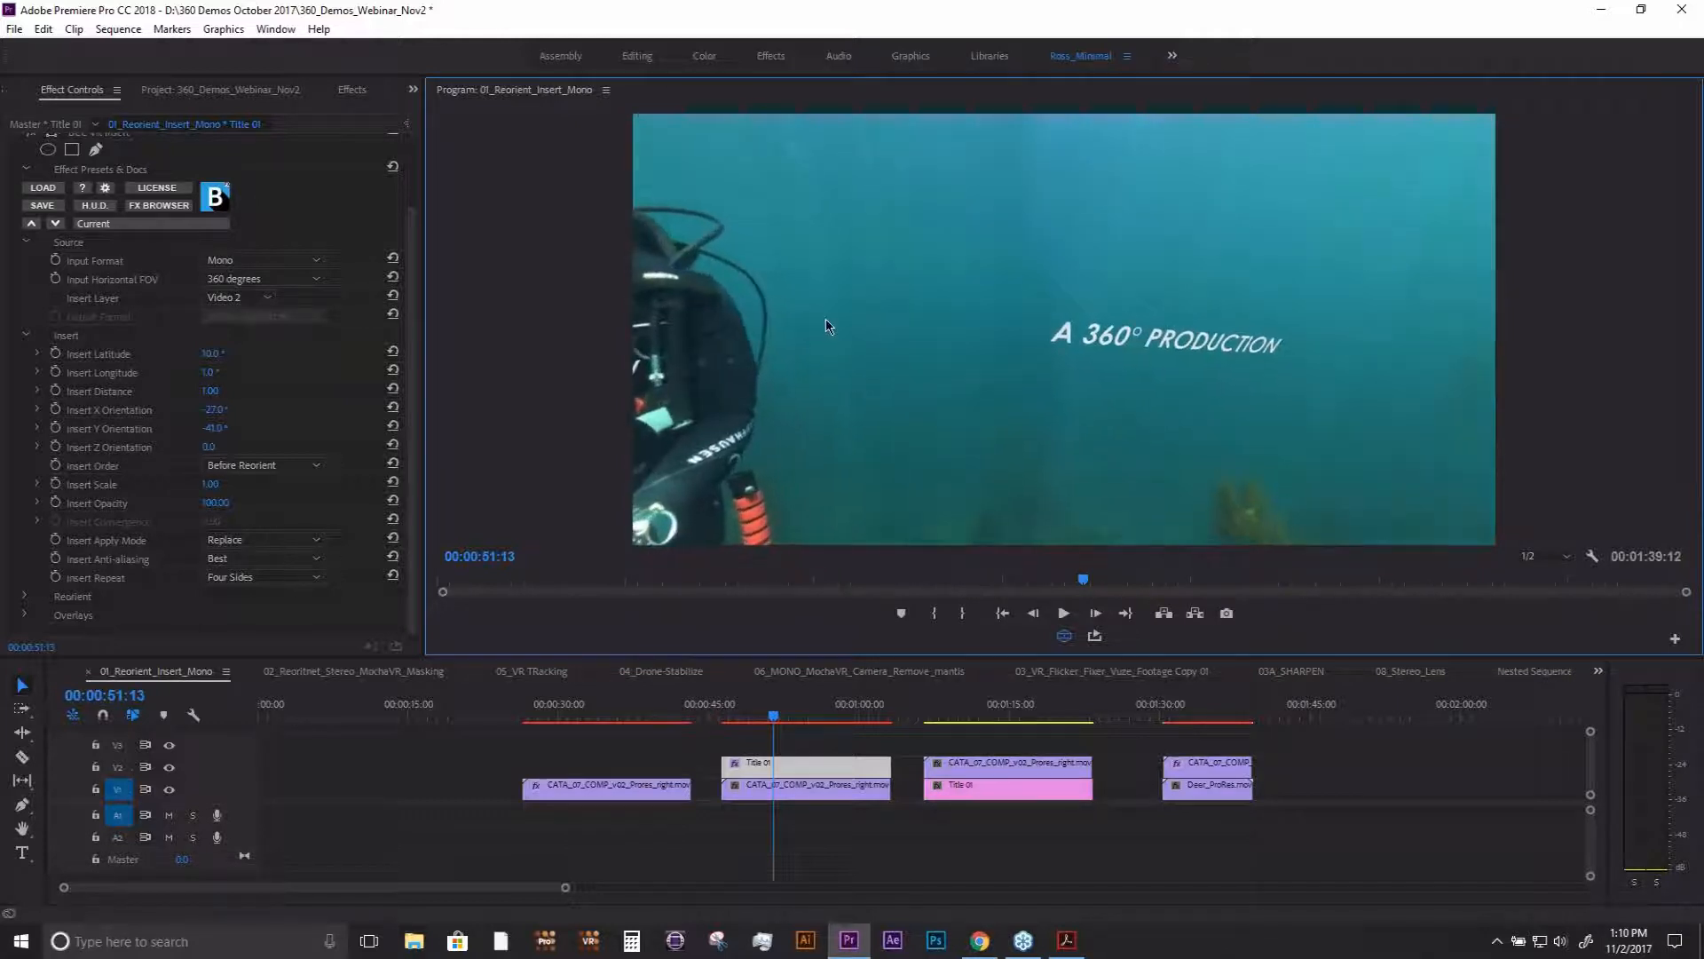
- Move the playhead to 00:01:33:25 and look around the inserted deer footage in the VR video display
click(1200, 717)
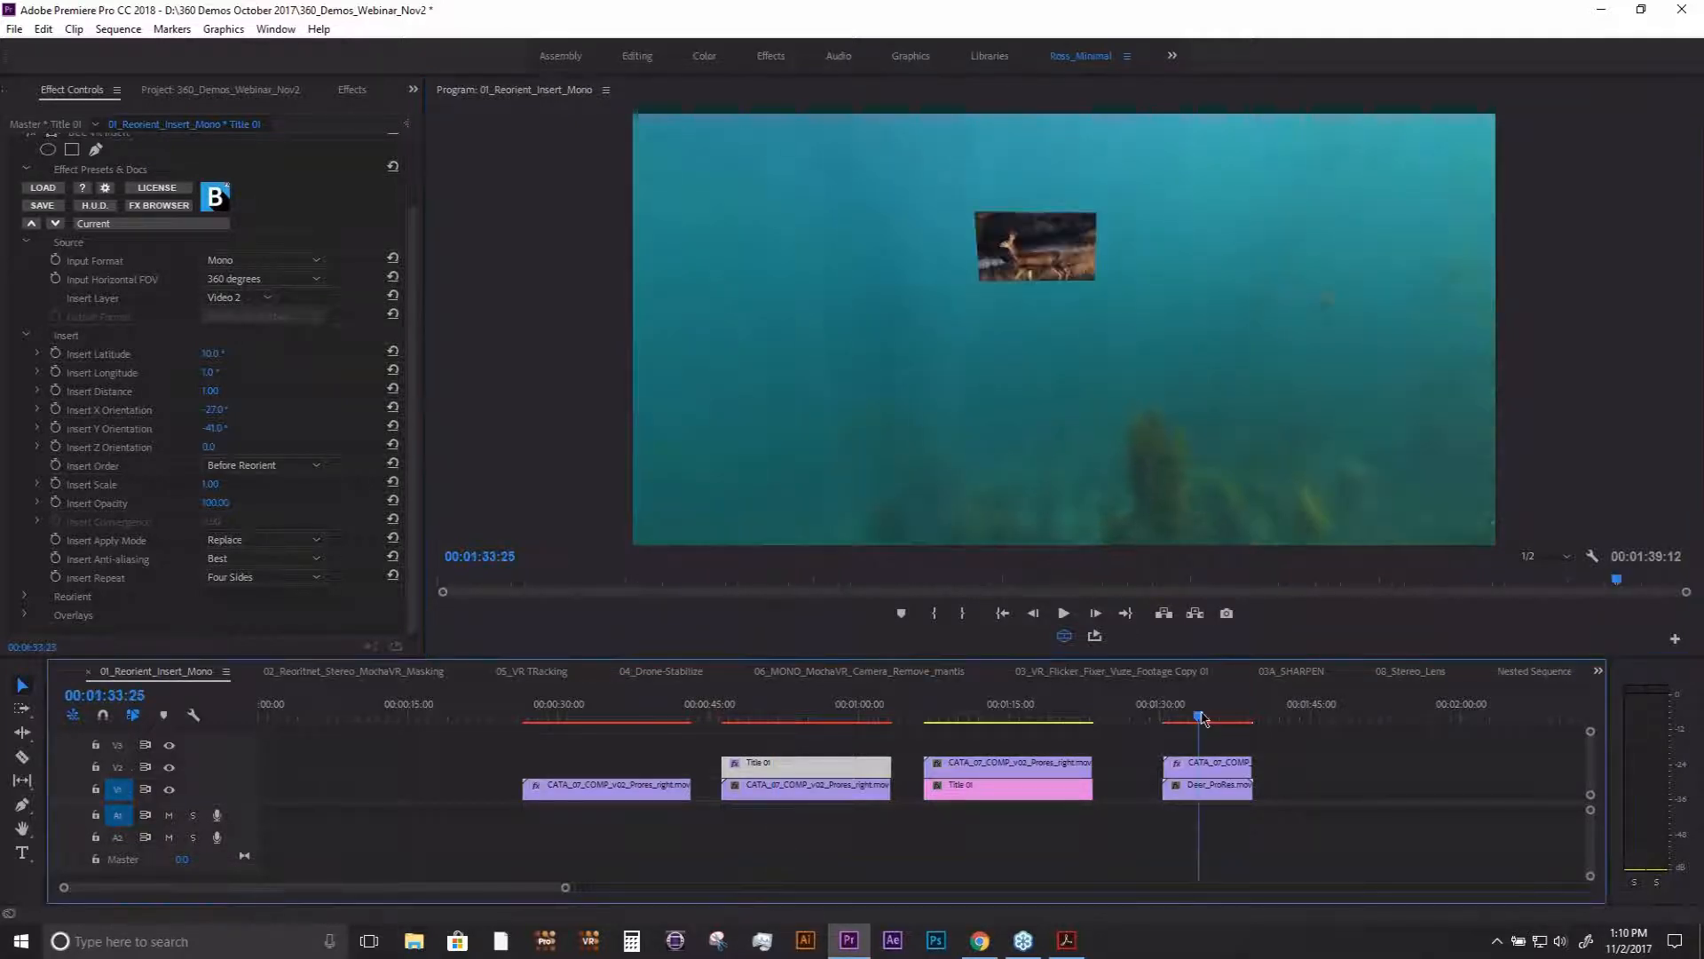
drag(1025, 385, 1094, 302)
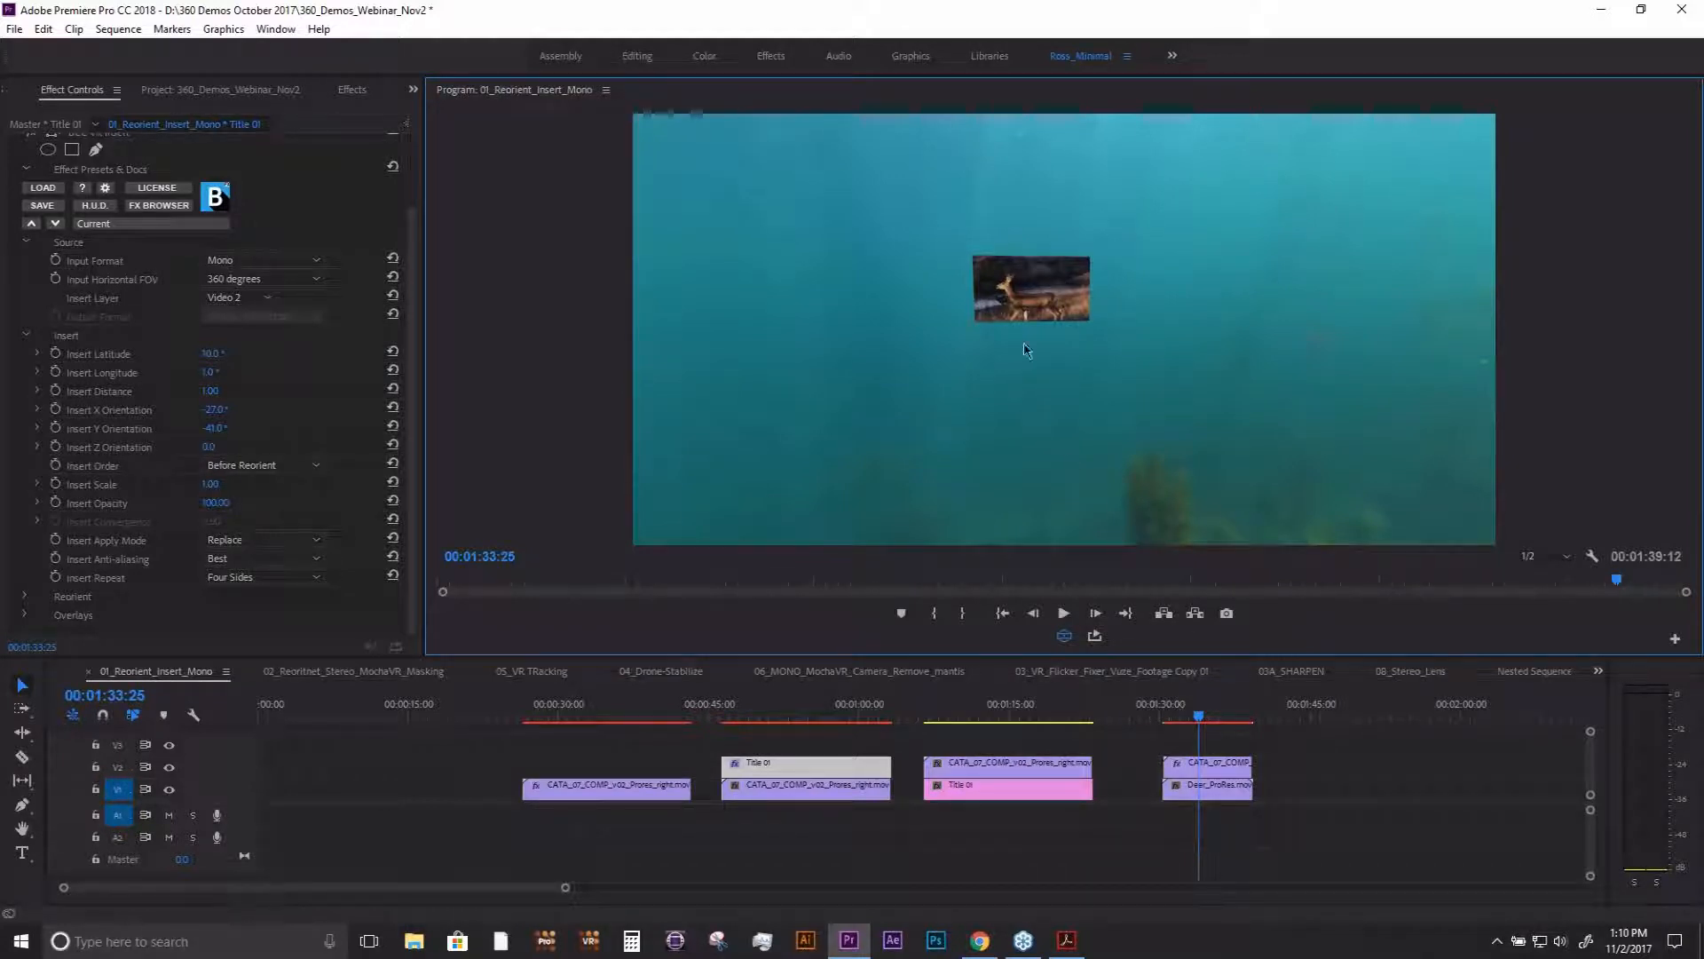
drag(1027, 350, 1052, 321)
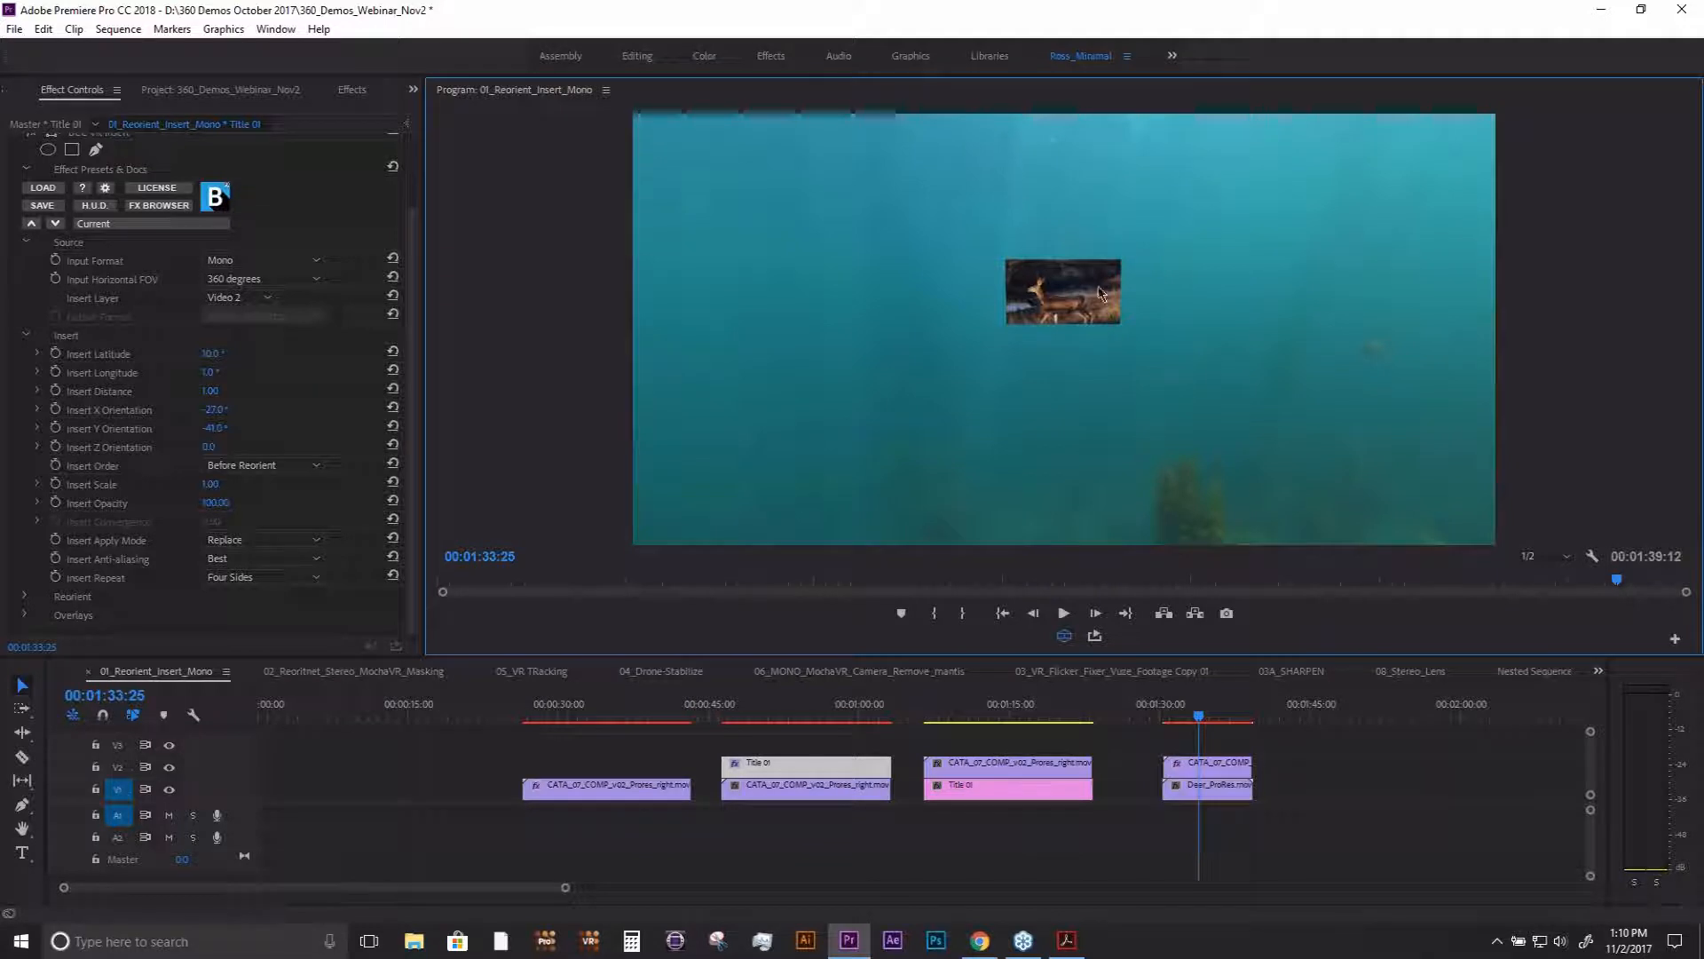
- Move the playhead to 00:01:13:09, turn off the VR video display, and hide then restore track V2 to view the title beneath
click(992, 713)
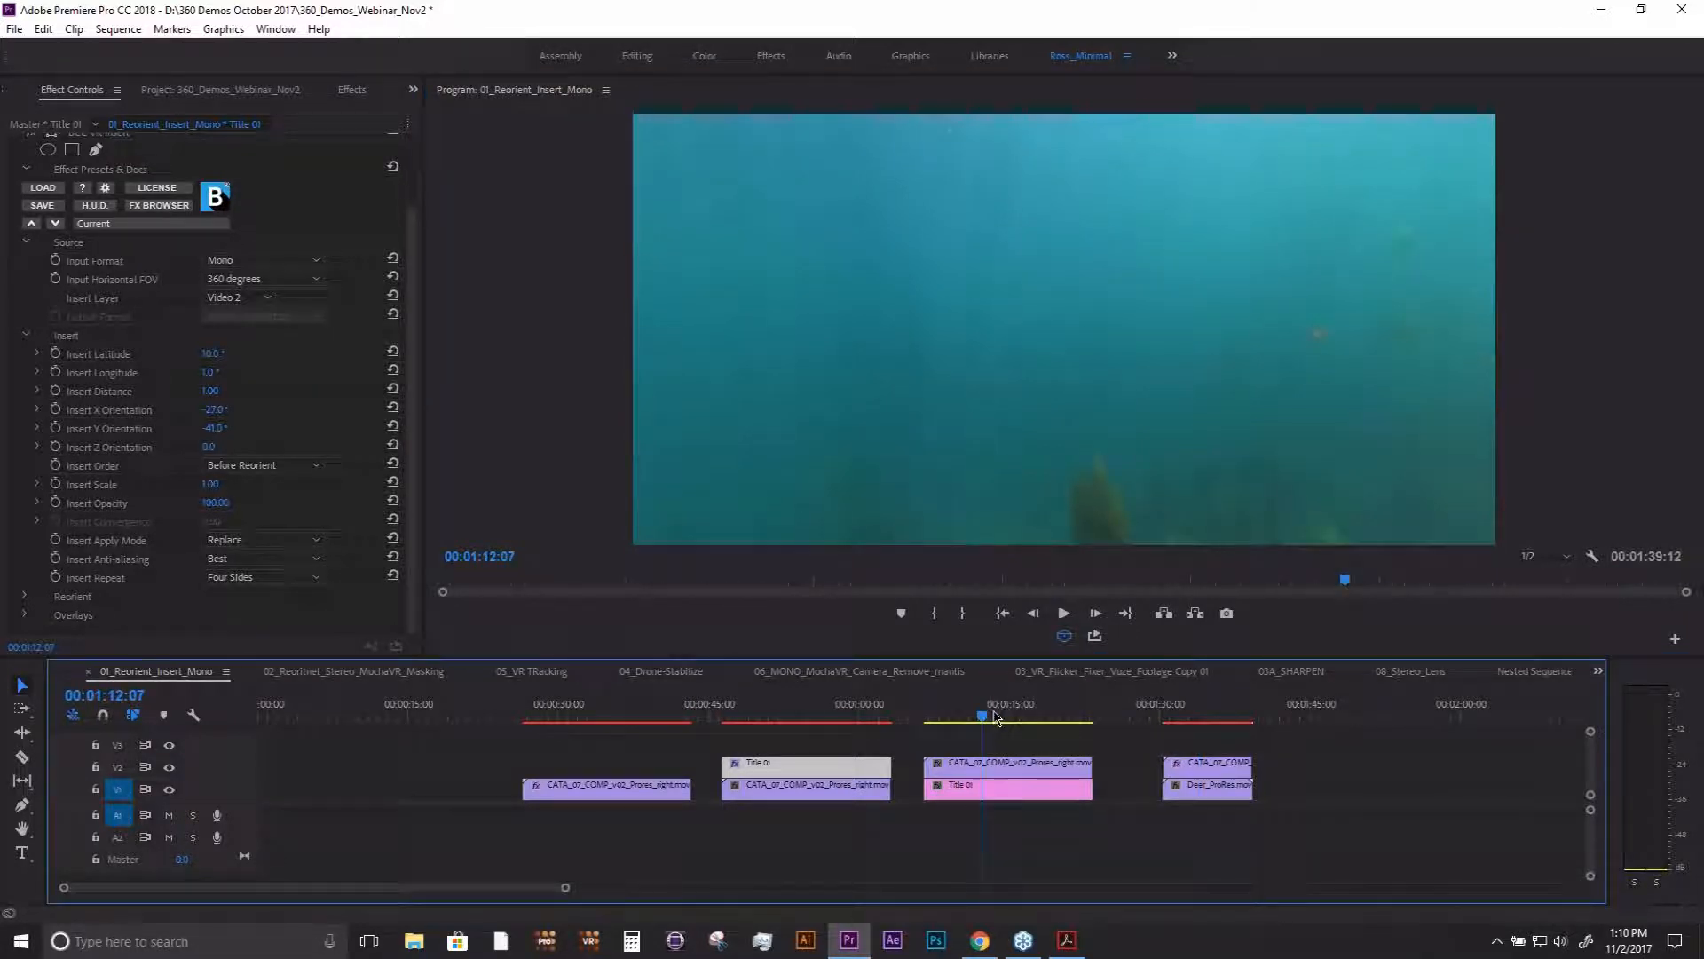
click(1065, 636)
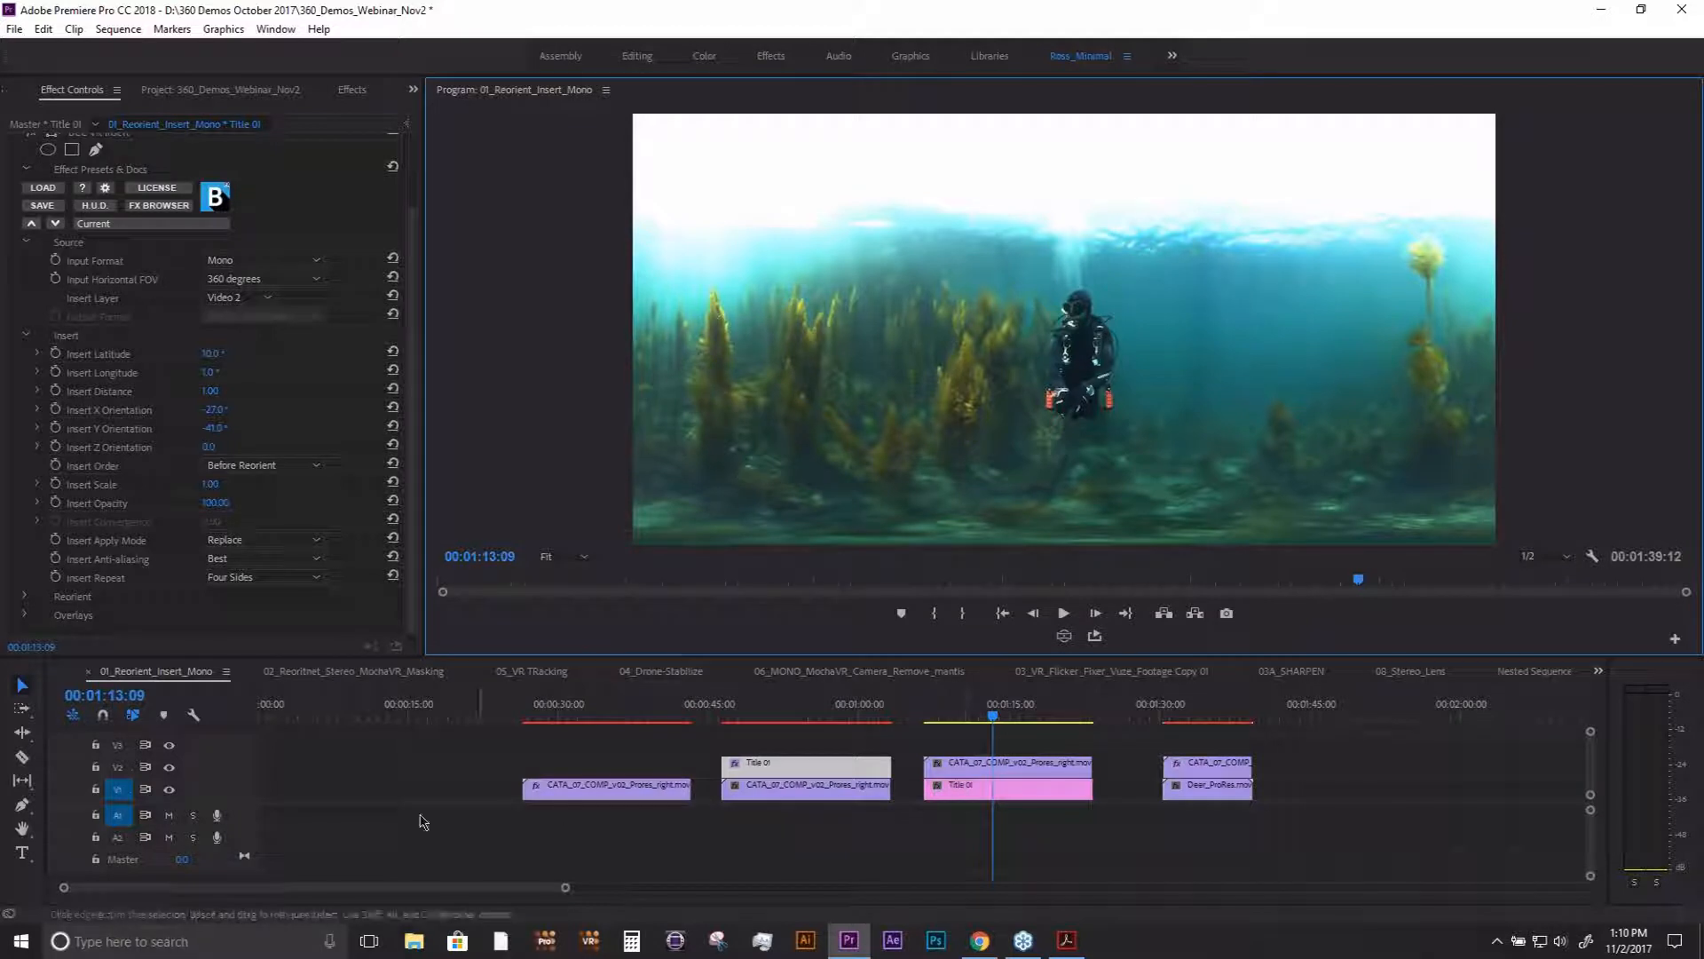
click(169, 768)
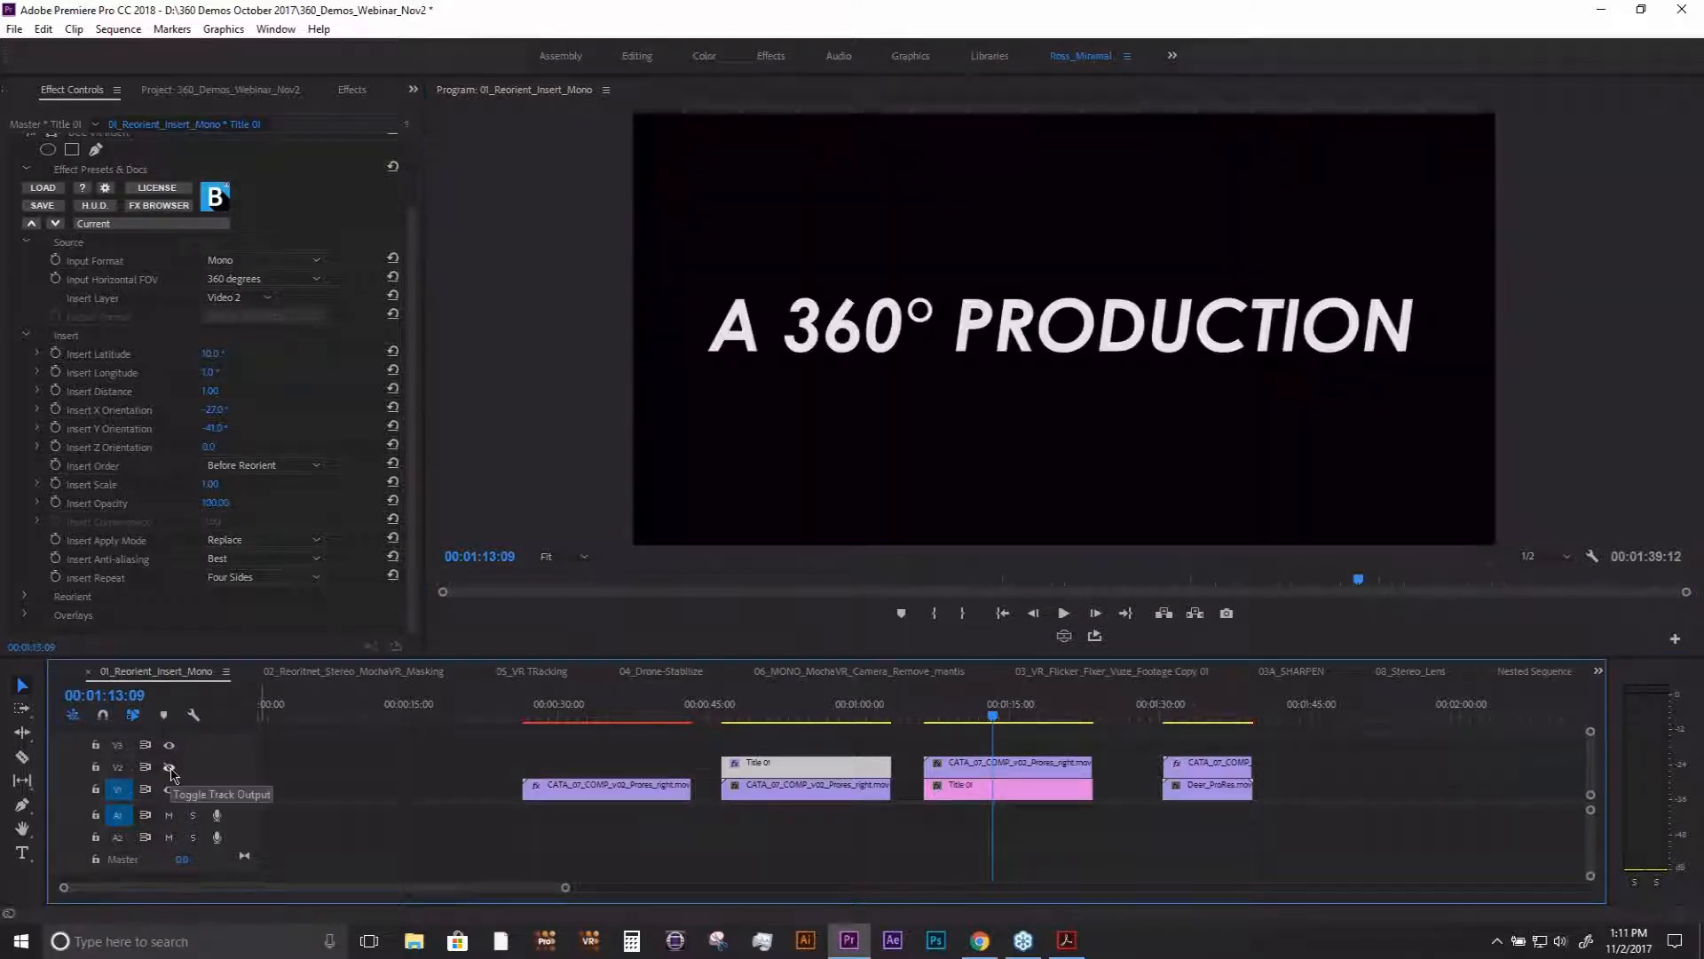
click(170, 768)
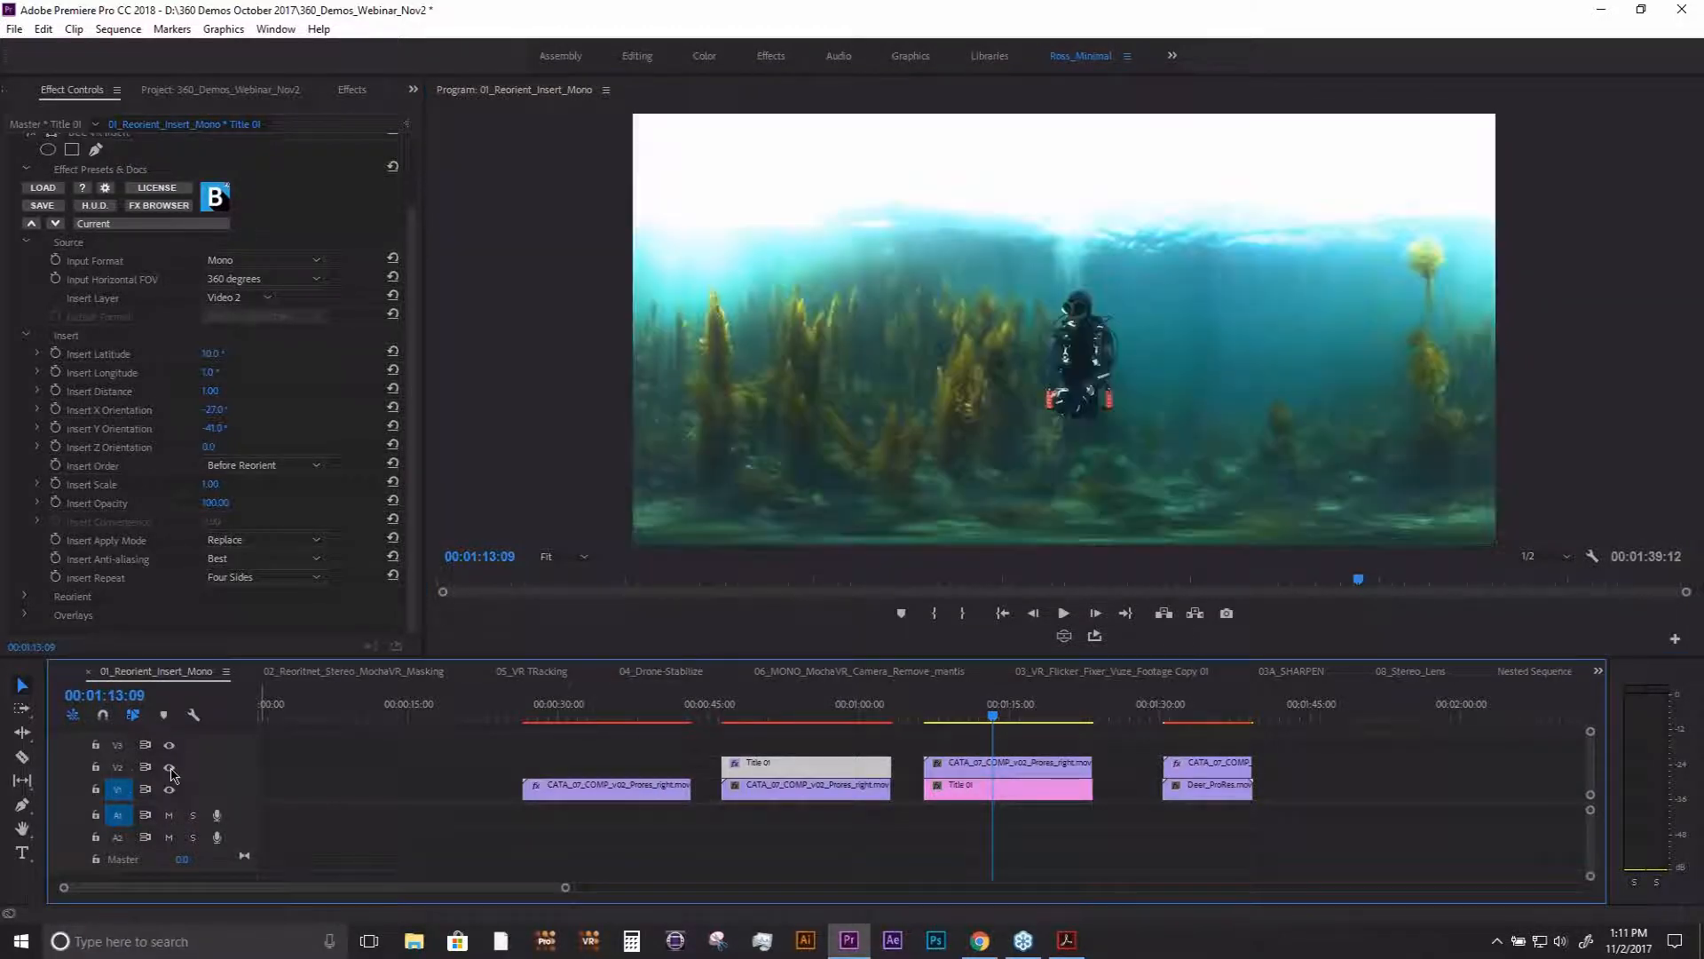
- Apply BCC VR Insert to the underwater clip above Title 01 in the third clip group
click(998, 764)
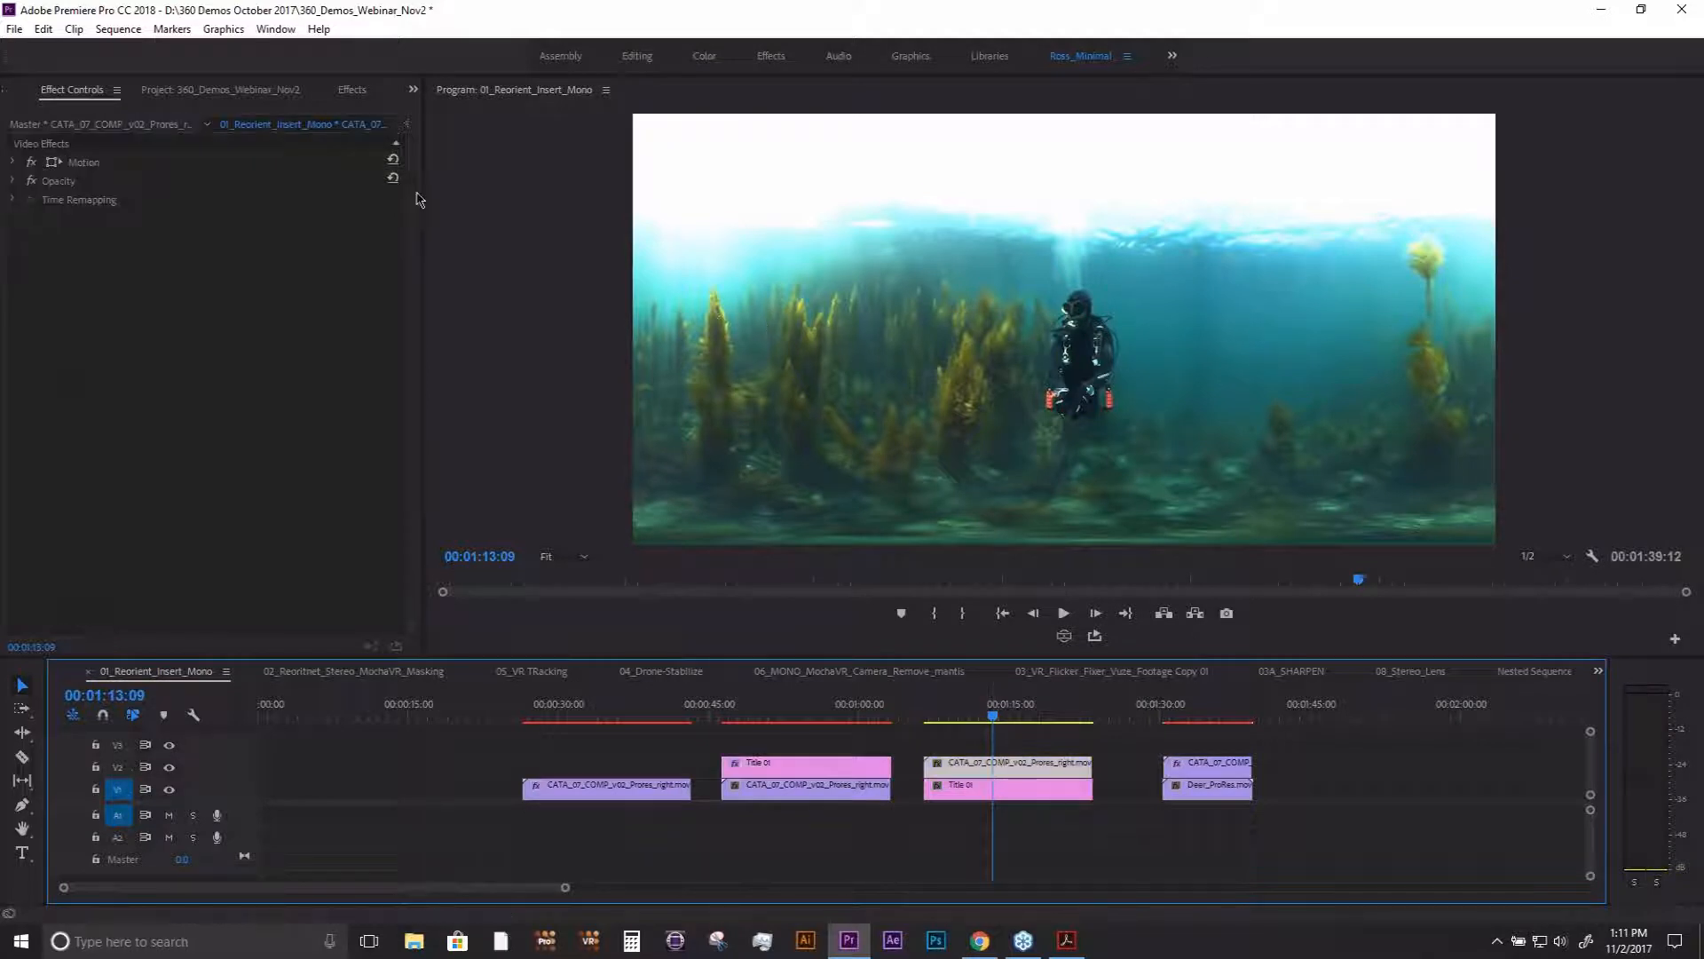
click(353, 92)
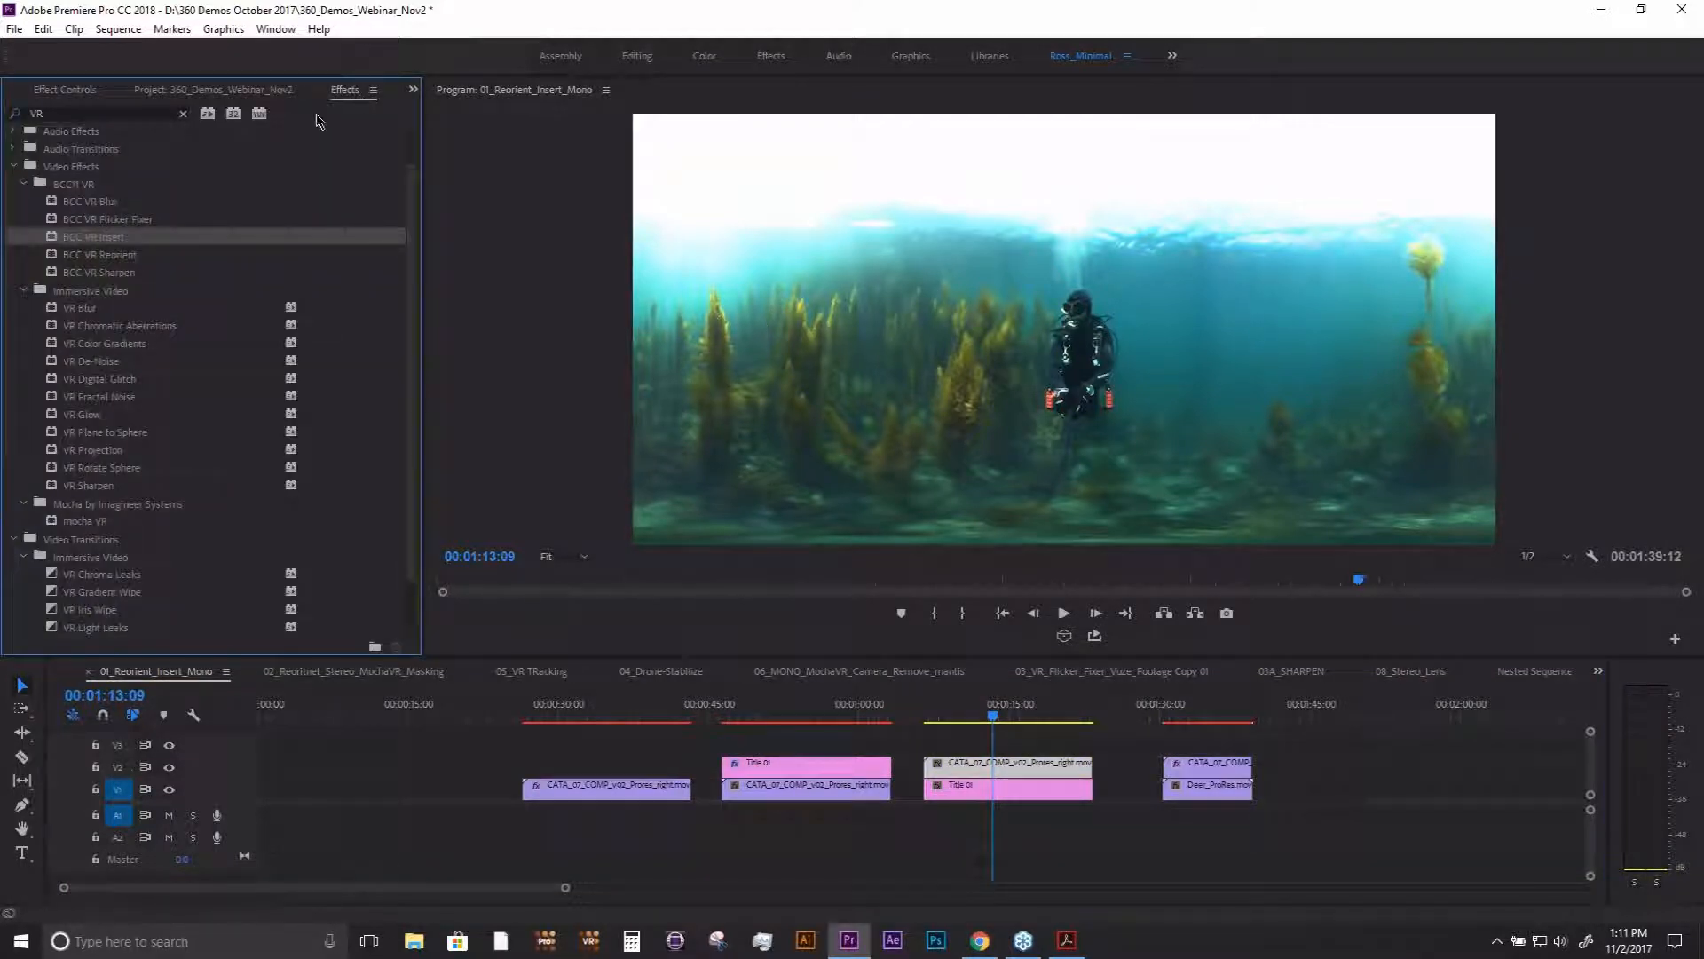
drag(617, 495, 1003, 766)
- Set the underwater clip's Insert Layer to Video 1 so that the title beneath is inserted
click(64, 90)
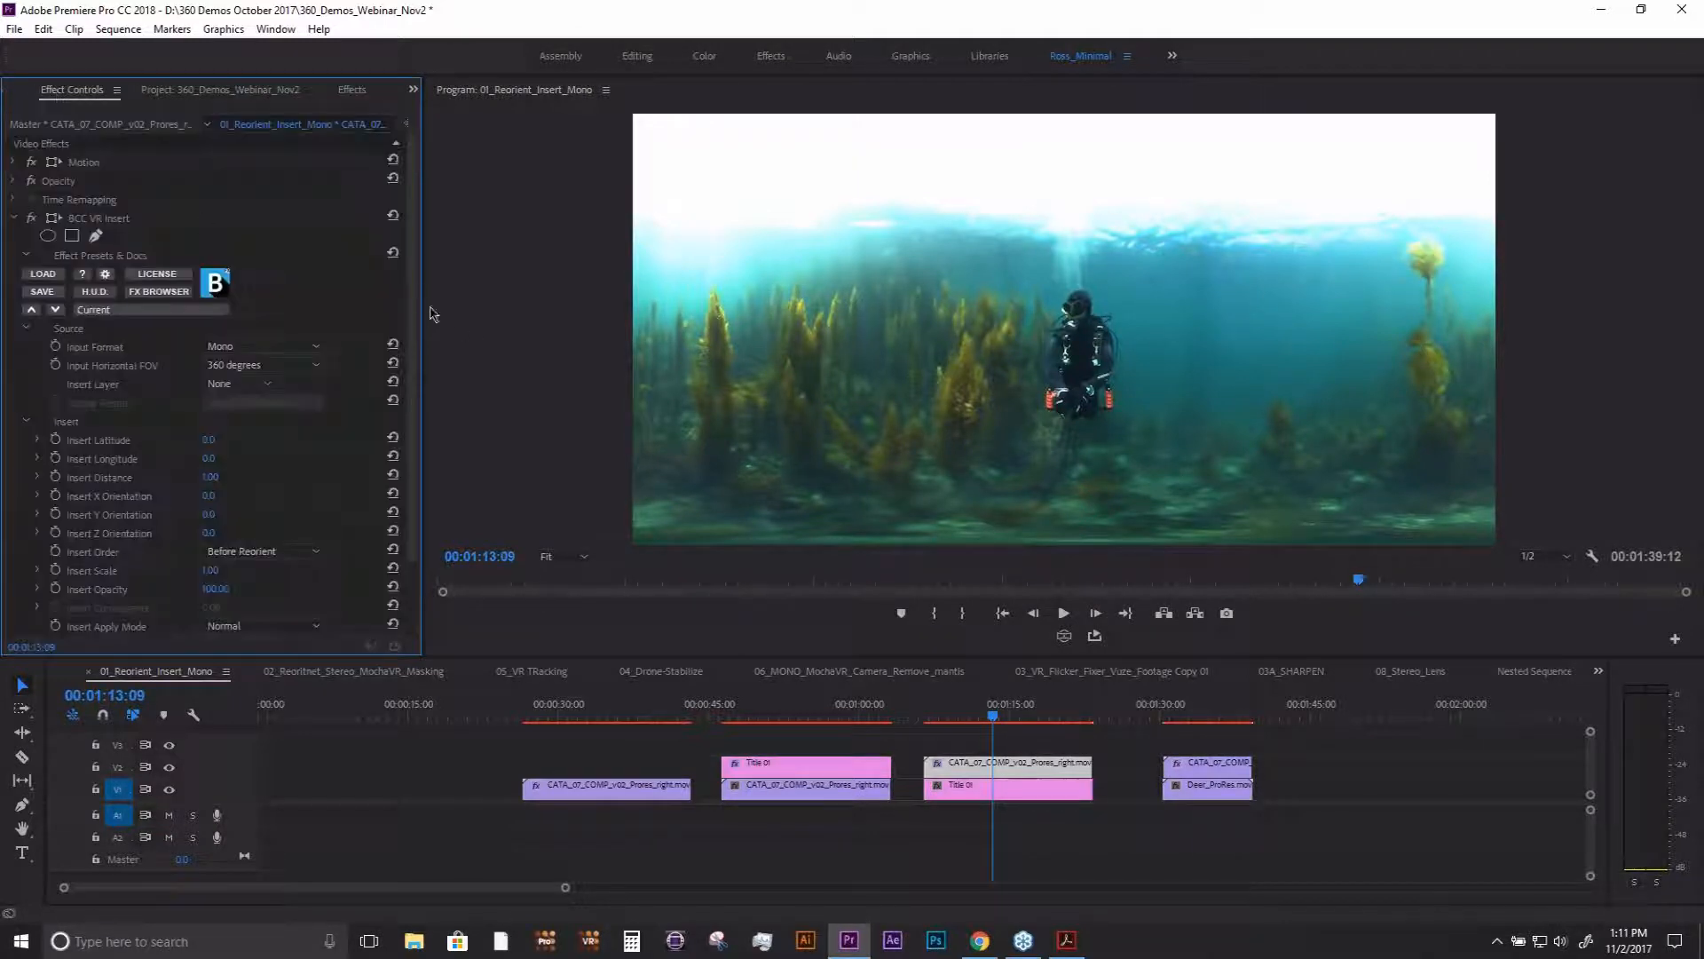
scroll(413, 306, down, 1)
drag(414, 307, 414, 310)
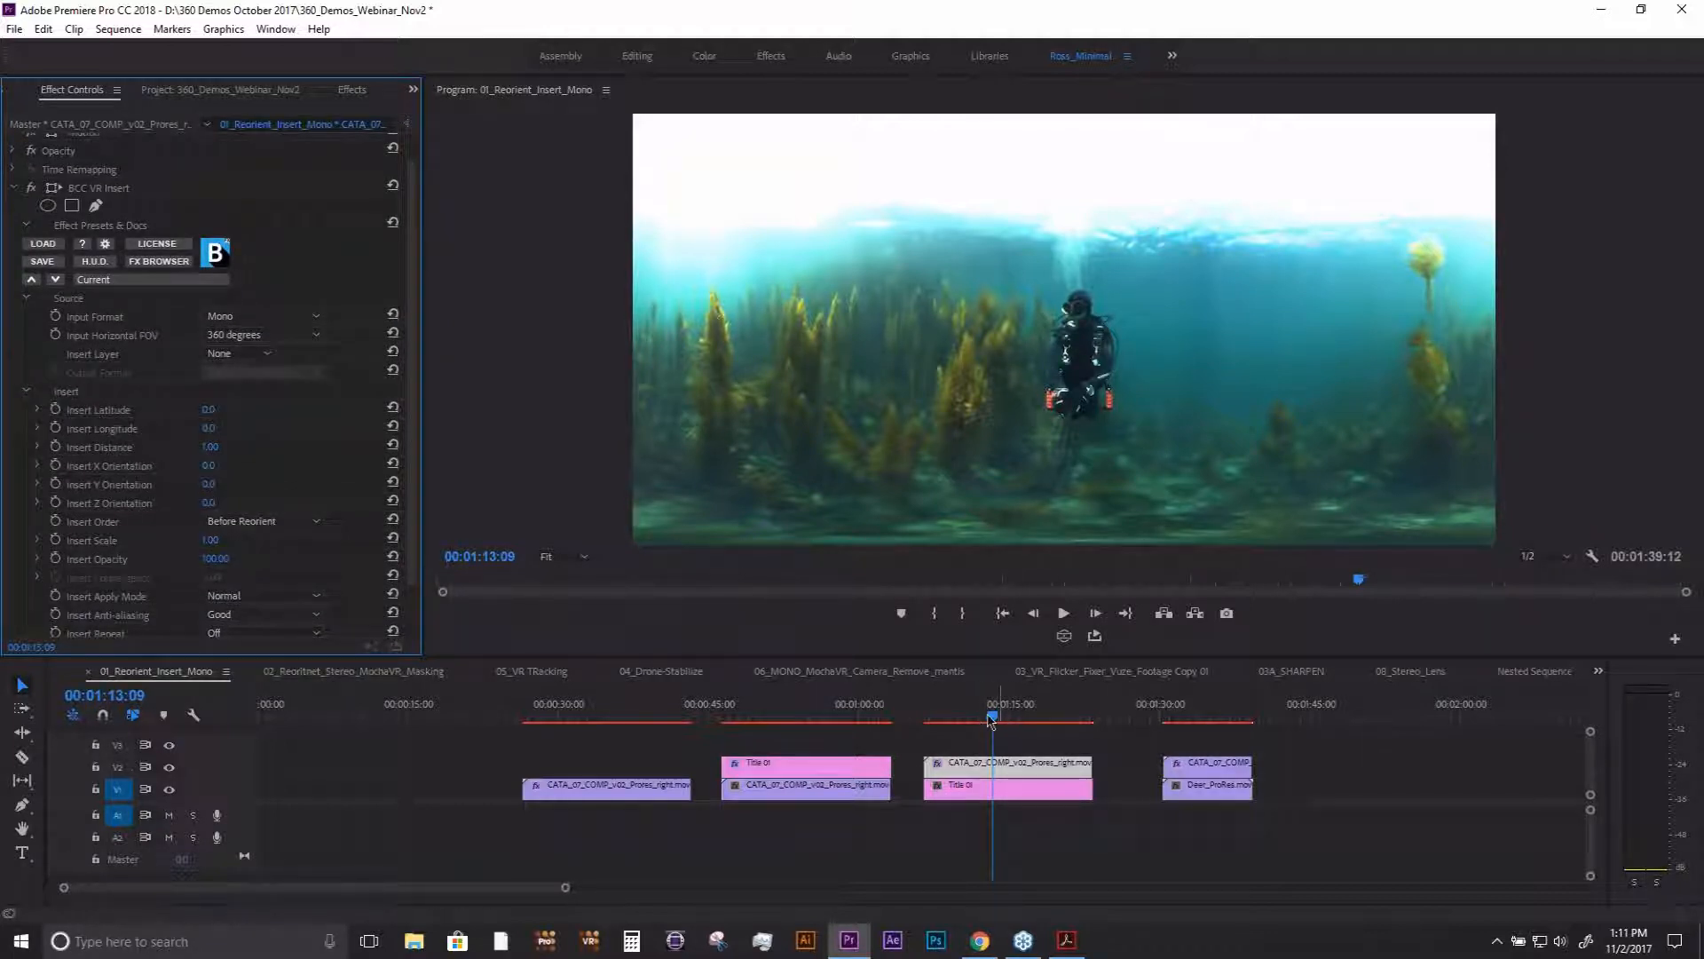
click(276, 355)
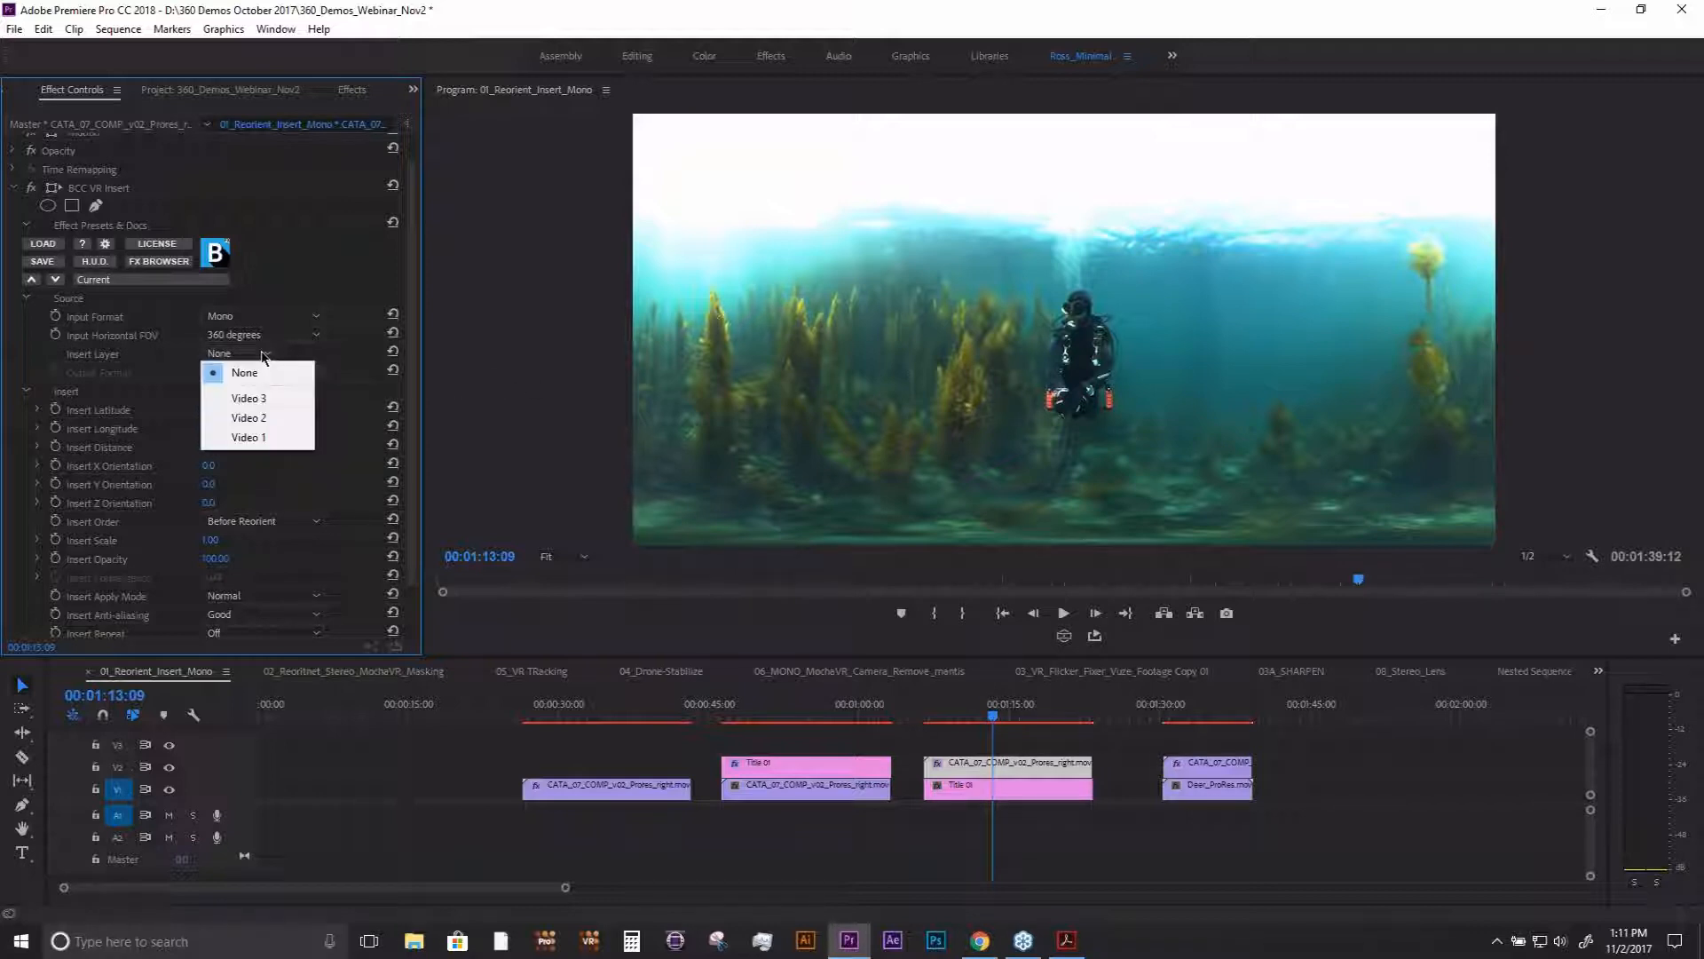
click(262, 439)
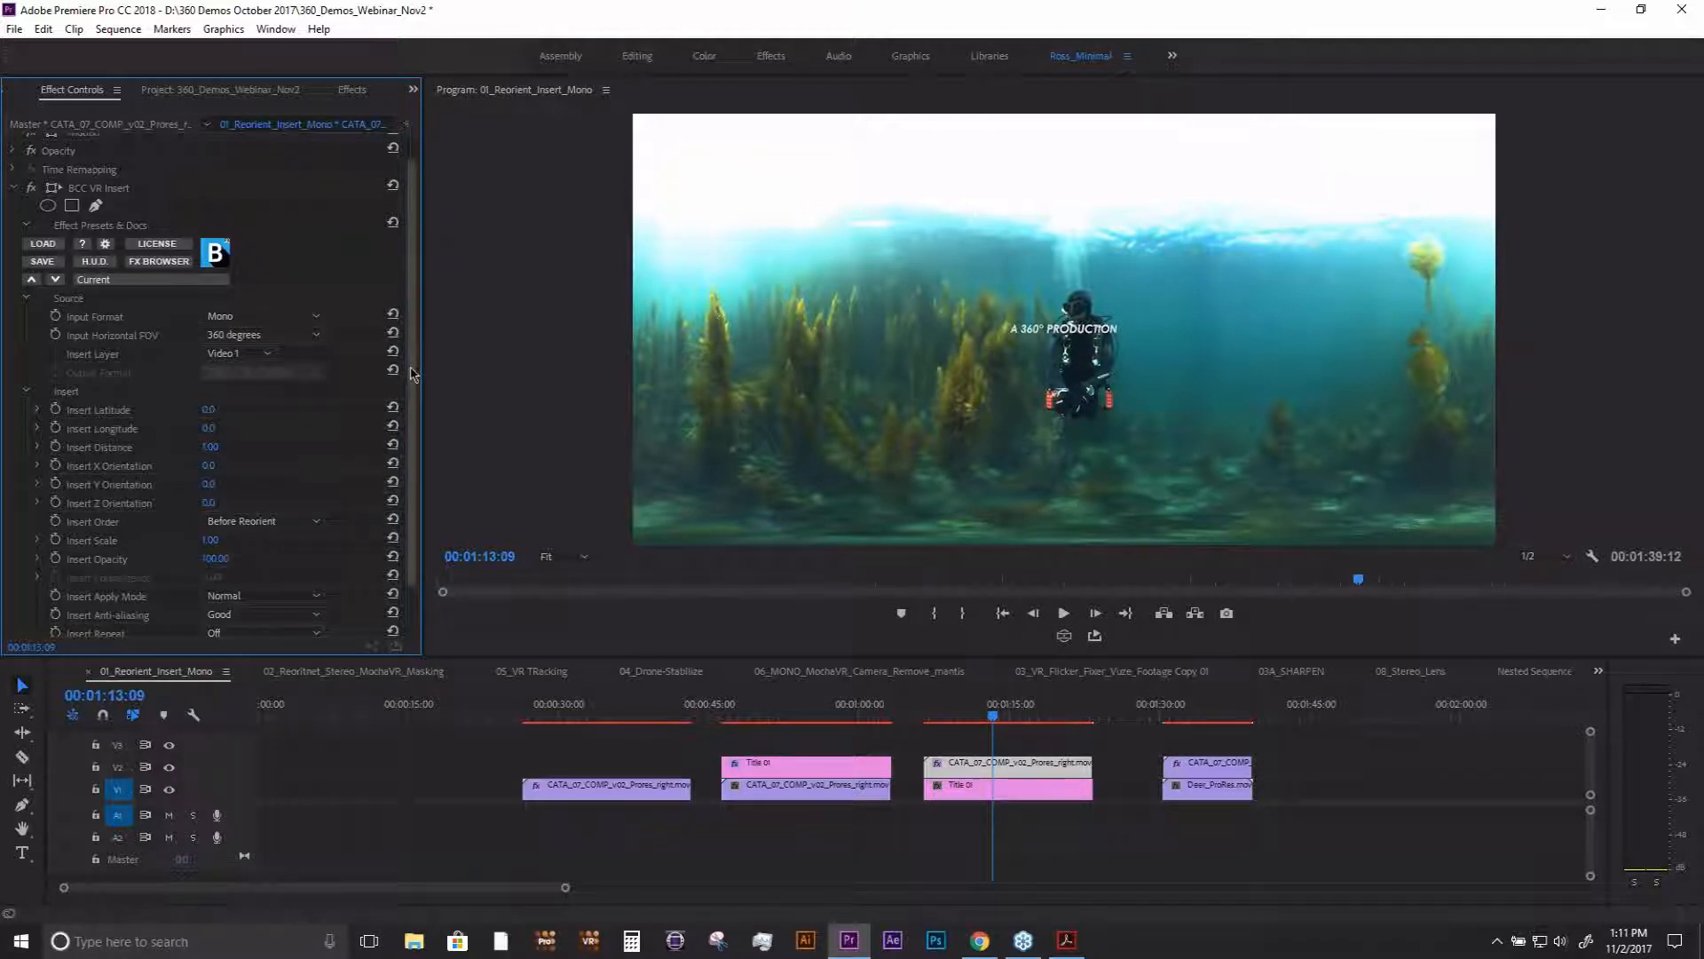
- Try an Insert Distance of 0.00 for the inserted title and undo it
scroll(413, 386, down, 1)
drag(227, 440, 279, 439)
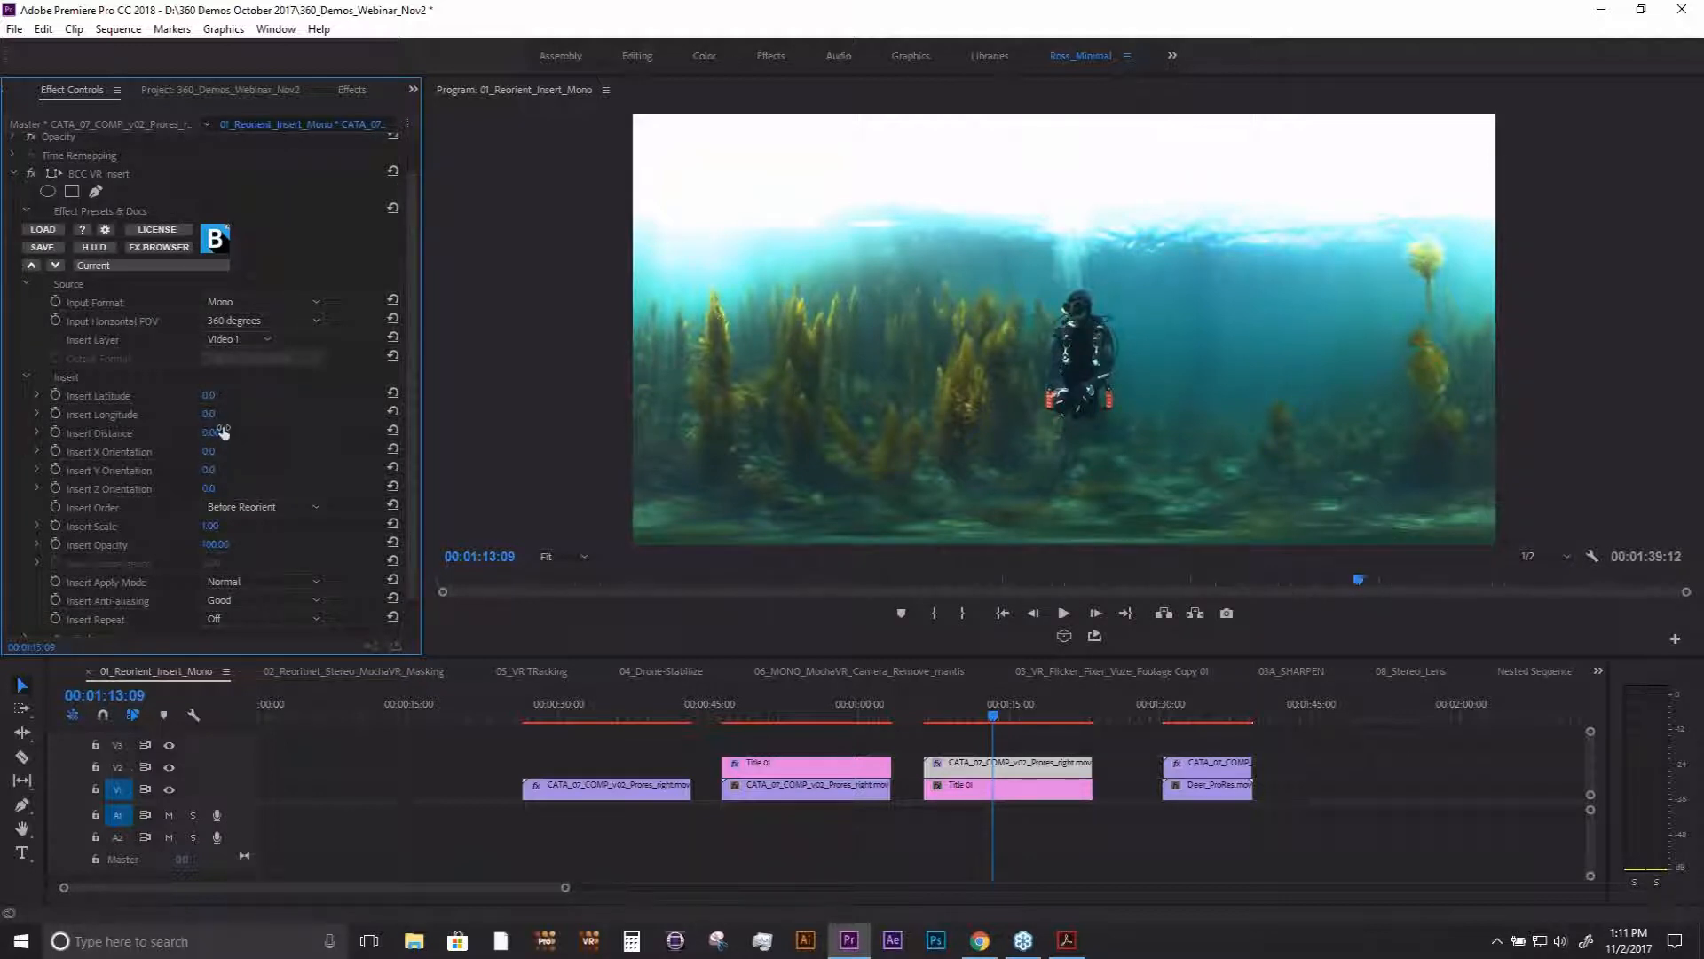
key(ctrl+z)
- Set the title's Insert Latitude to 3° and Insert Order to After Reorient
mouse_move(210, 396)
mouse_down()
mouse_move(280, 396)
mouse_move(211, 396)
mouse_up()
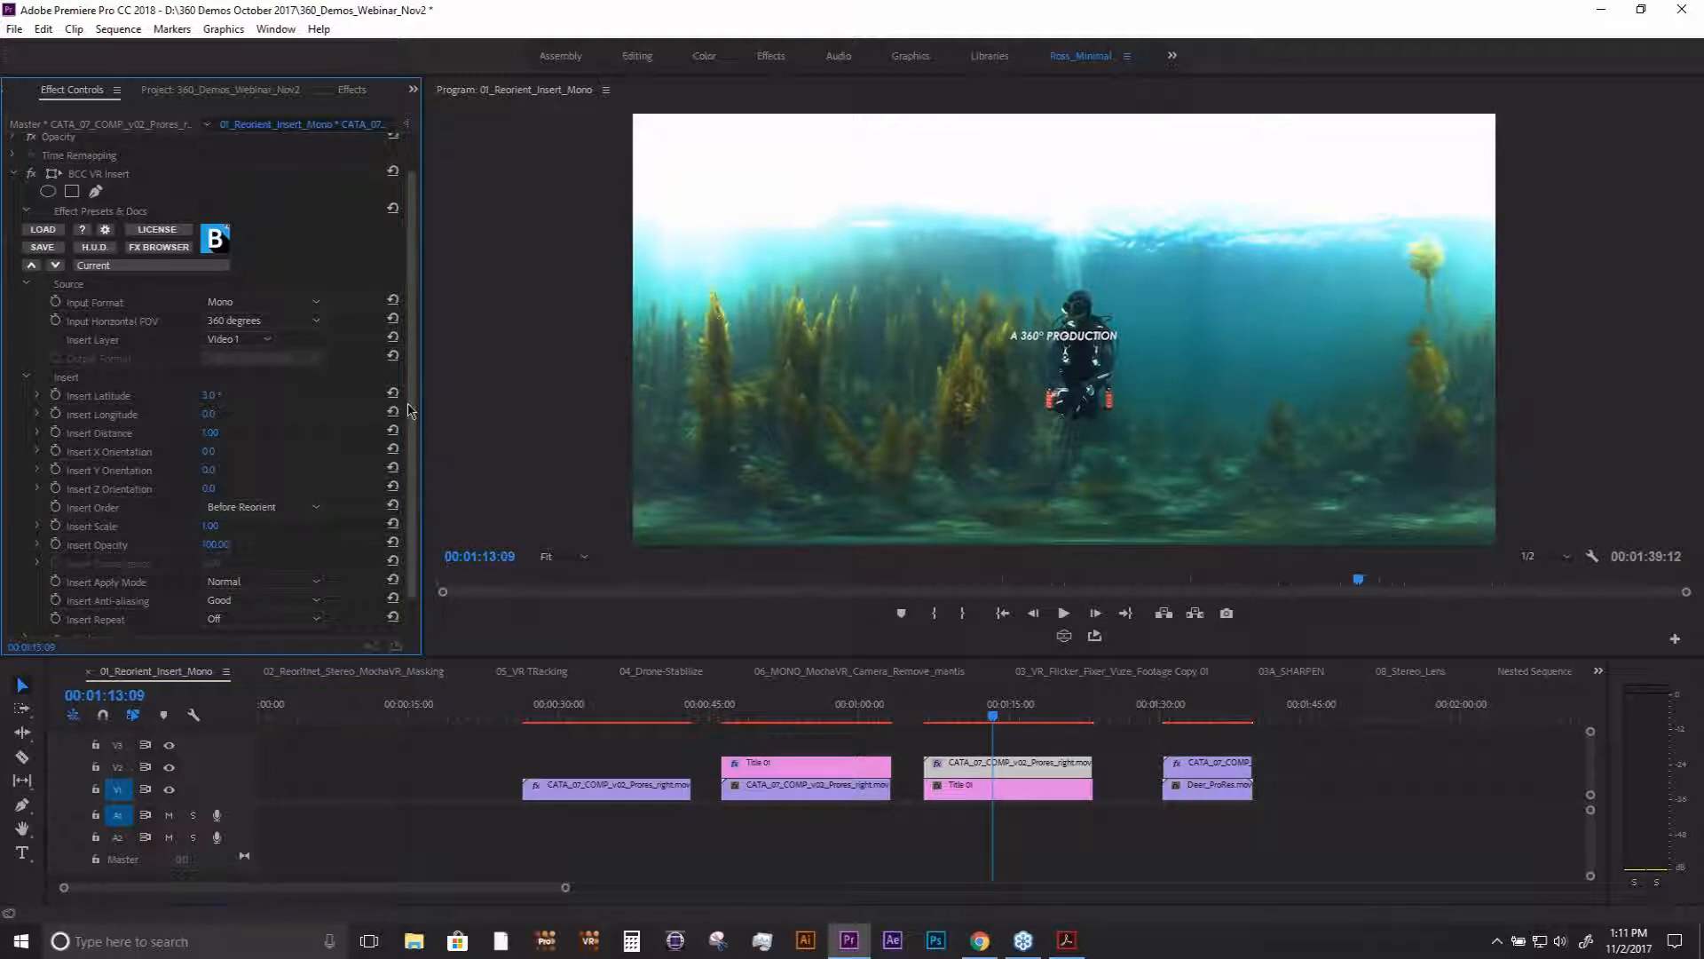
drag(413, 410, 417, 457)
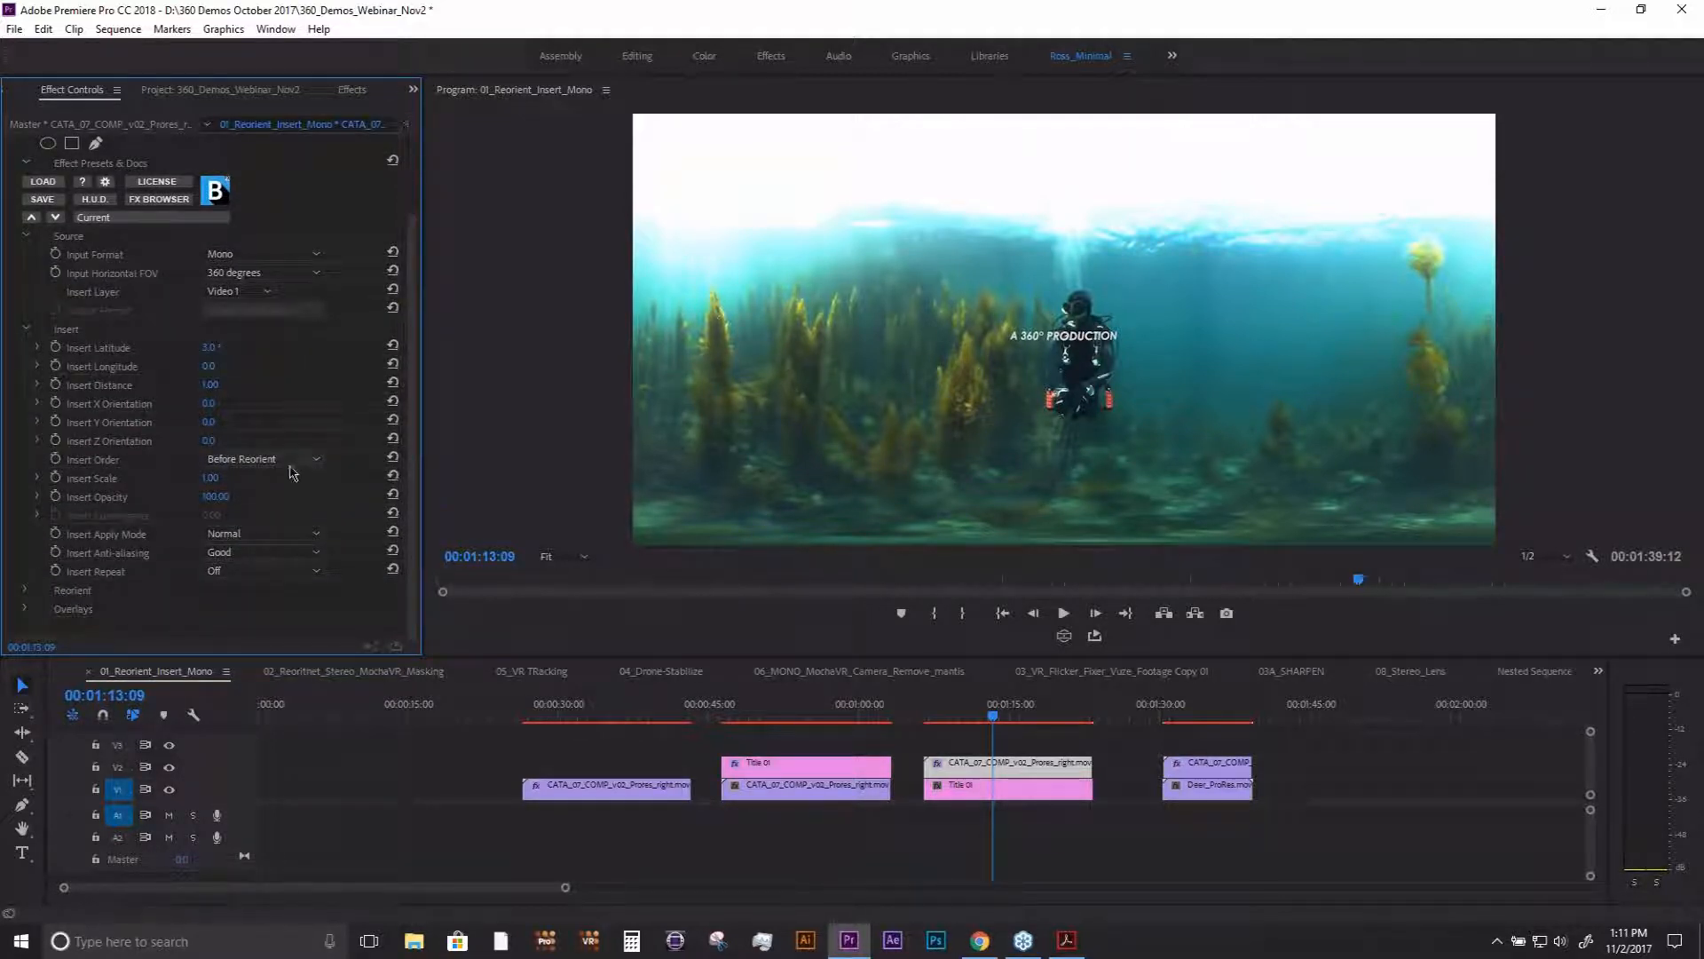
click(240, 459)
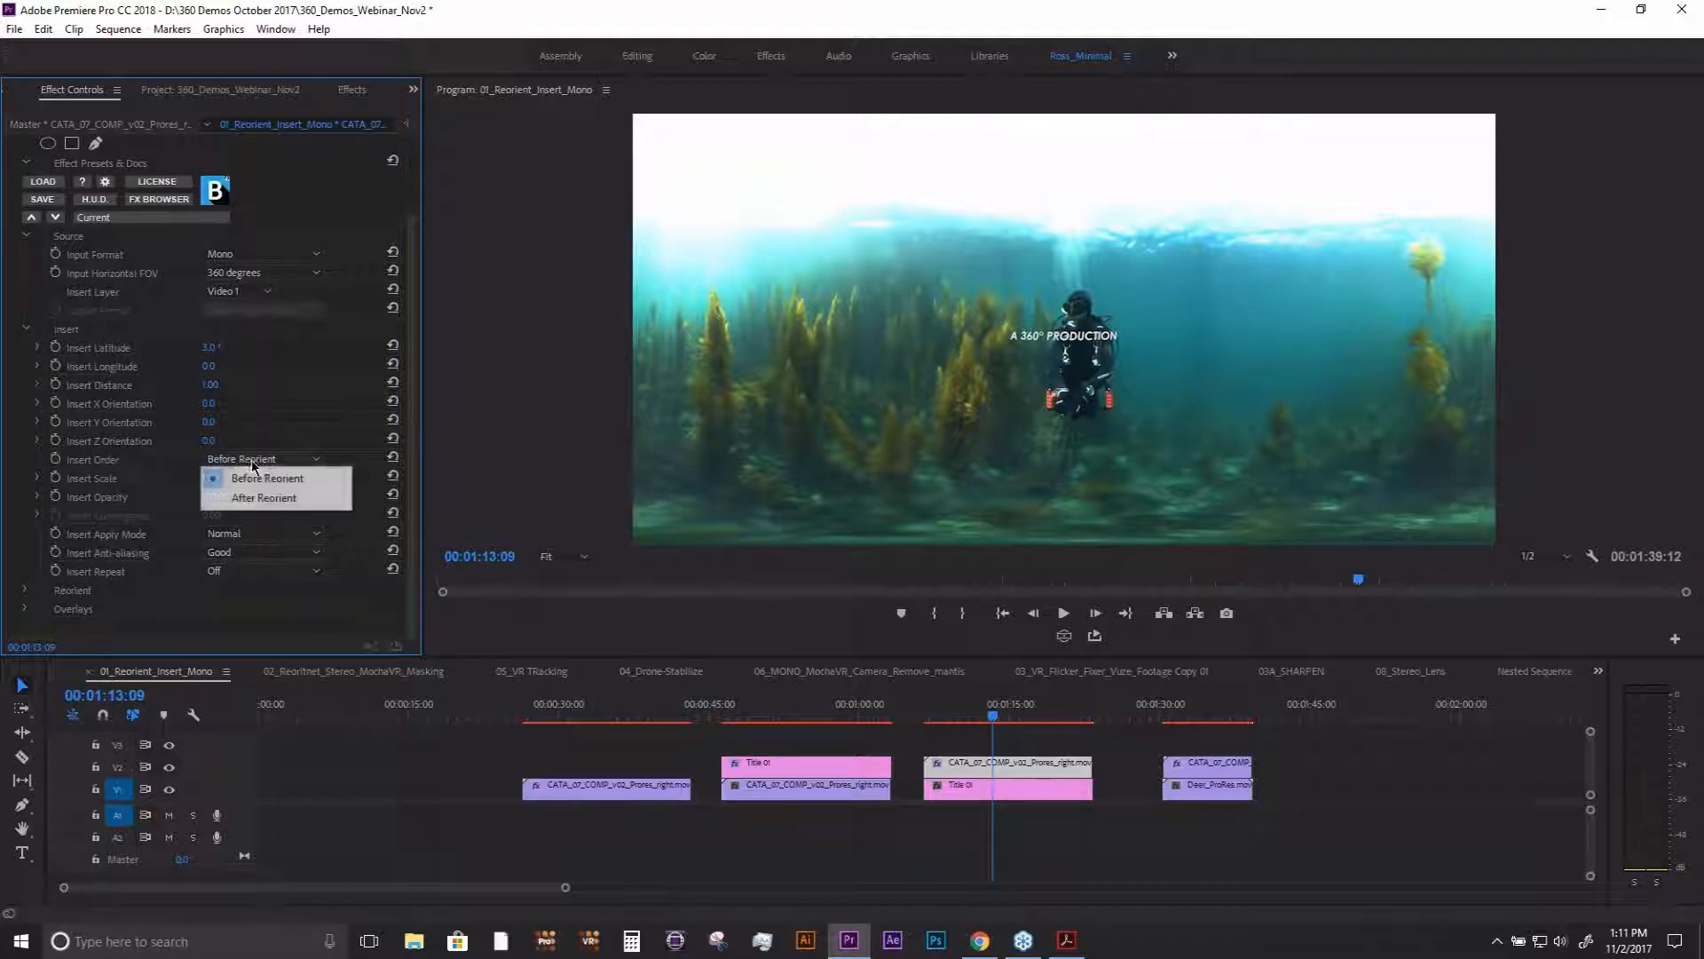
click(271, 499)
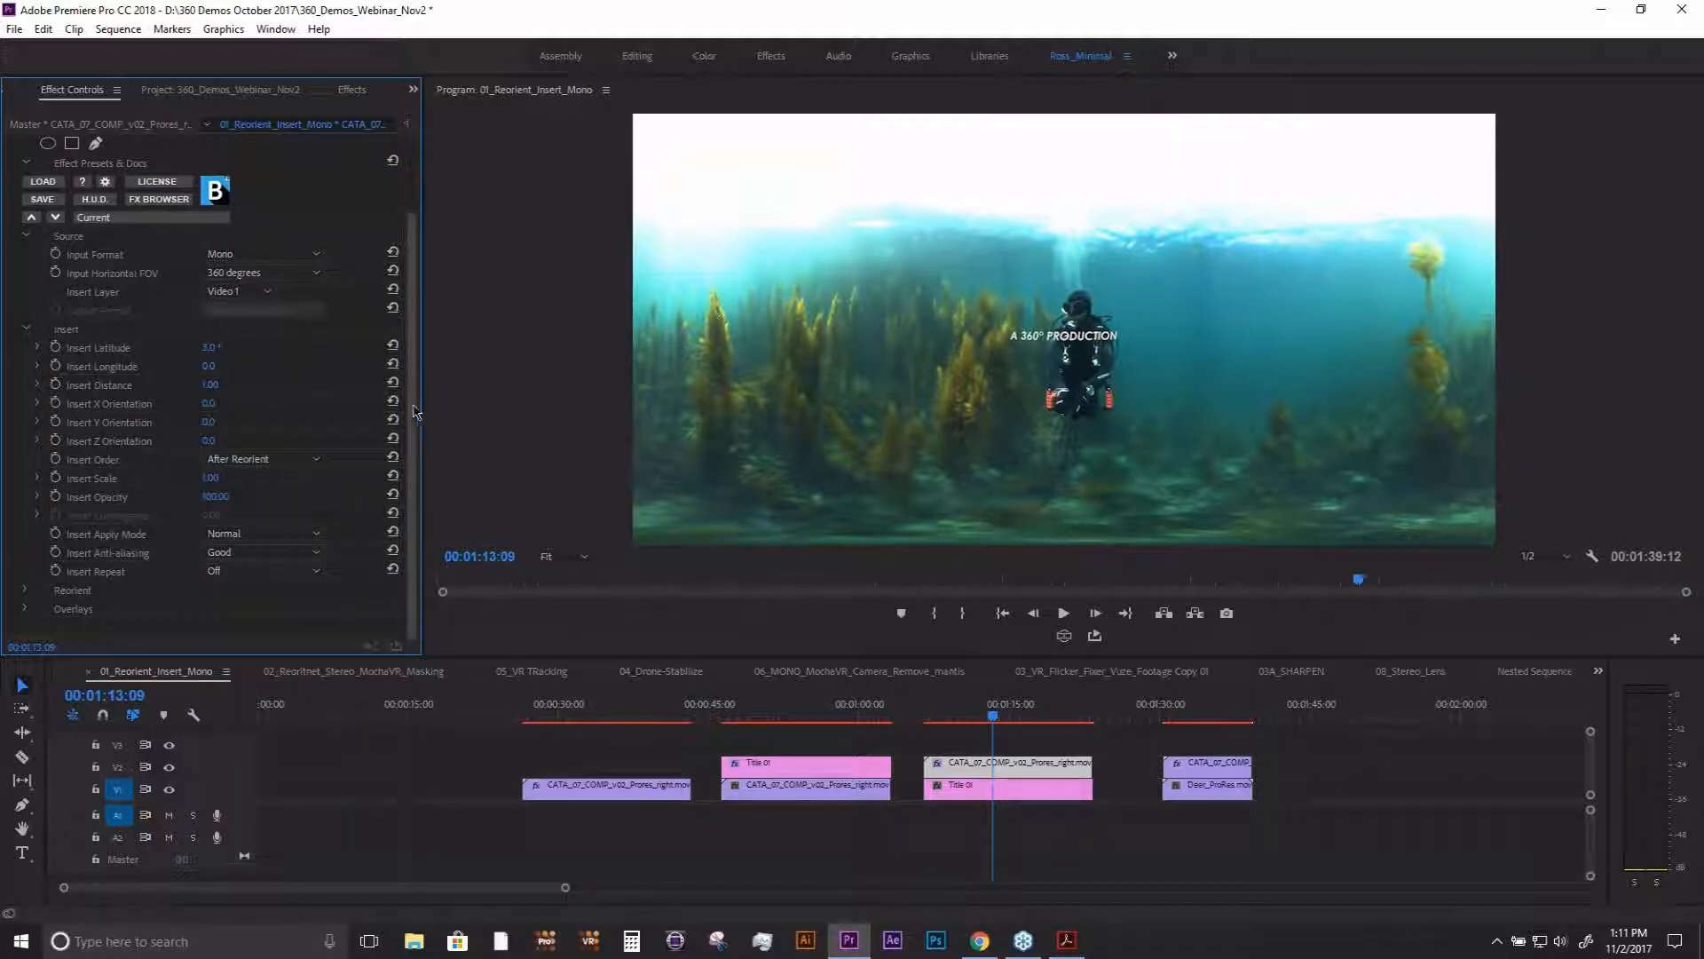
- Pan the underwater background to 72° on the Y axis with BCC VR Insert's Reorient settings
click(25, 589)
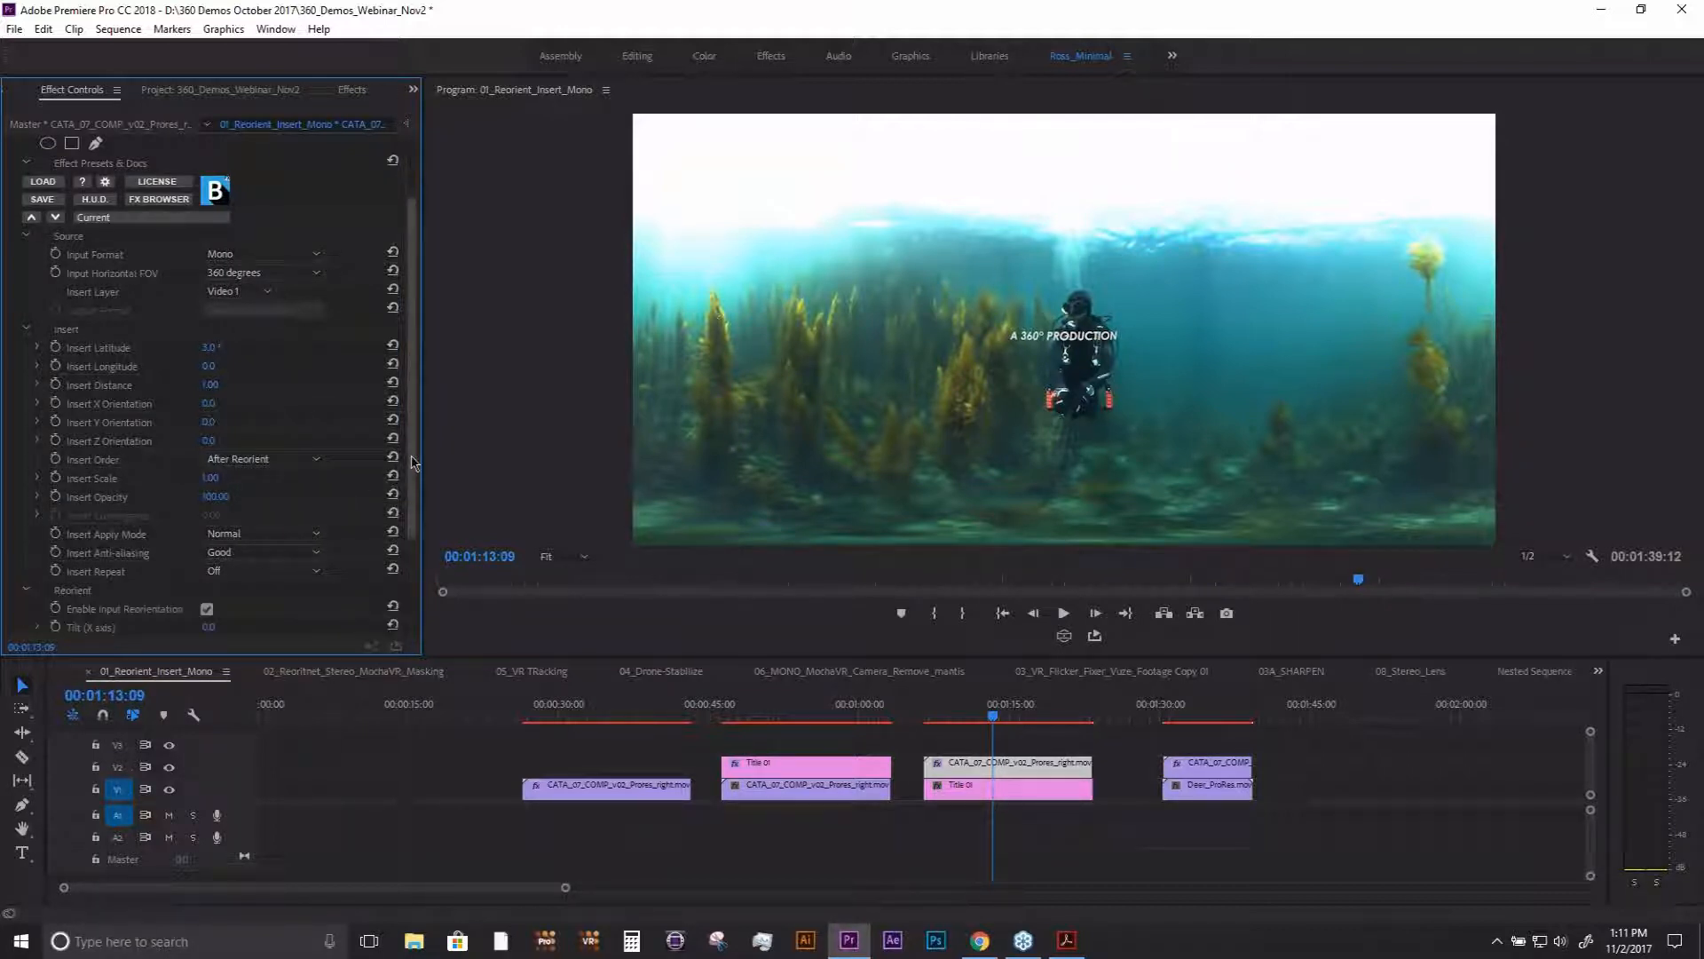
scroll(208, 529, down, 3)
drag(212, 524, 275, 524)
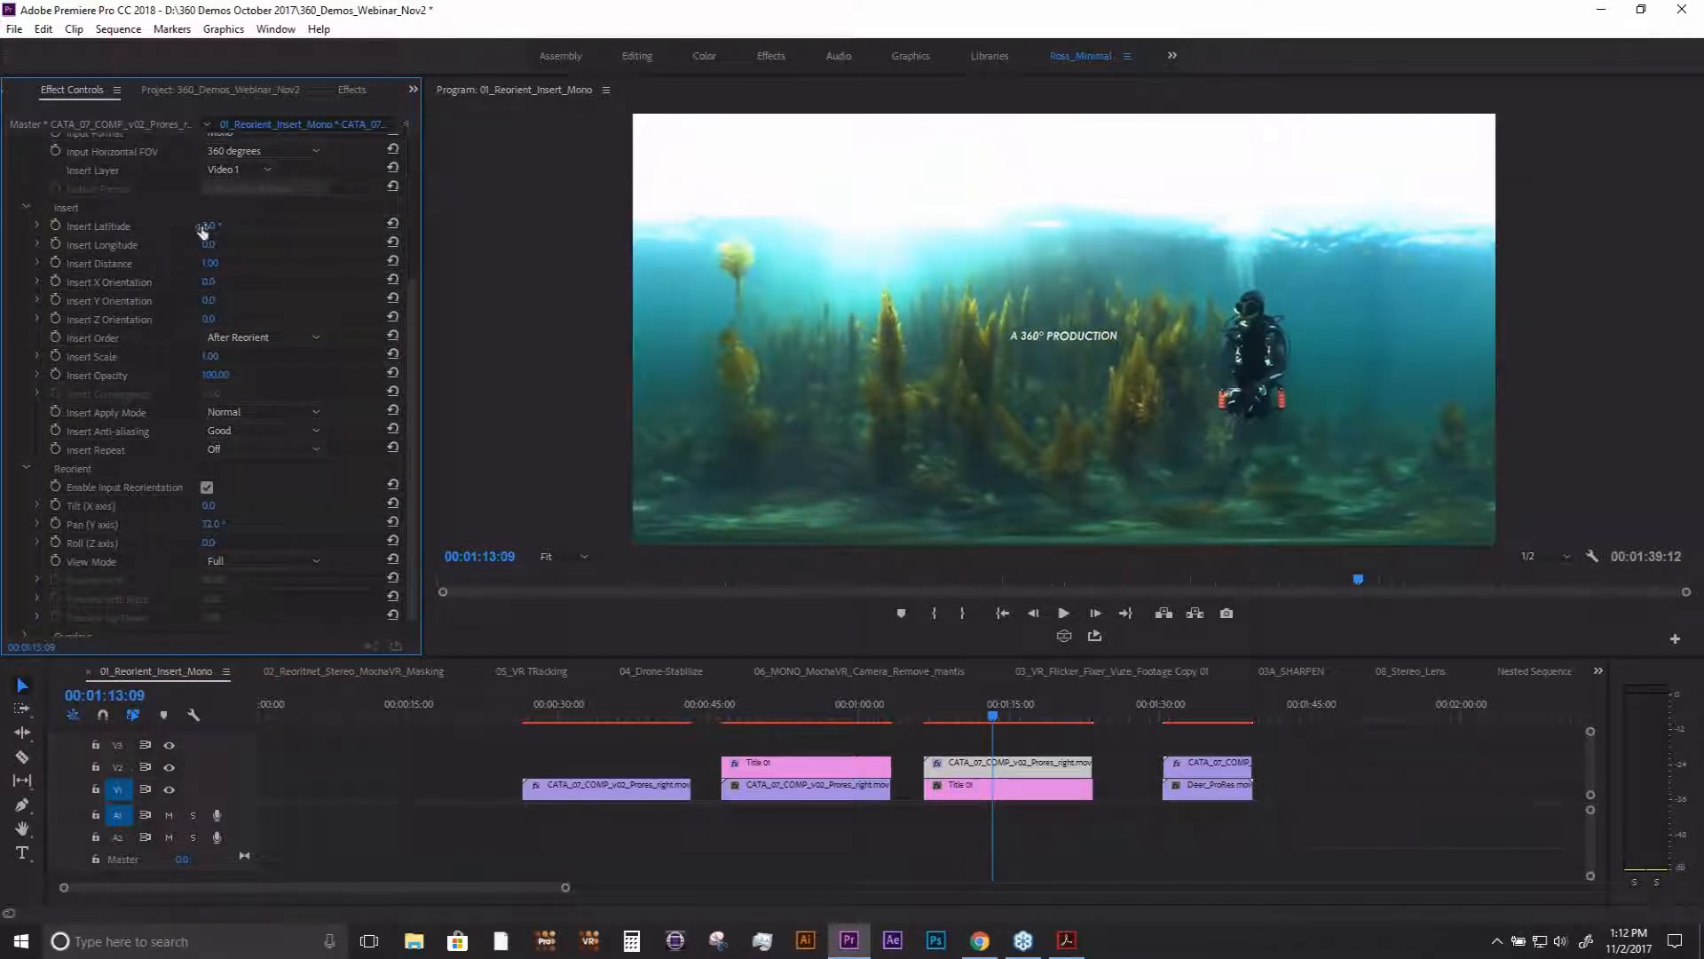
mouse_move(212, 225)
mouse_down()
mouse_move(186, 225)
mouse_move(268, 226)
mouse_move(183, 225)
mouse_move(200, 225)
mouse_up()
scroll(422, 441, down, 1)
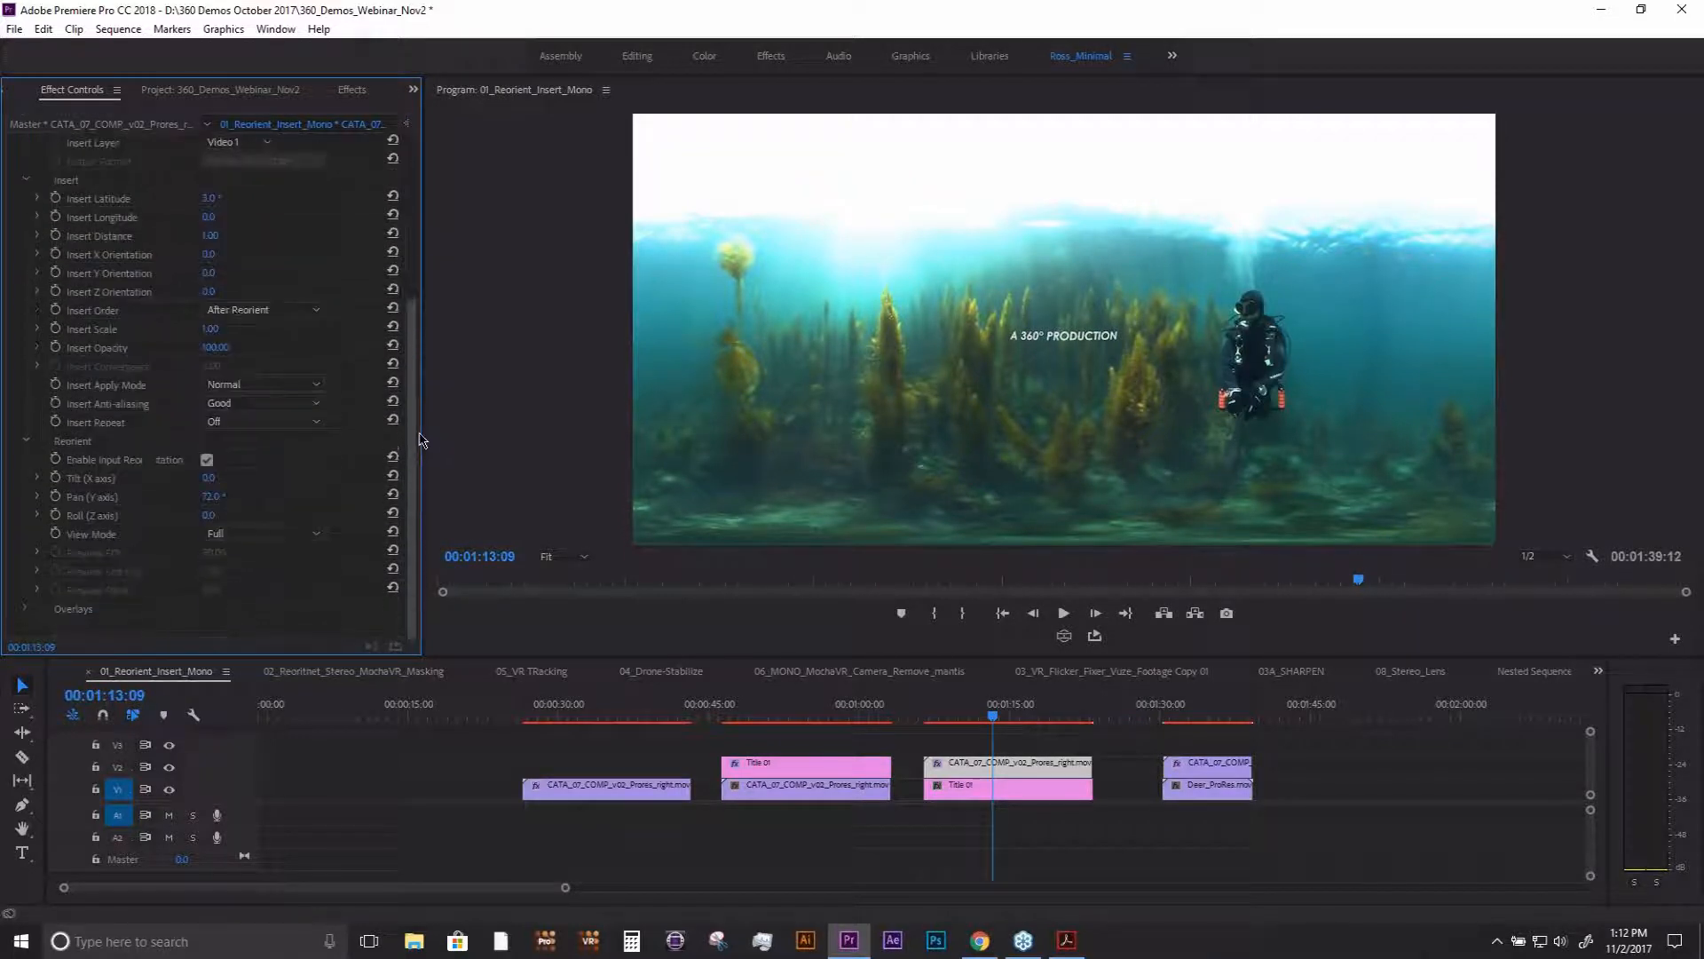
- Set Insert Repeat to All Sides for the inserted title and enlarge its Insert Scale to 3.10
click(239, 422)
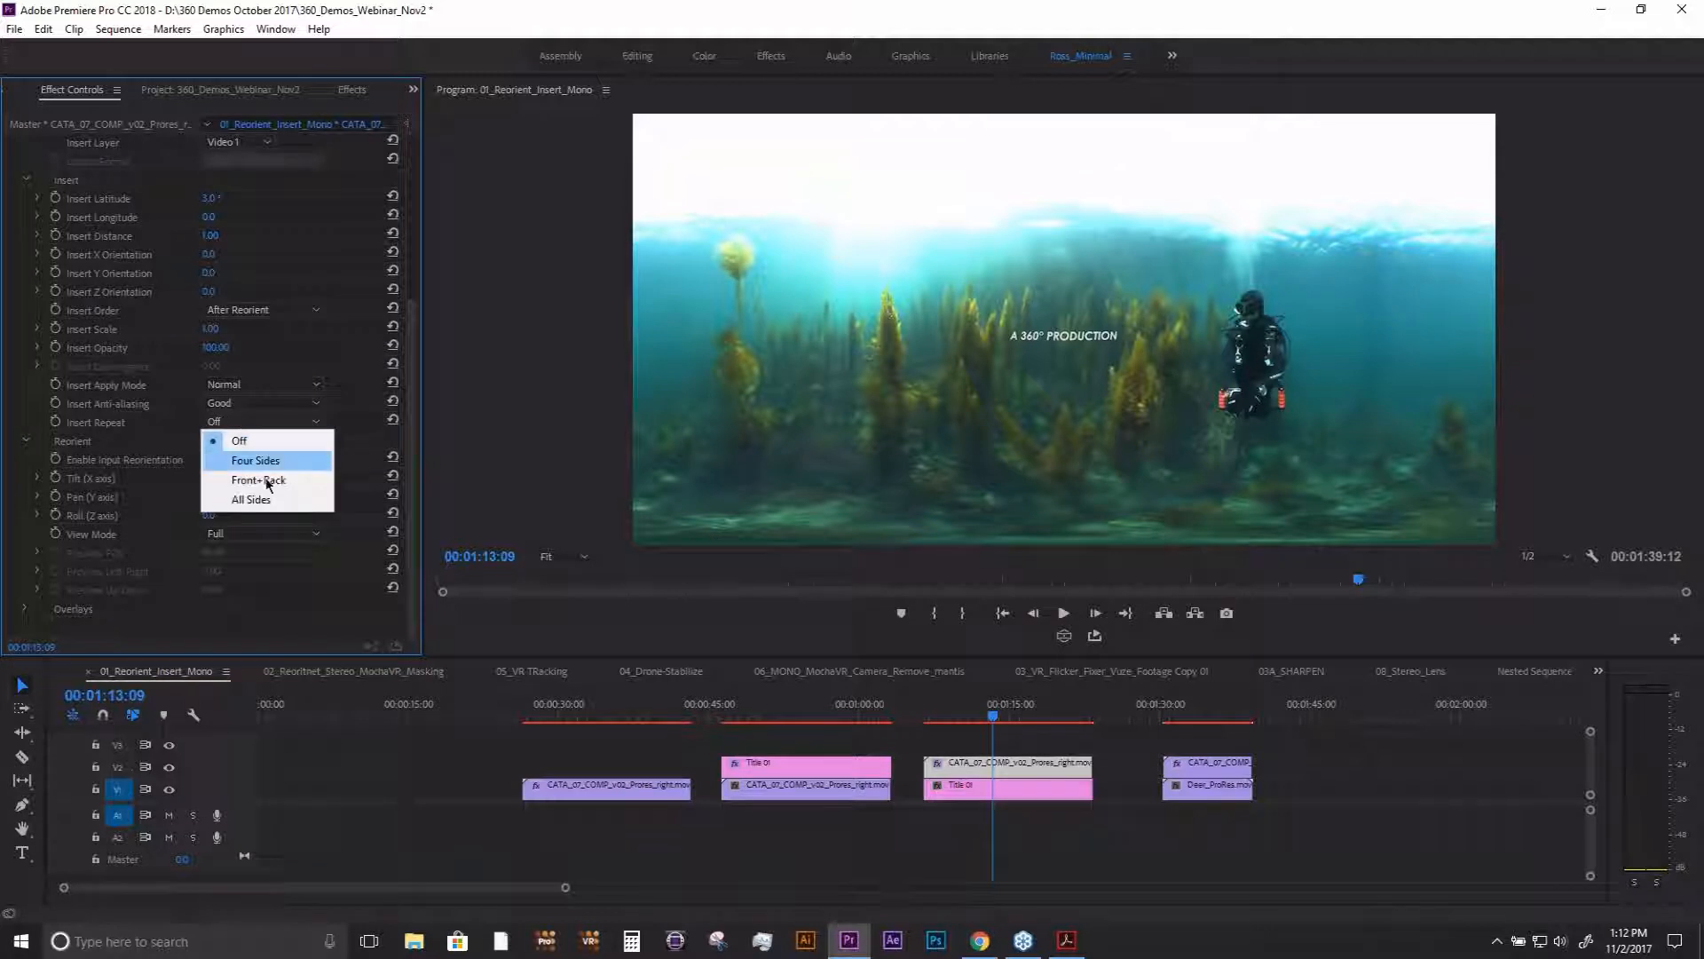
click(251, 500)
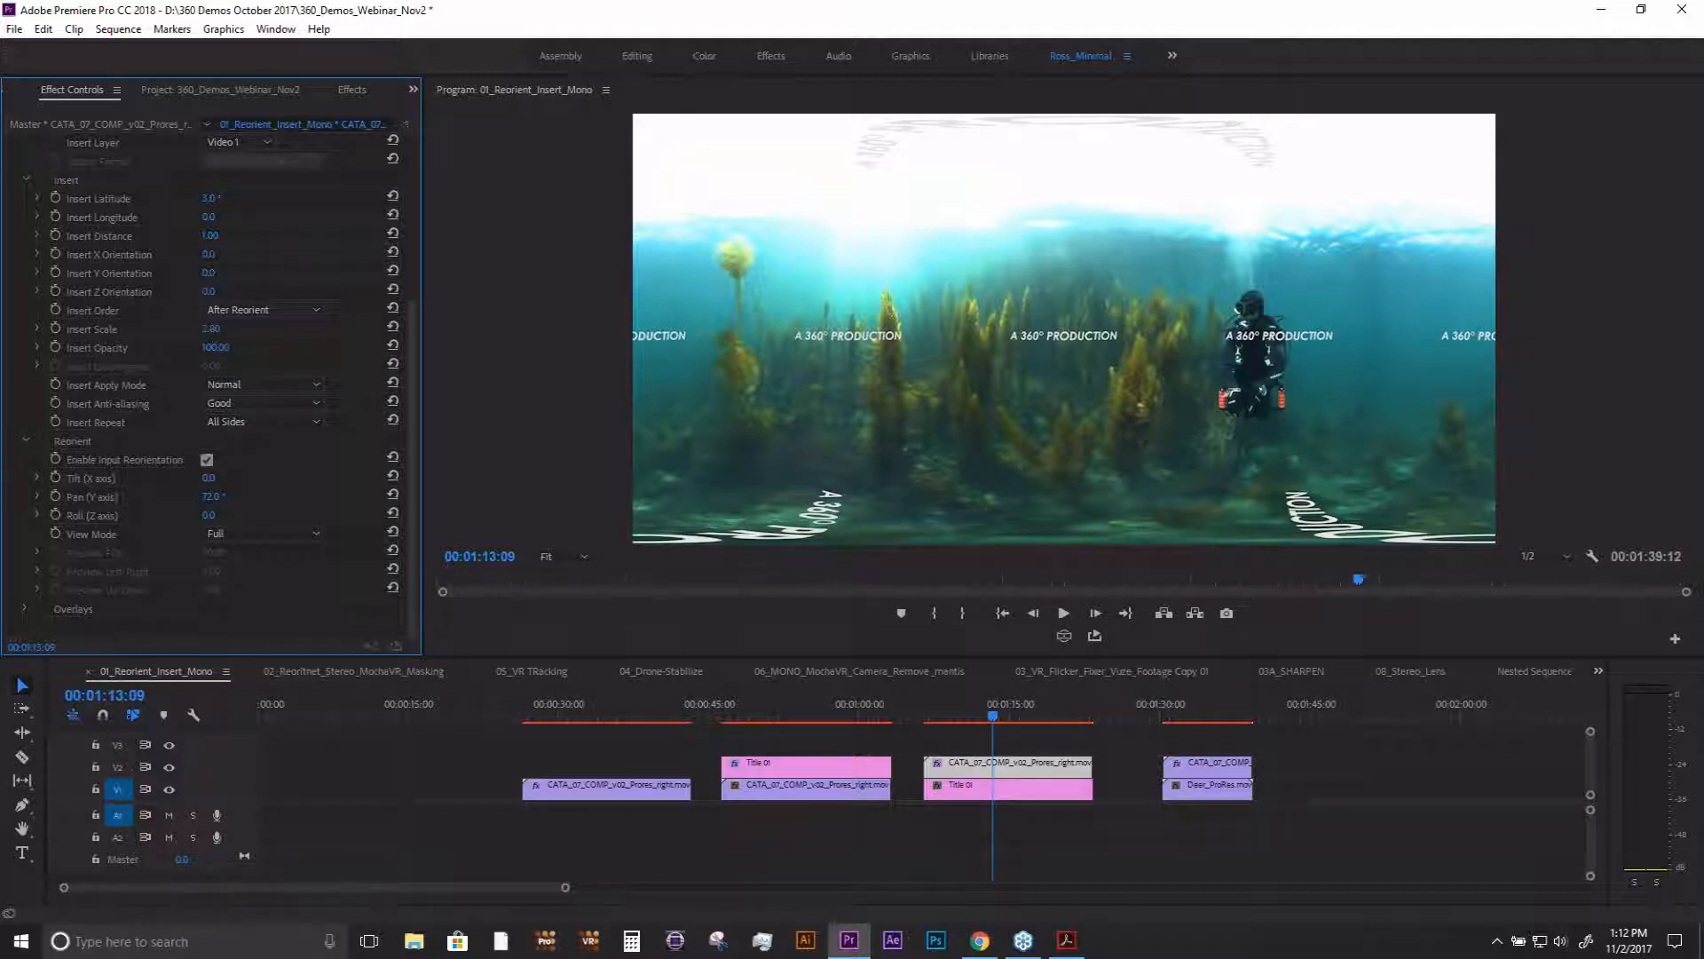
mouse_move(211, 329)
mouse_down()
mouse_move(266, 329)
mouse_move(221, 328)
mouse_up()
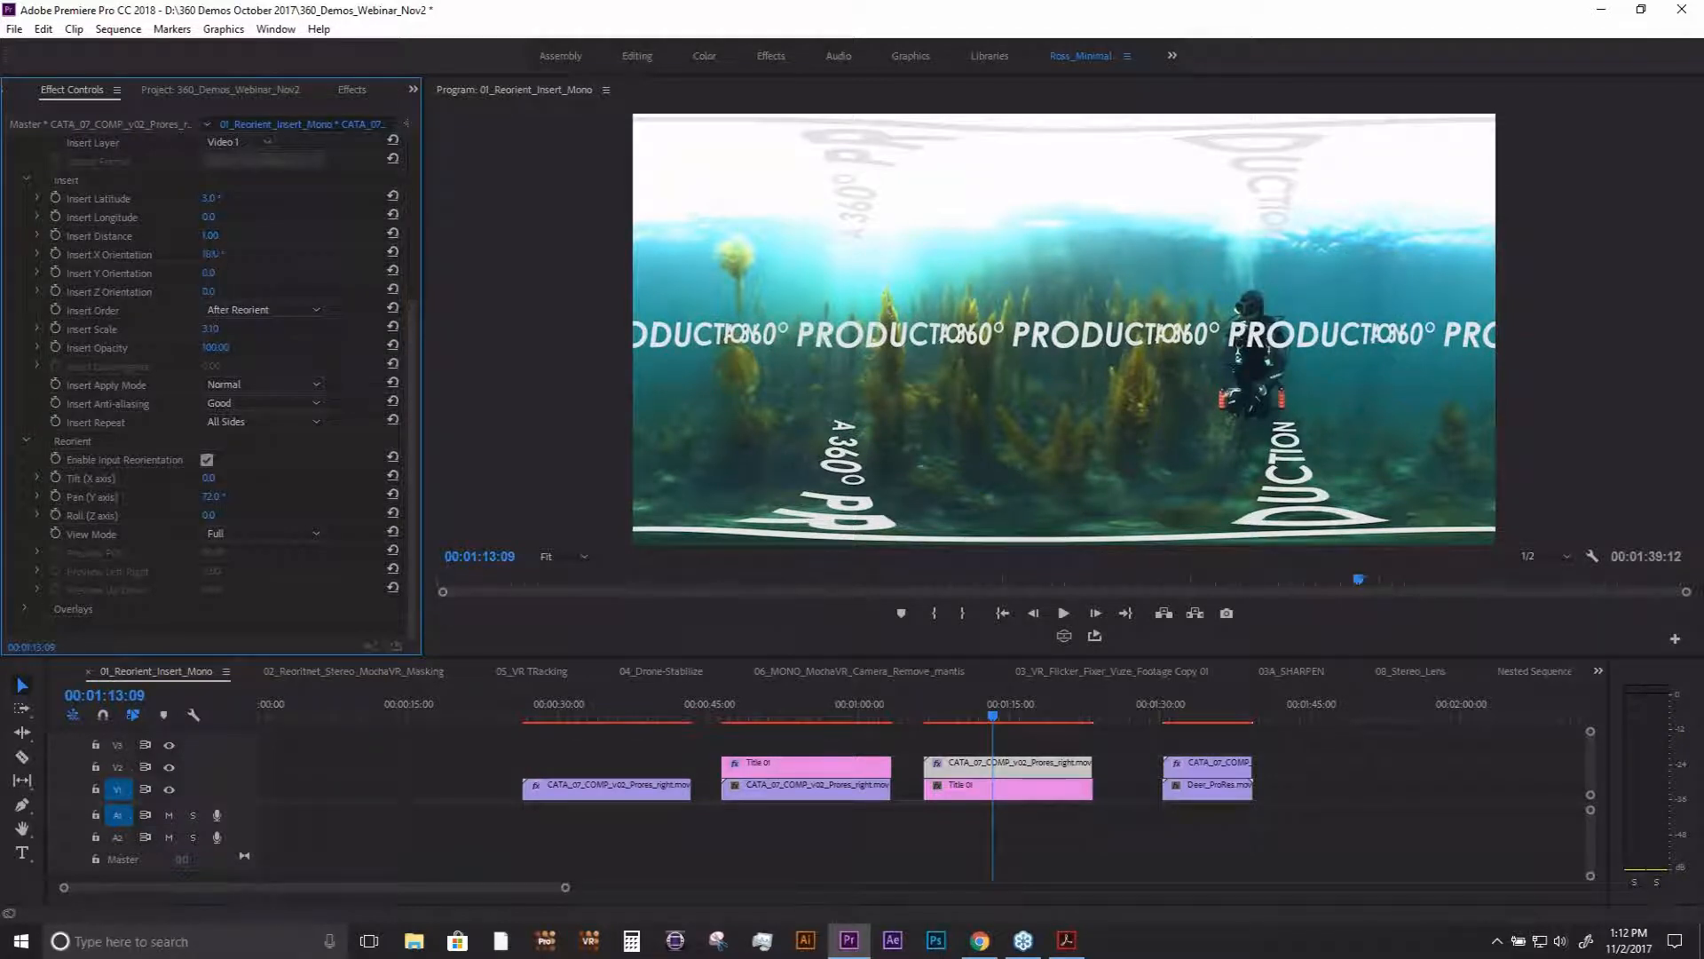
- Rotate the repeated title by setting Insert X Orientation to 25° and Insert Y Orientation to 14°
mouse_move(210, 254)
mouse_down()
mouse_move(230, 253)
mouse_move(213, 252)
mouse_move(221, 273)
mouse_move(258, 273)
mouse_move(199, 272)
mouse_up()
drag(213, 273, 265, 274)
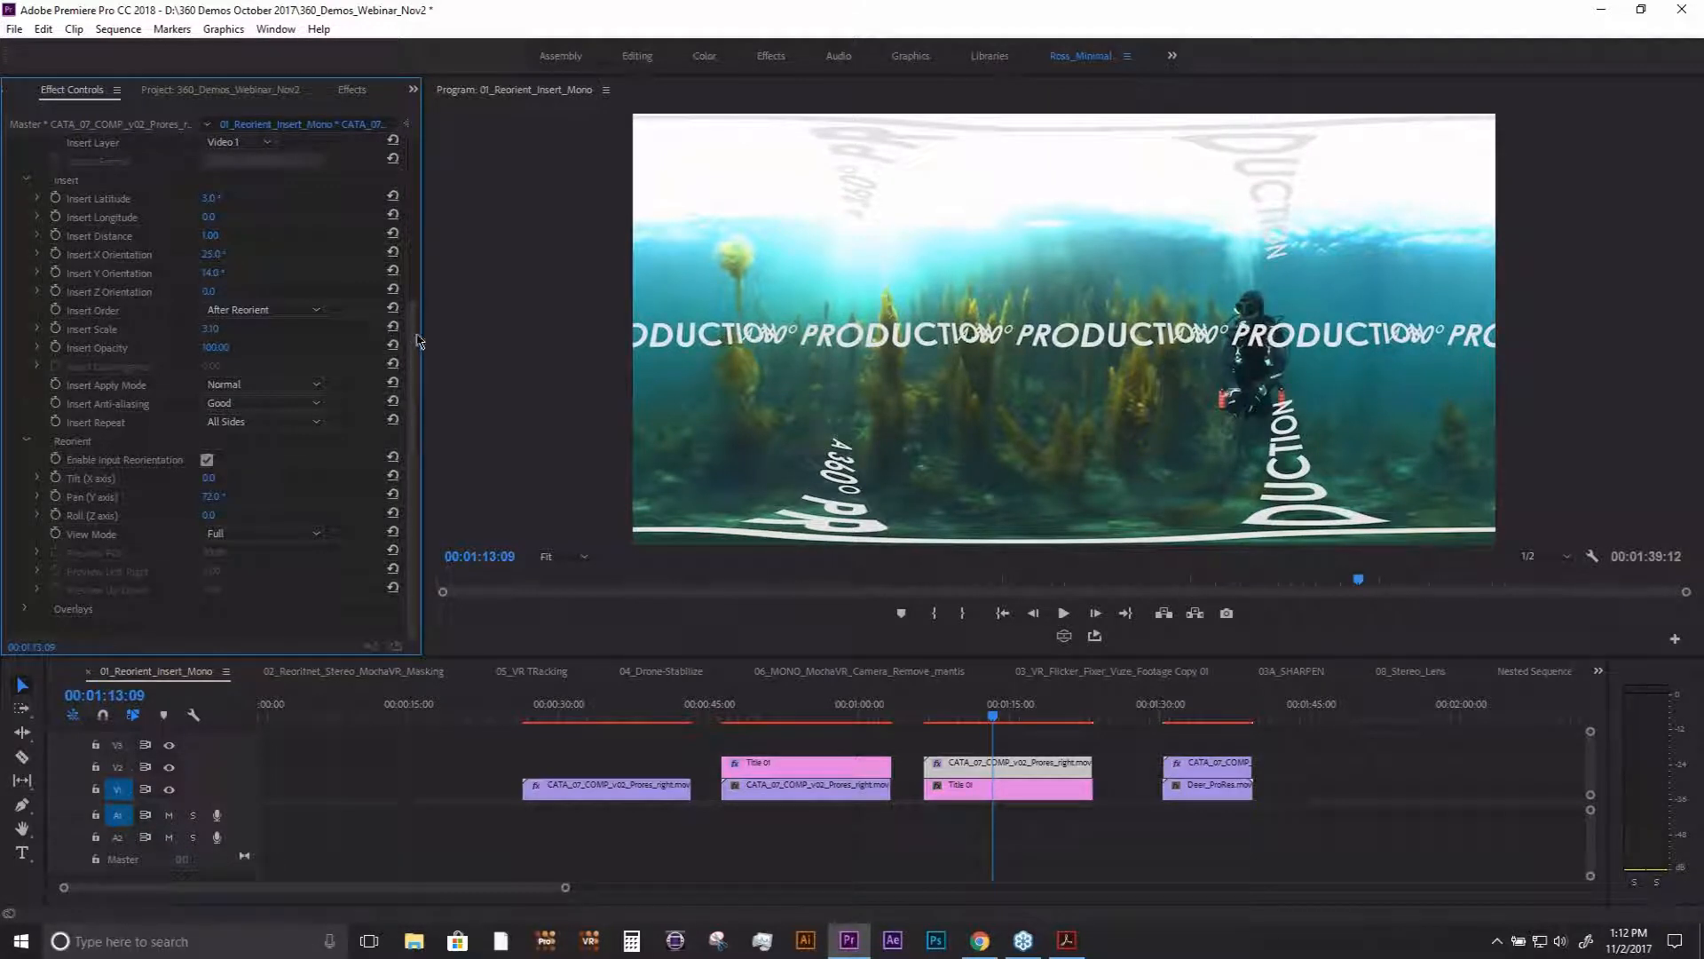
scroll(416, 321, up, 2)
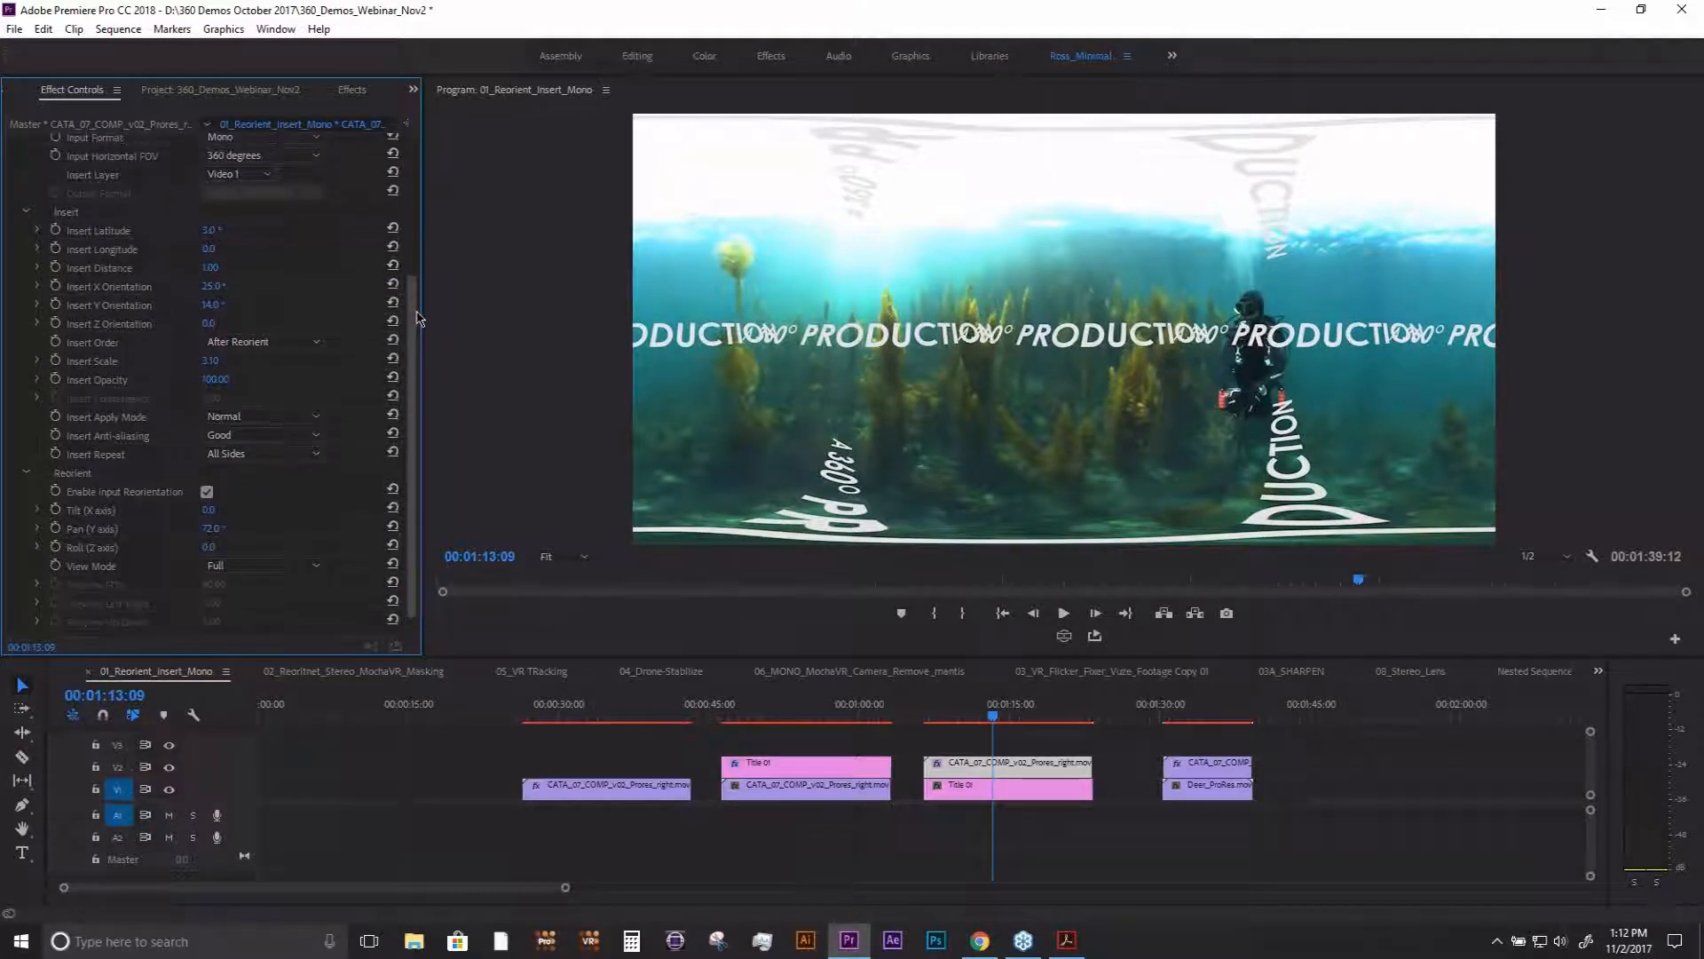
scroll(419, 293, up, 5)
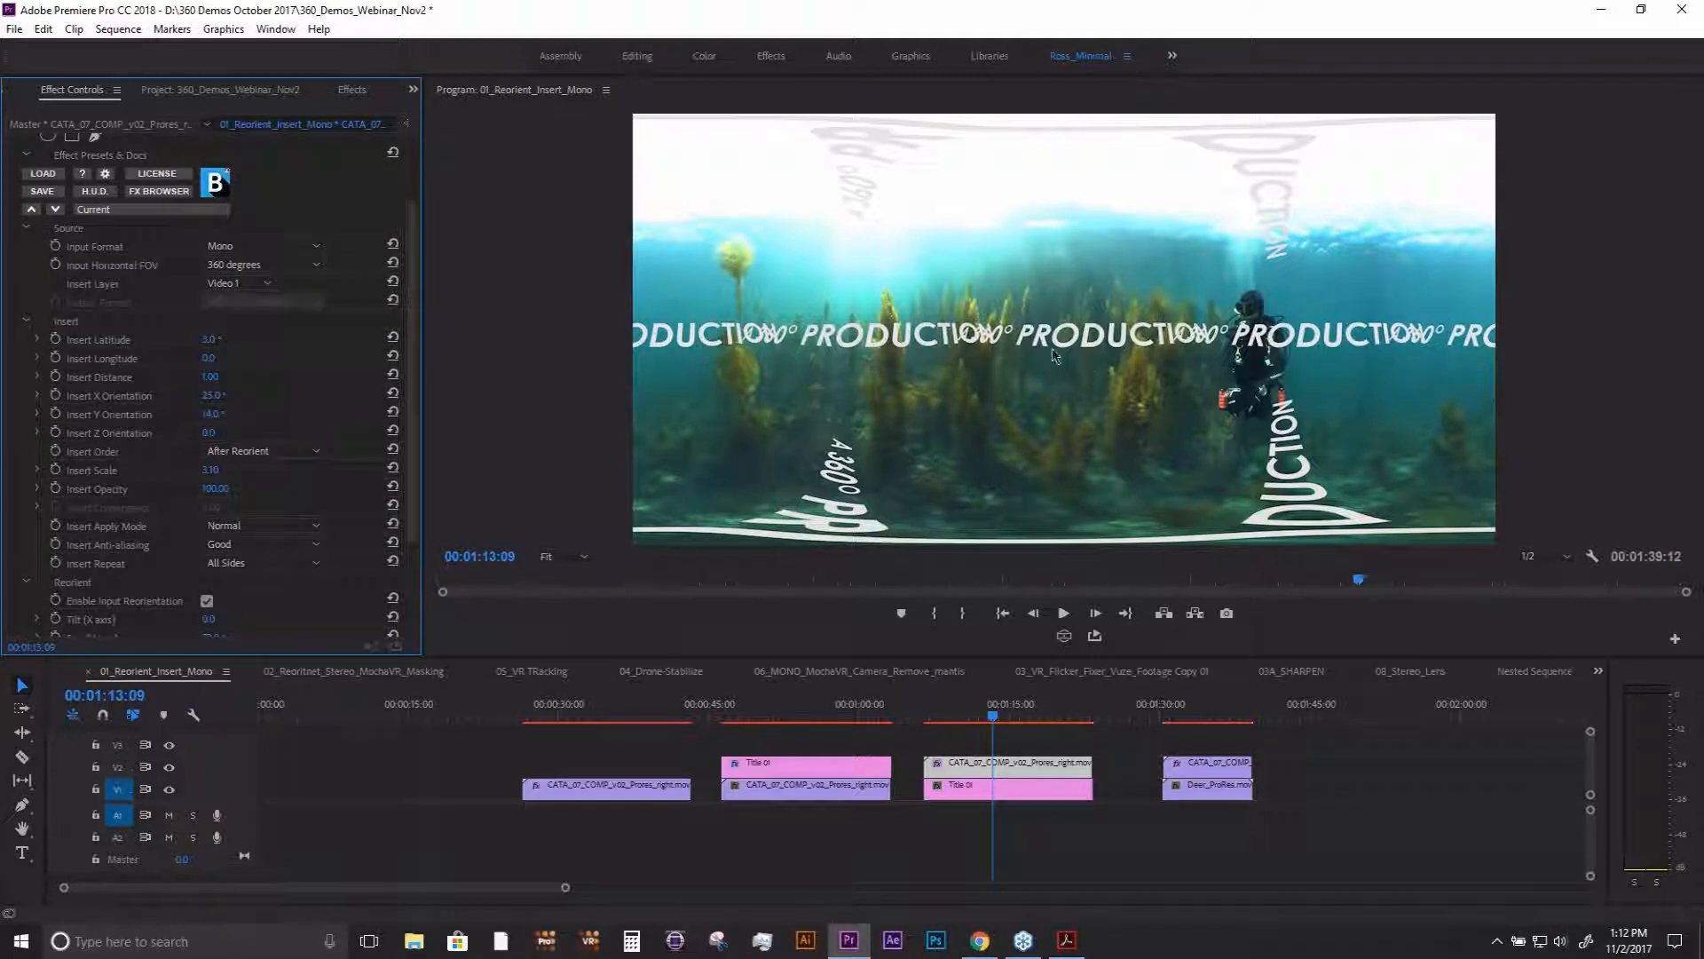
- Turn on the VR video display and look around the scene at the titles repeated on all sides
click(1065, 636)
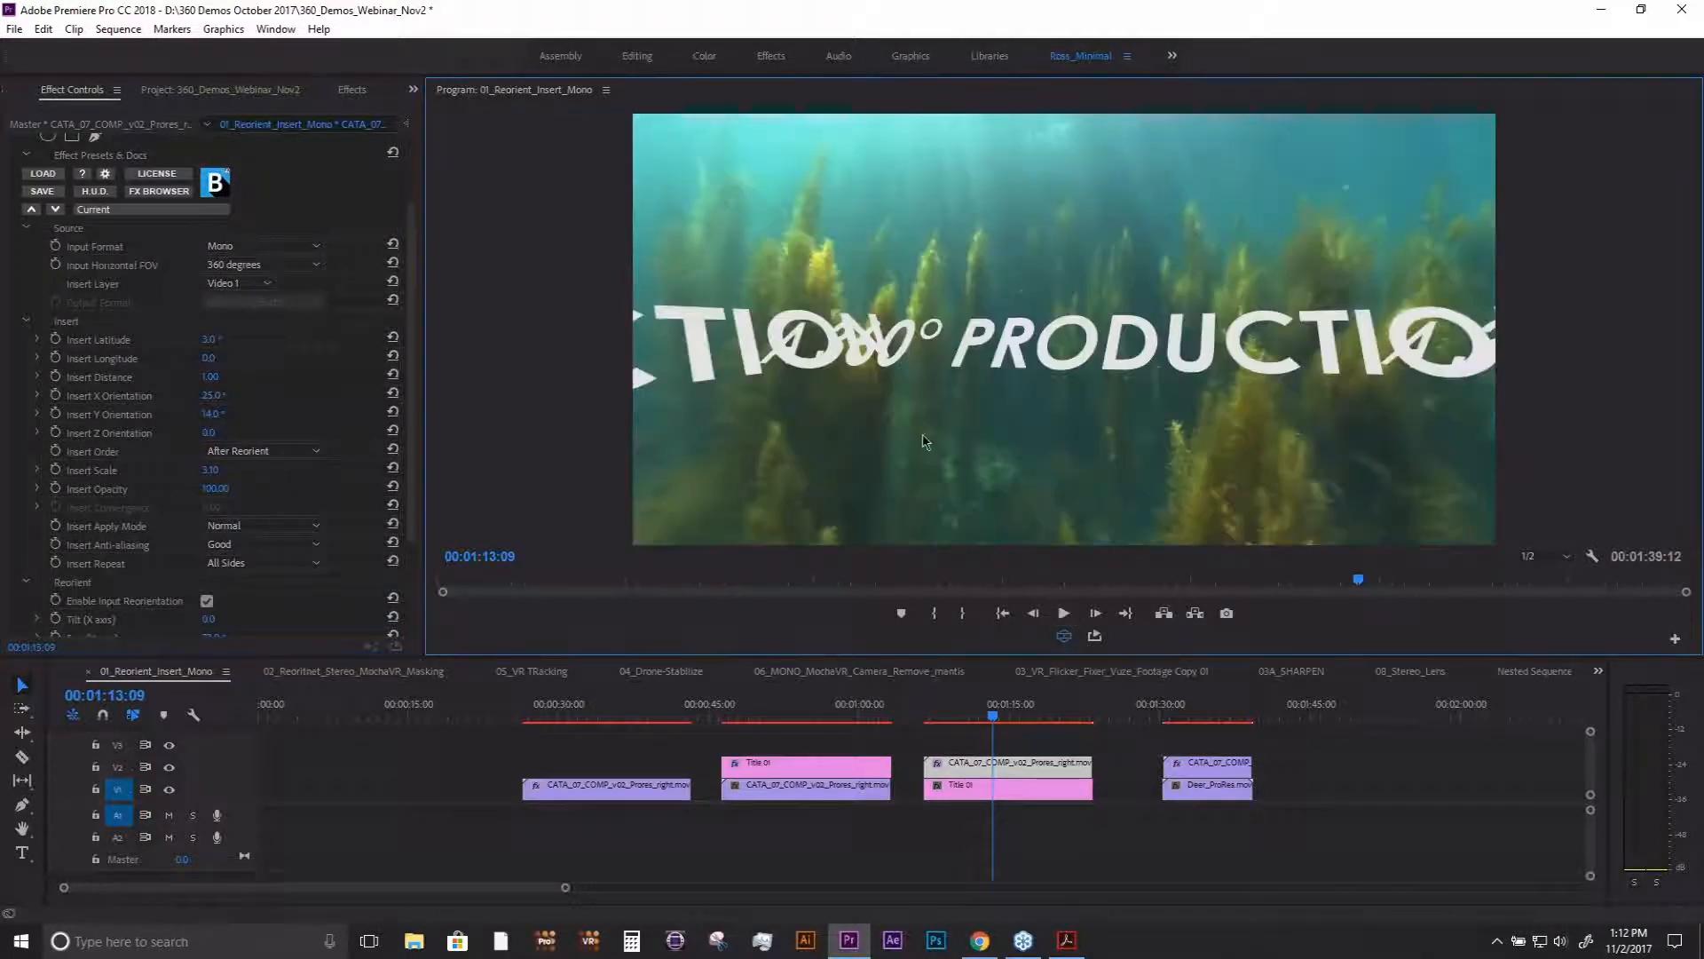
drag(955, 454, 890, 278)
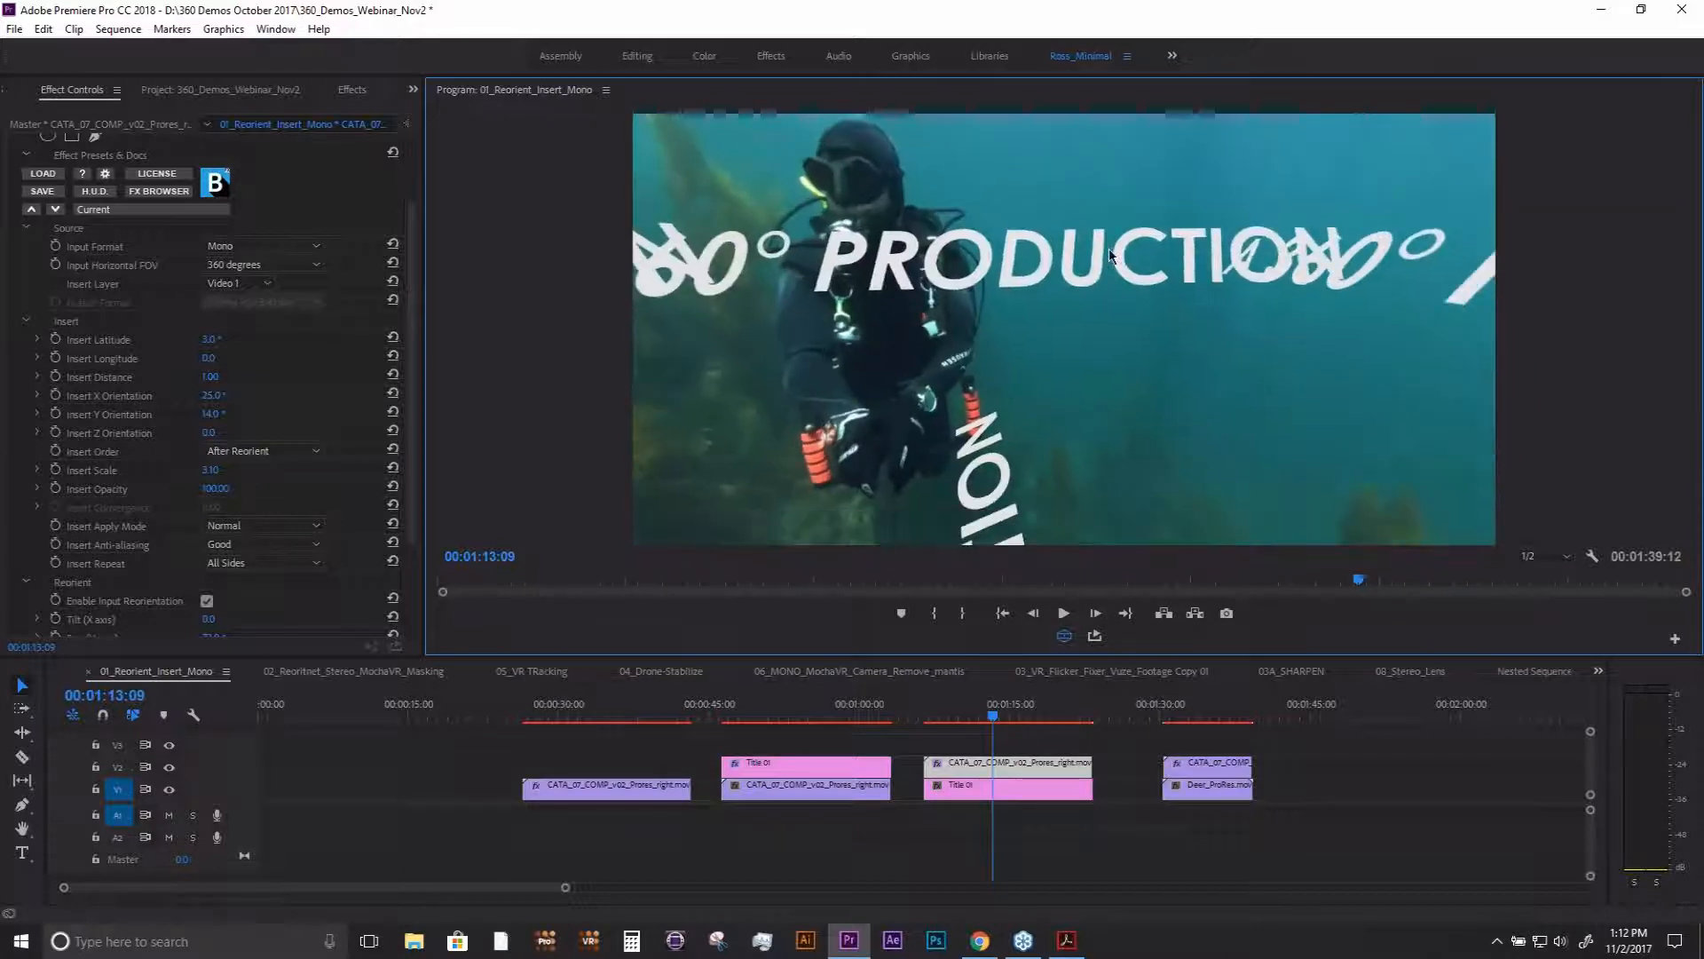
drag(934, 382, 893, 419)
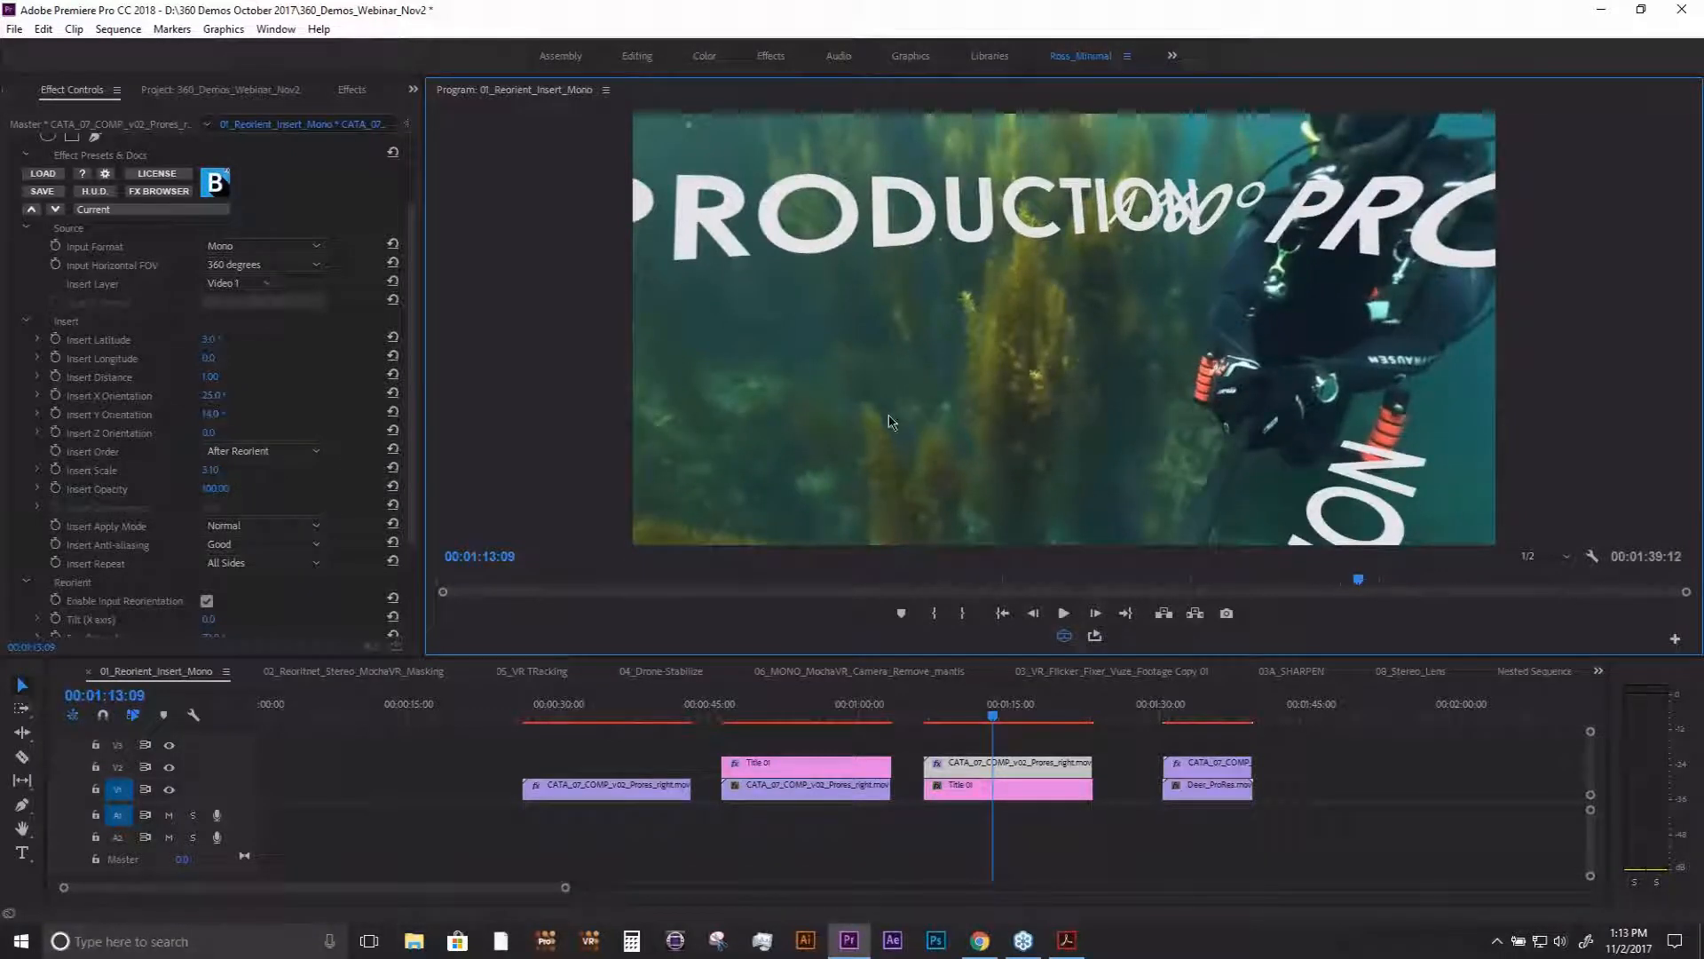
- Open the 02_Reoritnet_Stereo_MochaVR_Masking sequence from the project and move the playhead to 00:00:13:27 in its first clip group
click(415, 92)
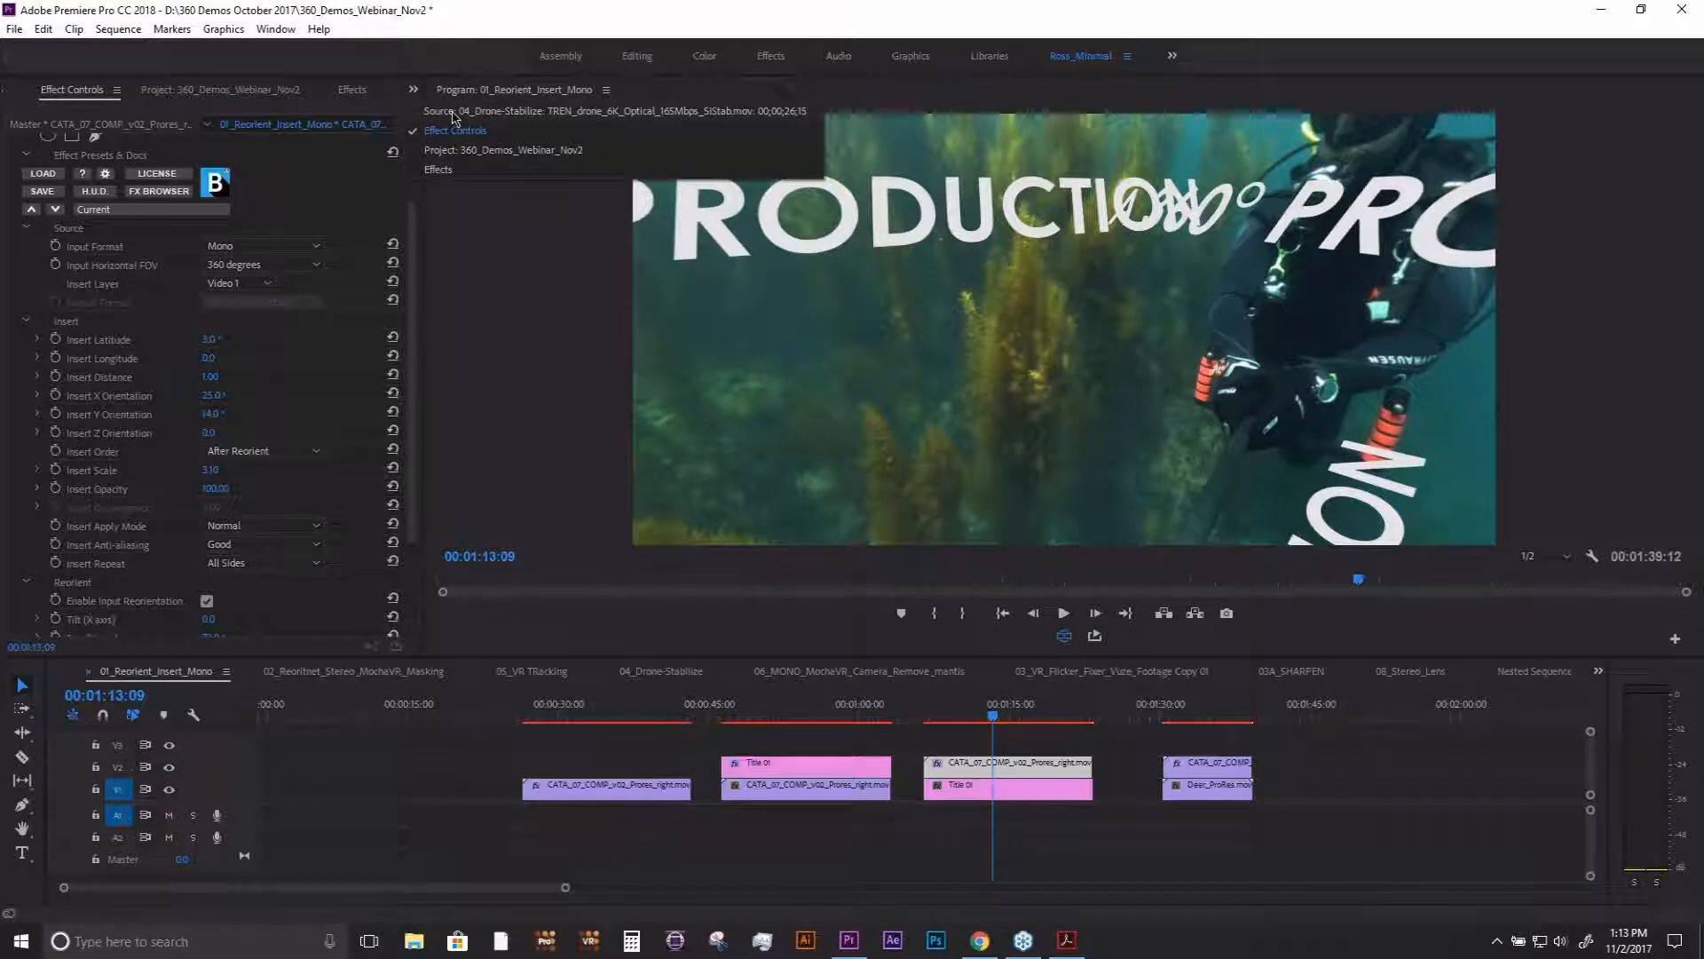
click(458, 153)
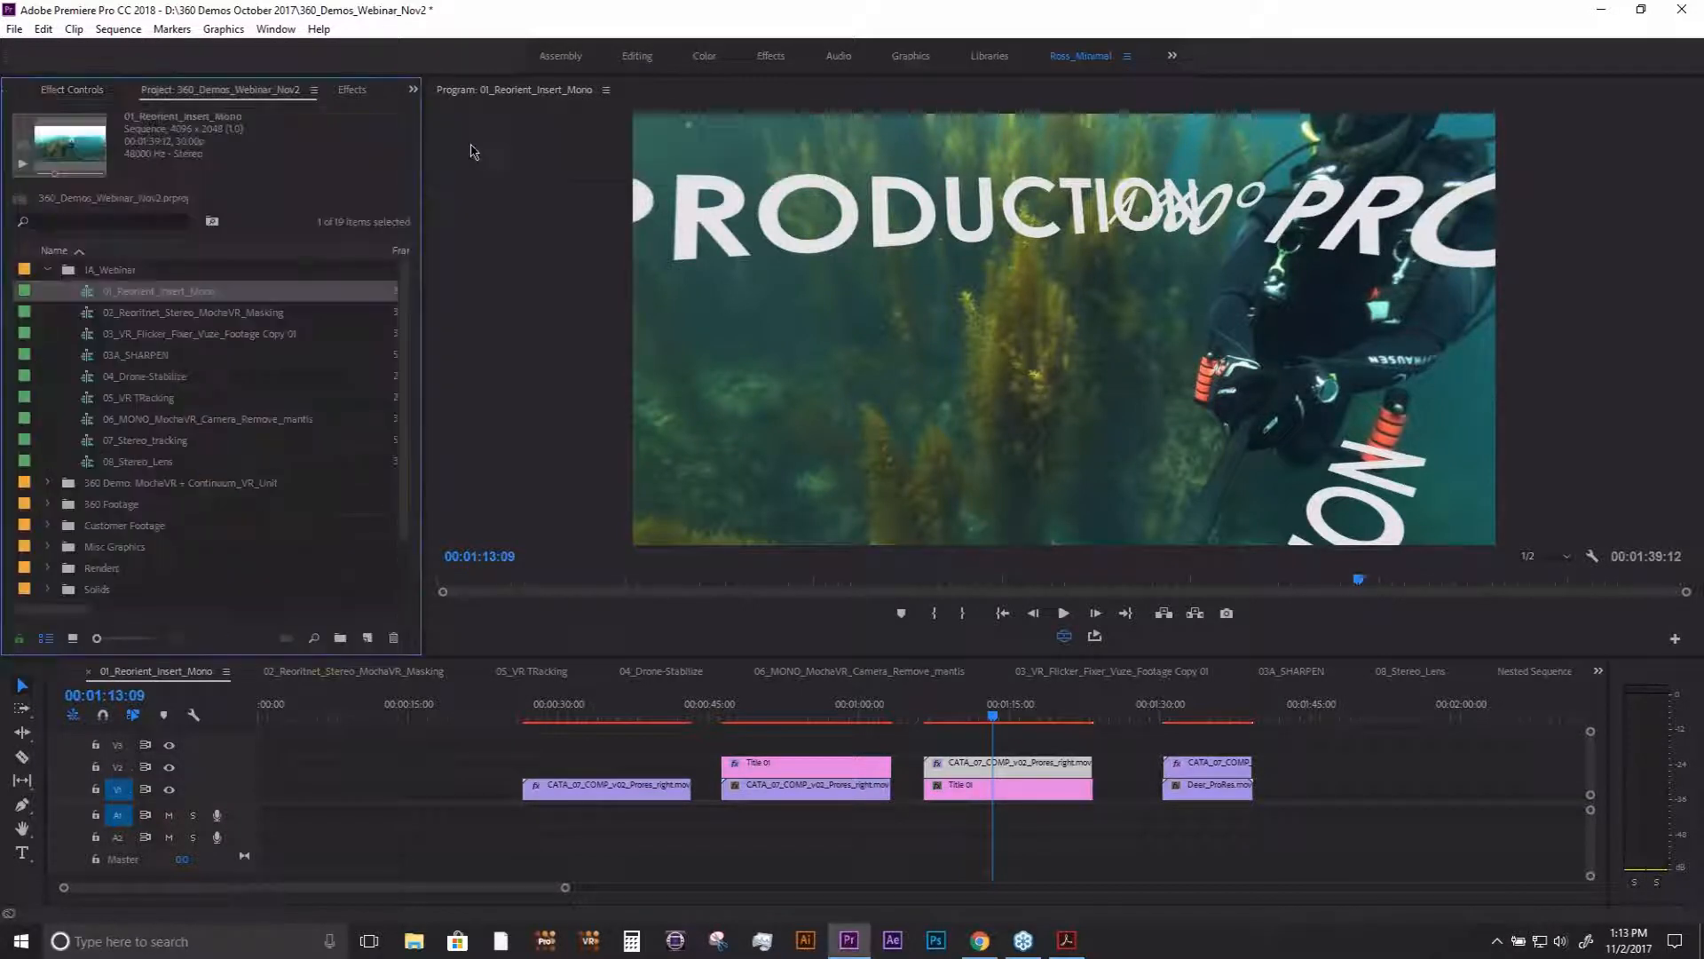
double_click(182, 314)
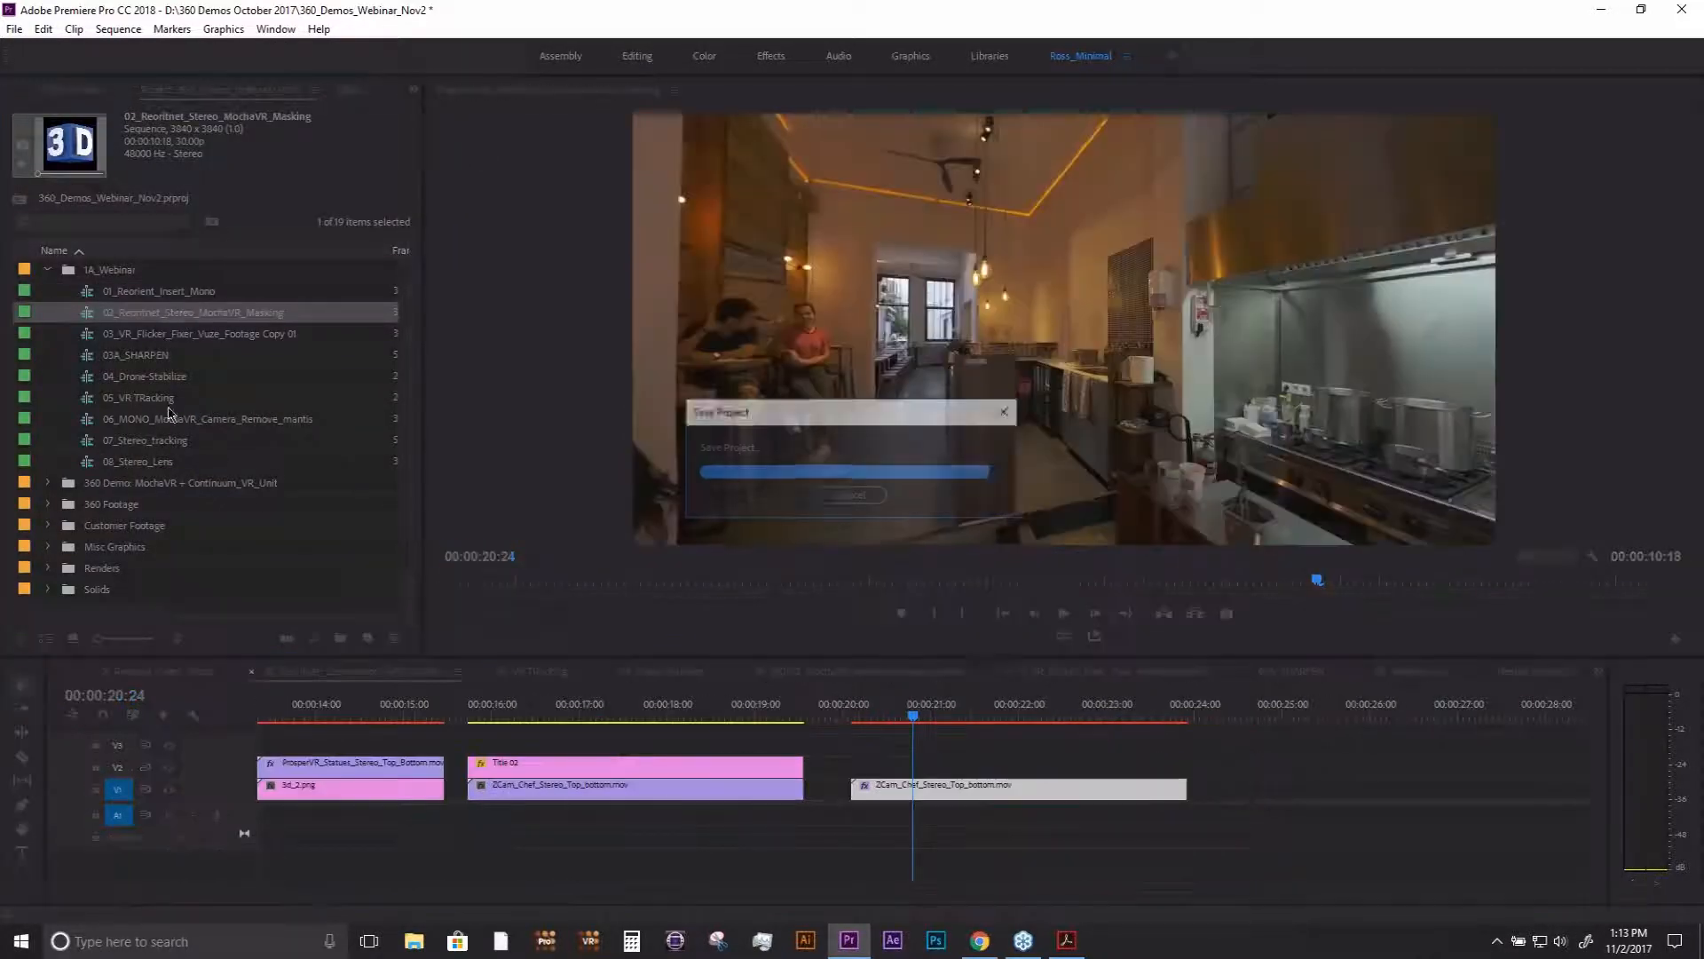
click(346, 713)
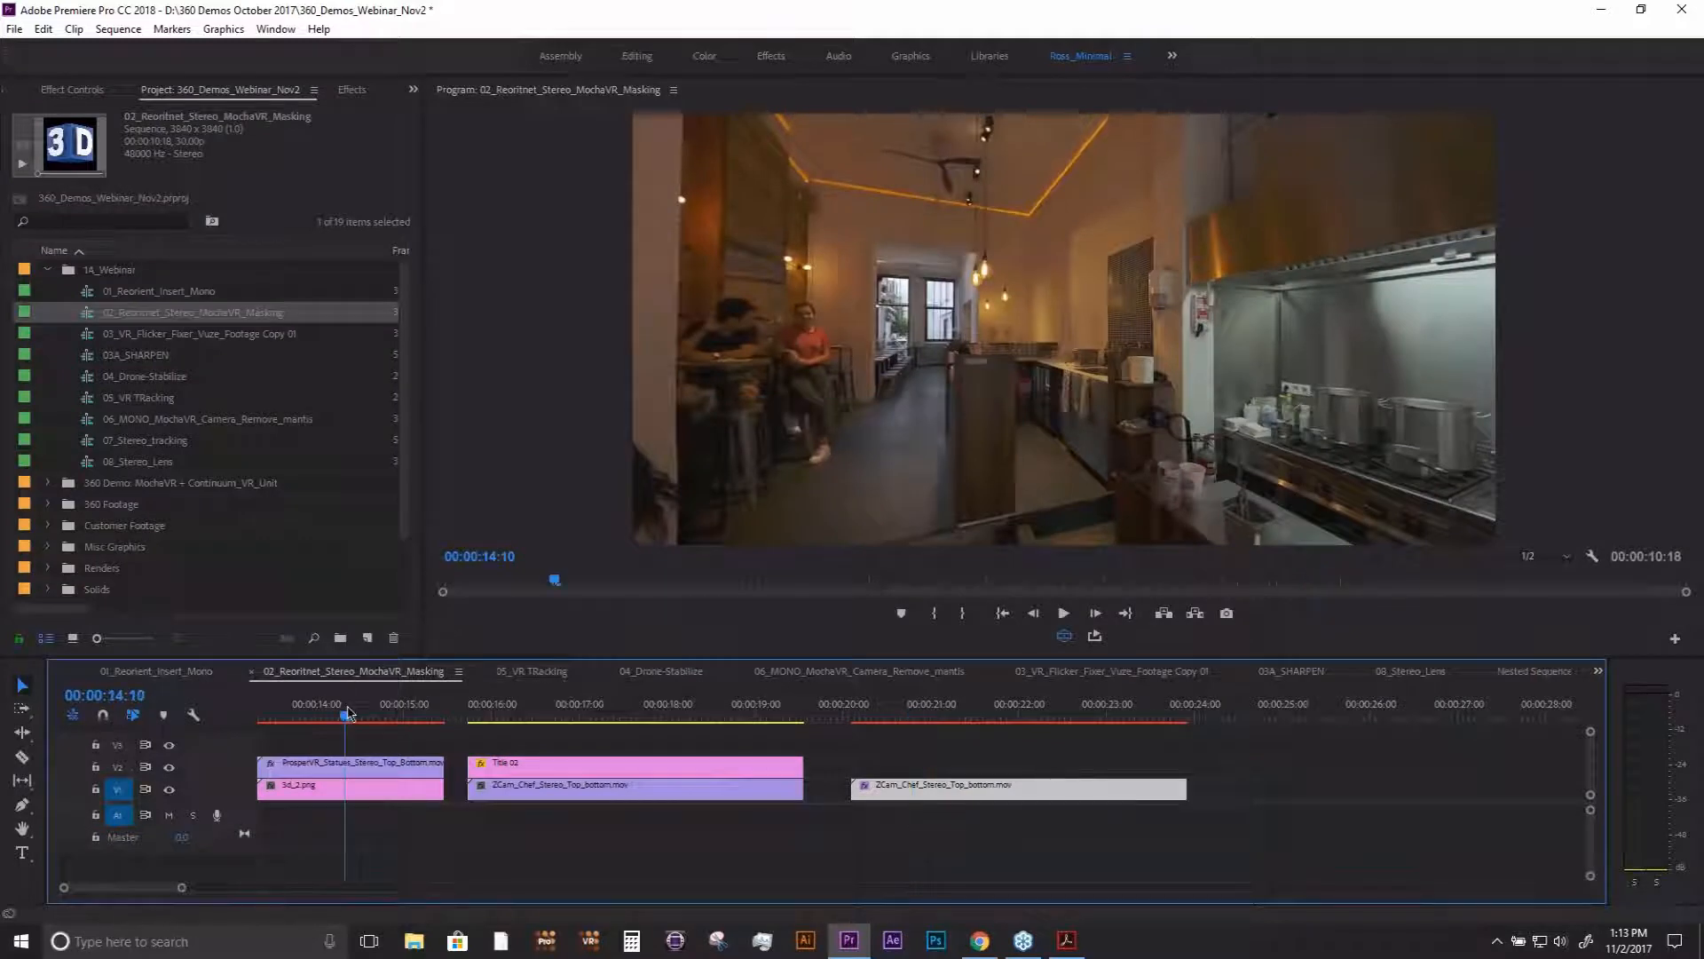
drag(346, 719, 311, 718)
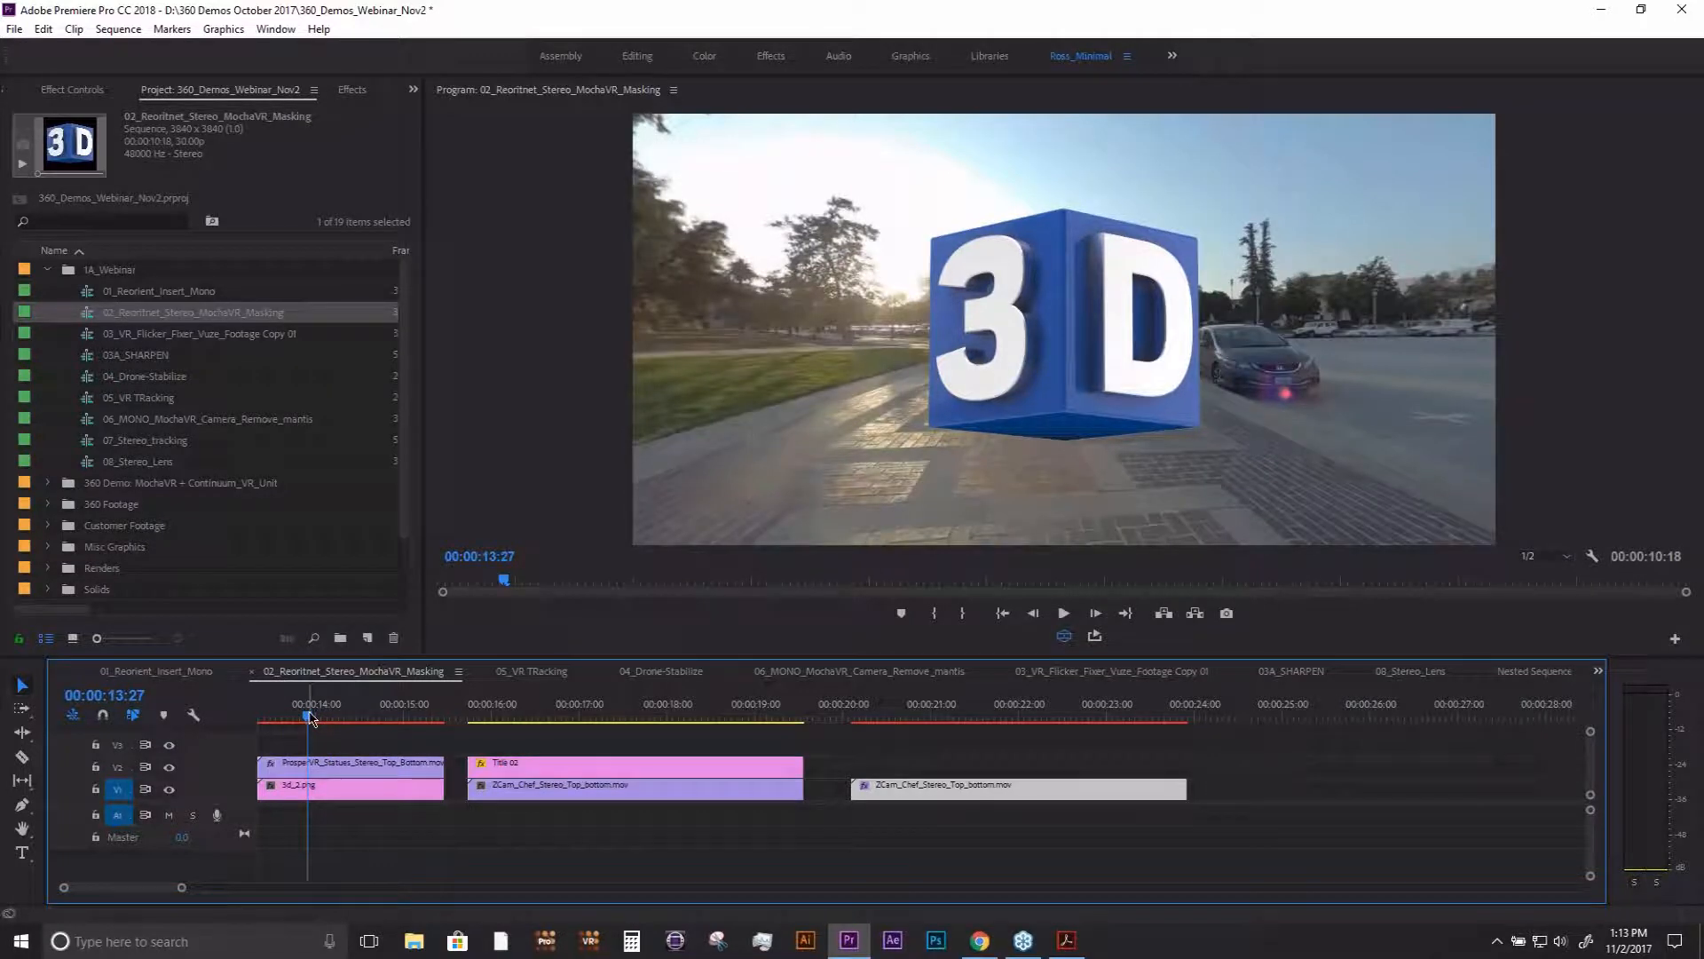
- Turn off the VR video display, hide and show the Video 2 track, and scrub to 00:00:14:01
click(1064, 636)
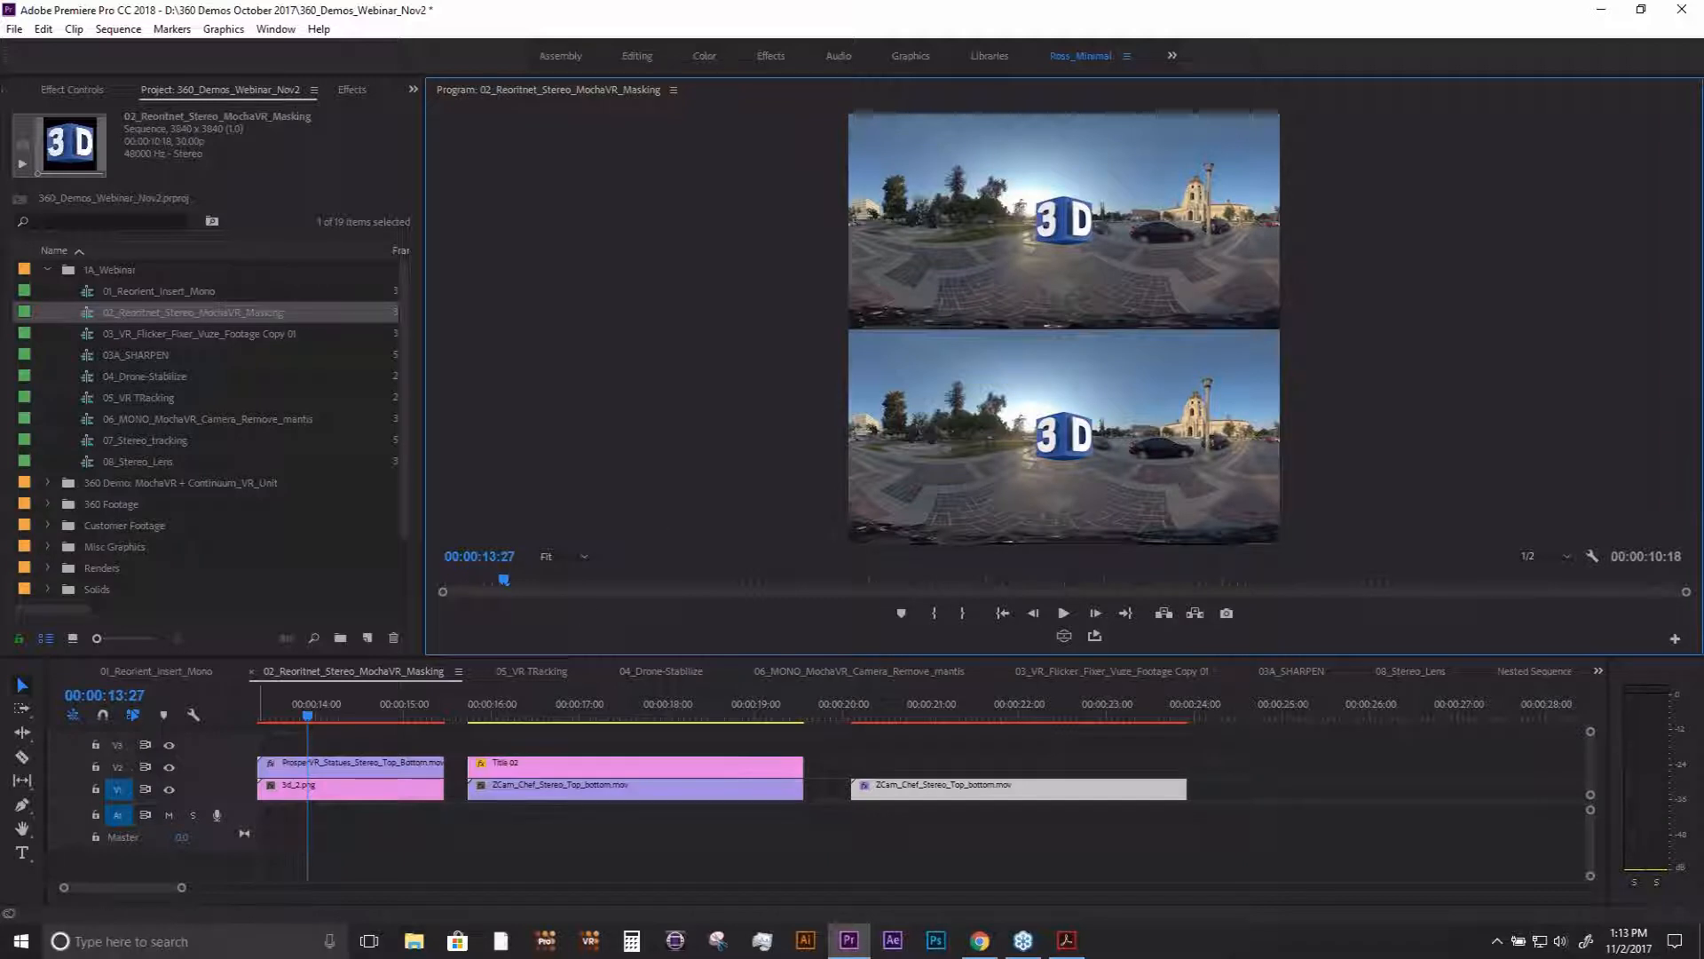
click(168, 767)
click(169, 767)
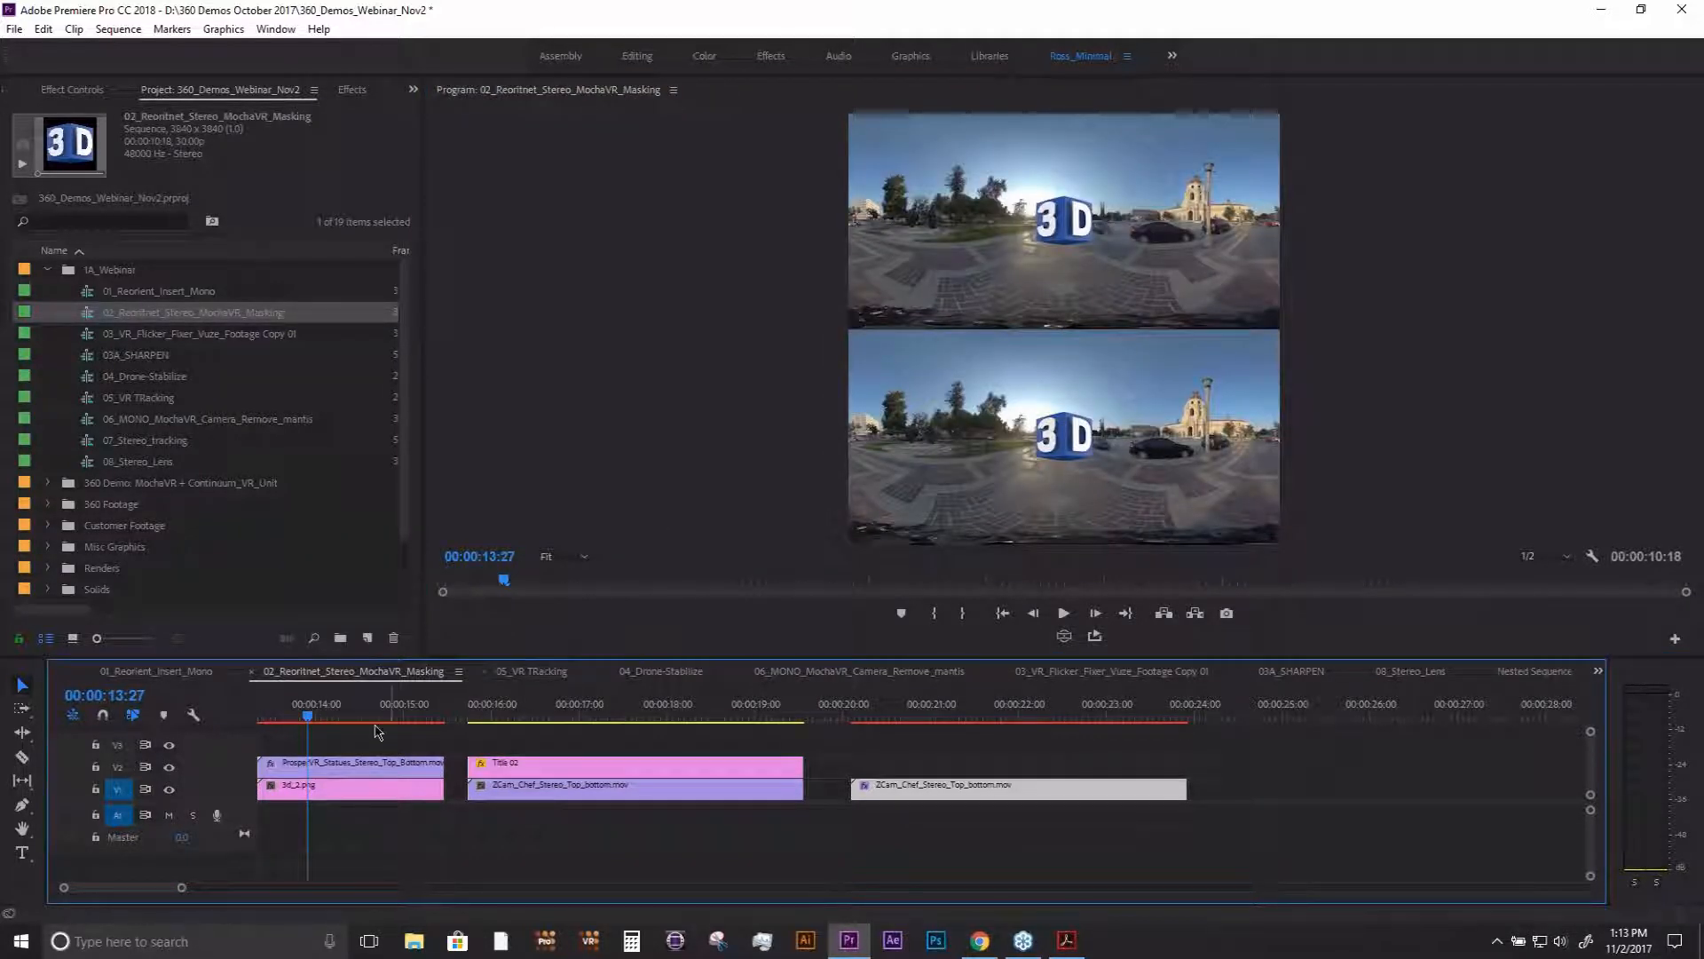
mouse_move(338, 717)
mouse_down()
mouse_move(424, 721)
mouse_move(306, 721)
mouse_move(350, 721)
mouse_move(321, 732)
mouse_up()
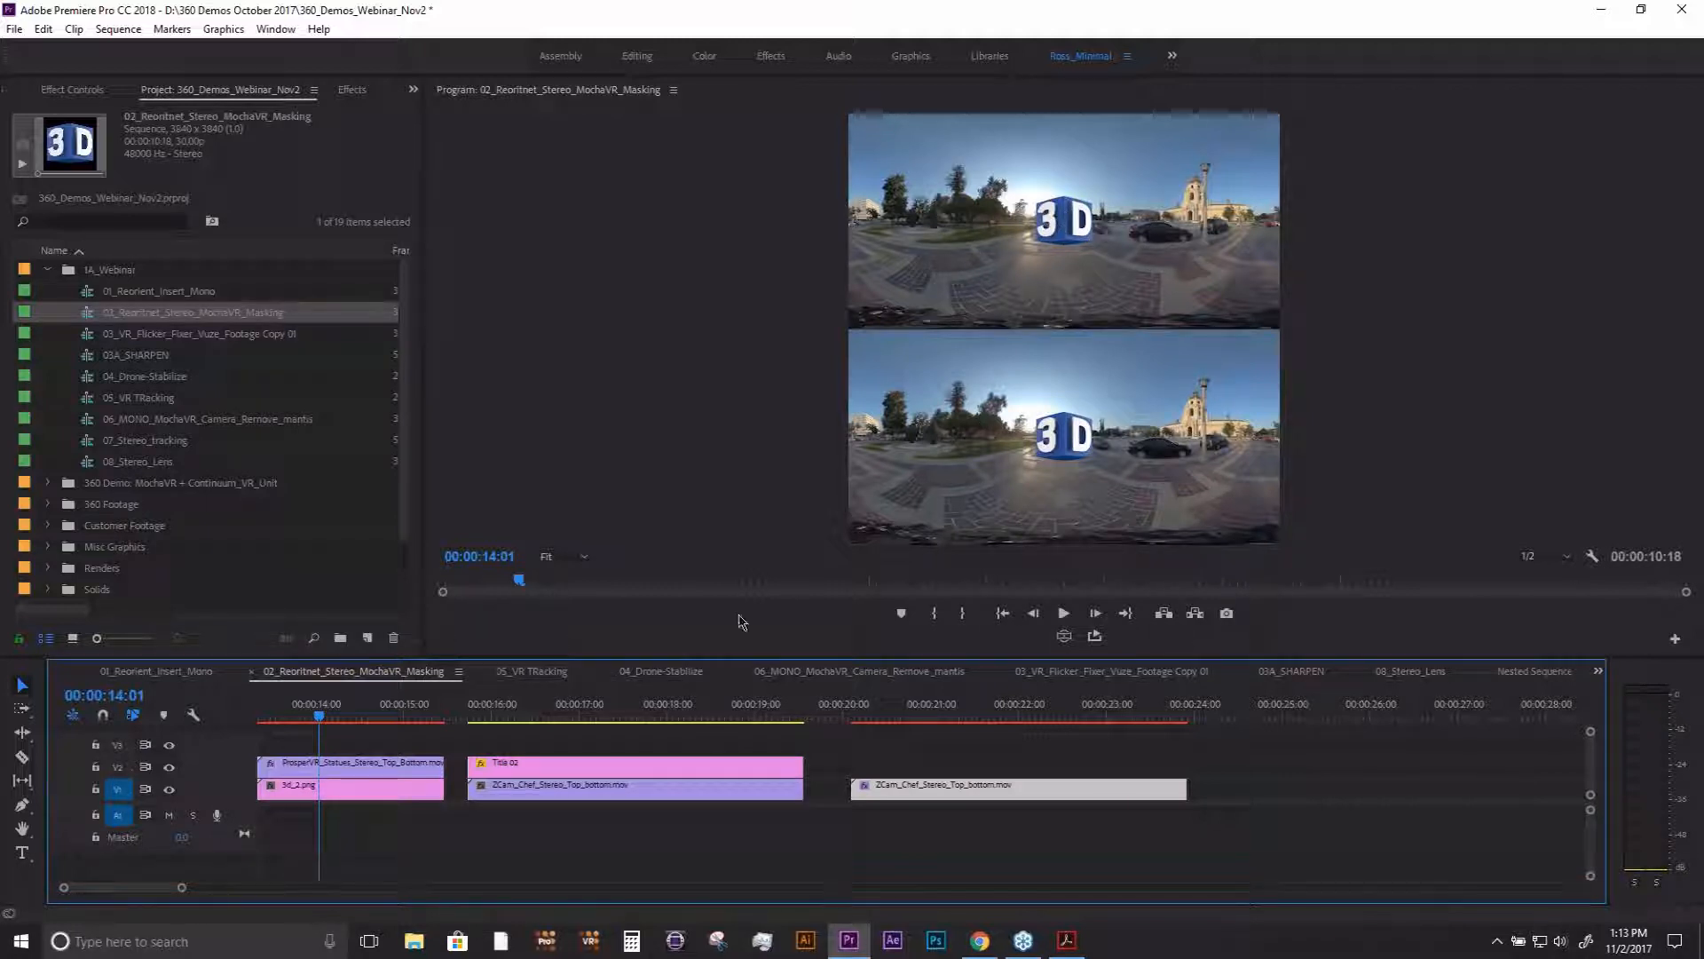
- Show the effect settings of the ProsperVR statues clip and compare the image with BCC VR Insert off and on
click(303, 793)
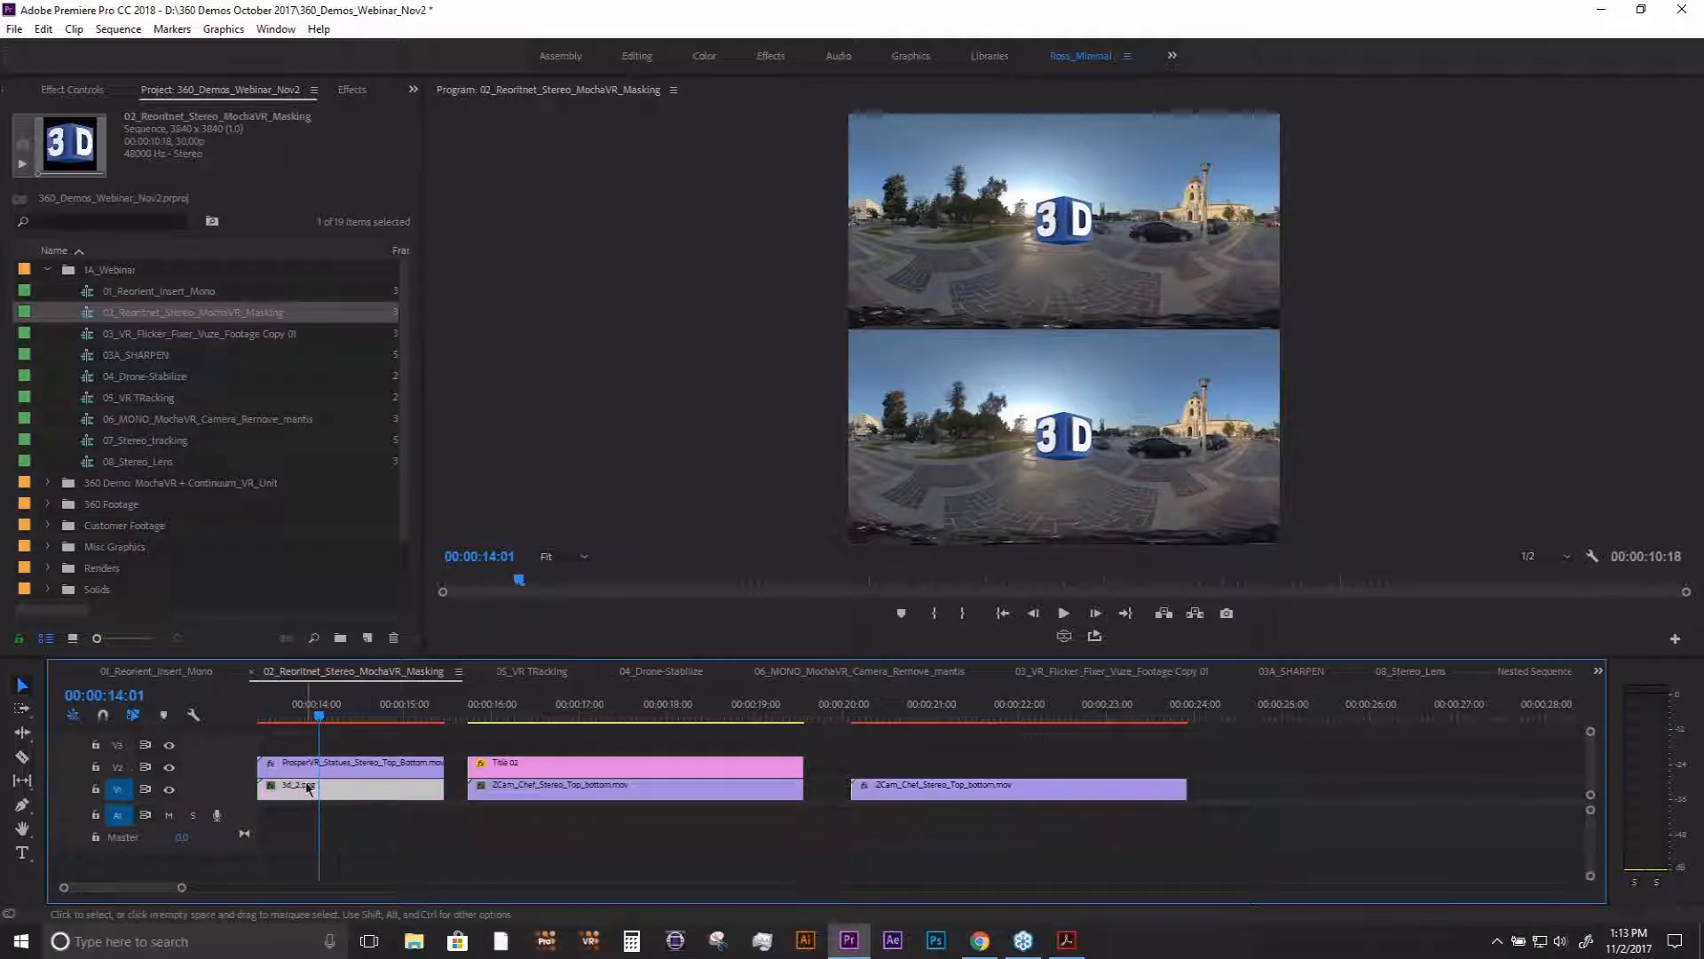
click(311, 765)
click(64, 90)
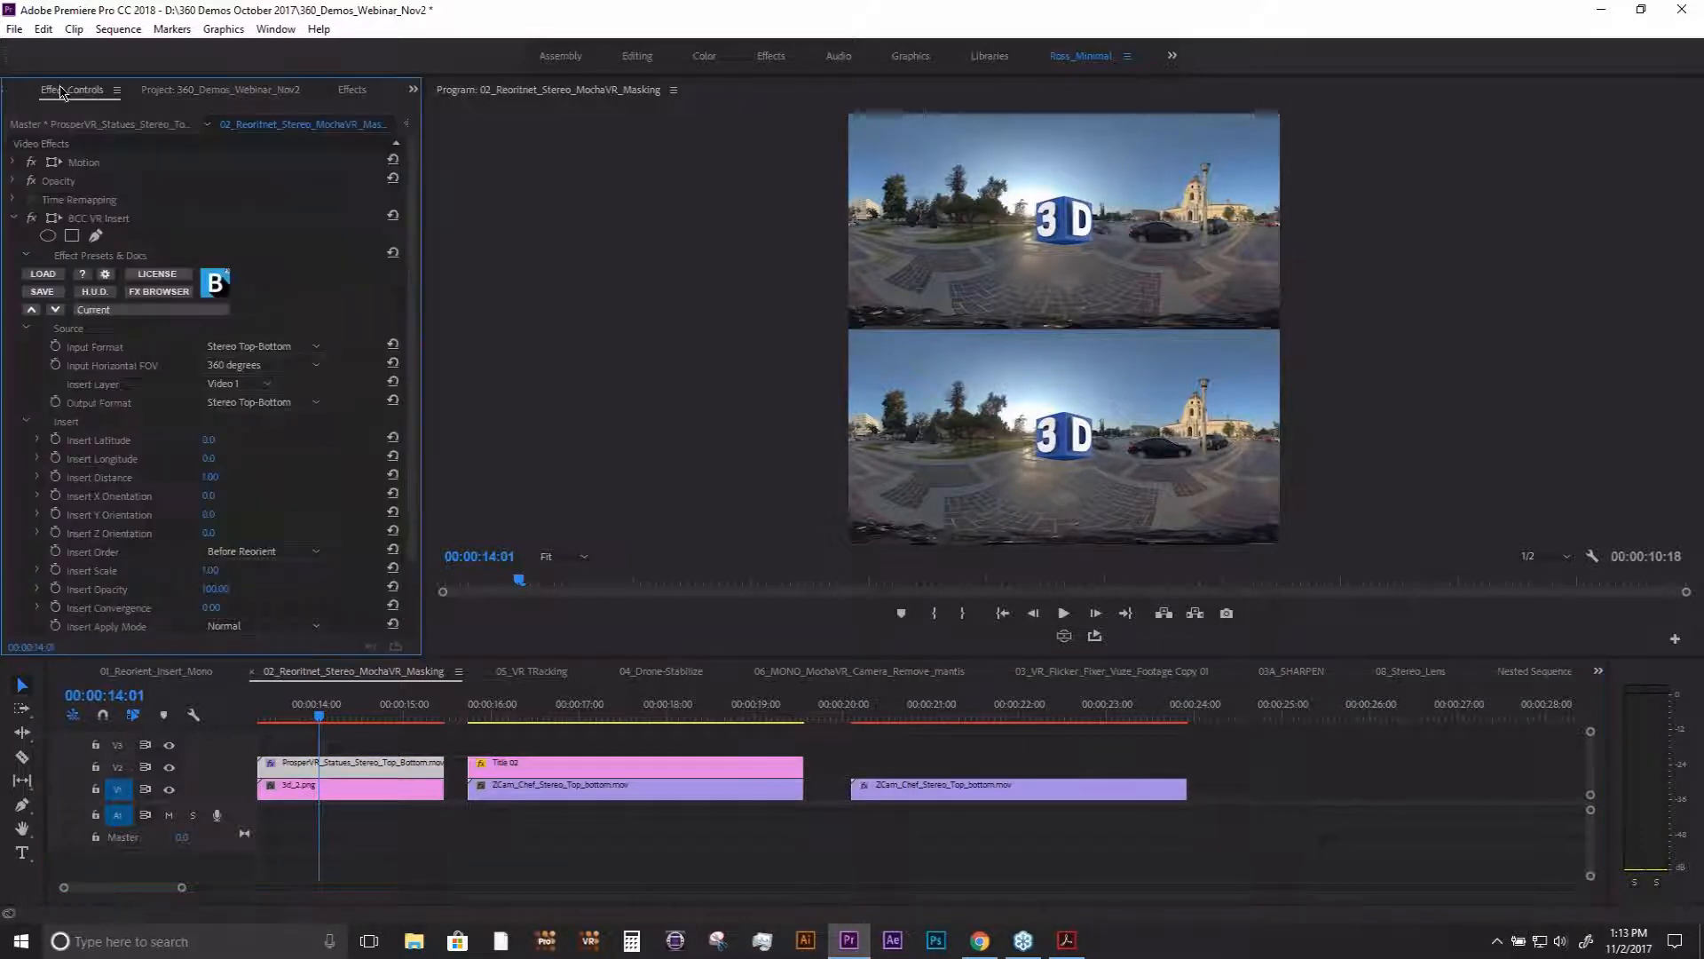
click(31, 218)
click(31, 219)
click(31, 219)
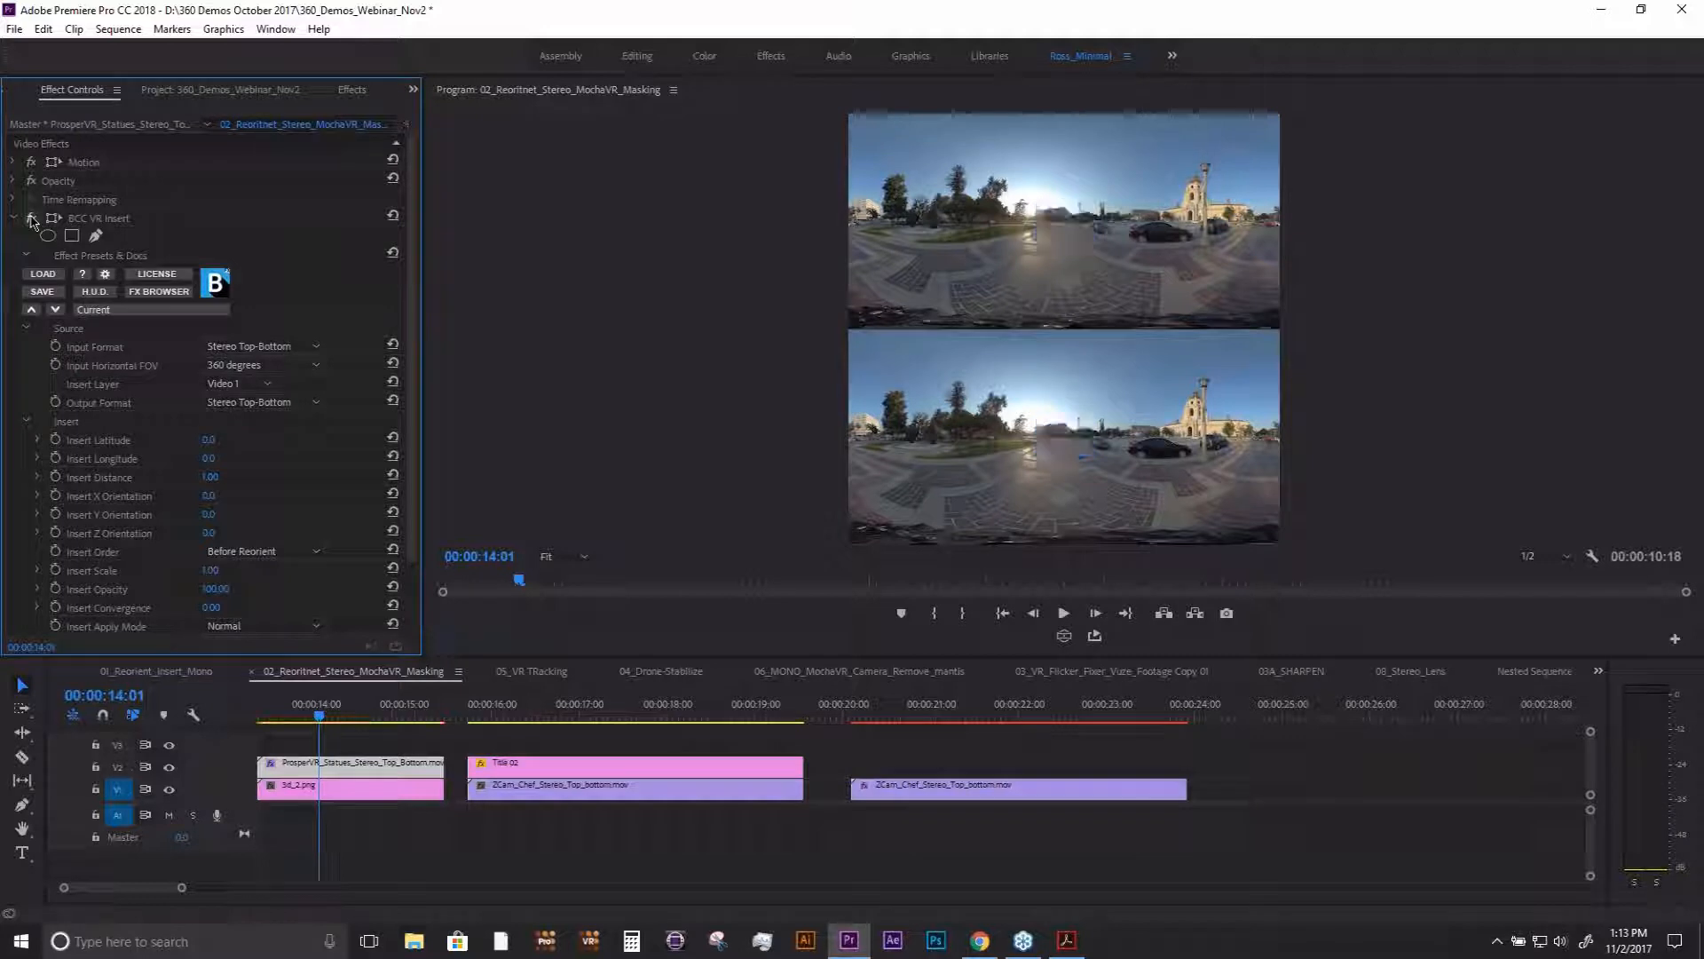
click(31, 218)
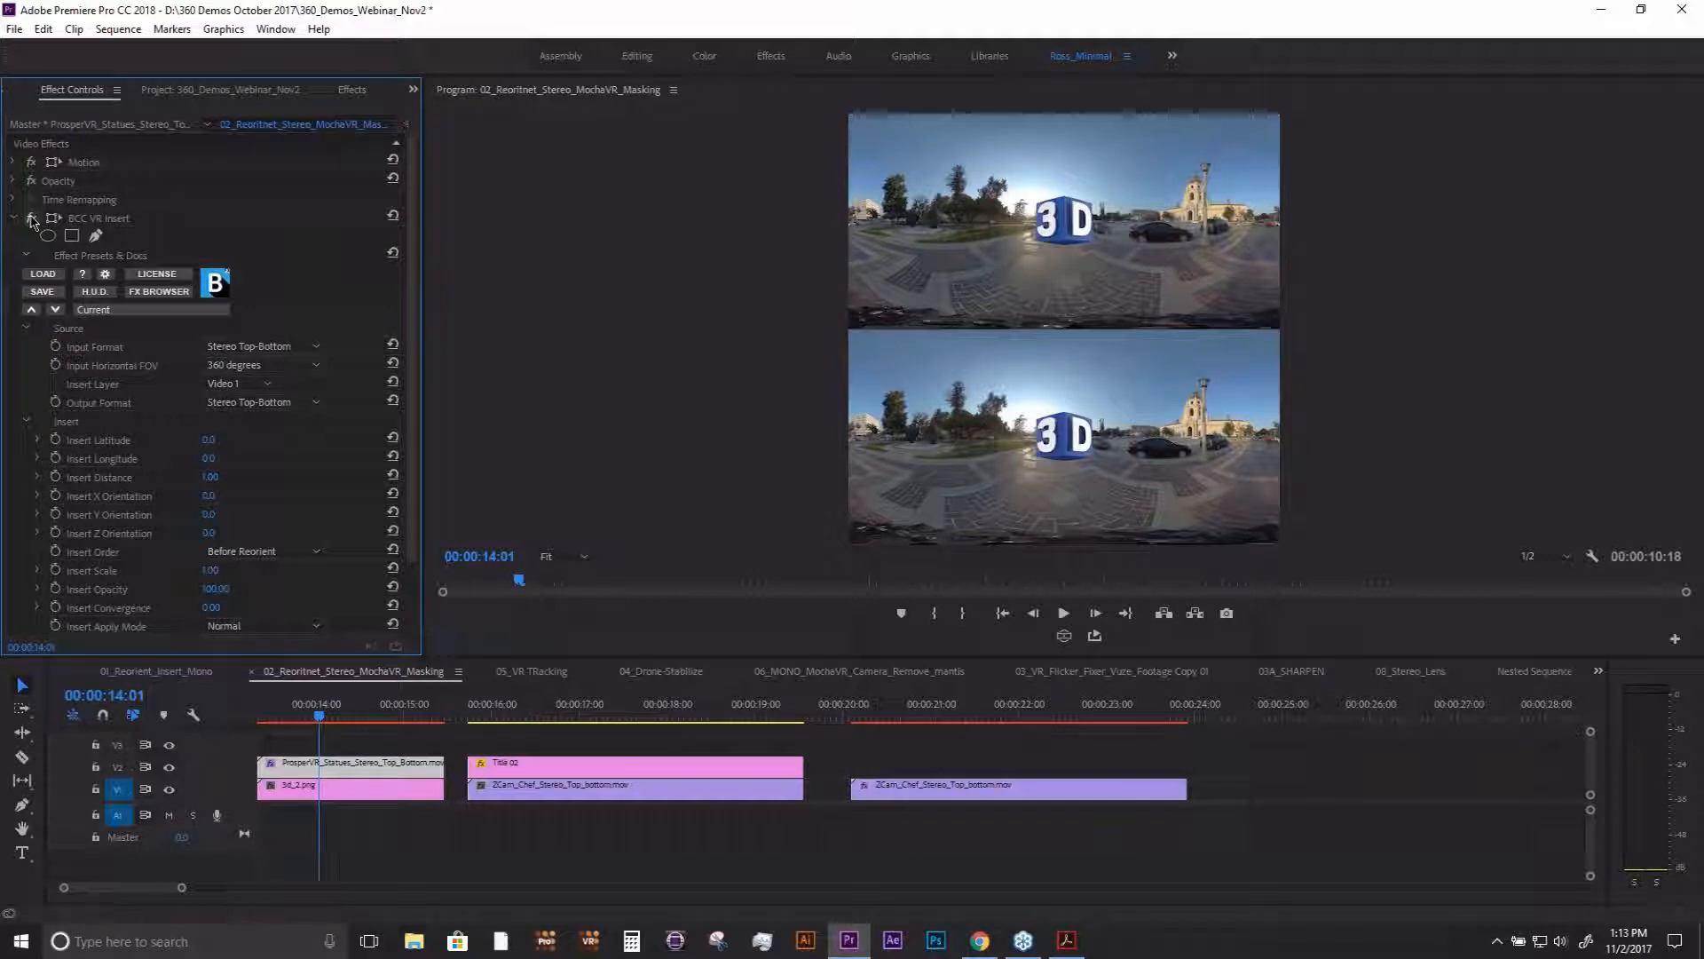
- Try Output Format Left Eye in the VR video display, restore Stereo Top-Bottom and turn the VR display off
click(1064, 636)
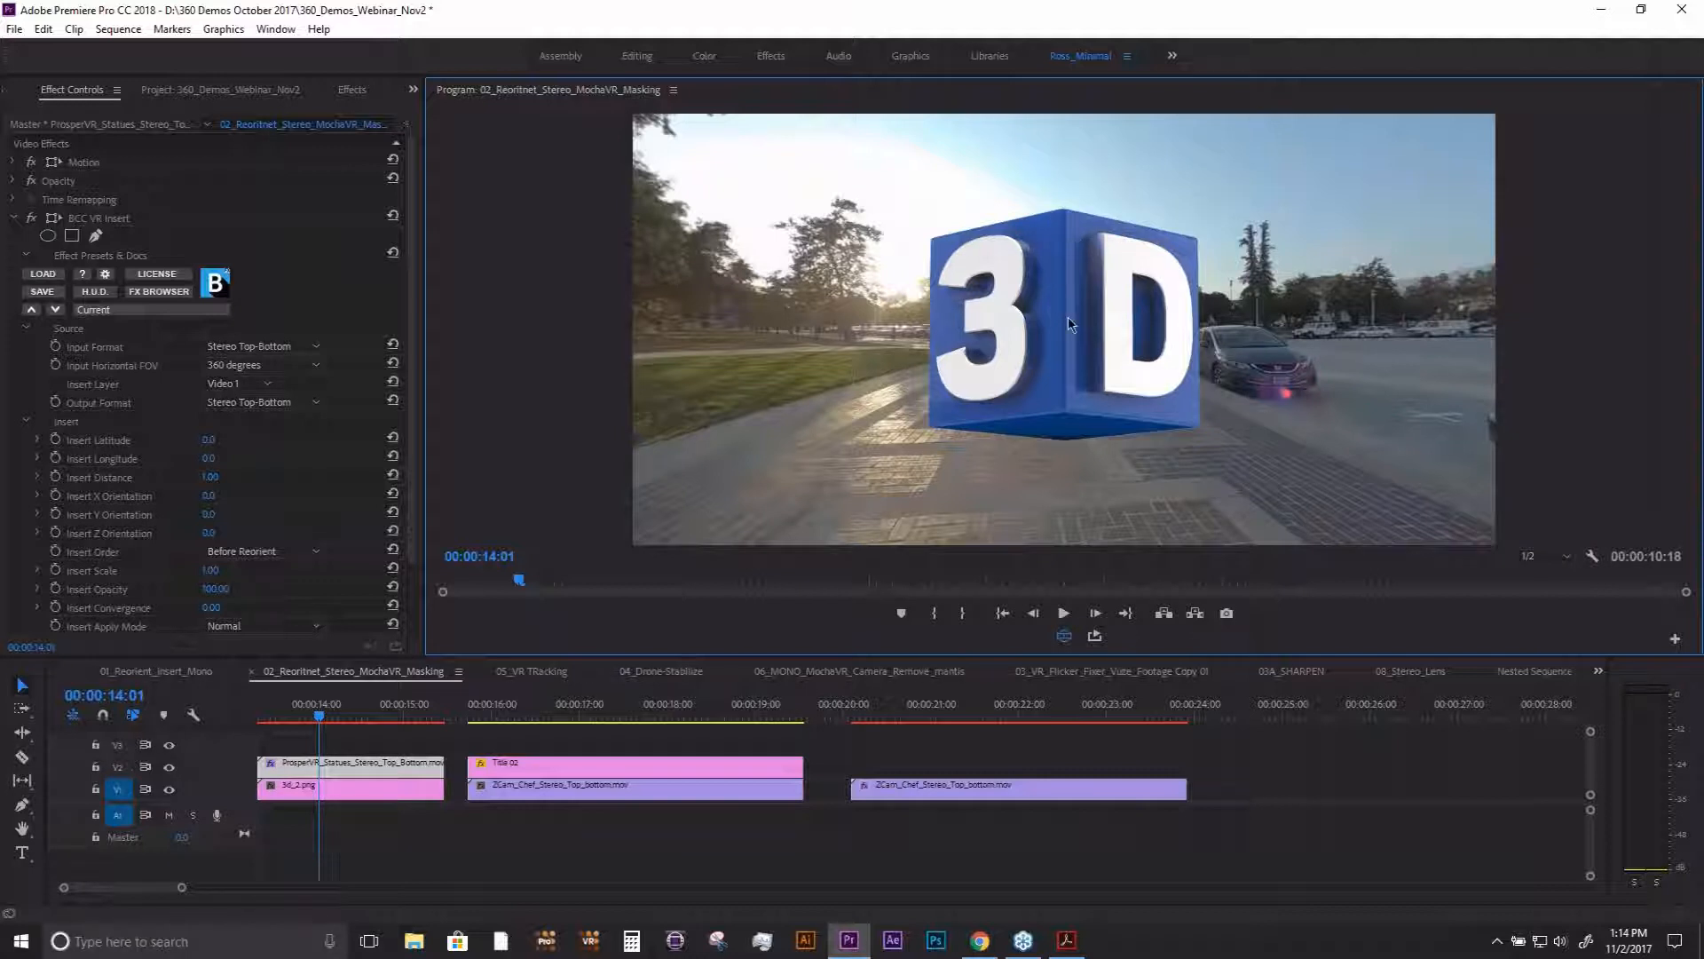
click(419, 323)
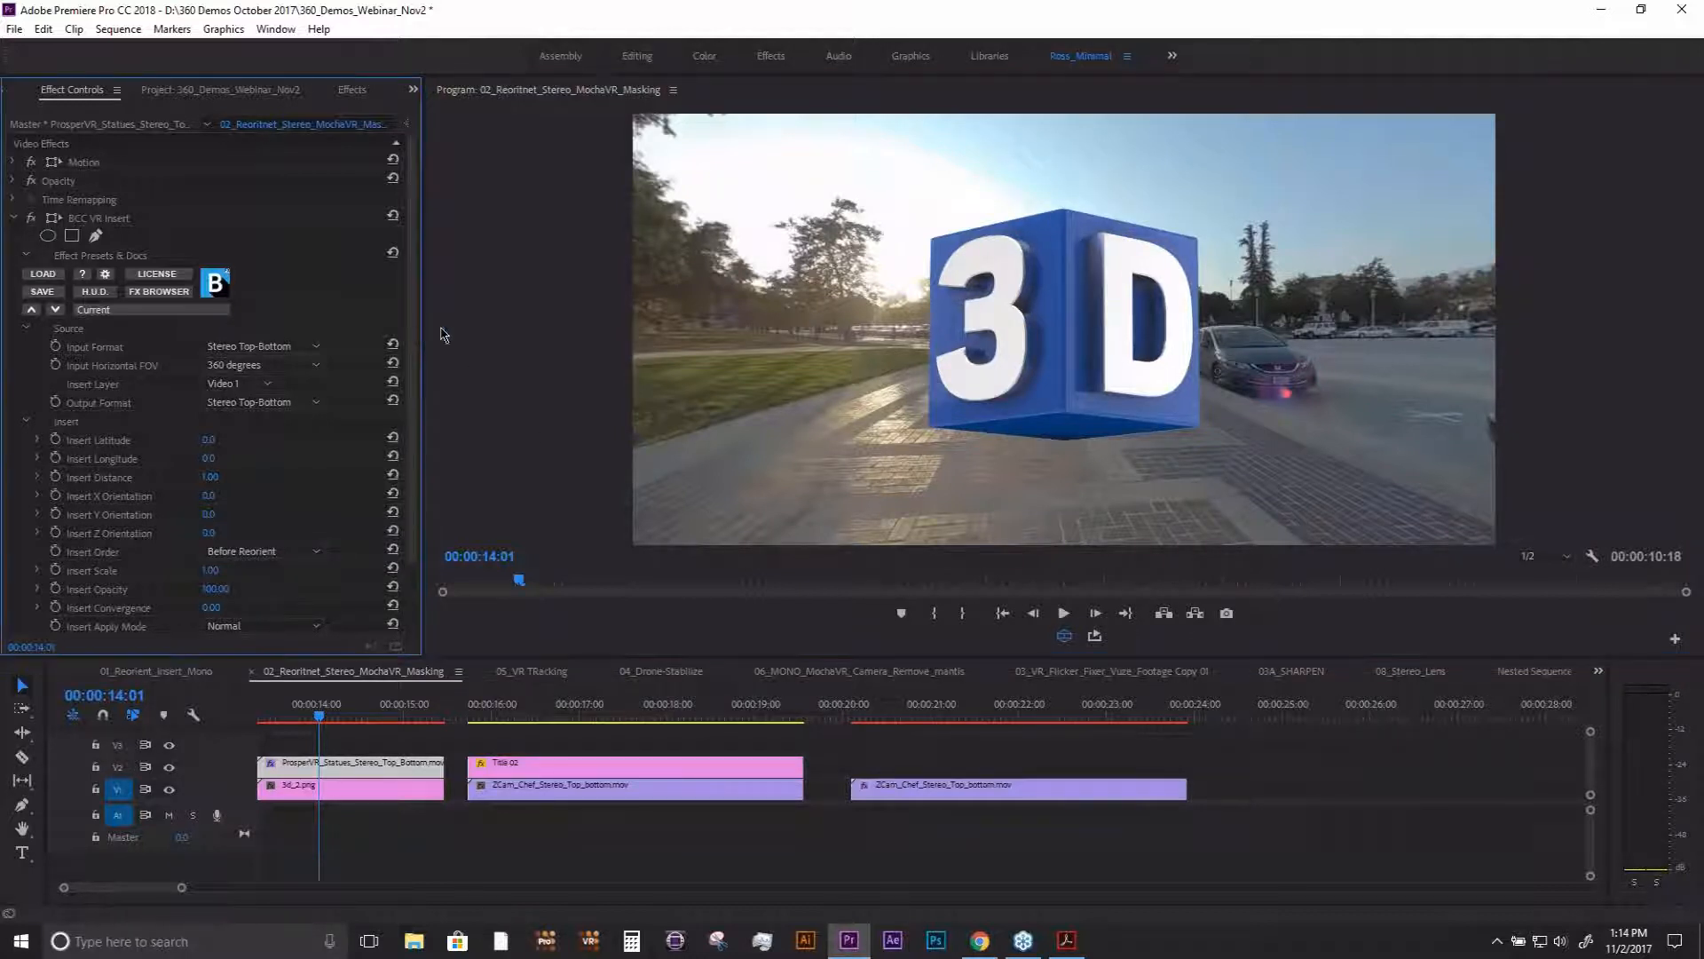
click(271, 404)
click(271, 423)
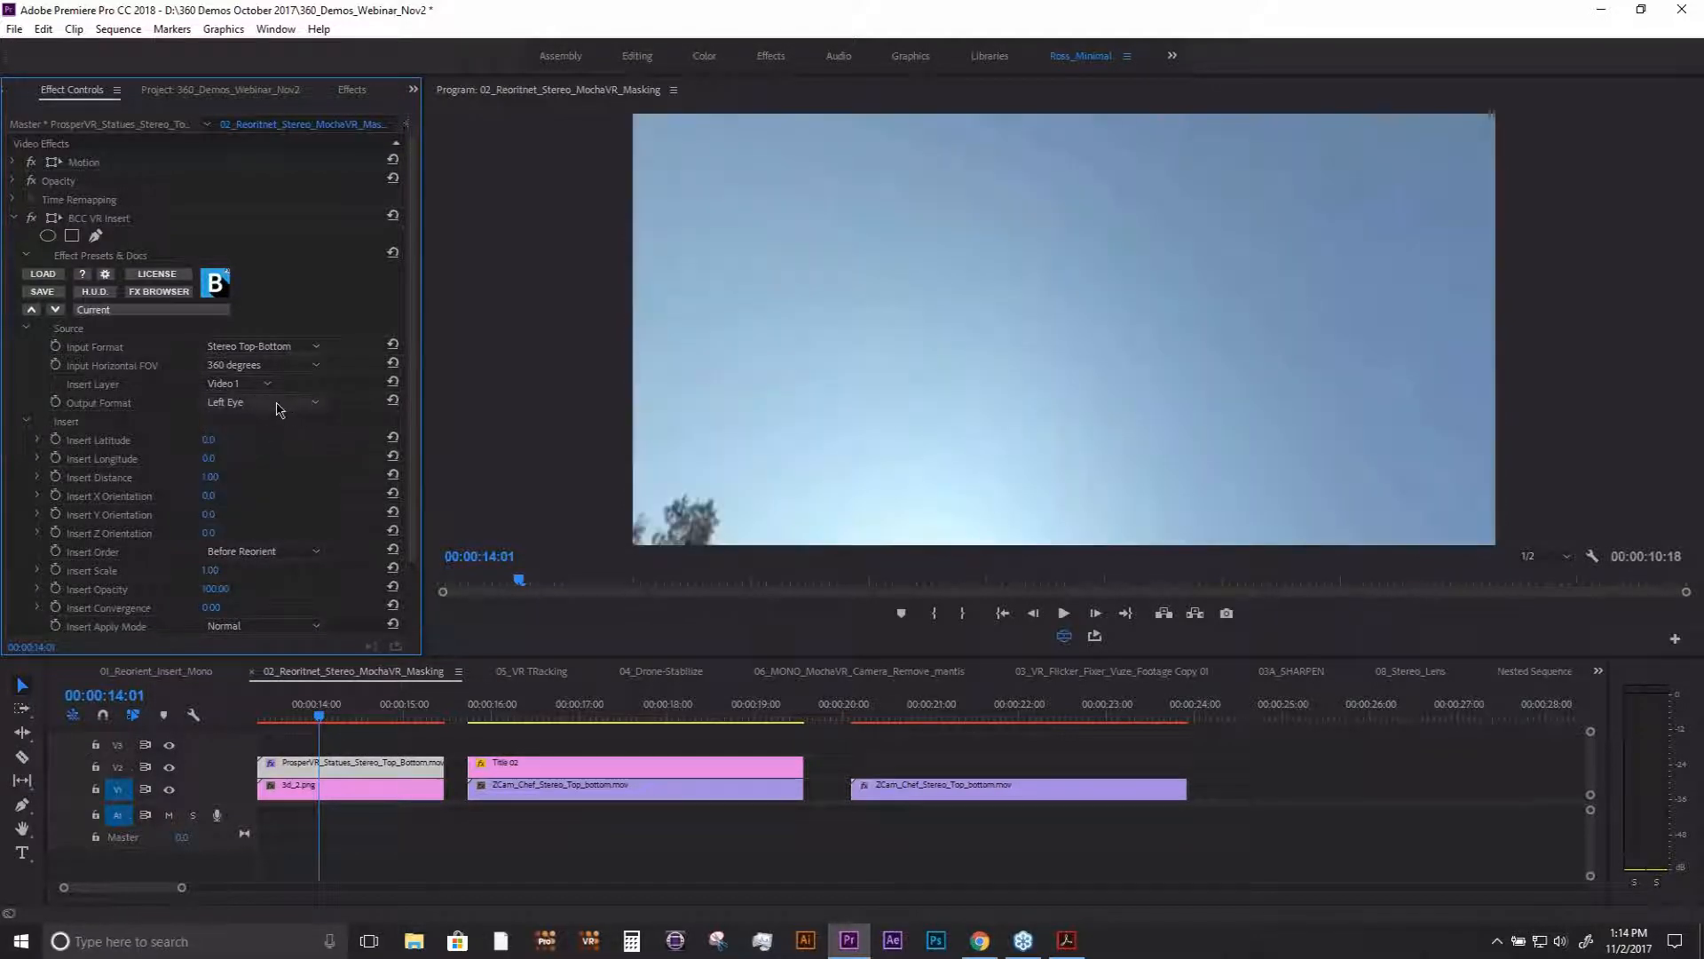
click(267, 403)
click(292, 467)
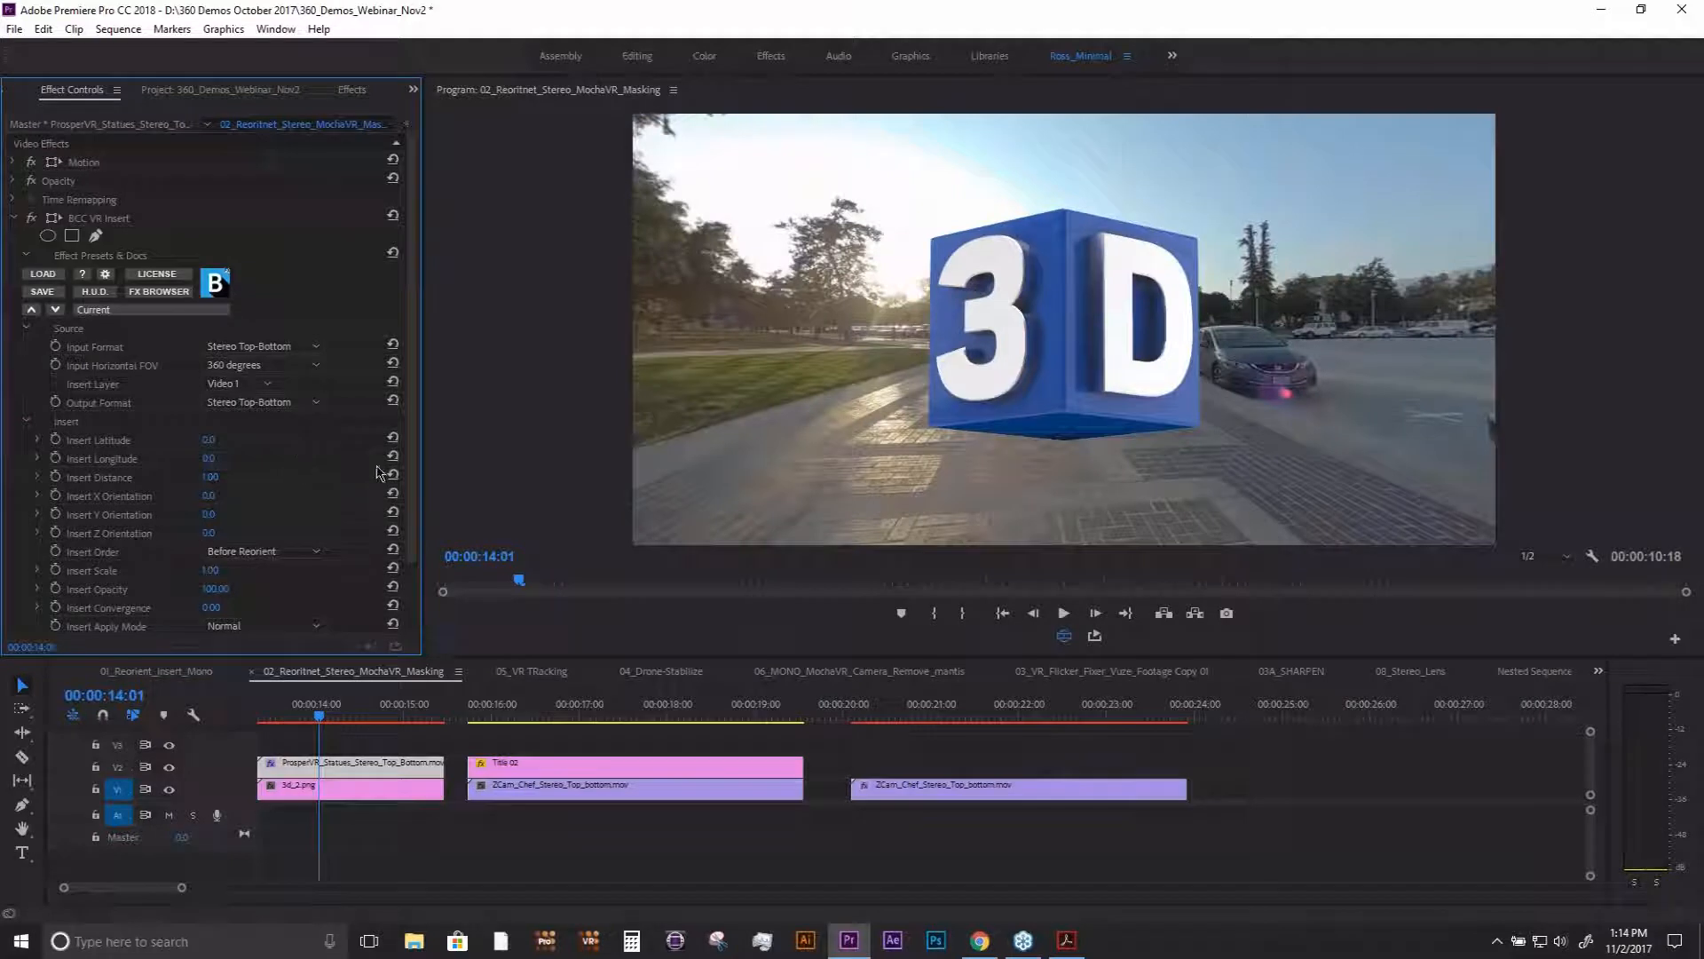
click(1064, 635)
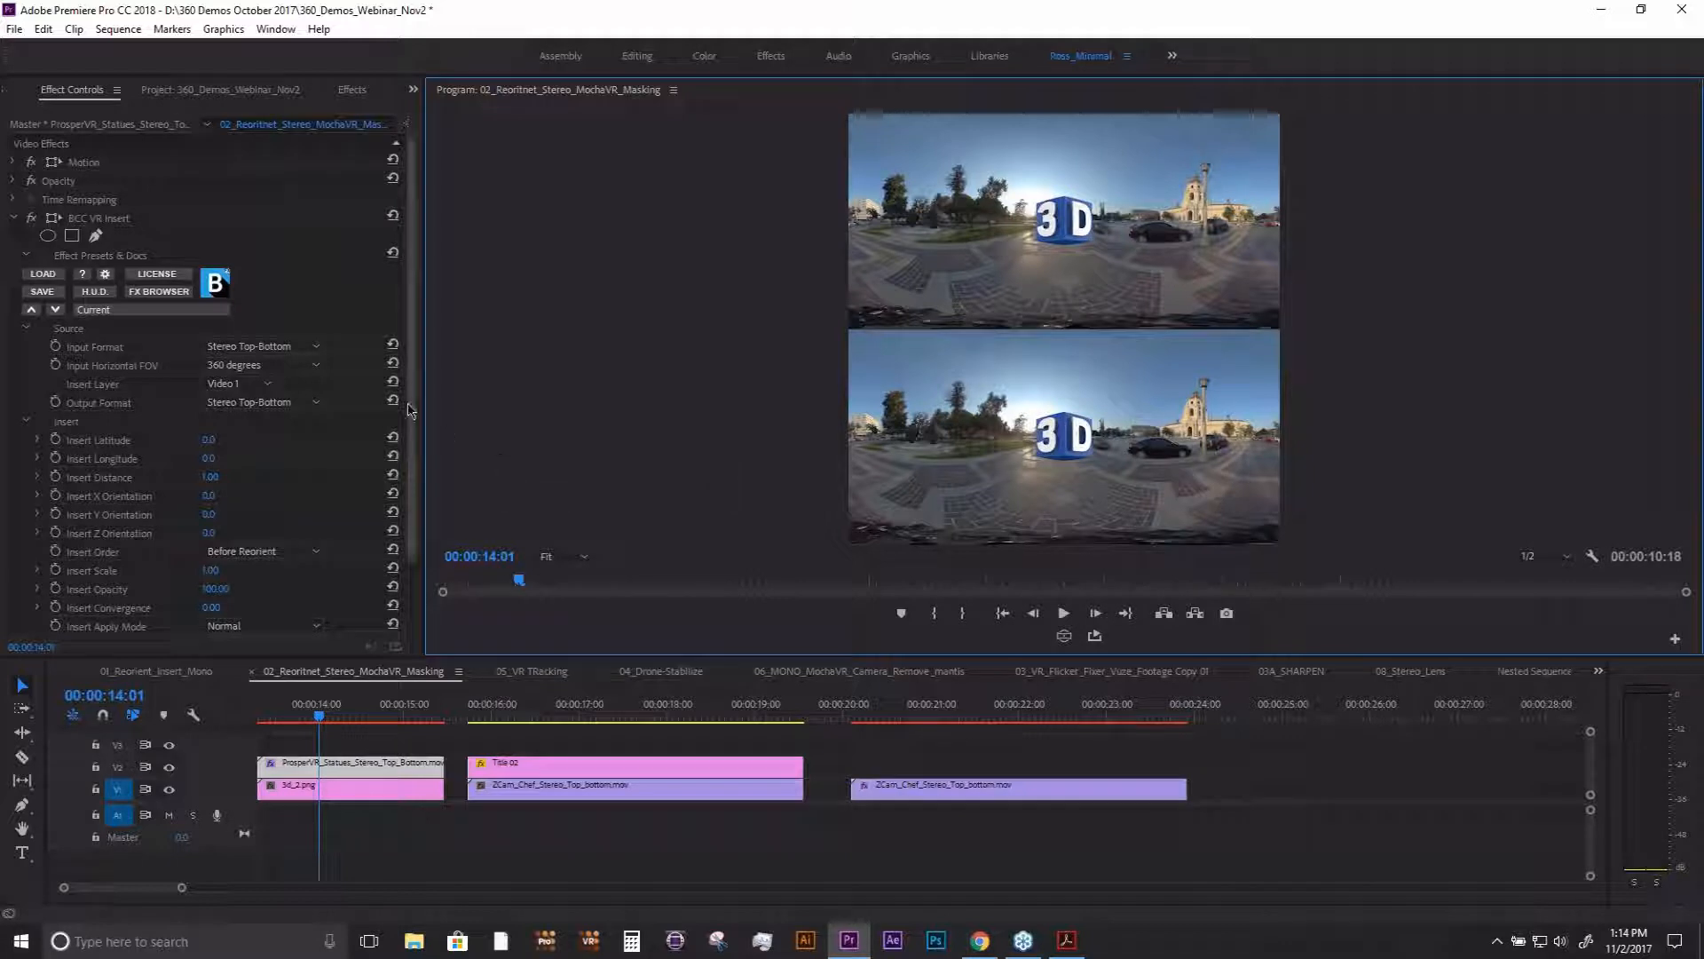
- Set the 3D logo's Insert Latitude to -7° and turn on the VR video display
scroll(215, 459, down, 2)
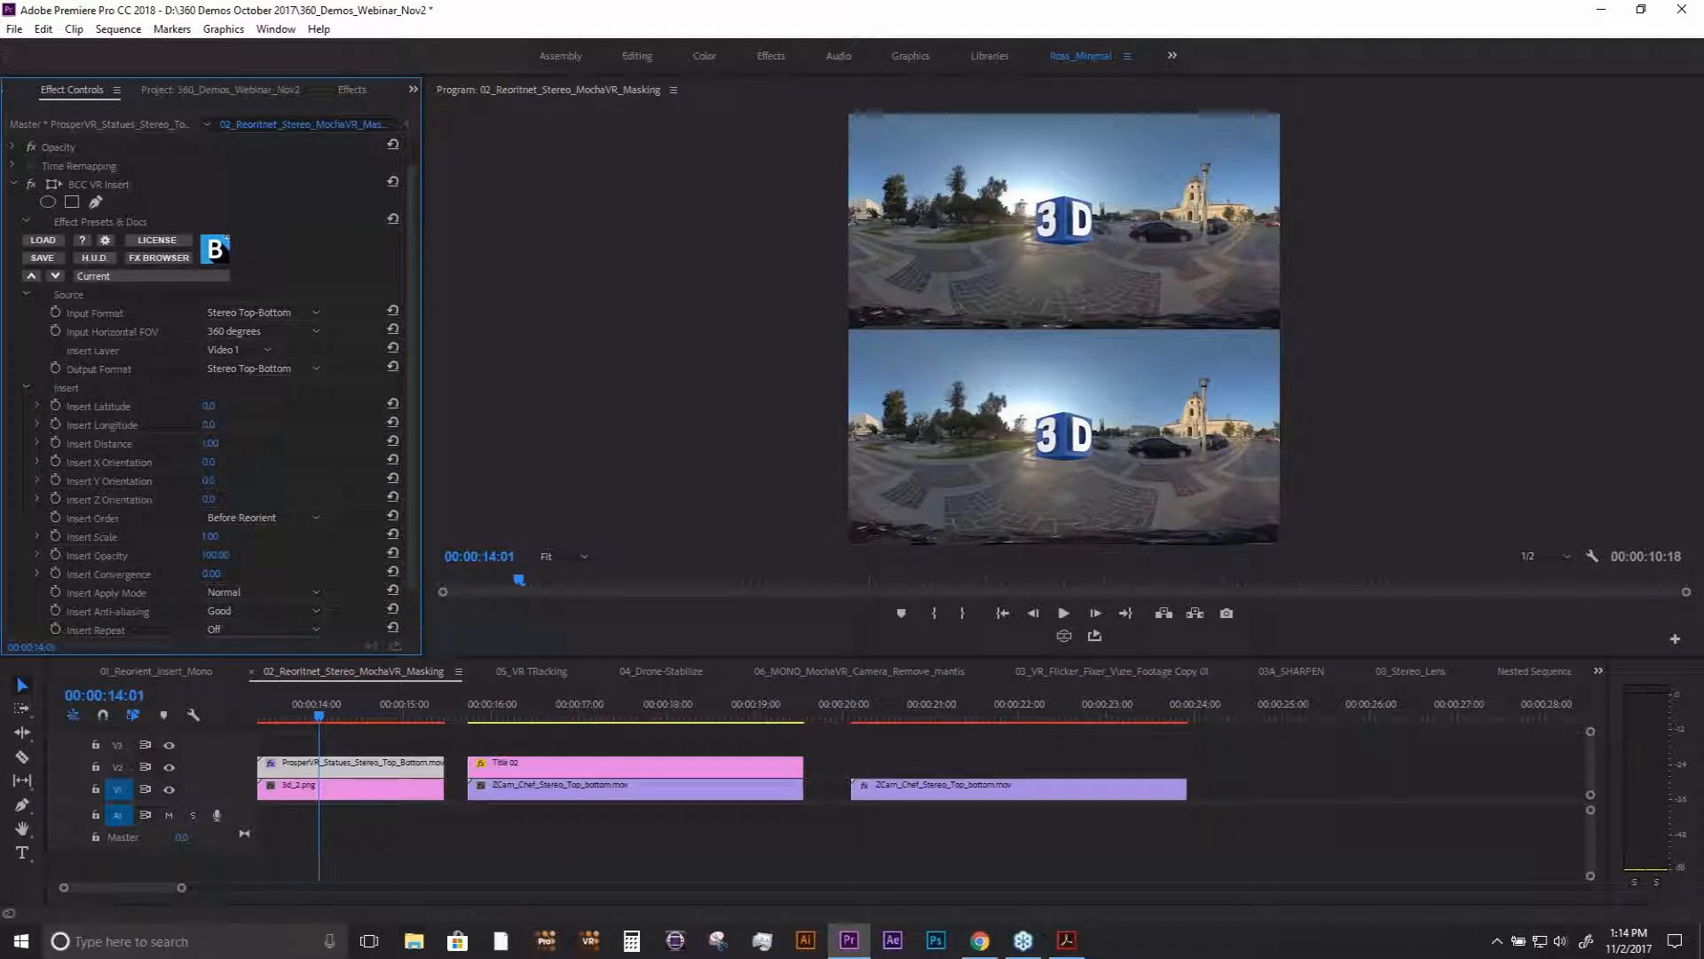
mouse_move(208, 406)
mouse_down()
mouse_move(159, 406)
mouse_move(292, 405)
mouse_move(203, 406)
mouse_up()
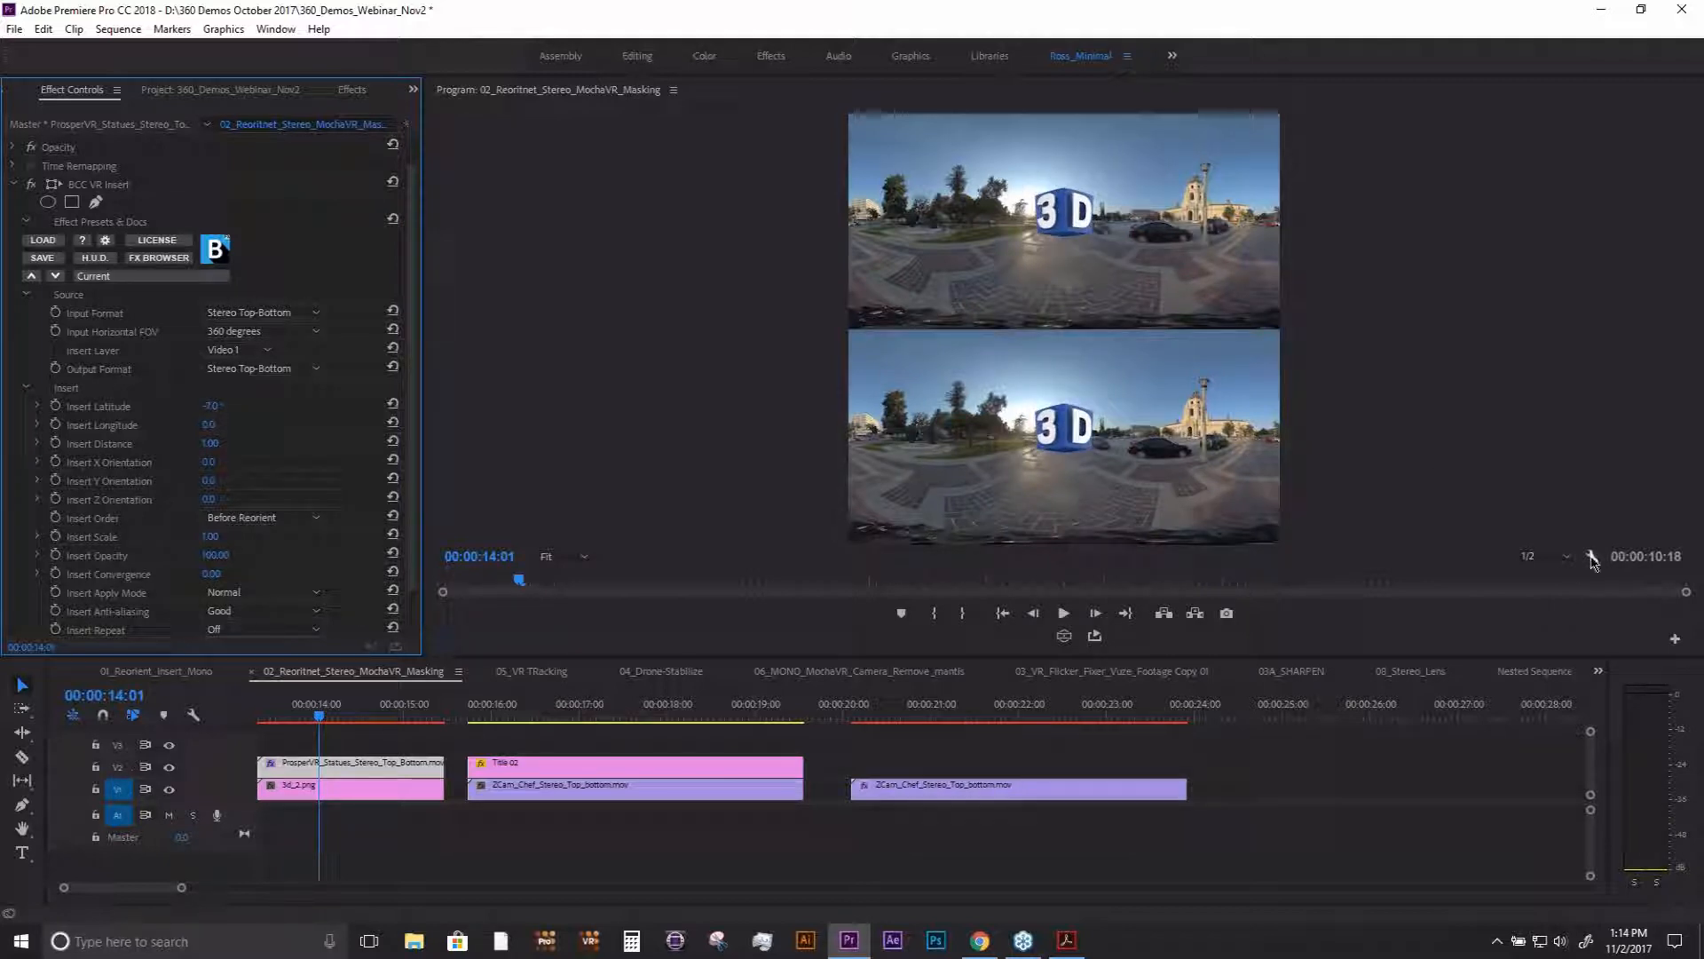
click(1064, 635)
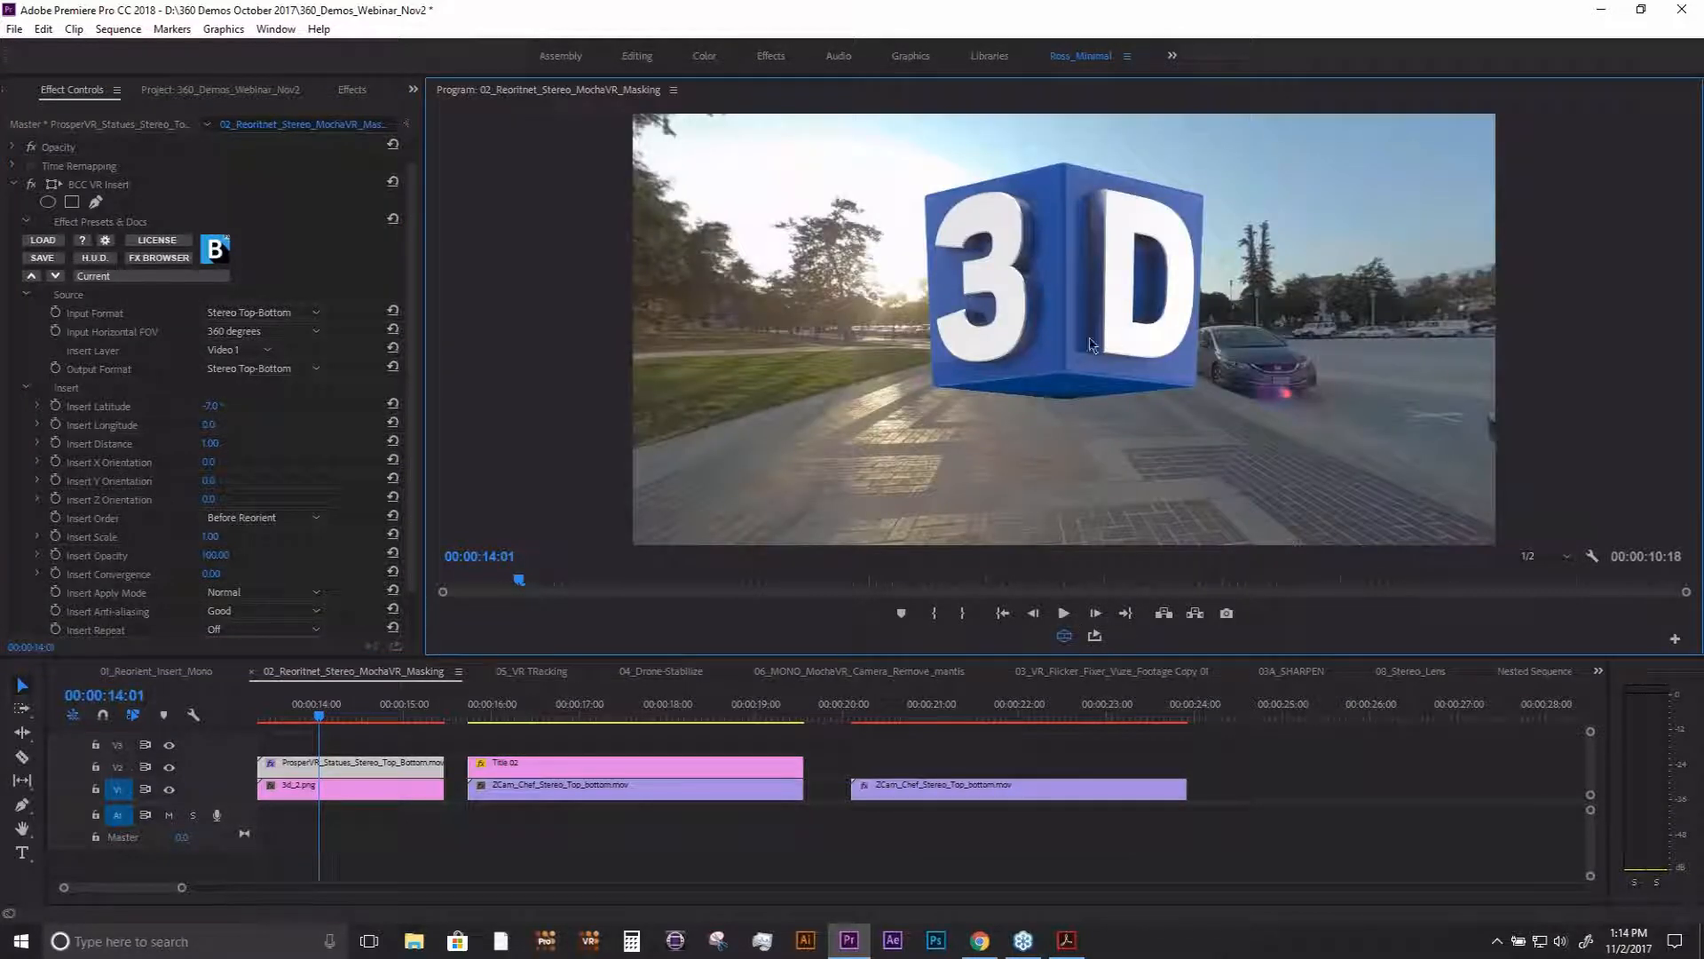
- Set the program monitor's VR video Stereoscopic View to Anaglyph
click(1591, 555)
mouse_move(1514, 355)
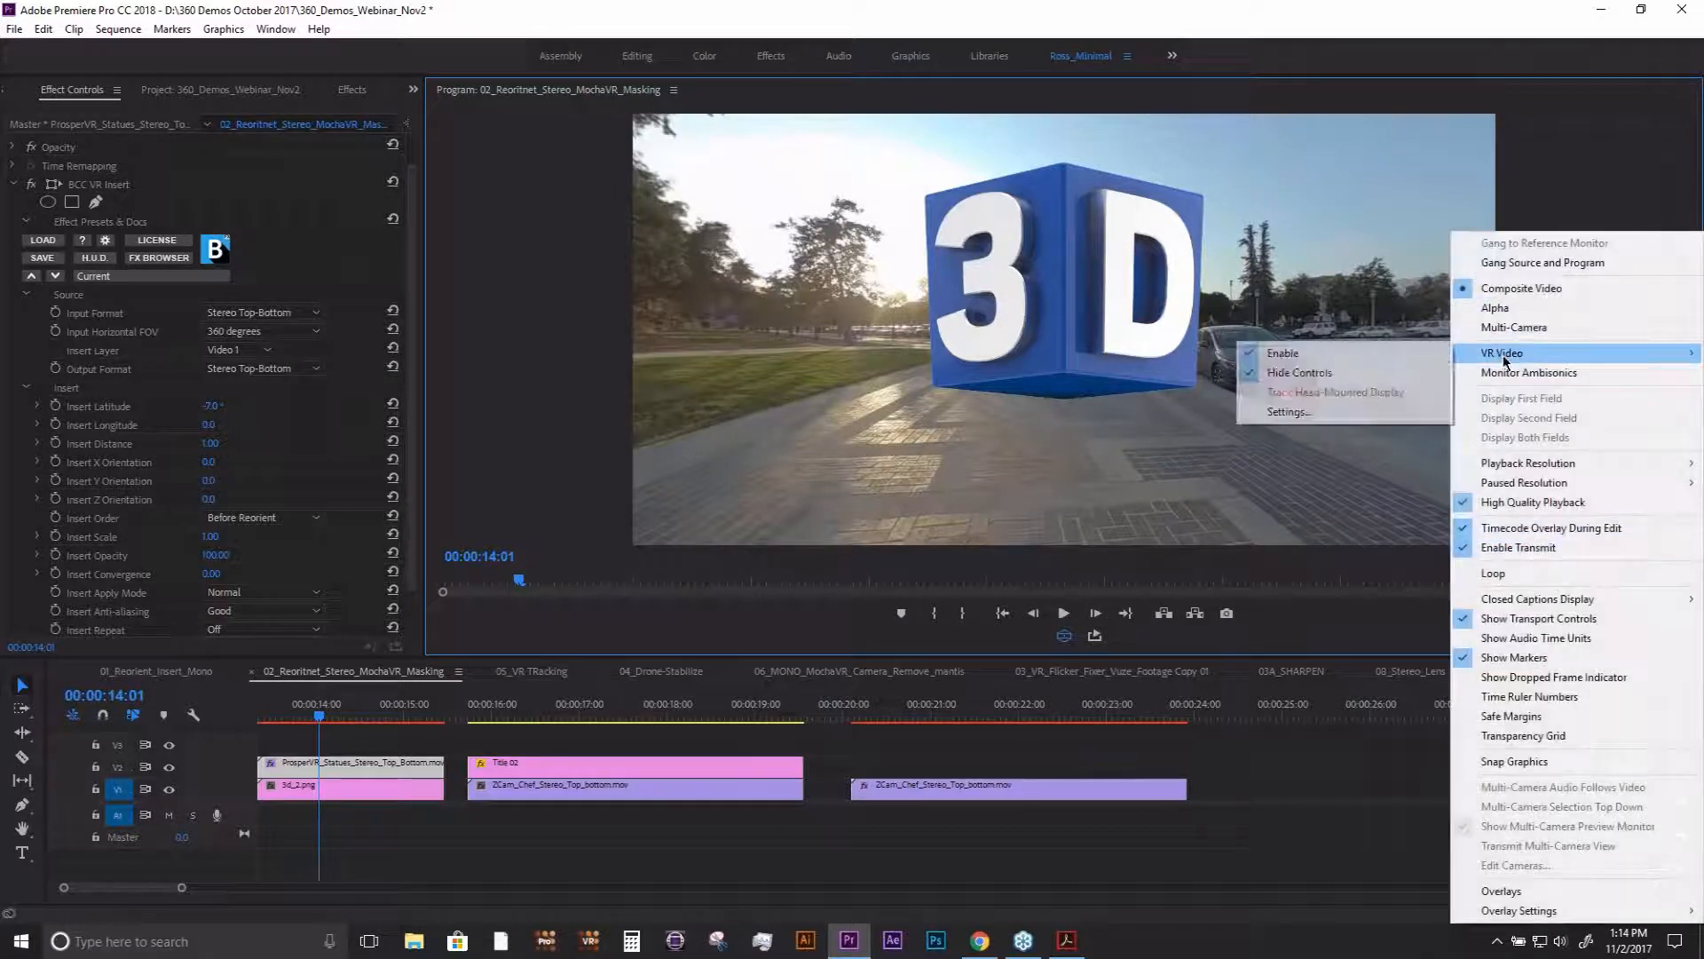
click(1325, 414)
click(909, 422)
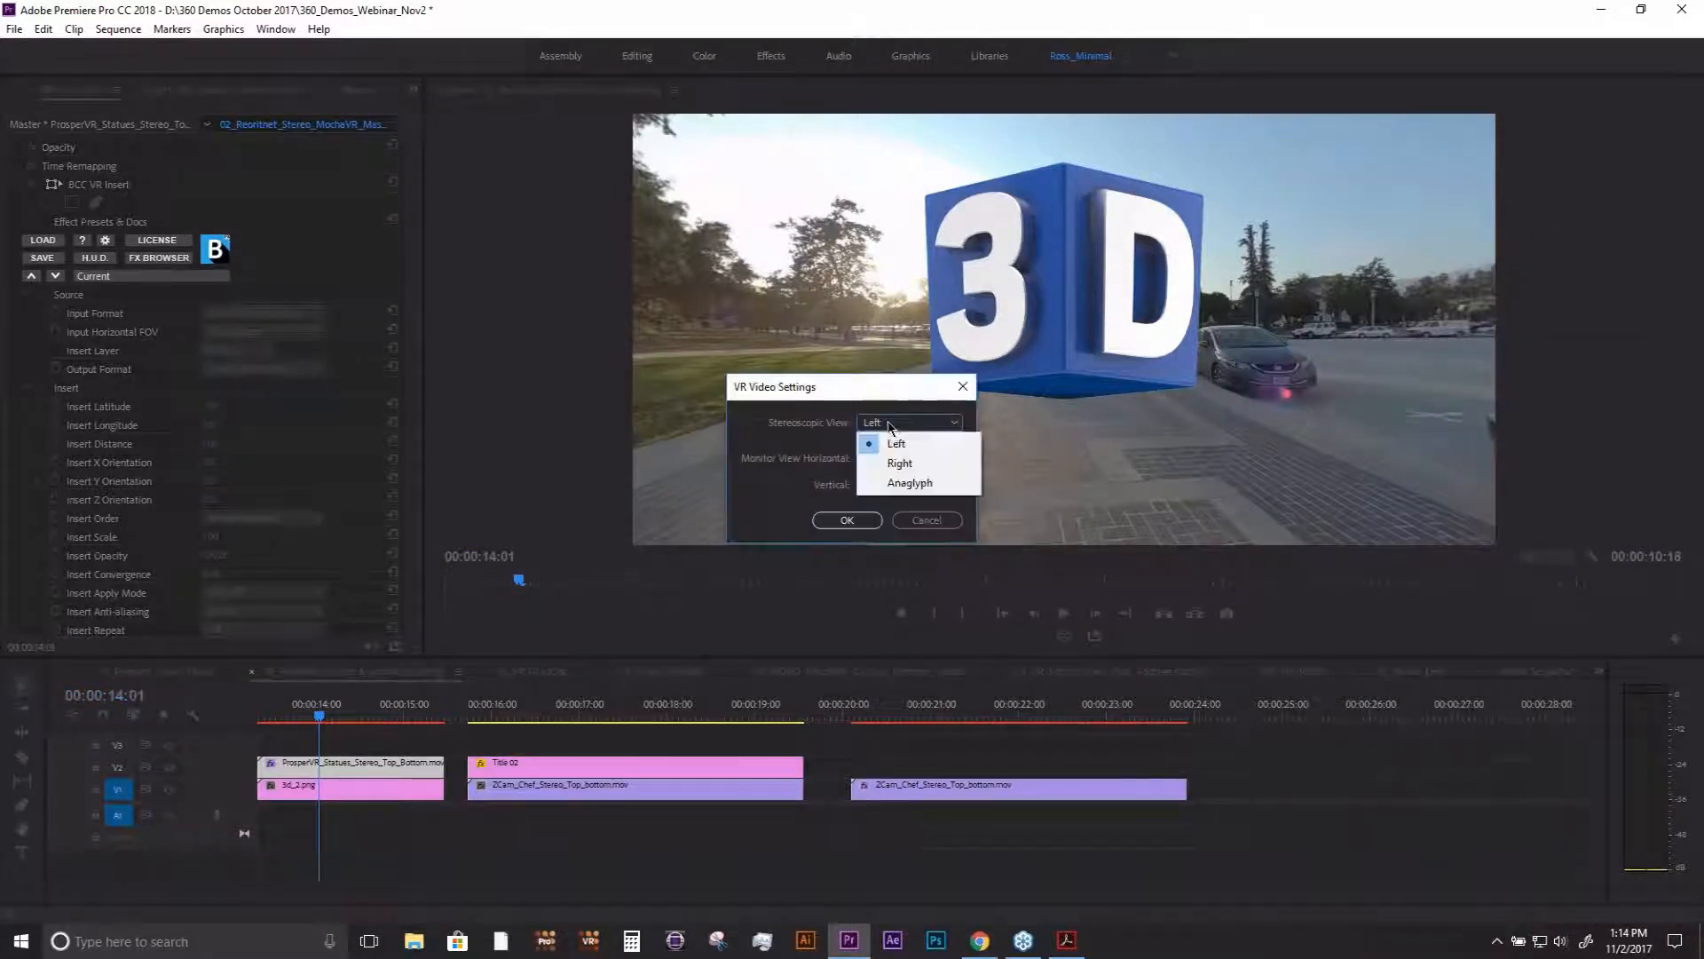
click(915, 482)
click(857, 520)
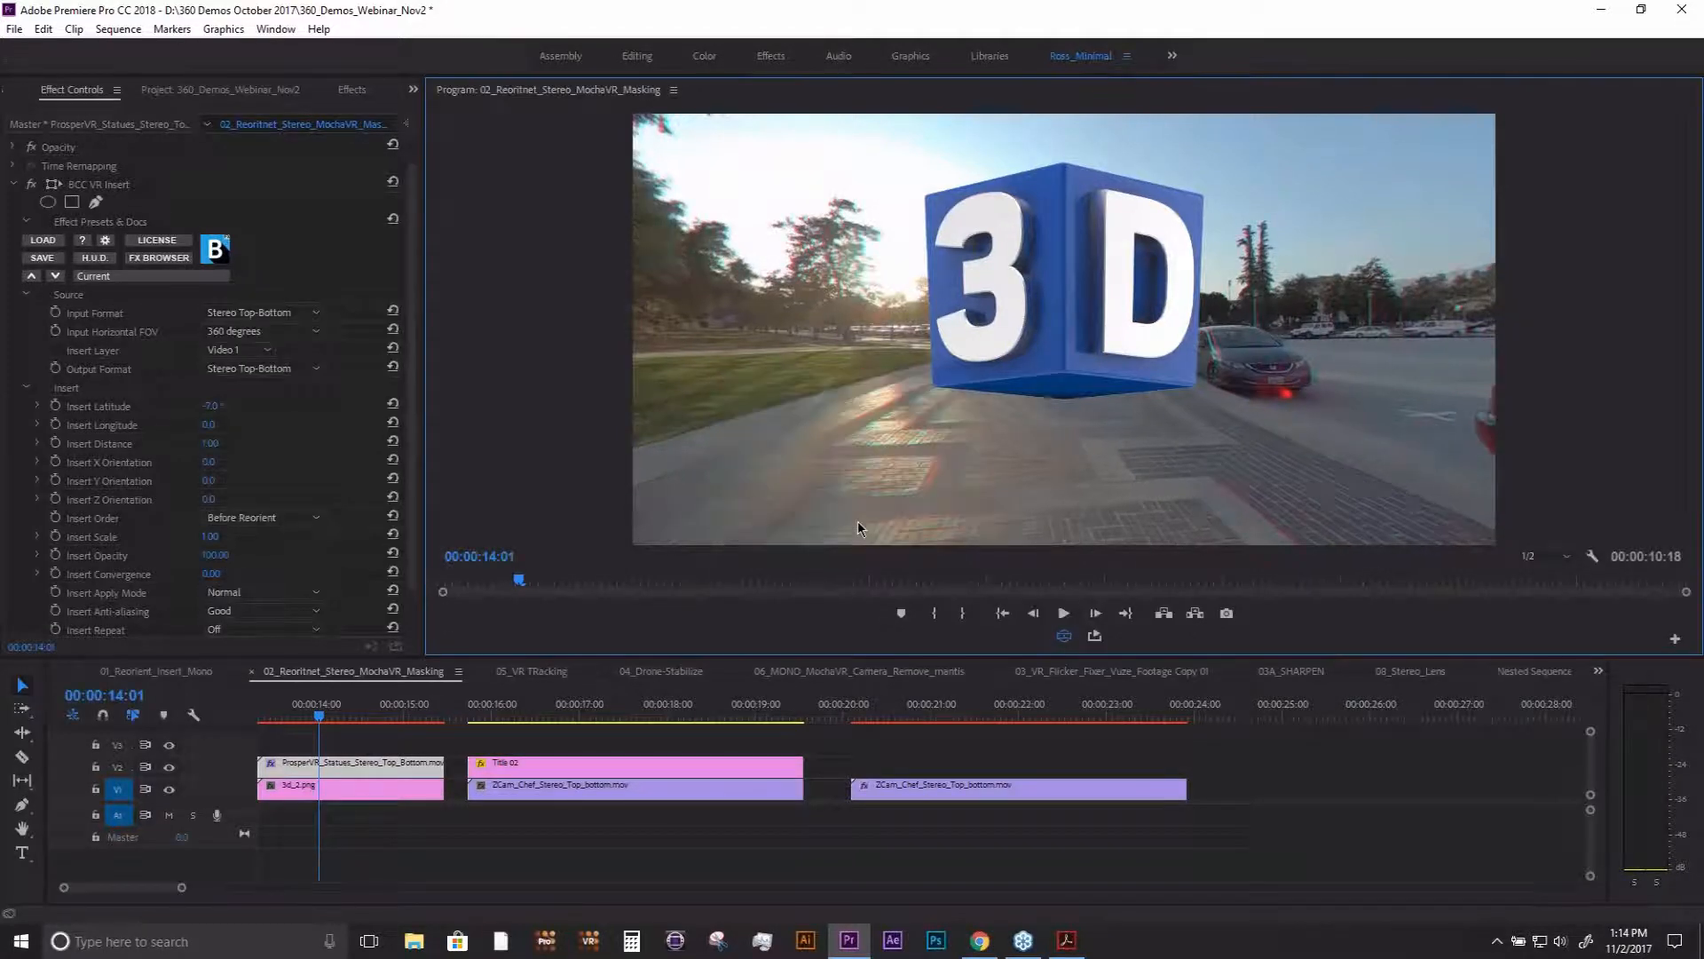
- Set the 3D logo's Insert Convergence to 0.10
drag(416, 421, 413, 482)
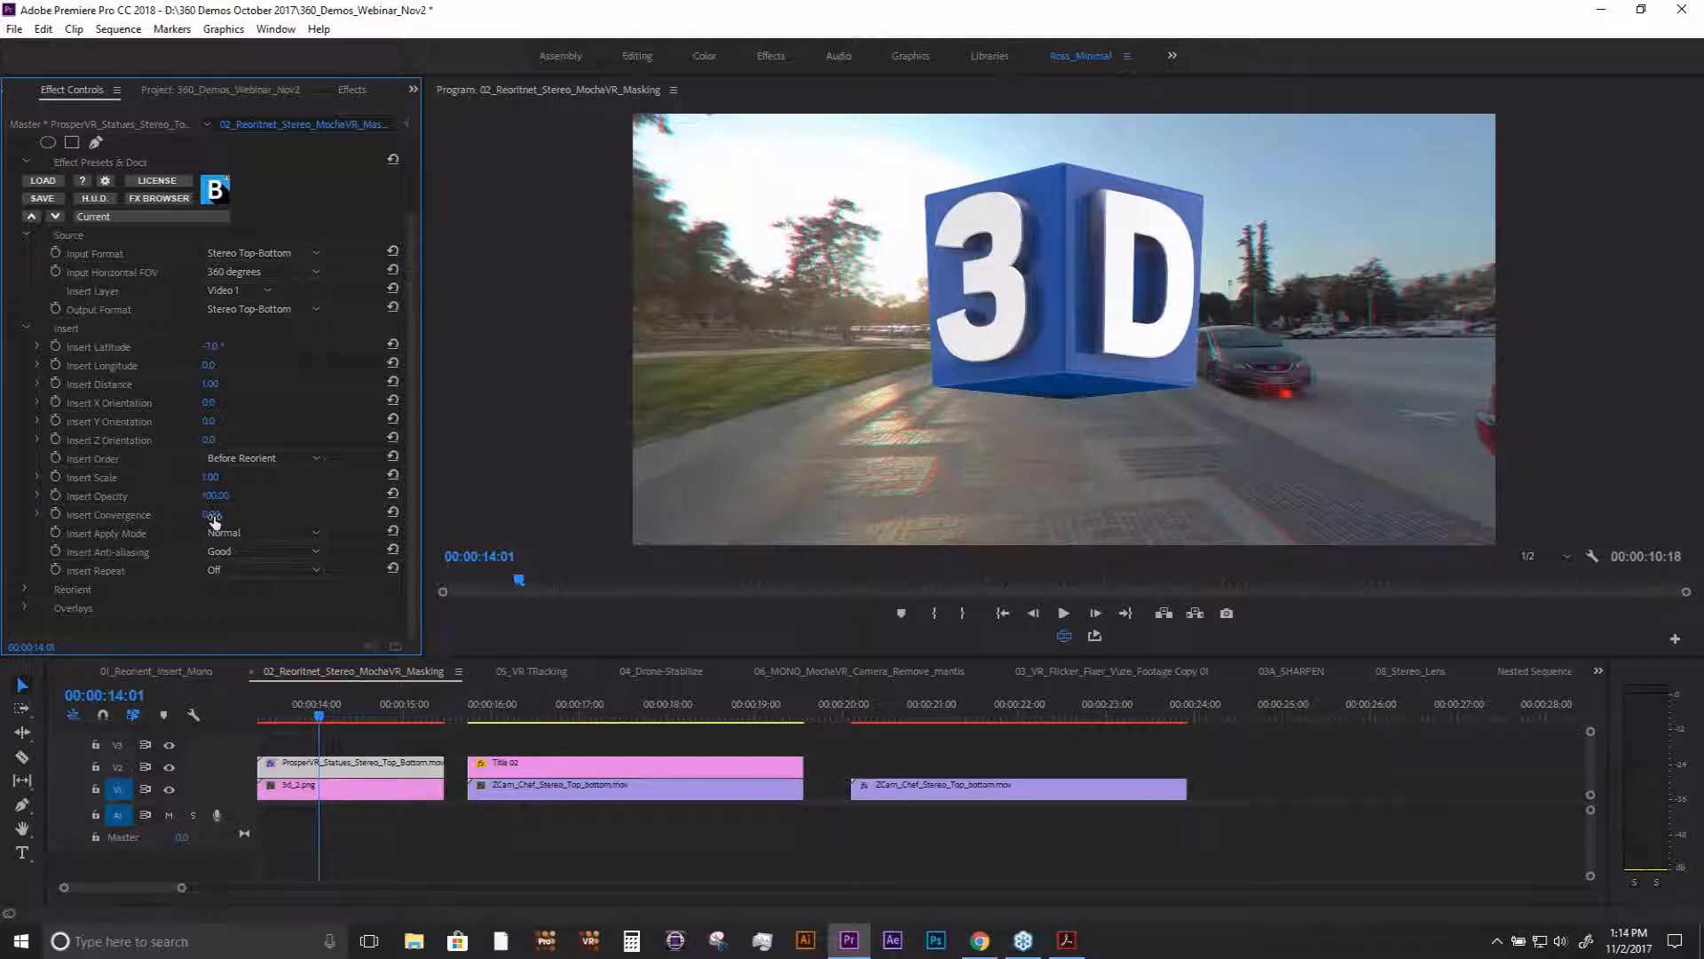
mouse_move(214, 515)
mouse_down()
mouse_move(248, 515)
mouse_move(226, 515)
mouse_up()
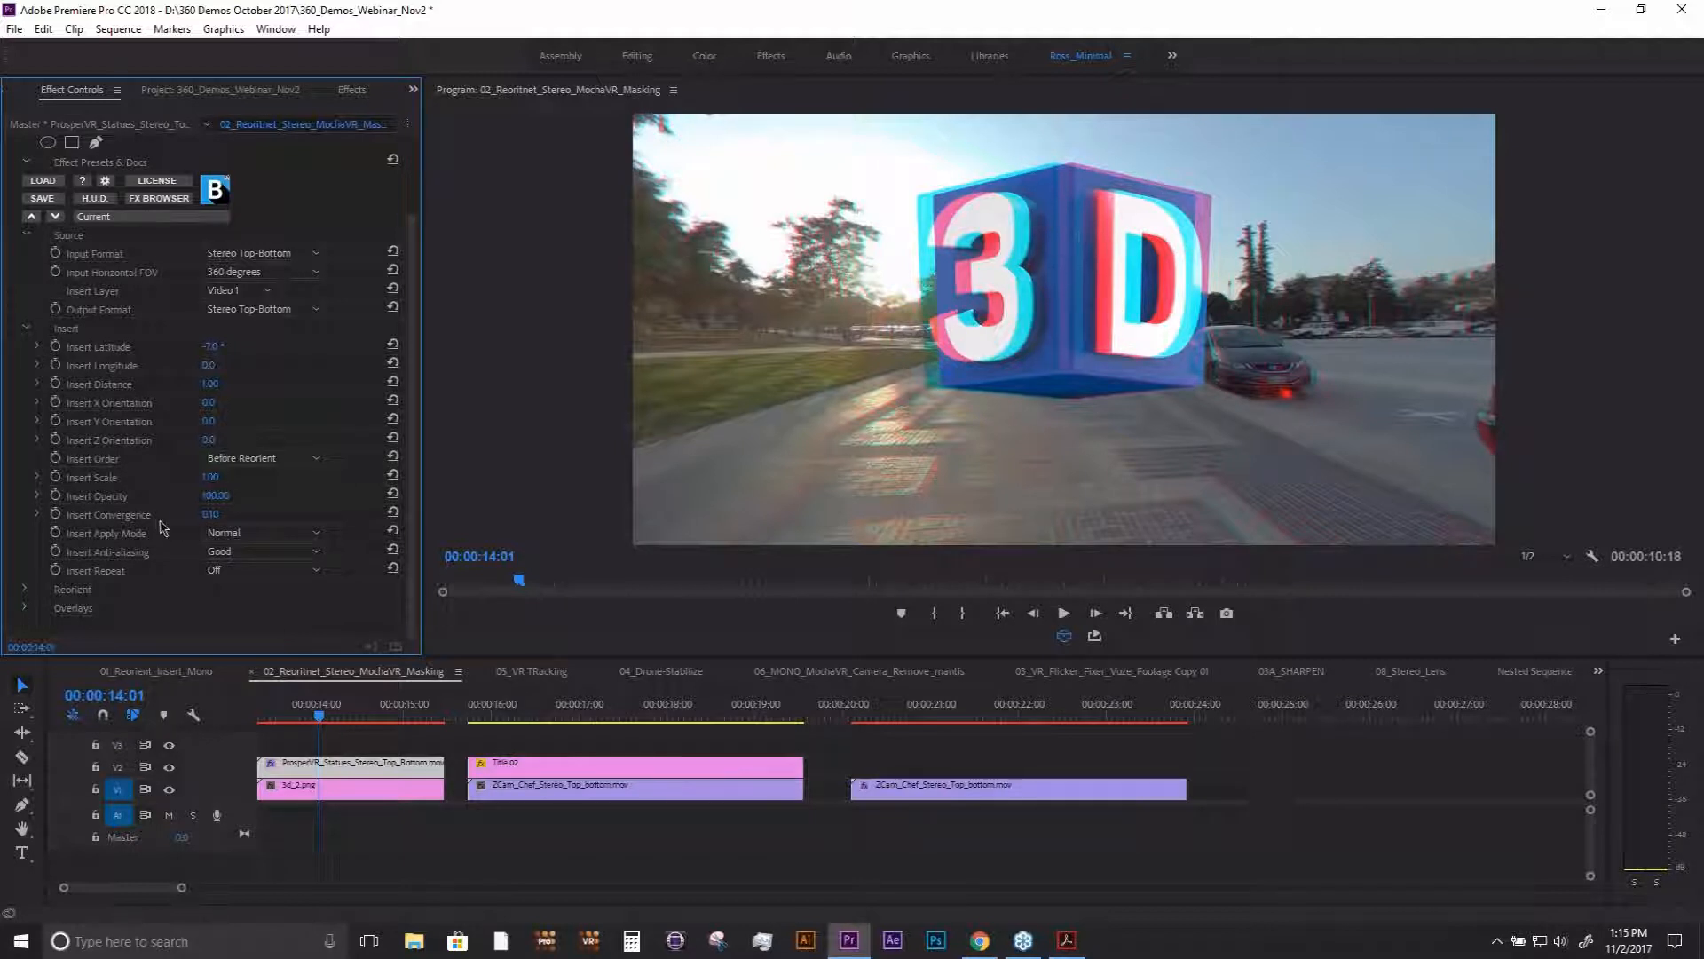
click(213, 517)
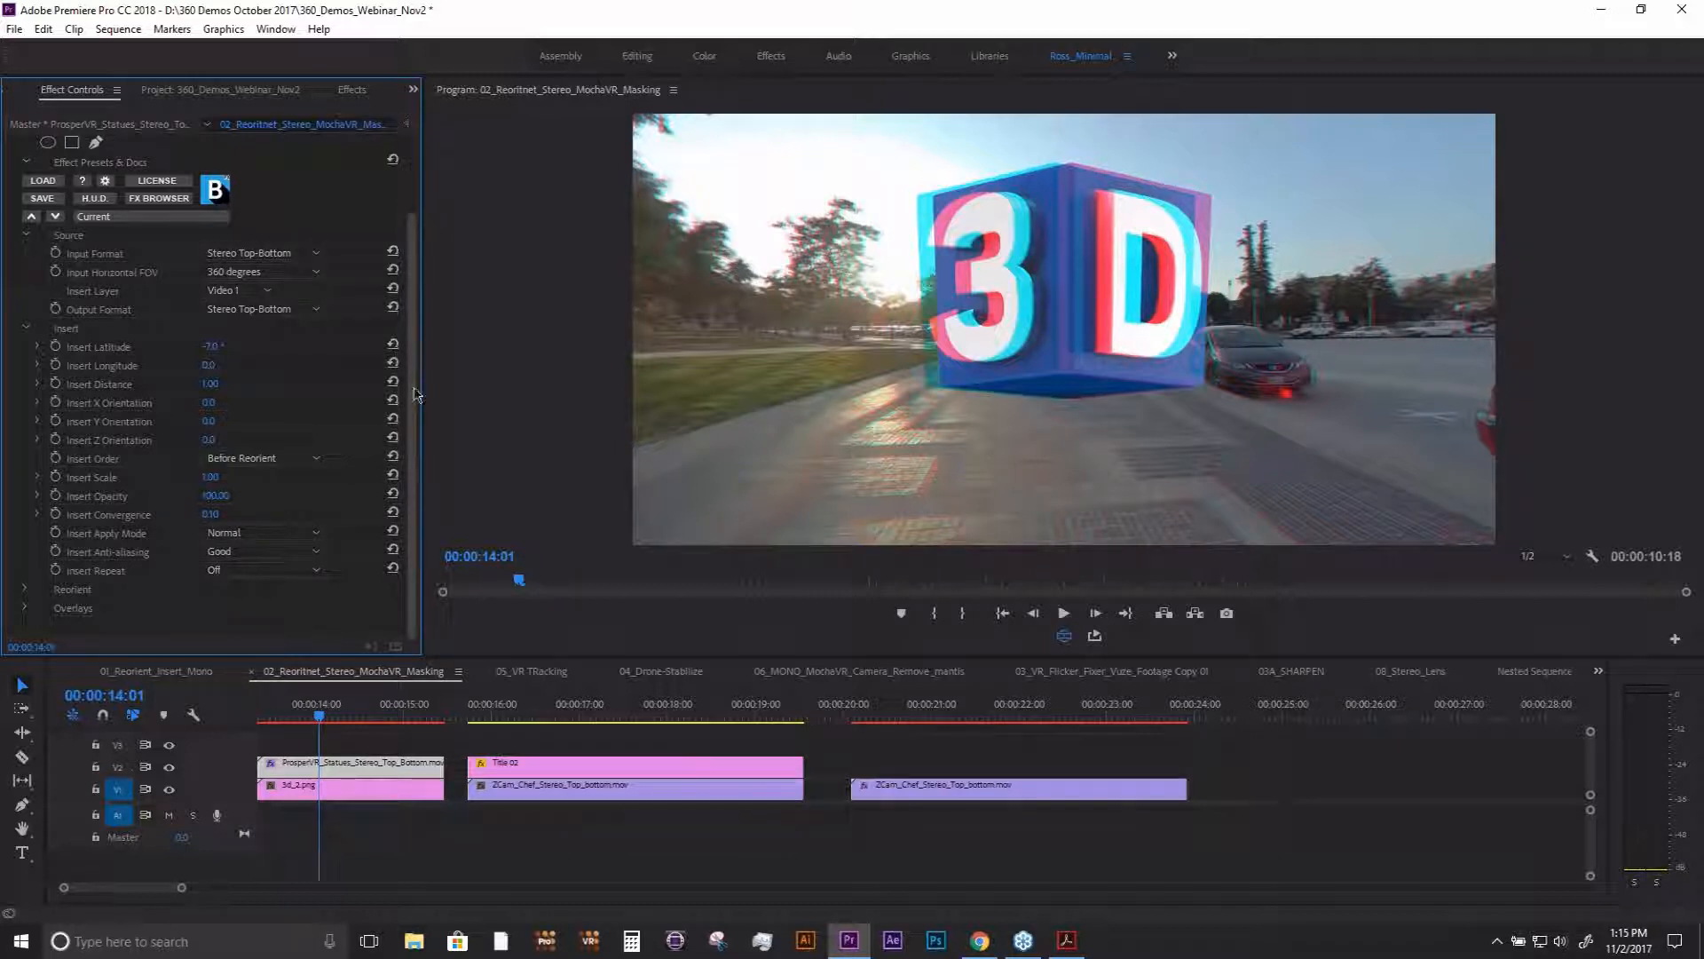
mouse_move(413, 387)
mouse_down()
mouse_move(413, 310)
mouse_move(409, 405)
mouse_up()
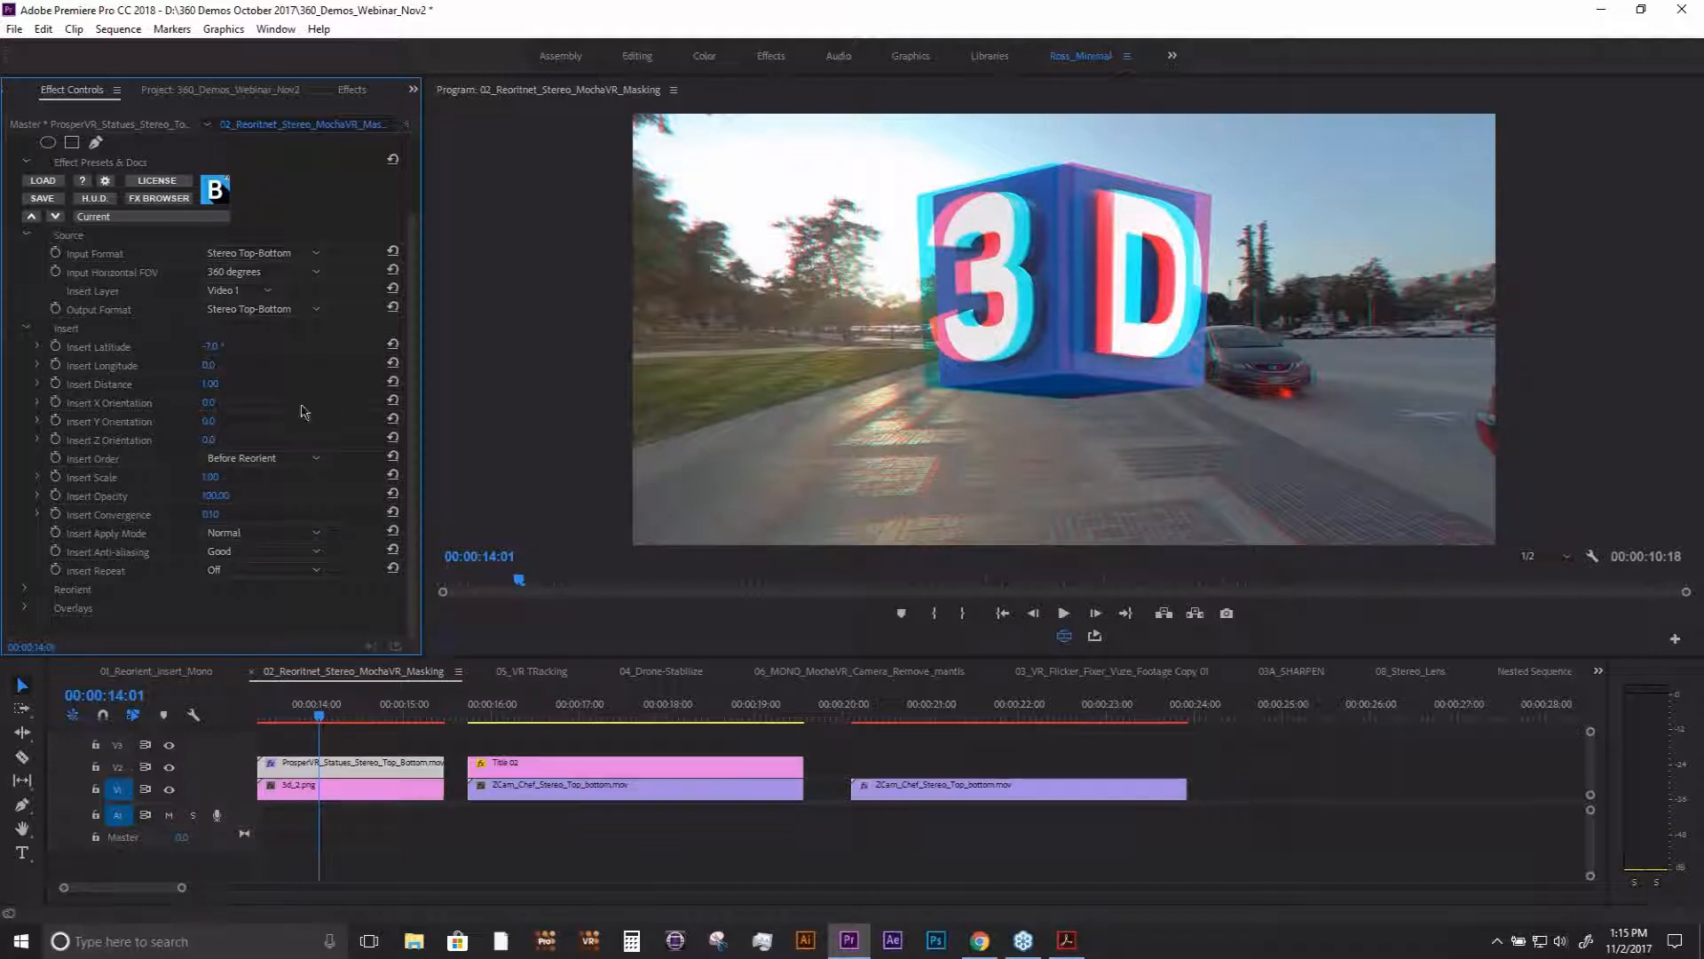
- Go to 00:00:16:19 on the Insert Your Logo title, set the VR Stereoscopic View to Left and turn the VR display off
click(547, 709)
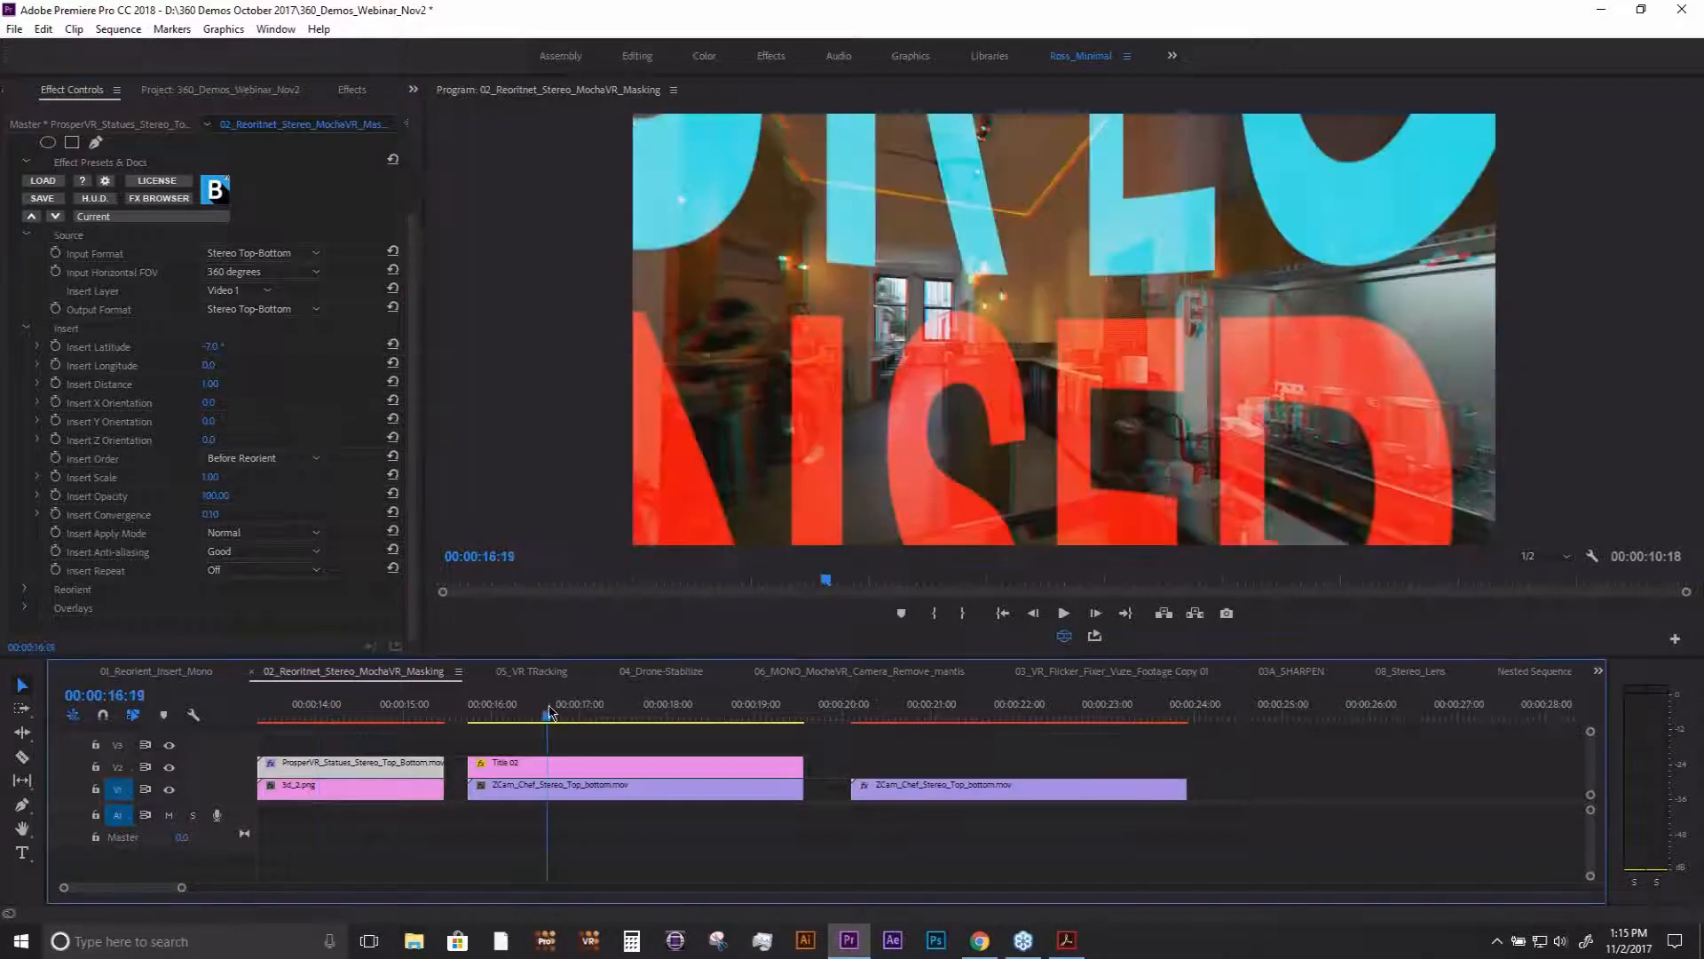
click(1593, 555)
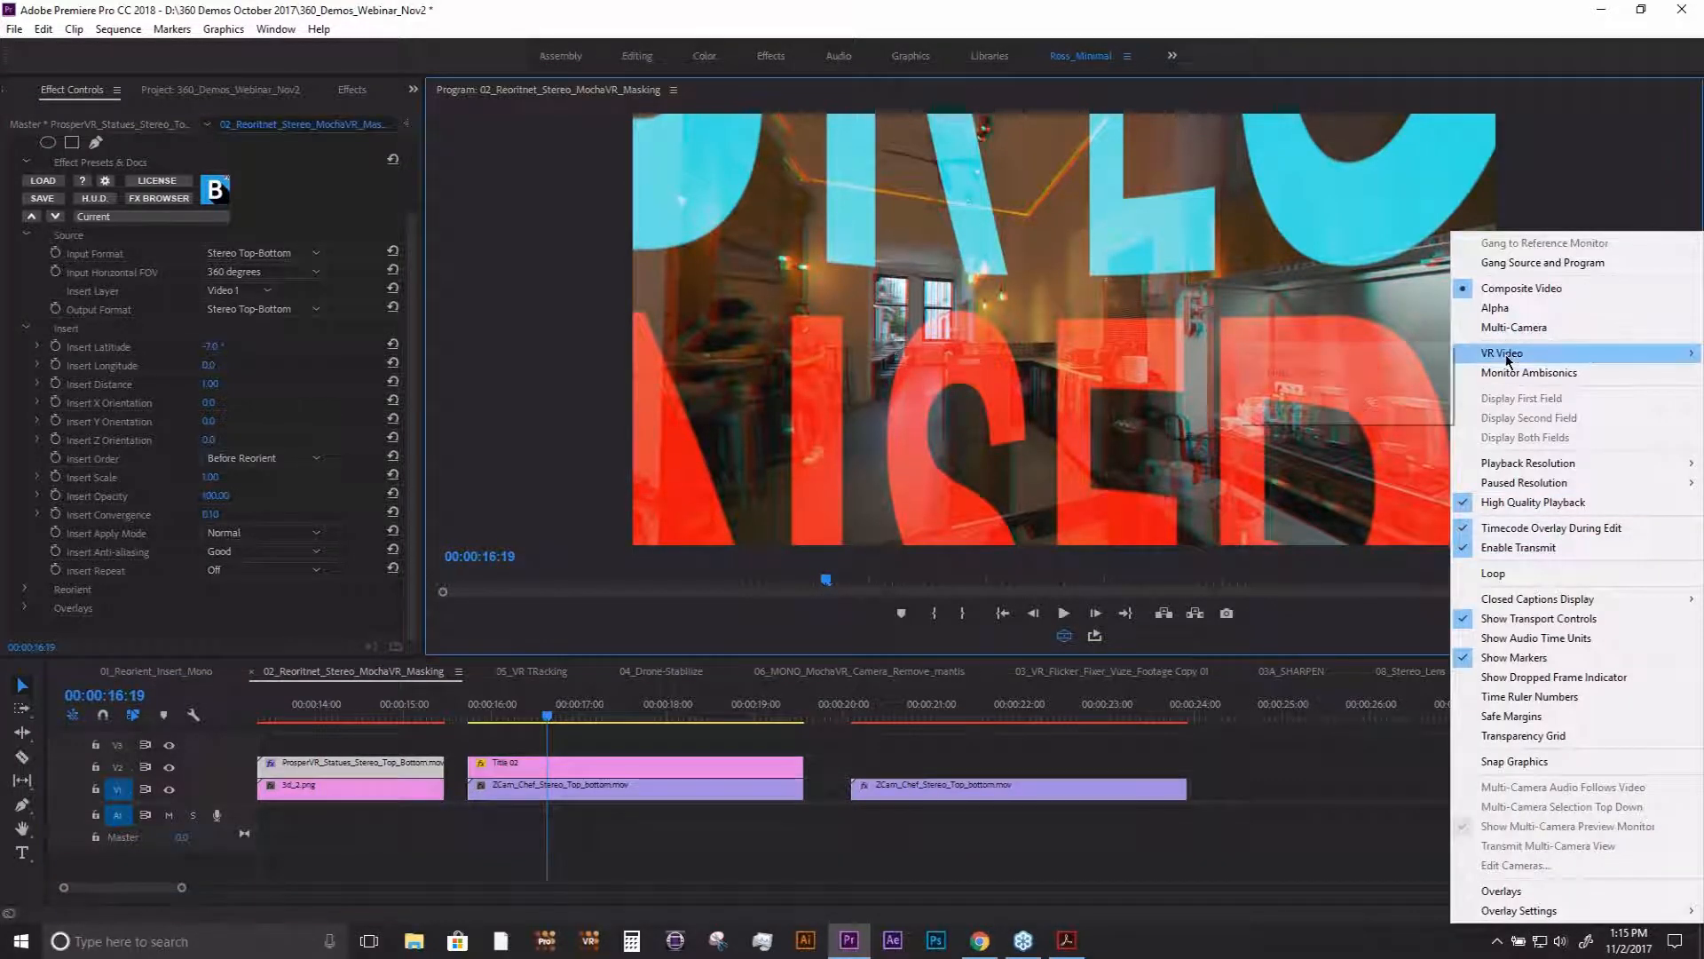
mouse_move(1507, 359)
click(1311, 417)
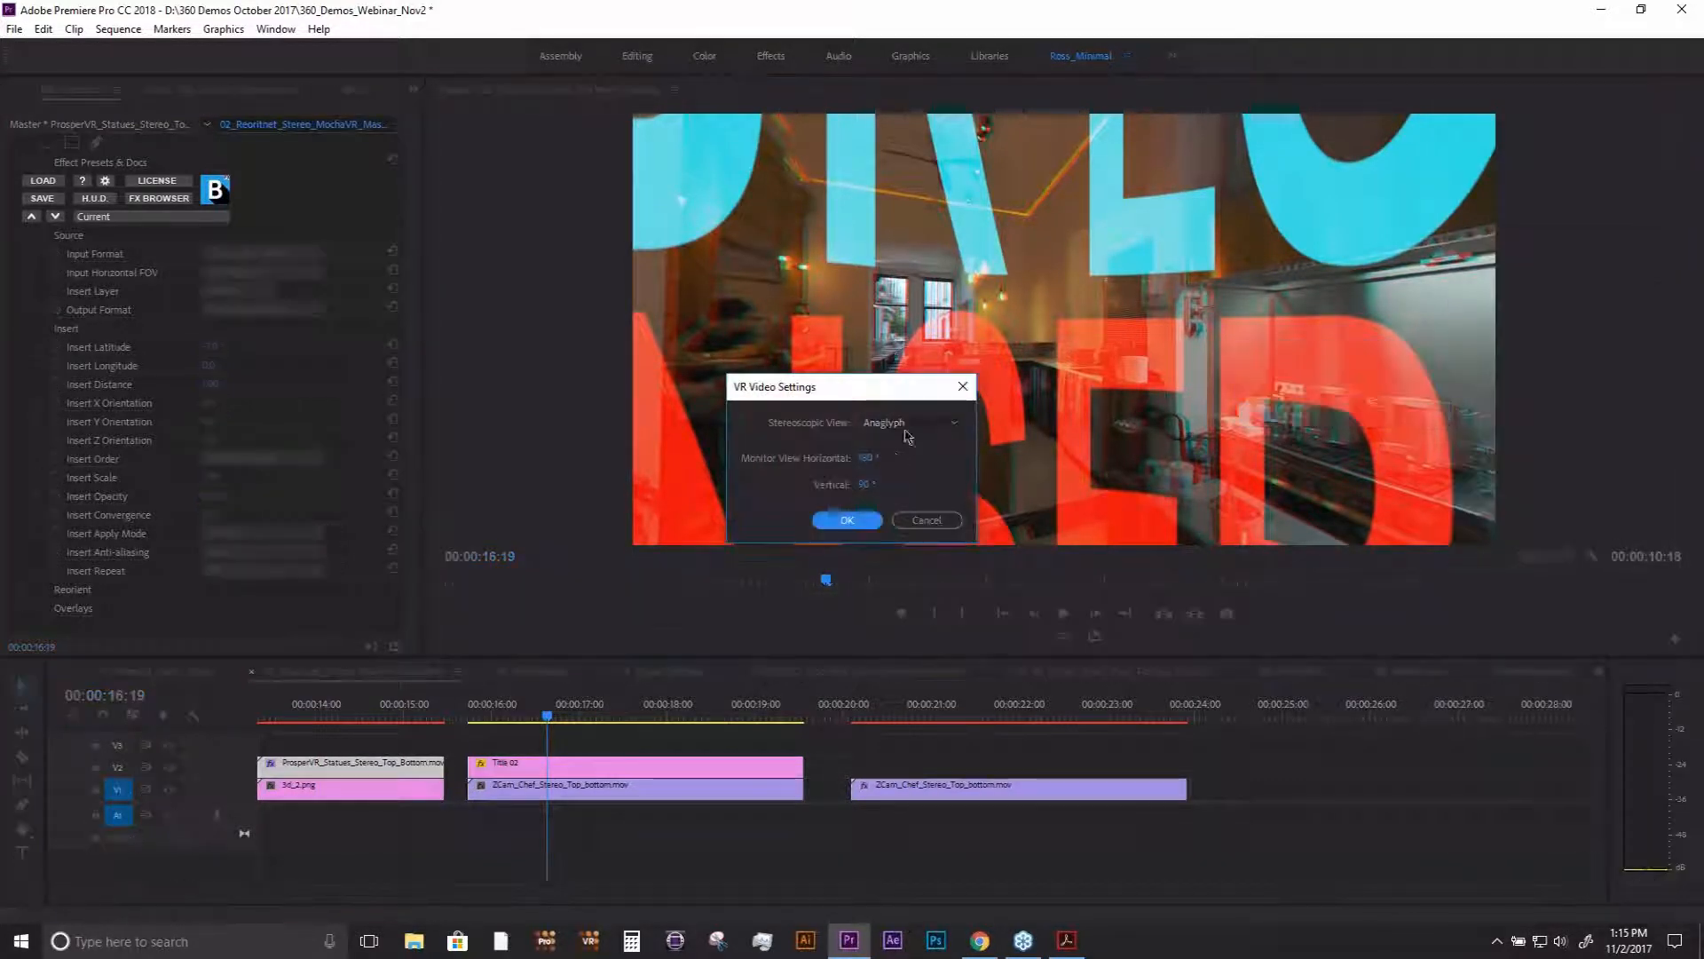
click(907, 433)
click(899, 445)
click(847, 519)
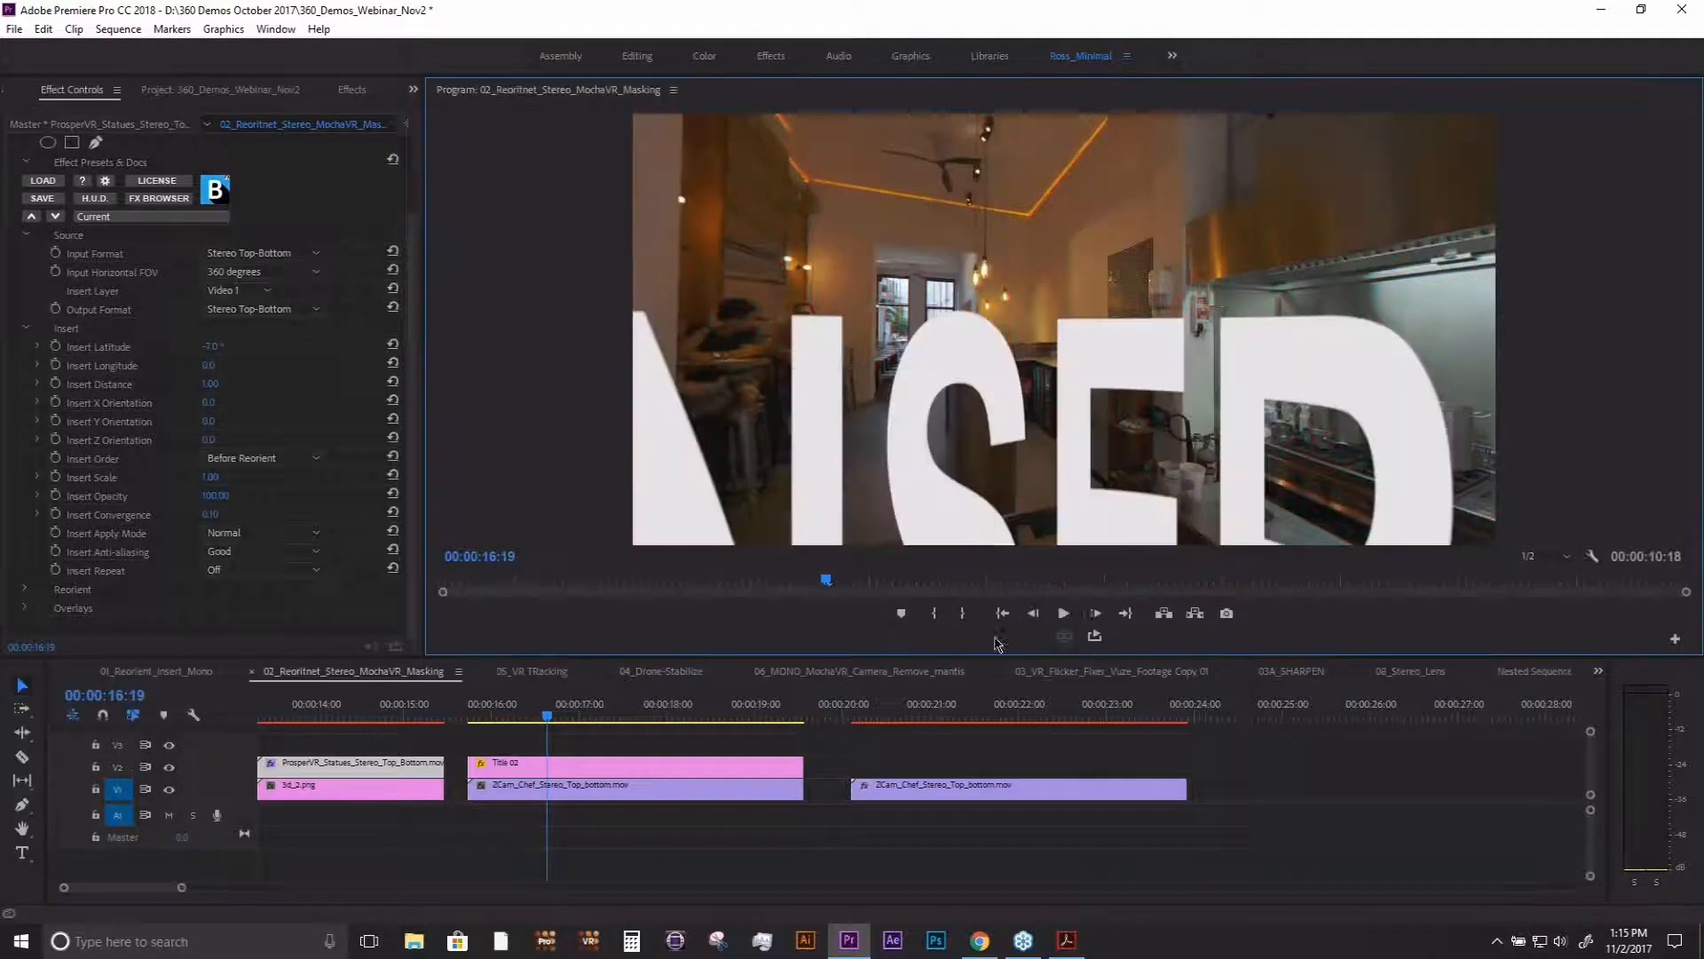
click(1064, 636)
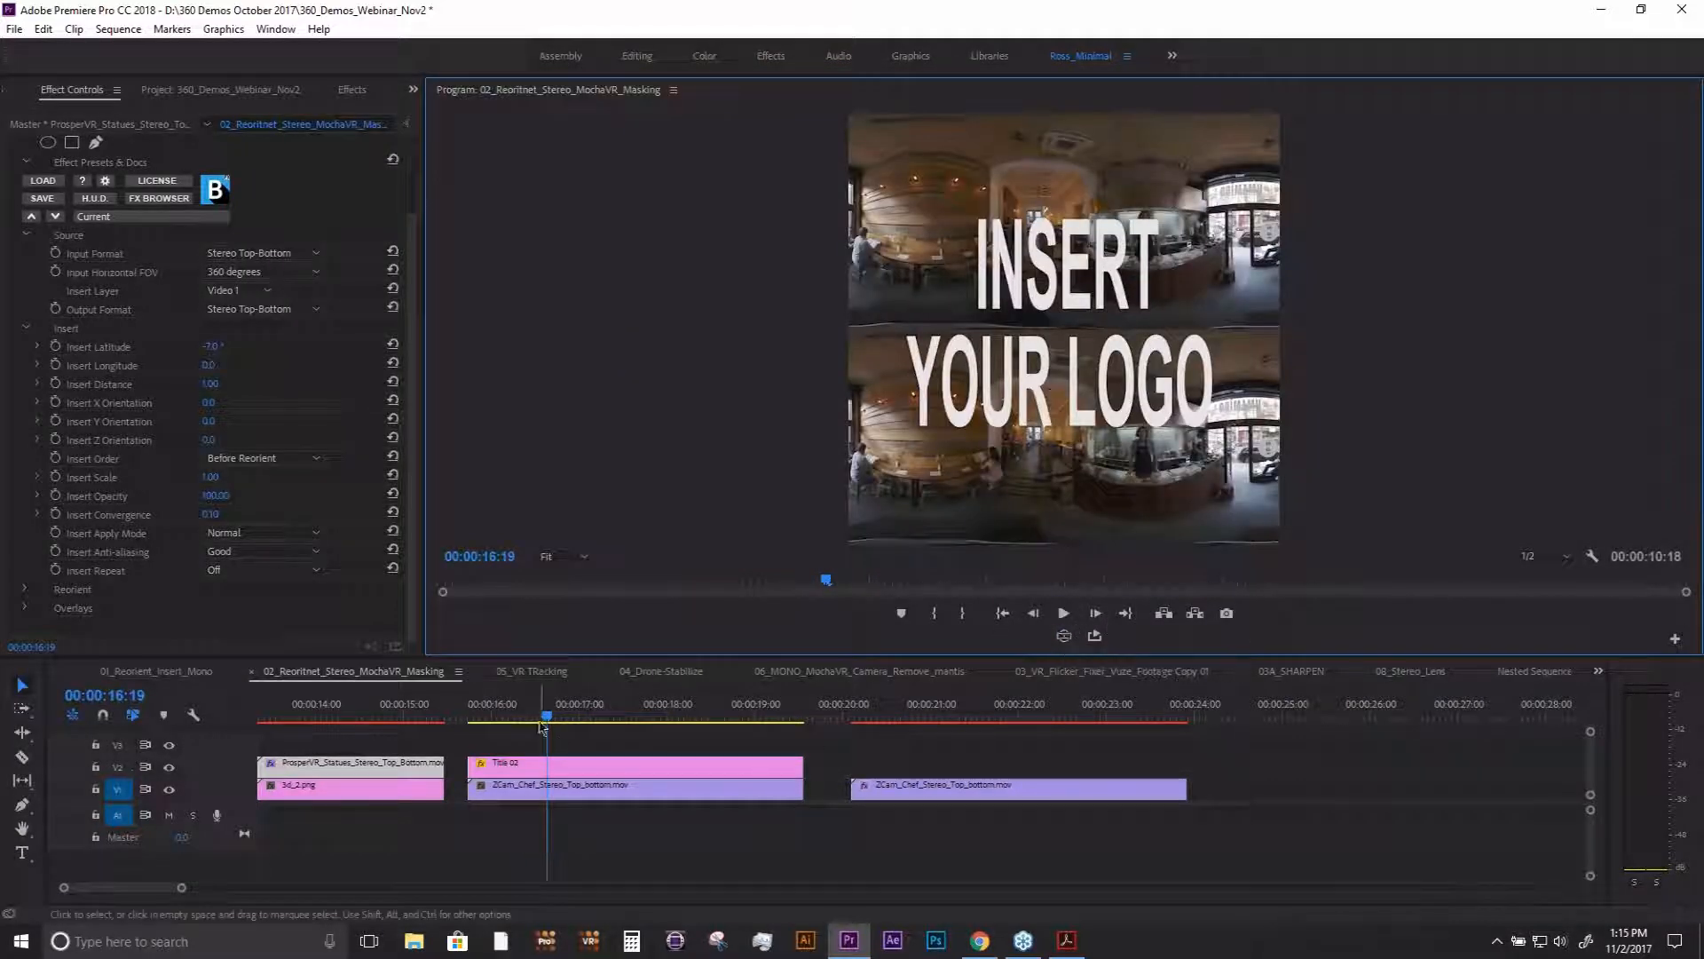
- Return to the 3D logo clip at 00:00:14:09 and set its Insert Convergence to 1.00
drag(541, 723, 563, 721)
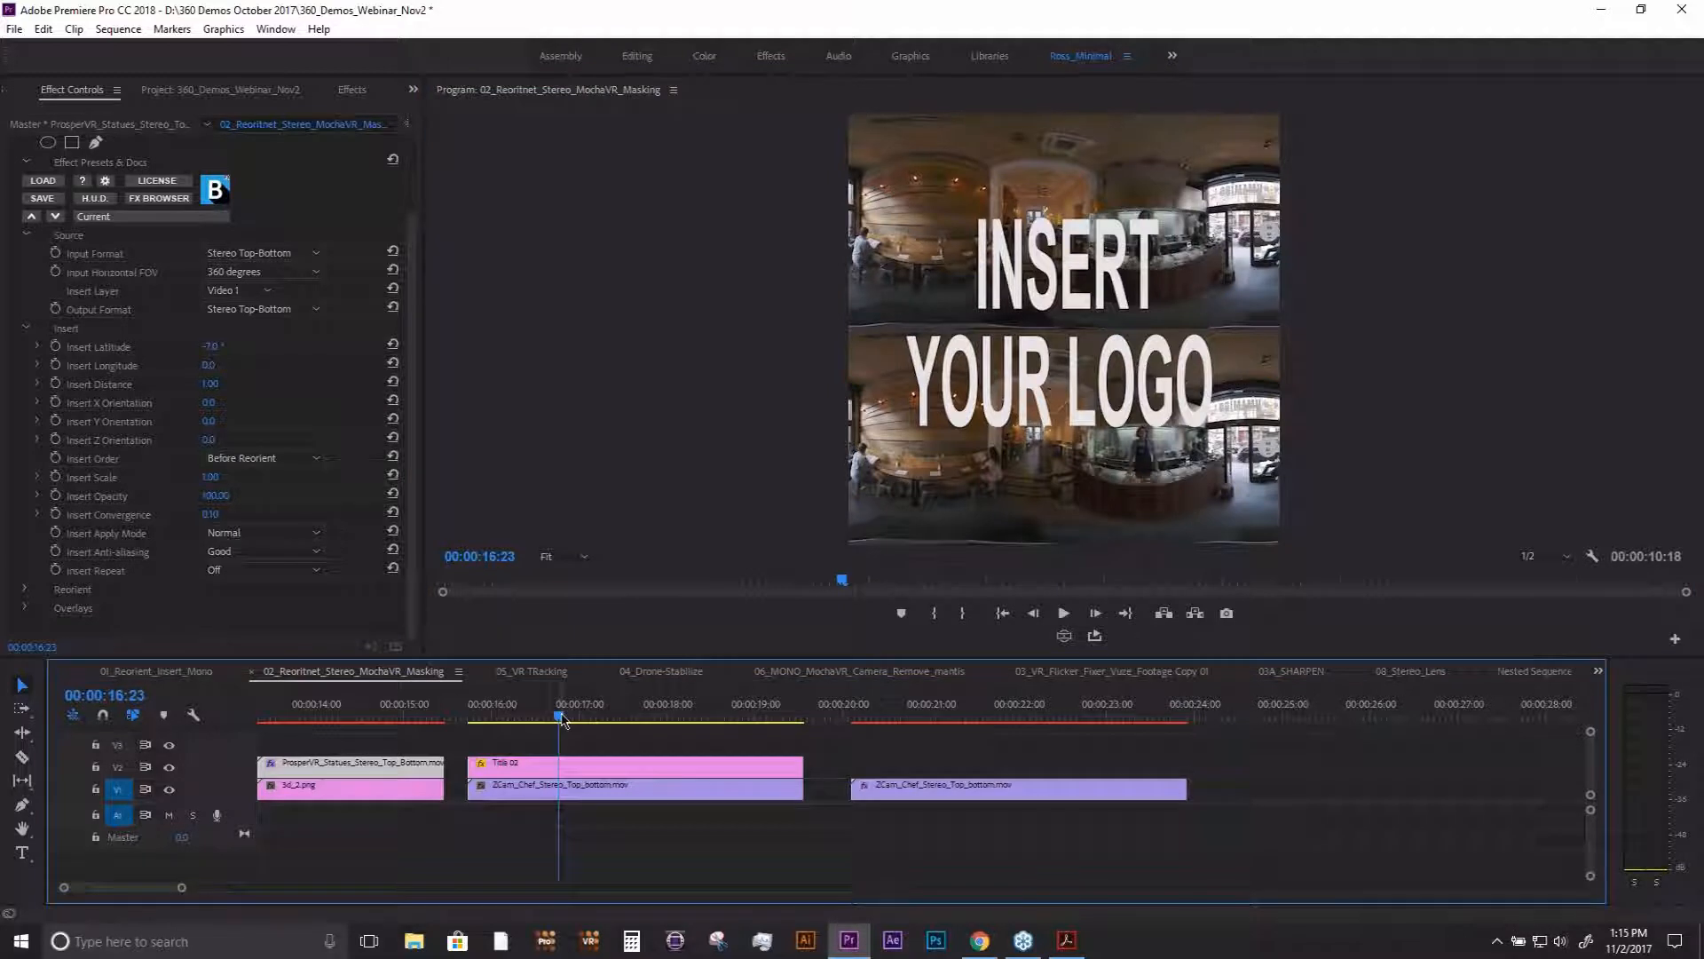
click(340, 717)
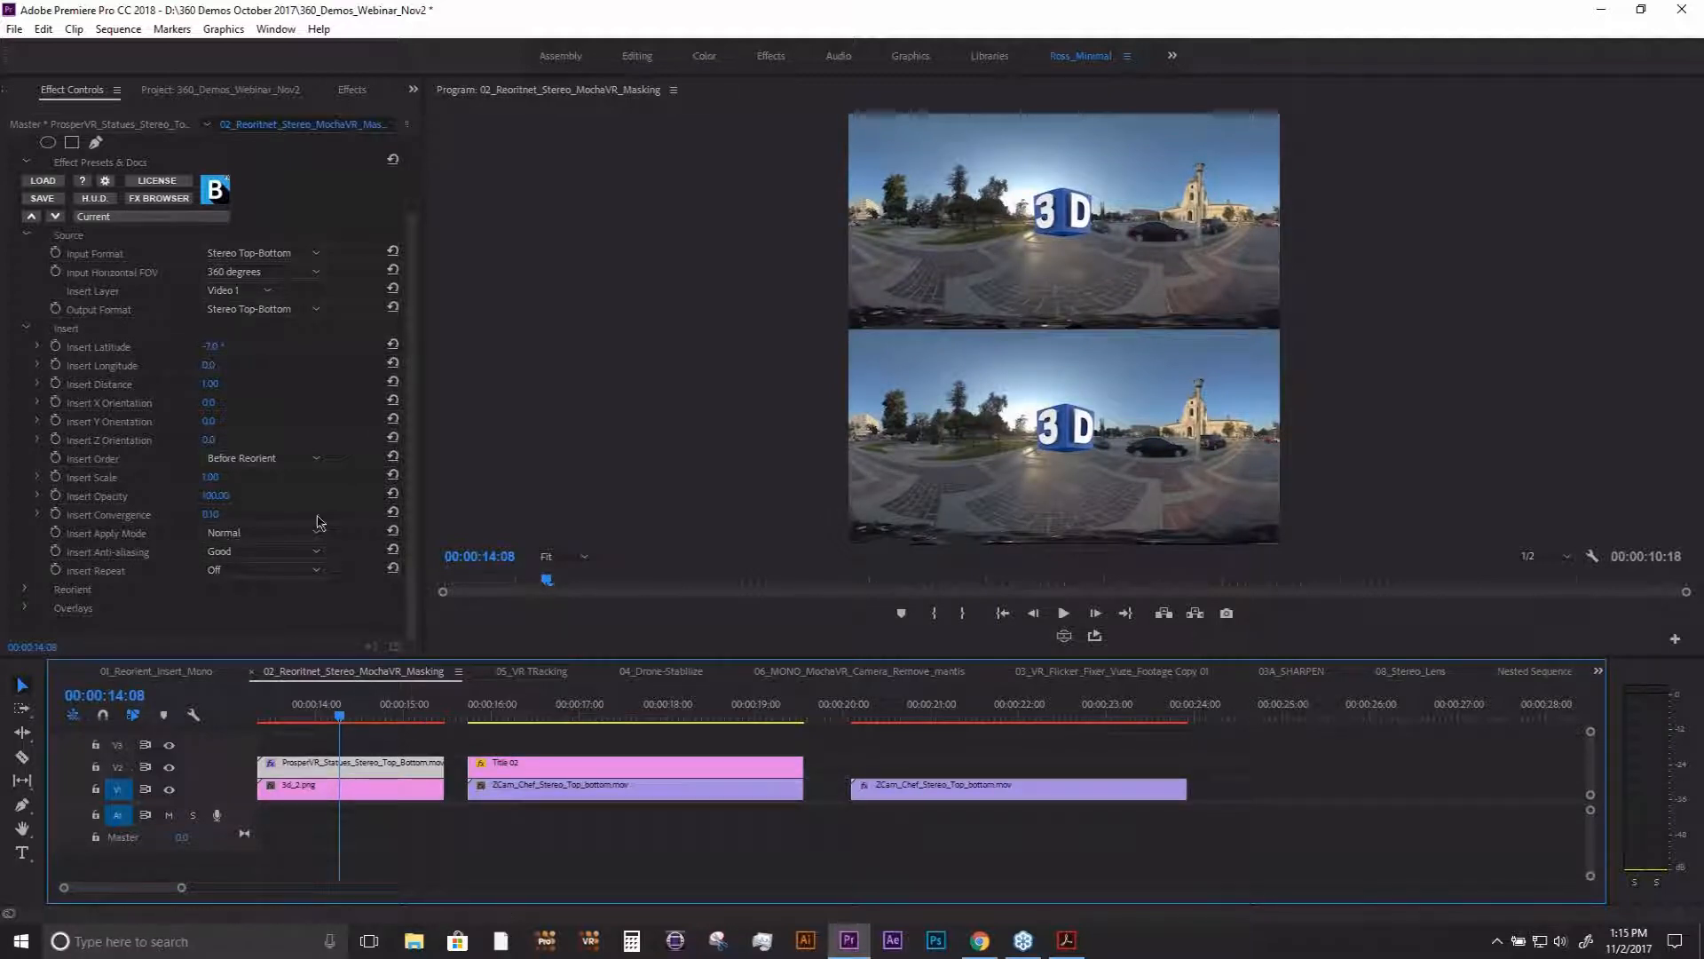
click(341, 717)
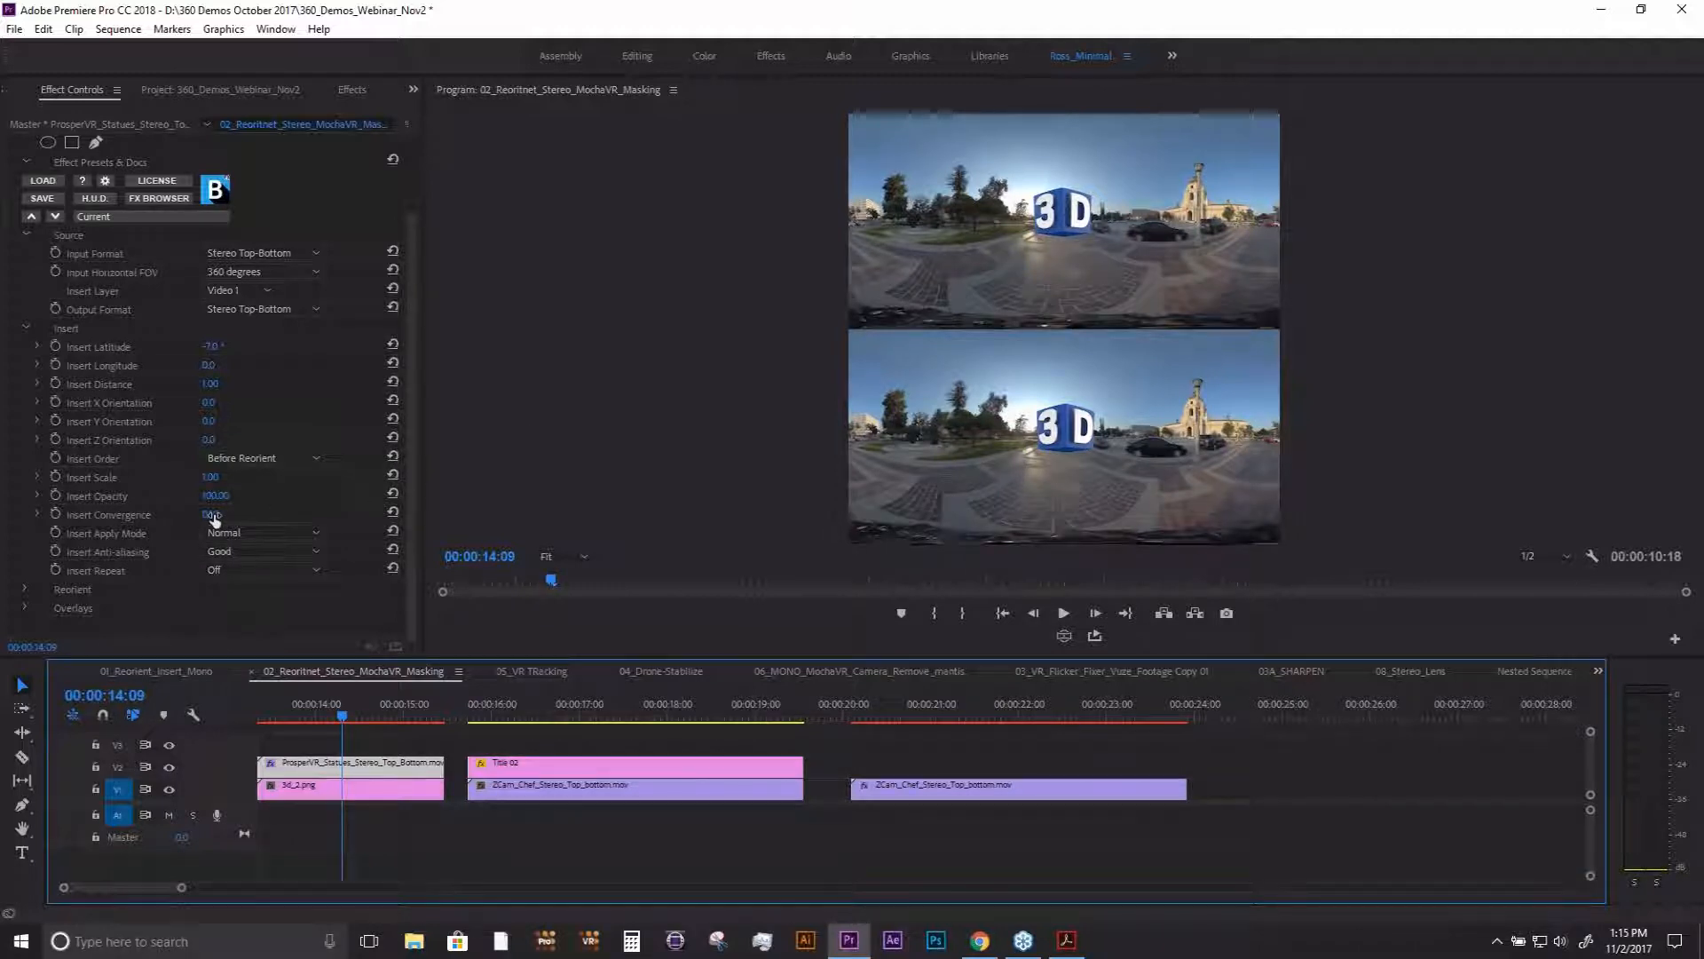
drag(214, 519, 235, 520)
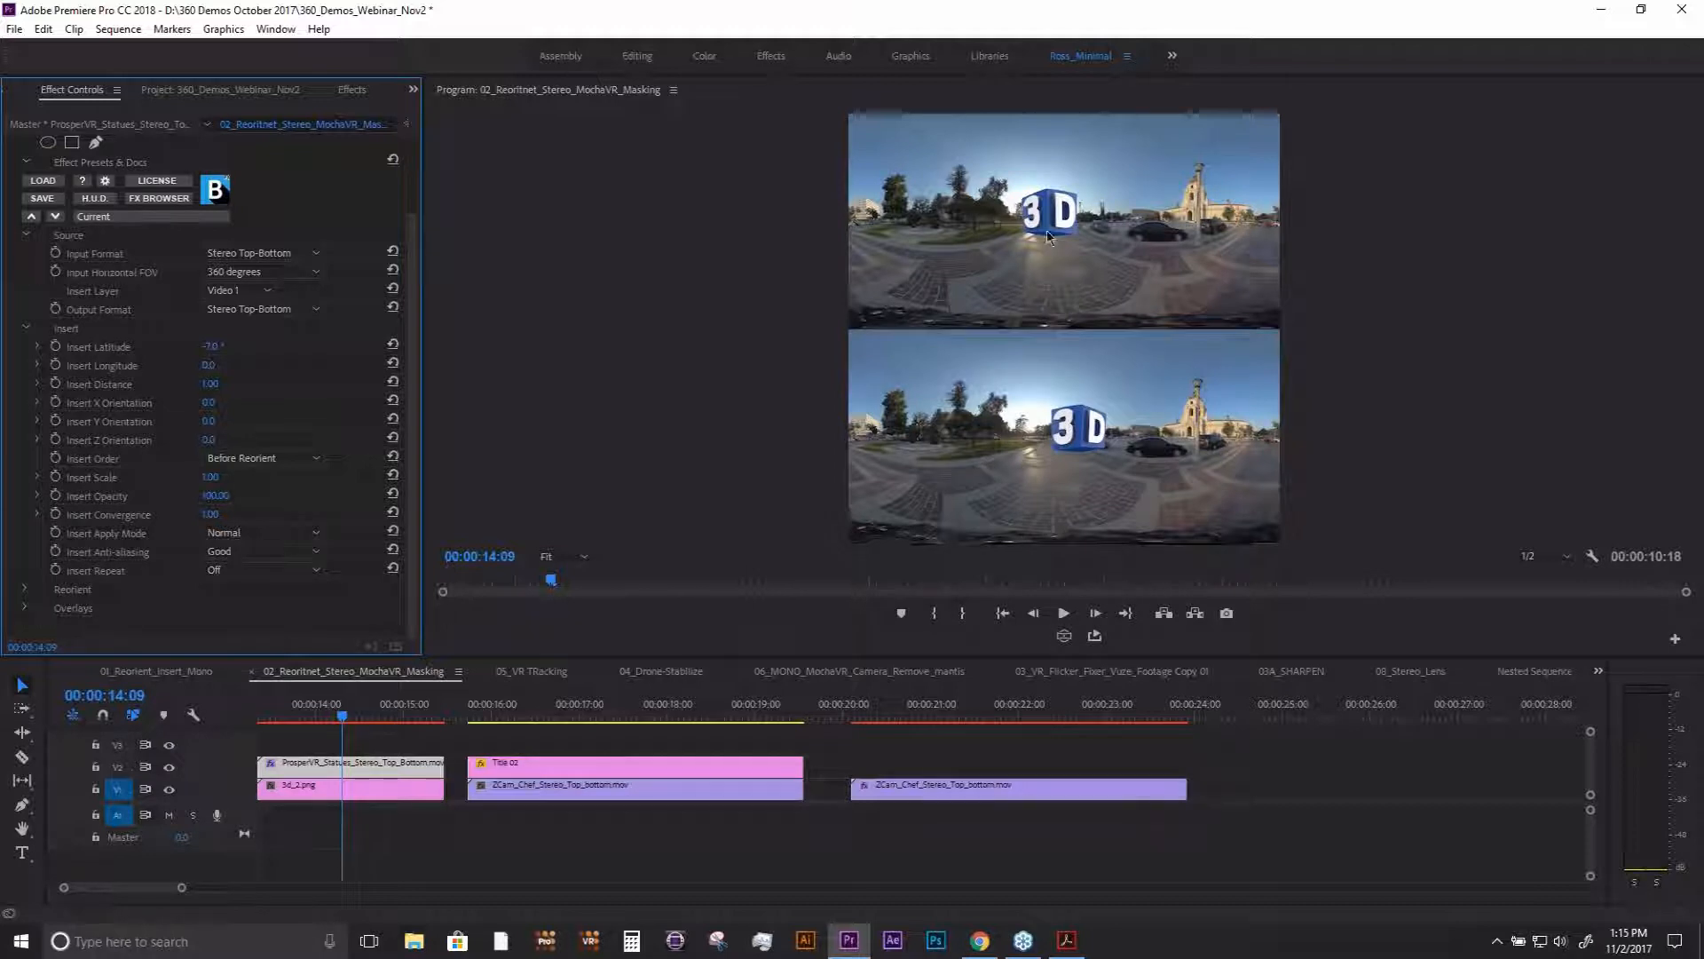
- Switch the monitor to the Anaglyph VR display and set the 3D logo's Insert Convergence to 0.60 at 00:00:14:16
click(1592, 557)
mouse_move(1540, 364)
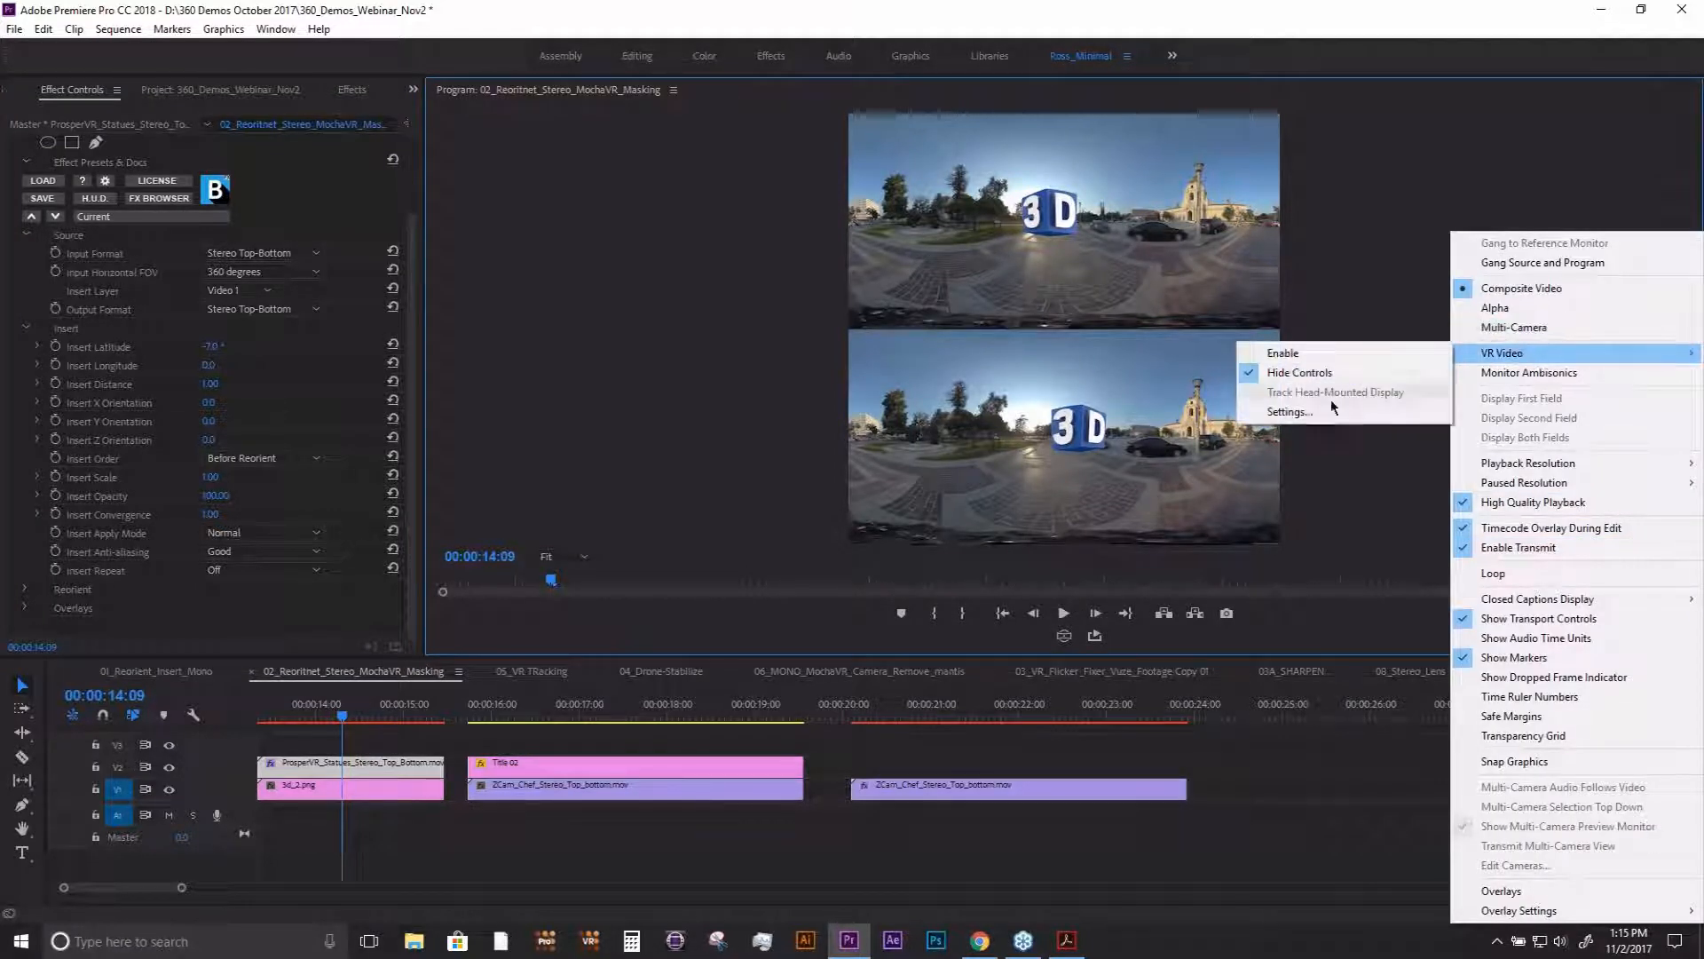
click(1323, 406)
click(906, 423)
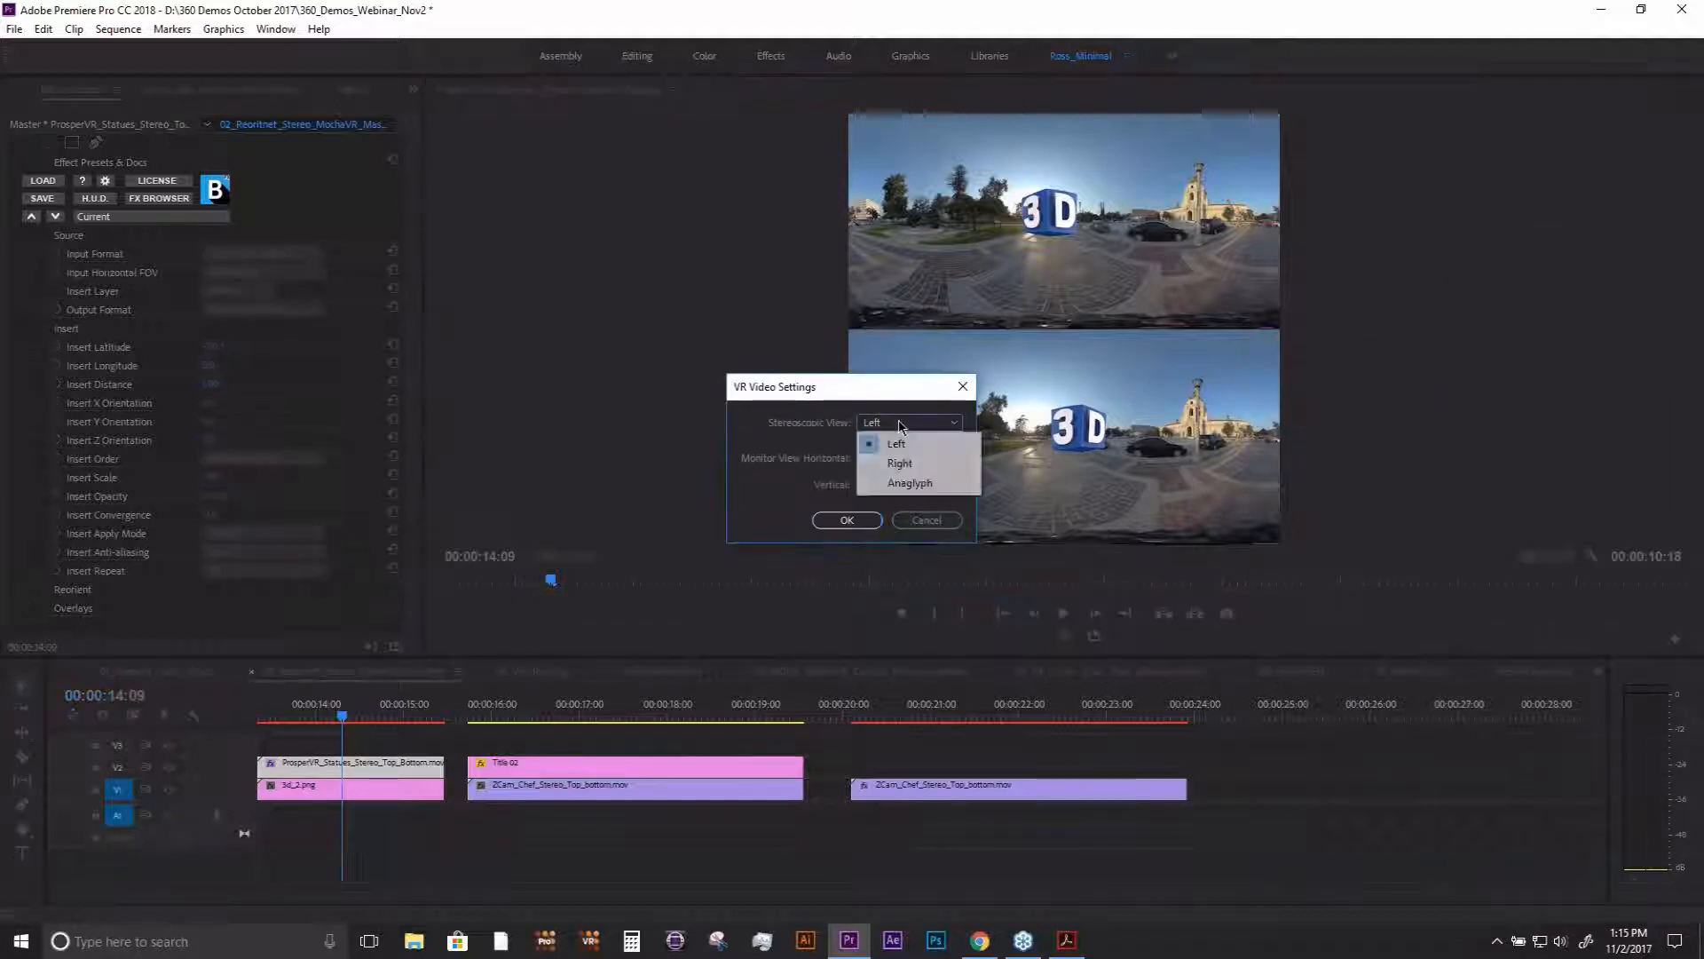
click(895, 480)
click(847, 521)
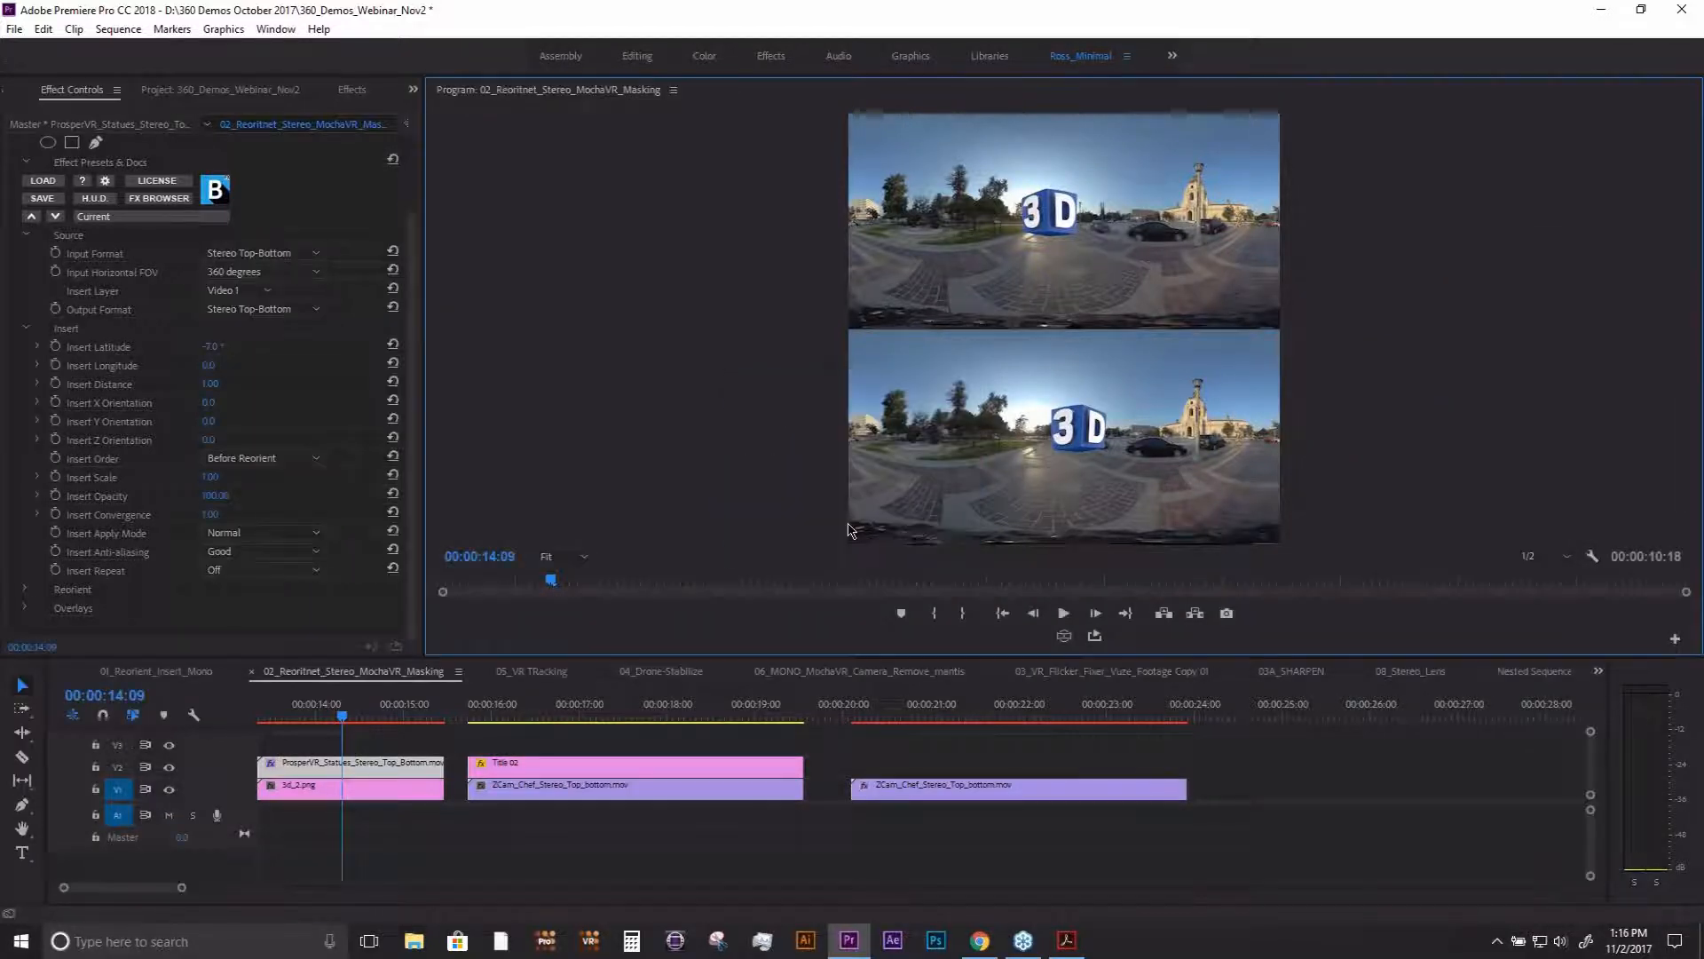
click(1594, 555)
click(1111, 613)
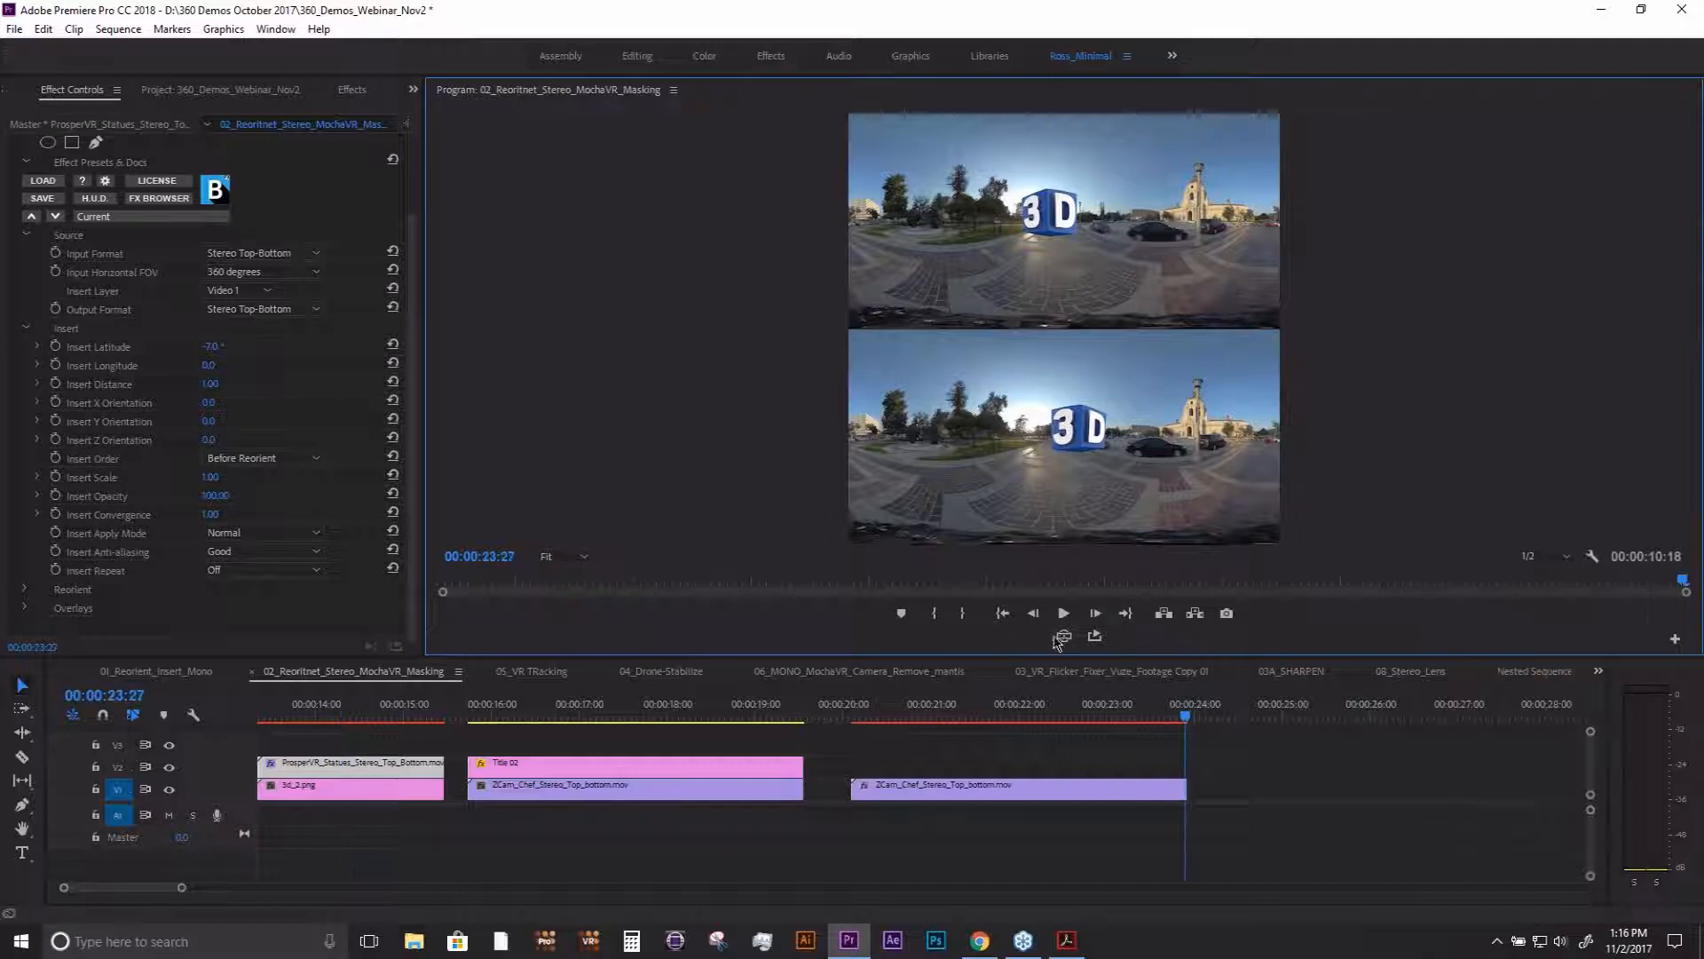
click(1063, 637)
click(363, 712)
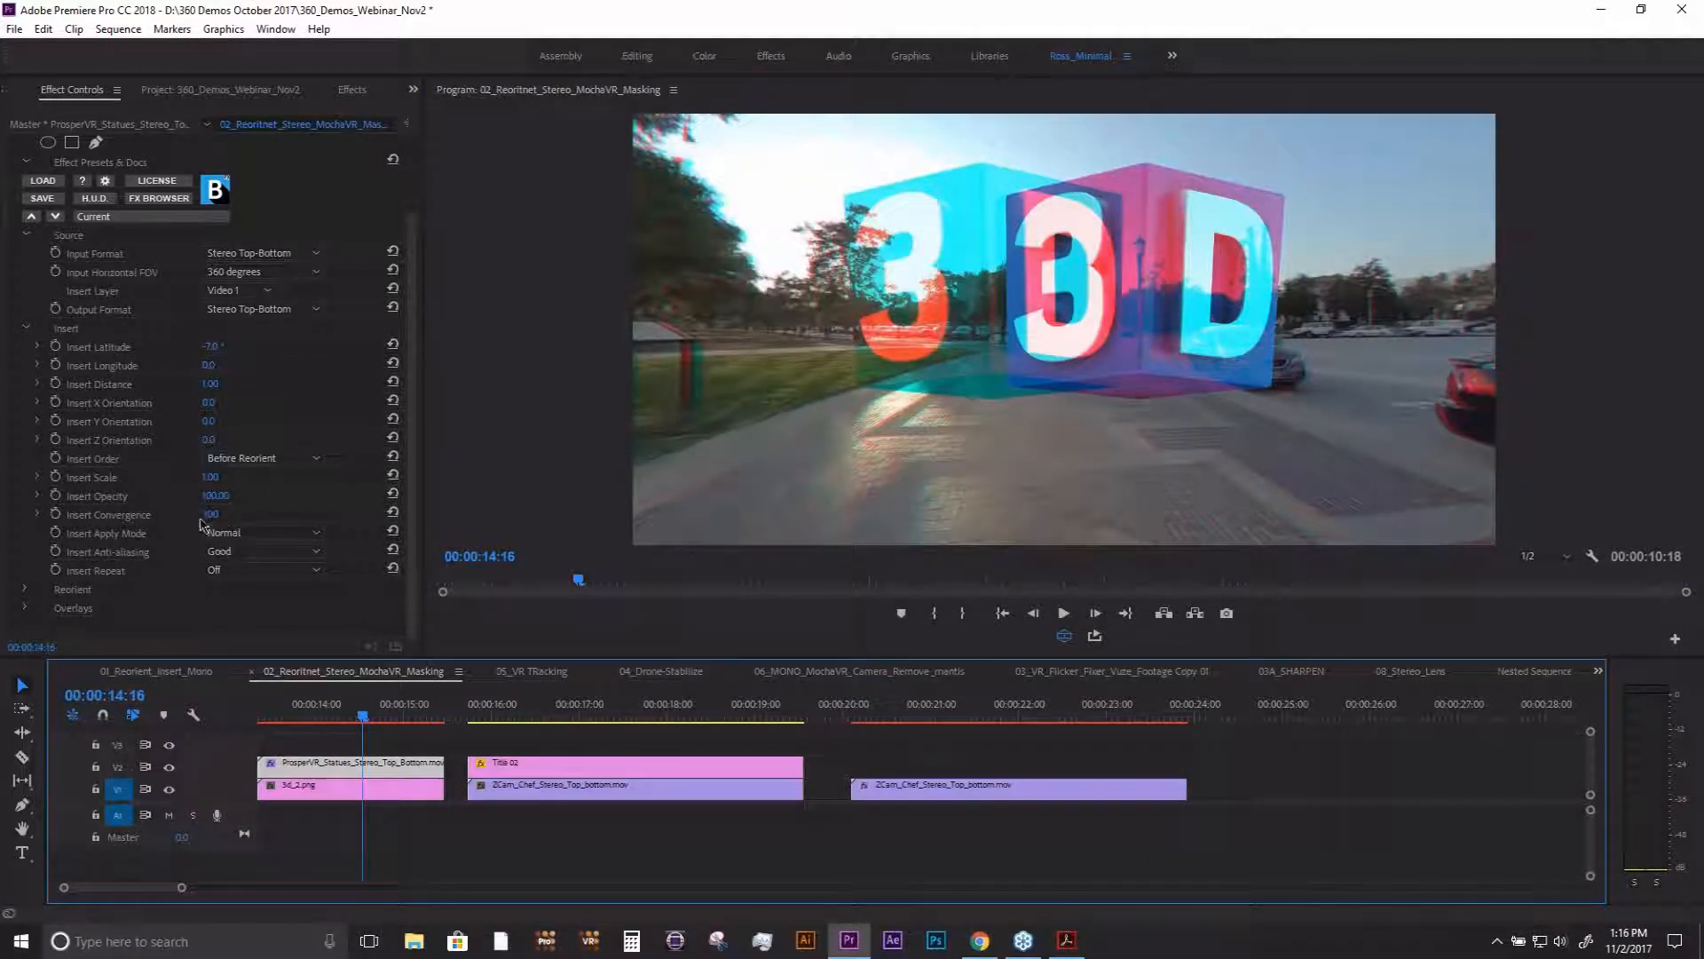
drag(209, 517, 244, 517)
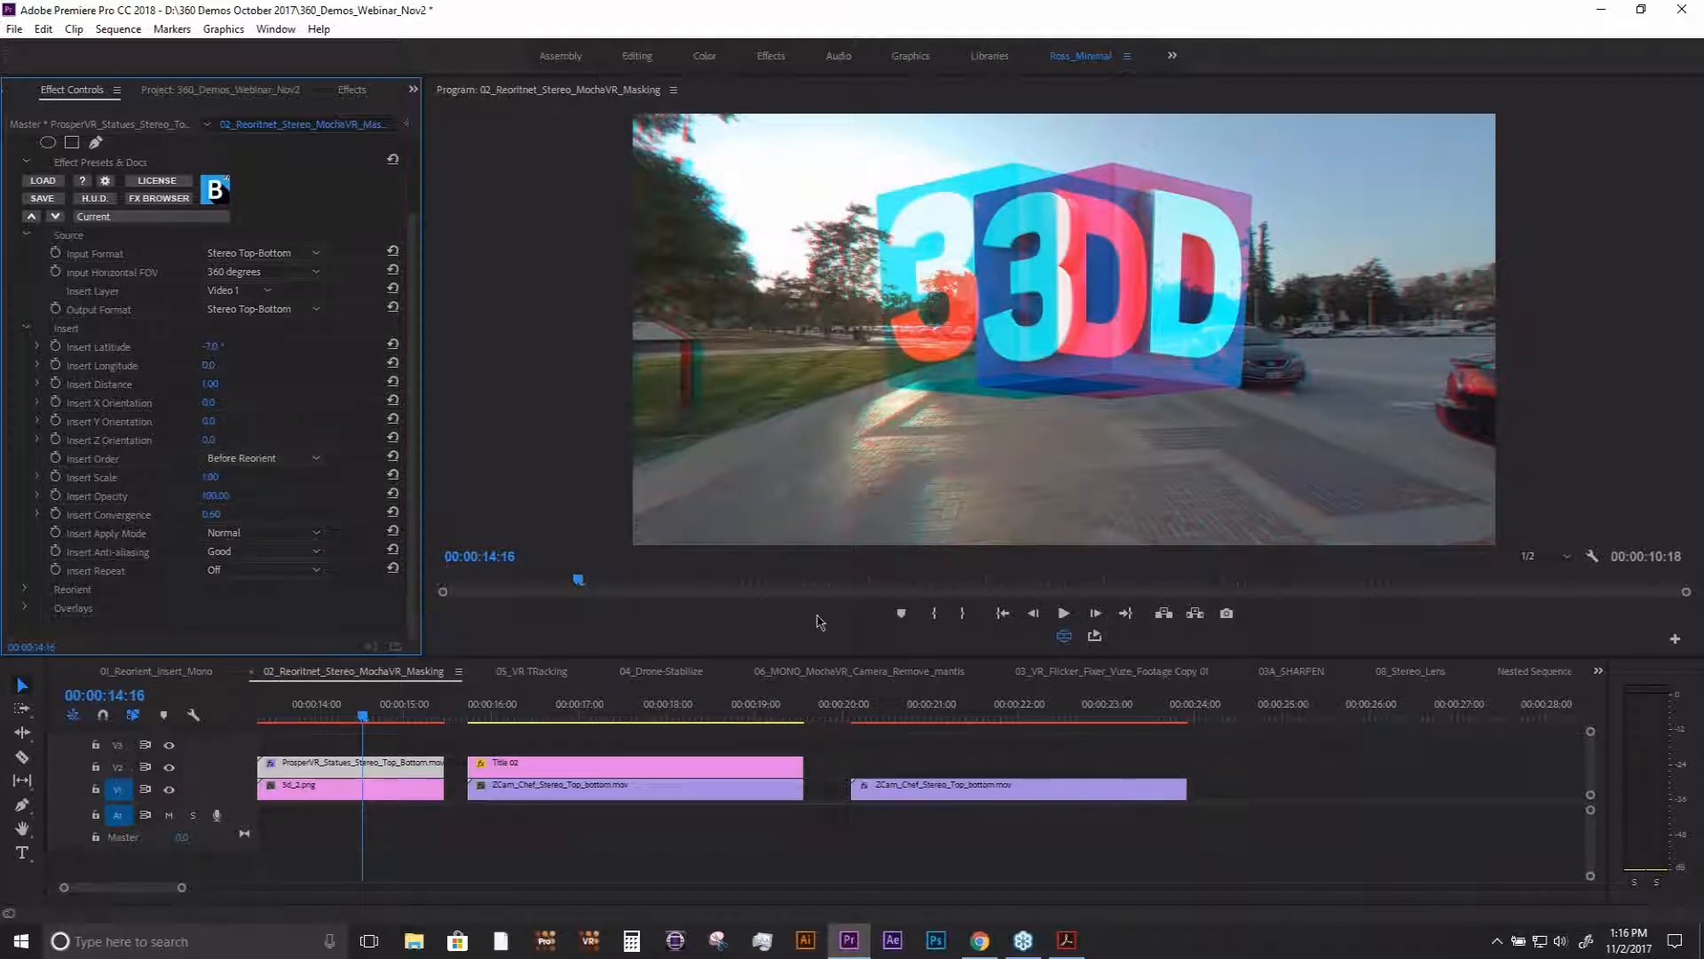
- Set the VR Stereoscopic View to Left, go to 00:00:17:08 on the title clip and turn the VR display off
click(1593, 558)
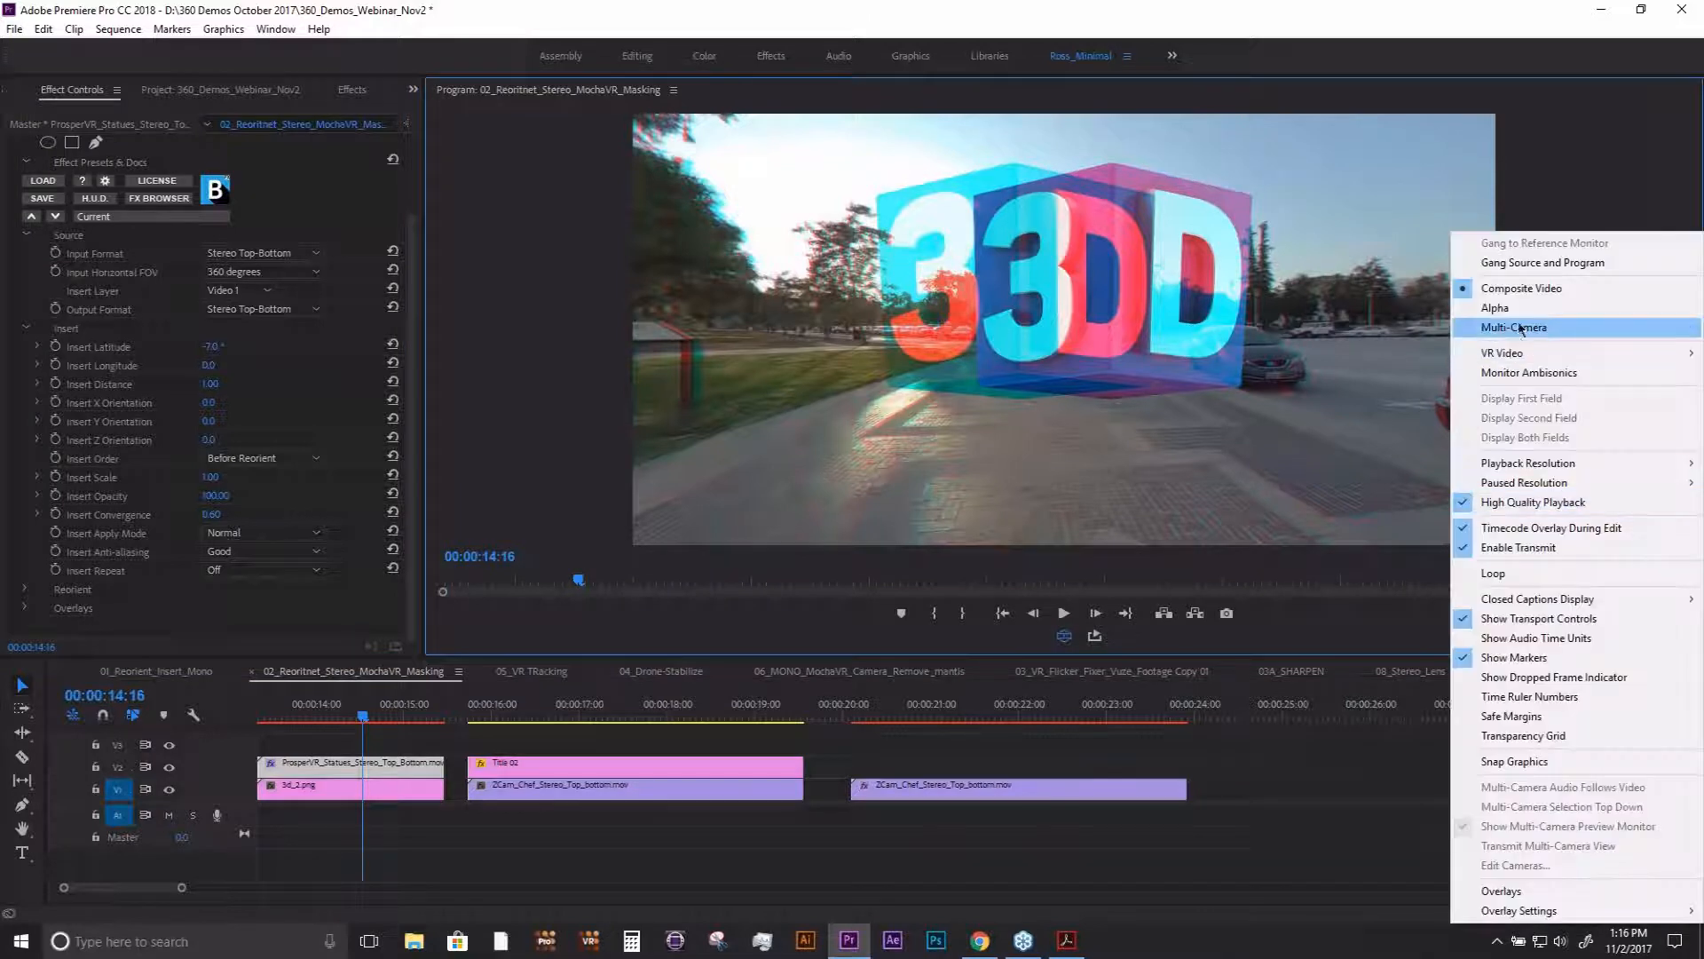
mouse_move(1514, 364)
click(1292, 411)
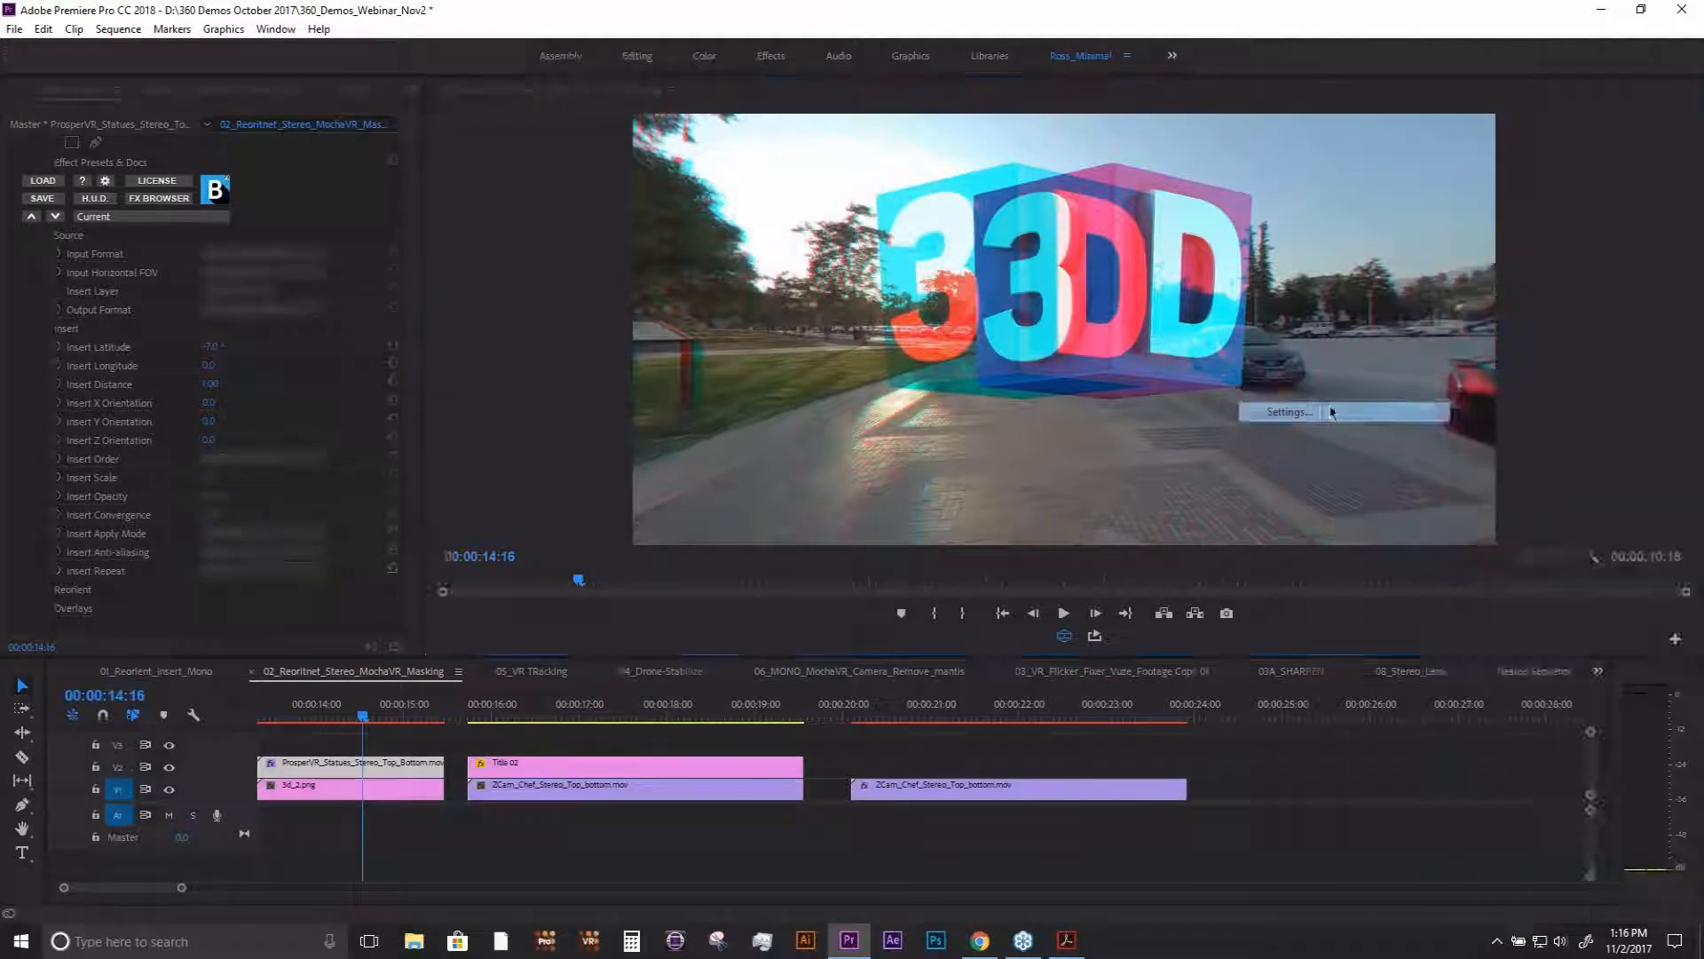
click(918, 430)
click(896, 443)
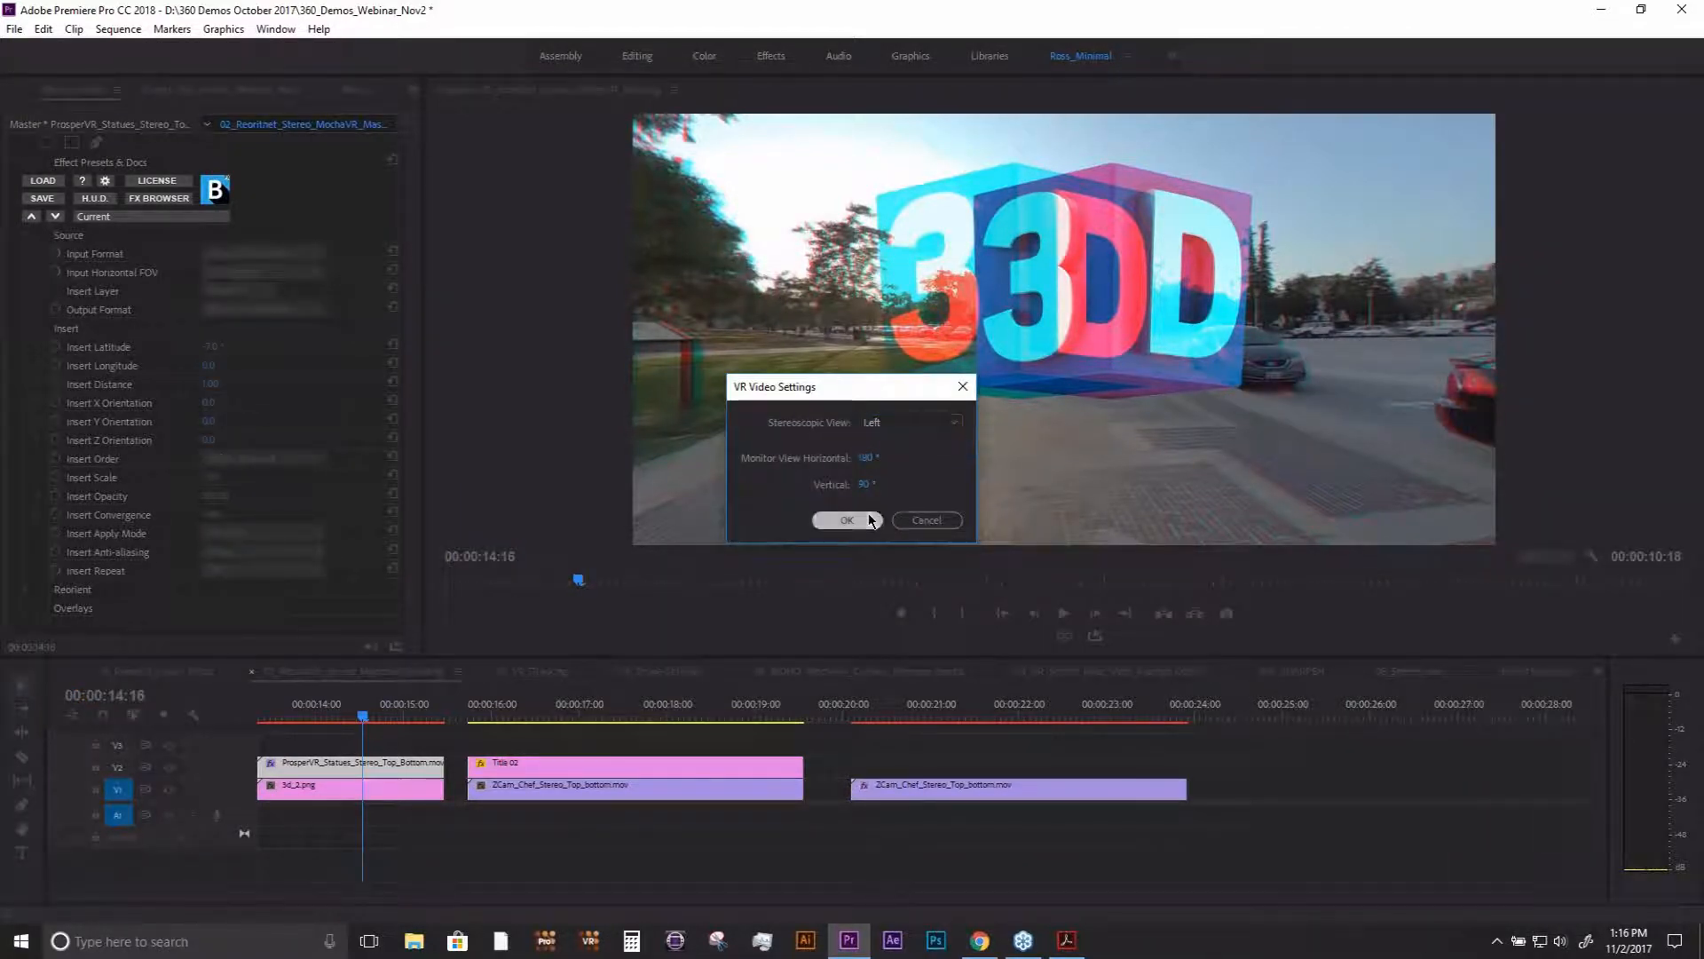
click(847, 521)
drag(592, 707, 603, 707)
click(1064, 636)
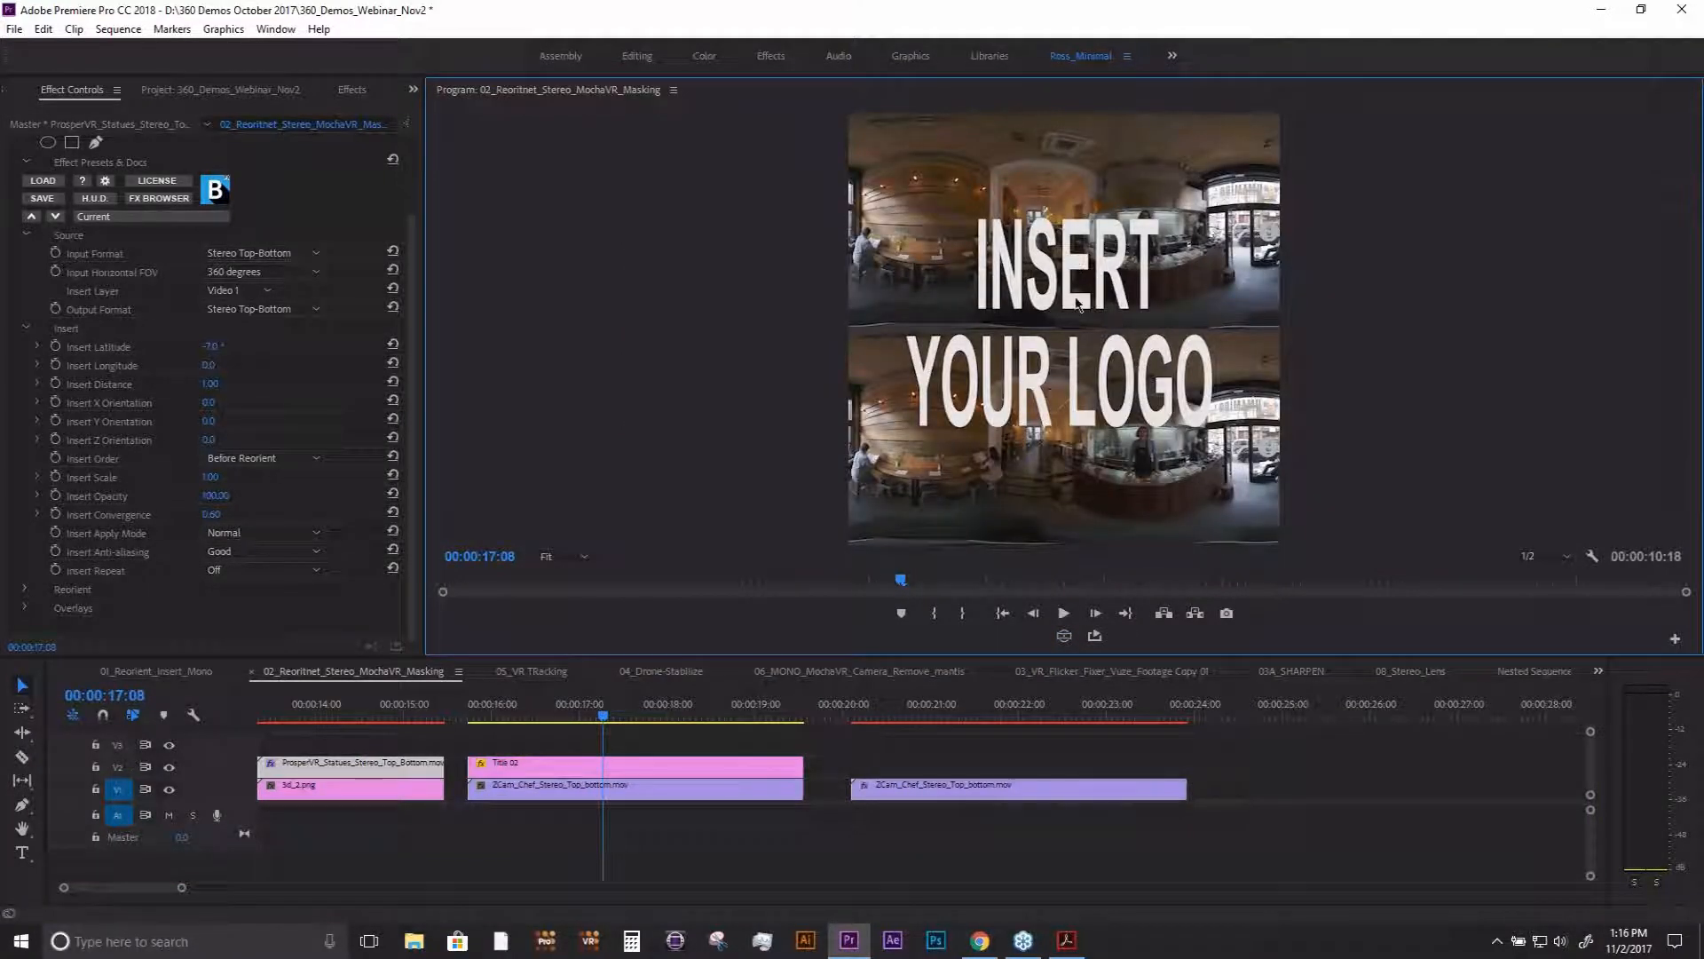
- Apply BCC VR Insert to the Title 02 clip and set its Insert Layer to Video 2
click(621, 763)
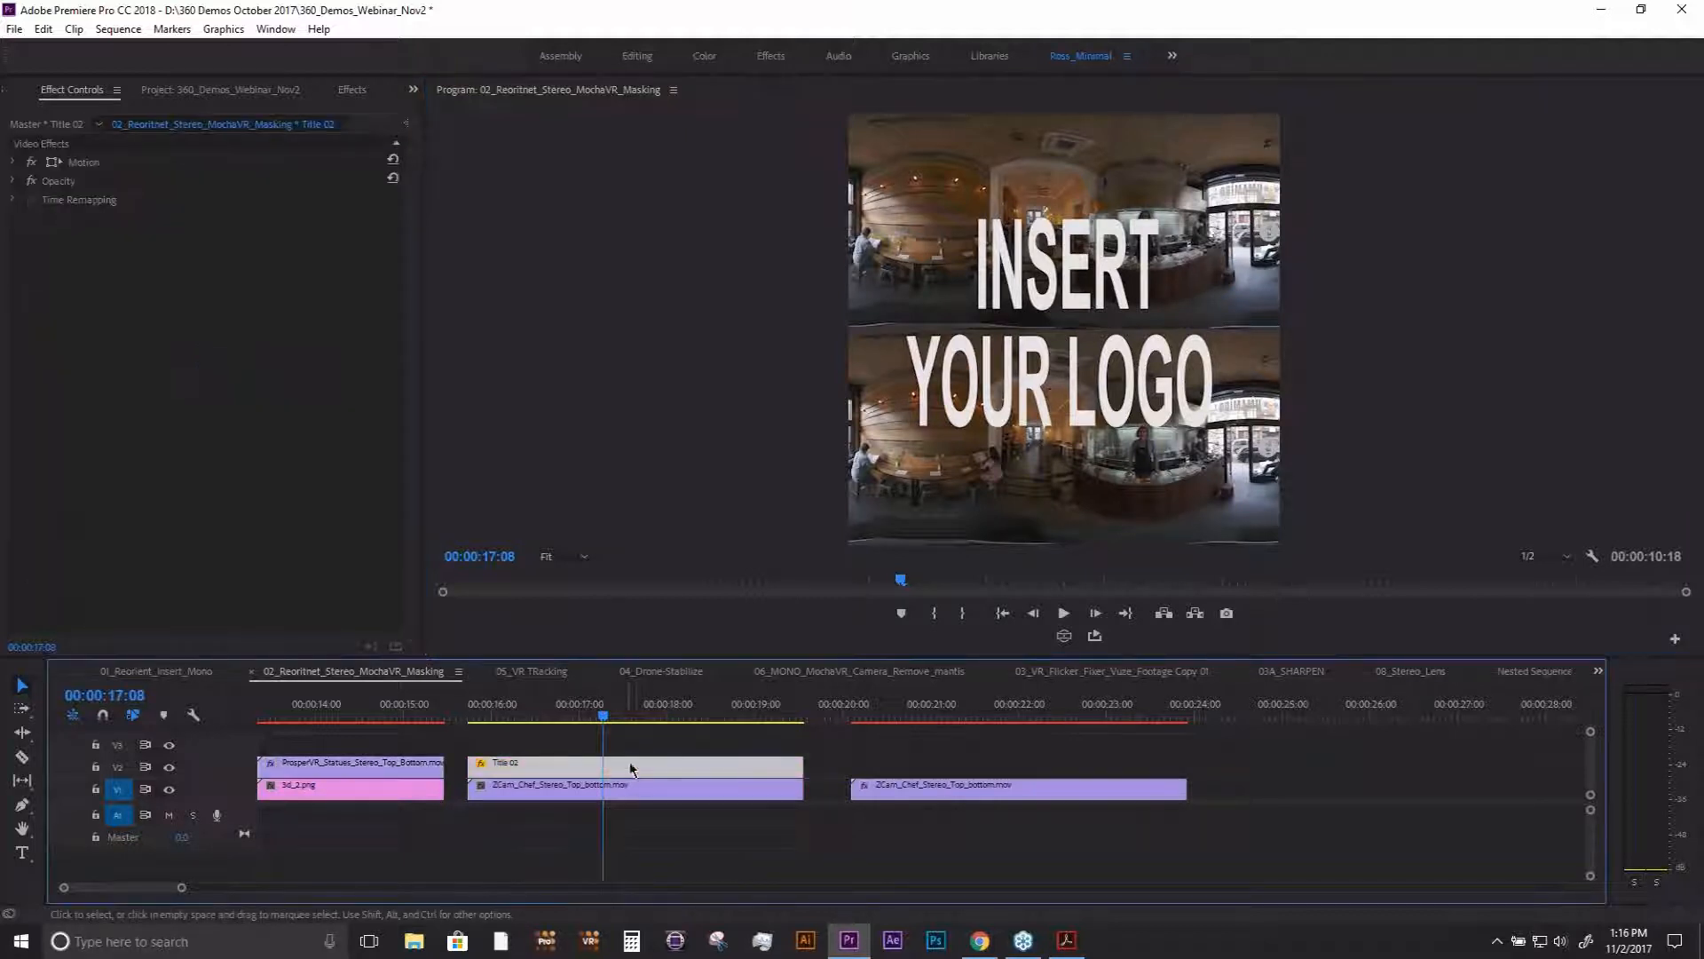
click(346, 96)
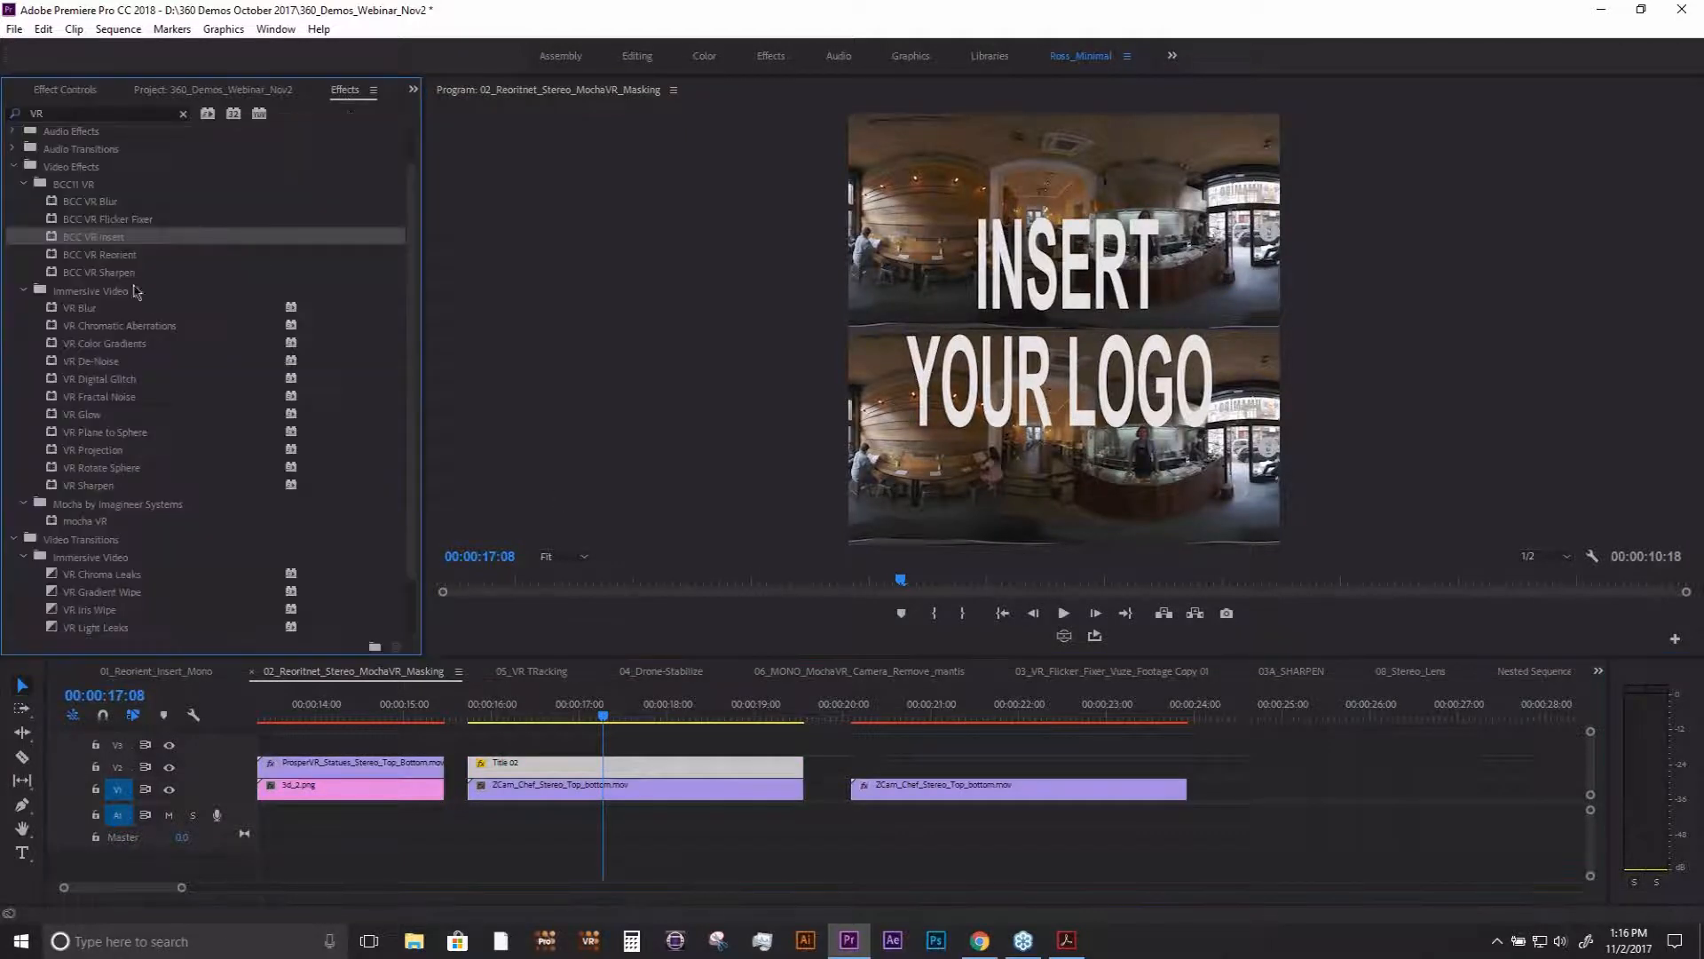
drag(577, 719, 577, 769)
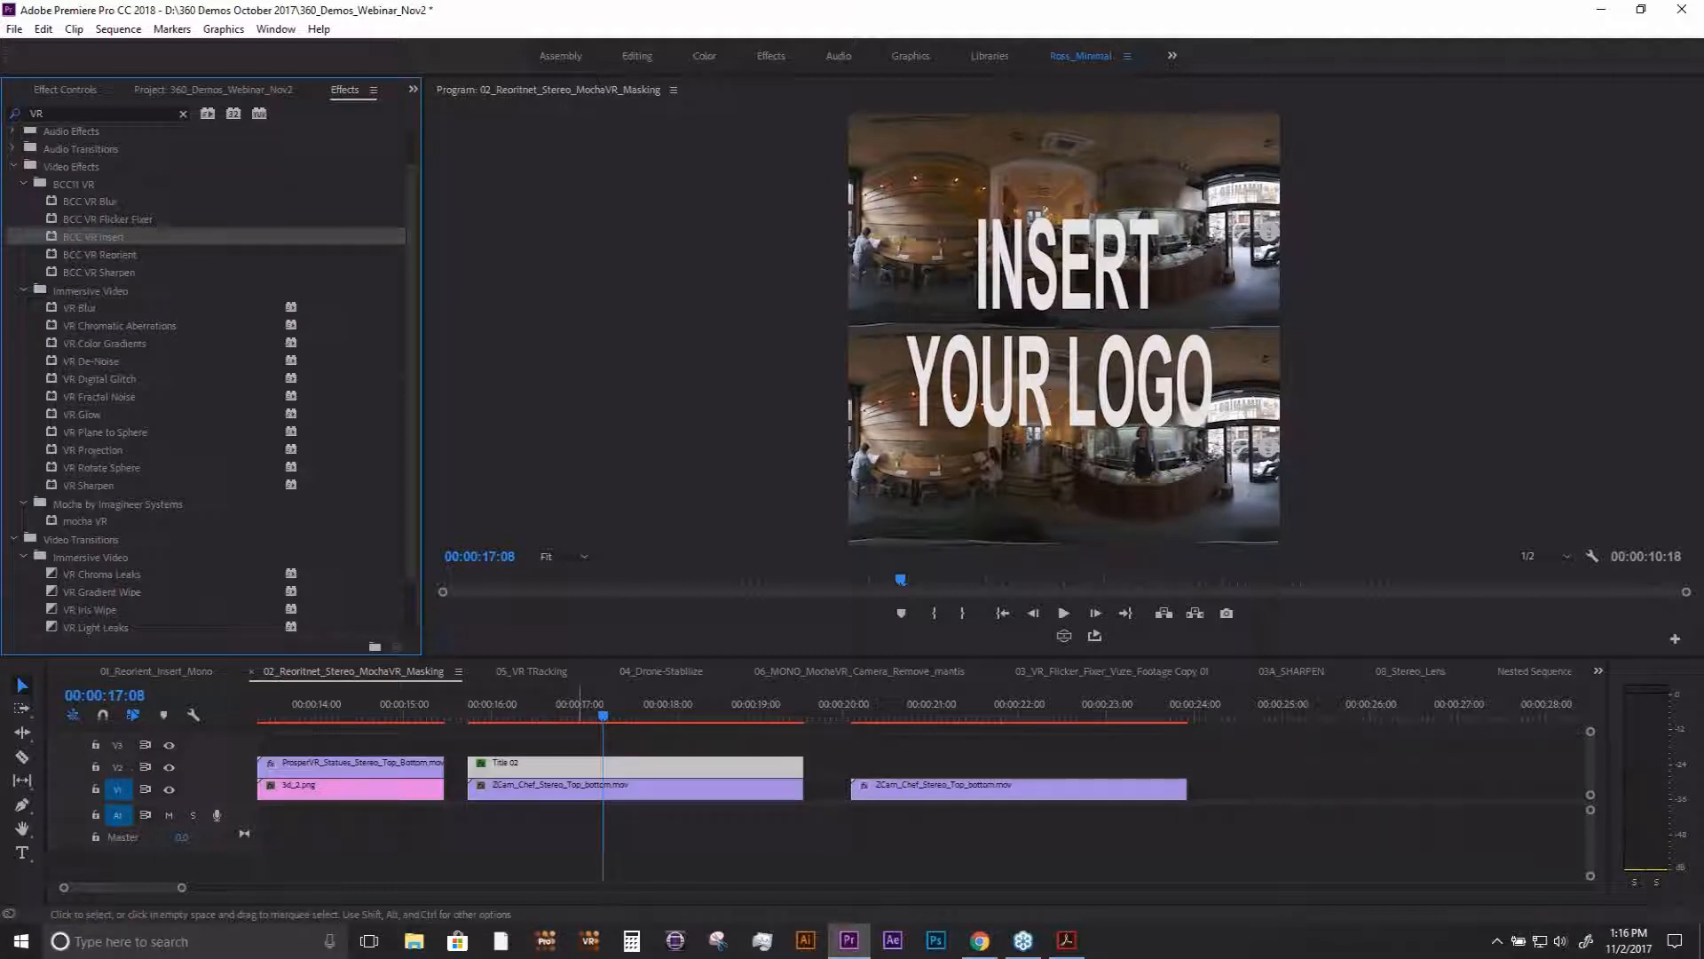
click(73, 92)
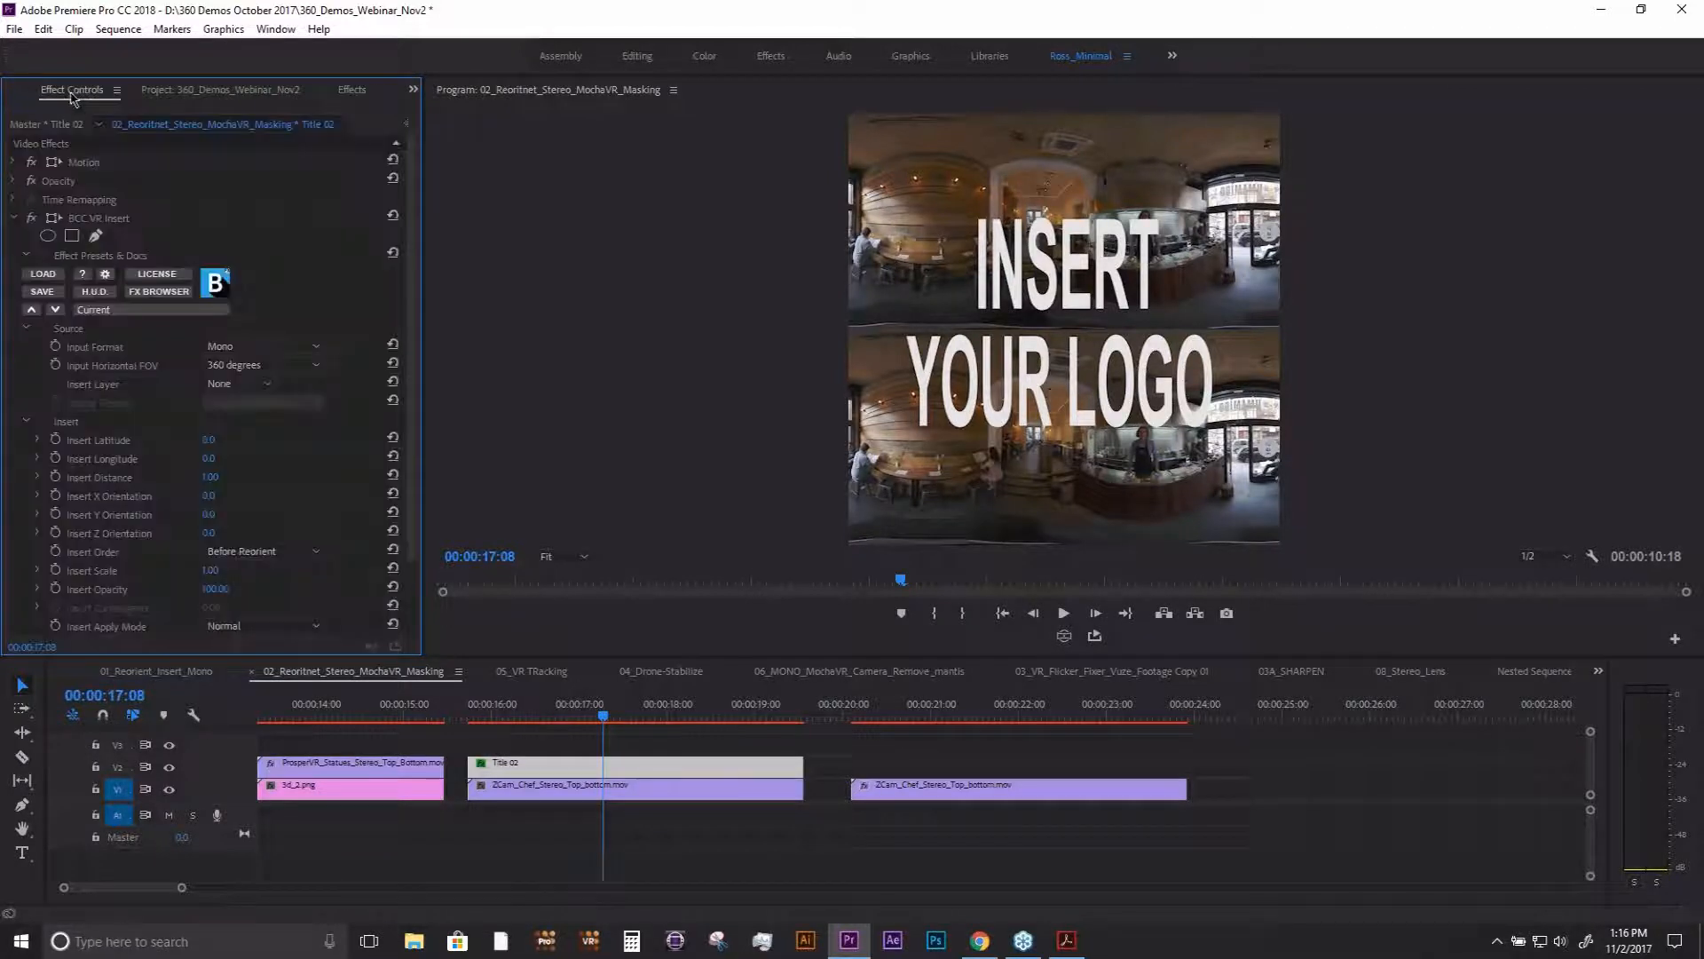
click(238, 386)
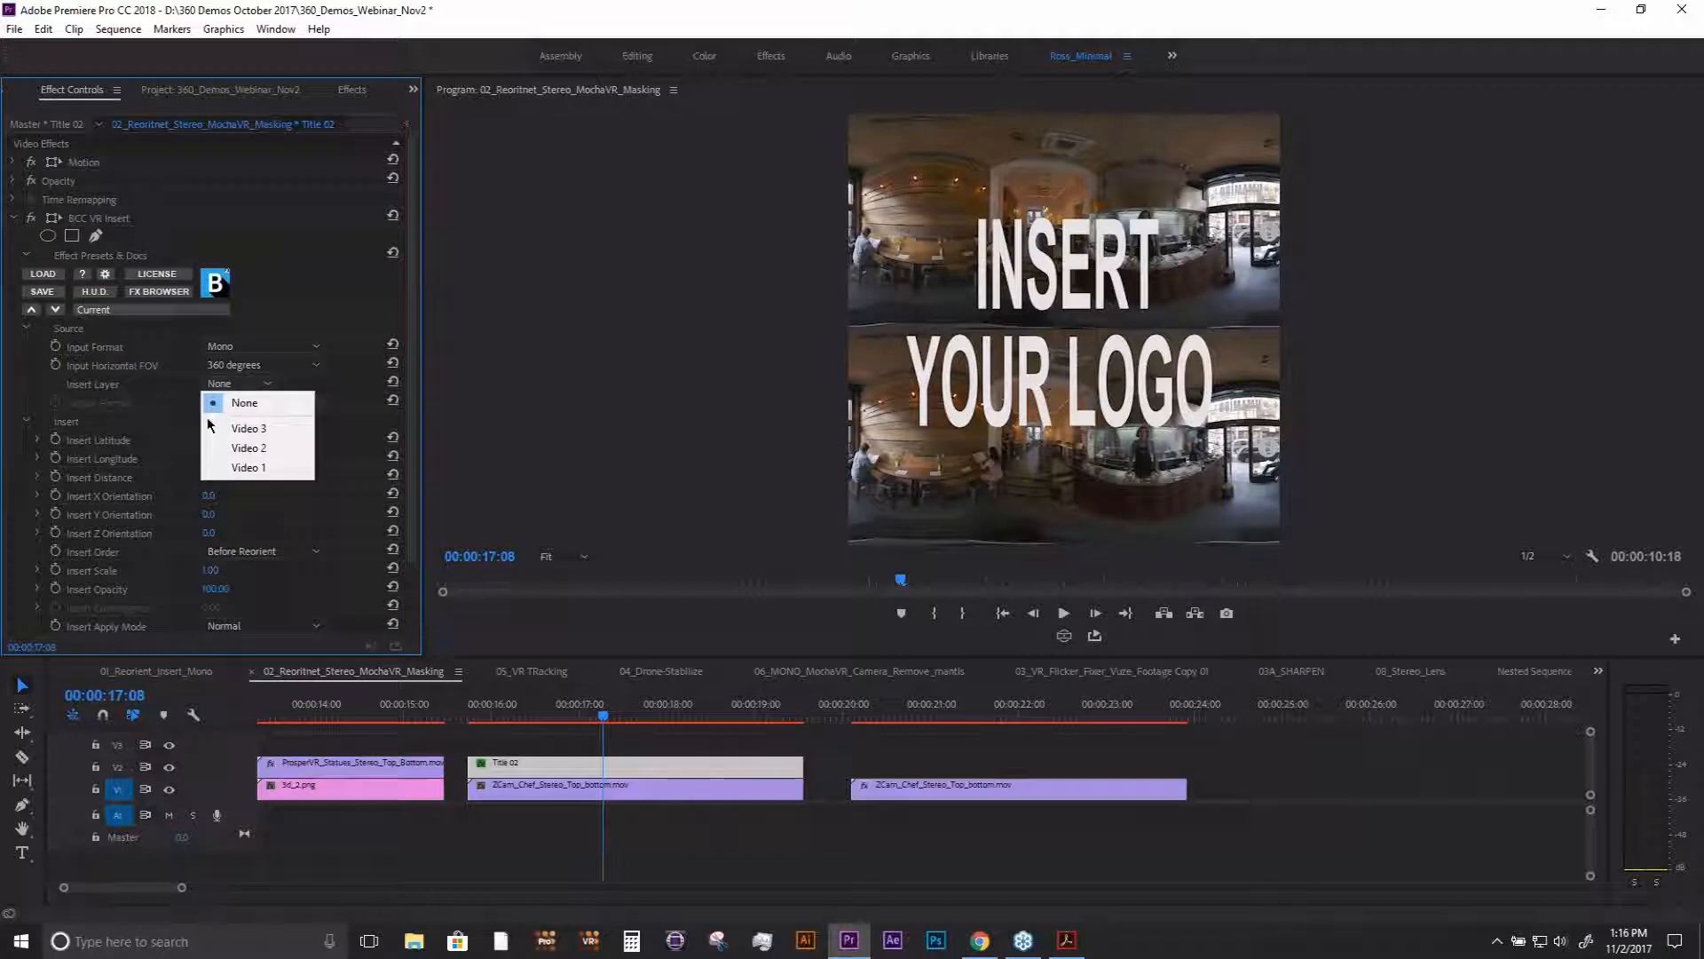
click(244, 447)
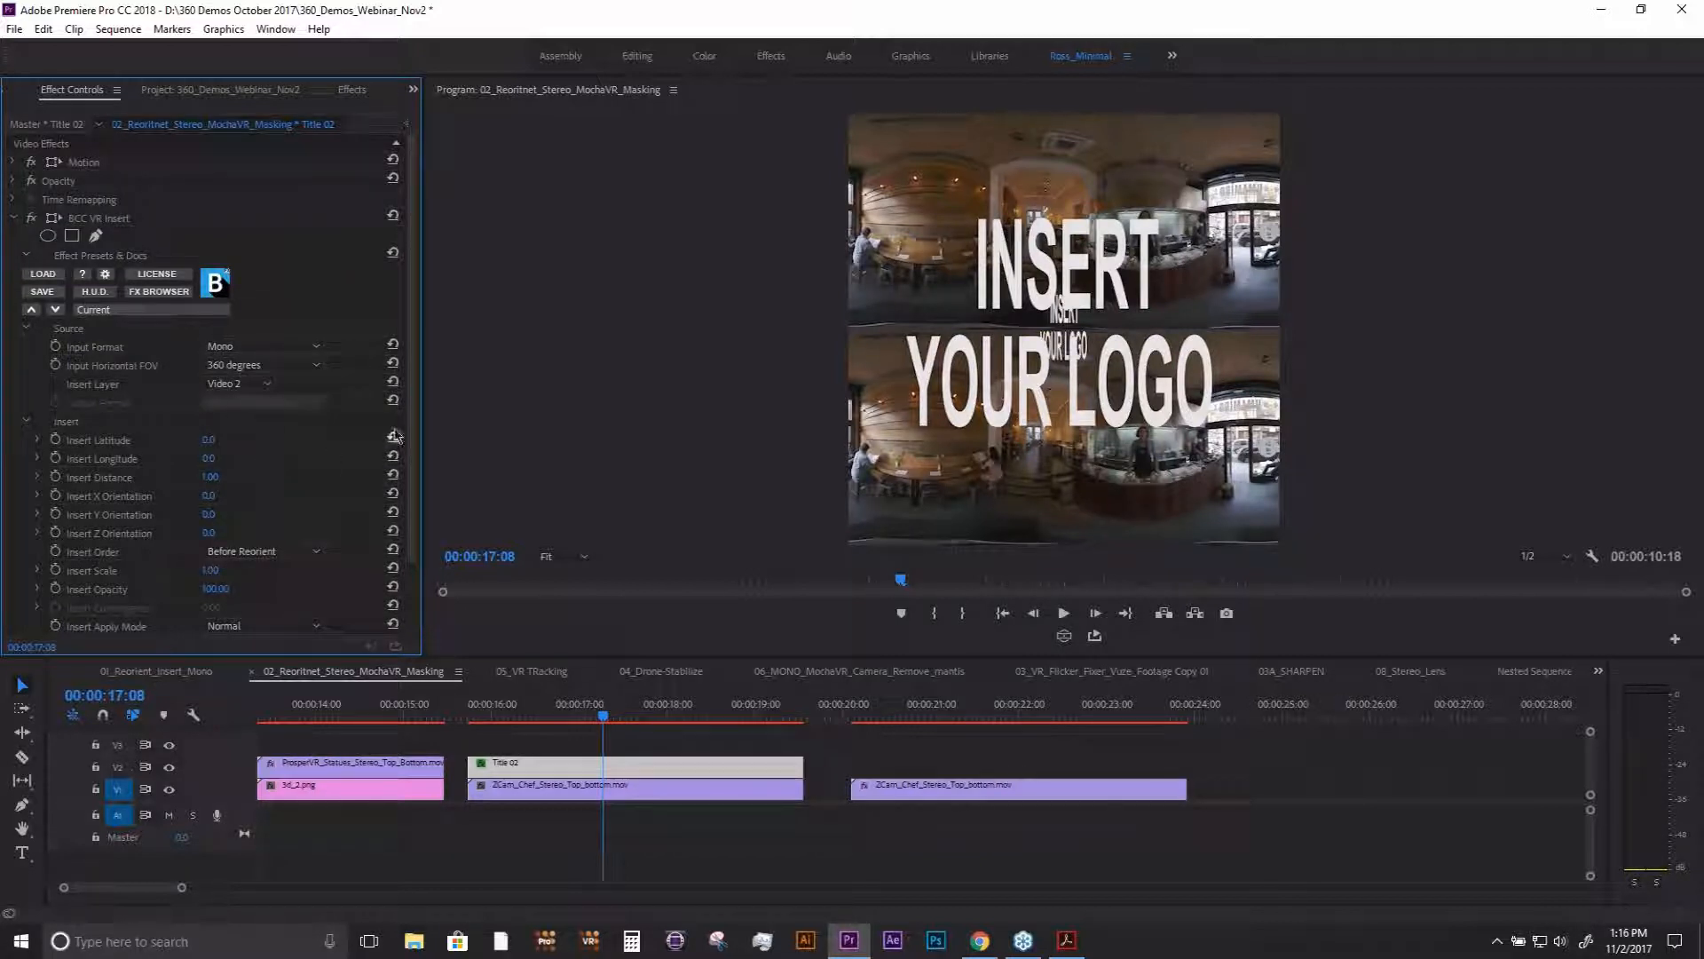
- Set the title's Insert Apply Mode to Replace and its Input Format to Stereo Top-Bottom
scroll(395, 435, down, 2)
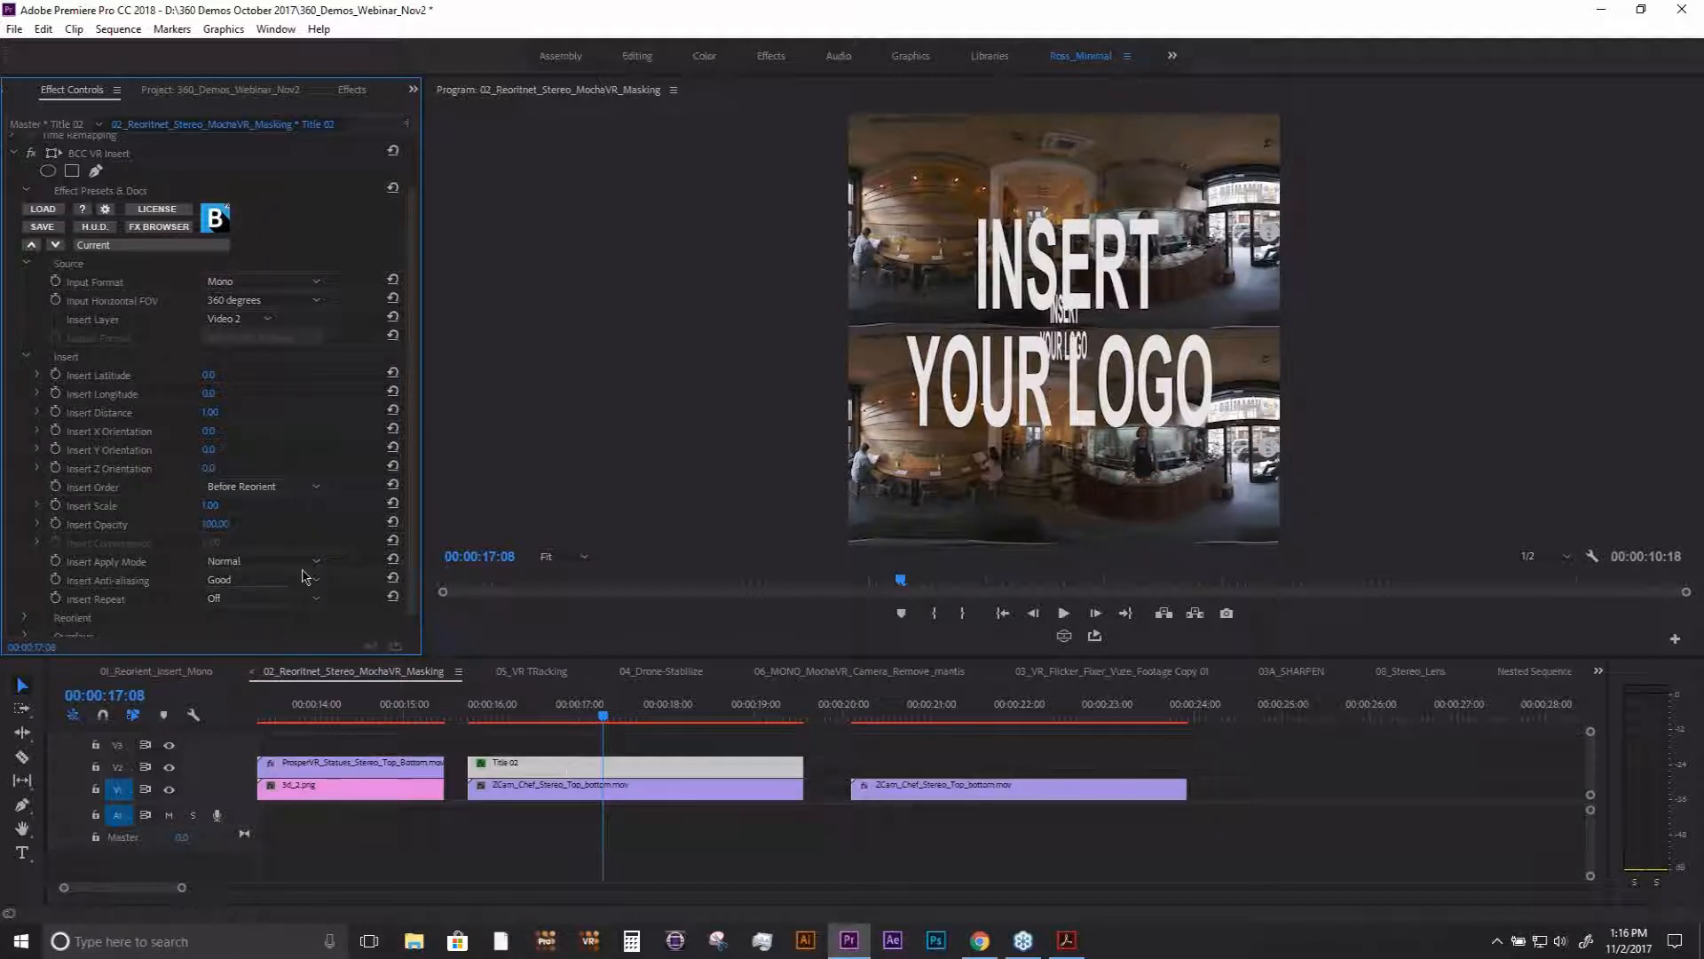
click(270, 562)
click(278, 598)
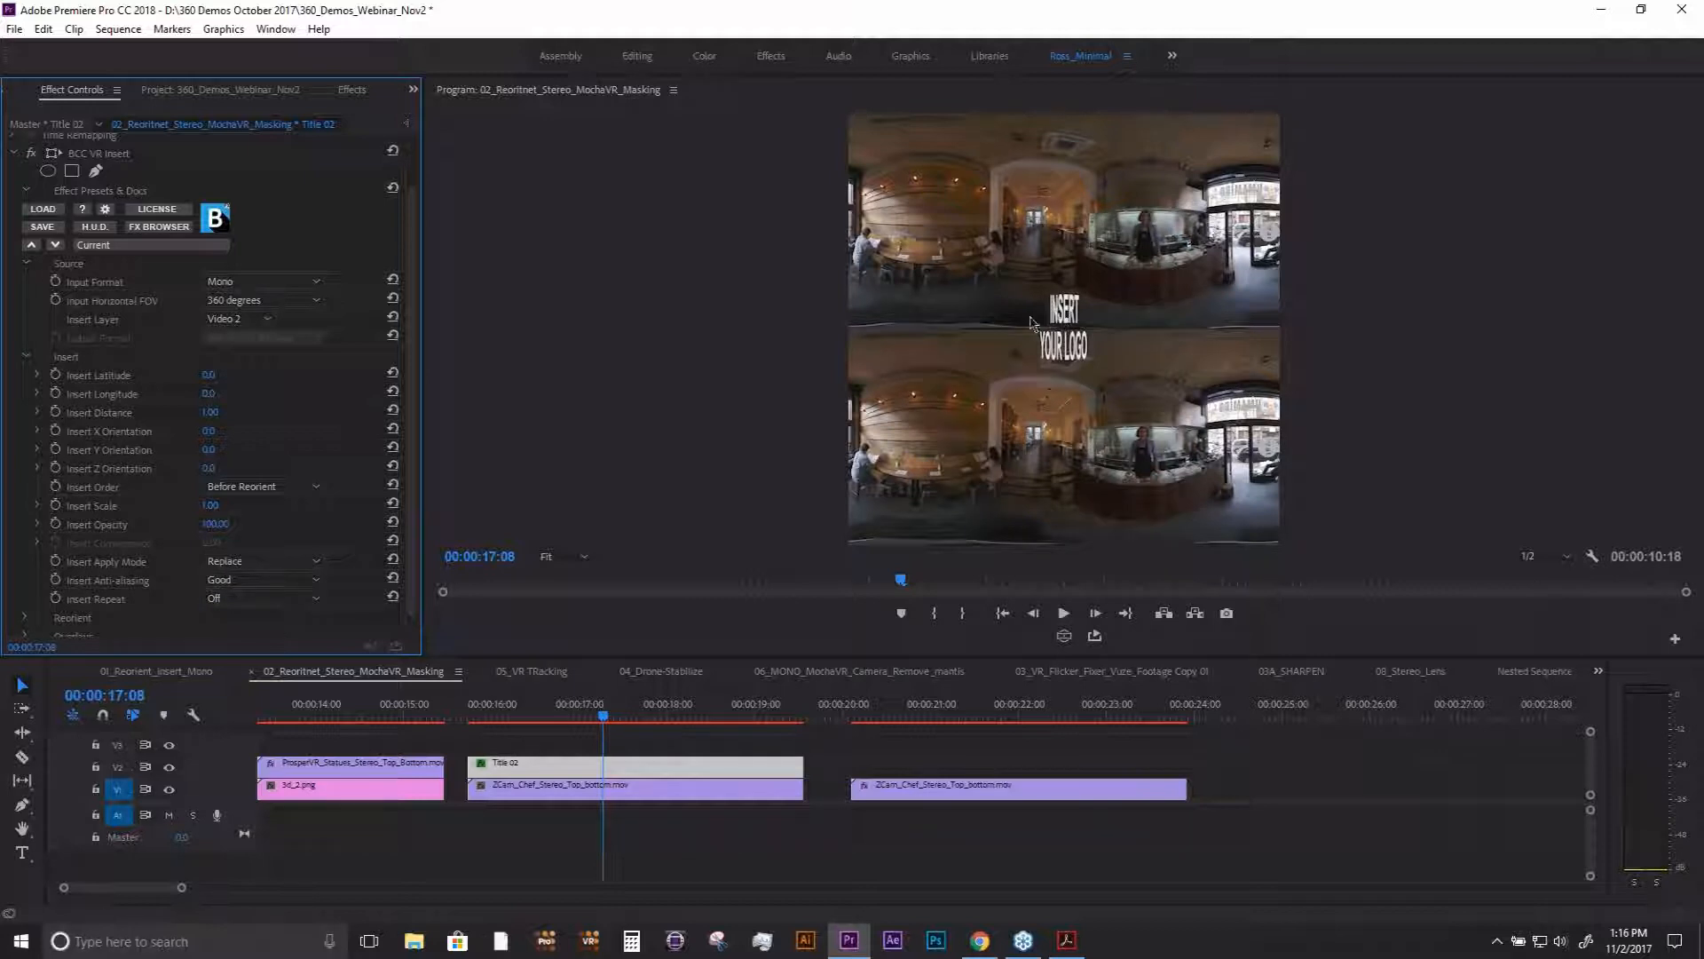
click(239, 282)
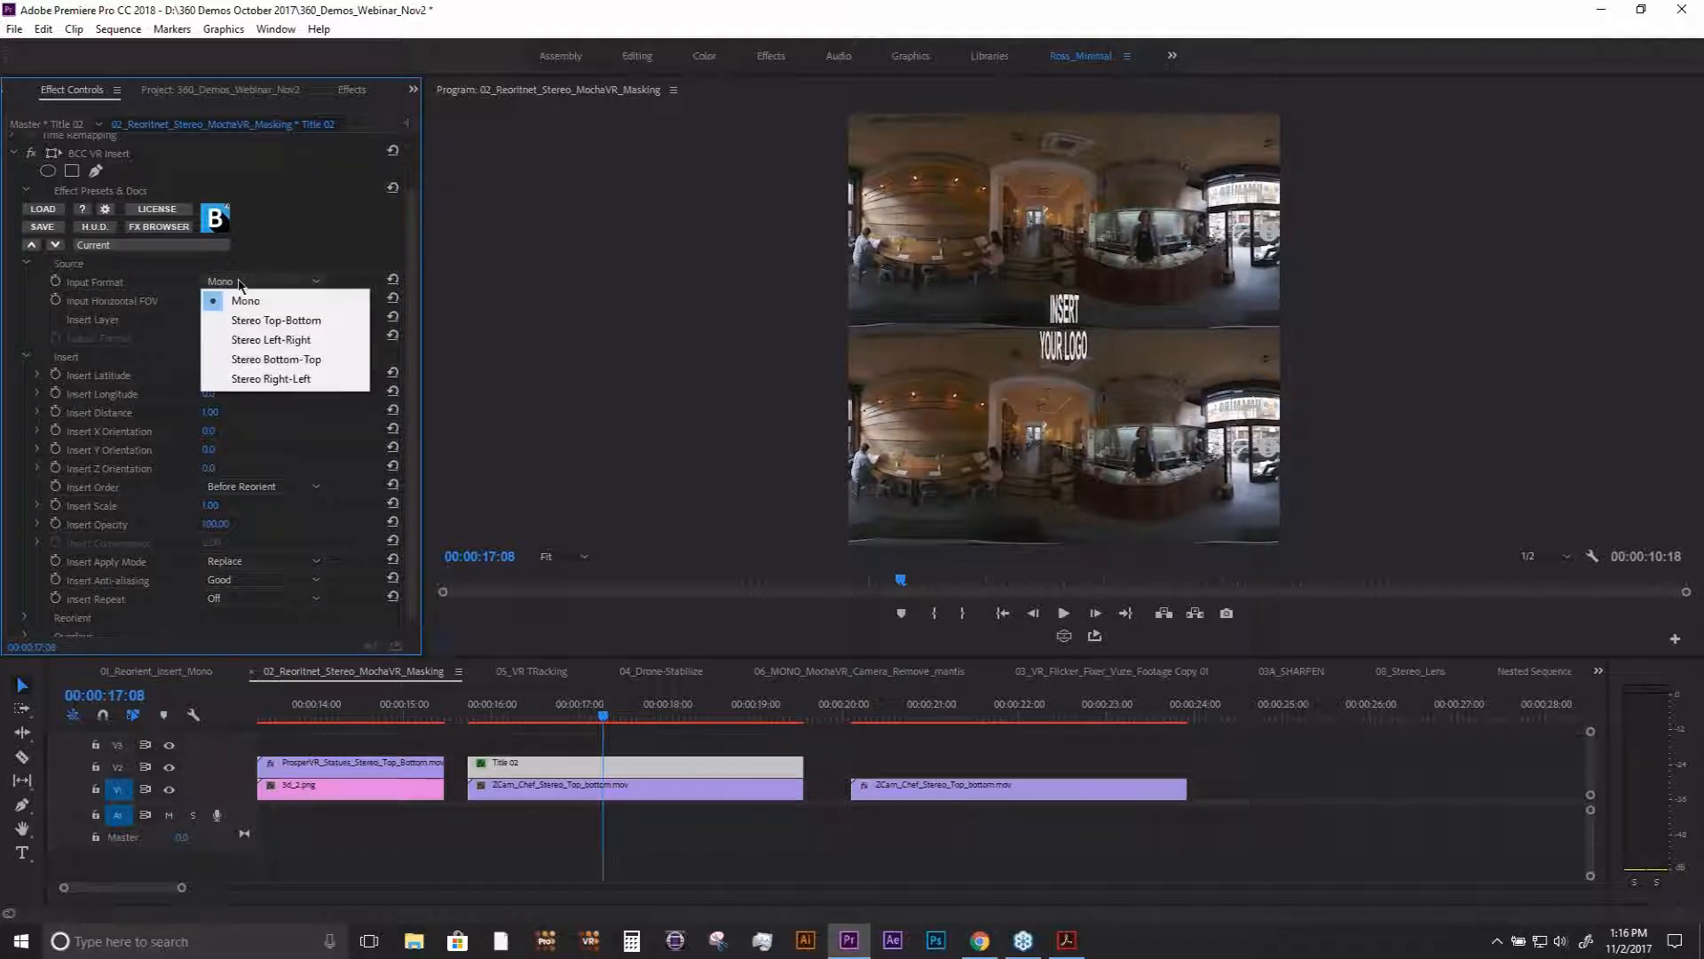
click(271, 321)
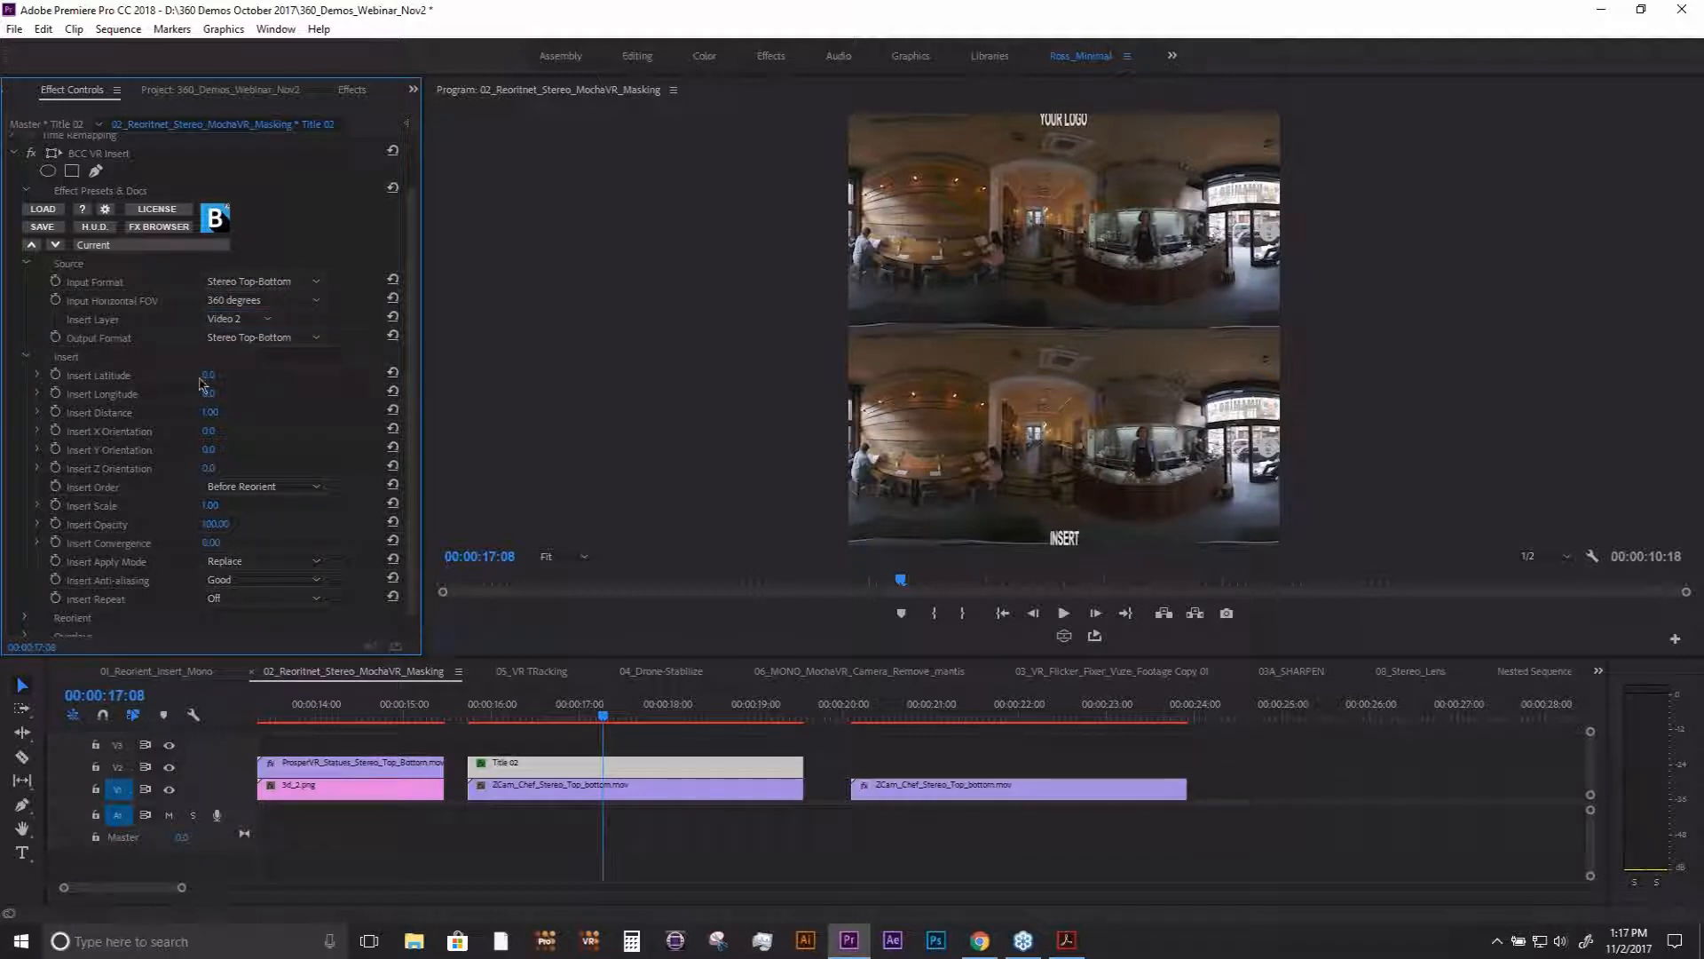
- Reposition the inserted title with Insert Latitude 50.0° and Insert Longitude 6.0°
drag(208, 393, 256, 375)
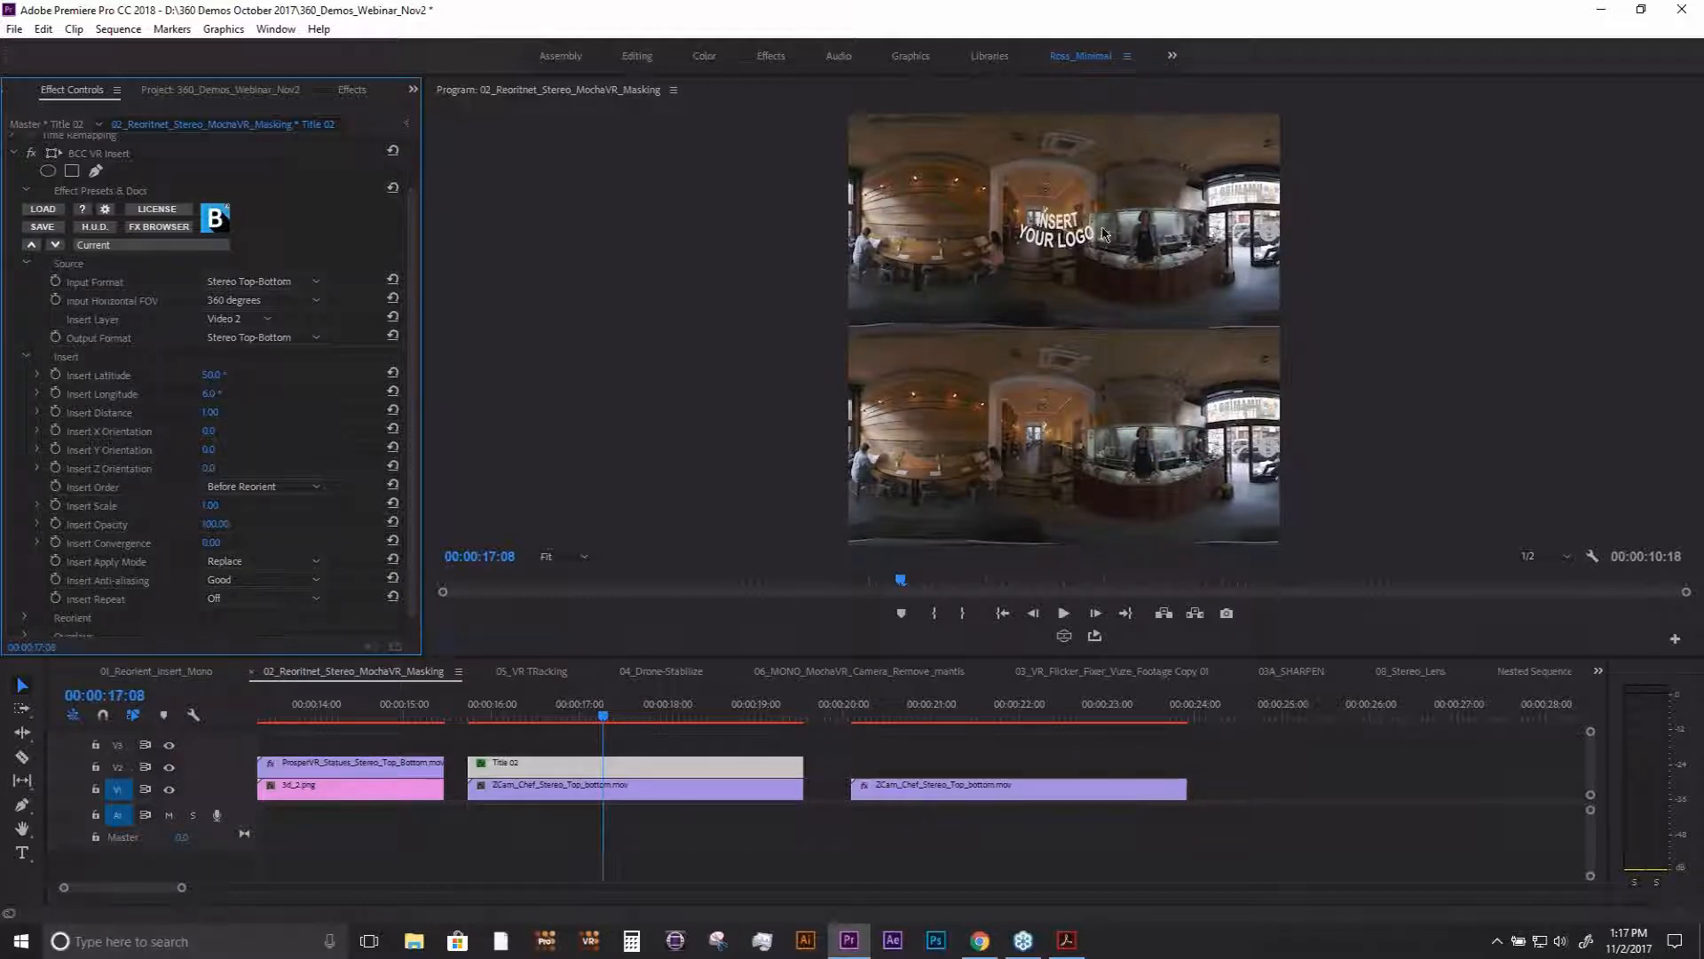
click(606, 722)
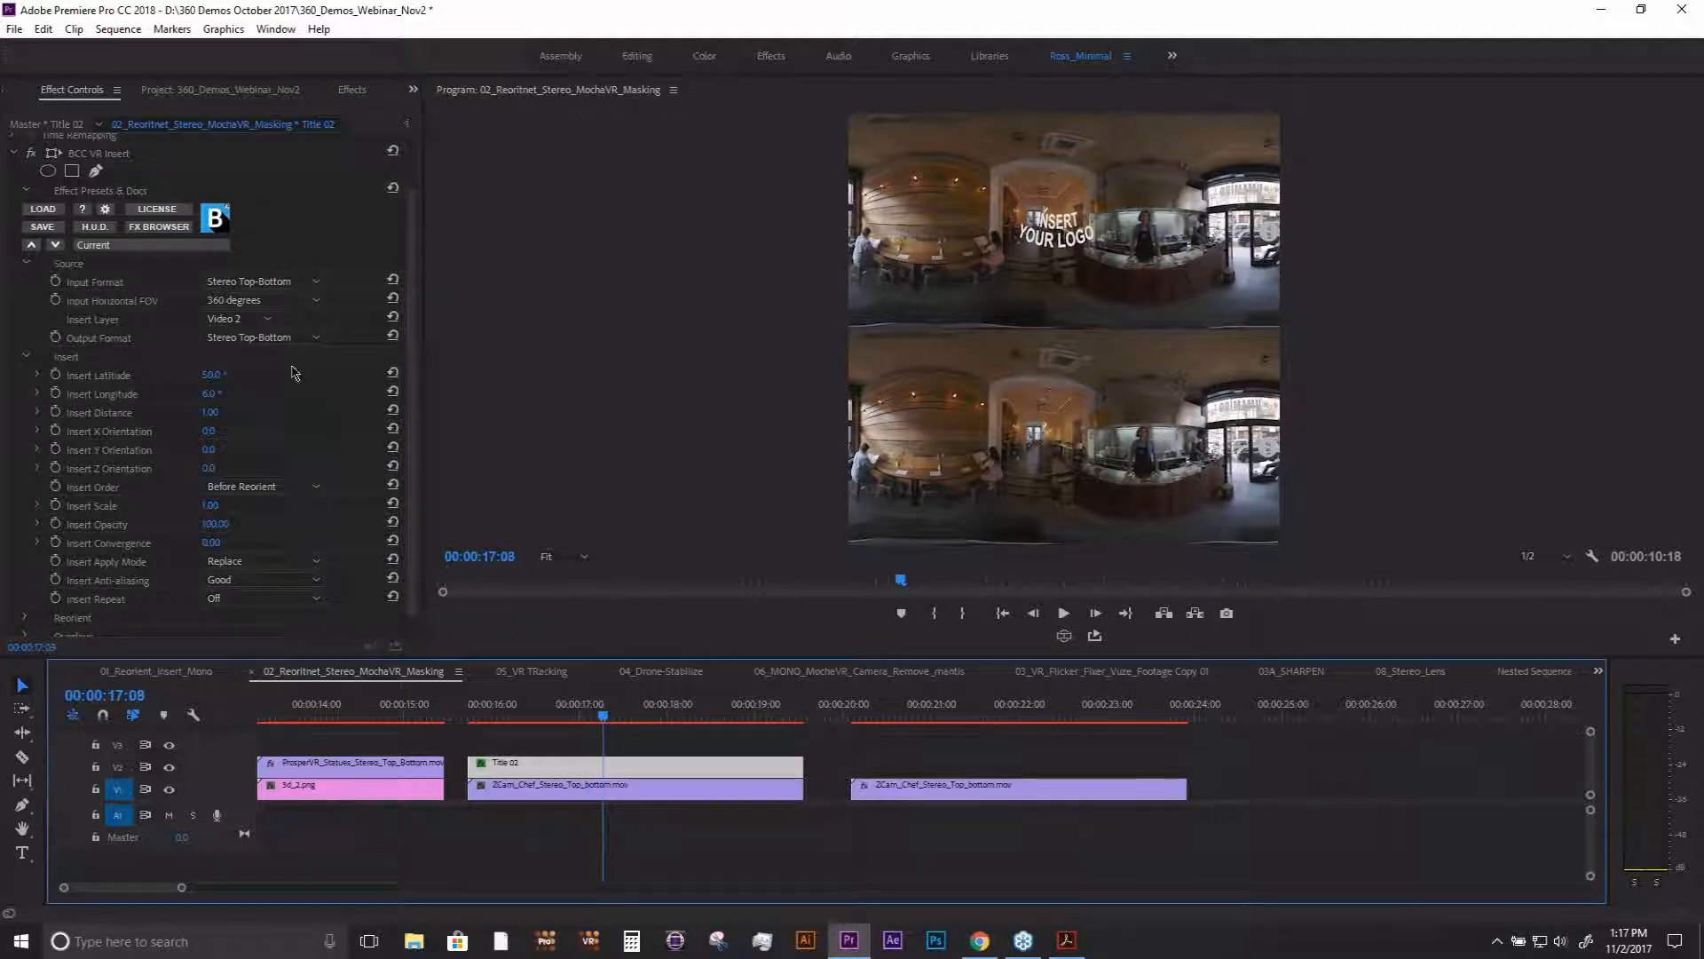
click(251, 282)
click(248, 281)
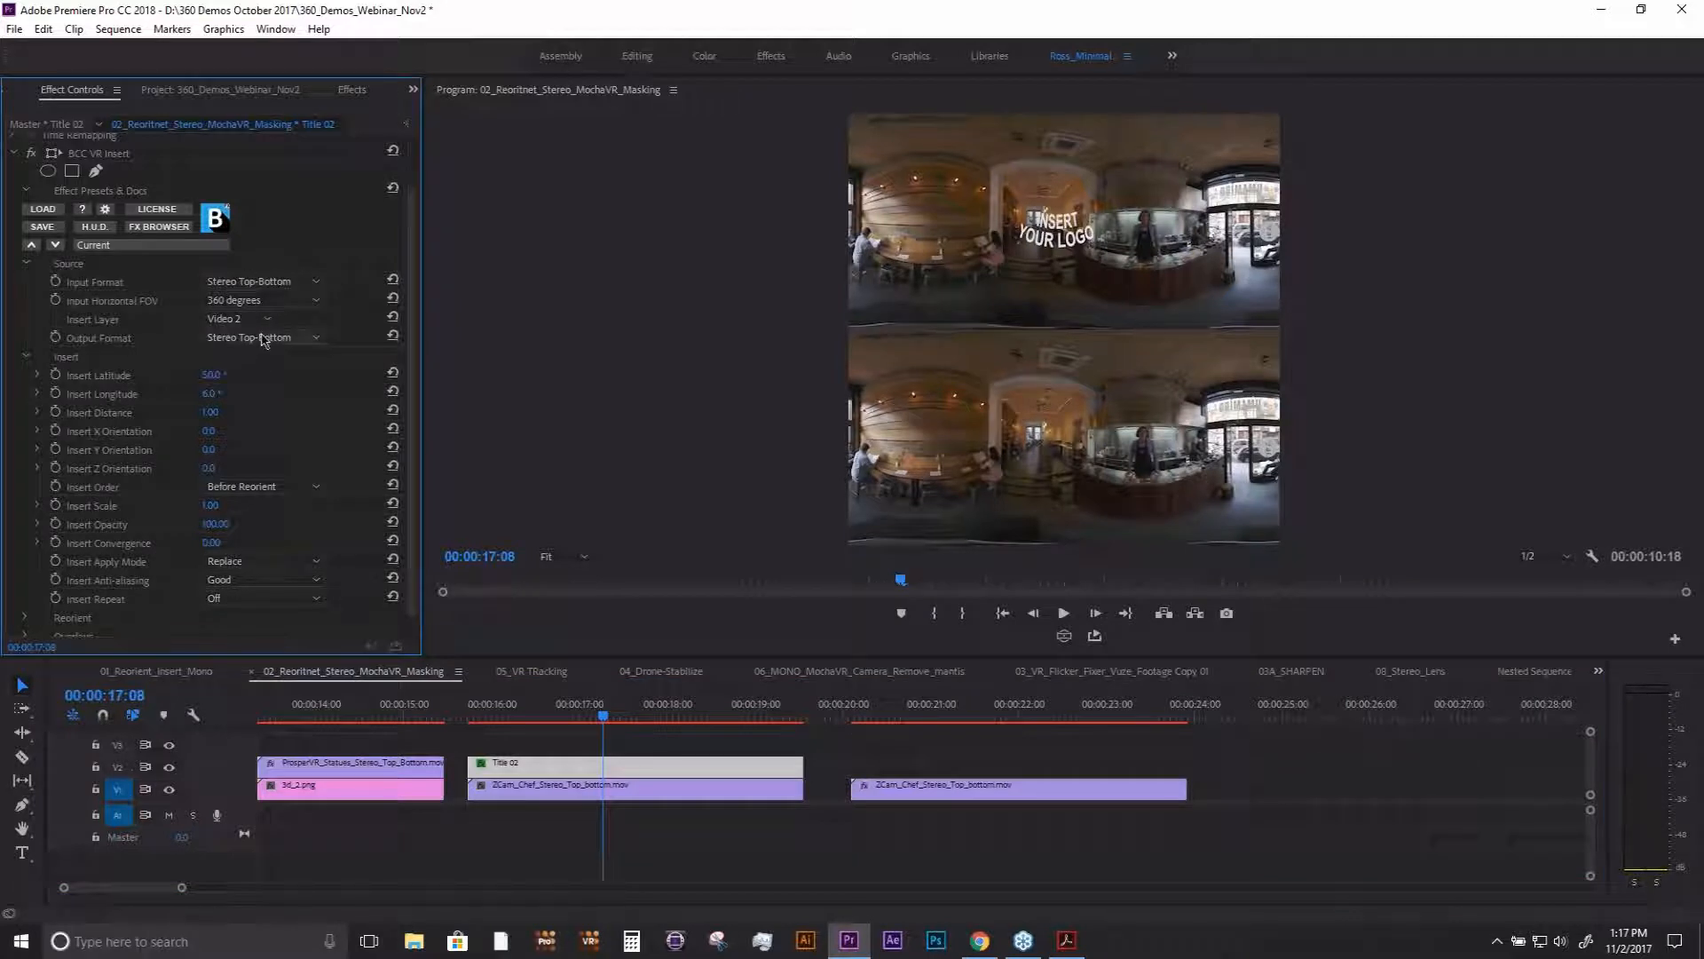
- Remove the BCC VR Insert effect from the Title 02 clip and go to 00:00:17:03
click(590, 715)
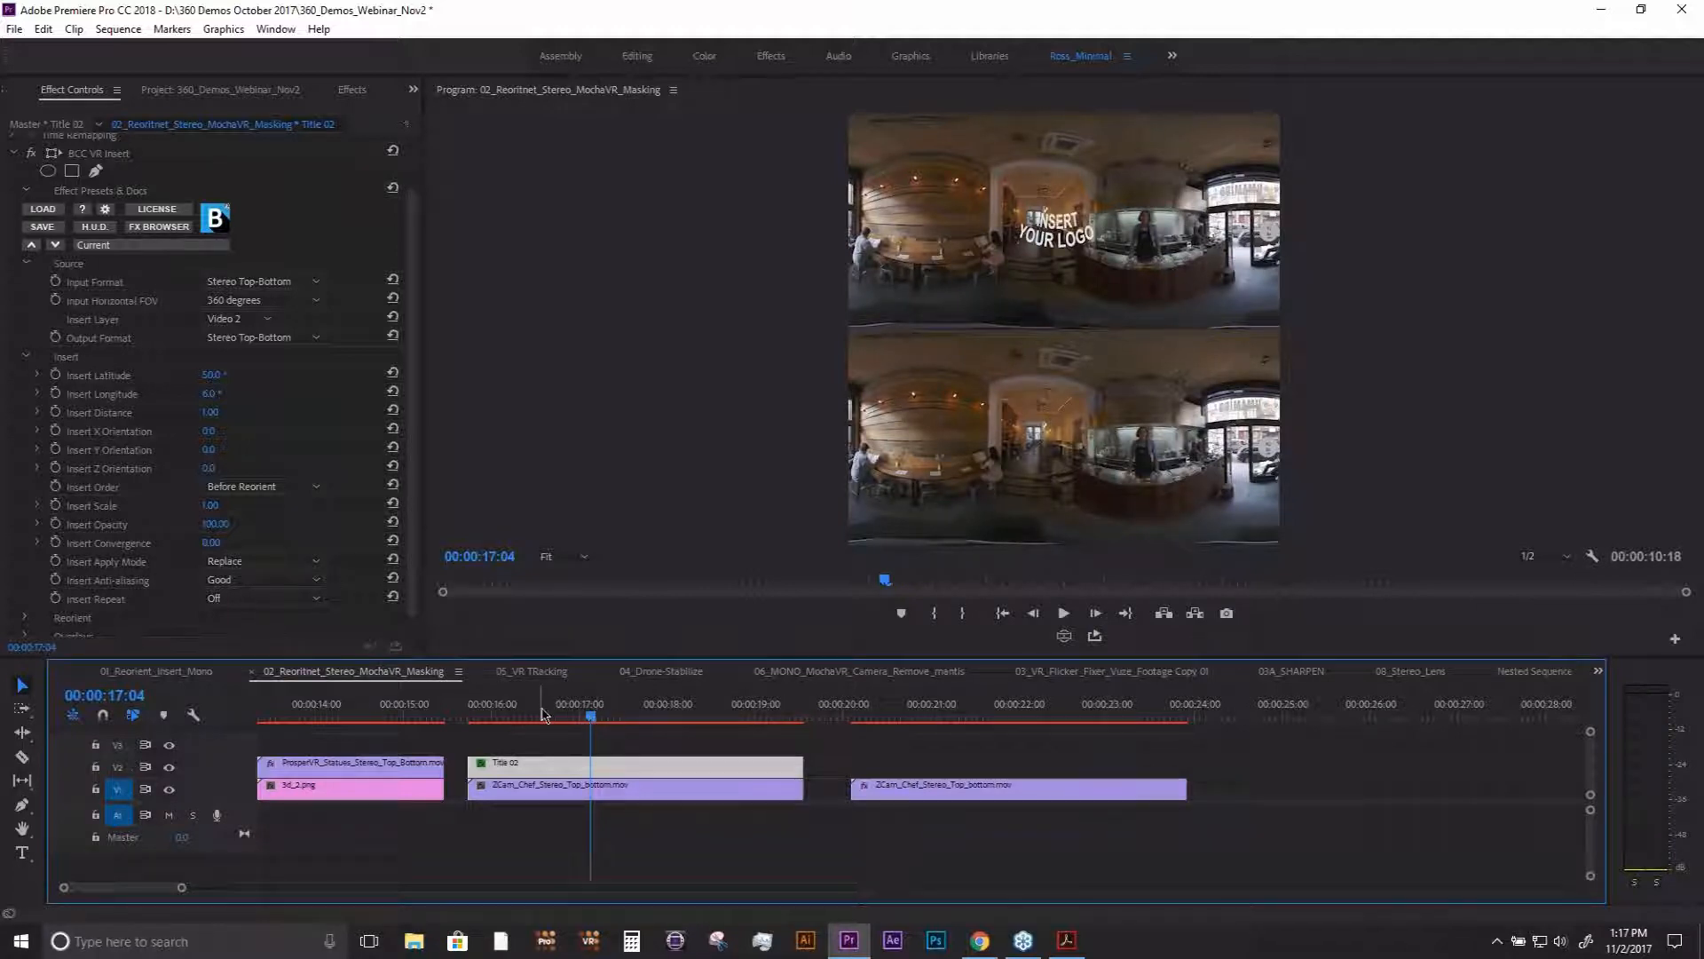
drag(570, 715, 577, 716)
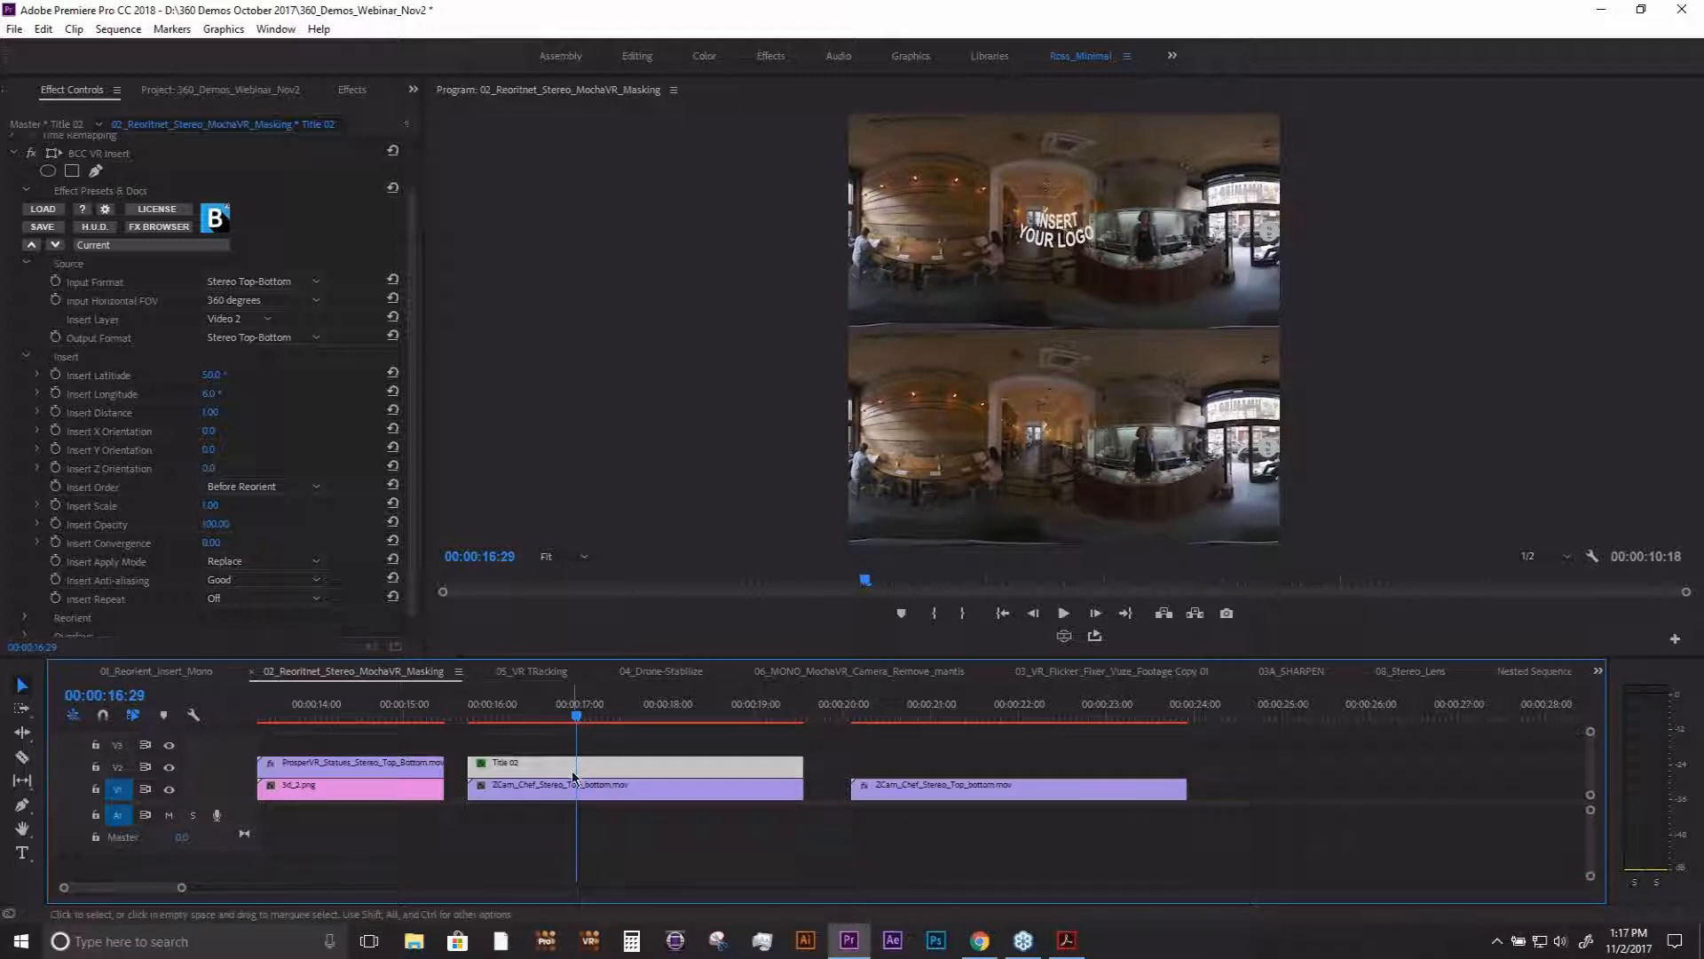
click(106, 159)
key(Delete)
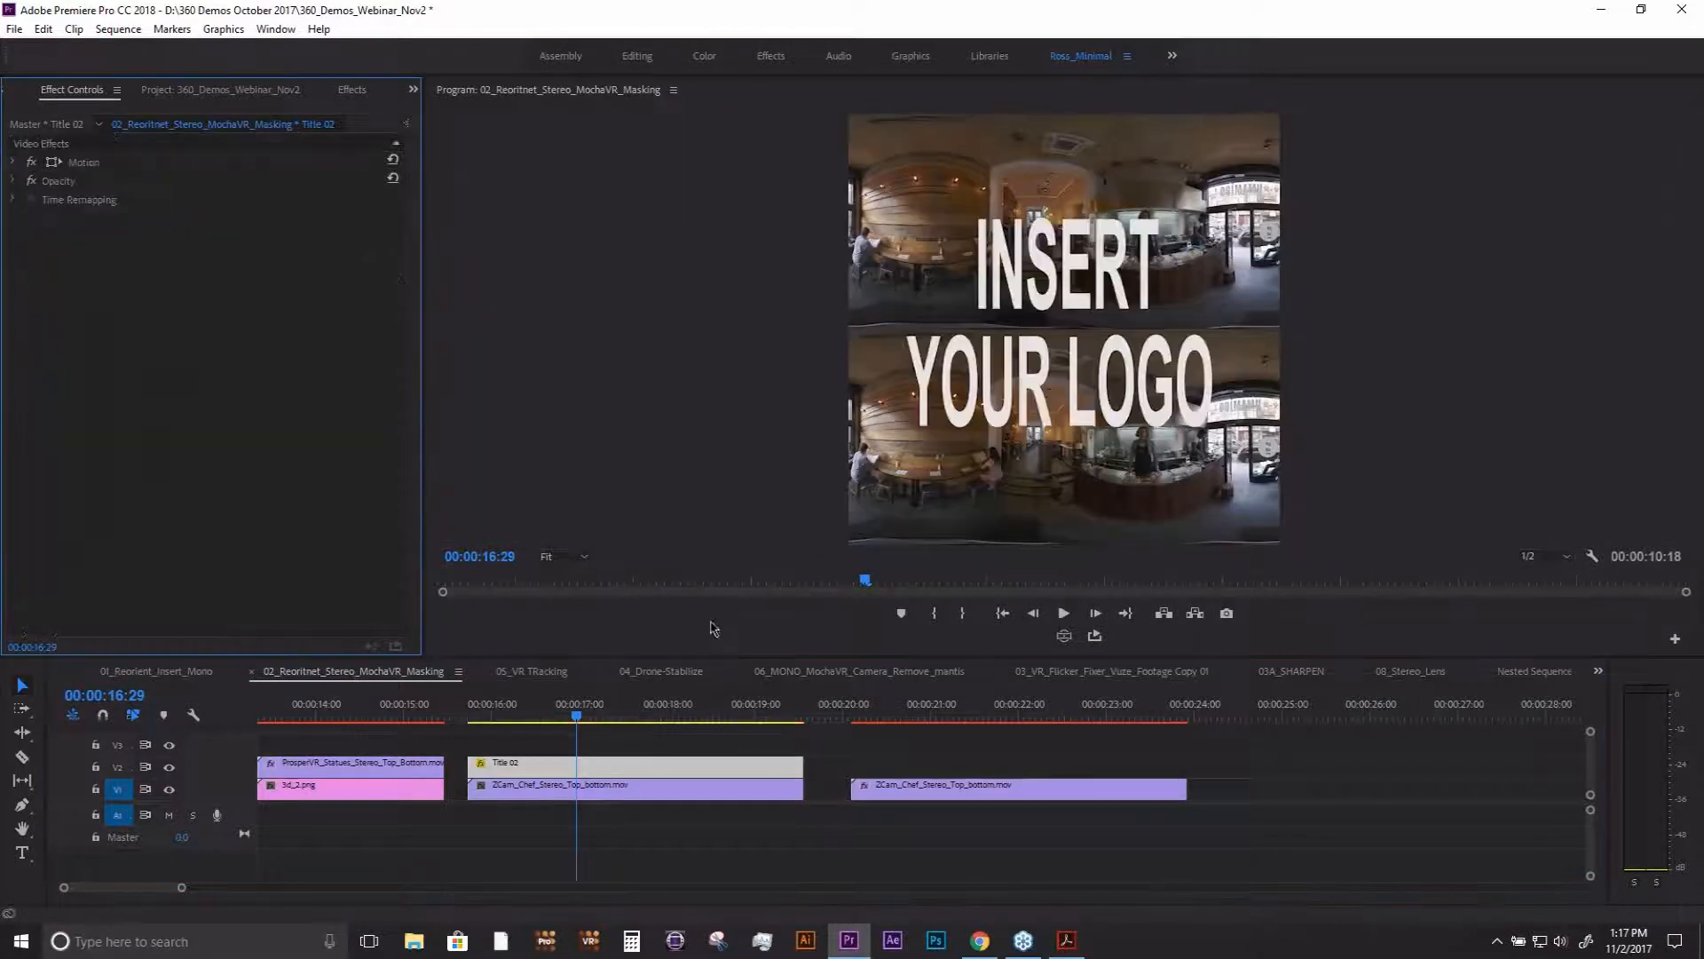
click(593, 713)
drag(593, 712, 588, 714)
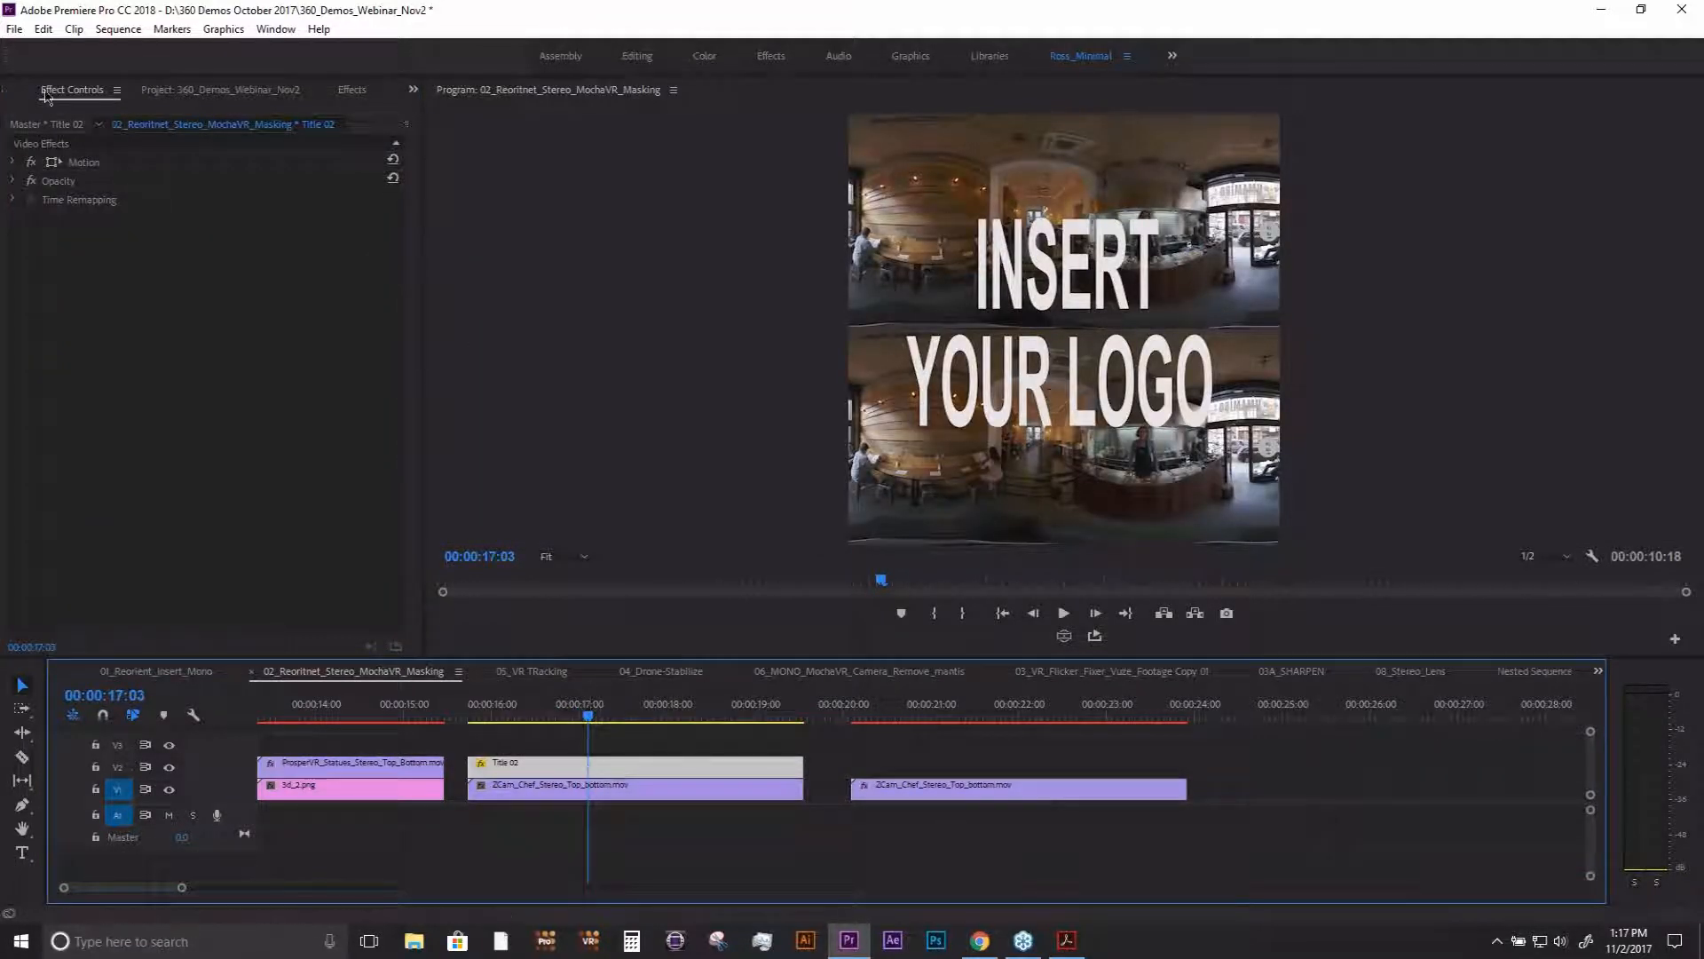
- Apply a fresh BCC VR Insert effect to the Title 02 clip and show its effect settings
click(352, 91)
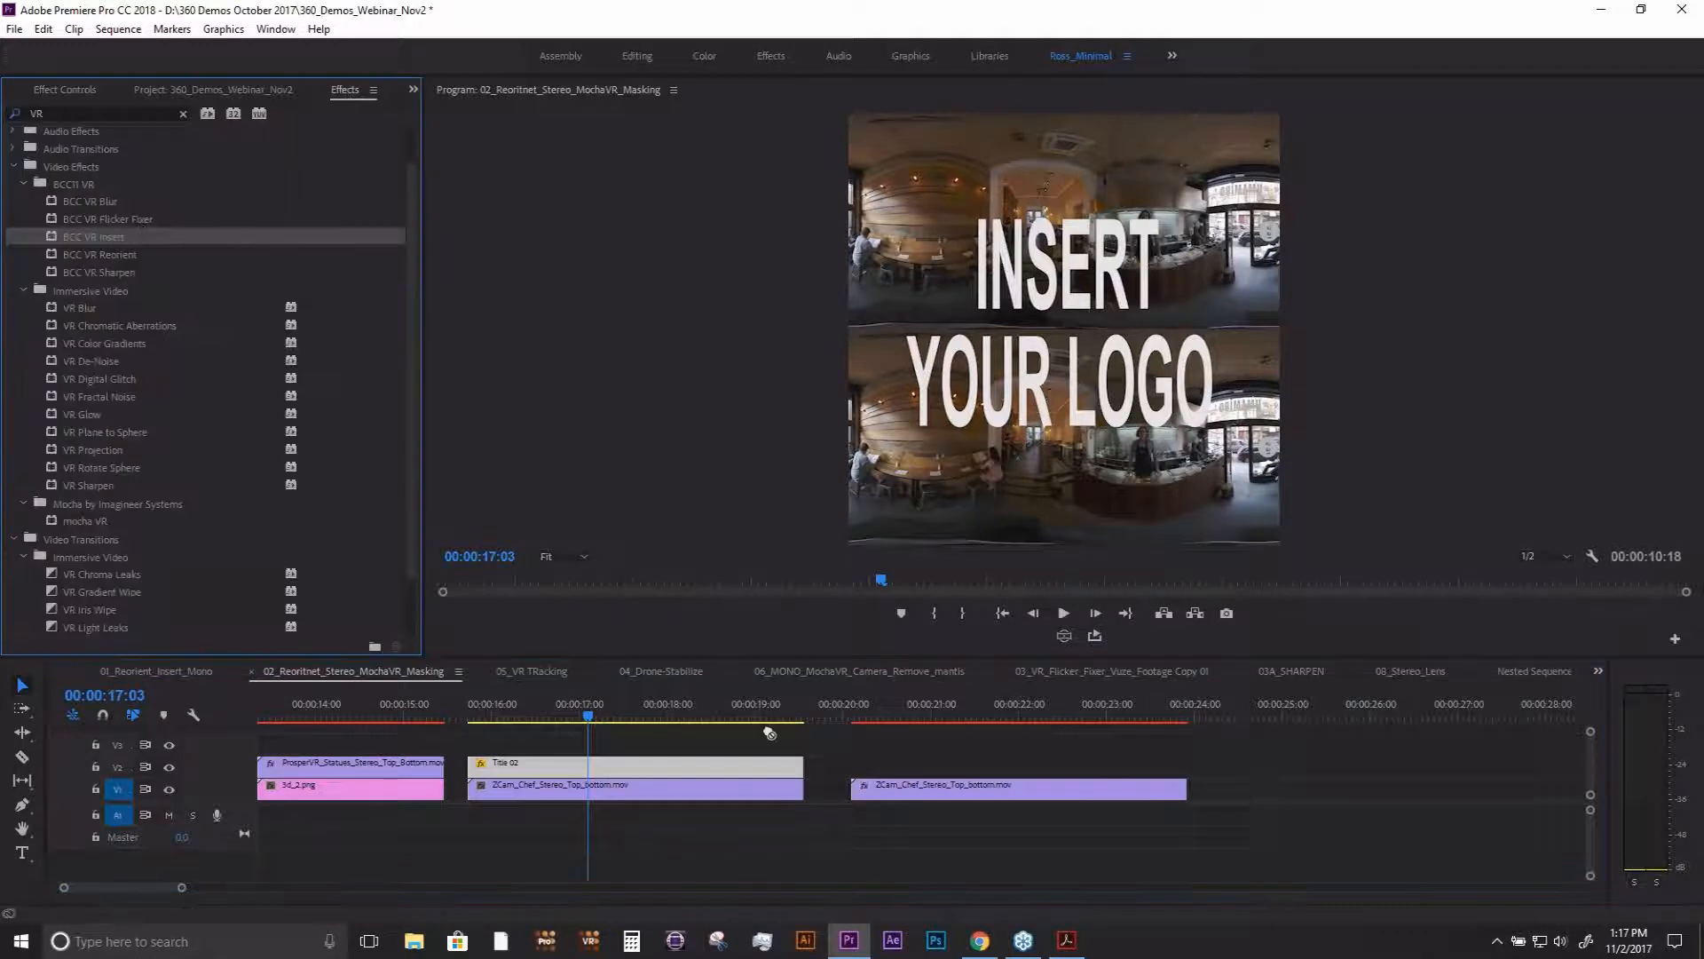
drag(770, 733, 646, 779)
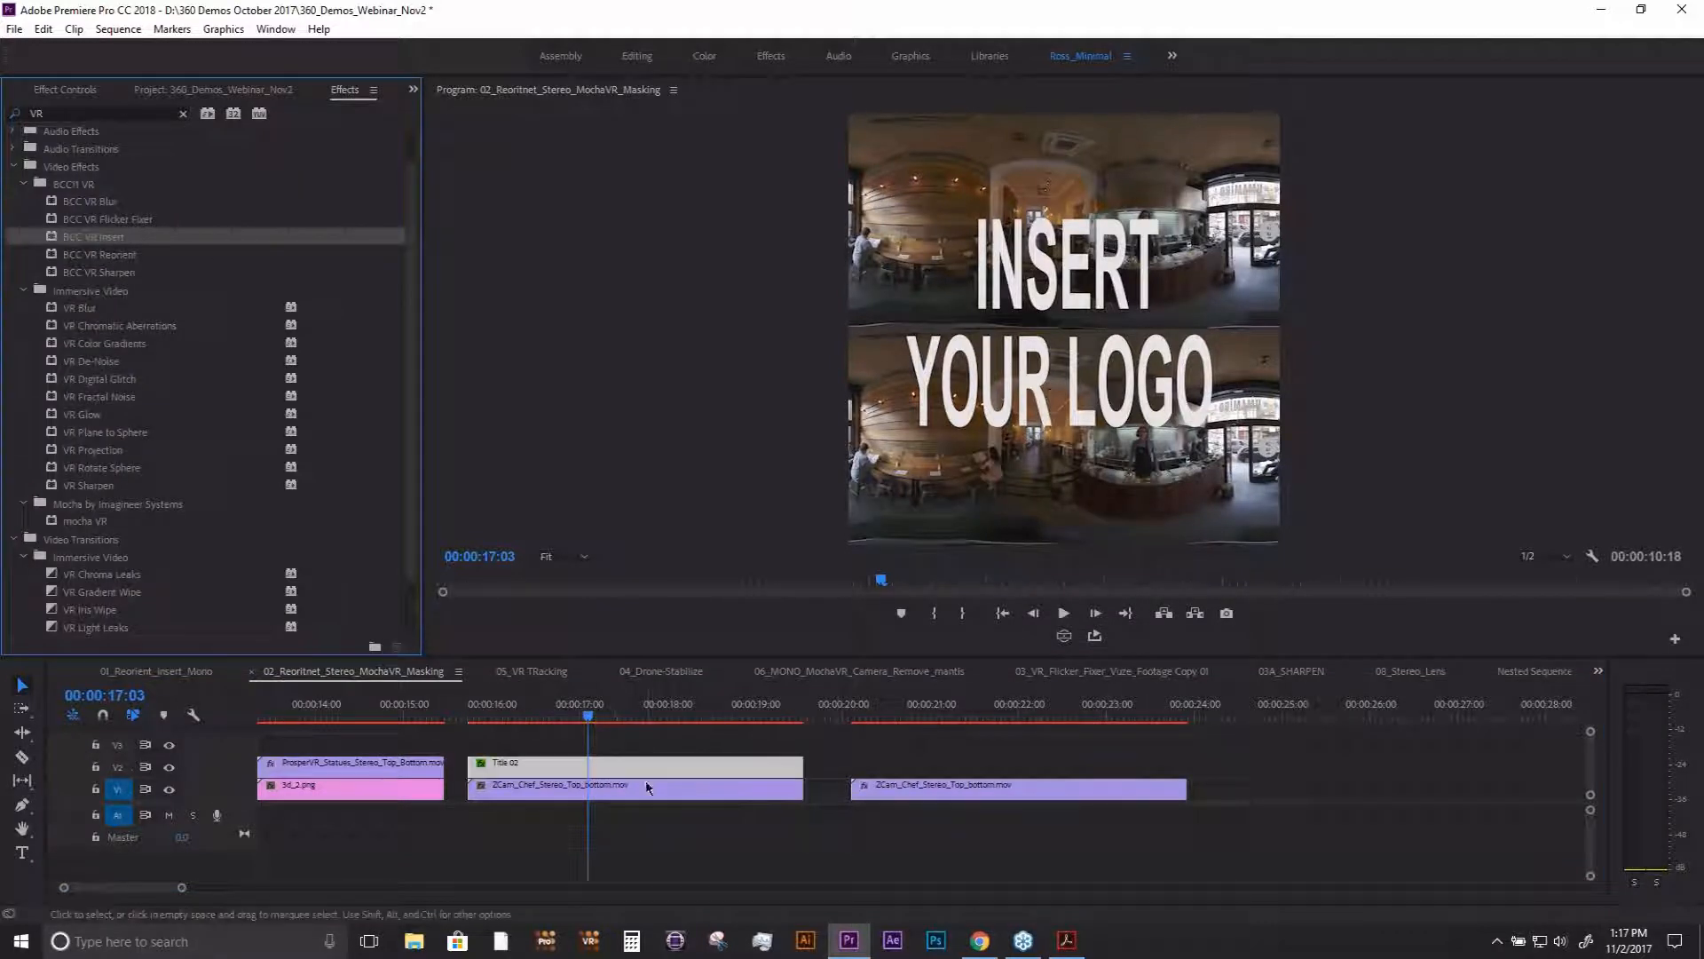
click(64, 92)
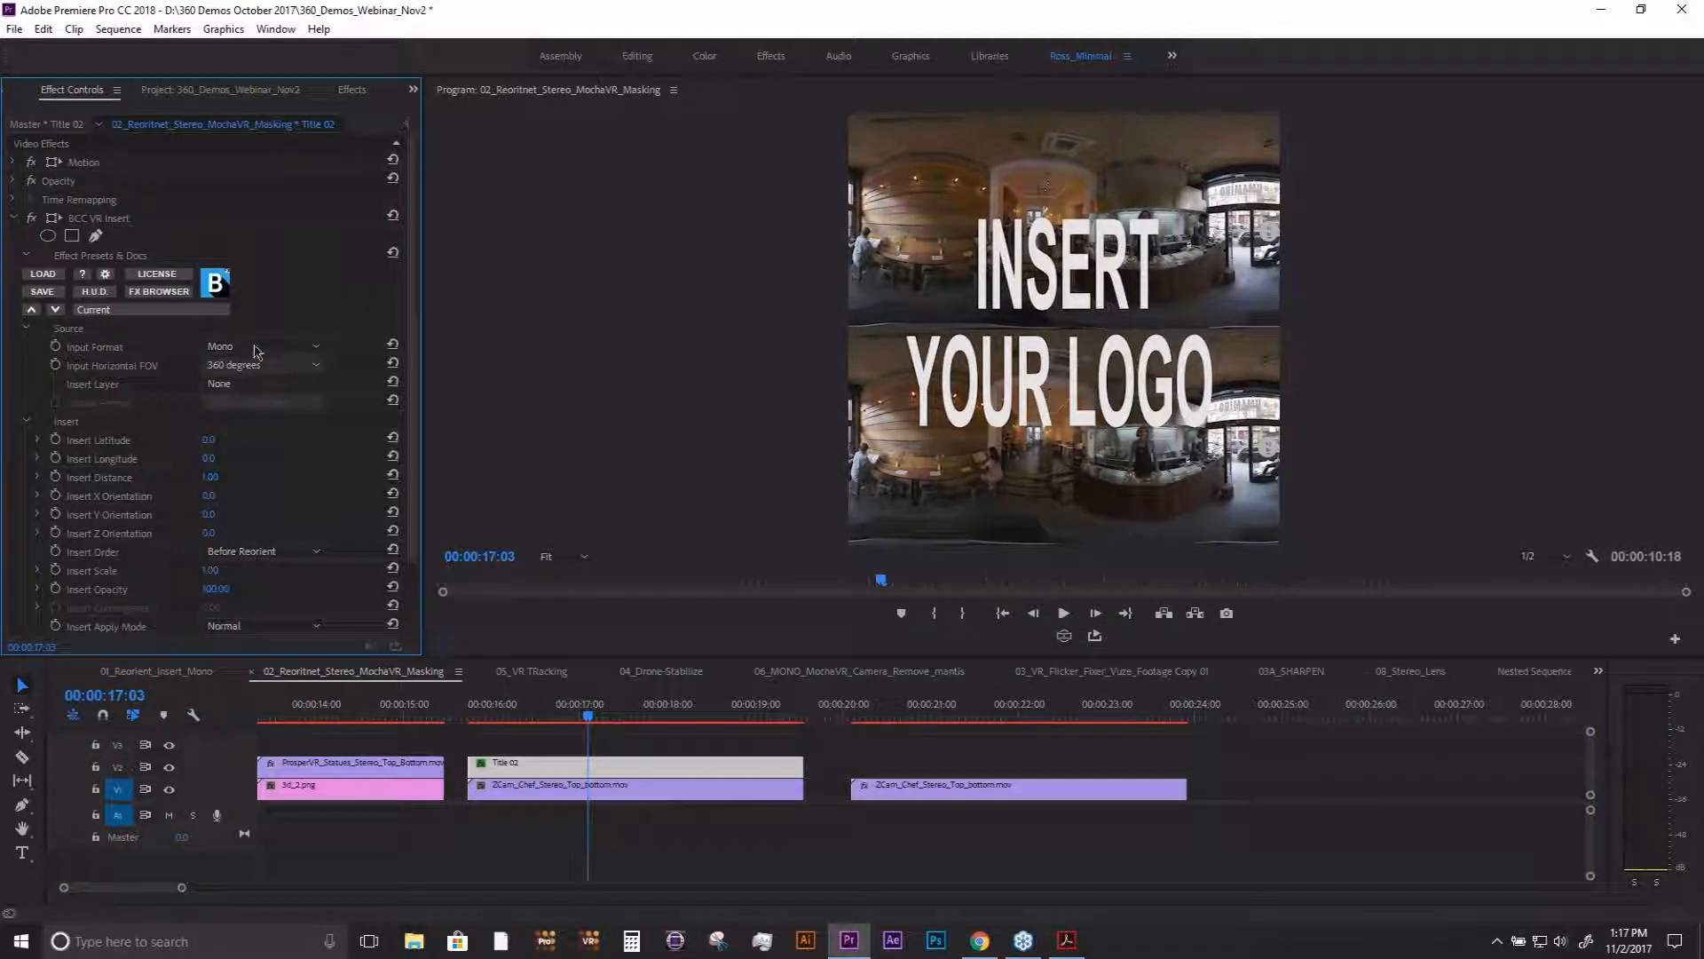
- Set the title's BCC VR Insert Input Format to Stereo Top-Bottom and its Insert Layer to Video 2
click(255, 348)
click(258, 383)
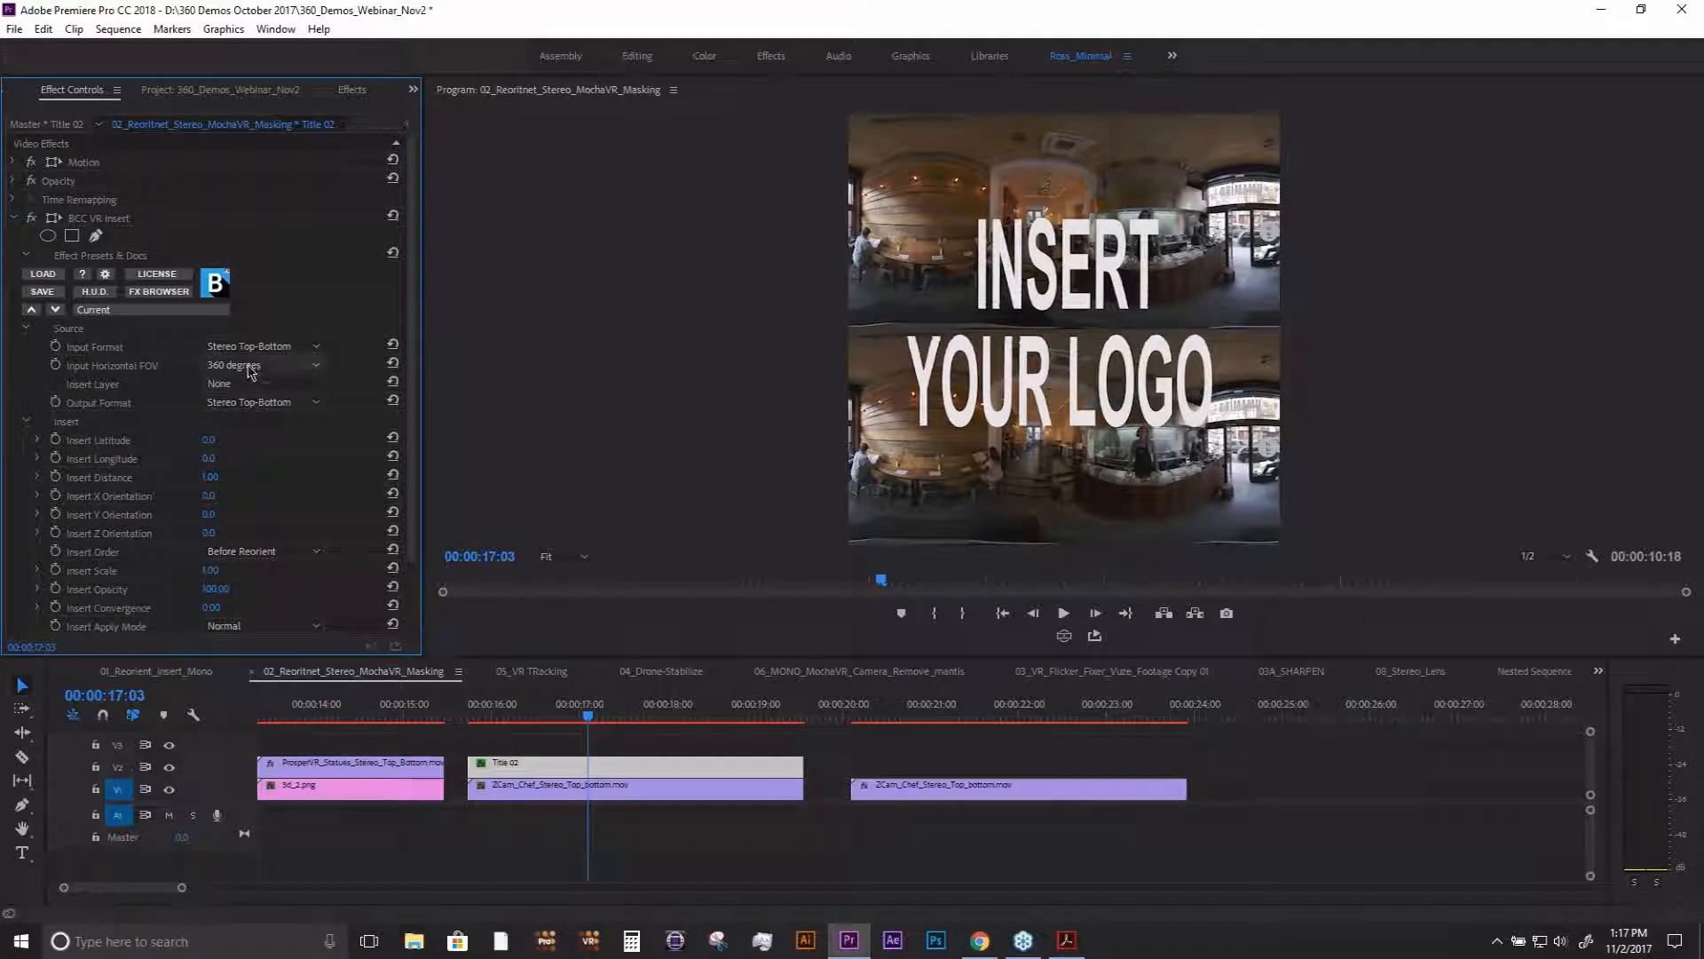
click(238, 384)
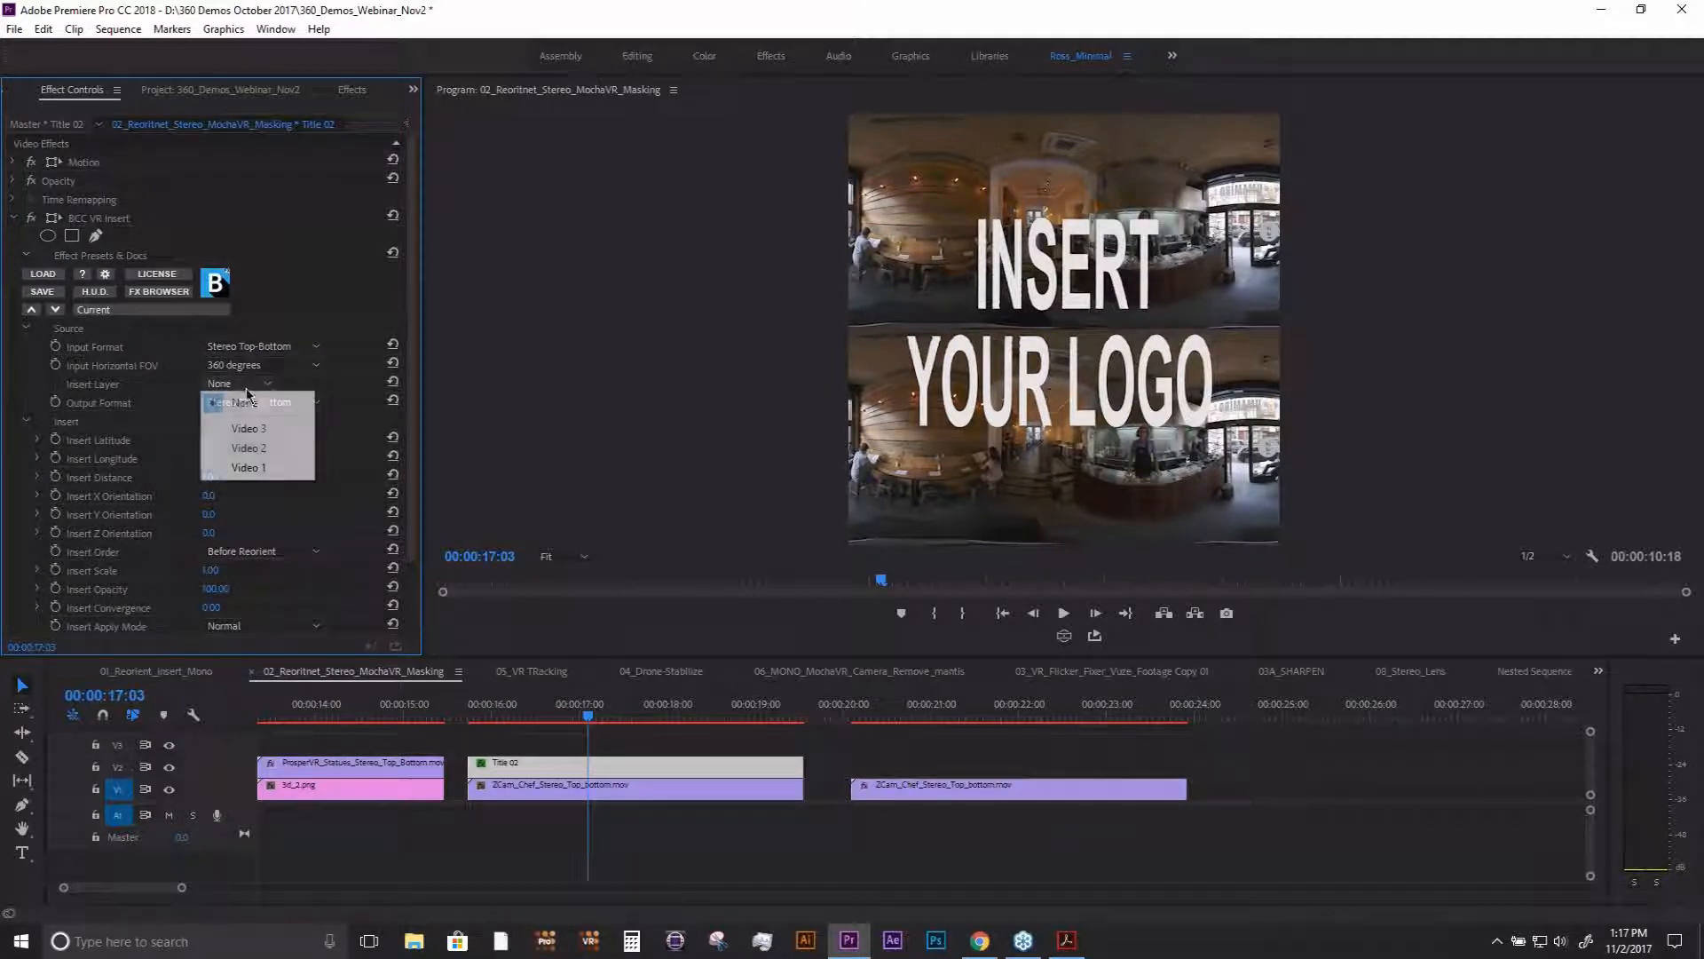
click(255, 449)
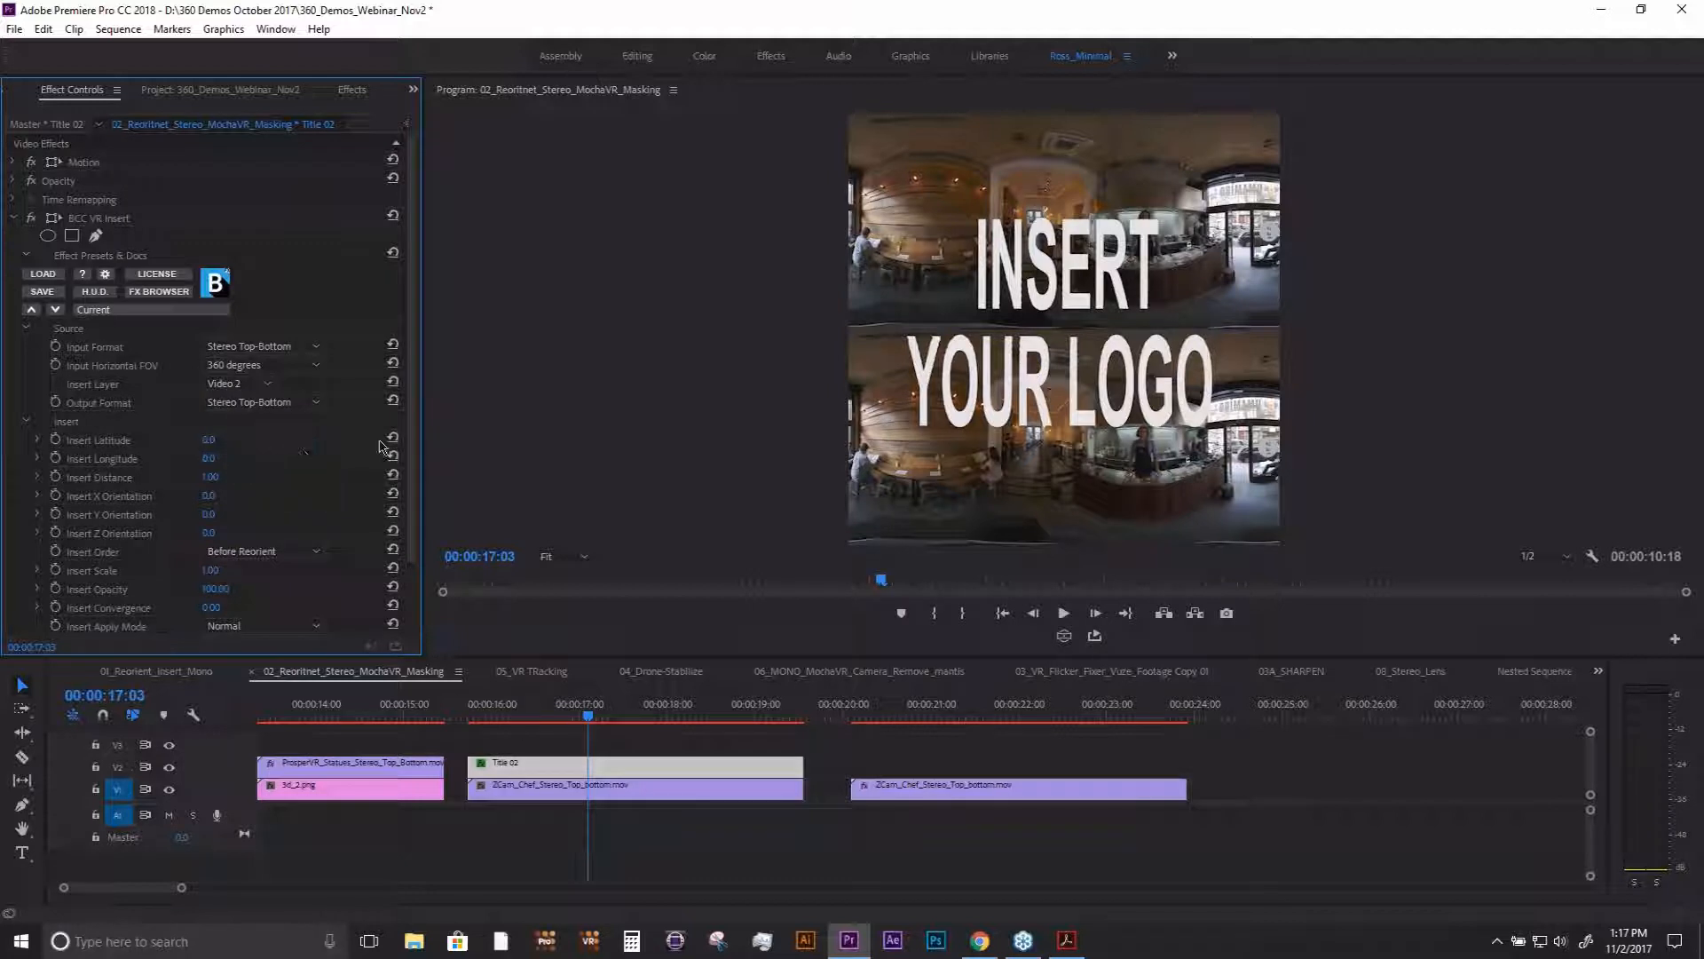
scroll(411, 413, down, 1)
scroll(411, 414, down, 3)
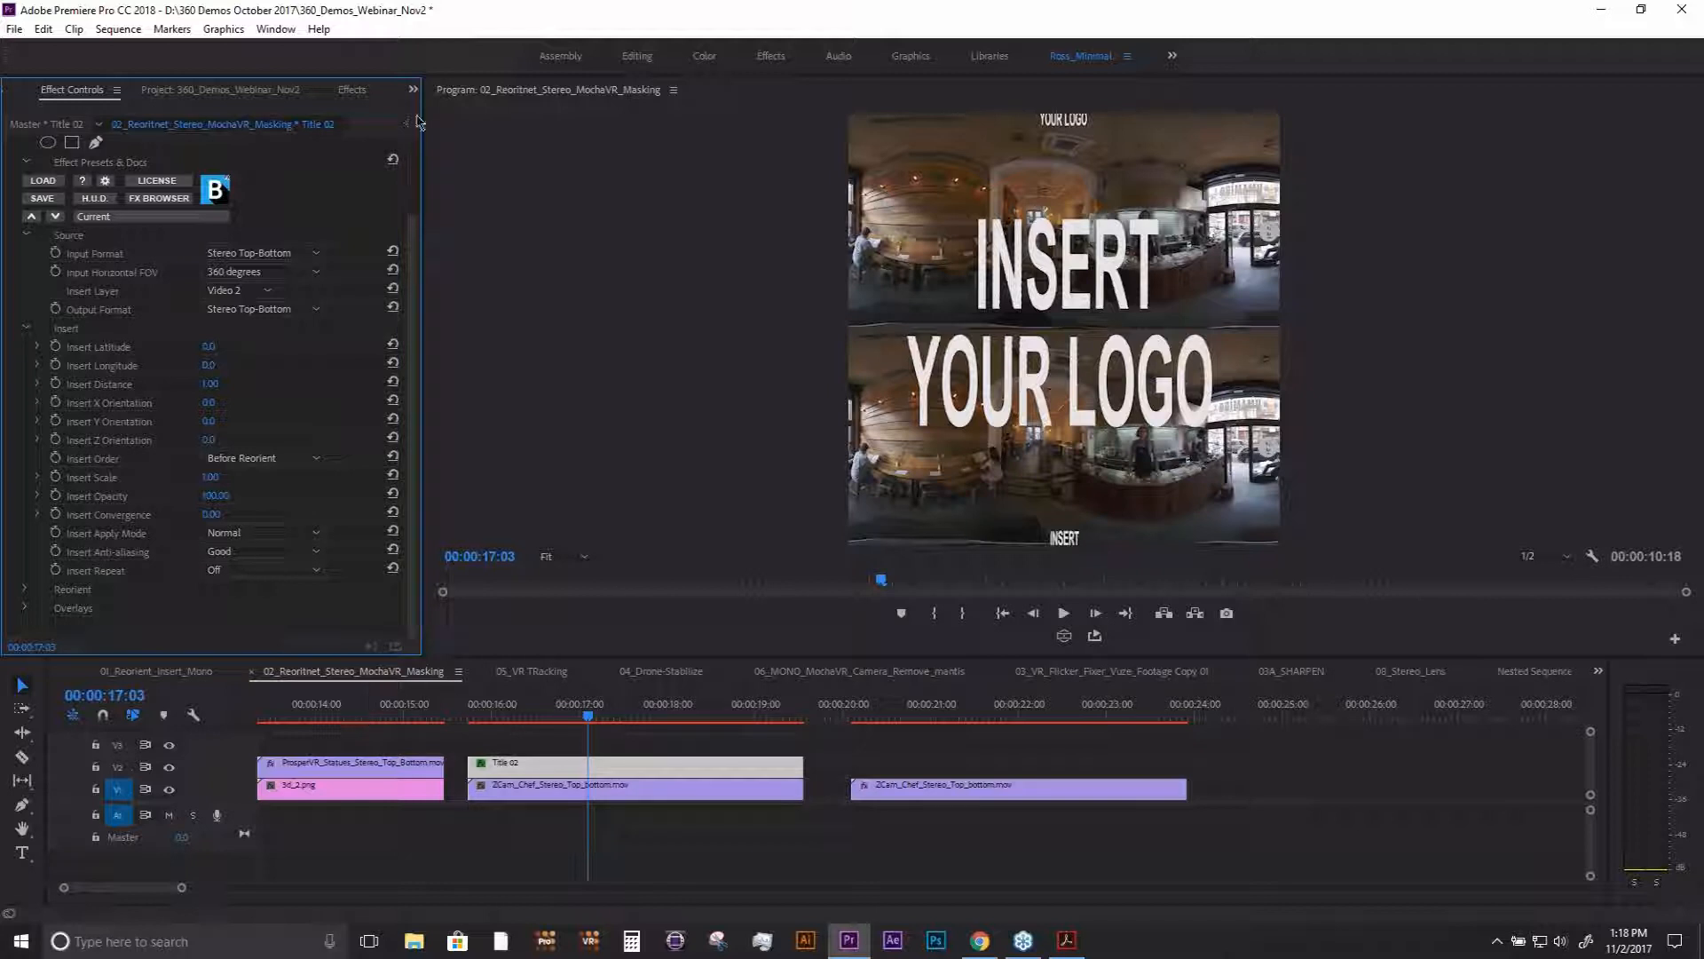
drag(578, 707, 588, 713)
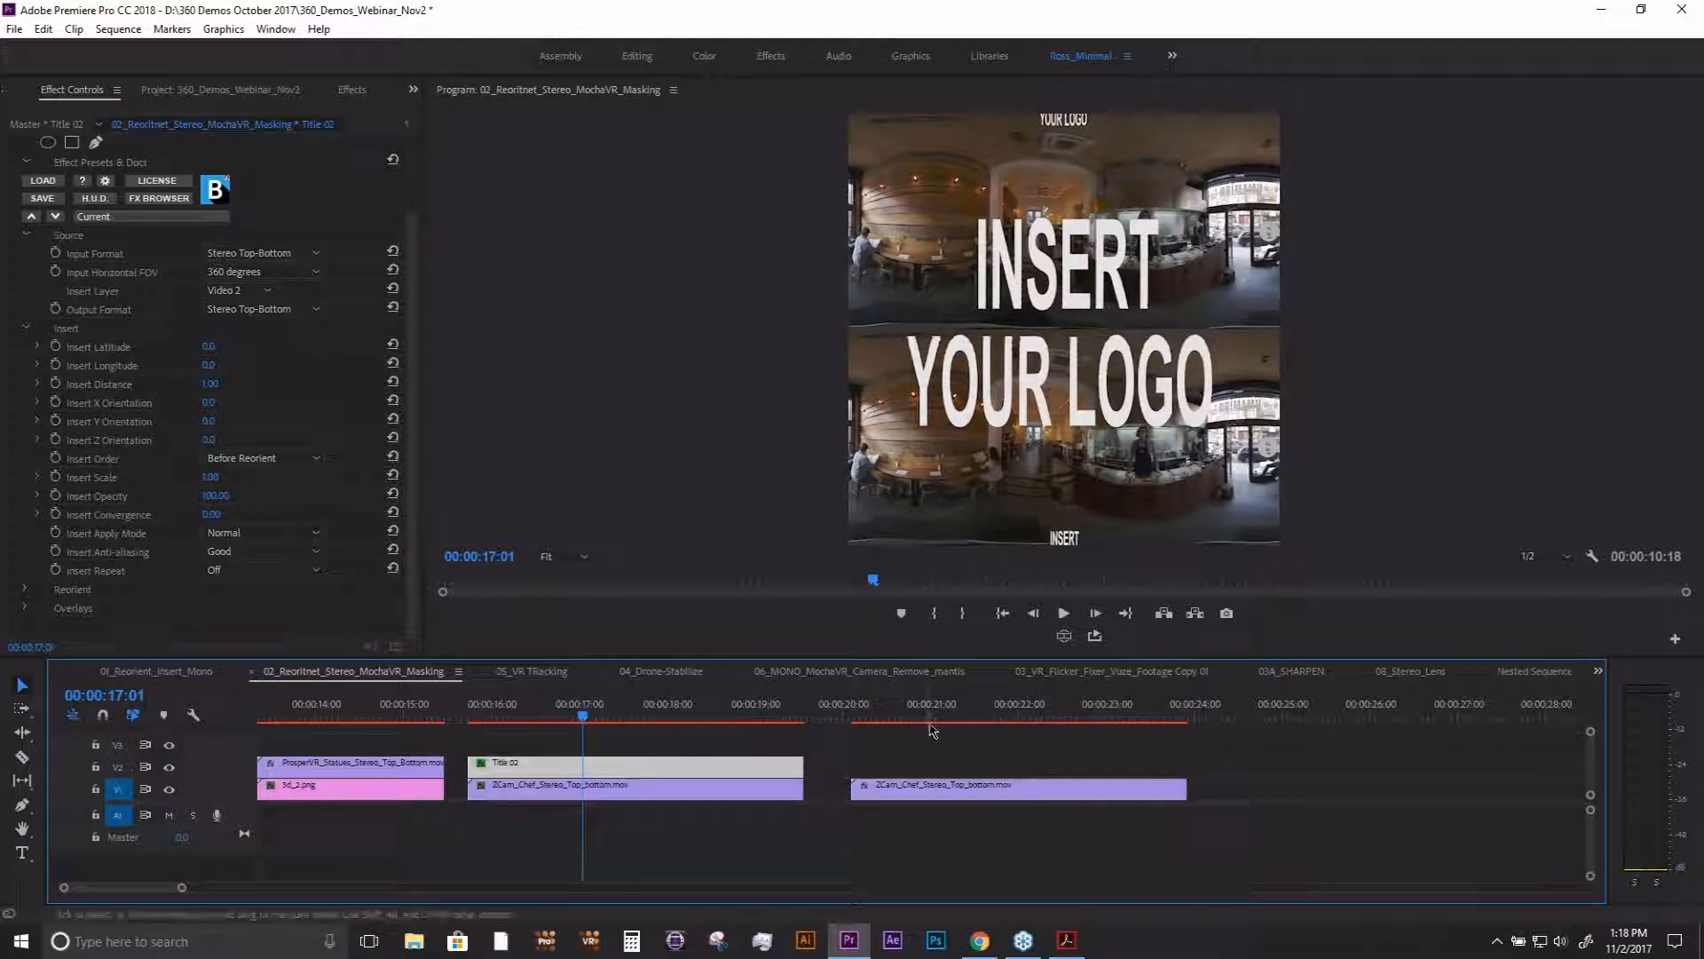
- Open the sequence 03_VR_Flicker_Fixer_Vuze_Footage Copy 01 from the project's 1A_Webinar bin
drag(932, 710, 972, 714)
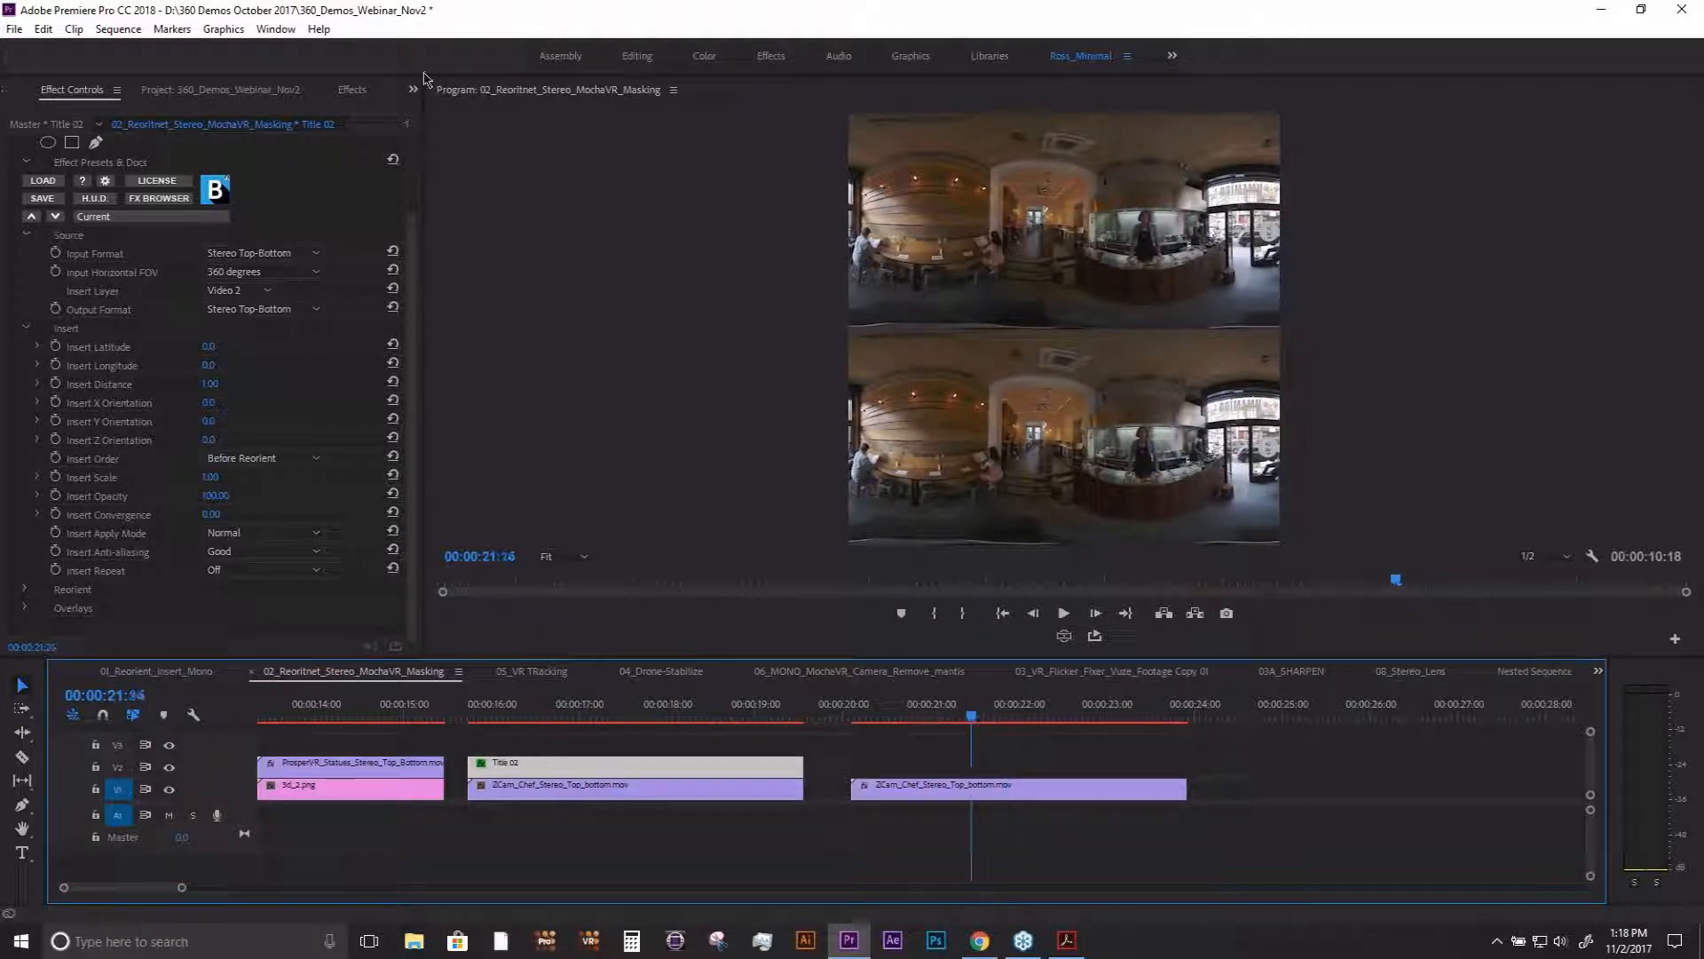
click(216, 91)
click(413, 91)
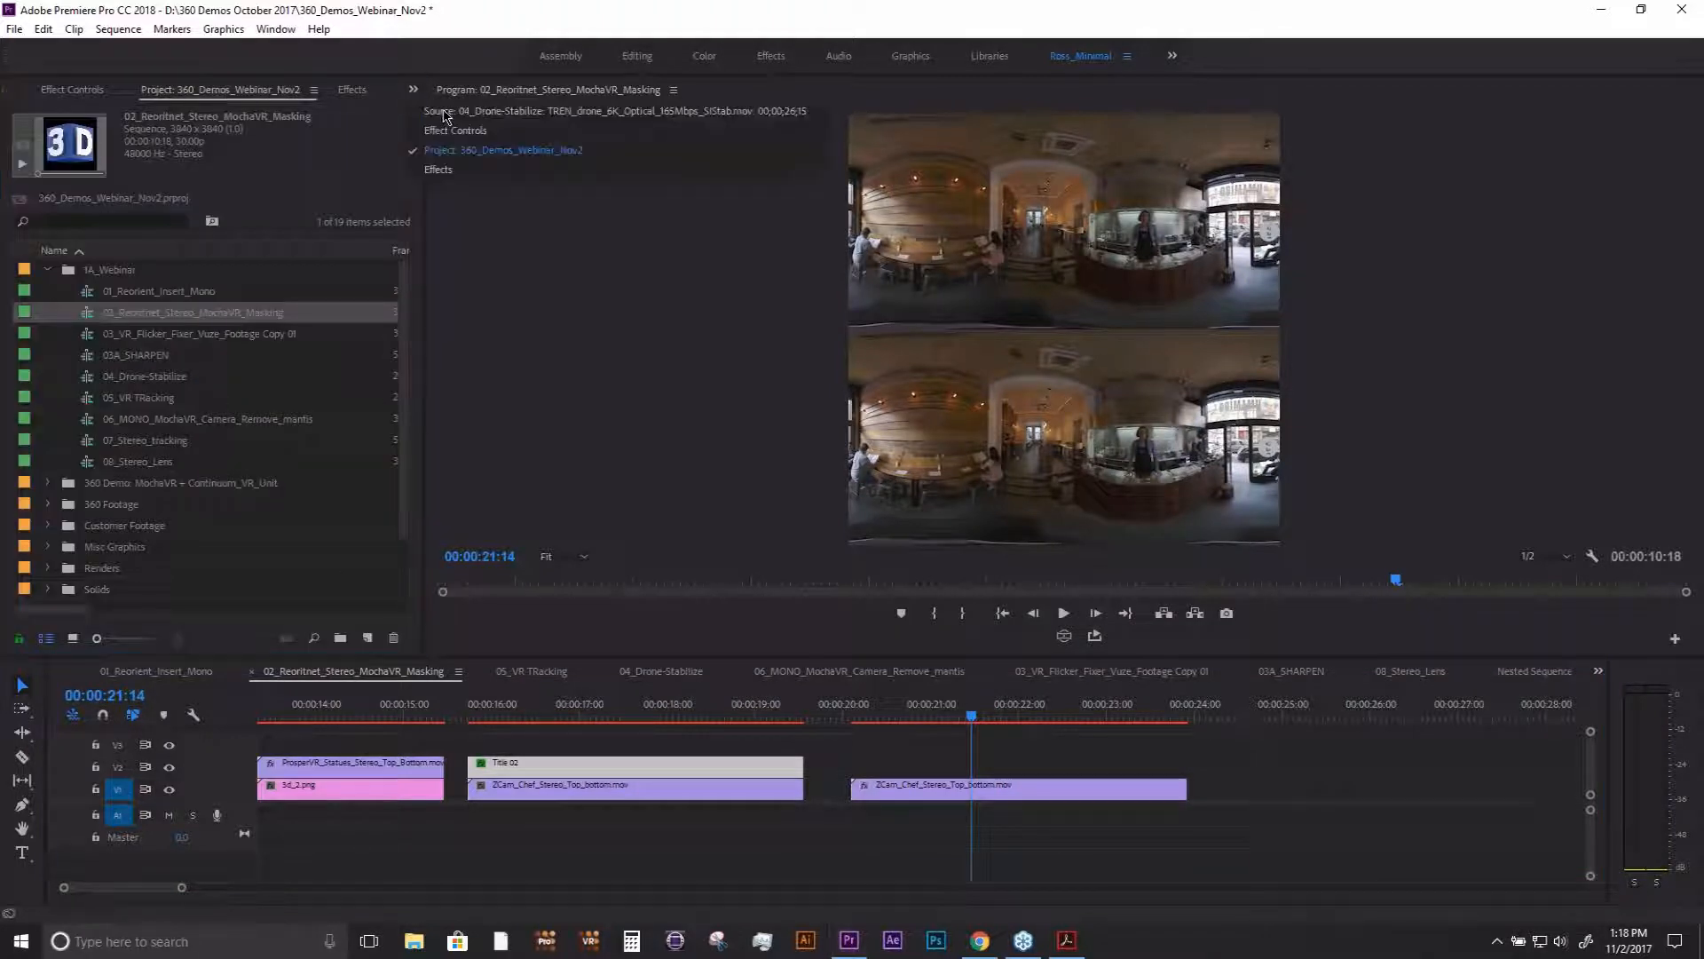
click(448, 124)
click(412, 89)
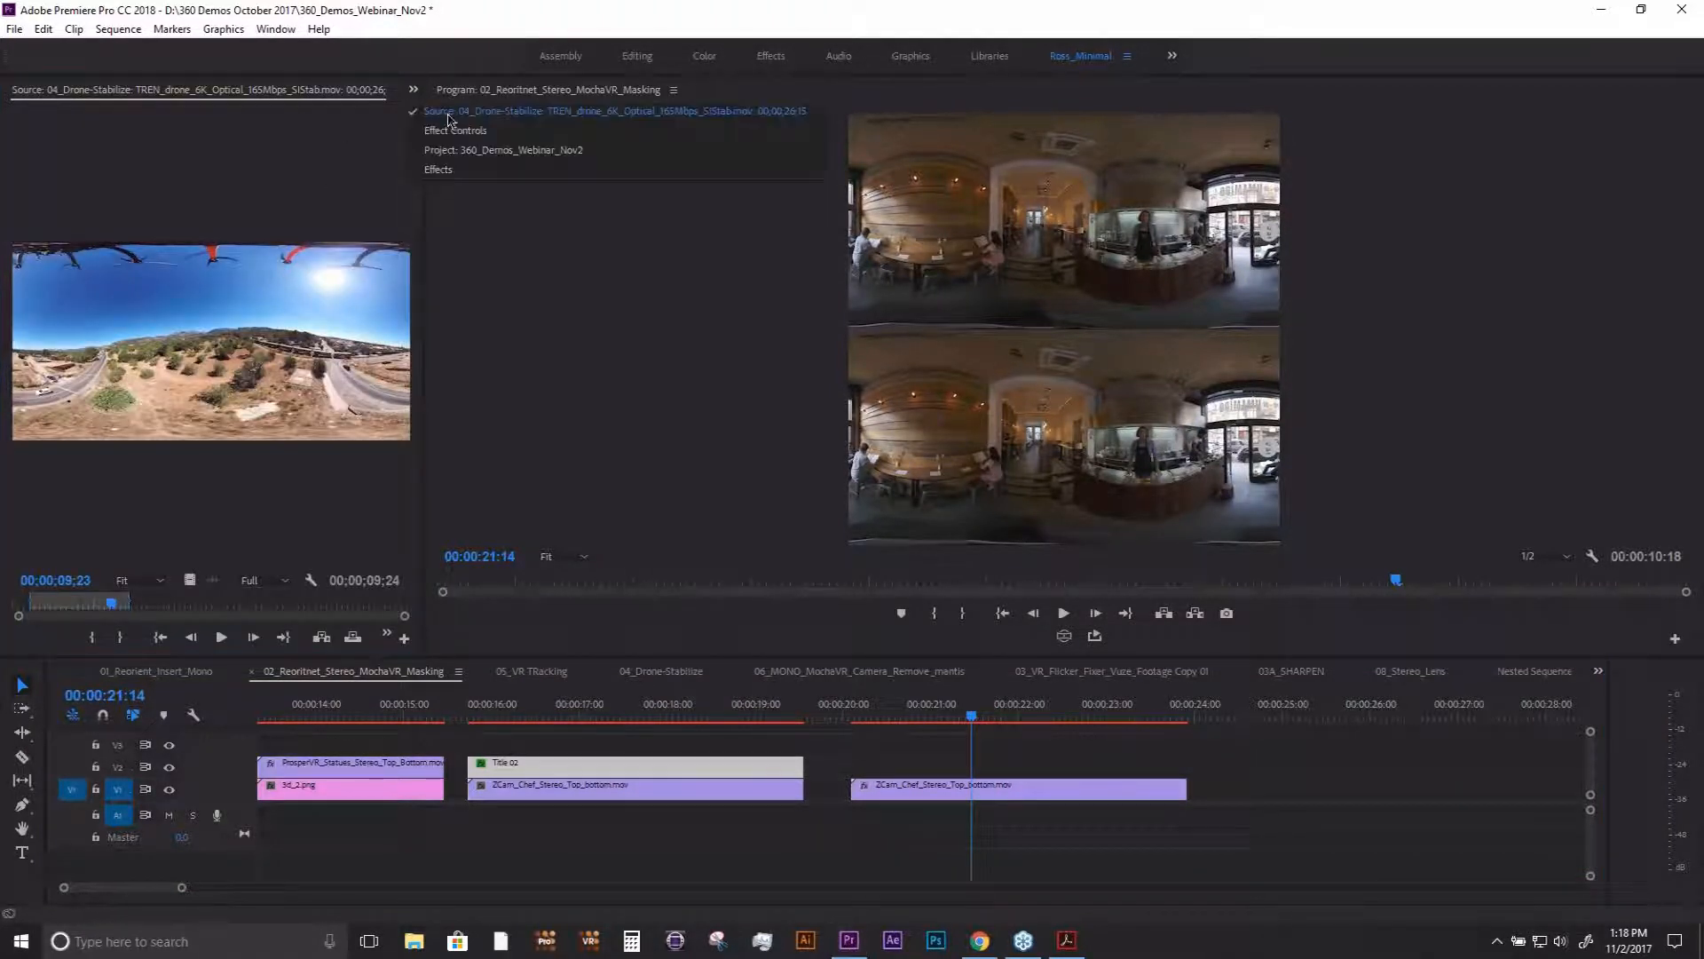
click(454, 133)
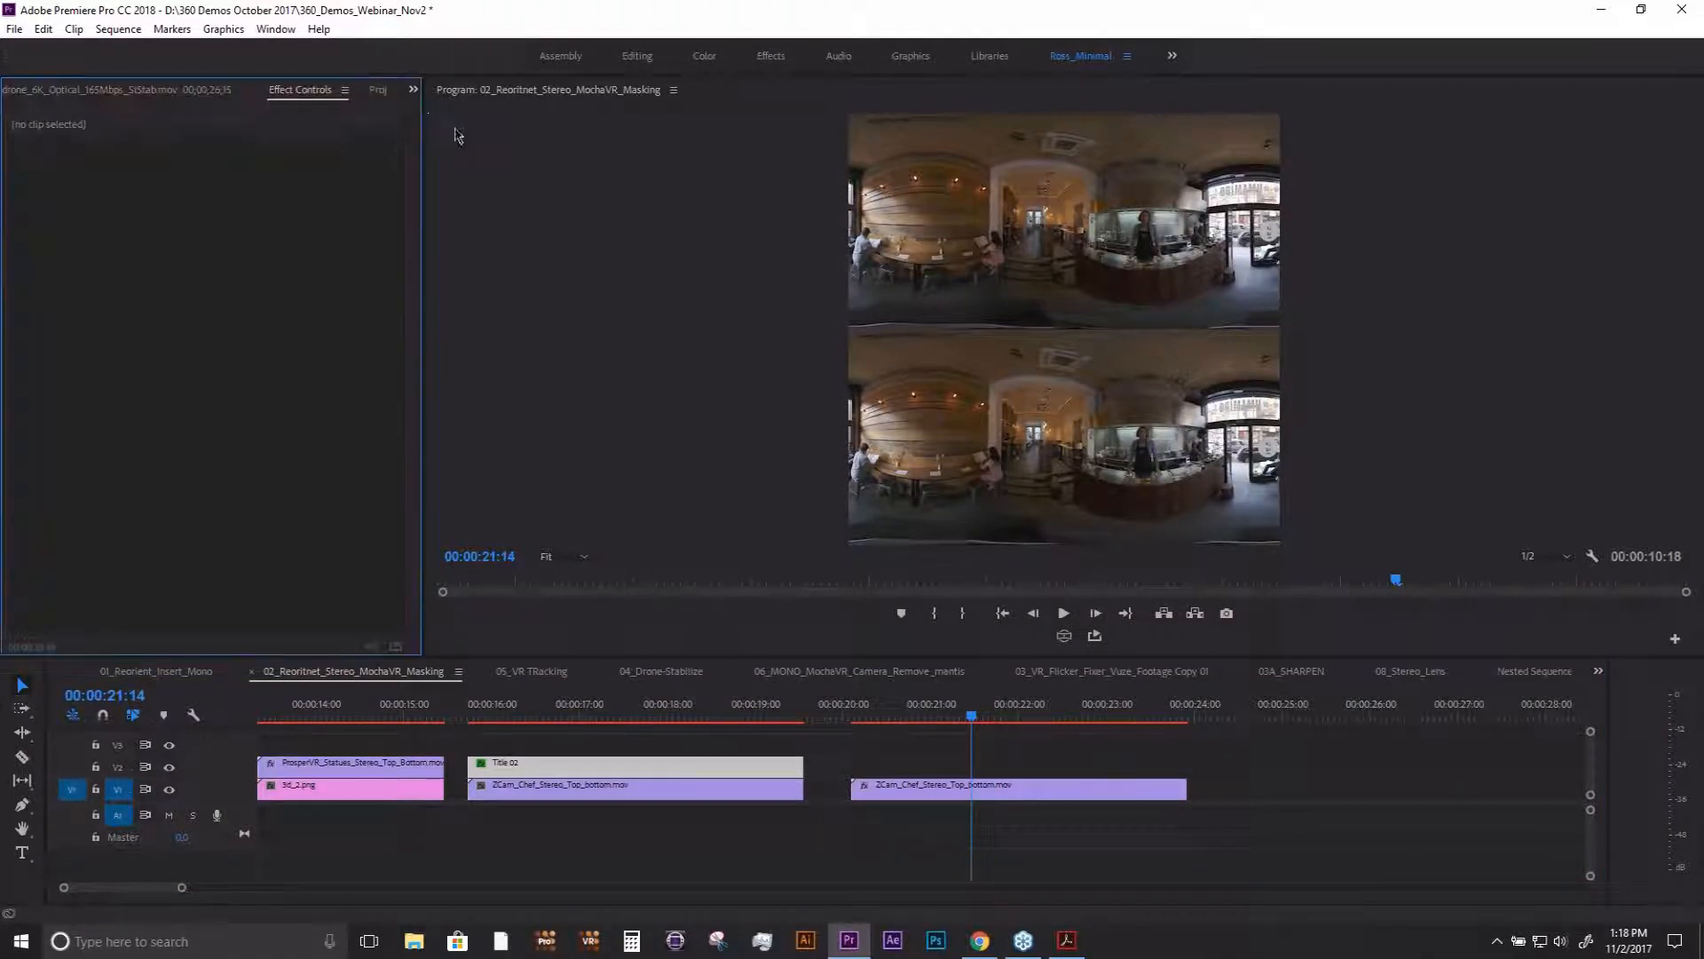
click(381, 88)
click(204, 313)
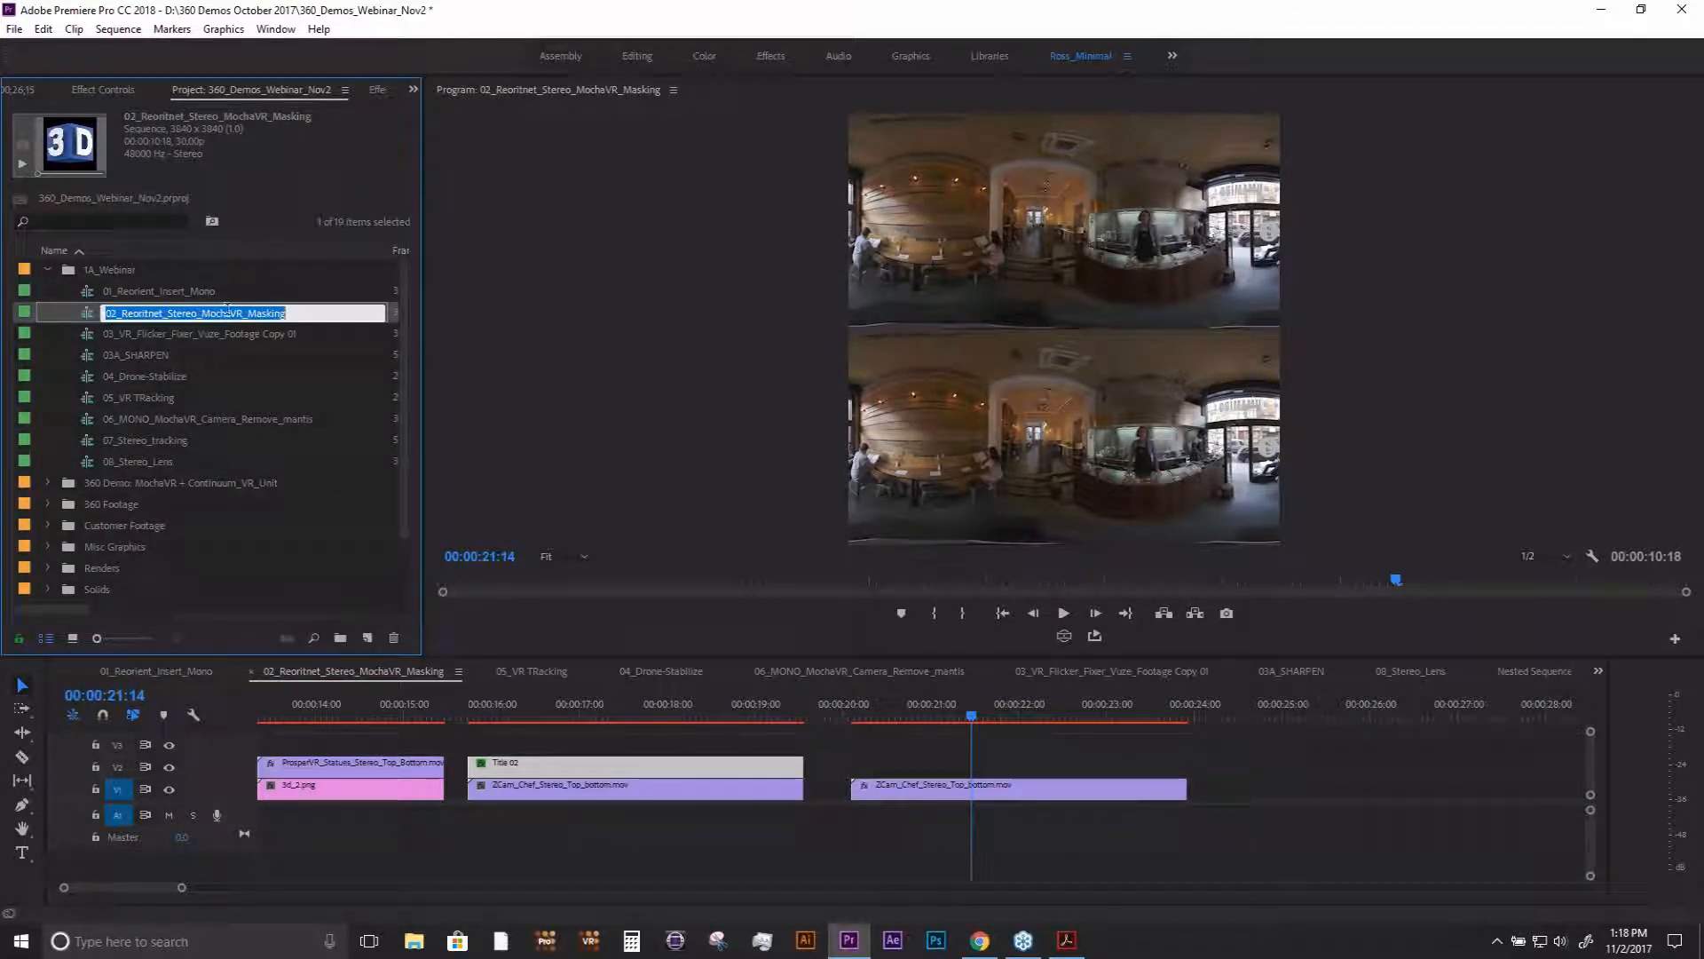
click(299, 313)
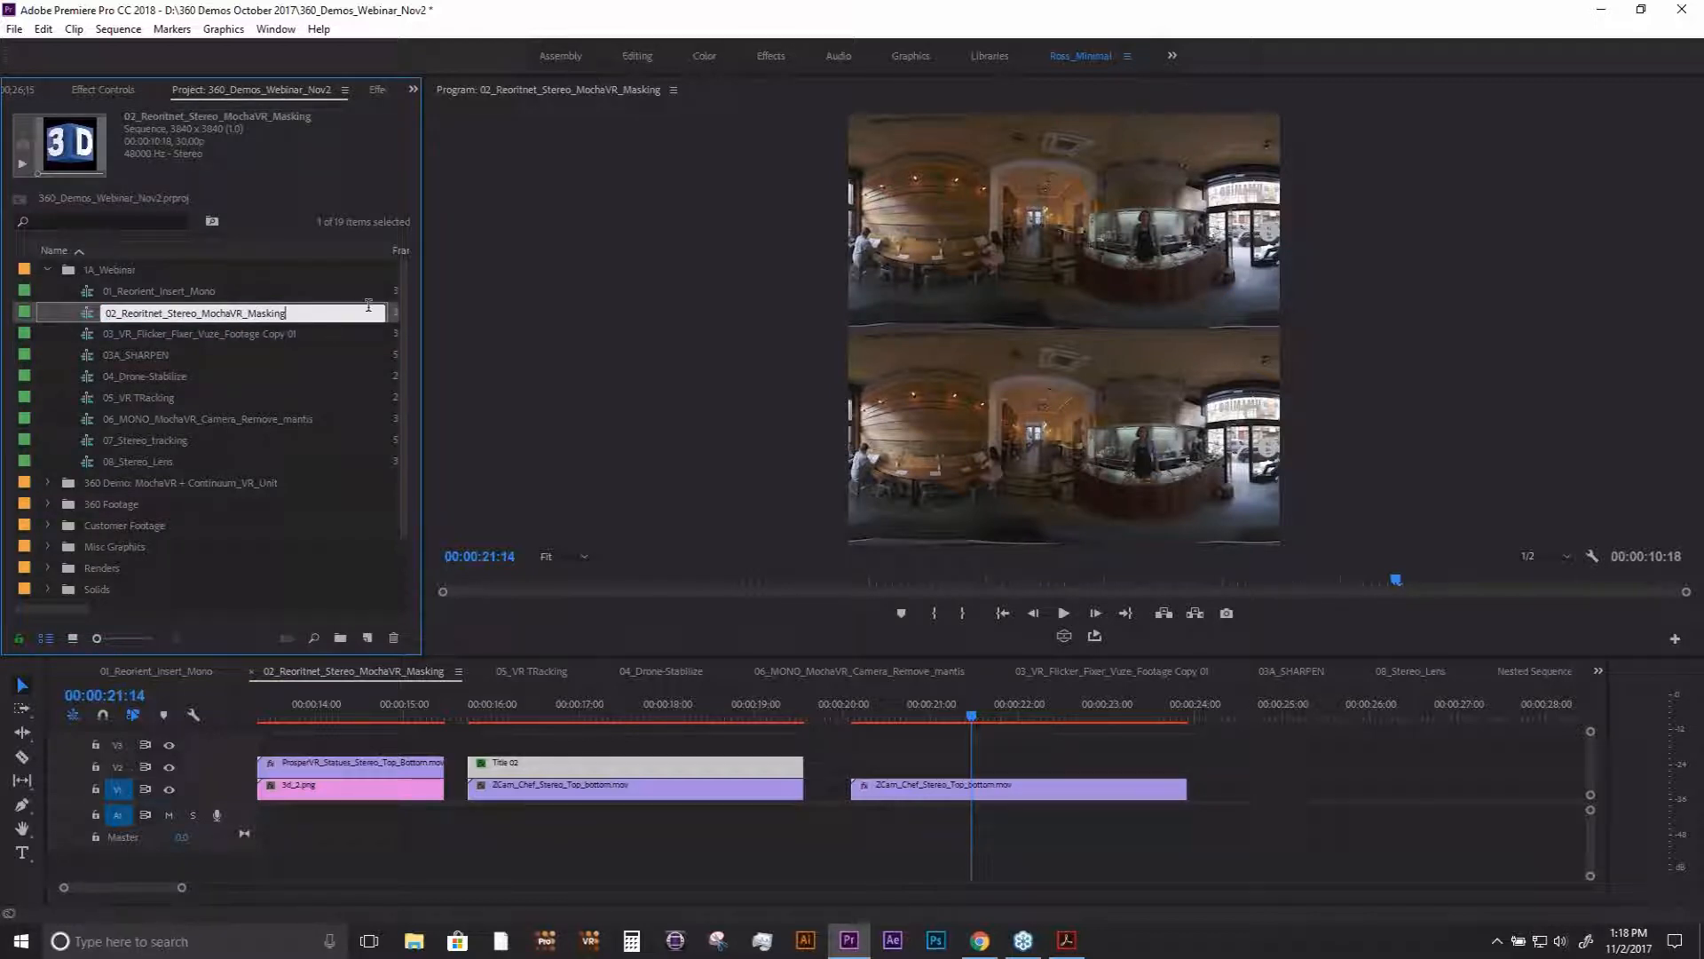
double_click(94, 337)
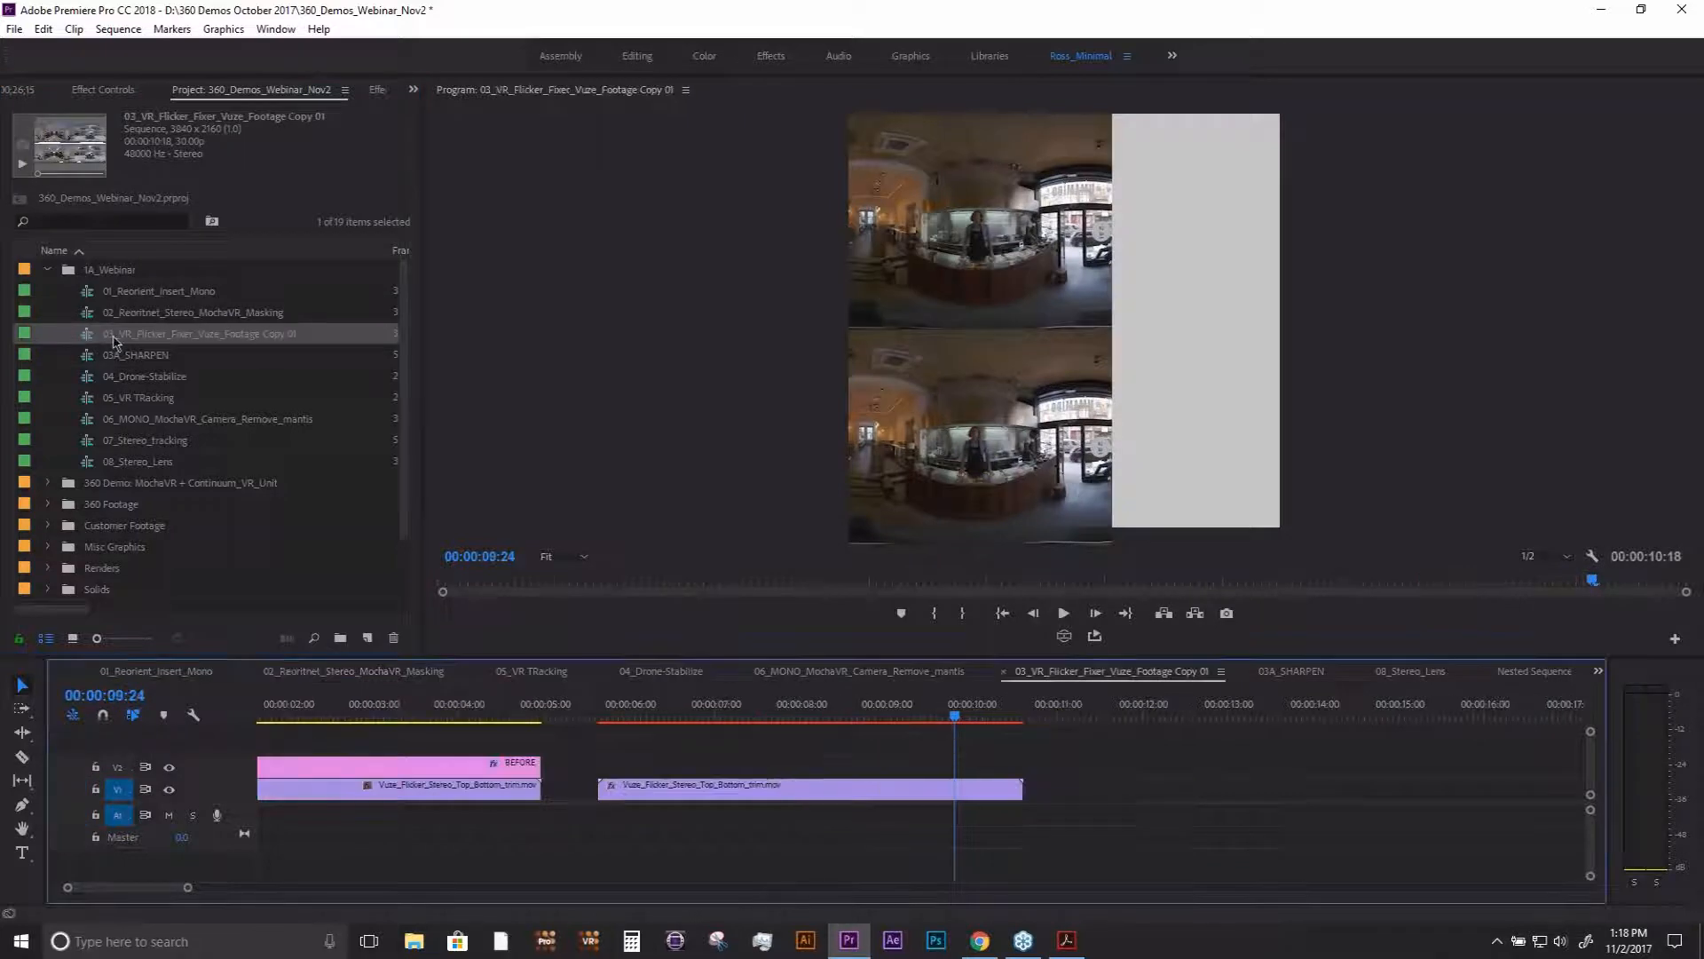
- Go to 00:00:07:09 and delete the BCC VR Flicker Fixer effect from the second Vuze_Flicker_Stereo_Top_Bottom_trim.mov clip
drag(449, 716, 742, 716)
click(748, 798)
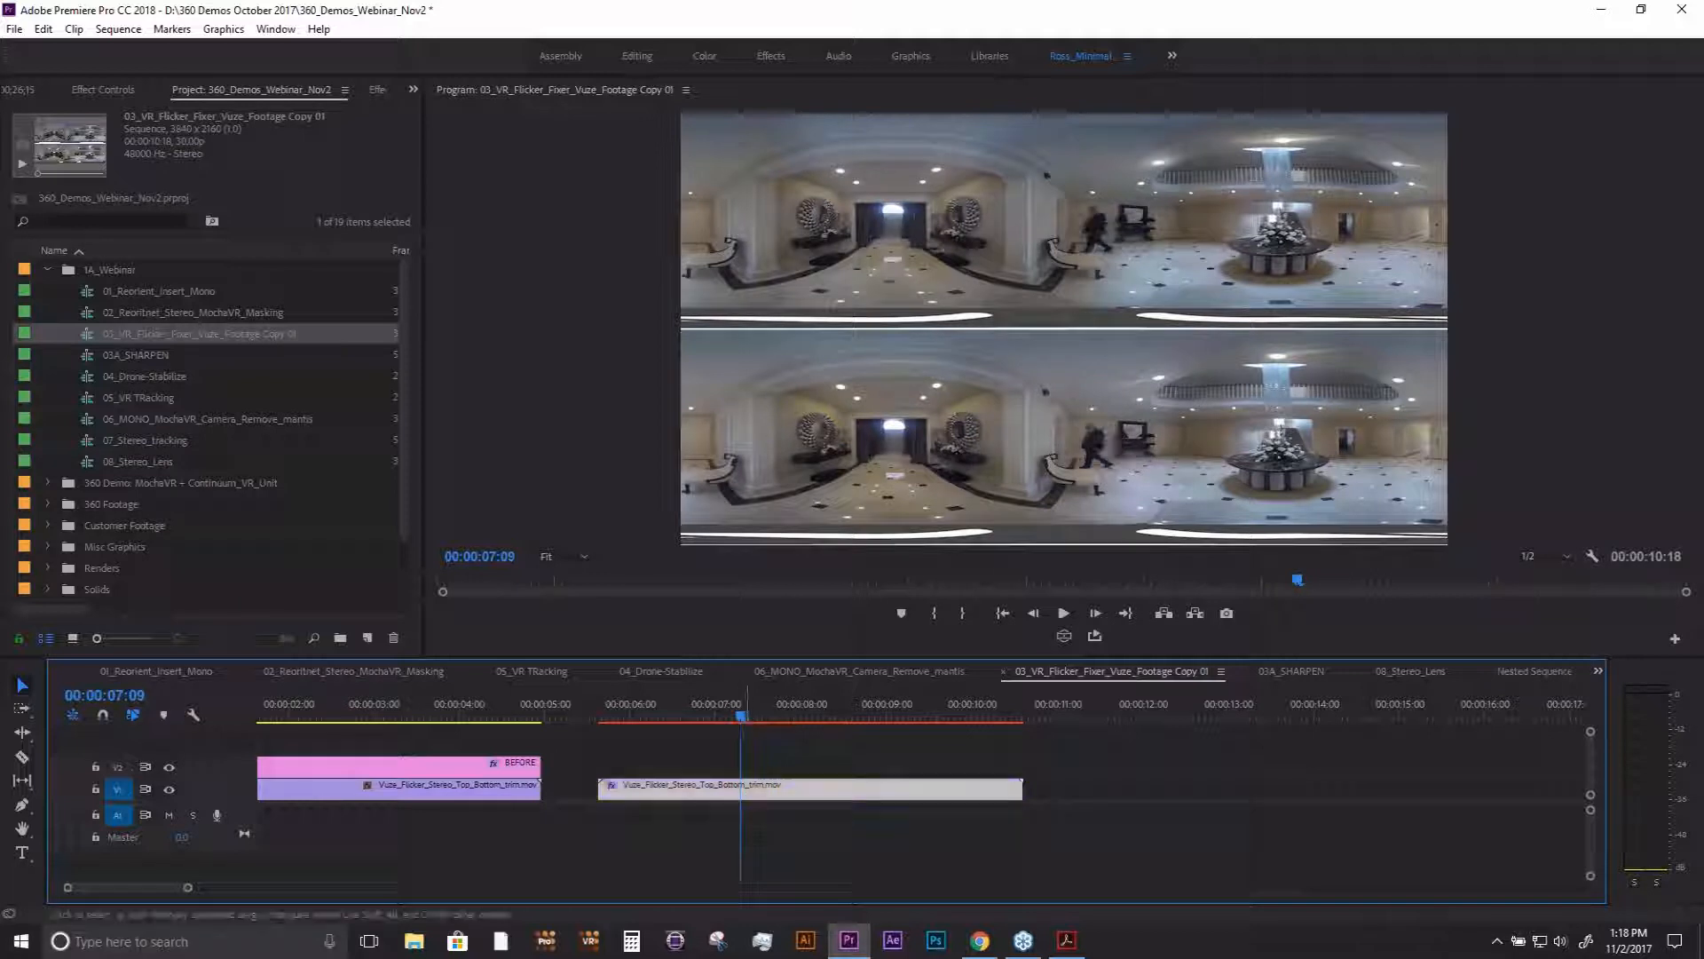
click(108, 90)
click(147, 218)
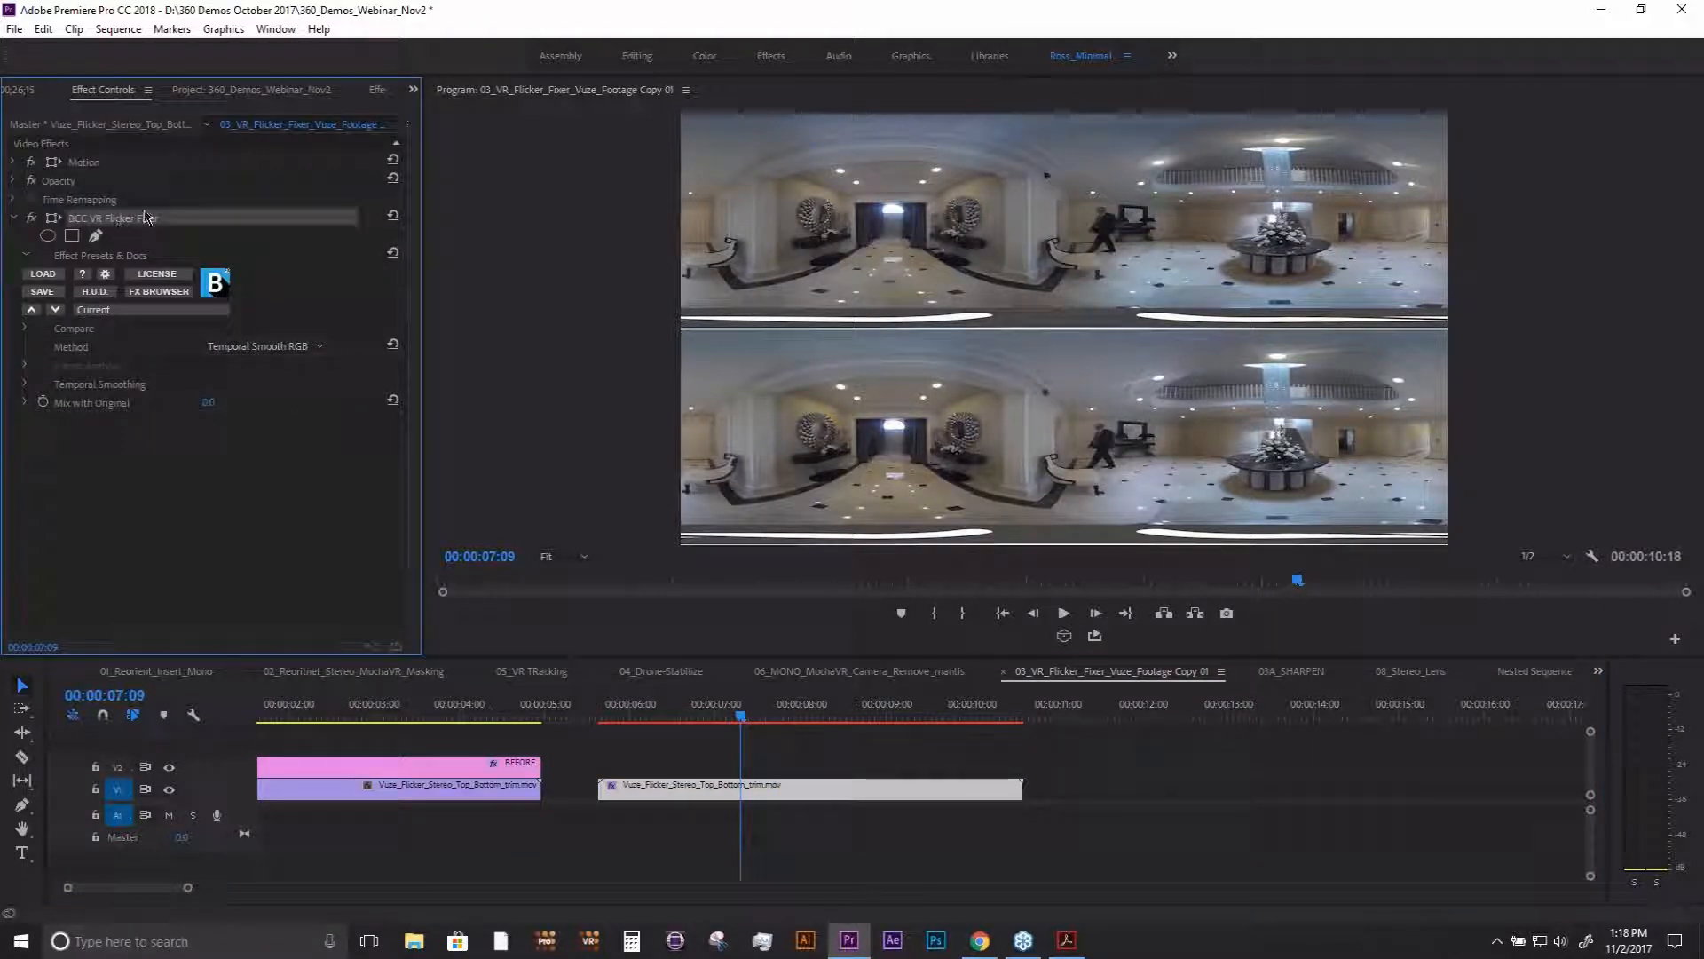
key(Delete)
- Play and scrub the second Vuze clip without the effect to examine its flicker in the flat stereo view
click(649, 718)
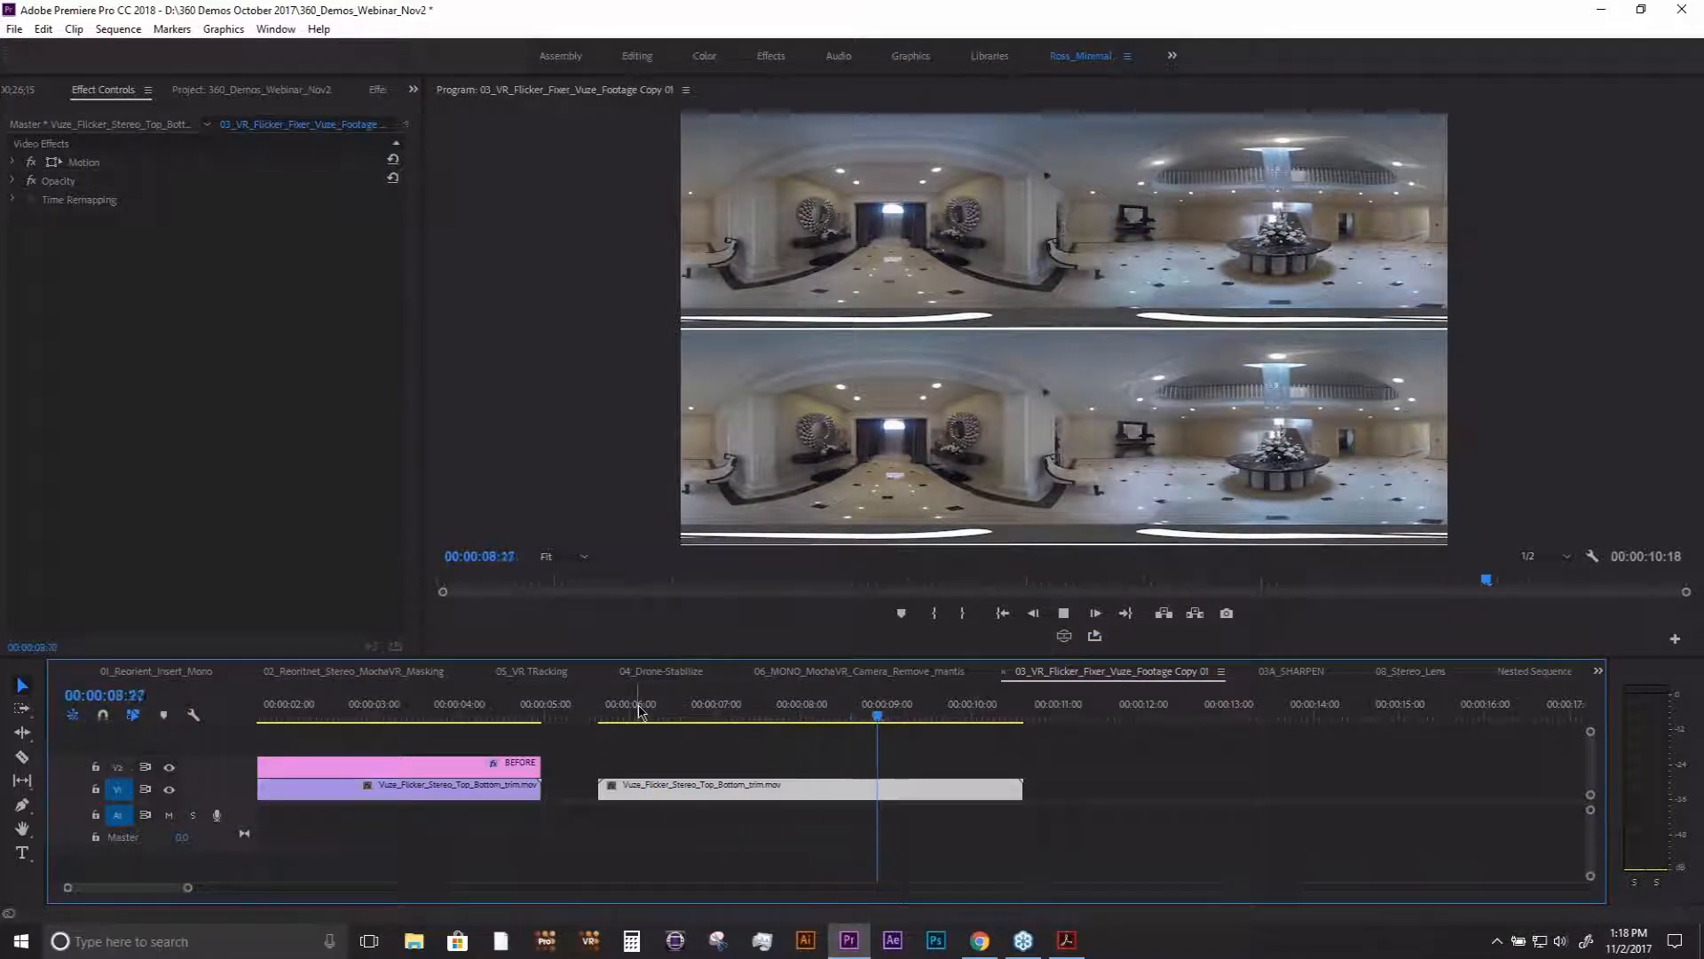
click(765, 717)
mouse_move(767, 719)
mouse_down()
mouse_move(737, 717)
mouse_move(813, 717)
mouse_move(733, 716)
mouse_up()
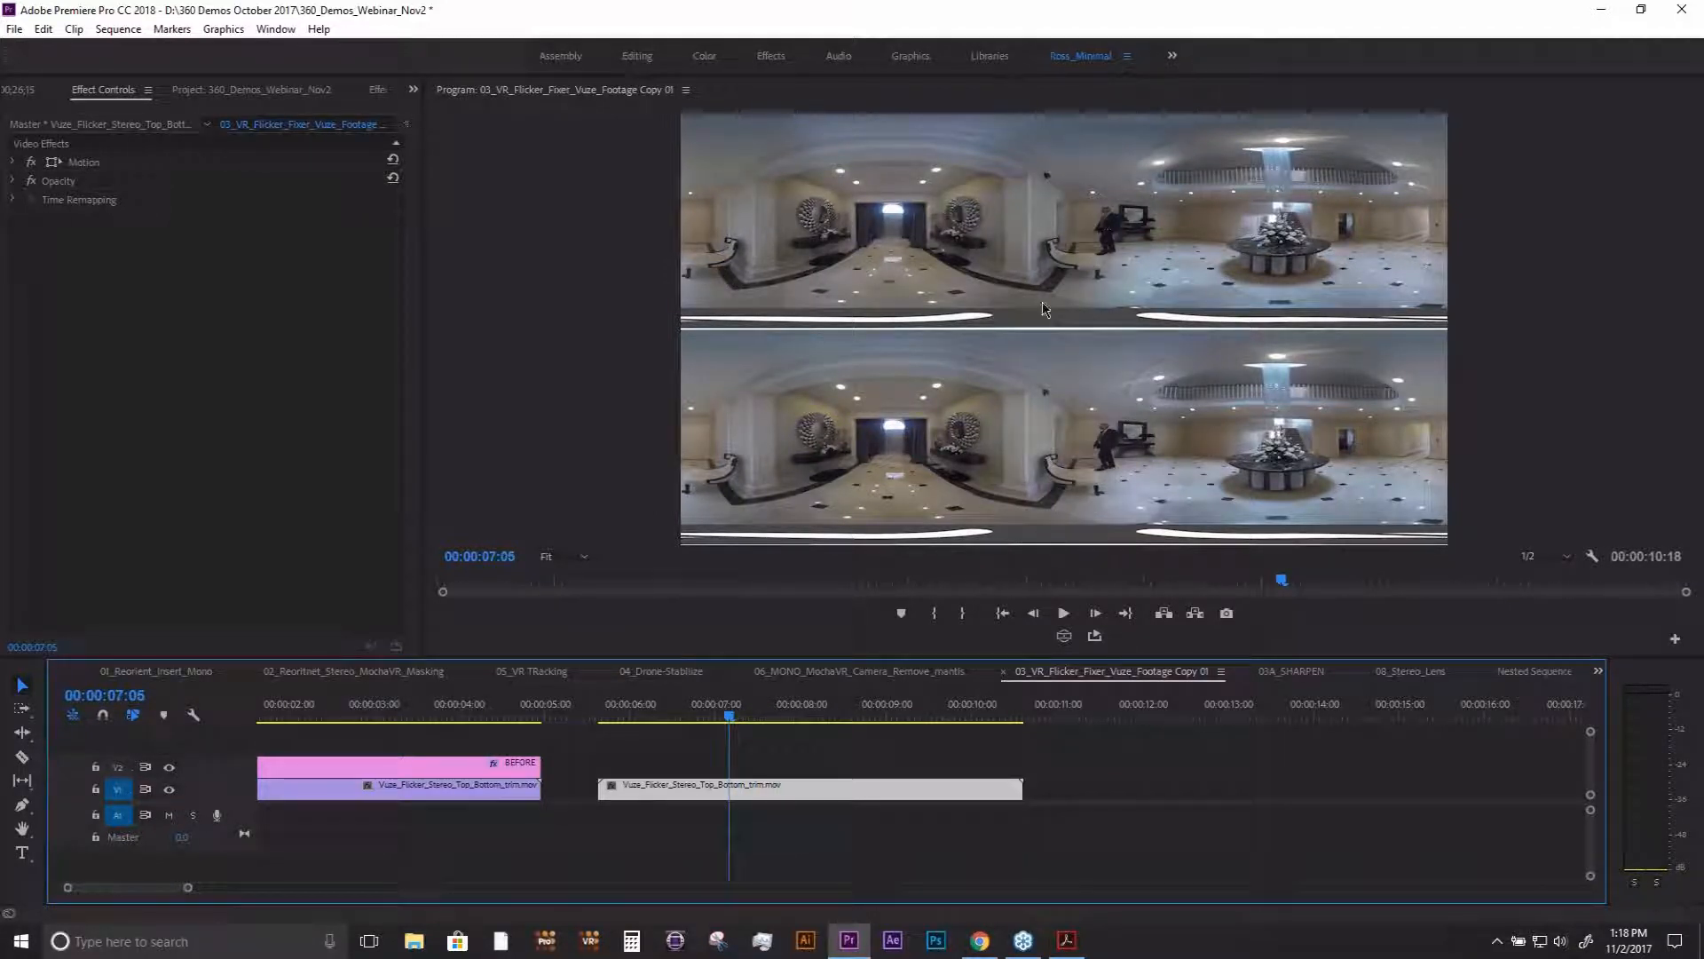
- Examine the flicker by playing the clip in the VR display while looking around the room, turn that display off and return to 00:00:06:28
click(1064, 636)
key(space)
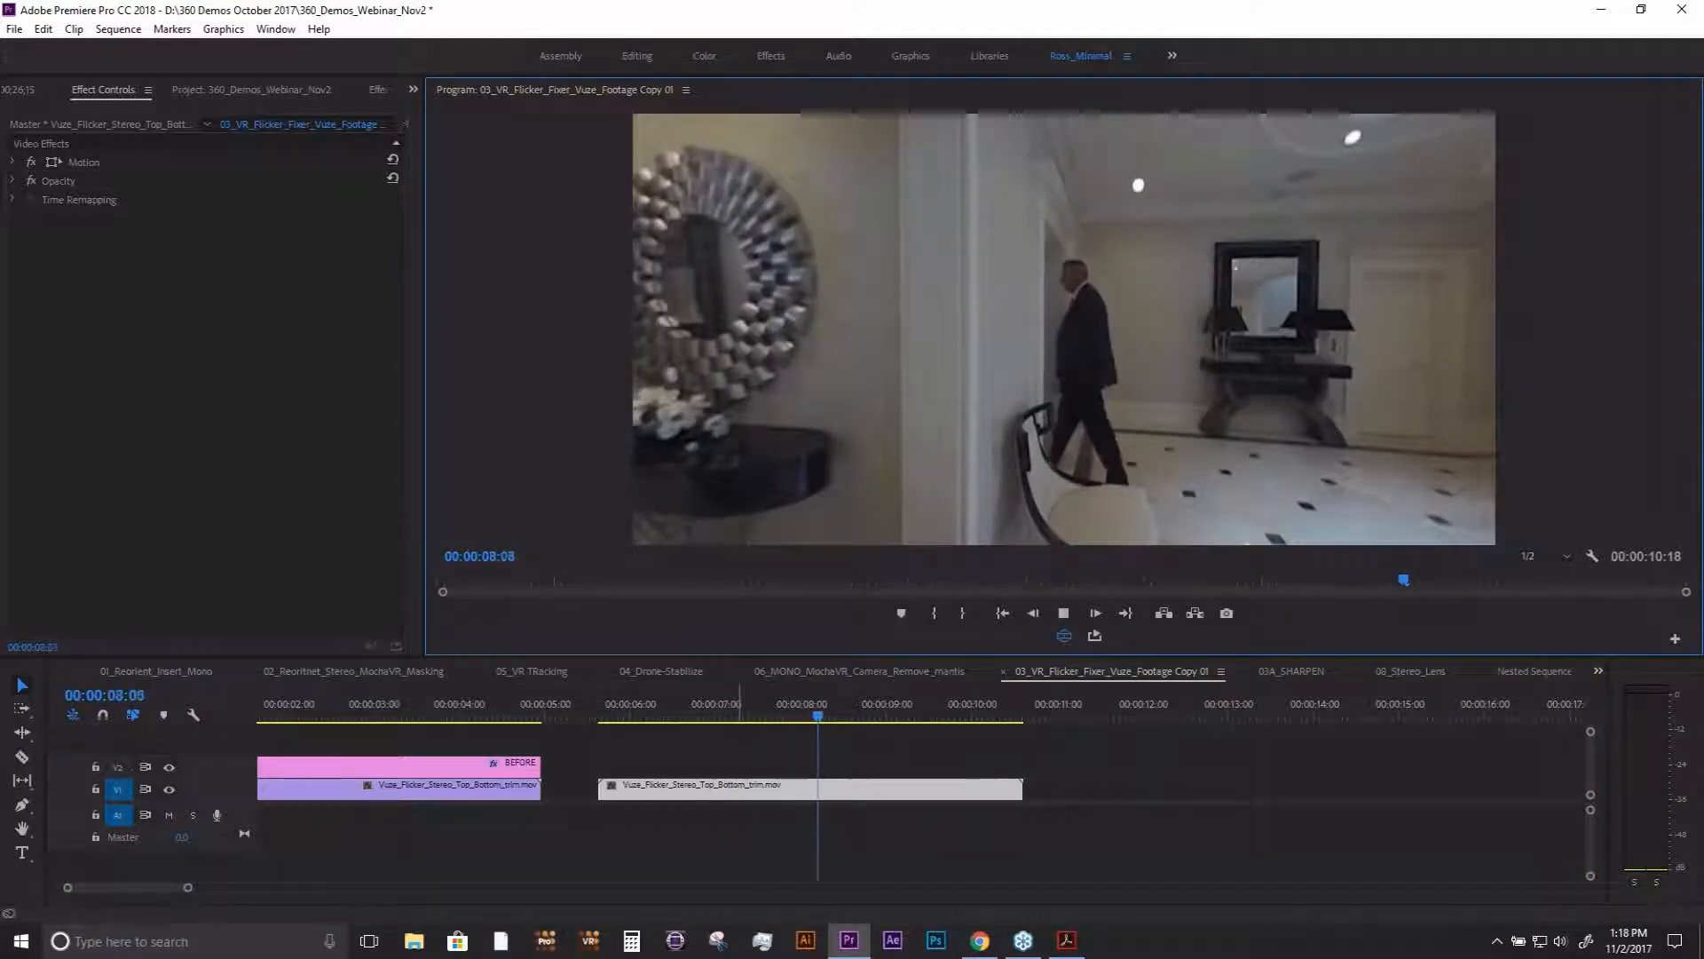
key(space)
drag(923, 319, 1043, 419)
key(space)
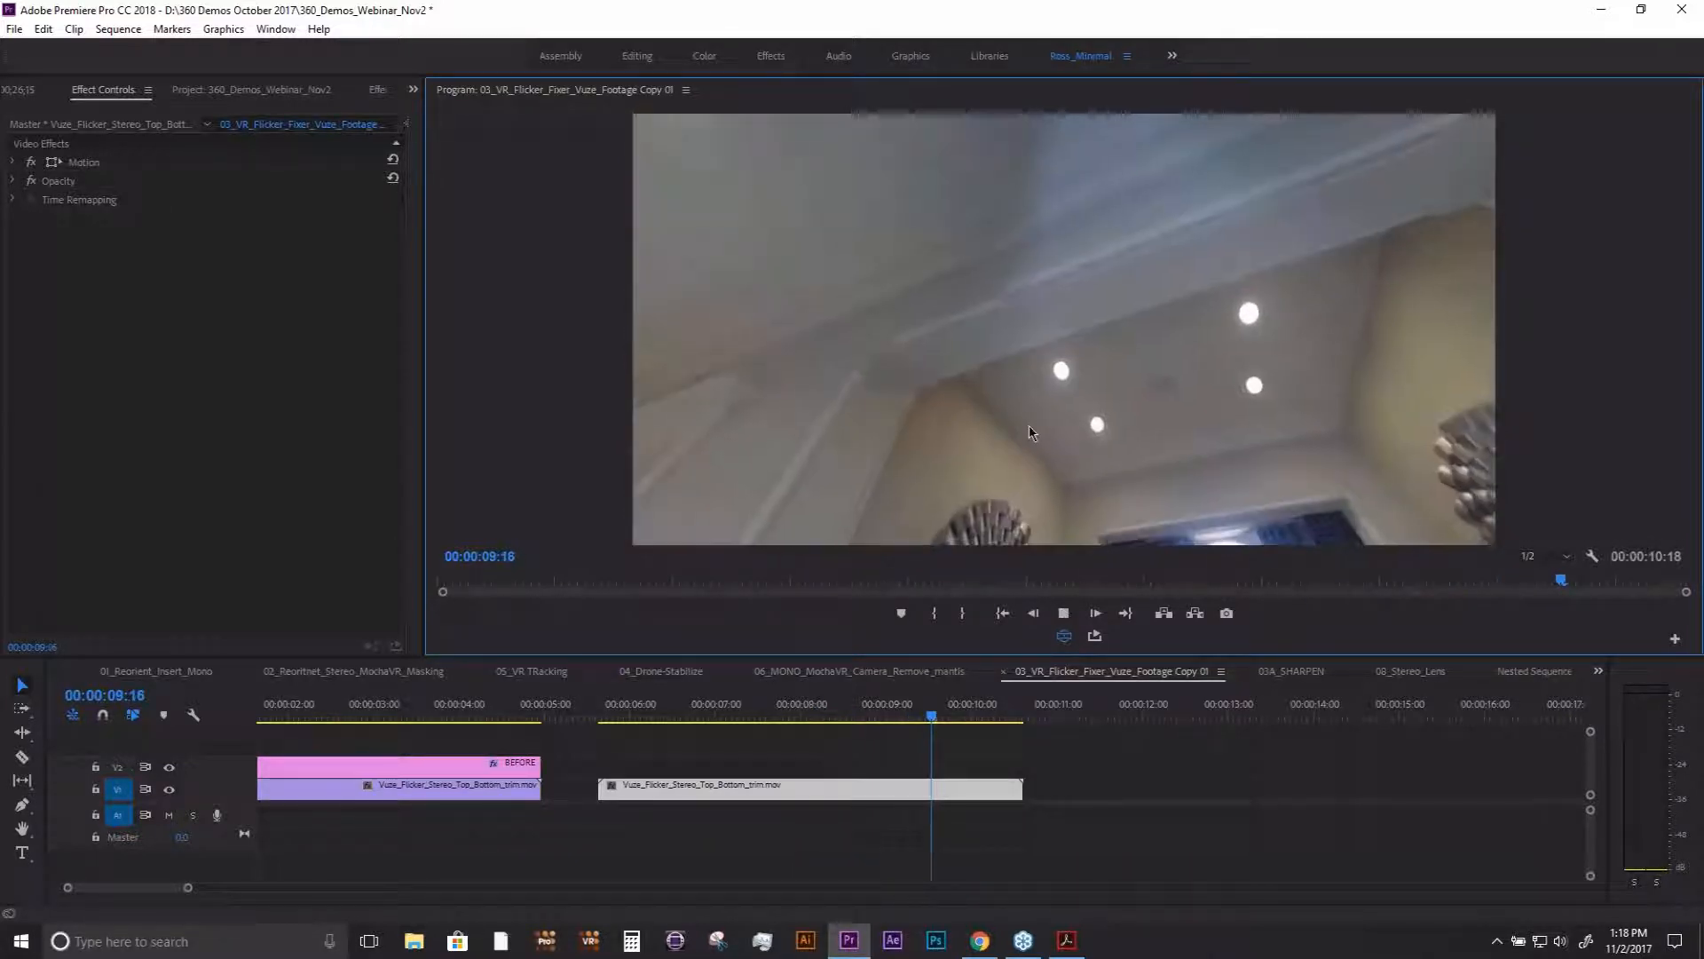
drag(887, 715, 684, 715)
drag(879, 479, 1069, 349)
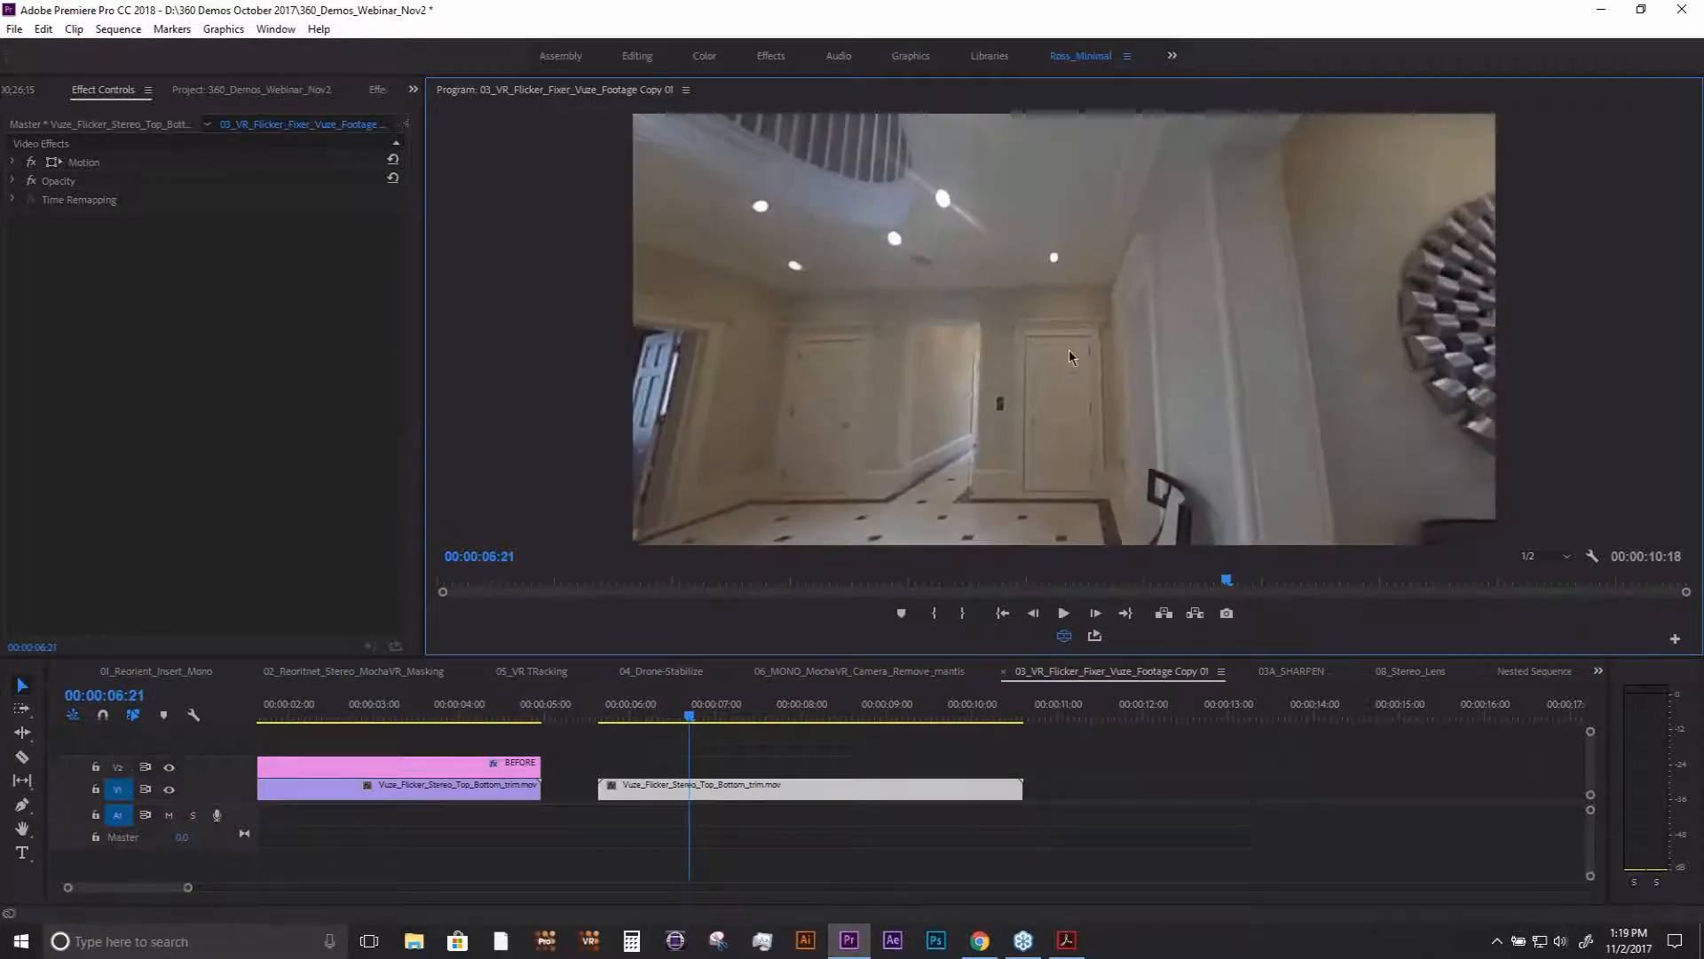
key(space)
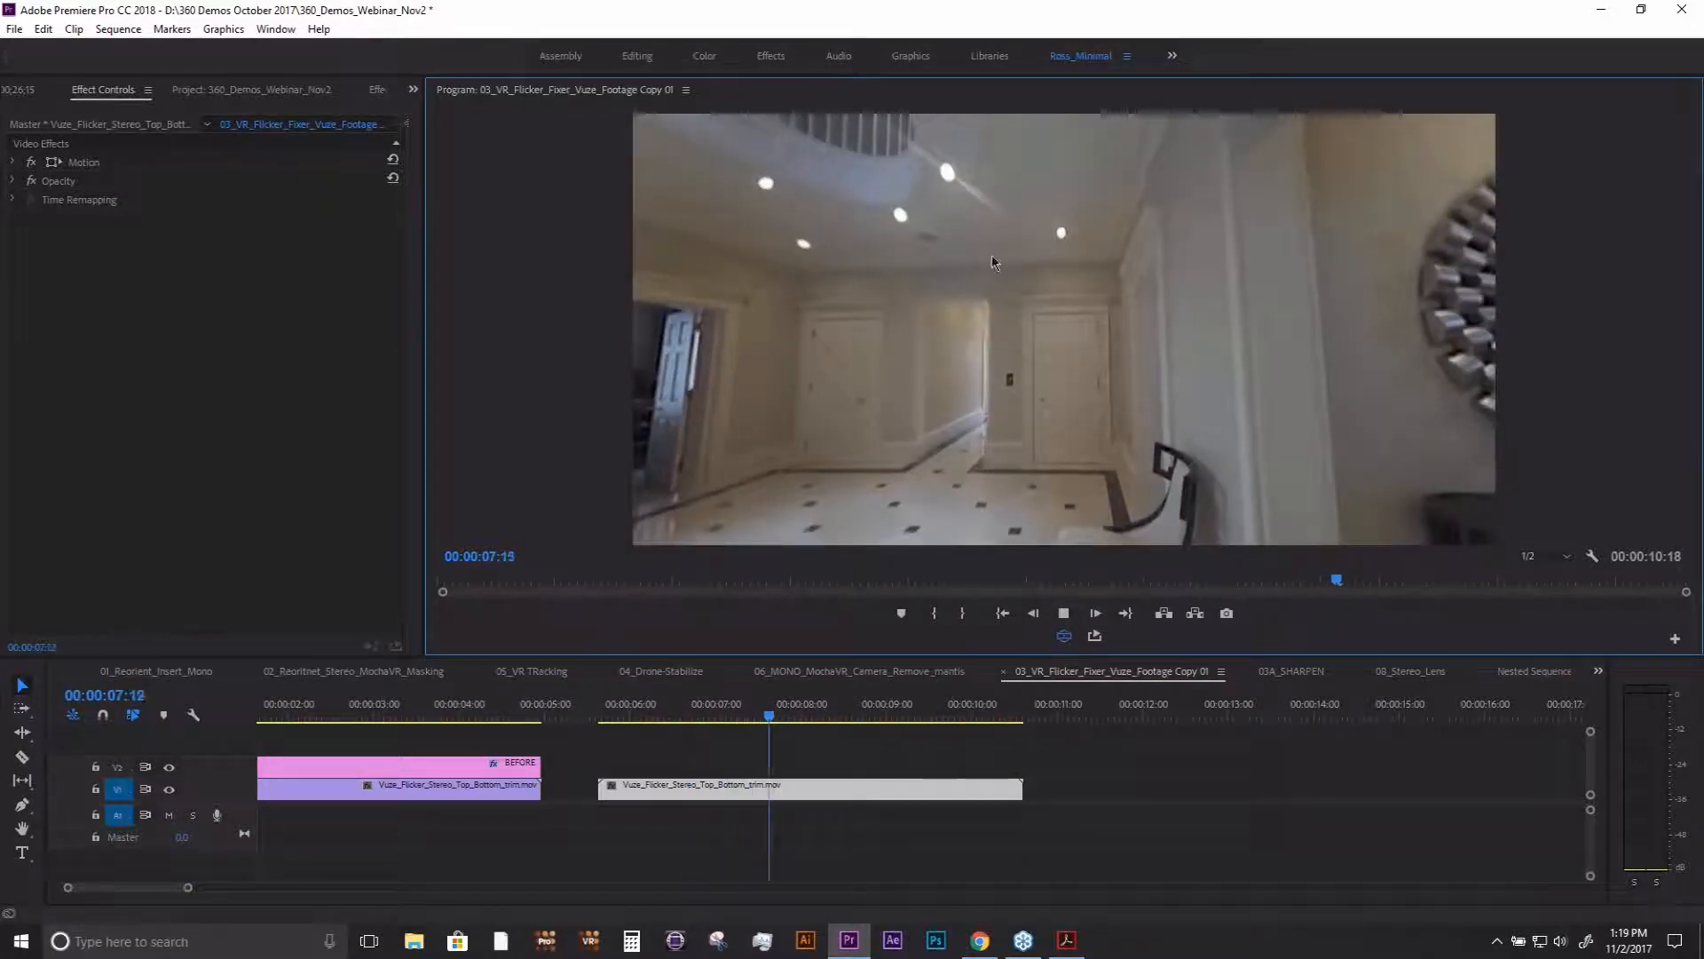
key(space)
drag(1054, 357, 1163, 341)
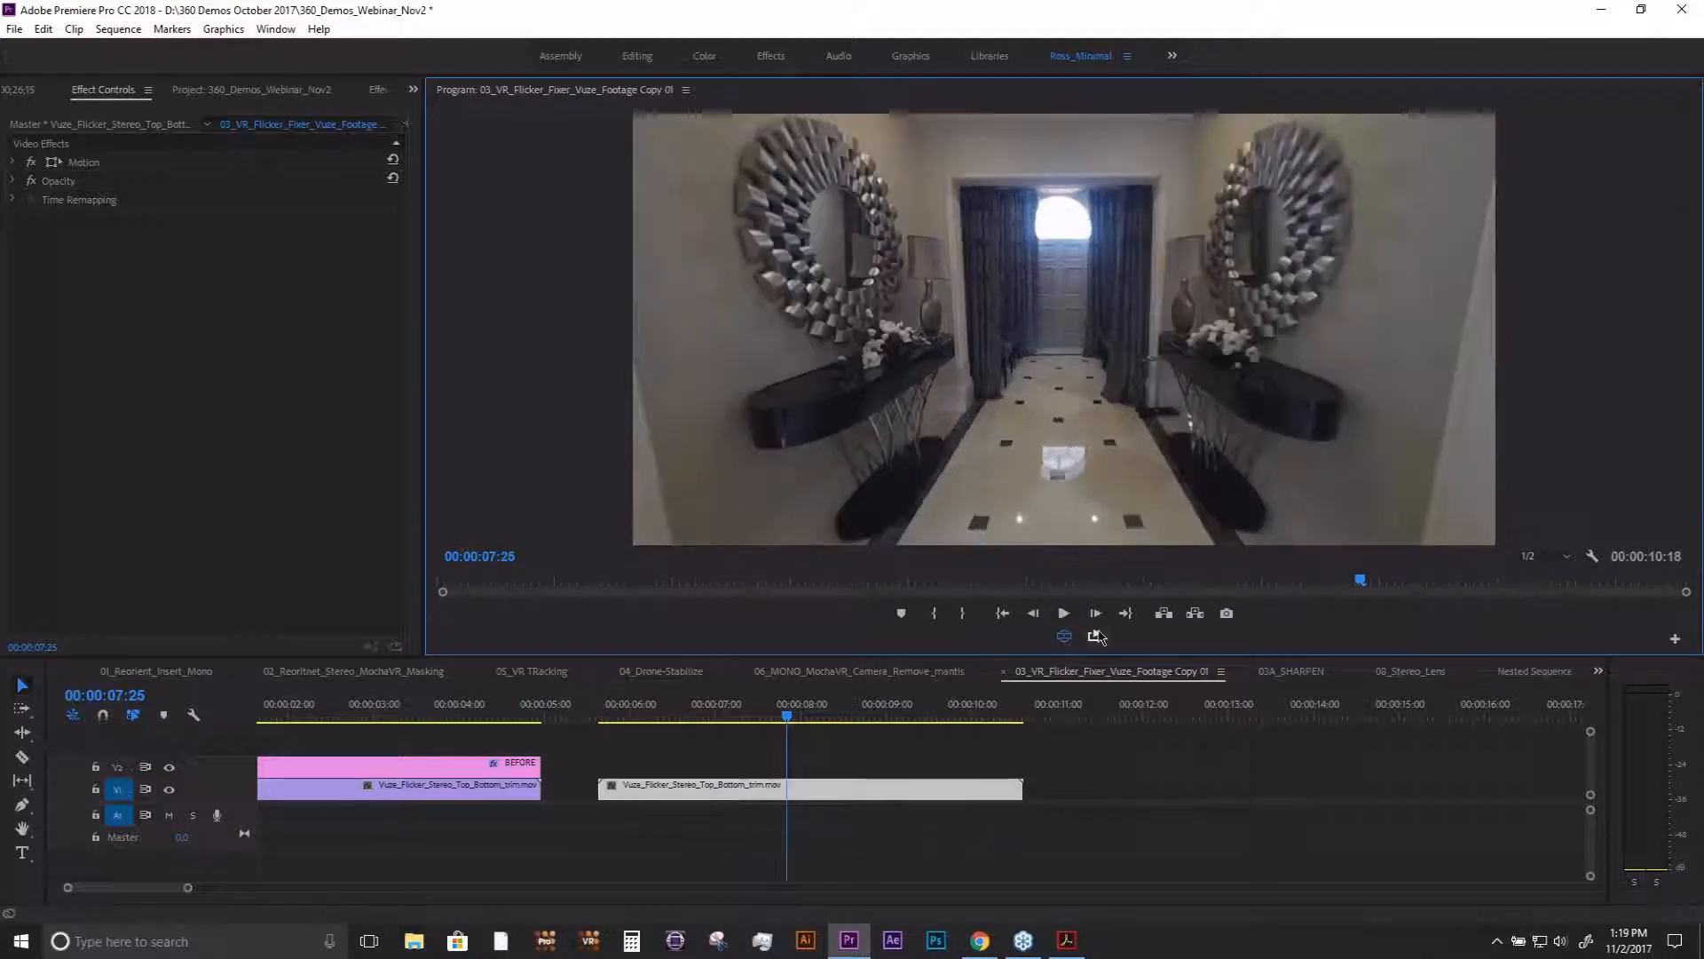
click(1064, 637)
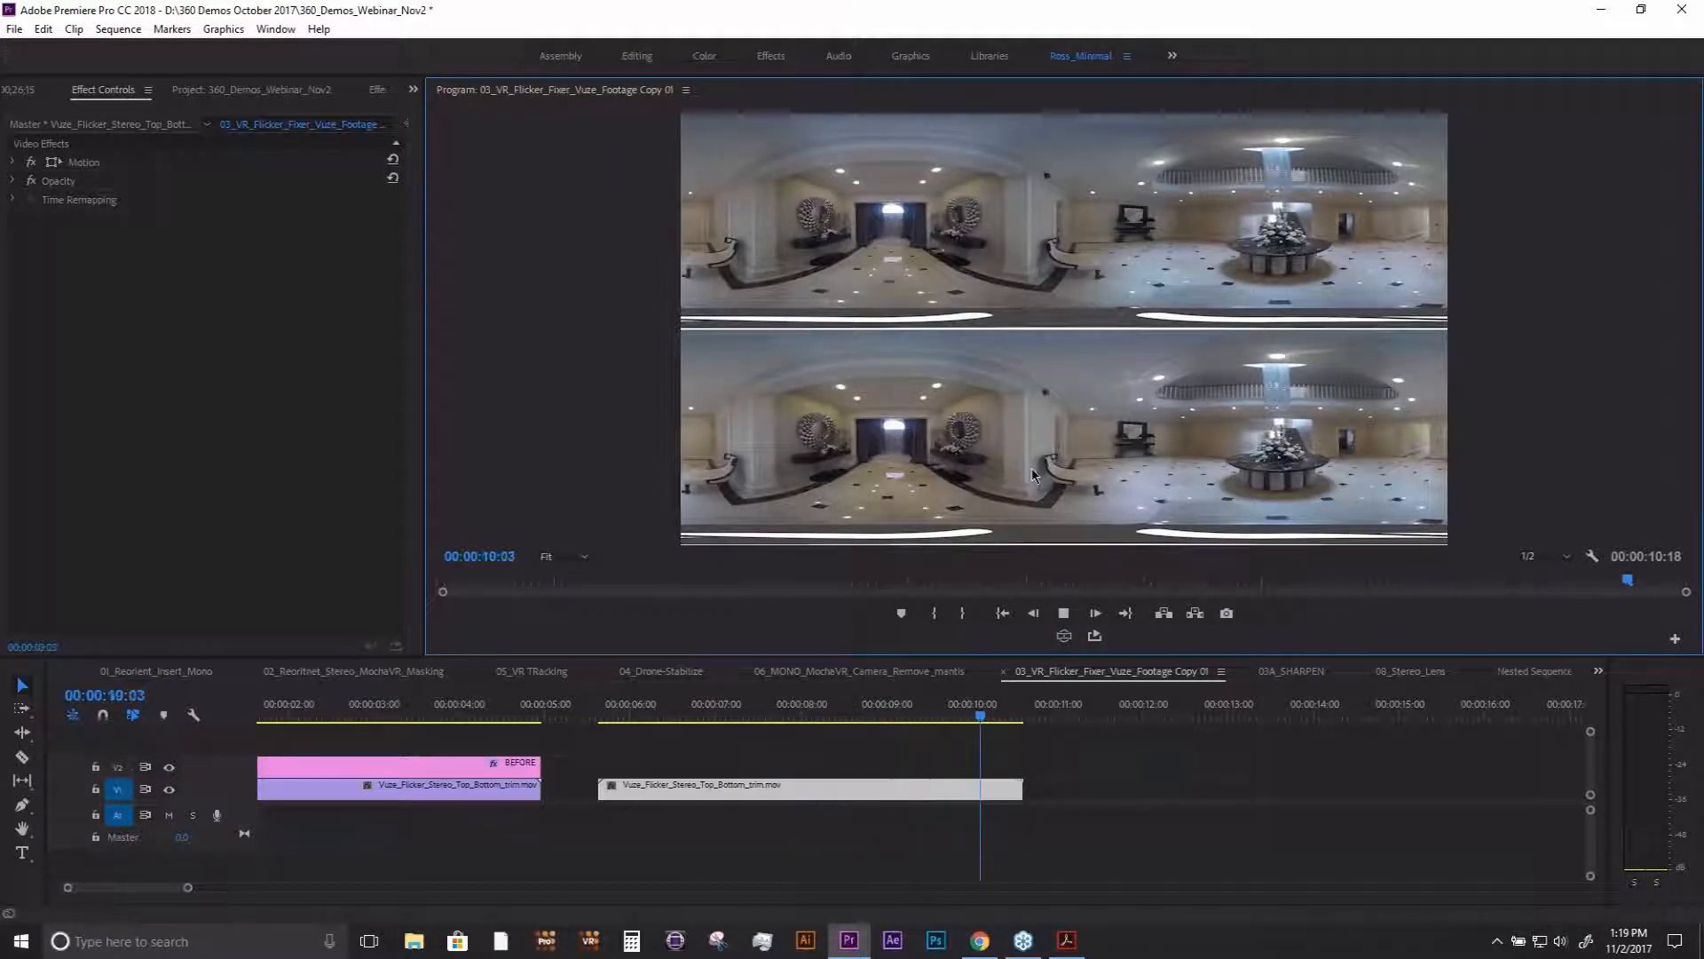
drag(764, 719, 716, 726)
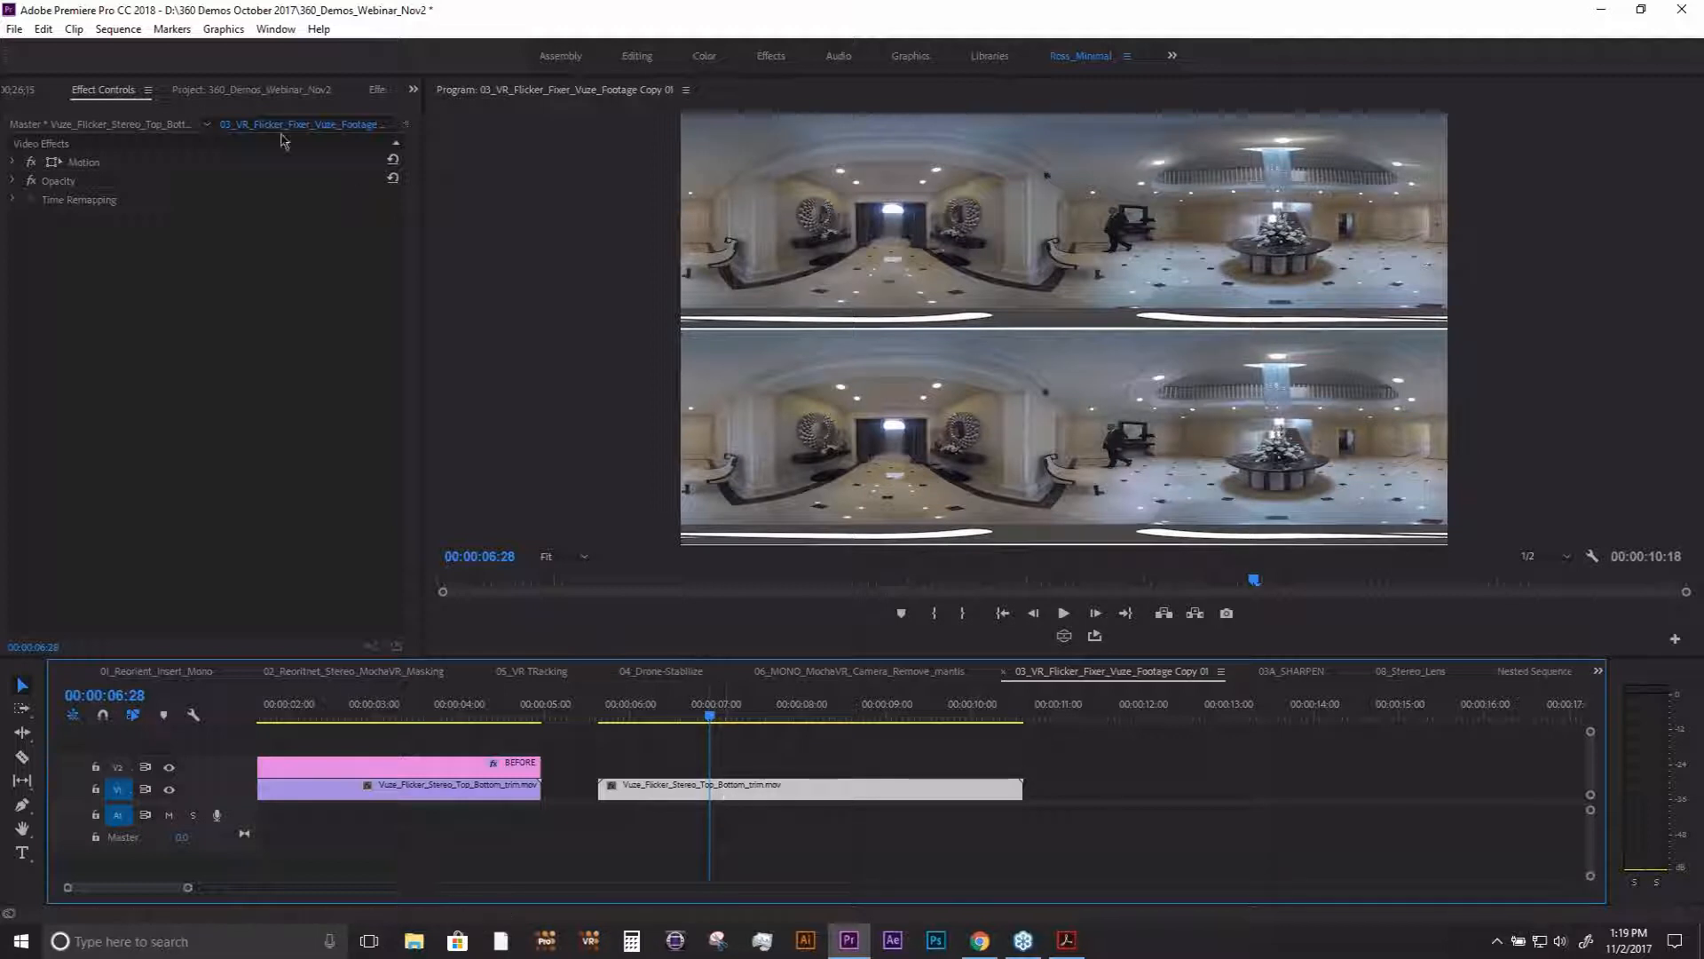
- Apply BCC VR Flicker Fixer to the second Vuze clip and show its effect settings
click(378, 91)
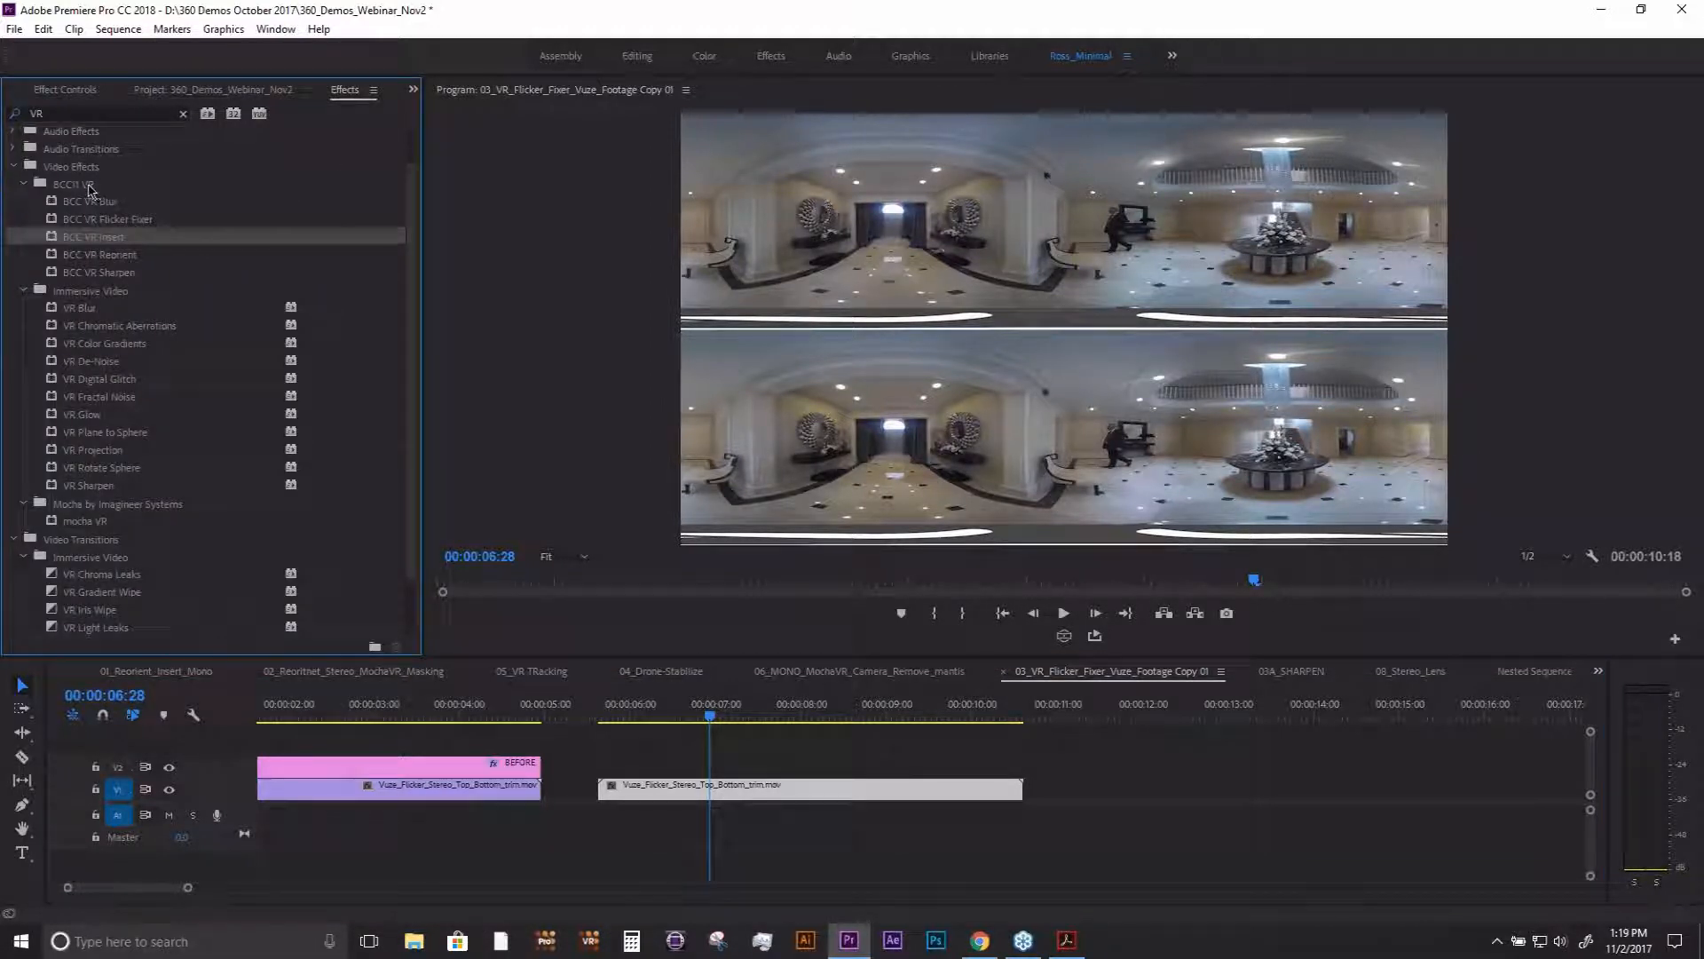
click(129, 220)
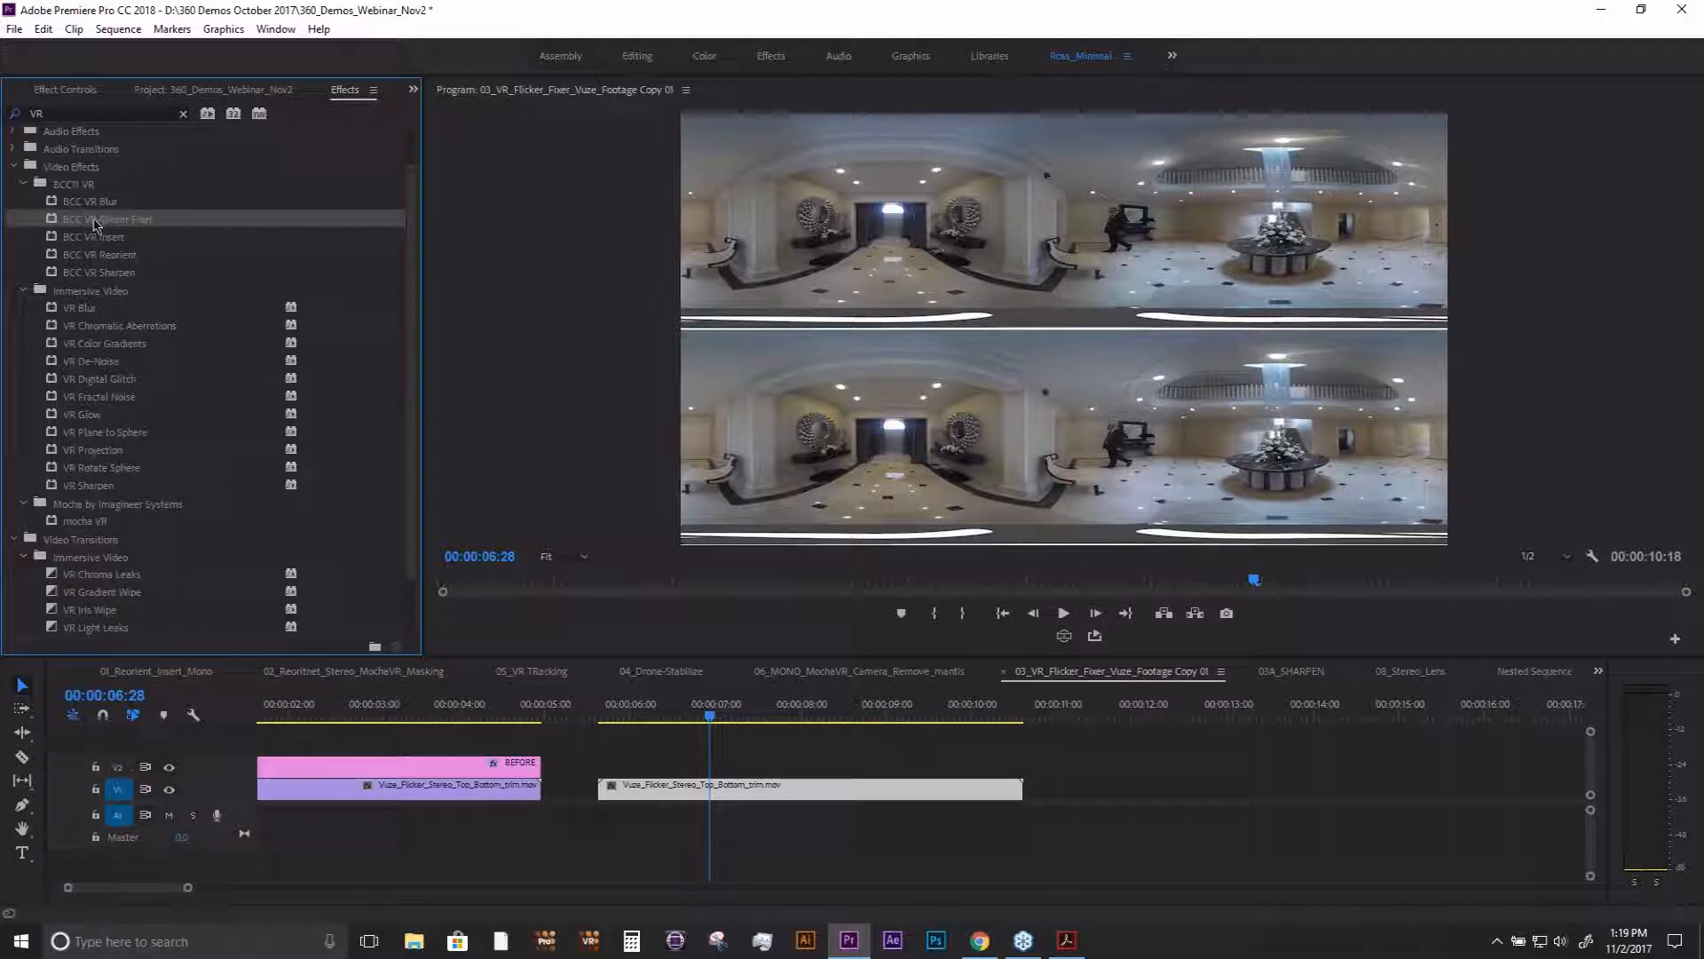
drag(395, 513, 680, 787)
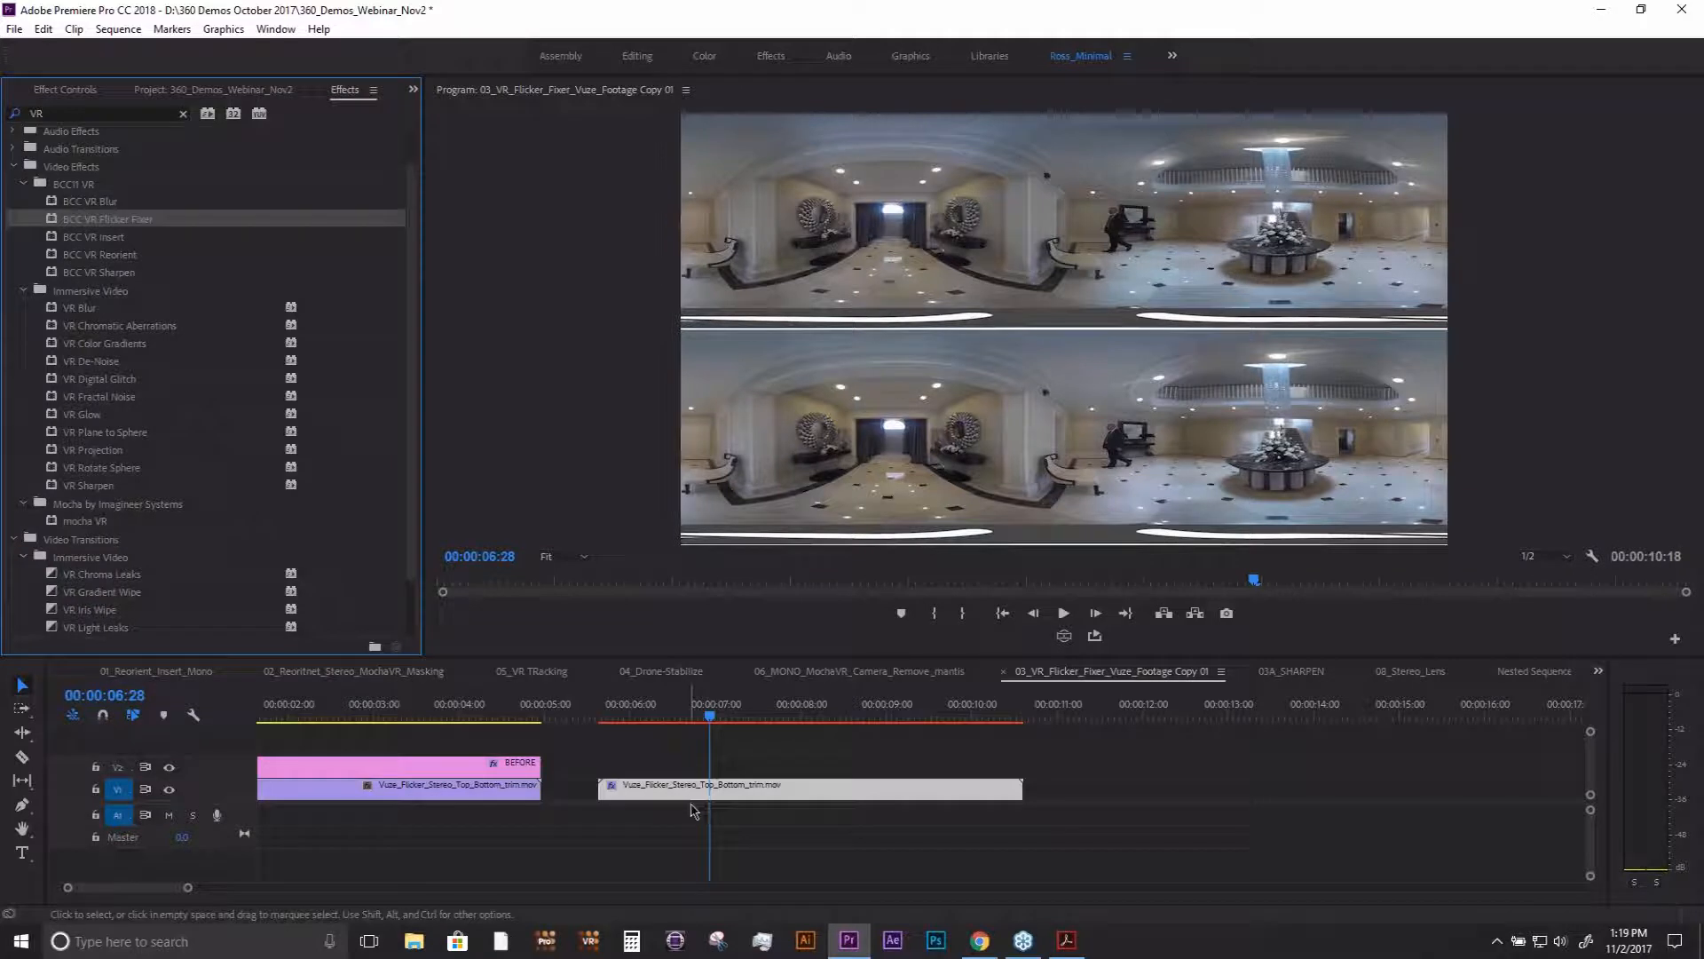
click(70, 92)
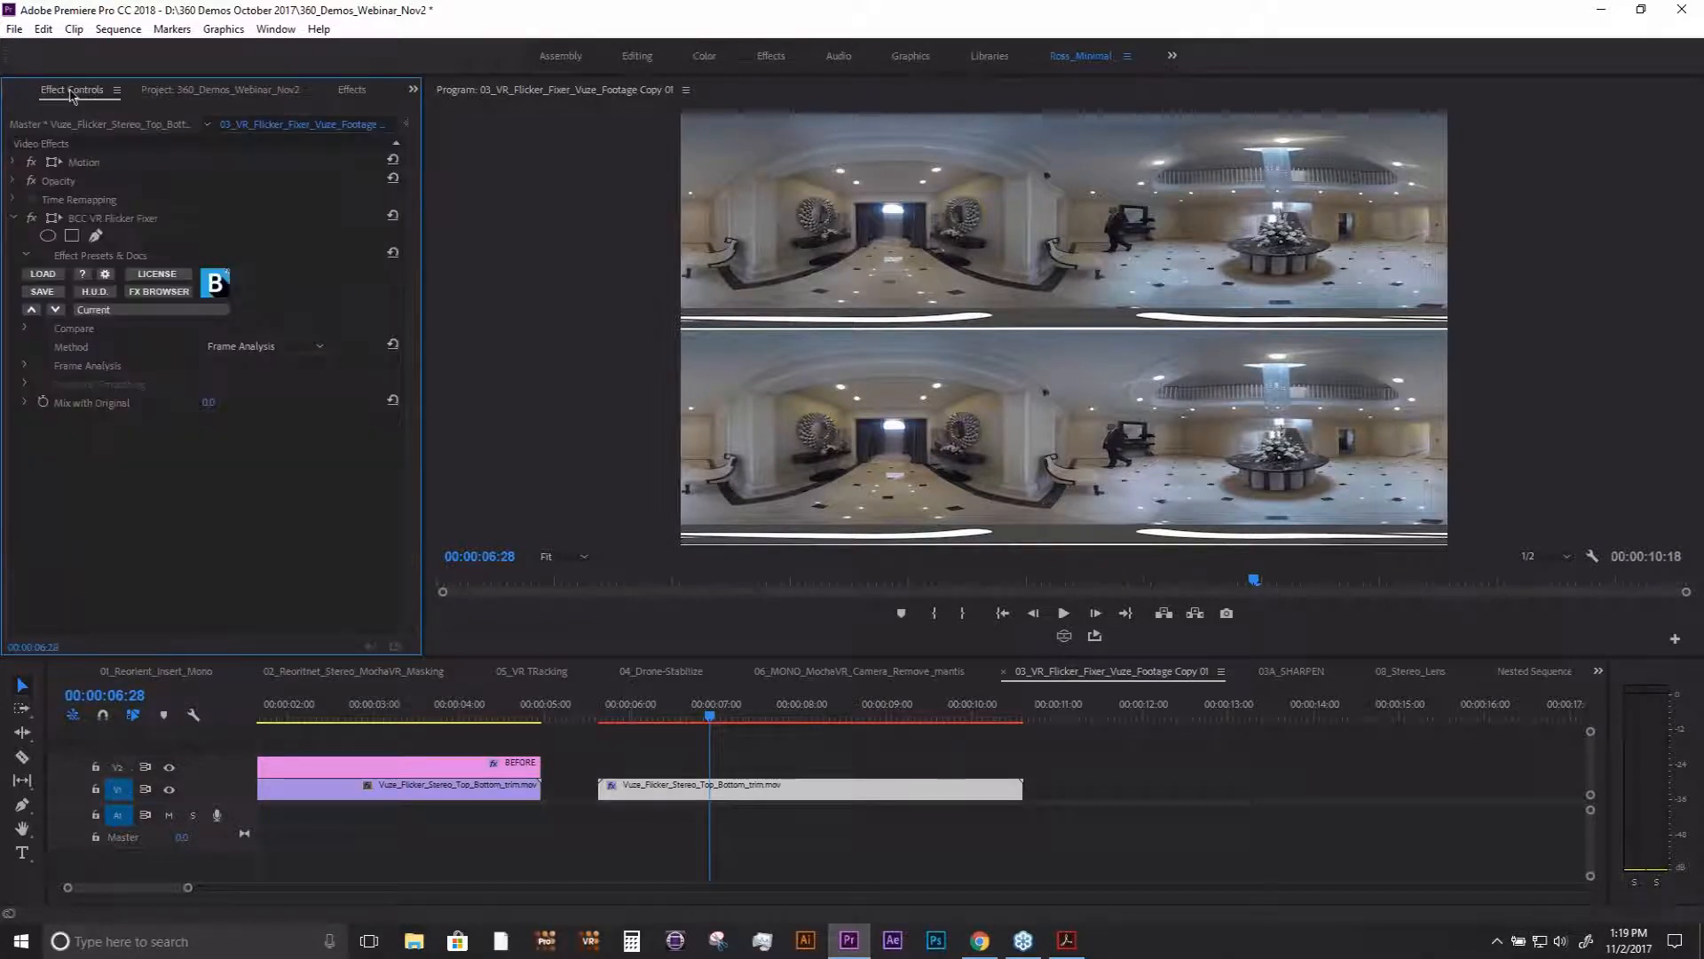
- Set the Flicker Fixer's Method to Temporal Smooth YCC and play the clip to preview the correction
click(290, 352)
click(309, 406)
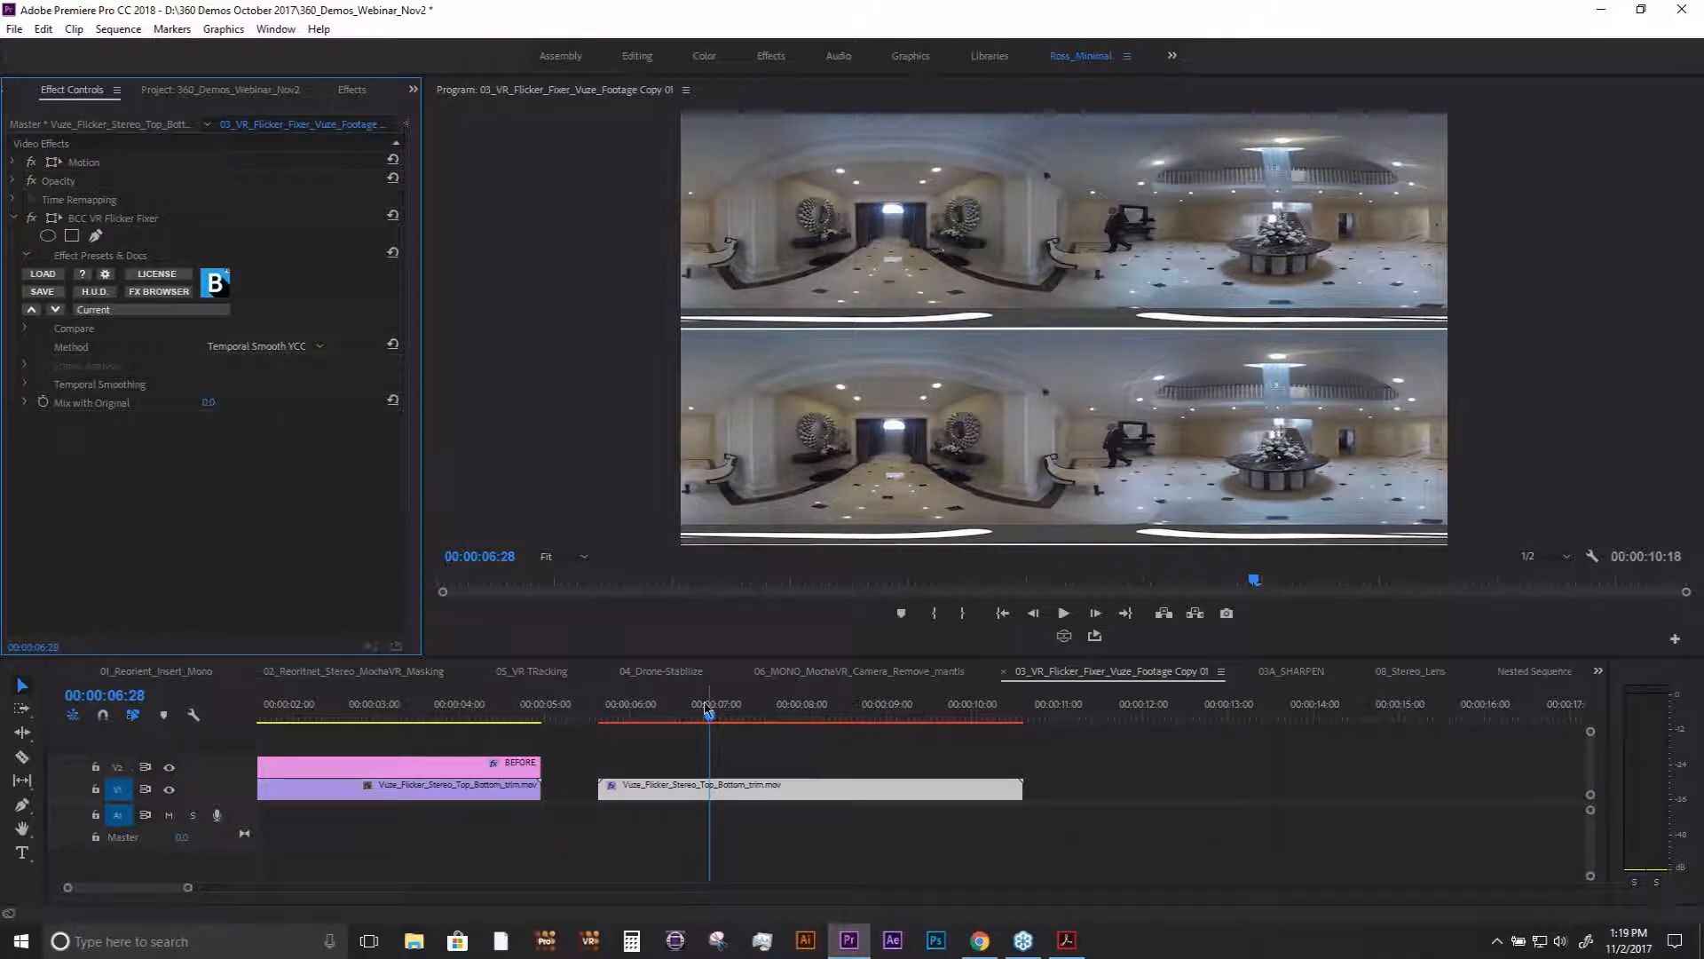
click(698, 717)
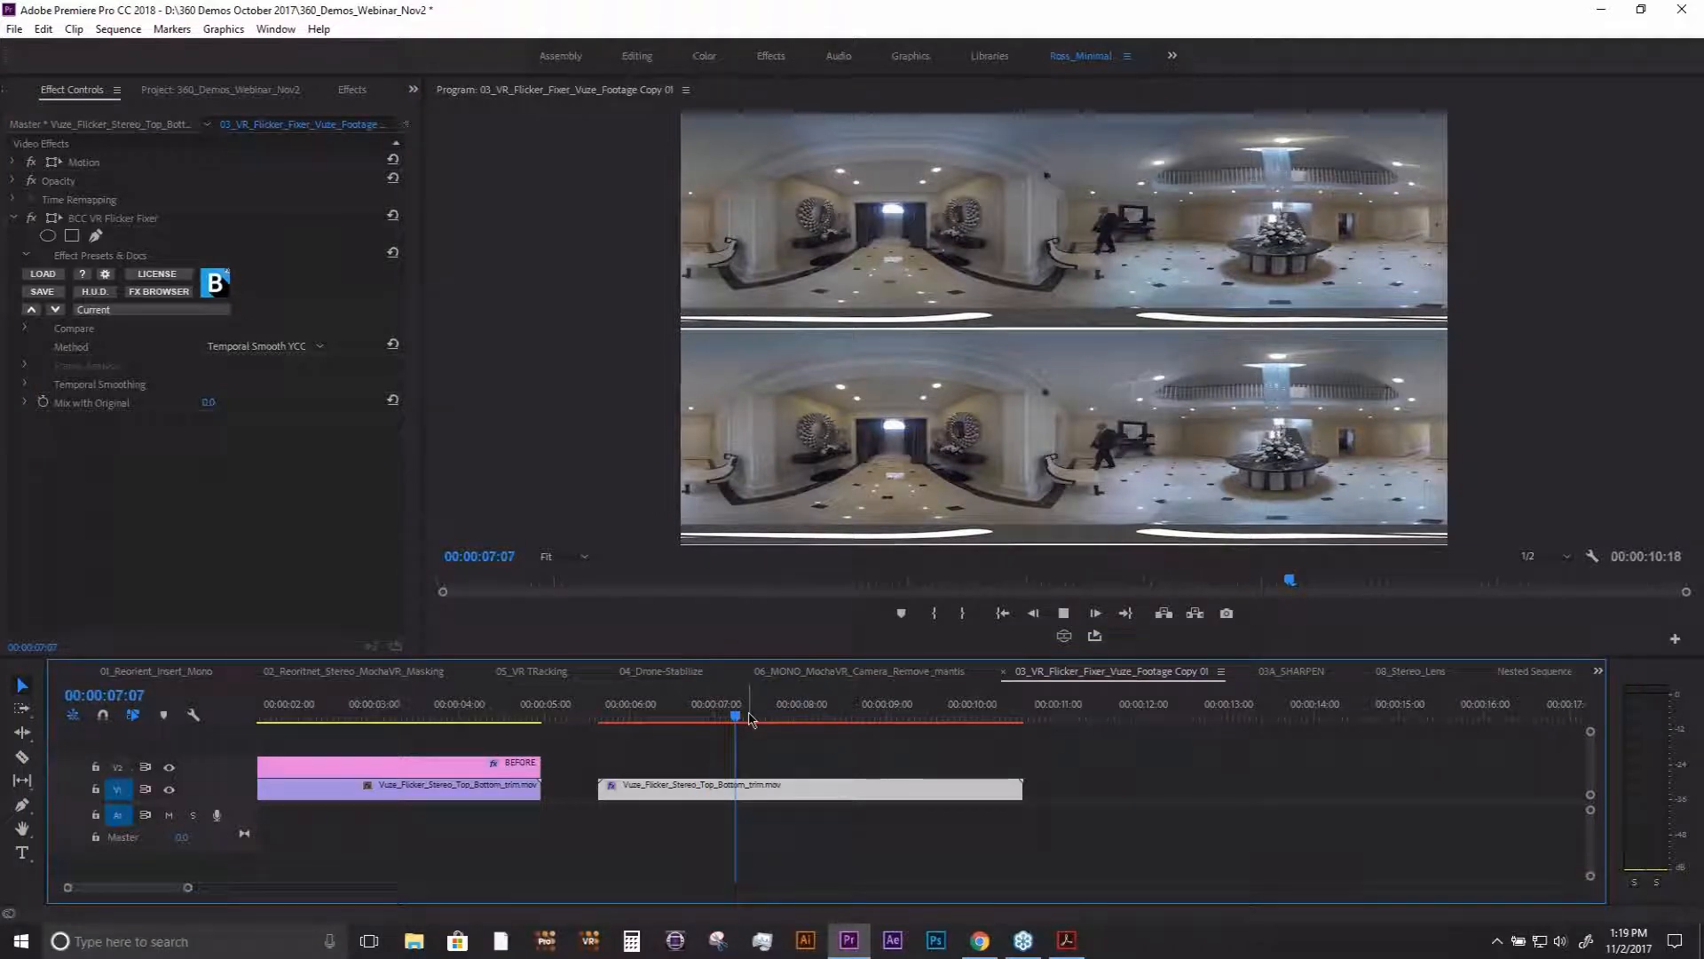
- Scrub the flicker-corrected Vuze clip in the flat view, then in the VR display while looking around the room to check the walls and ceiling
drag(751, 719, 924, 681)
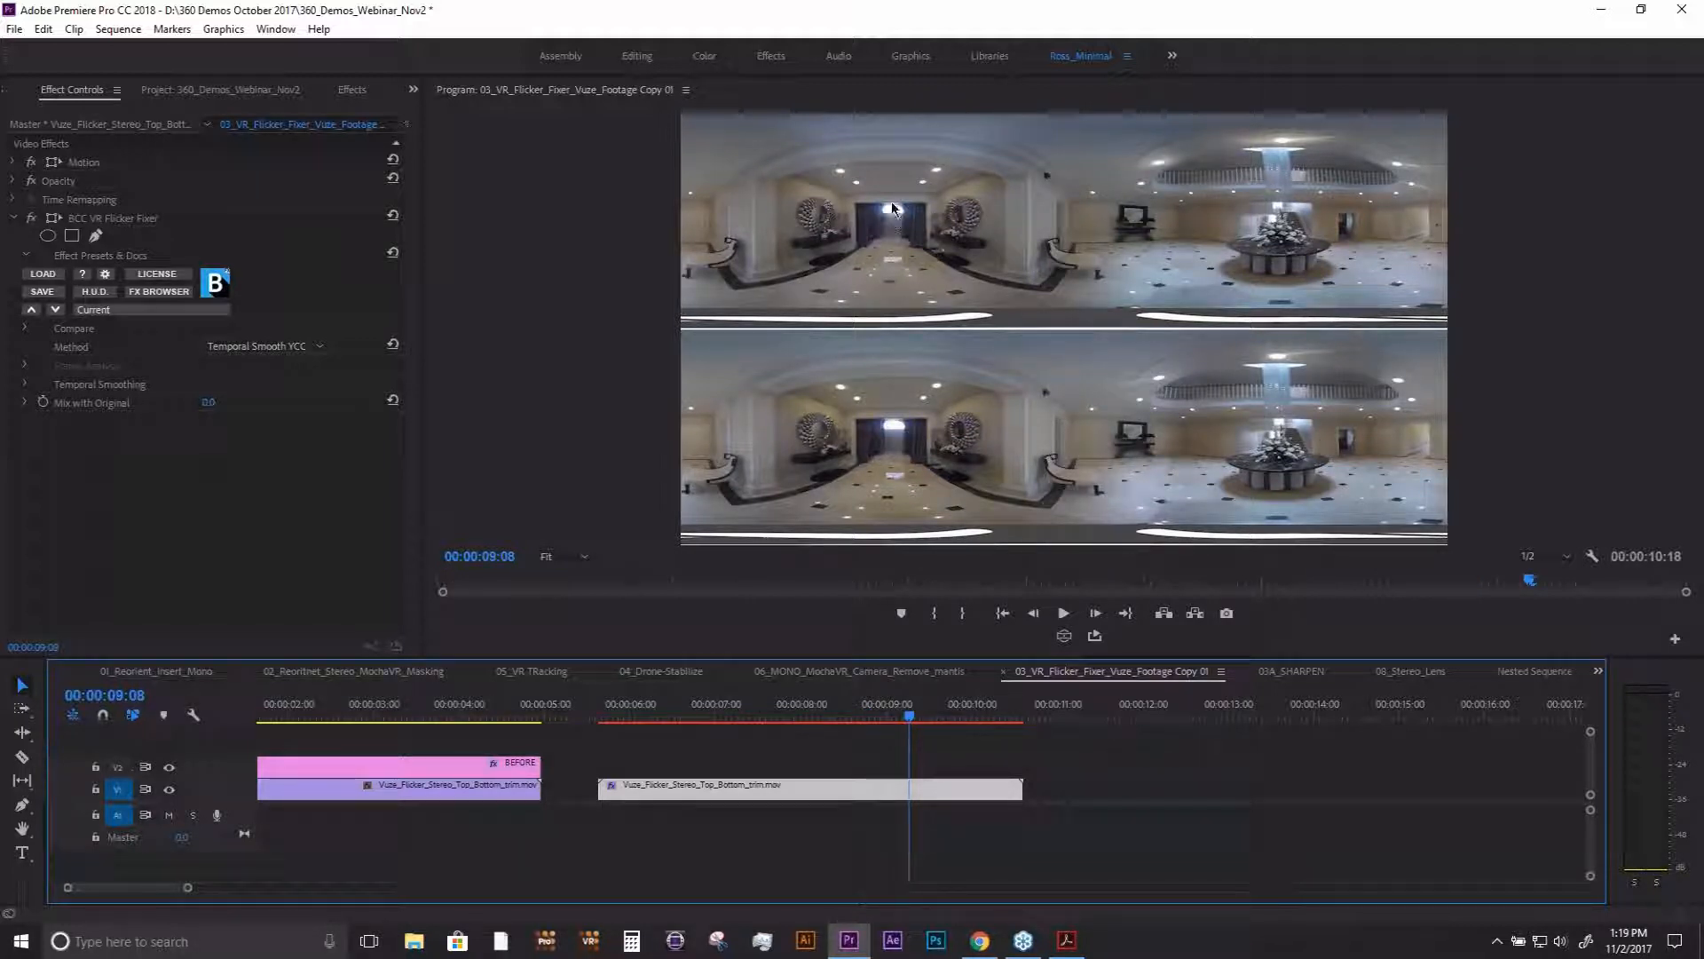
drag(852, 715, 715, 718)
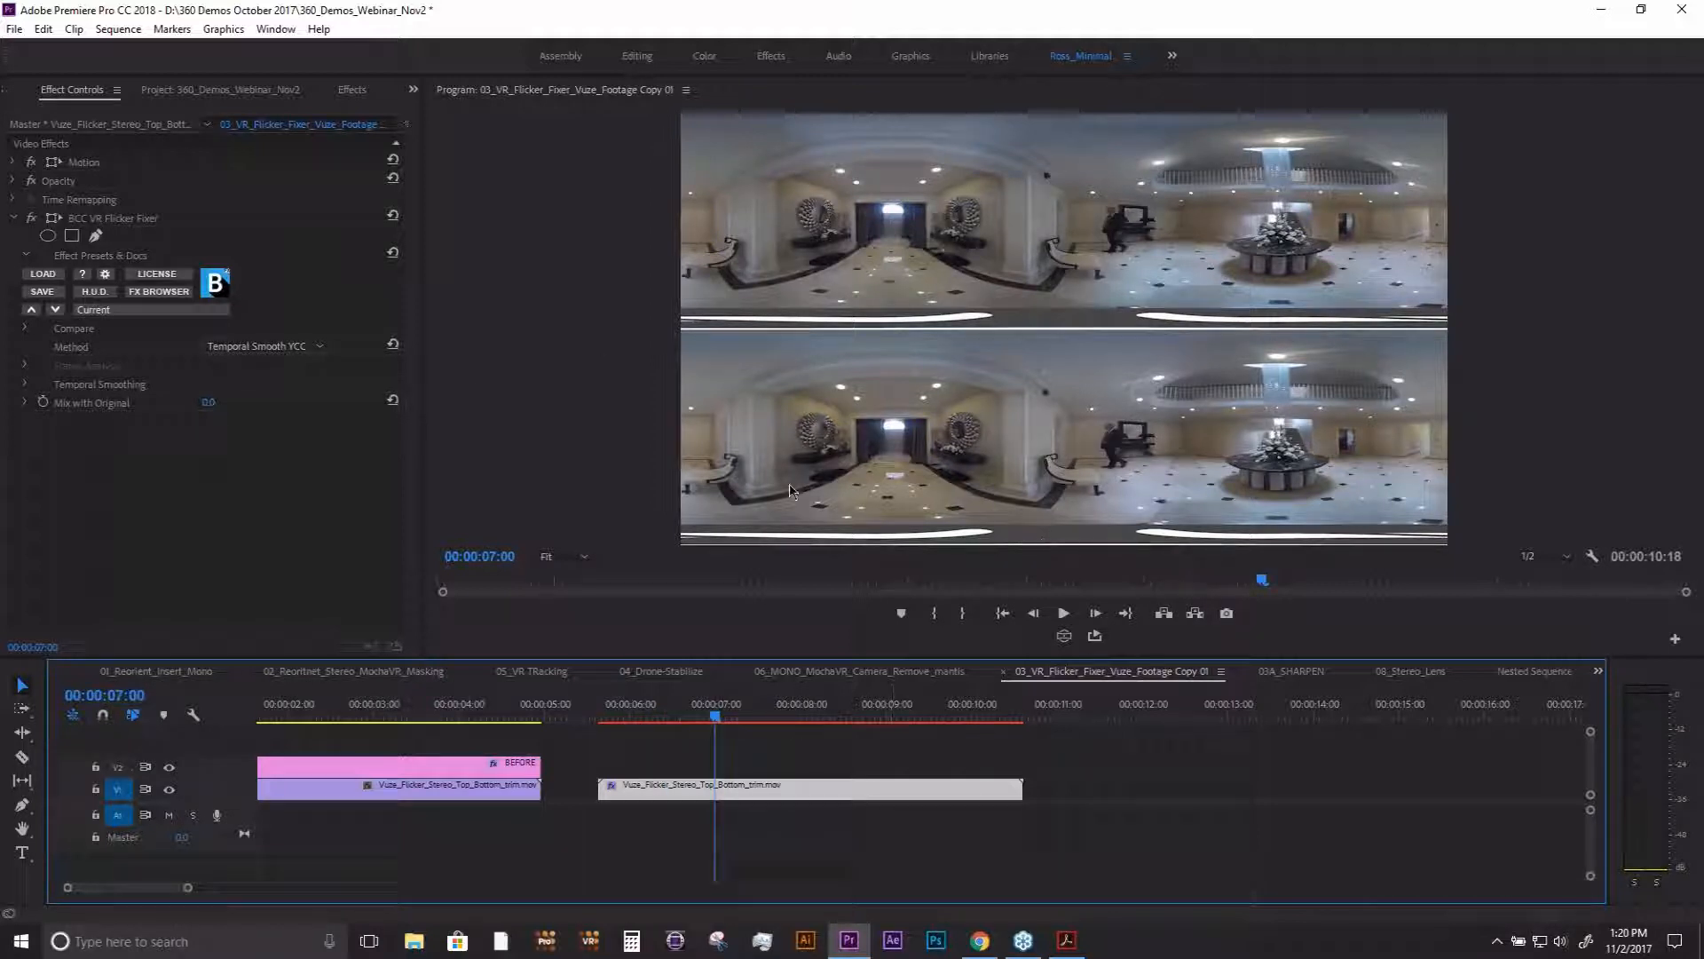
click(1064, 636)
drag(906, 373, 1087, 510)
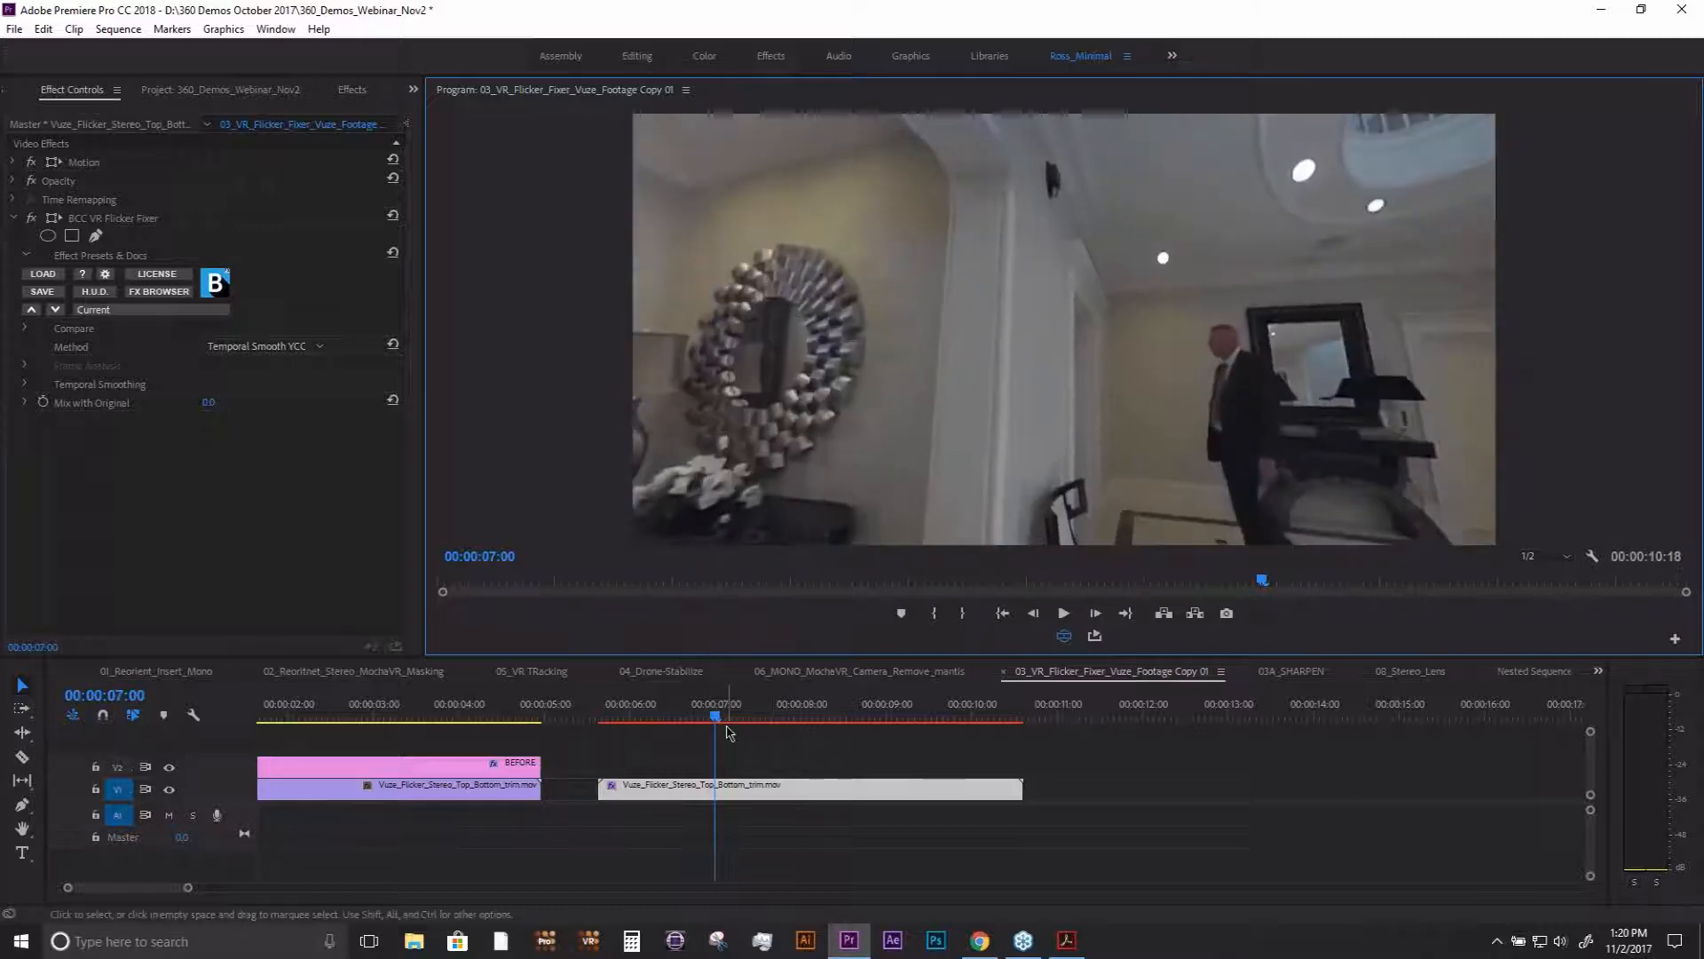
click(722, 718)
drag(781, 390, 1025, 379)
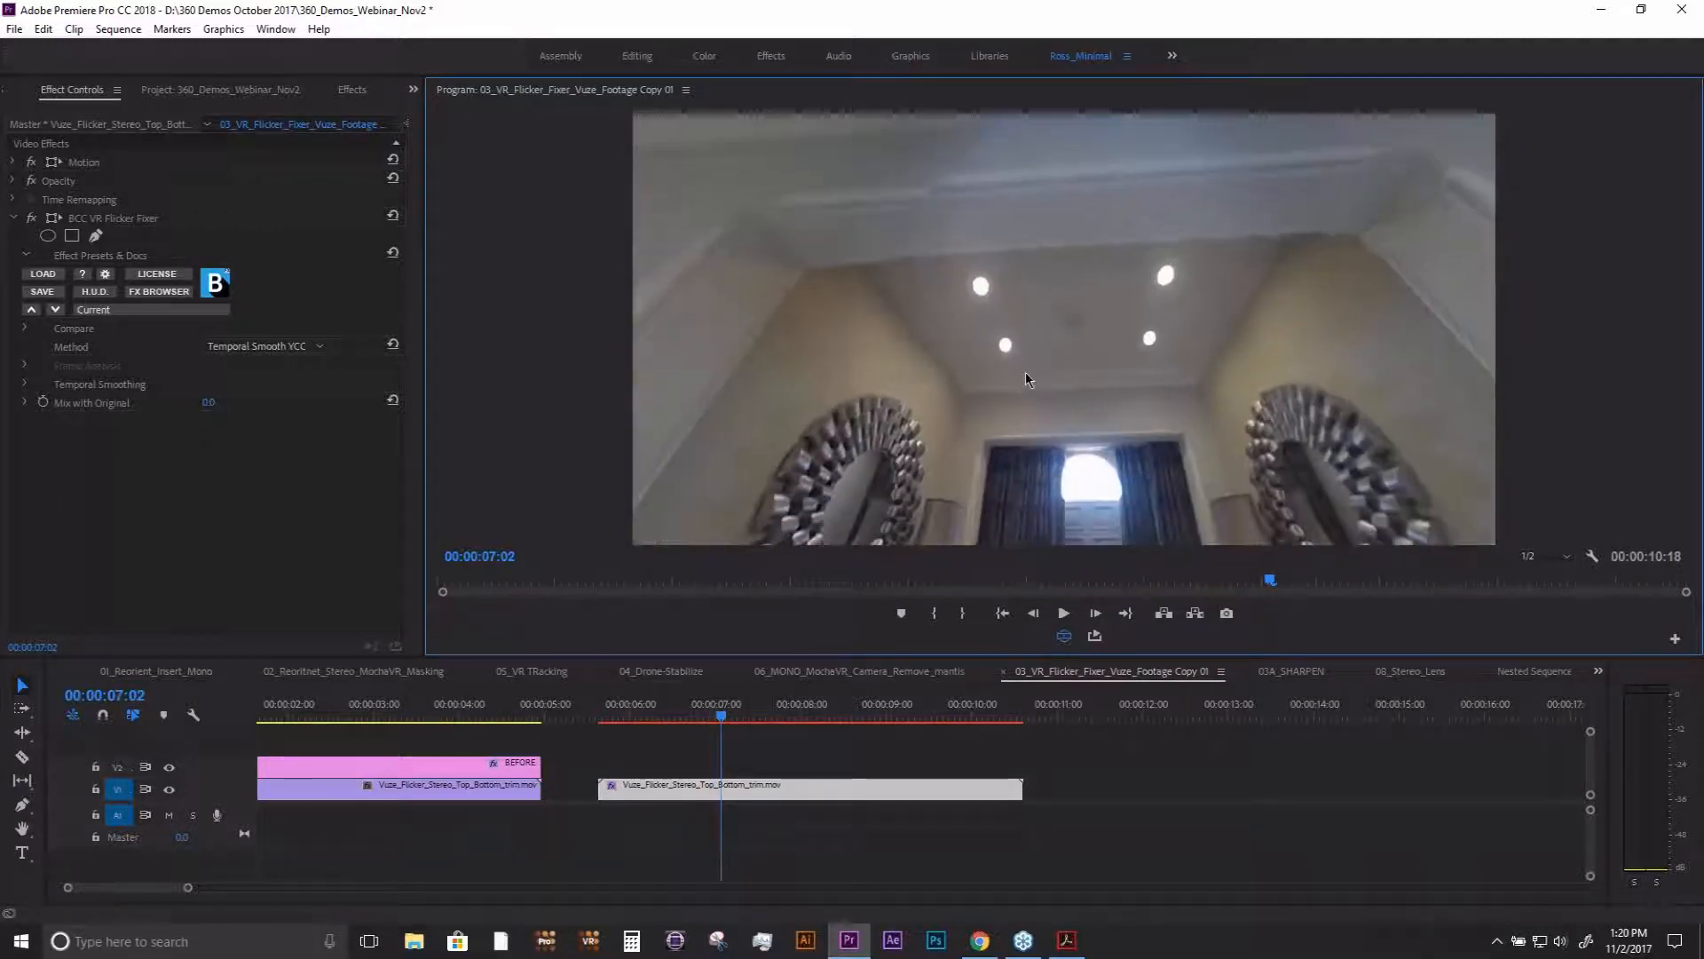
click(702, 715)
click(656, 712)
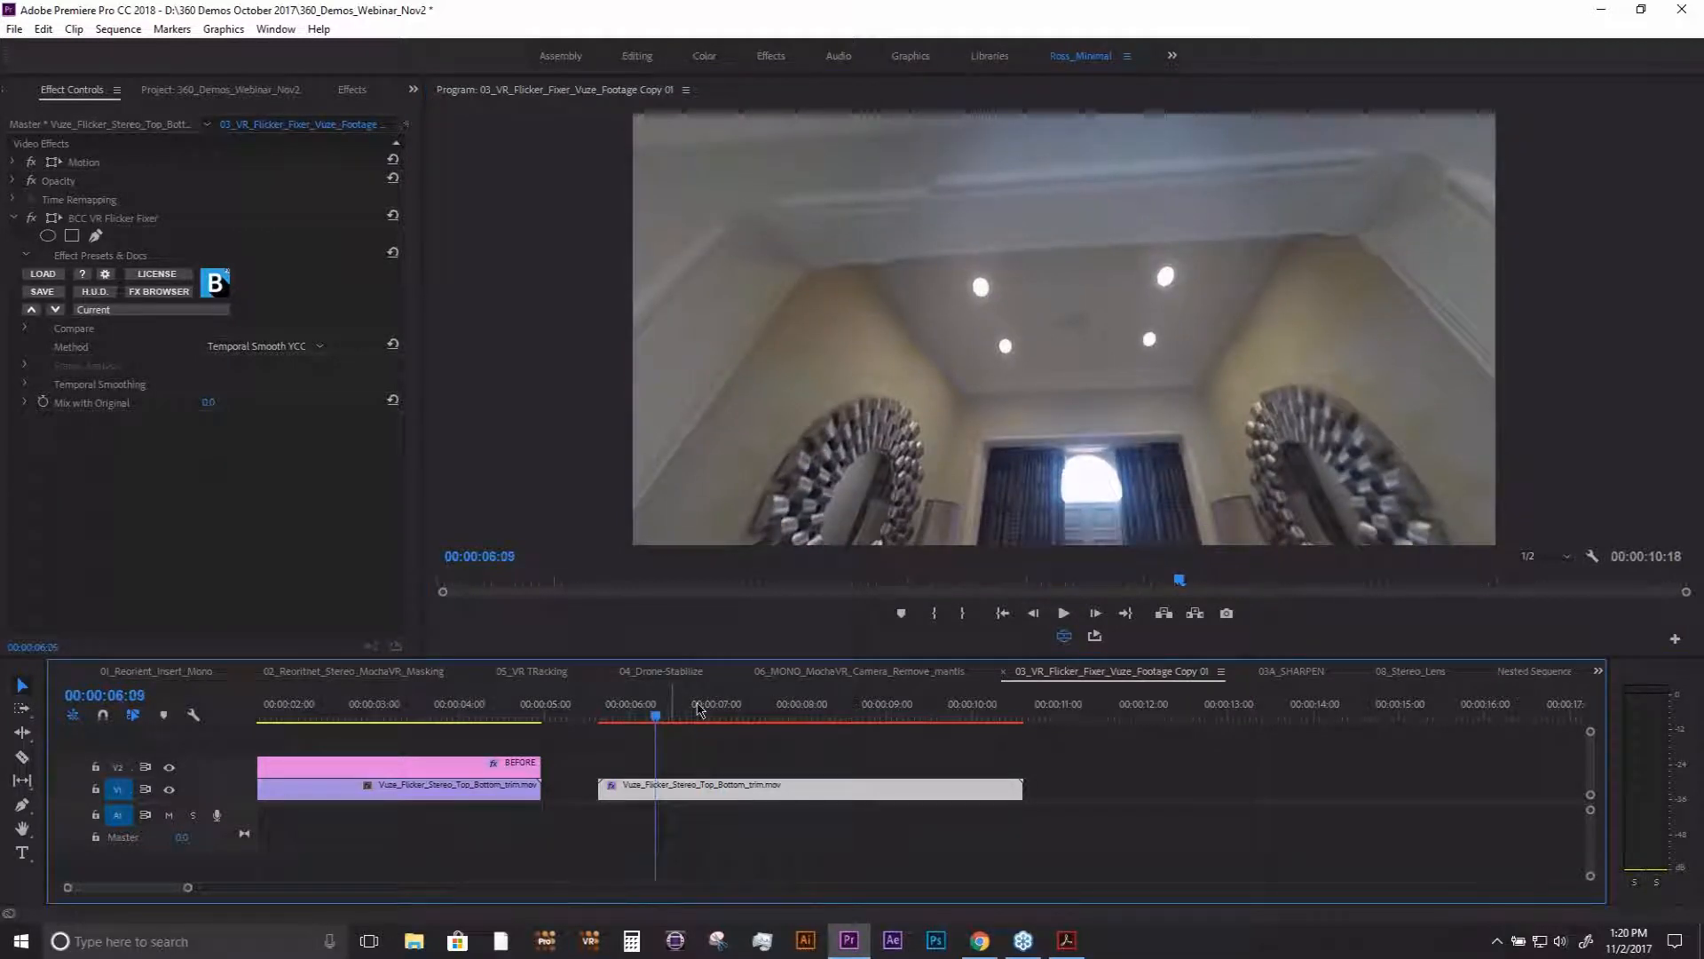
mouse_move(699, 704)
mouse_down()
mouse_move(829, 712)
mouse_move(730, 710)
mouse_up()
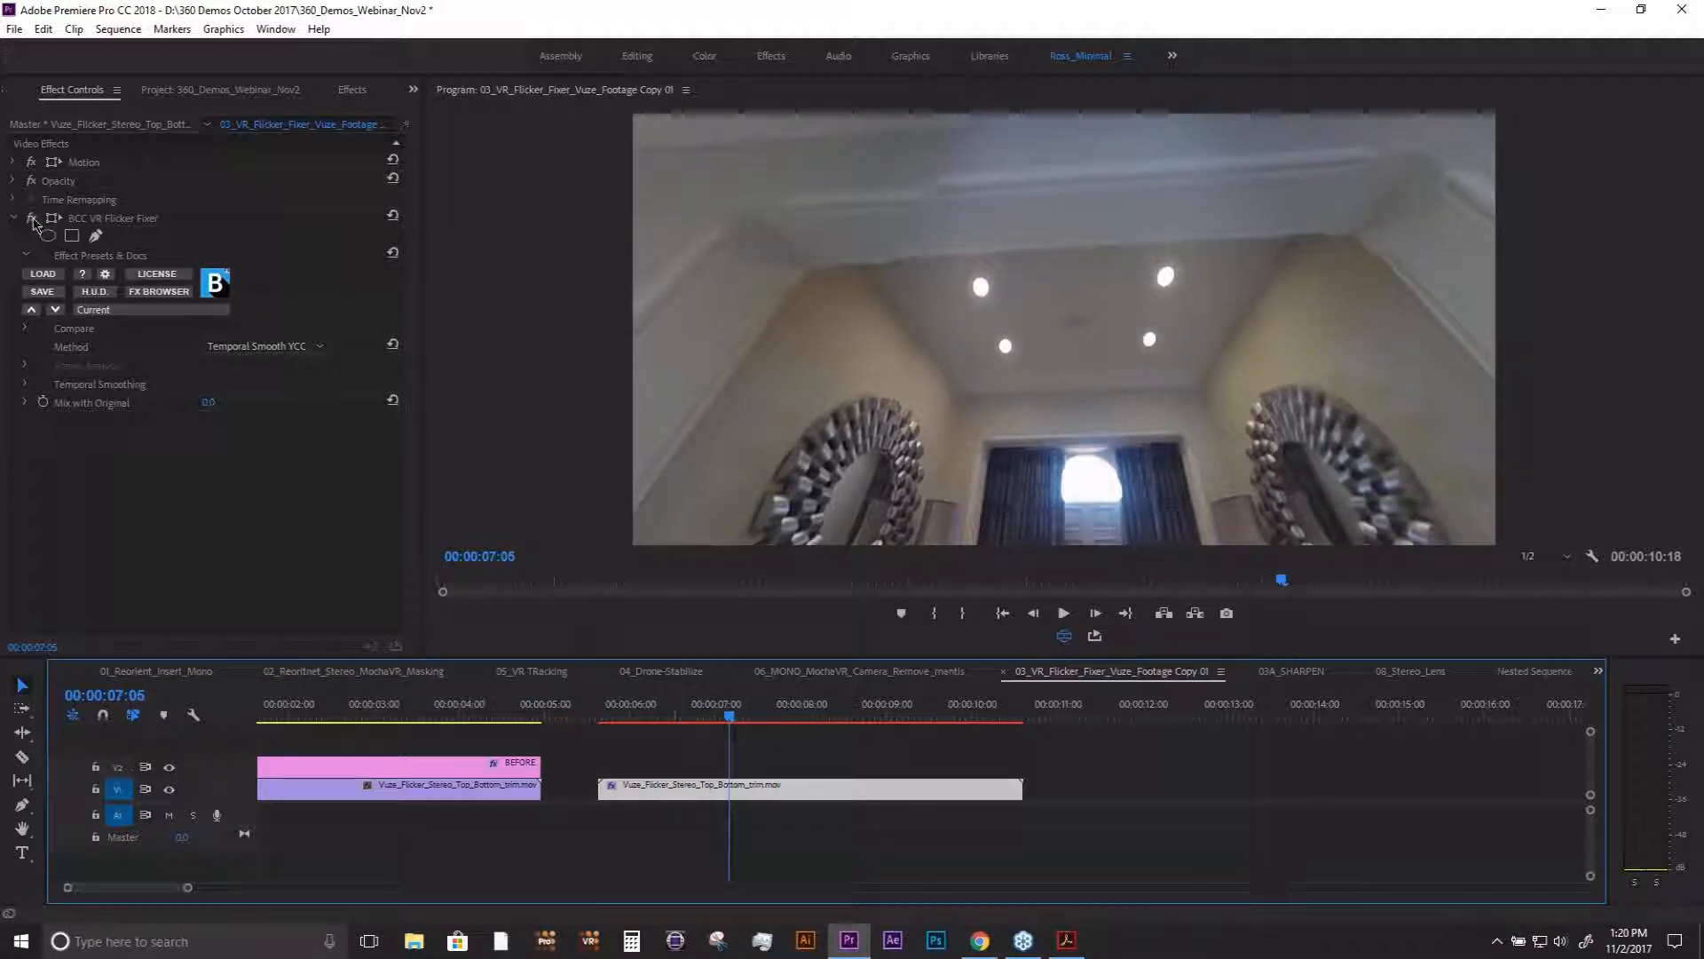
- Compare the Vuze clip with BCC VR Flicker Fixer disabled and enabled by scrubbing around 00:00:07:00 in the VR display
click(32, 220)
click(645, 710)
click(738, 715)
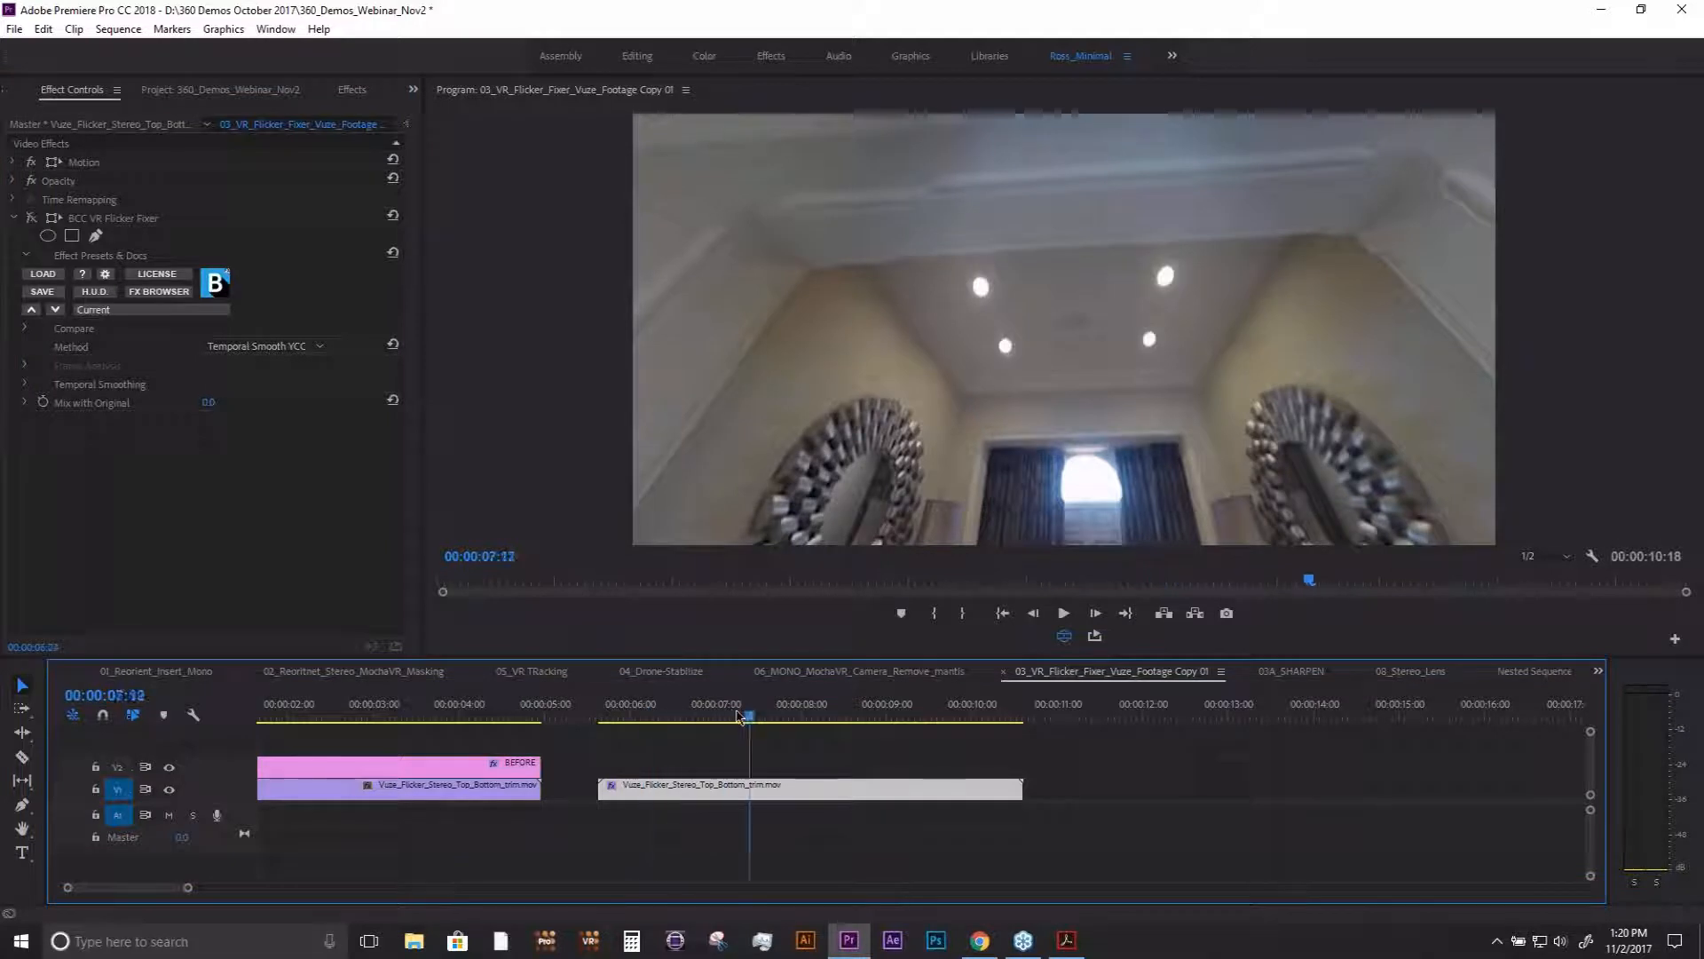
drag(739, 717, 706, 715)
drag(763, 355, 917, 379)
mouse_move(707, 716)
mouse_down()
mouse_move(616, 715)
mouse_move(703, 715)
mouse_move(675, 717)
mouse_up()
click(32, 219)
click(677, 713)
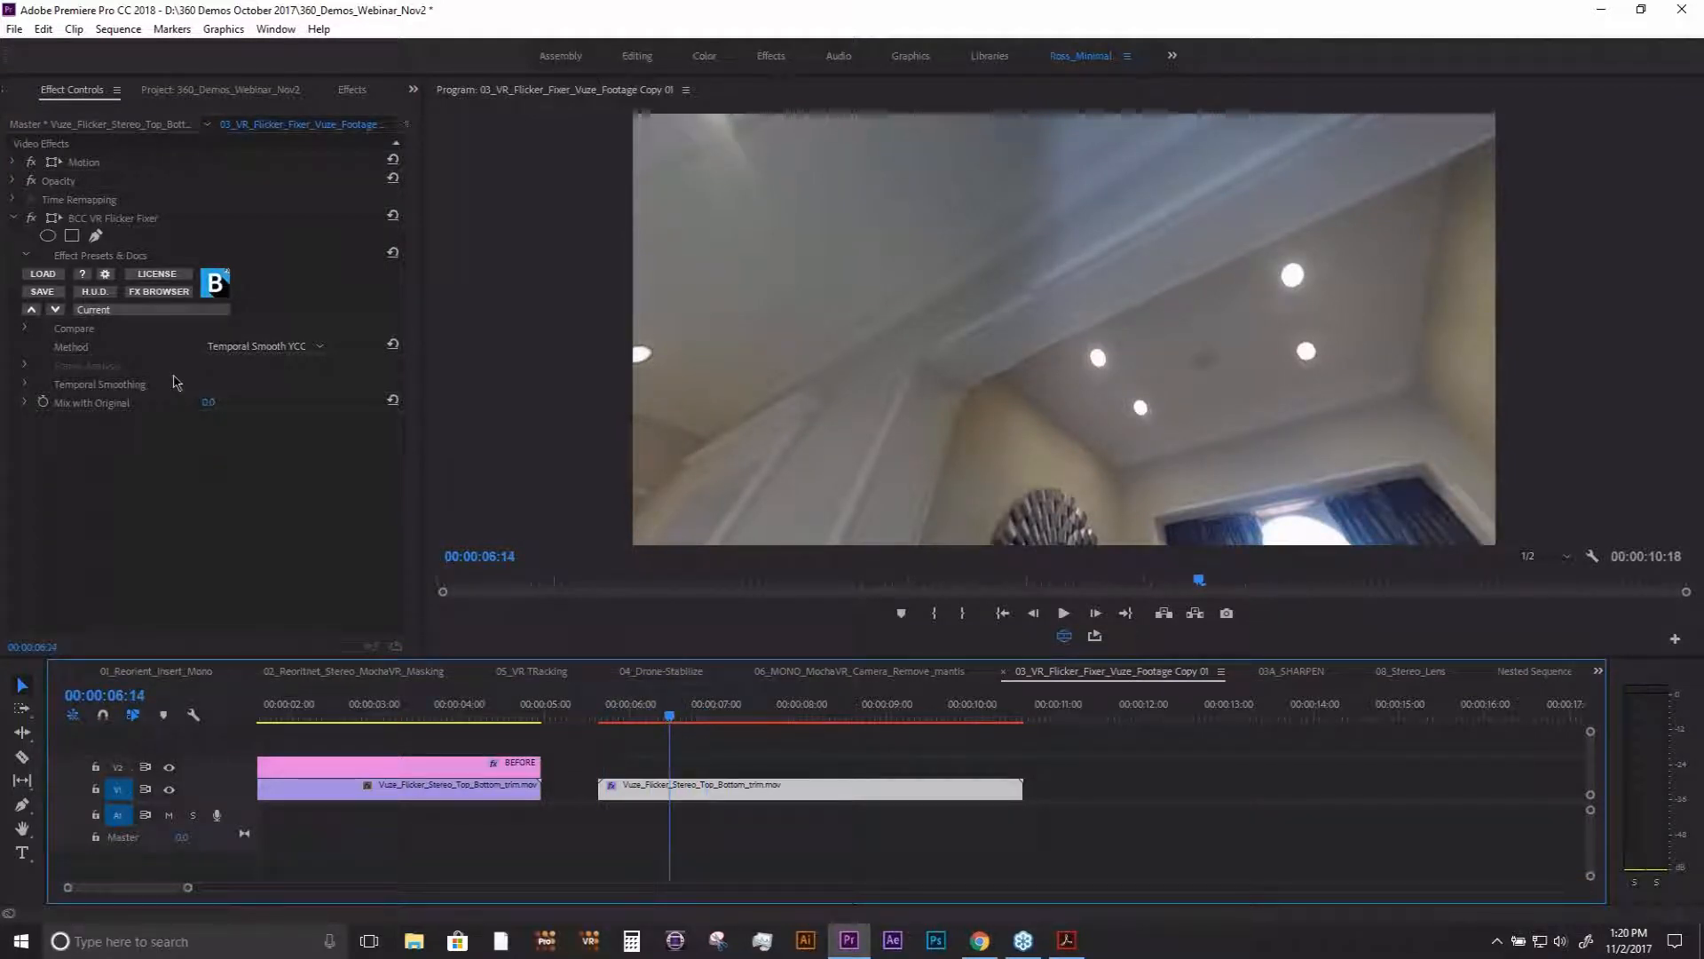
- Clear the effects search, browse the BCC11 categories under Video Effects and return to the clip's effect settings
click(351, 90)
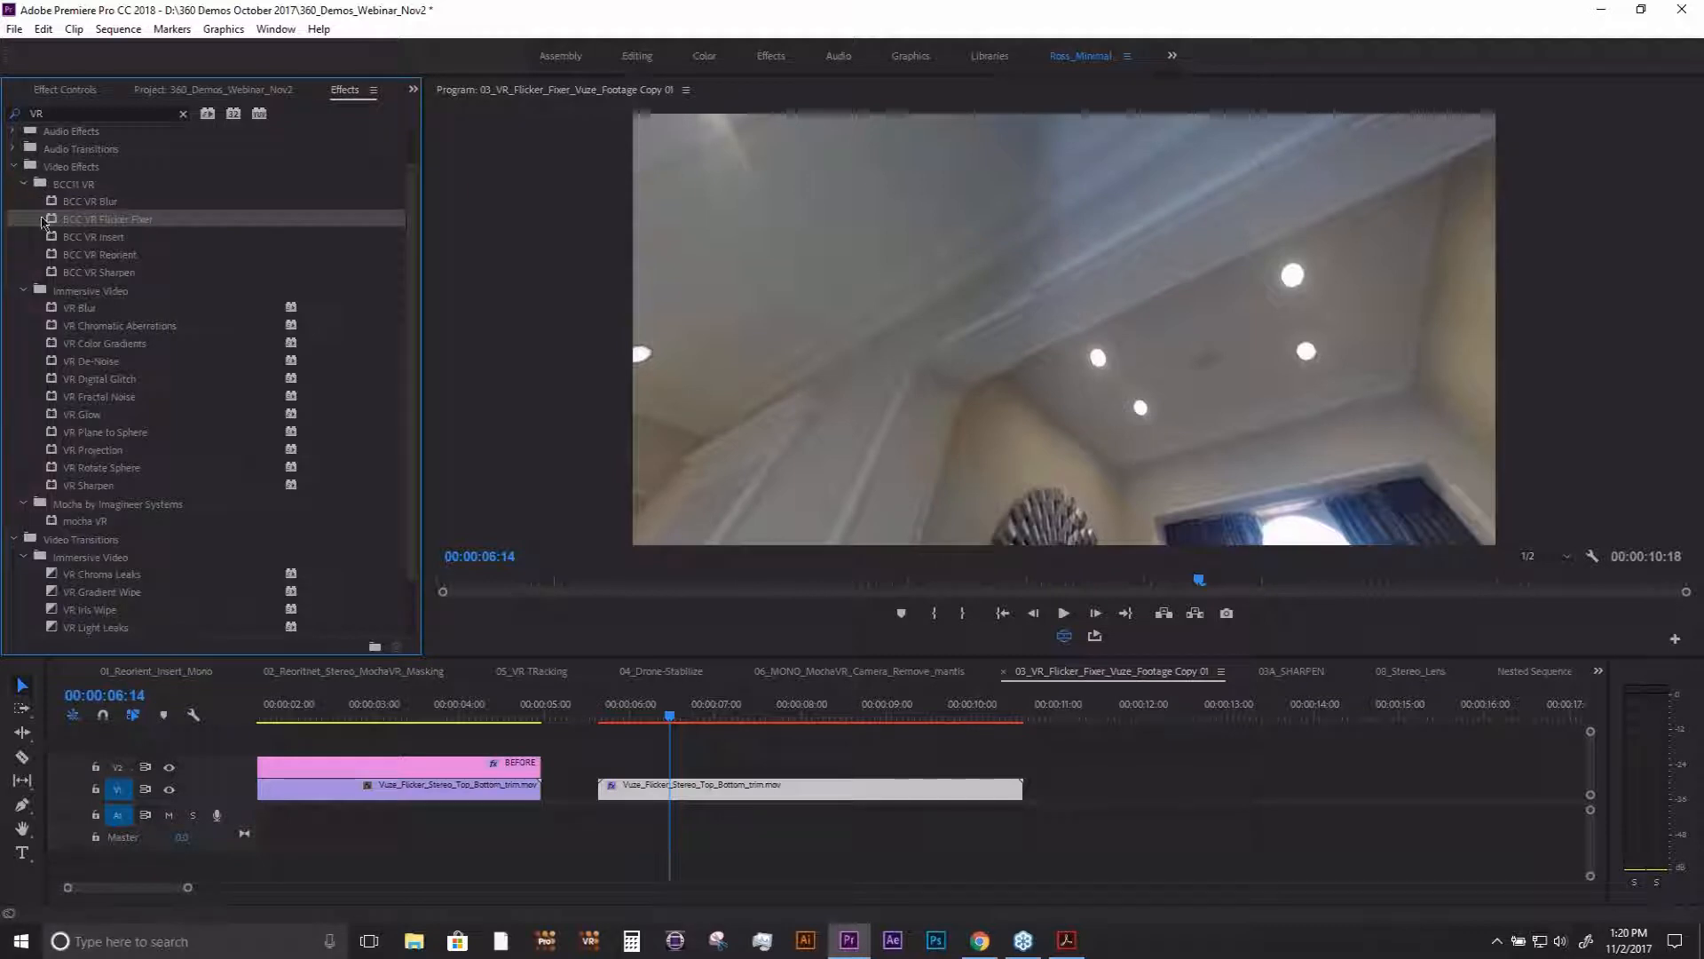
click(183, 114)
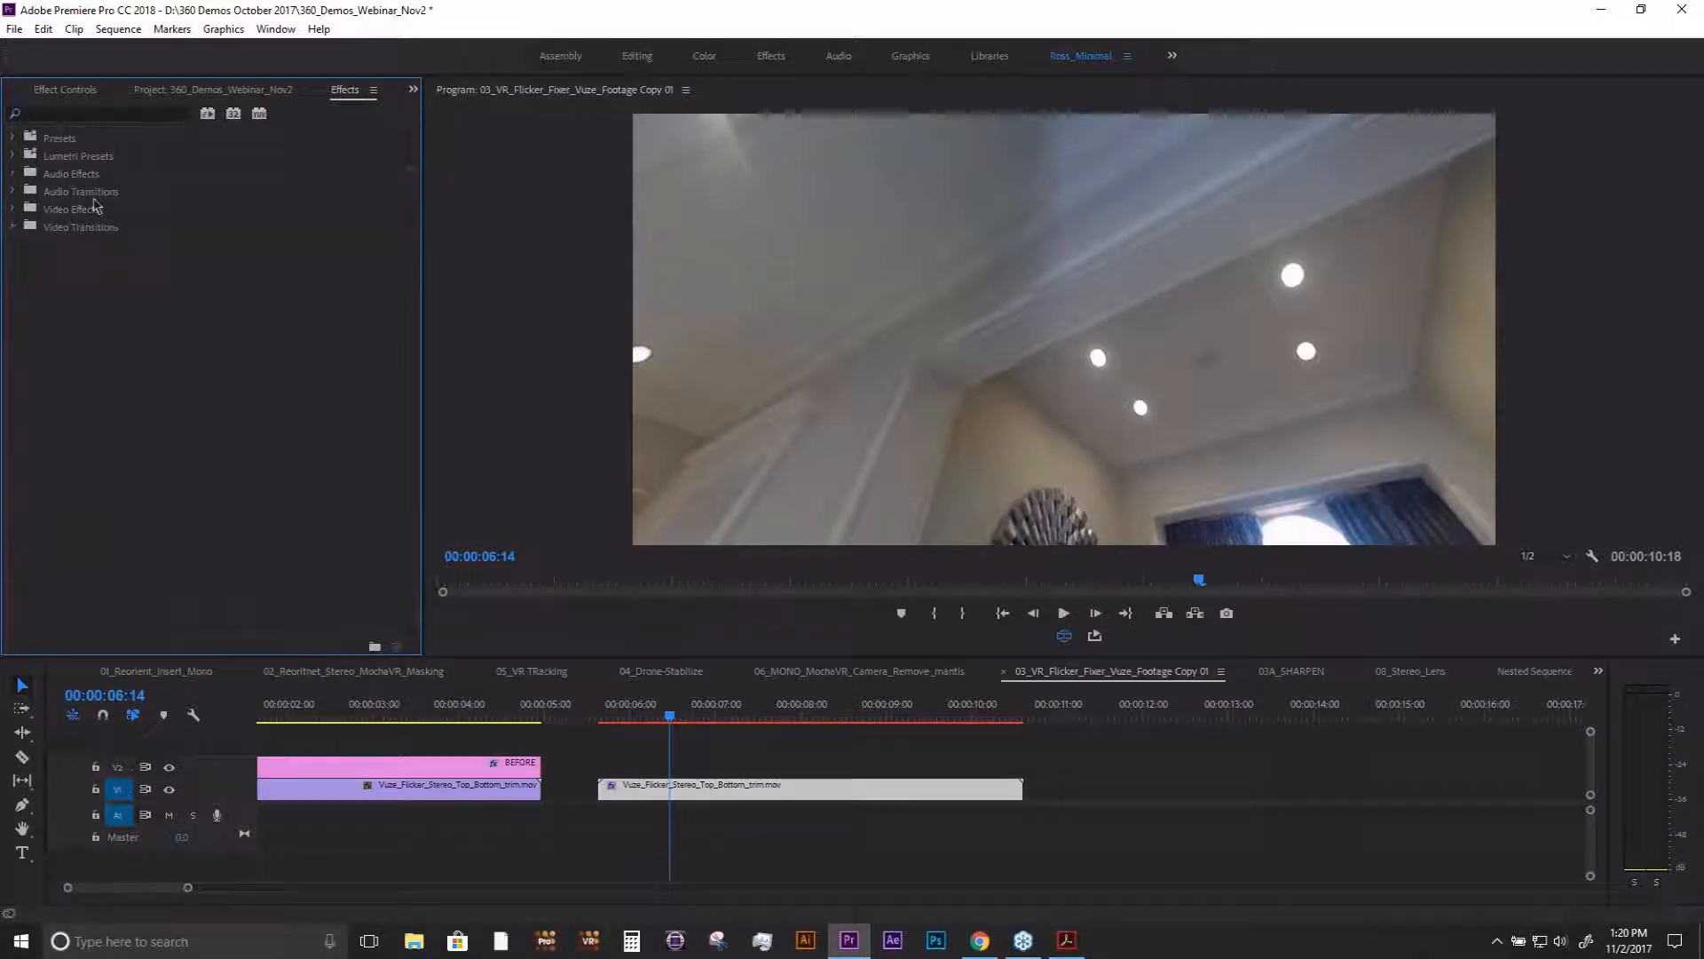
click(12, 208)
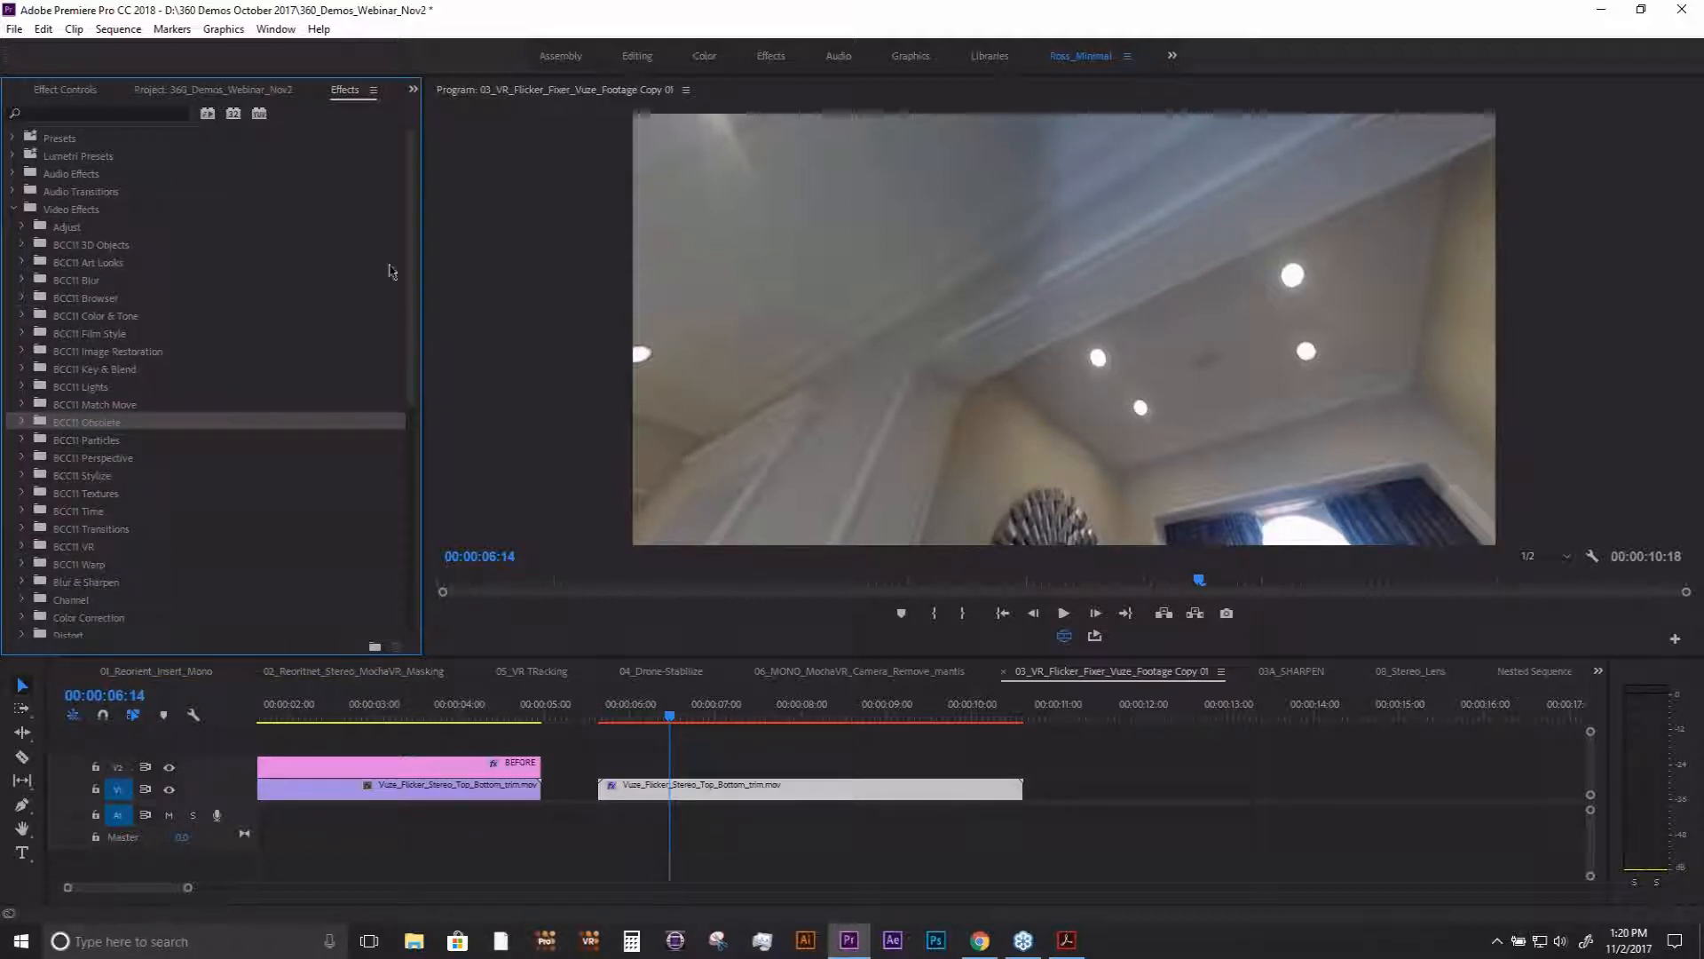
mouse_move(414, 273)
mouse_down()
mouse_move(415, 304)
mouse_move(408, 251)
mouse_up()
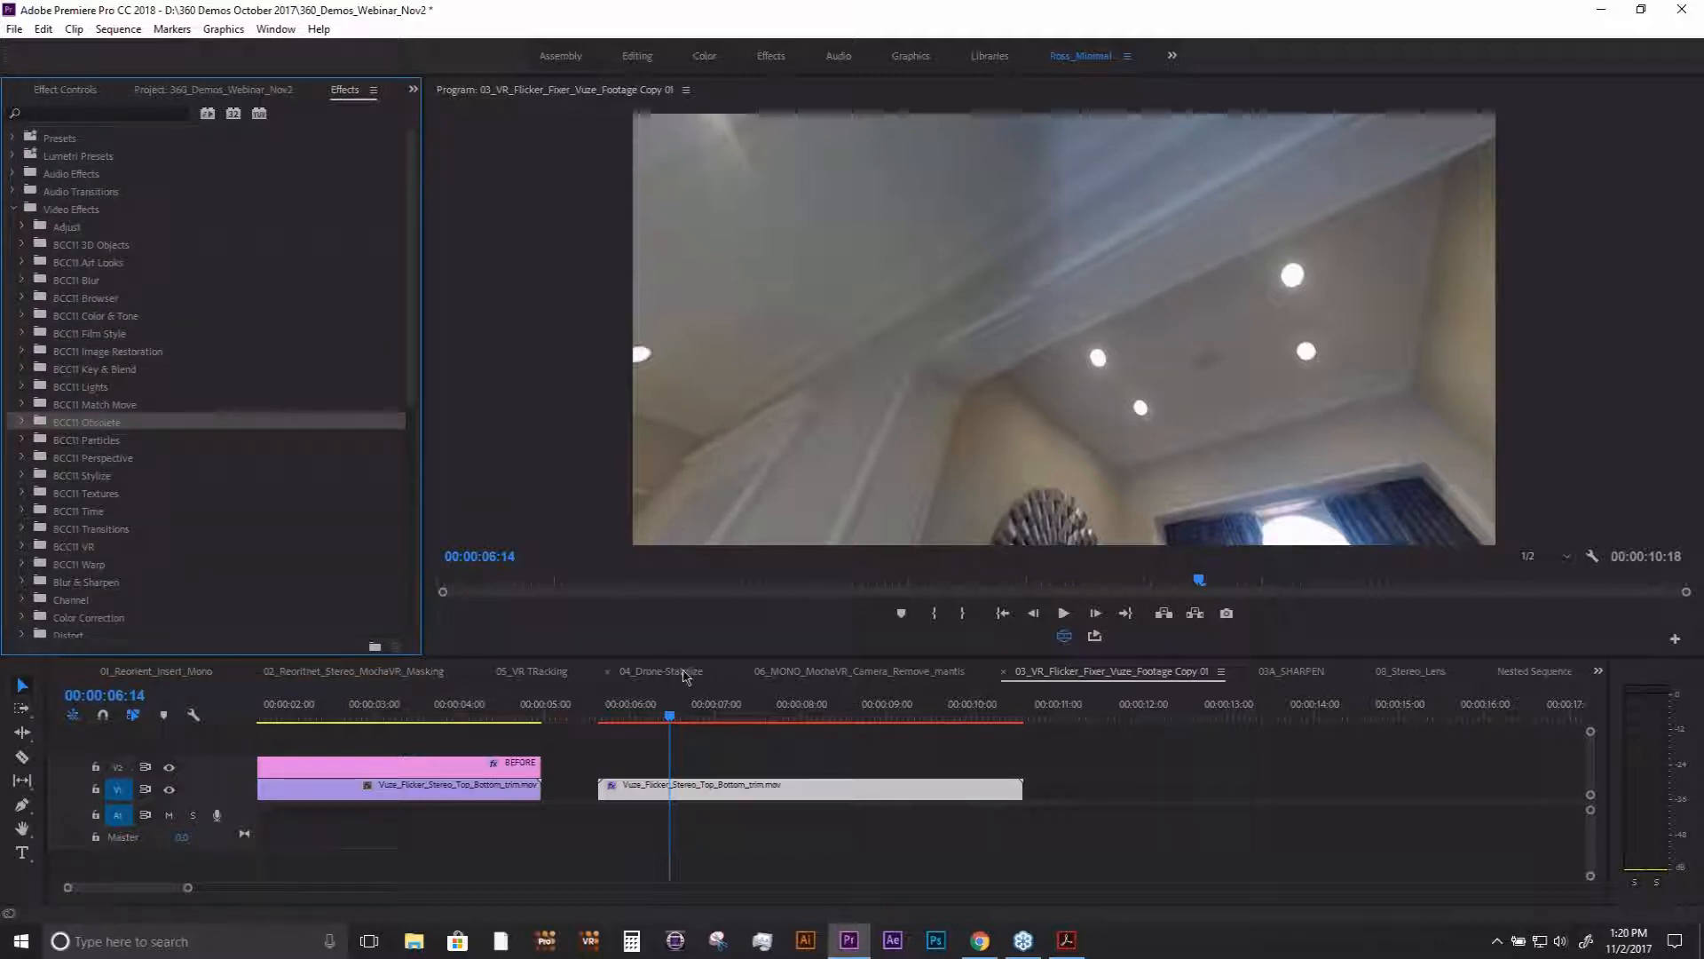
click(65, 90)
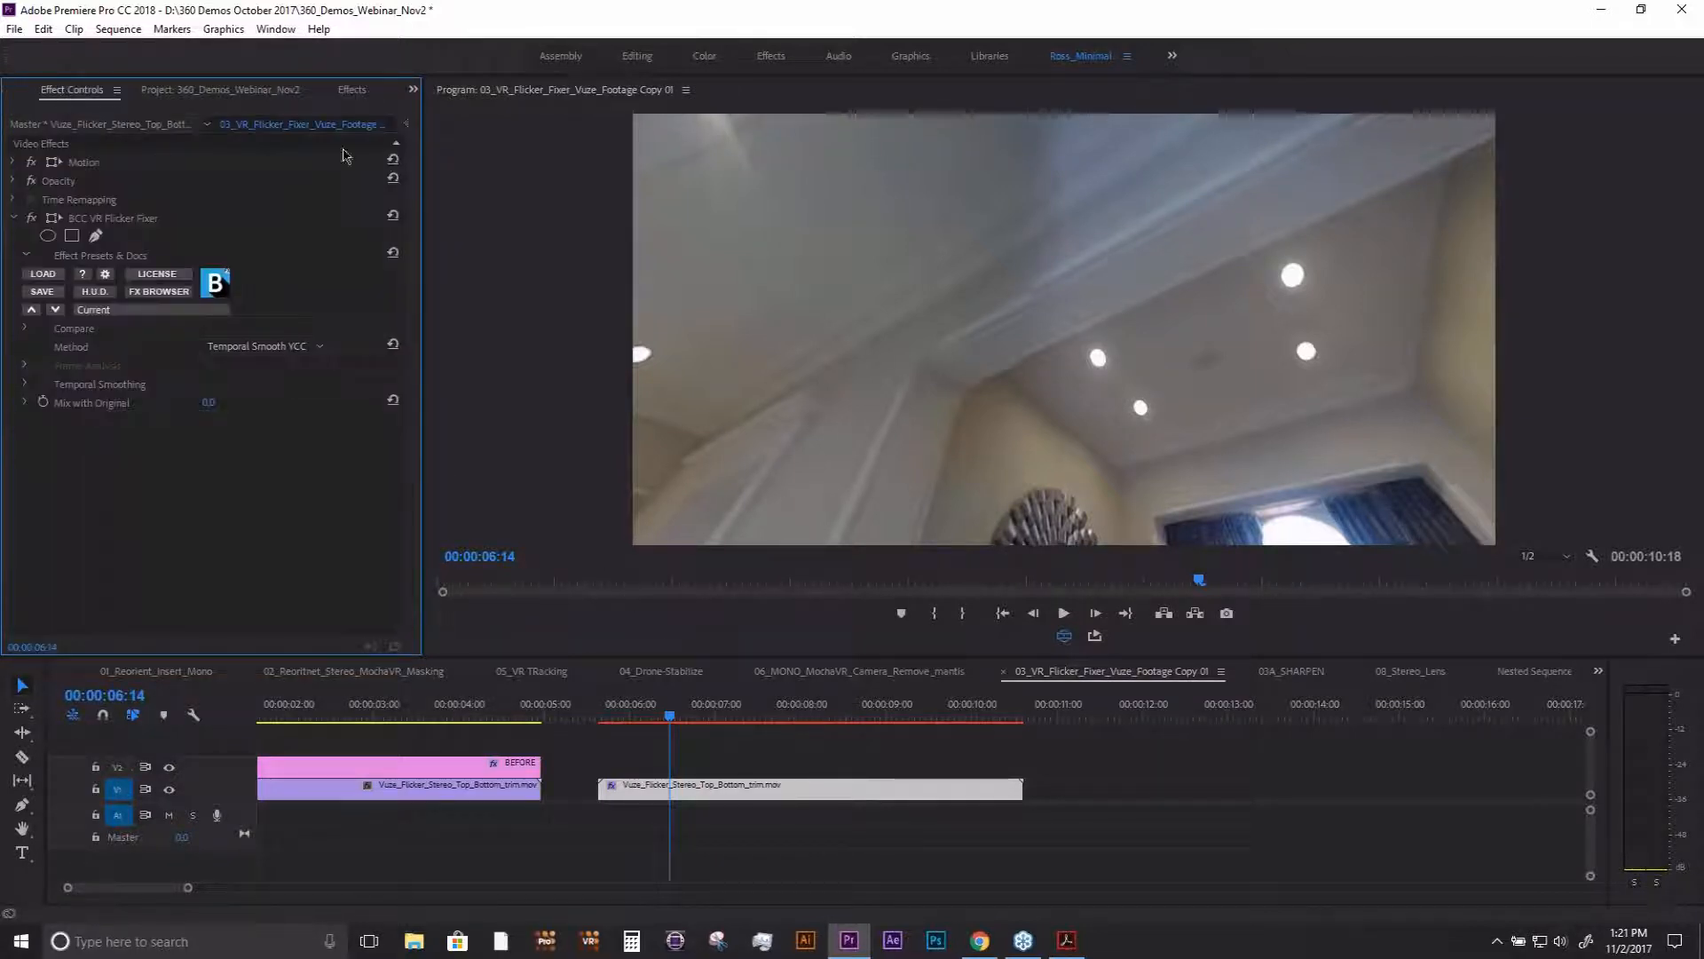
- Open the 03A_SHARPEN sequence and show its first Hollywood clip in the flat 360 view at 00;00;33;36
click(414, 90)
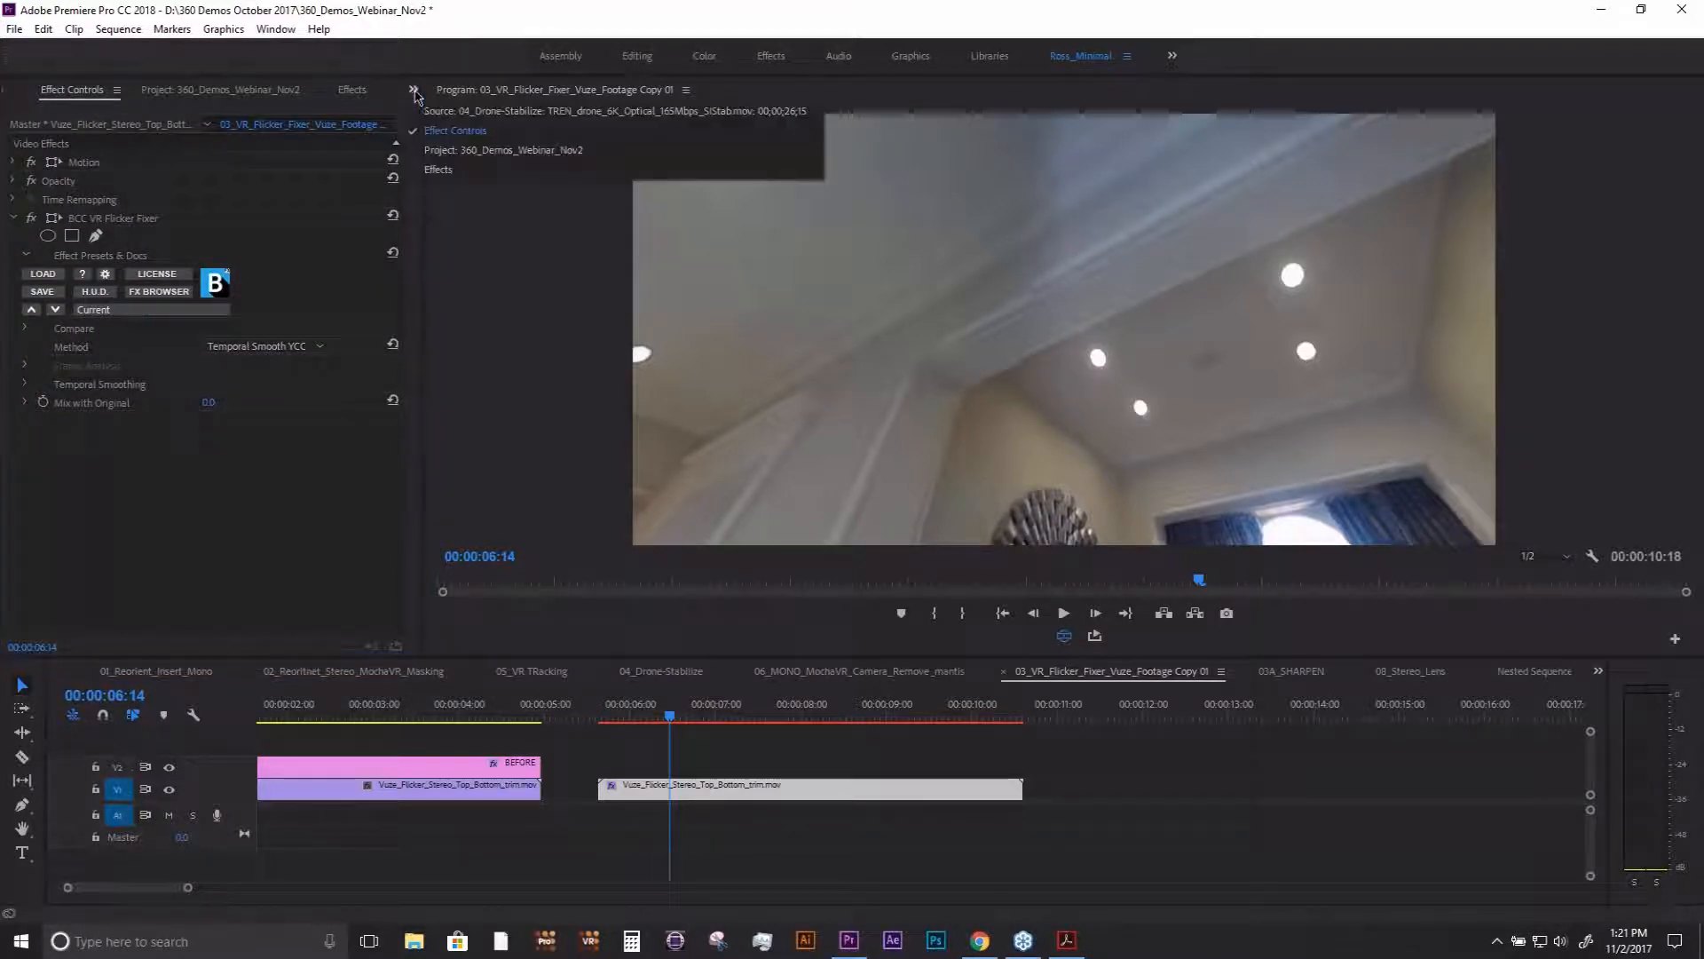
click(464, 151)
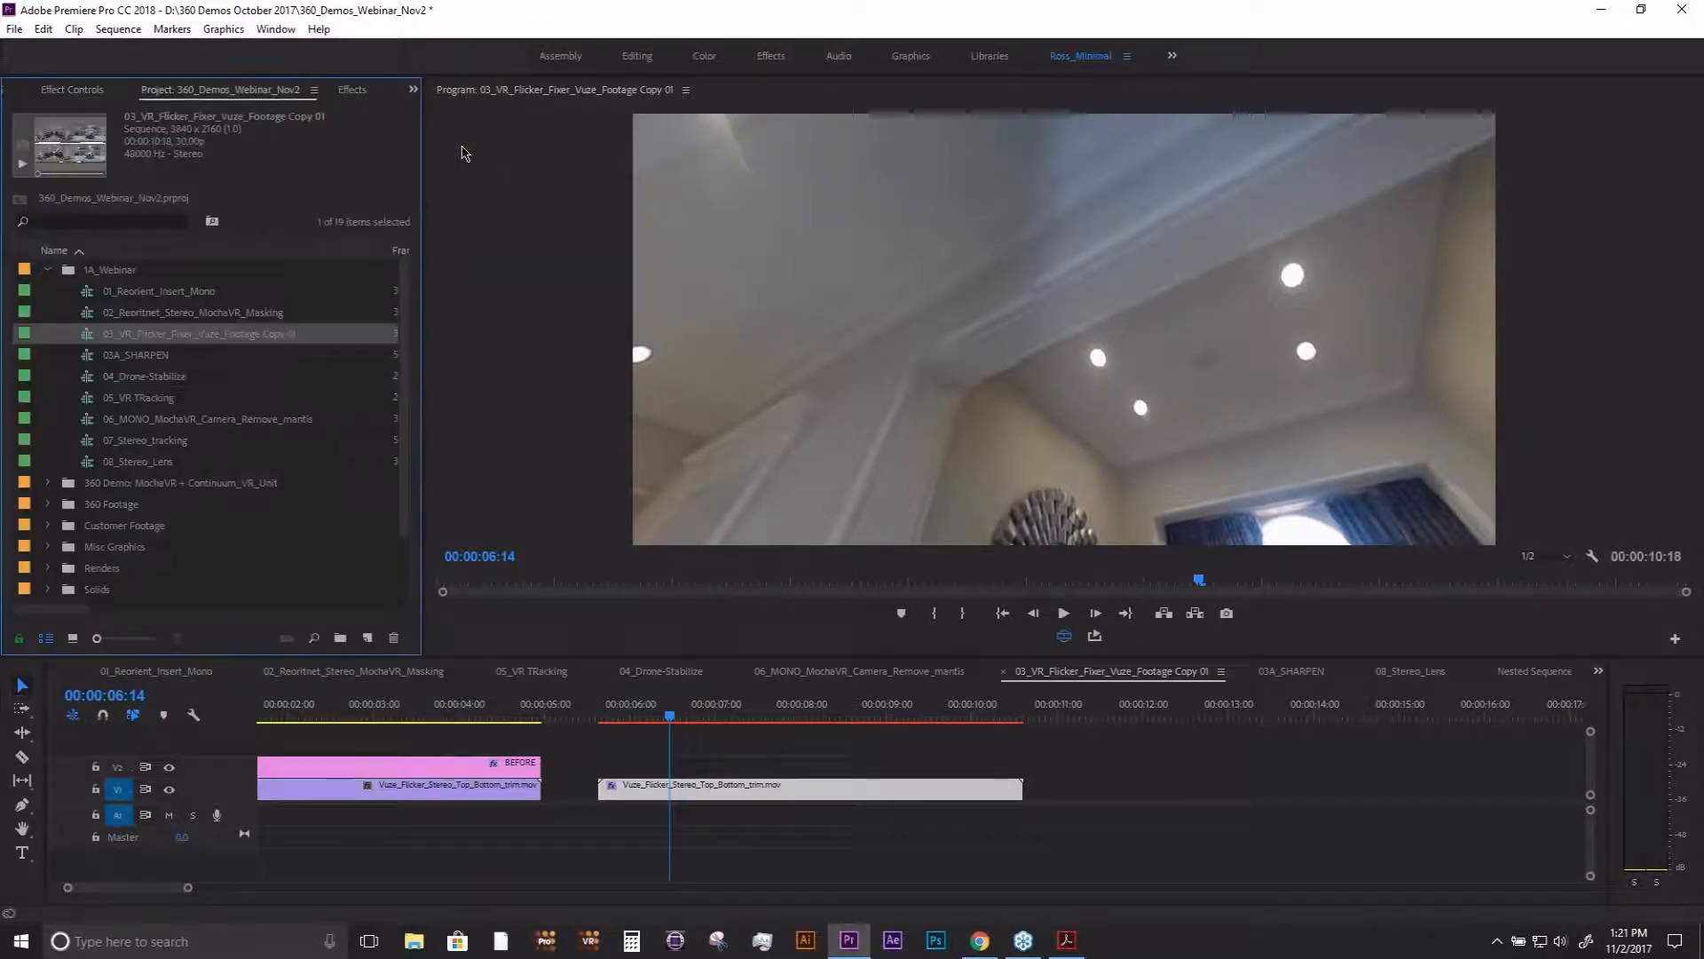
double_click(129, 356)
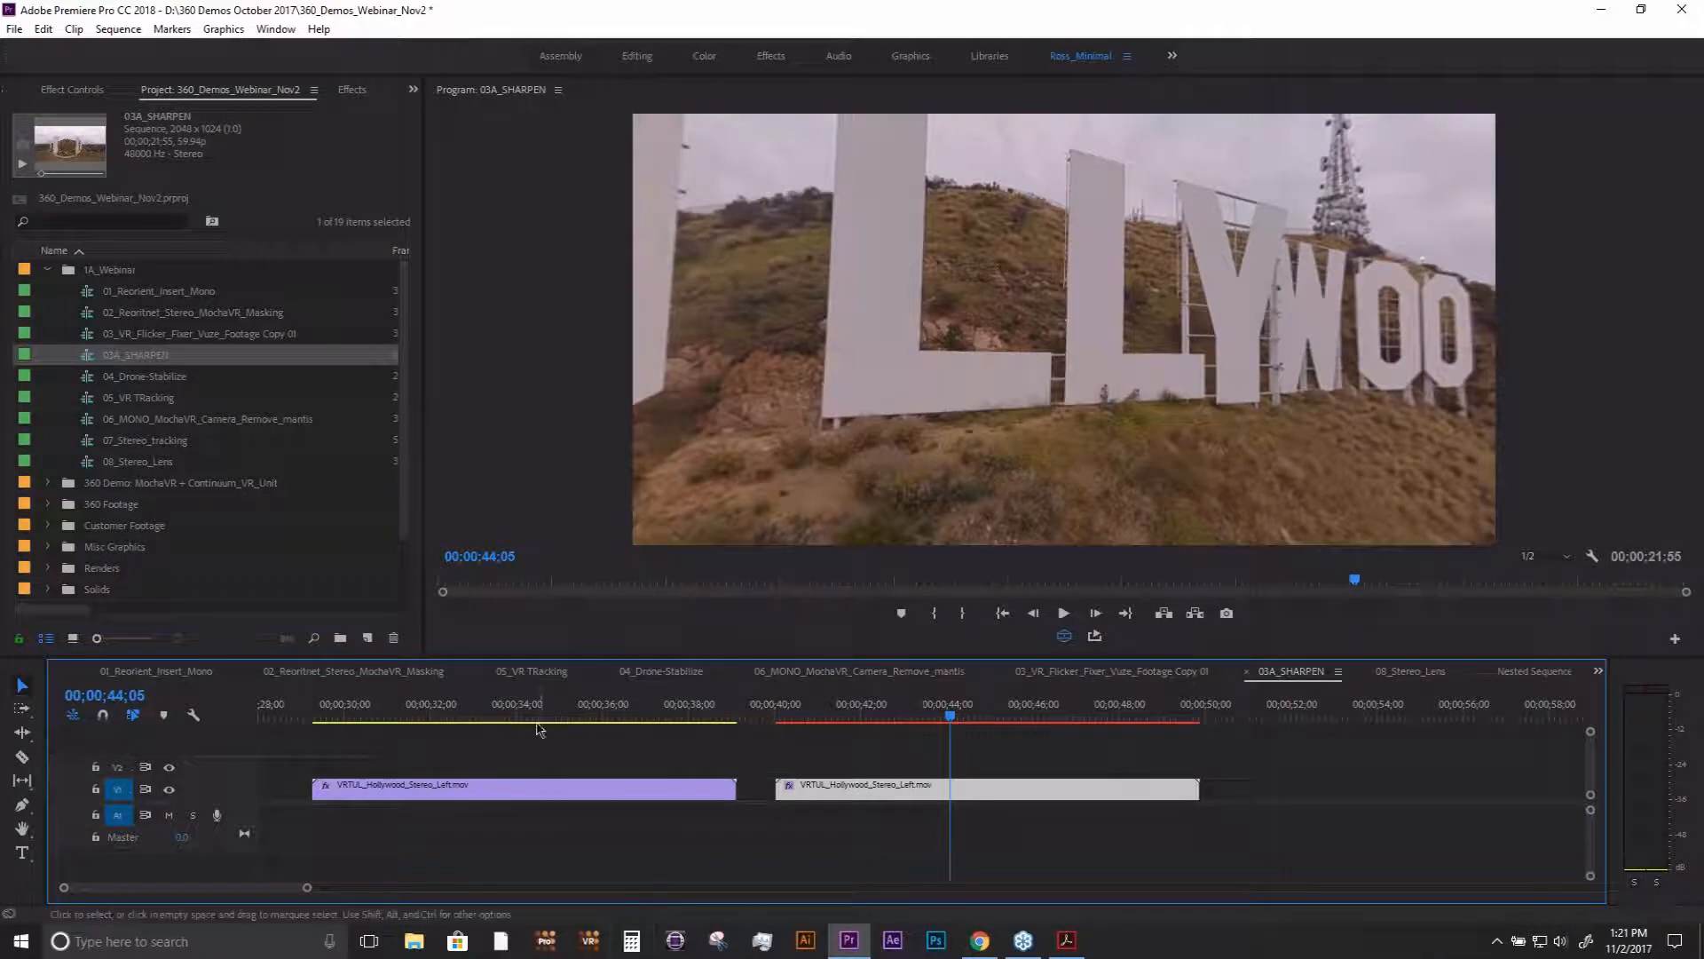
click(527, 714)
click(1064, 636)
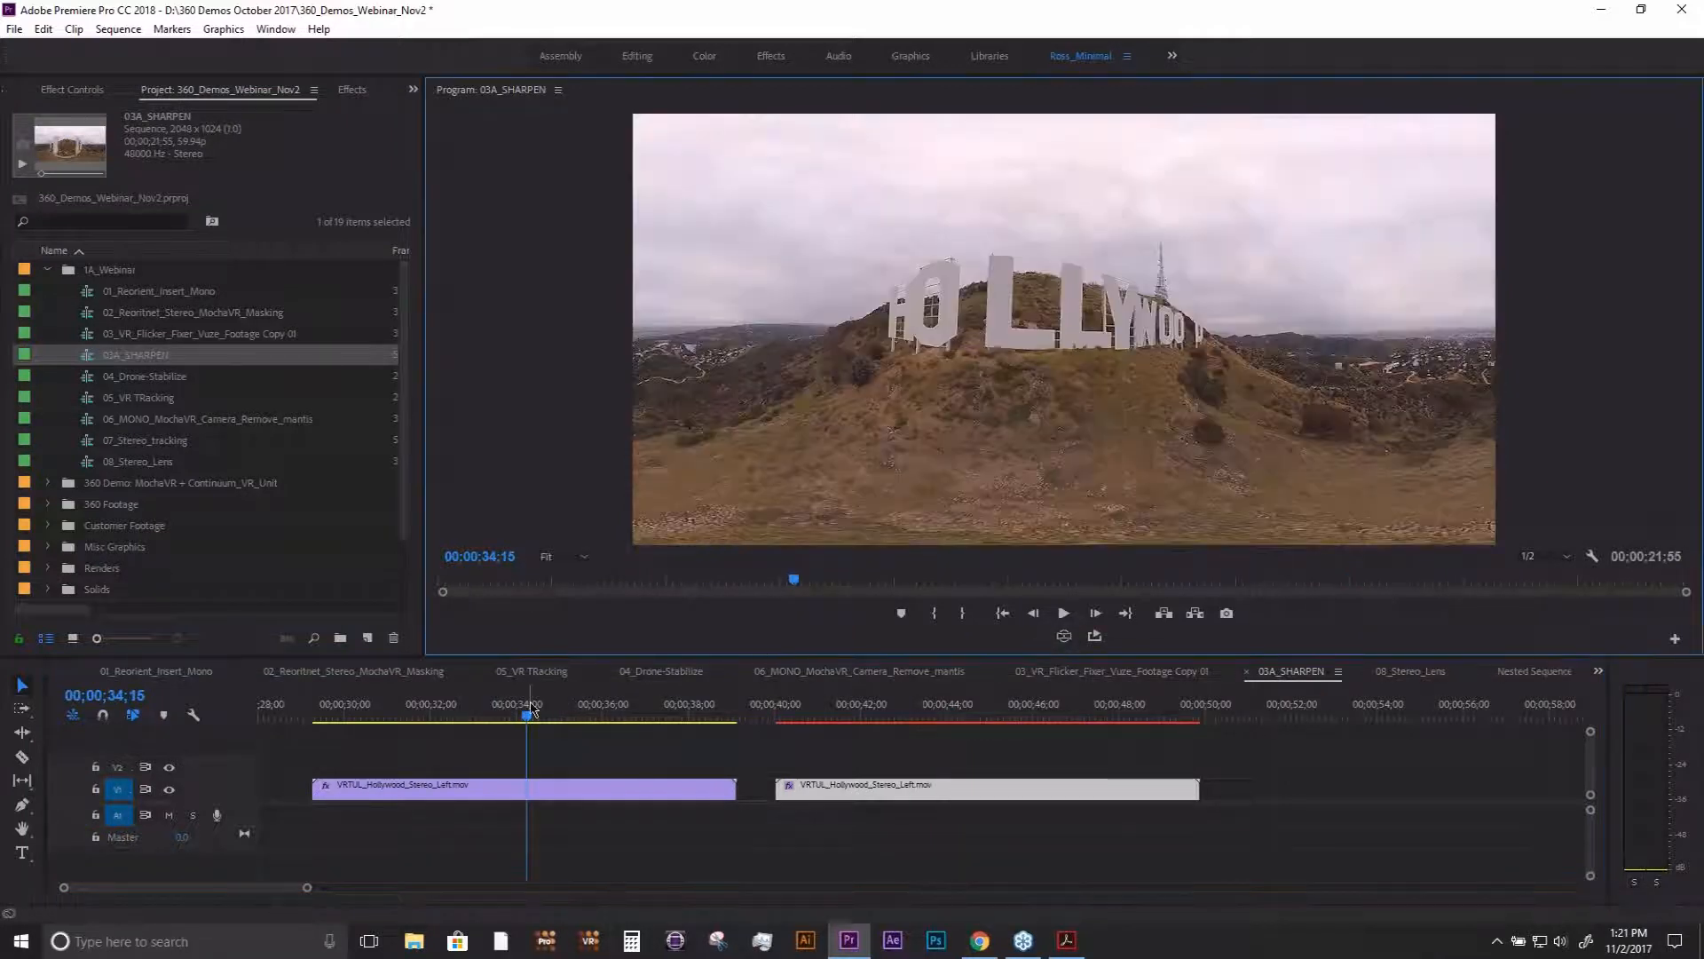
click(514, 712)
mouse_move(514, 713)
mouse_down()
mouse_move(544, 712)
mouse_move(501, 712)
mouse_up()
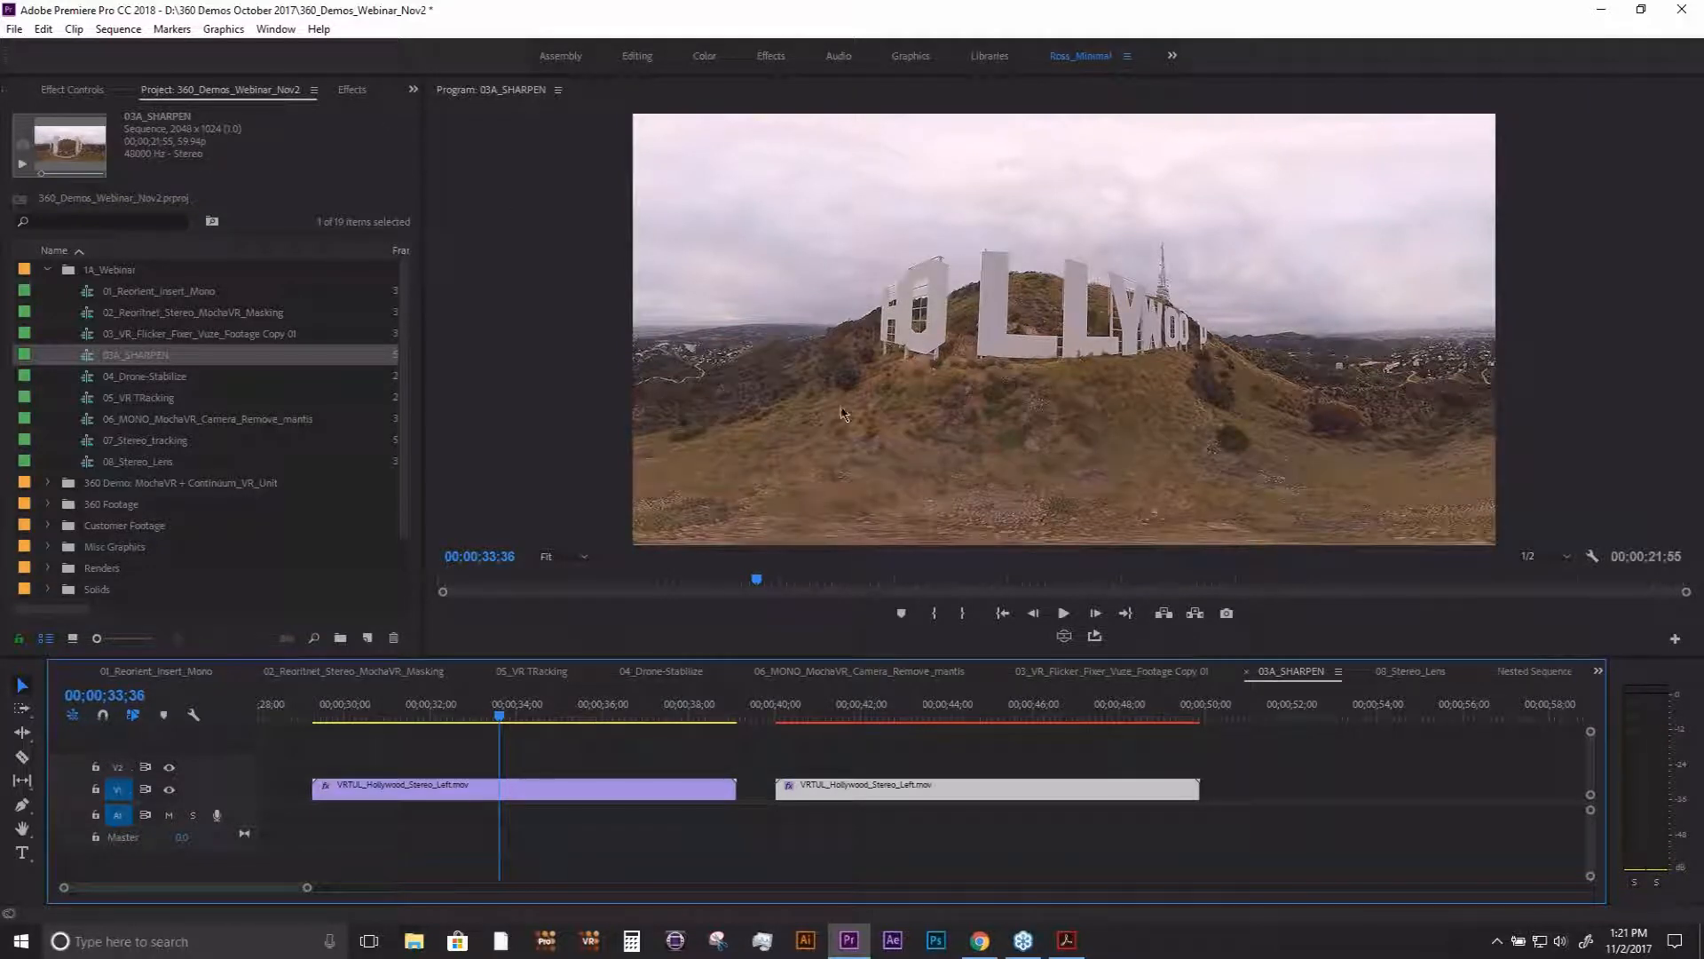
- Search the effects for "sharpen" and highlight VR Sharpen under Immersive Video
click(347, 92)
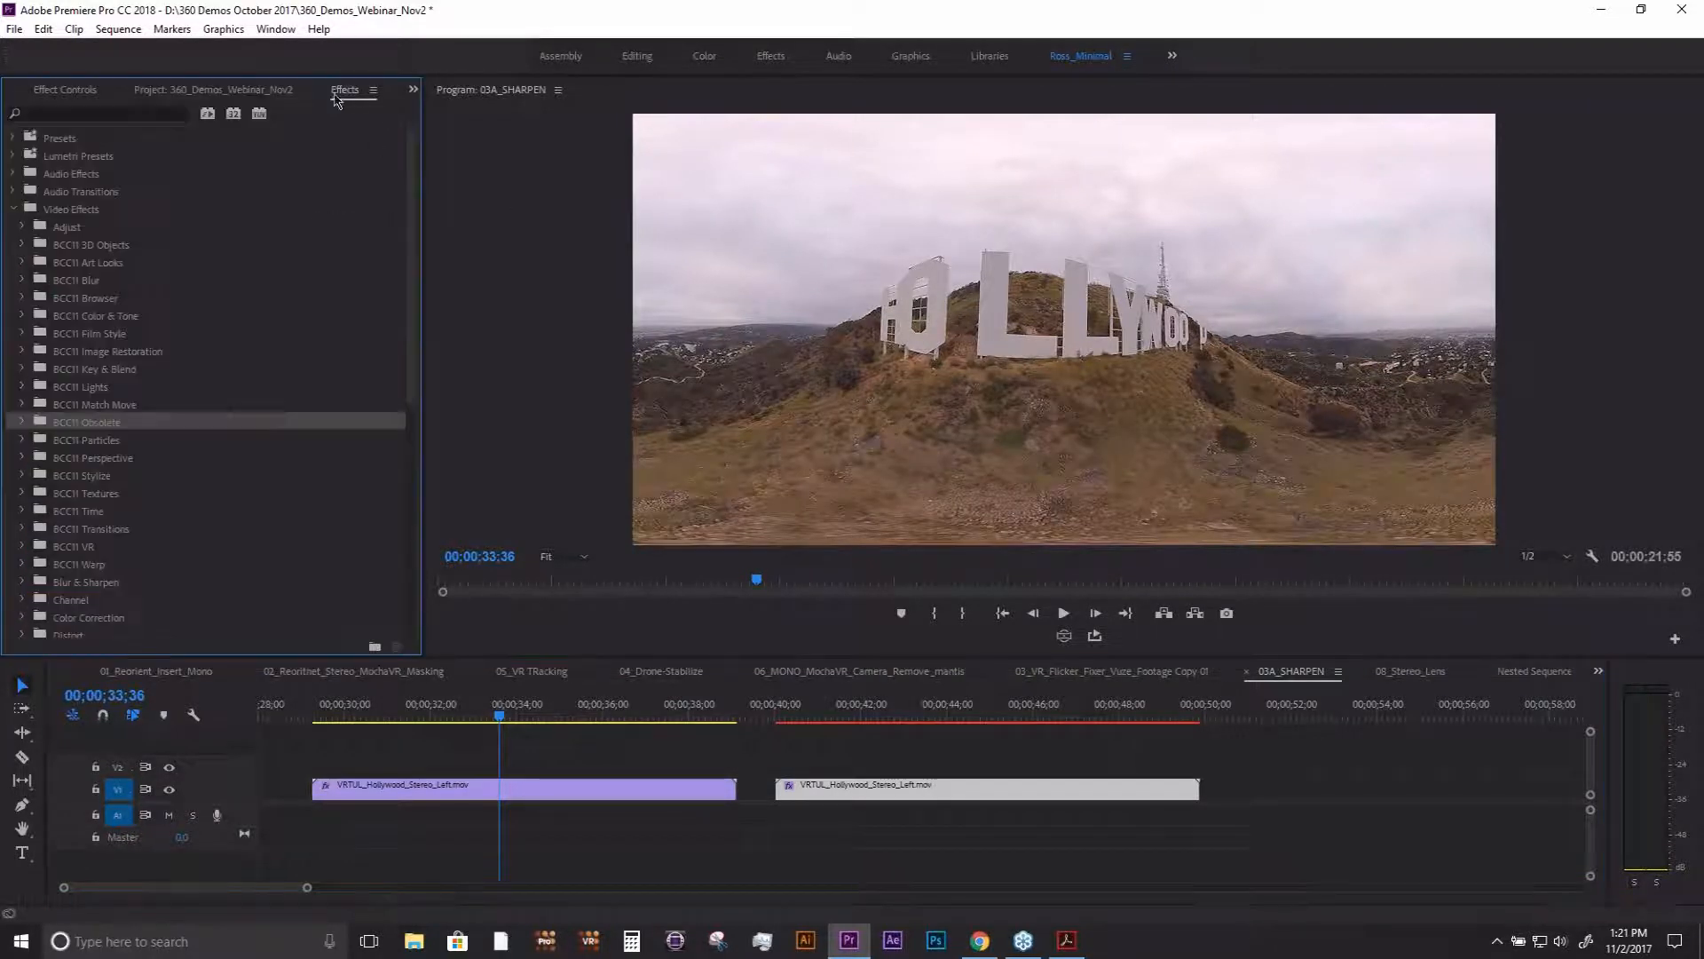
click(103, 116)
text(shape)
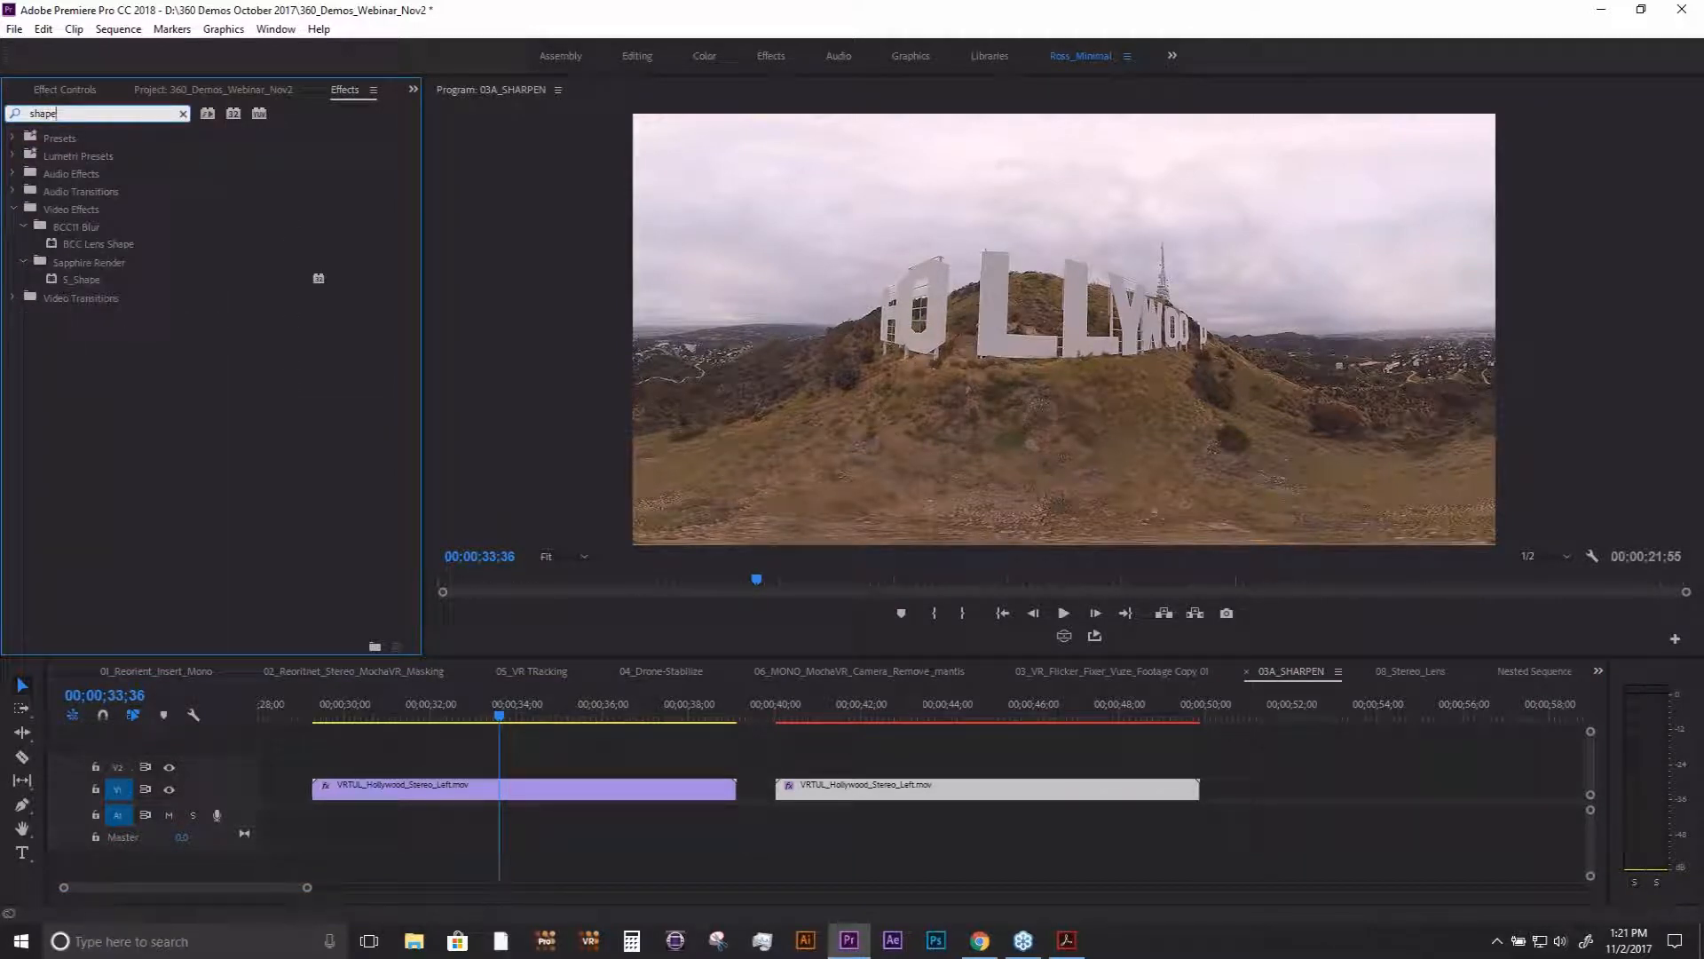
key(BackSpace)
key(BackSpace)
text(rpen)
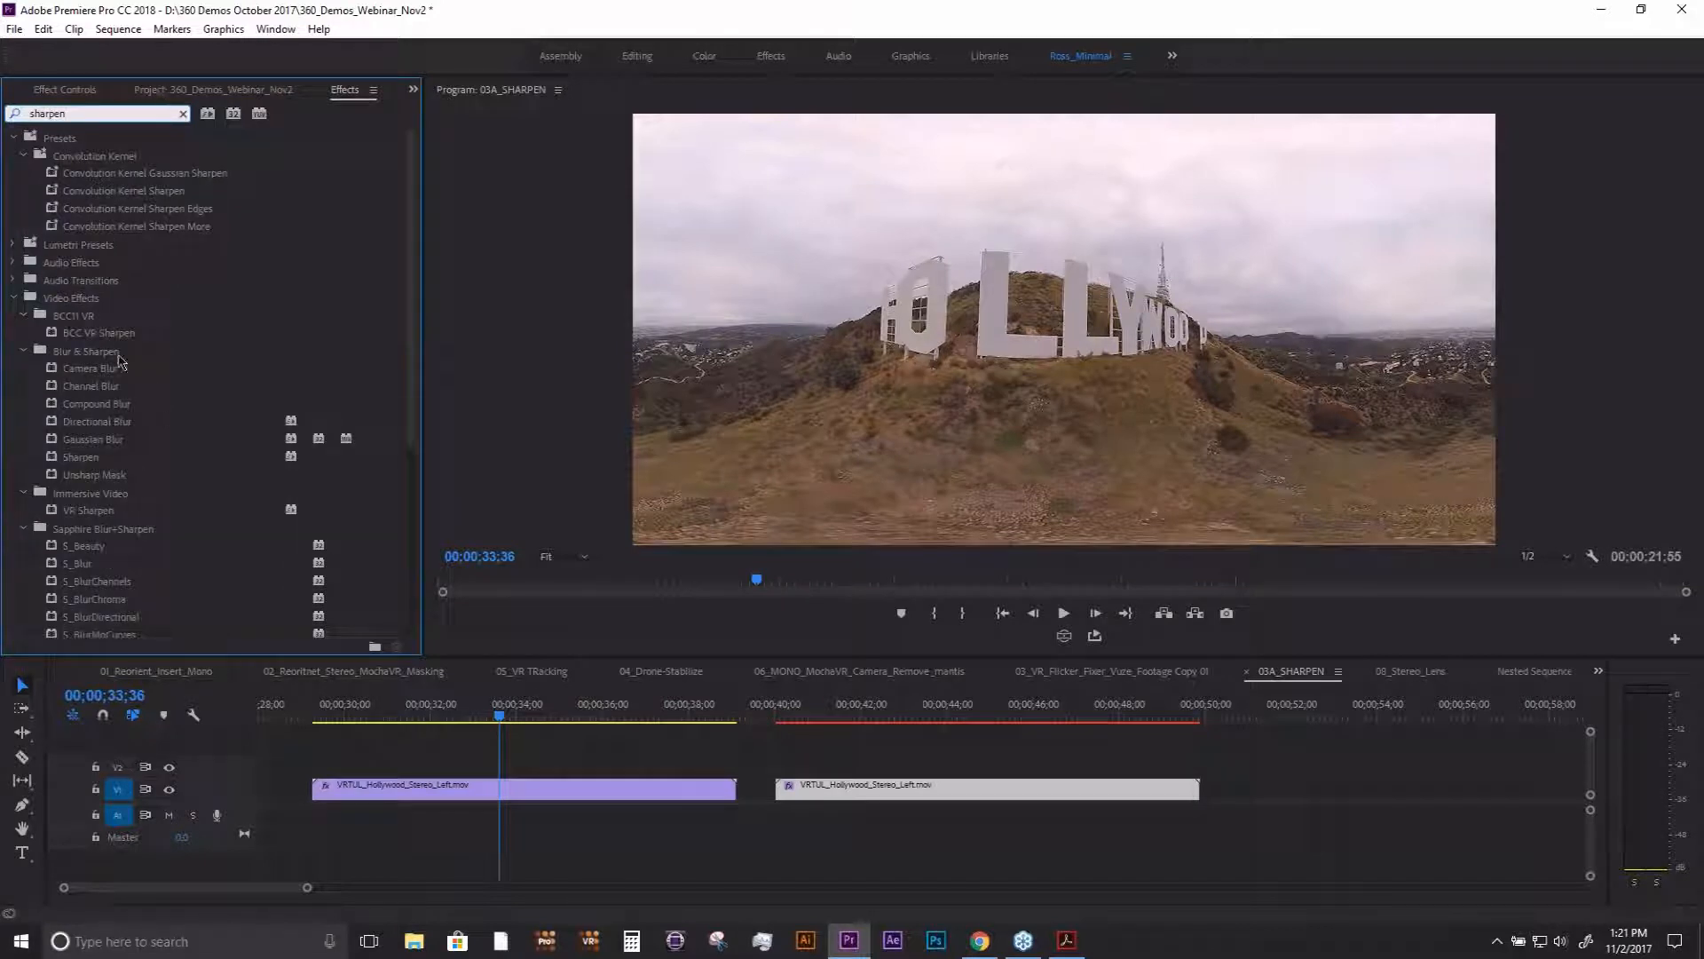
mouse_move(414, 300)
mouse_down()
mouse_move(414, 409)
mouse_move(413, 325)
mouse_up()
click(114, 439)
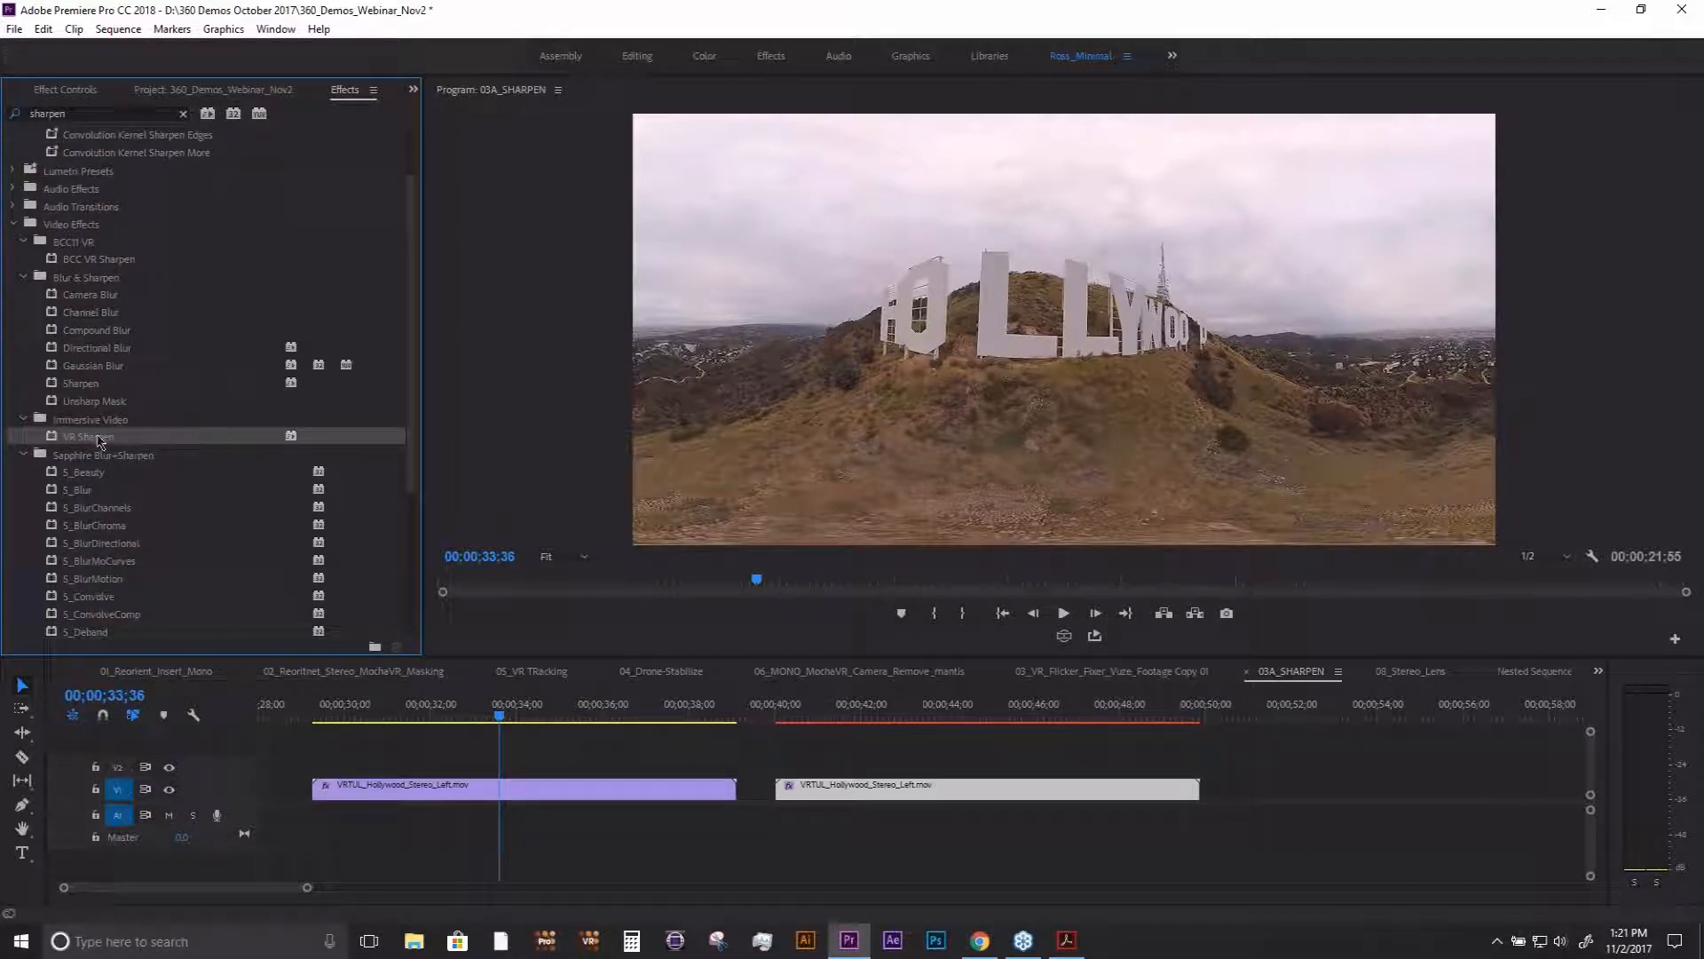
- Show the effect settings of the first Hollywood clip at 00;00;34;31 and raise its VR Sharpen Amount
drag(505, 715, 538, 718)
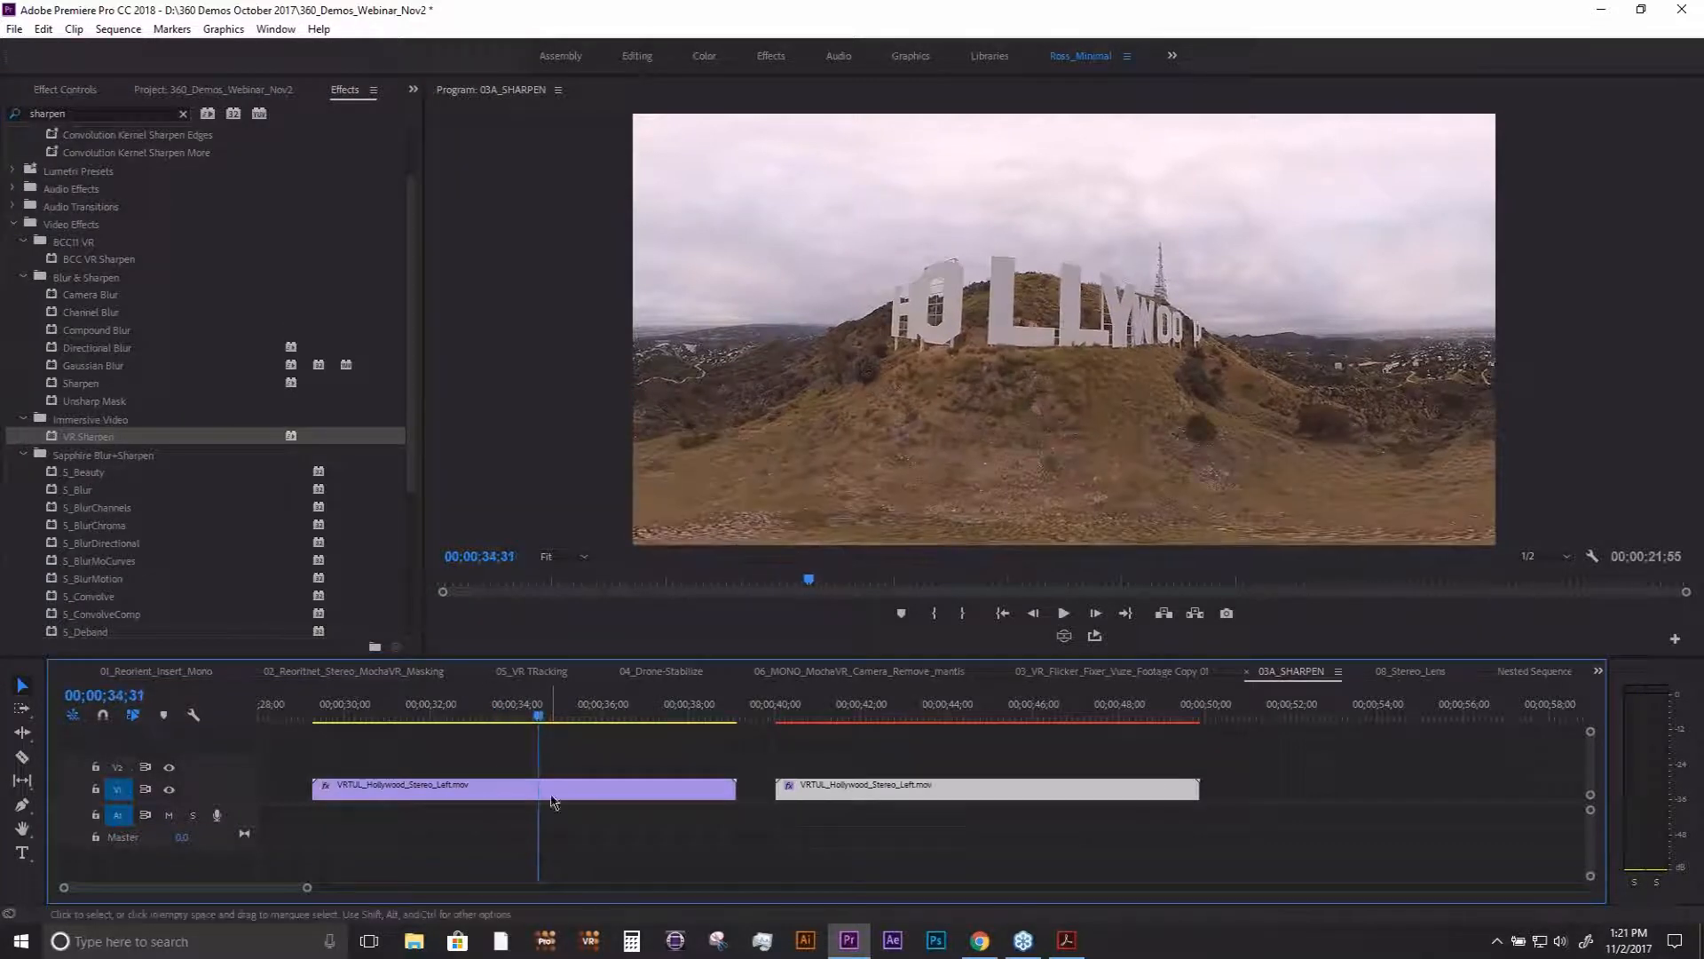
click(551, 796)
click(85, 94)
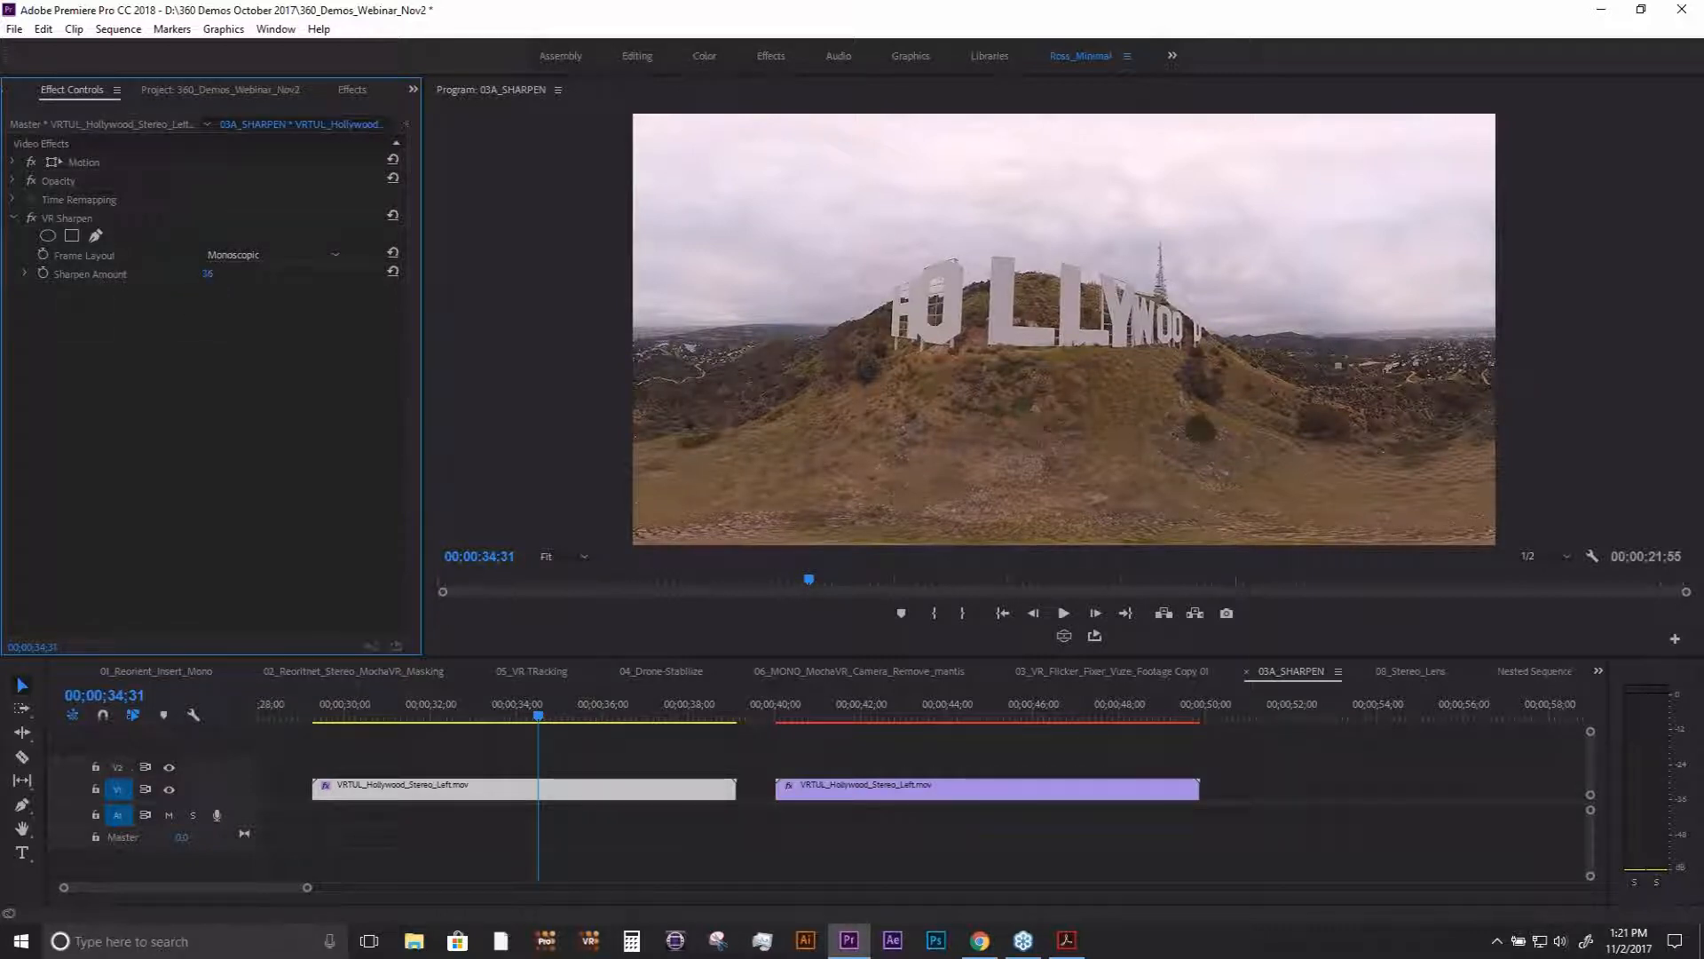
mouse_move(208, 274)
mouse_down()
mouse_move(273, 273)
mouse_move(233, 274)
mouse_up()
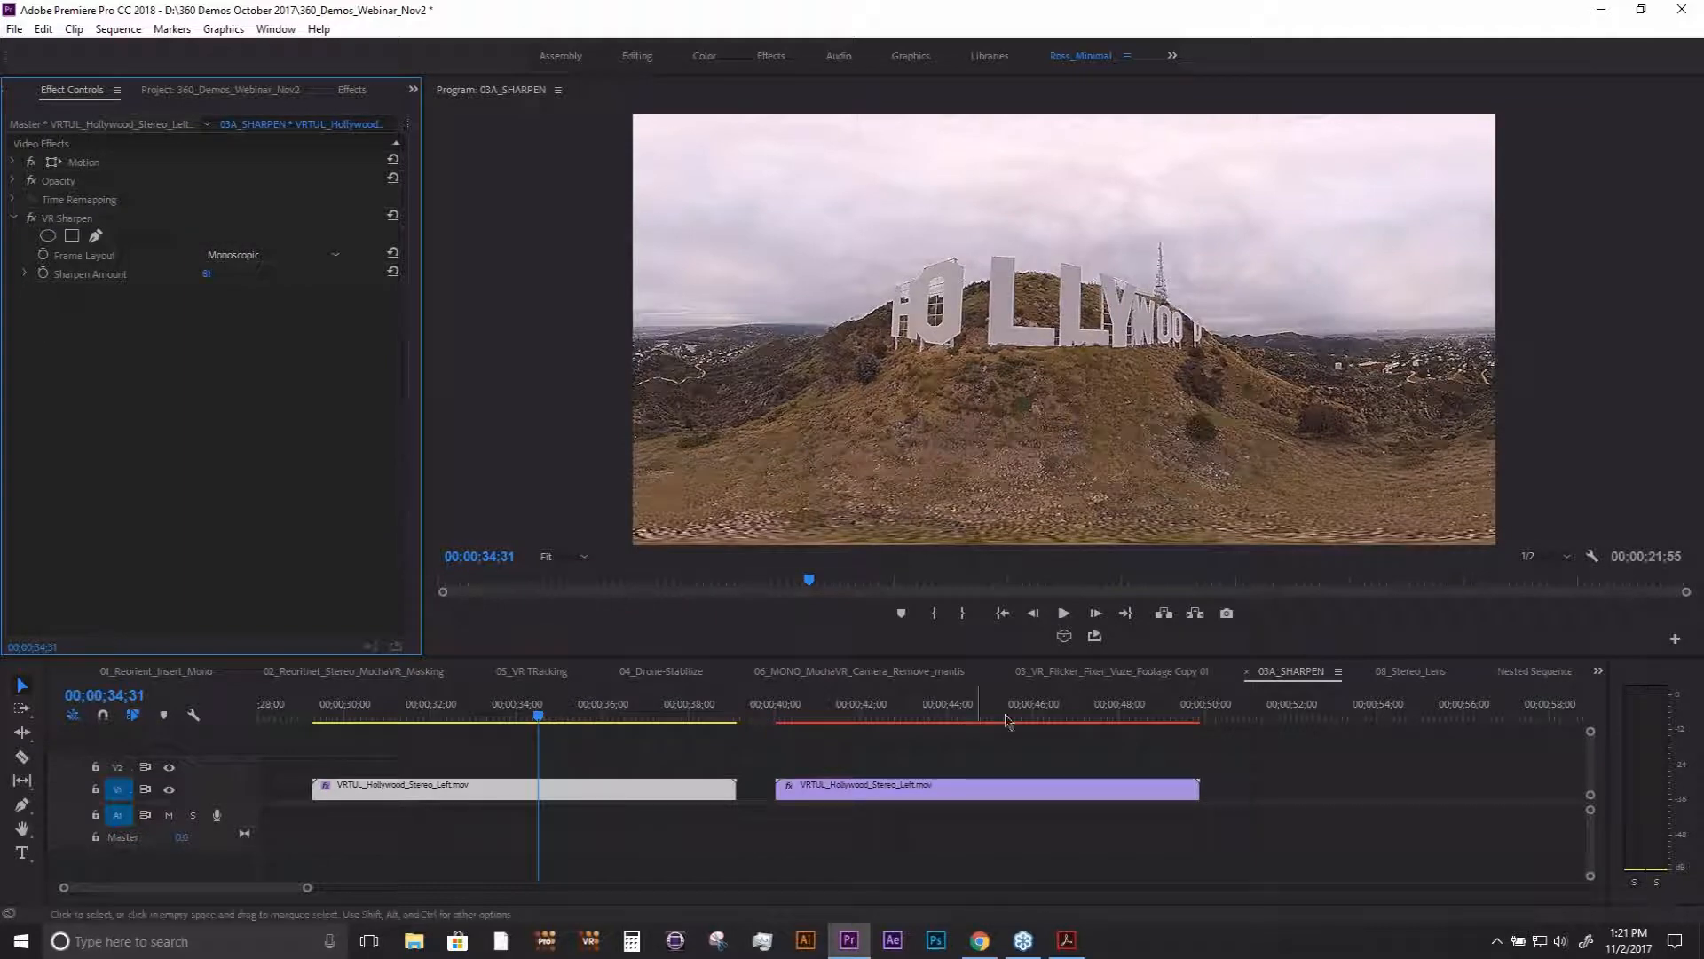
- Inspect the sharpened sign and ground in the VR display and enlarge the program monitor for a closer look
click(1064, 635)
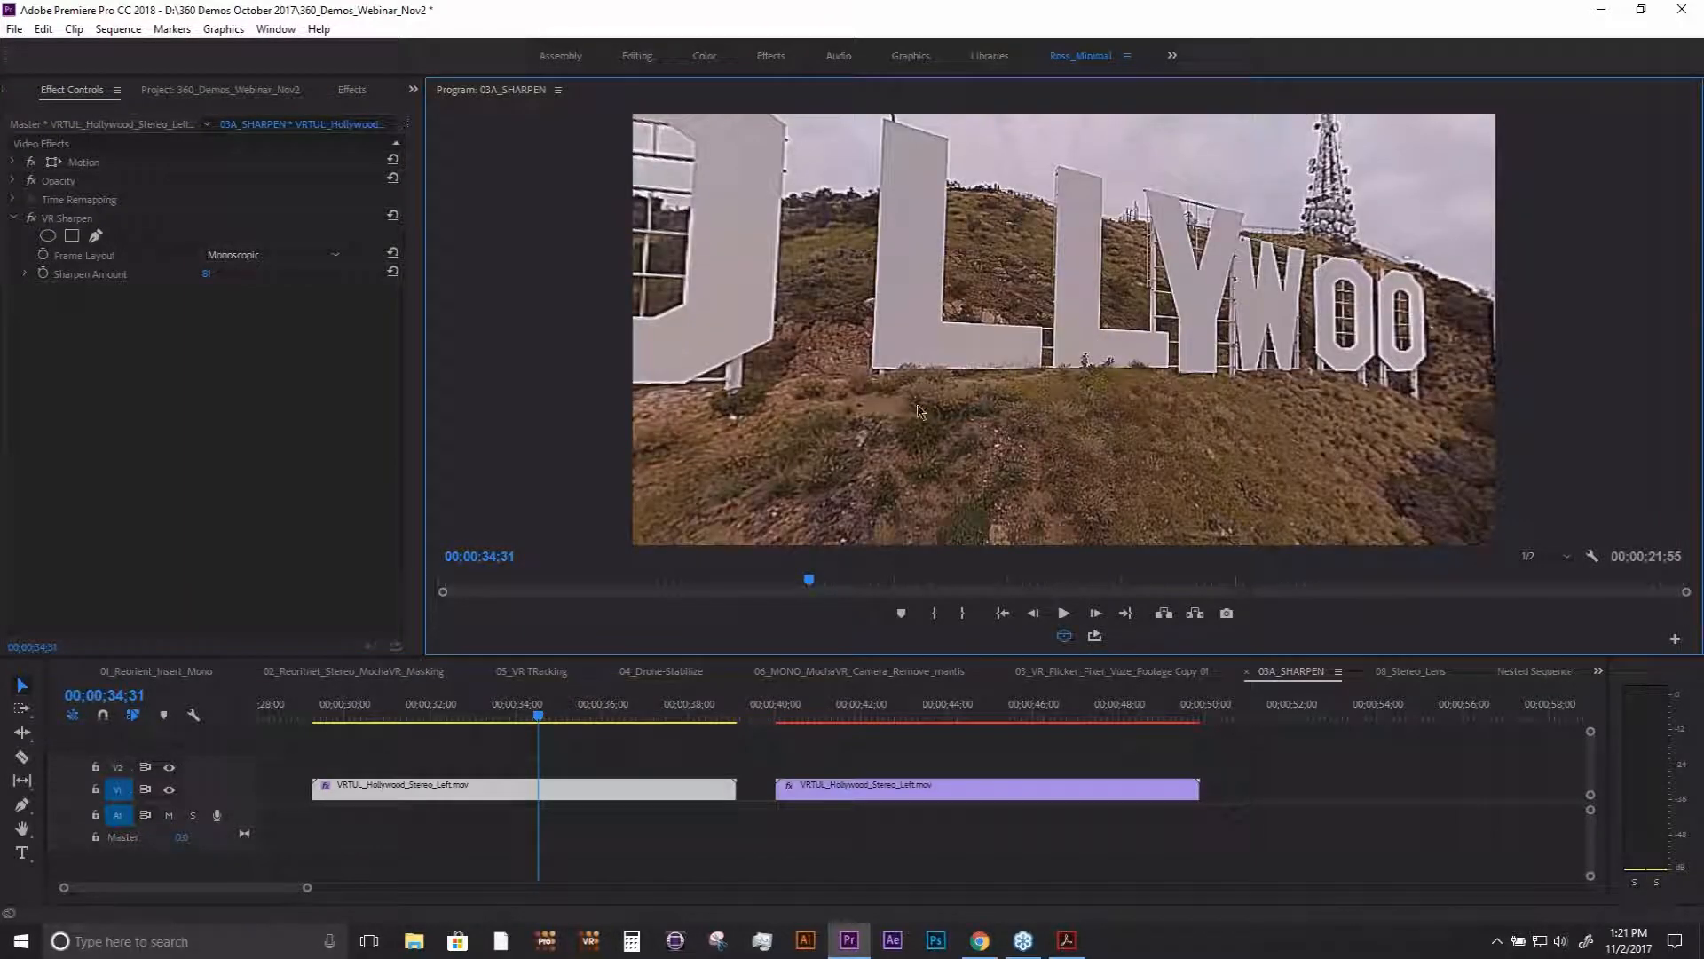
drag(1022, 308, 868, 250)
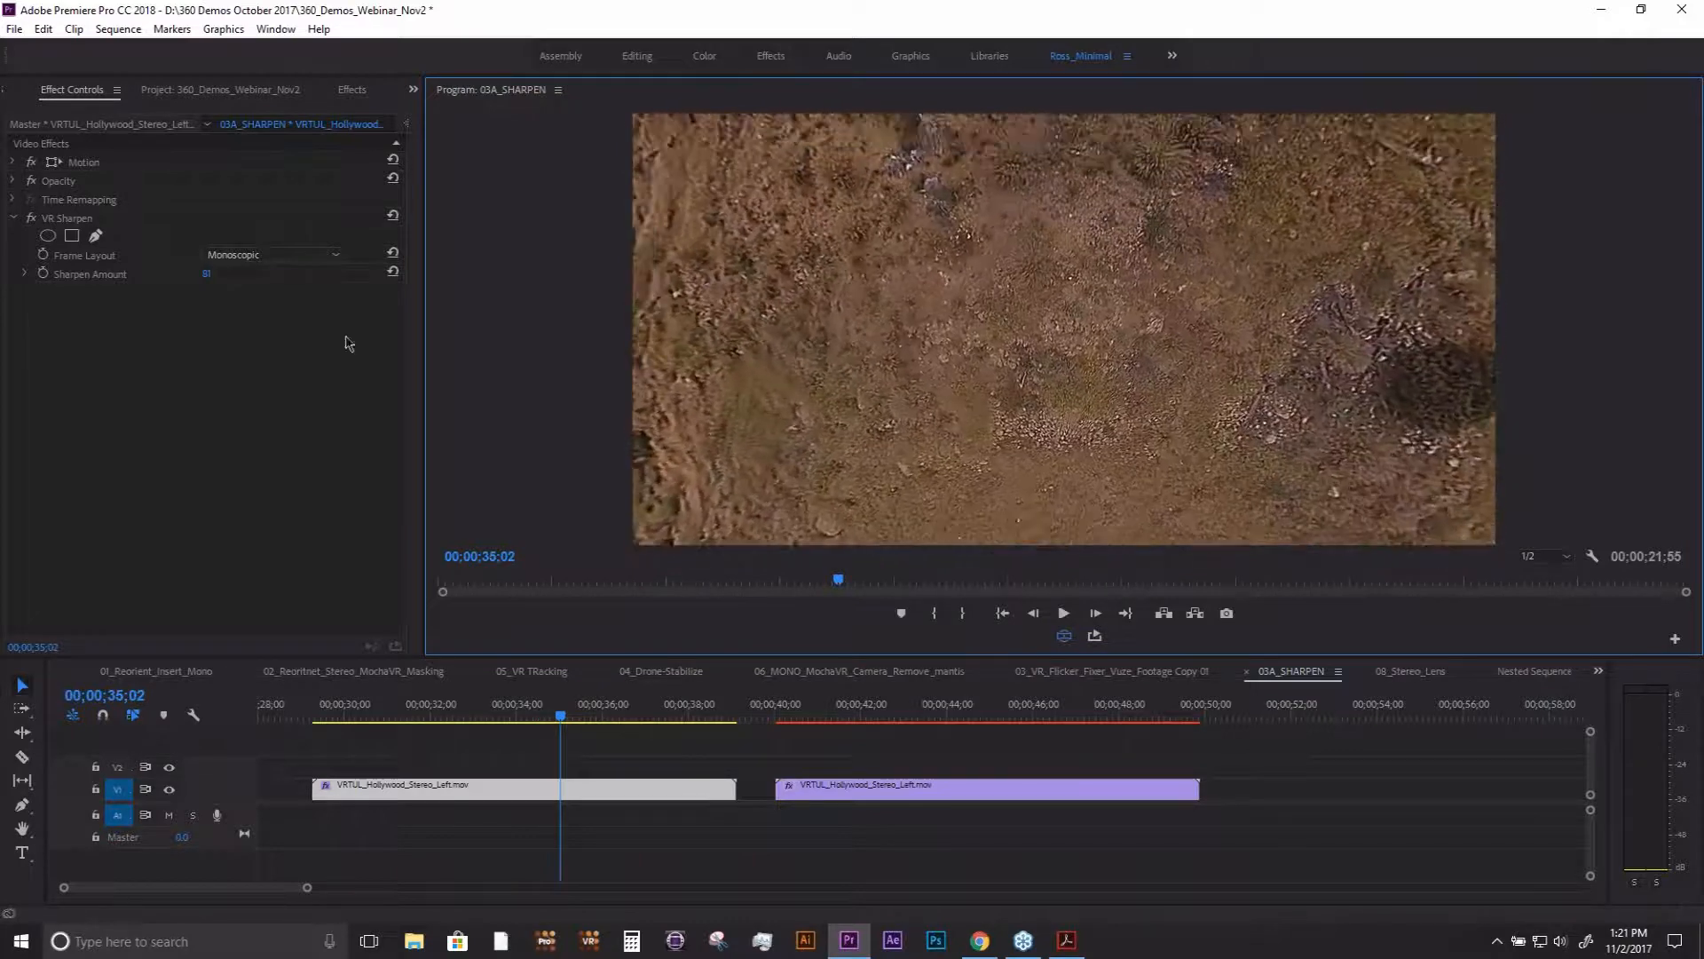
click(204, 275)
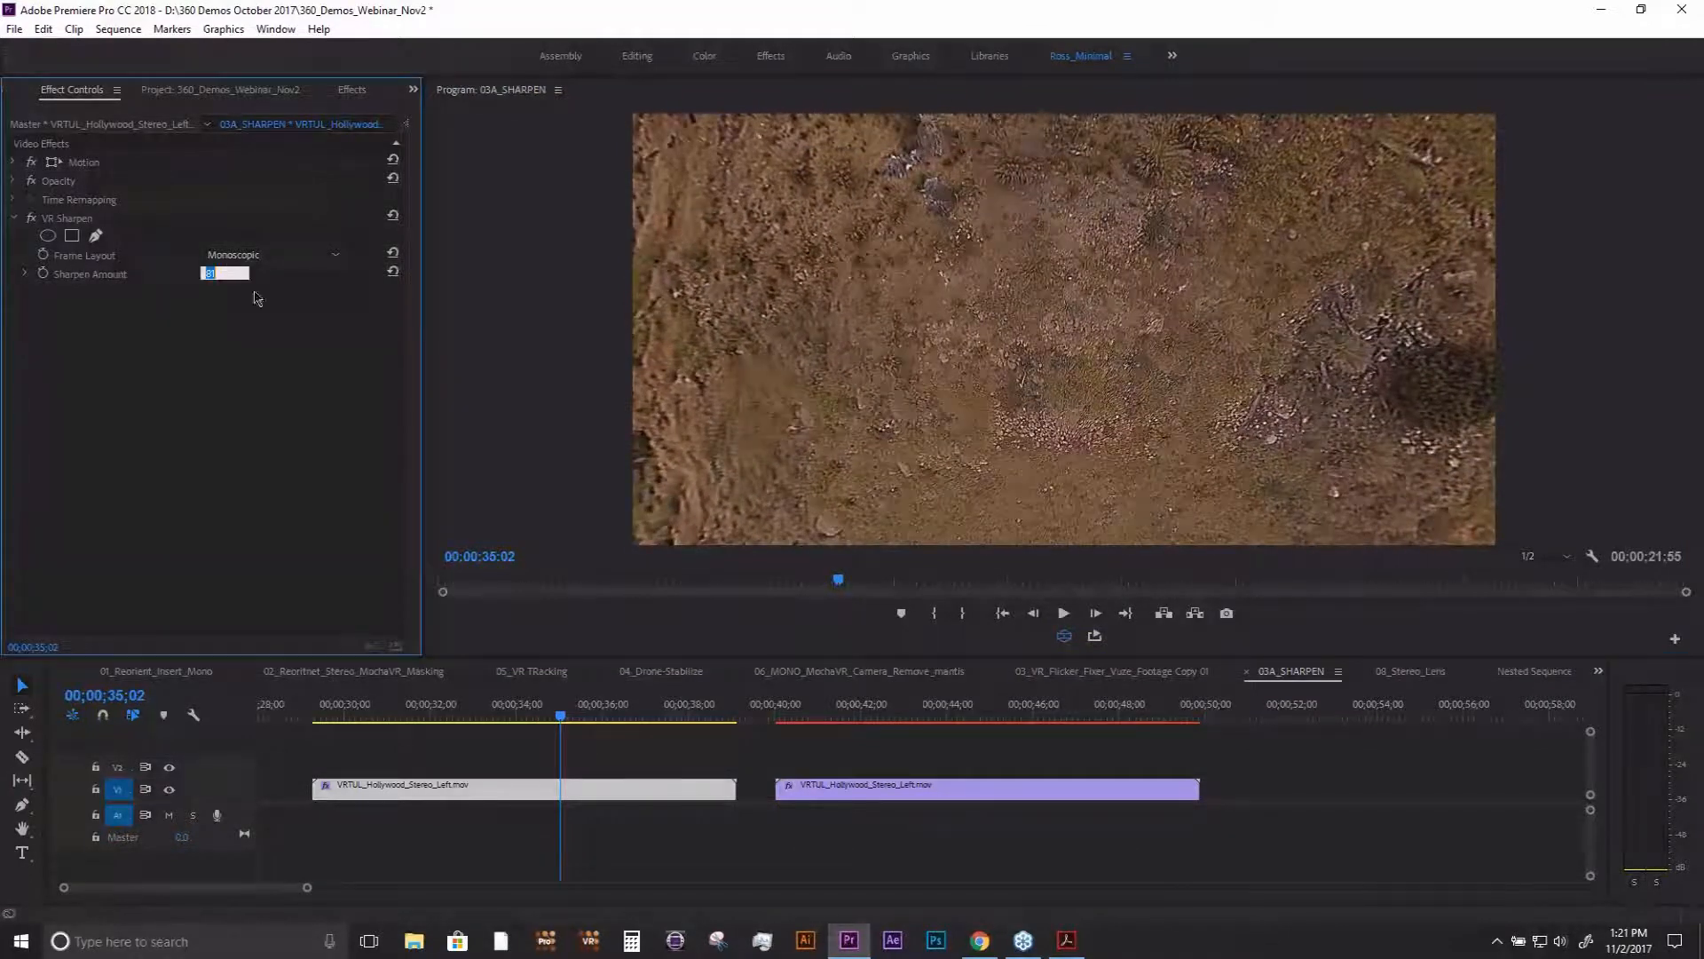
click(947, 372)
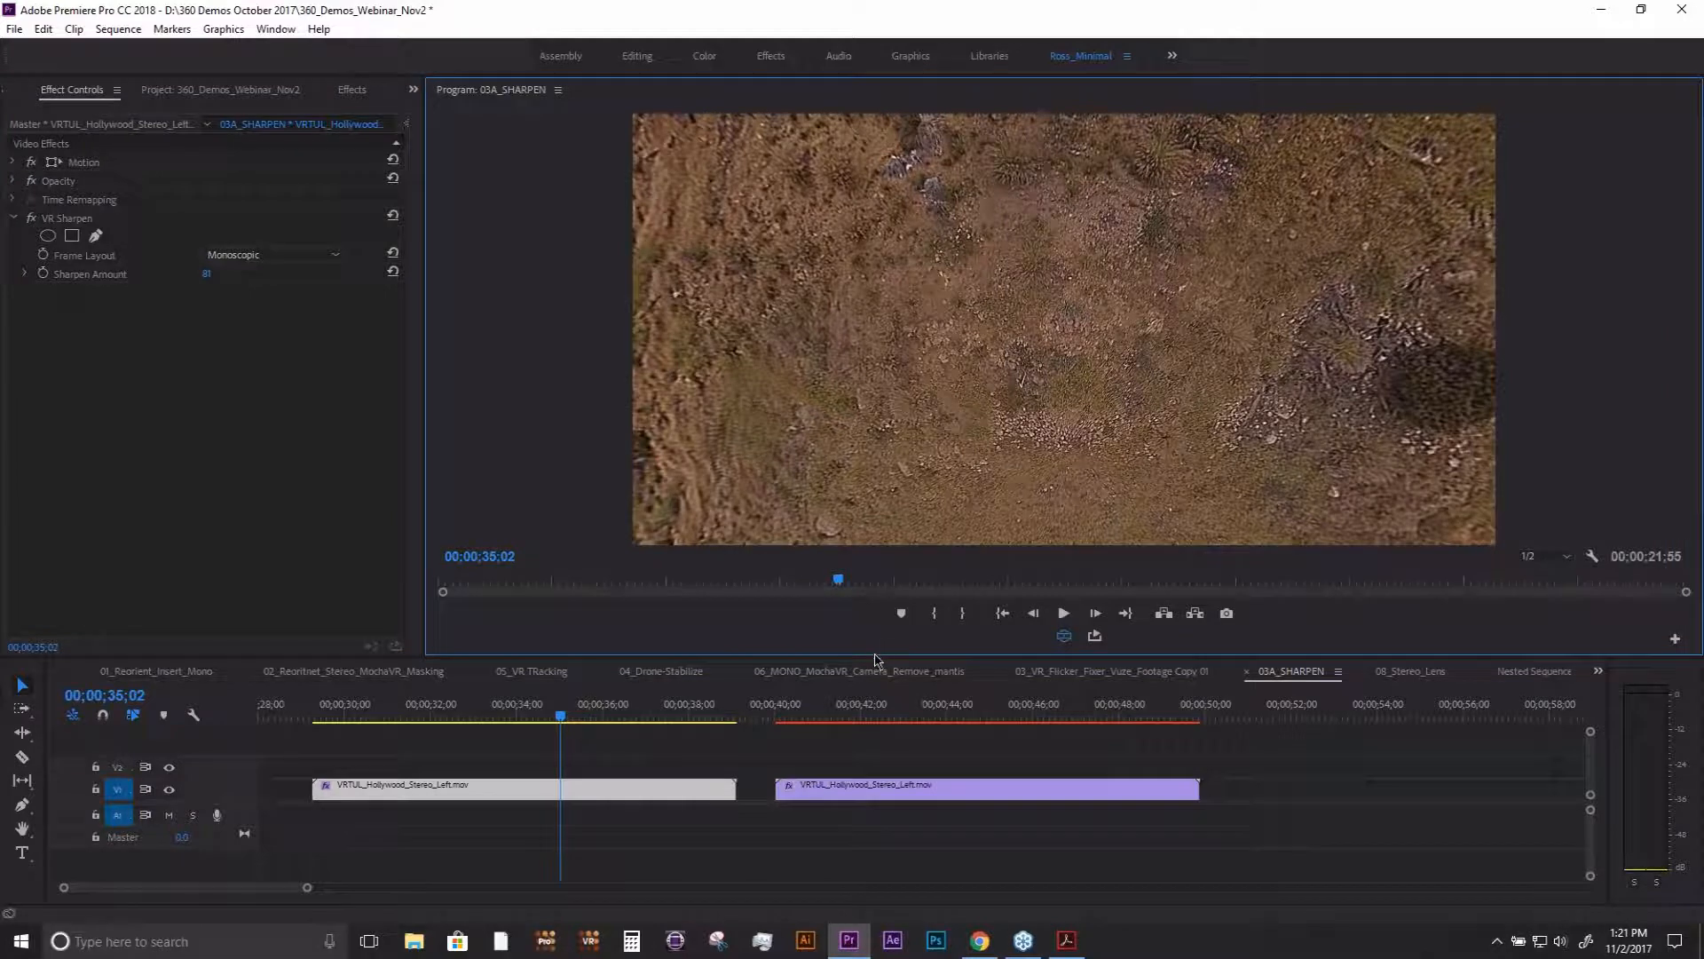
drag(874, 659, 874, 831)
drag(822, 399, 861, 648)
- Disable VR Sharpen and look around the unsharpened Hollywood footage, ending on the ground at 00;00;34;37
click(32, 218)
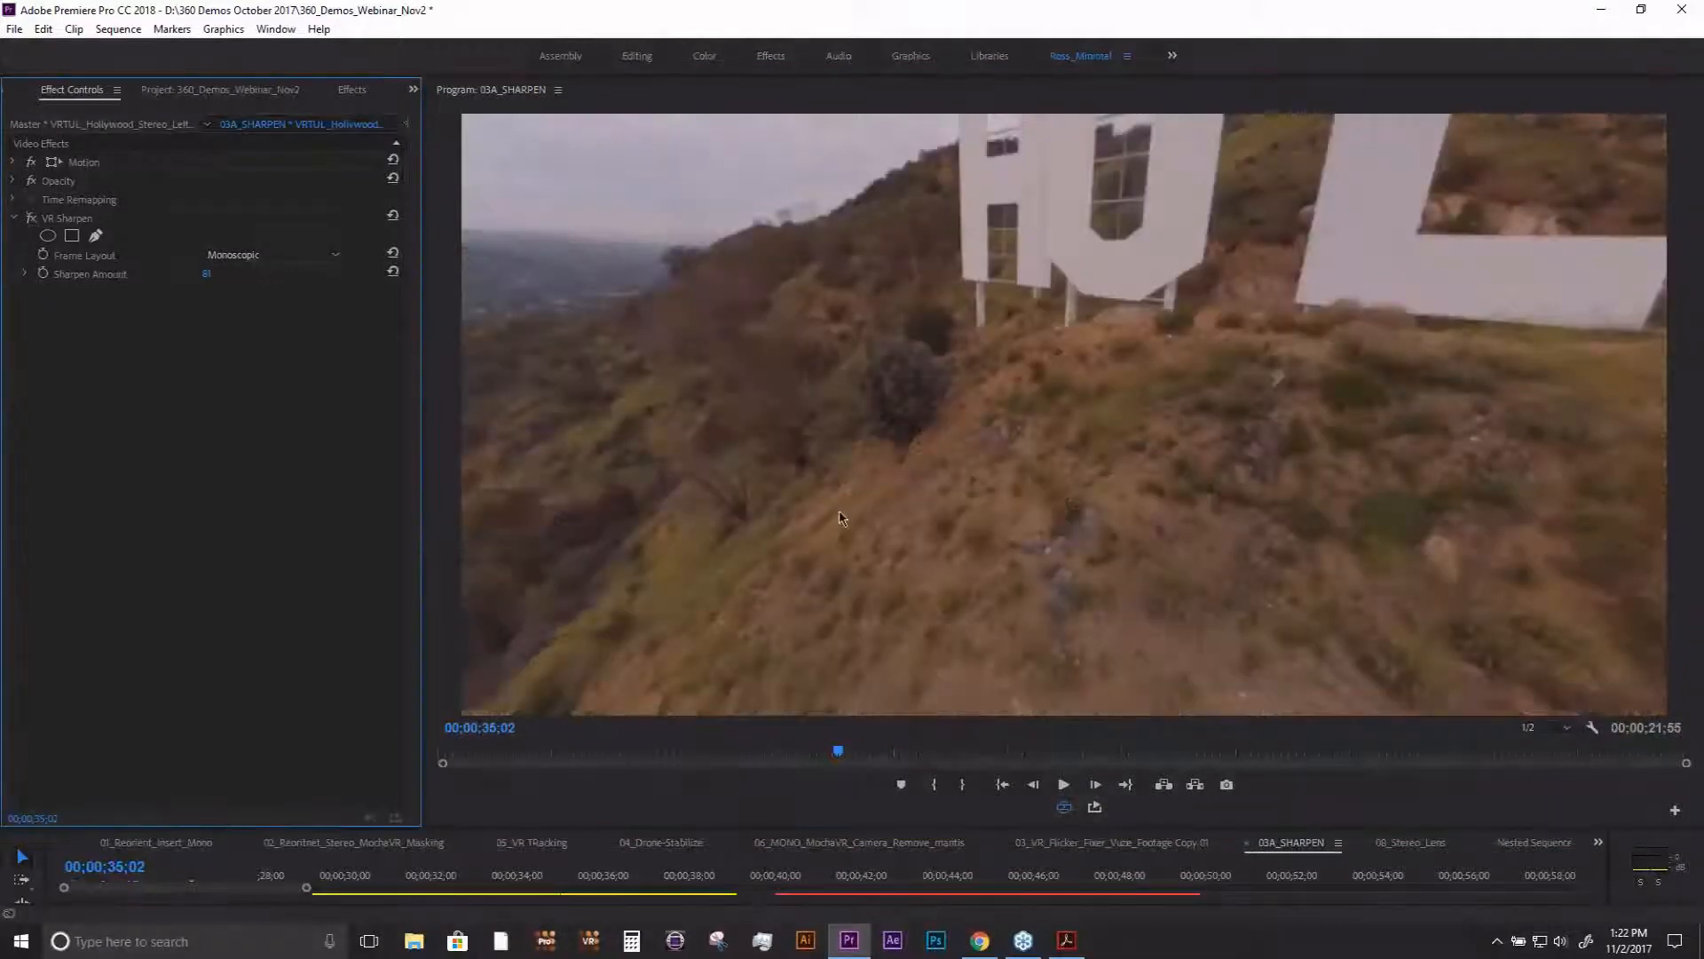
drag(841, 518, 915, 484)
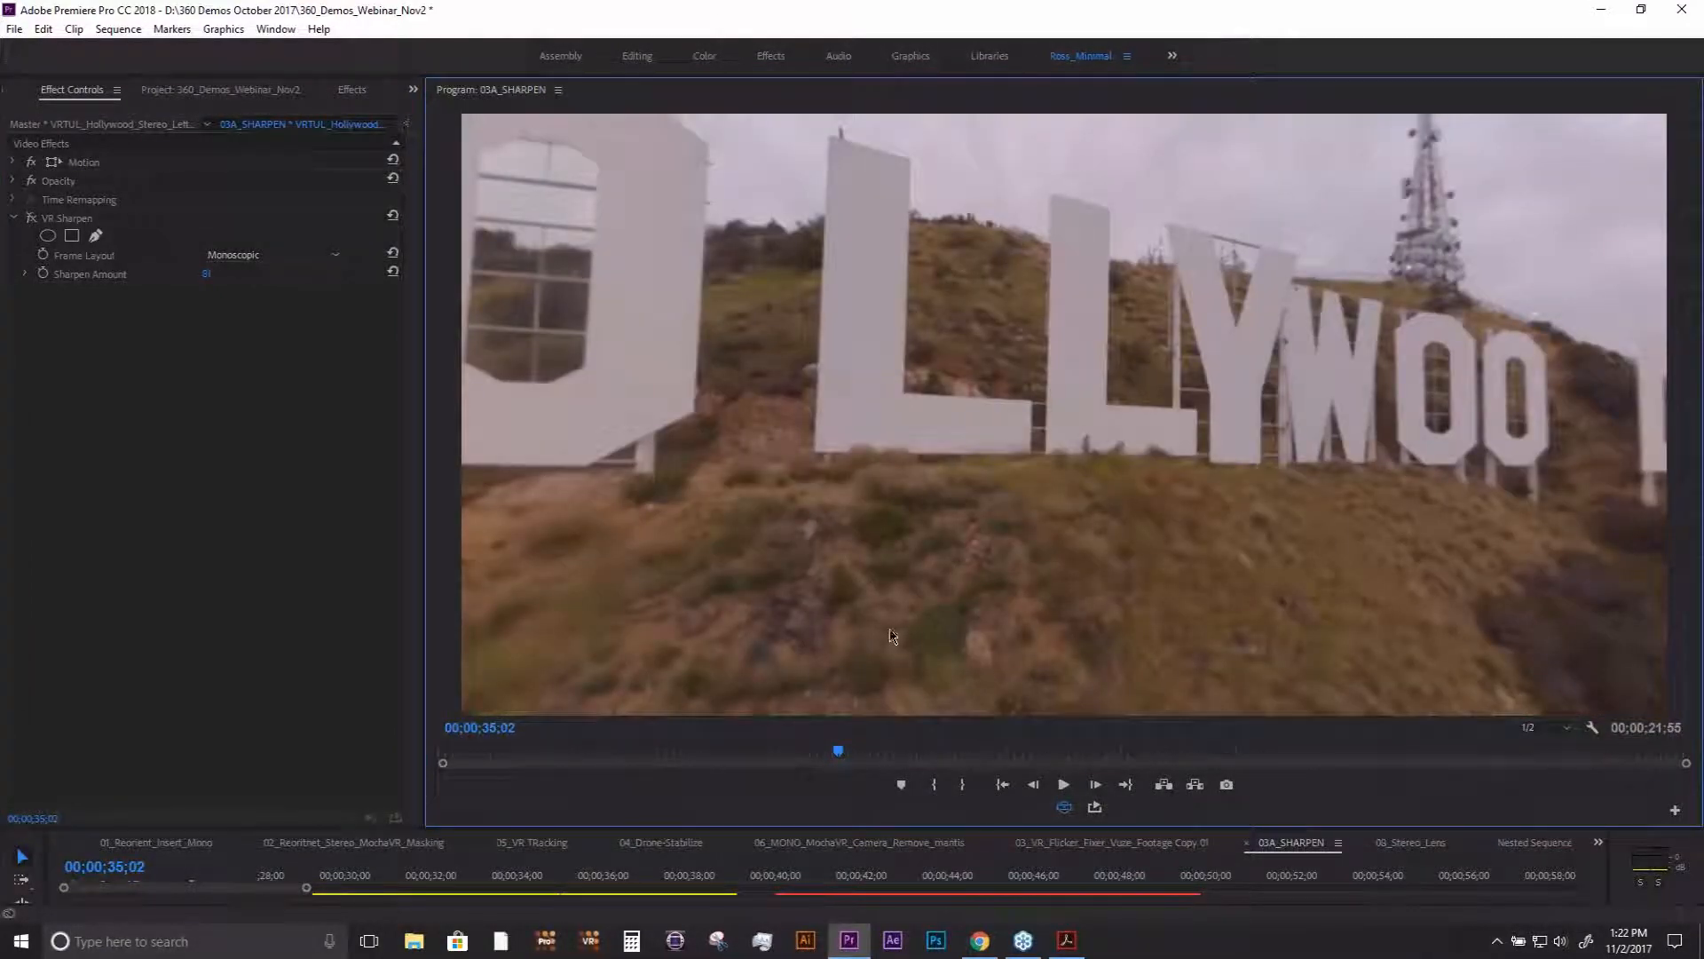
drag(680, 884, 543, 883)
drag(901, 613, 1094, 377)
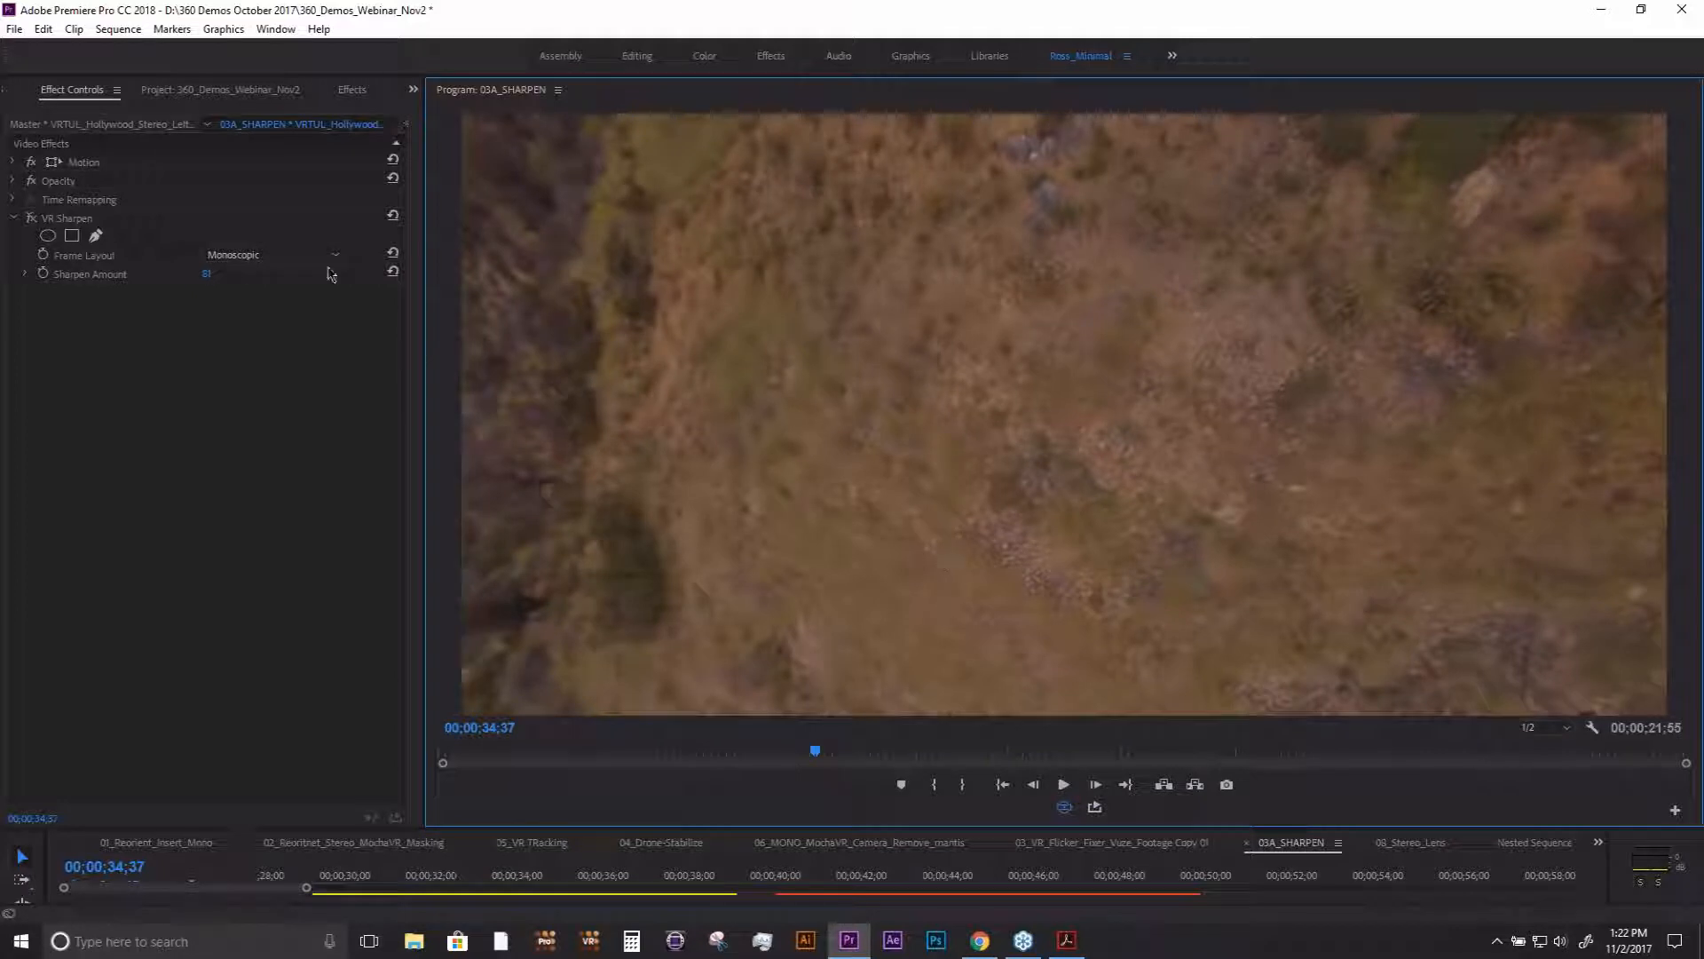
- Re-enable VR Sharpen with a lower Sharpen Amount and return the monitor to the flat 360 view
click(52, 226)
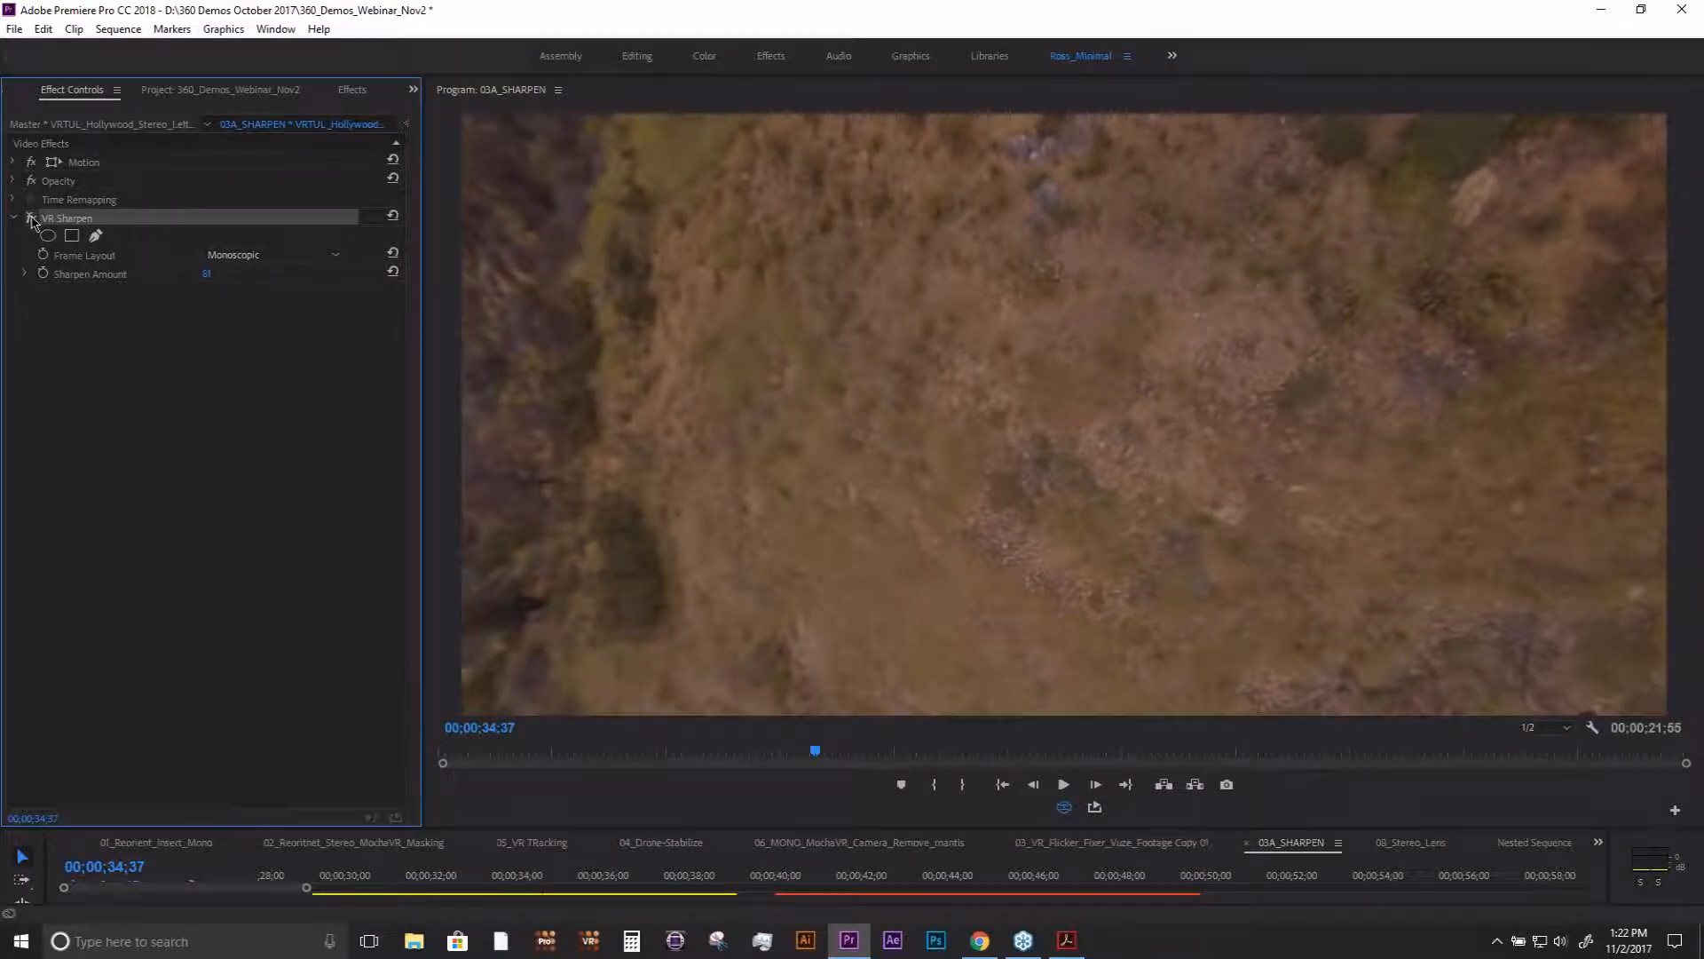
click(31, 219)
drag(208, 276, 178, 276)
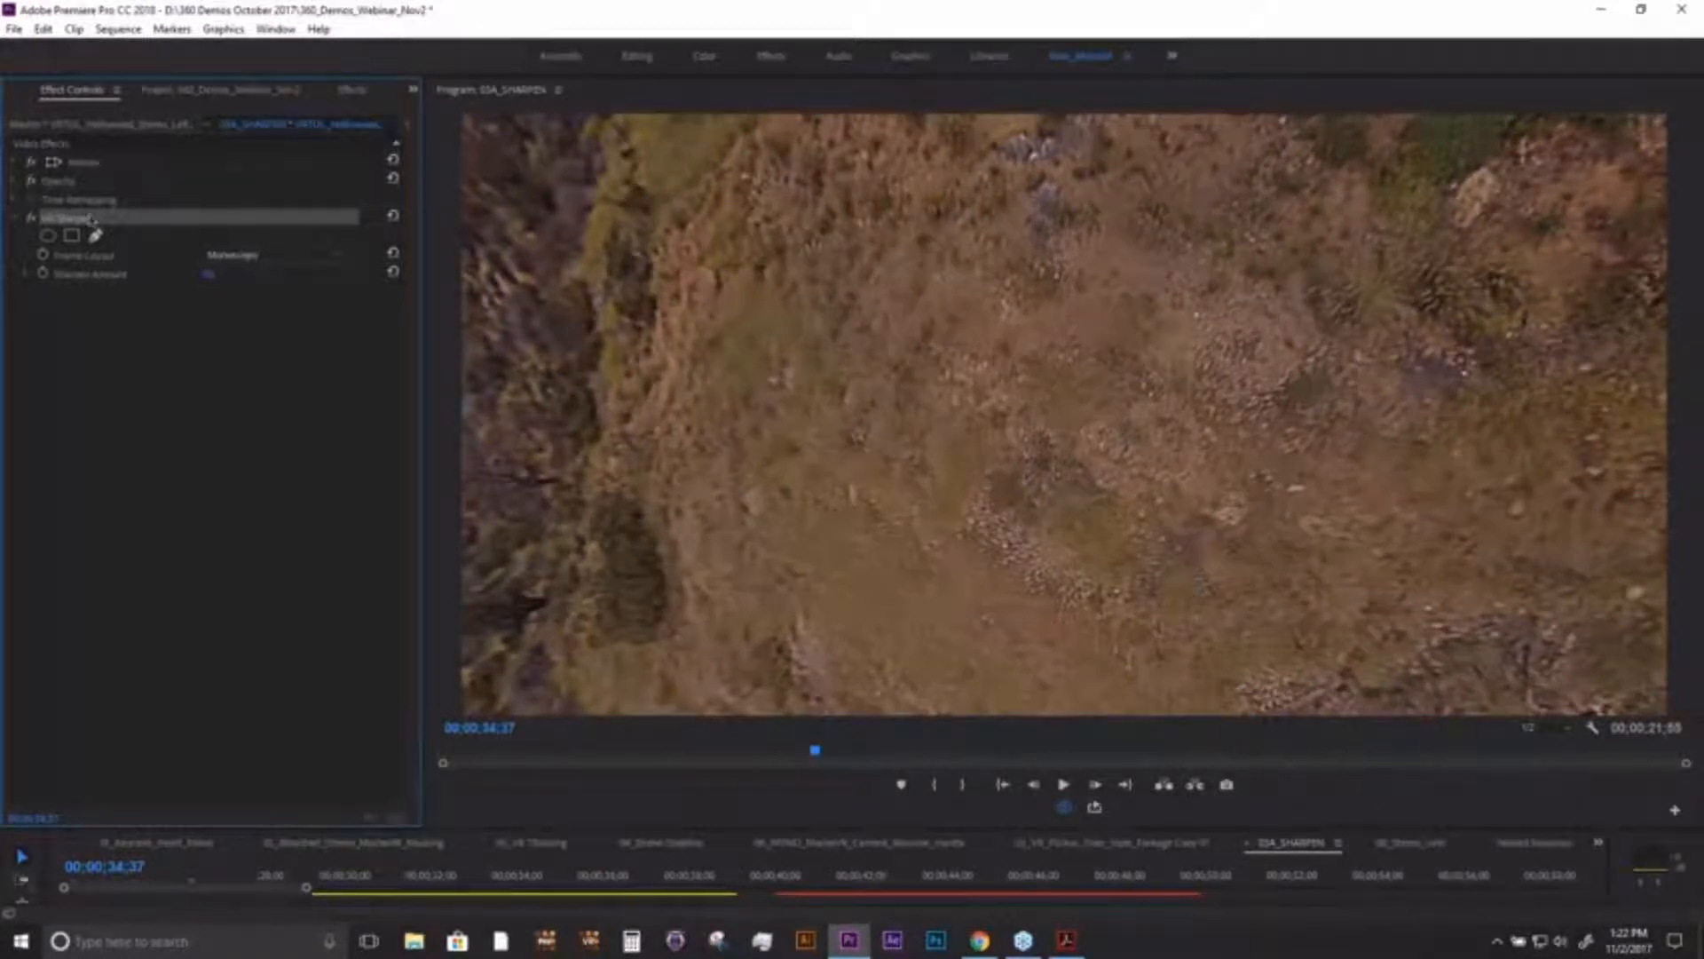
click(1061, 804)
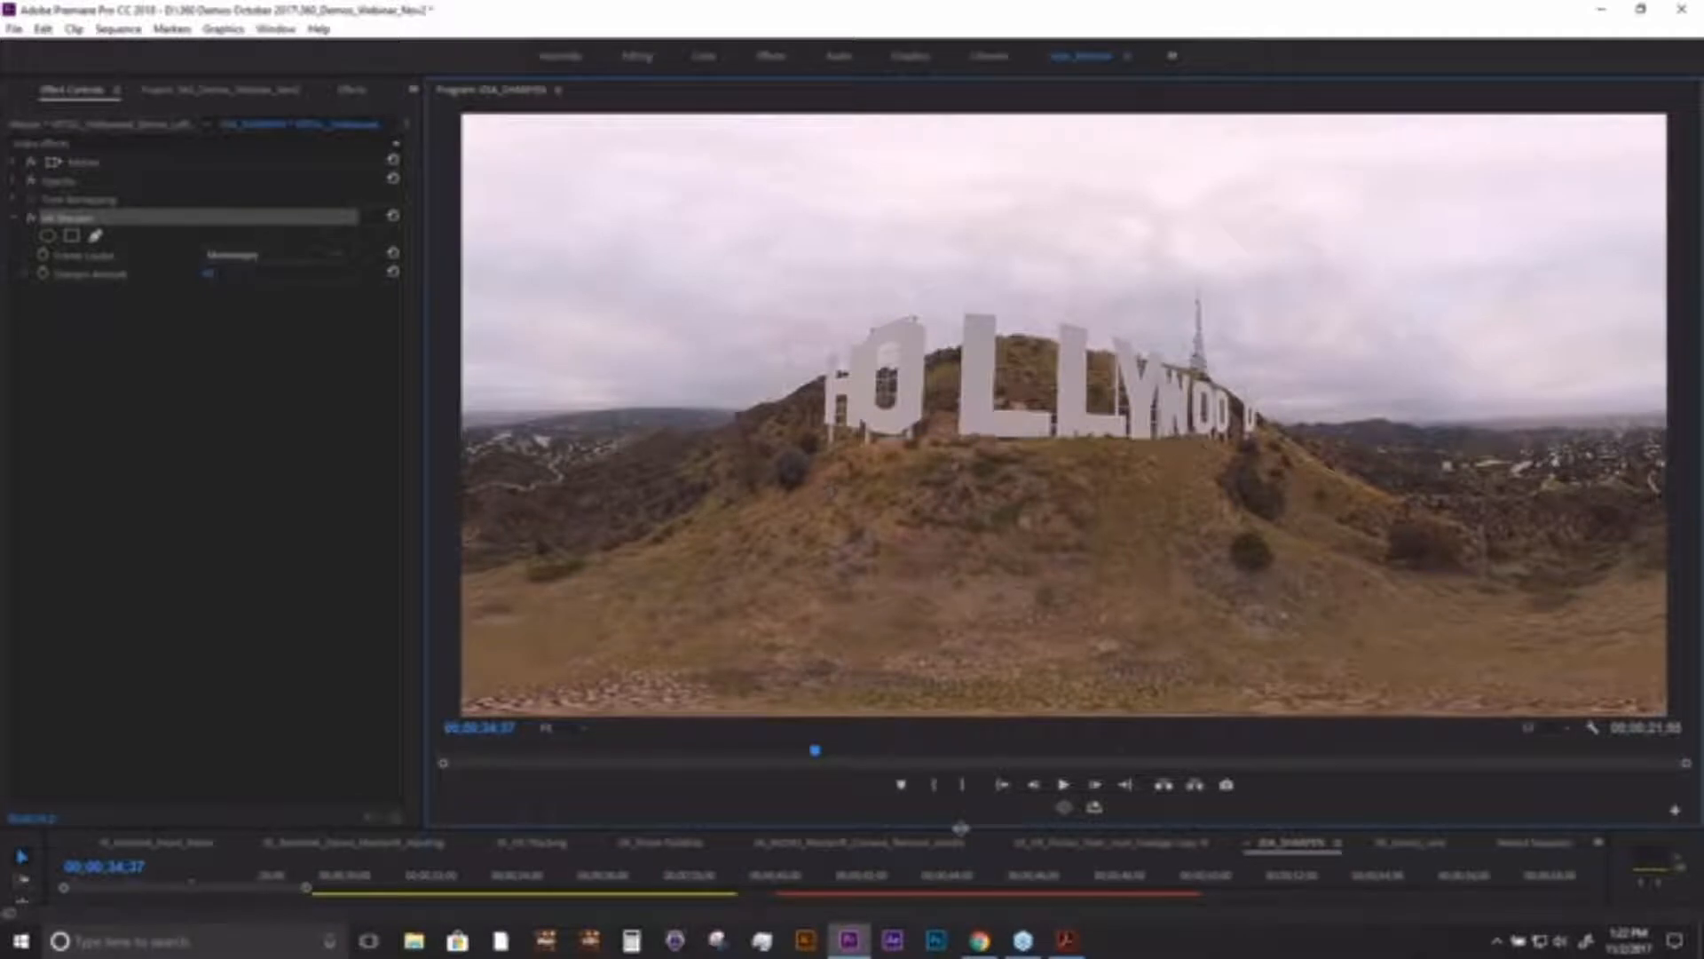
- Restore the full timeline height, go to 00;00;42;56, and show the BCC VR Sharpen settings of the second Hollywood clip
drag(961, 828, 519, 628)
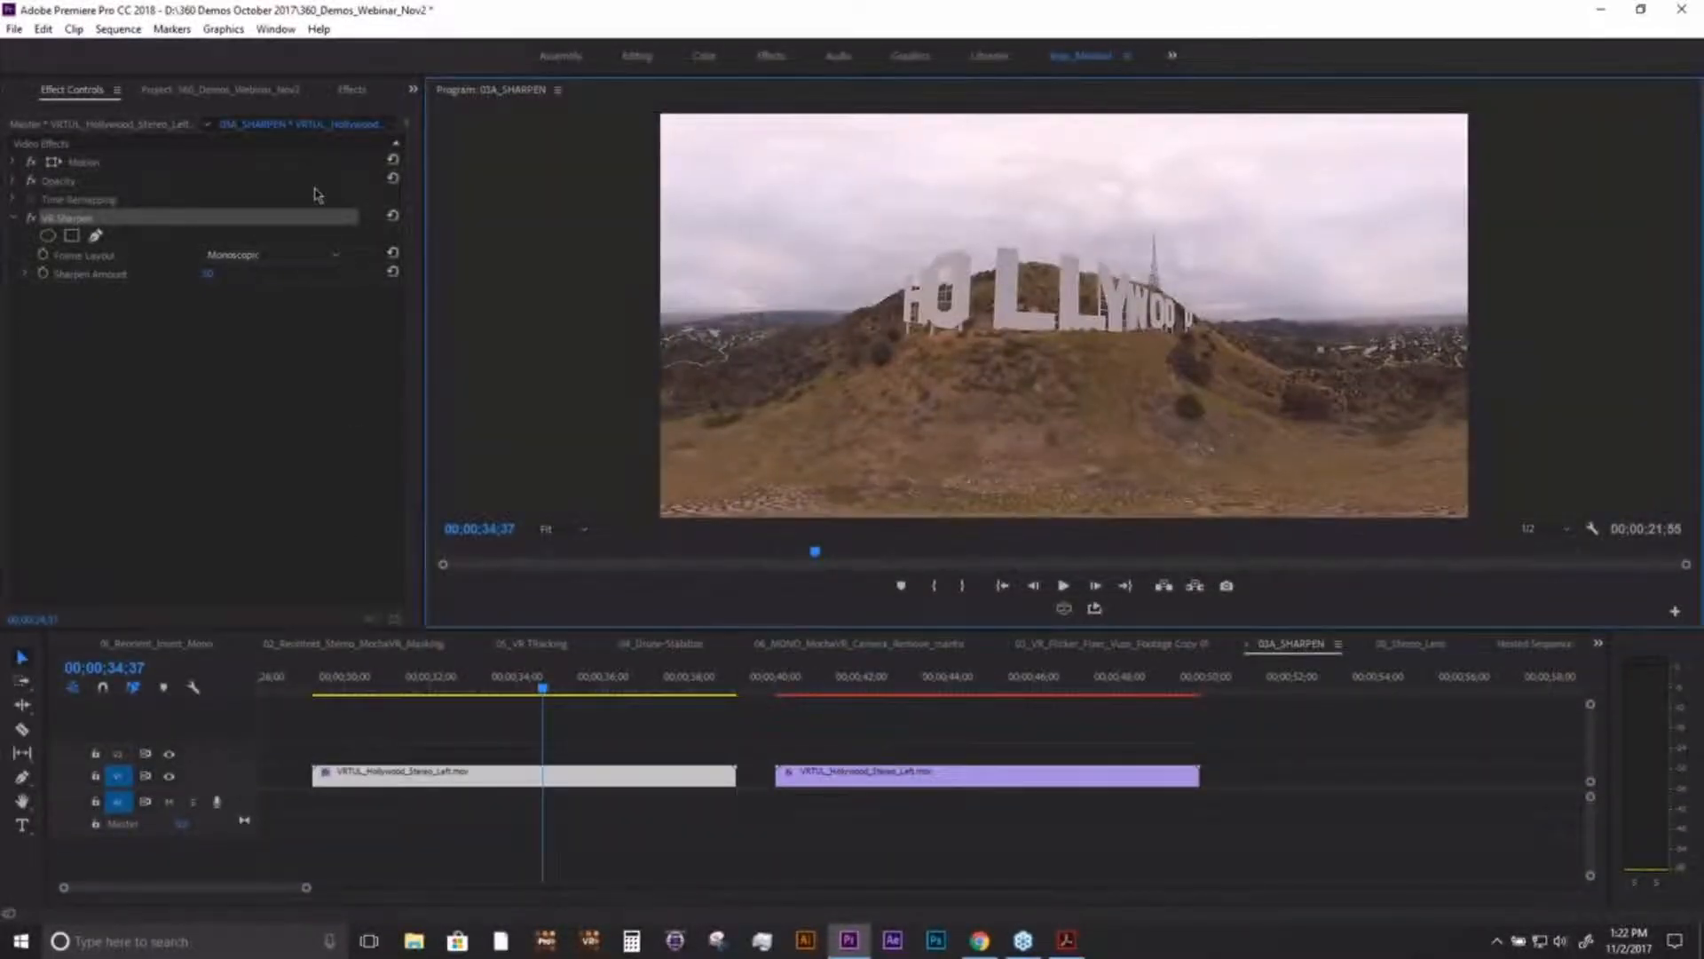
drag(877, 684, 902, 688)
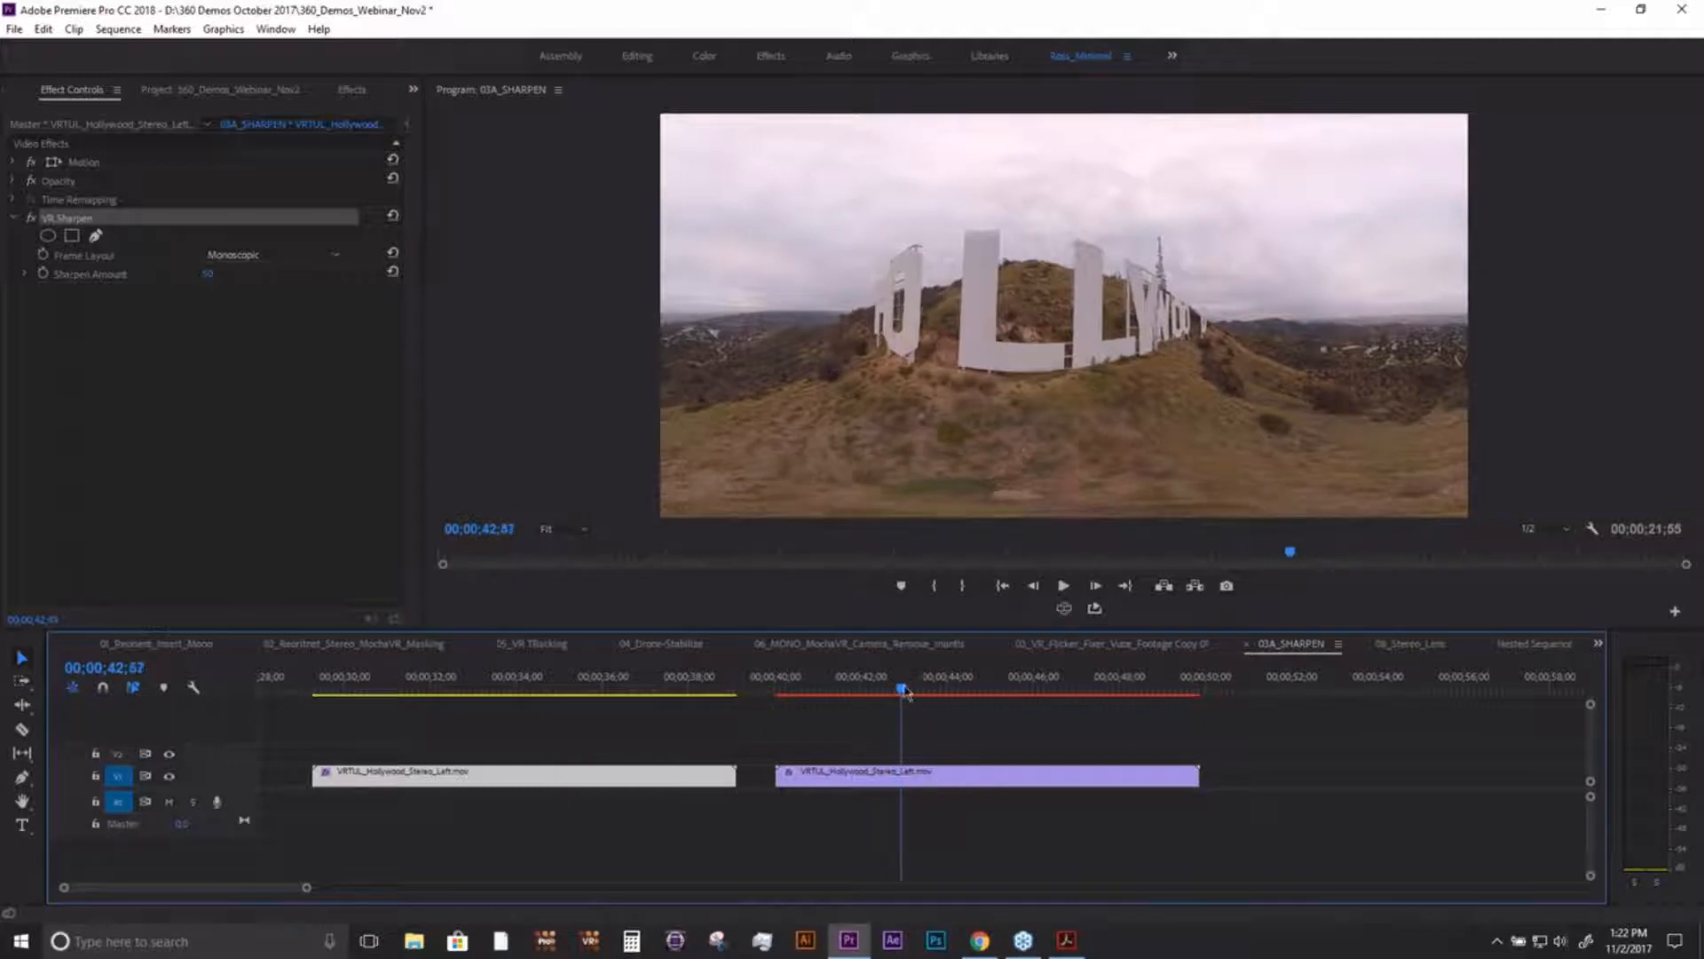
click(912, 784)
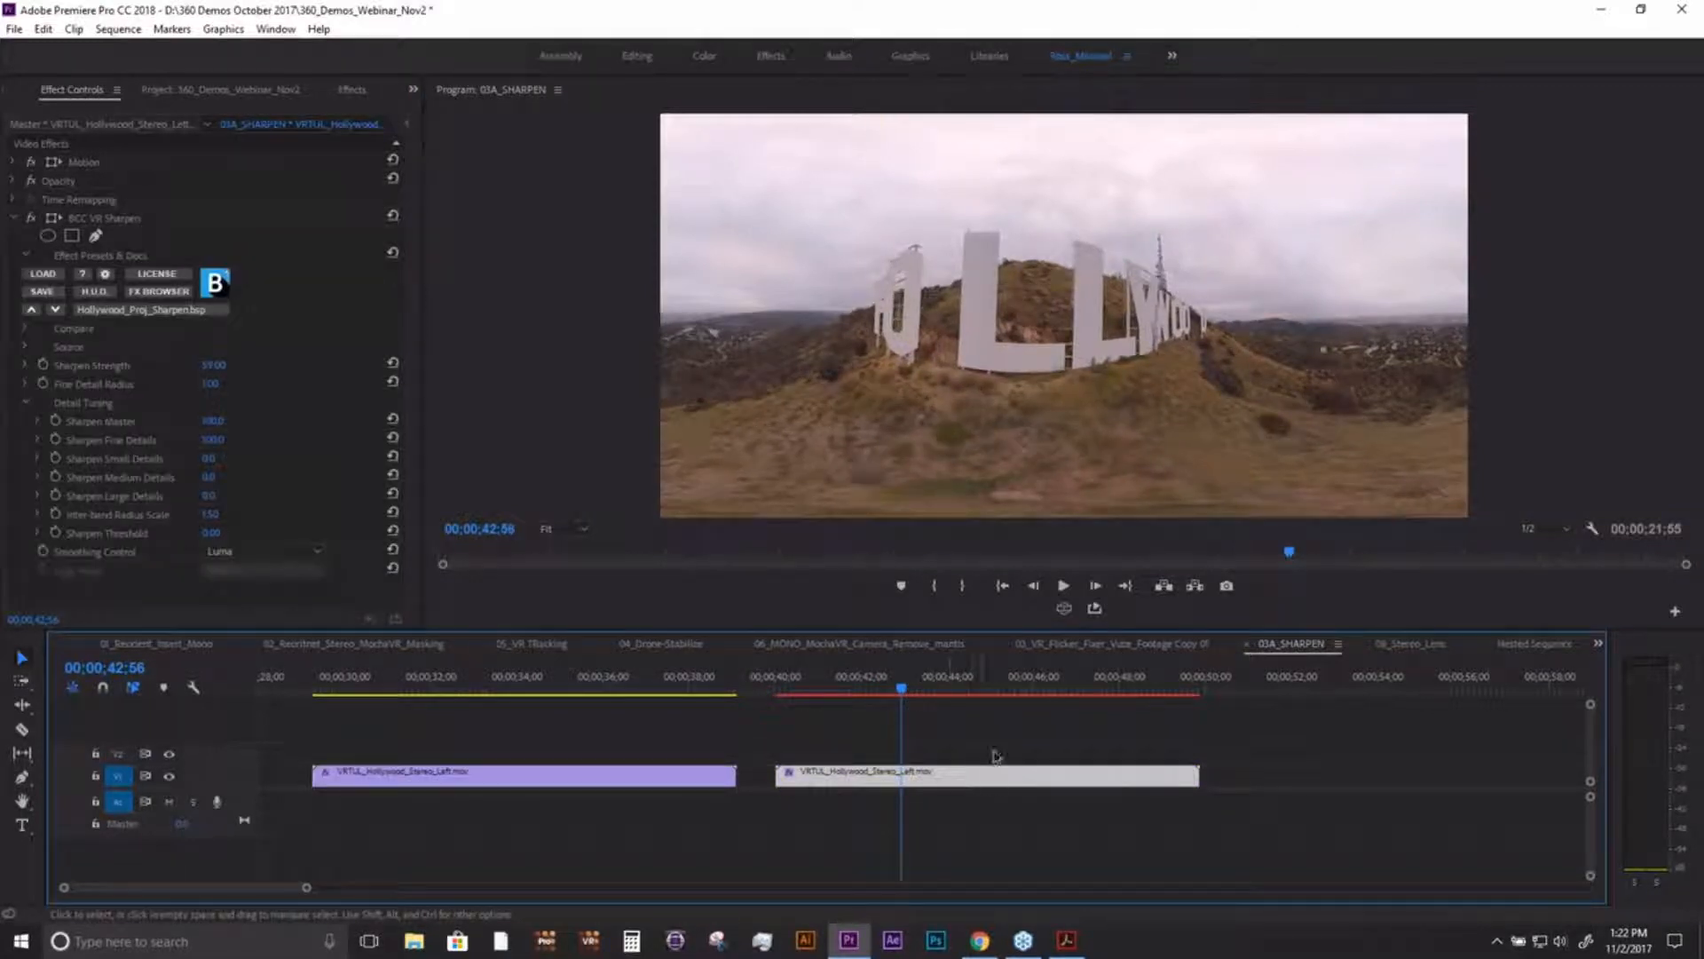
- Inspect the sign and ground of the BCC-sharpened clip in the VR display around 00;00;43;10
click(1064, 608)
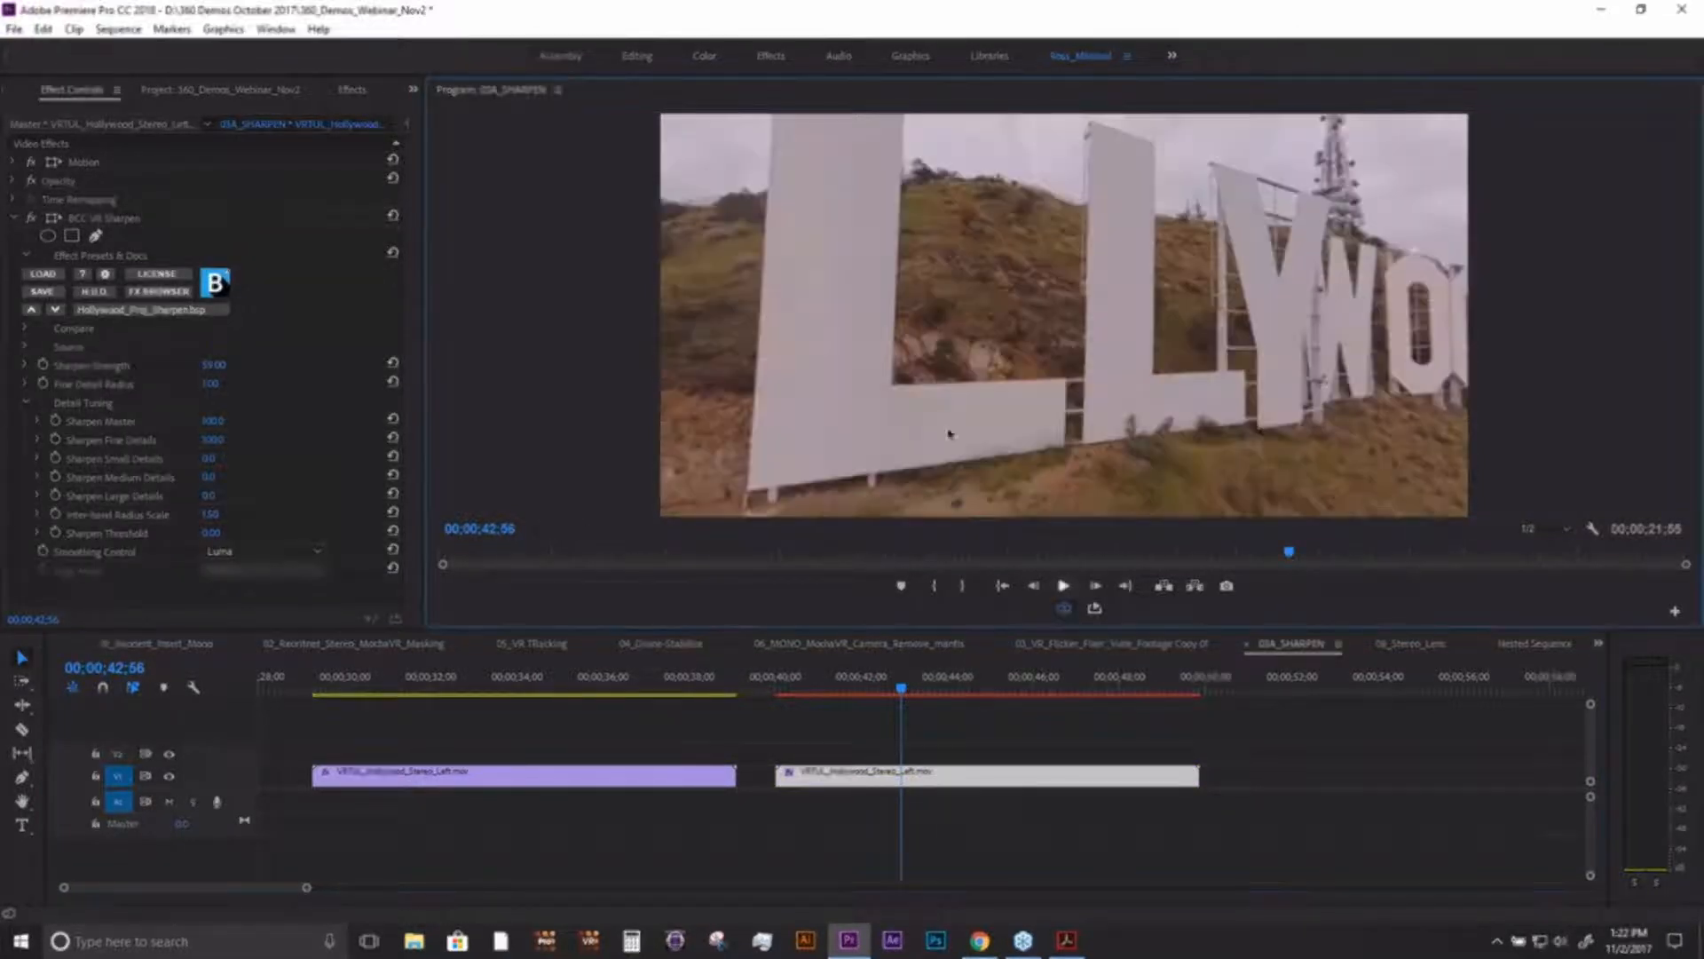
drag(1145, 417, 1064, 249)
mouse_move(927, 688)
mouse_down()
mouse_move(943, 689)
mouse_move(914, 694)
mouse_up()
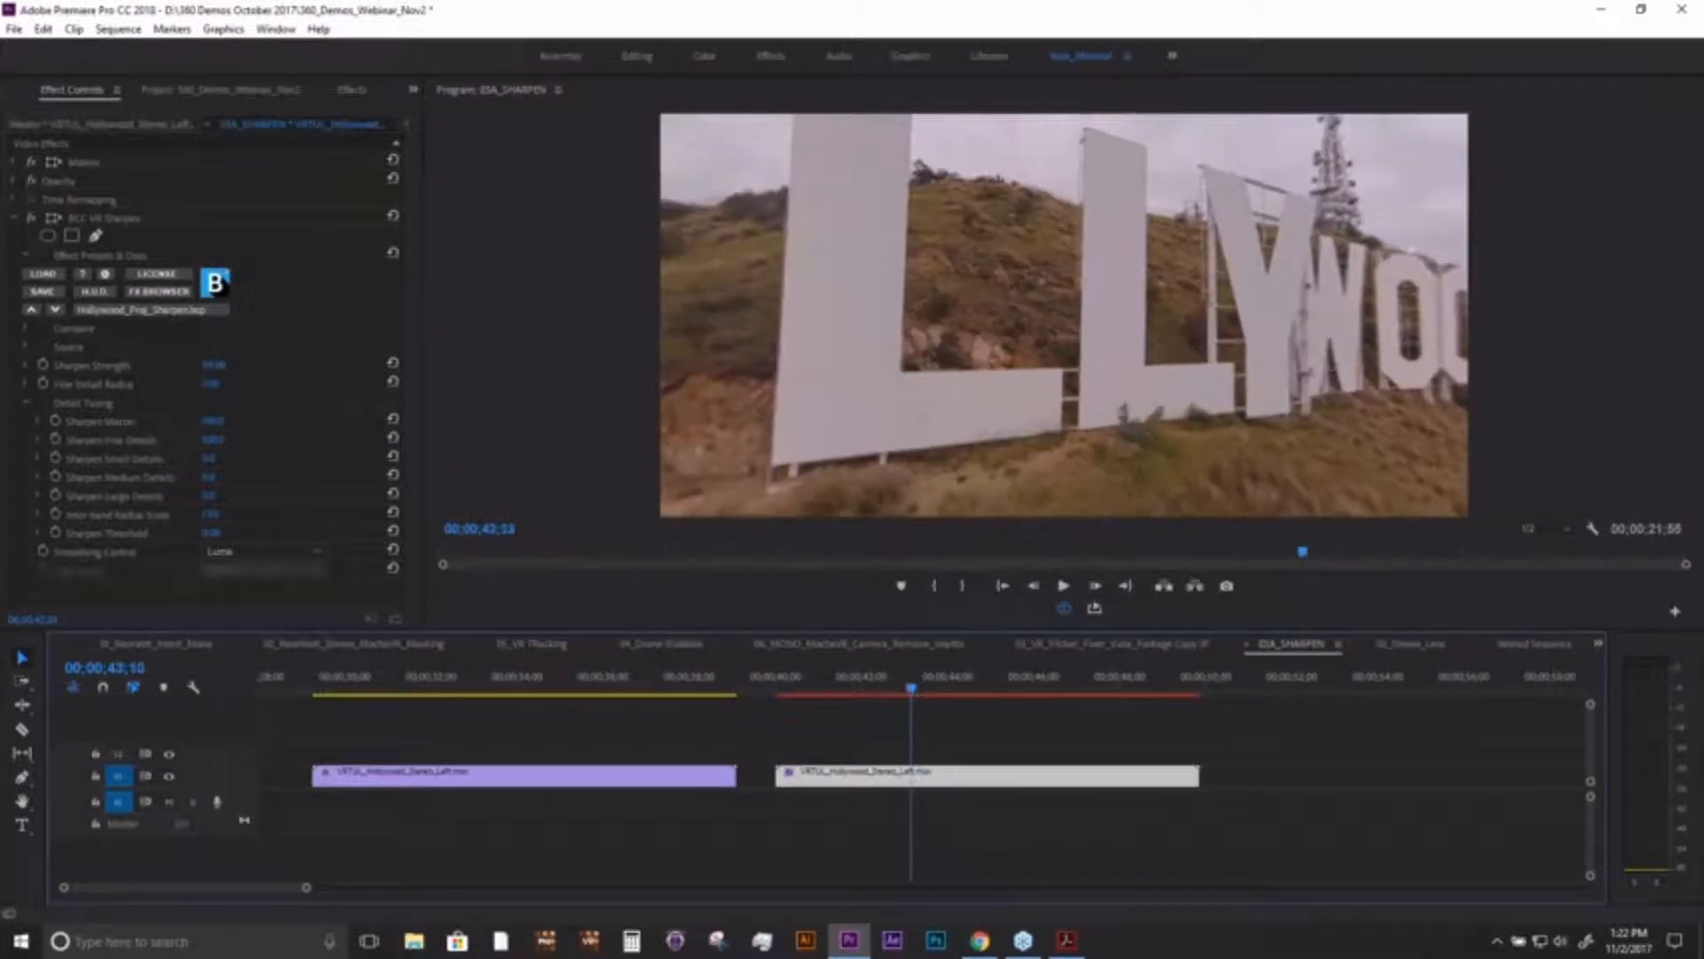
drag(1124, 413, 1039, 334)
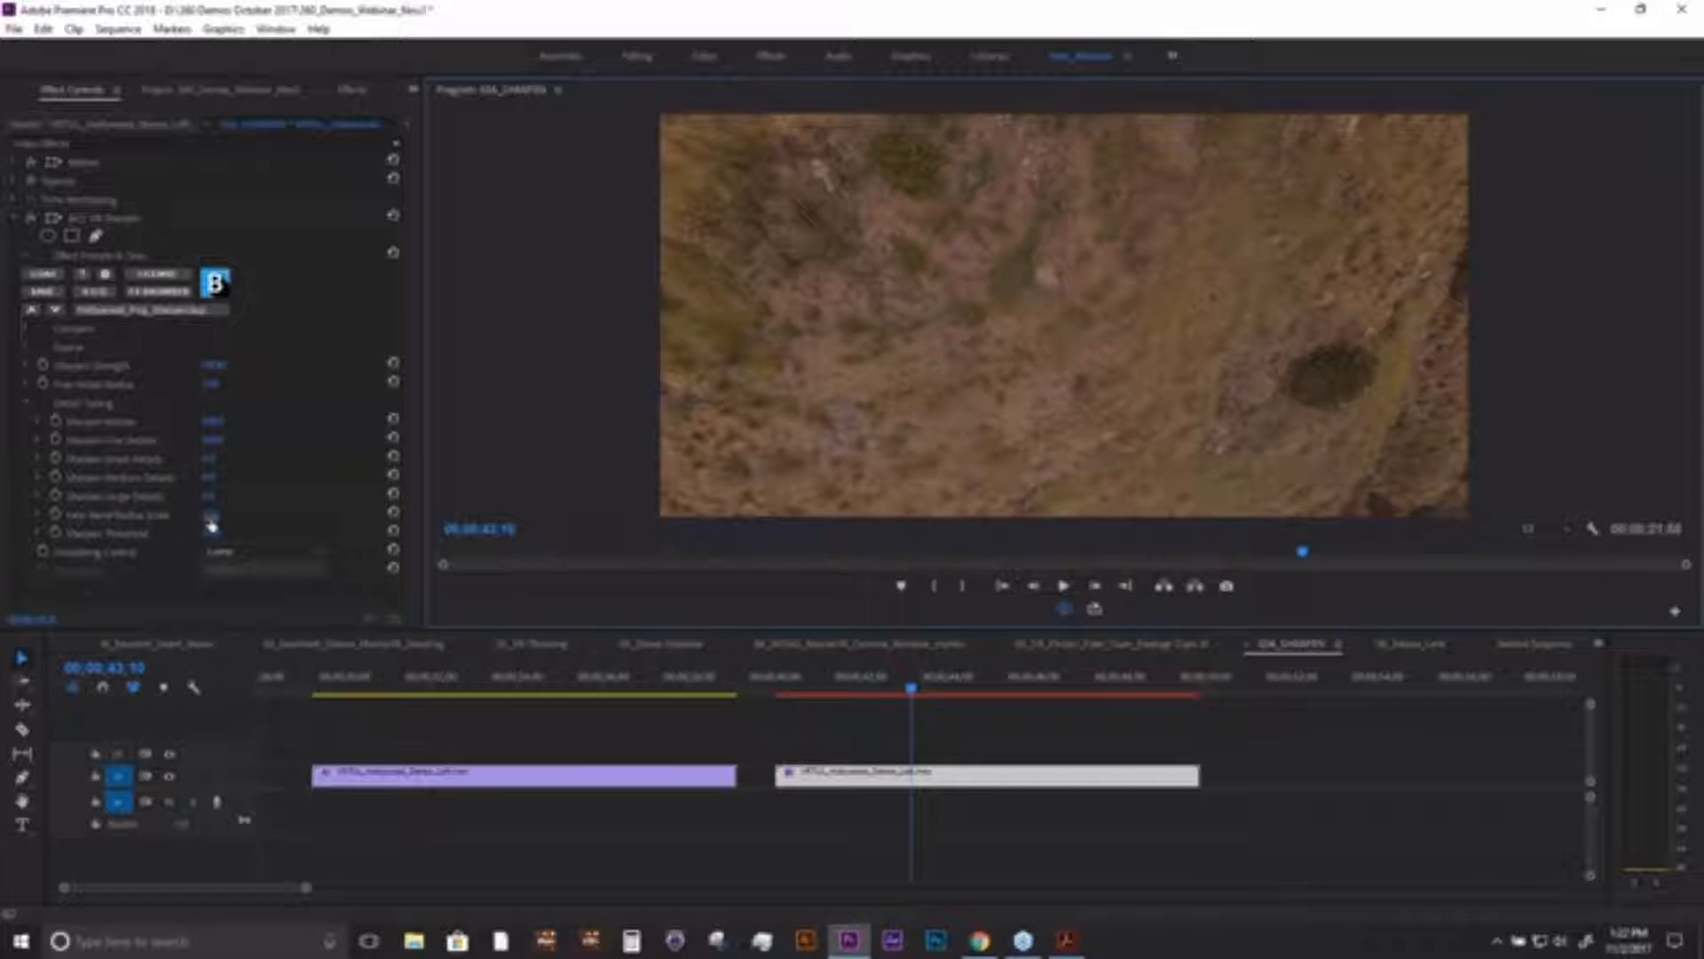
- Set BCC VR Sharpen's Smoothing Control to Independent Channels and adjust its Sharpen Strength while viewing the ground
click(274, 557)
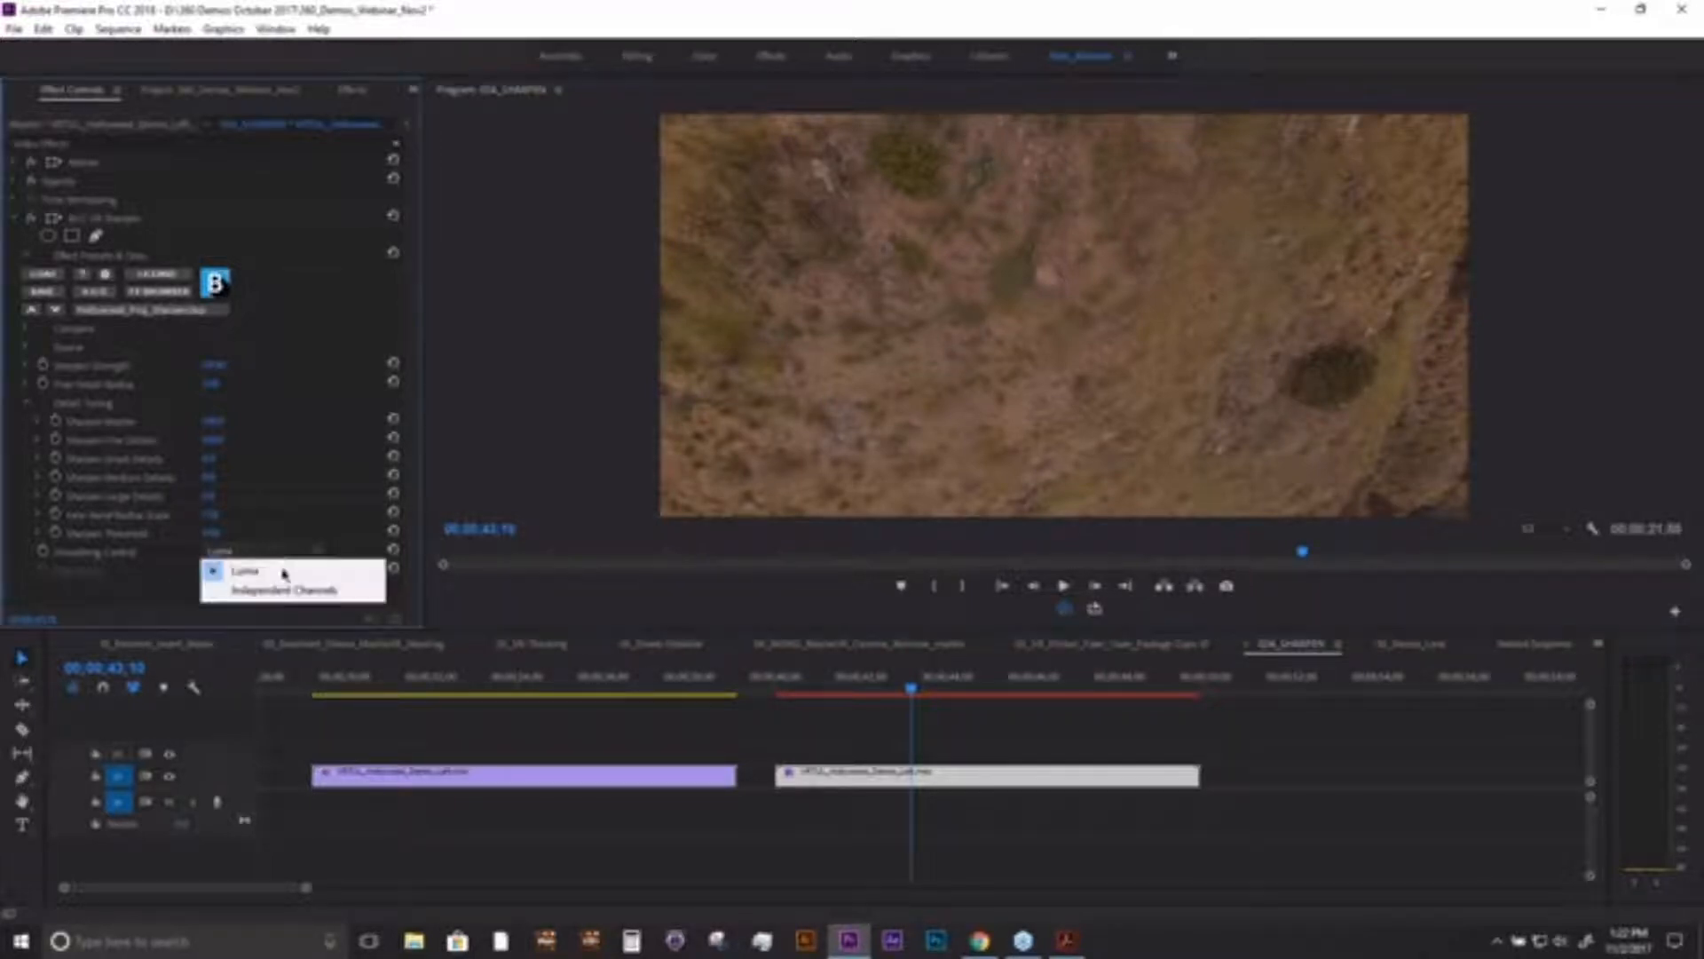
click(284, 589)
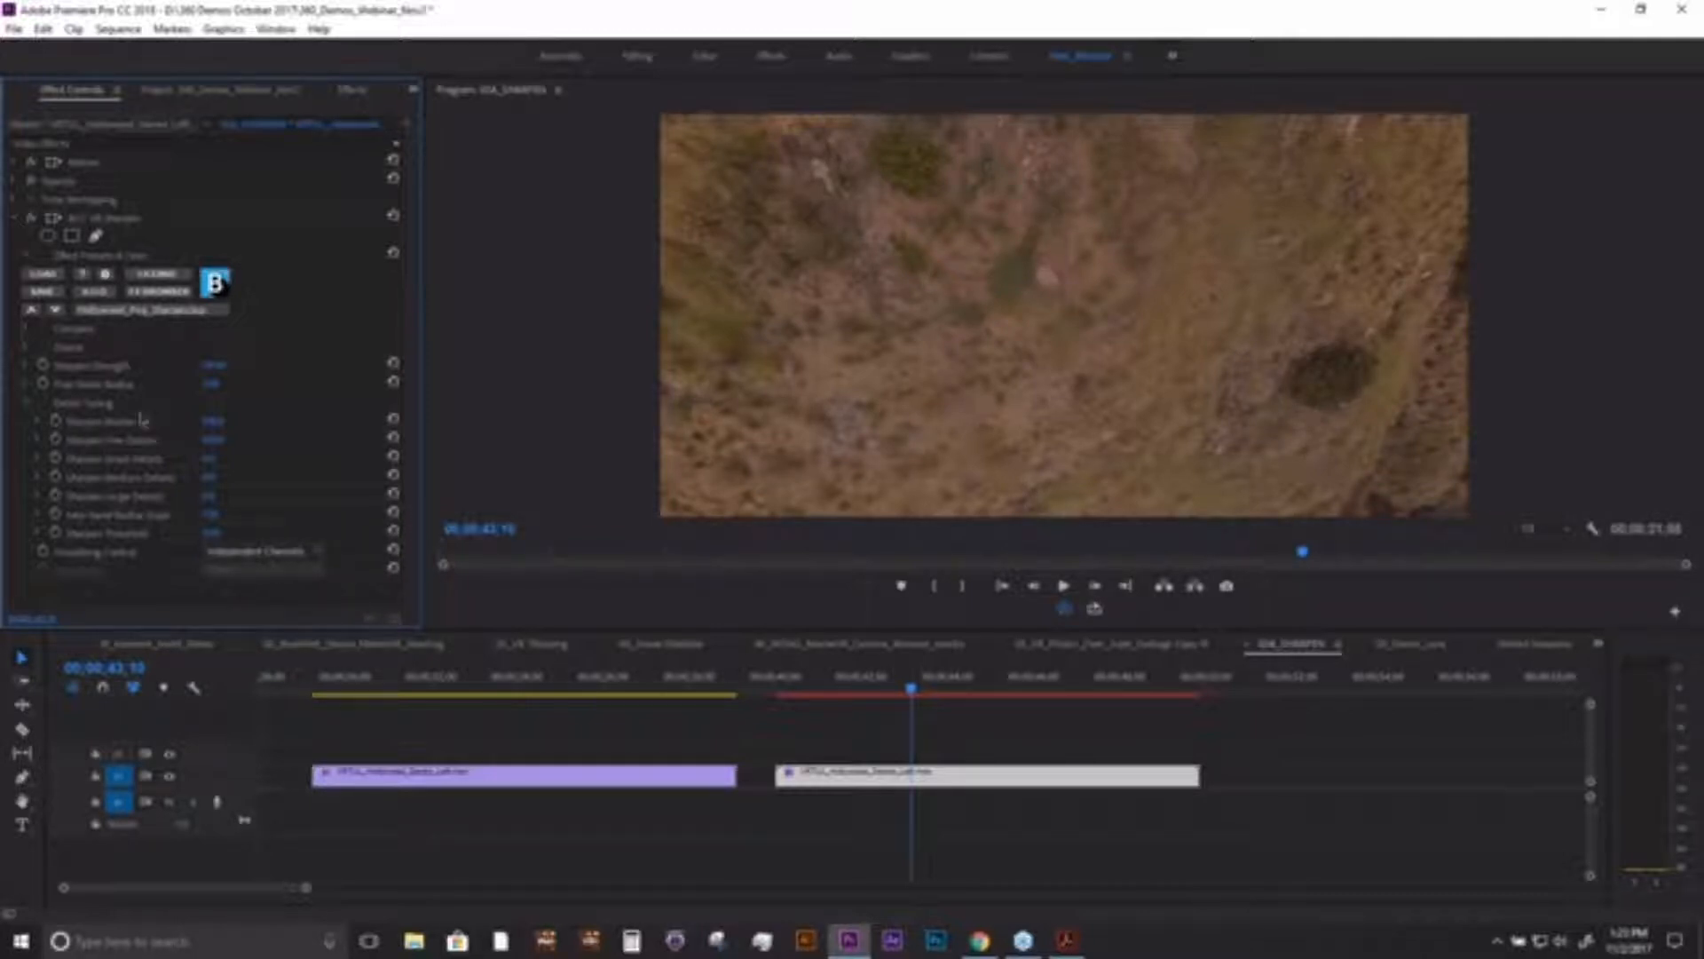
drag(1001, 332, 1062, 374)
drag(219, 366, 217, 366)
click(219, 365)
click(294, 383)
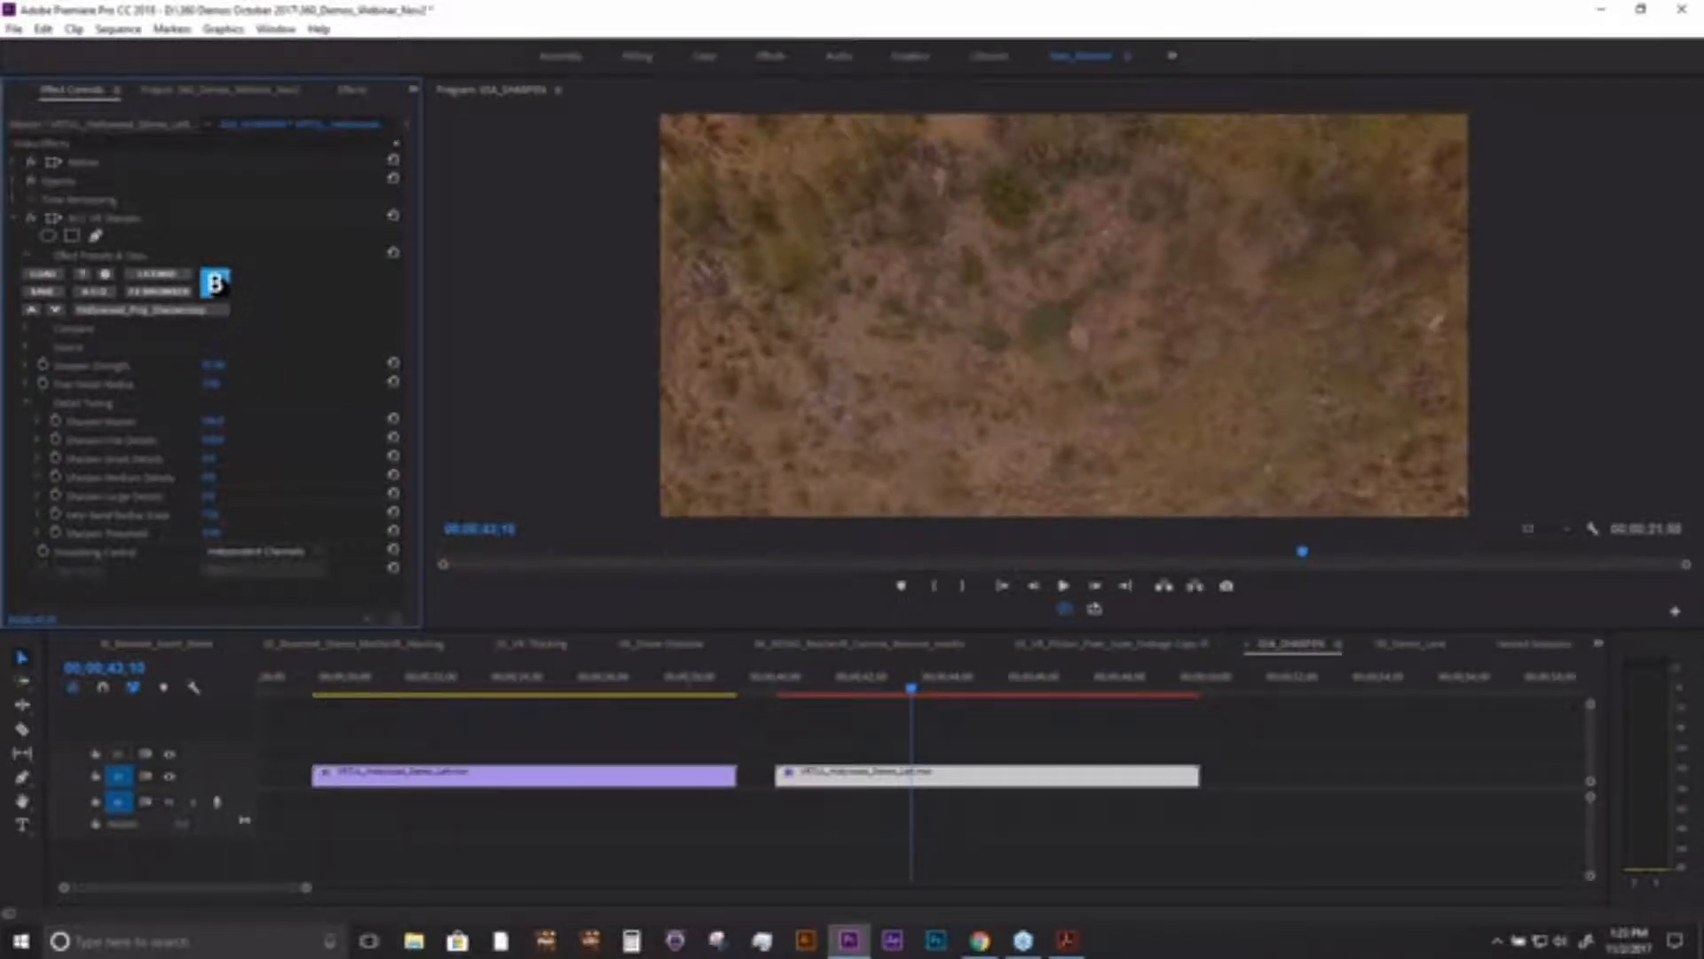
- Compare the hillside below the sign with BCC VR Sharpen disabled and re-enabled
drag(979, 340, 877, 373)
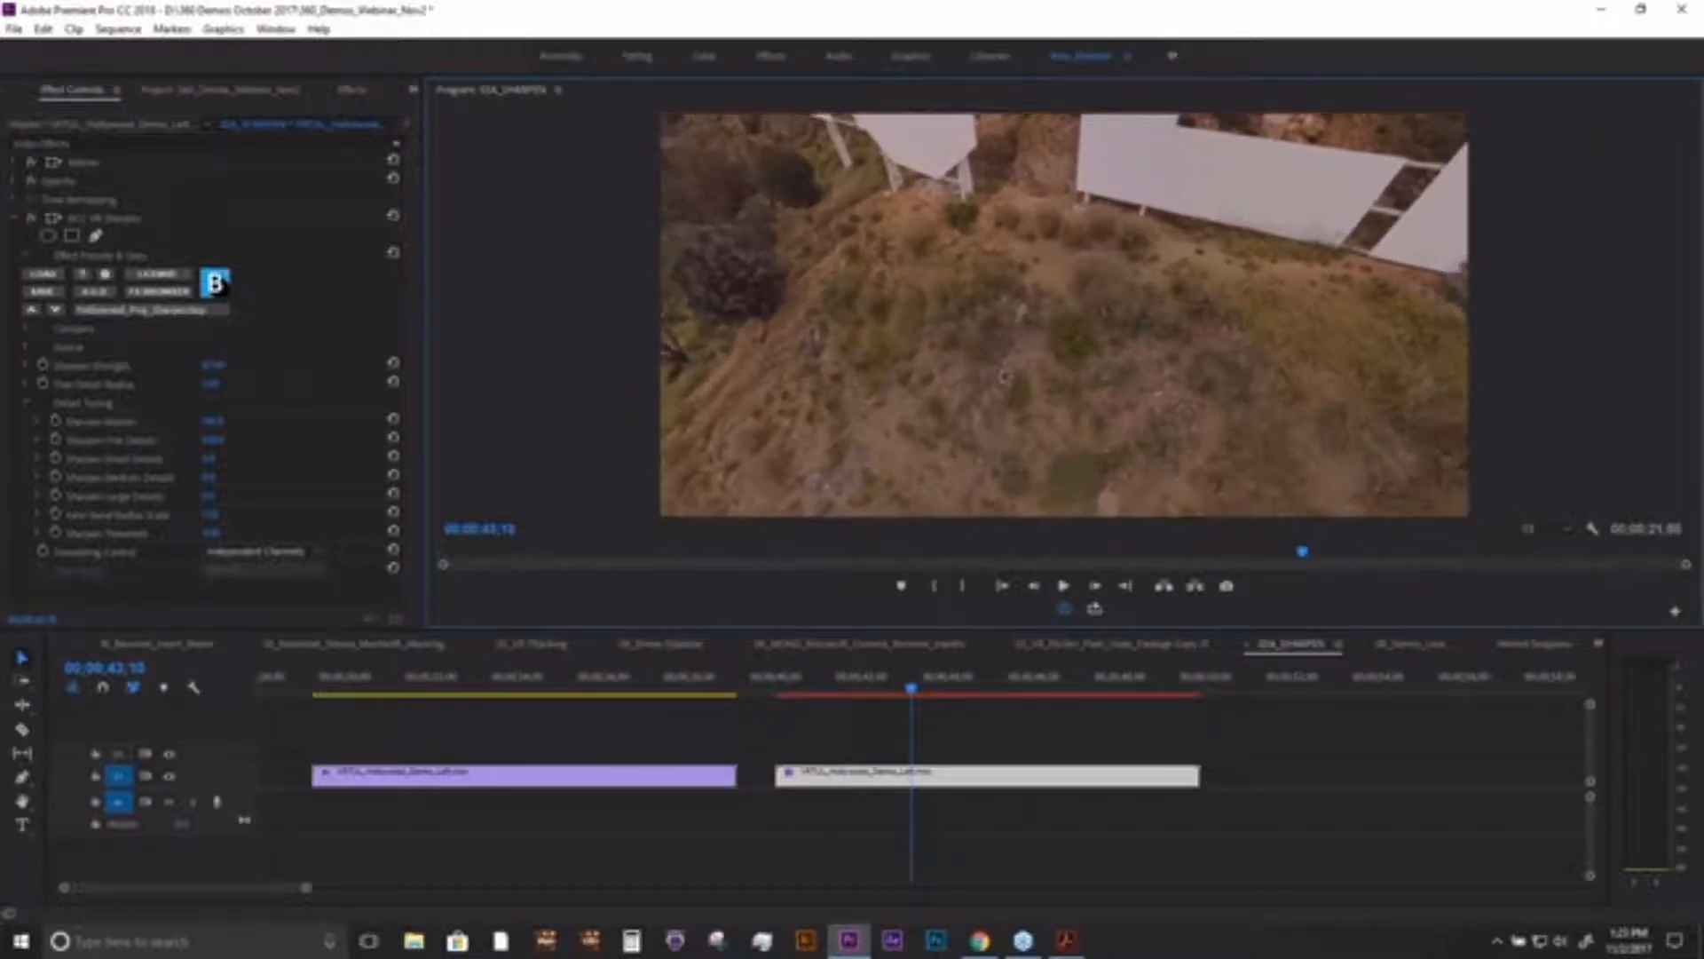
click(32, 220)
click(32, 219)
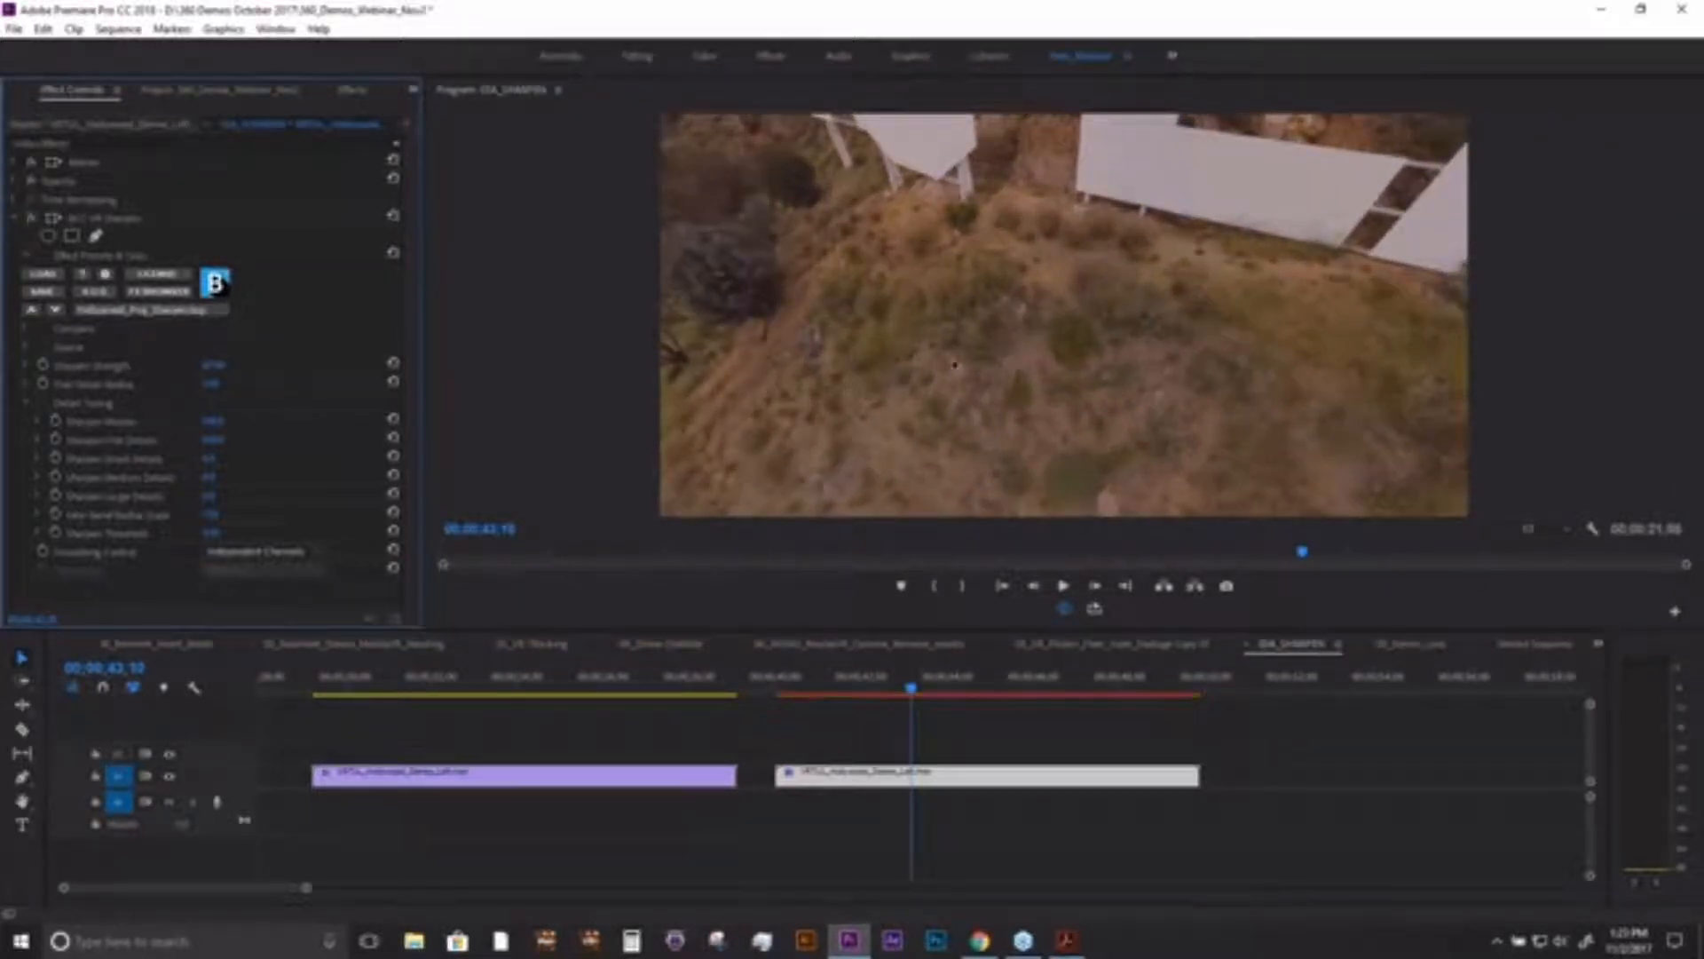
mouse_move(955, 364)
mouse_down()
mouse_move(934, 402)
mouse_move(975, 381)
mouse_up()
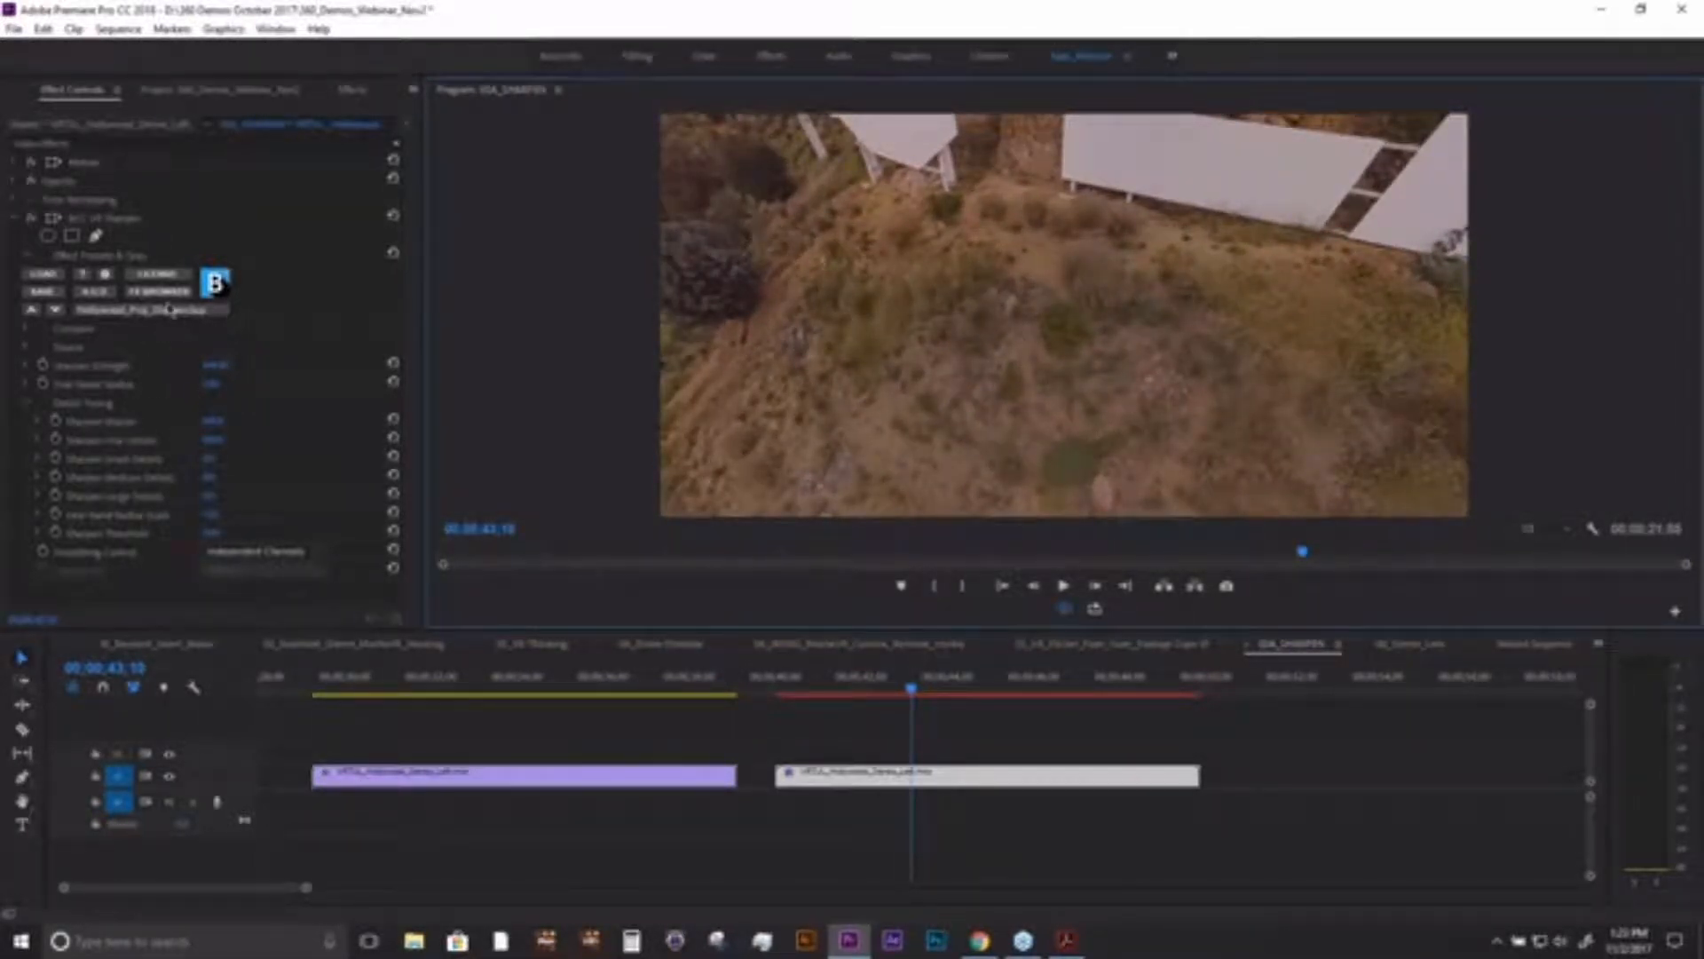
- Save the sharpening settings over the preset Hollywood_Proj_Sharpen.bsp and check the list of available BCC VR Sharpen presets
click(44, 294)
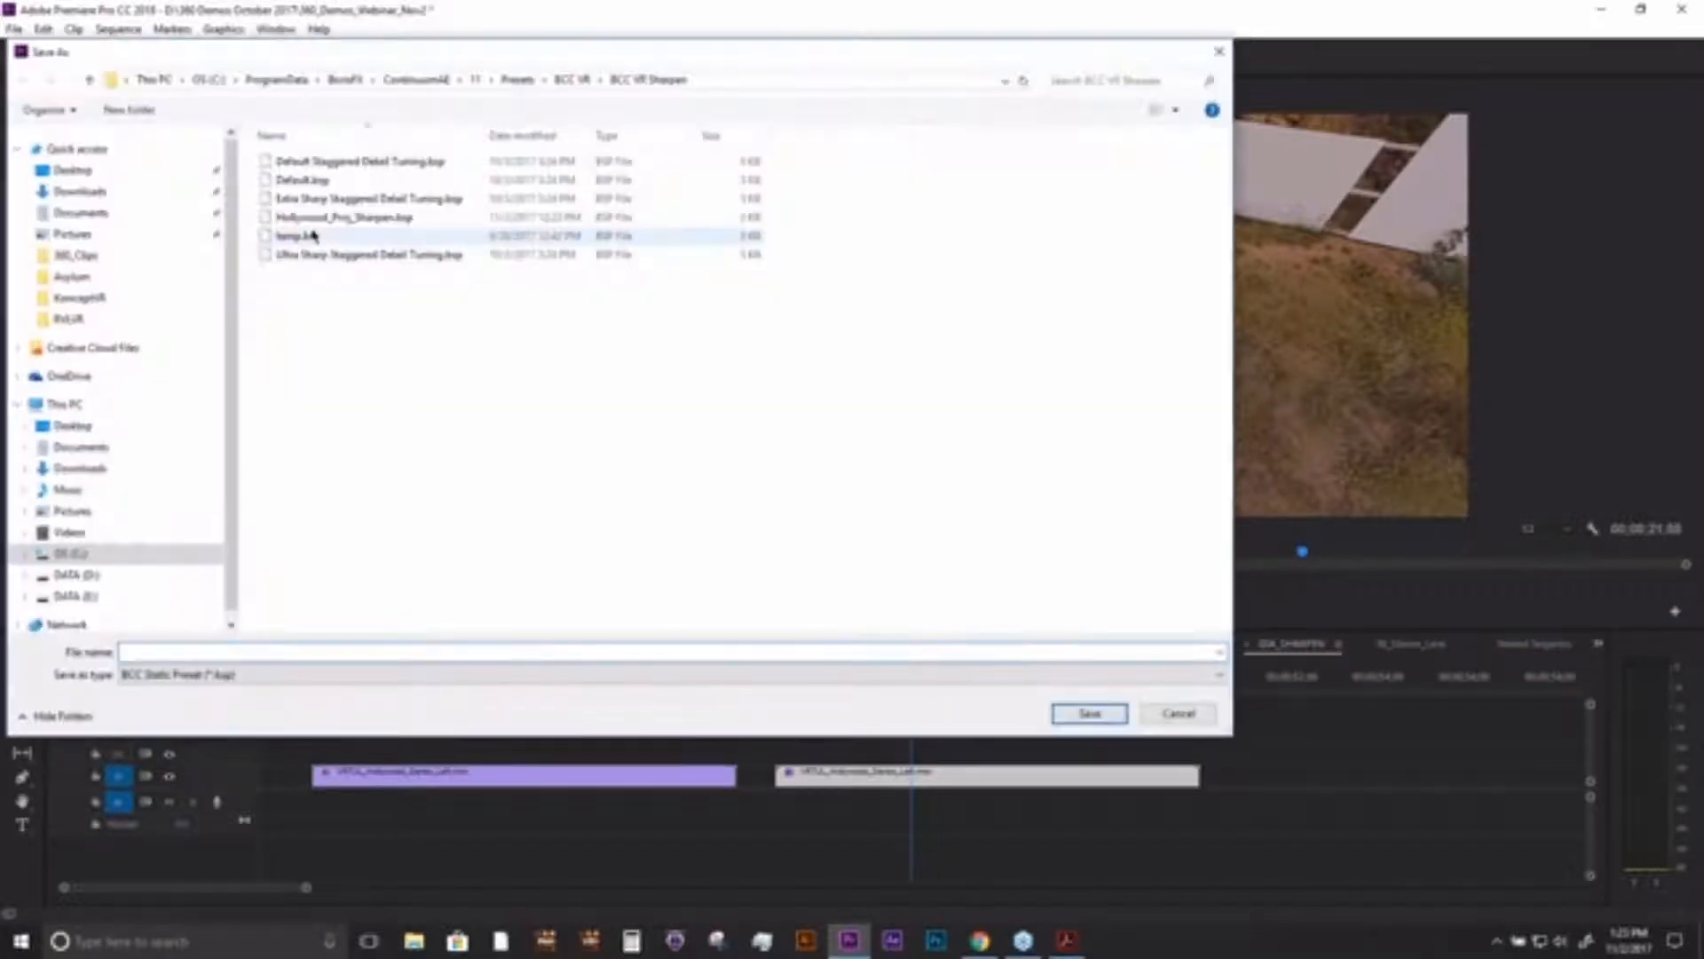
click(355, 218)
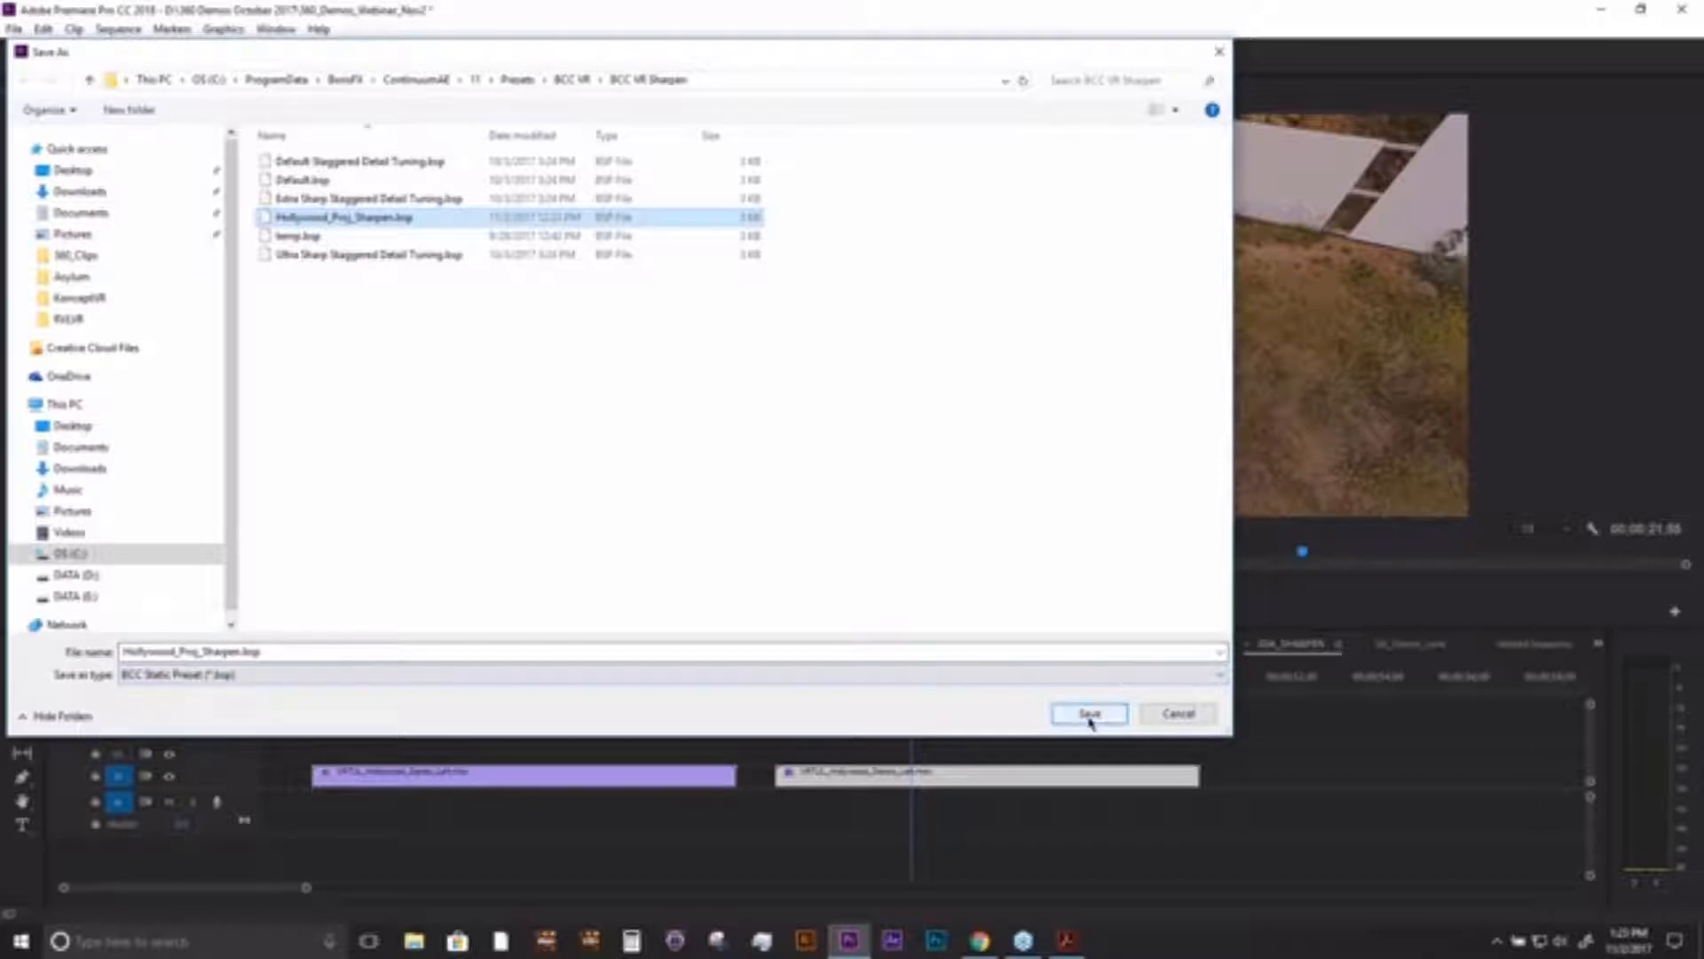
click(1090, 716)
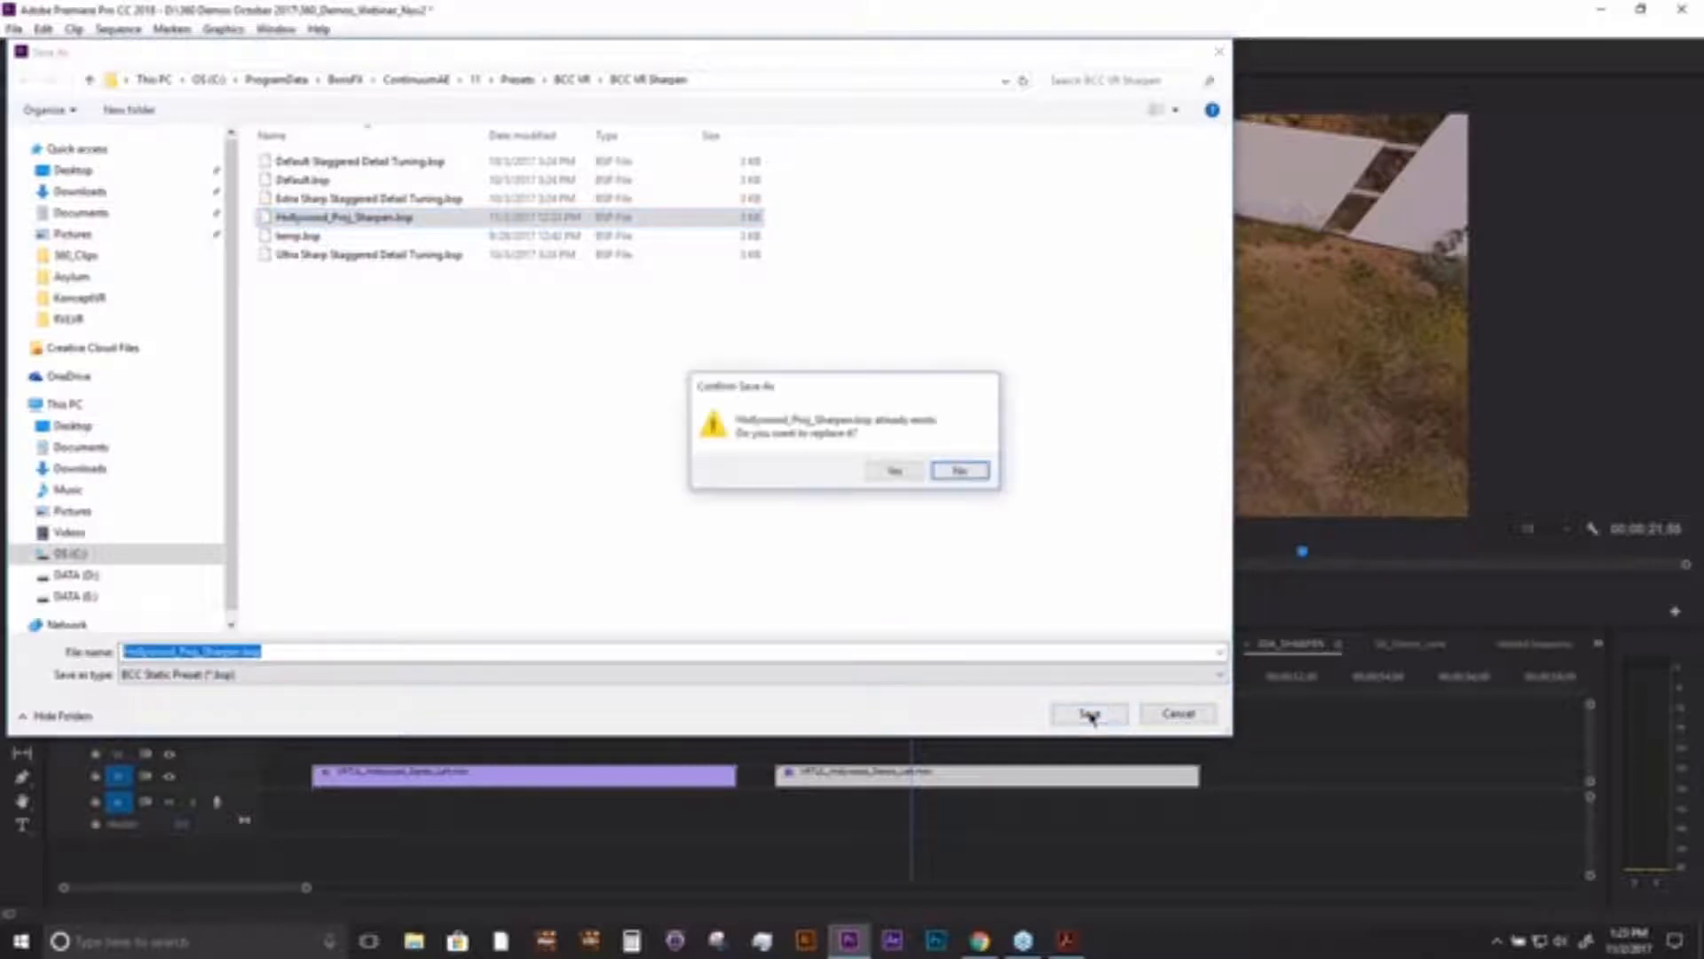
click(890, 471)
click(222, 309)
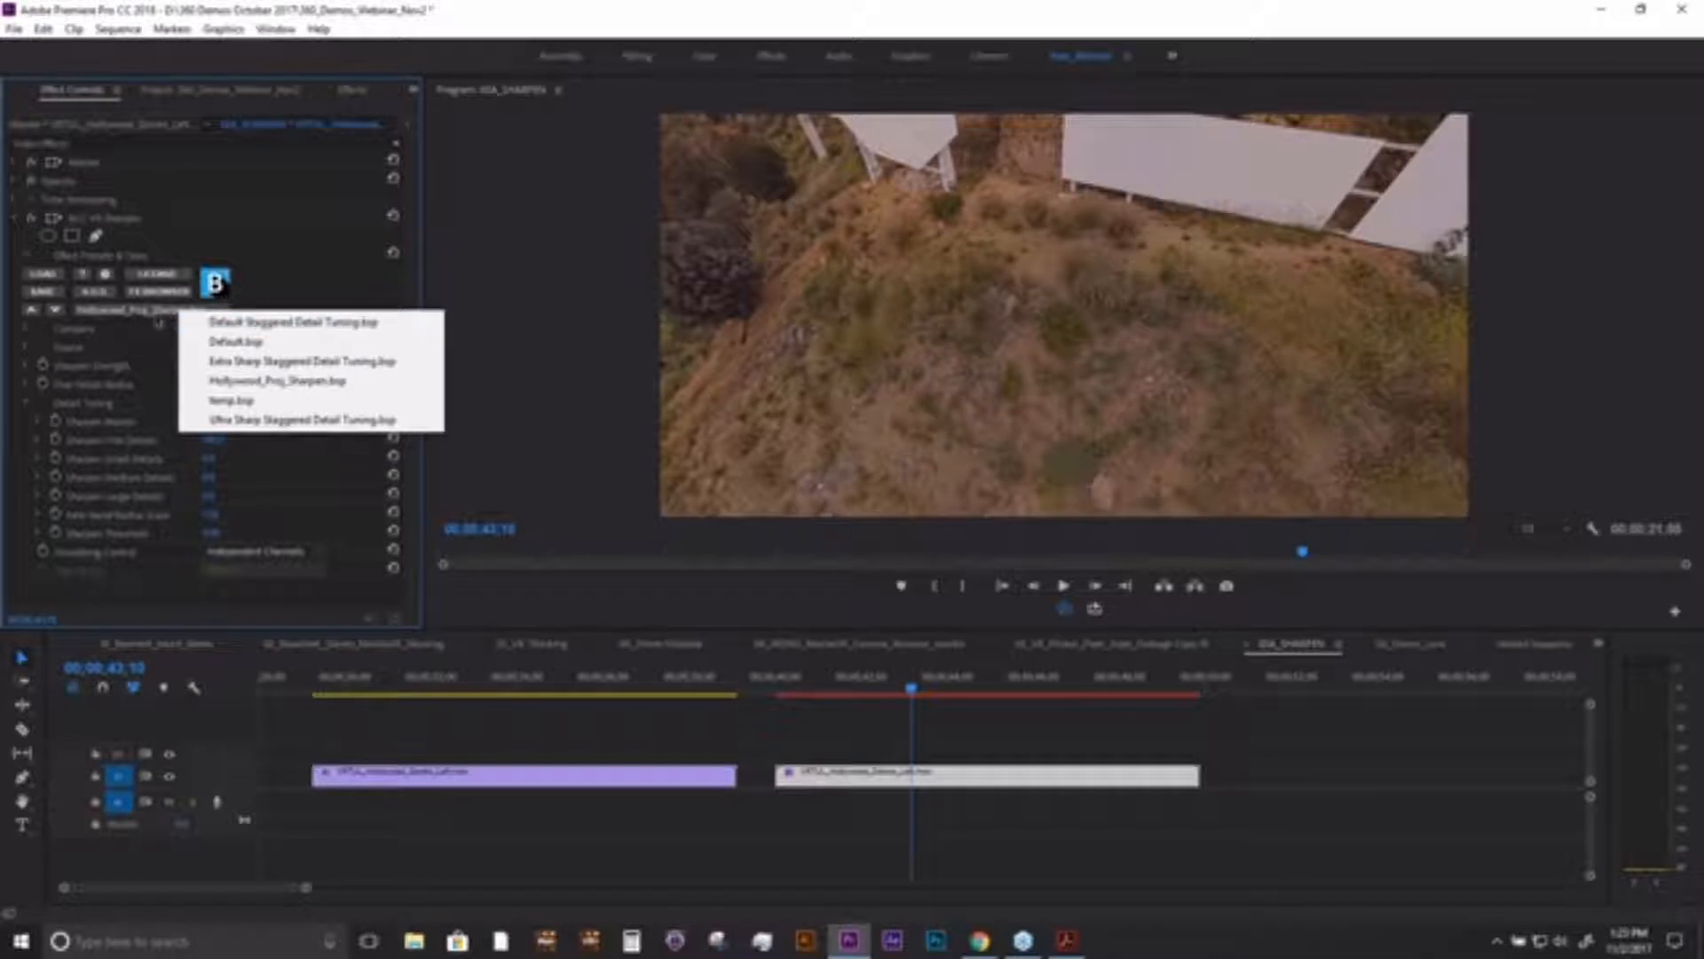
click(298, 288)
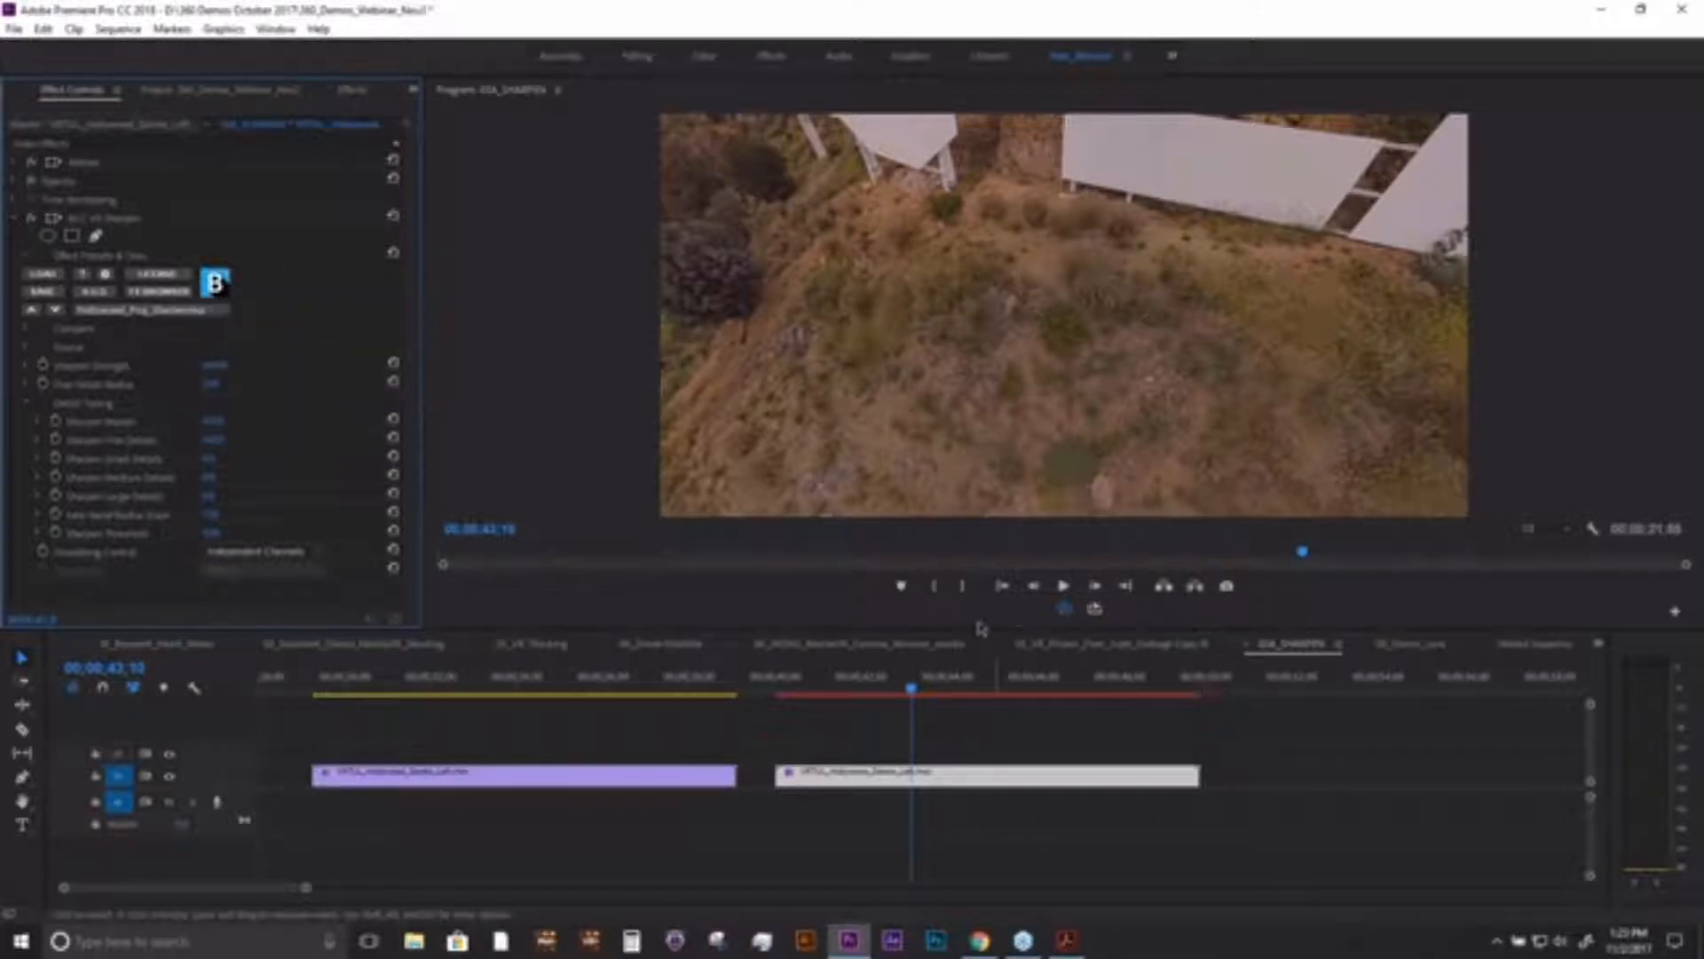
- Move the playhead back onto the first Hollywood clip at about 00;00;37 and bring up the project's list of sequences
drag(919, 688, 672, 691)
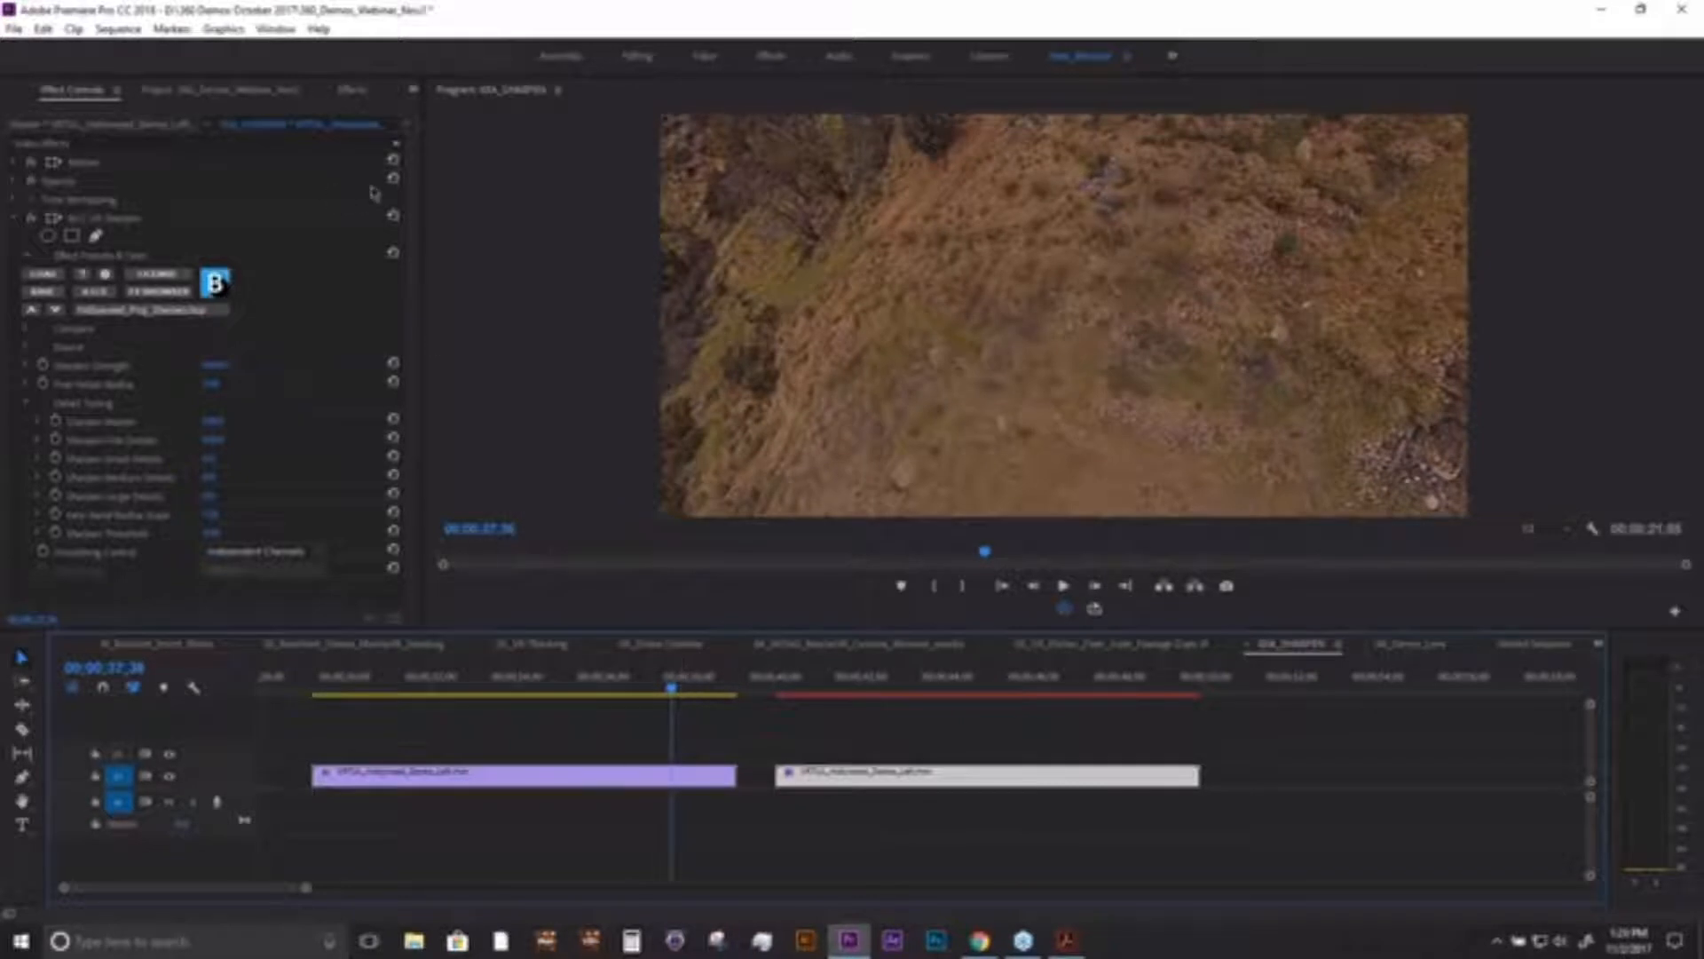
click(413, 90)
click(466, 114)
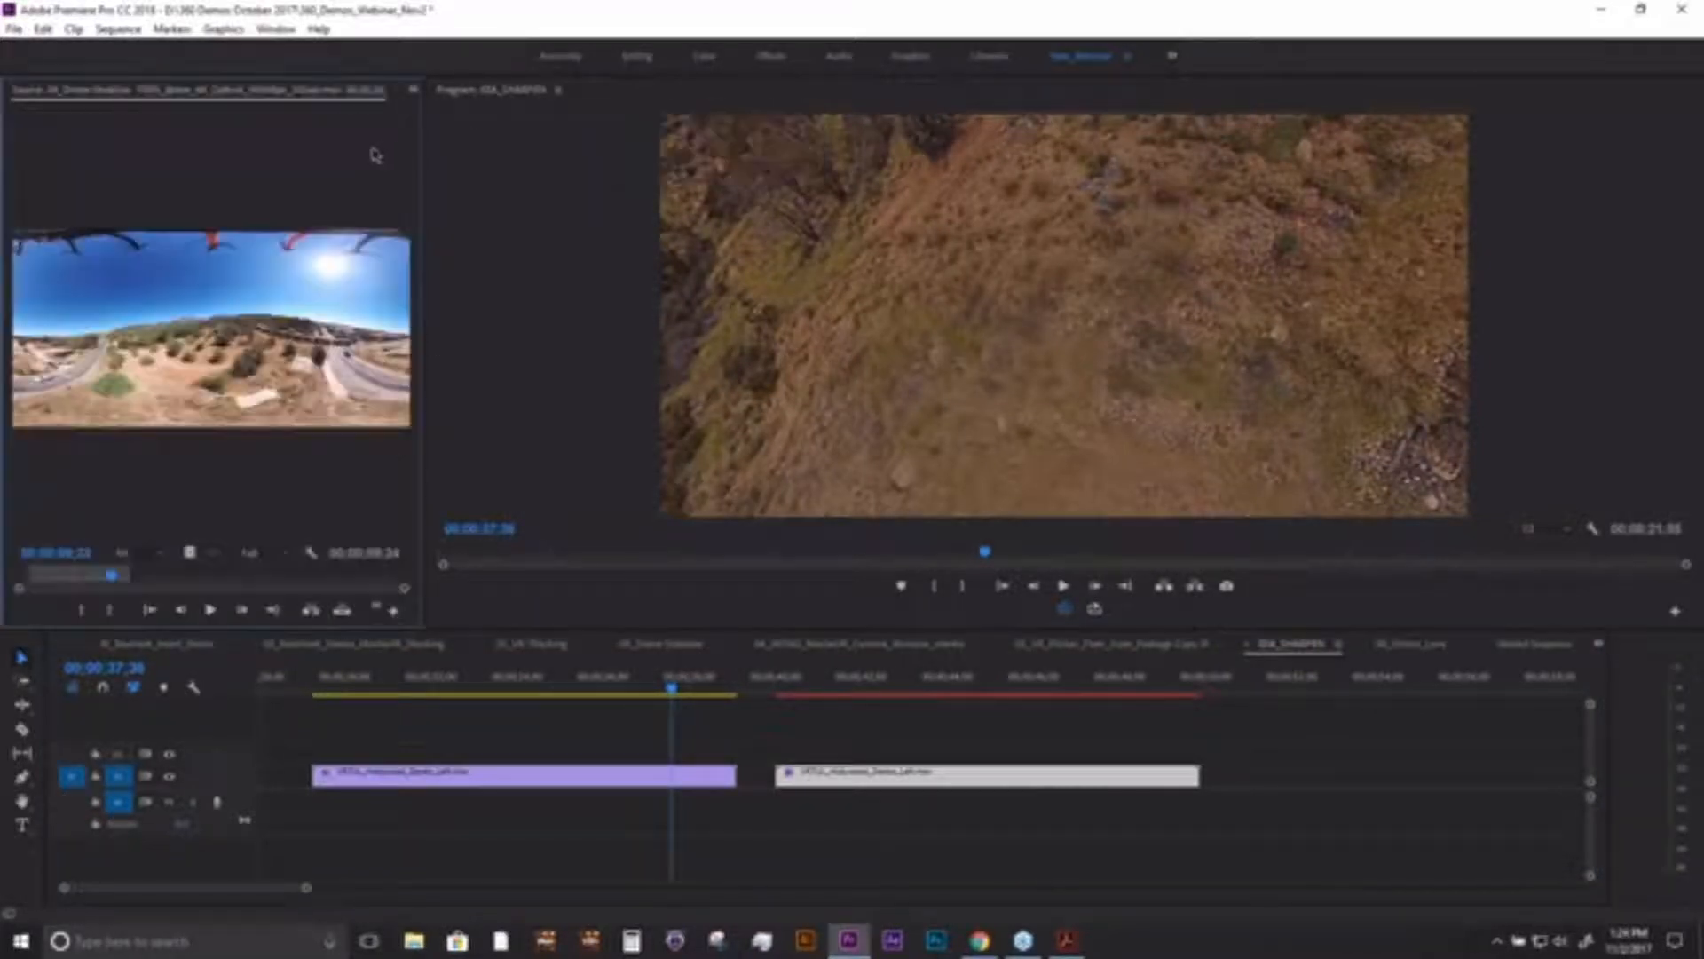
click(413, 90)
click(480, 152)
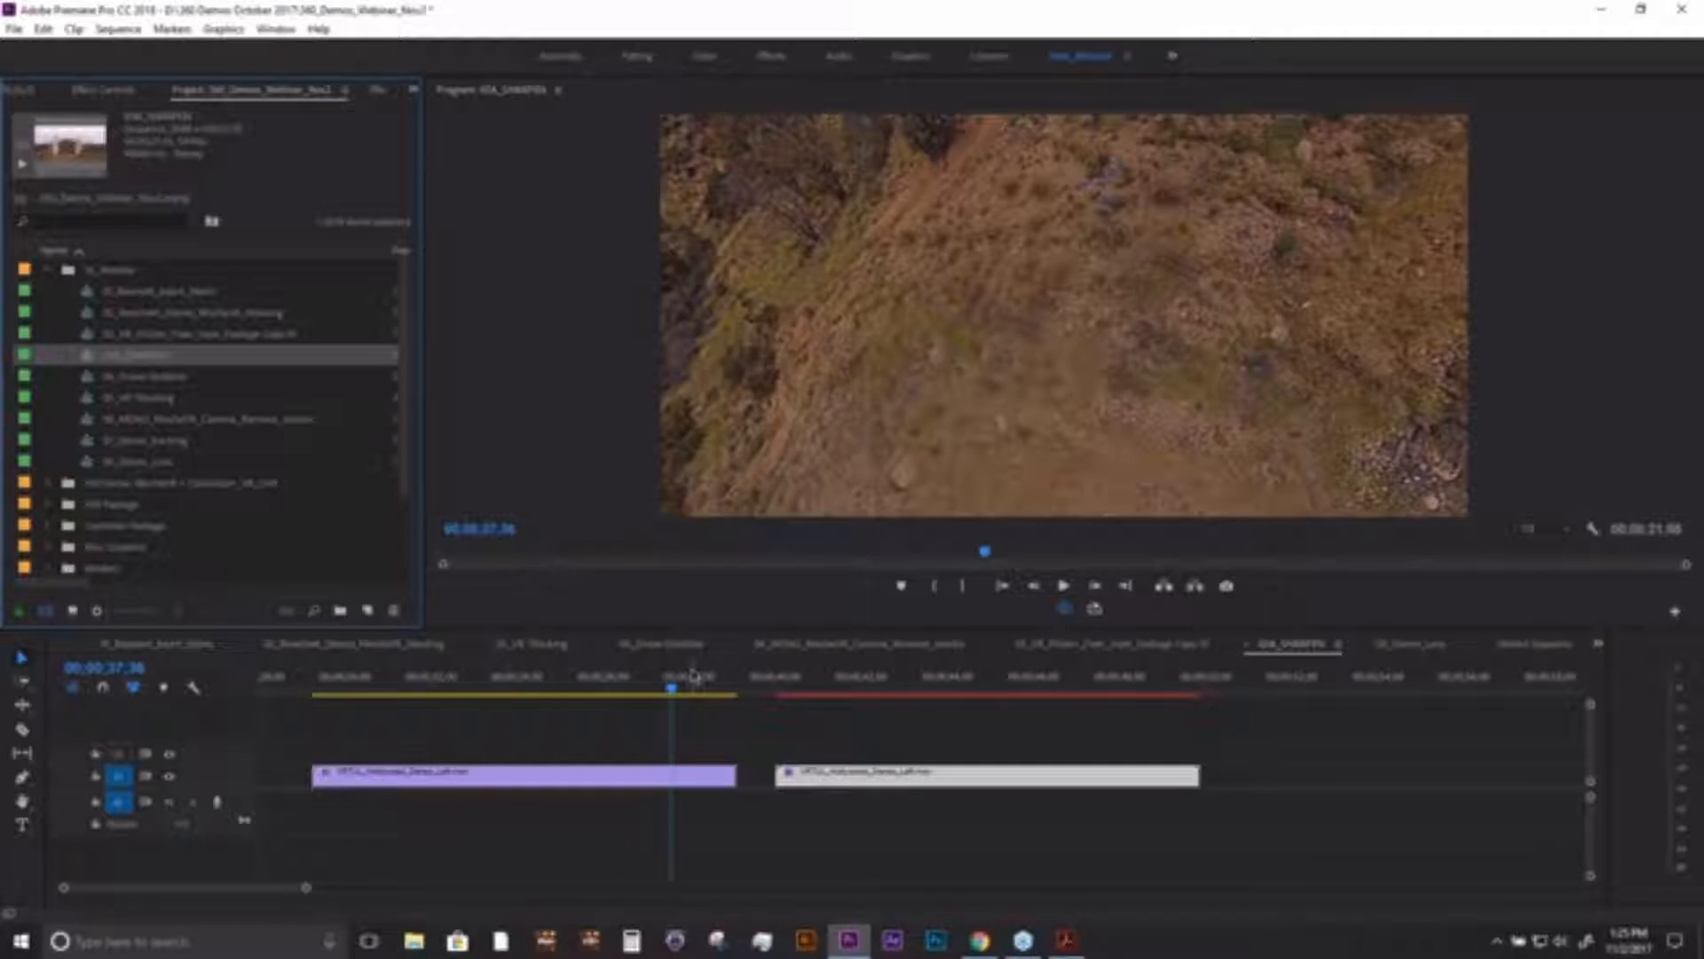
- Open the Drone Stabilize sequence, turn off the VR video display, and scrub back to about 00;00;14 in the first clip
double_click(120, 376)
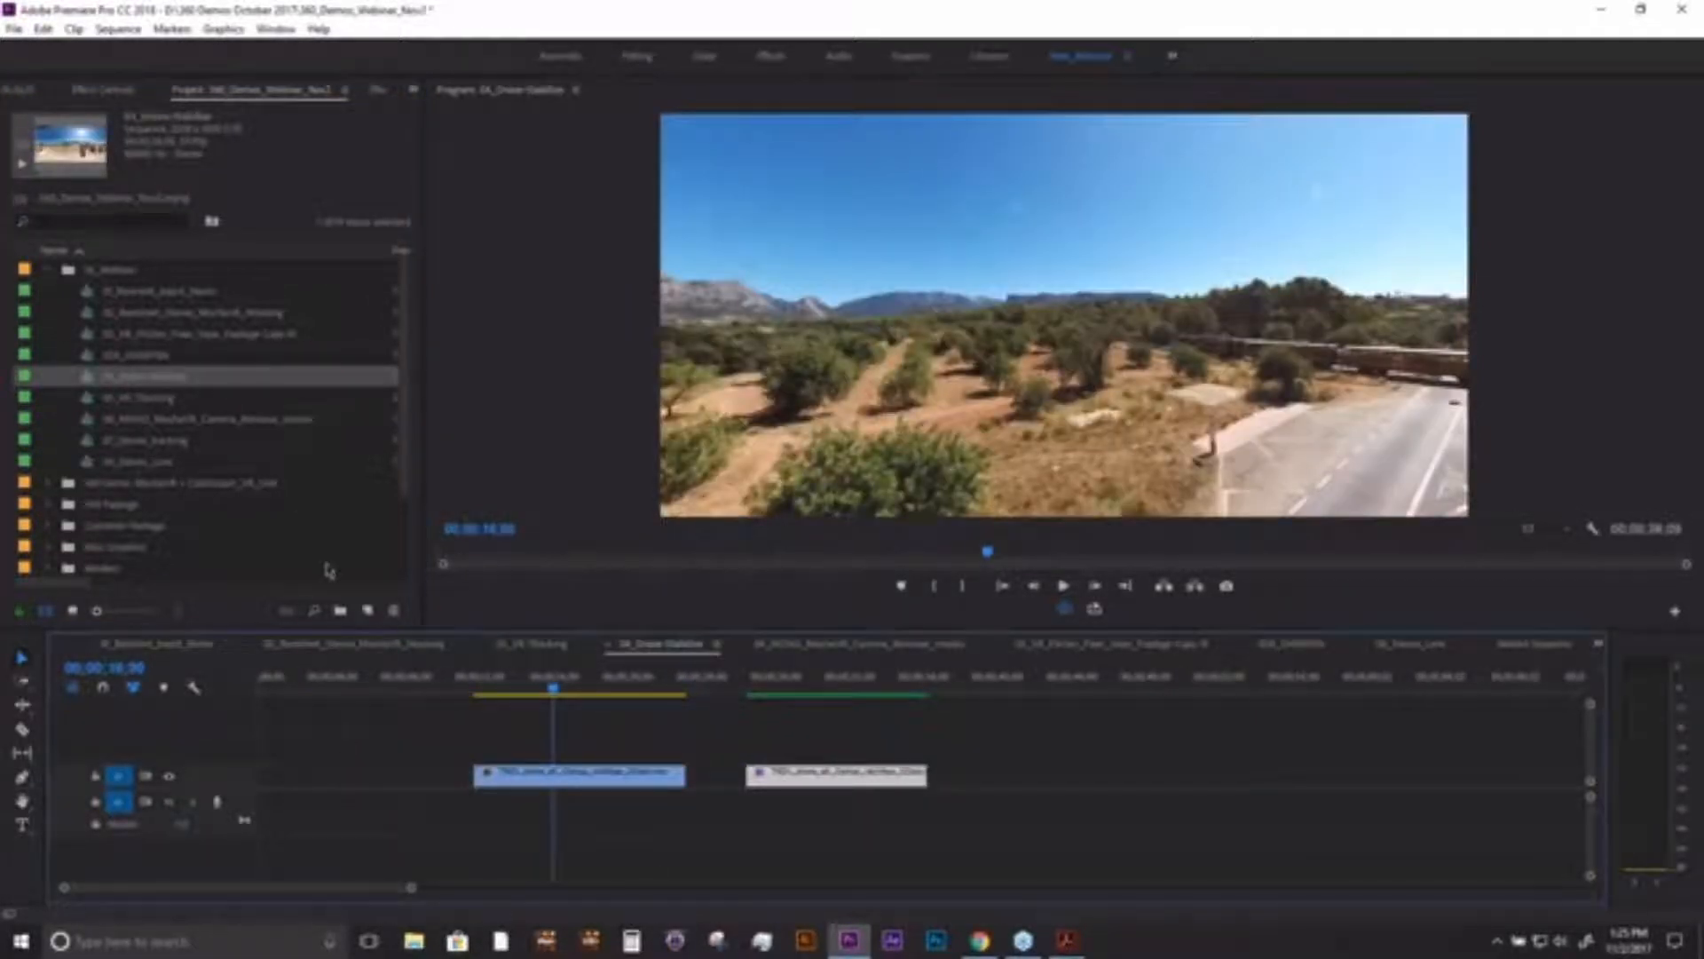
click(1064, 610)
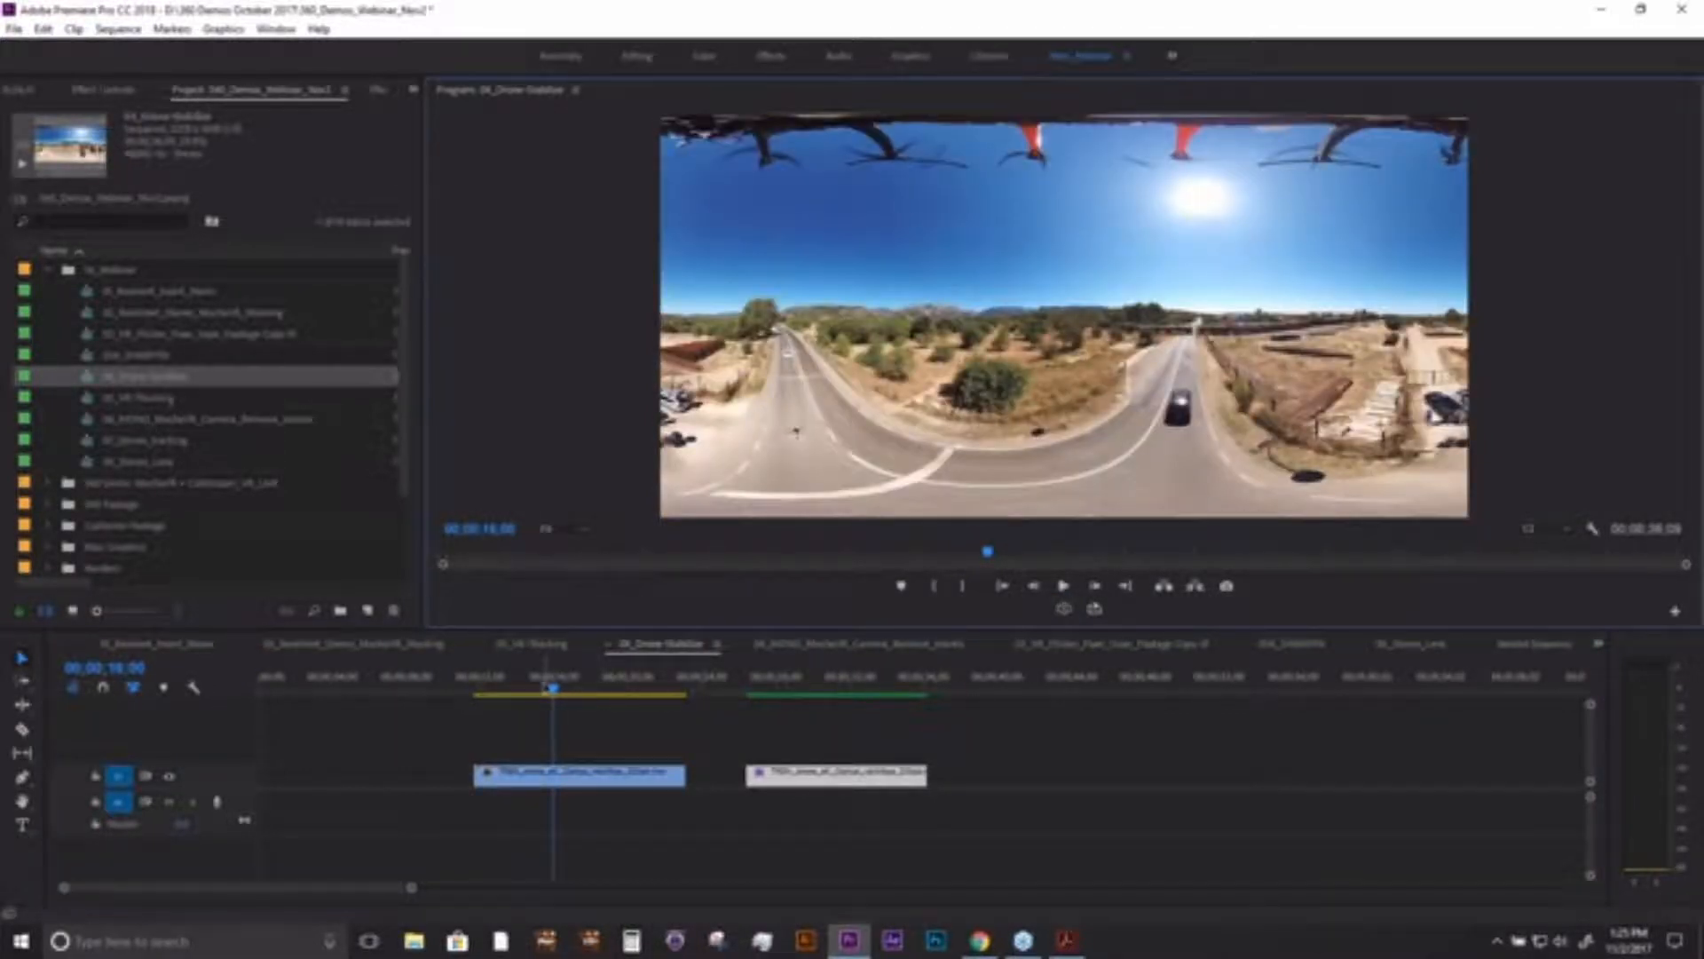
click(550, 690)
drag(552, 691, 535, 691)
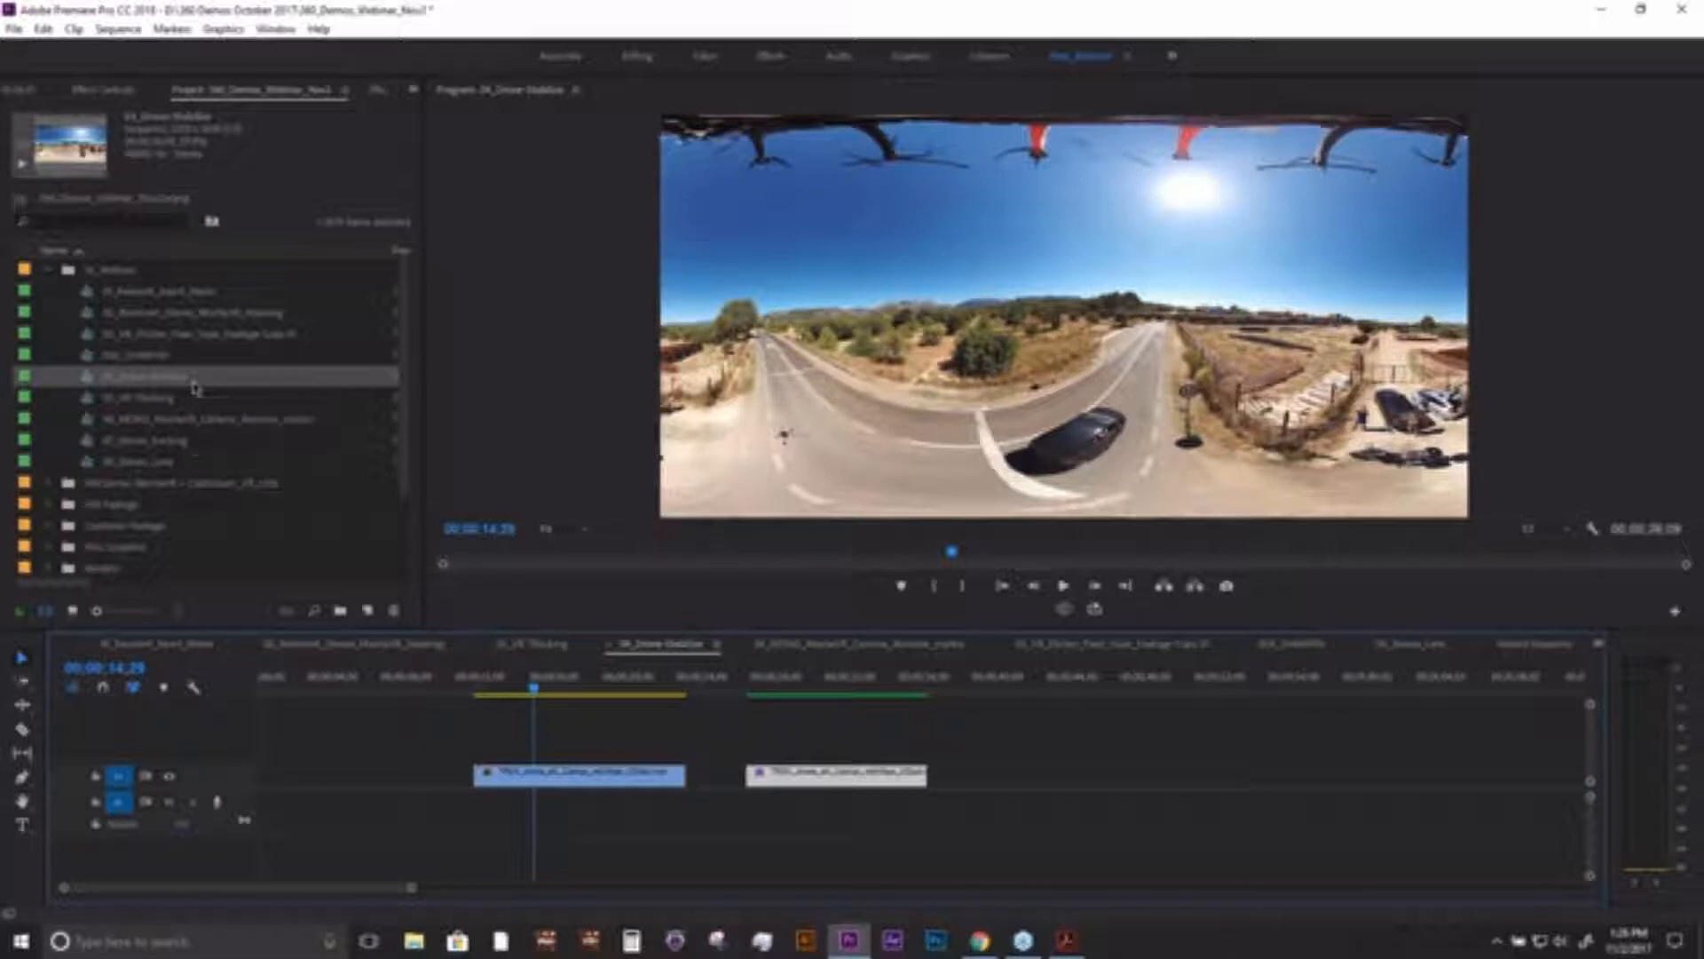
- Review the first drone clip's shaky motion in the flat equirectangular view by scrubbing and playing it
click(504, 689)
drag(504, 691, 484, 695)
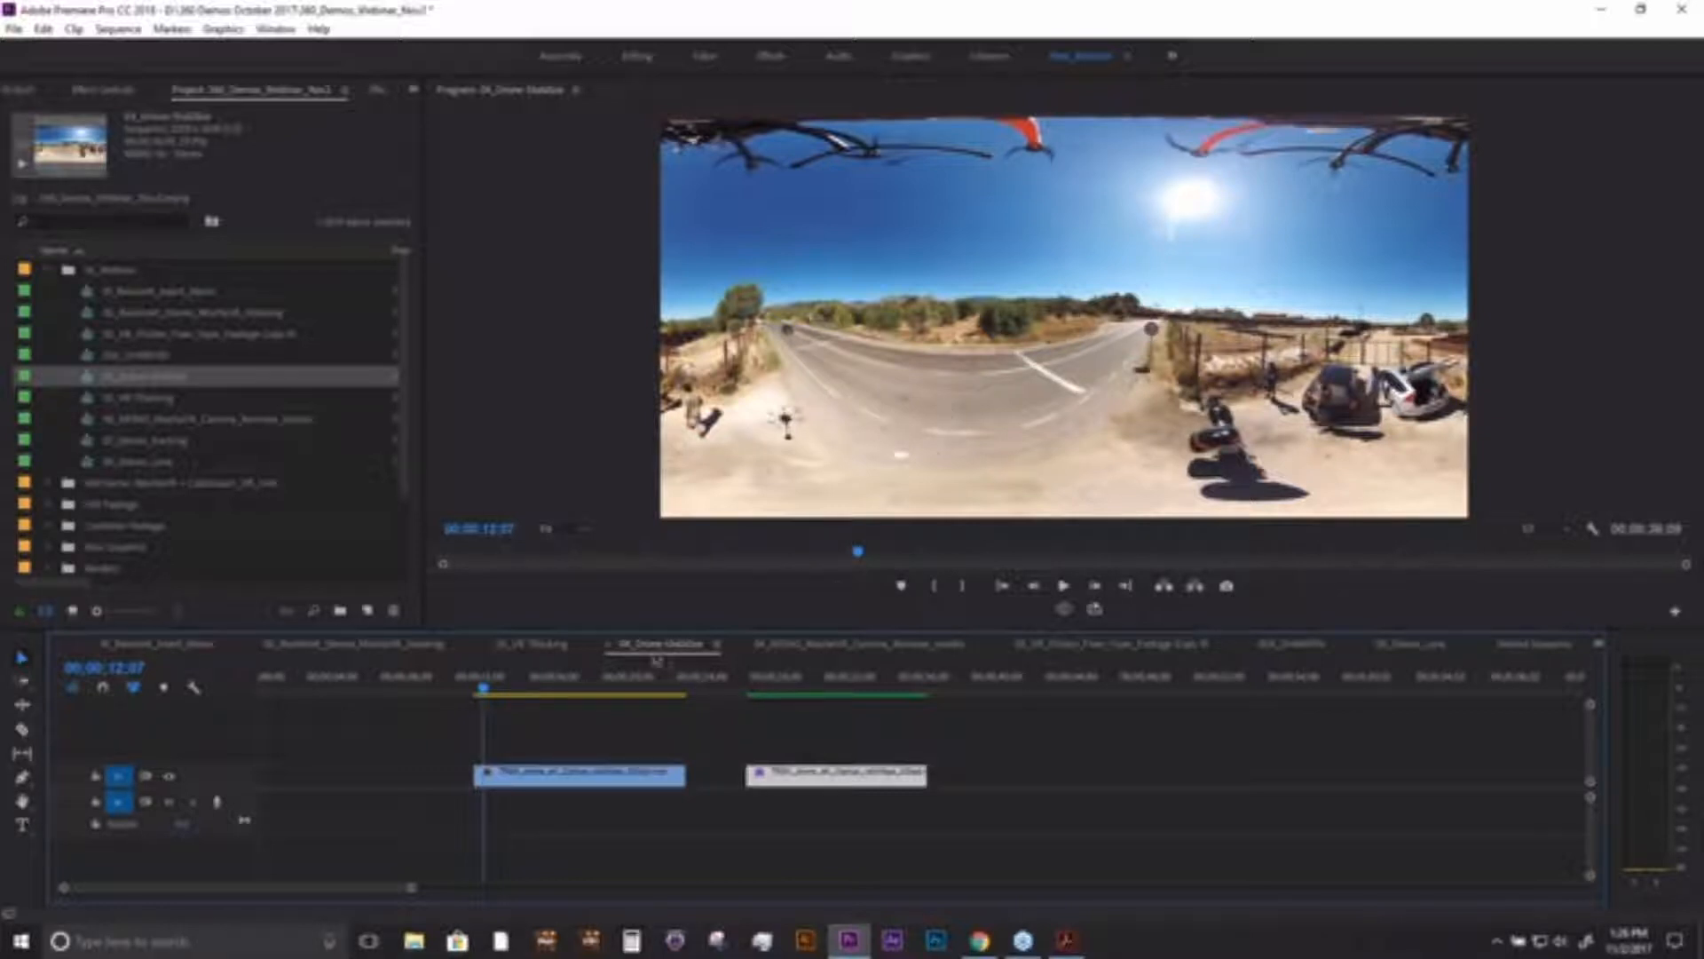
click(524, 683)
drag(527, 688, 523, 687)
key(space)
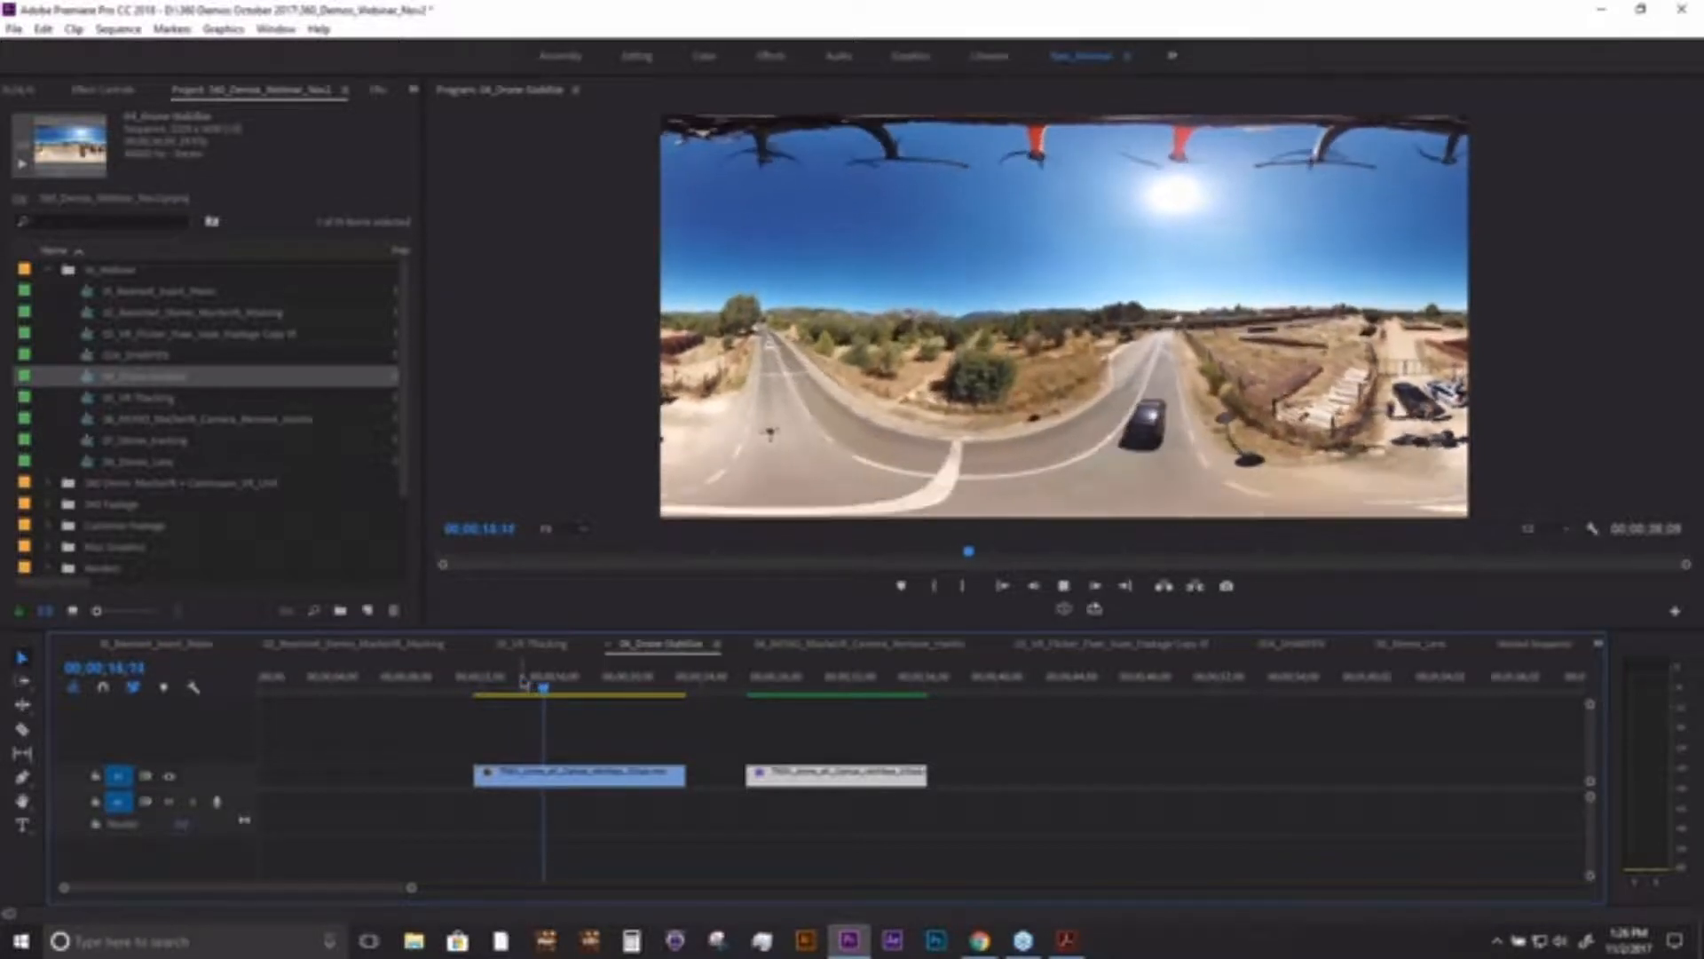
key(space)
- Turn on the VR video display and mark the first drone clip's range, playing it while looking around
click(1072, 610)
key(x)
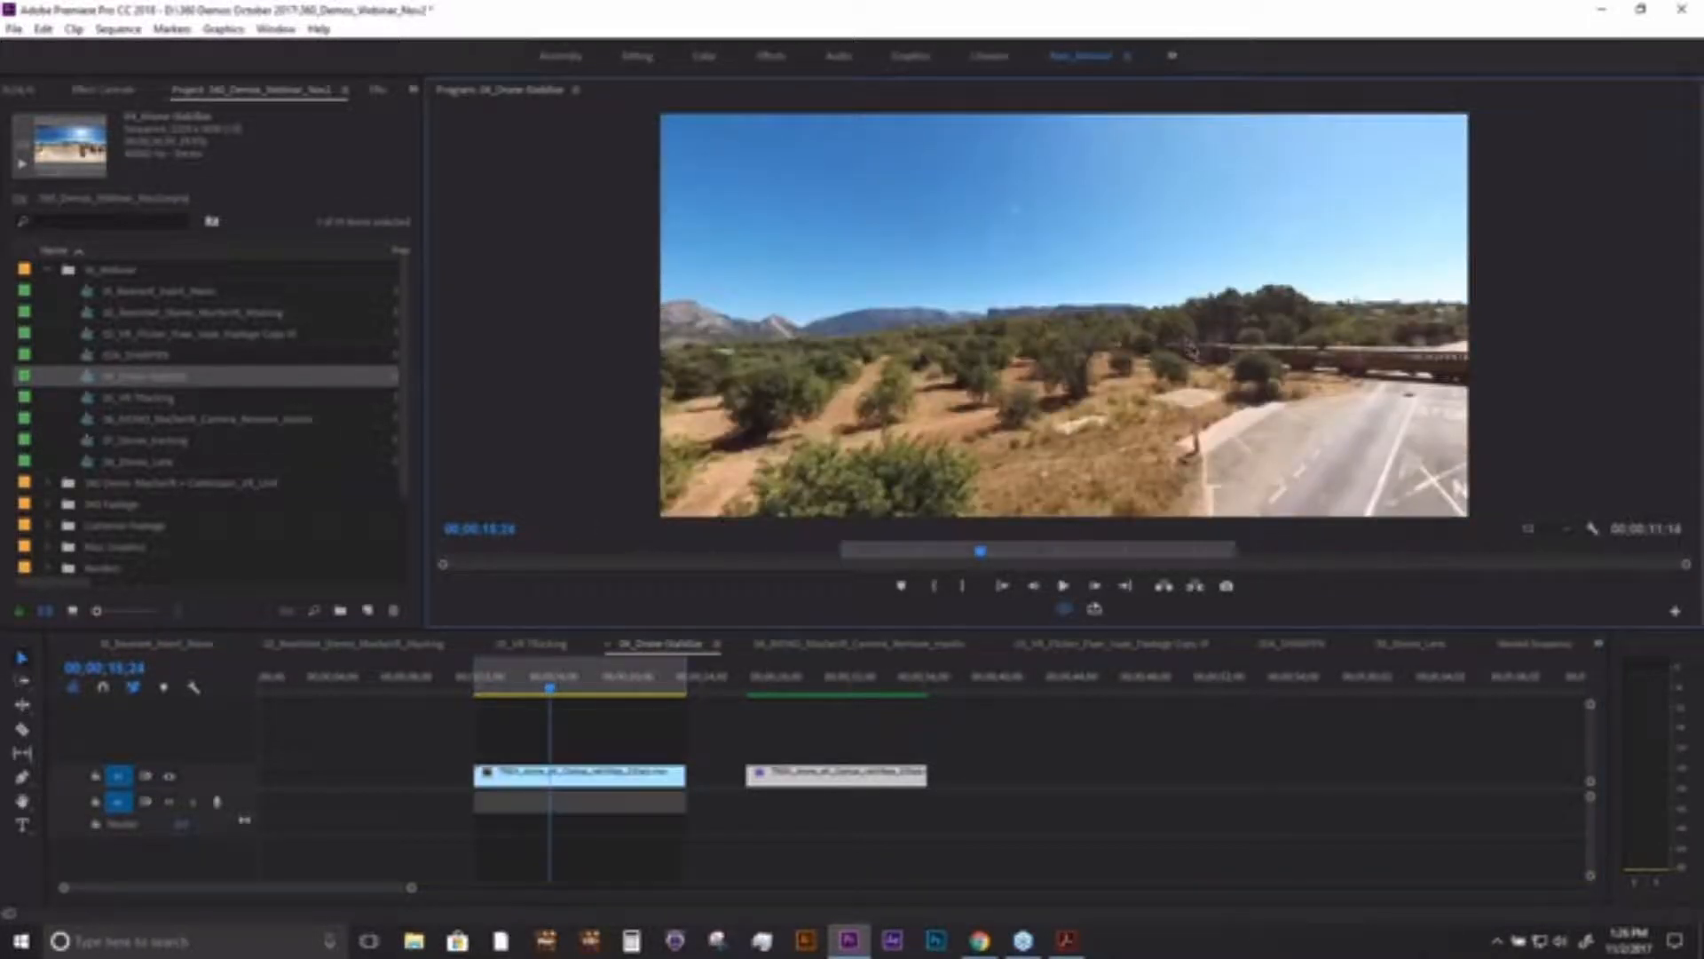
mouse_move(1157, 344)
mouse_down()
mouse_move(1049, 307)
mouse_move(1084, 323)
mouse_move(1078, 384)
mouse_up()
key(space)
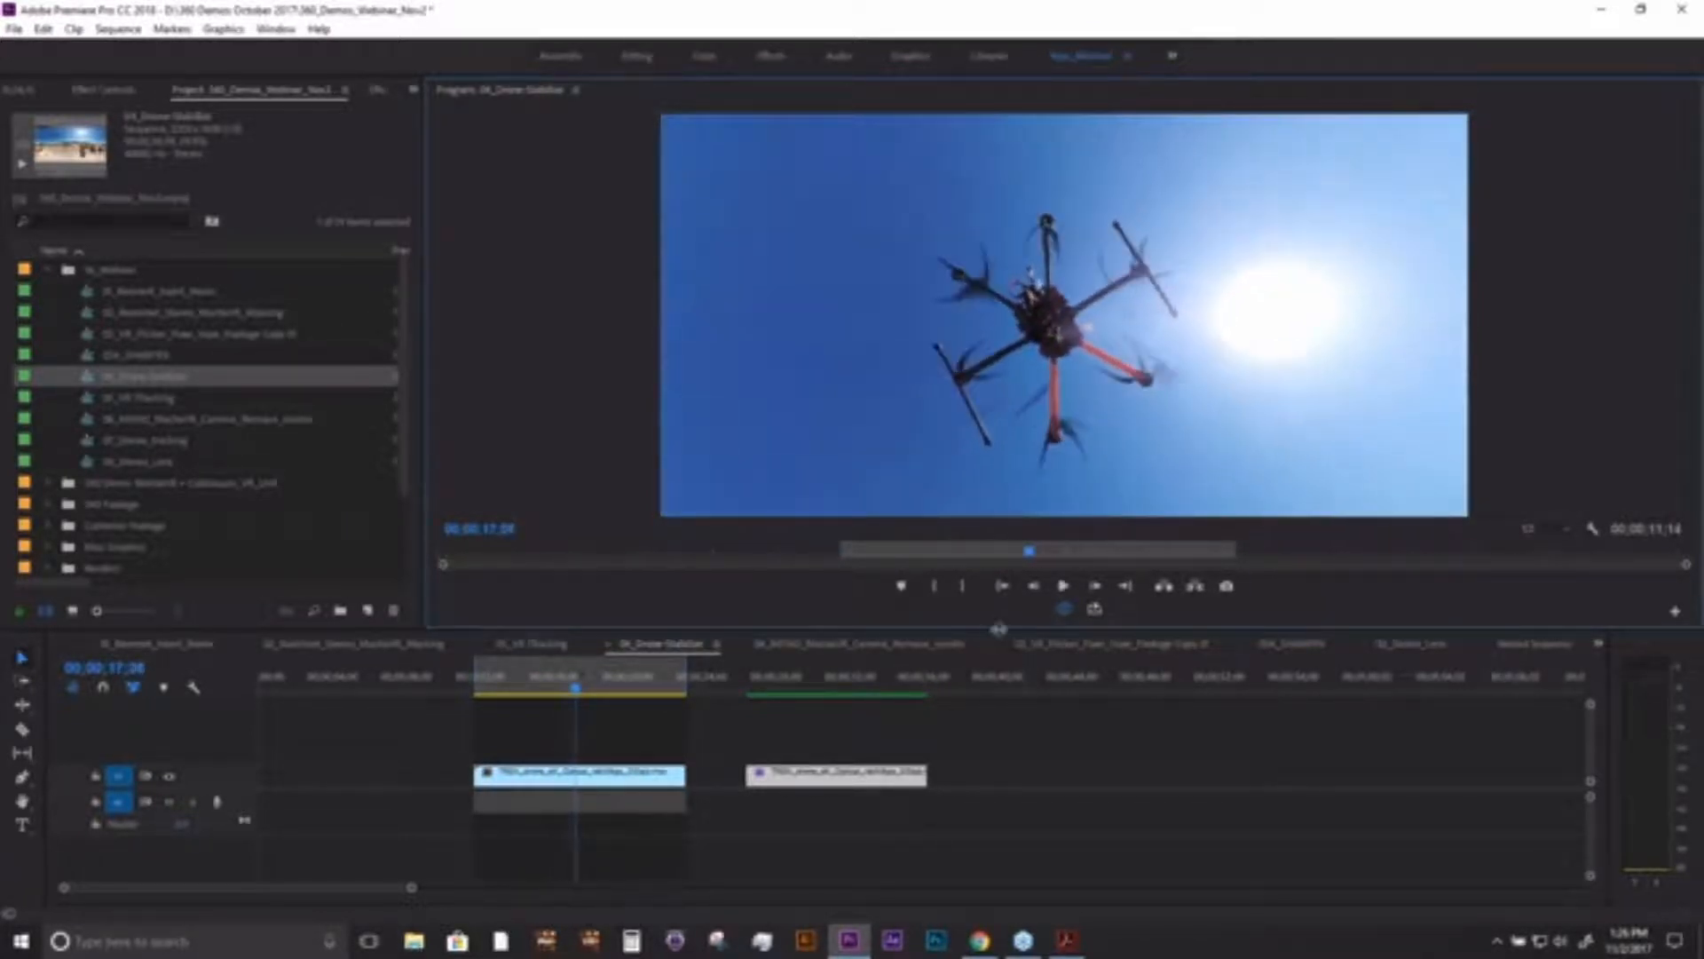
- Enlarge the program monitor and examine the drone overhead during playback, then turn the VR view back down to the horizon
drag(999, 630, 998, 801)
key(space)
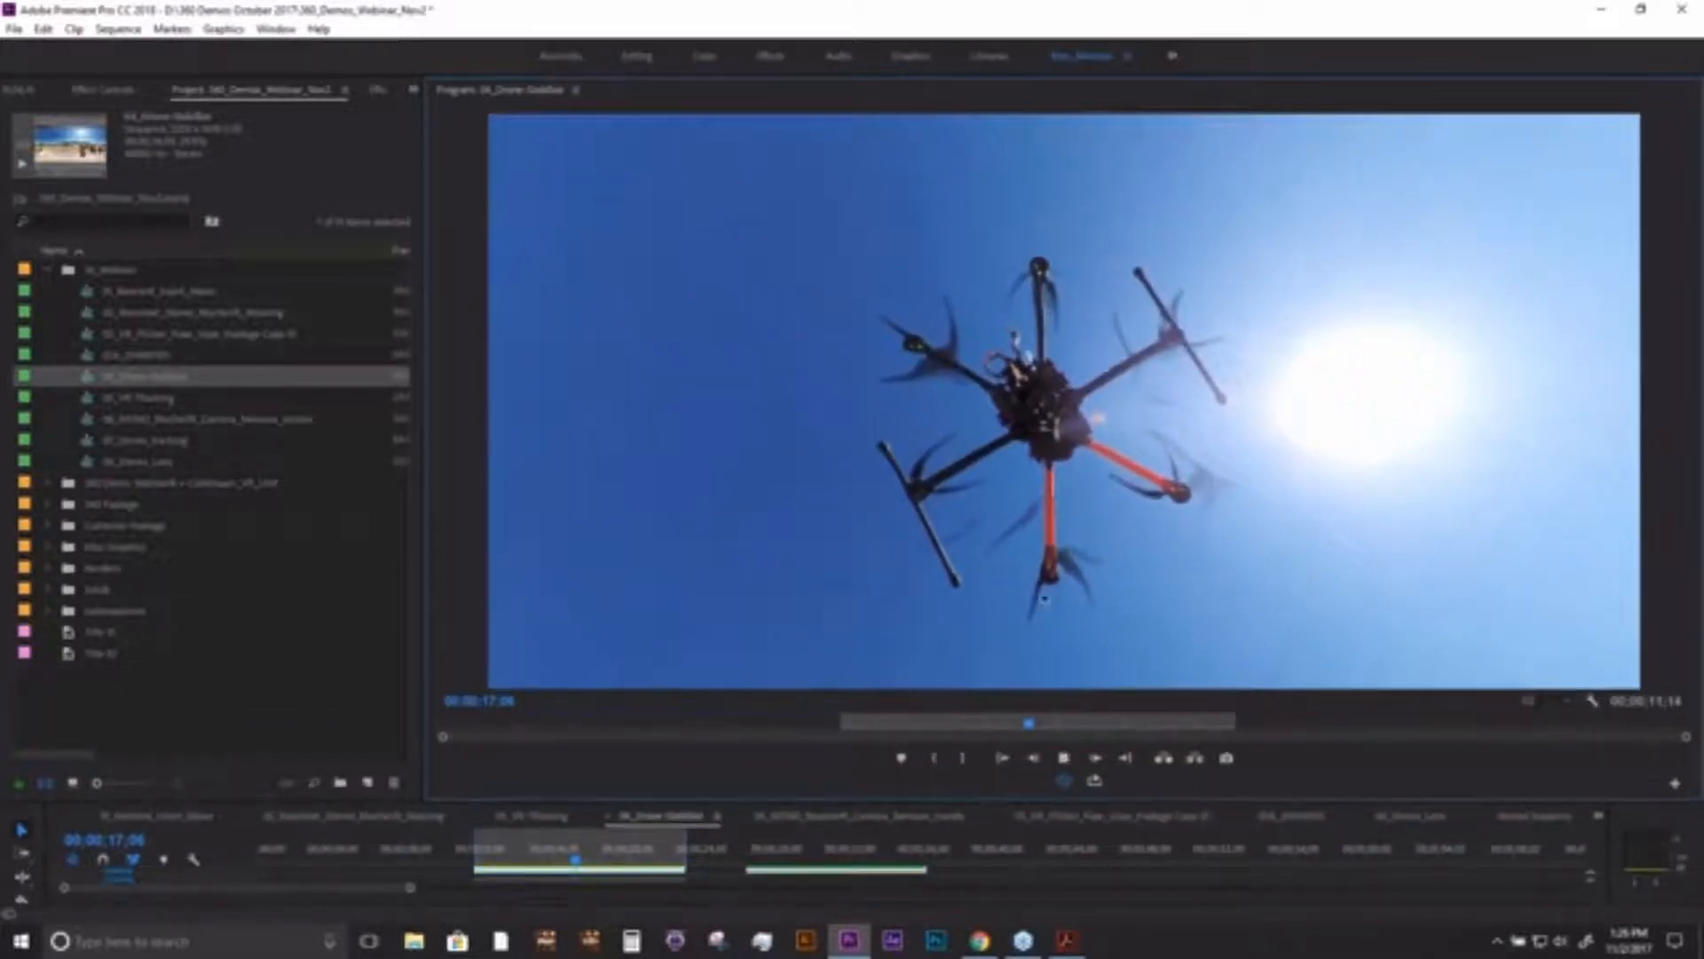
key(space)
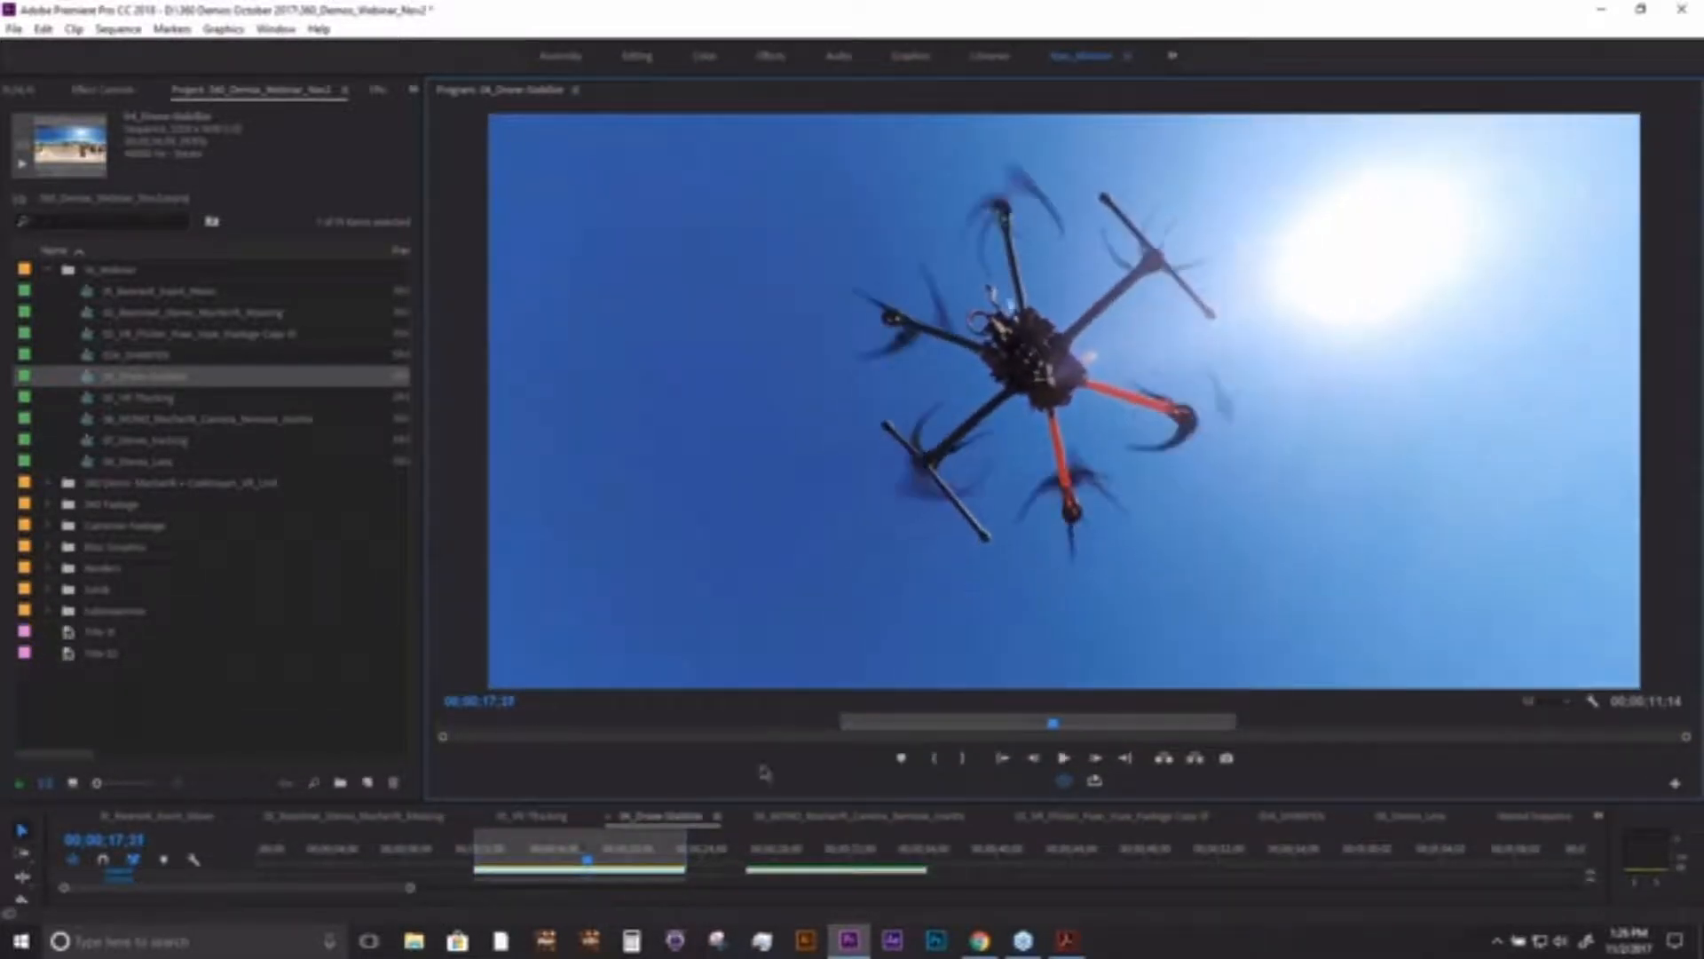
click(582, 859)
drag(1076, 644, 1074, 344)
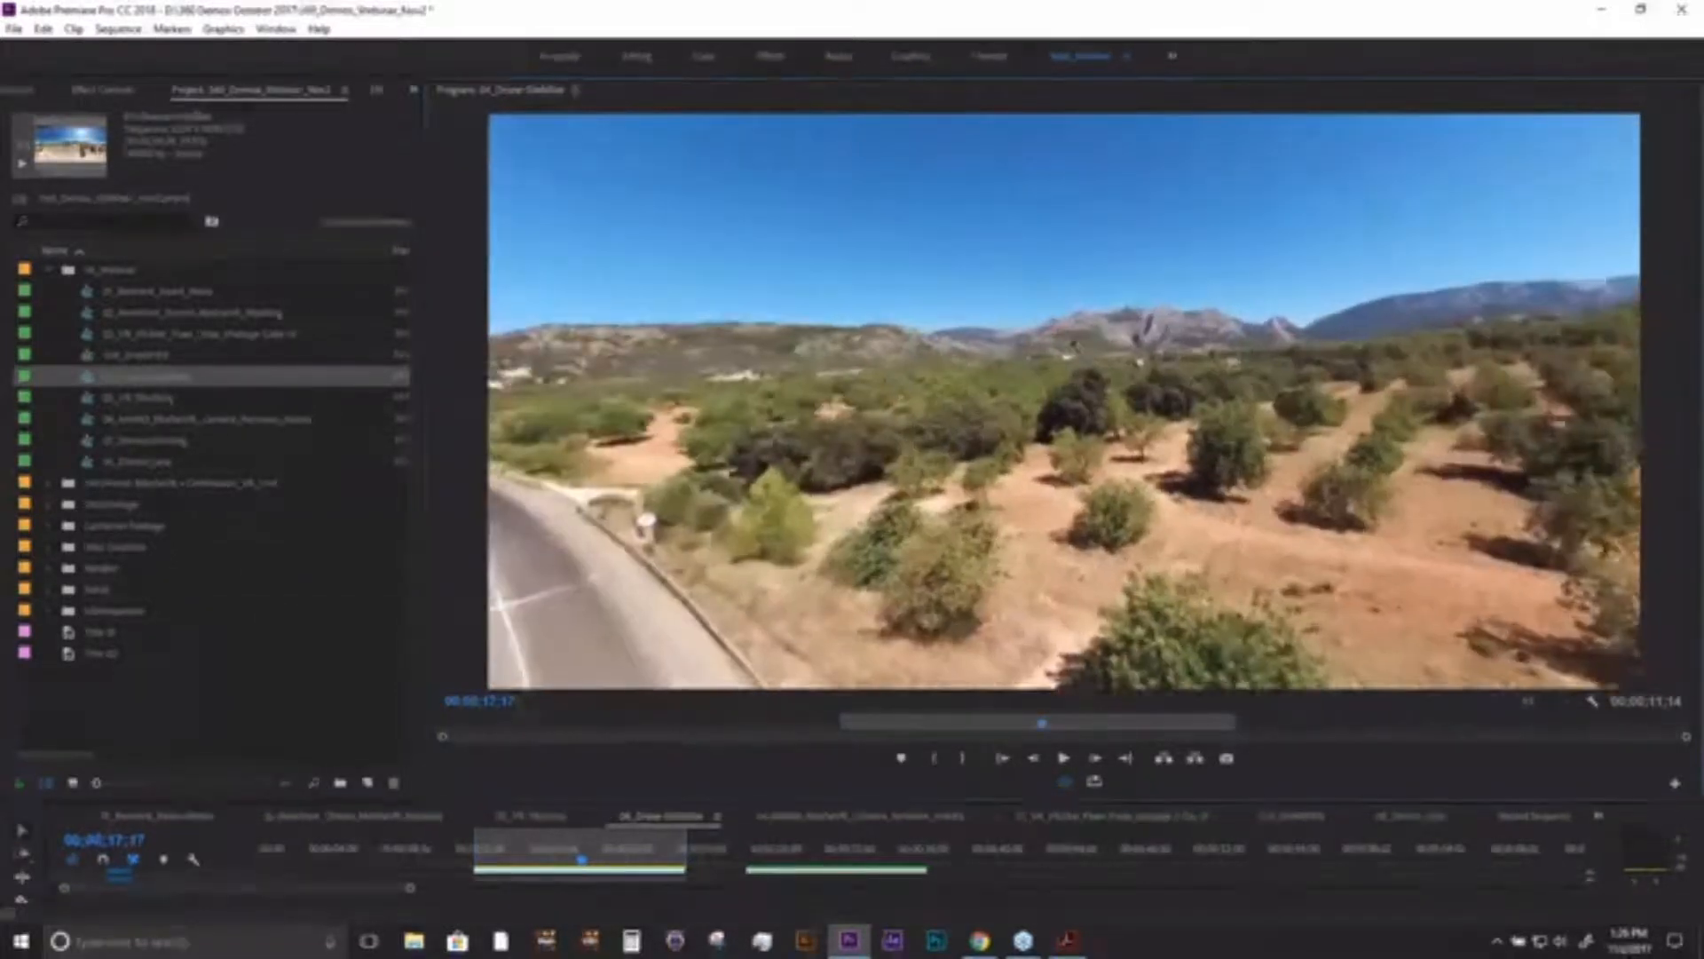
- Play the first drone clip from near its start and scrub it to examine how the horizon tilts in the VR view
click(508, 882)
drag(577, 862, 518, 858)
key(space)
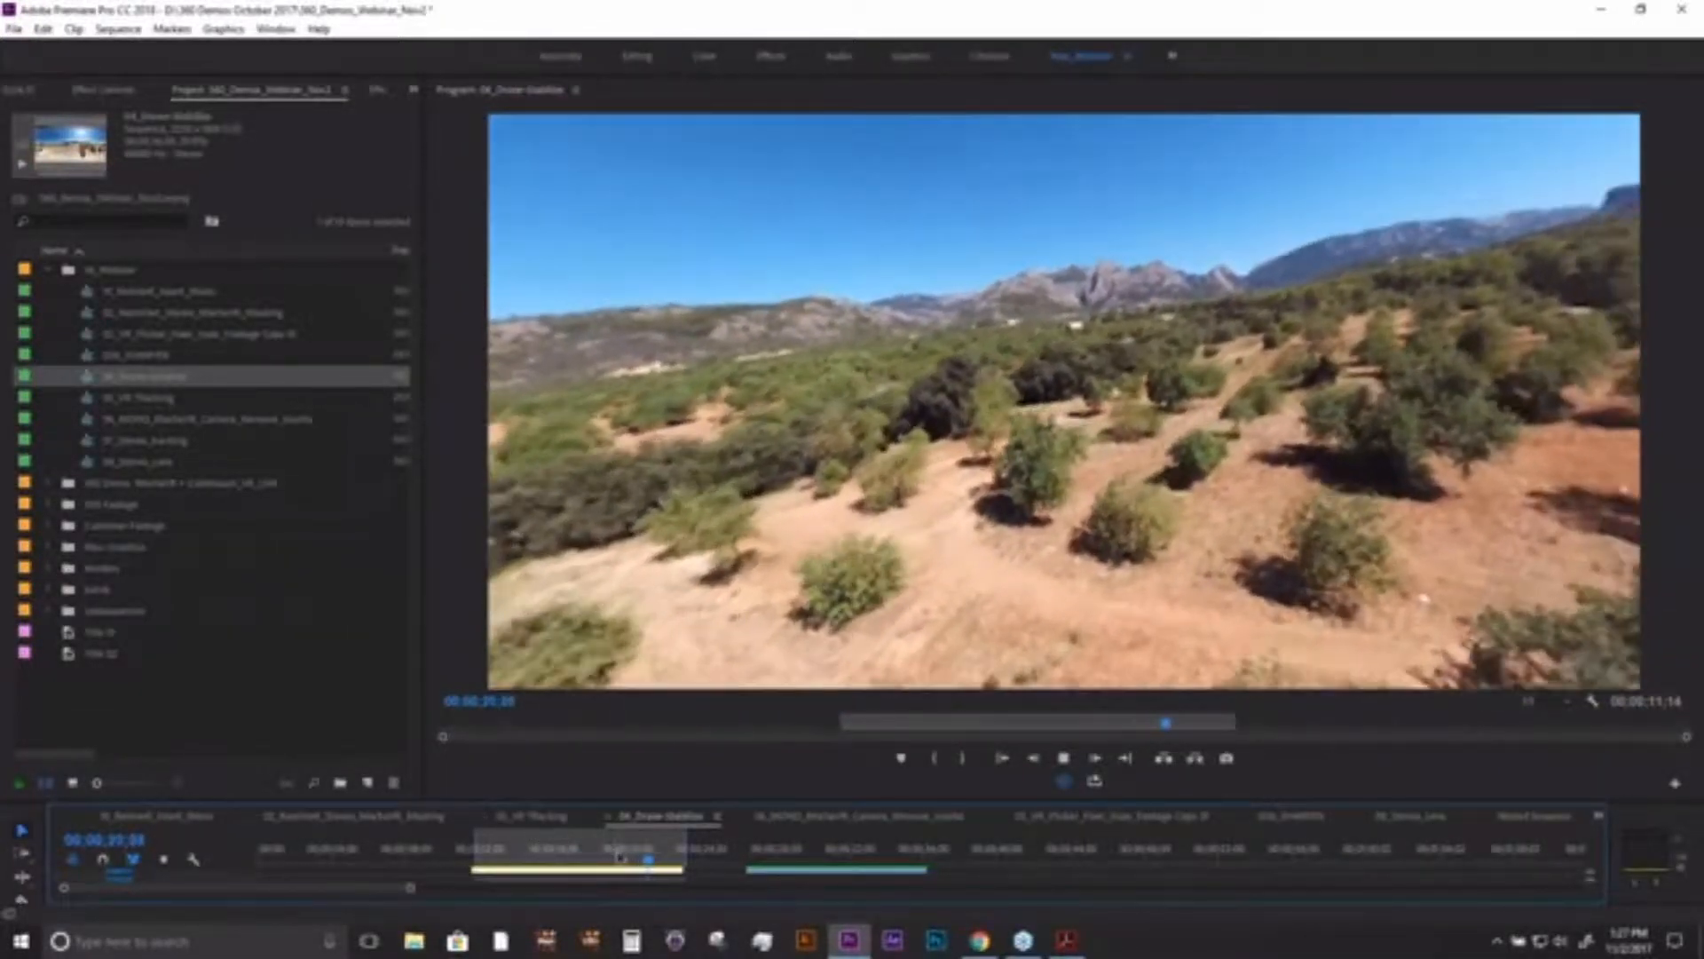
mouse_move(617, 854)
mouse_down()
mouse_move(636, 859)
mouse_move(610, 859)
mouse_up()
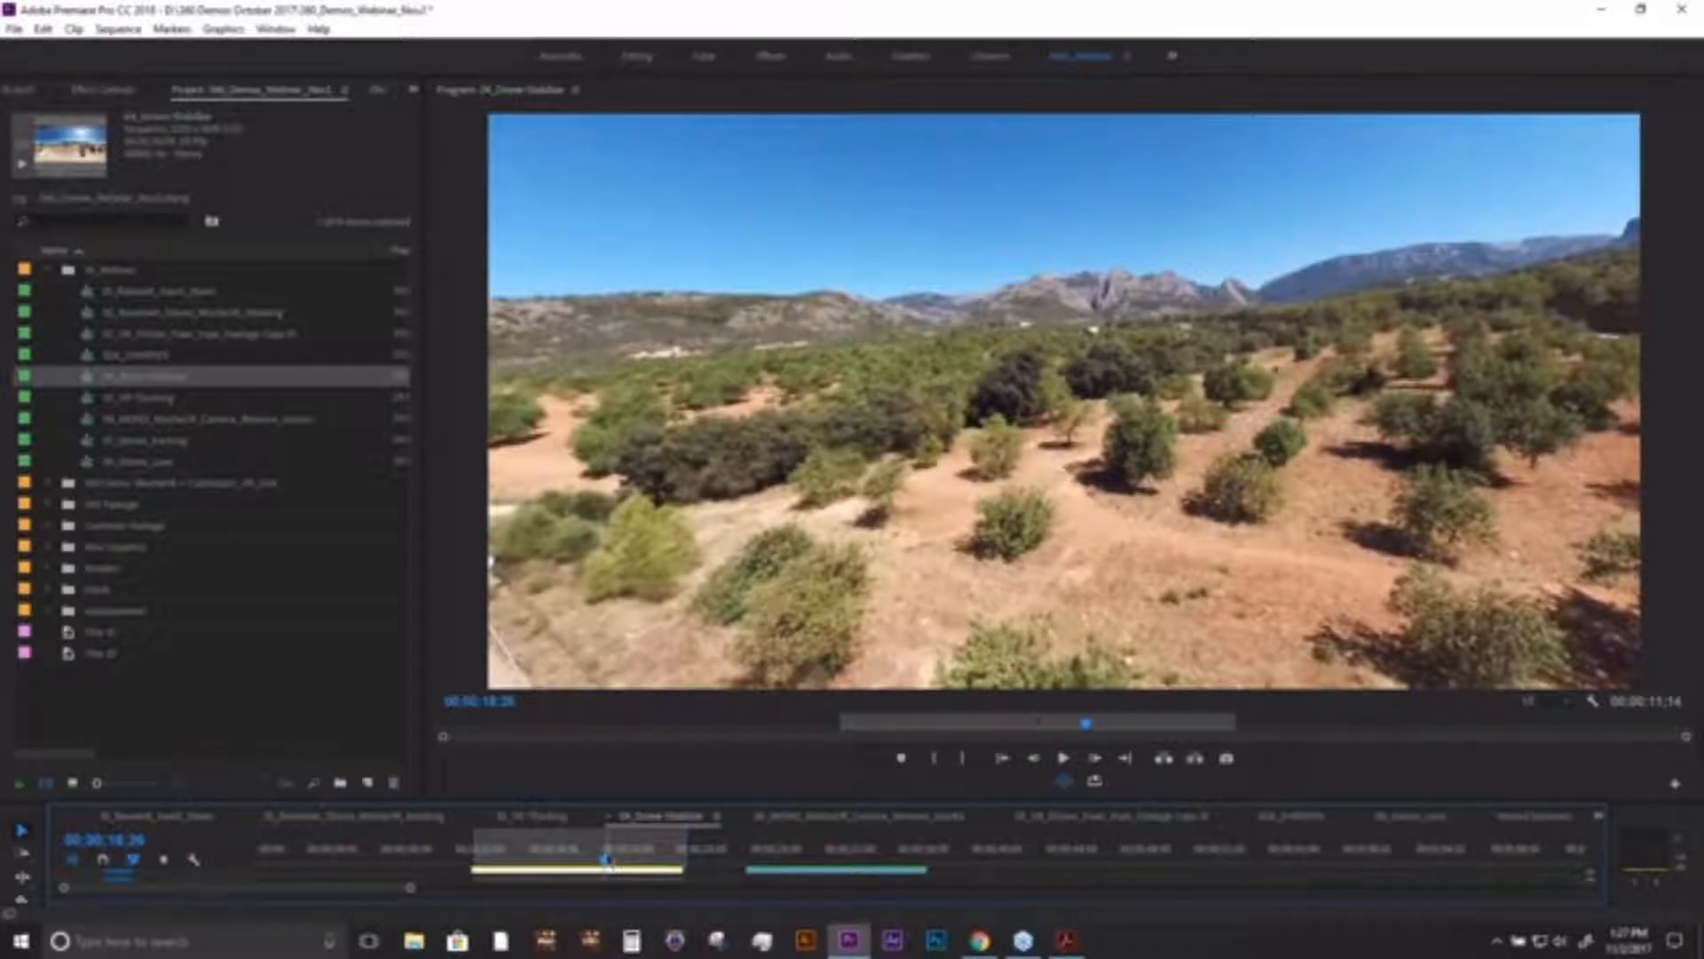
mouse_move(610, 859)
mouse_down()
mouse_move(626, 859)
mouse_move(597, 858)
mouse_up()
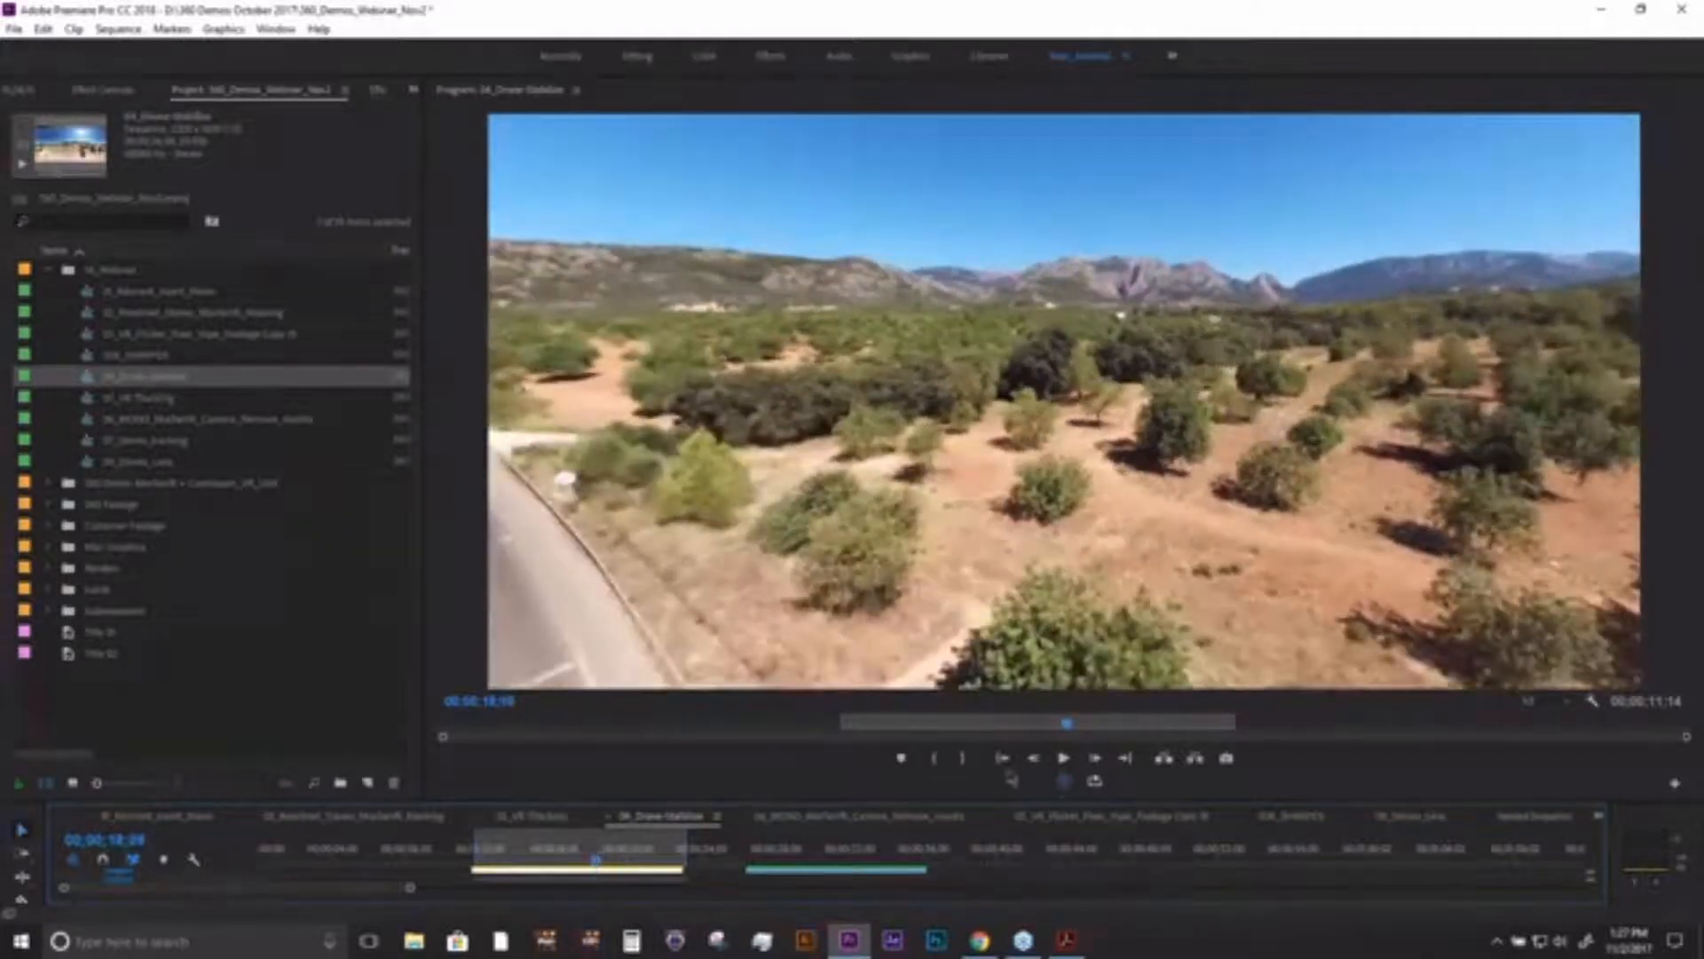
- Restore the flat view and the smaller program monitor, and select the second drone clip with the playhead at about 00;00;28
click(1065, 782)
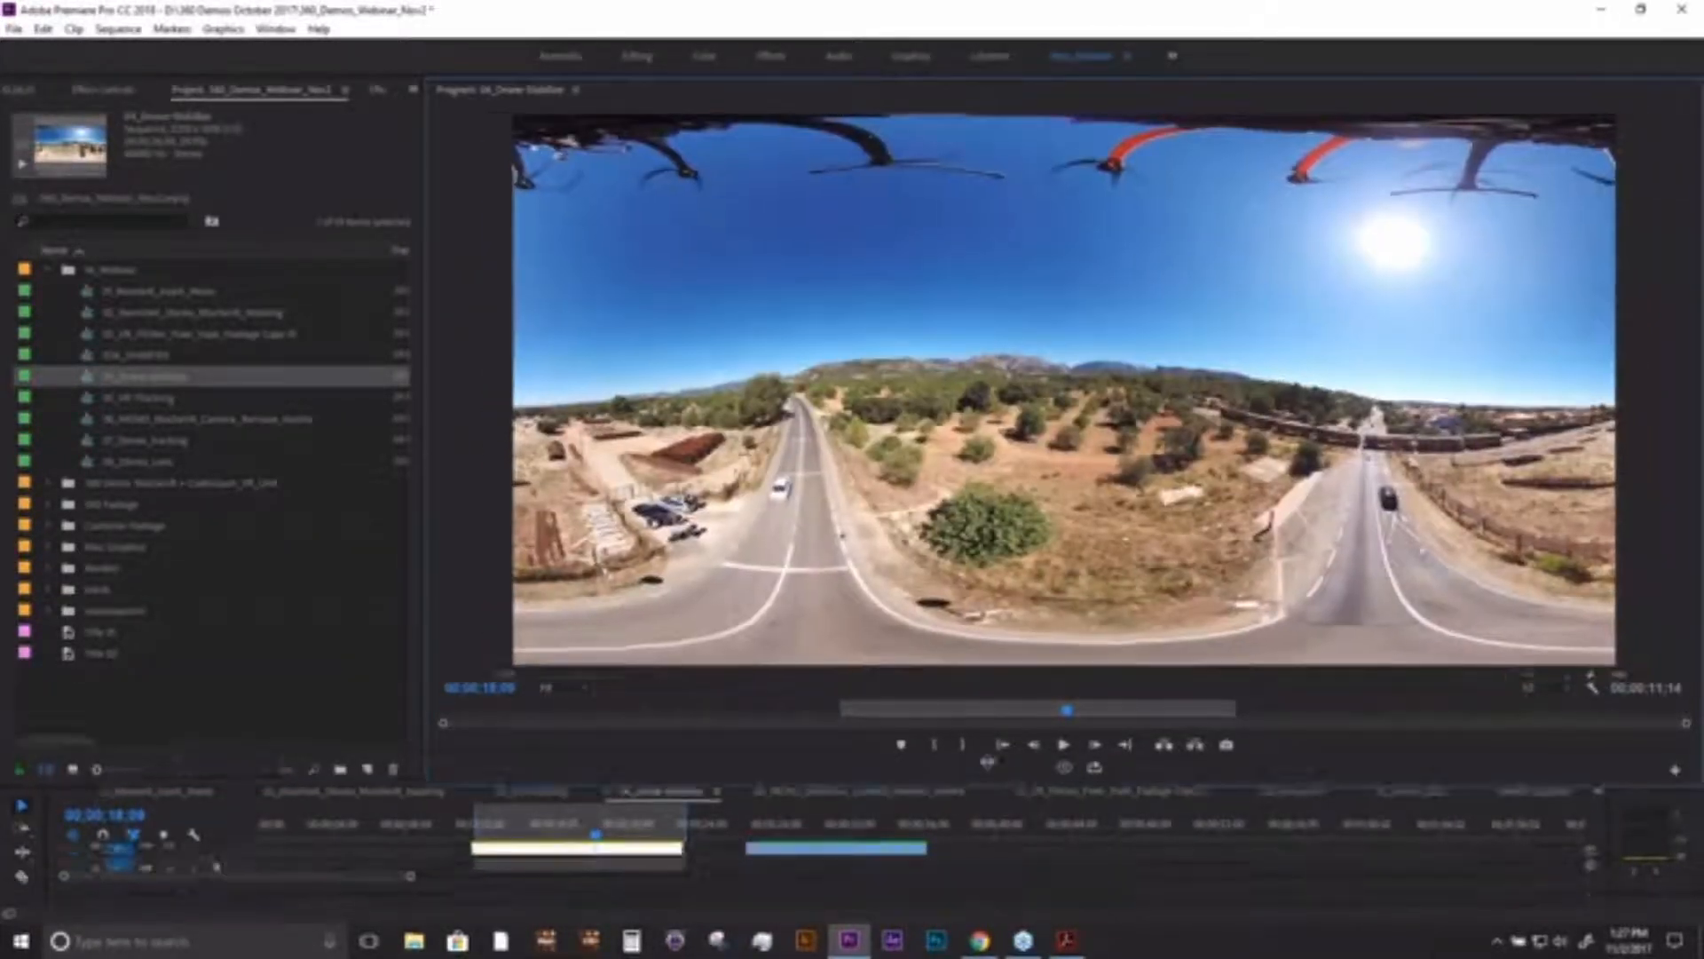
drag(986, 800, 986, 572)
mouse_move(768, 624)
mouse_down()
mouse_move(863, 636)
mouse_move(764, 638)
mouse_up()
key(space)
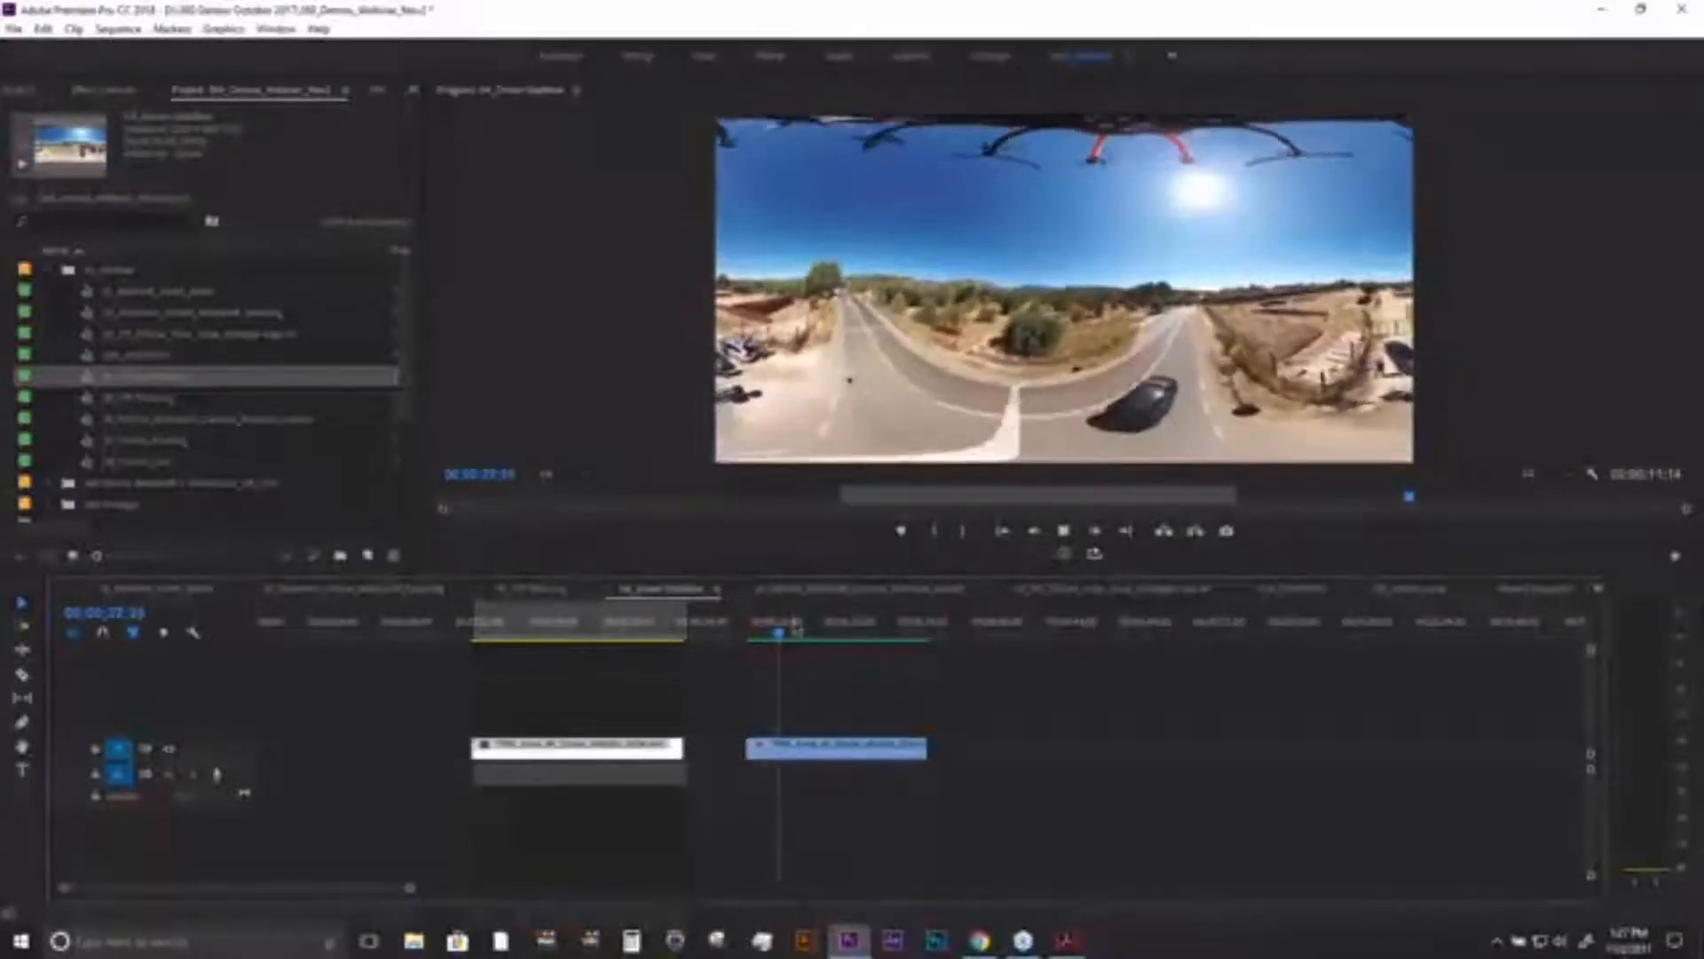
key(space)
mouse_move(816, 637)
mouse_down()
mouse_move(860, 637)
mouse_move(790, 638)
mouse_up()
click(810, 752)
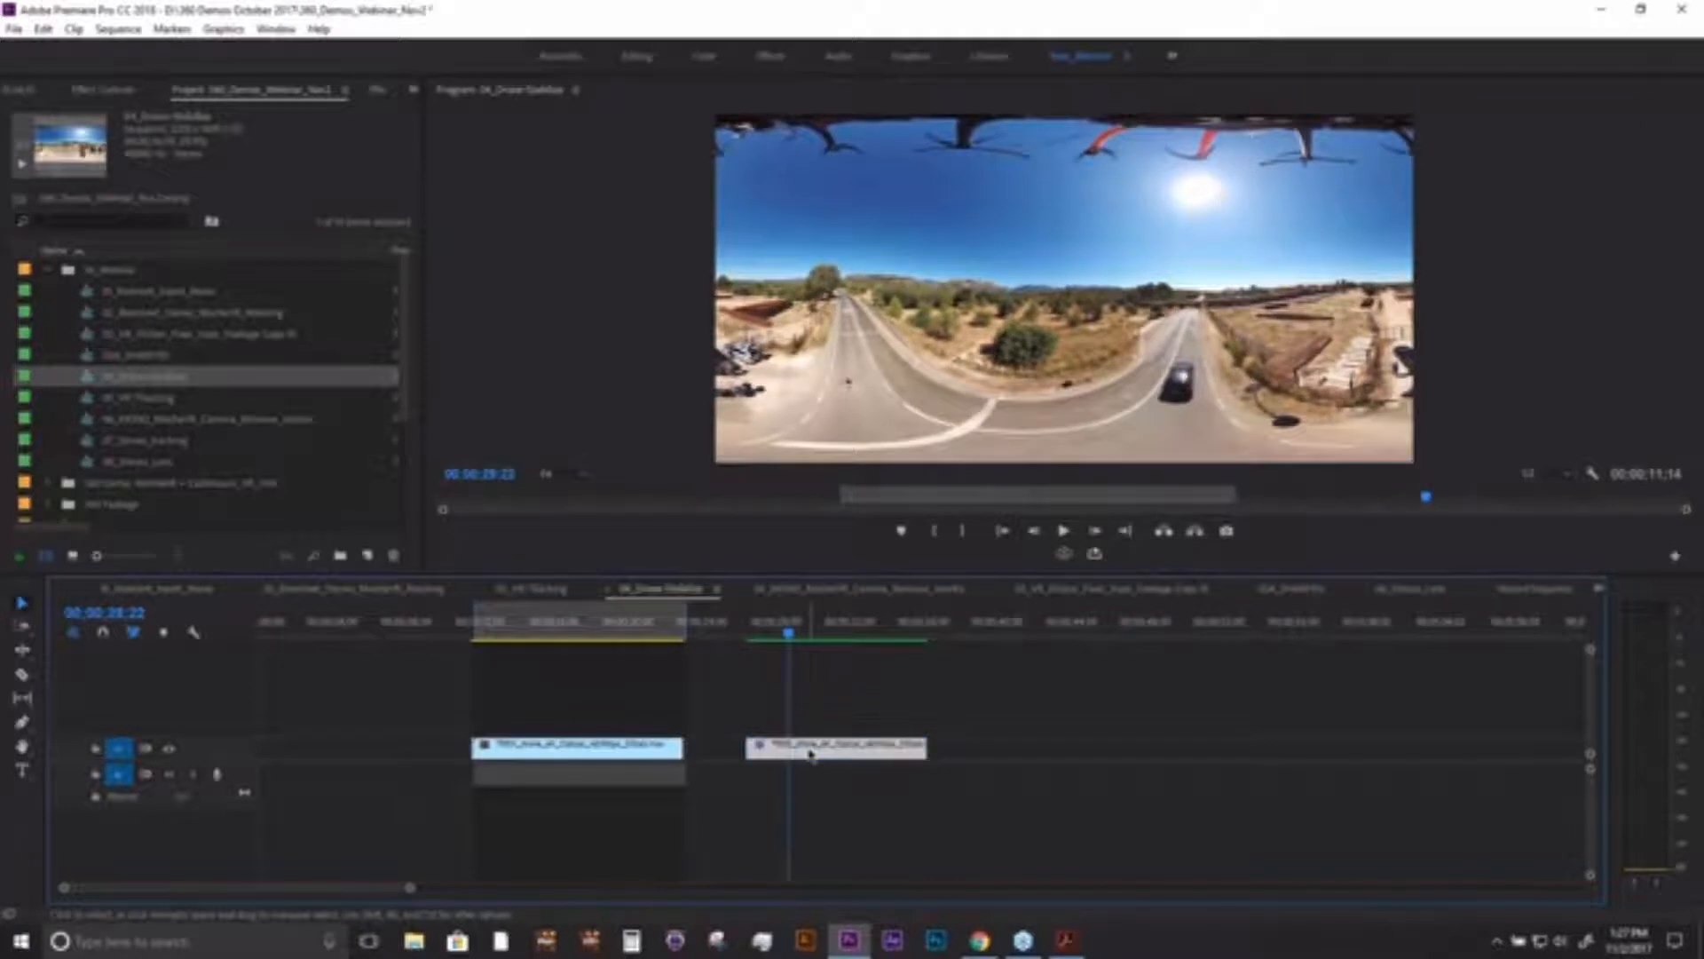
click(121, 91)
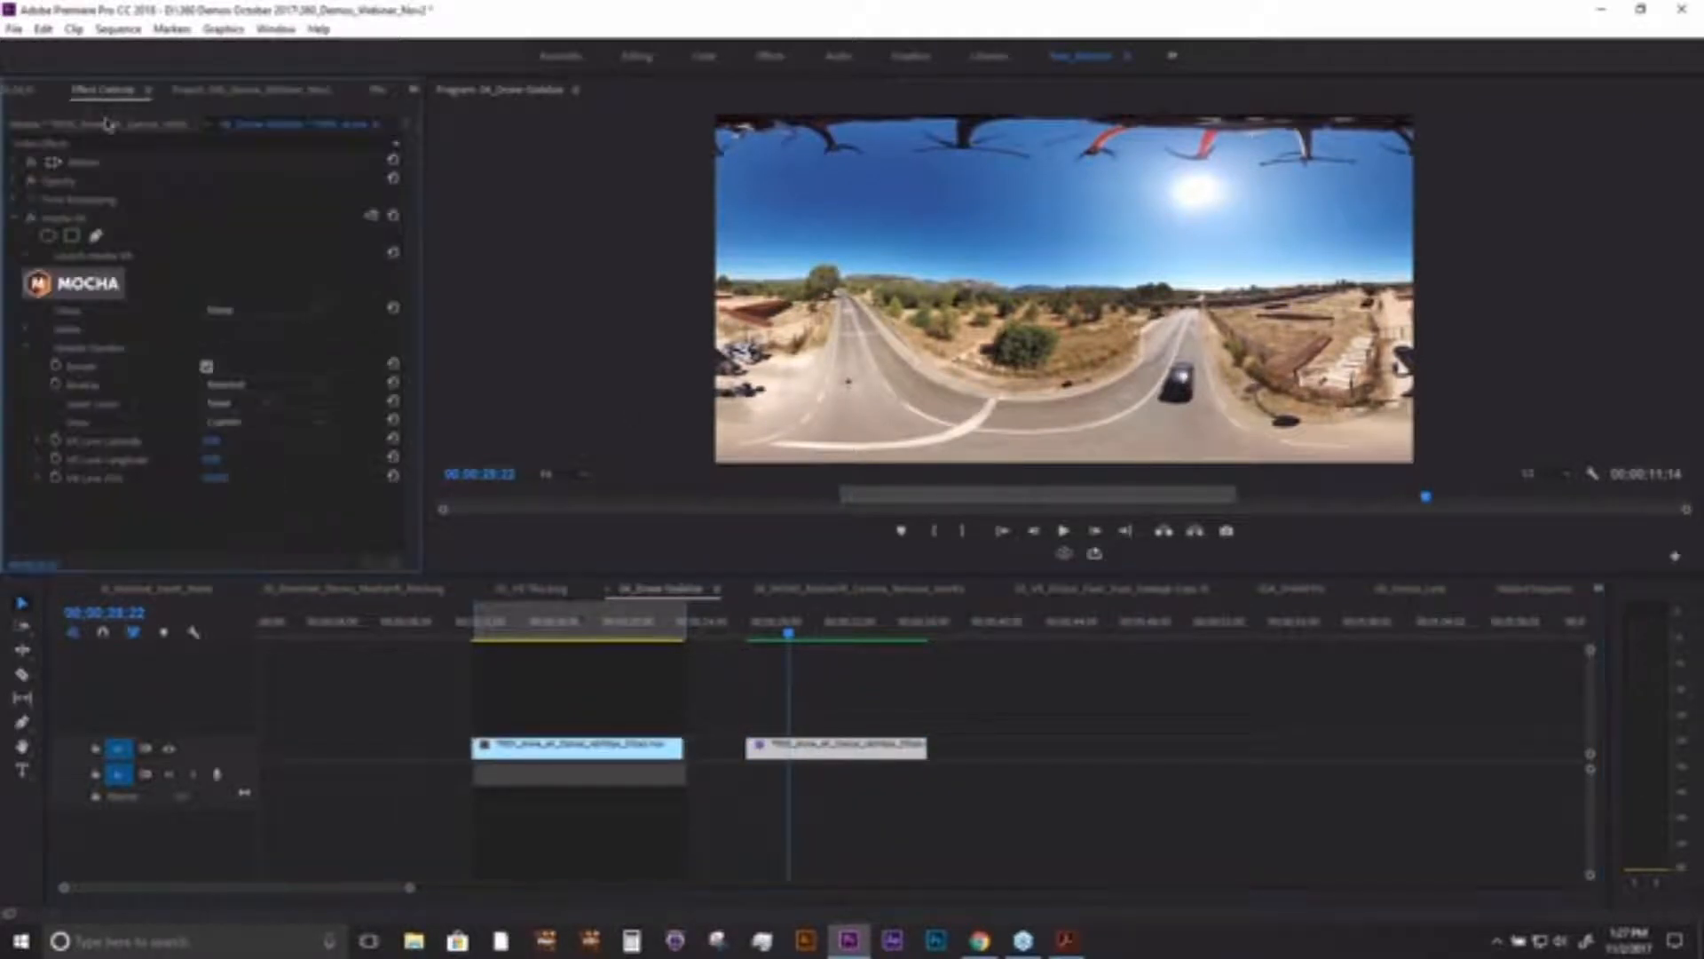
click(89, 285)
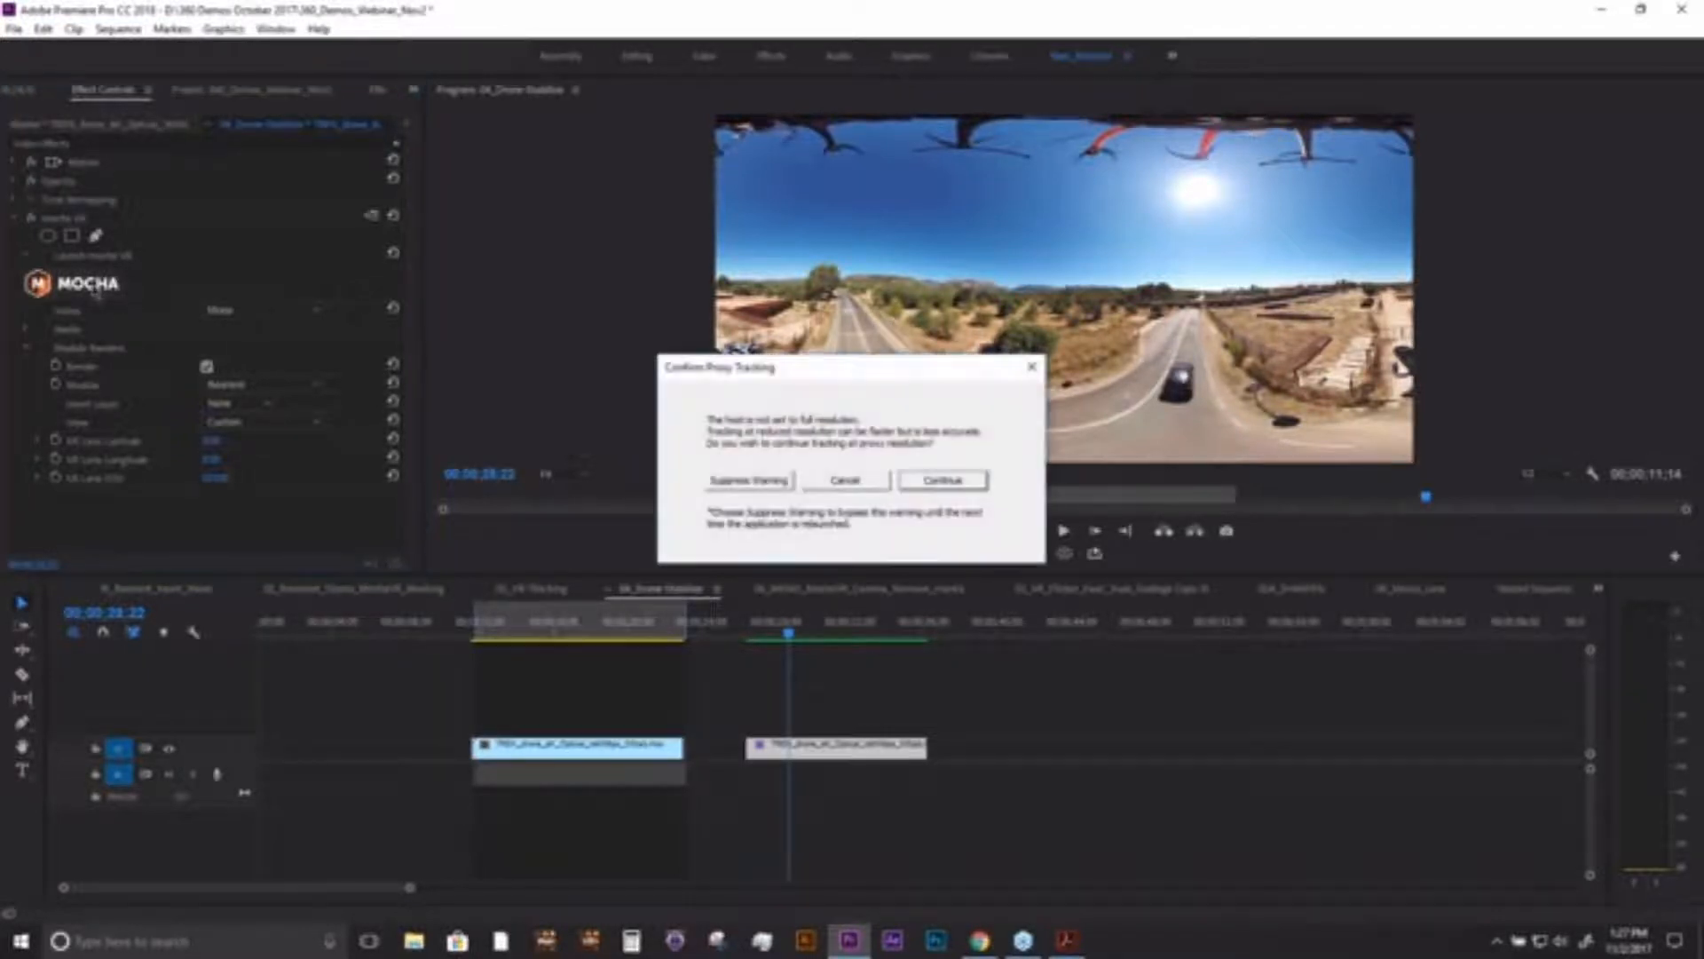
click(938, 488)
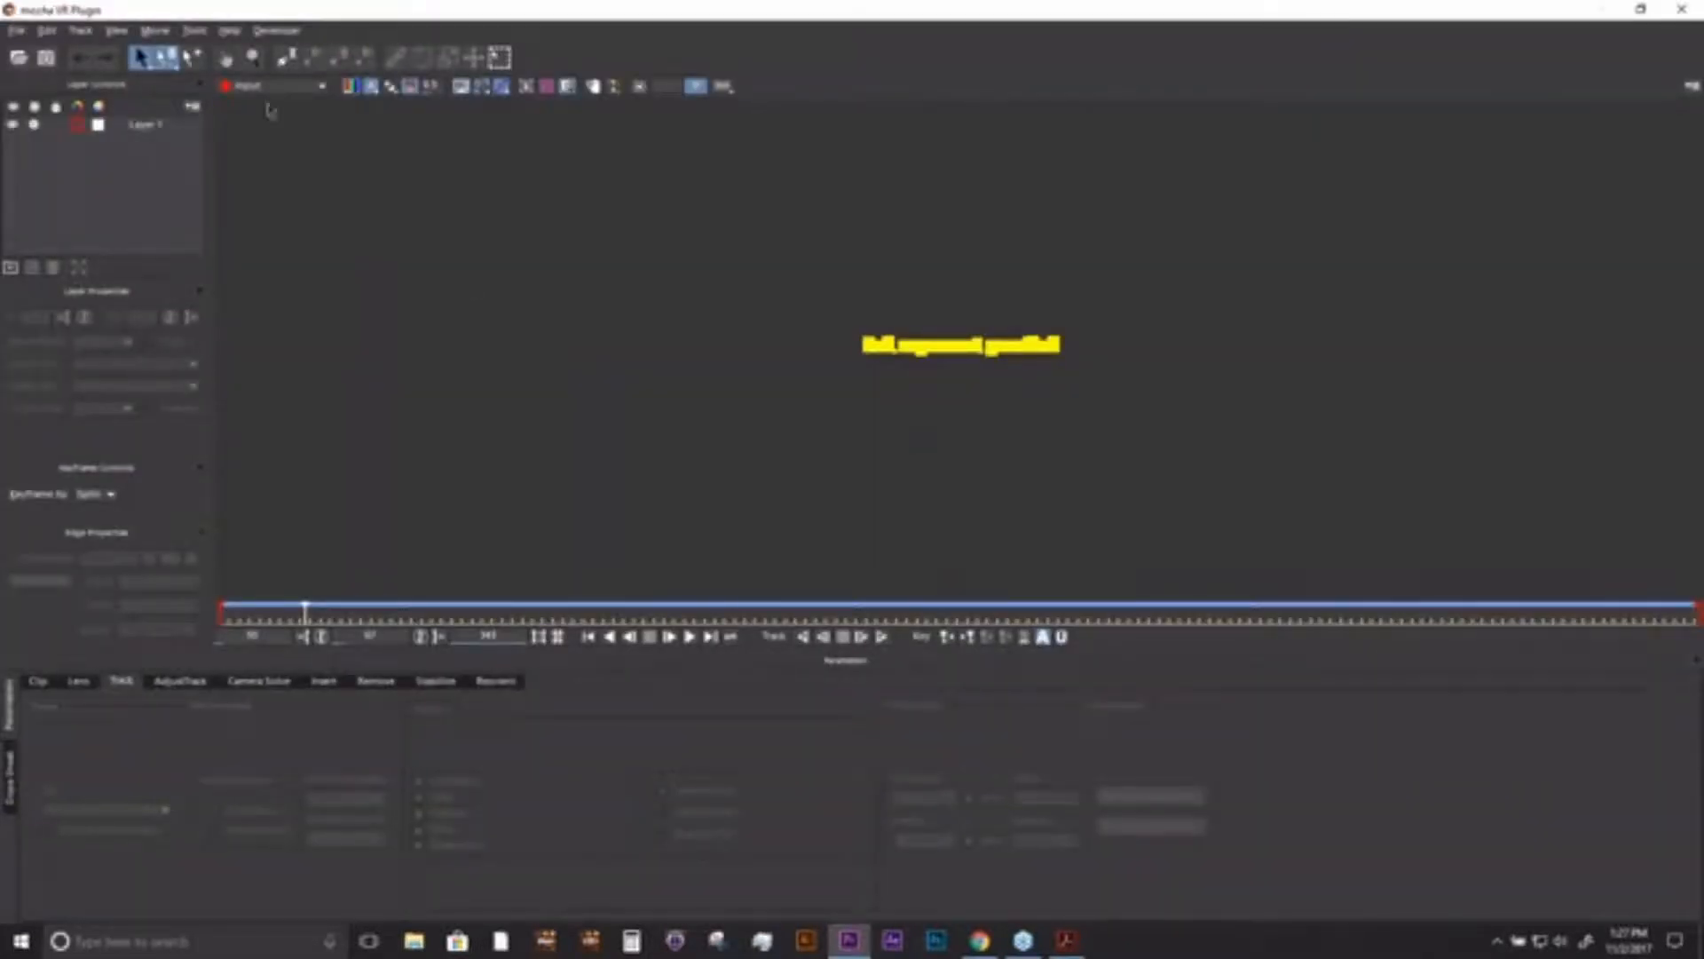
click(274, 86)
click(266, 110)
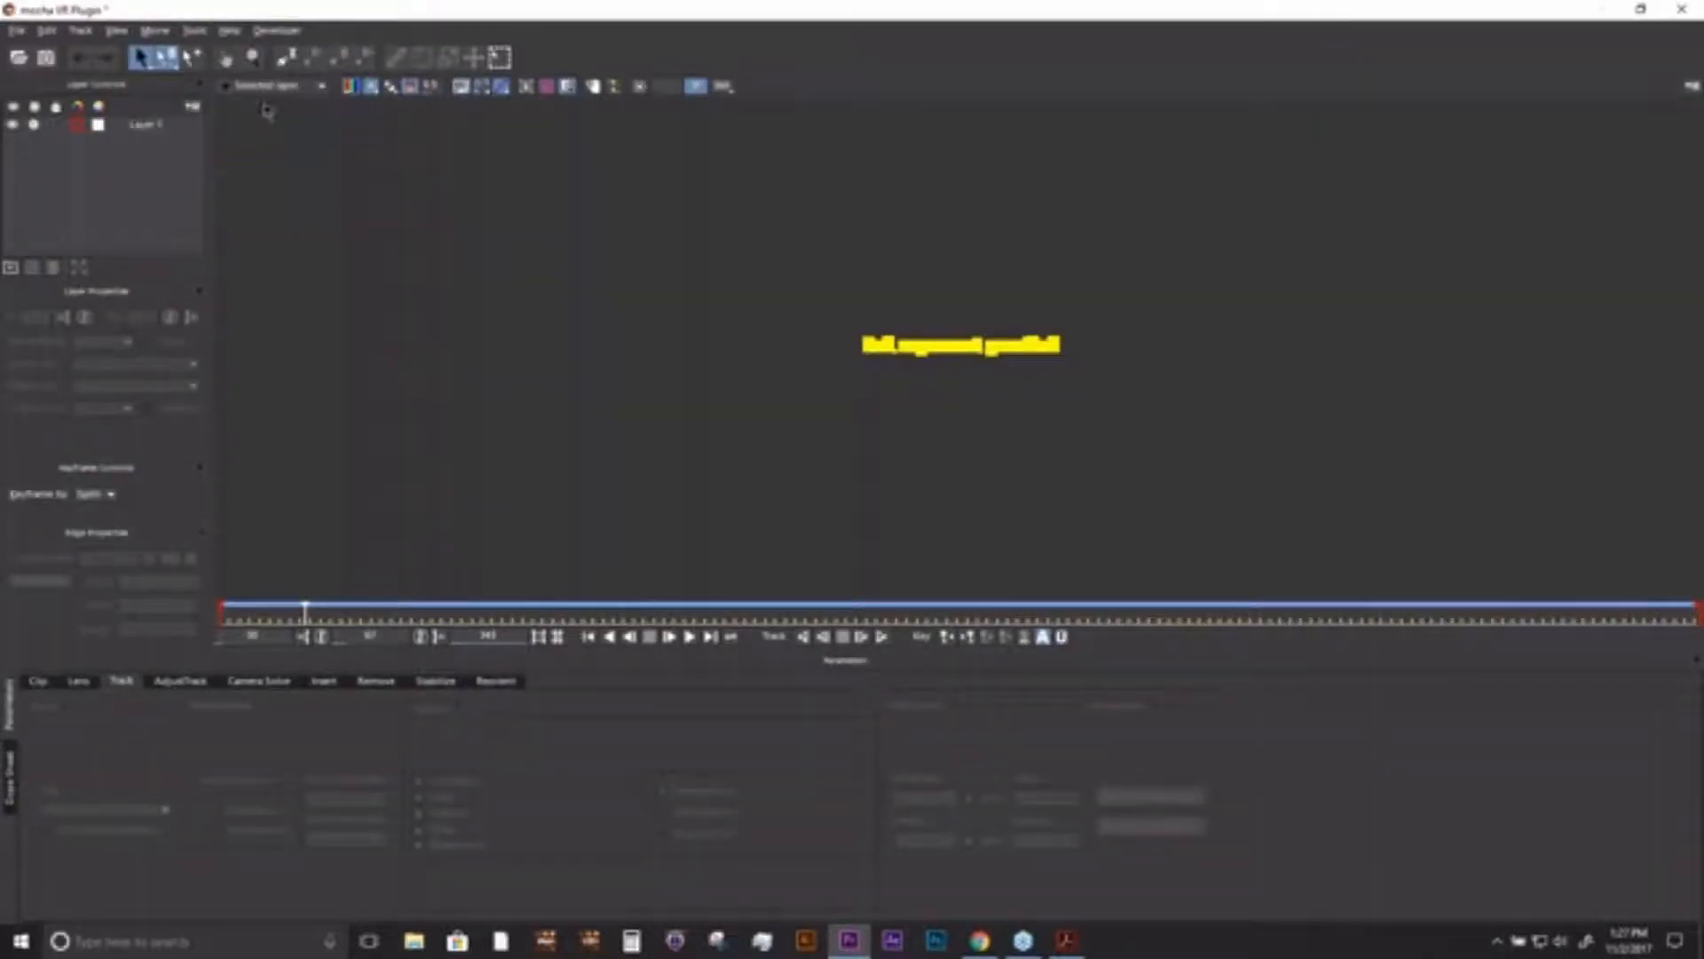
click(1691, 11)
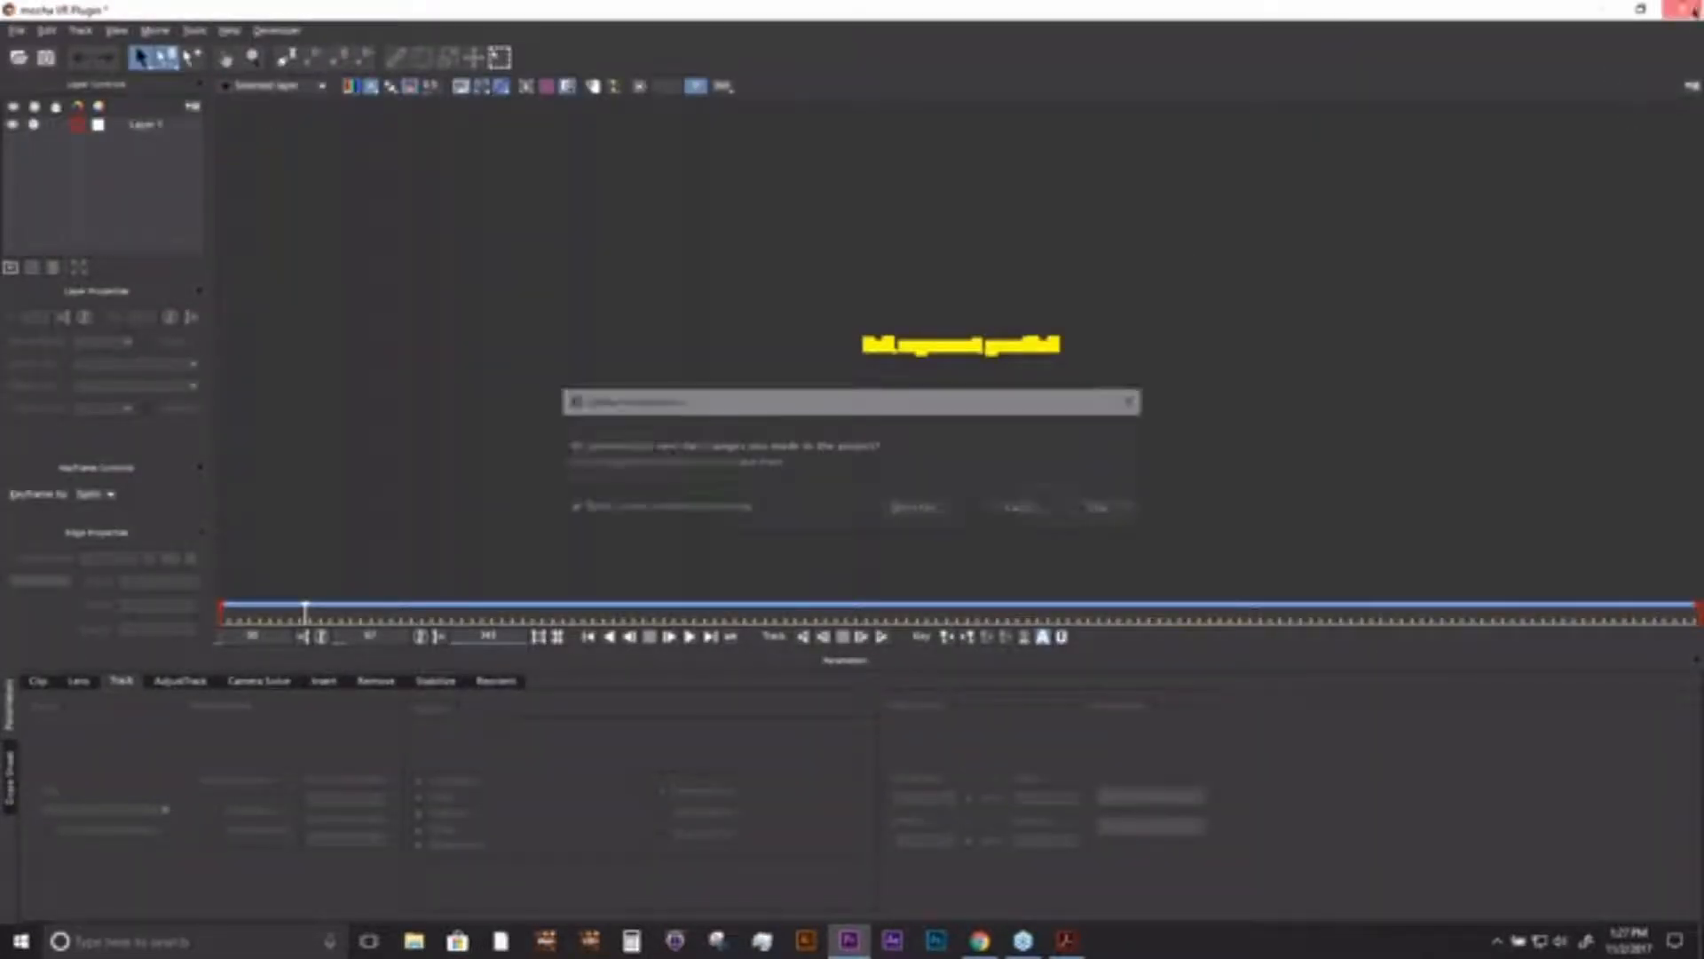
click(921, 510)
- Set the program monitor's playback resolution to Full and bring the playhead back near the start of the second drone clip
click(1562, 477)
click(1554, 490)
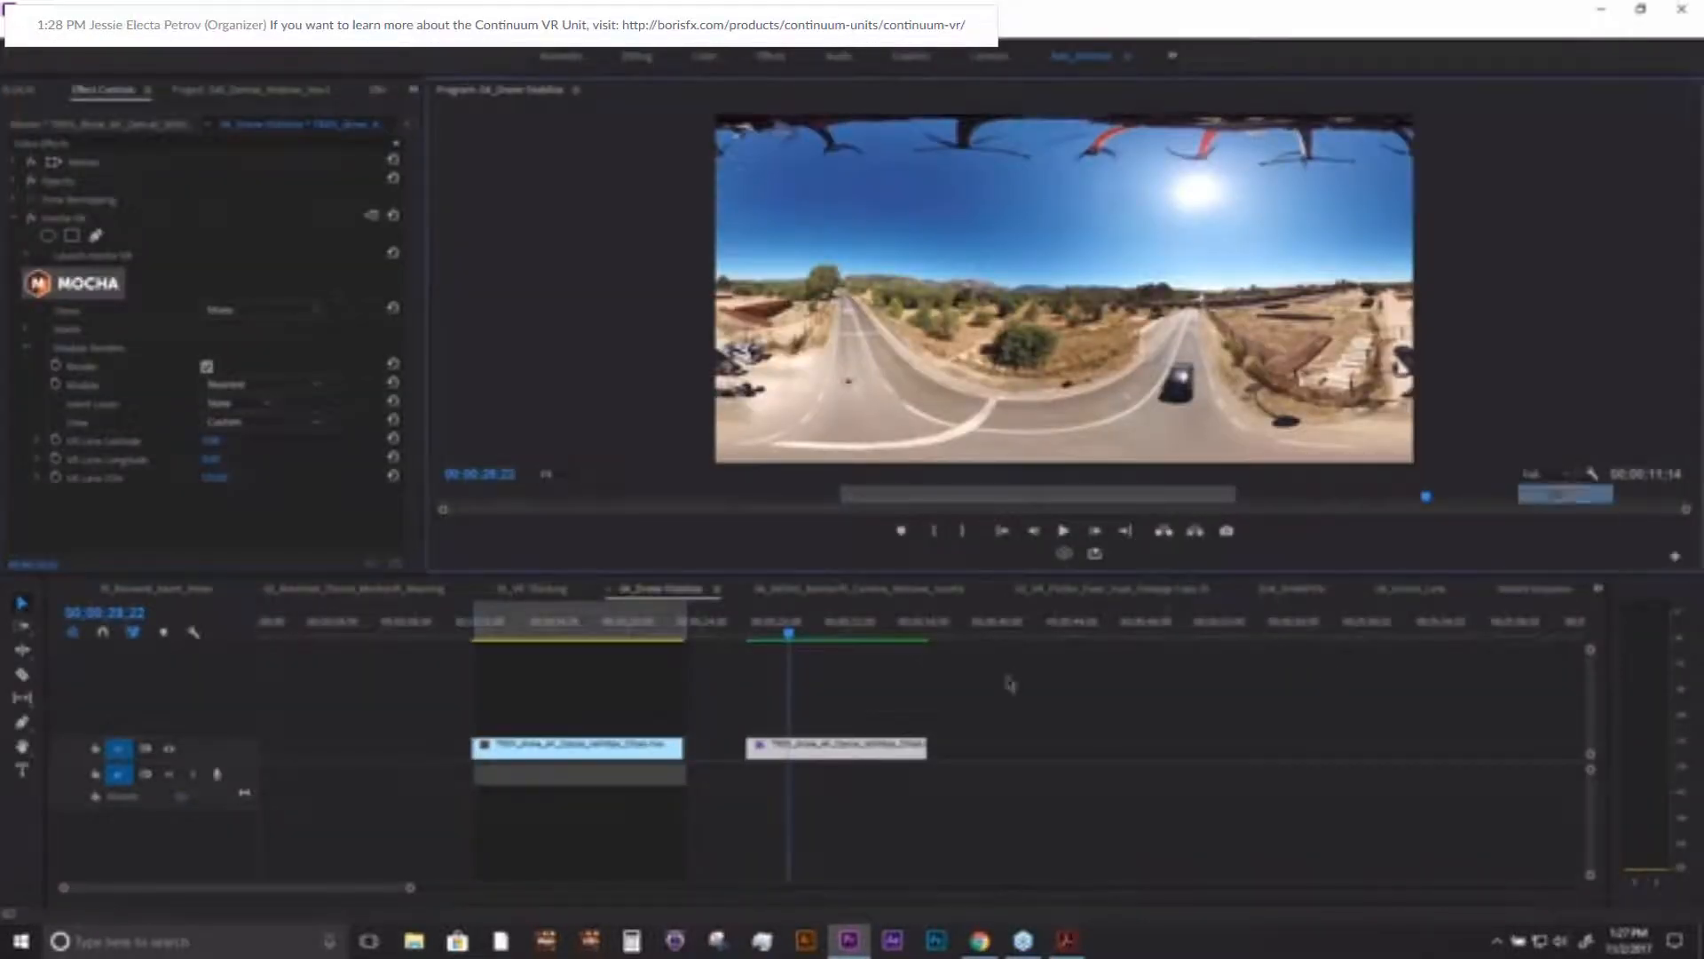
key(space)
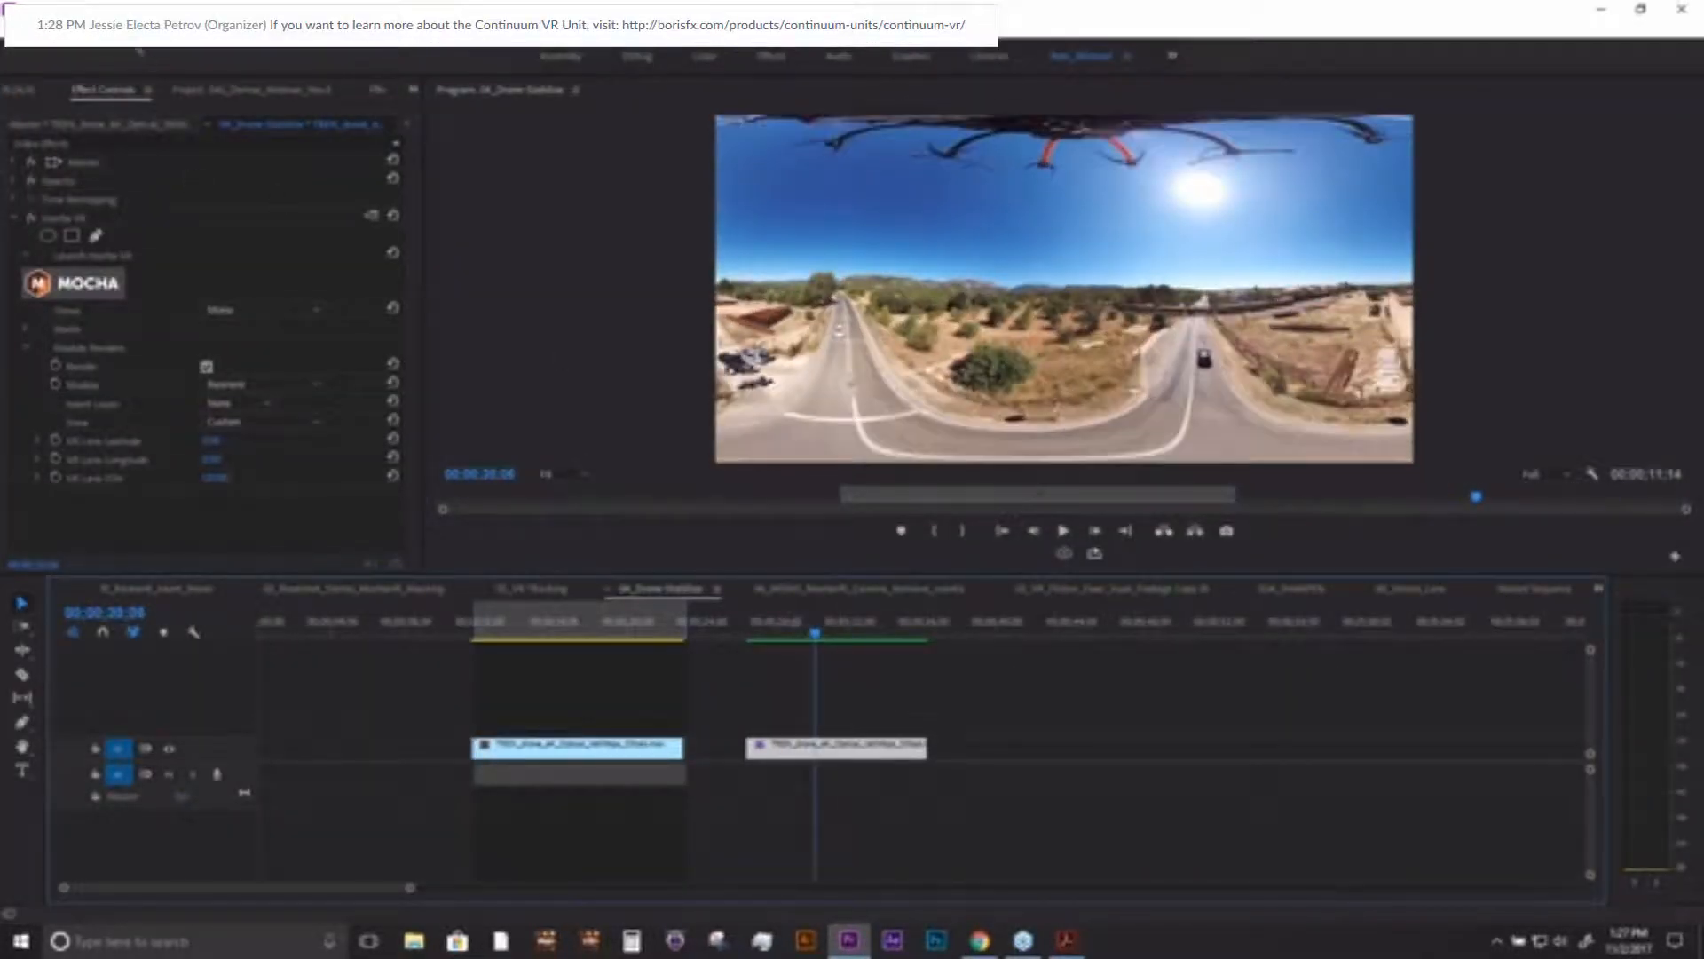
click(118, 29)
click(798, 631)
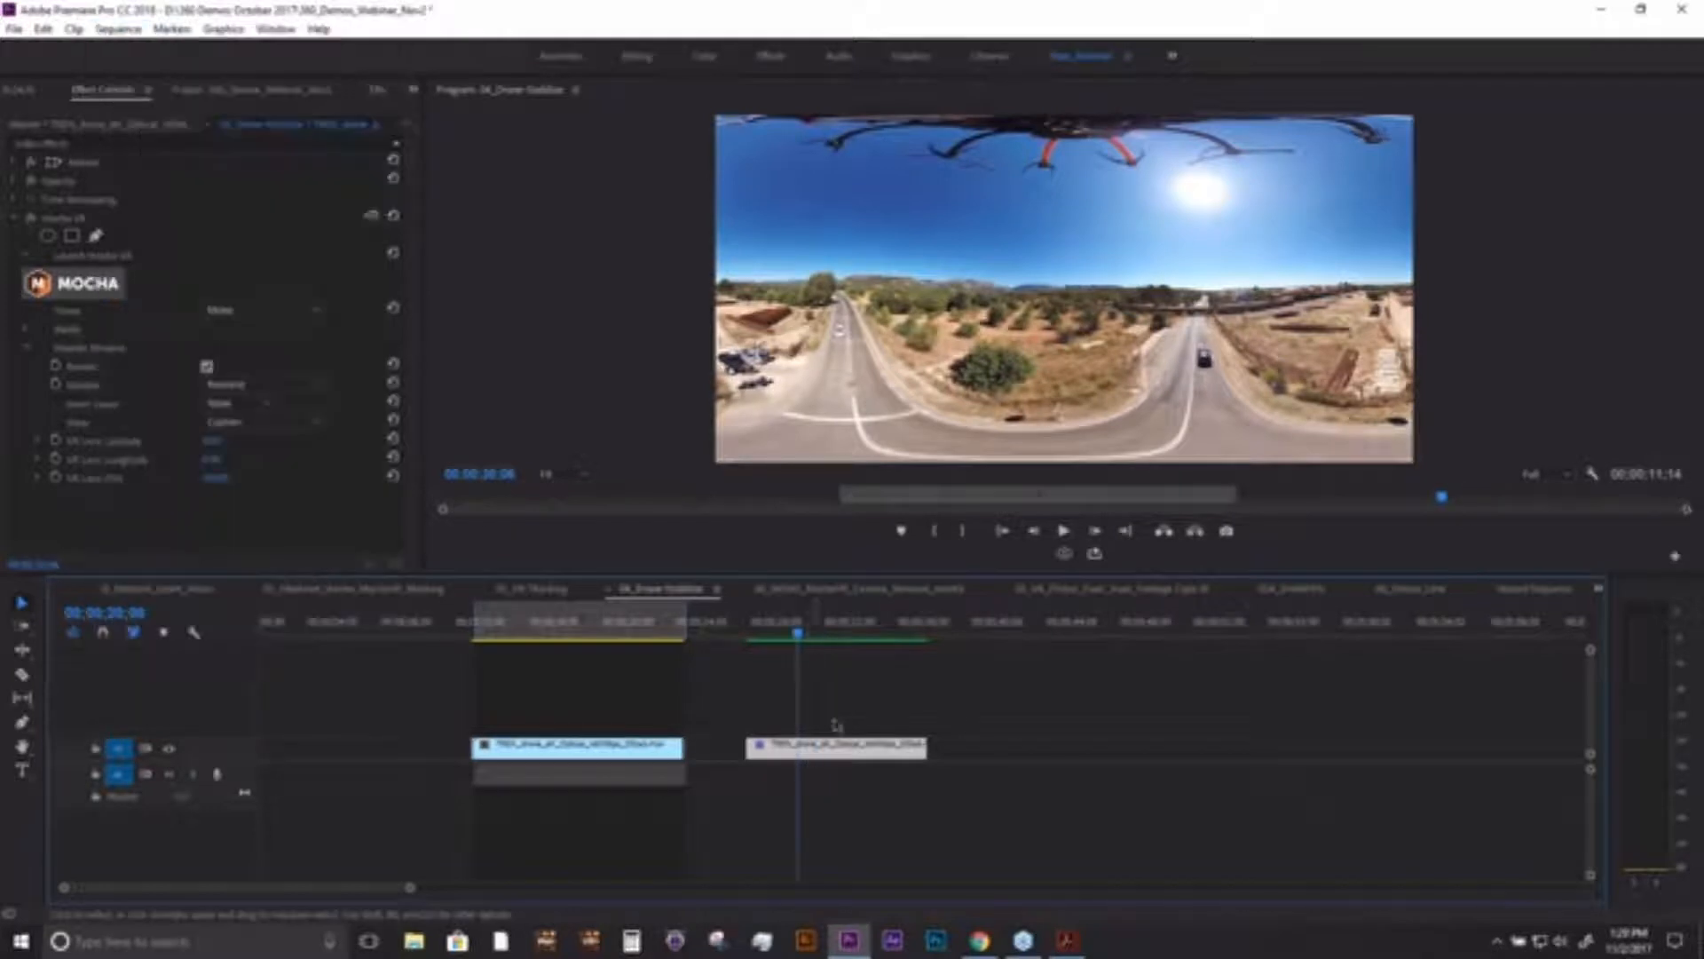
- Delete the existing mocha VR effect from the second drone clip and apply a fresh mocha VR found by searching effects for "vr"
click(69, 218)
key(Delete)
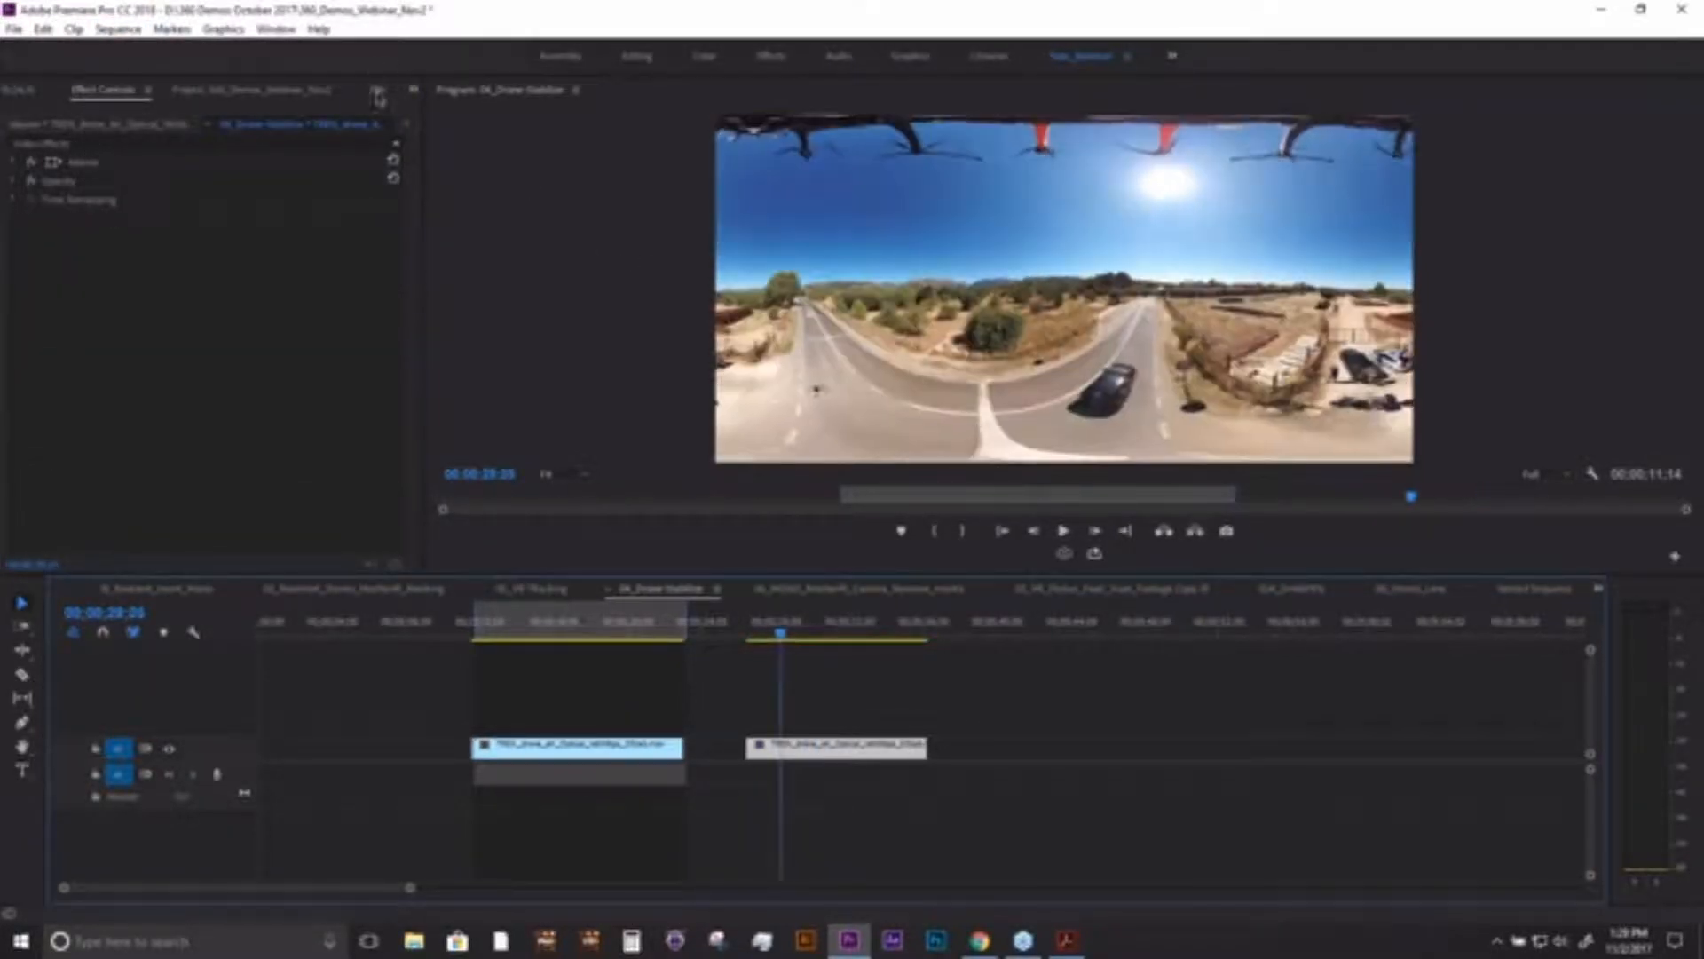
click(379, 92)
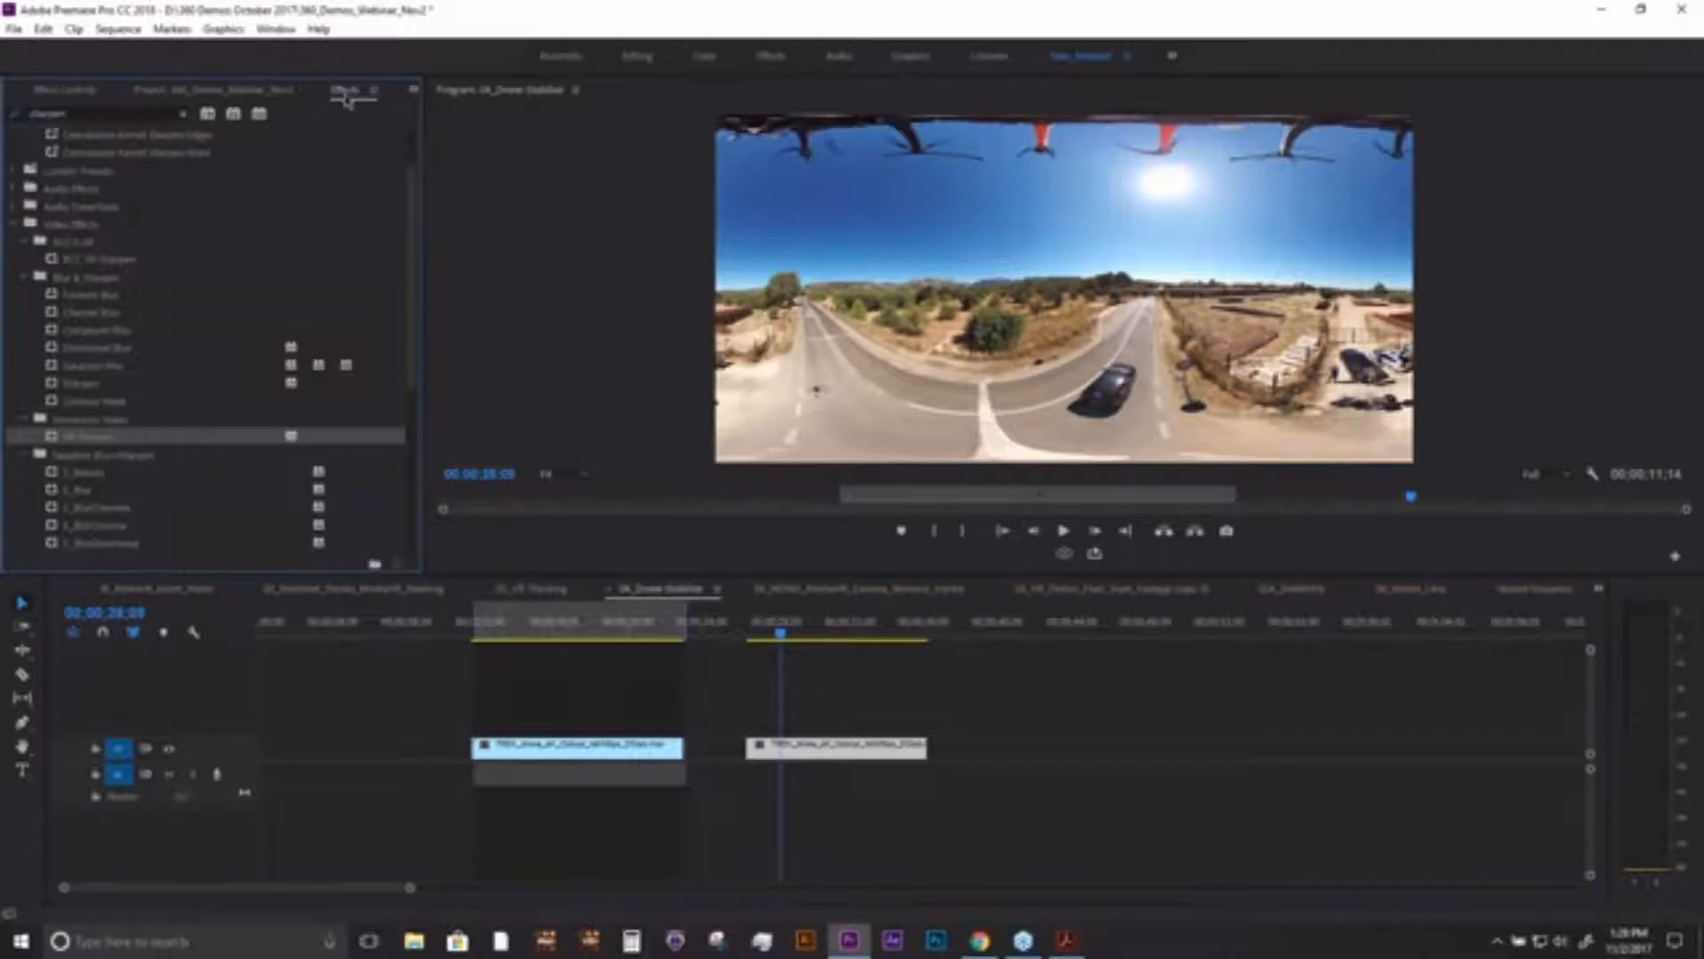
click(185, 117)
click(91, 113)
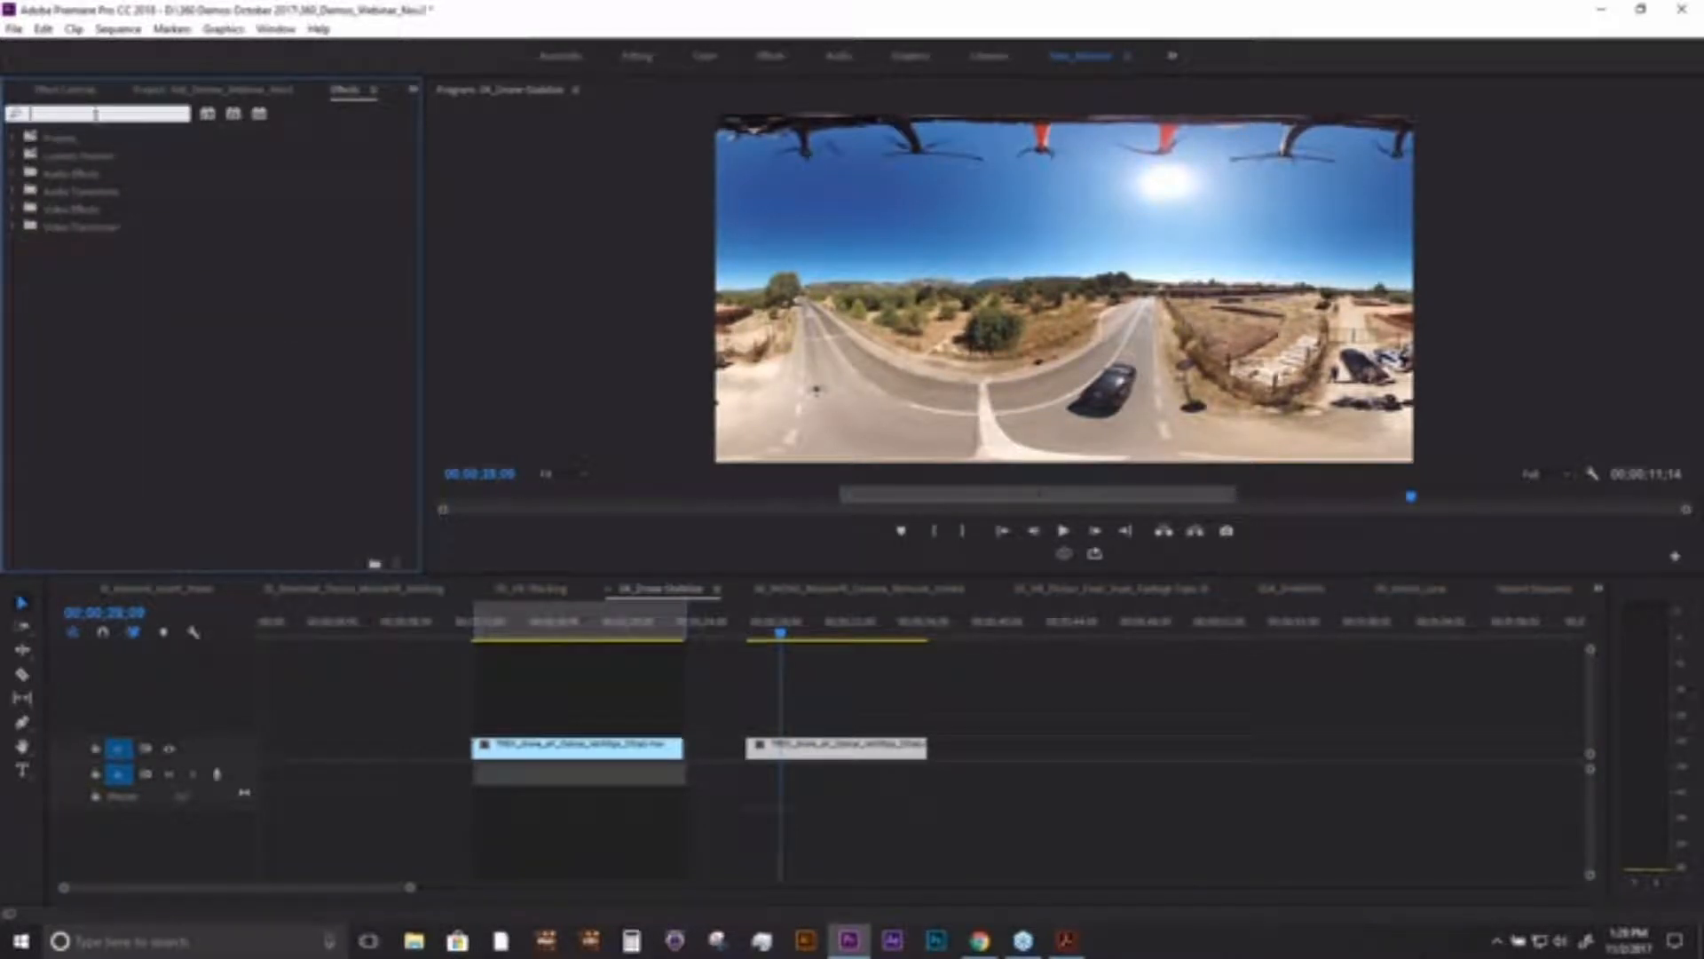
text(vr)
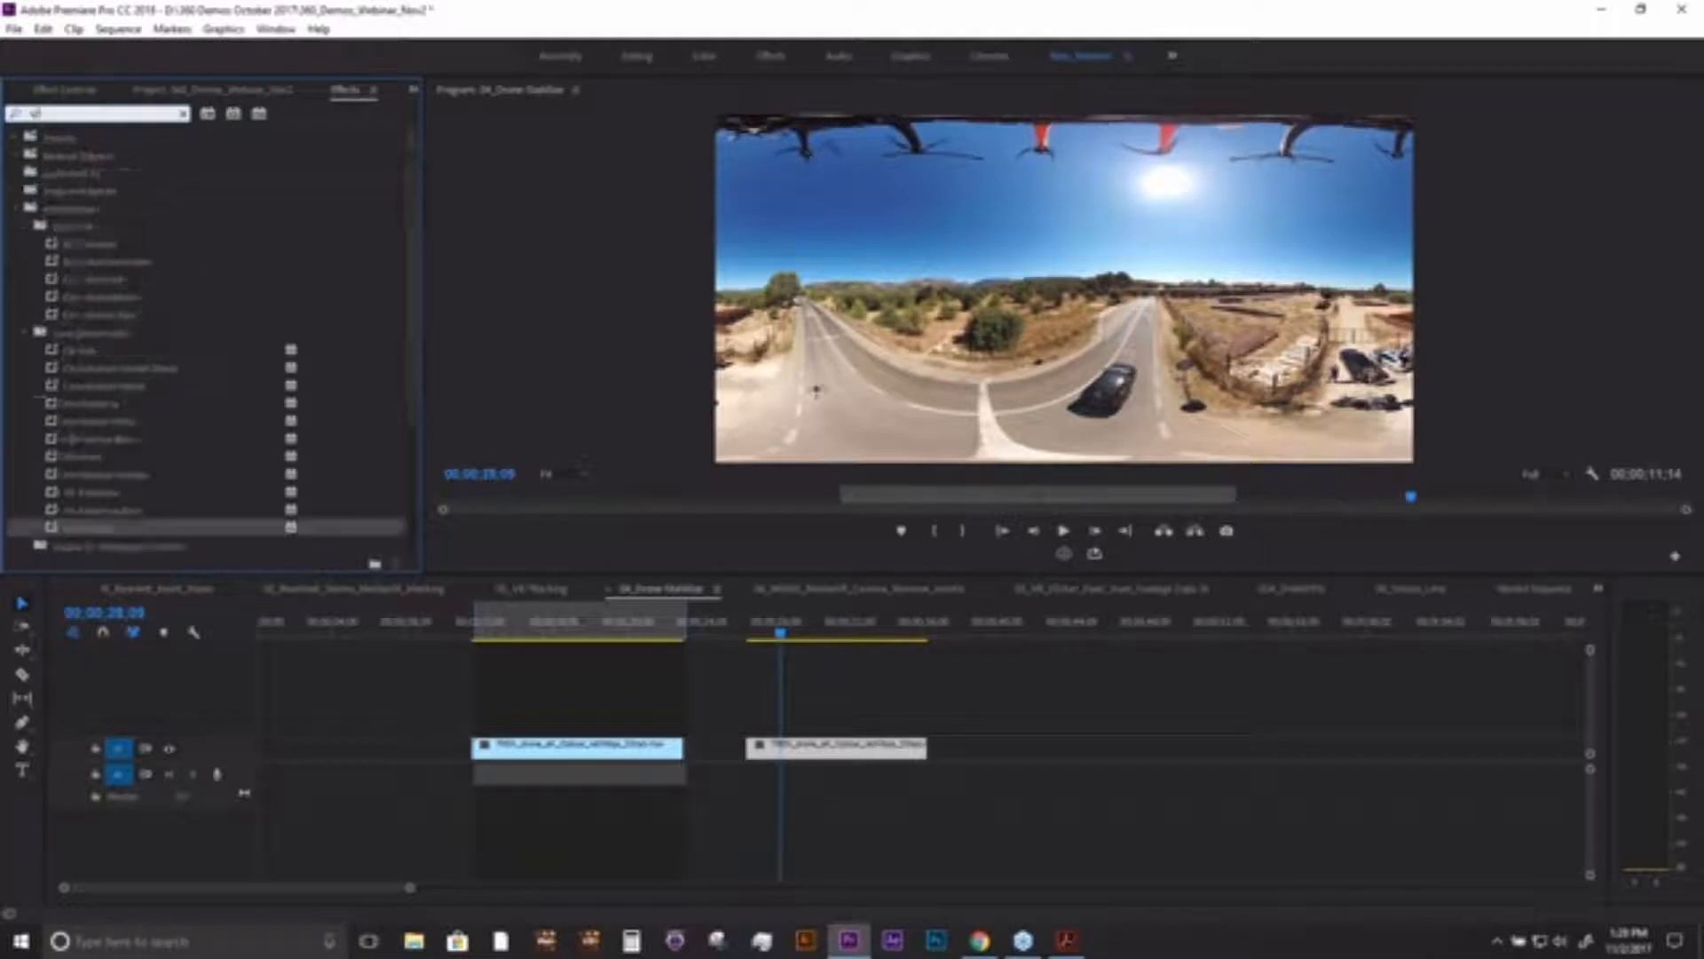
scroll(412, 340, down, 3)
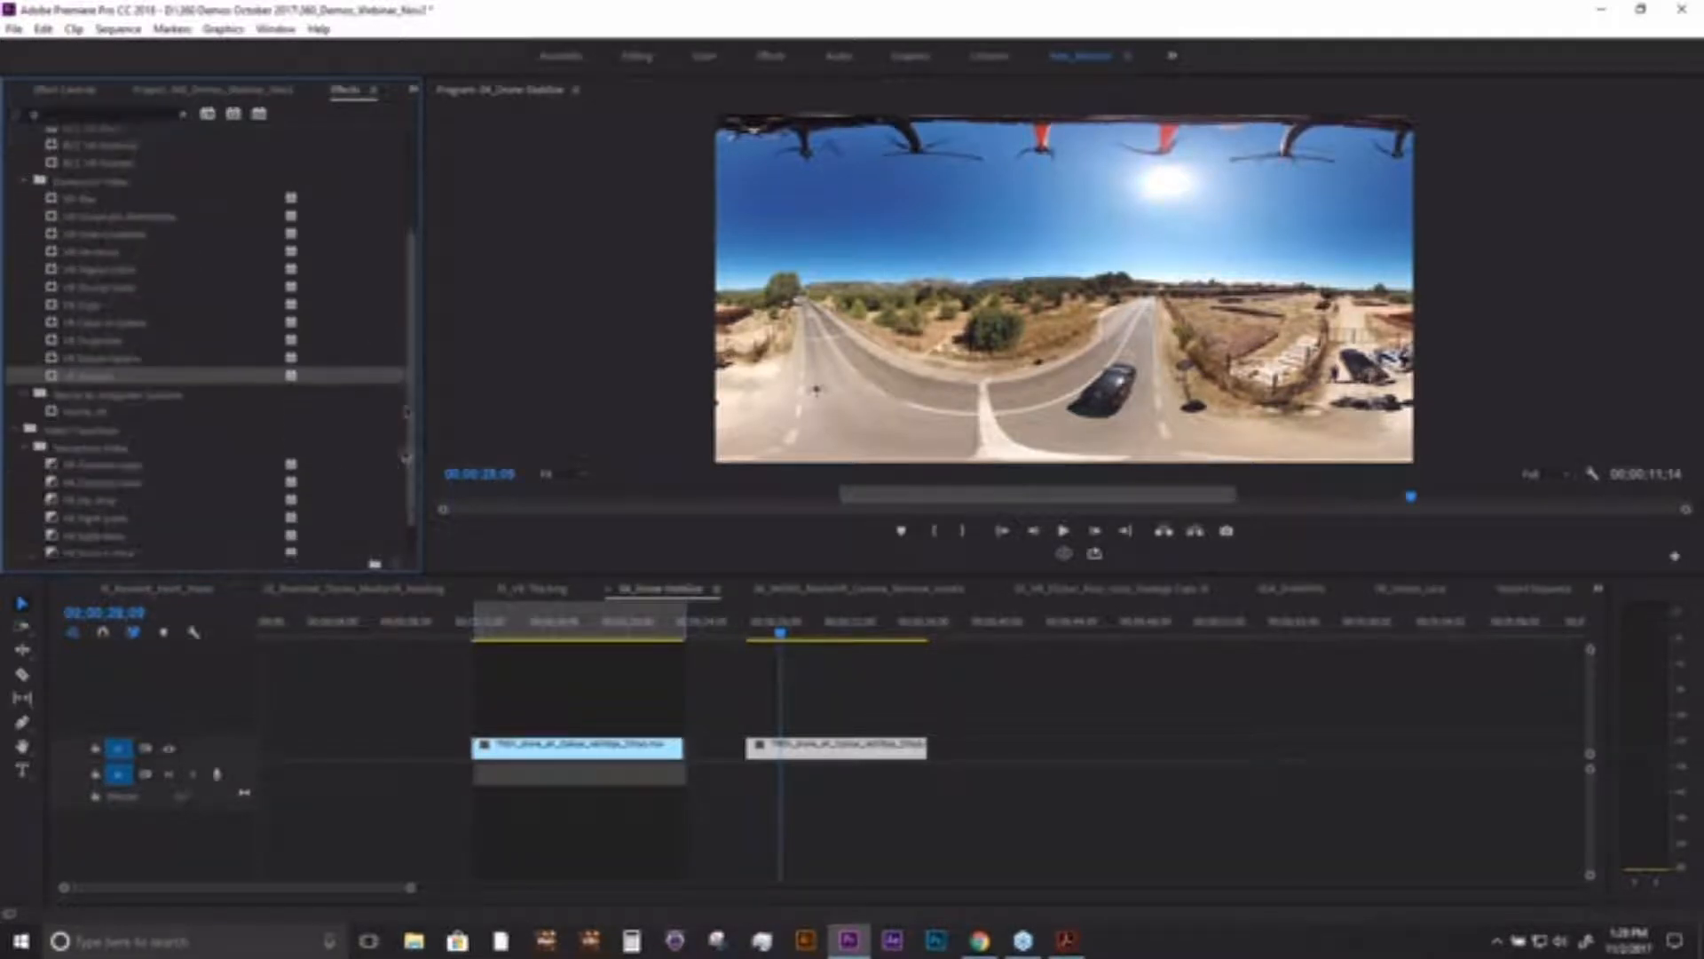
drag(97, 411, 788, 752)
- Launch mocha VR from the second drone clip's effect and go to a frame about a third of the way through the clip
click(77, 104)
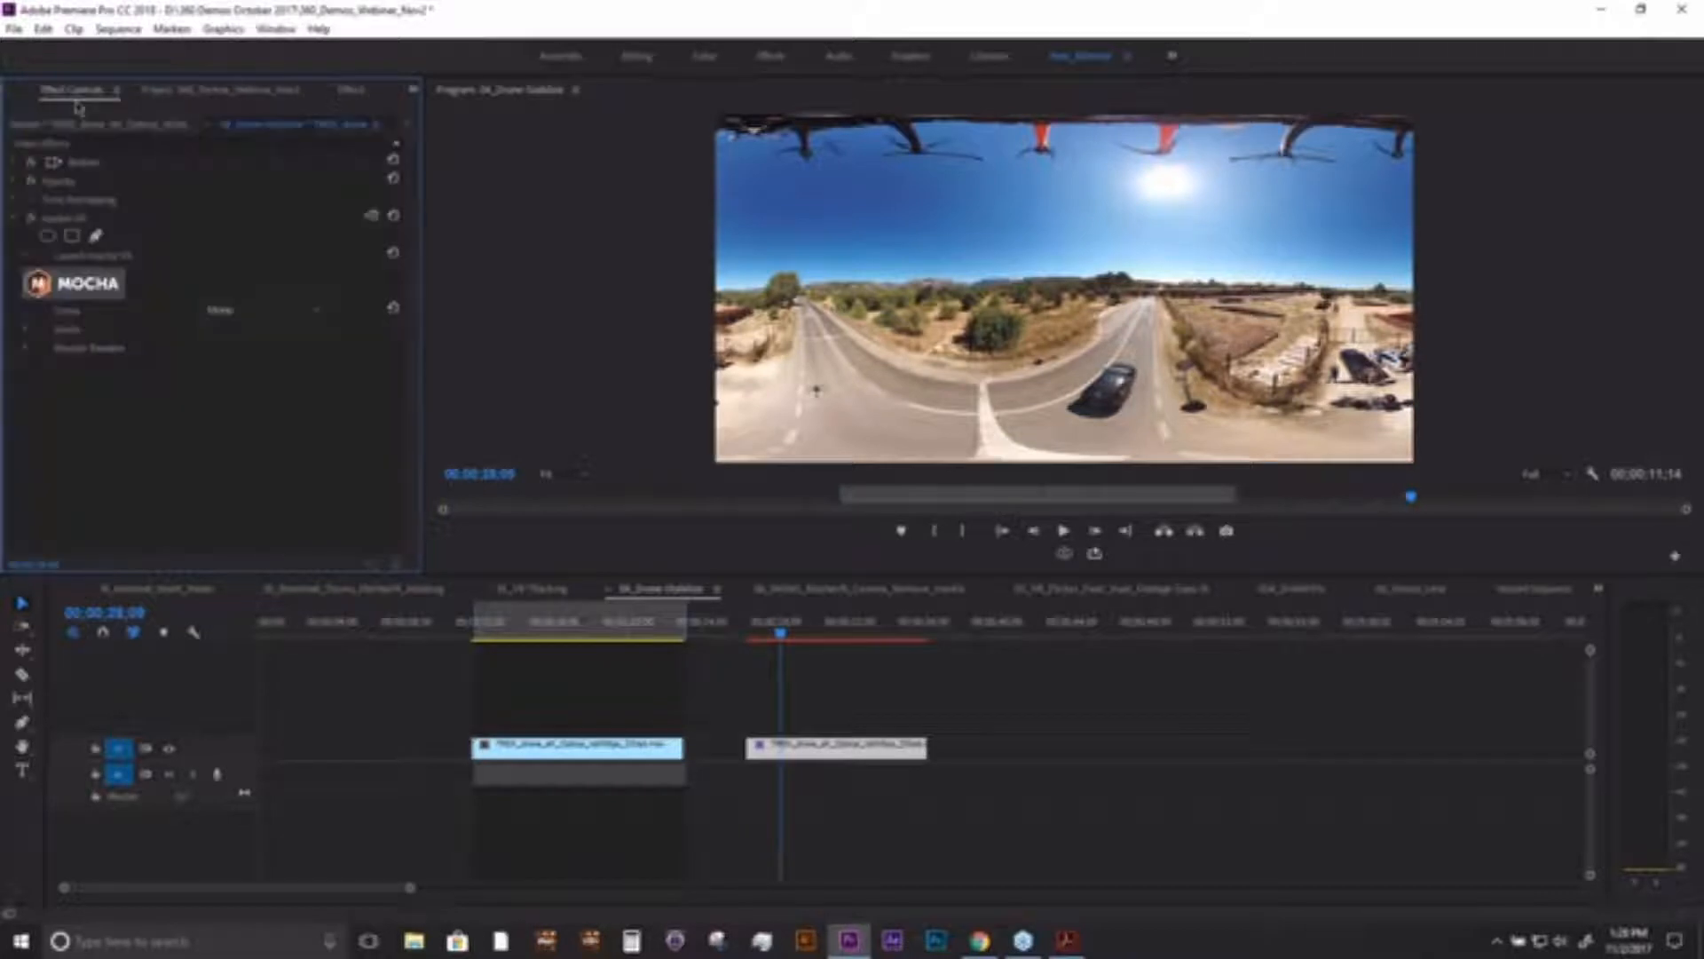
click(87, 283)
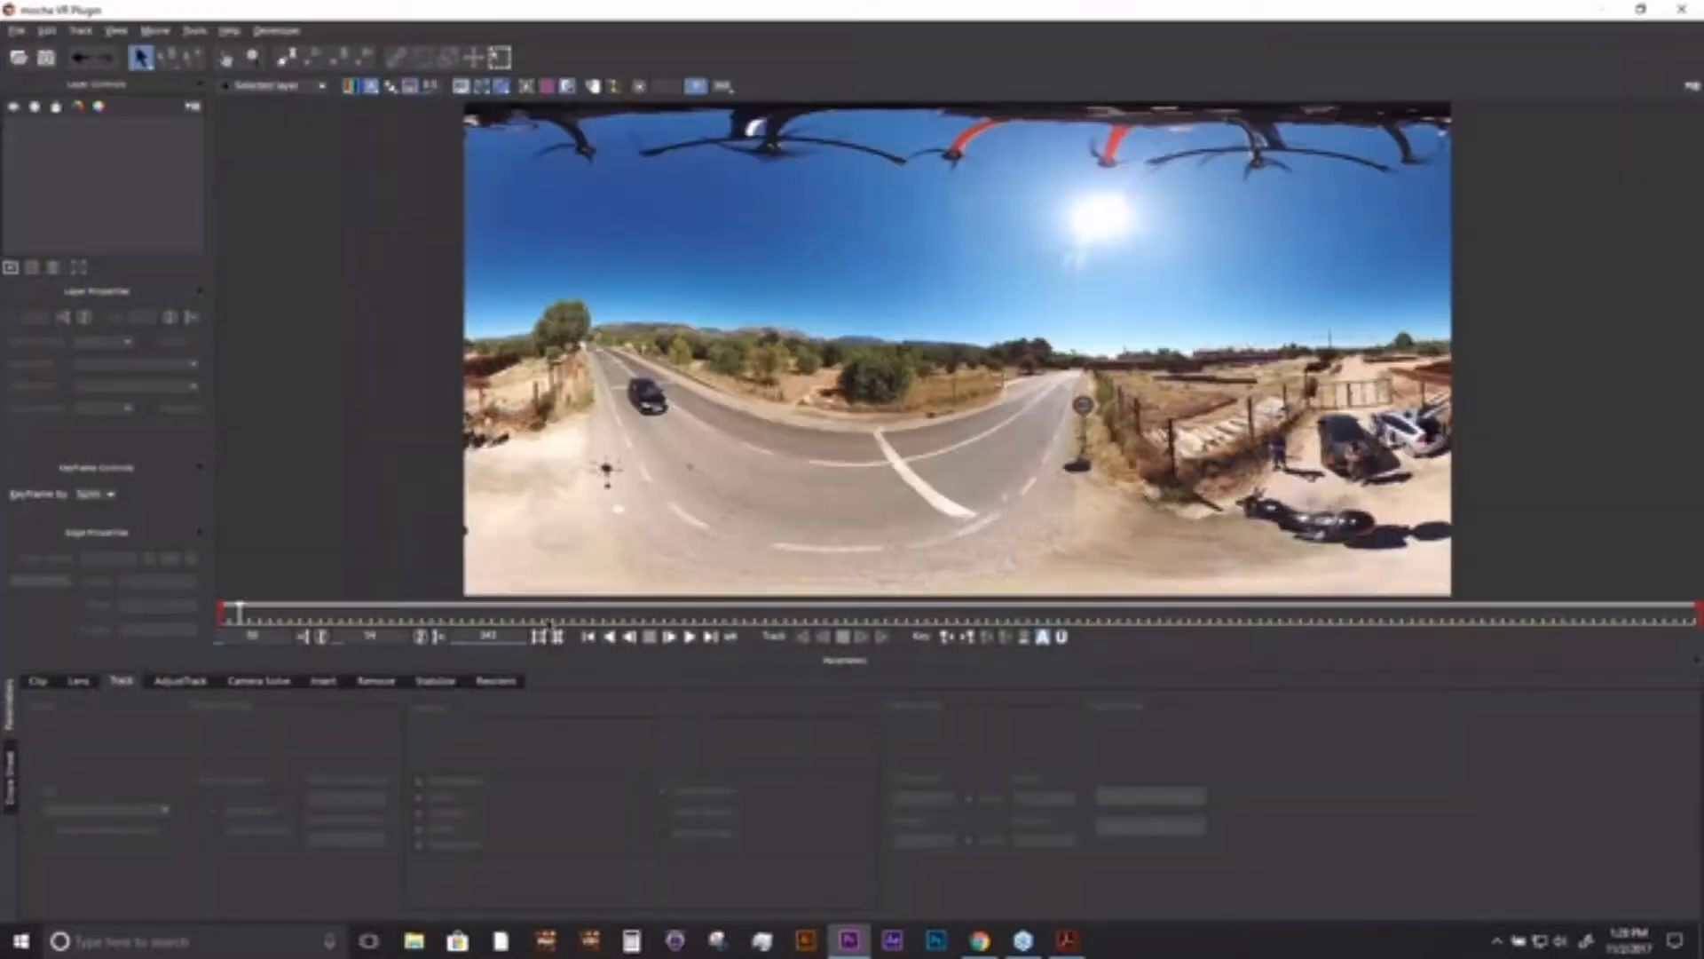
drag(554, 611, 693, 632)
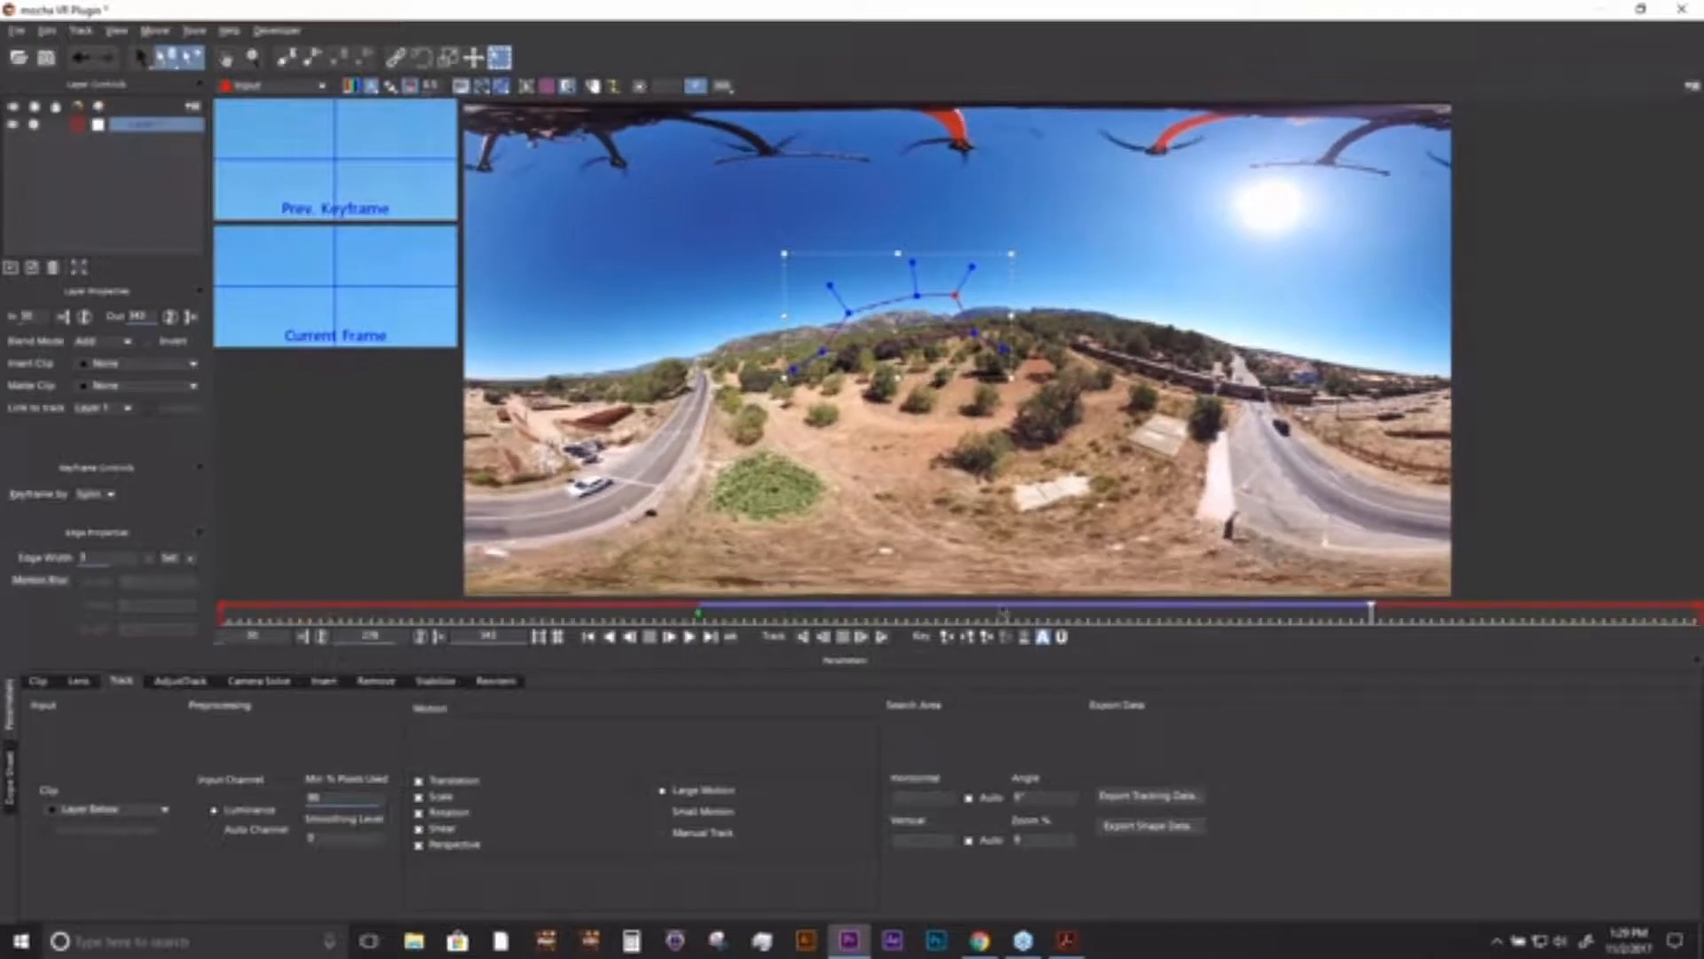
- Track Layer 1's mountain shape backward from its keyframe to about frame 105 and scrub the tracked range to check it
click(1037, 617)
drag(1008, 617, 699, 617)
click(802, 636)
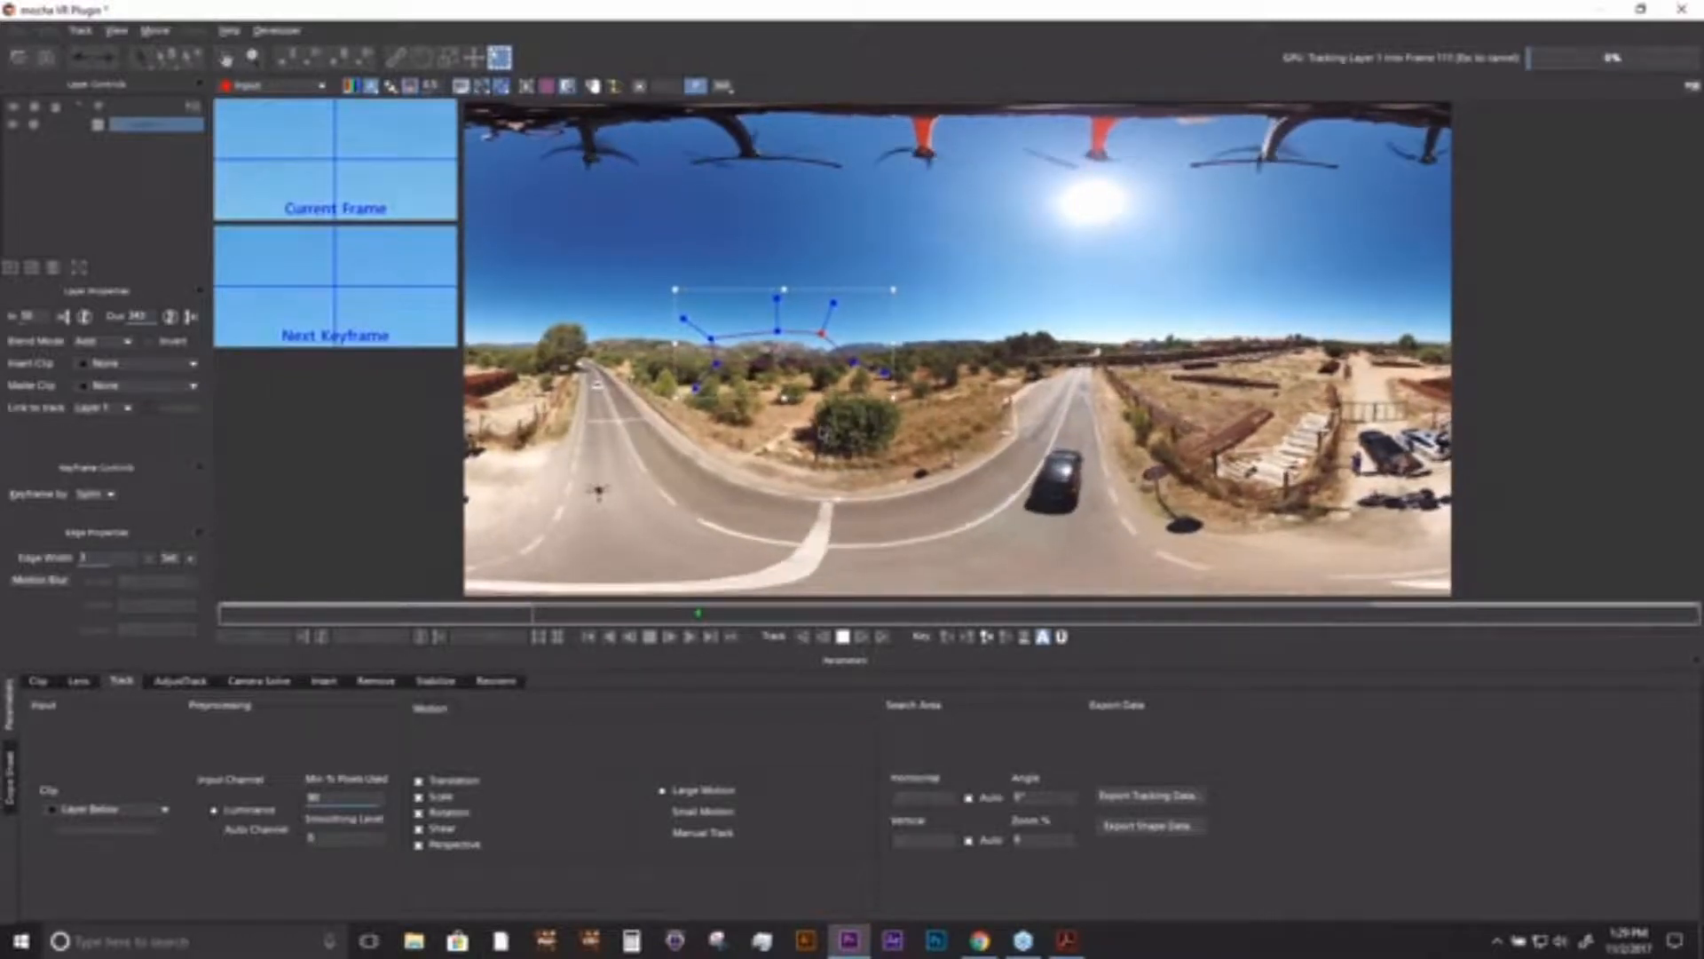
click(843, 638)
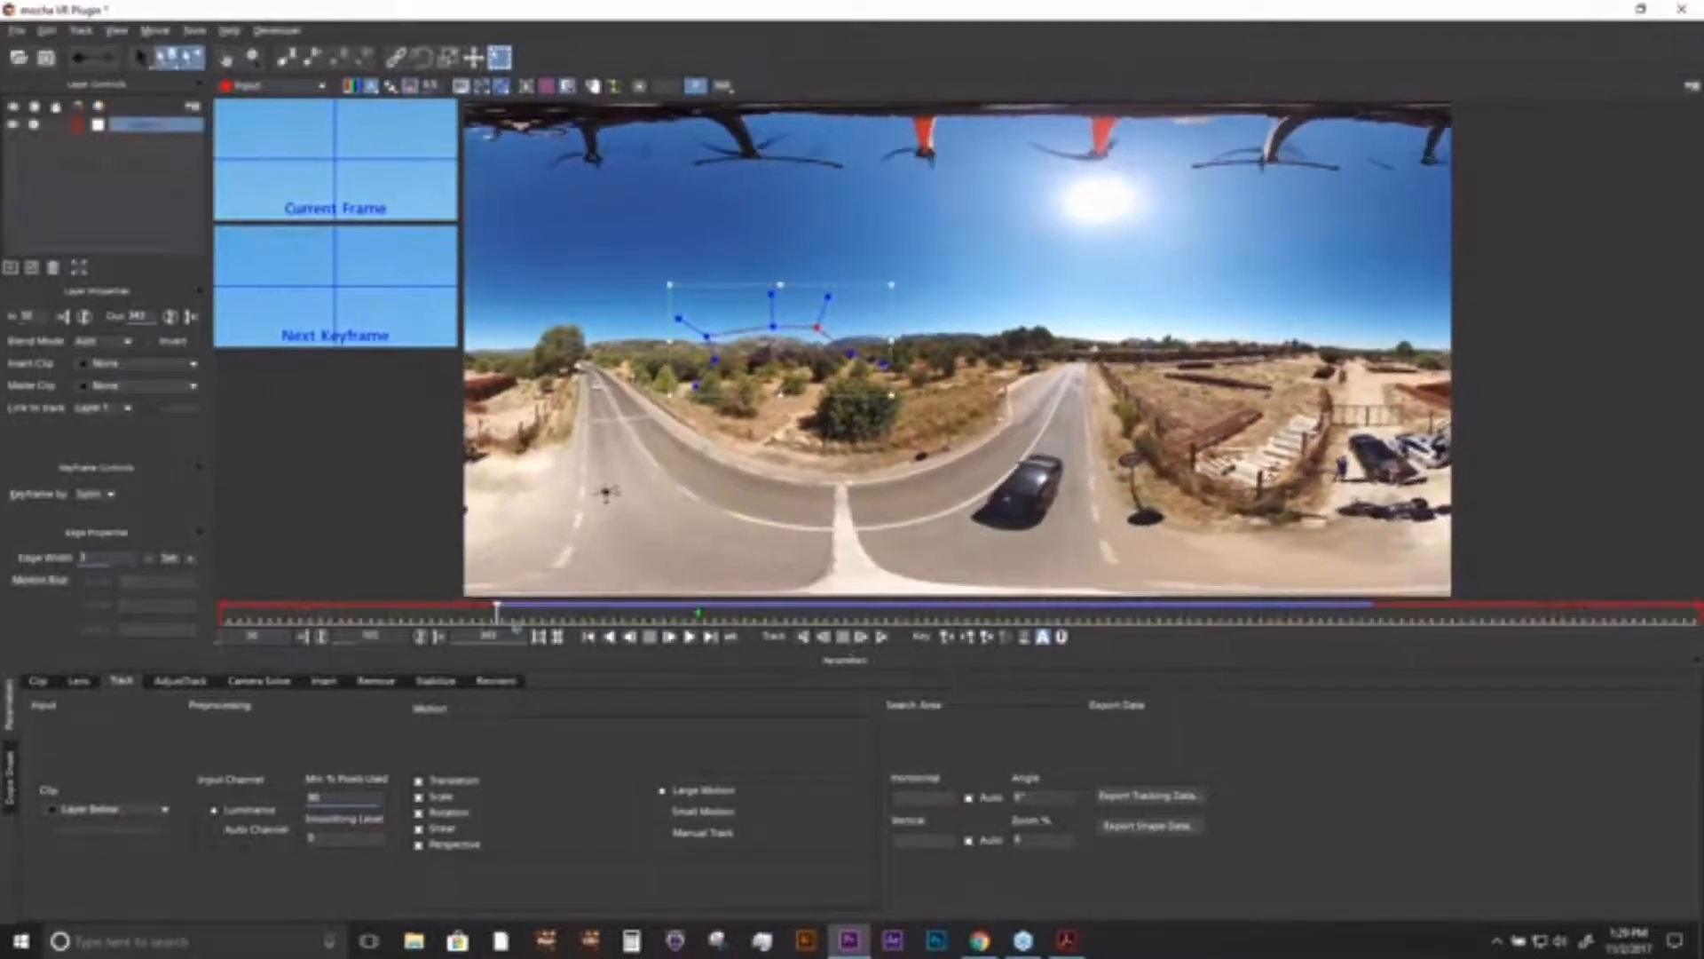
drag(497, 609, 1037, 609)
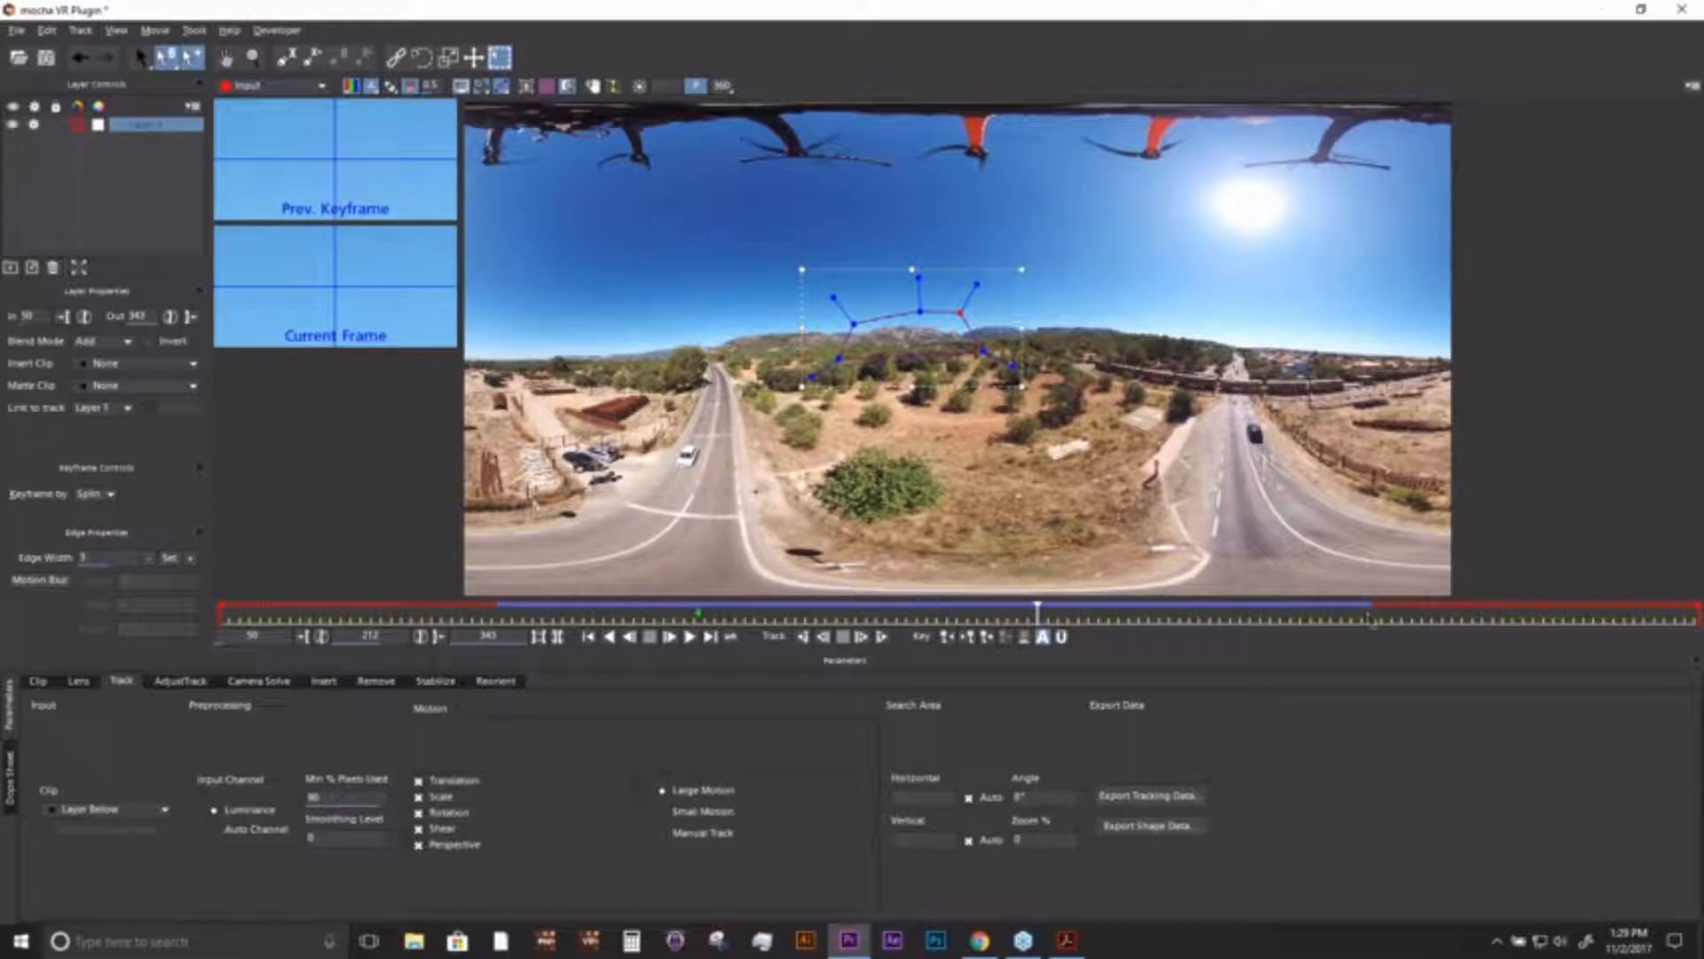
drag(1008, 616, 499, 619)
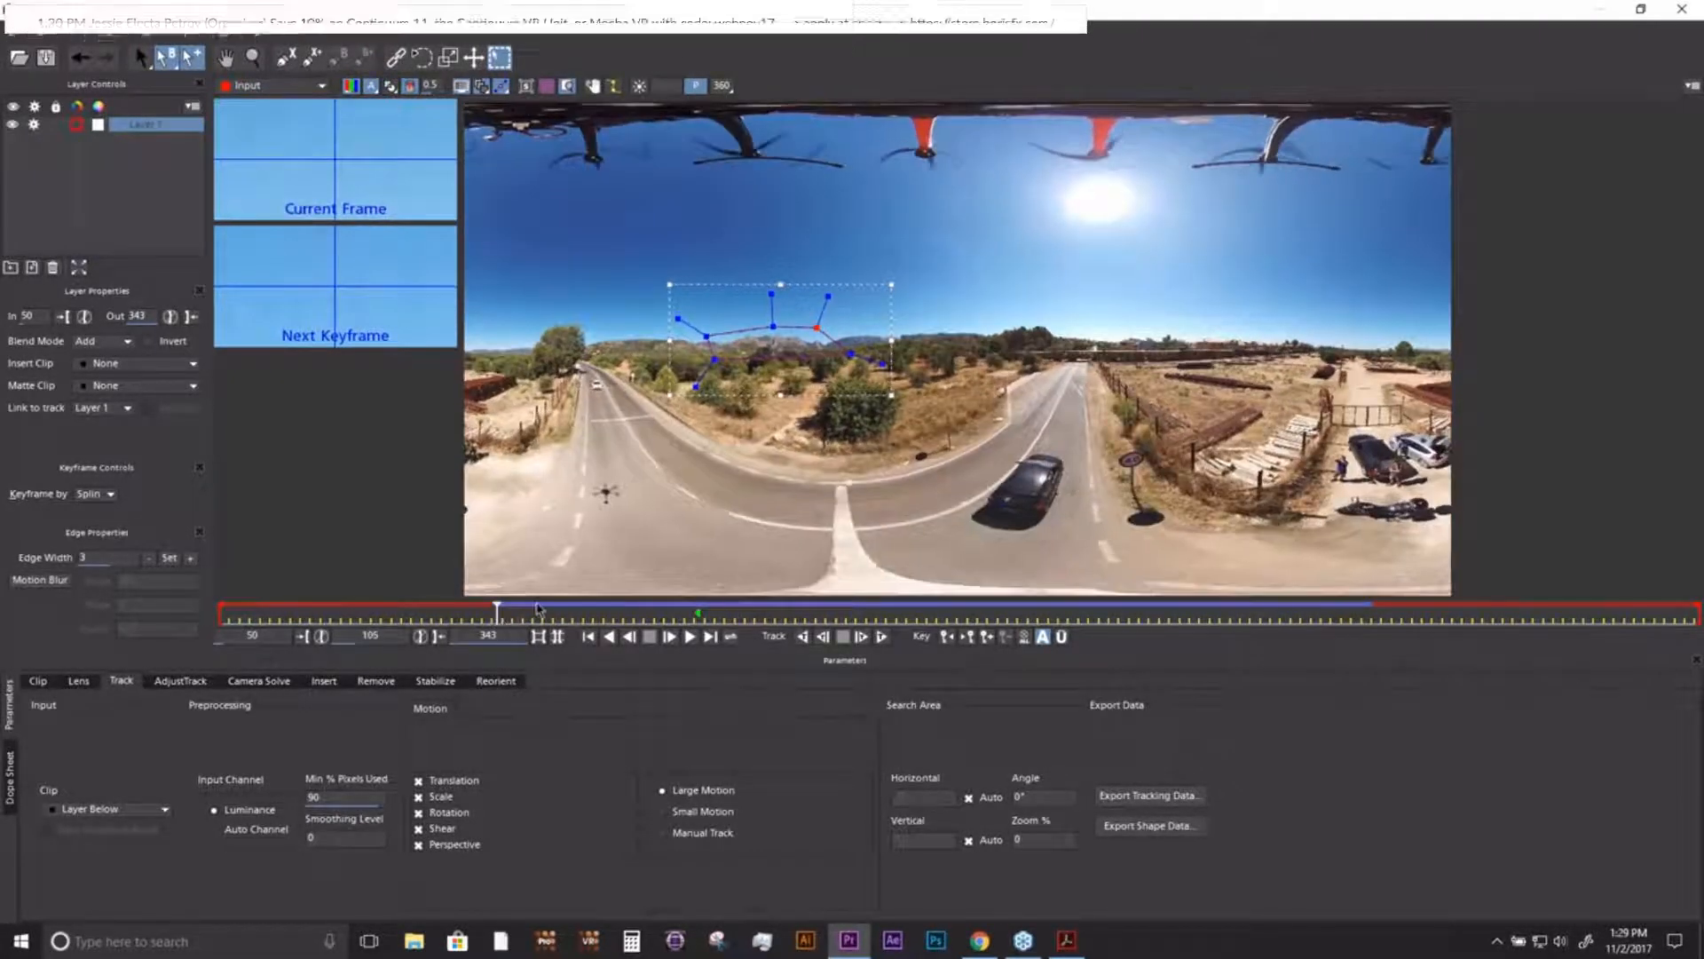
- Try rotating the footage with the Horizon Orient control in the Reorient module, and reset all its values
click(496, 682)
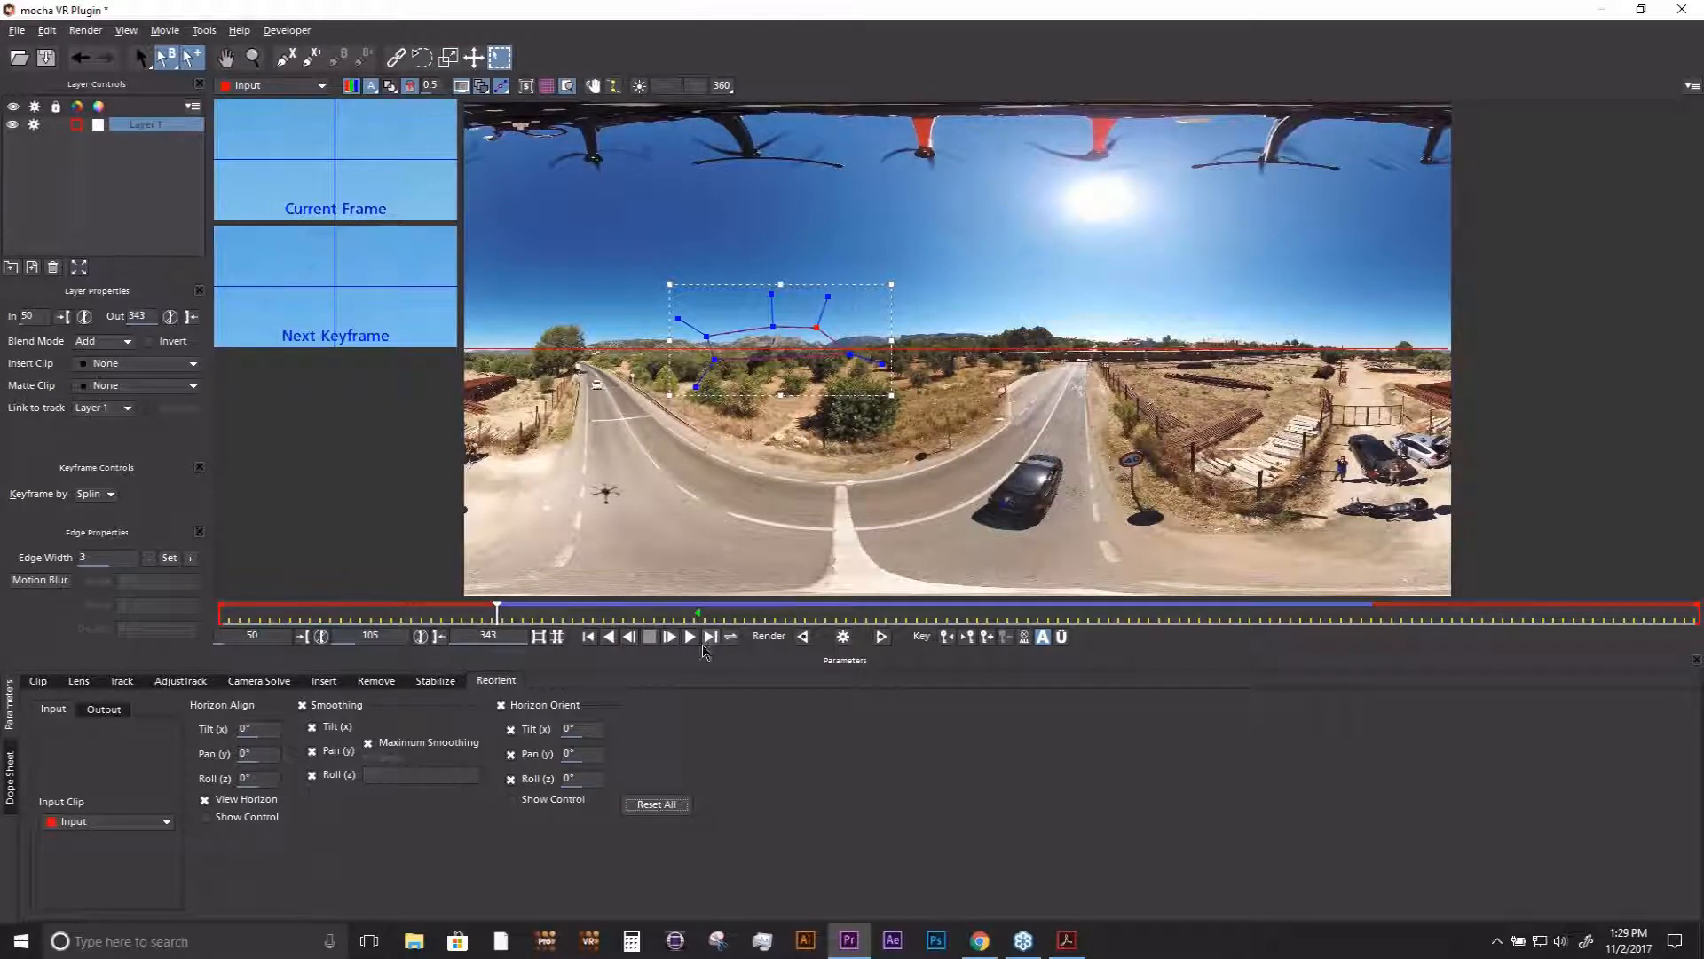
click(512, 799)
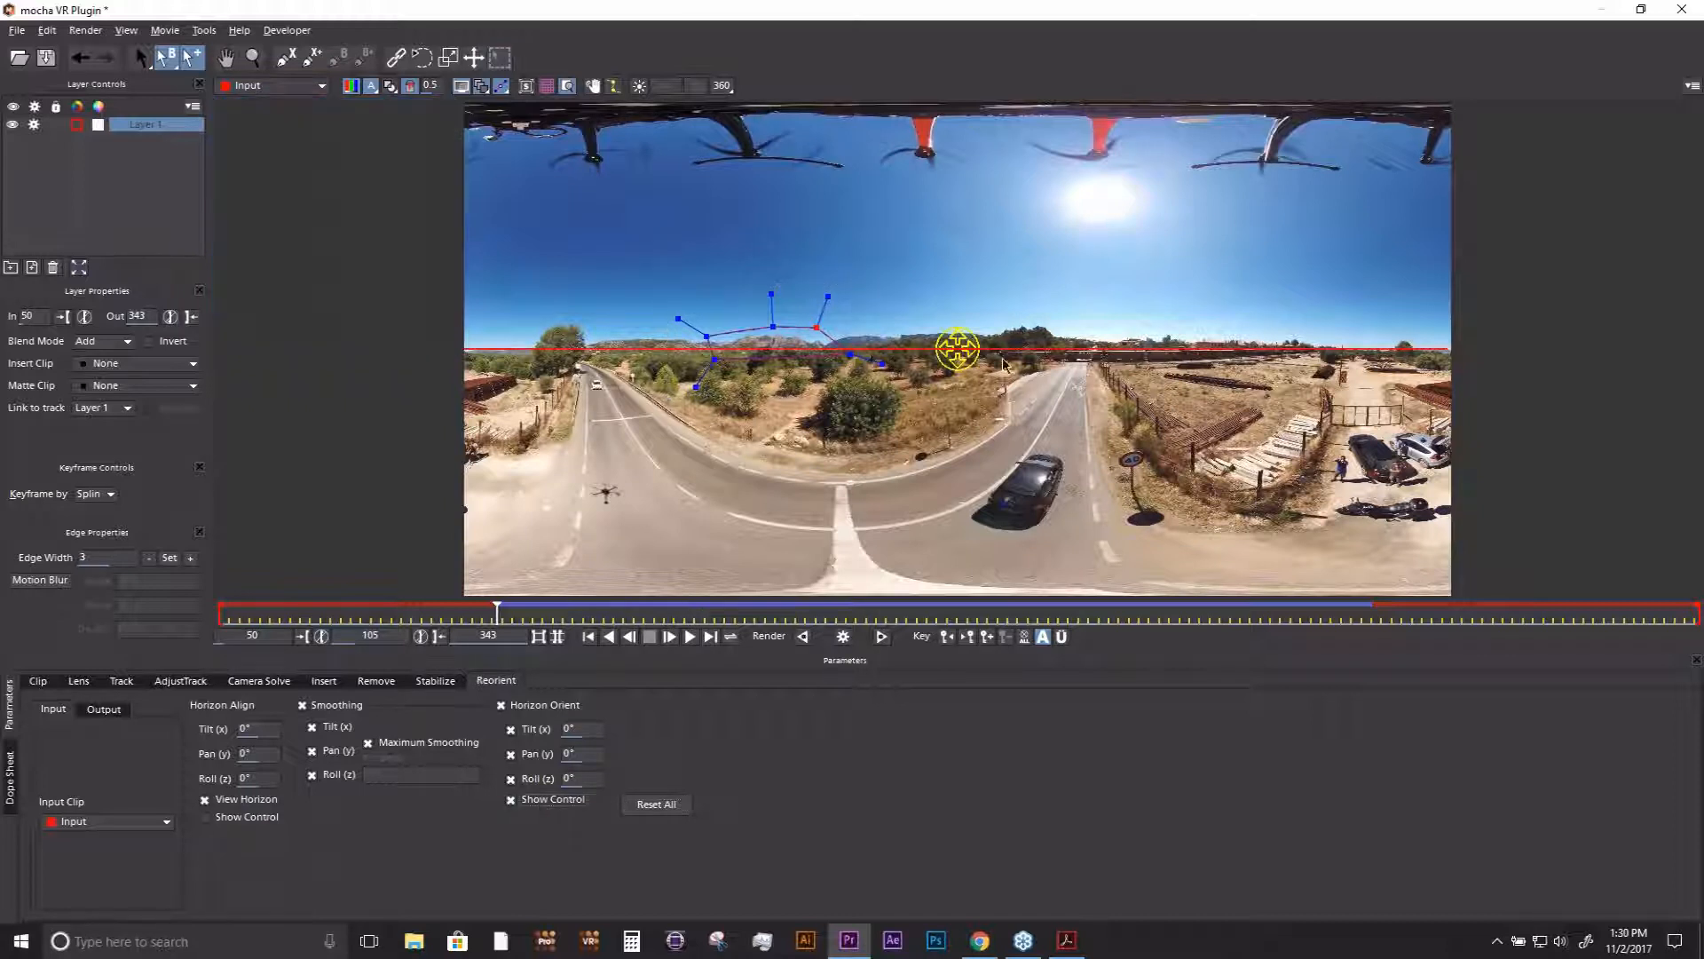
drag(957, 349, 890, 345)
click(222, 801)
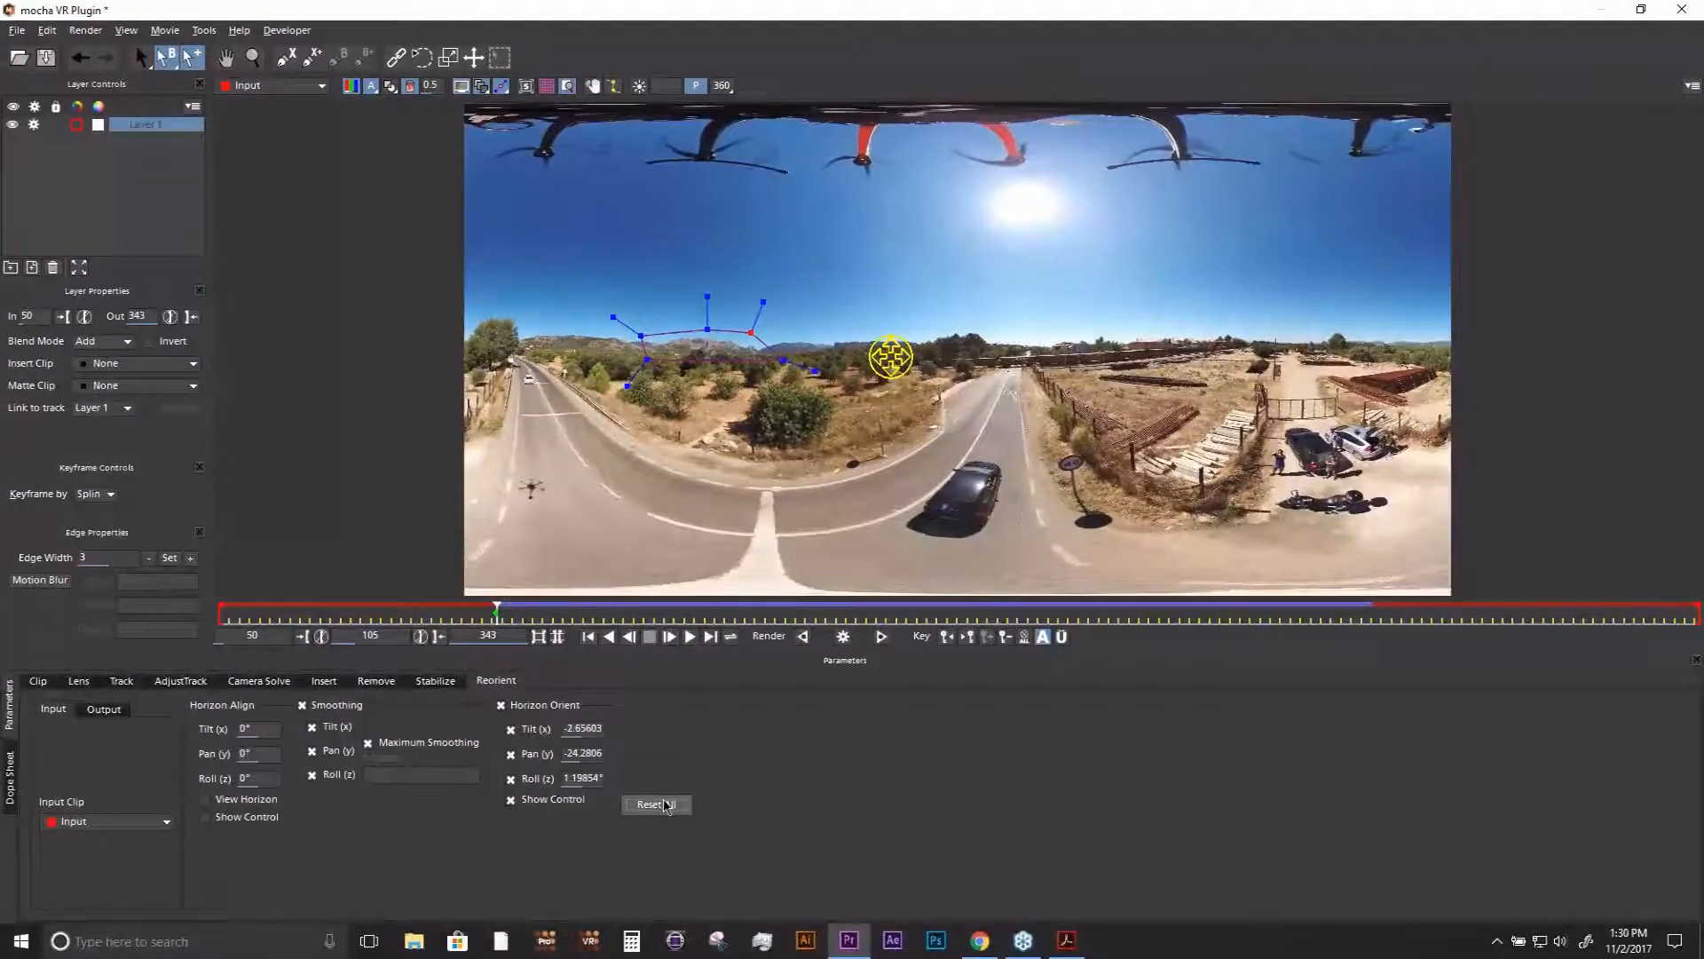
click(662, 804)
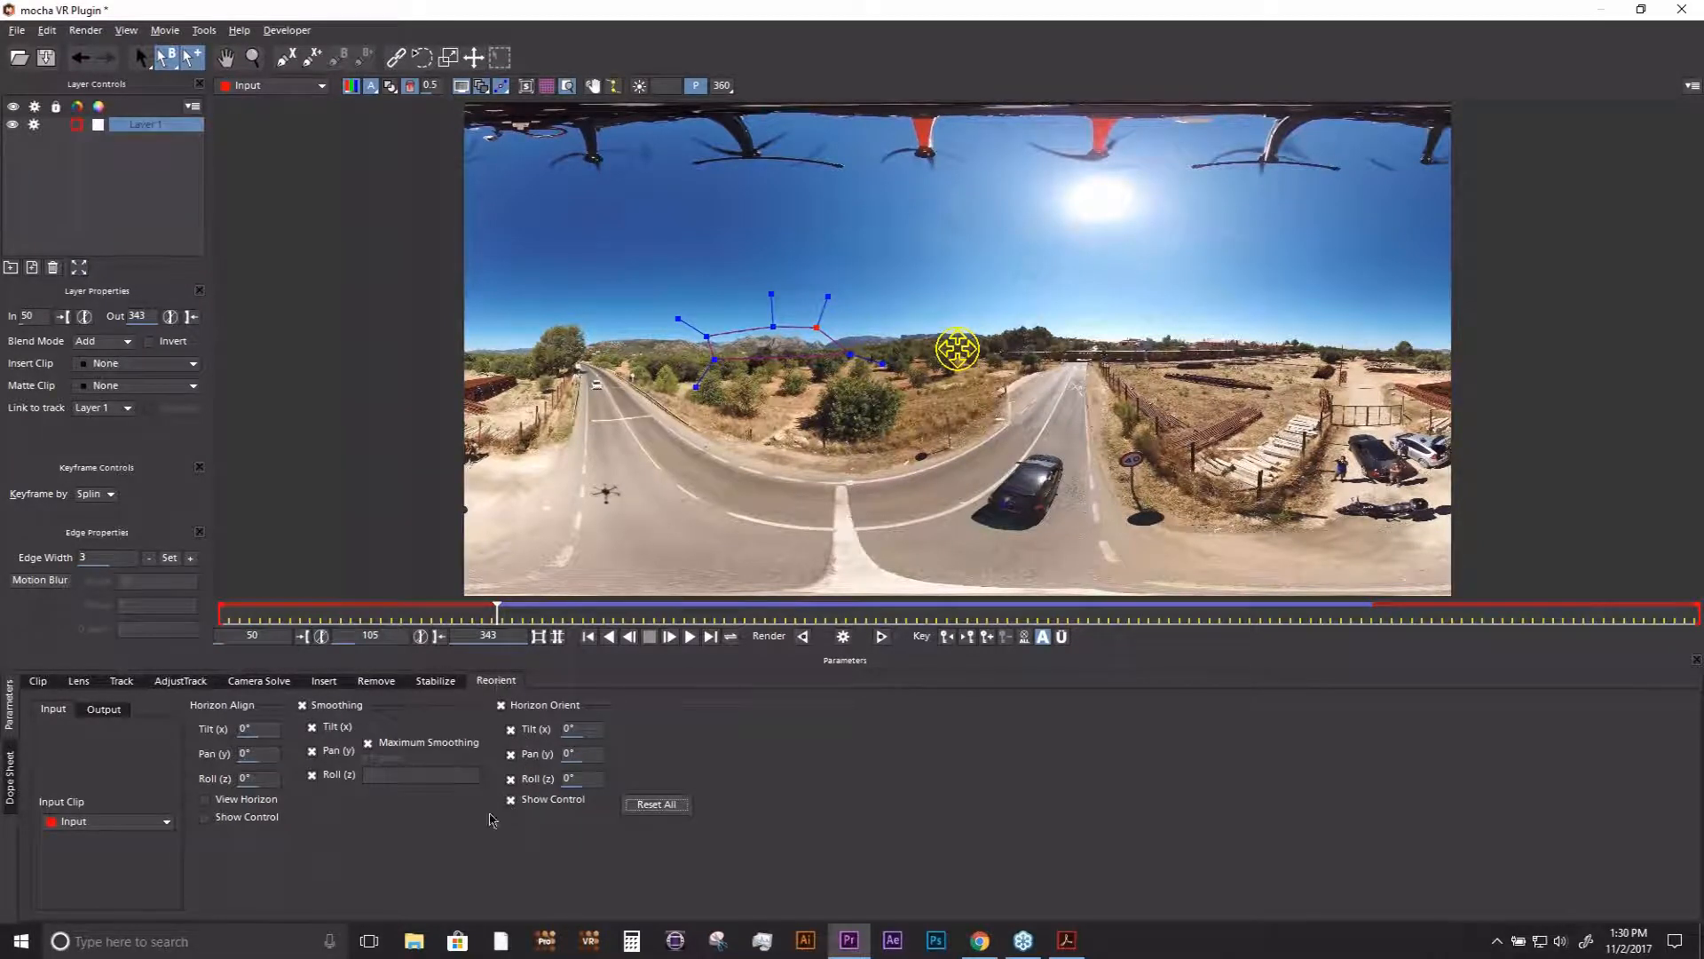
click(512, 801)
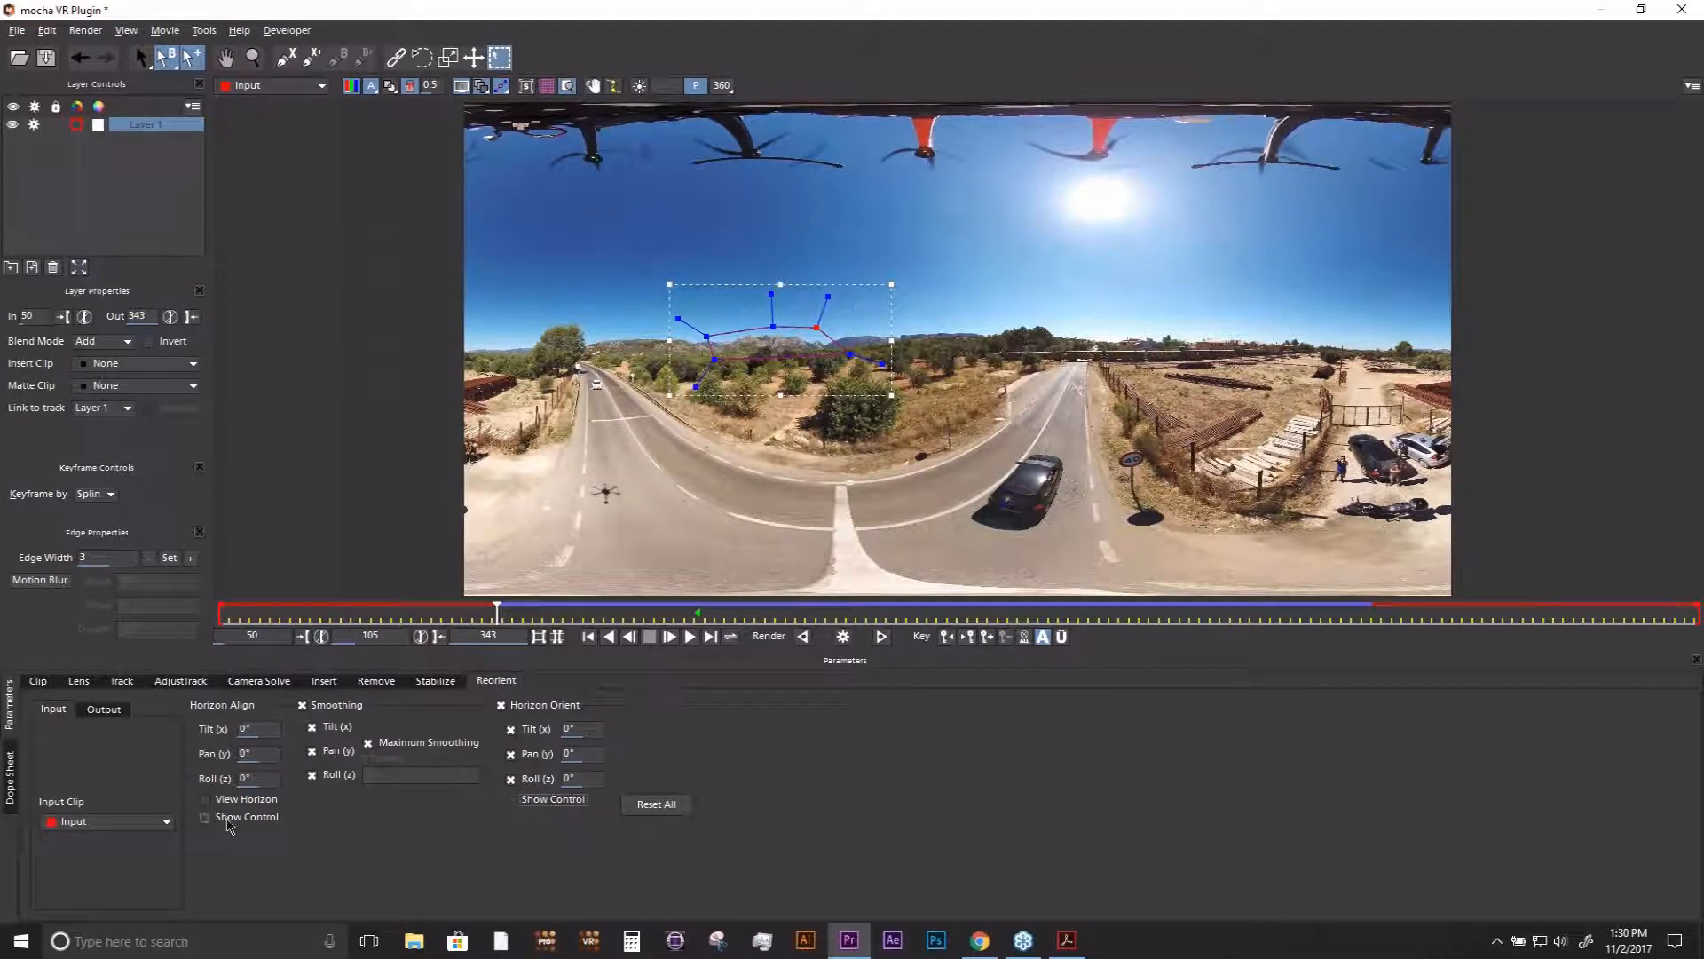
- At frame 154, align the horizon line to the real horizon with the on-screen Horizon Align control, setting tilt about 12.94°, pan −3.69° and roll 0.85°
click(221, 802)
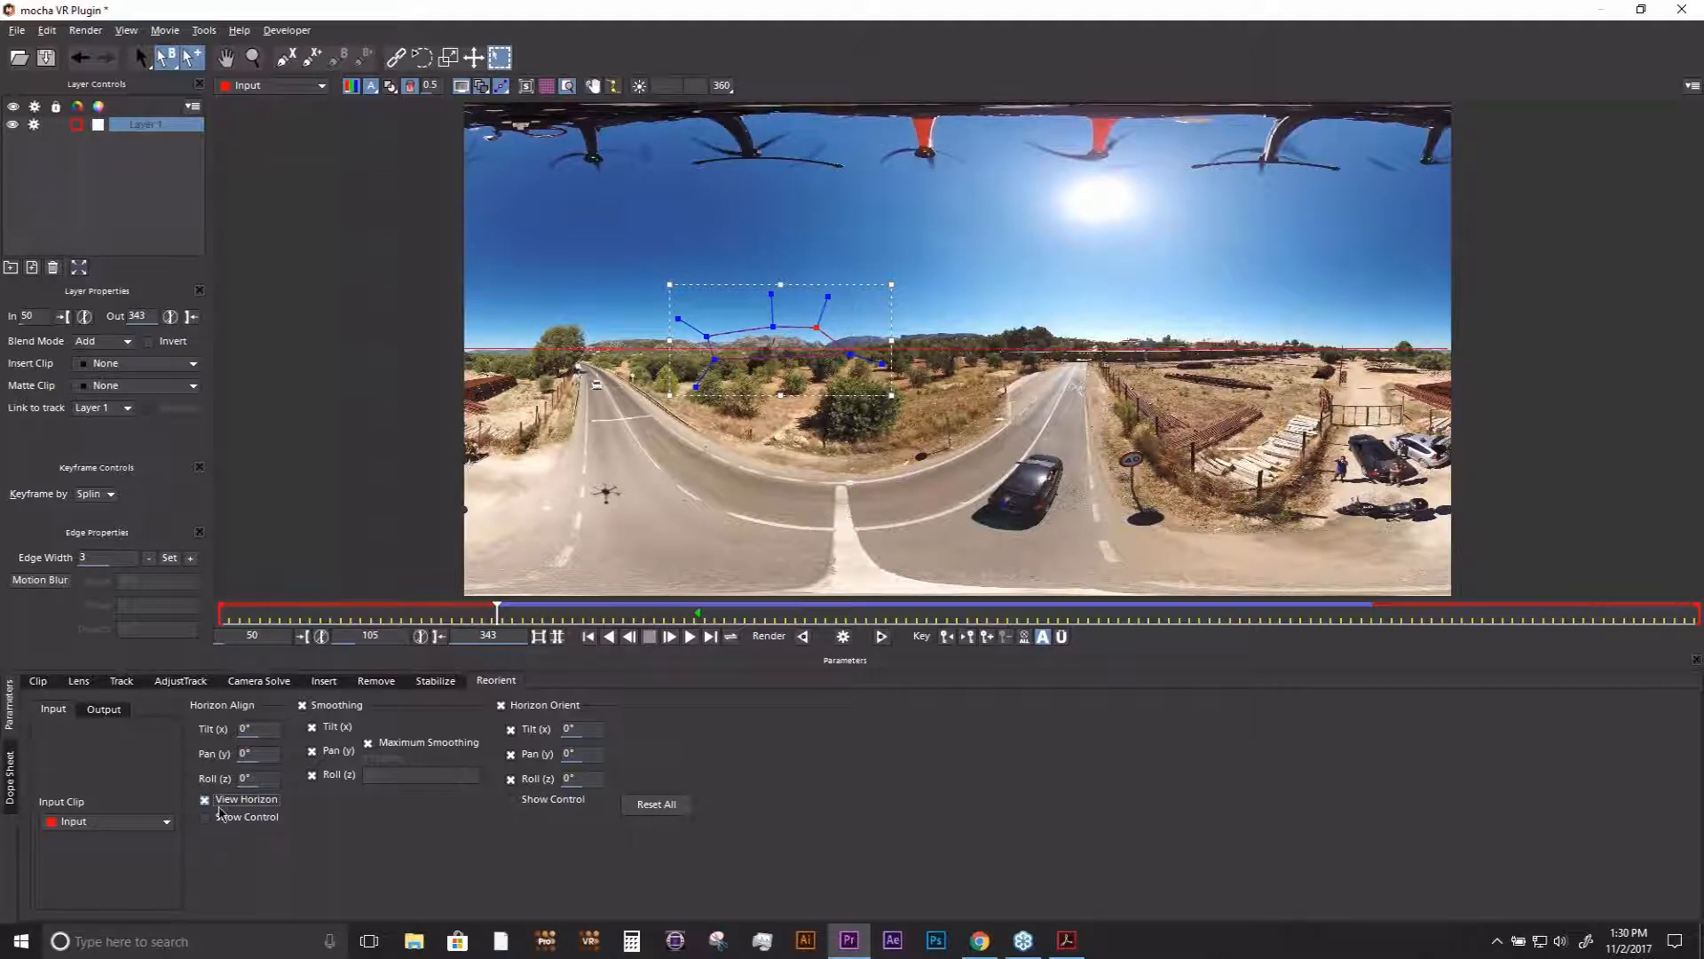
click(222, 815)
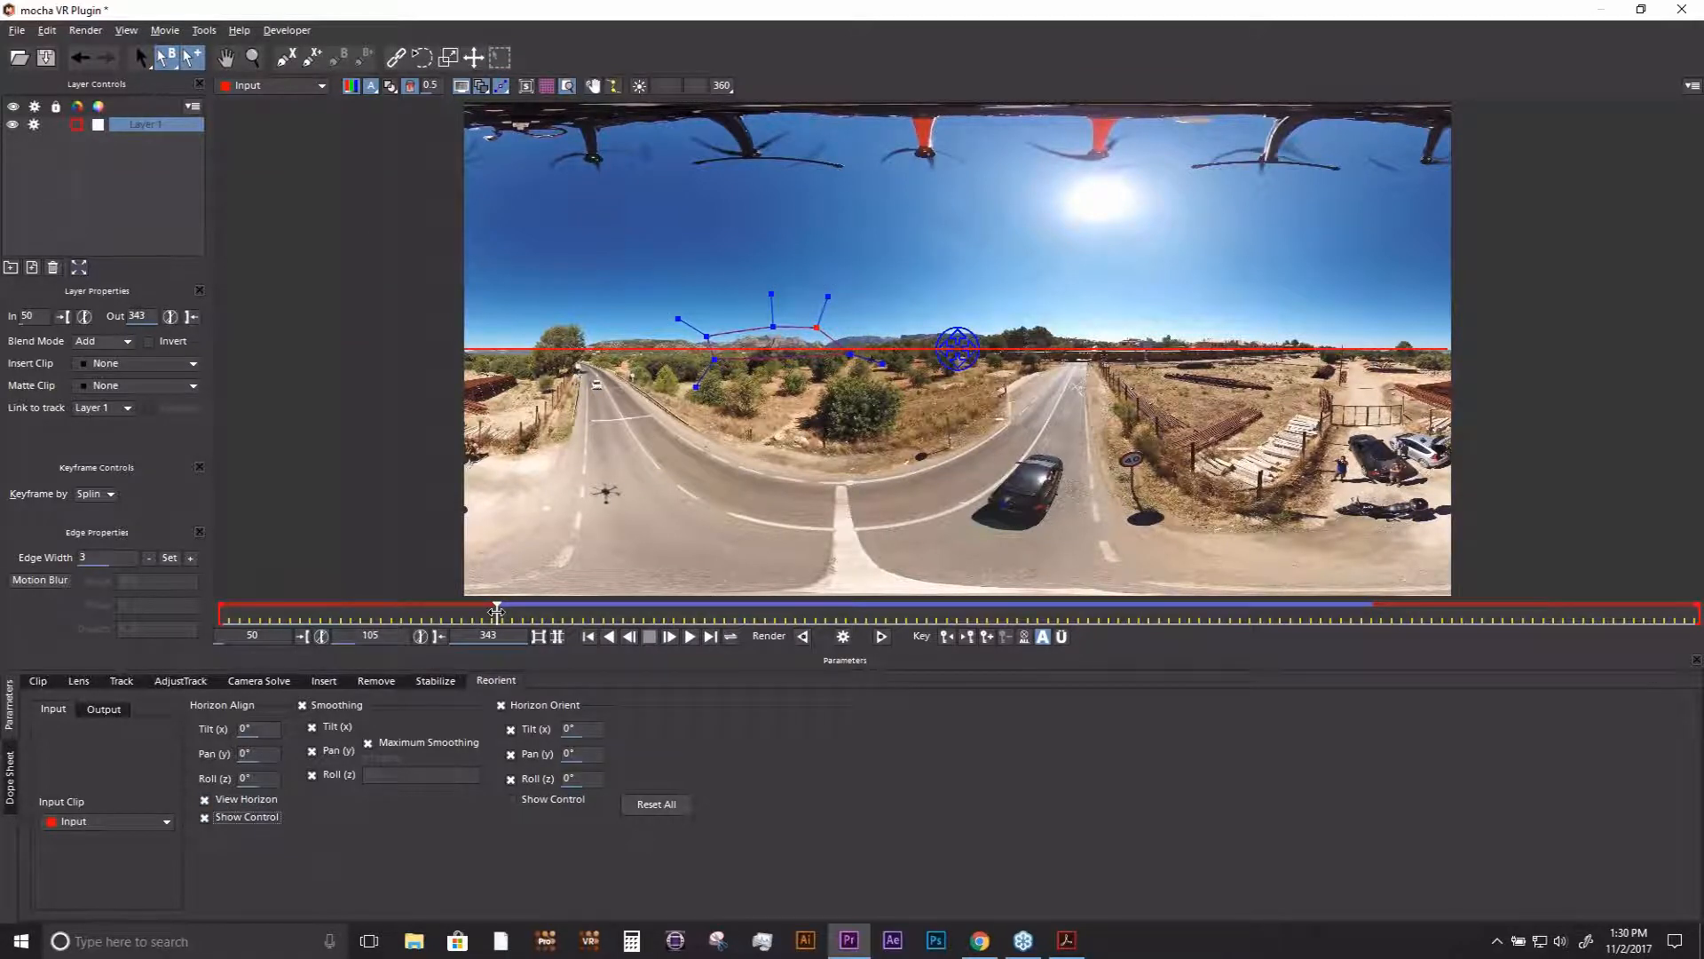
drag(497, 612, 745, 611)
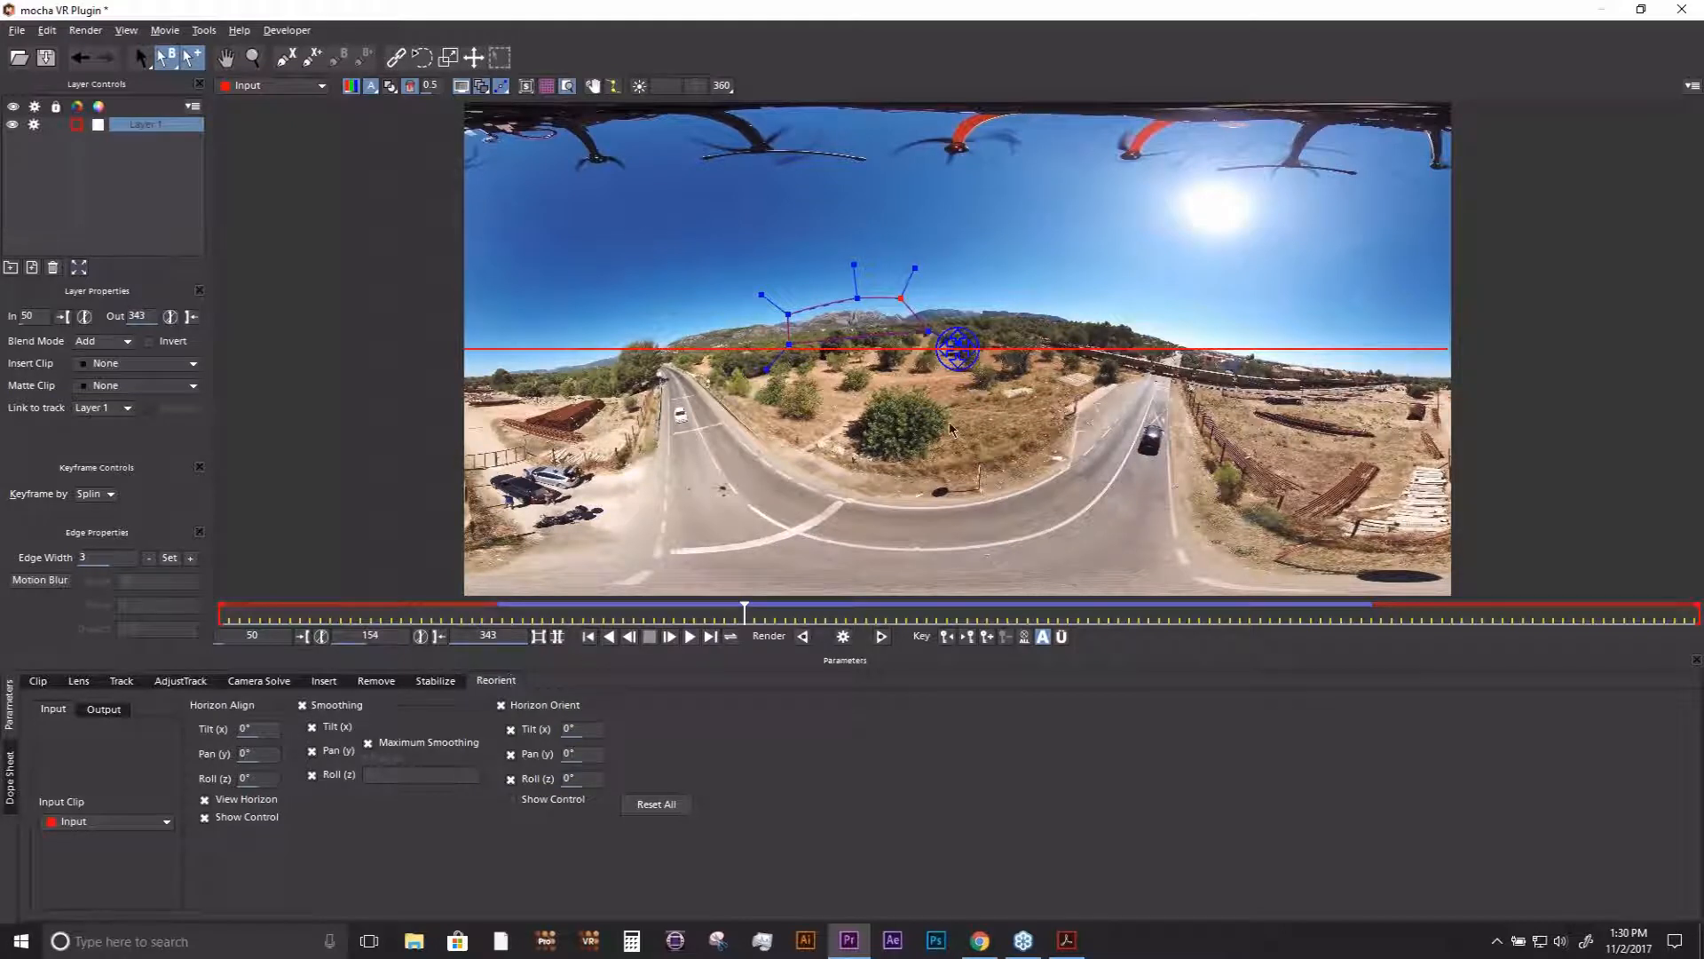
drag(958, 348, 983, 393)
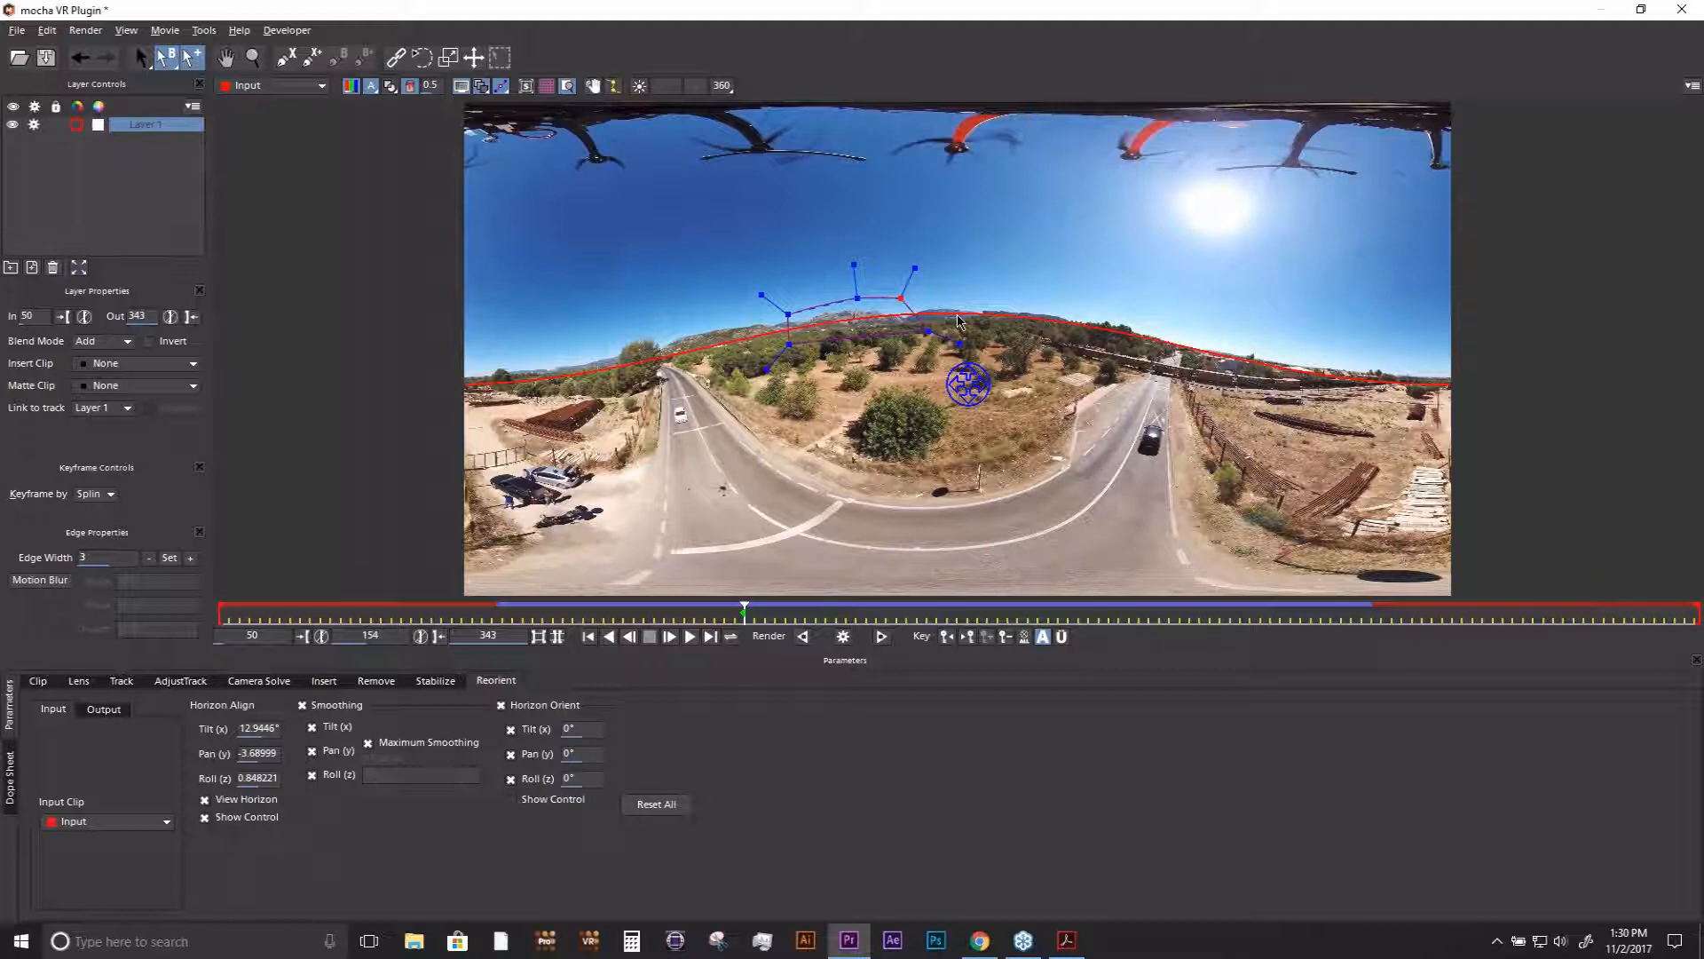
click(206, 799)
click(222, 819)
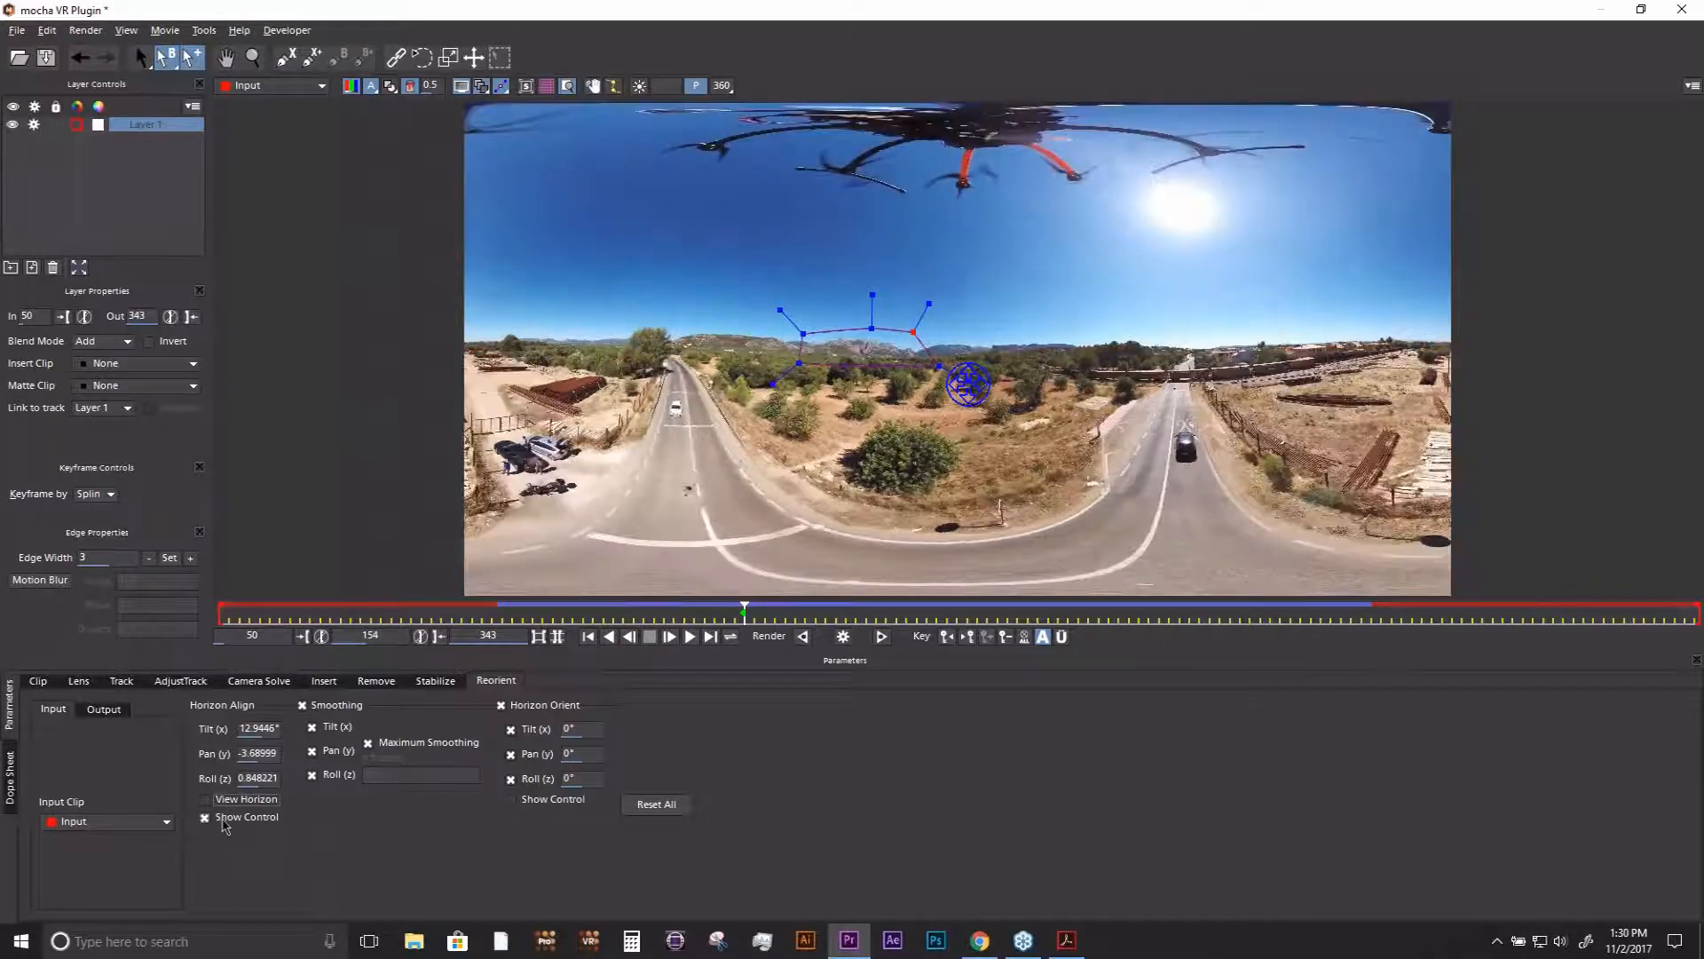
- Scrub through the aligned clip and look around in the 360° view to check that the horizon stays level
drag(756, 613, 549, 615)
drag(675, 616, 878, 631)
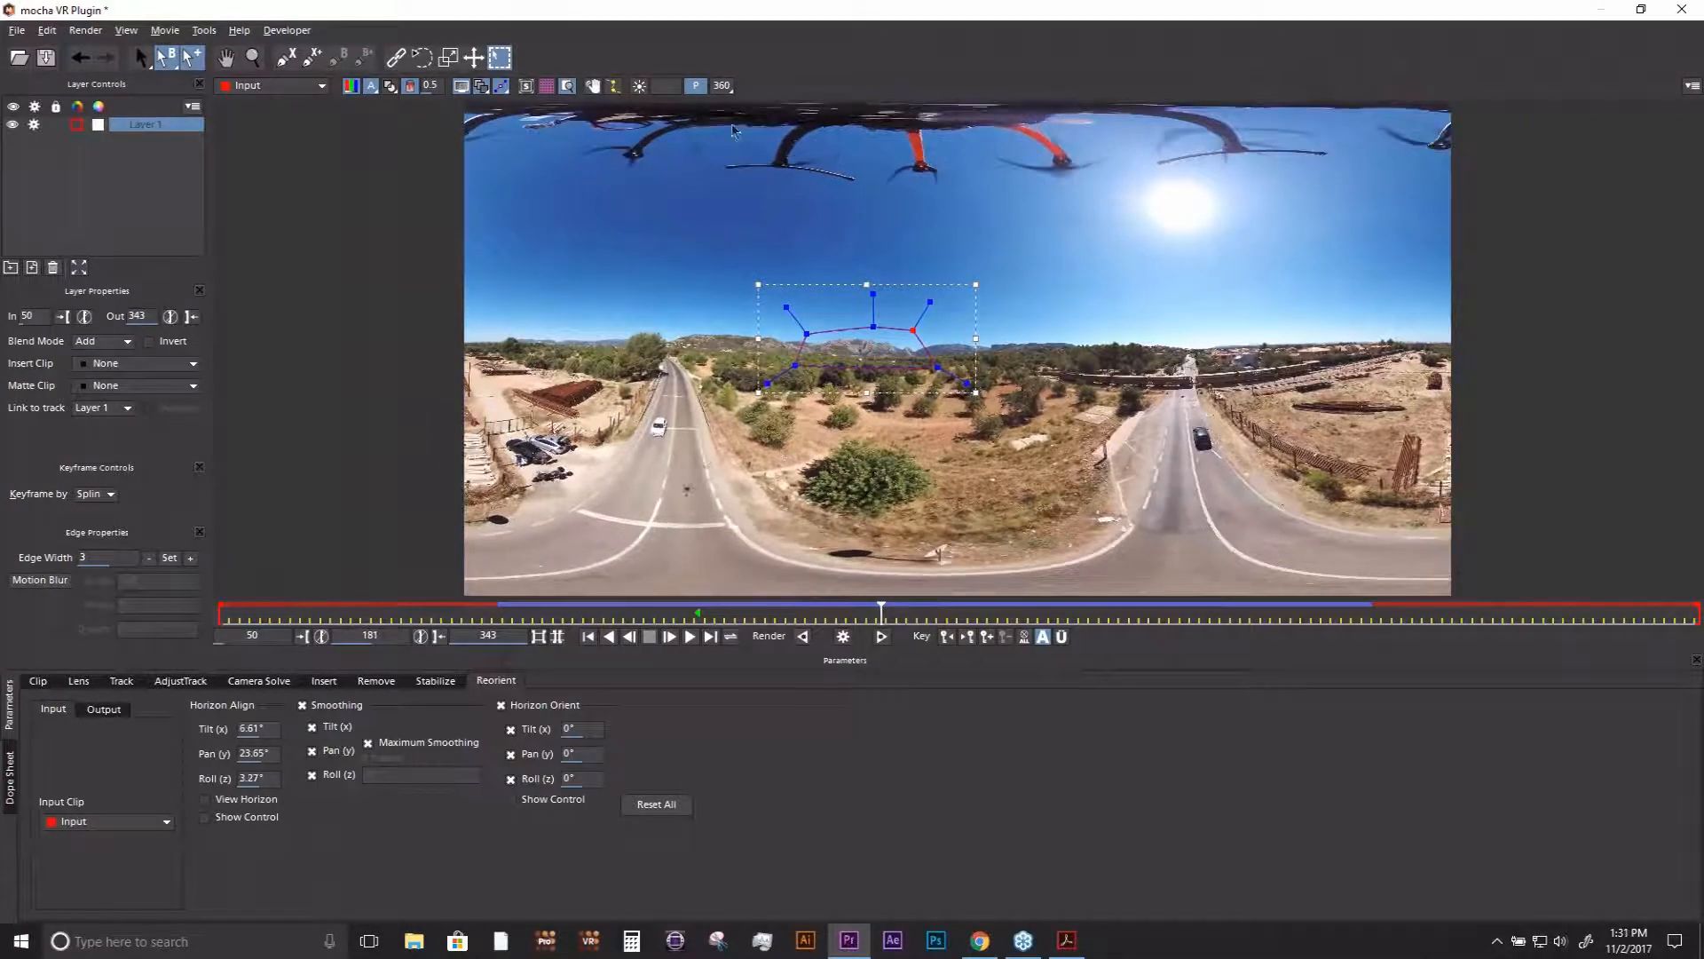
click(722, 86)
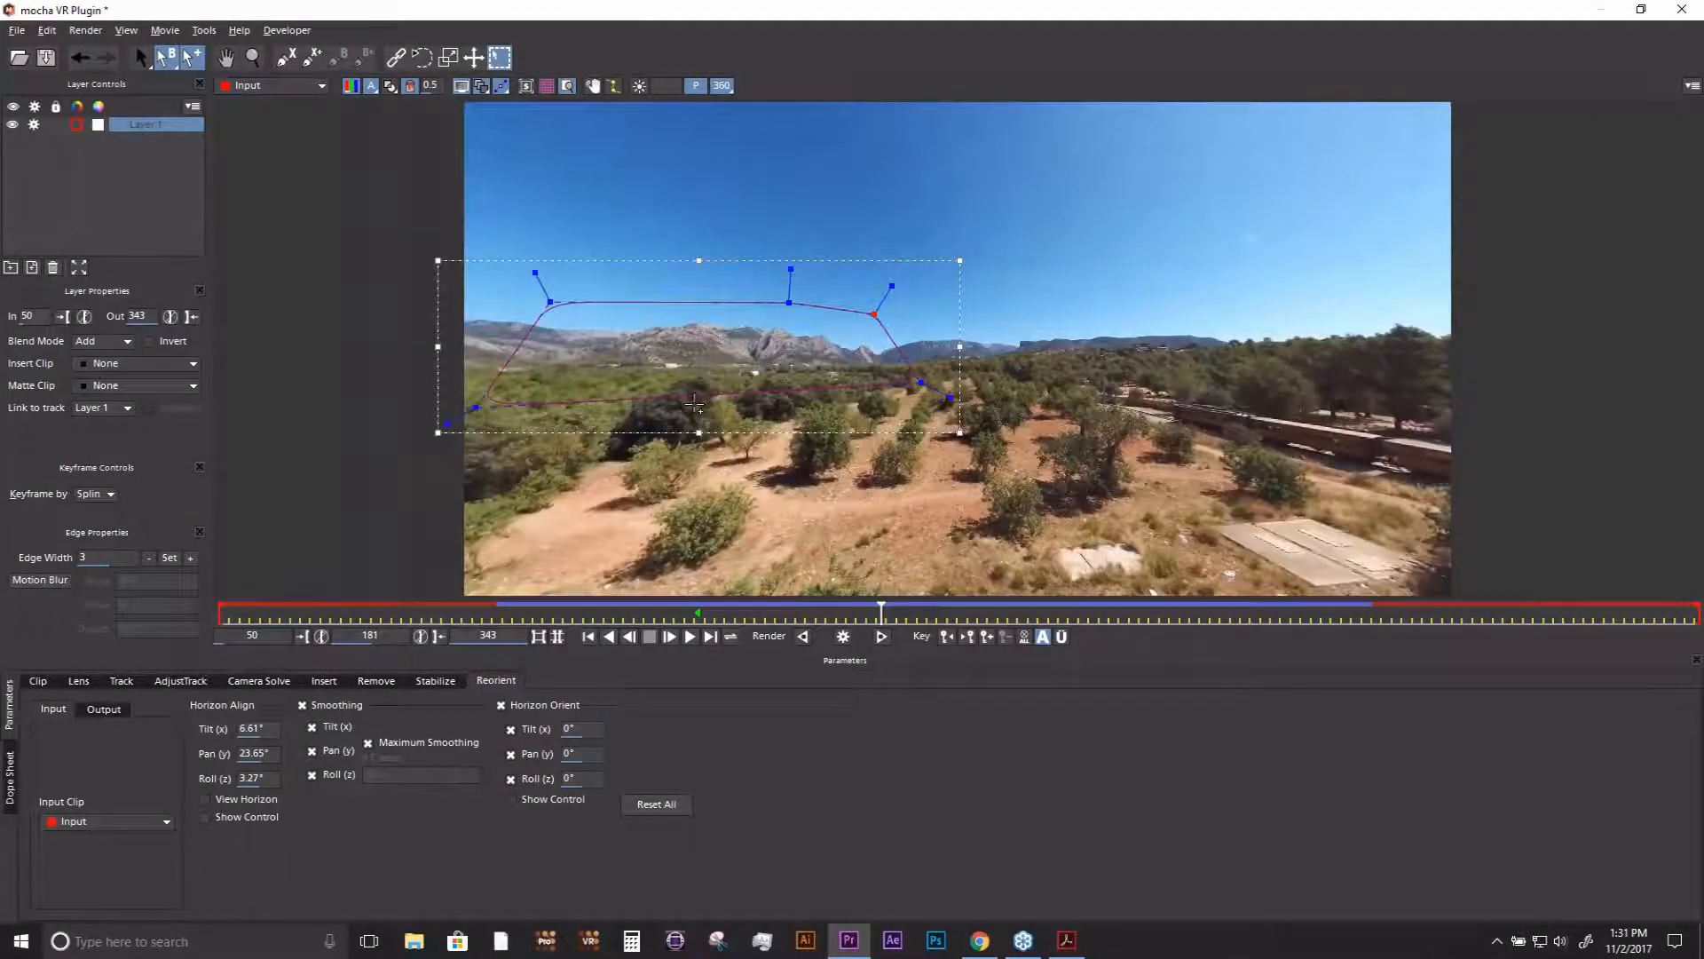
drag(700, 383, 749, 305)
drag(950, 324, 769, 417)
key(s)
drag(876, 611, 1094, 609)
- Return to the flat equirectangular view, zoom in on the mountains and scrub between frames 223 and 145 to check the stabilization
click(723, 89)
key(z)
drag(1194, 397, 1190, 155)
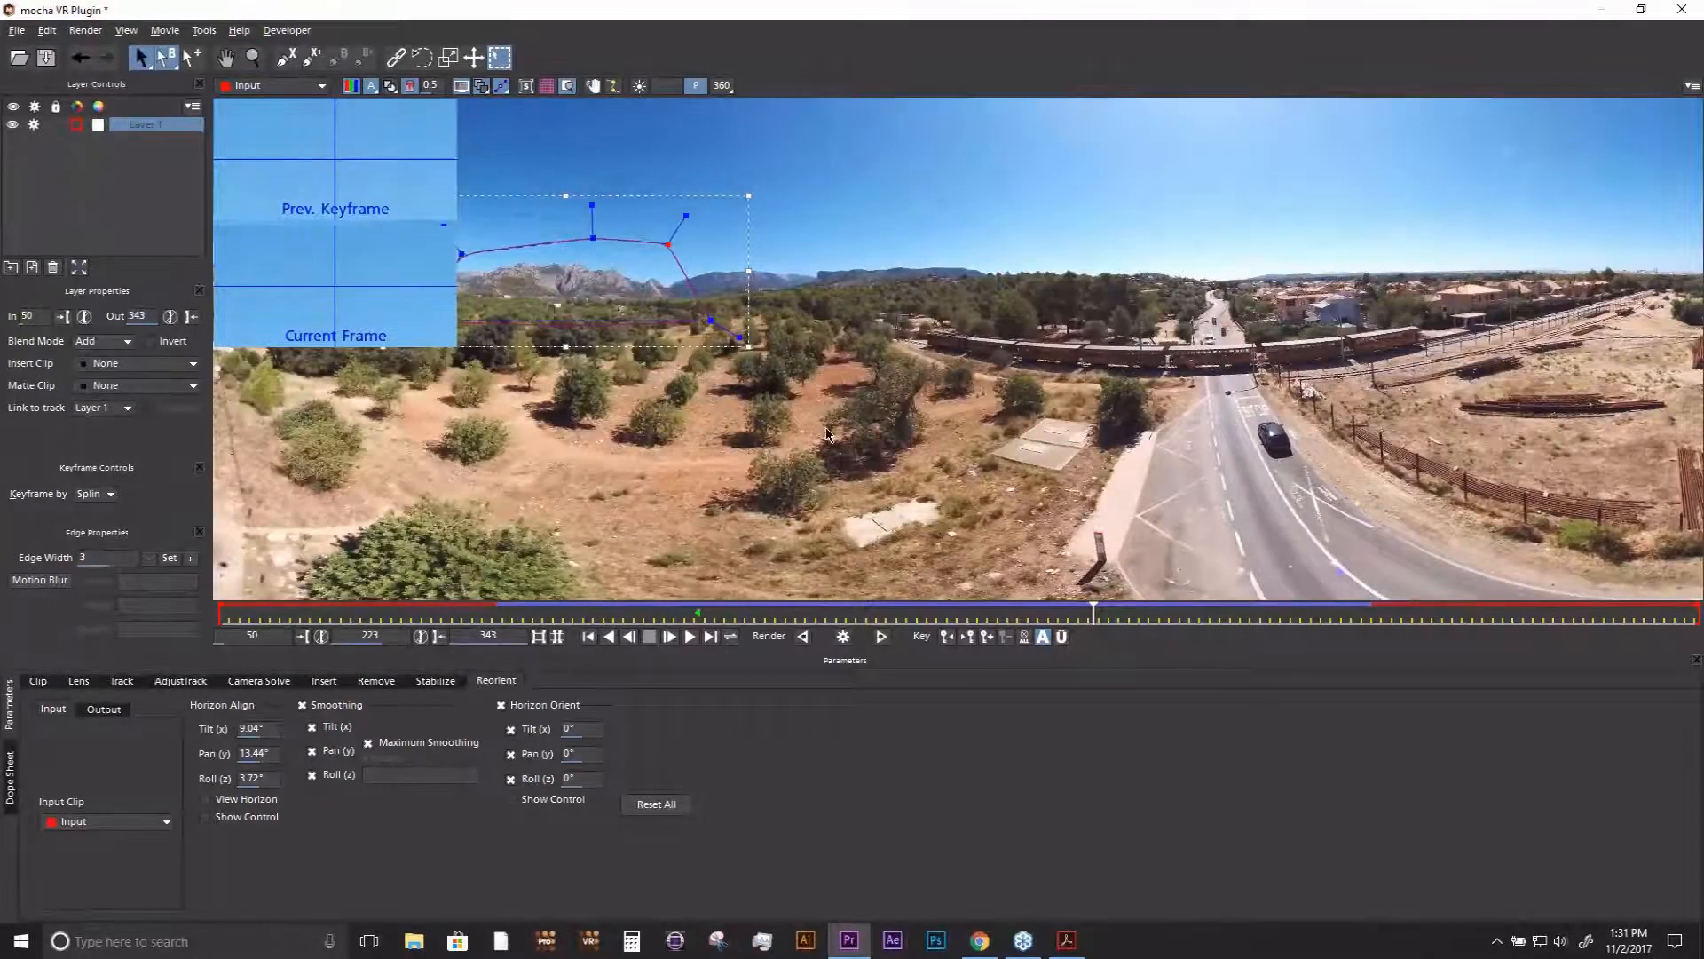
key(x)
drag(827, 433, 990, 436)
key(z)
key(x)
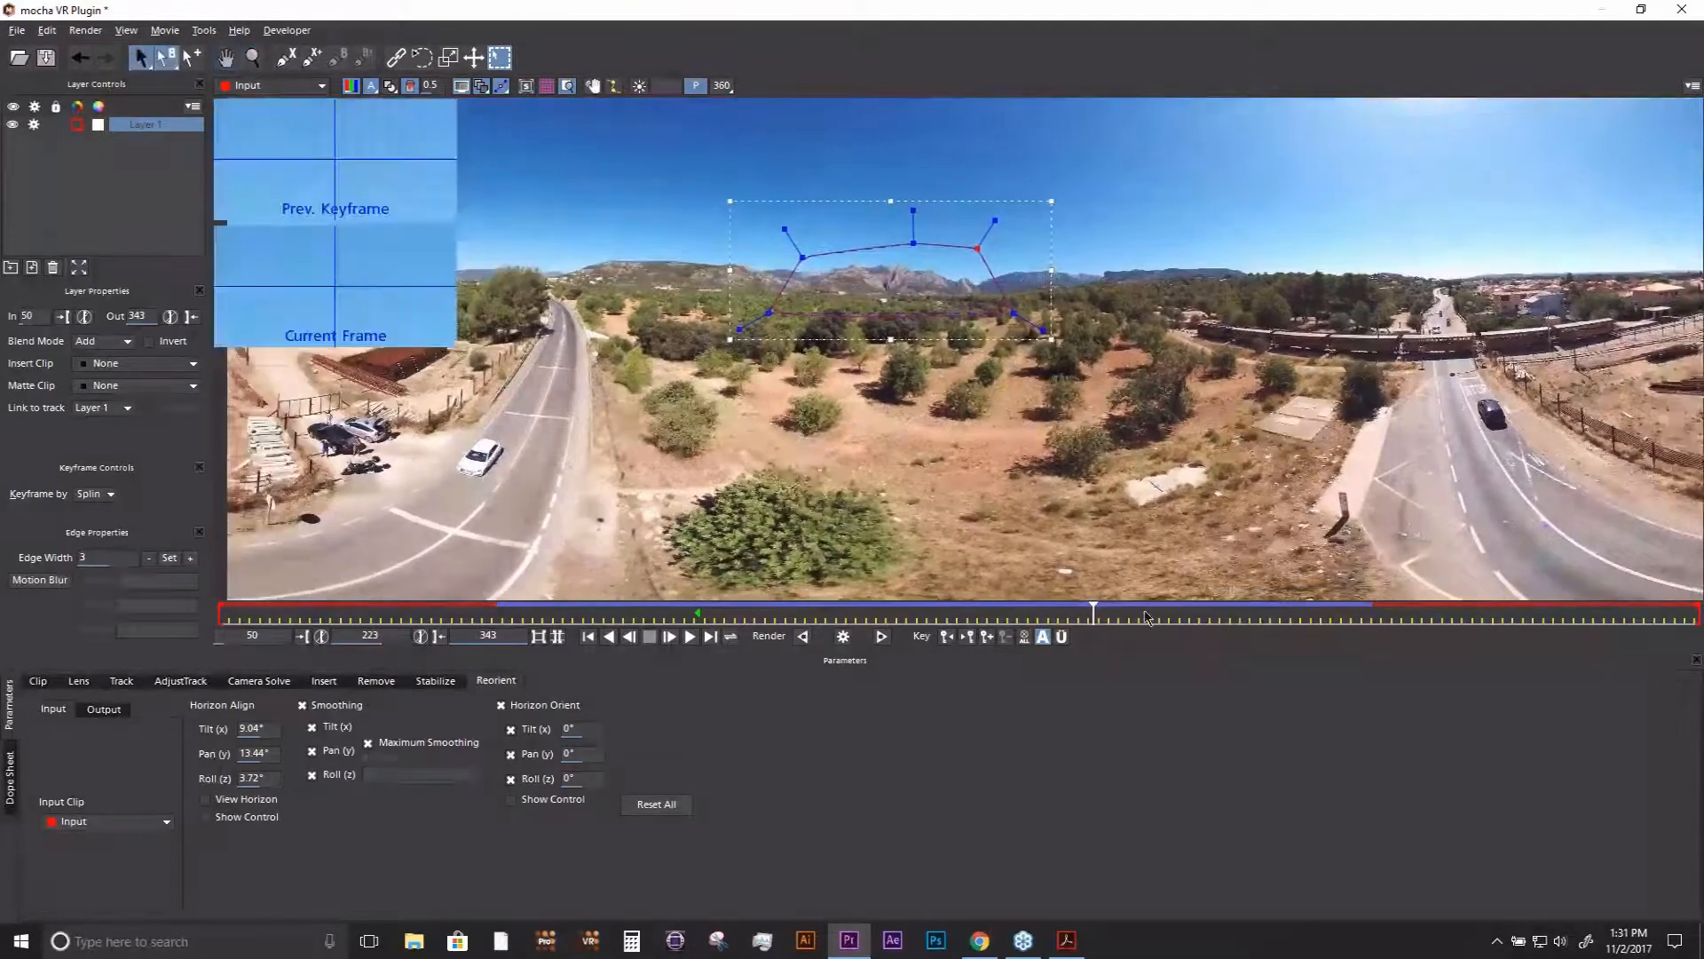
drag(1033, 616, 700, 616)
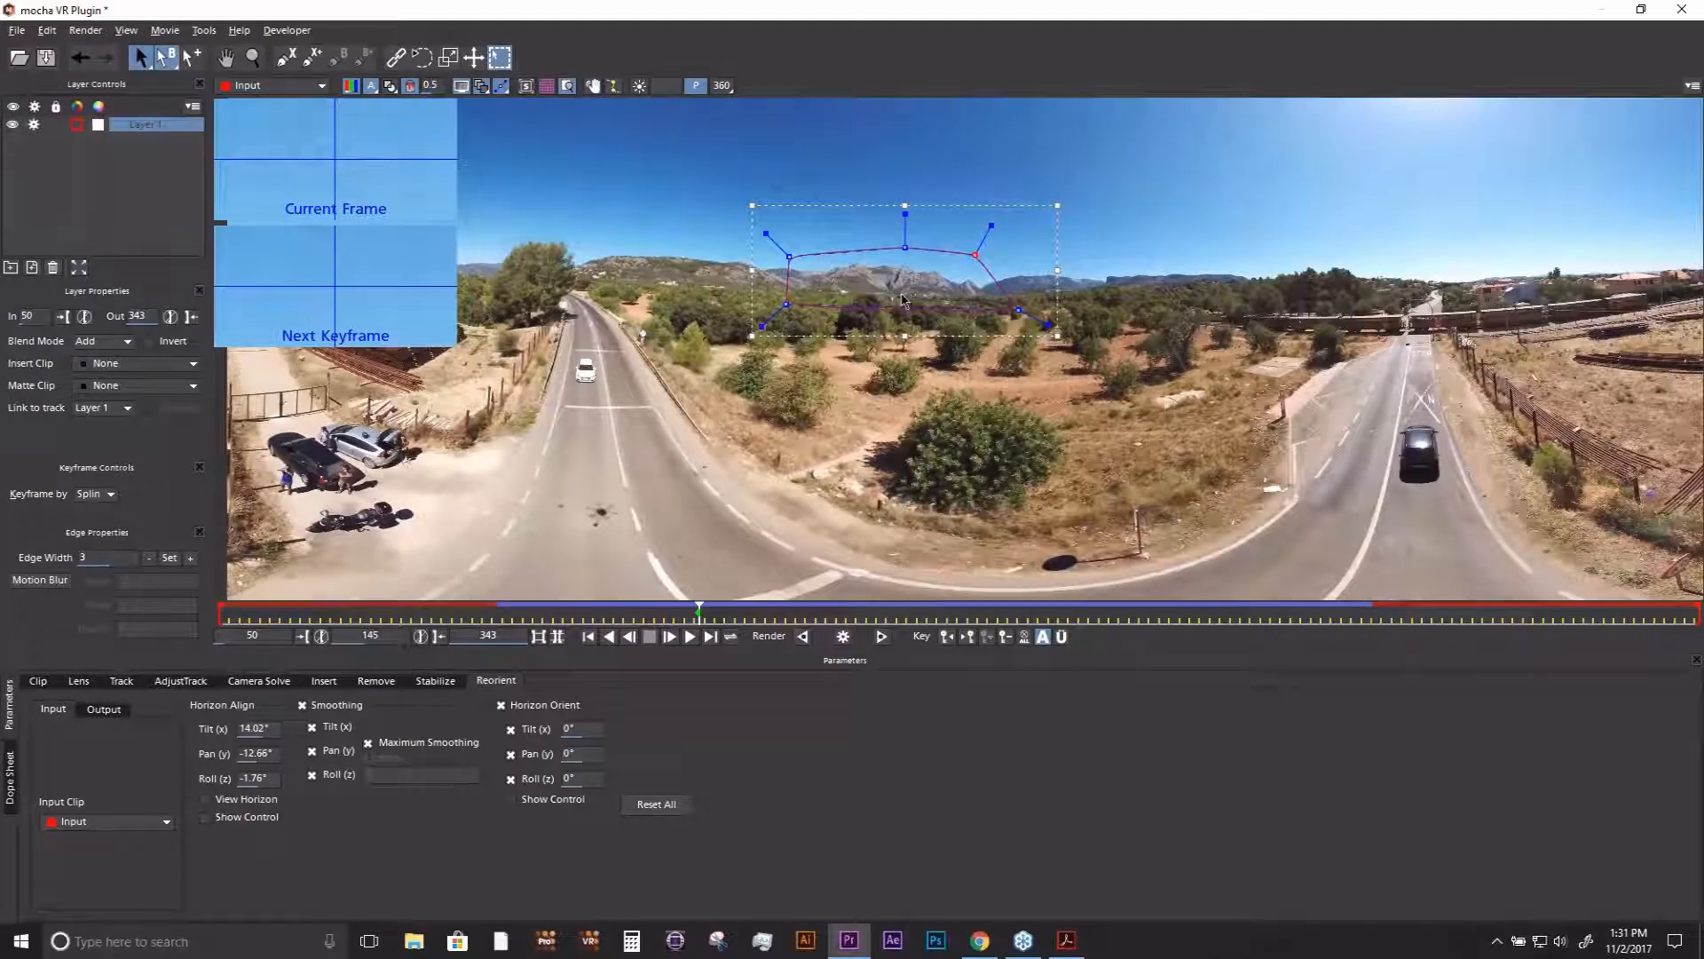
- Examine the unstabilized frame 145 in the 360° view with View Horizon on, and briefly preview Layer 1's matte cutout
click(725, 88)
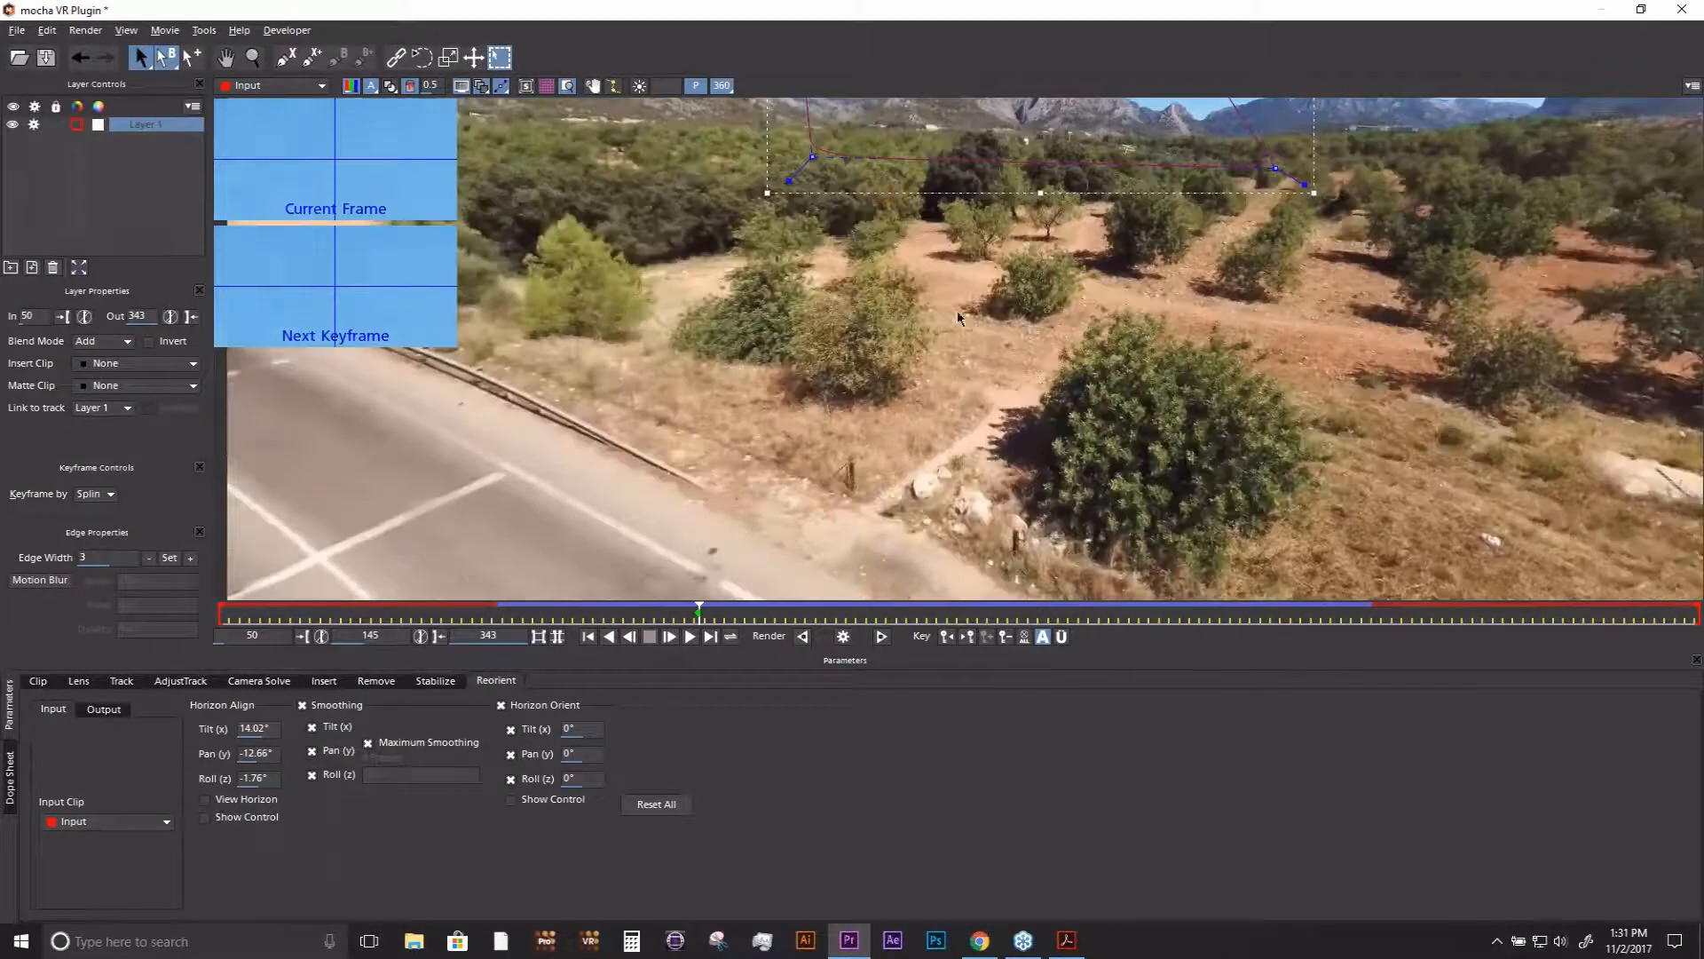
key(x)
drag(928, 390, 904, 348)
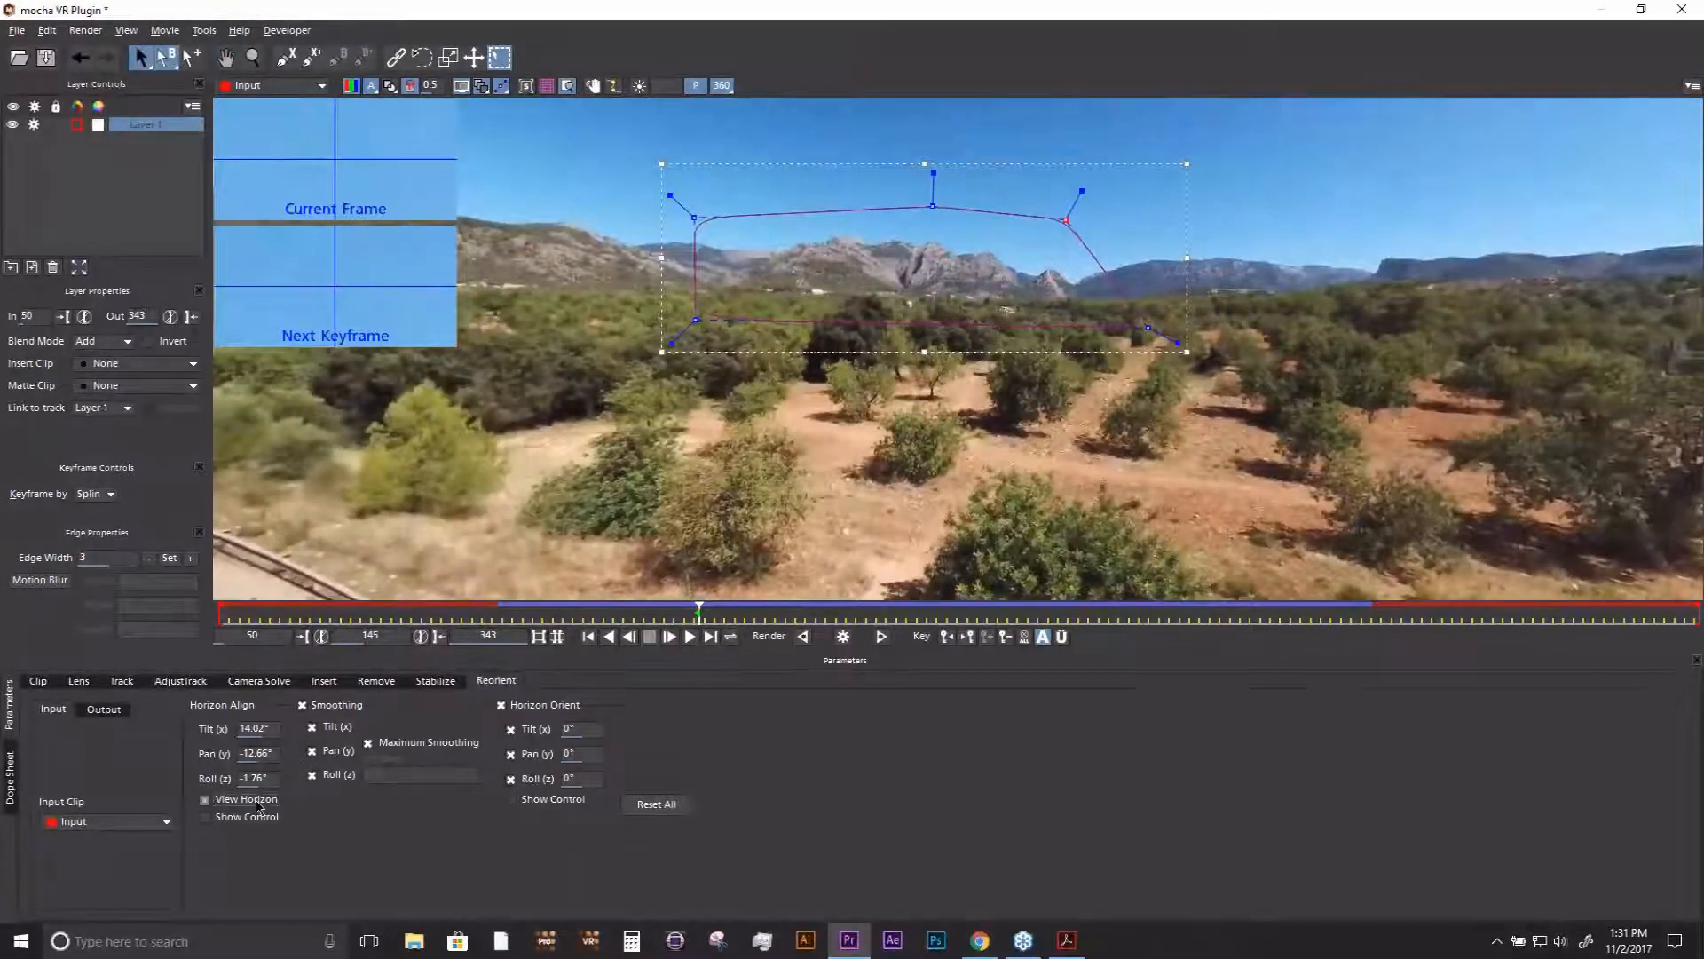
click(256, 802)
drag(892, 414, 1056, 524)
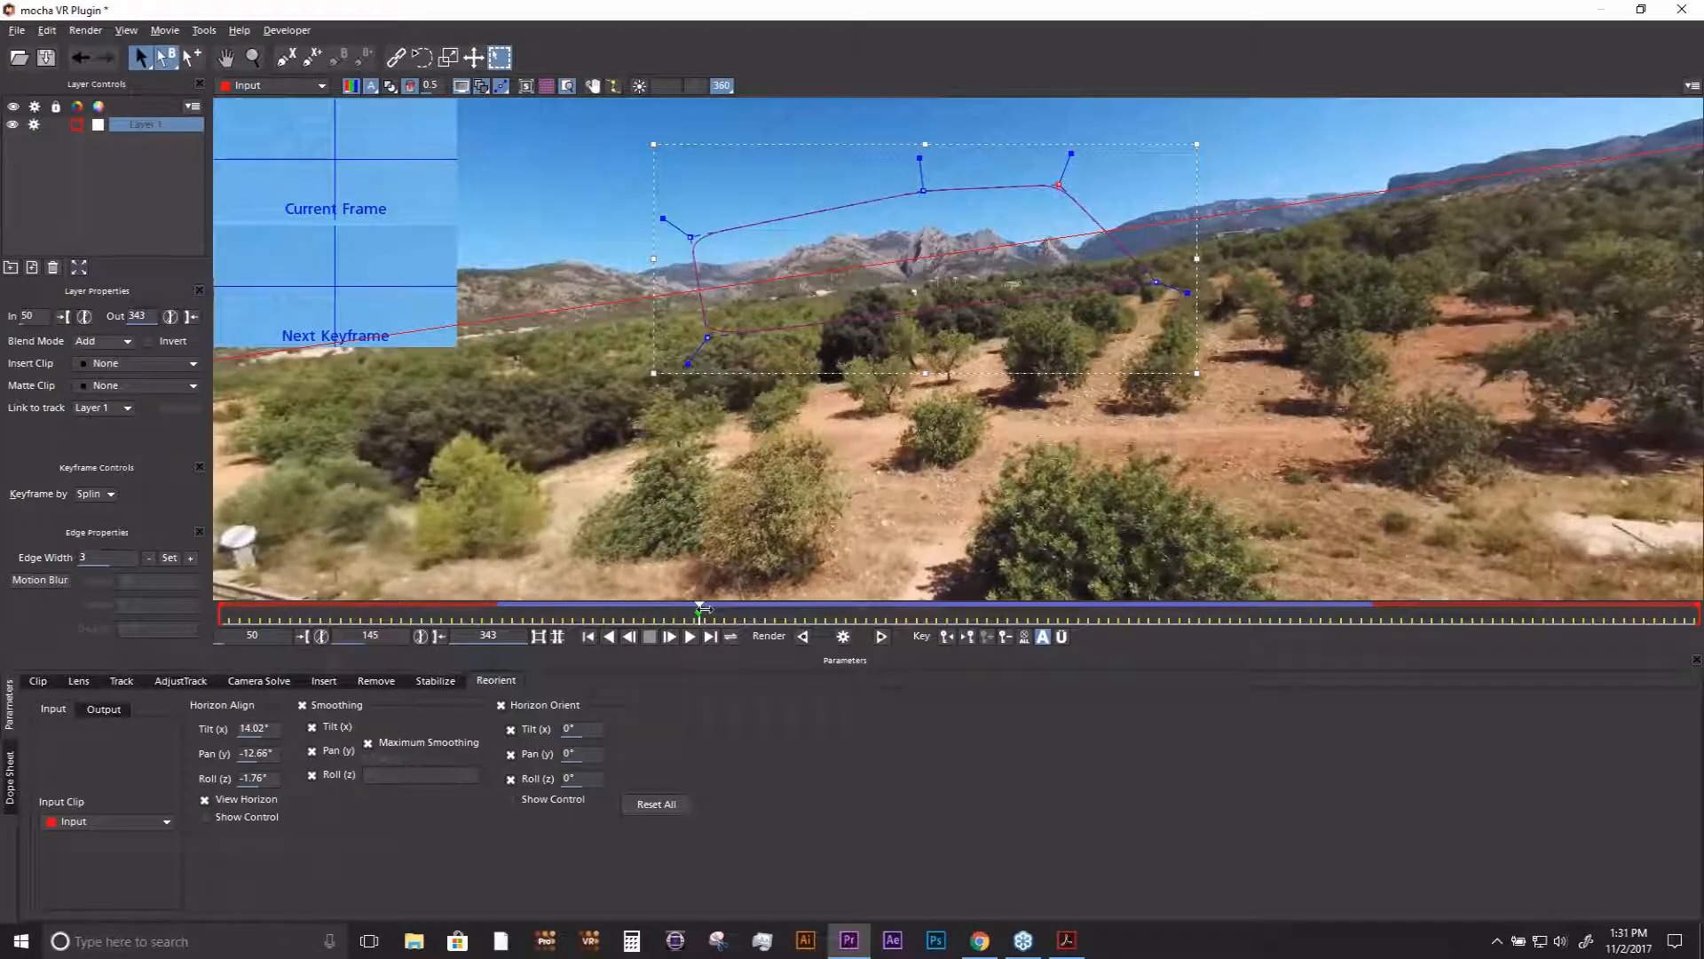
mouse_move(701, 608)
mouse_down()
mouse_move(826, 610)
mouse_move(699, 624)
mouse_up()
click(391, 88)
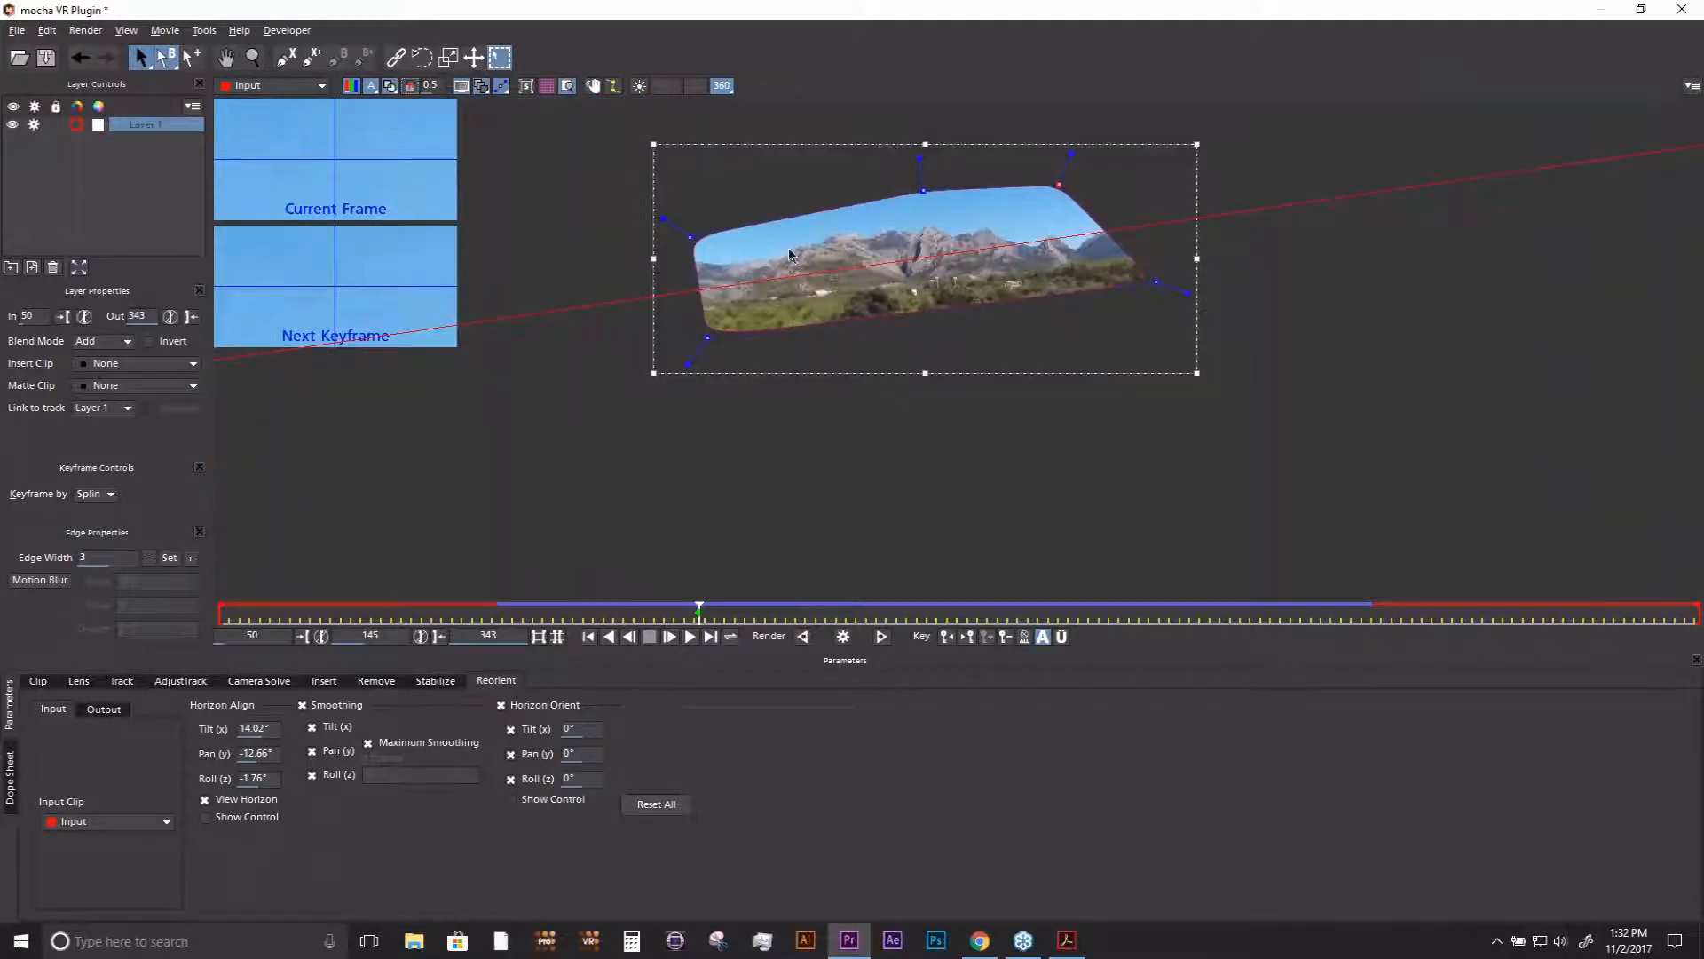
click(391, 88)
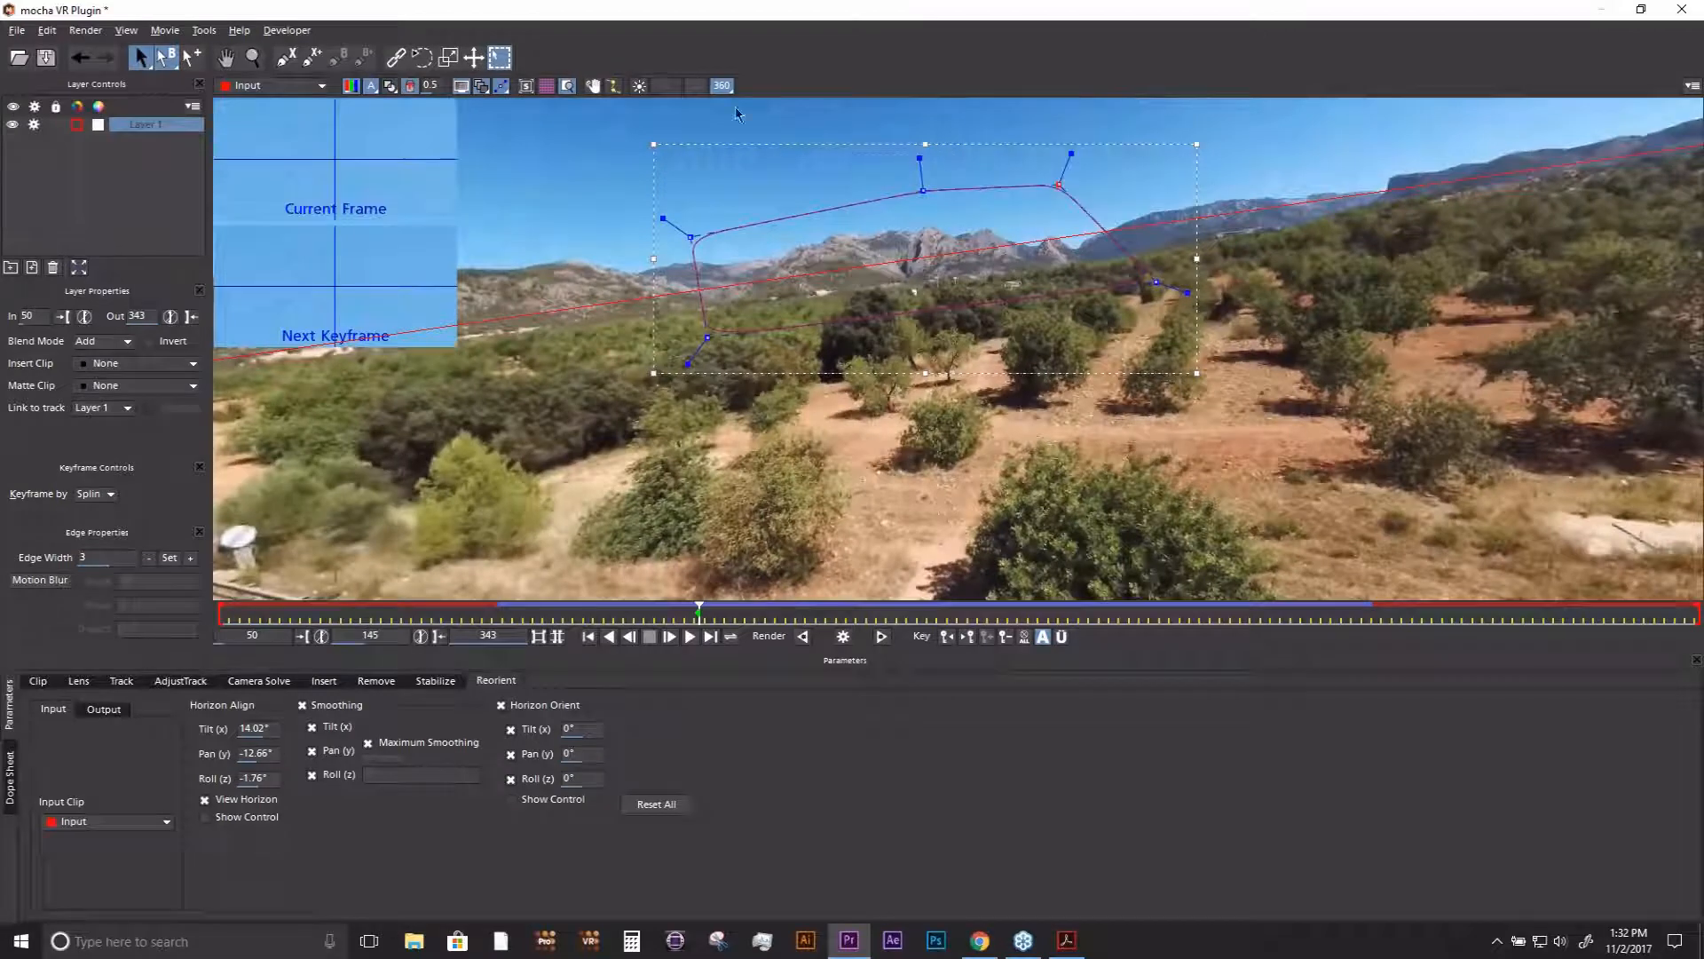
- Scrub the unstabilized footage in the flat view between frames 145 and 160 to compare the horizon line with the mountains
click(721, 87)
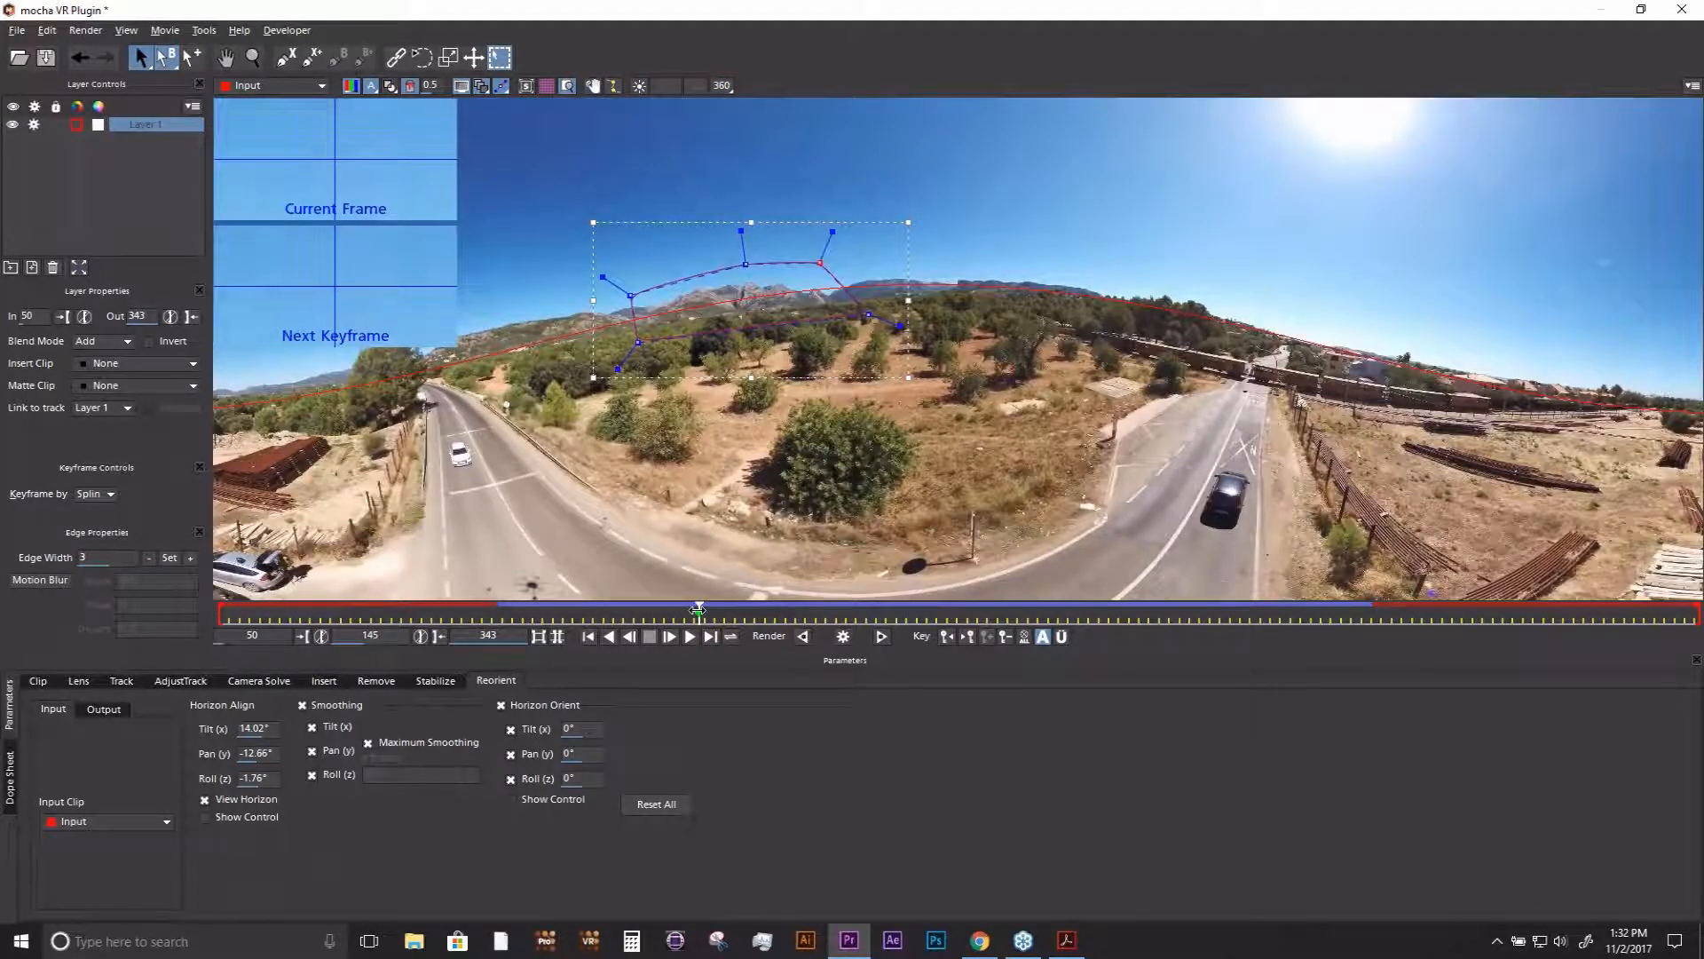
drag(701, 612, 775, 609)
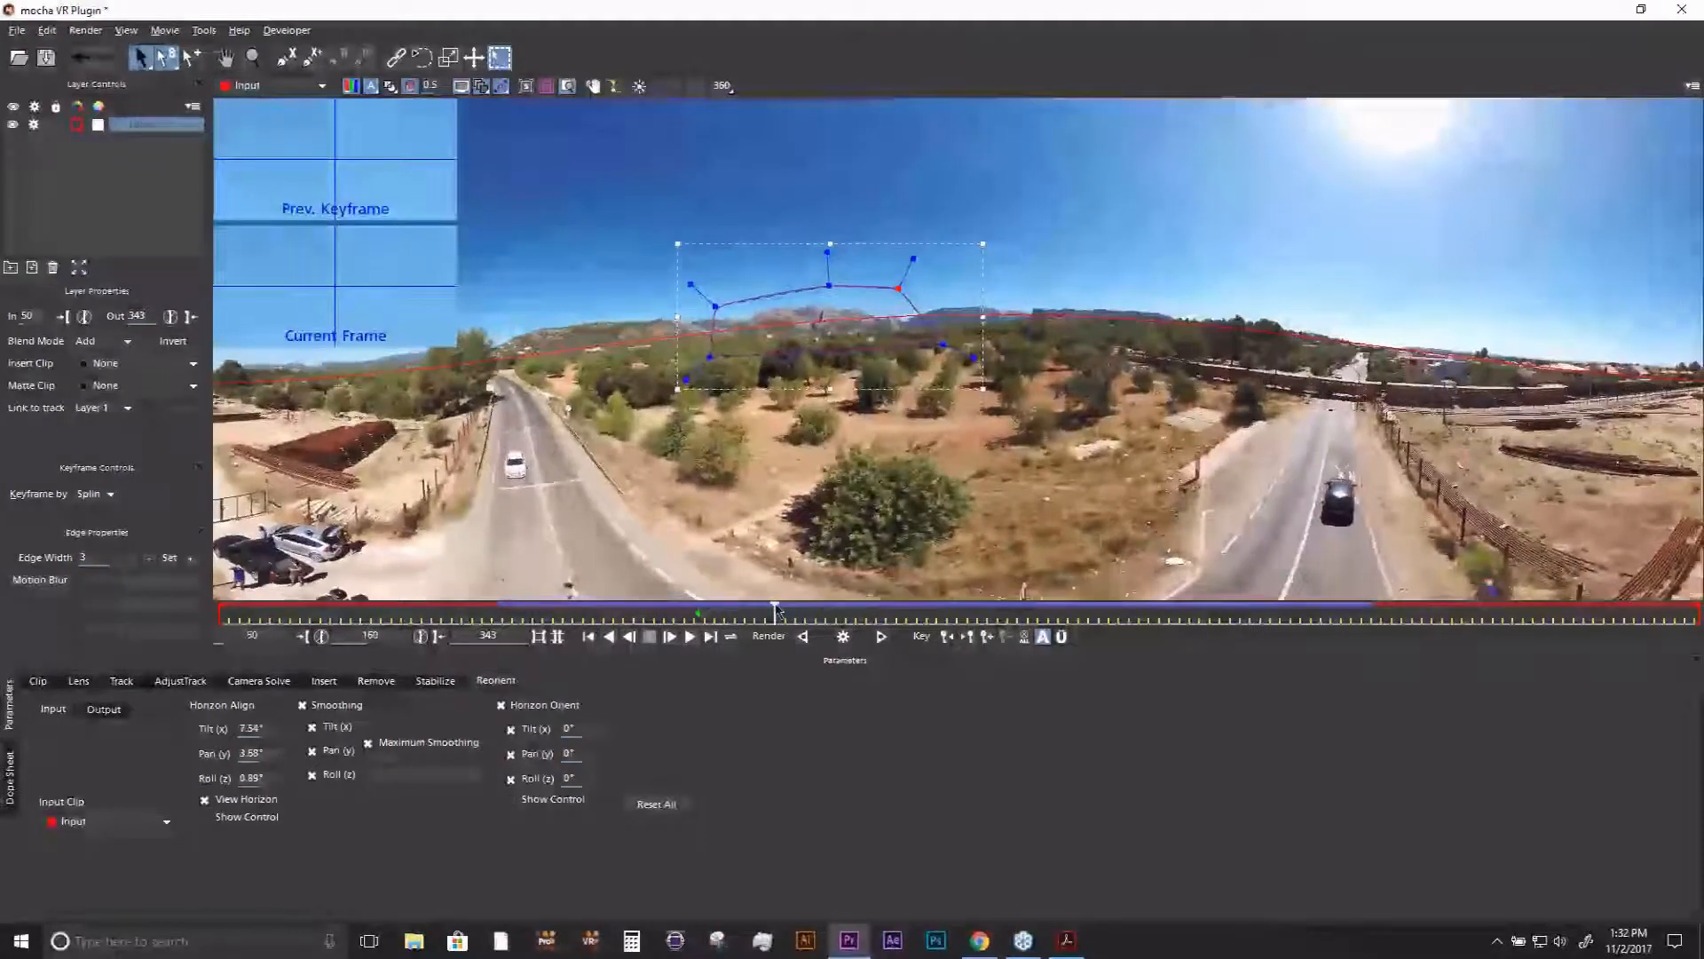
key(asterisk)
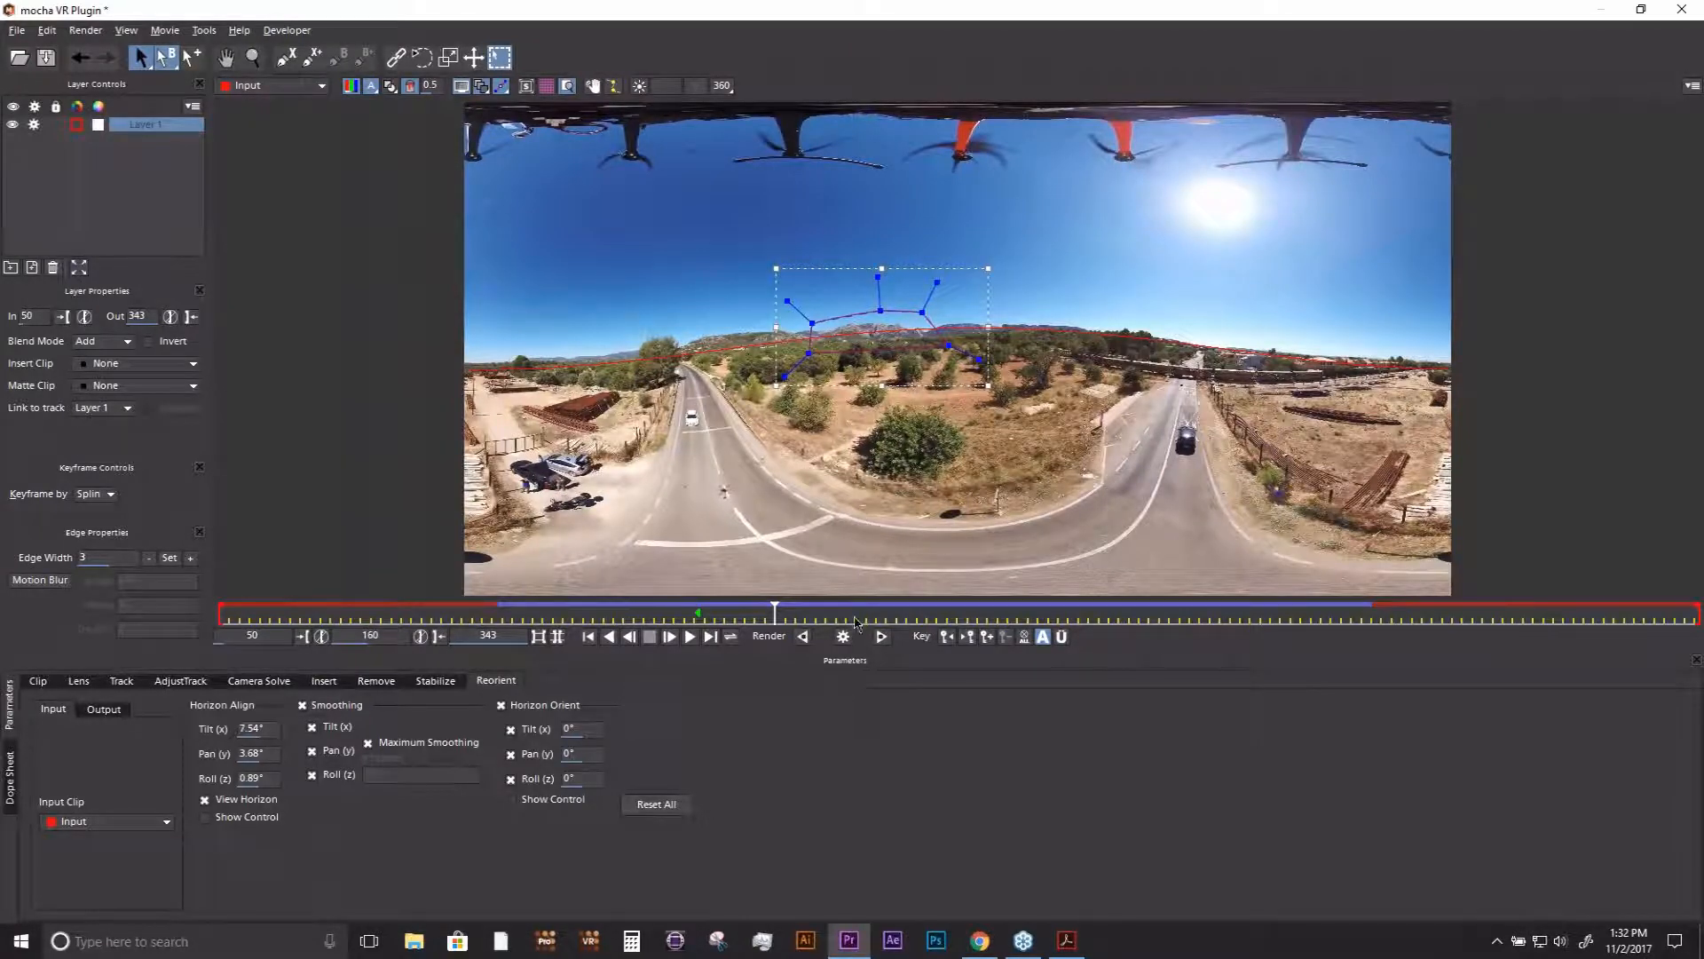
drag(777, 612, 699, 612)
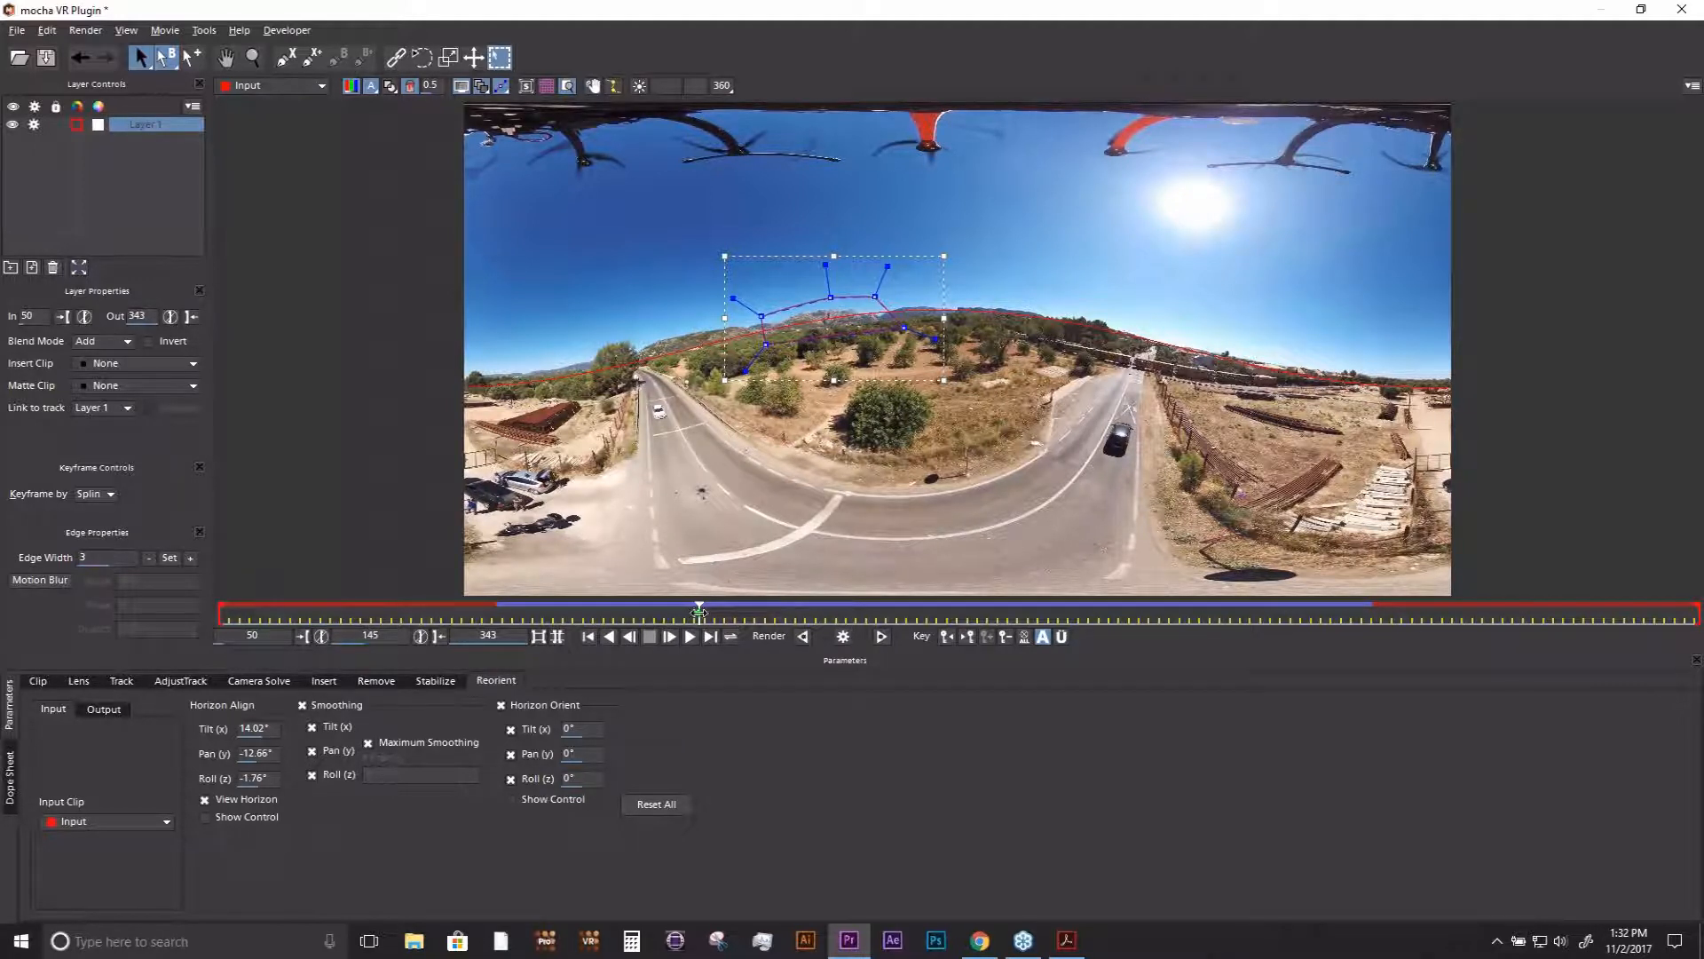
- Turn off View Horizon and review the stabilized footage in both the flat and 360° views, ending at frame 172
click(246, 800)
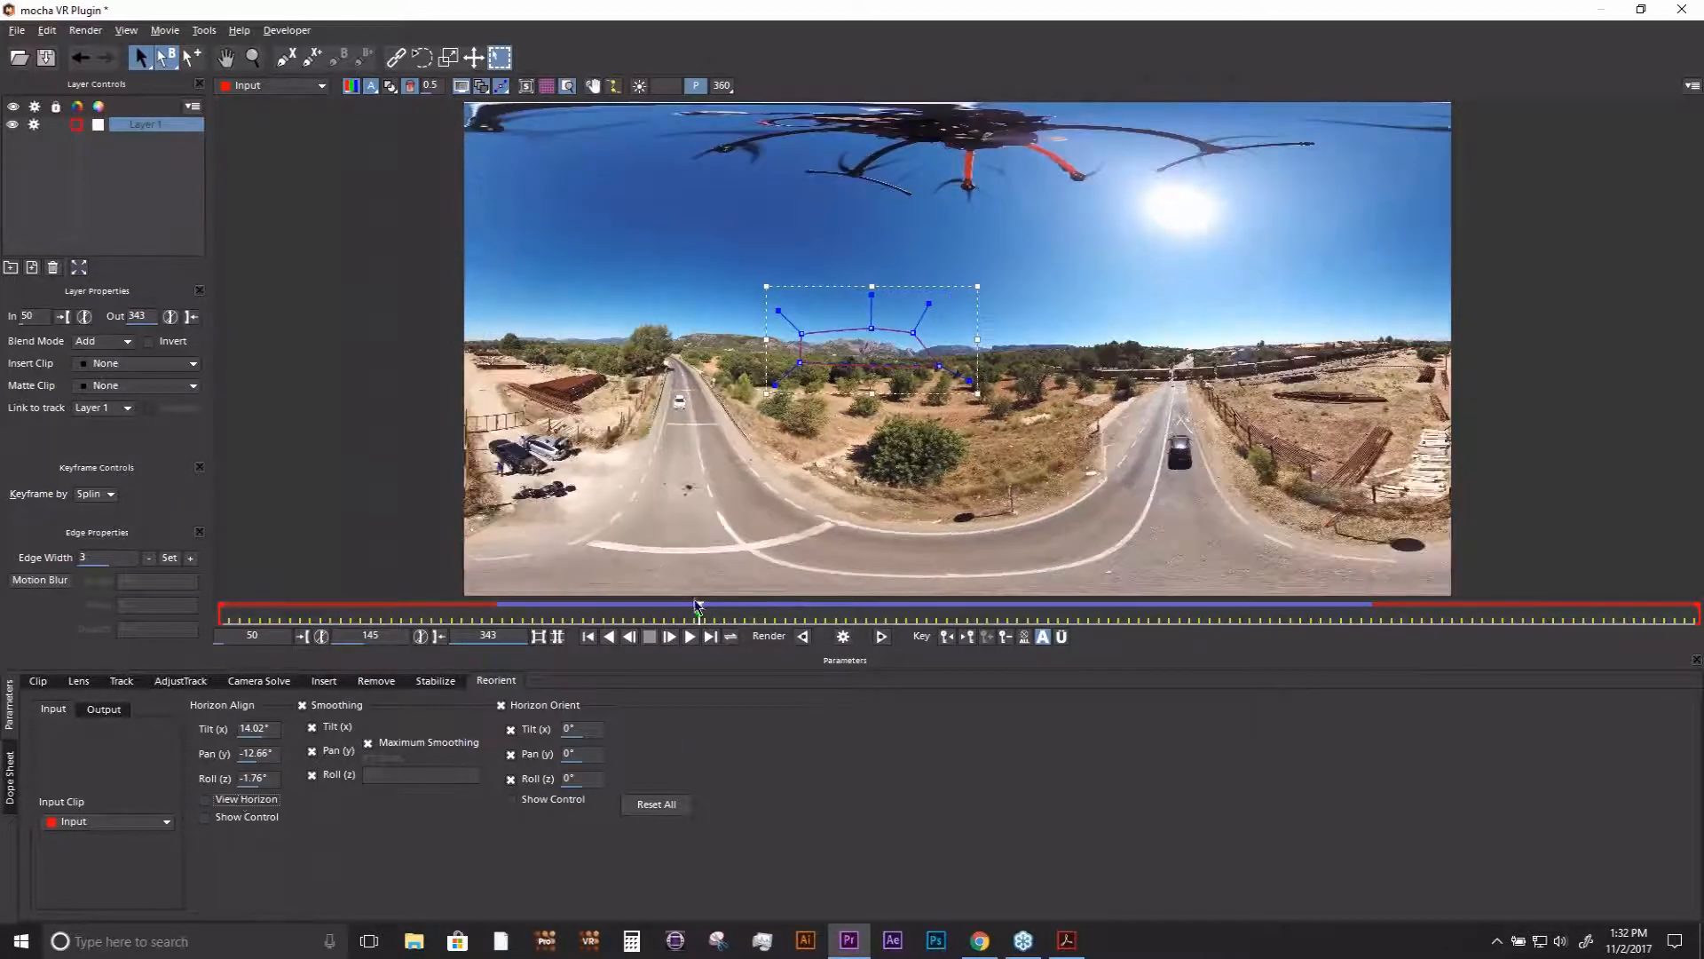
mouse_move(700, 608)
mouse_down()
mouse_move(1210, 610)
mouse_move(722, 617)
mouse_move(741, 632)
mouse_move(1120, 629)
mouse_move(678, 631)
mouse_up()
click(678, 632)
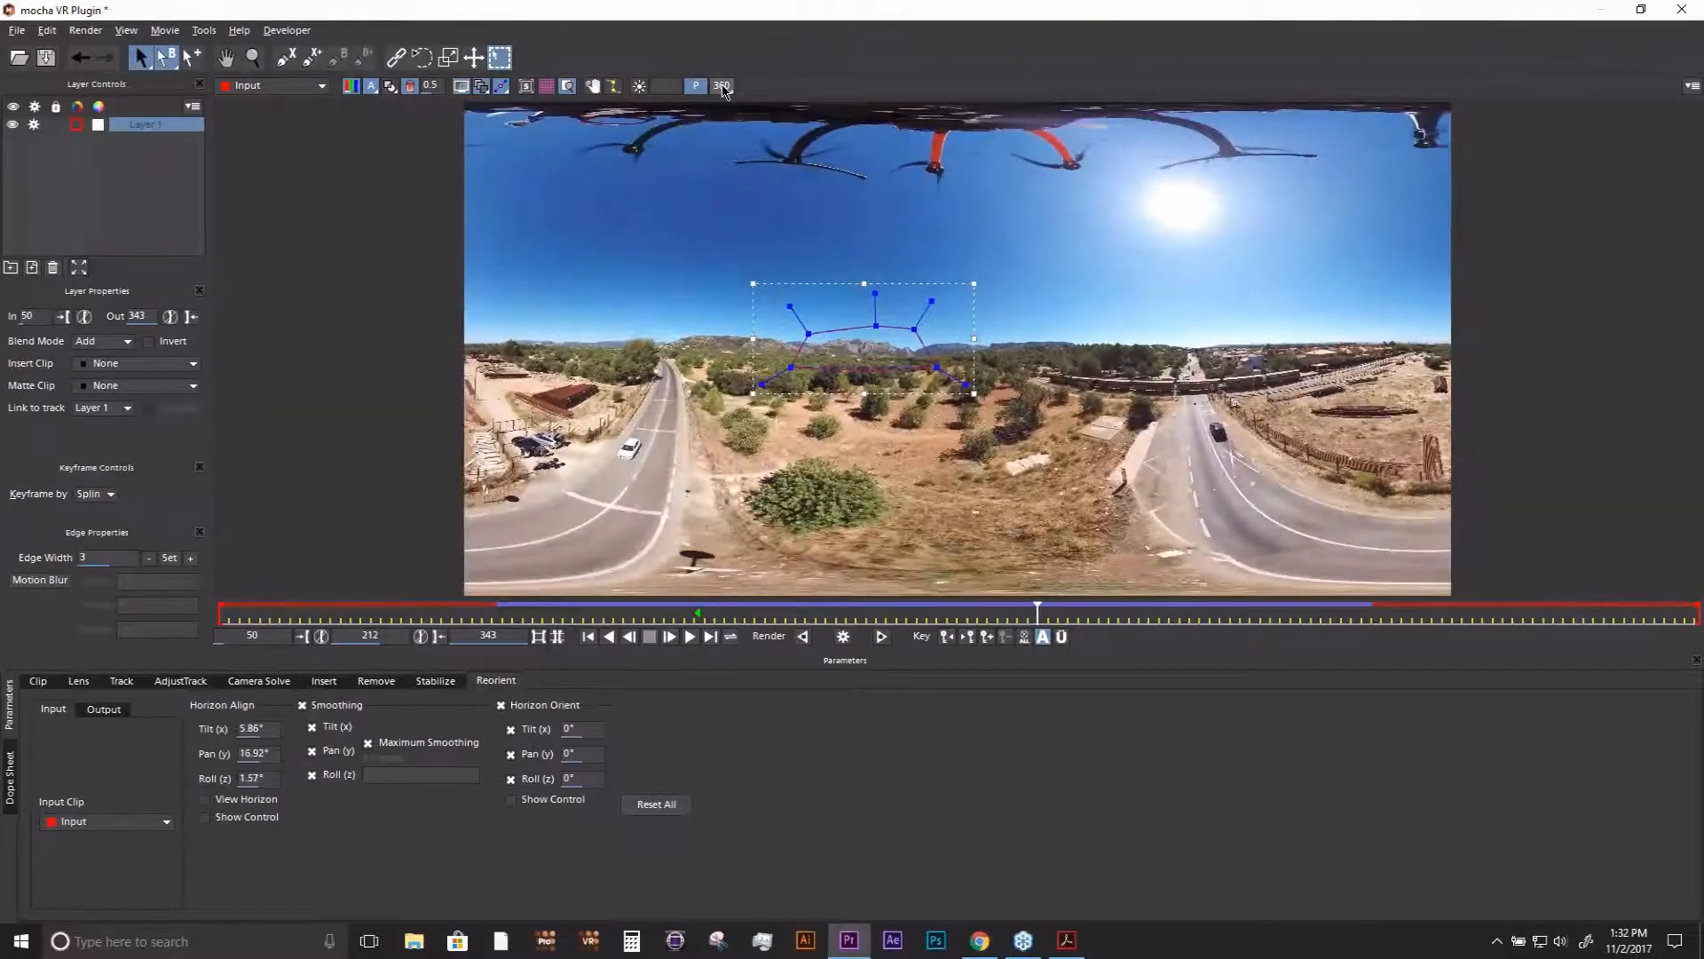
click(723, 86)
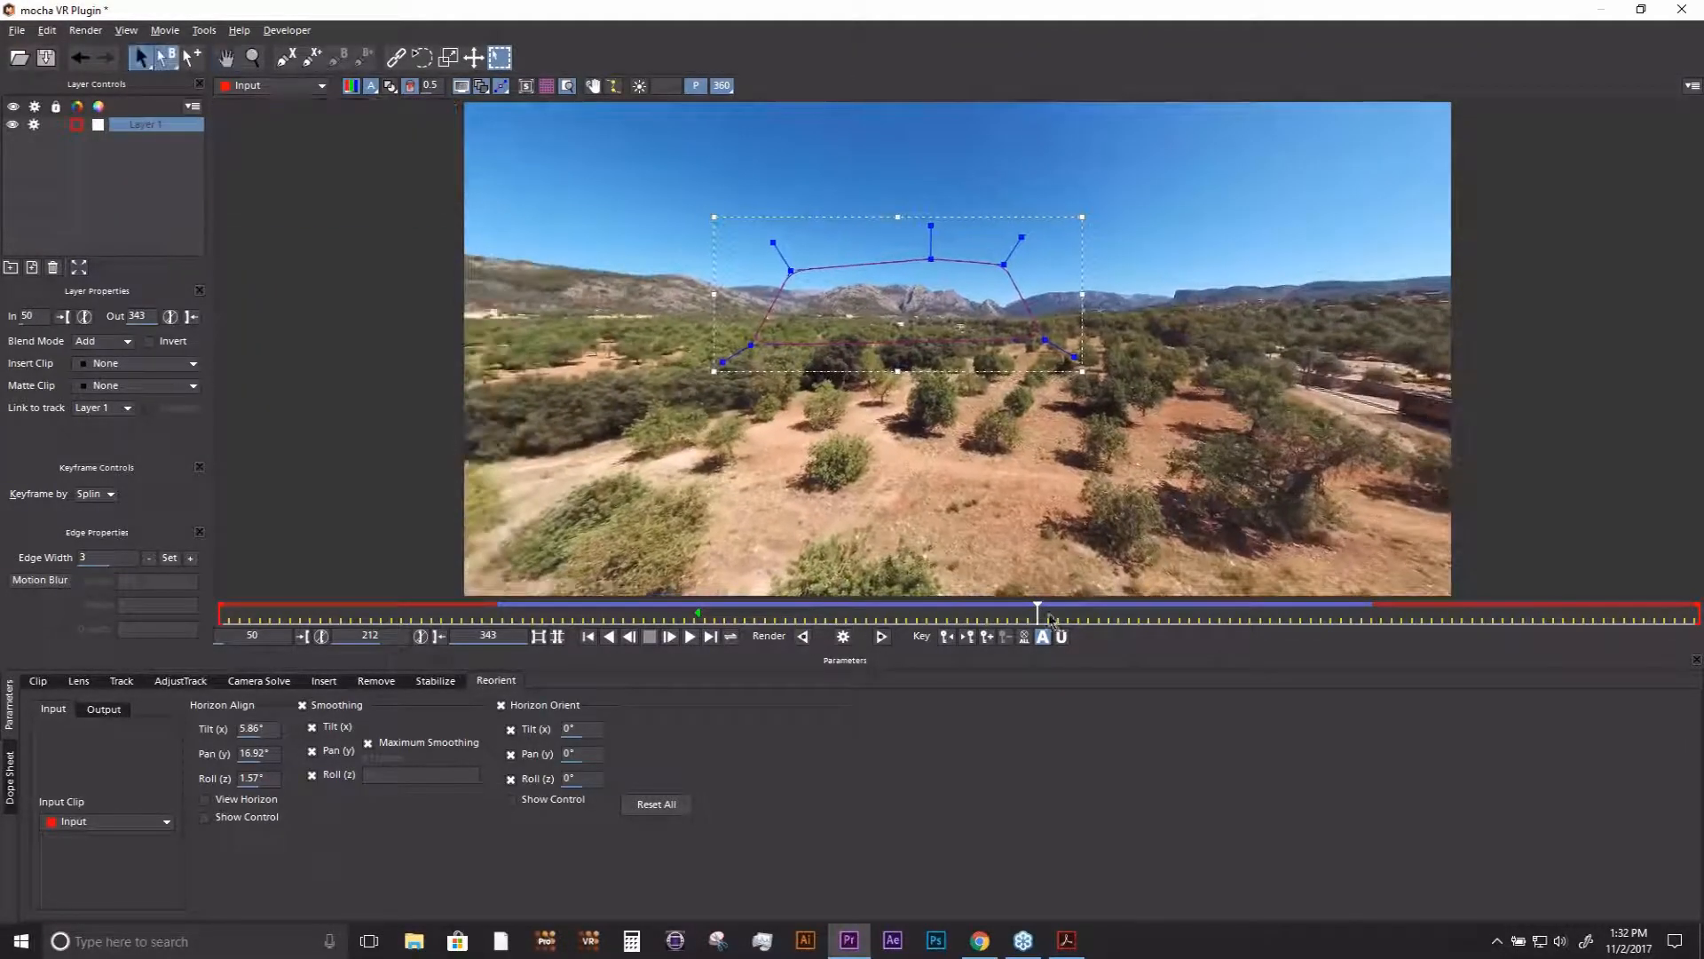
drag(1039, 620, 832, 620)
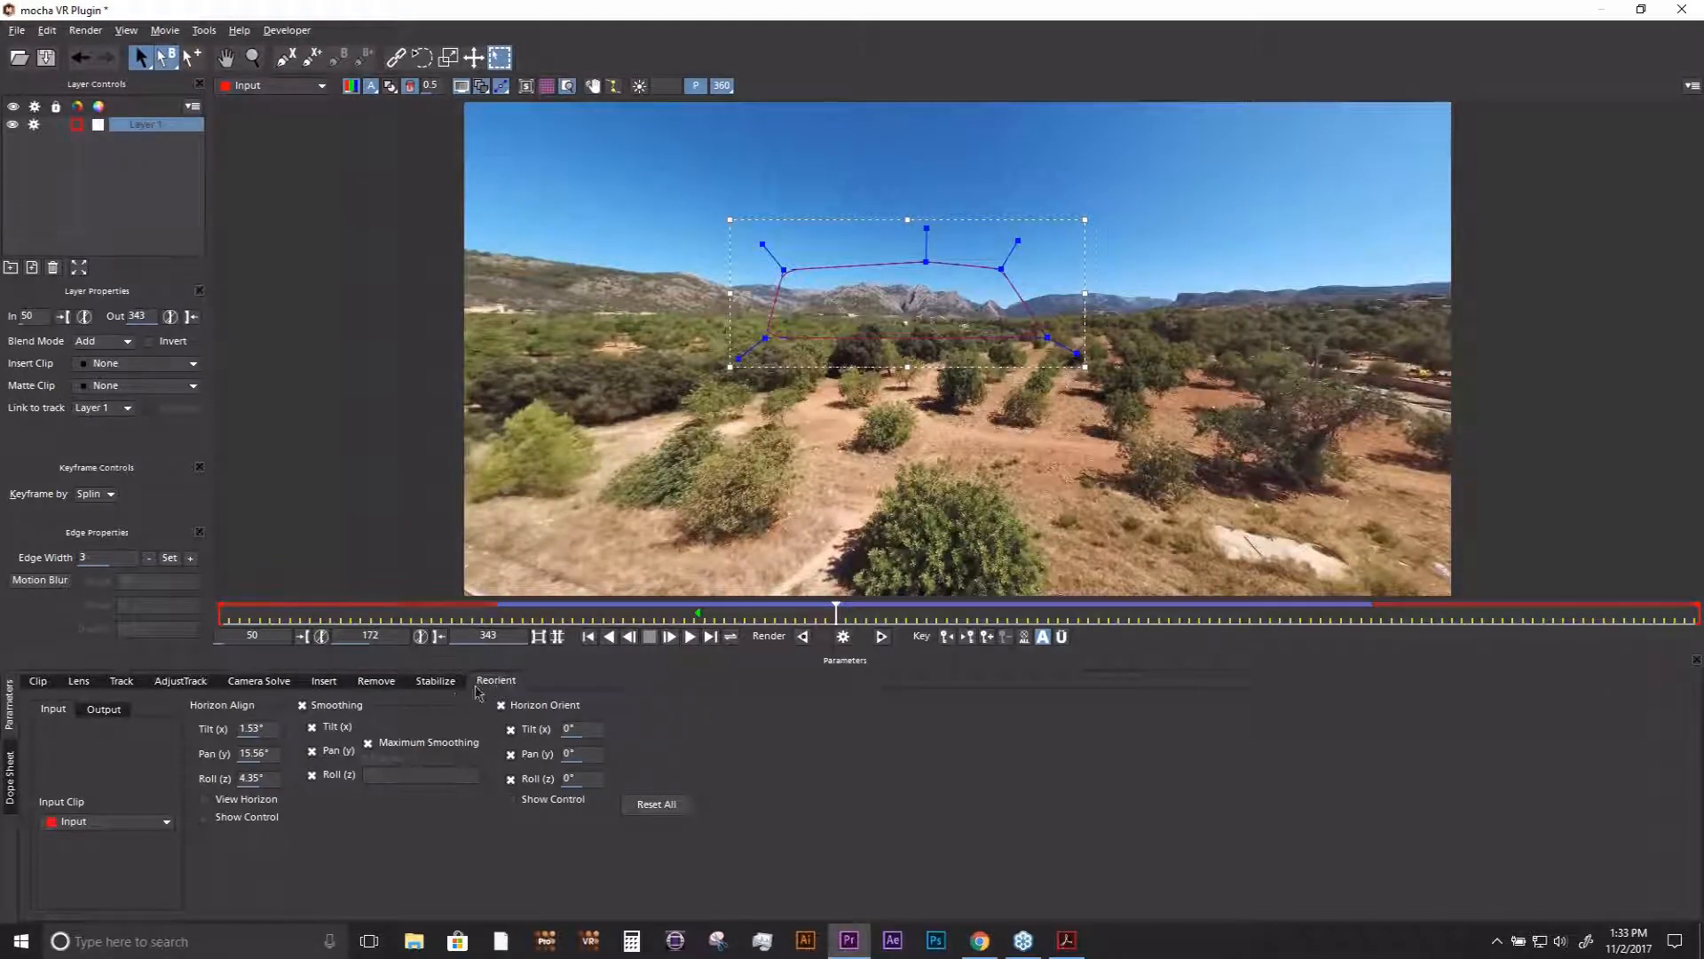
- Close mocha VR from the Reorient module, saving the project changes, and return to Premiere Pro
click(322, 683)
click(509, 682)
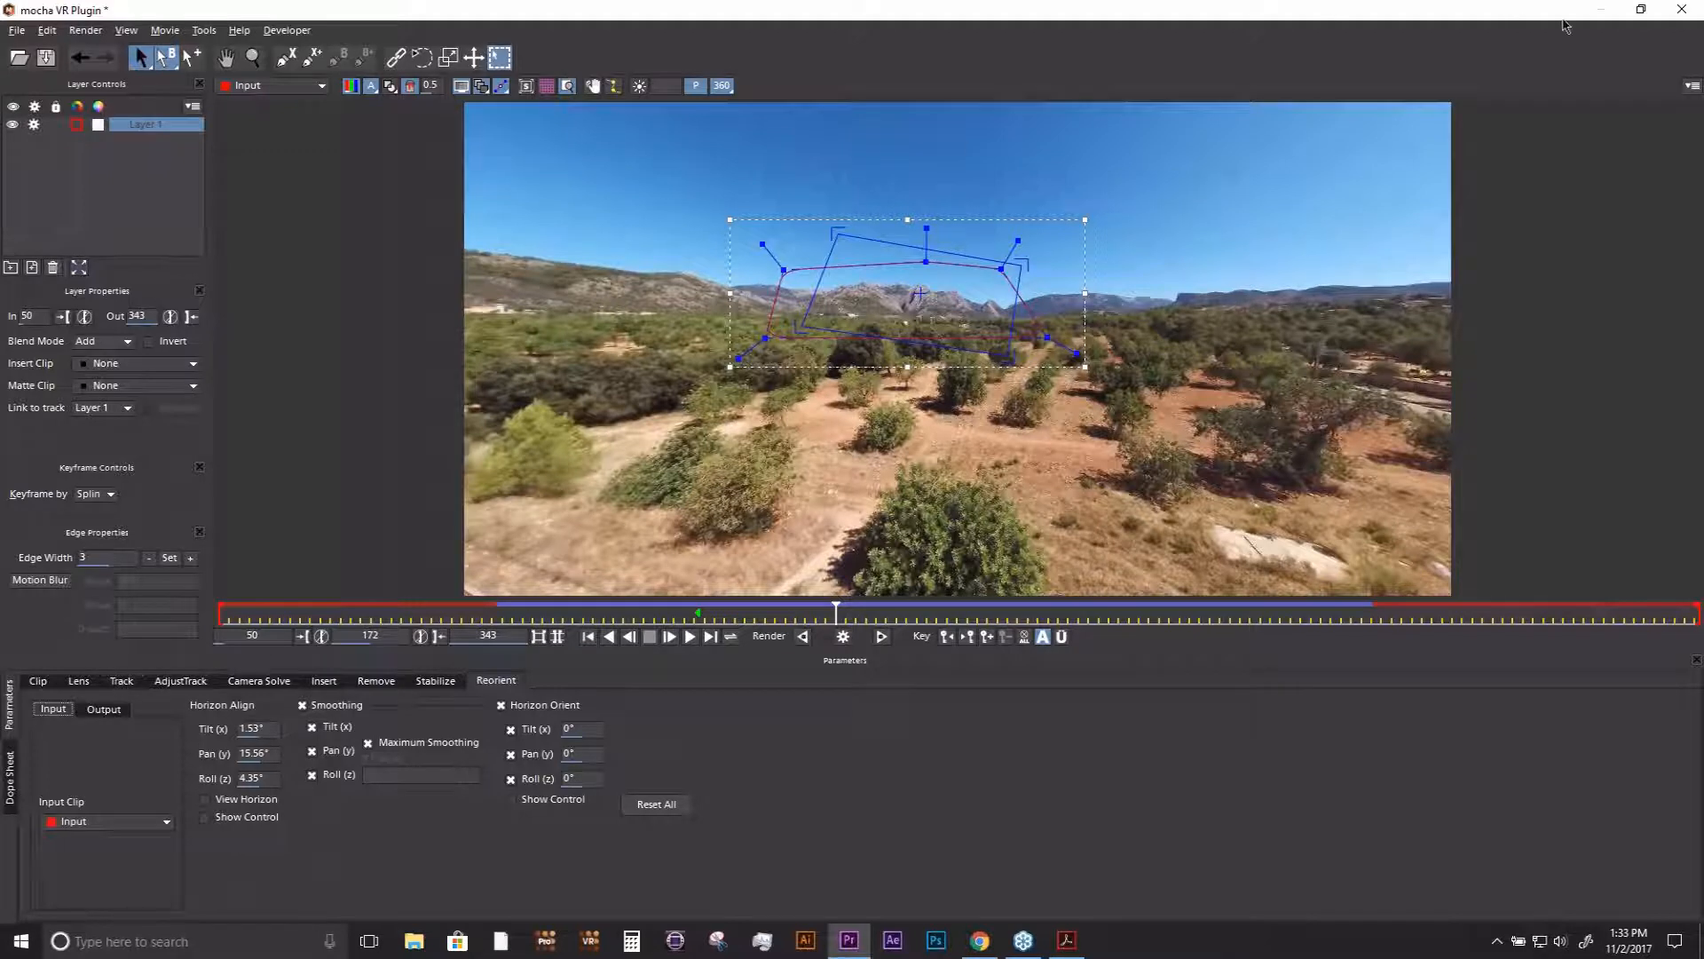
click(1681, 10)
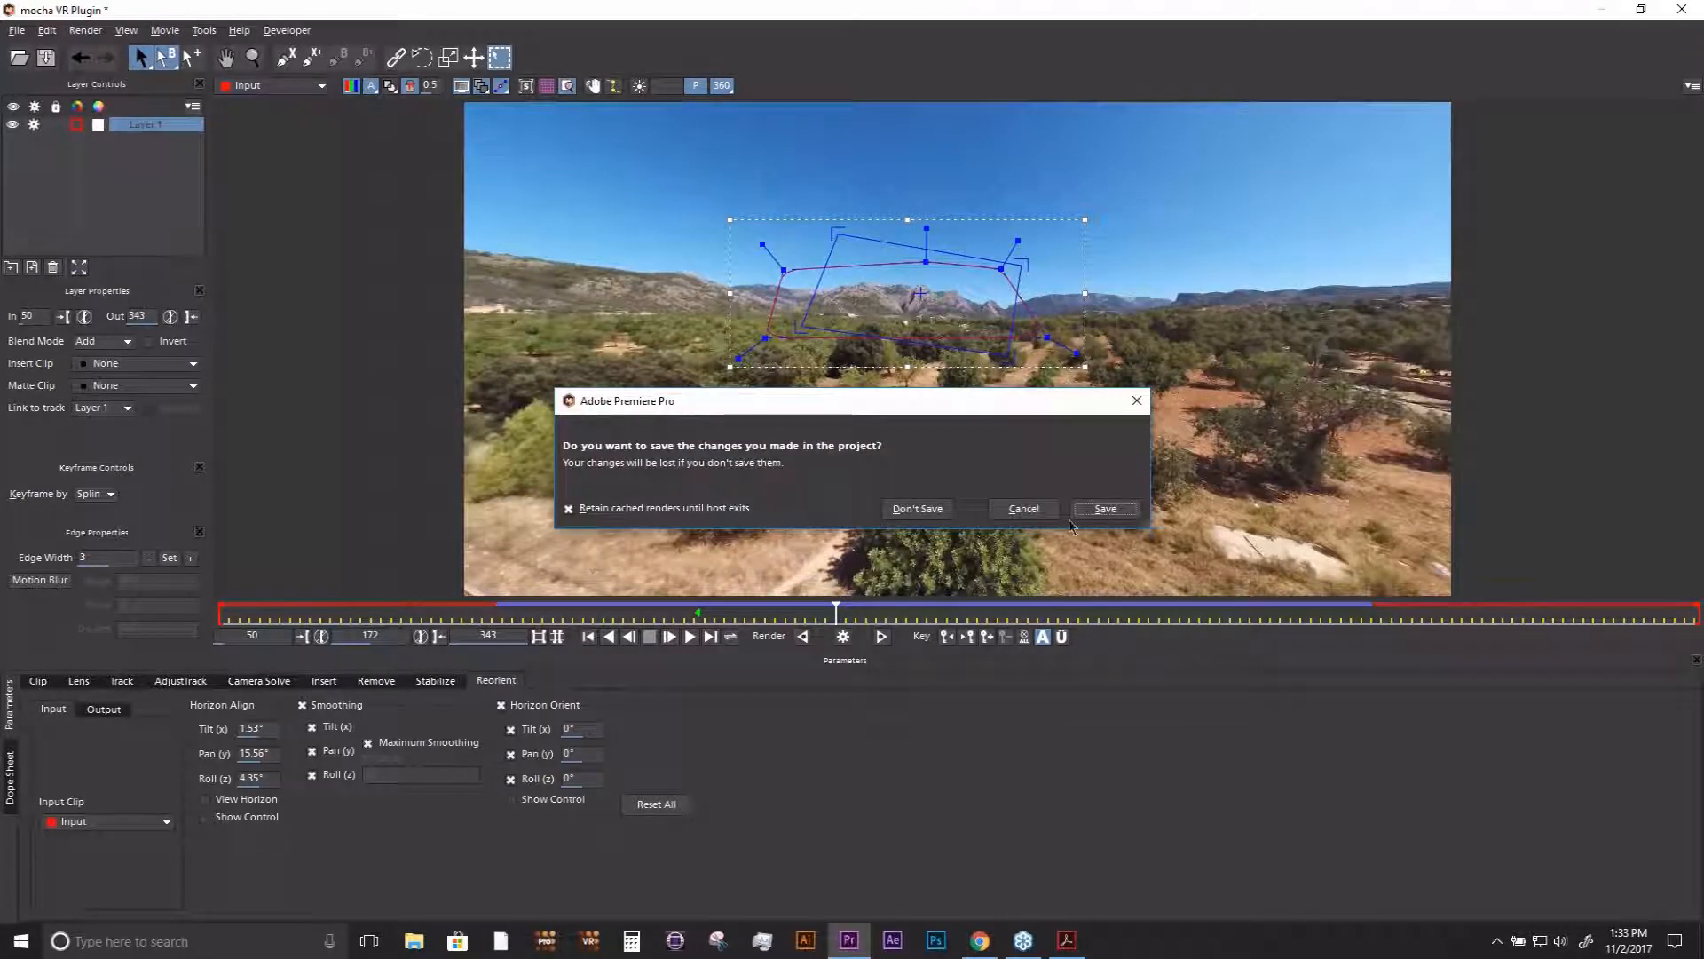
click(1101, 509)
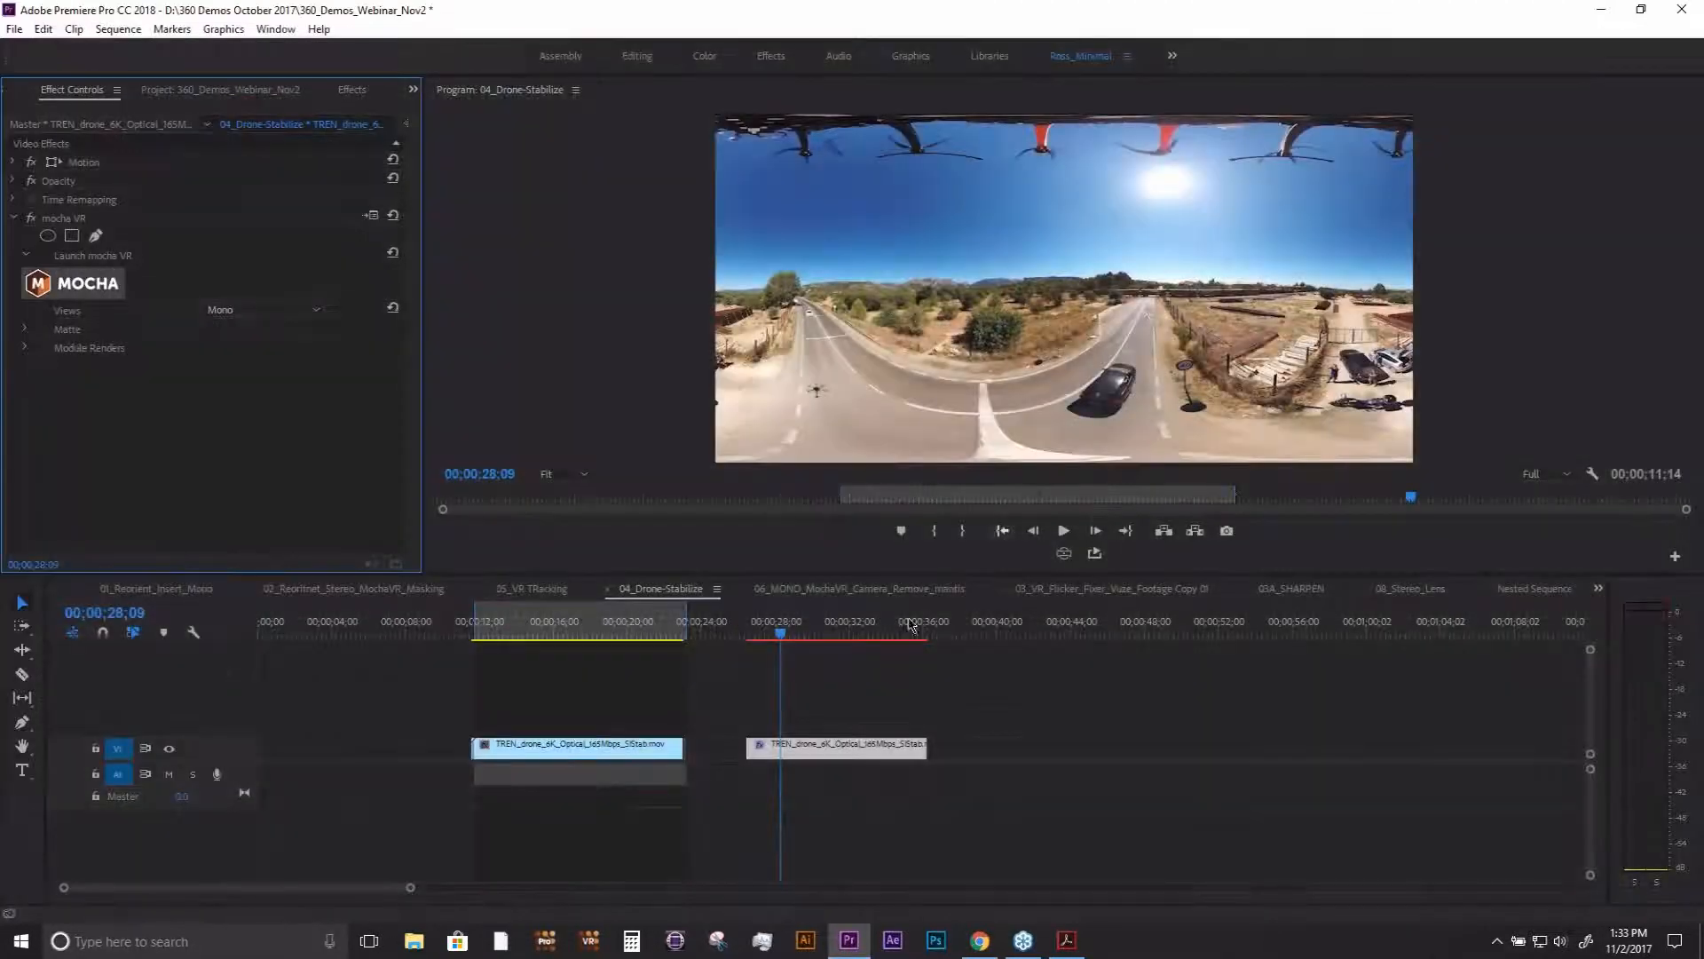
- Enable mocha VR's module render on the second drone clip with Reorient as the module, and check the result at 00;00;30;18
click(817, 626)
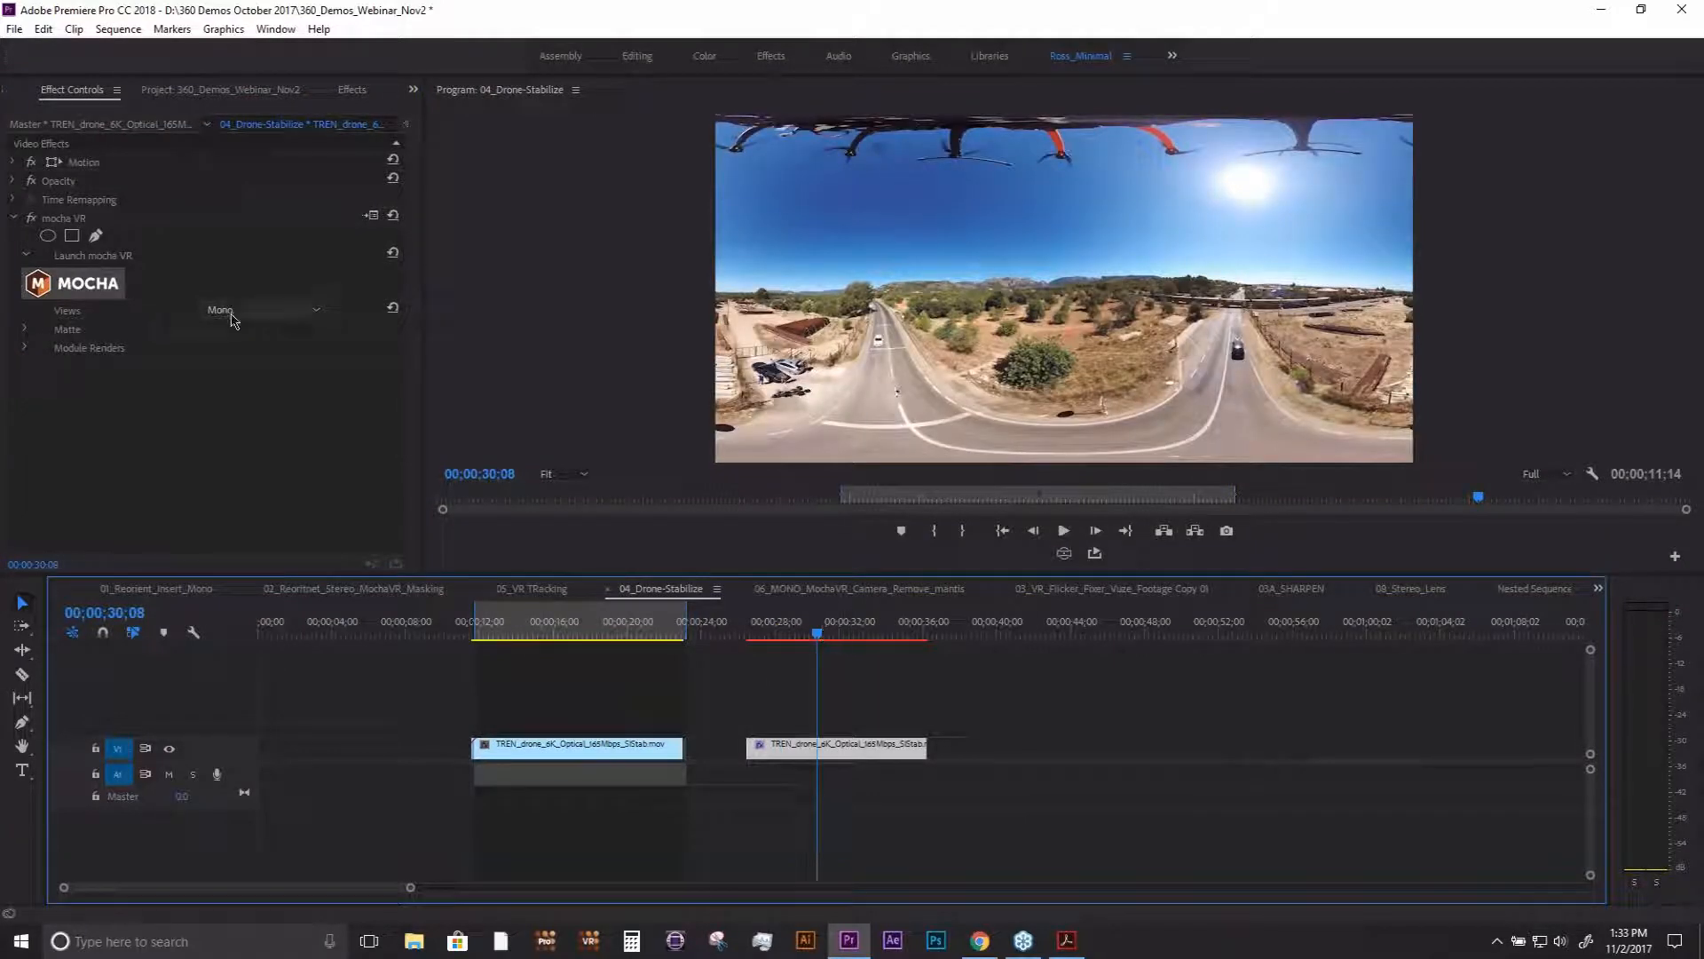
click(26, 348)
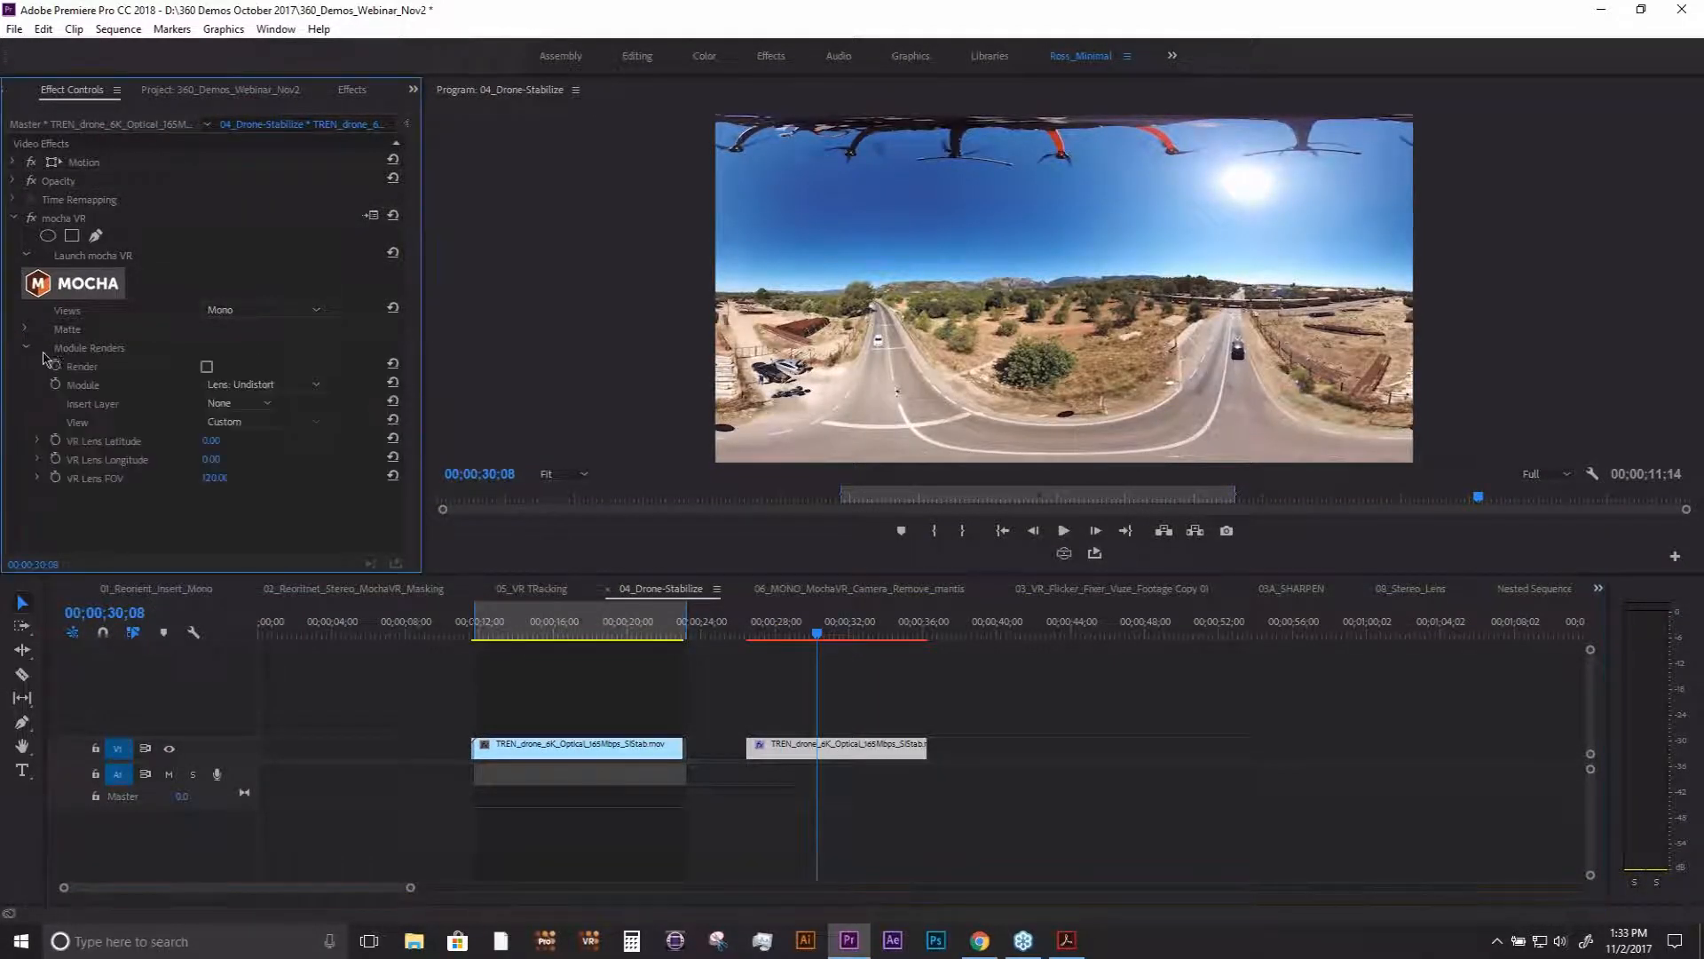
click(271, 385)
click(264, 521)
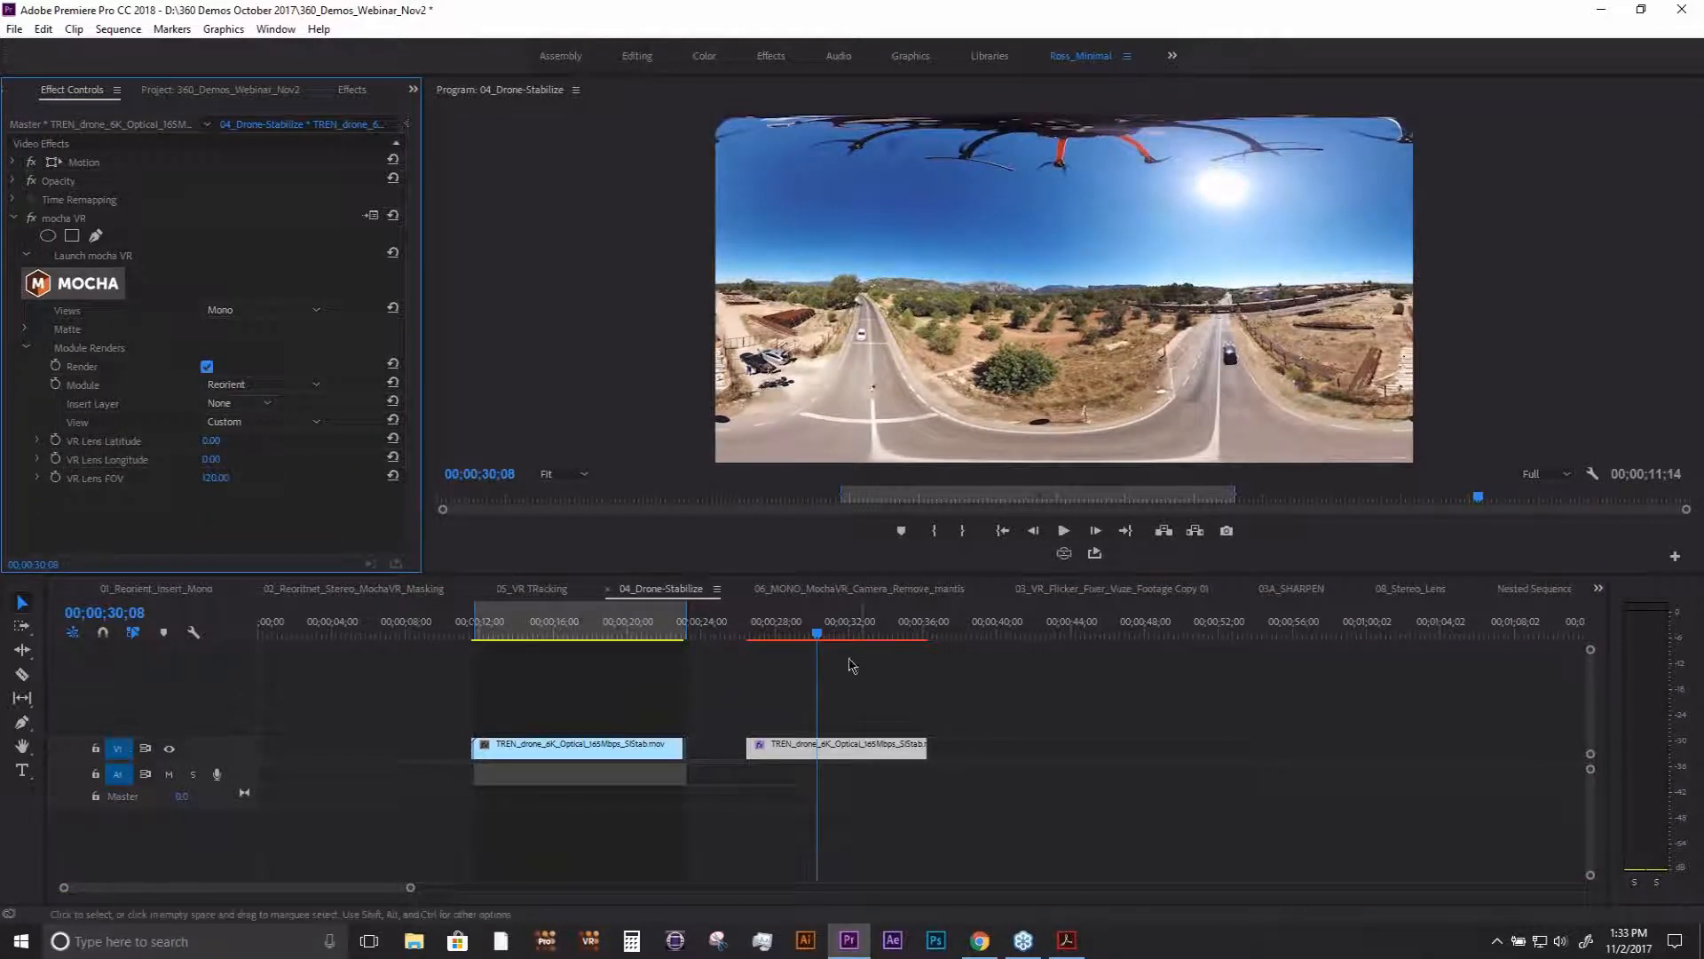
click(824, 633)
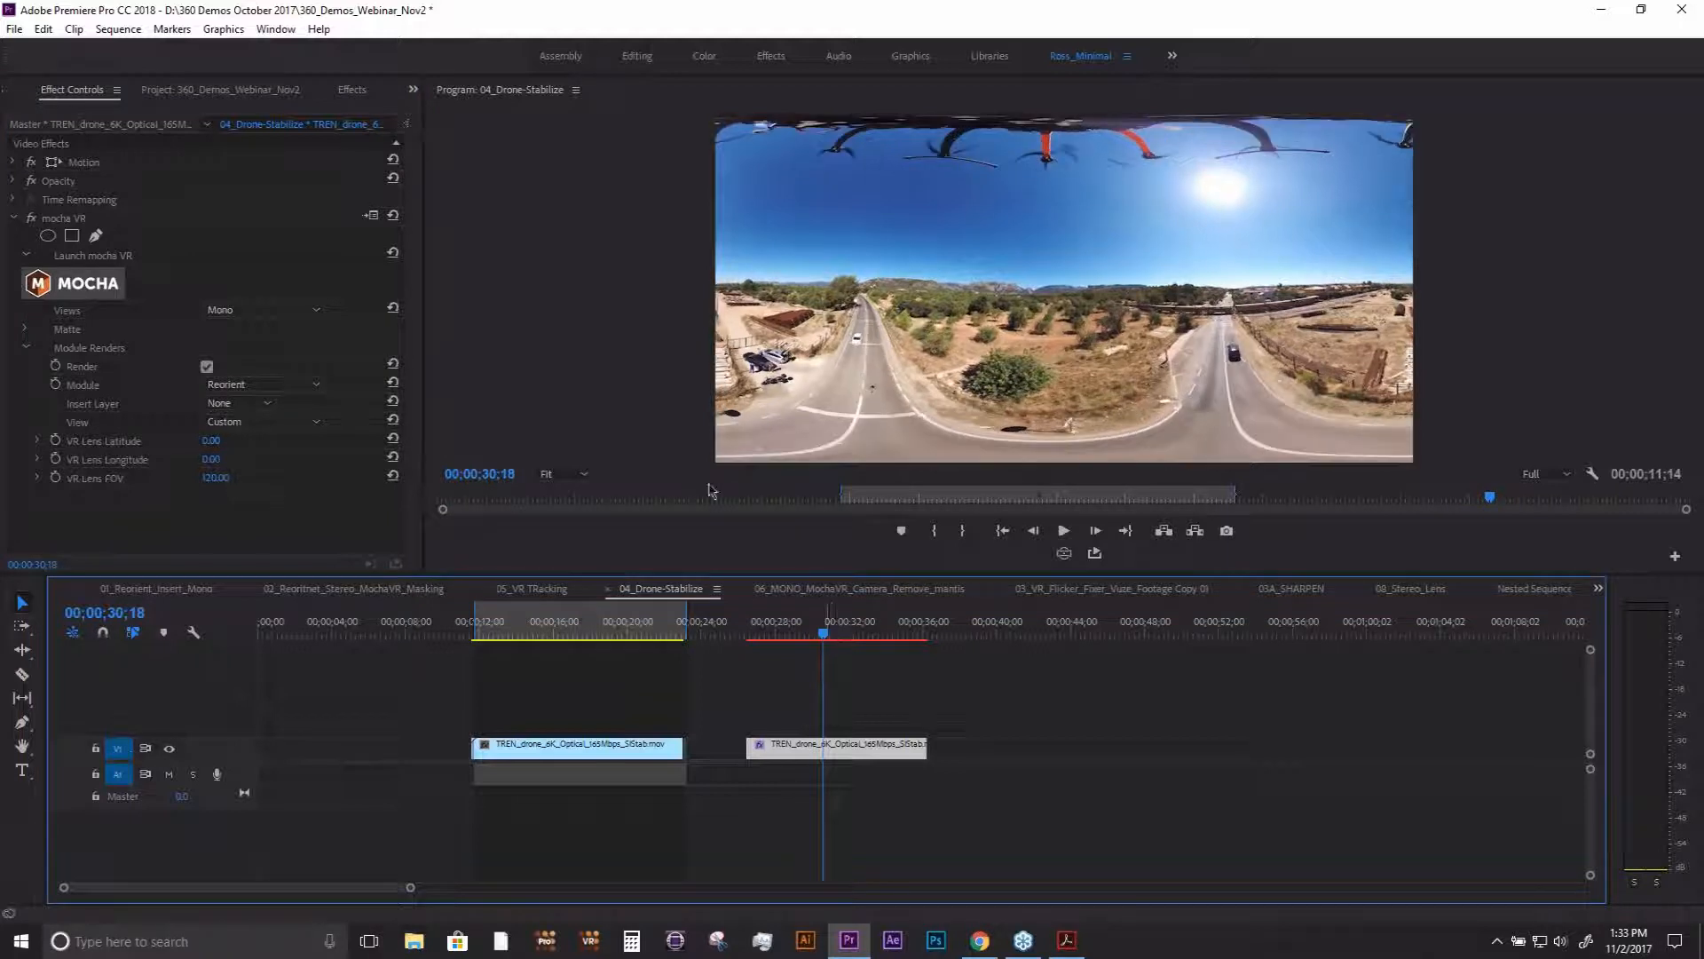
- Toggle mocha VR's module render off and back on to compare the drone footage with and without Reorient
click(92, 285)
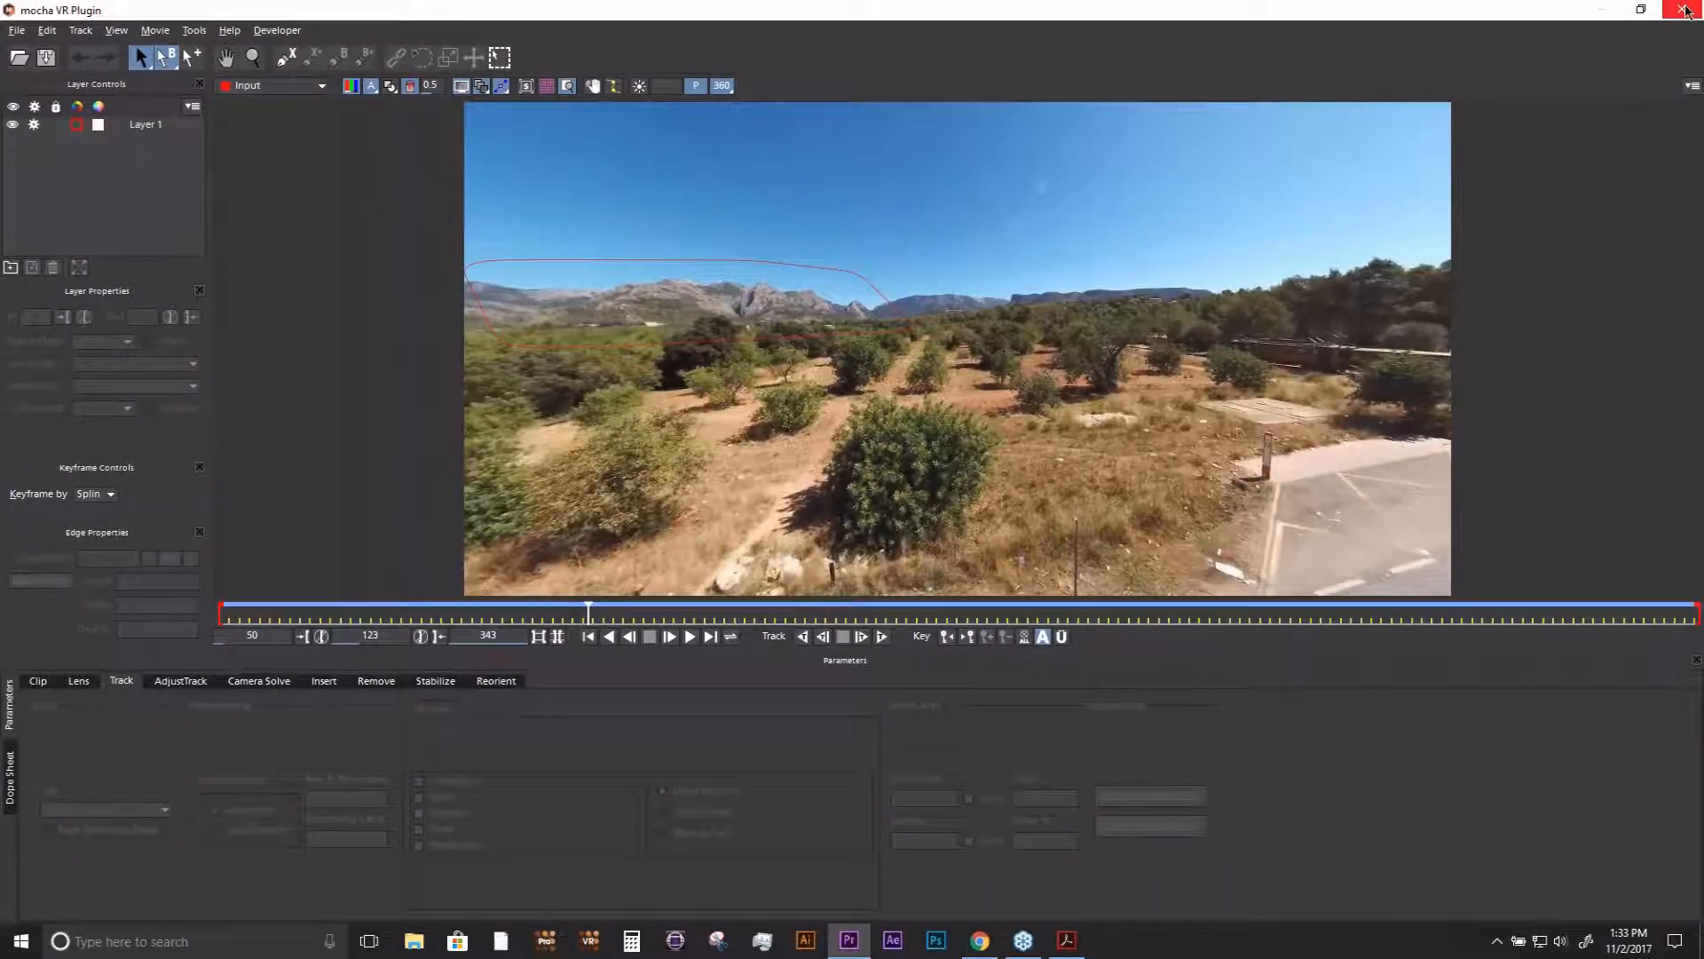
click(1684, 10)
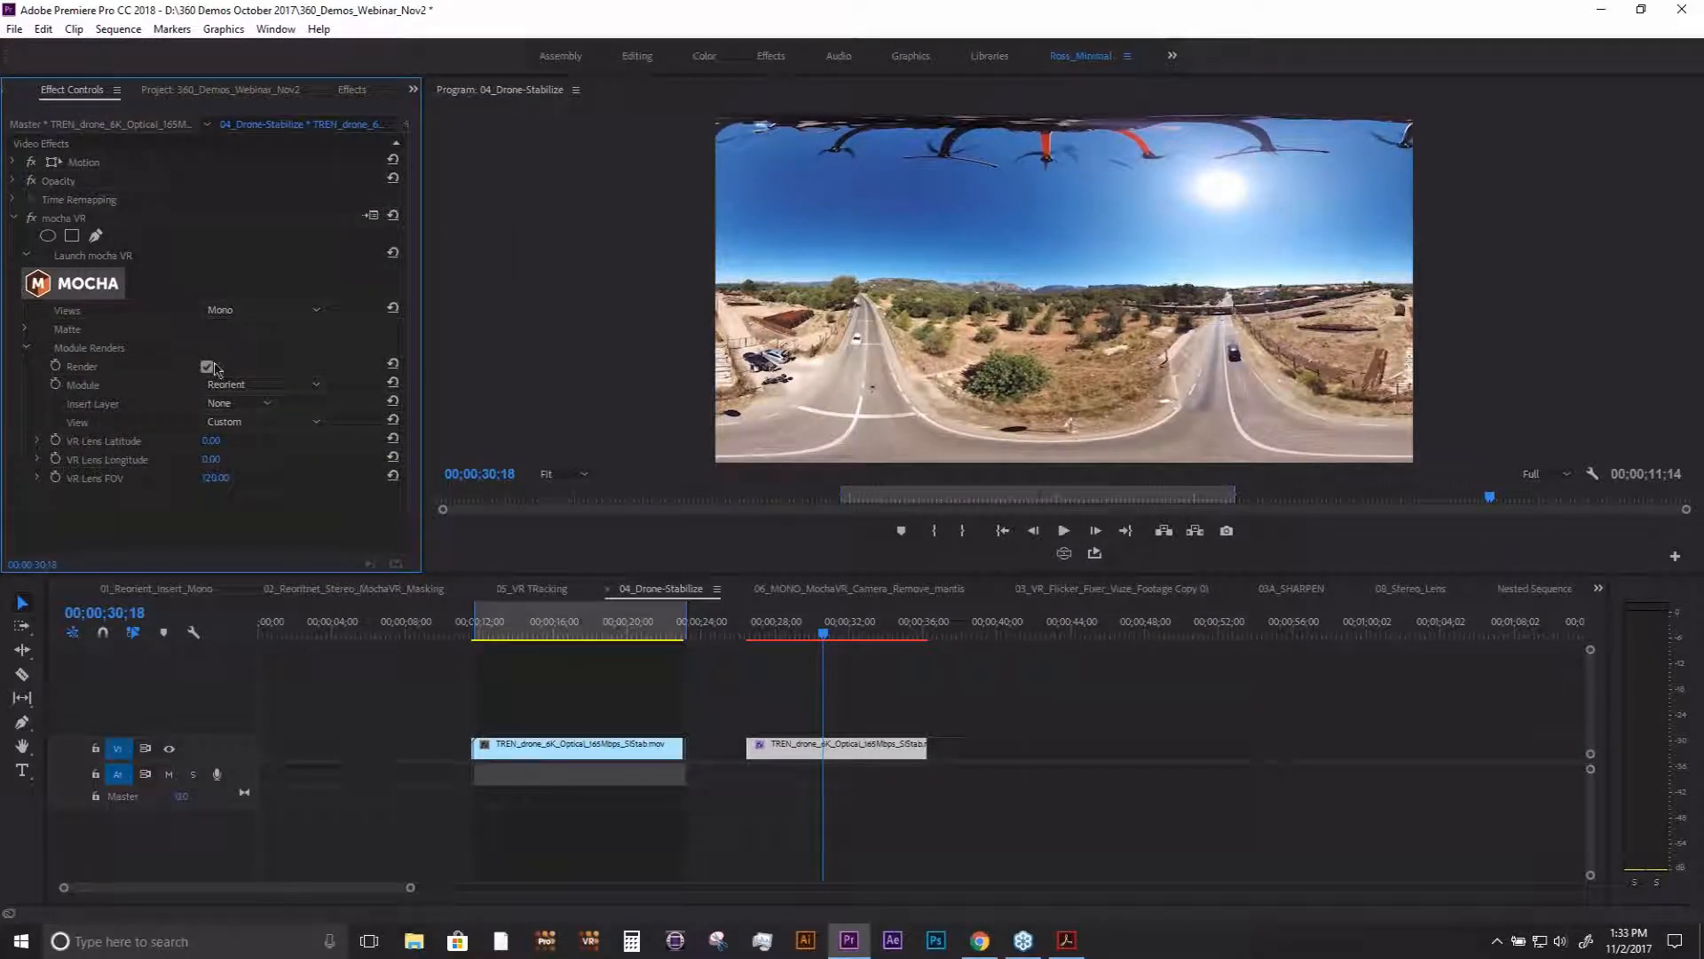
click(207, 366)
click(207, 366)
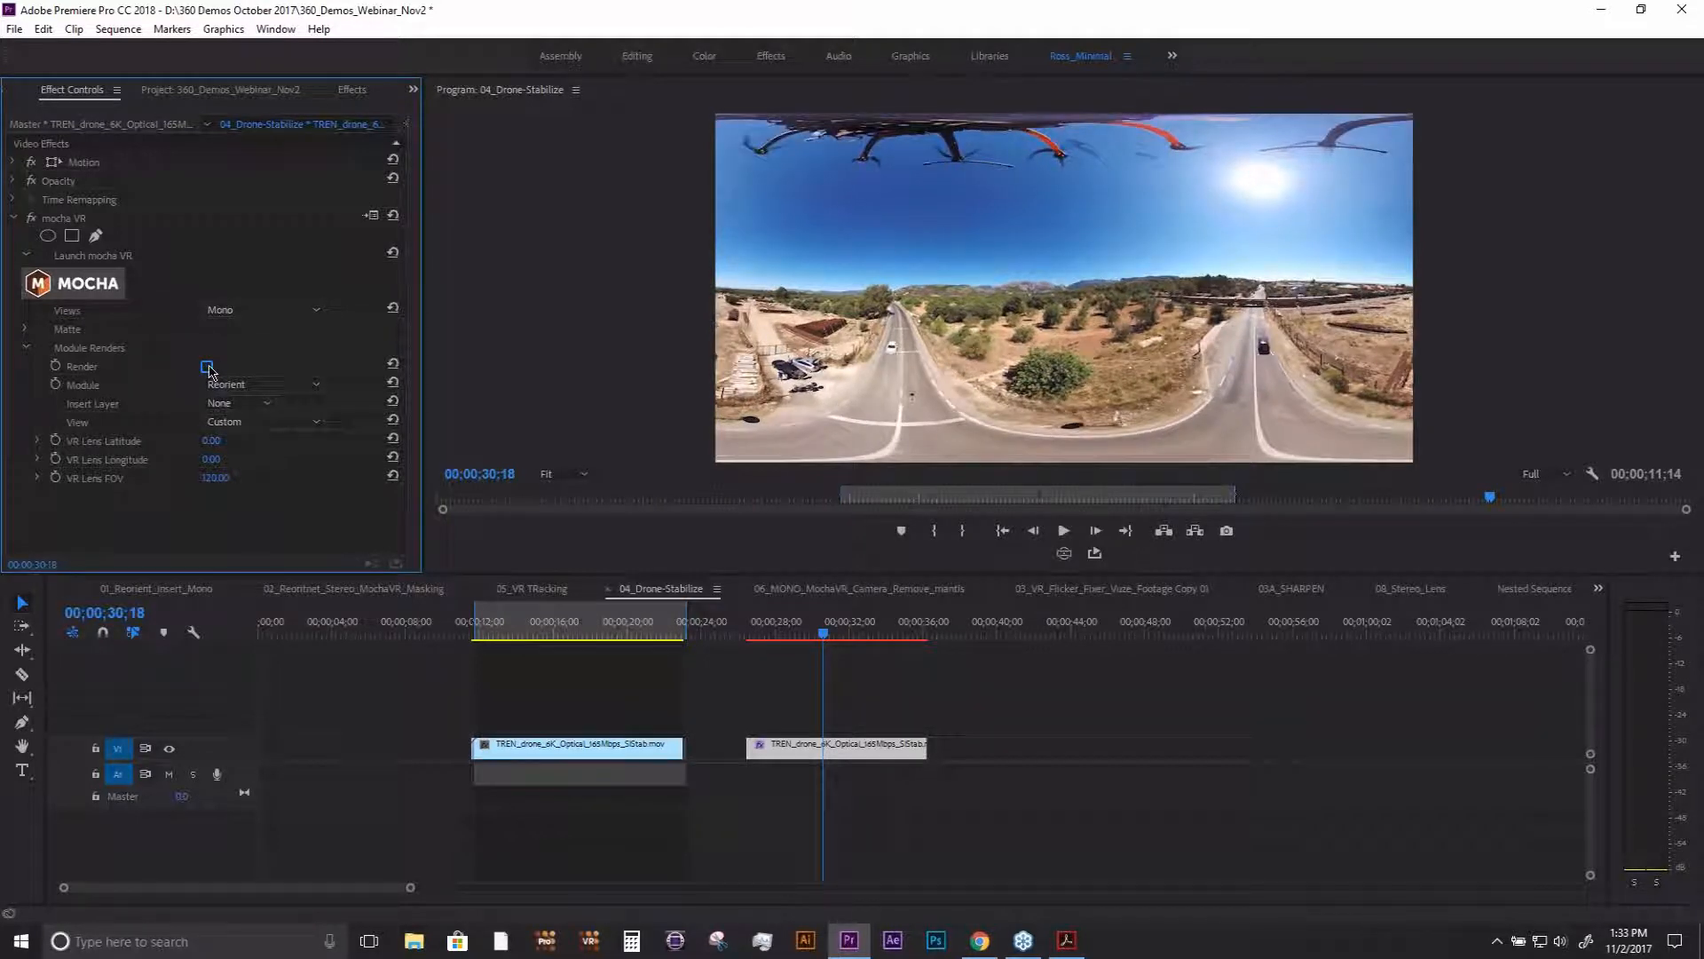
click(209, 369)
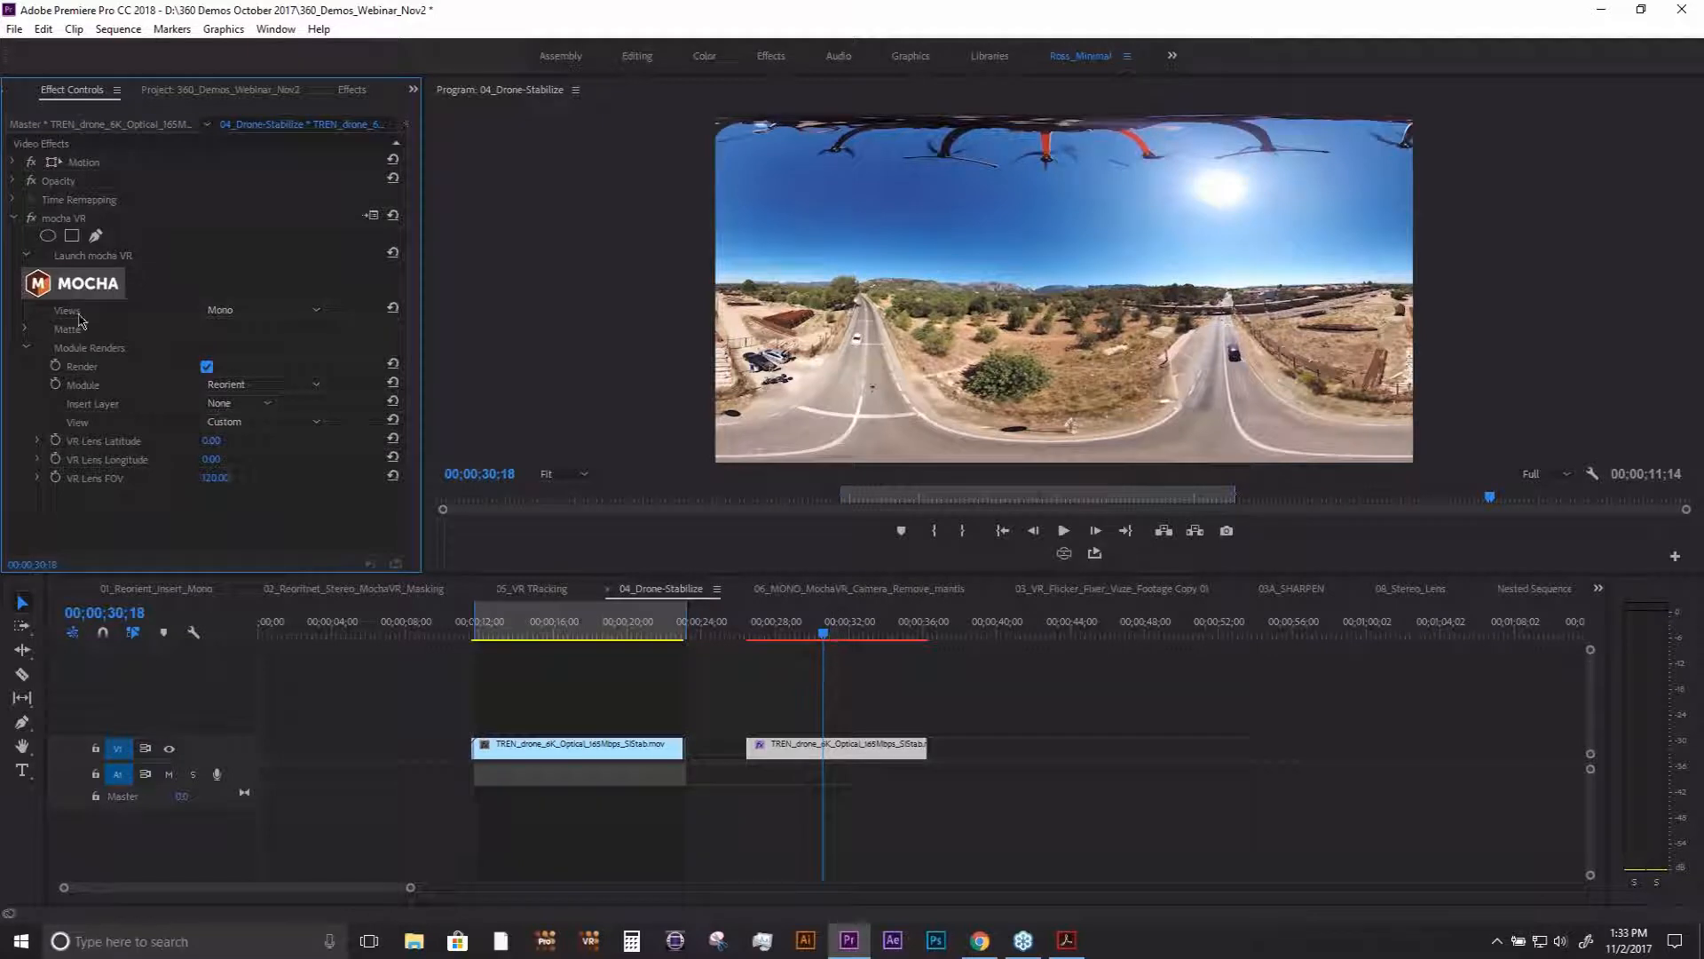
- Reopen mocha VR on the drone clip, move to frame 155 and render the current frame in the Reorient module
click(88, 286)
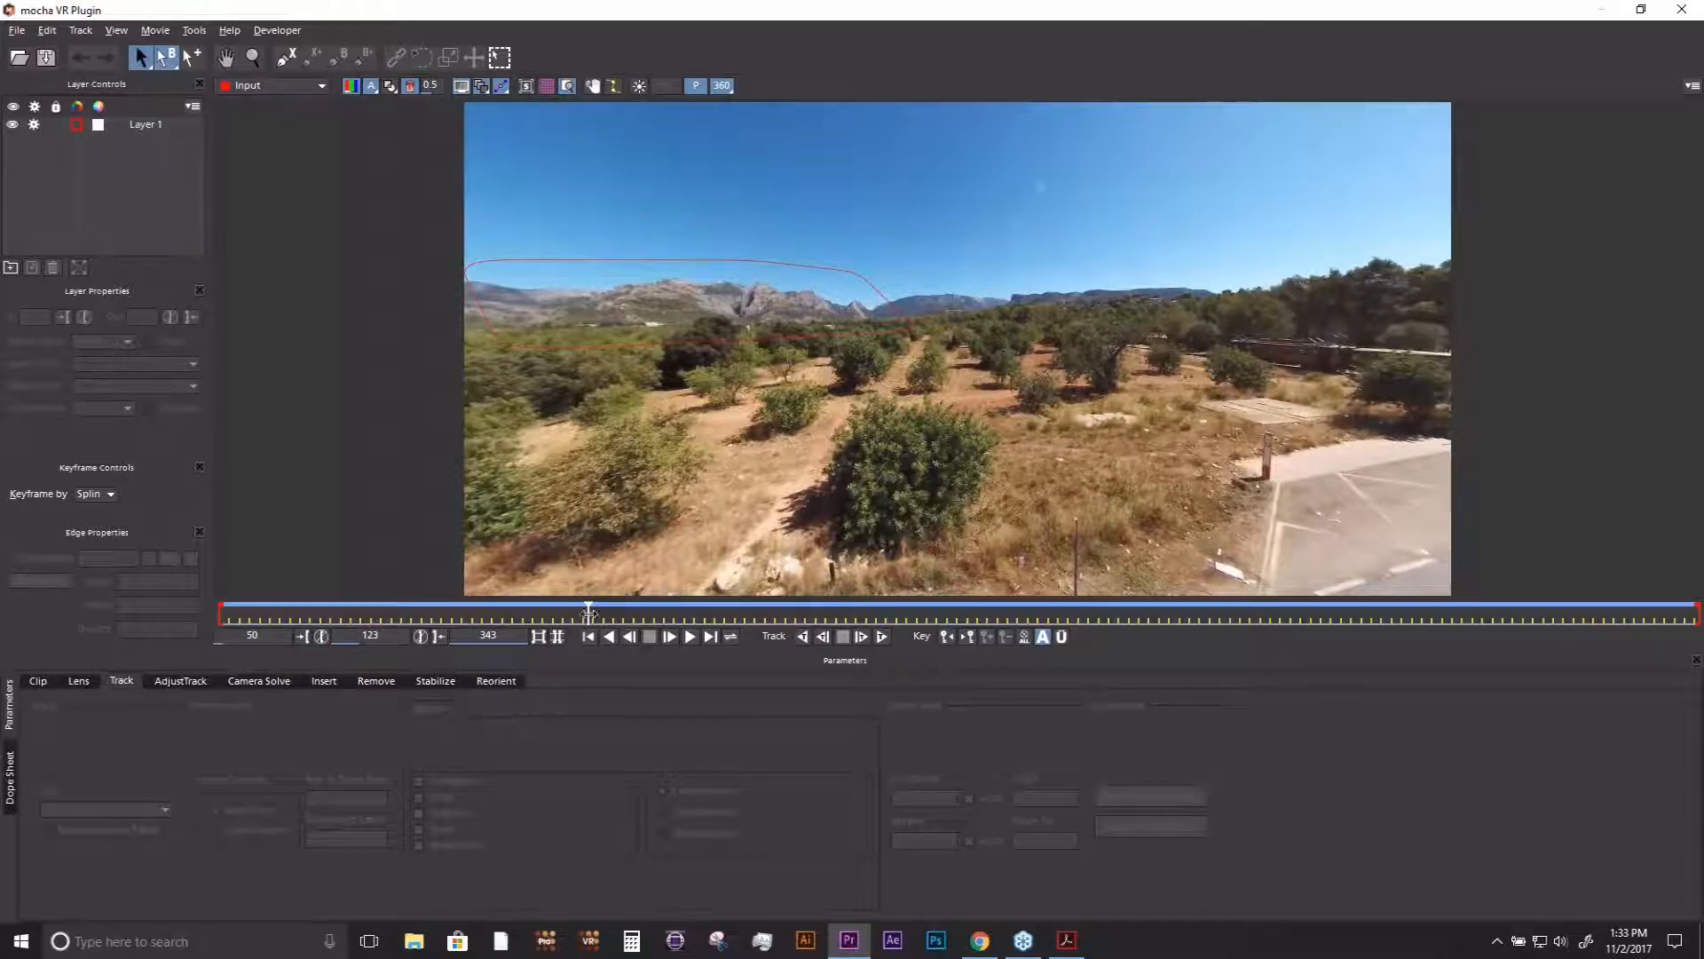
drag(588, 613, 750, 611)
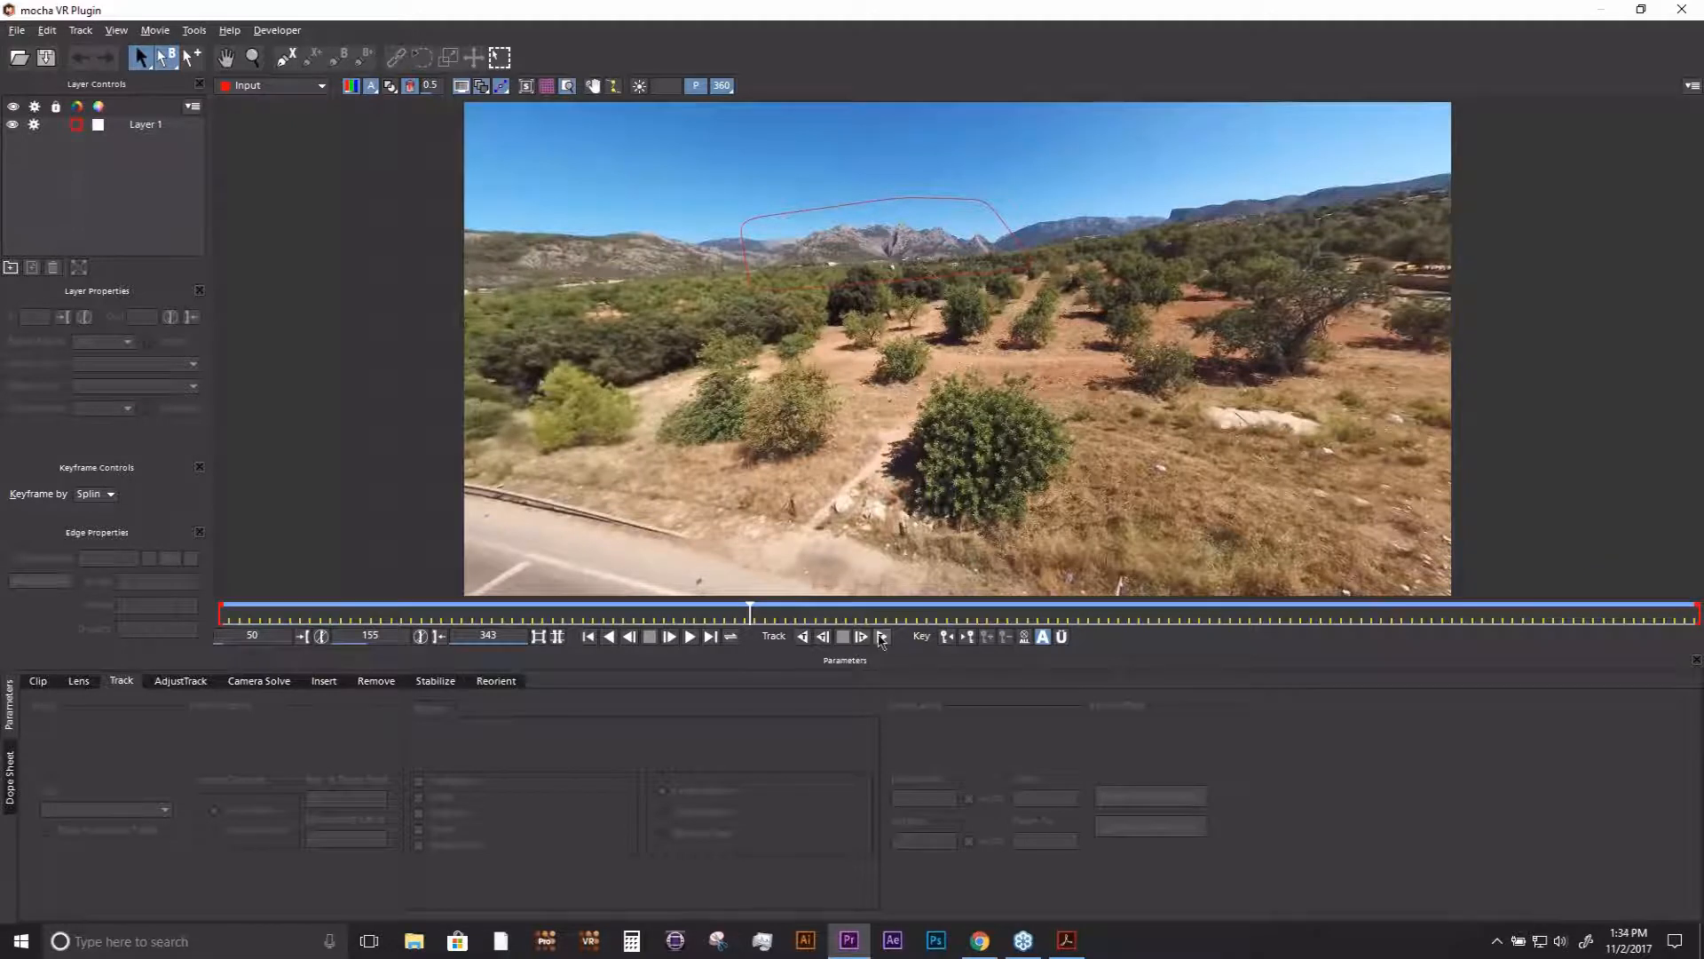
click(496, 682)
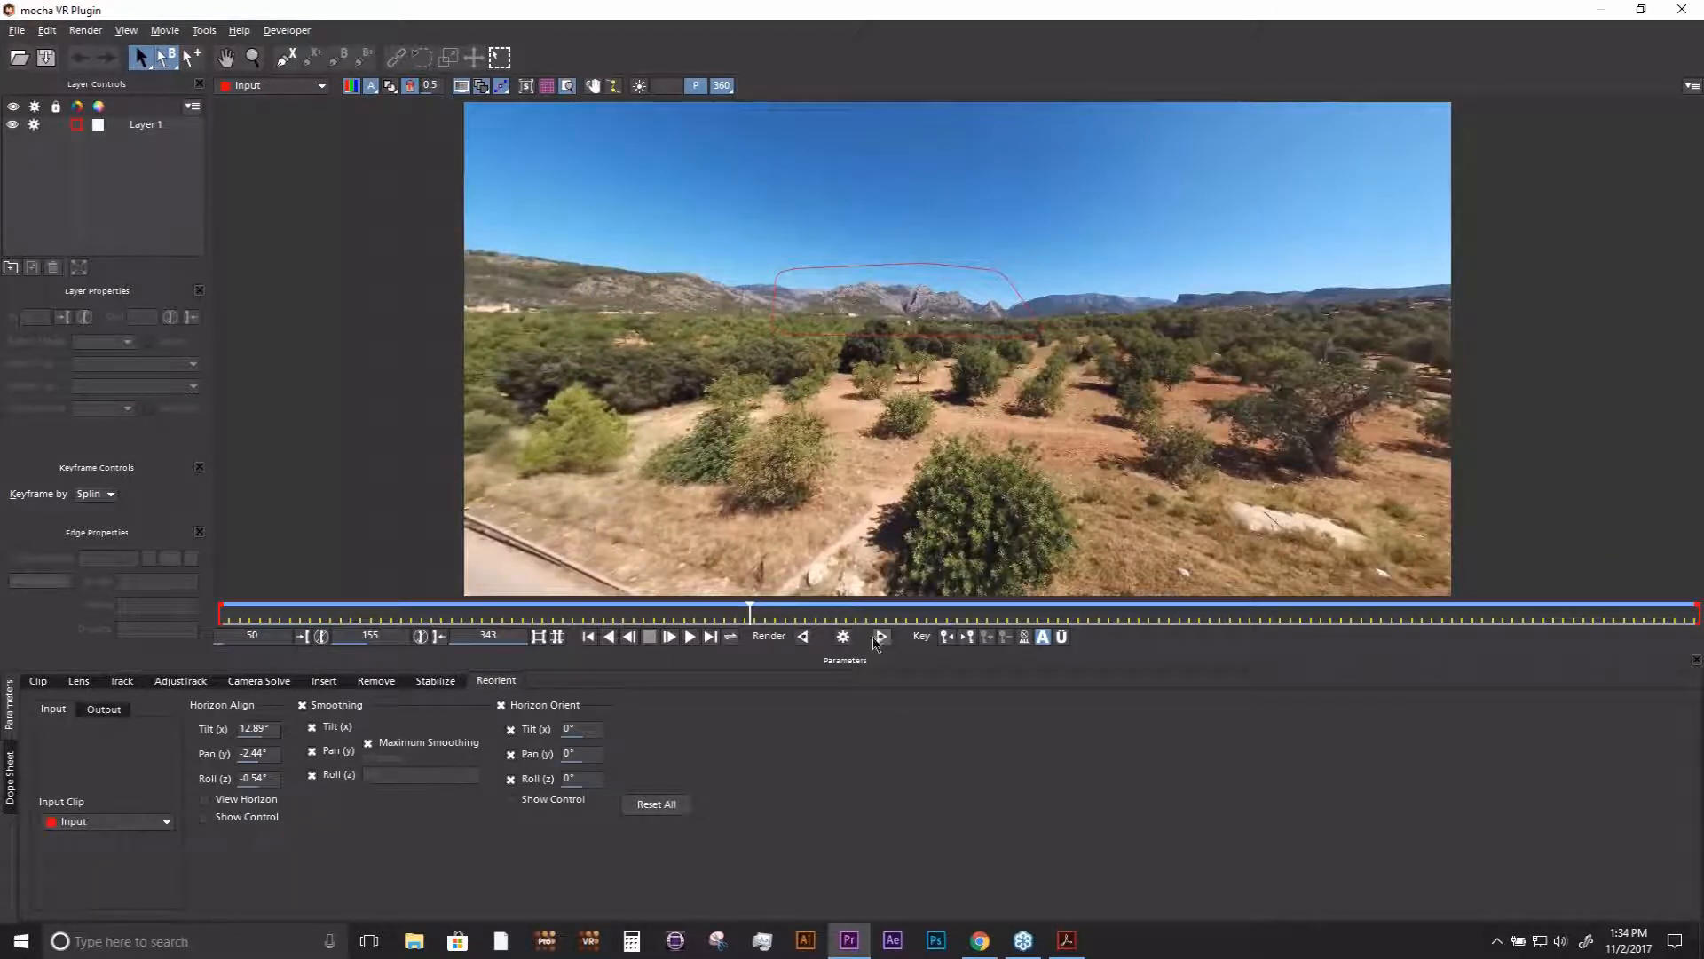
click(843, 636)
- Look over mocha VR's project and export commands, and close the plugin without saving the changes
click(18, 32)
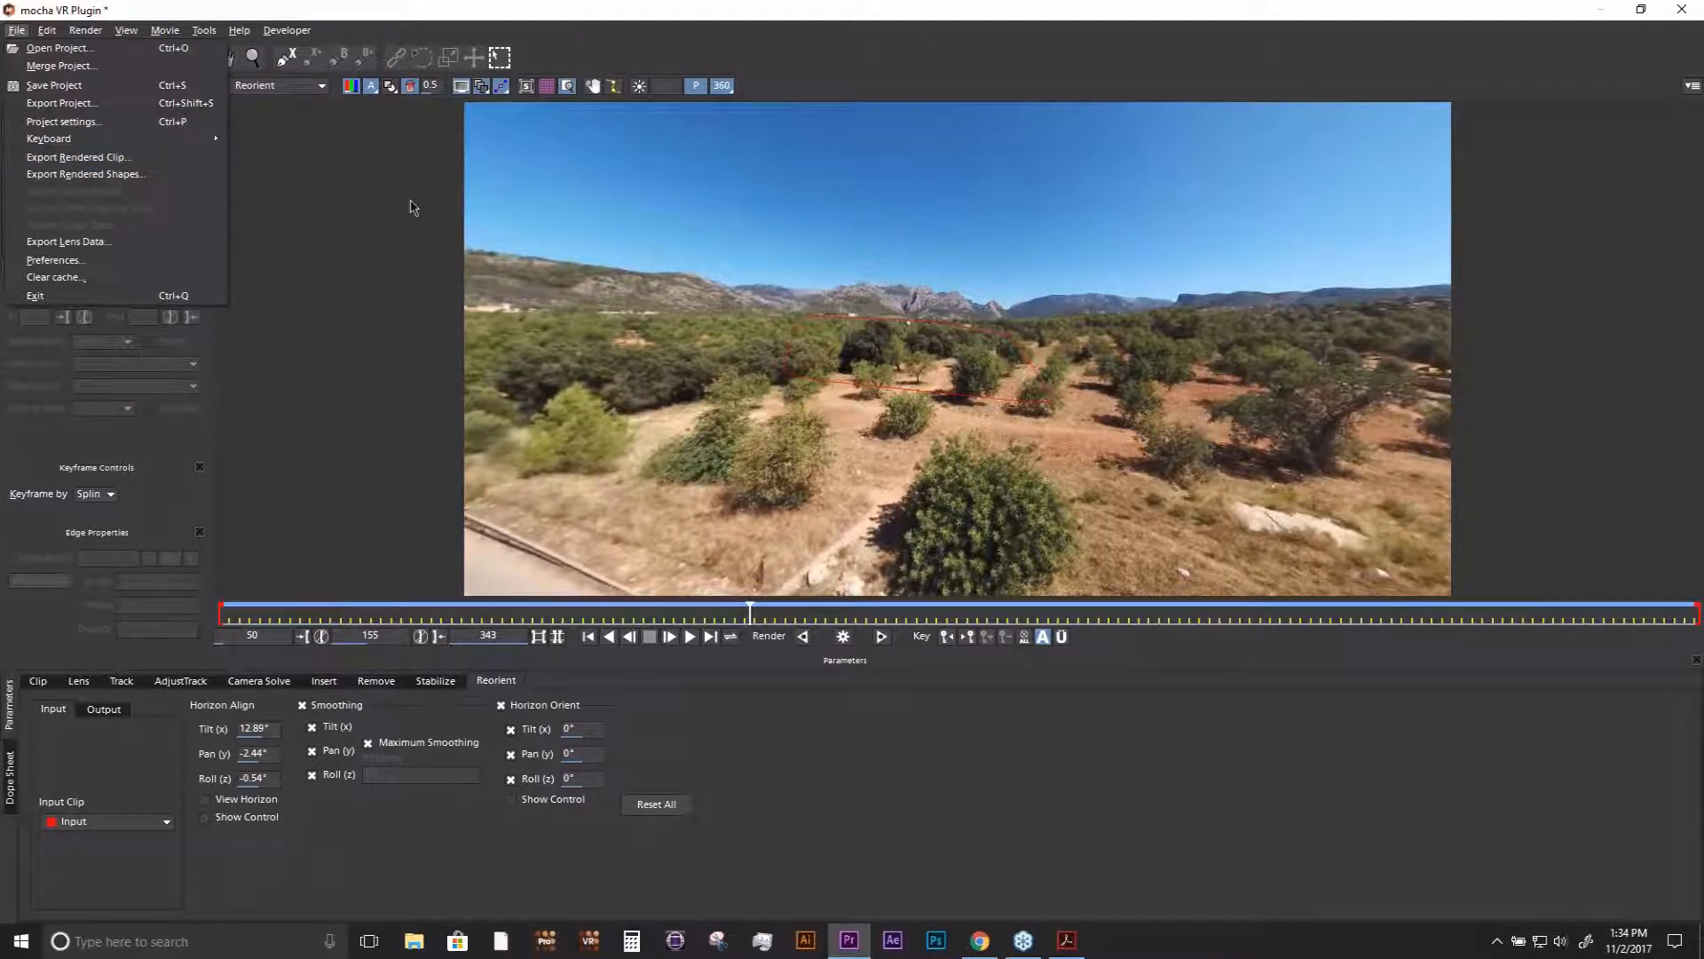
click(381, 202)
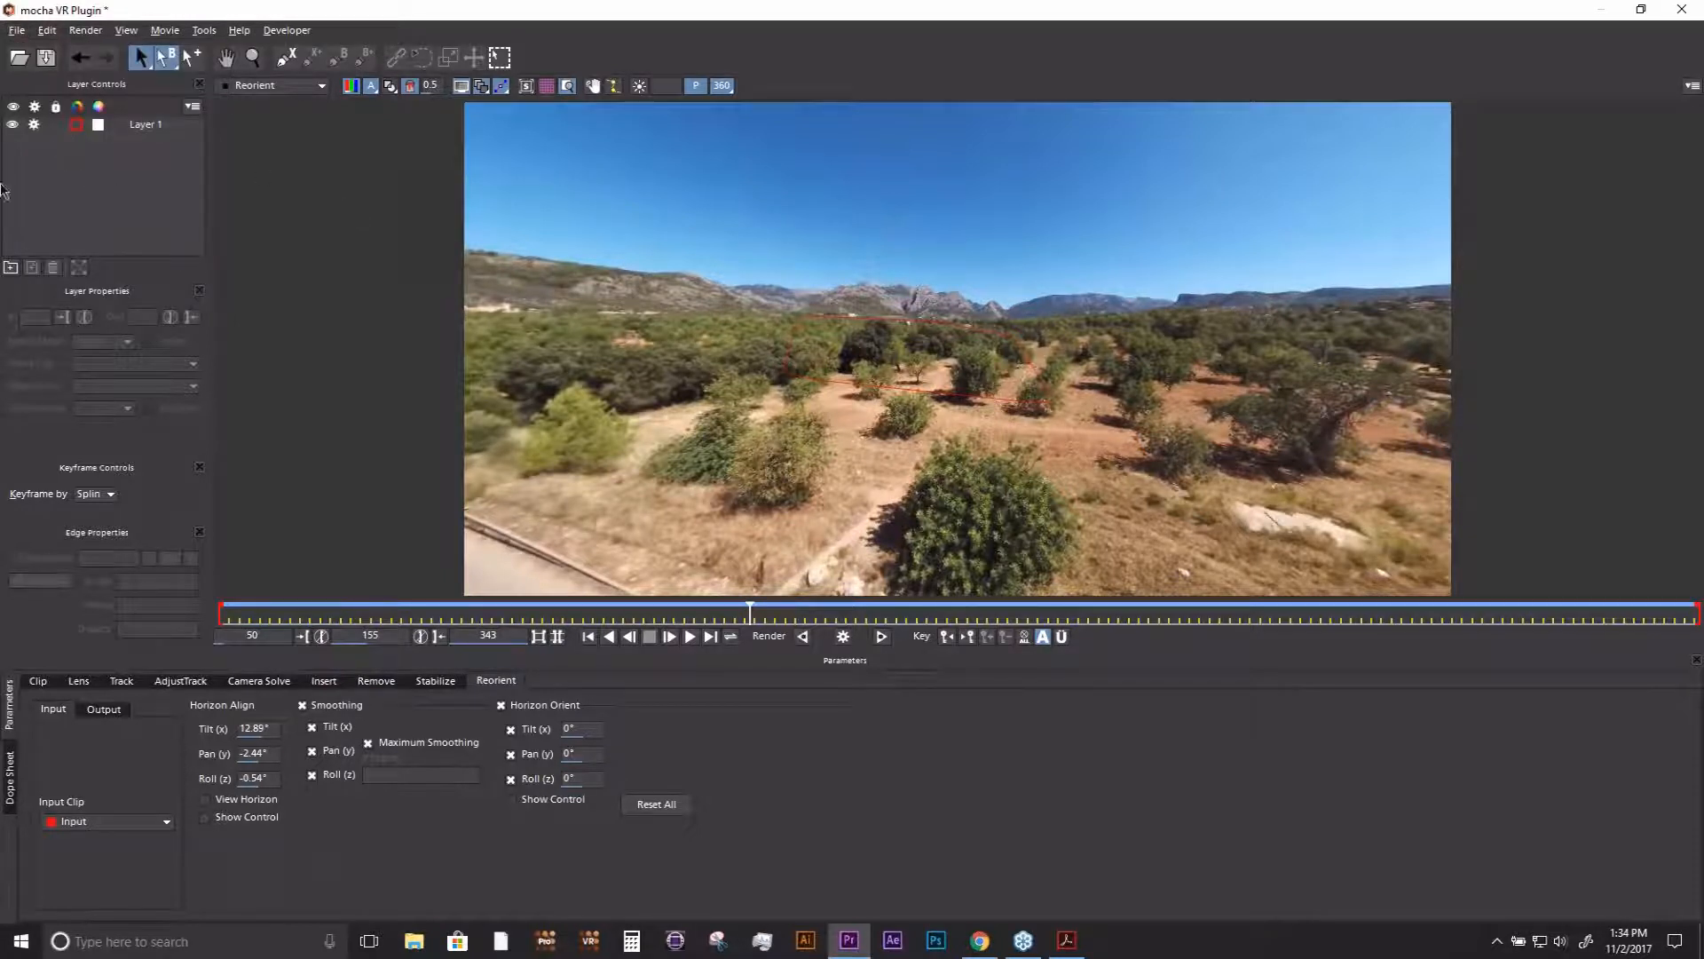
click(1681, 9)
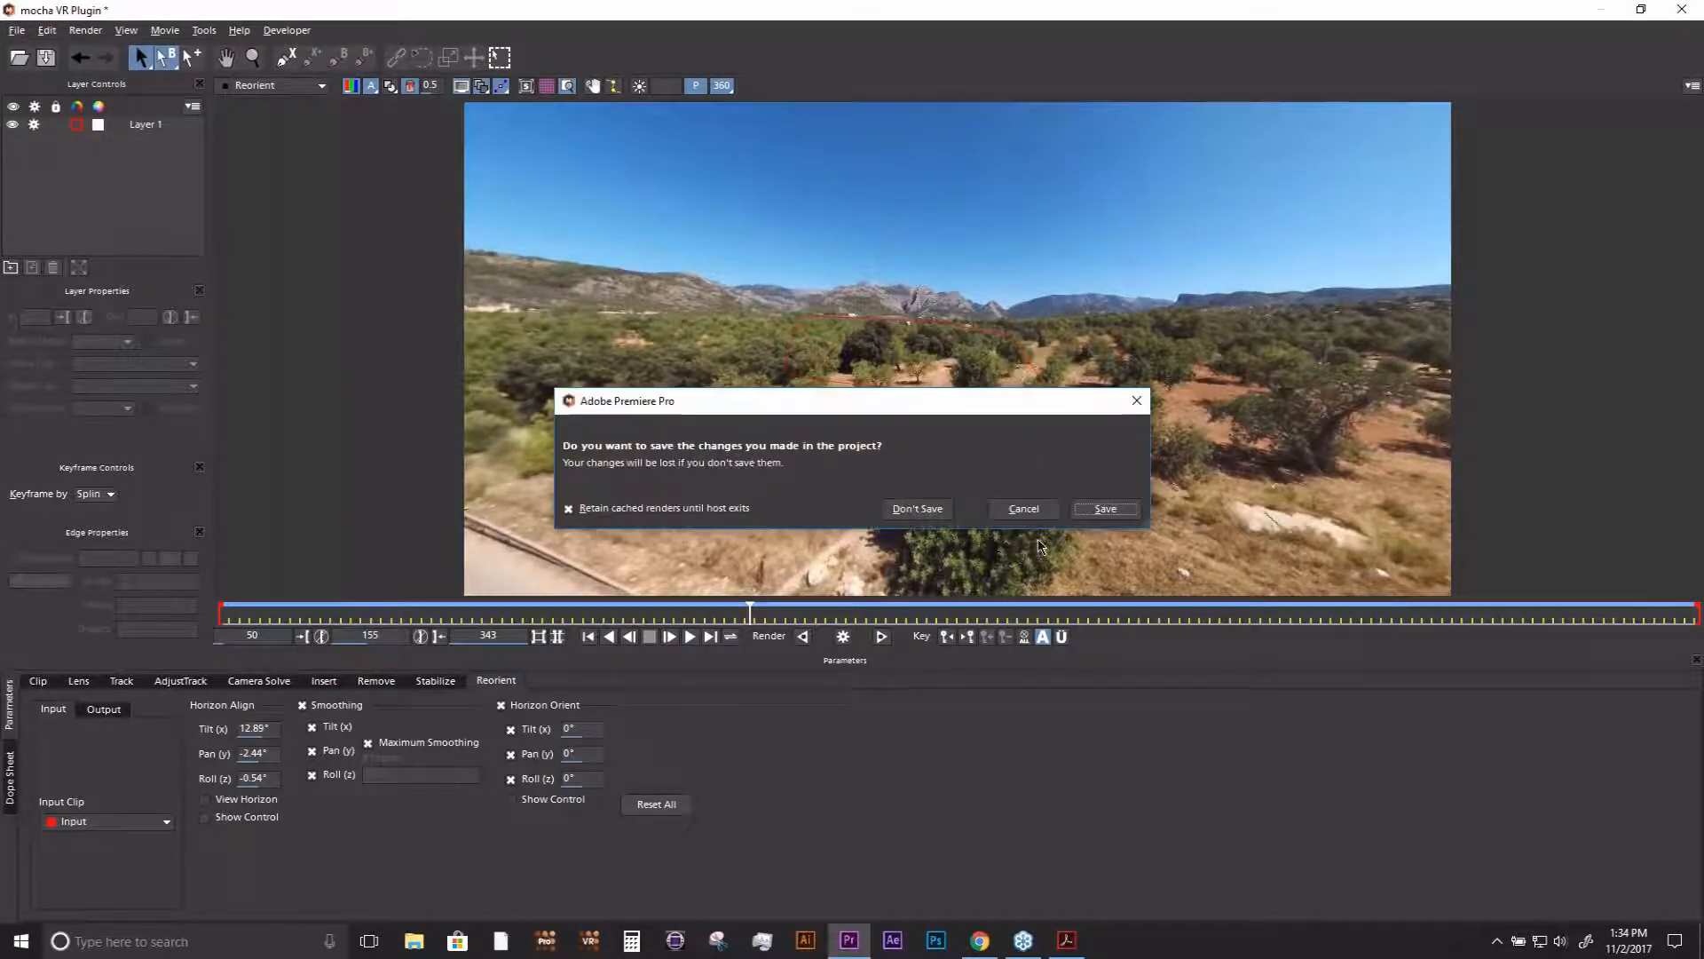
click(901, 512)
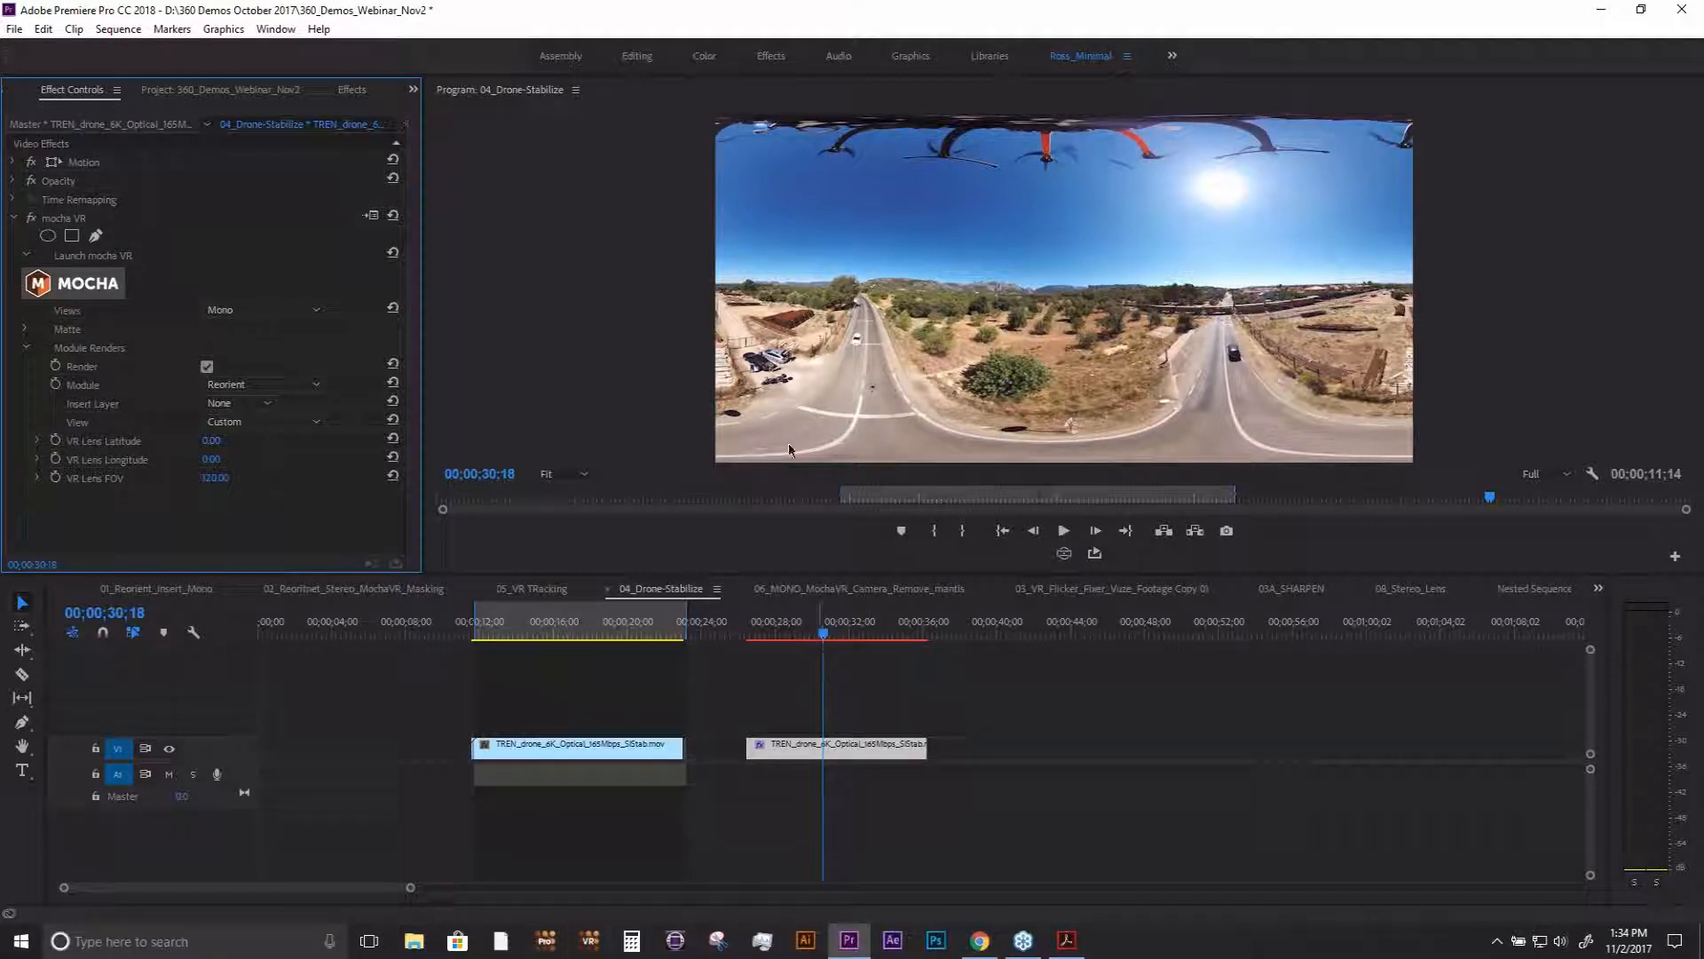
- Search the effects for "mocha" and point out the mocha Pro and mocha VR effects
click(356, 93)
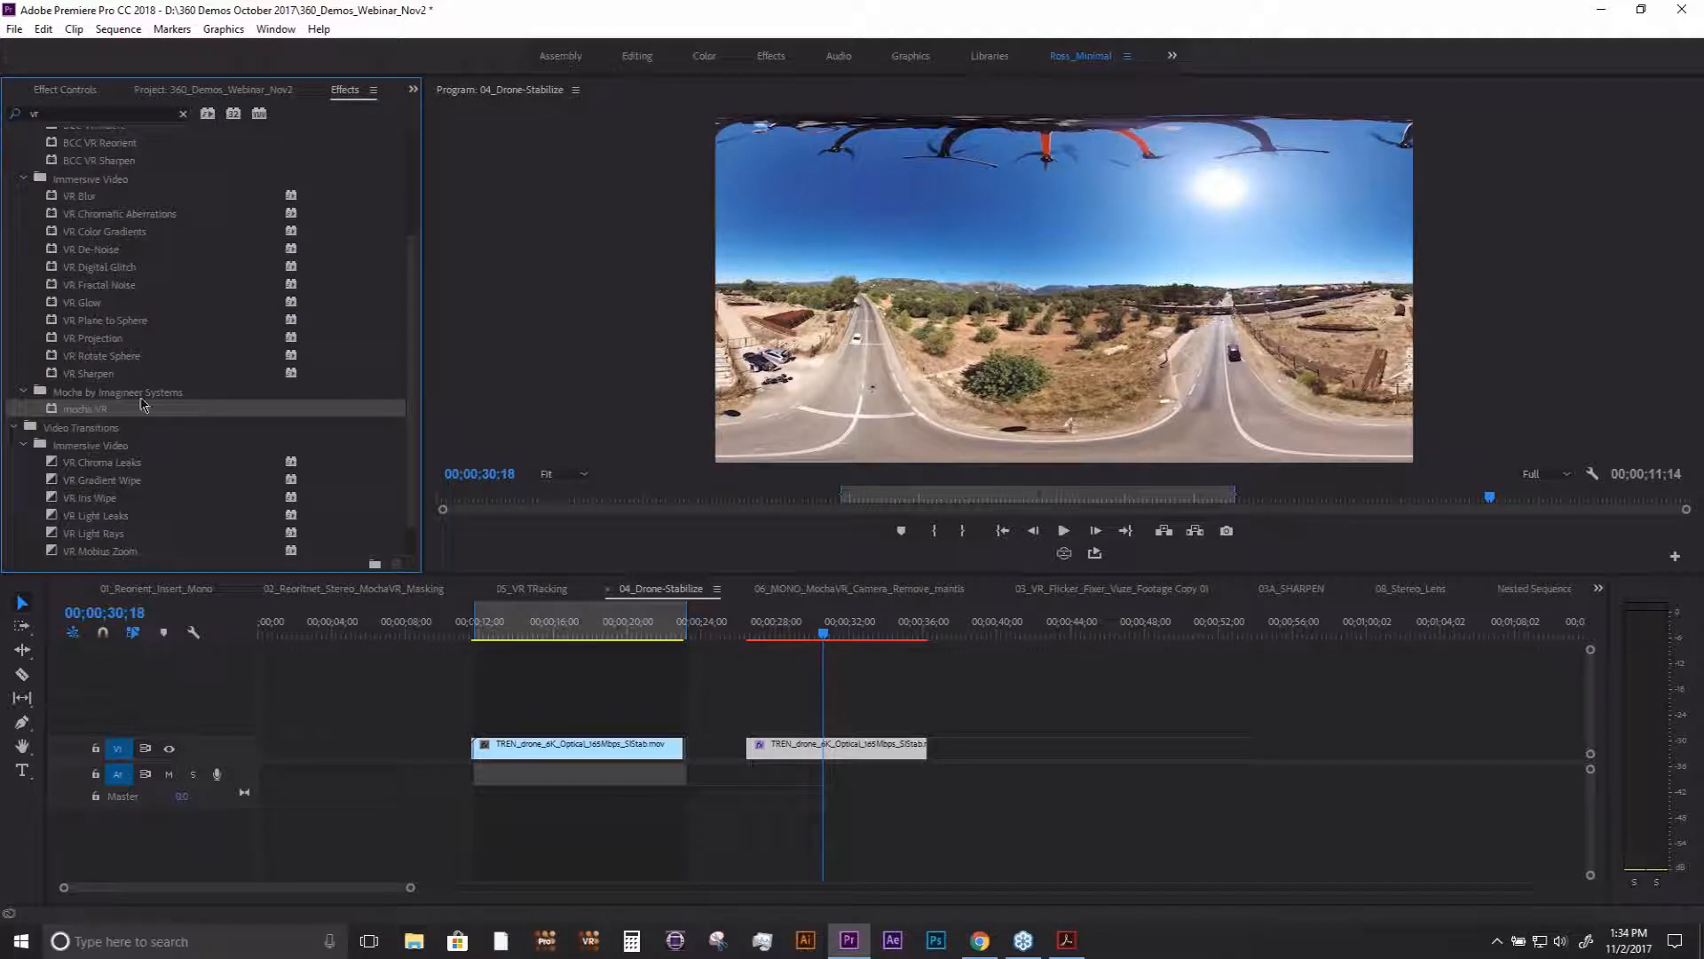
click(183, 114)
click(137, 114)
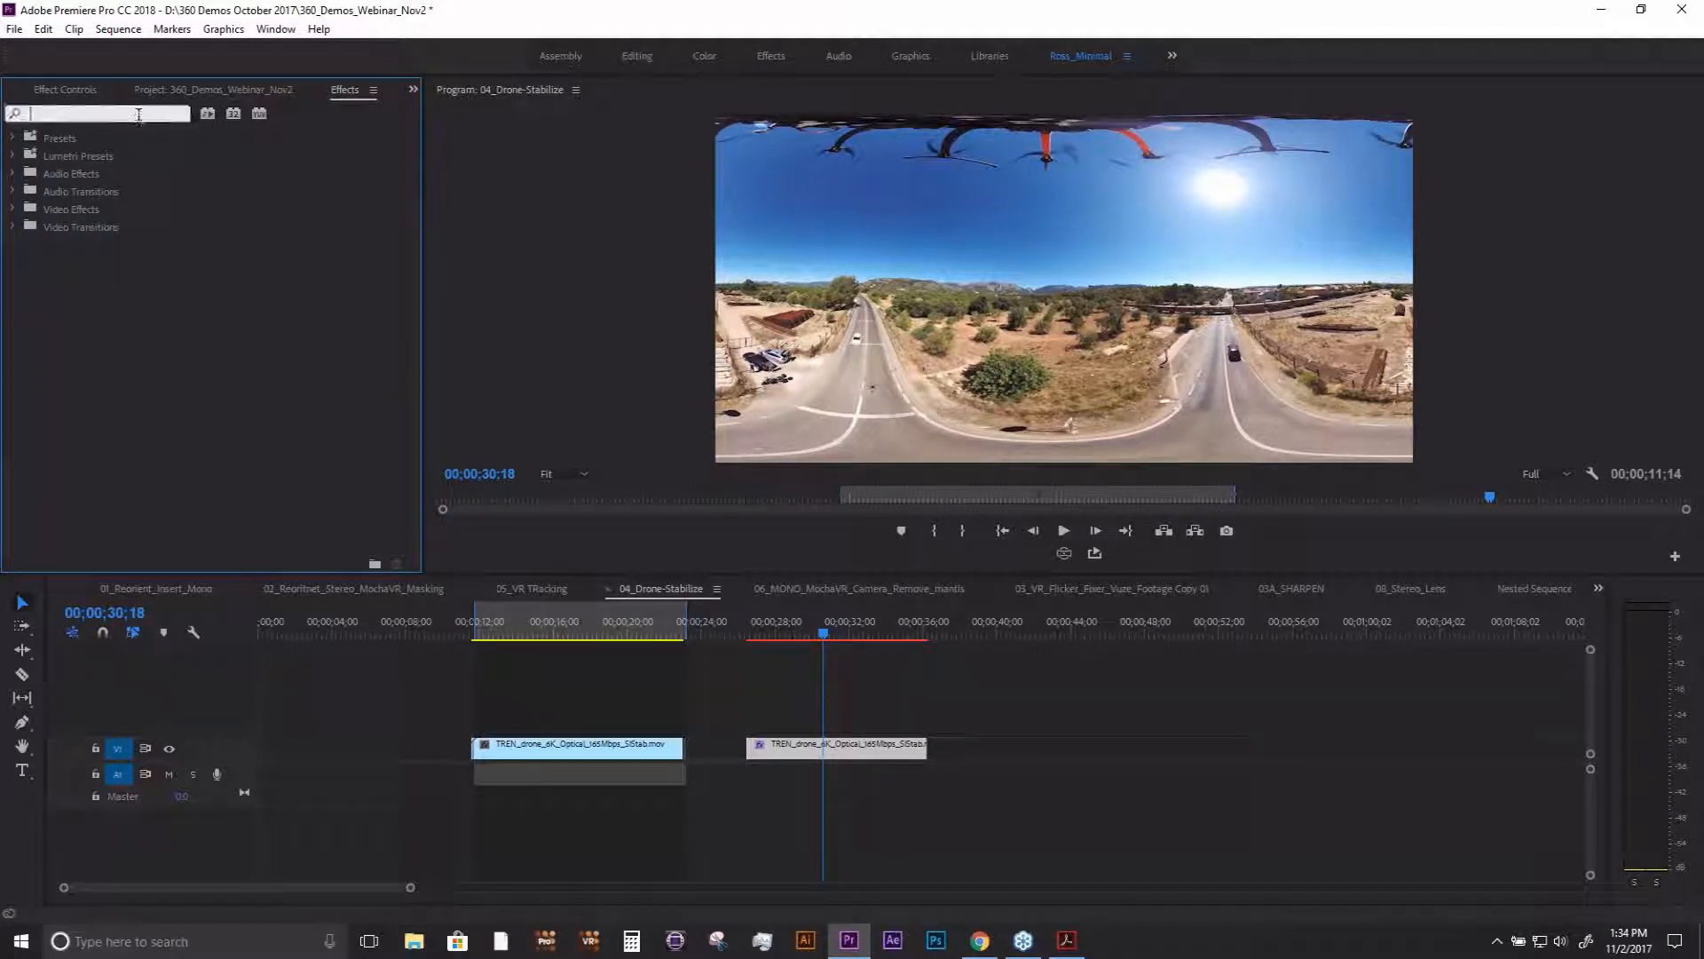
text(mocha)
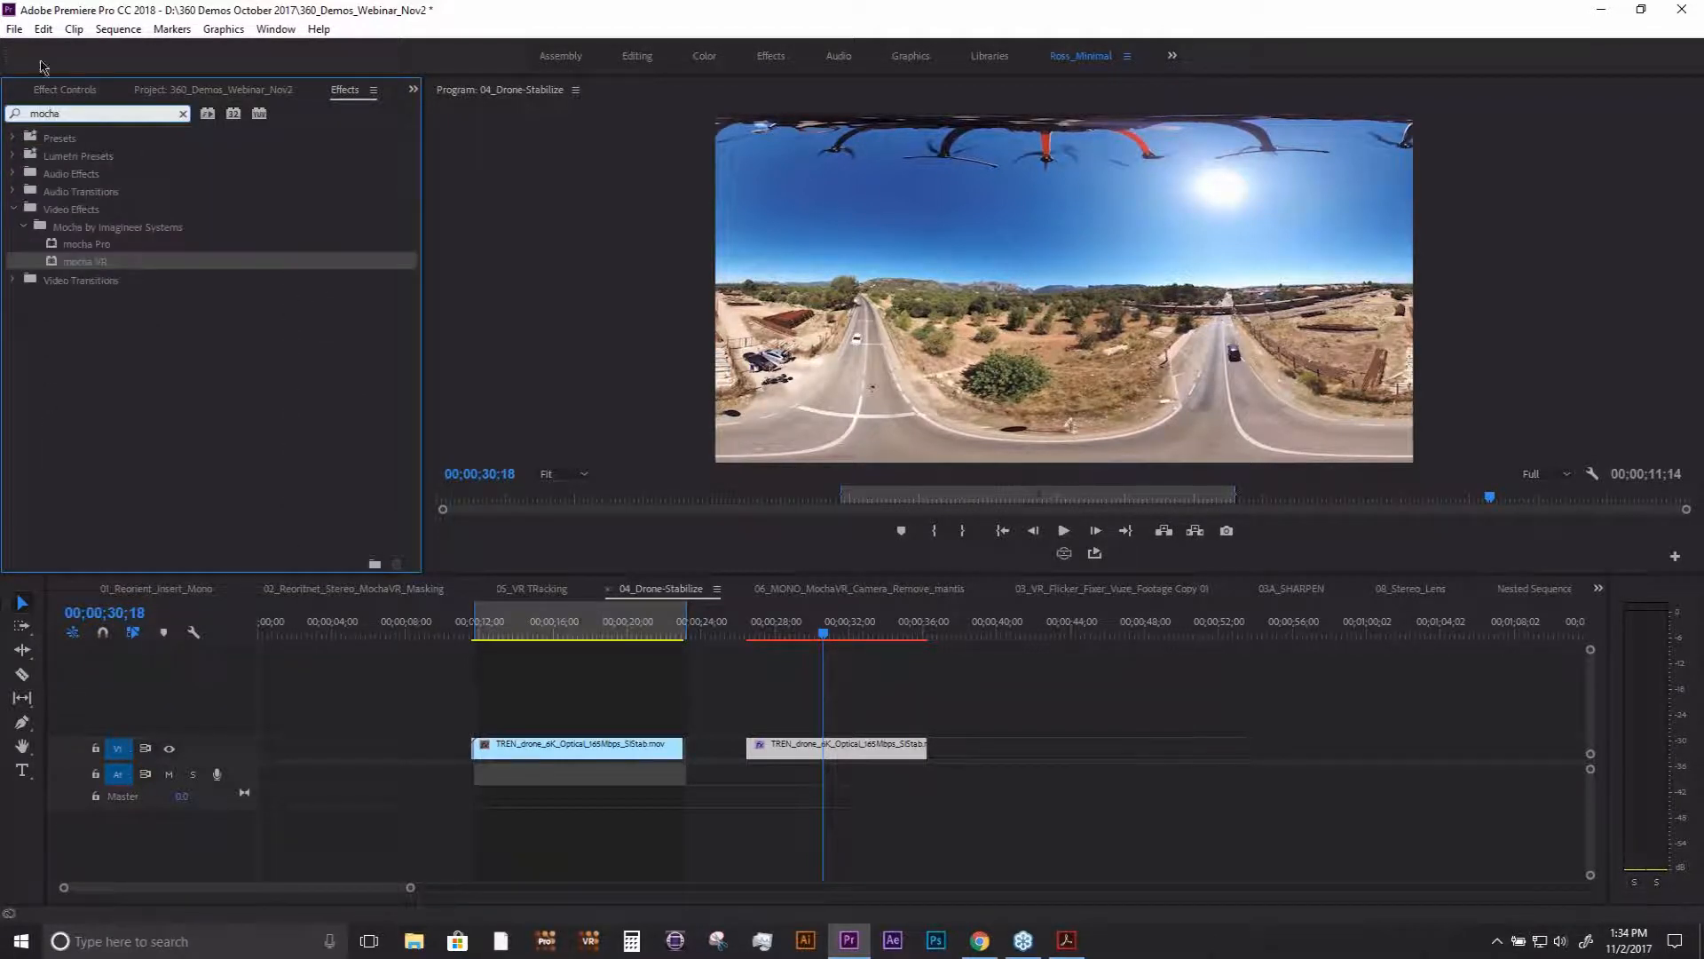
click(94, 260)
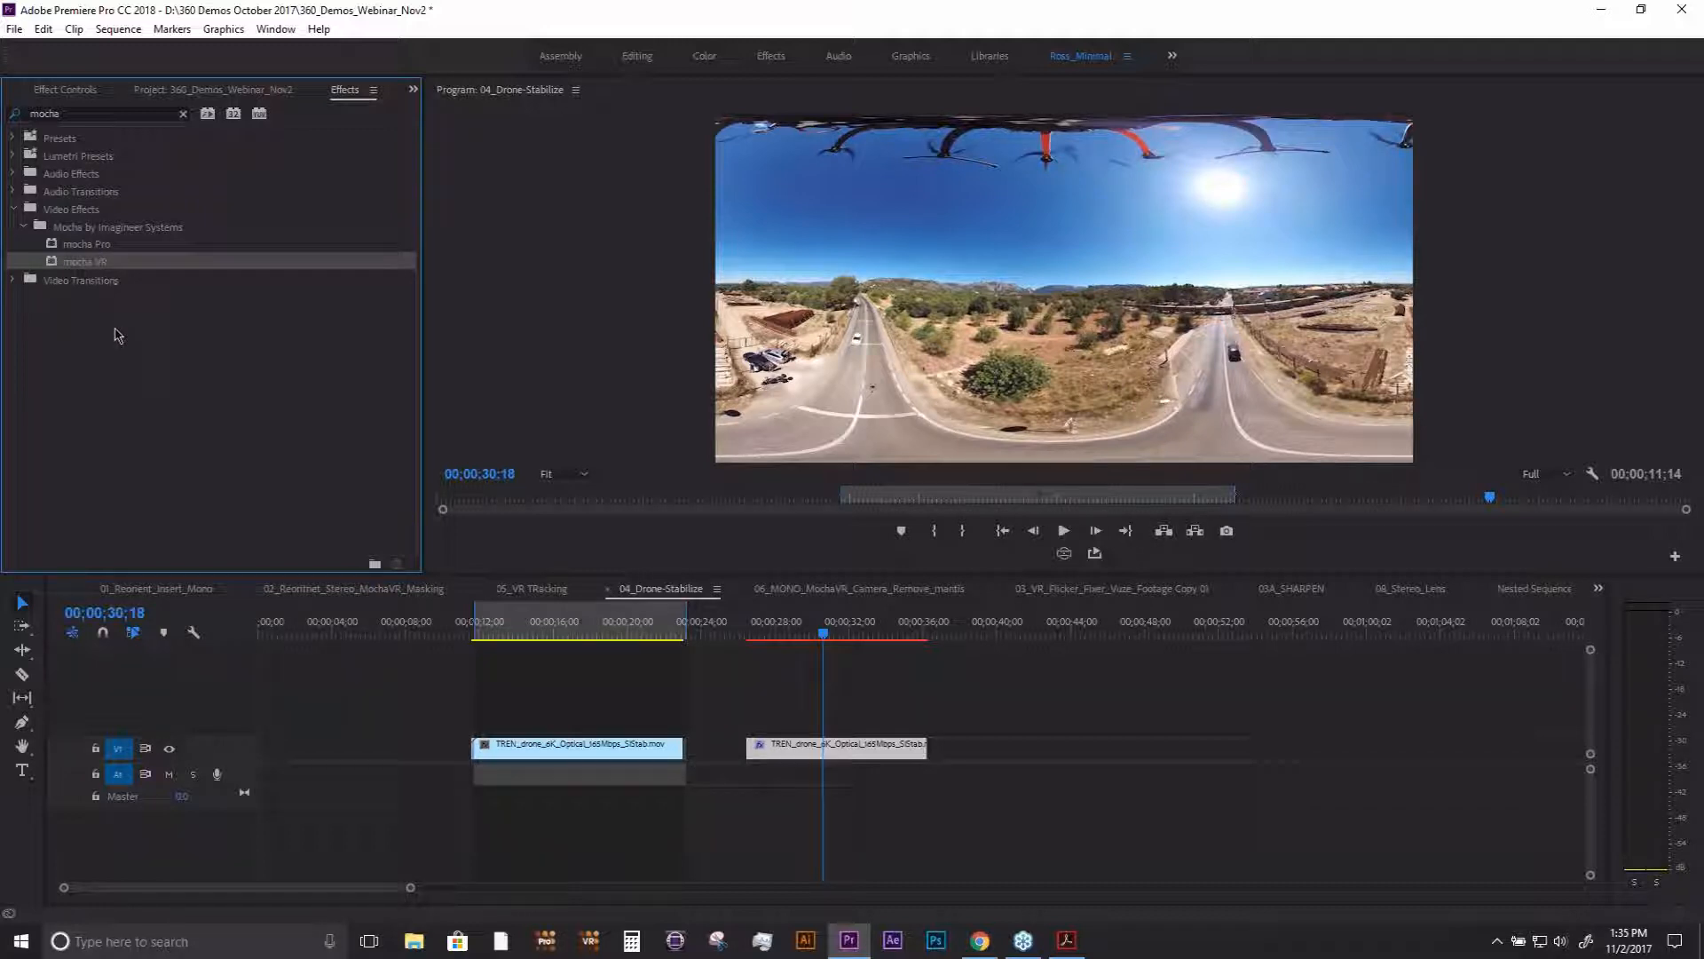
click(130, 247)
click(134, 263)
click(121, 253)
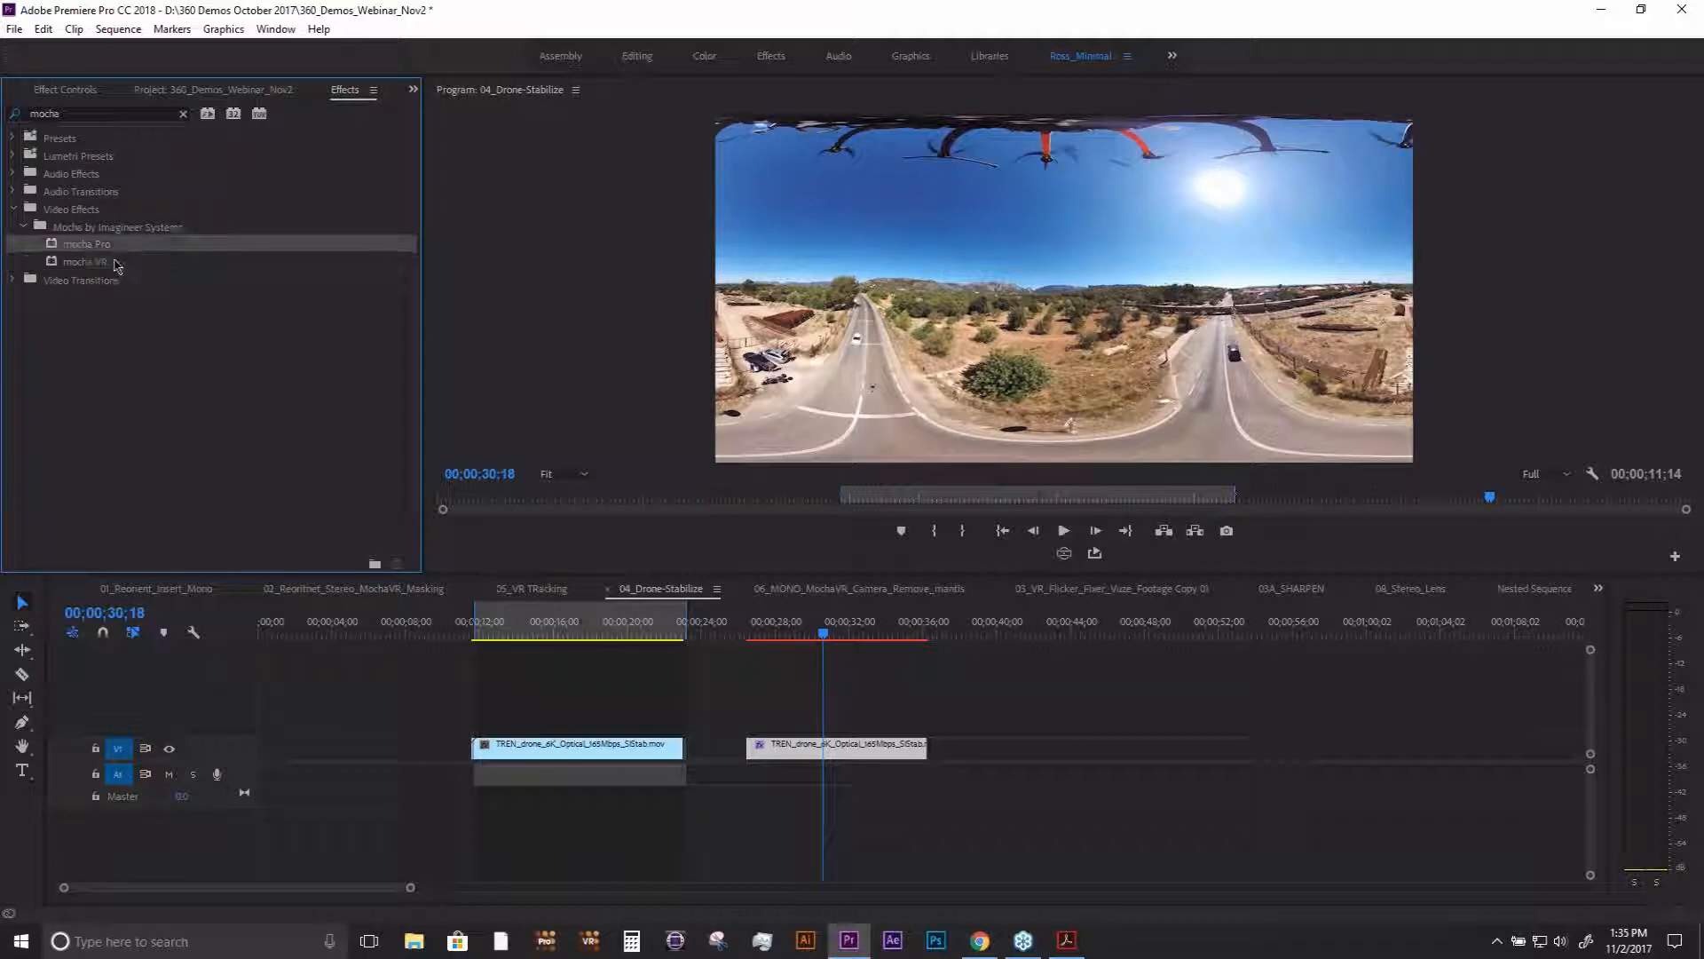
click(121, 264)
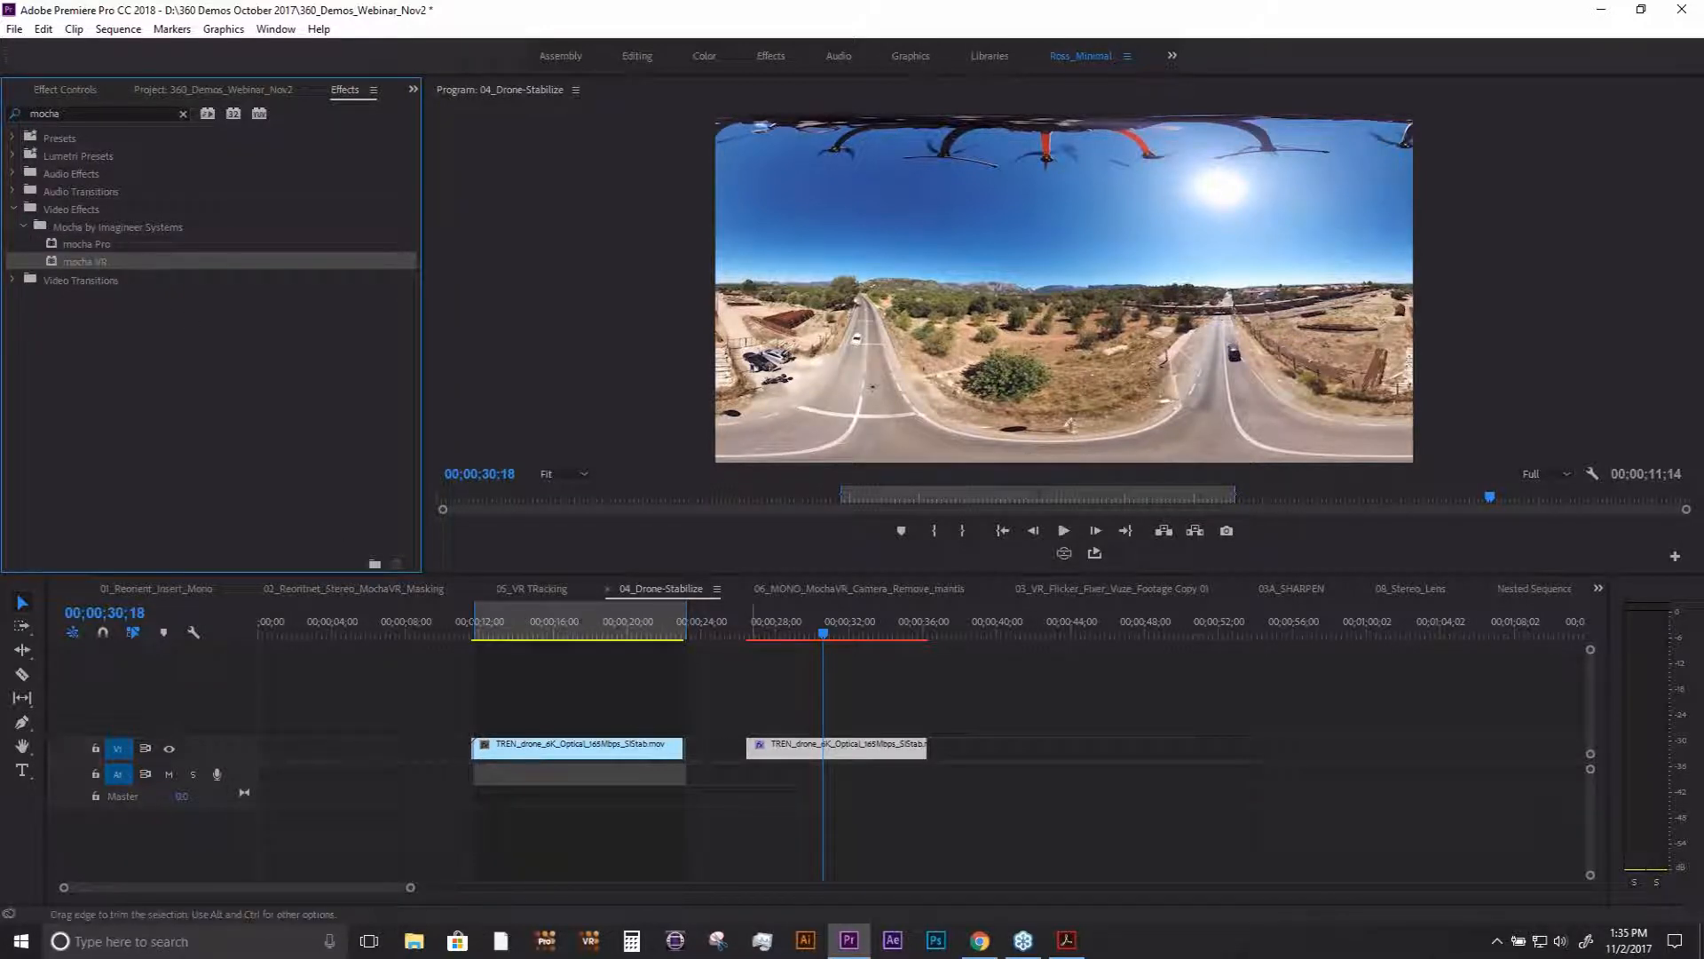
- Try the No distortion lens setting in mocha VR on the drone clip, and close the plugin without saving
click(71, 93)
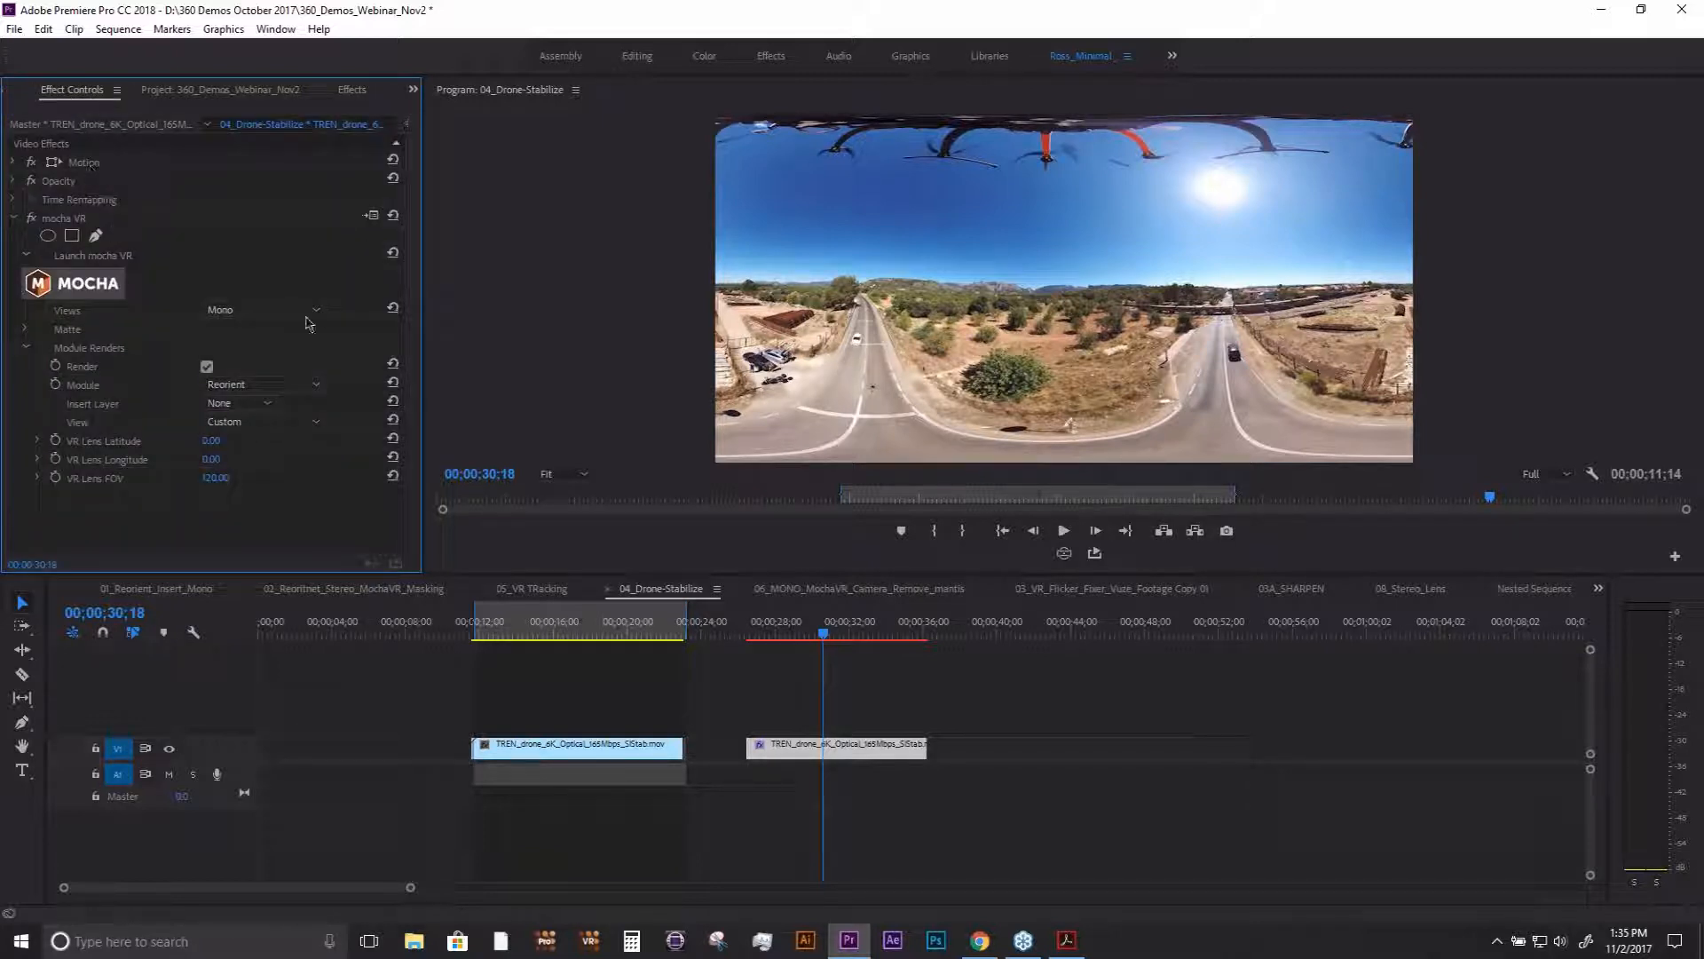
click(67, 284)
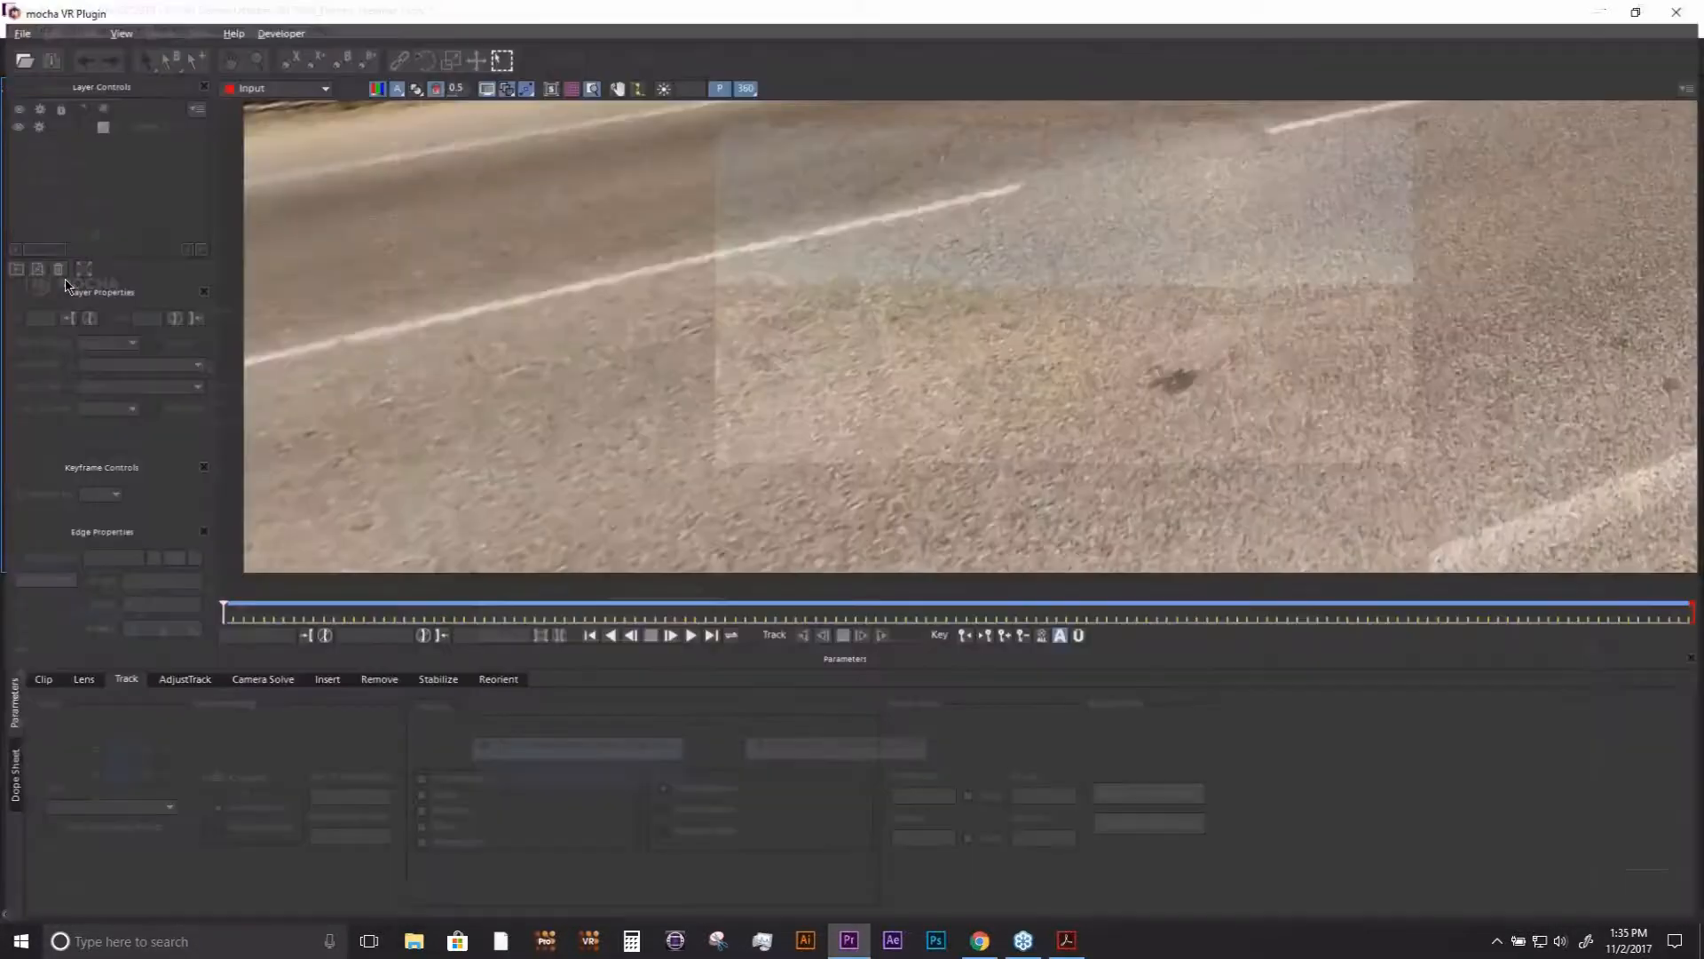
click(86, 685)
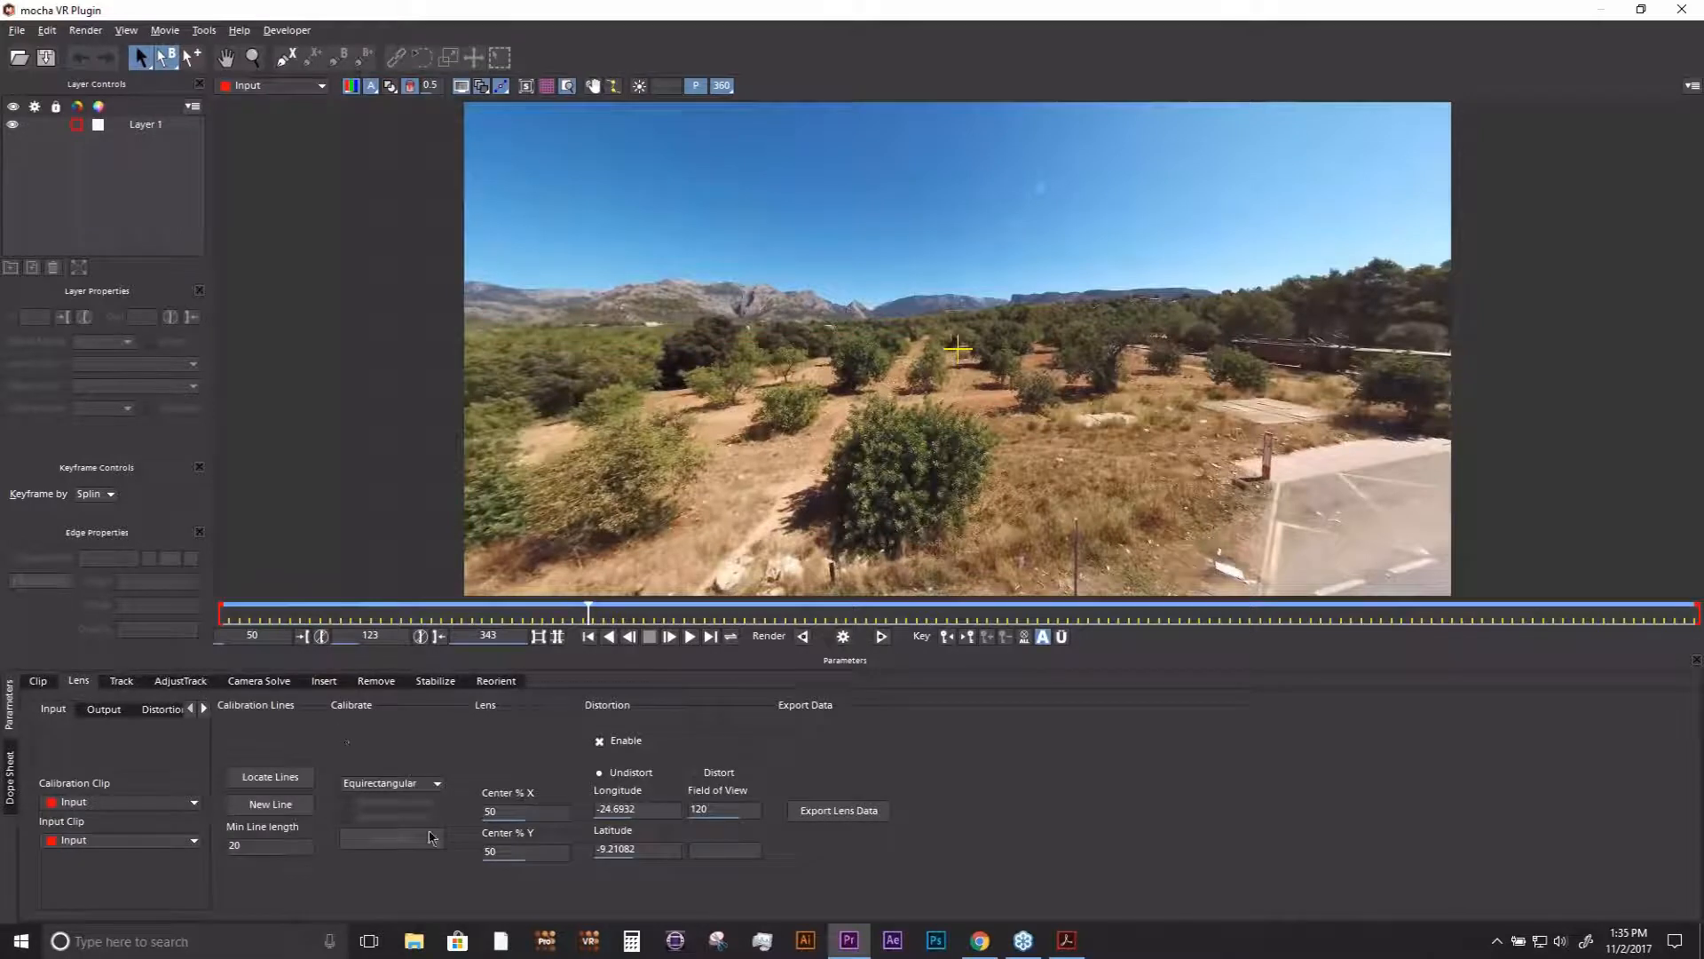
click(391, 780)
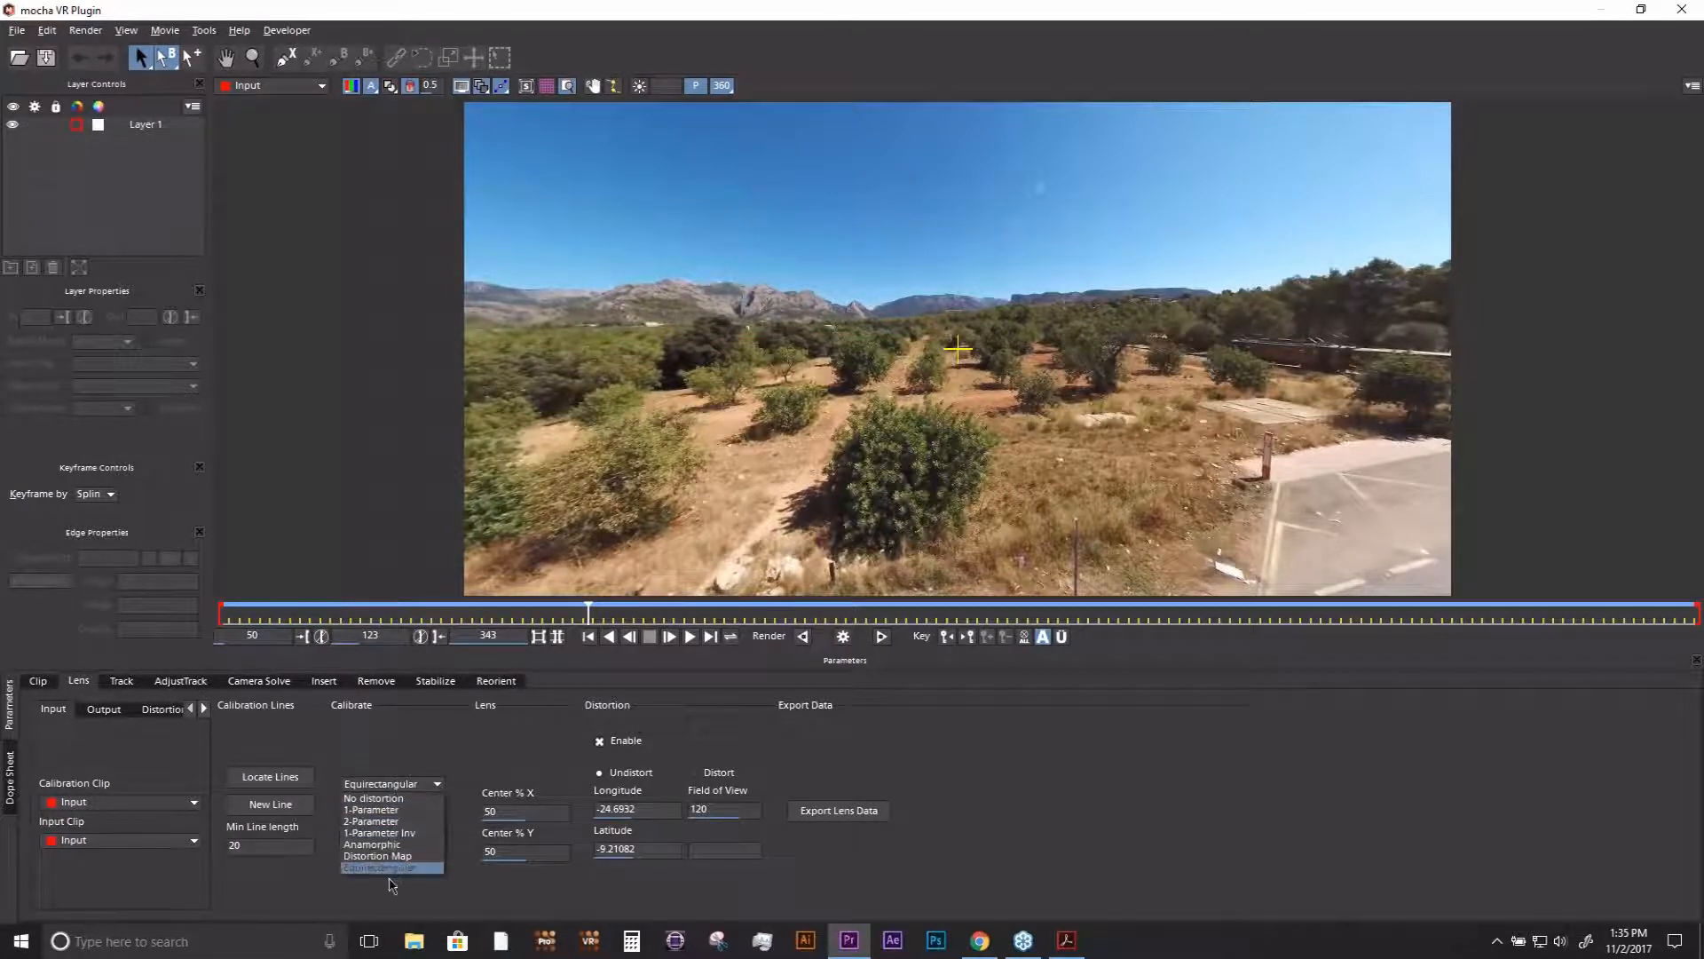
click(392, 799)
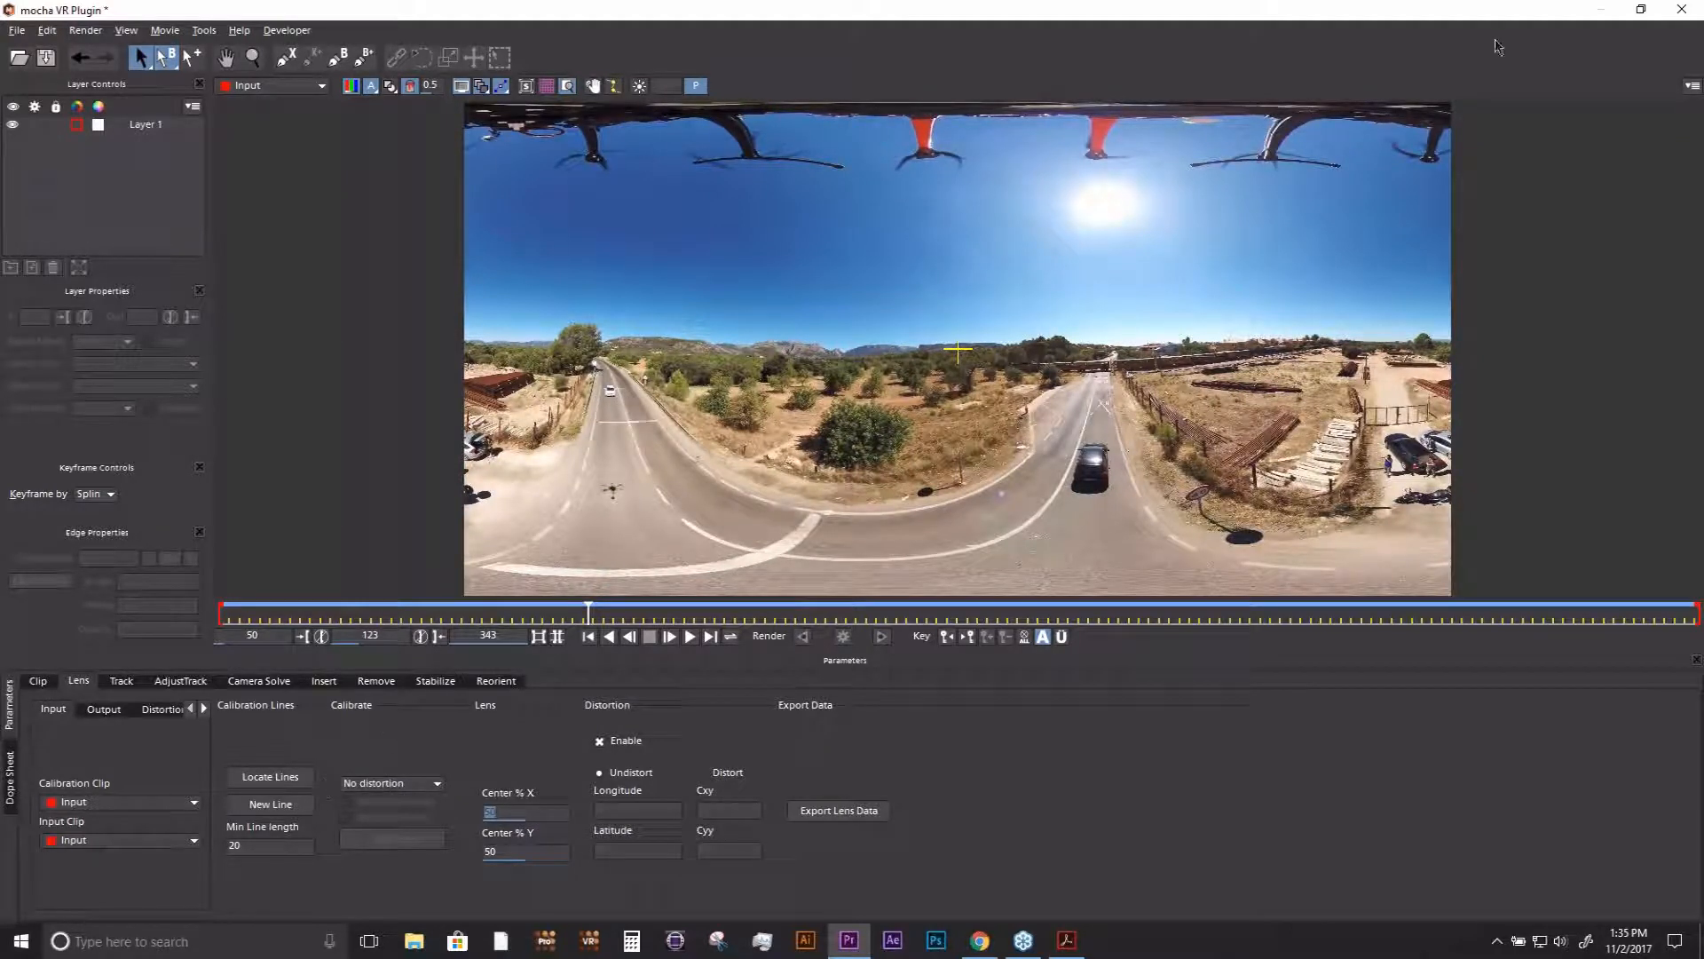
click(1681, 9)
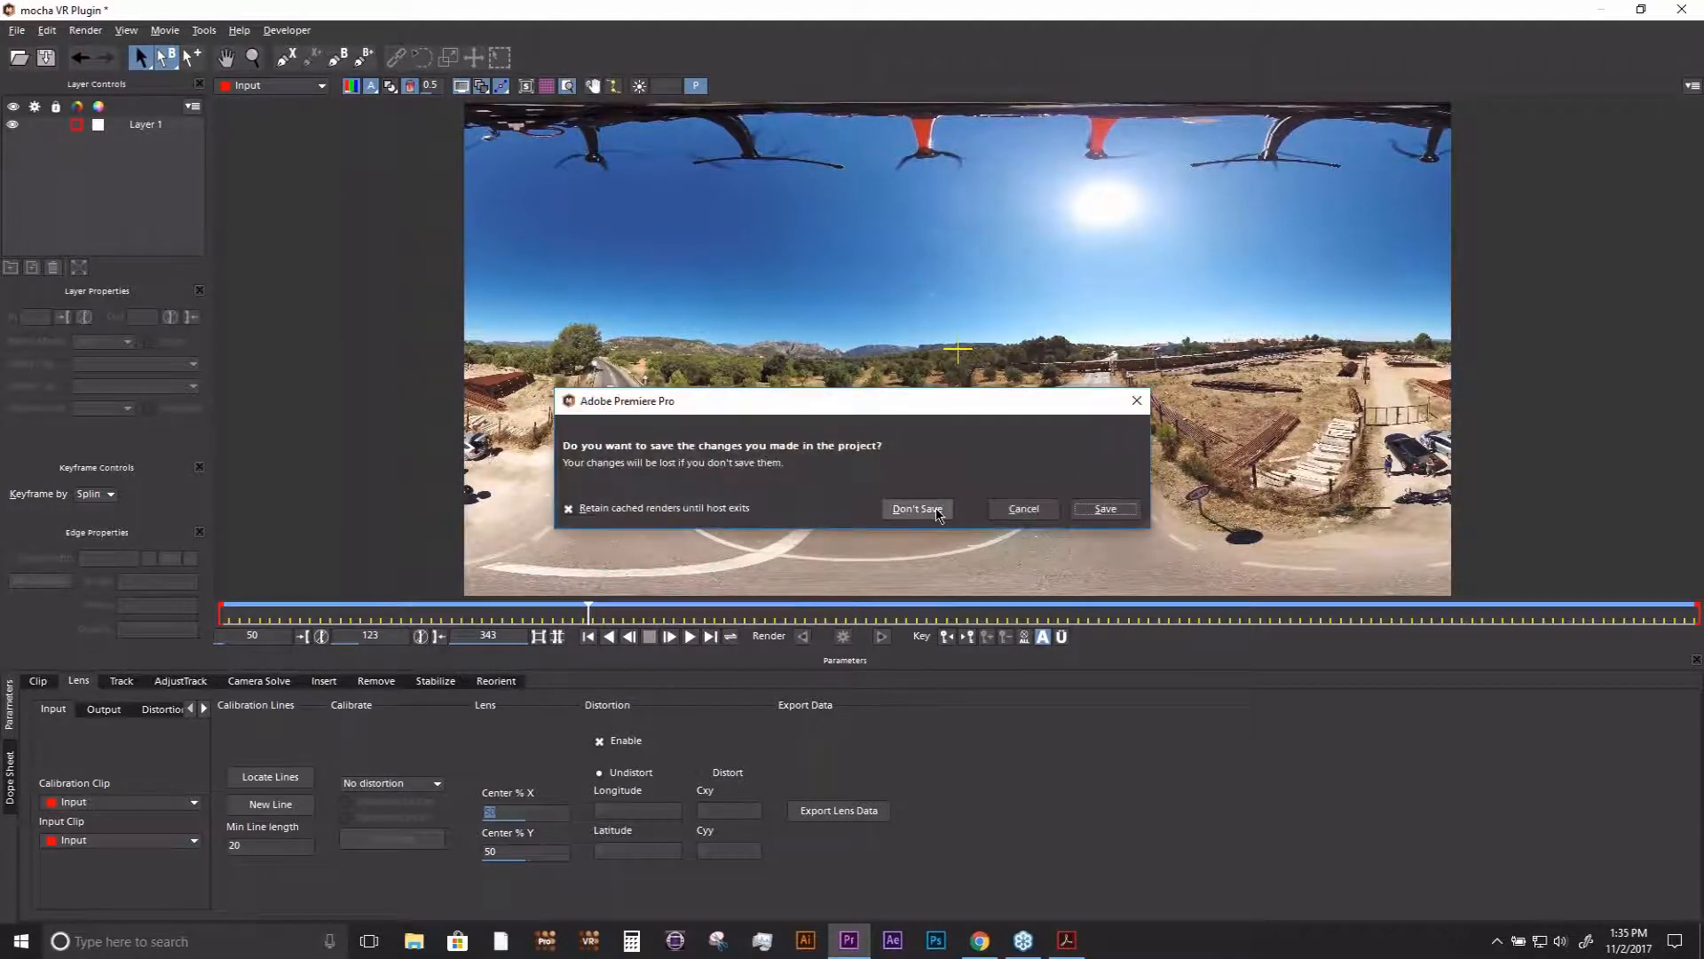
click(918, 509)
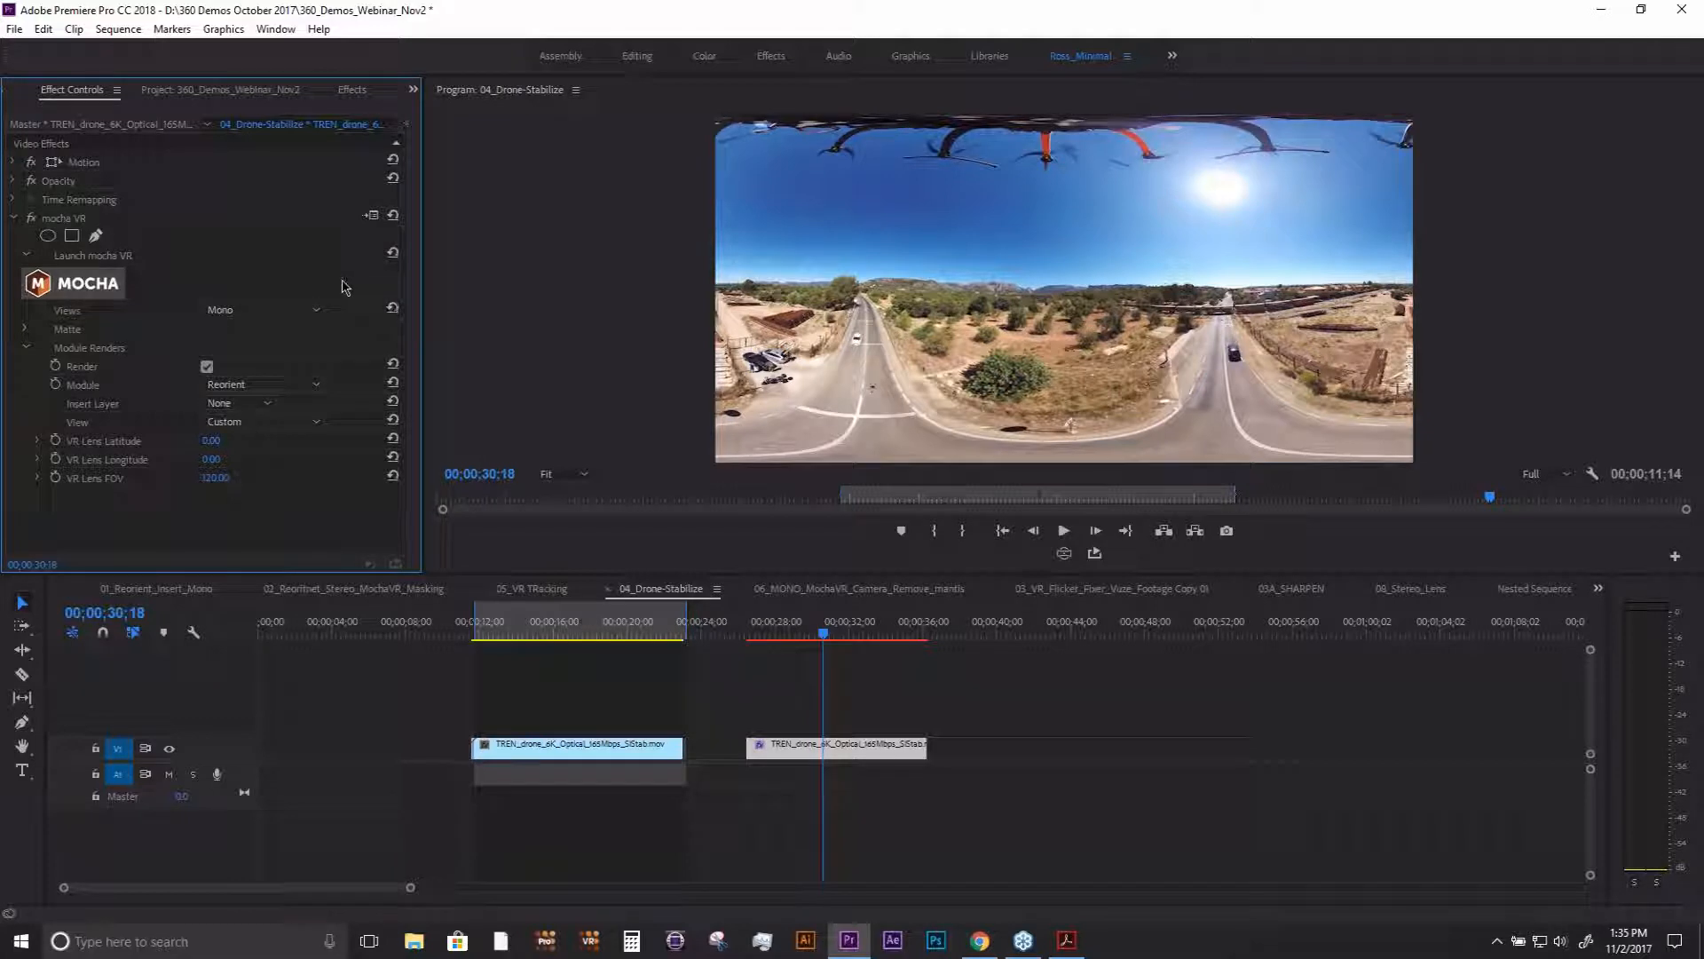
- Open the 05_VR TRacking sequence and move to 00:02:29:21 in the second group of tunnel clips
click(212, 91)
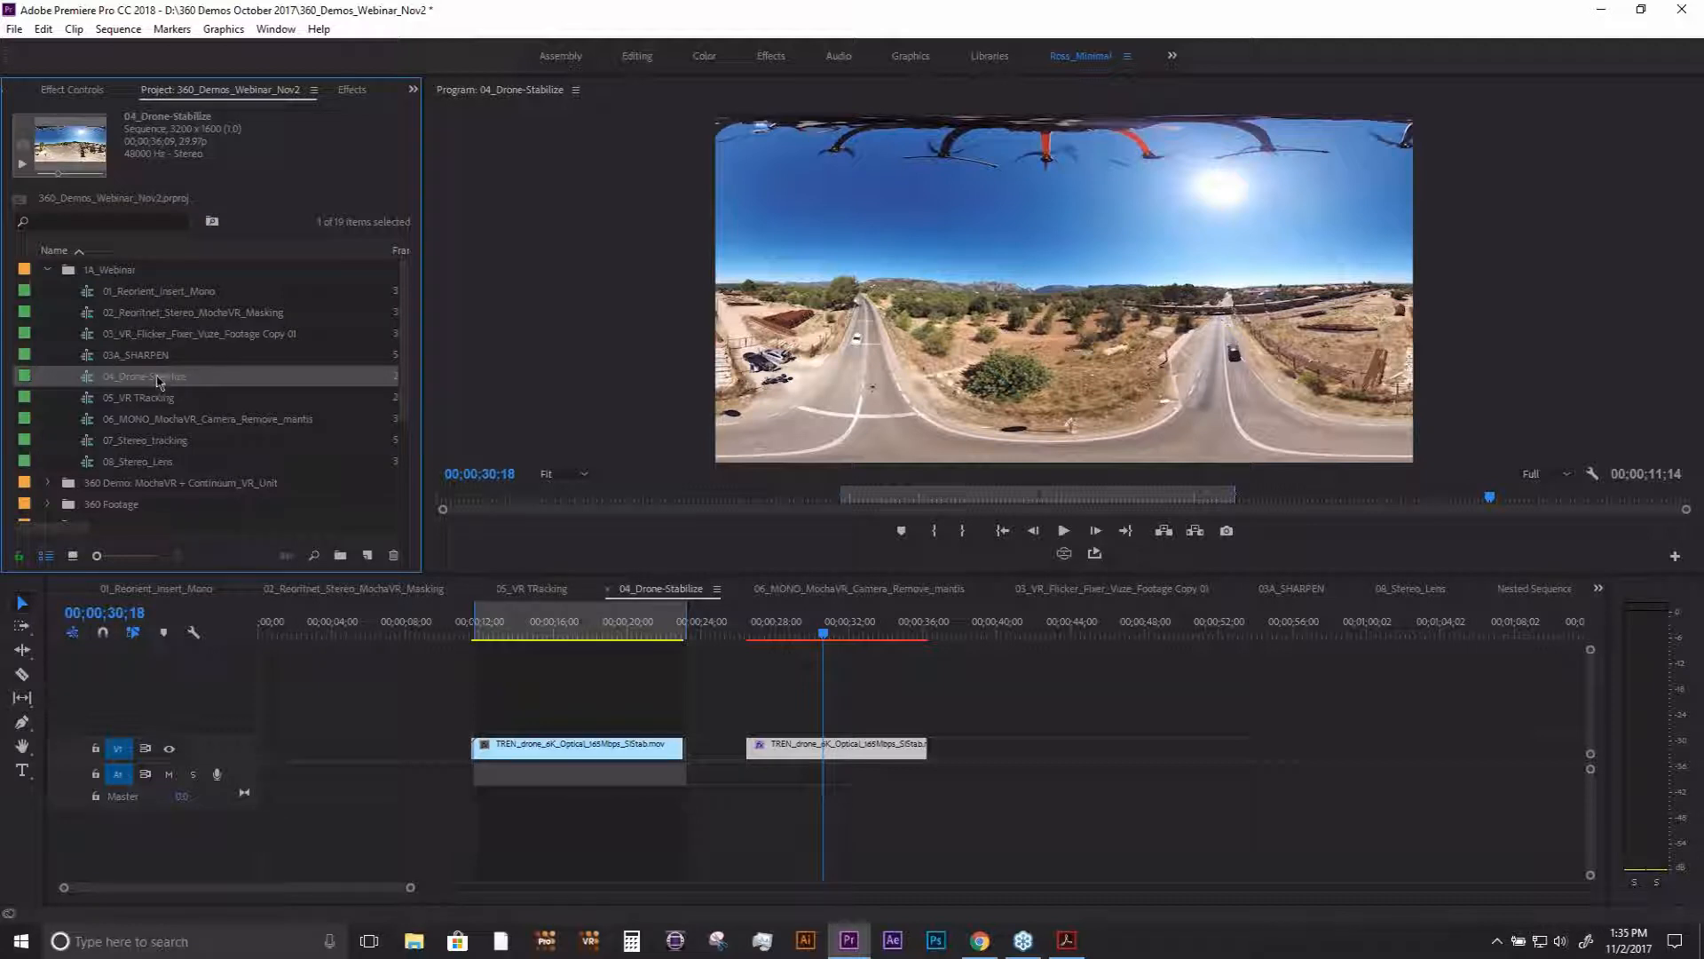
double_click(149, 399)
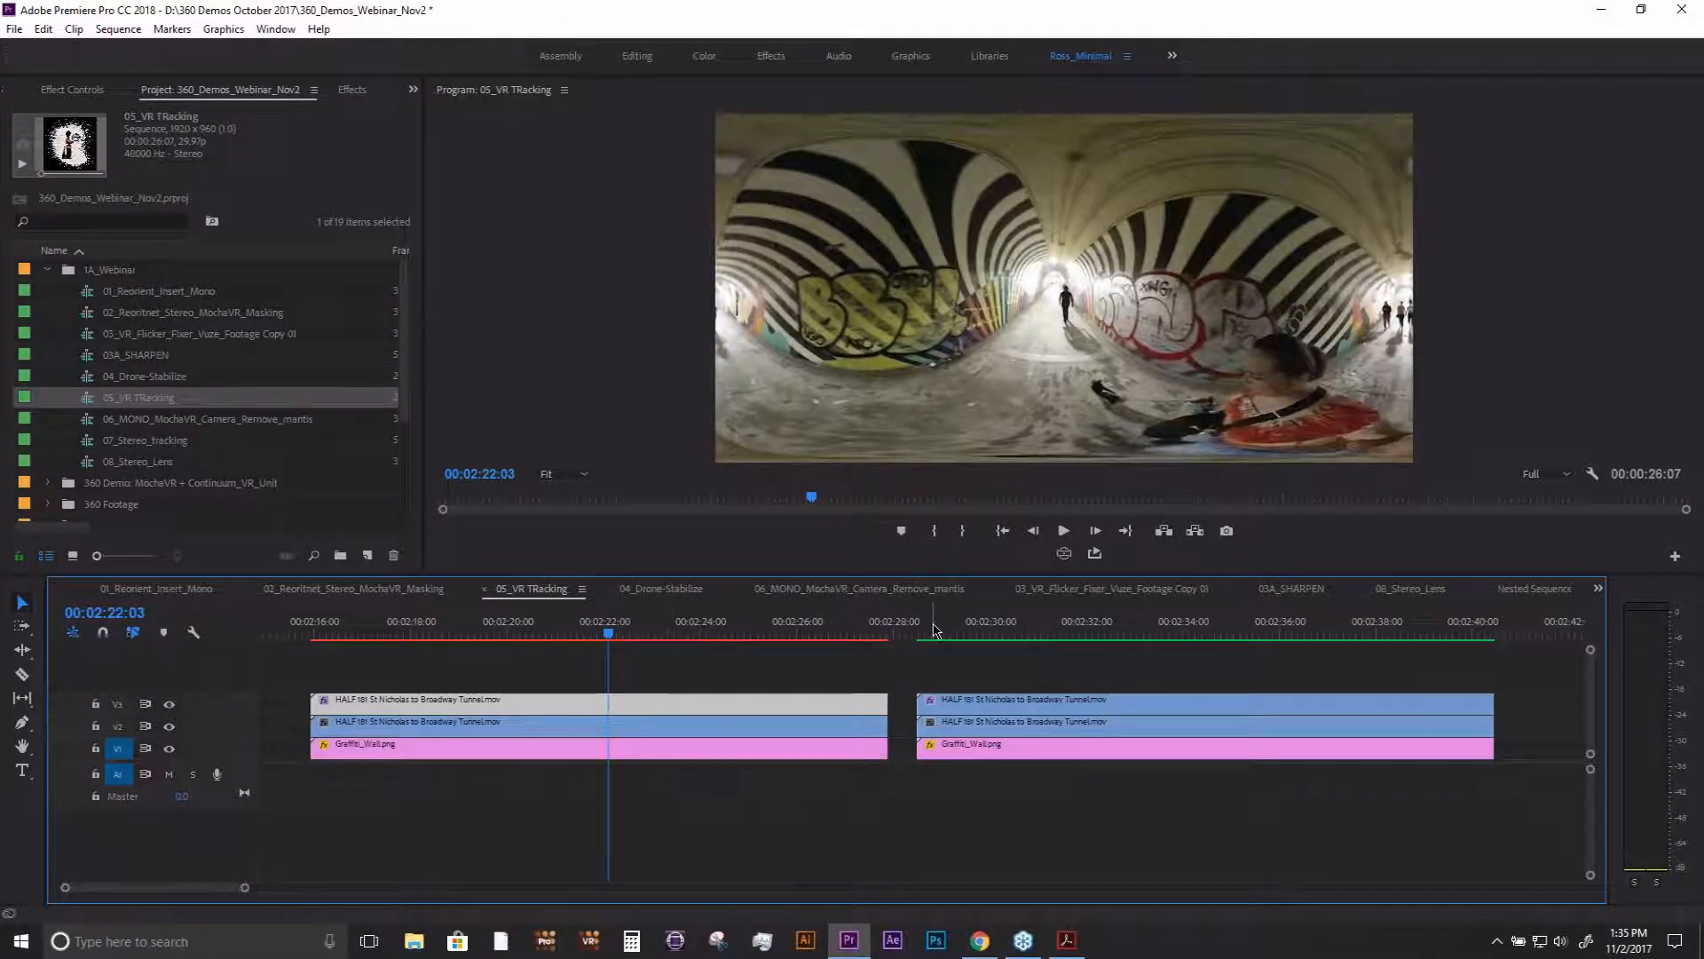
drag(934, 630, 985, 635)
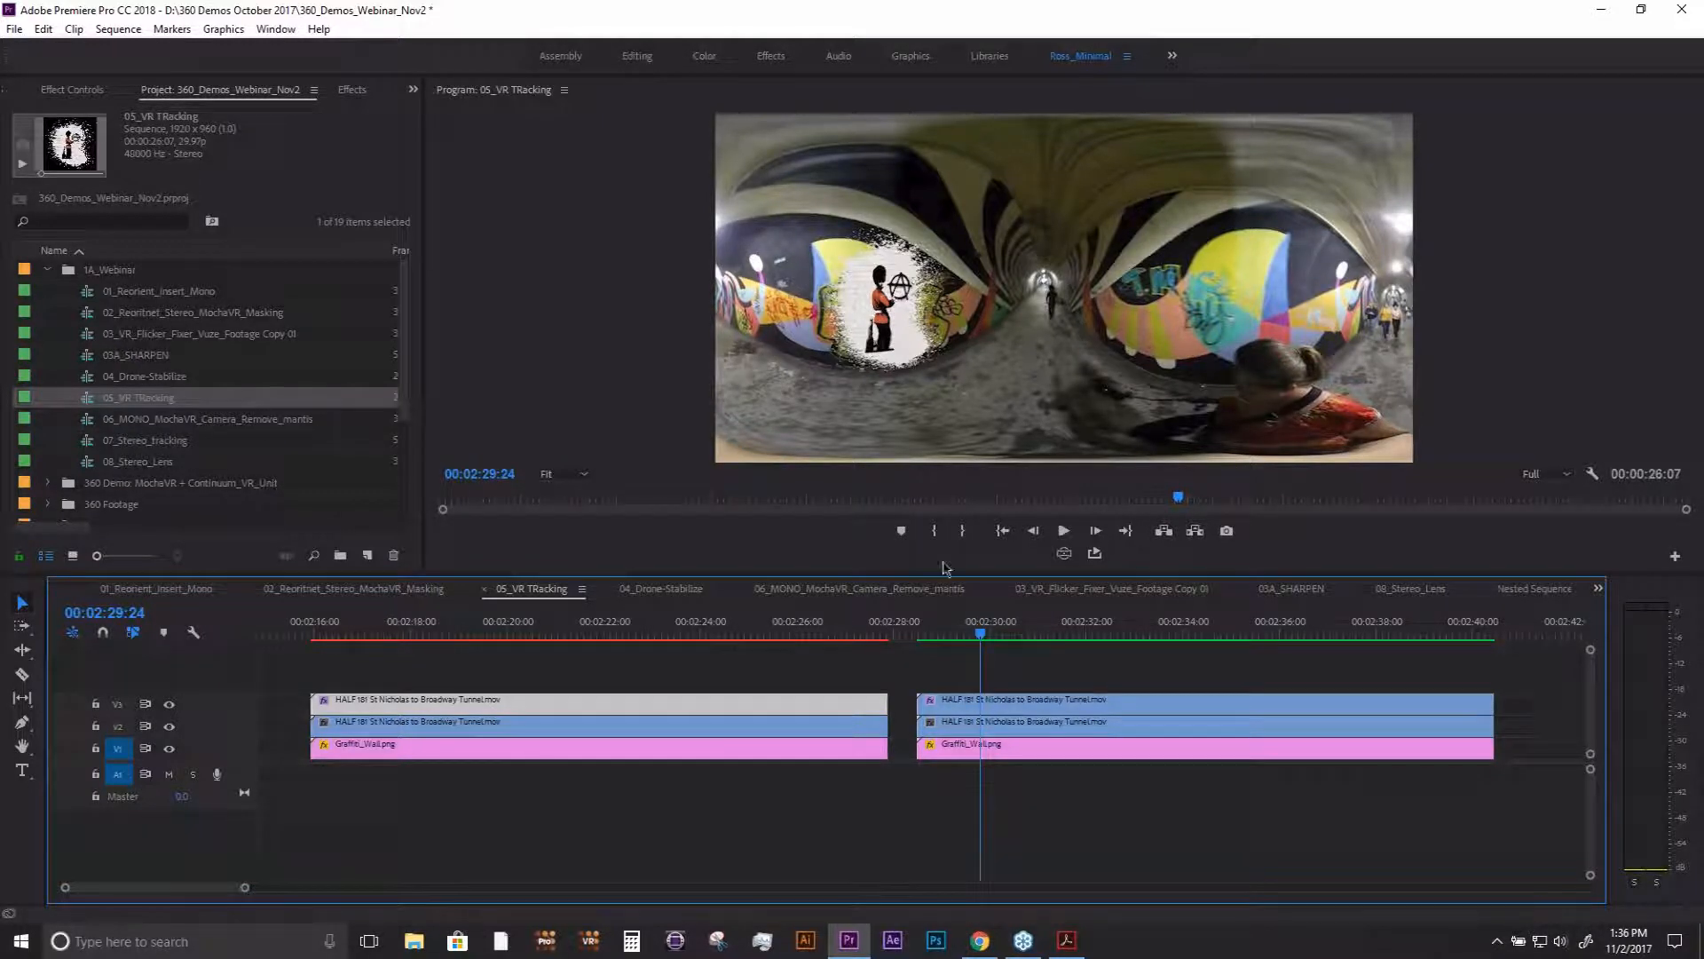
key(Left)
key(Left)
key(Left)
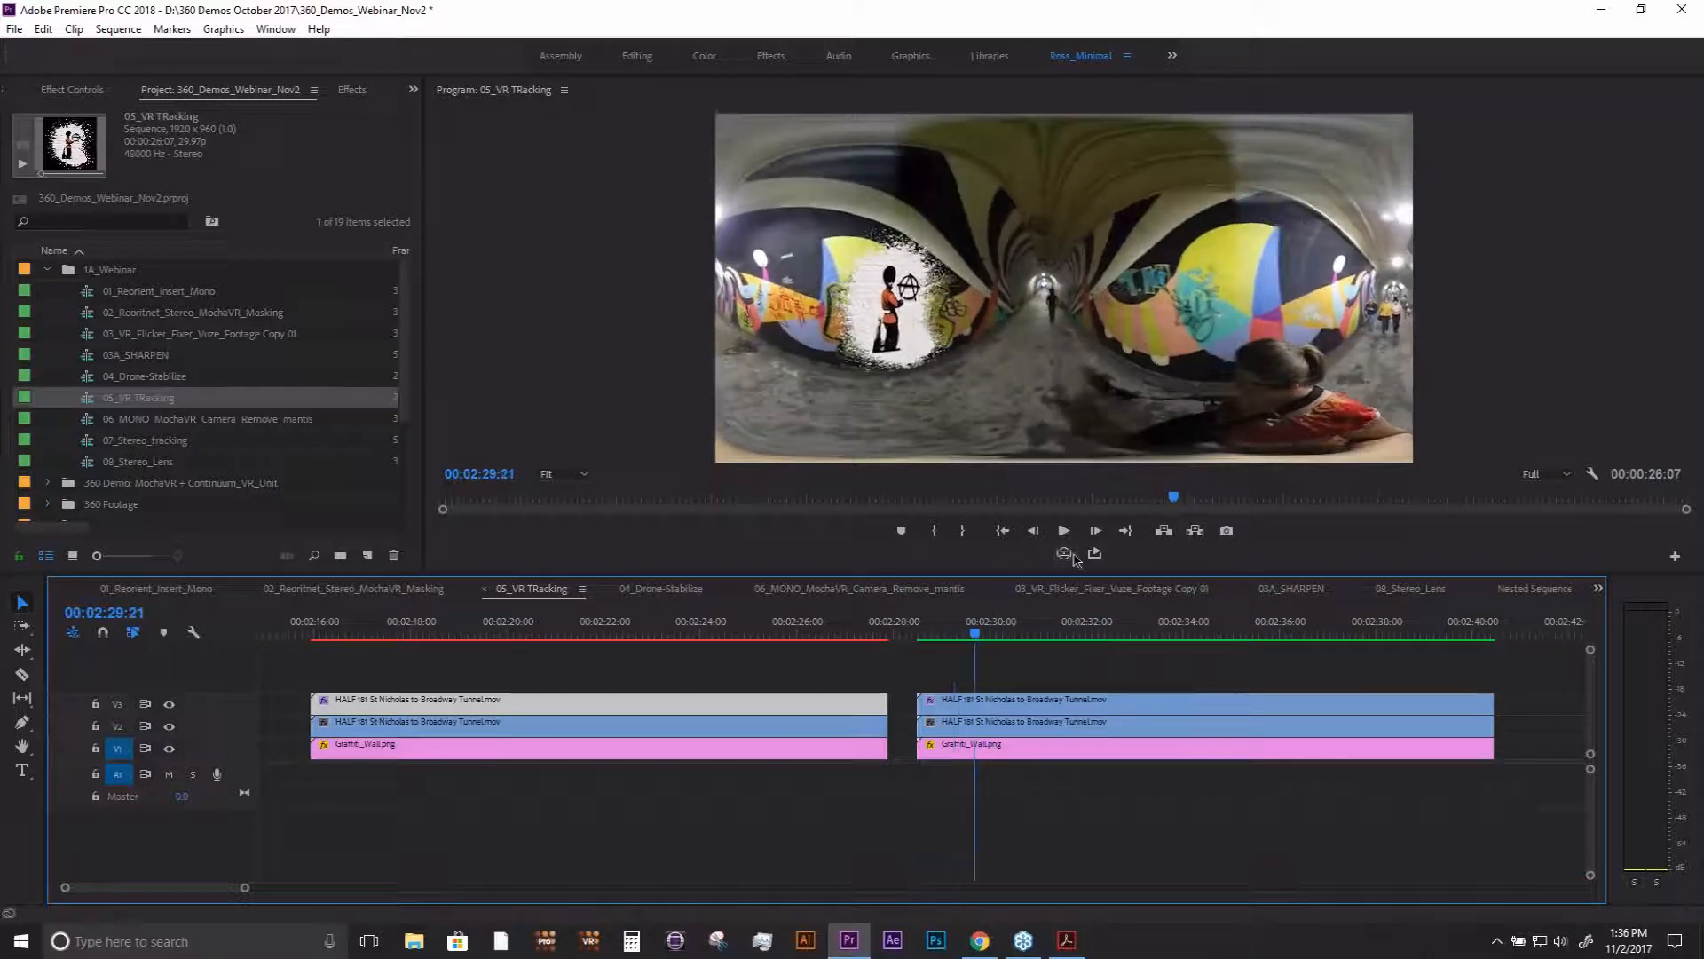
- Inspect the graffiti insert in an enlarged VR view, scrubbing to 00:02:30:05, and restore the flat view and smaller monitor
click(1065, 553)
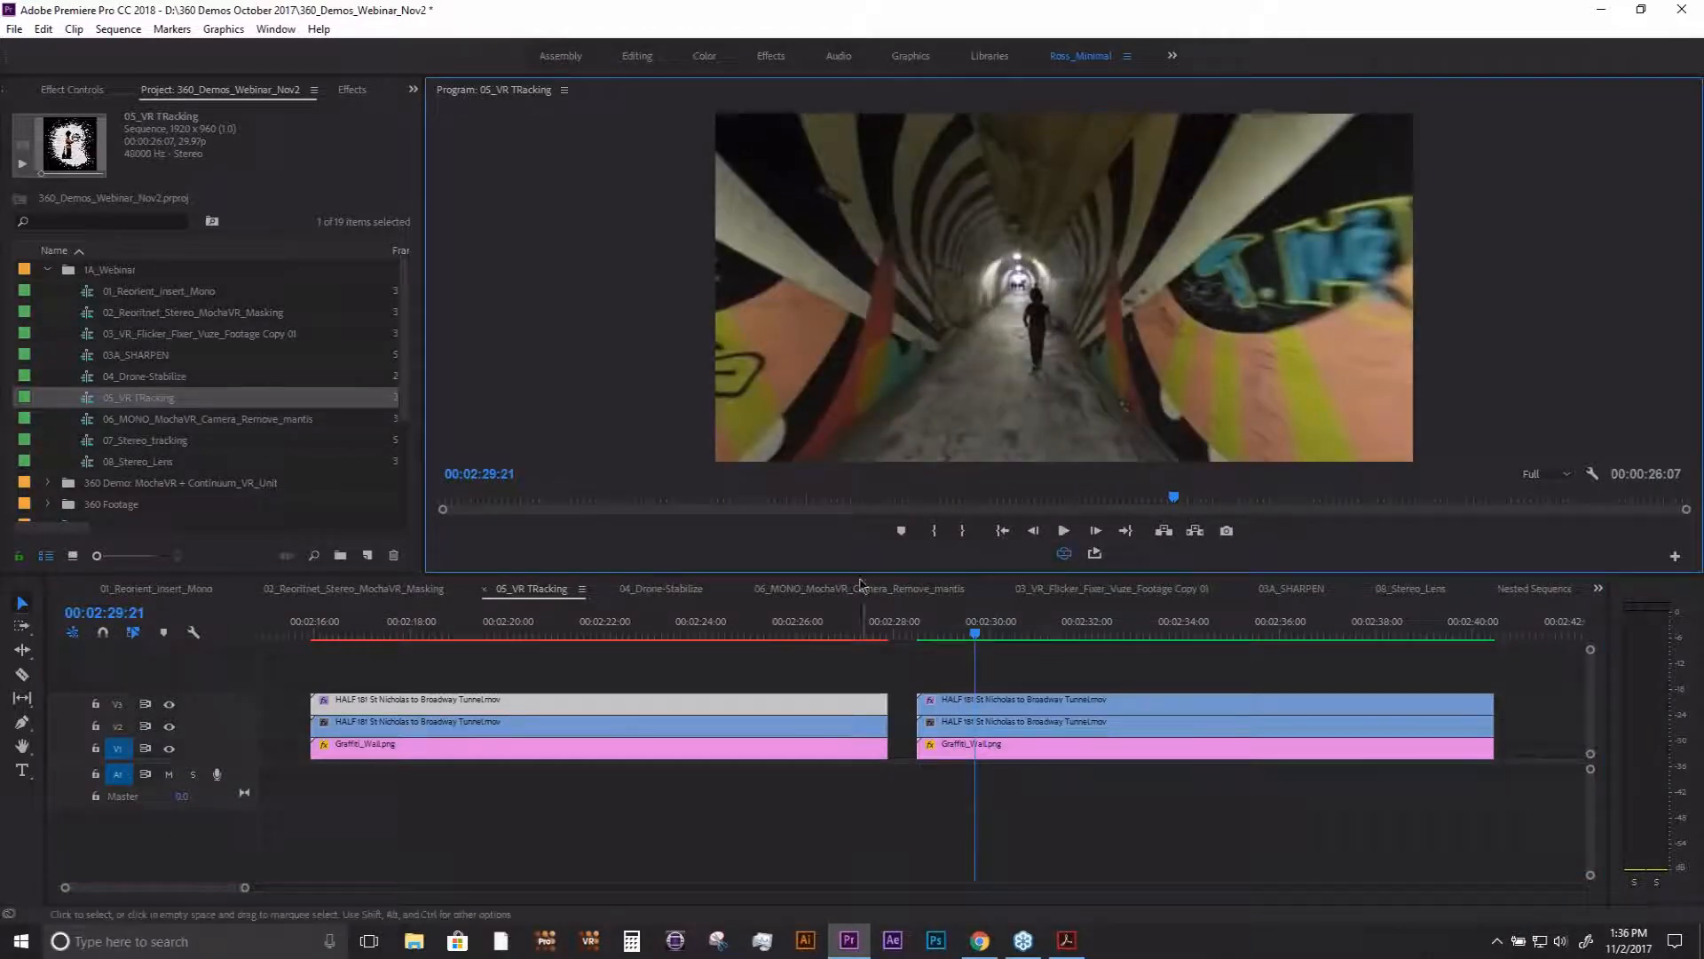
drag(857, 577, 856, 743)
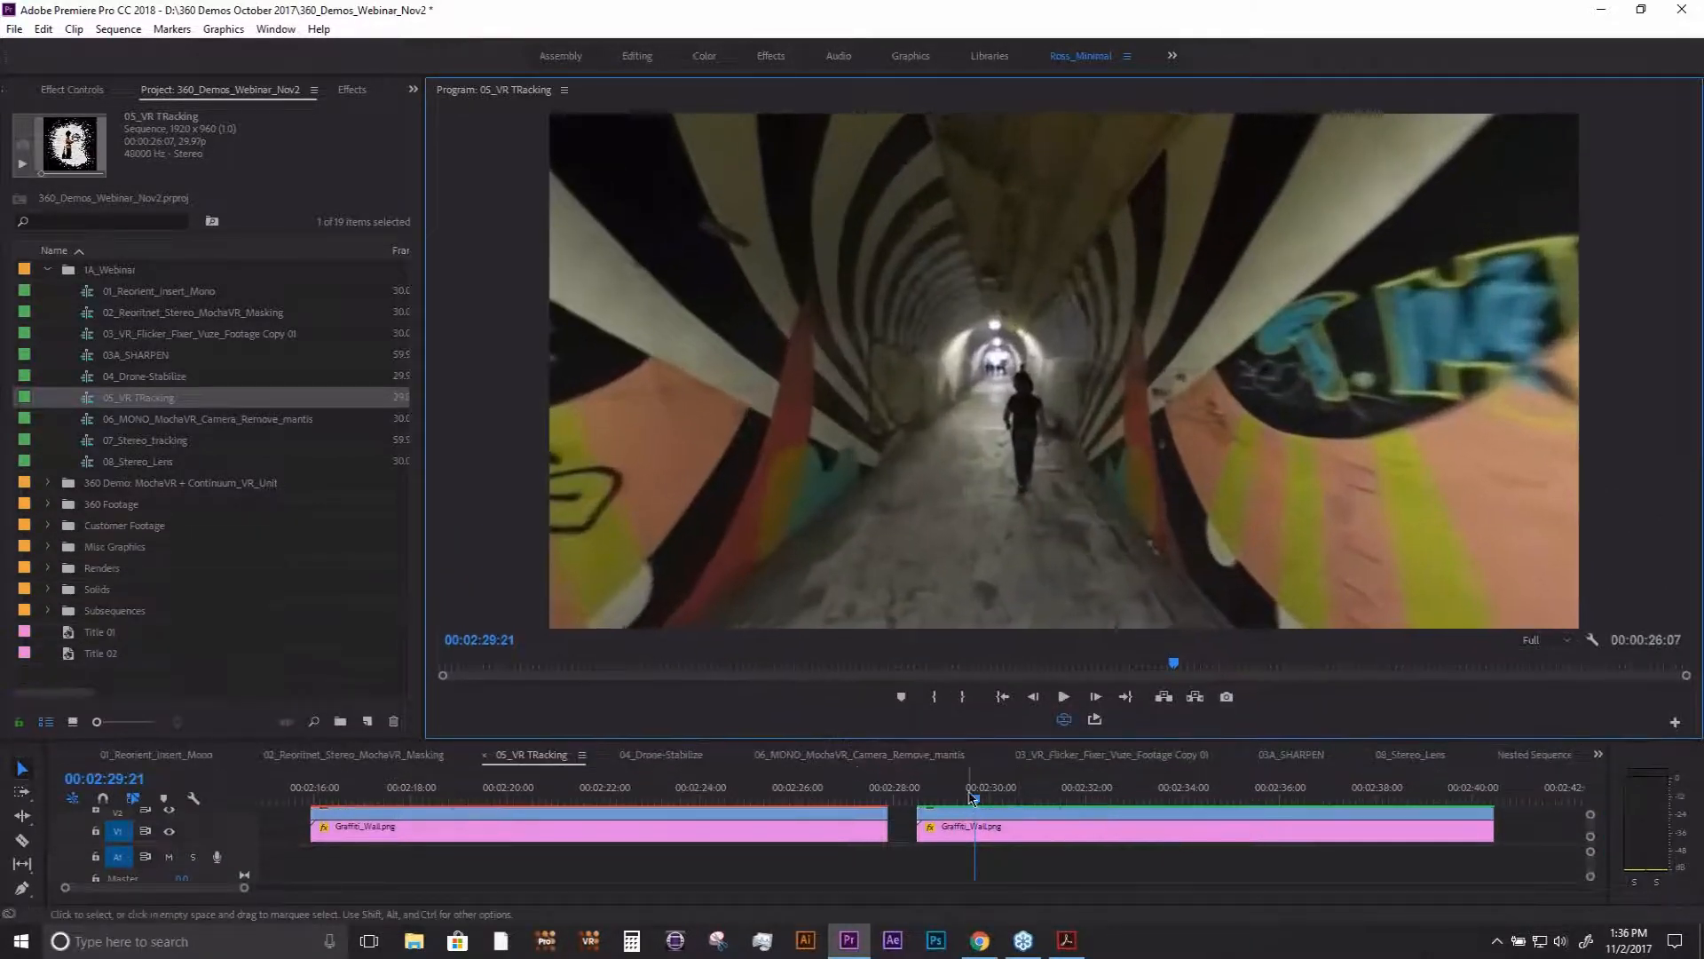
mouse_move(976, 795)
mouse_down()
mouse_move(1240, 792)
mouse_move(973, 794)
mouse_move(1128, 803)
mouse_move(983, 808)
mouse_move(1127, 804)
mouse_move(1003, 808)
mouse_up()
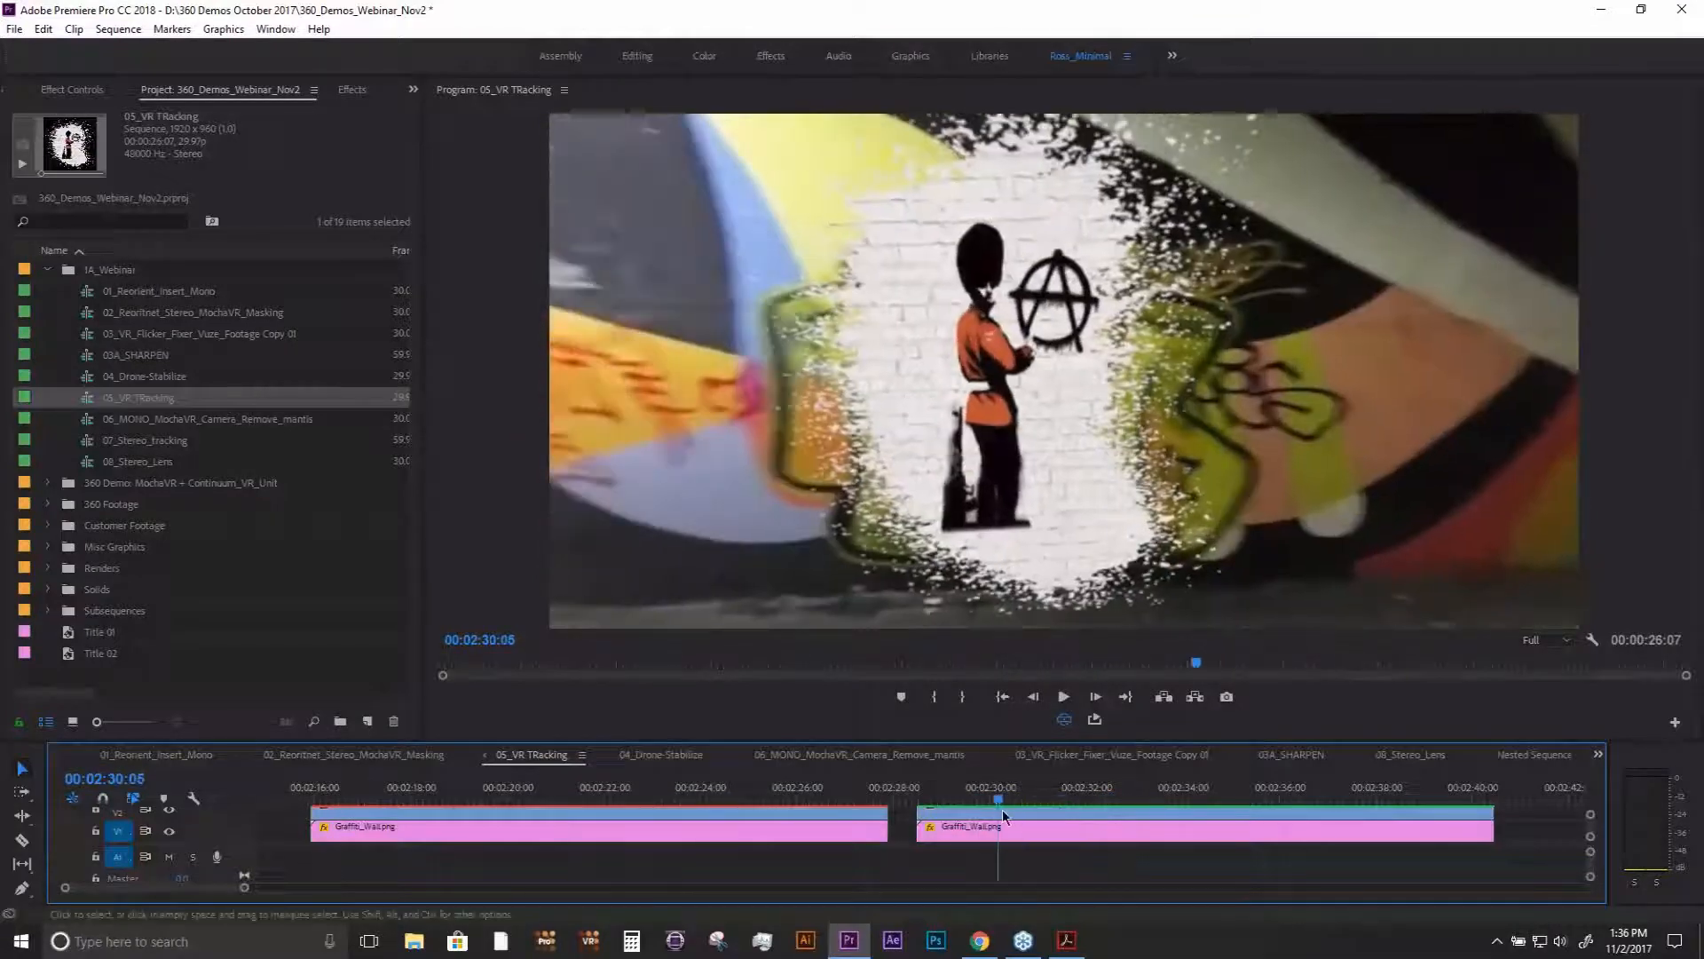
click(1064, 719)
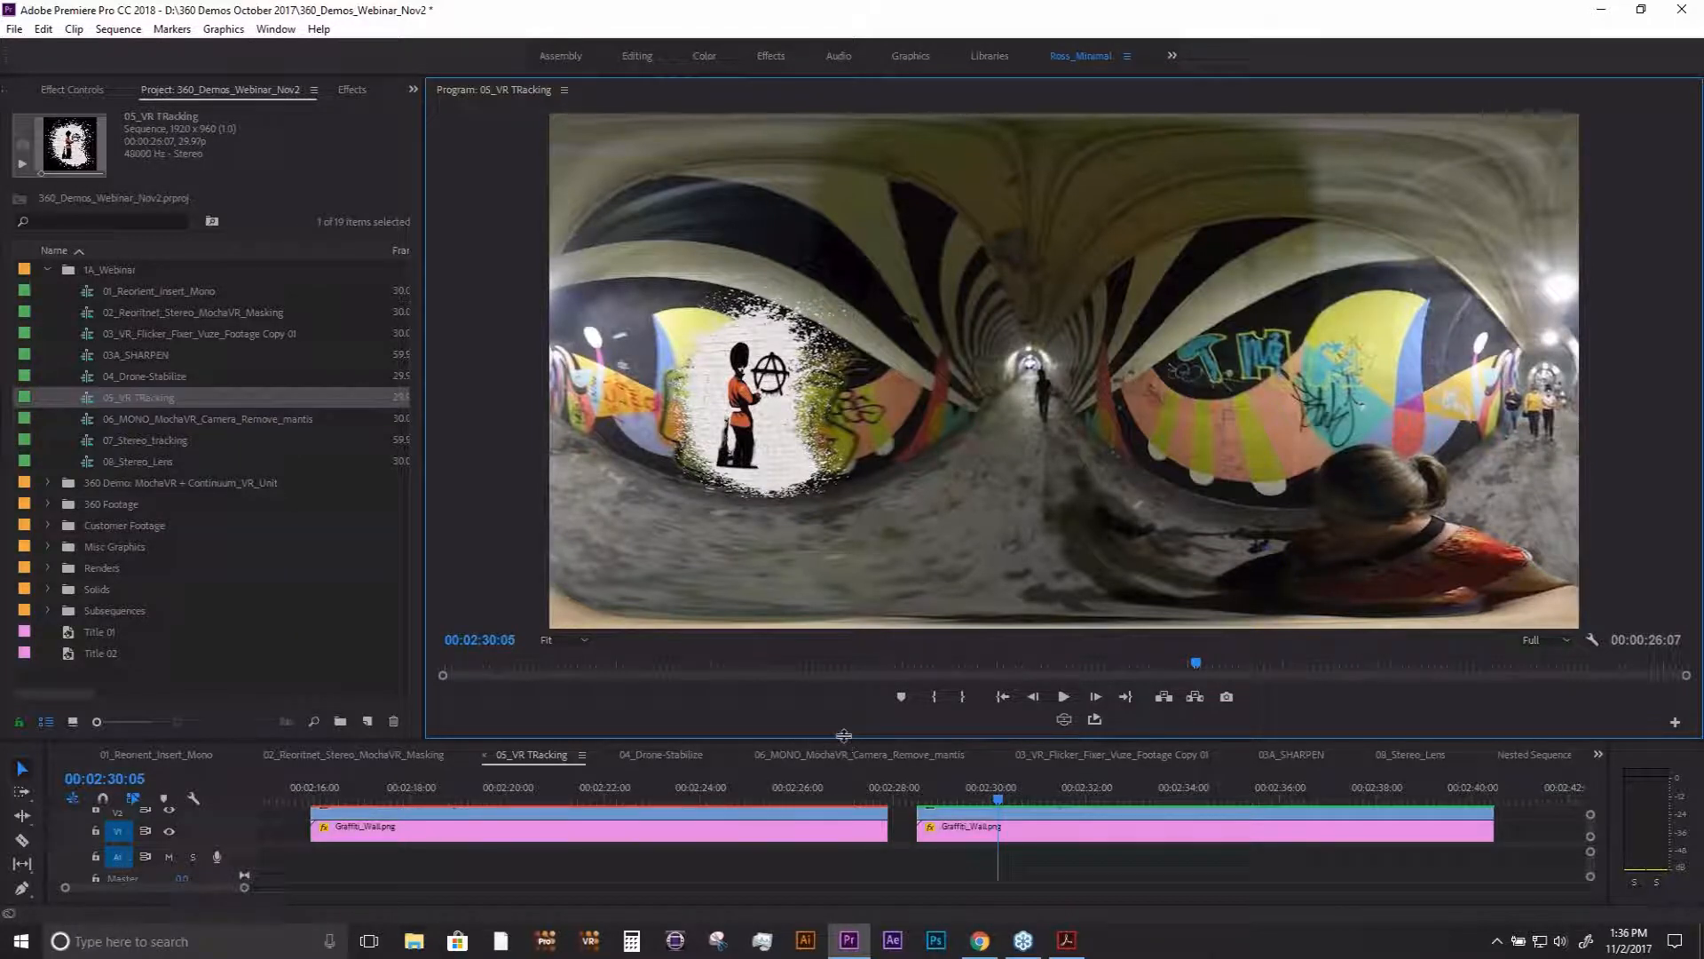
drag(843, 736, 843, 612)
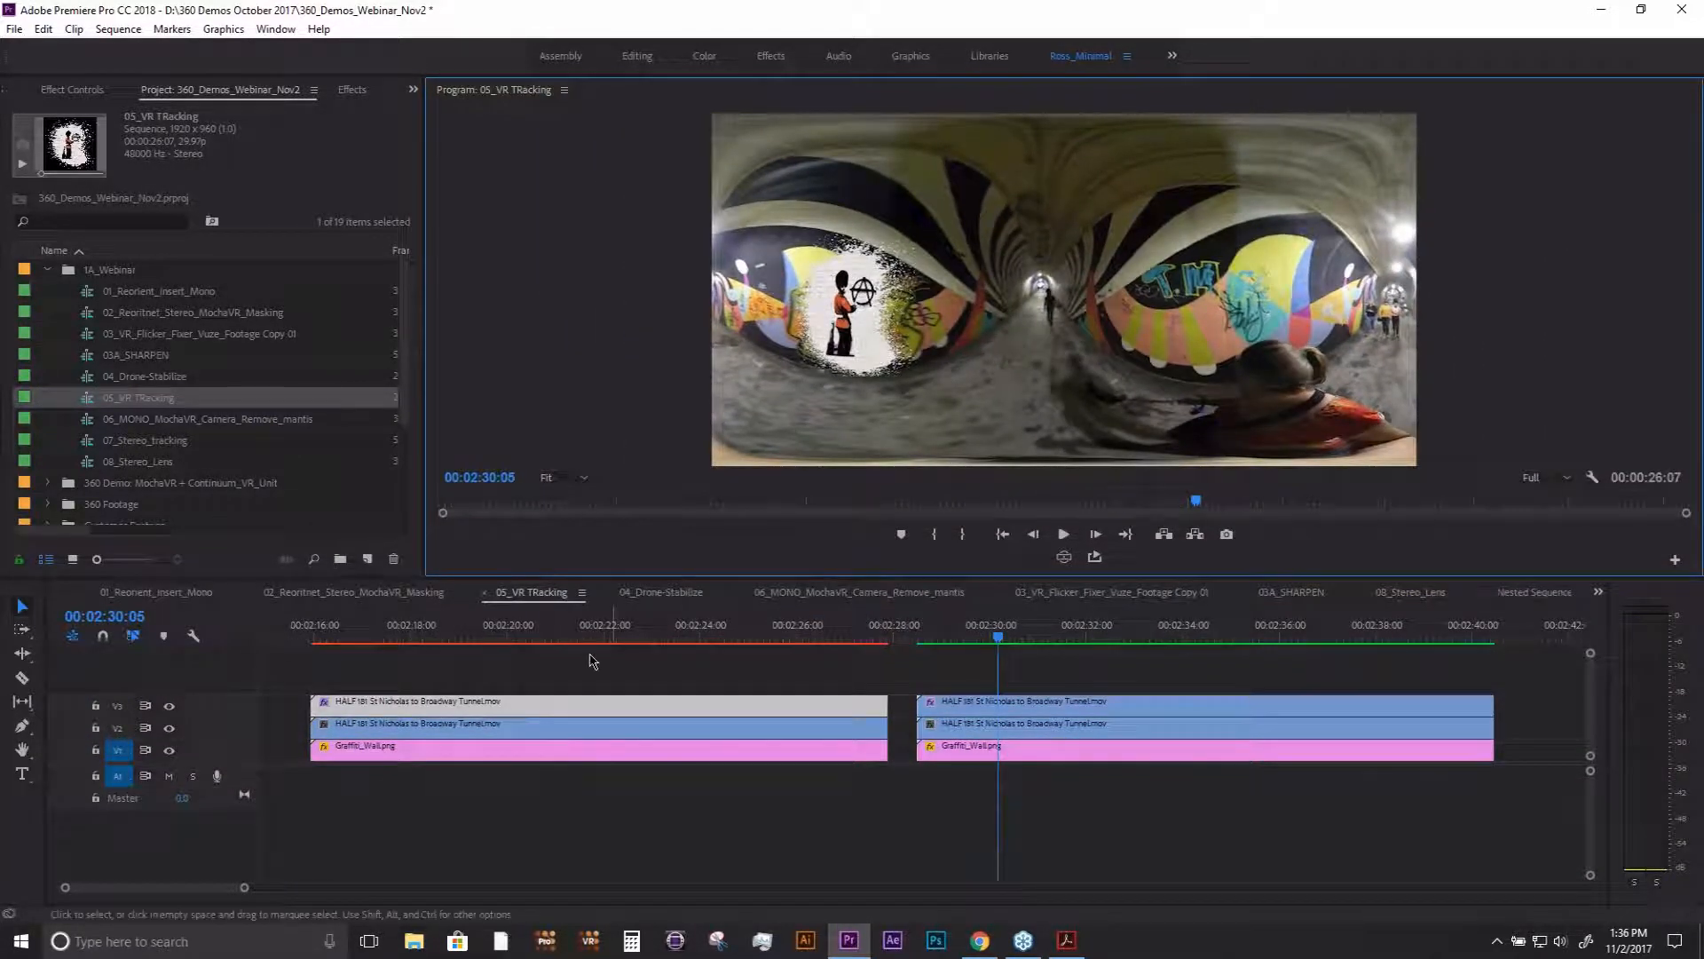
- Move to 00:02:18:22 and select the V3 tunnel clip in the first group of clips
click(446, 632)
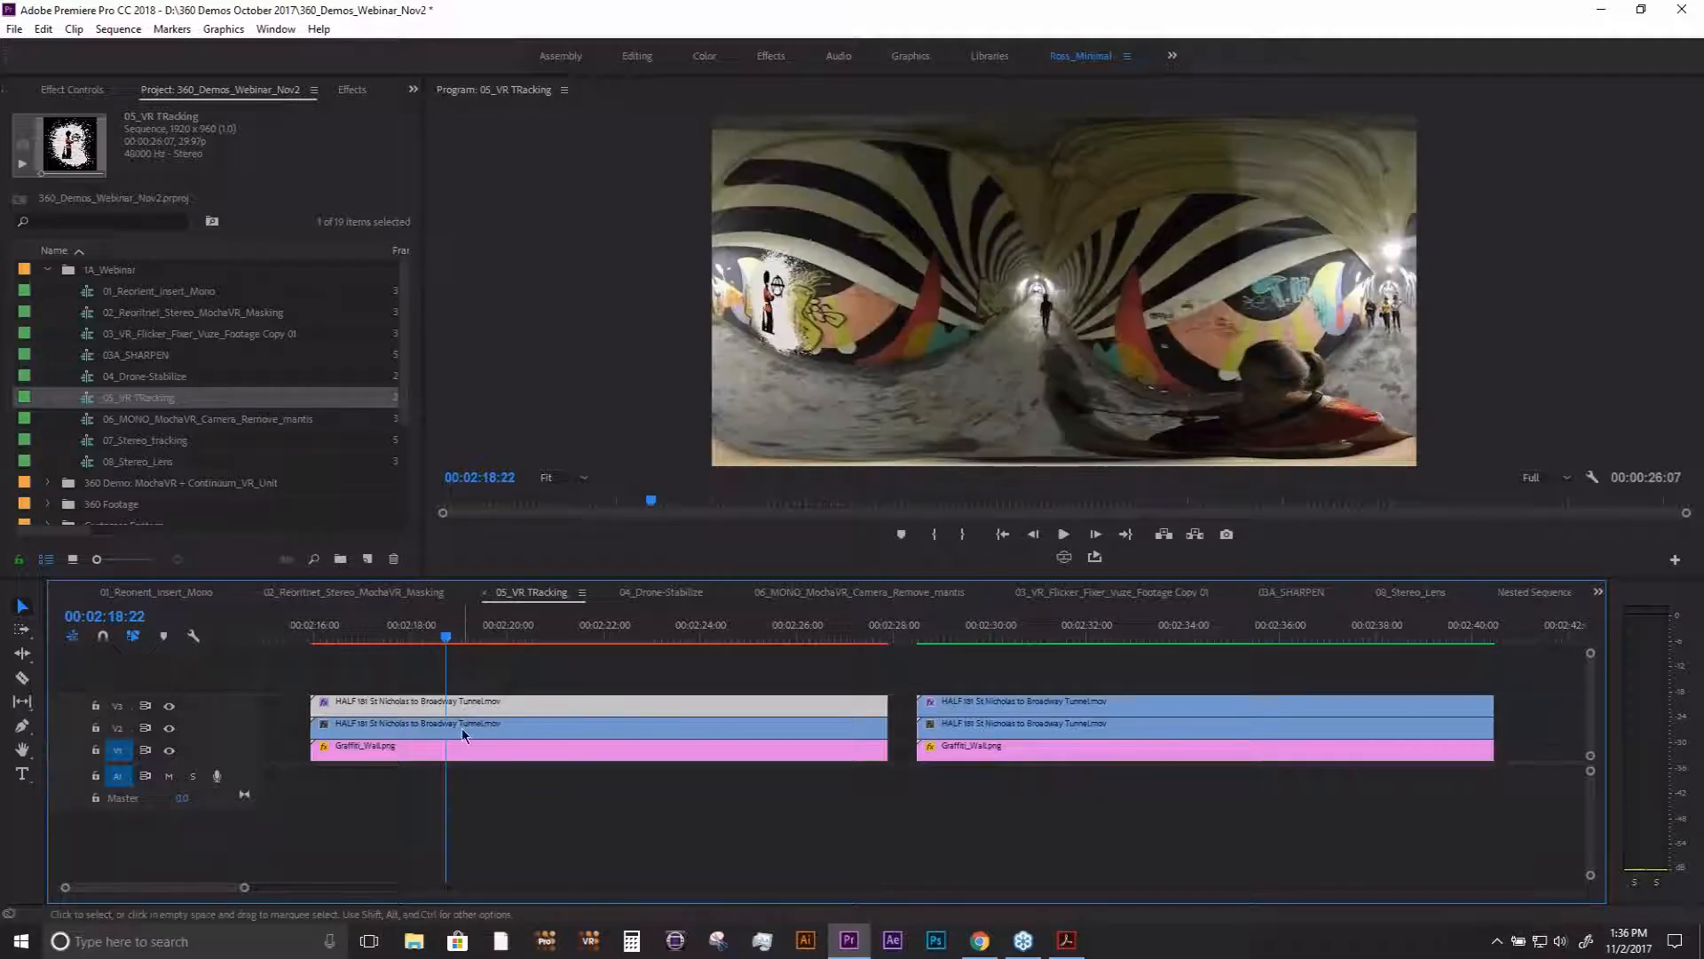
click(462, 788)
click(448, 703)
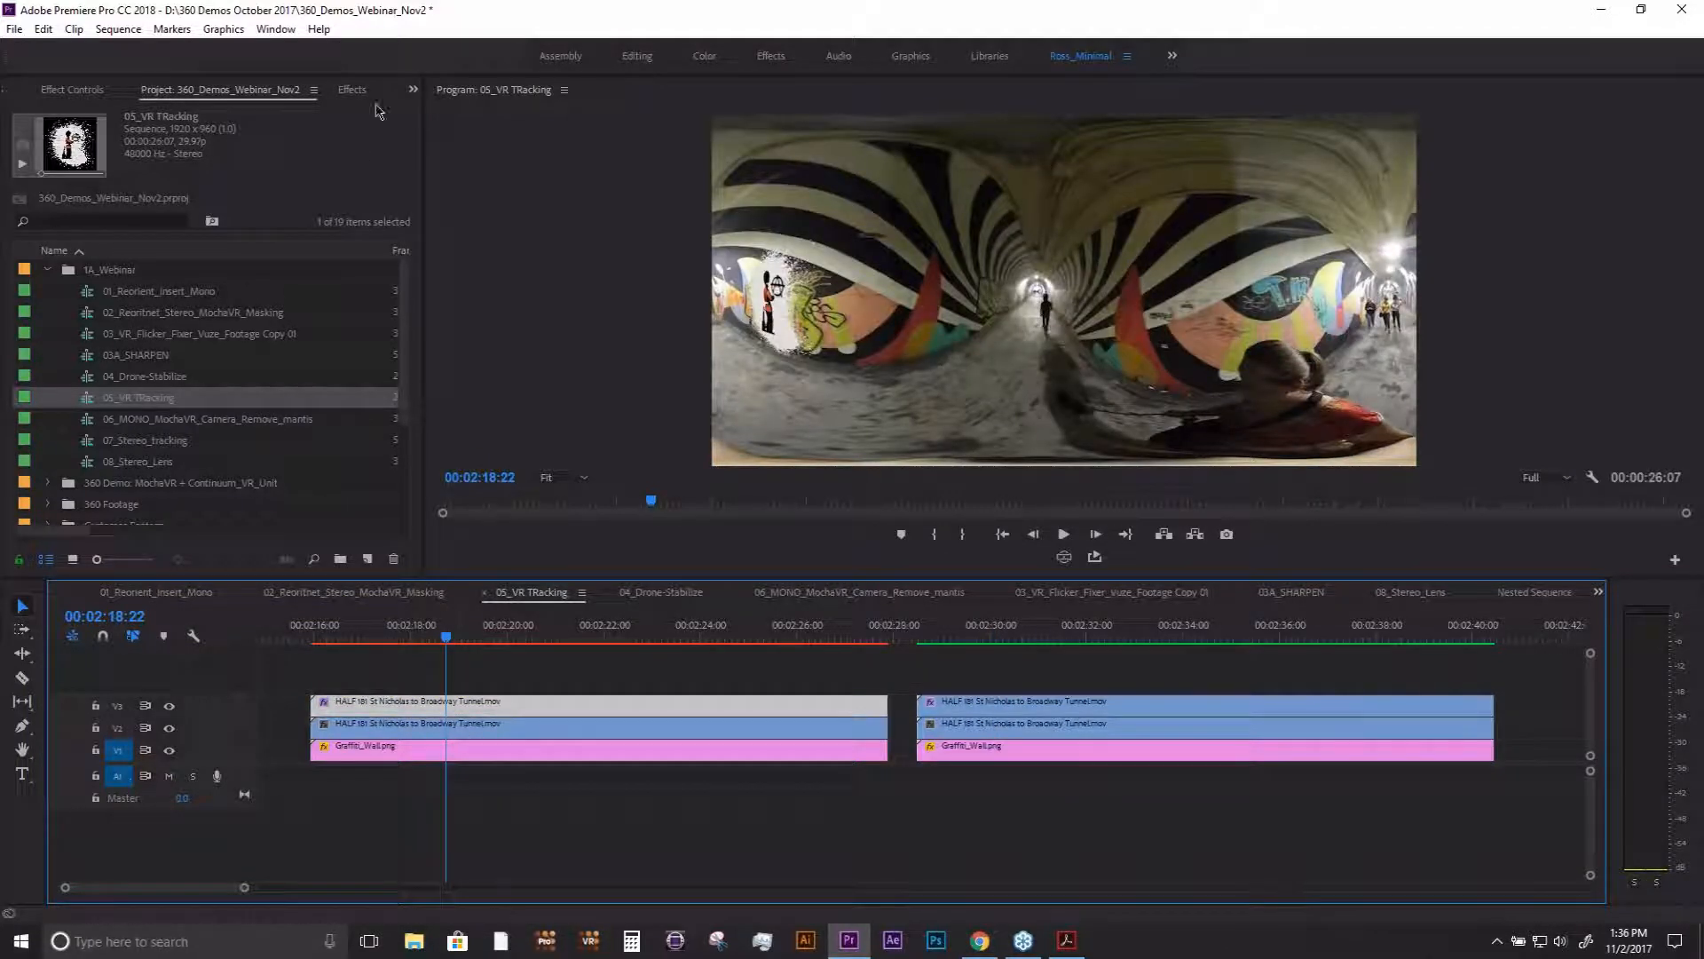
- Open the mocha VR plugin on the selected tunnel clip and delete its existing Layer 1
click(346, 92)
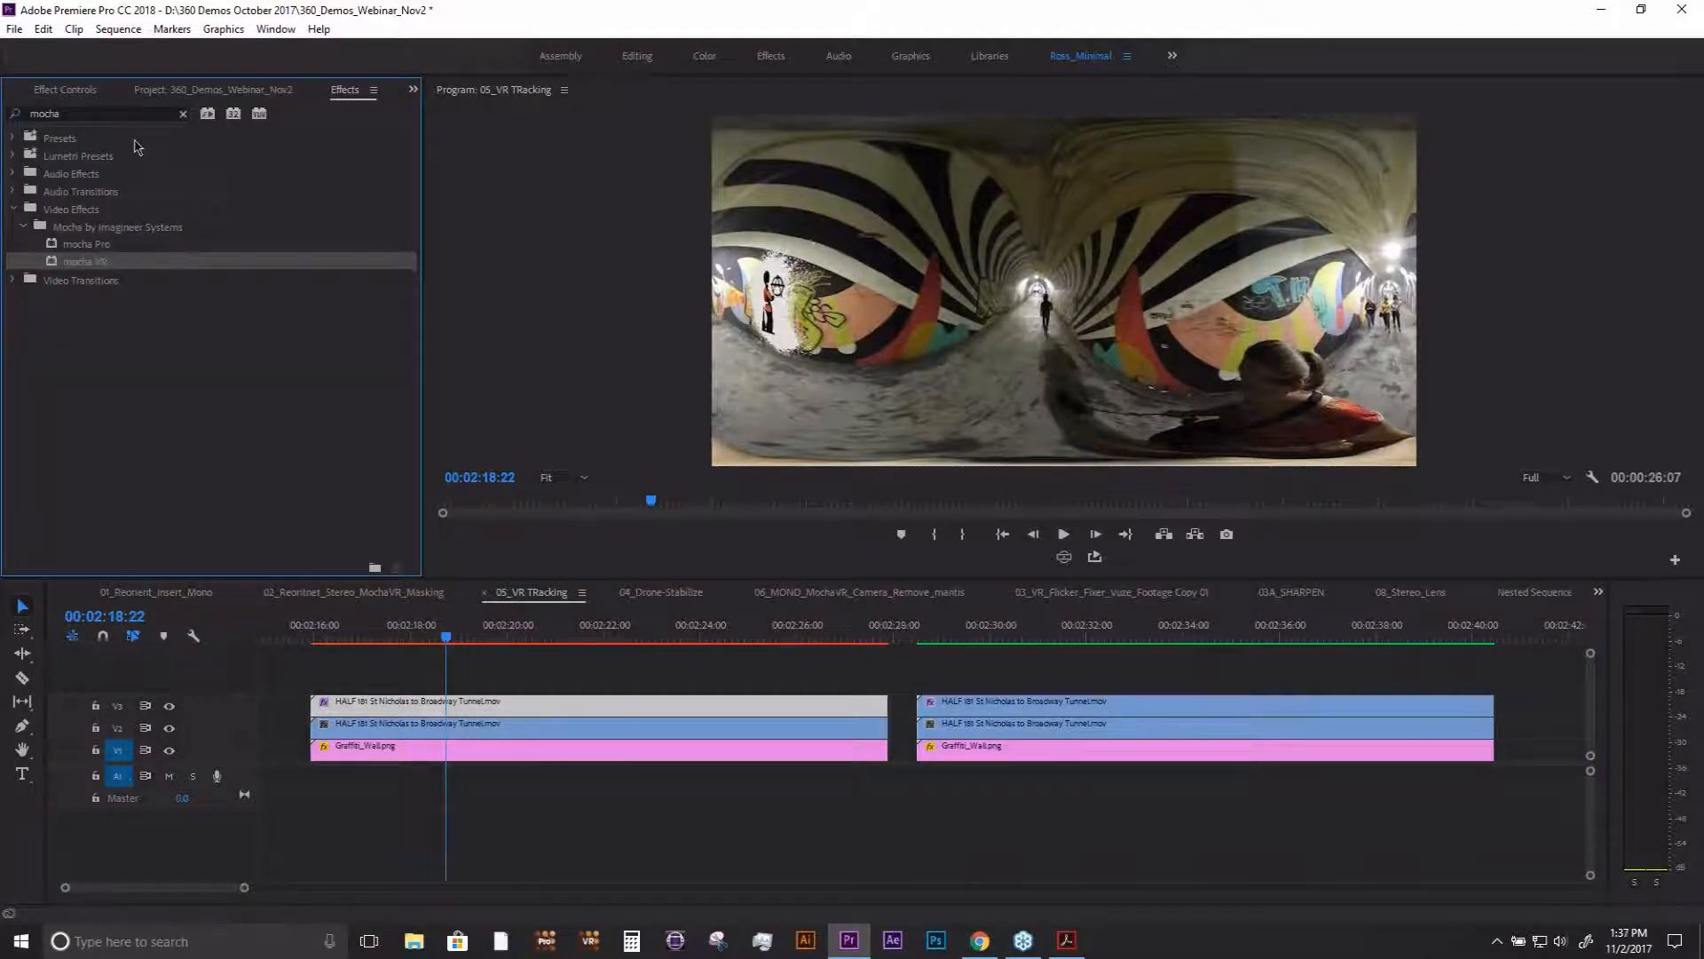
click(71, 90)
click(89, 284)
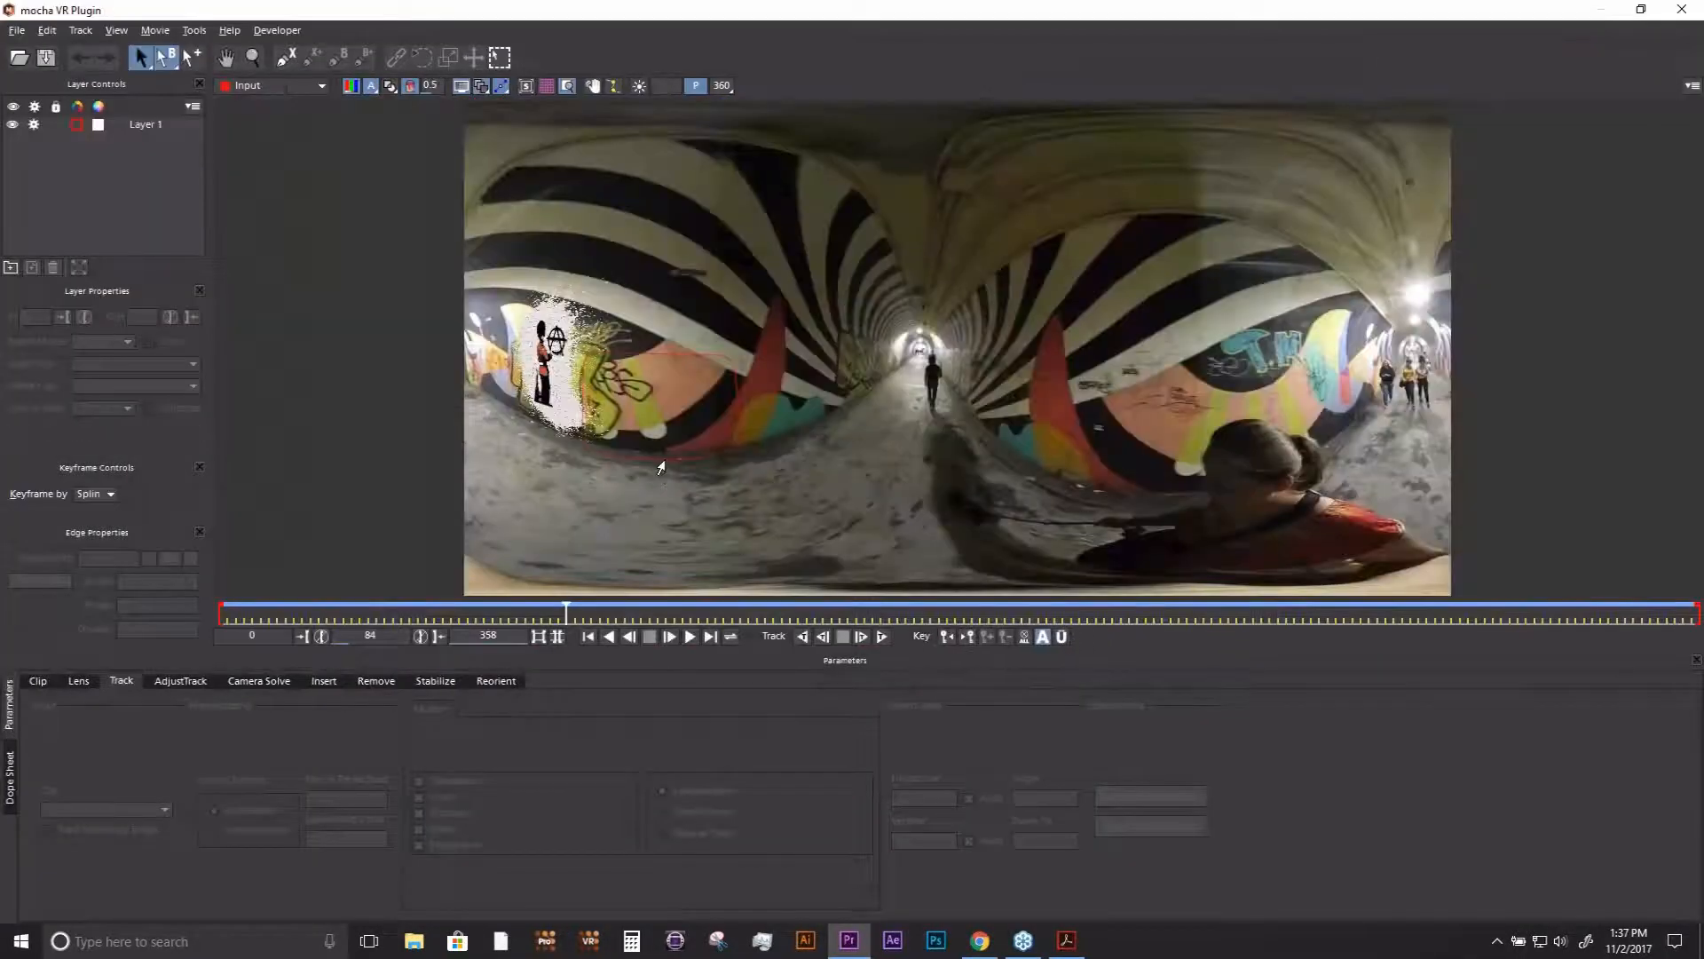
right_click(661, 466)
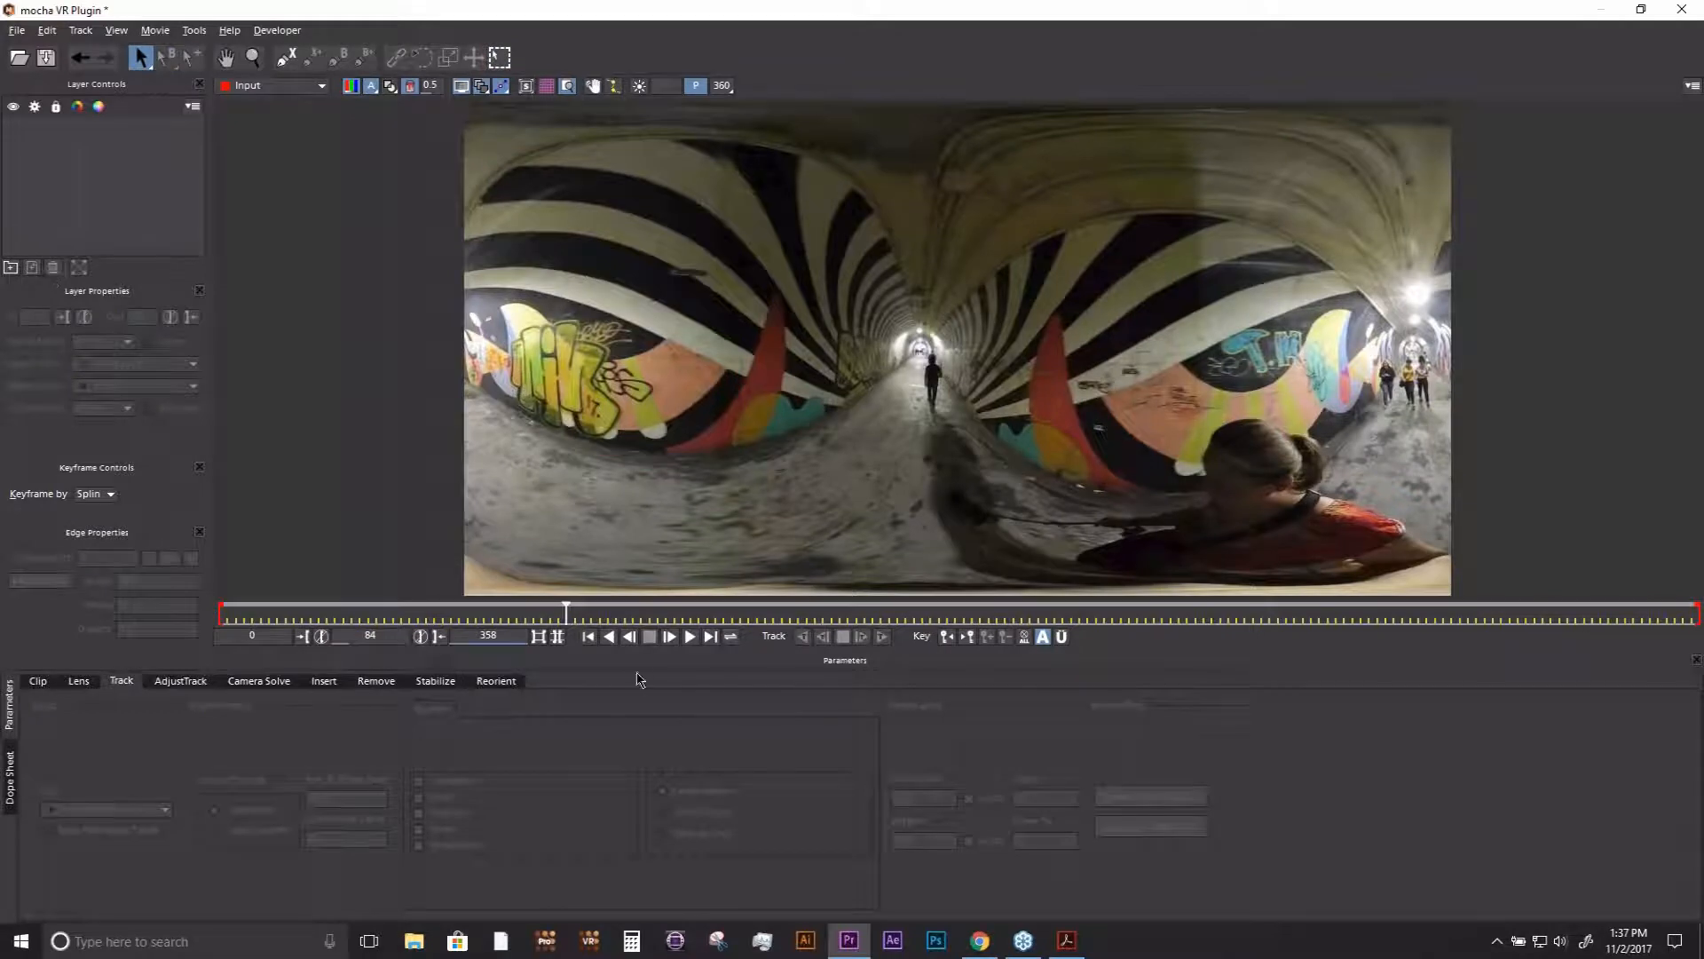
- Move to frame 122 and examine the tunnel footage in the 360 view from the nadir and zenith viewpoints
drag(566, 609, 723, 609)
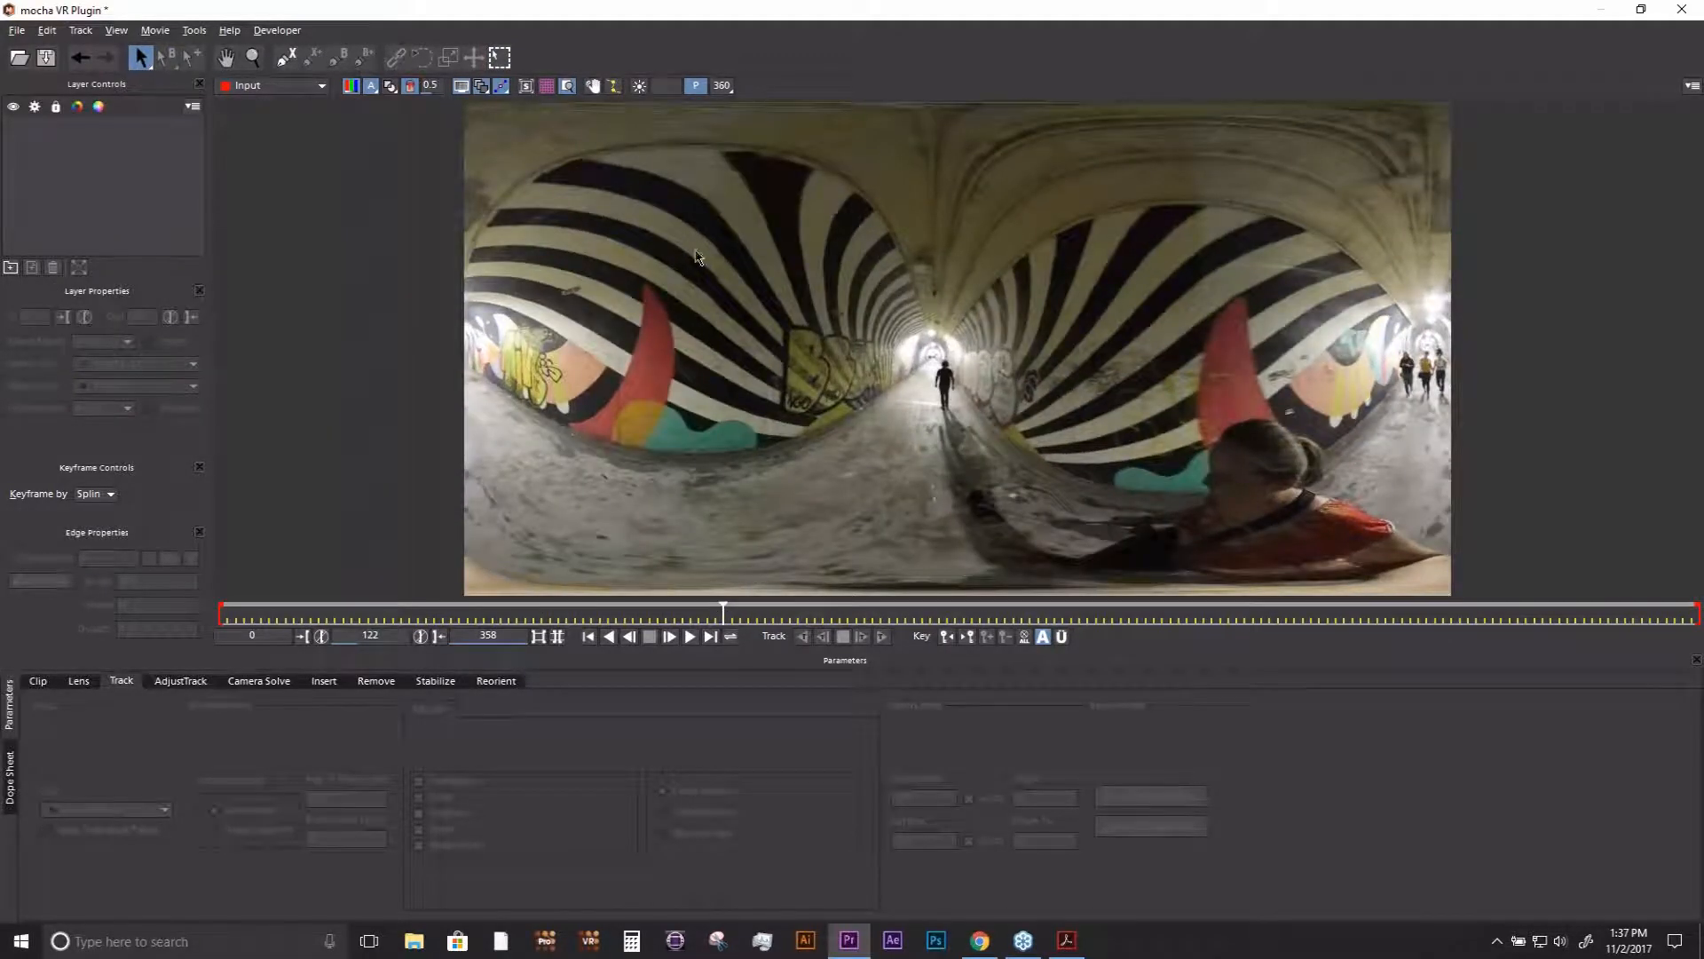
click(722, 87)
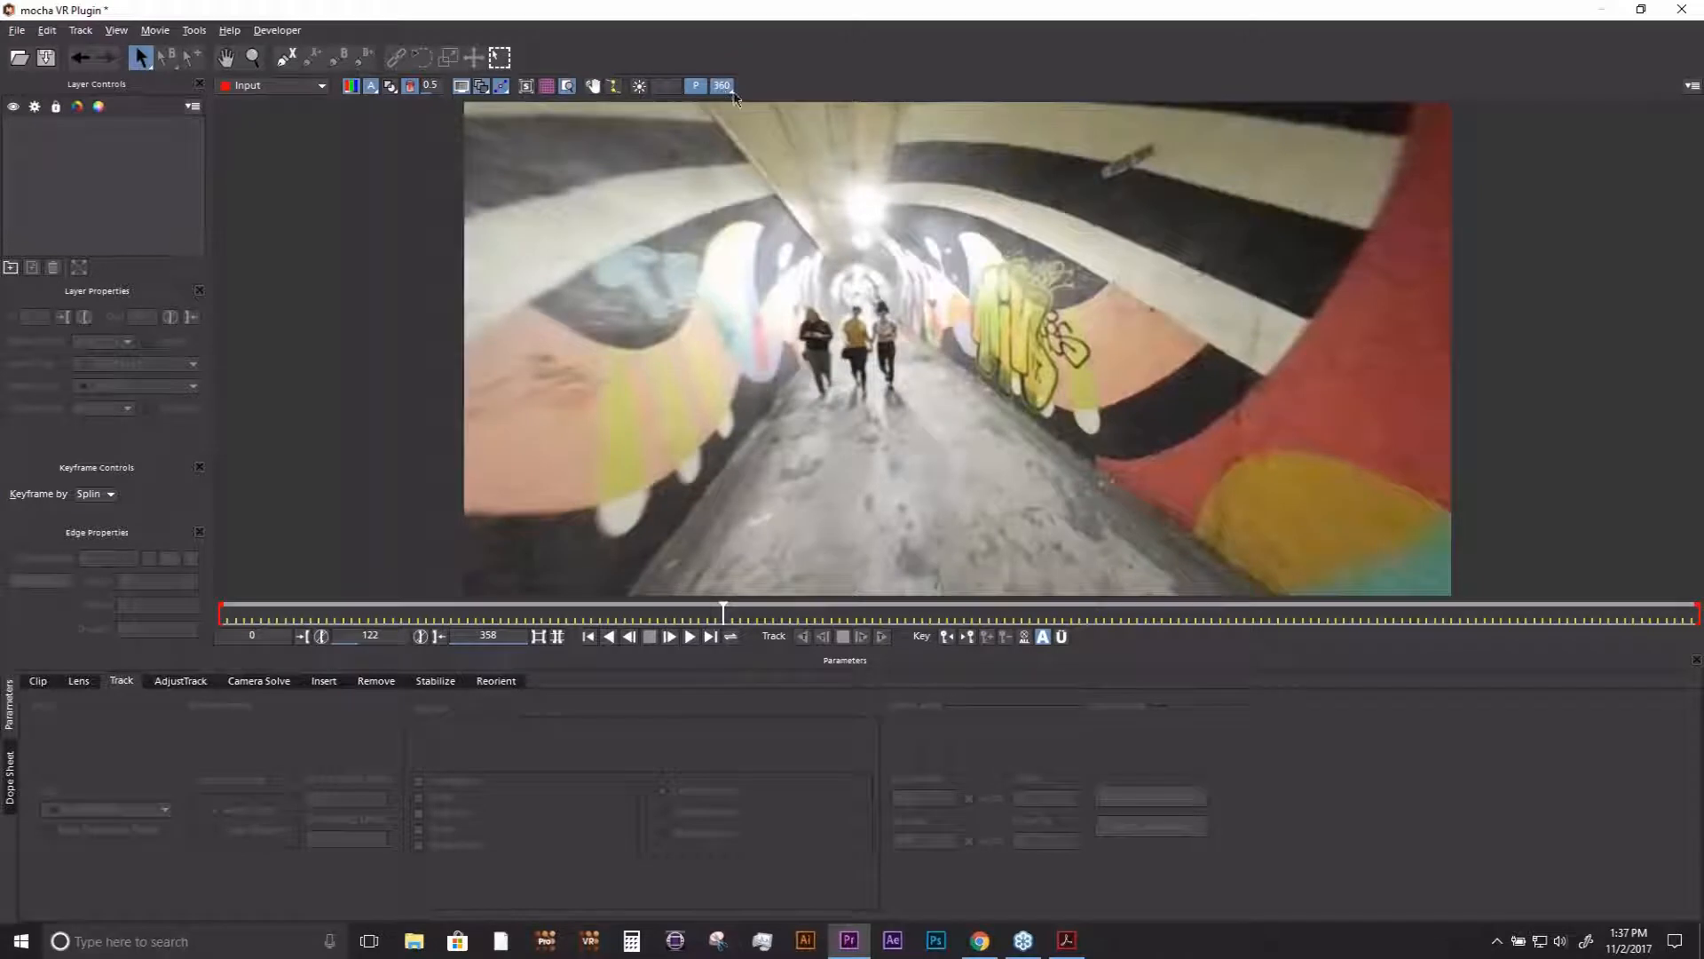
click(724, 88)
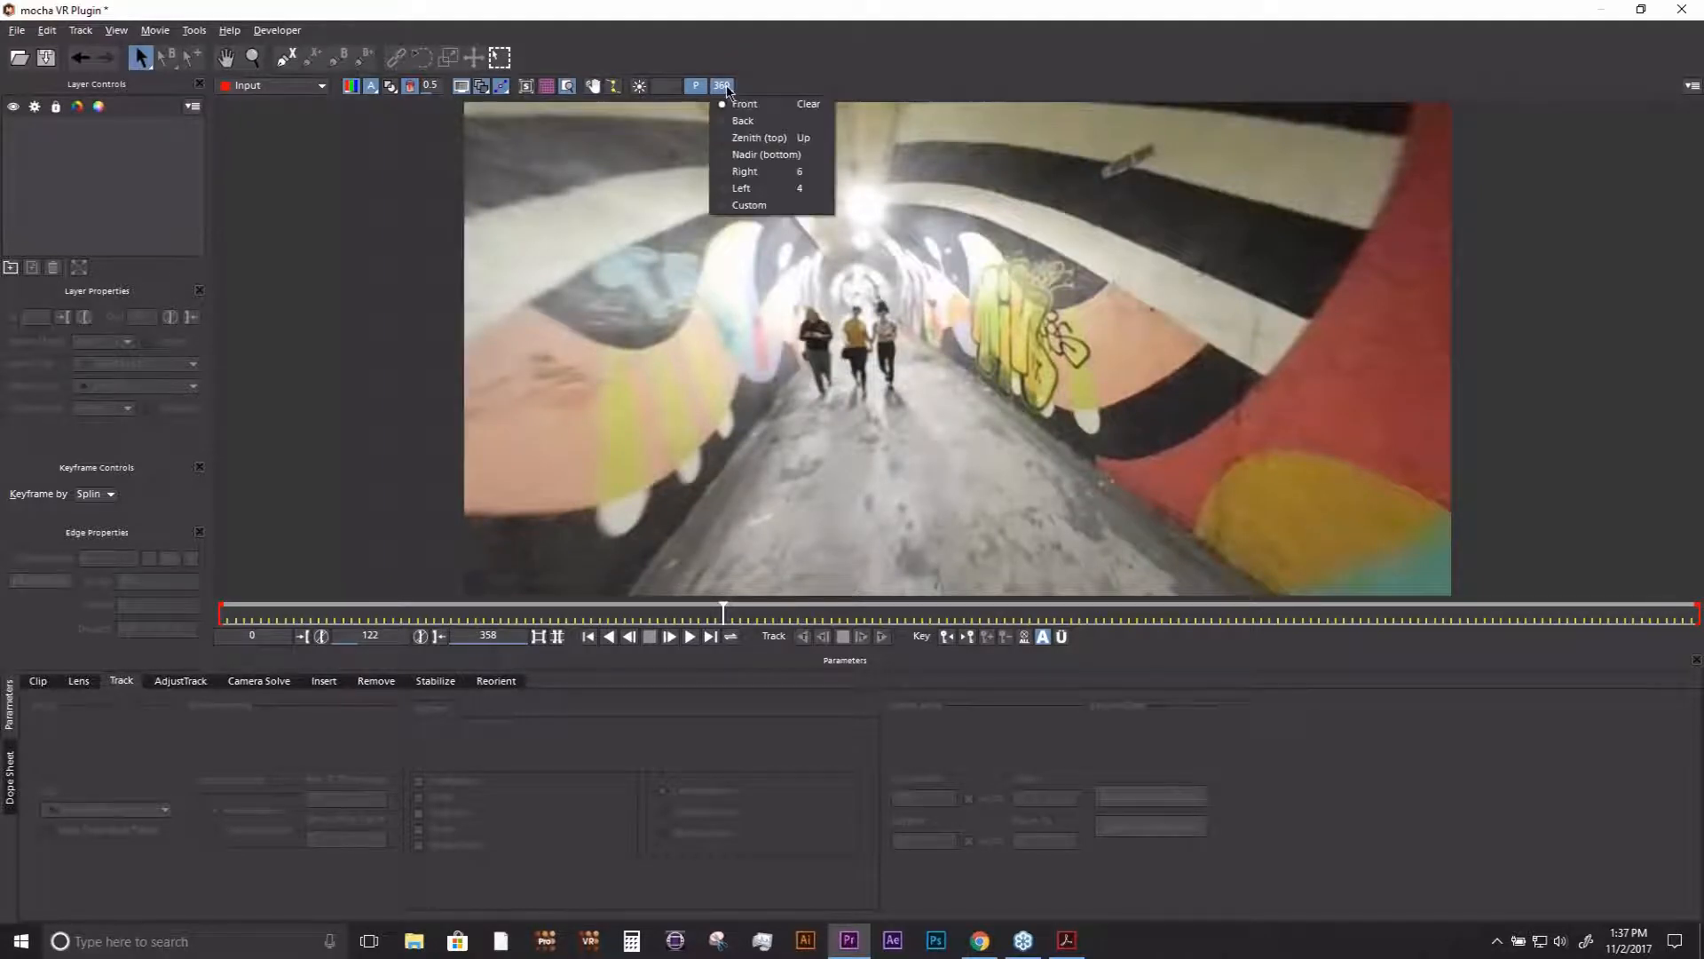
click(760, 155)
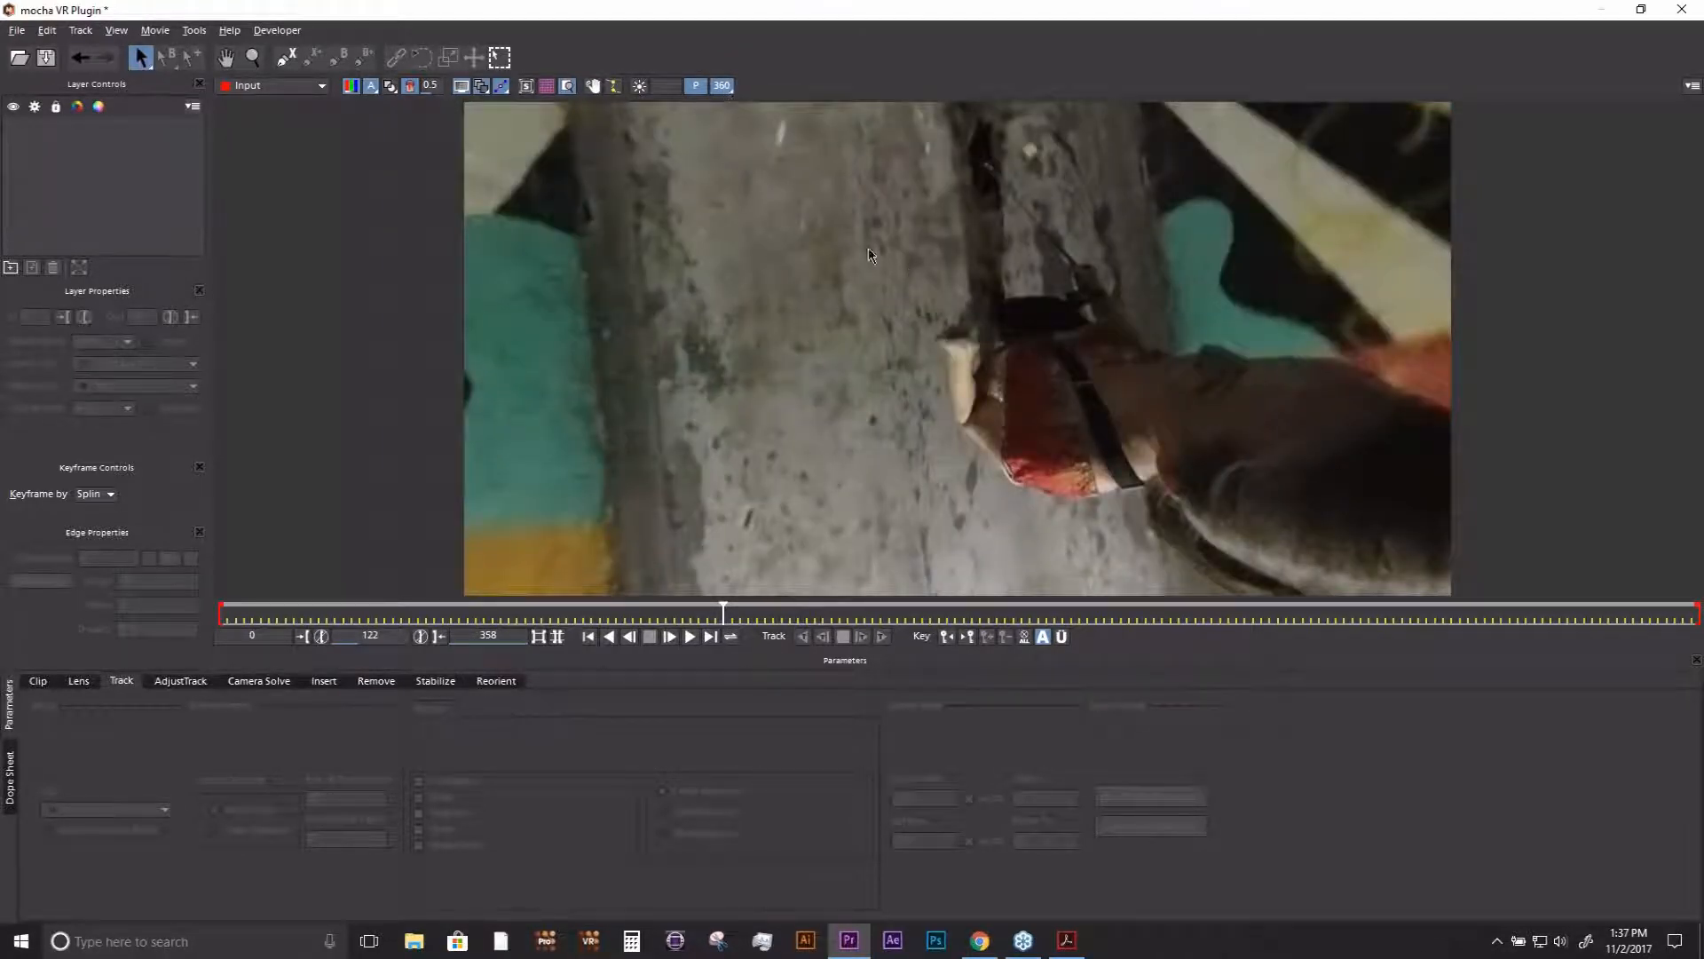
click(725, 88)
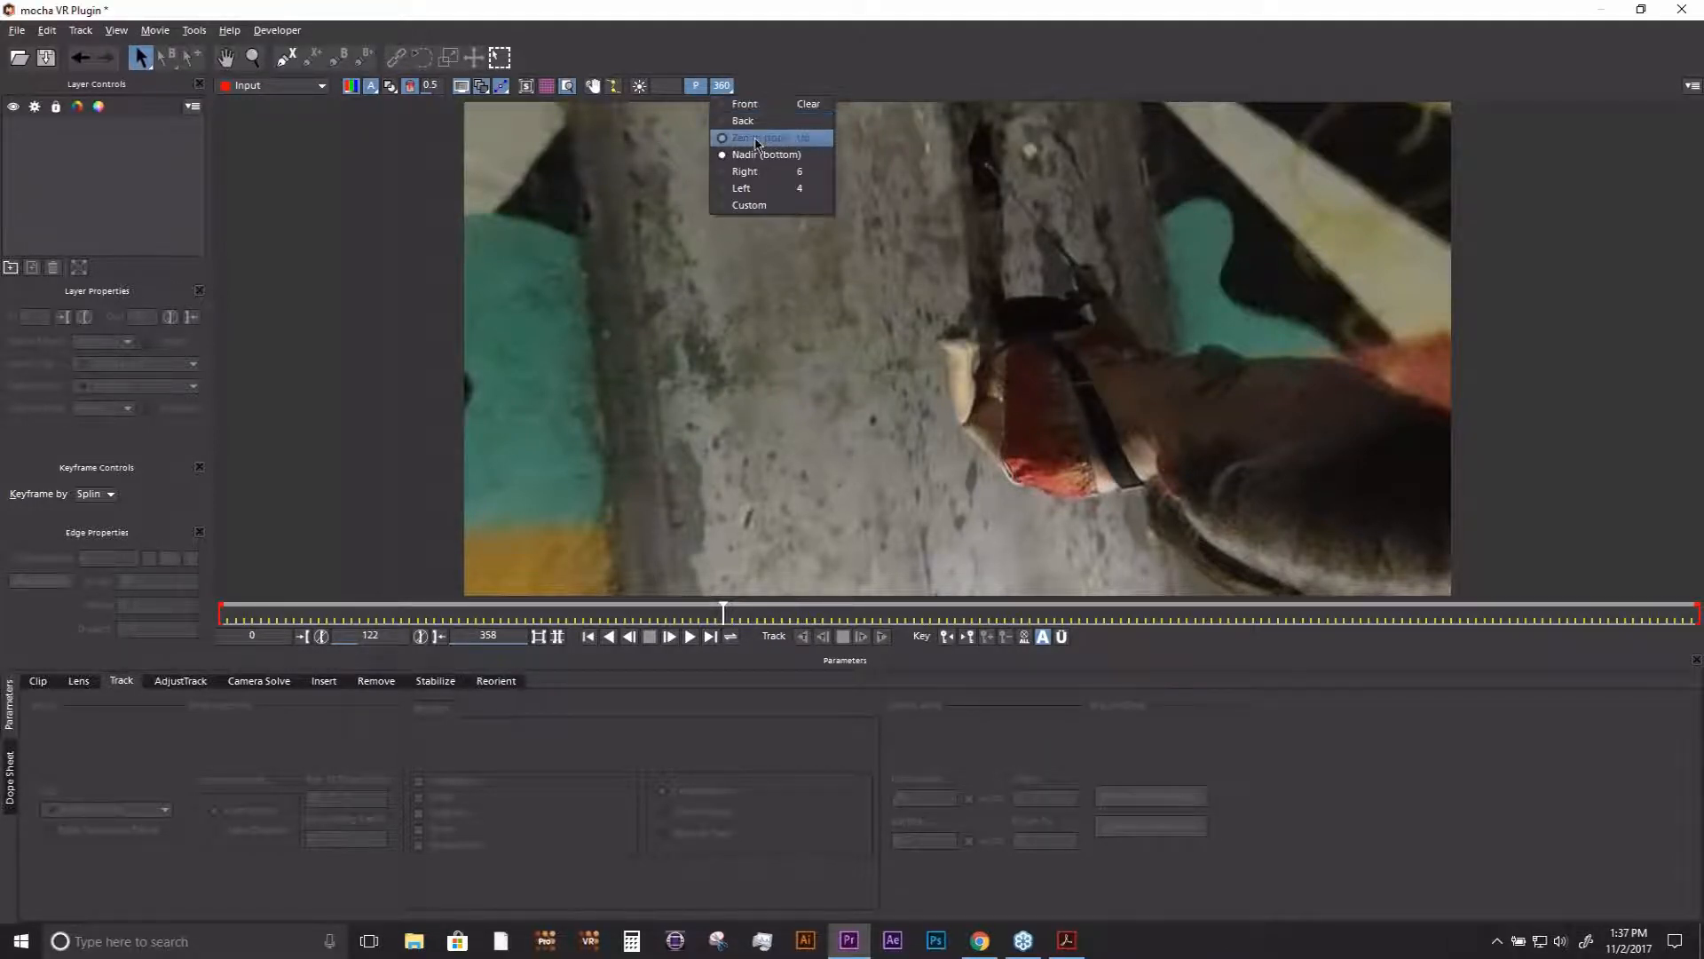
click(757, 140)
click(723, 87)
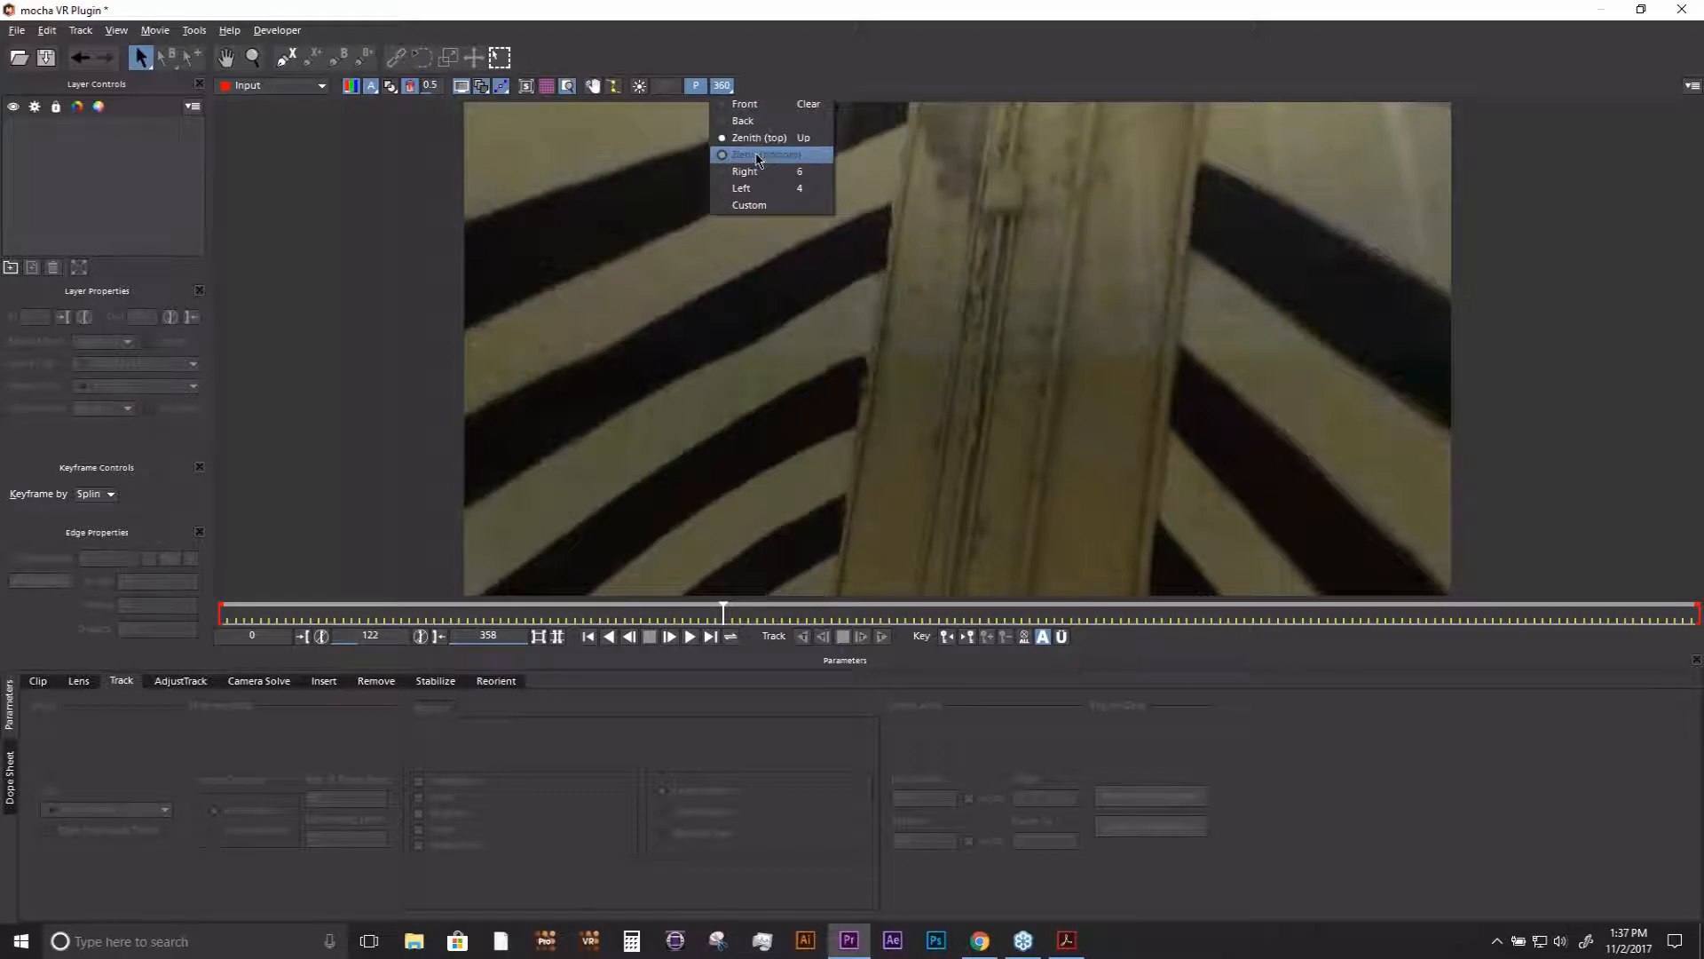
click(757, 158)
- Look around the 360 view to the seated woman near the nadir and compare her with the flat equirectangular view
key(x)
drag(1066, 283, 1045, 387)
key(s)
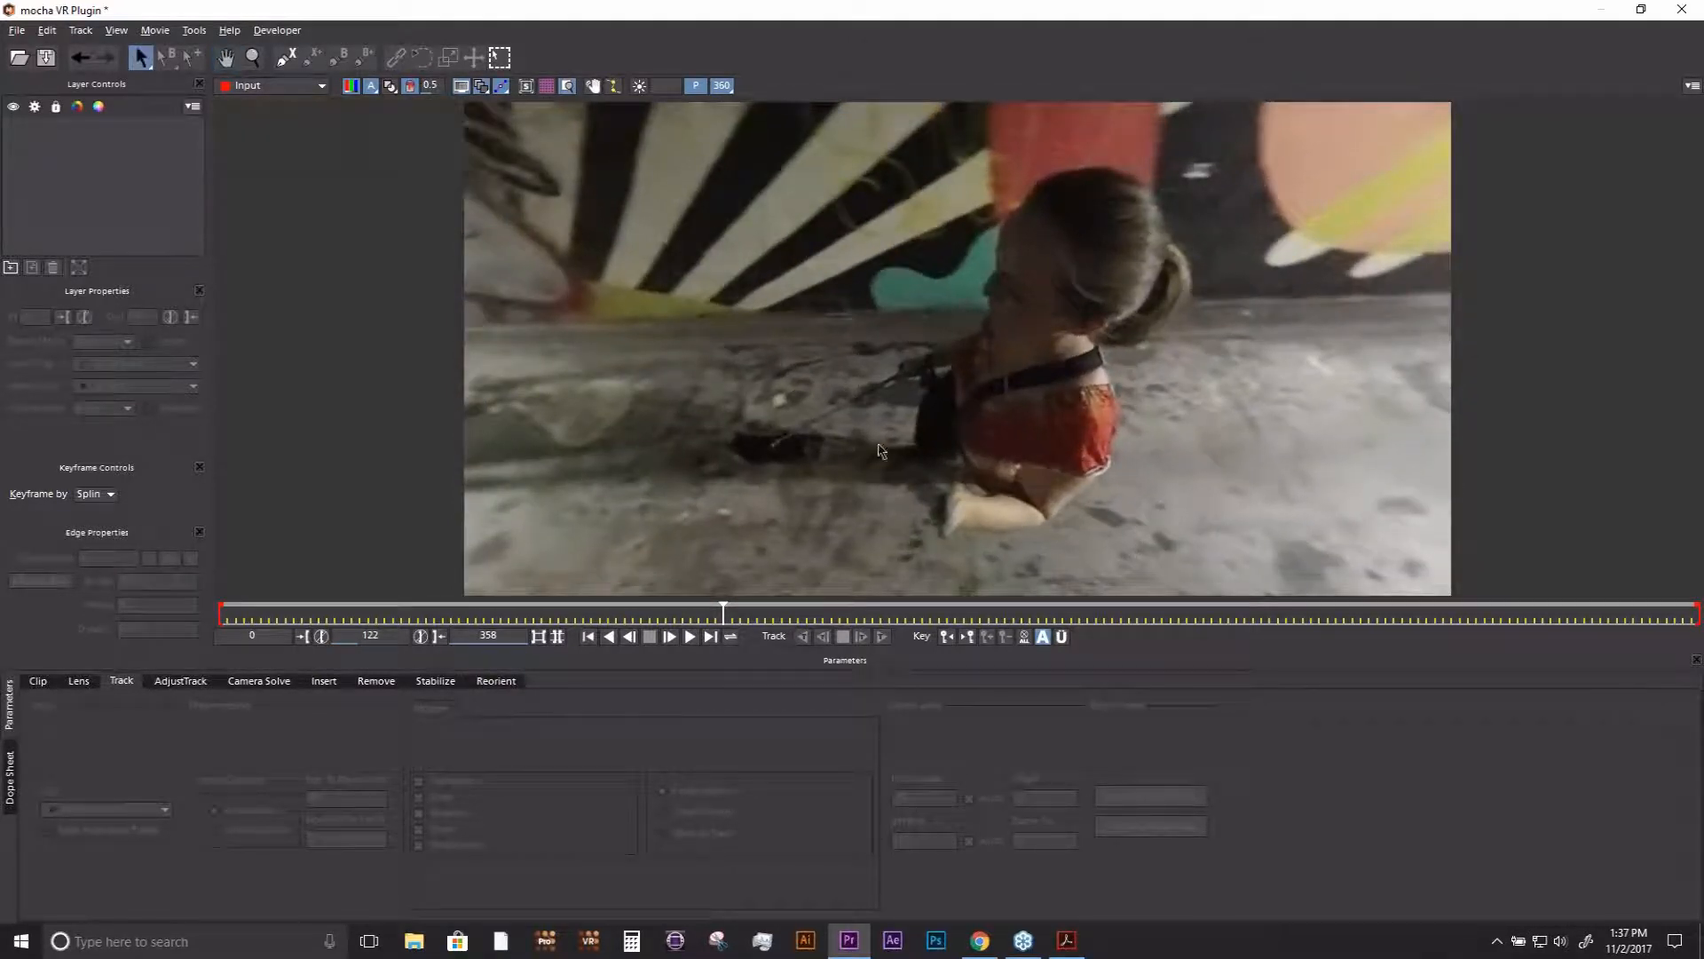
click(724, 90)
click(725, 90)
key(x)
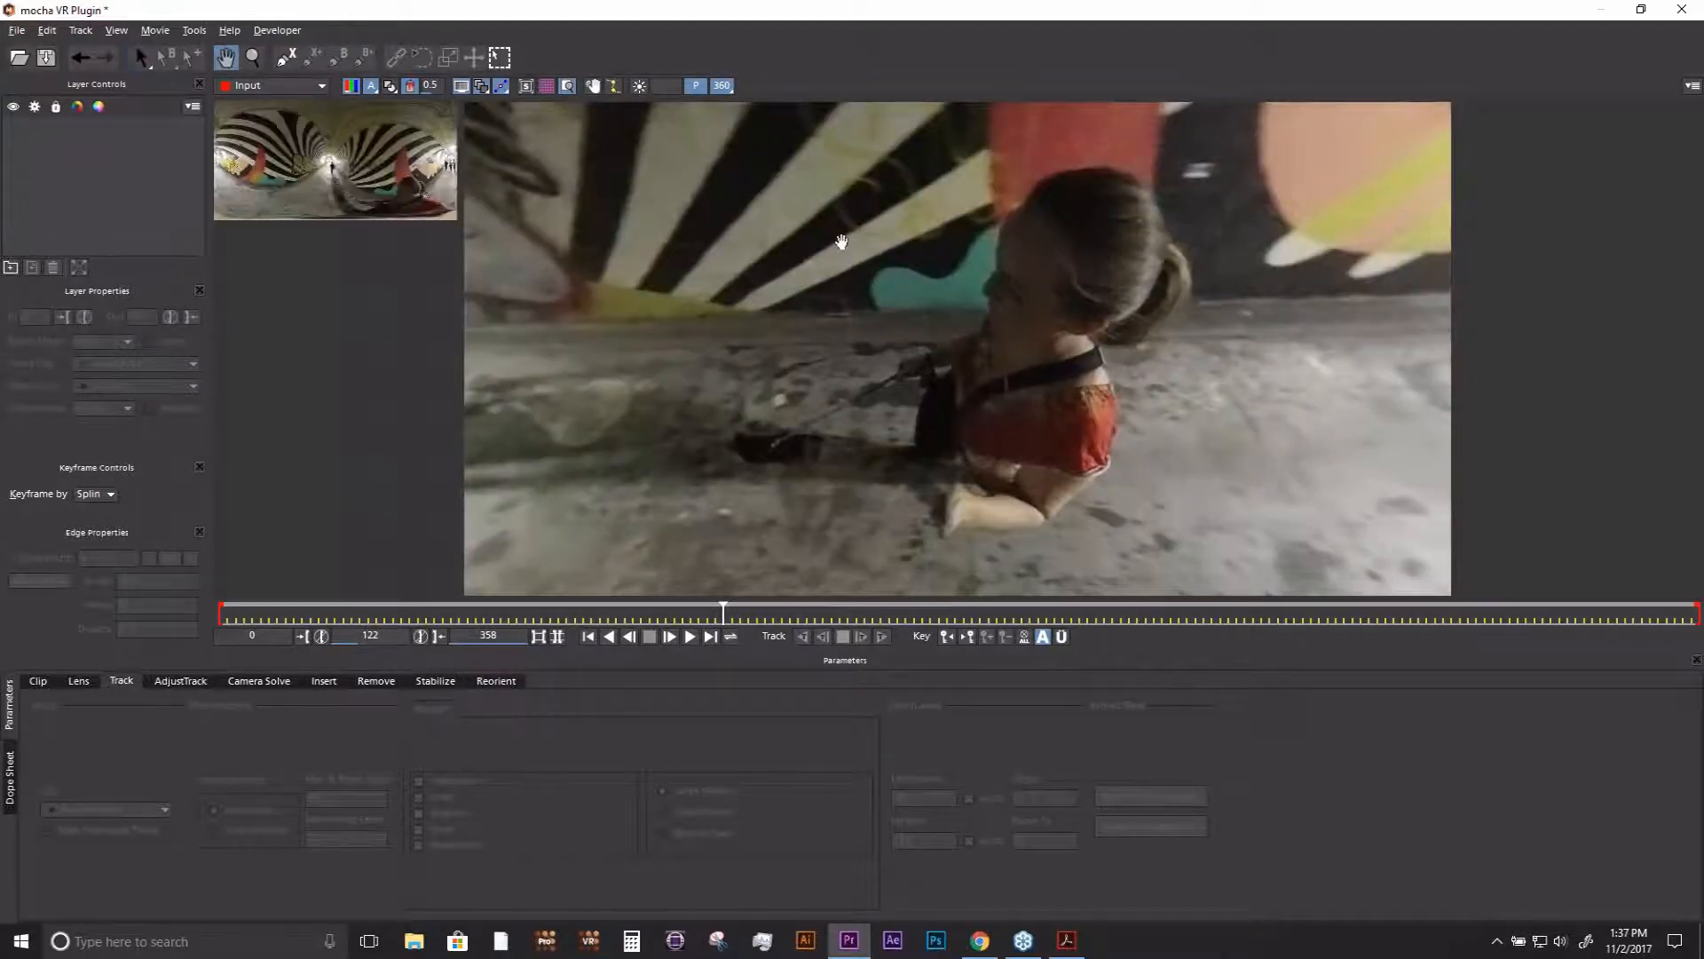
drag(841, 241, 867, 327)
key(s)
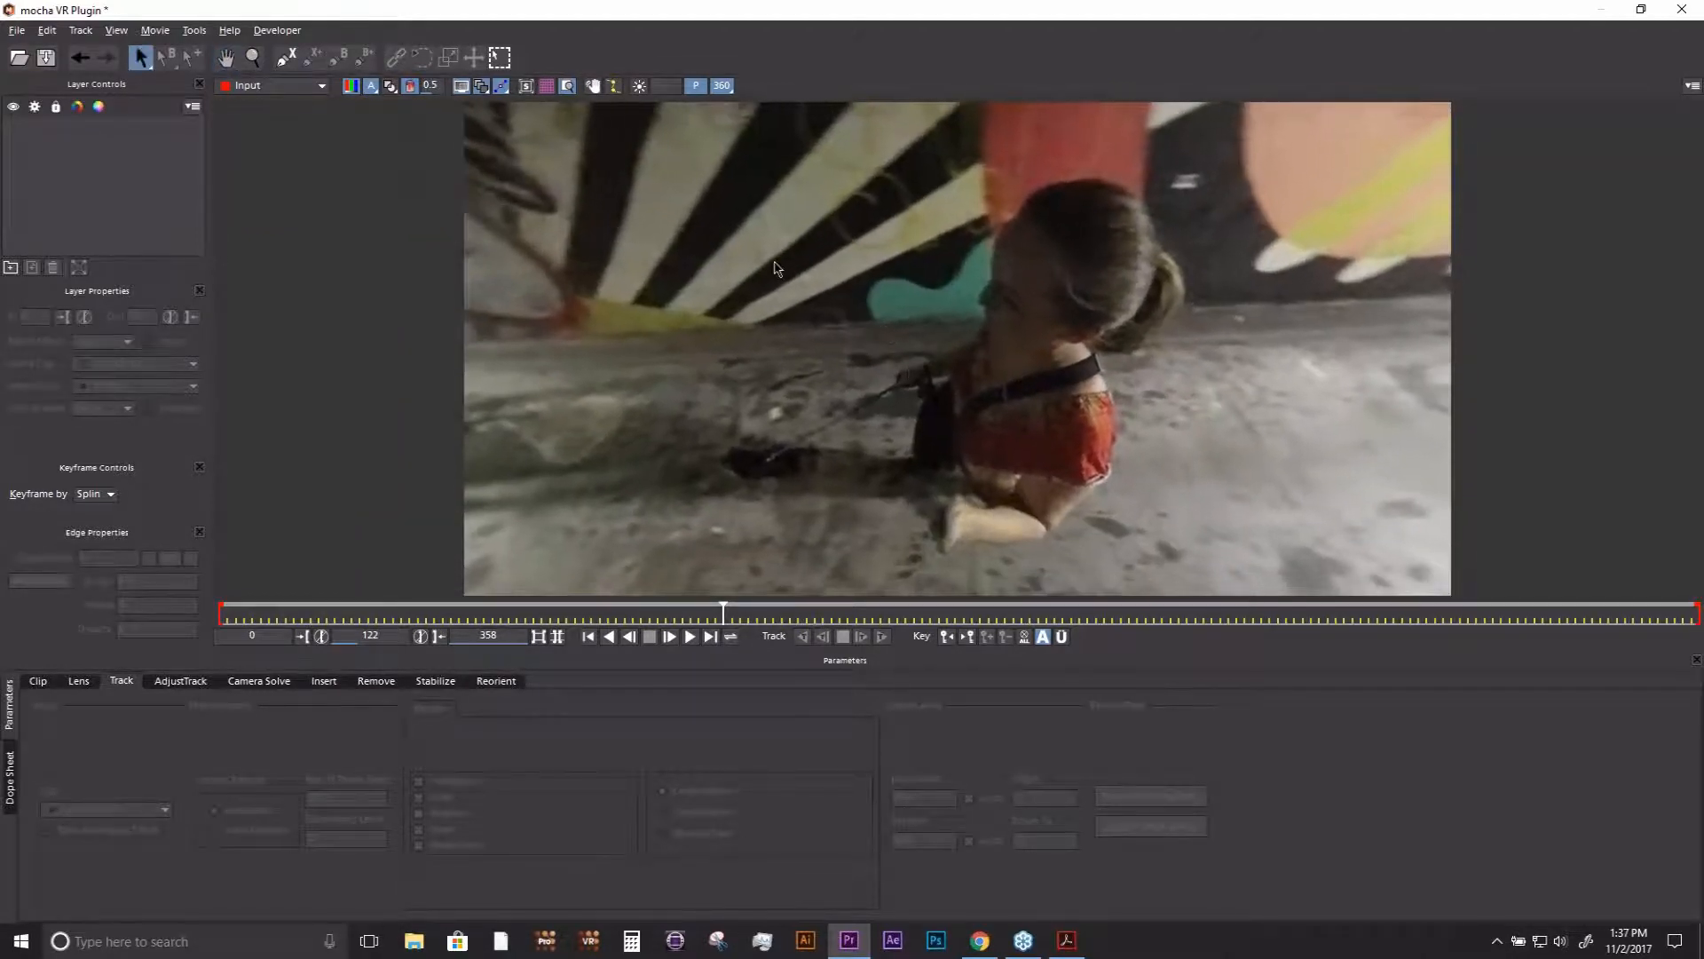
click(722, 88)
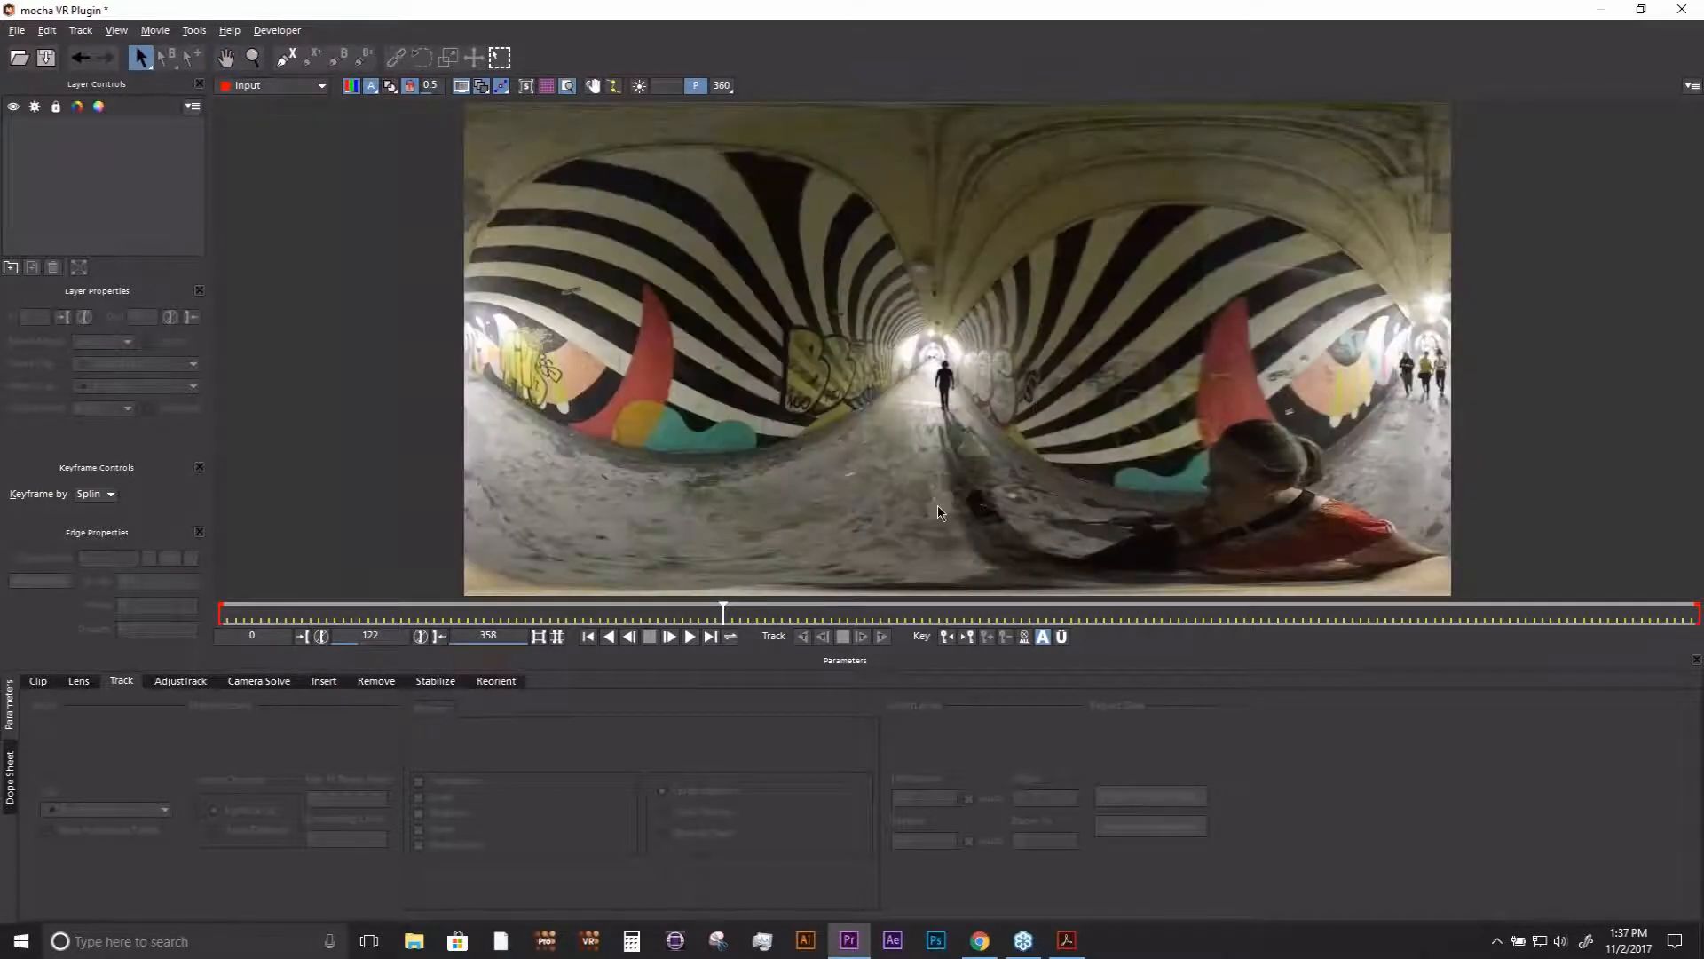
click(723, 86)
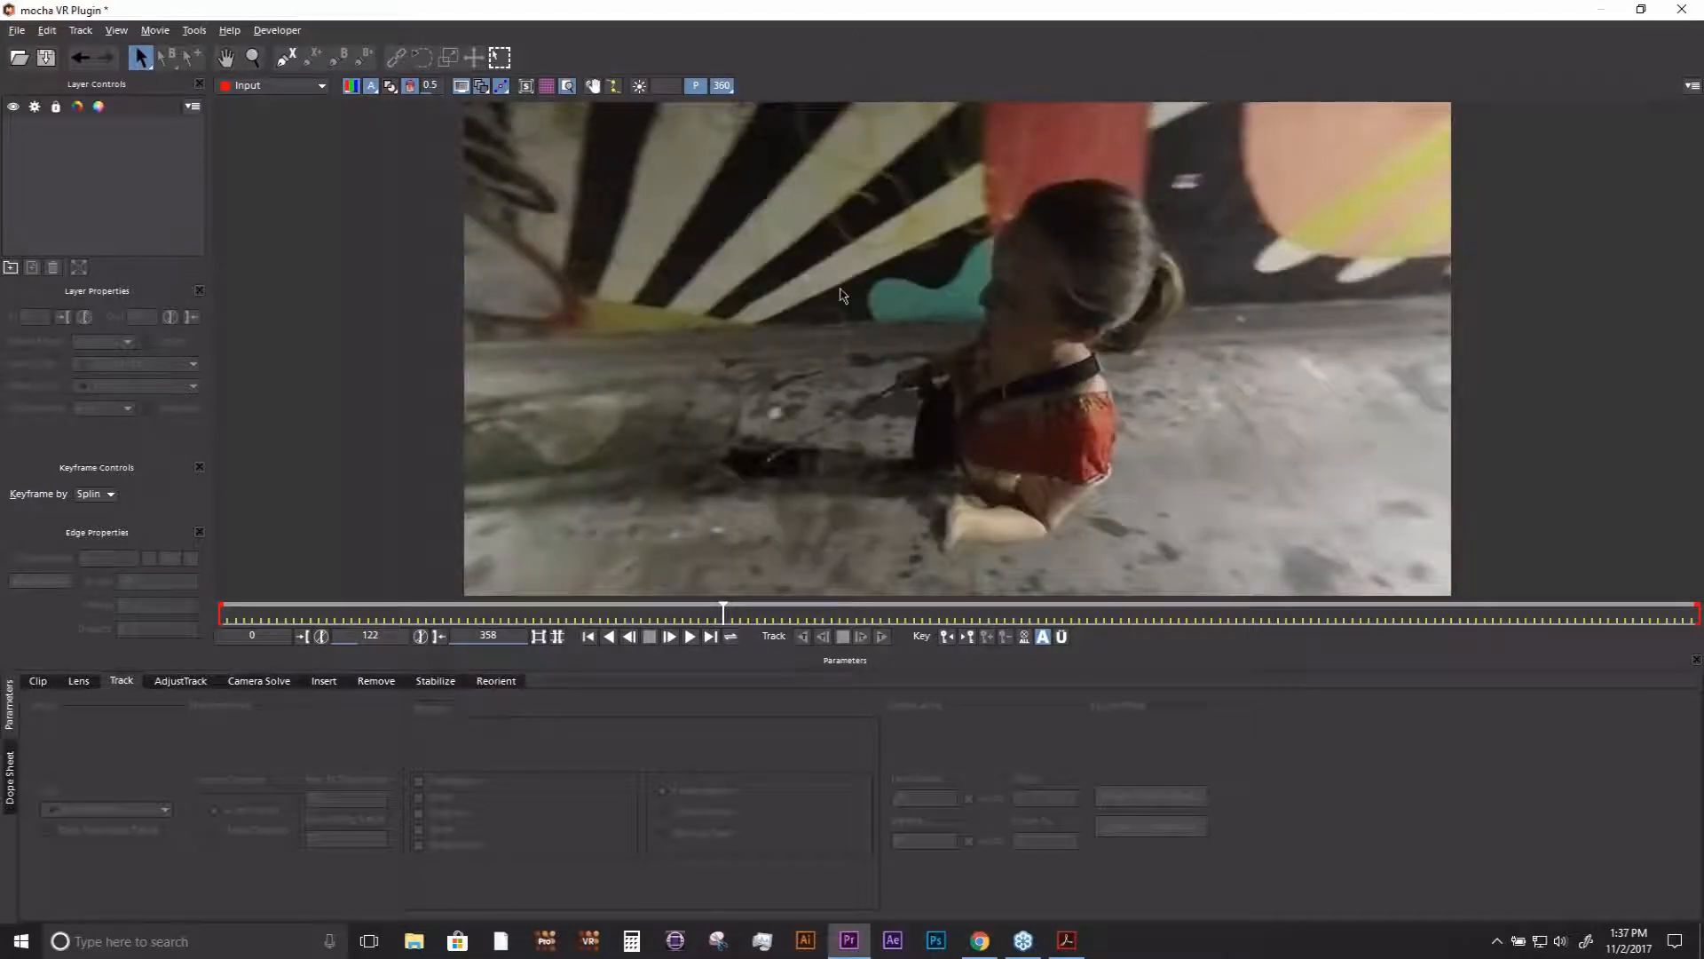
key(x)
drag(846, 336, 880, 289)
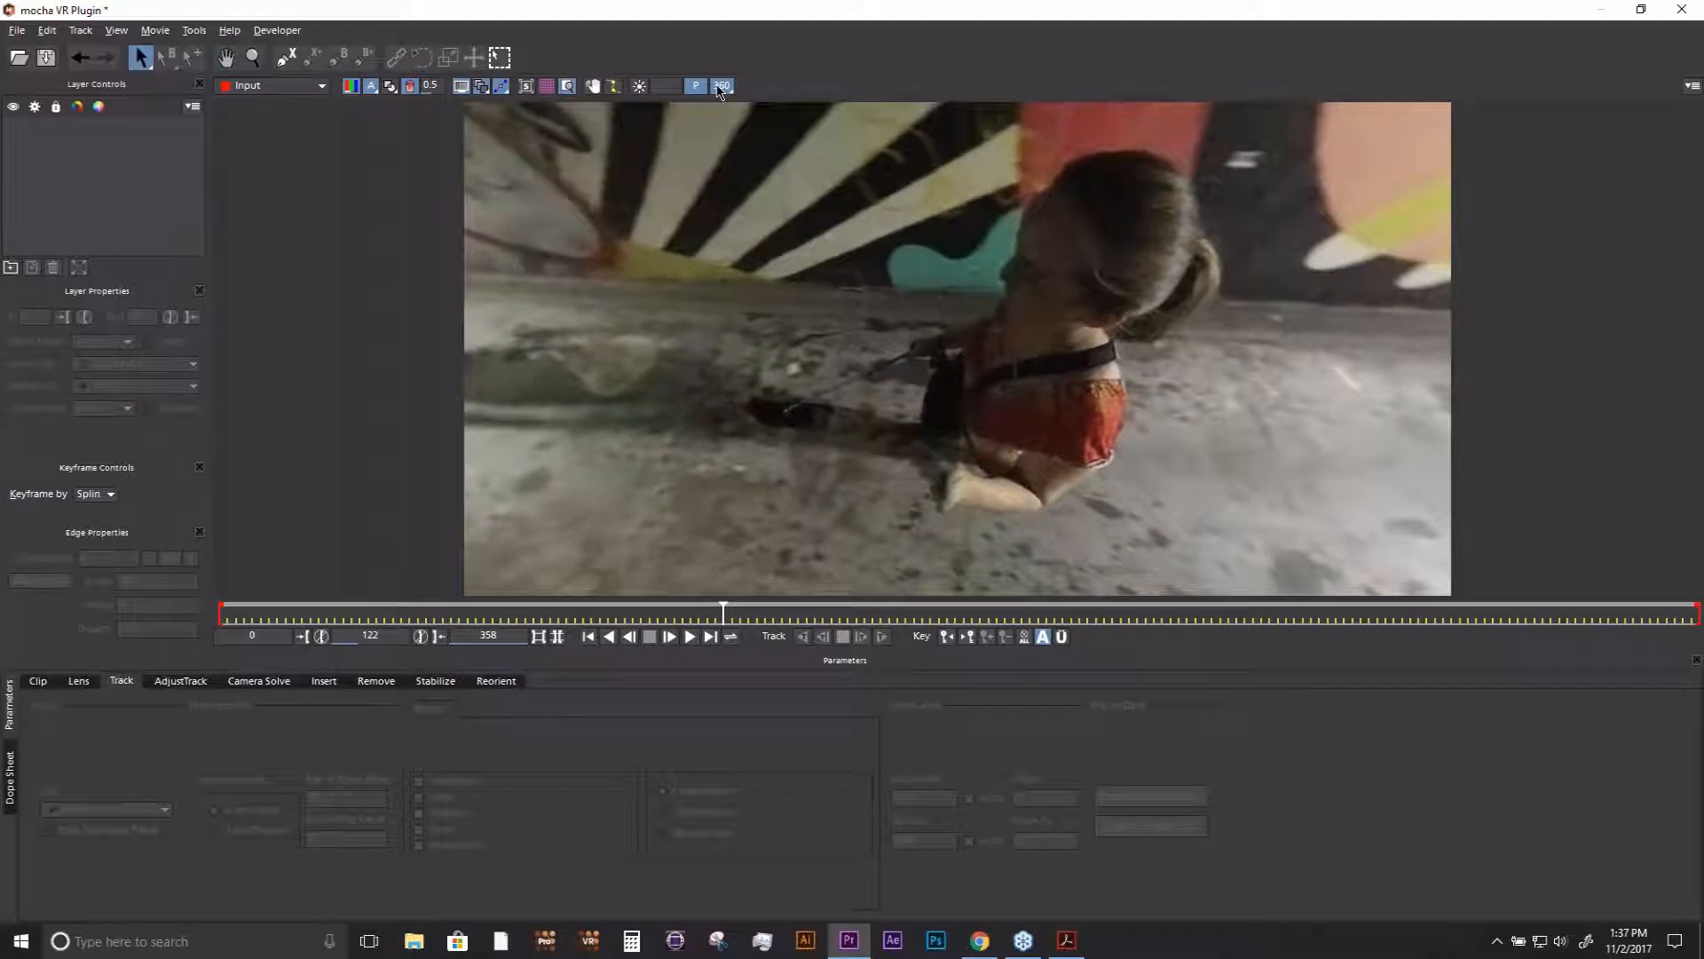
- Draw a closed X-spline around the seated woman in the 360 view at frame 122, following her head, body and extended leg
click(286, 58)
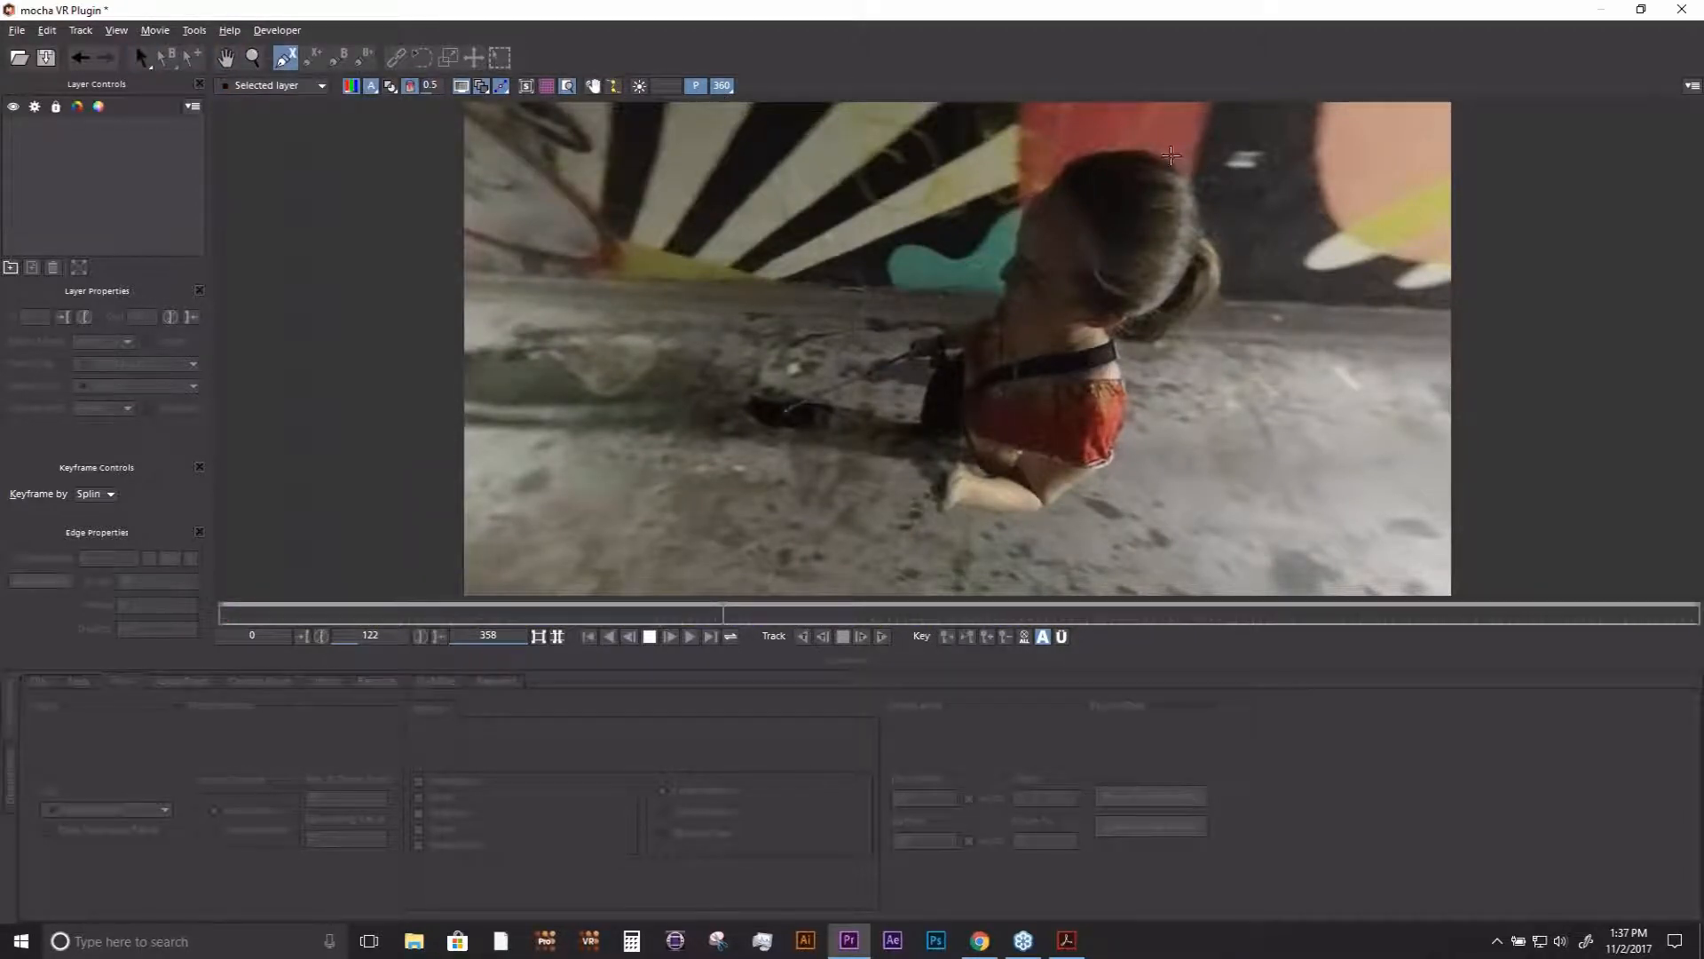
click(1159, 148)
click(1075, 145)
click(1026, 209)
click(1004, 259)
click(999, 287)
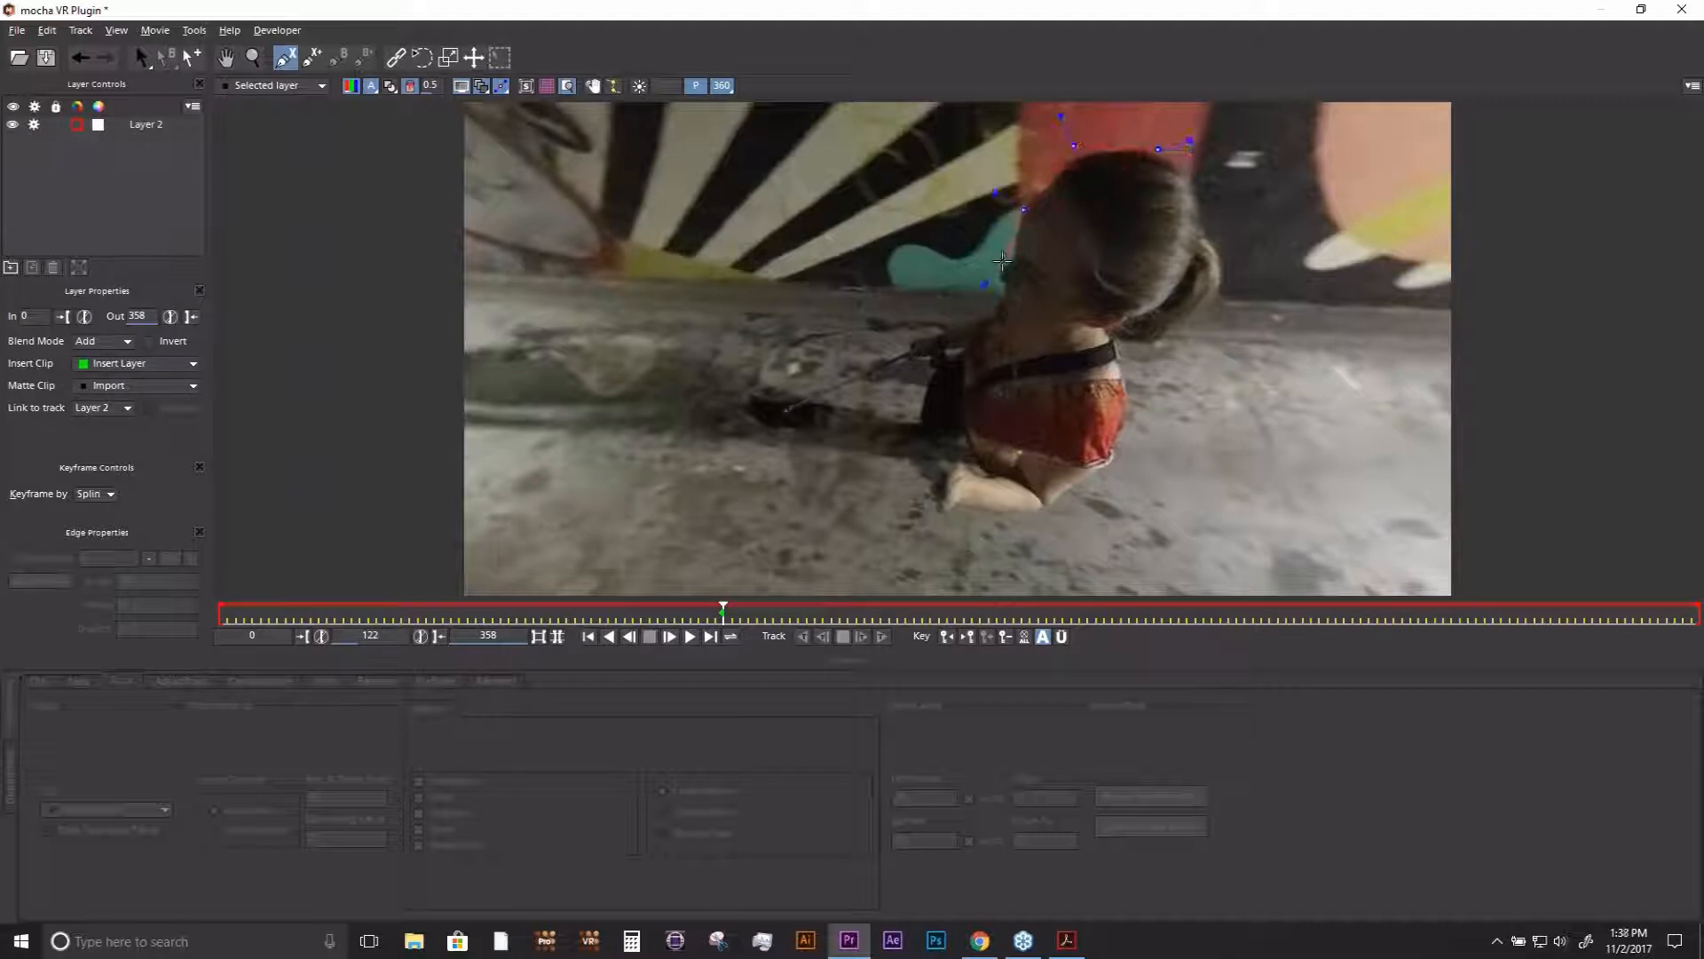
click(991, 308)
click(960, 328)
click(905, 336)
click(791, 397)
click(752, 388)
click(742, 398)
click(744, 424)
click(771, 440)
click(831, 441)
click(877, 444)
click(929, 482)
click(959, 509)
click(1029, 510)
click(1057, 503)
click(1089, 480)
click(1113, 462)
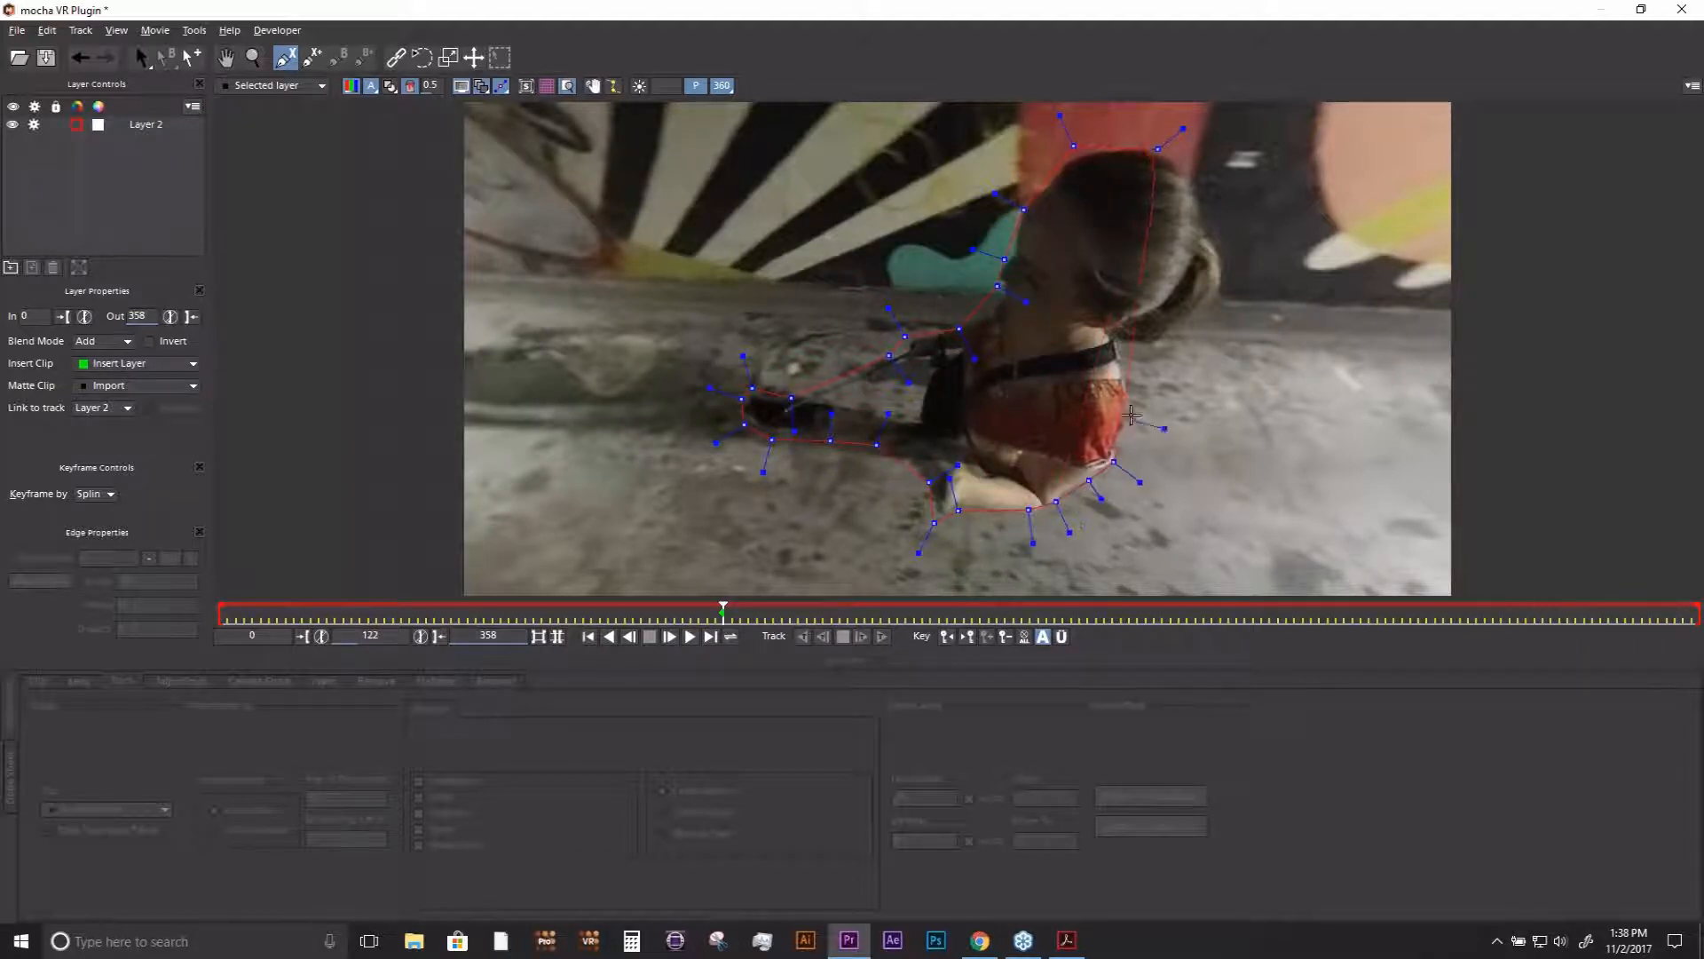
click(1132, 413)
click(1124, 343)
click(1168, 332)
click(1211, 301)
click(1225, 265)
click(1209, 224)
right_click(1196, 167)
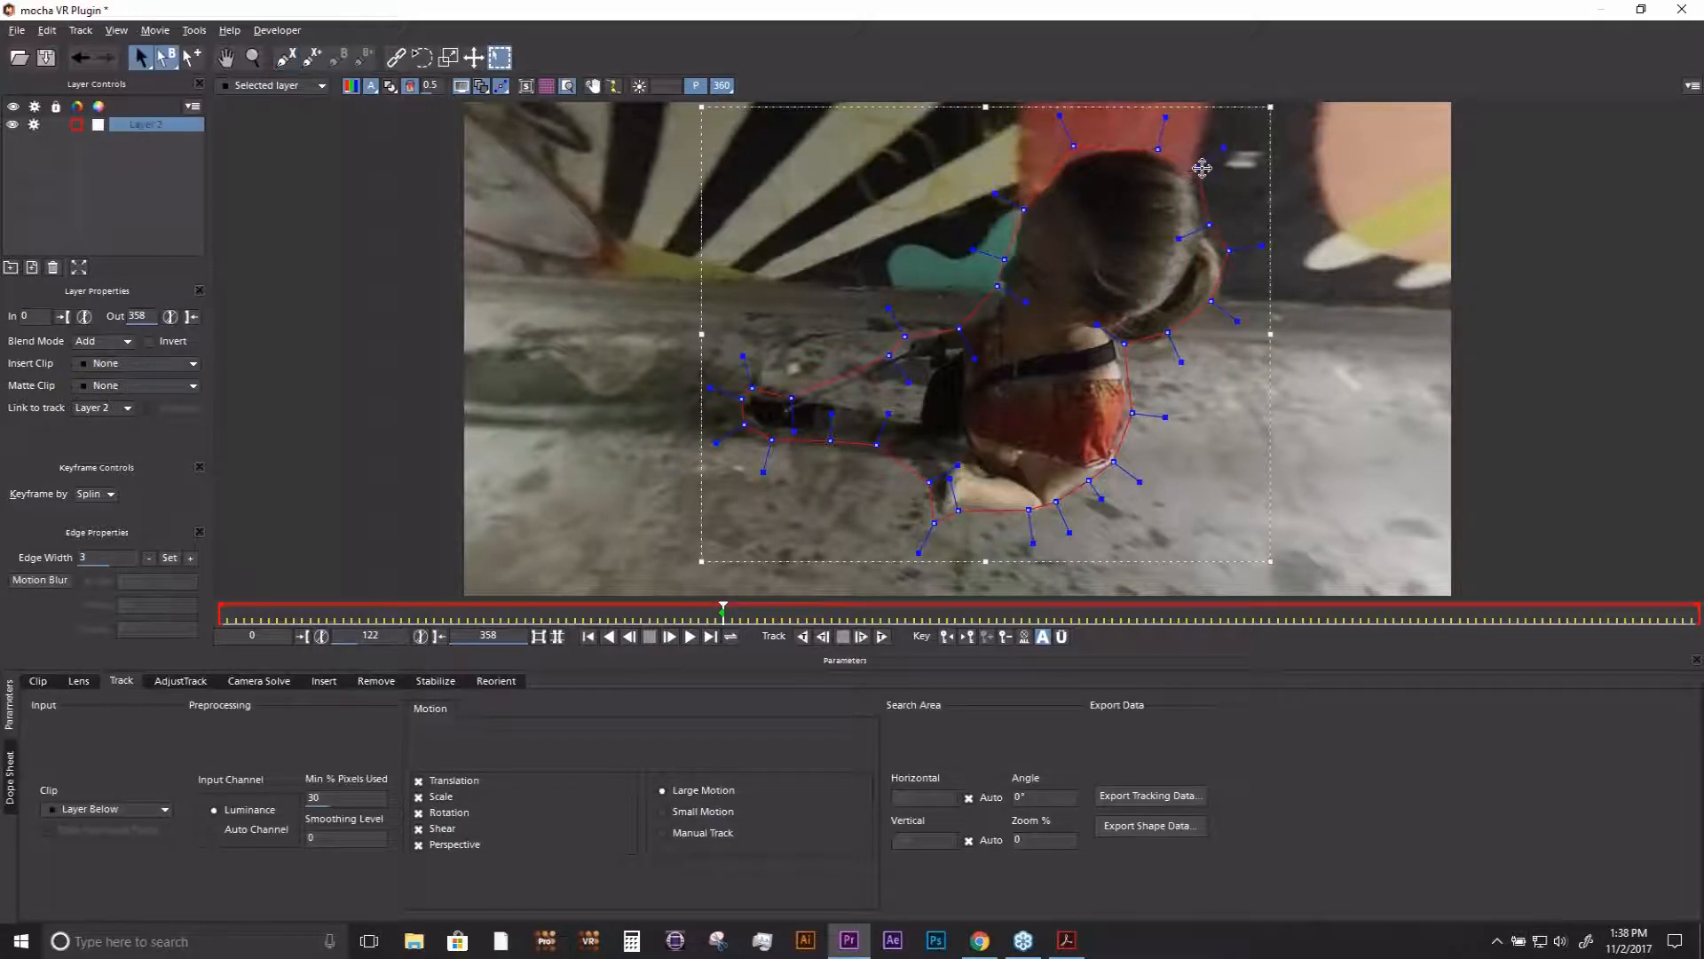
drag(1224, 149, 1214, 155)
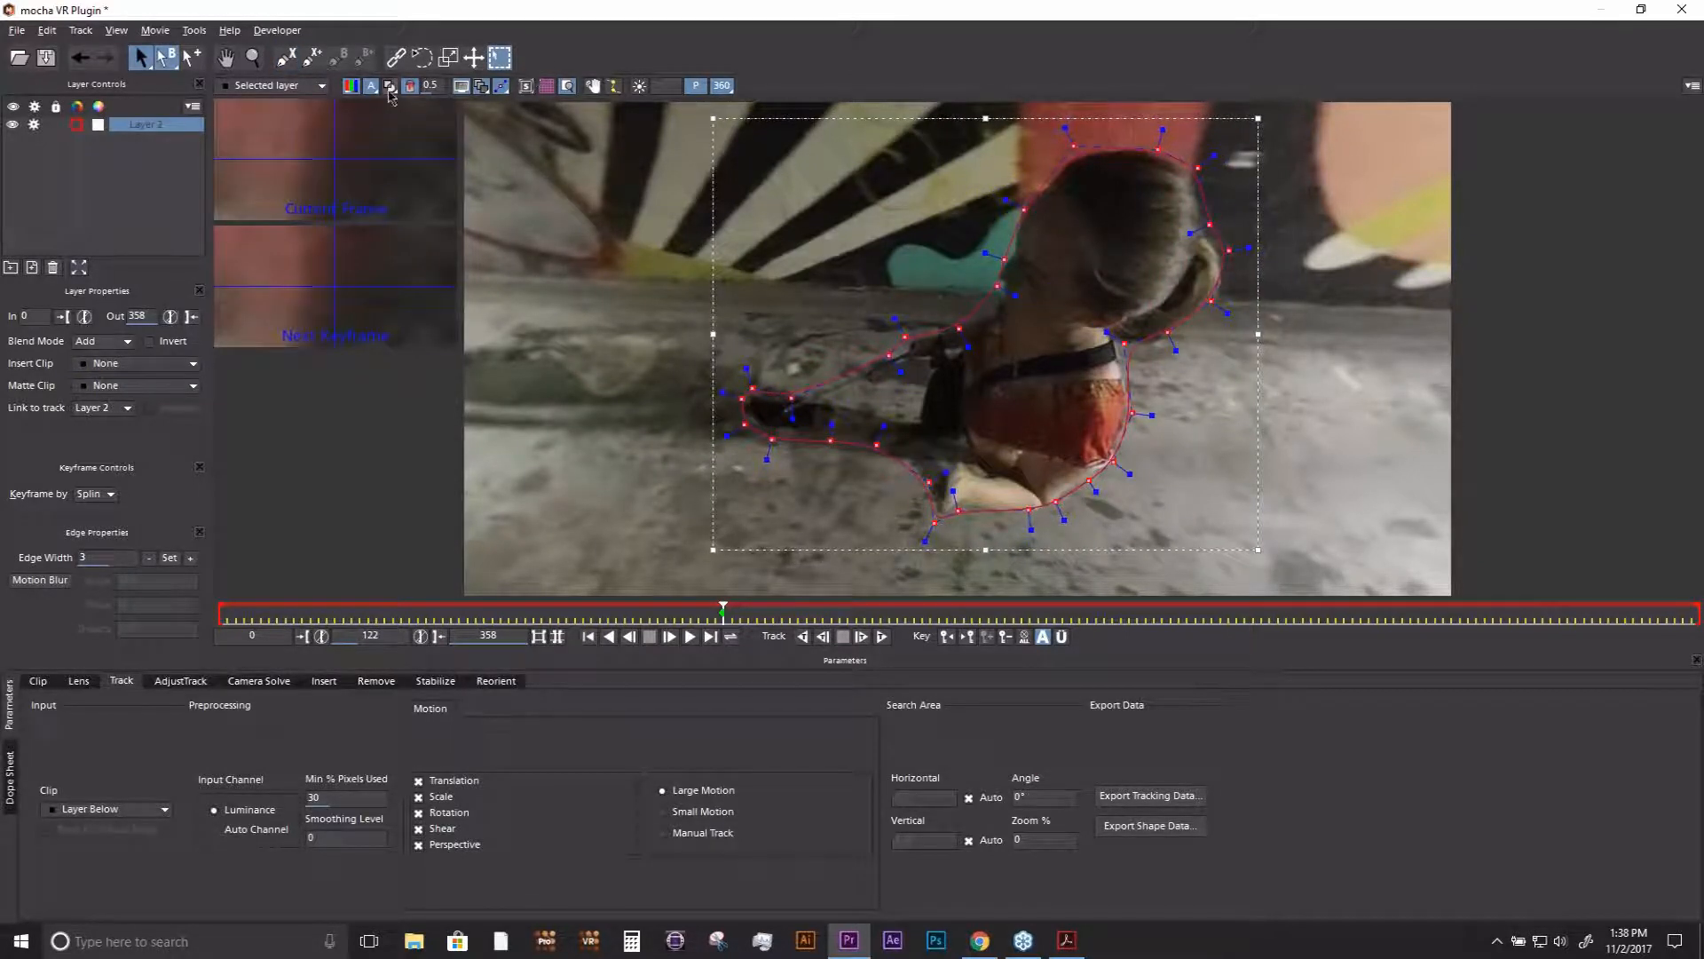
- Preview the woman's matte with and without its color overlay, and restore the flat view with the zoom windows hidden
click(390, 86)
click(412, 85)
click(412, 85)
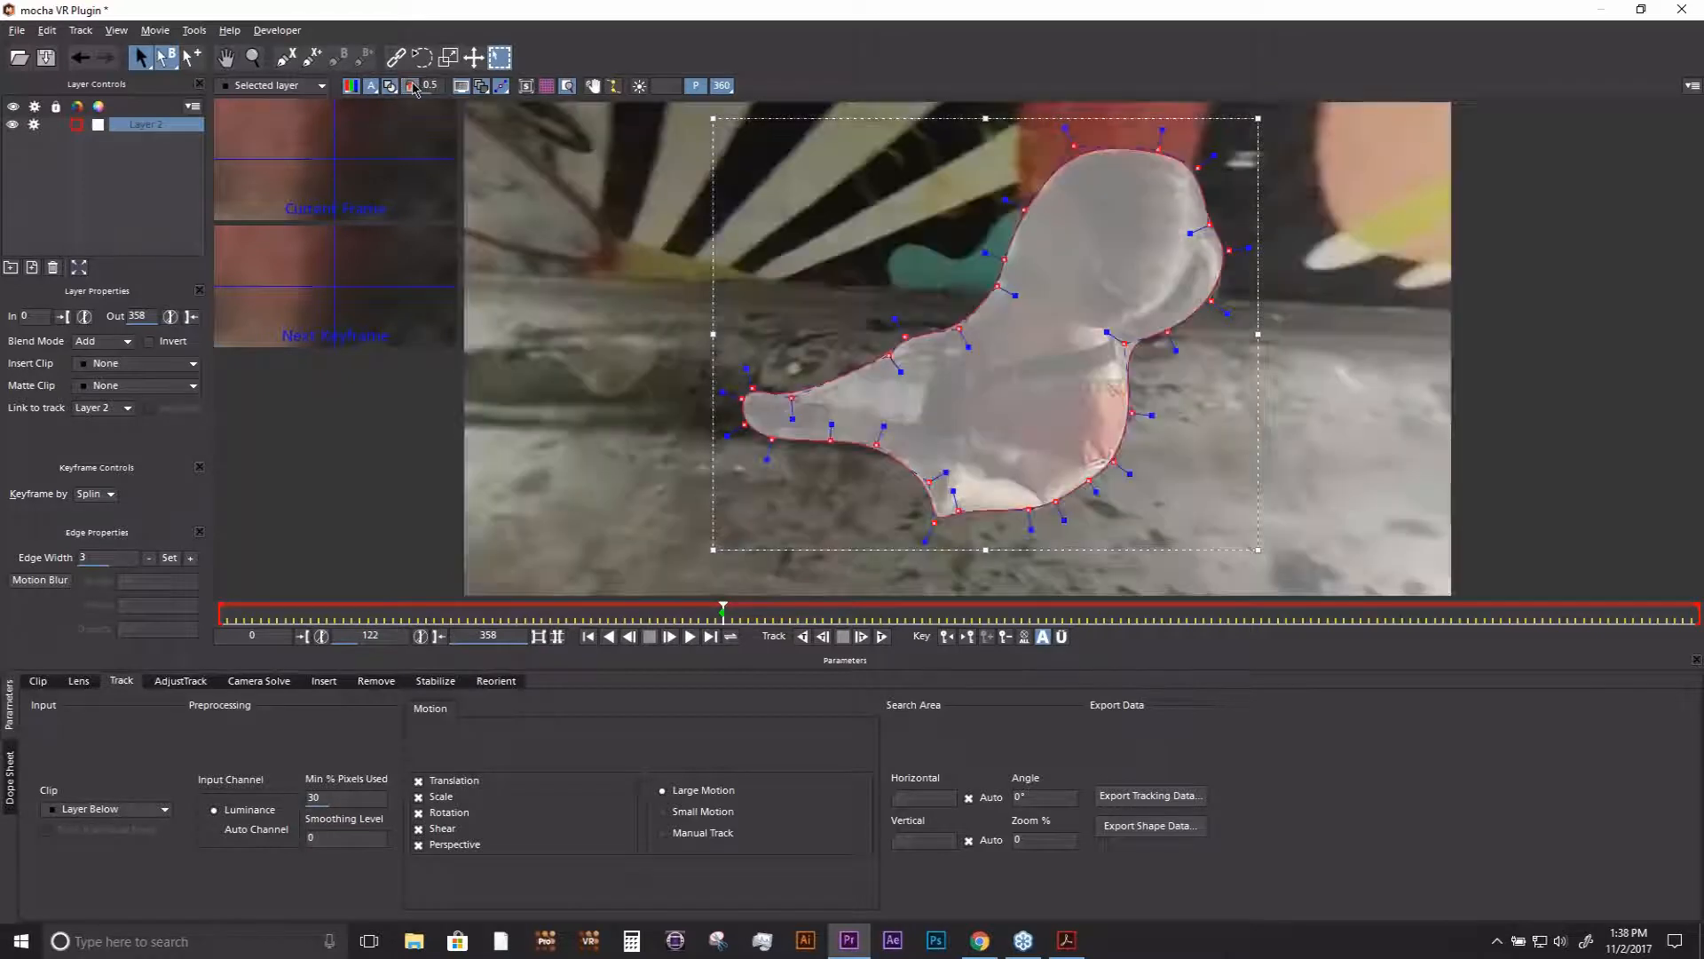
click(391, 86)
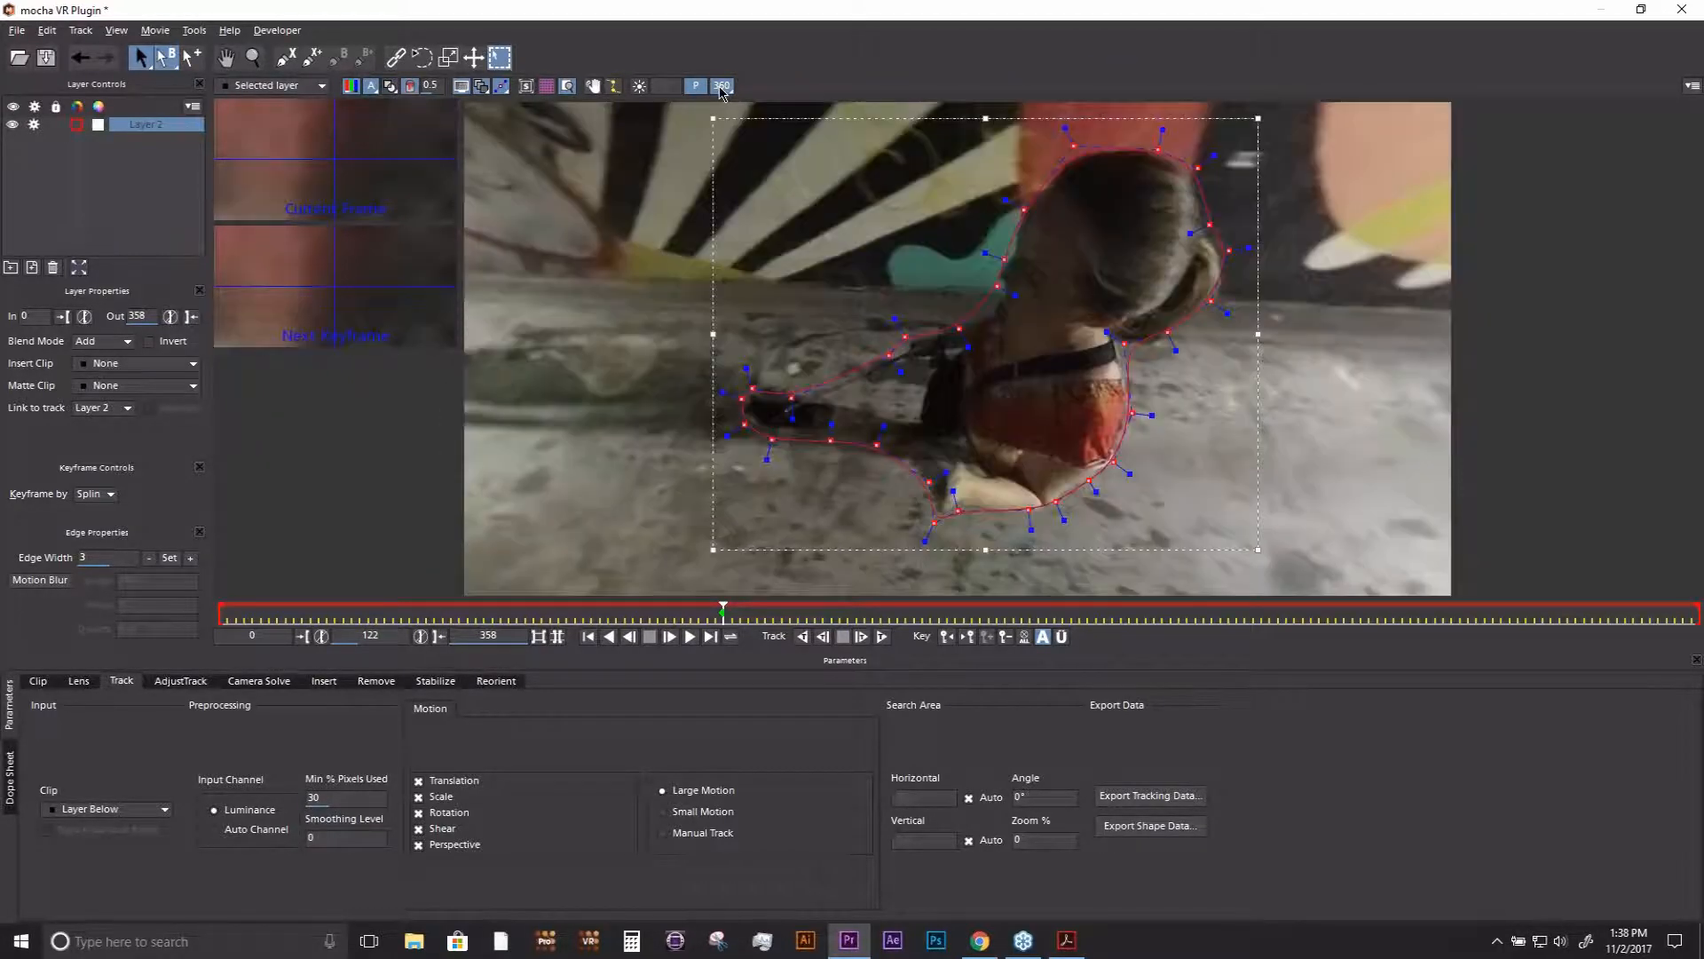
click(721, 87)
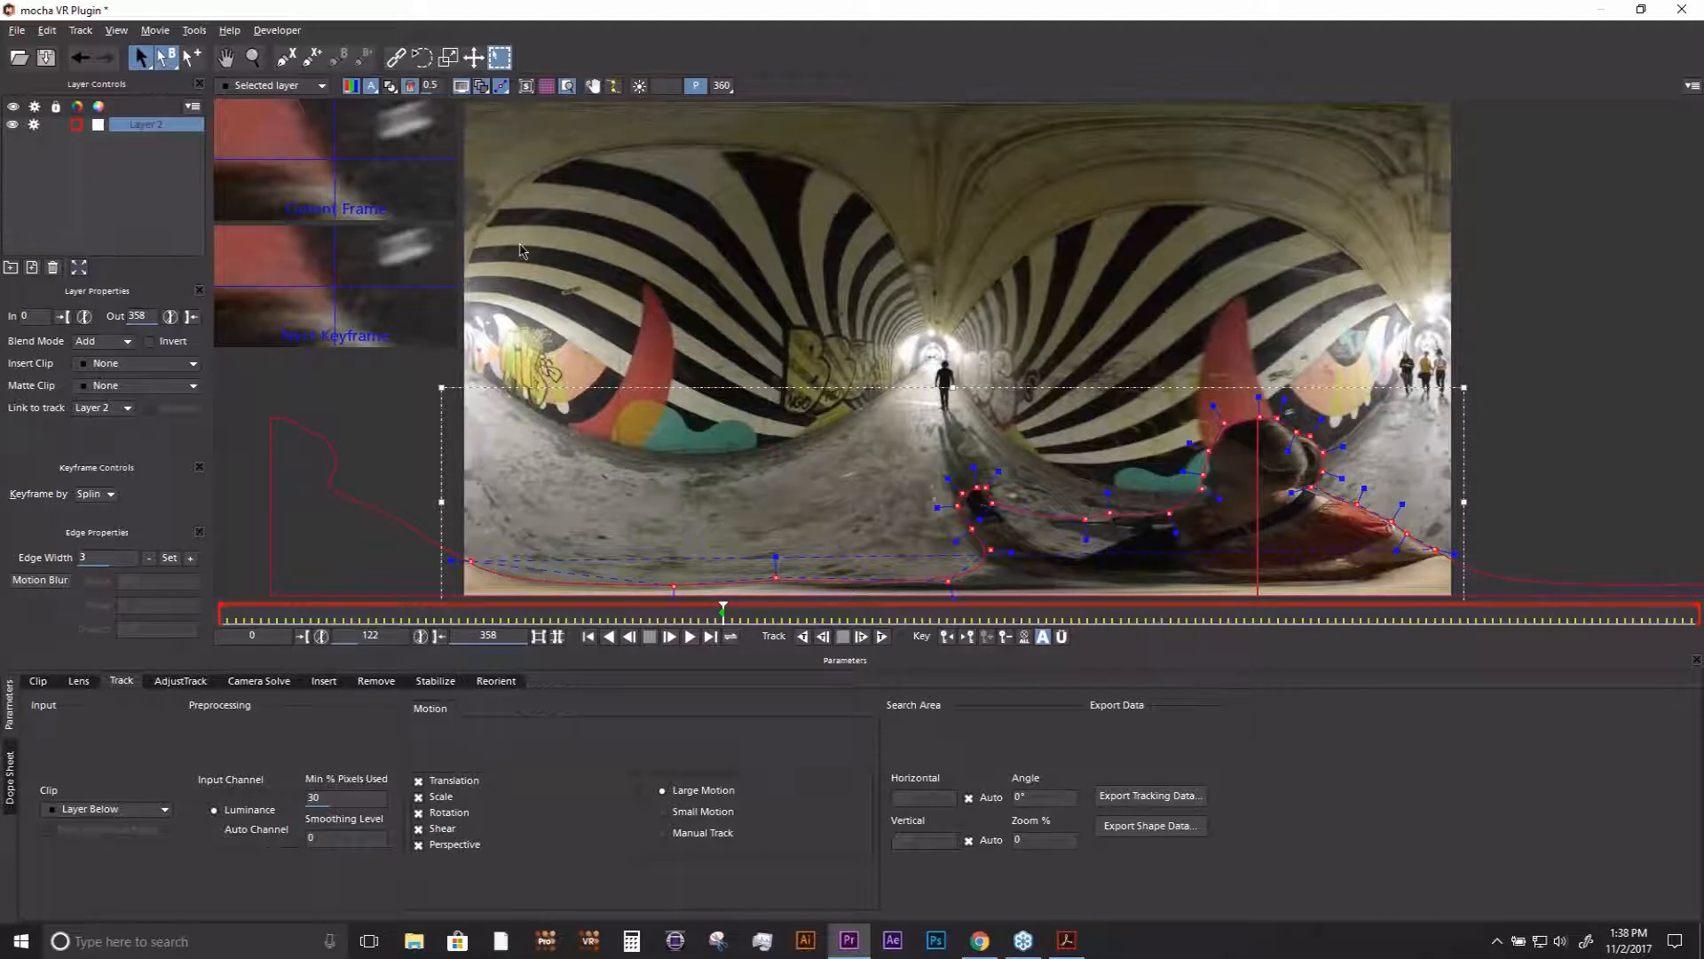
click(592, 86)
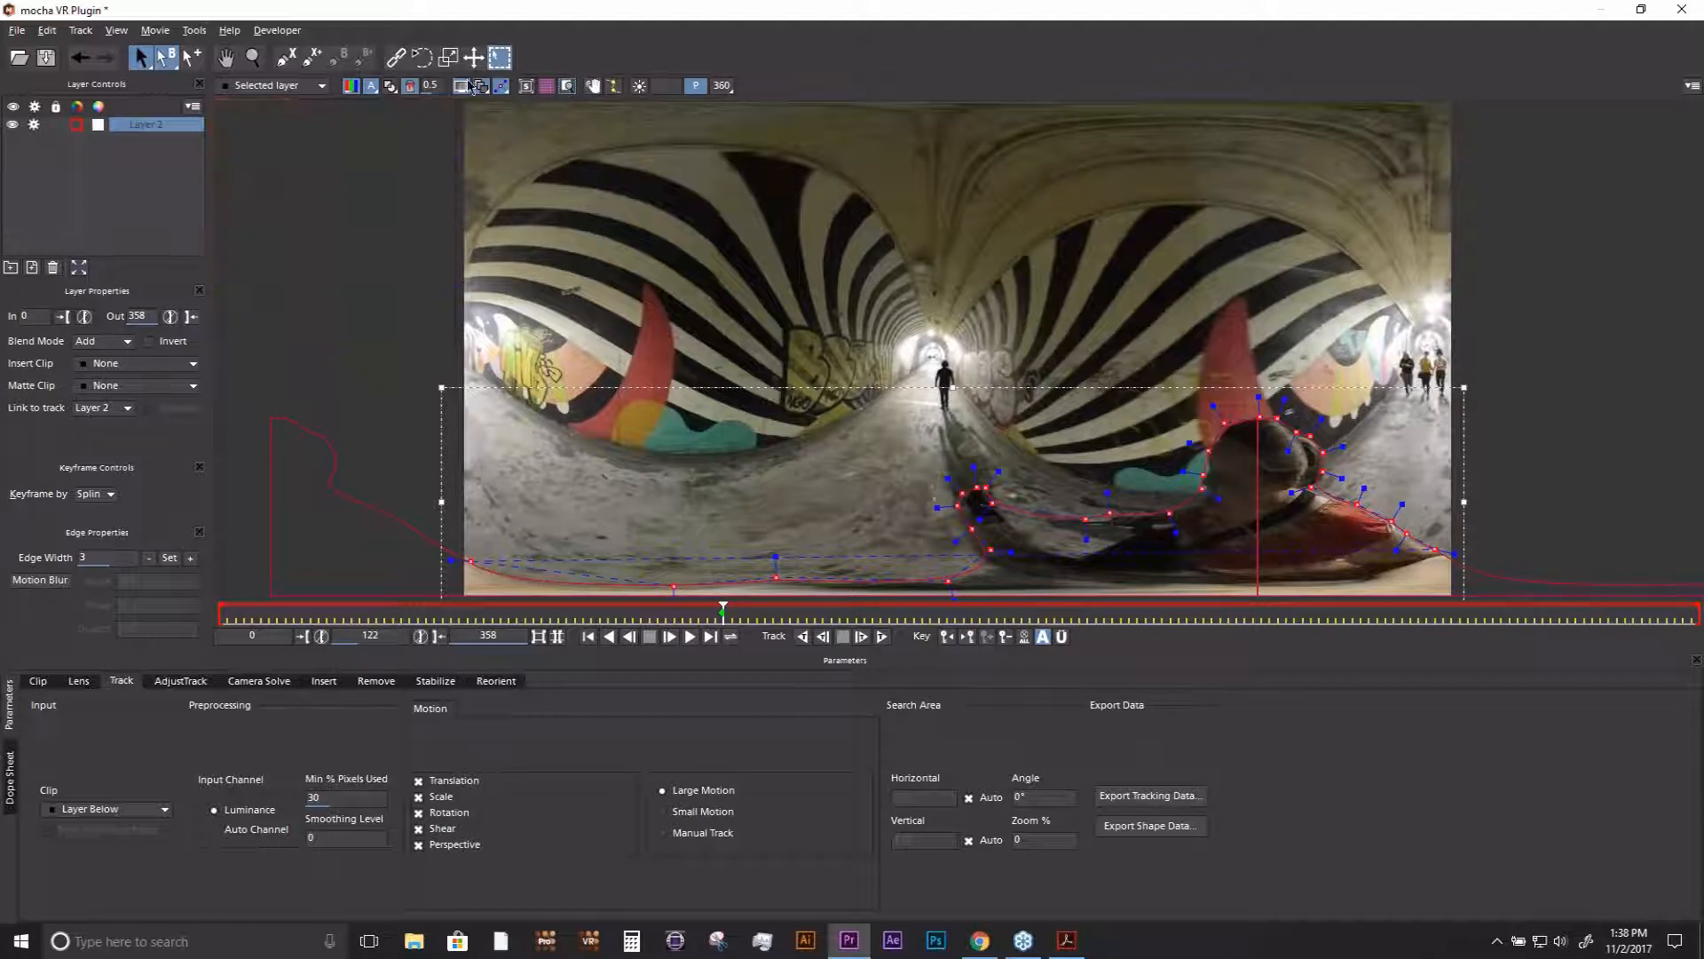
- Draw a closed X-spline that crosses the left seam of the flat equirectangular image over the striped wall
click(285, 59)
click(505, 203)
click(442, 206)
click(423, 264)
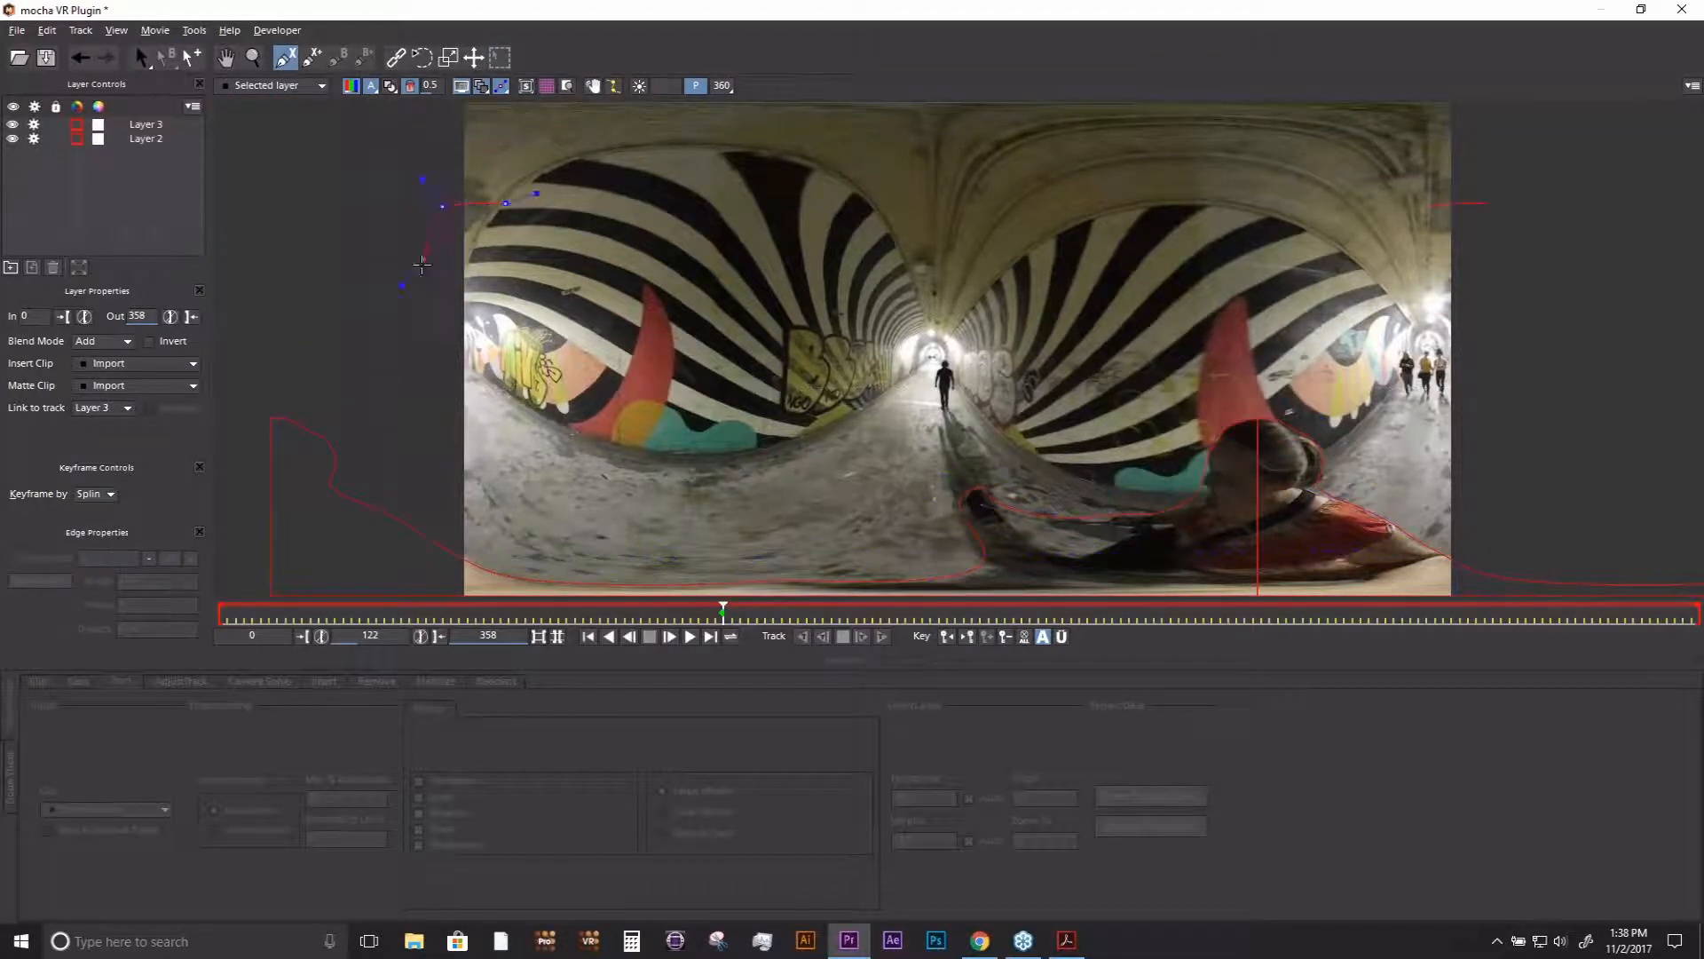
click(448, 338)
click(519, 353)
click(543, 342)
click(556, 321)
right_click(555, 321)
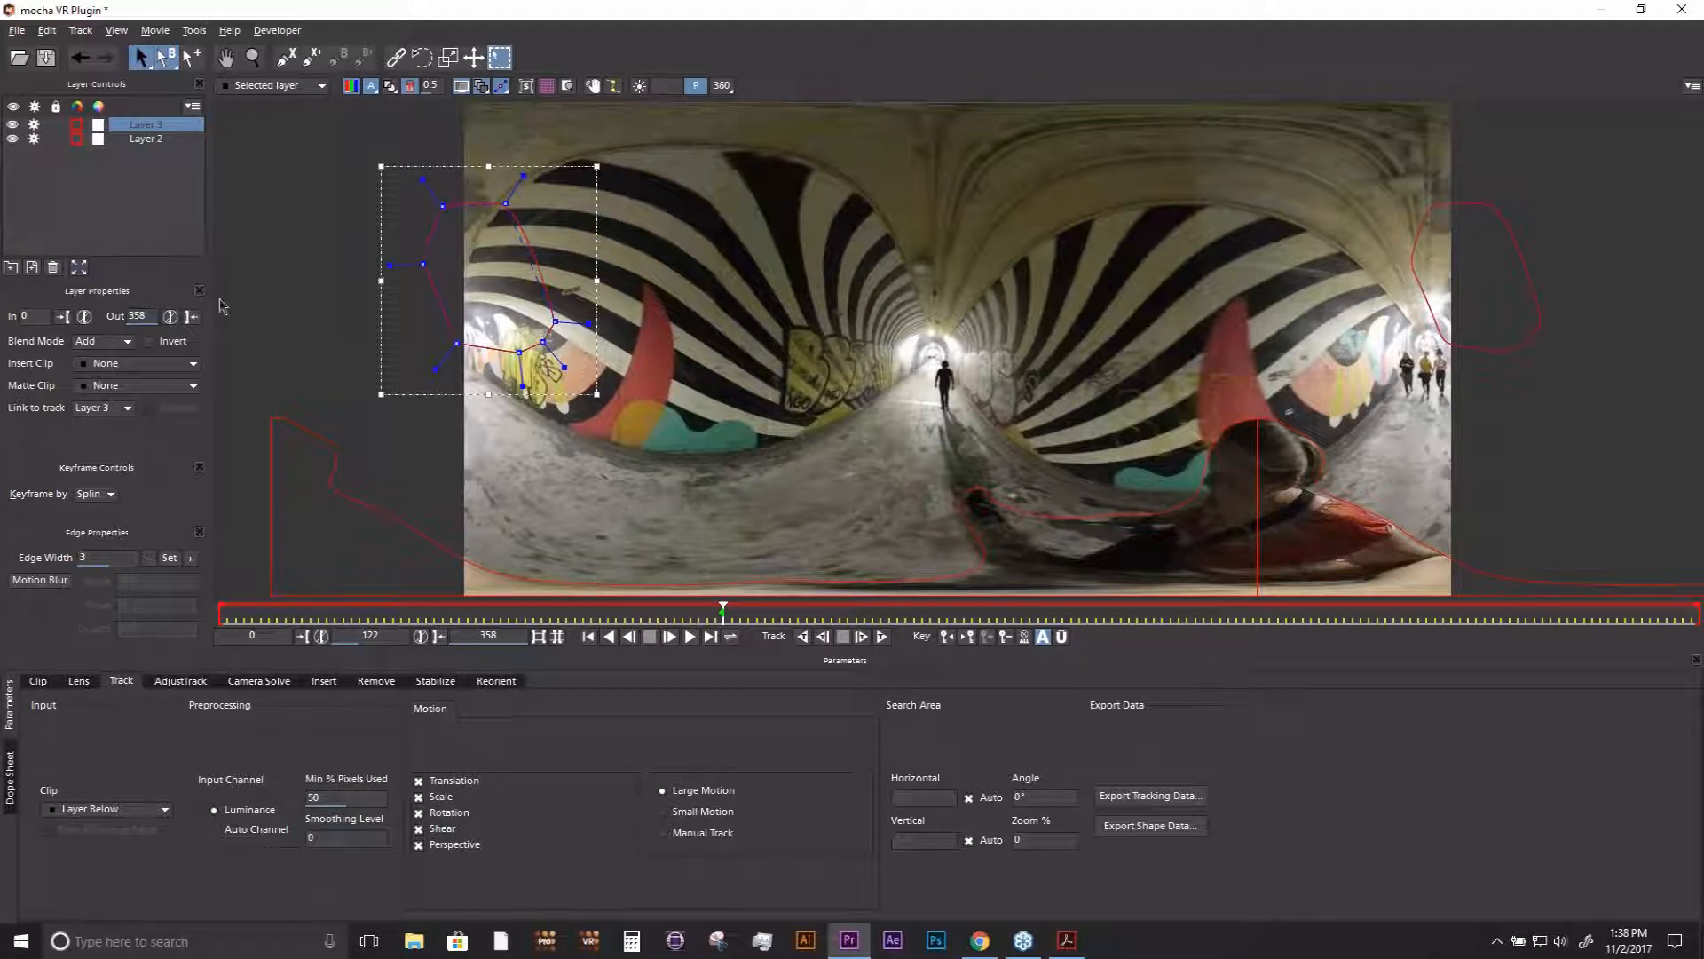
- Delete both the seam-crossing layer and the woman's roto layer
click(52, 267)
click(146, 125)
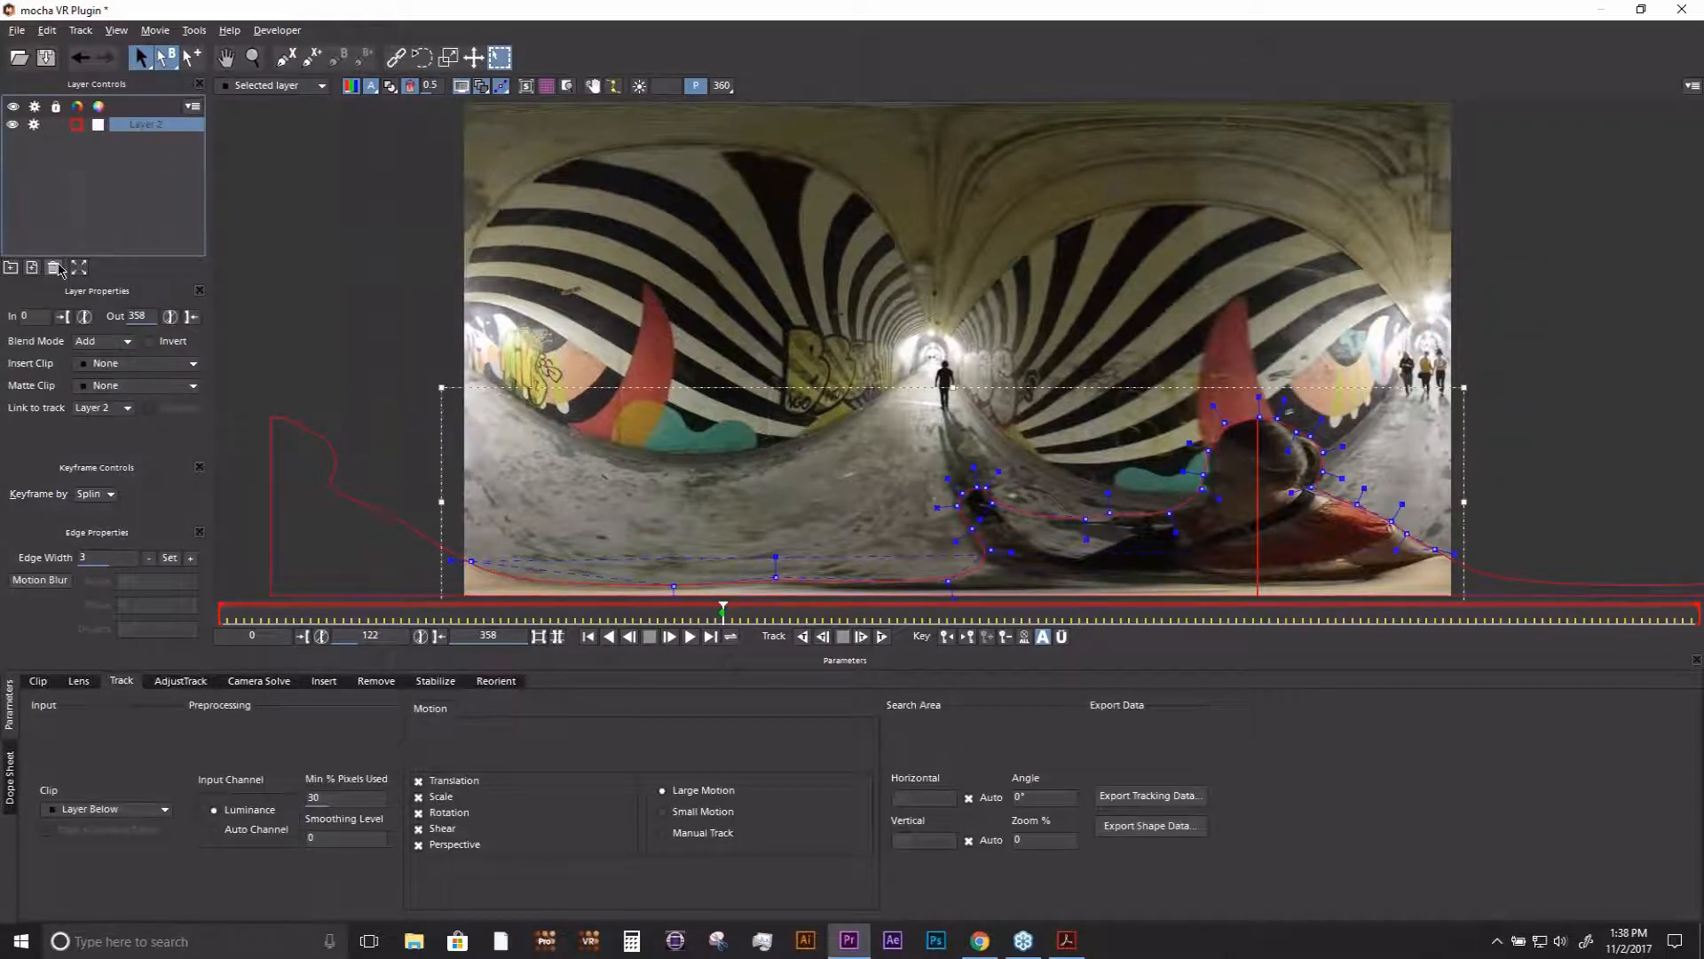
click(53, 268)
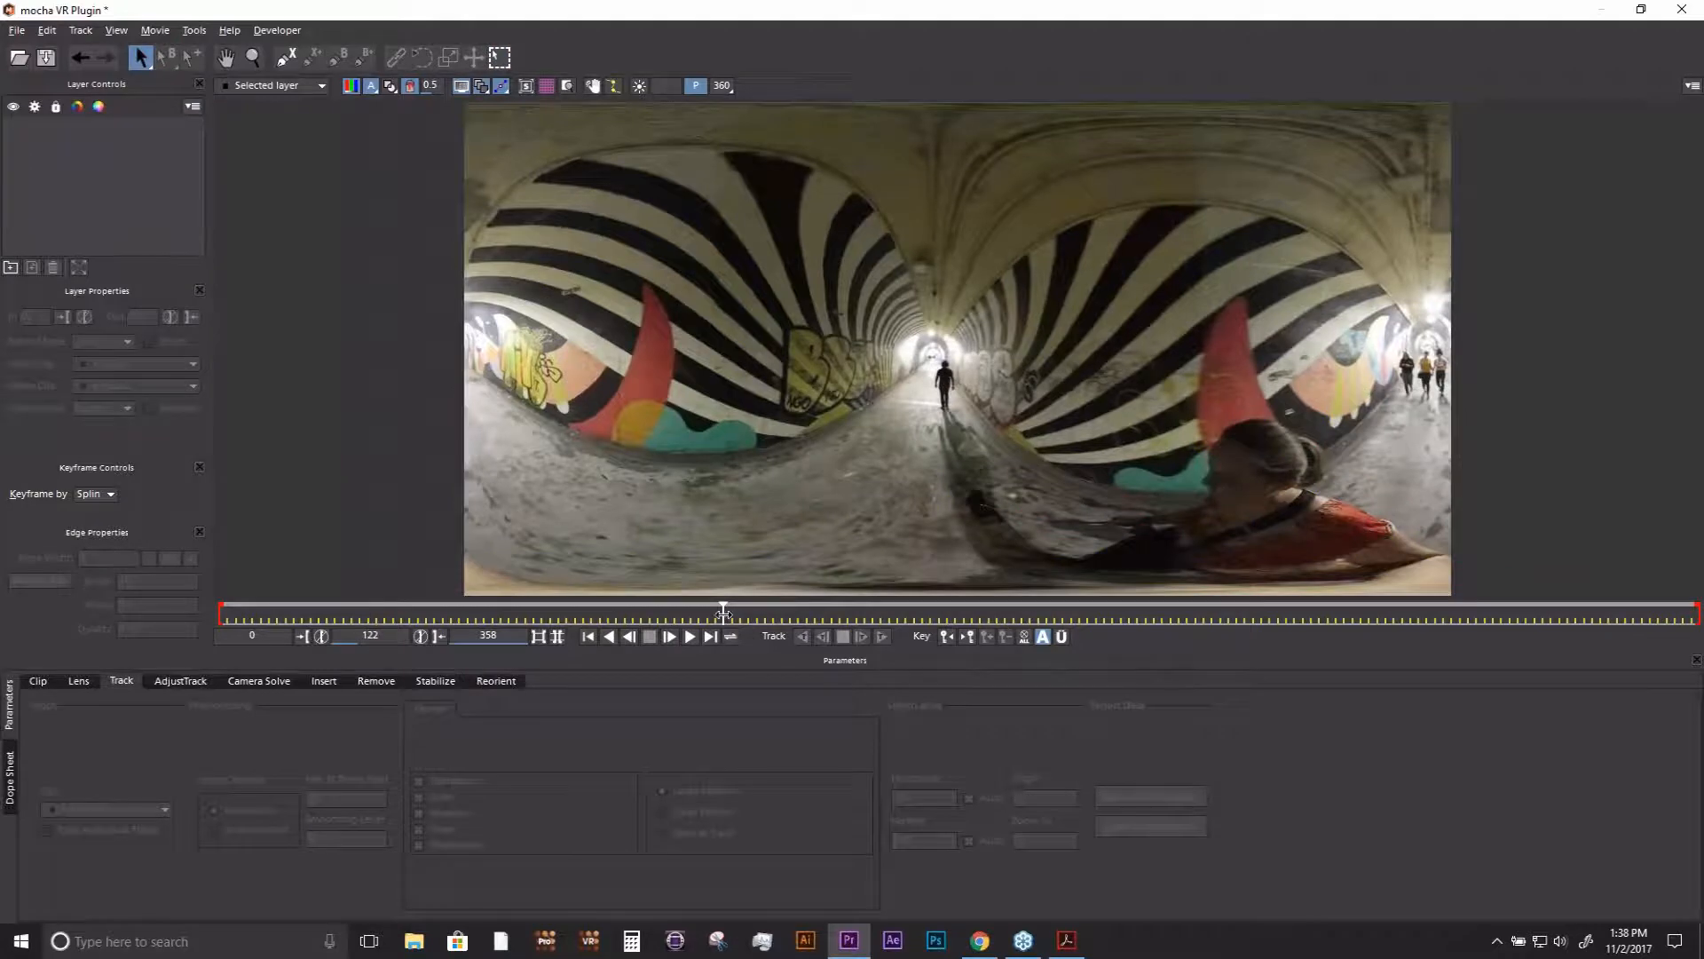
- Inspect the wall graffiti in the 360 view from frame 180 to frame 358, and restore the flat view
drag(724, 613, 964, 613)
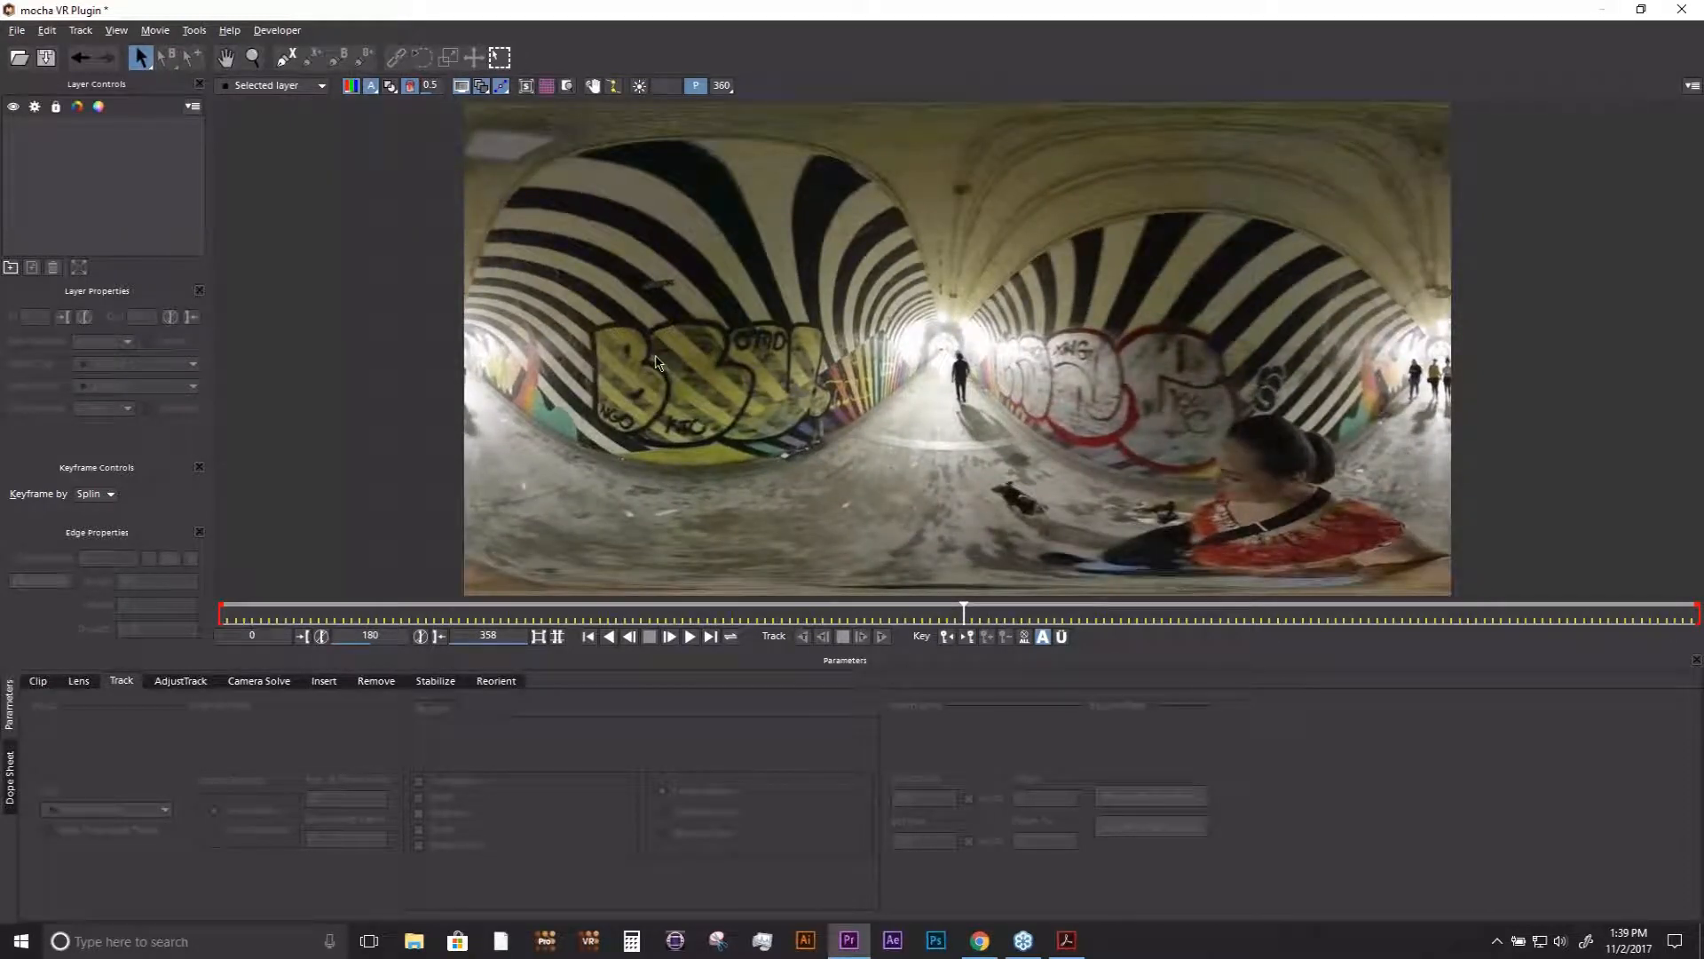
click(726, 87)
drag(747, 429, 1192, 499)
drag(962, 612, 1691, 582)
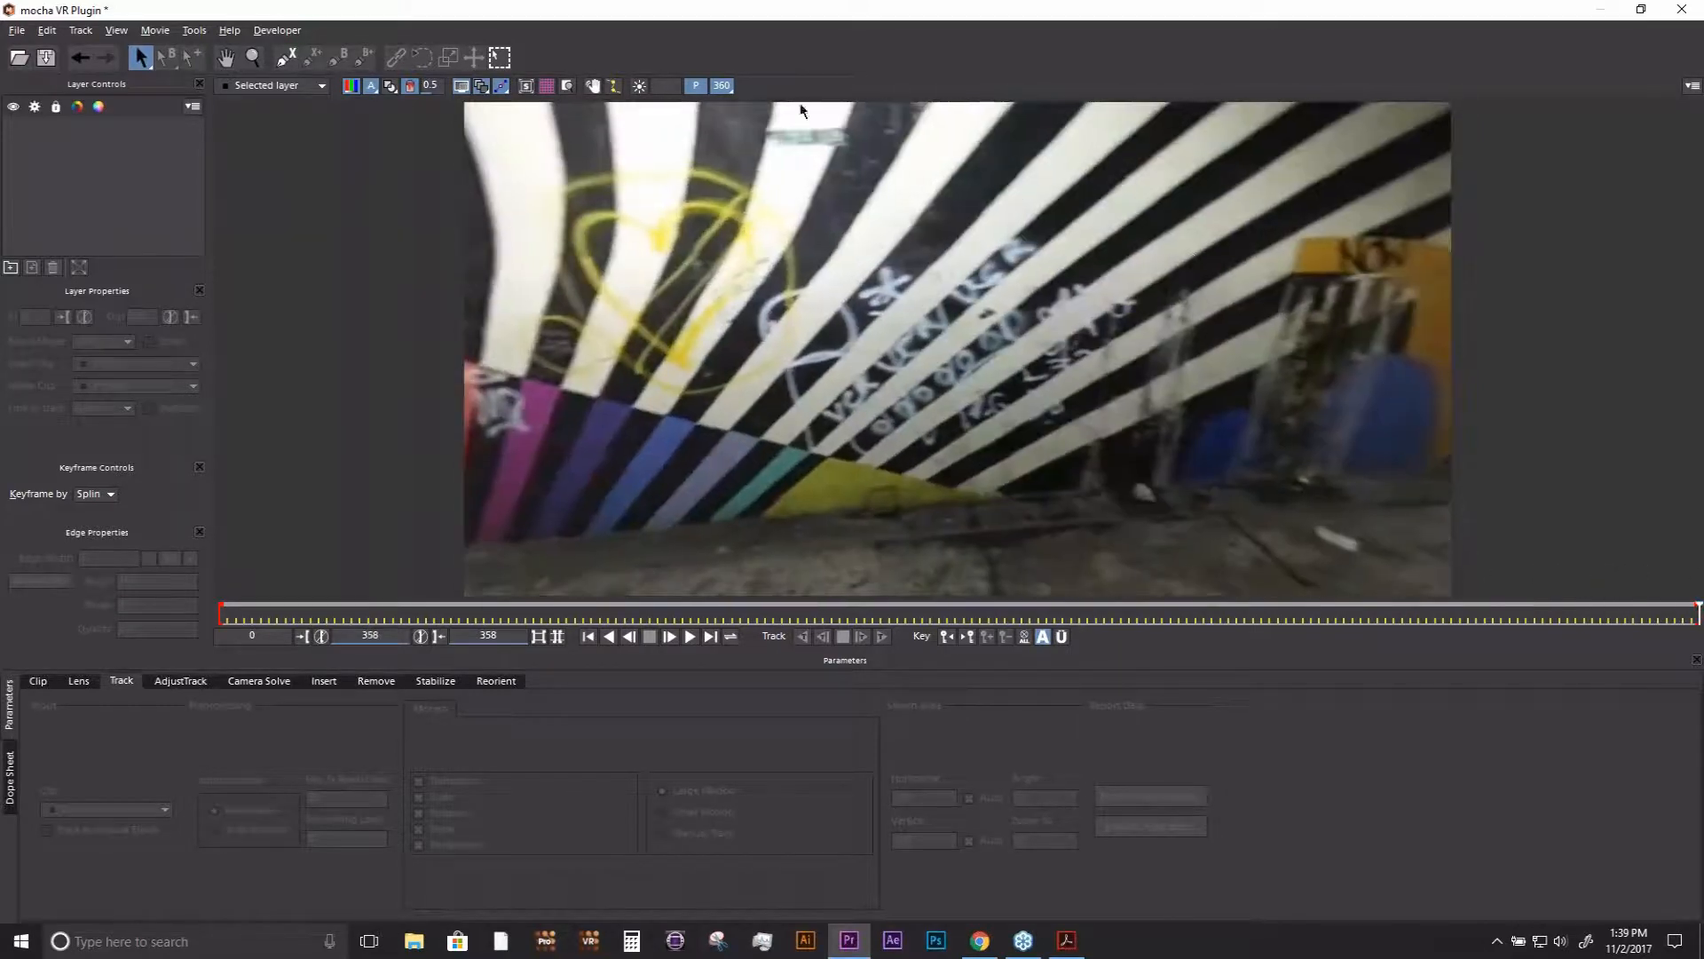
click(722, 88)
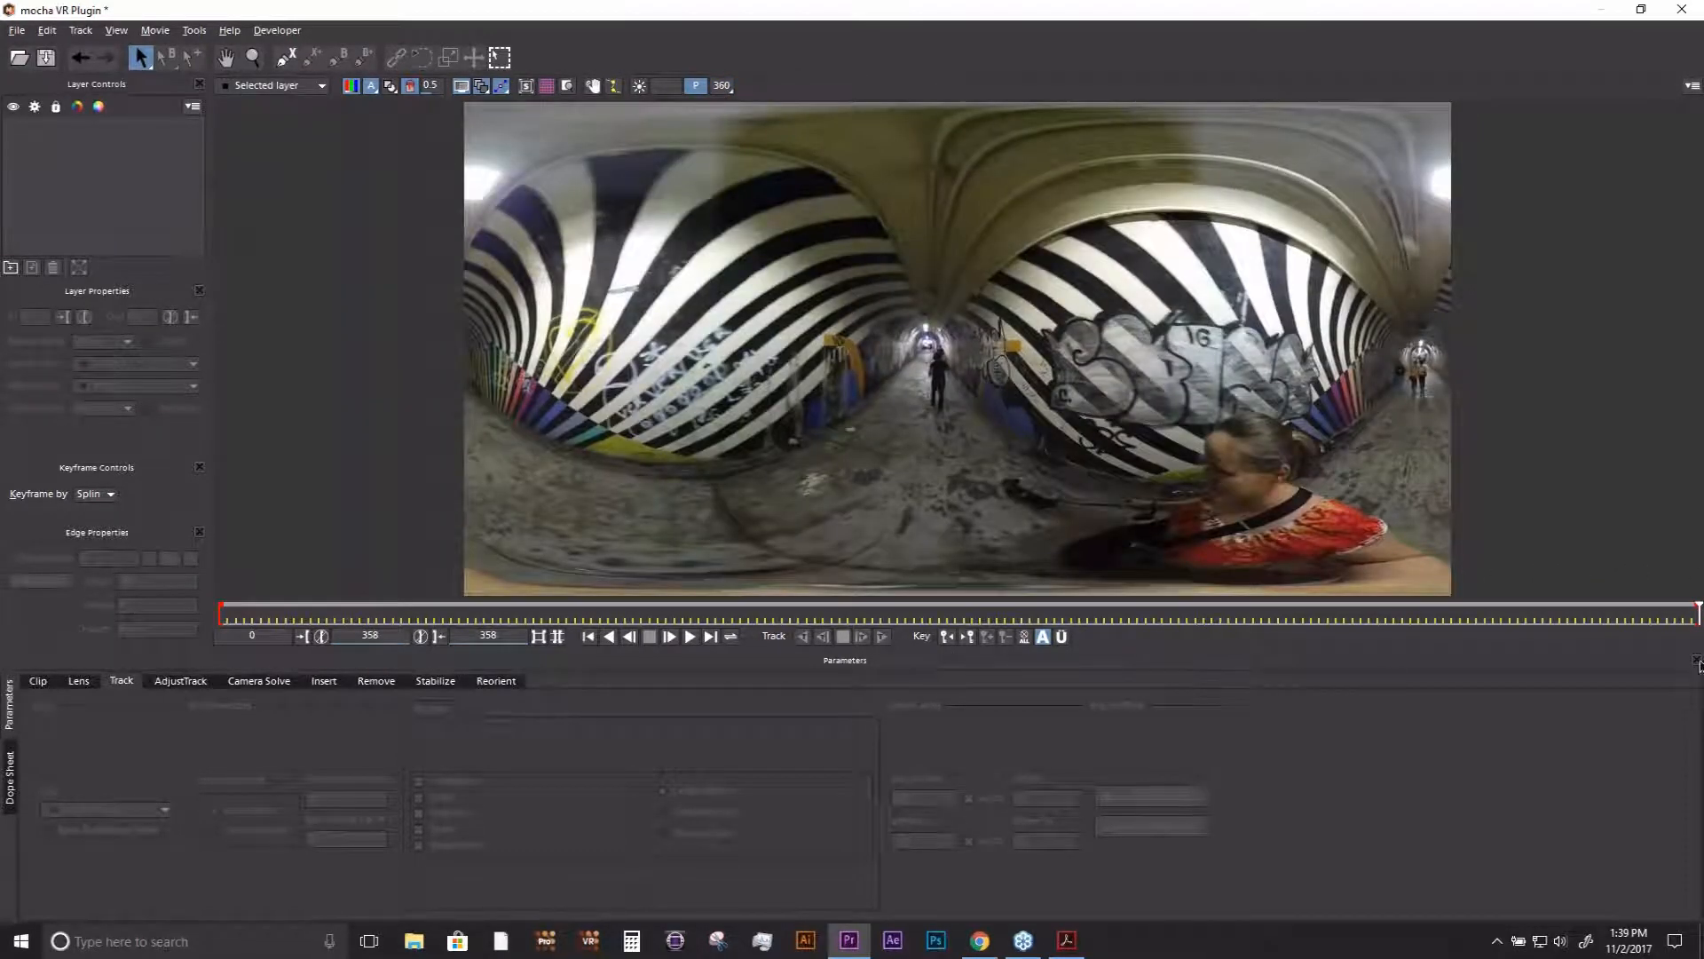
- Draw a four-point X-spline around the yellow and black graffiti on the left tunnel wall at frame 155
drag(1688, 612, 859, 627)
click(286, 57)
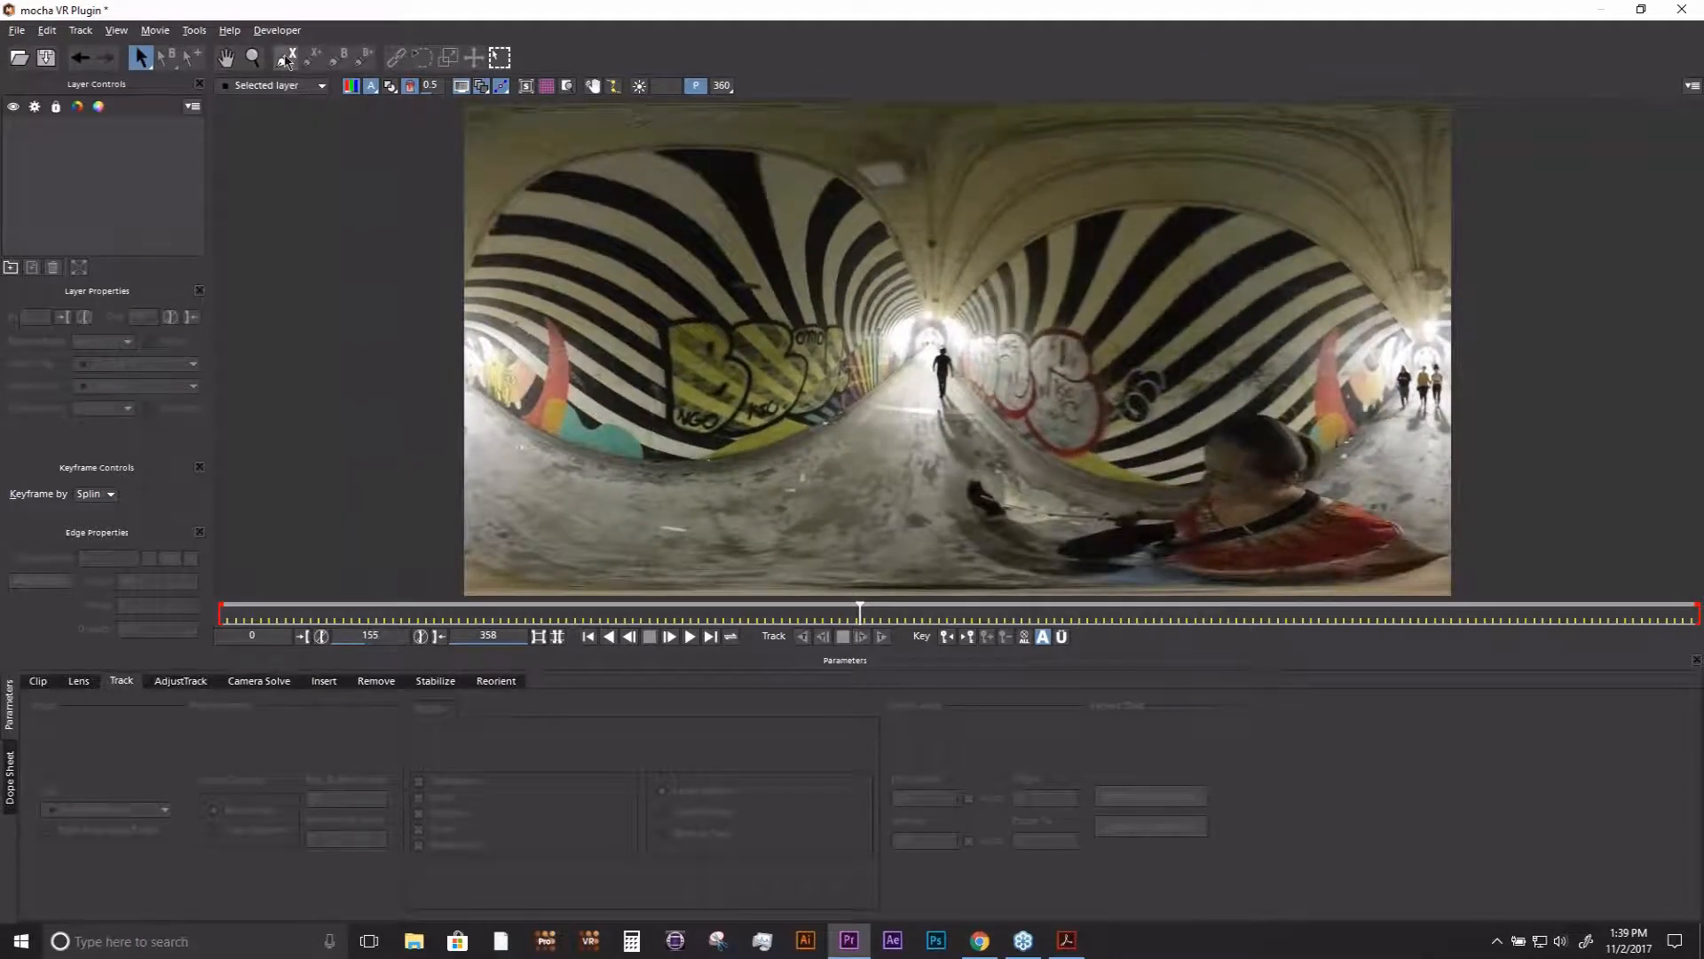
click(624, 307)
click(634, 460)
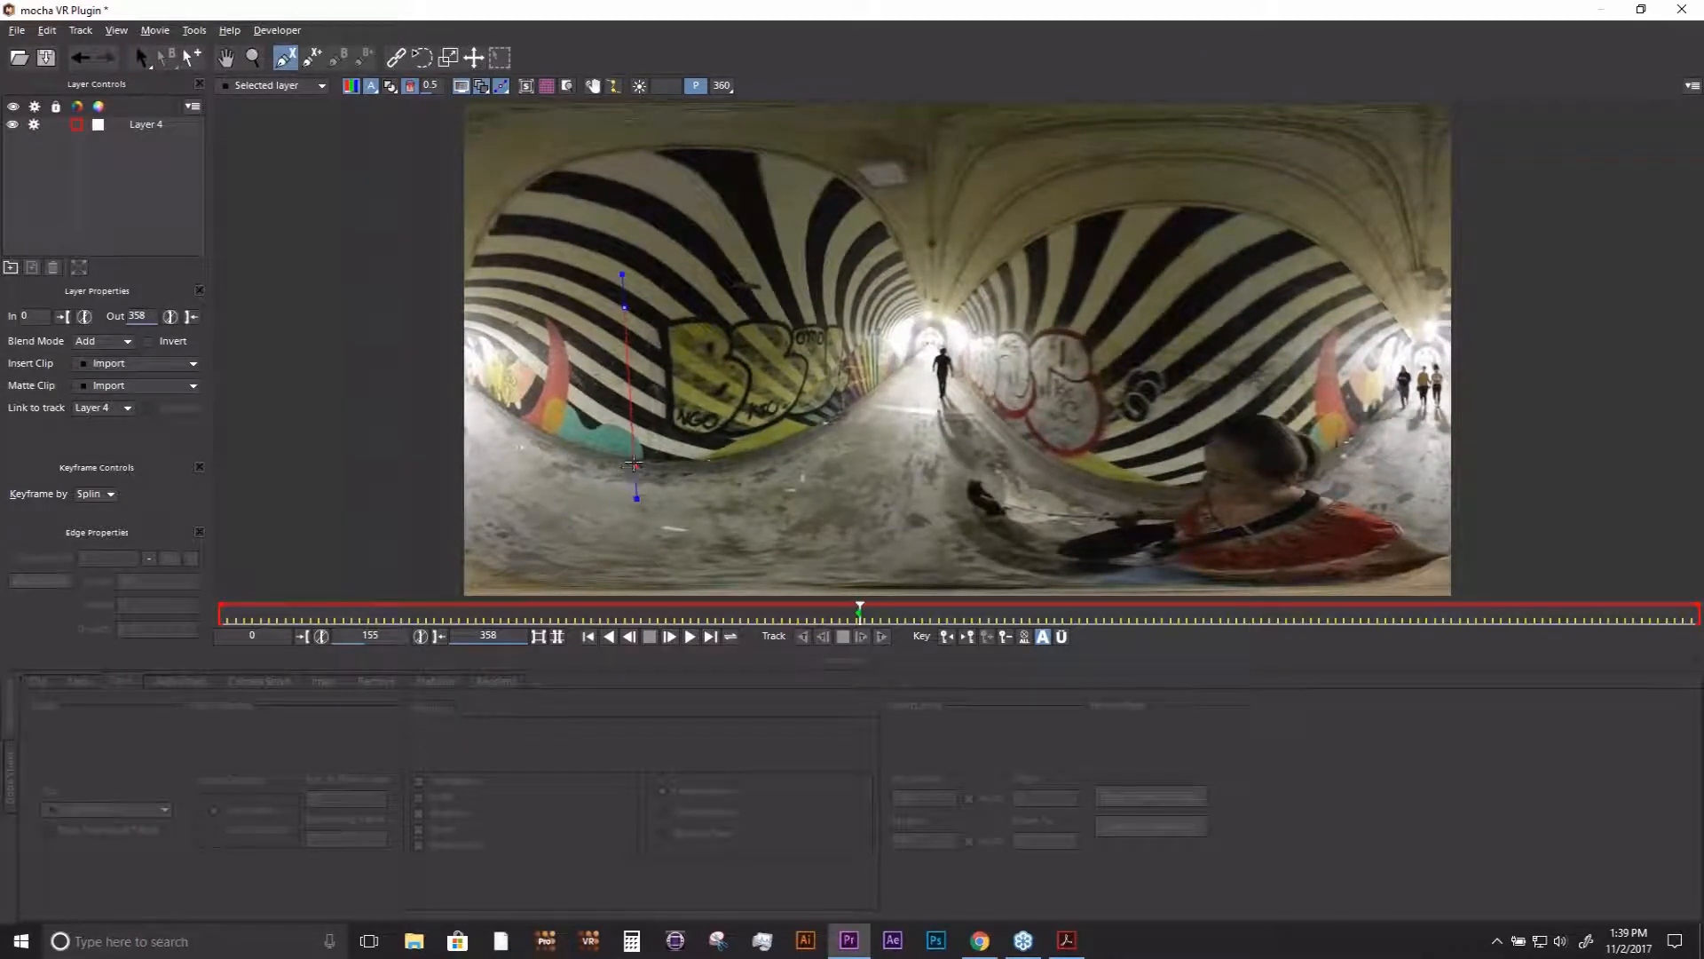
click(826, 427)
click(795, 306)
right_click(794, 307)
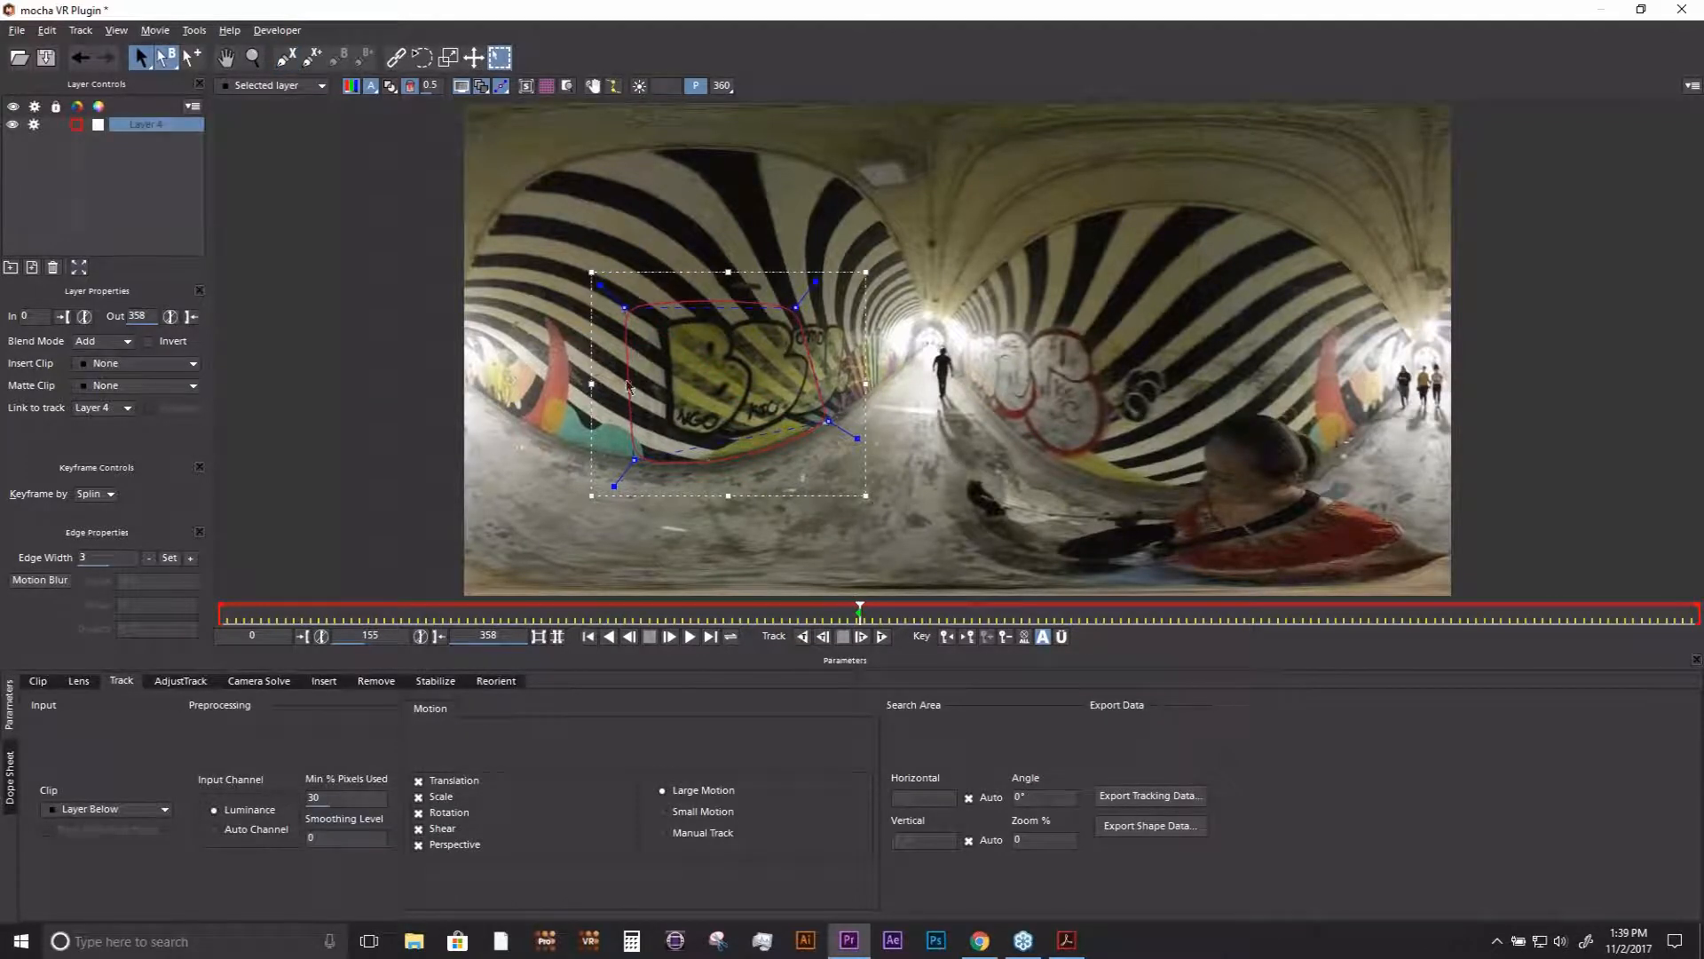
- Rename the wall layer as track and set its link to track to None
double_click(144, 125)
text(track)
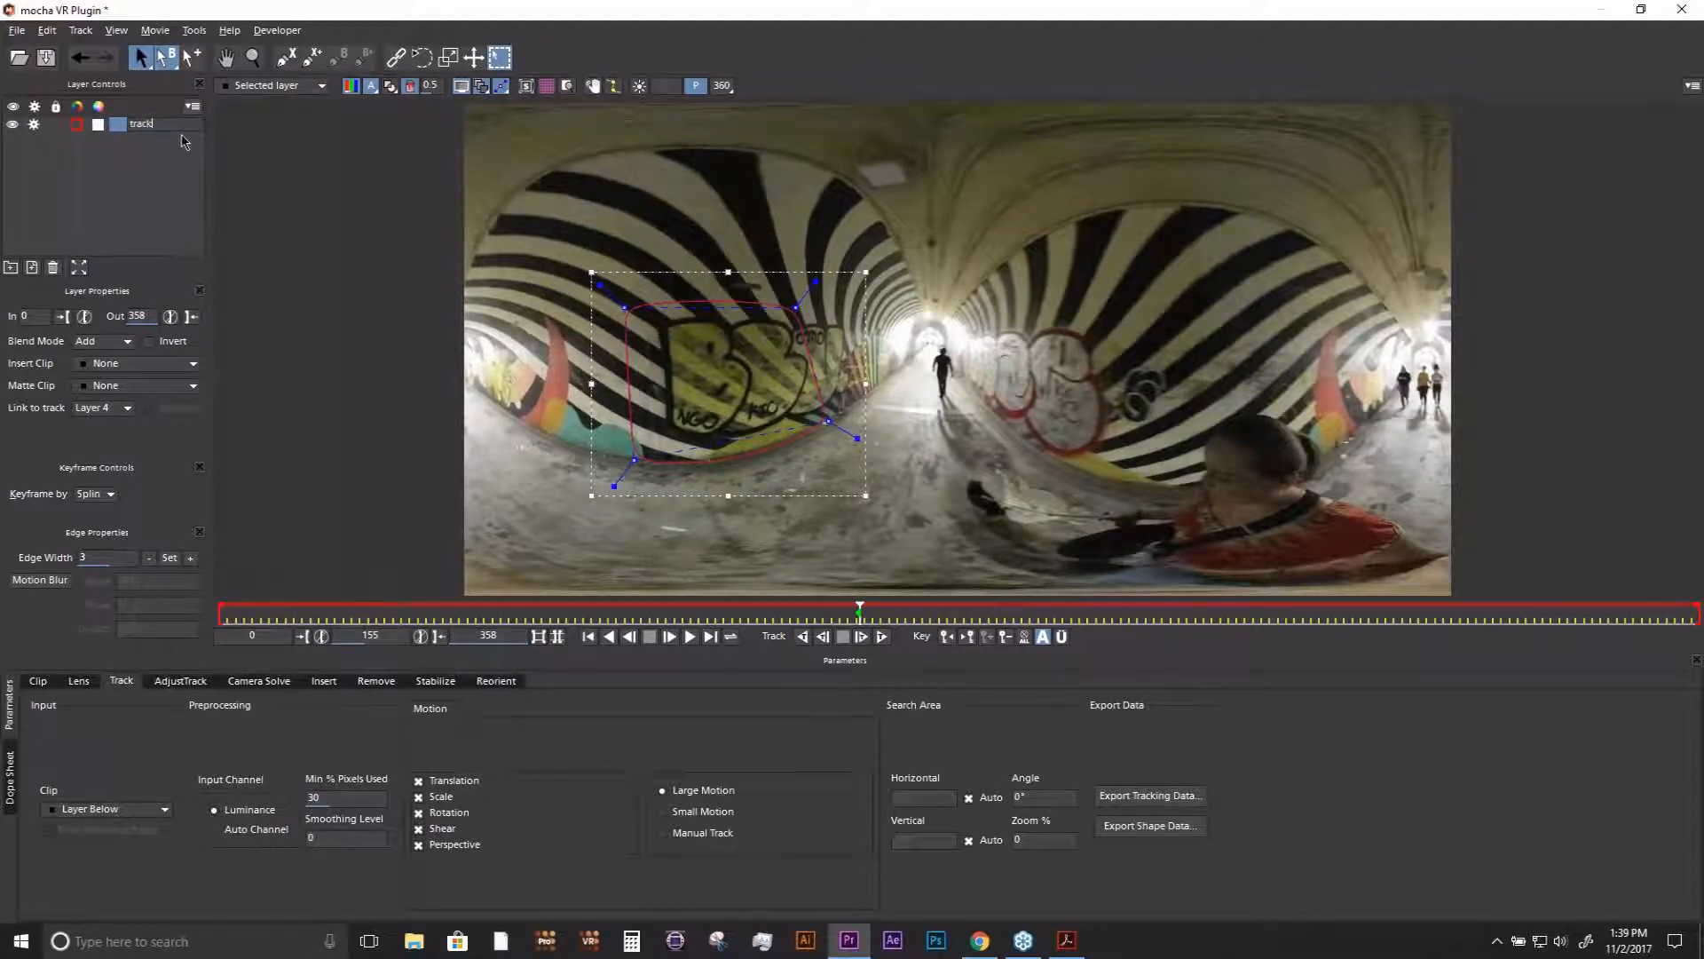
key(Return)
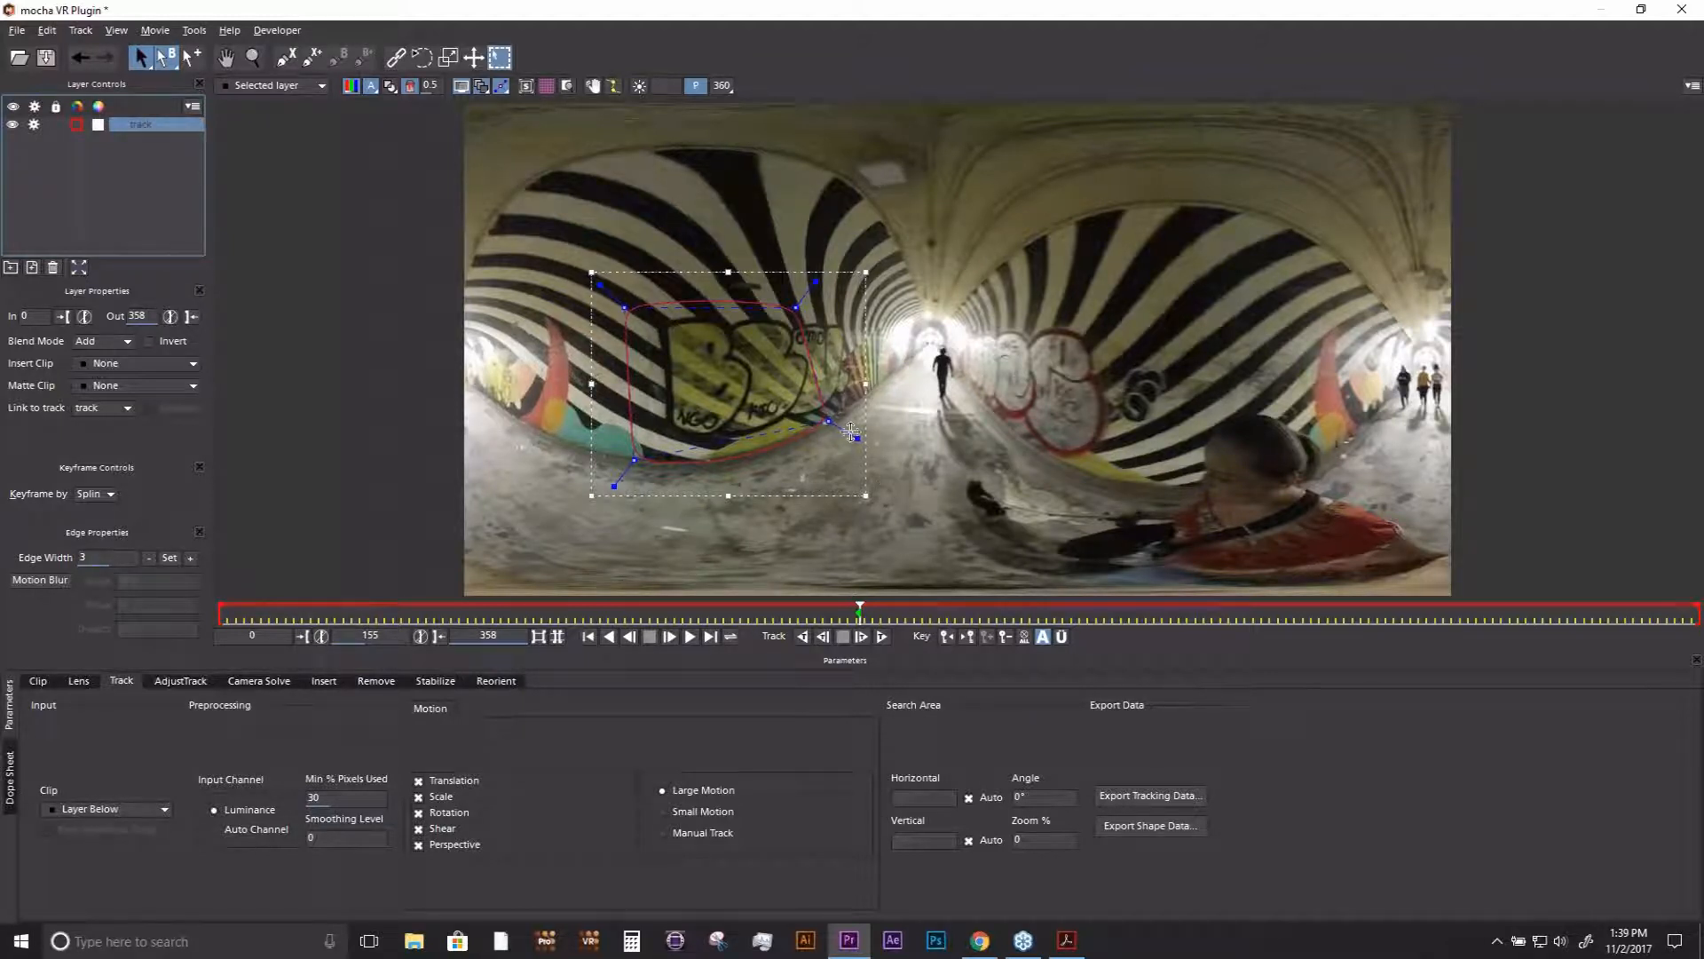
click(106, 411)
click(108, 424)
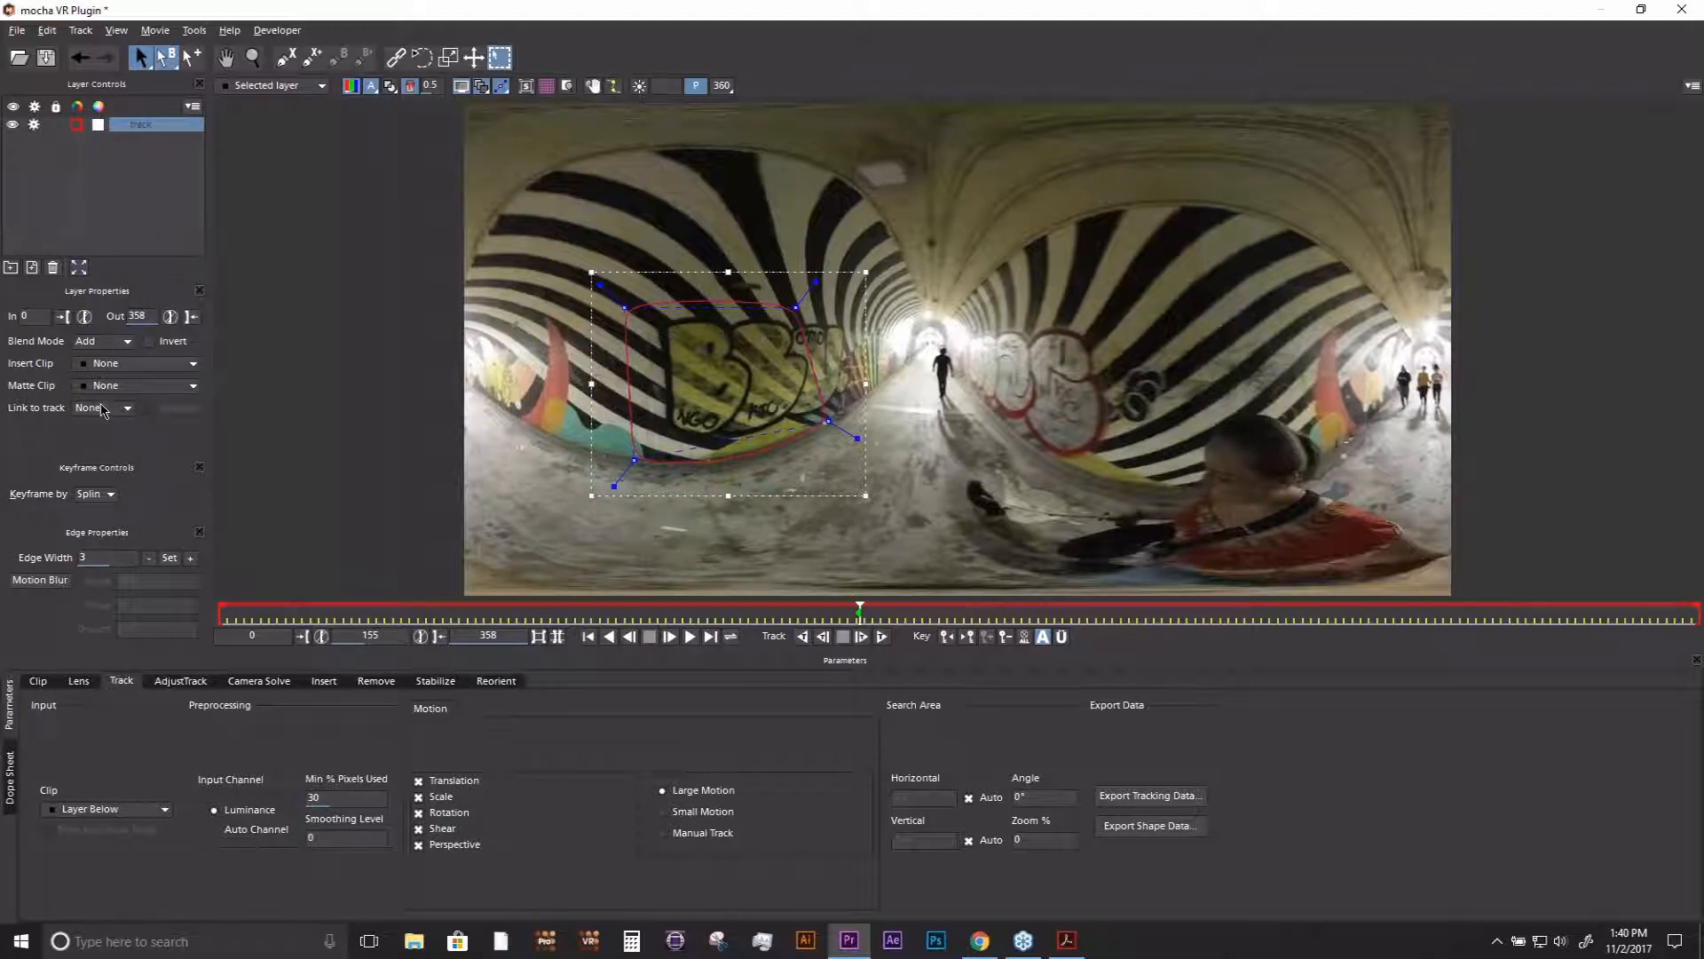
- Set the layer's insert clip to Logo and display its planar surface
click(134, 365)
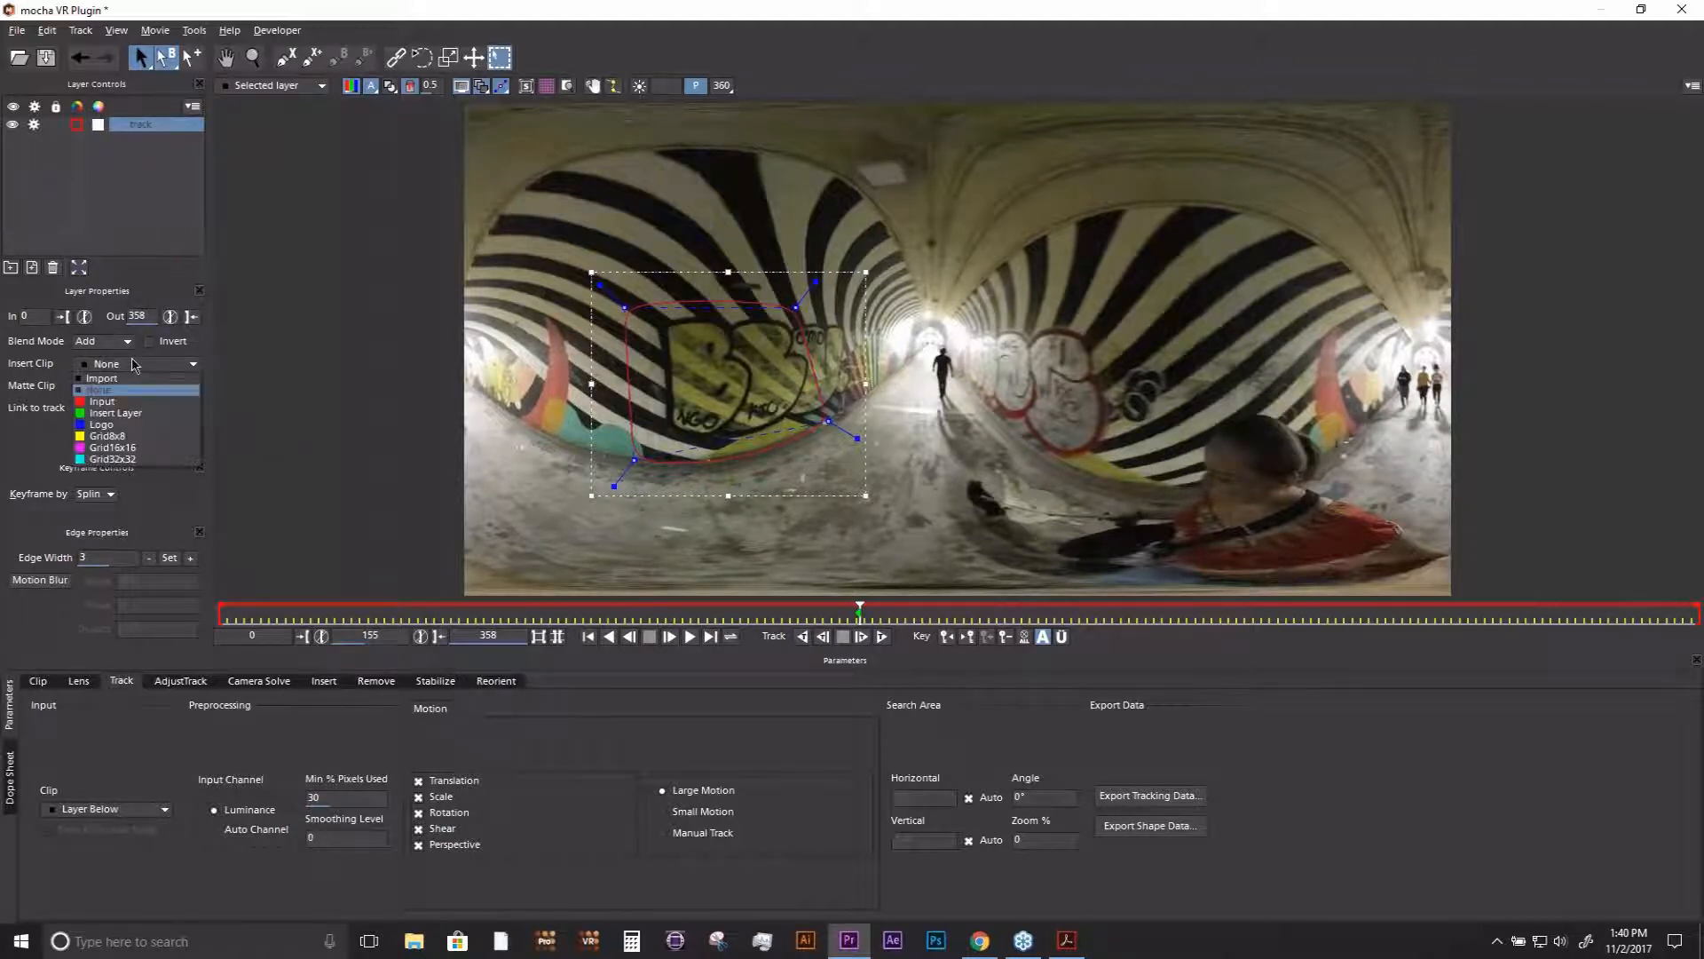
click(115, 424)
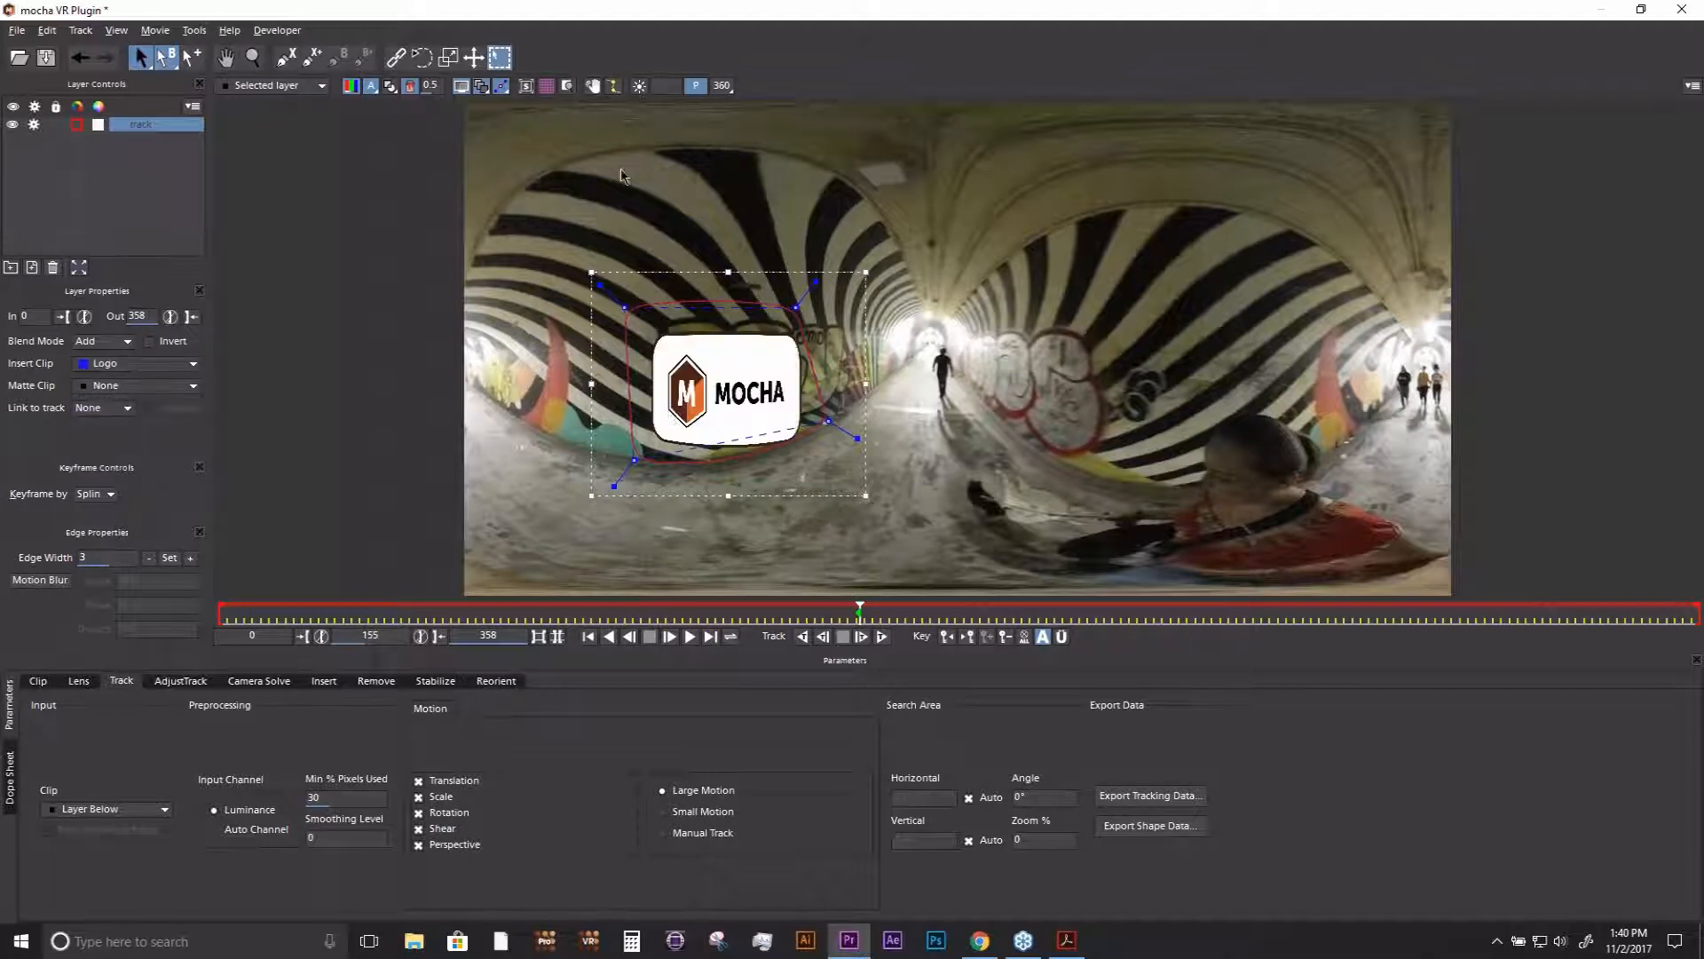
click(527, 87)
- Scale, rotate and move the logo's surface so it sits over the upper part of the yellow and black graffiti
drag(701, 323, 663, 391)
drag(802, 402, 672, 436)
key(q)
key(s)
key(q)
key(w)
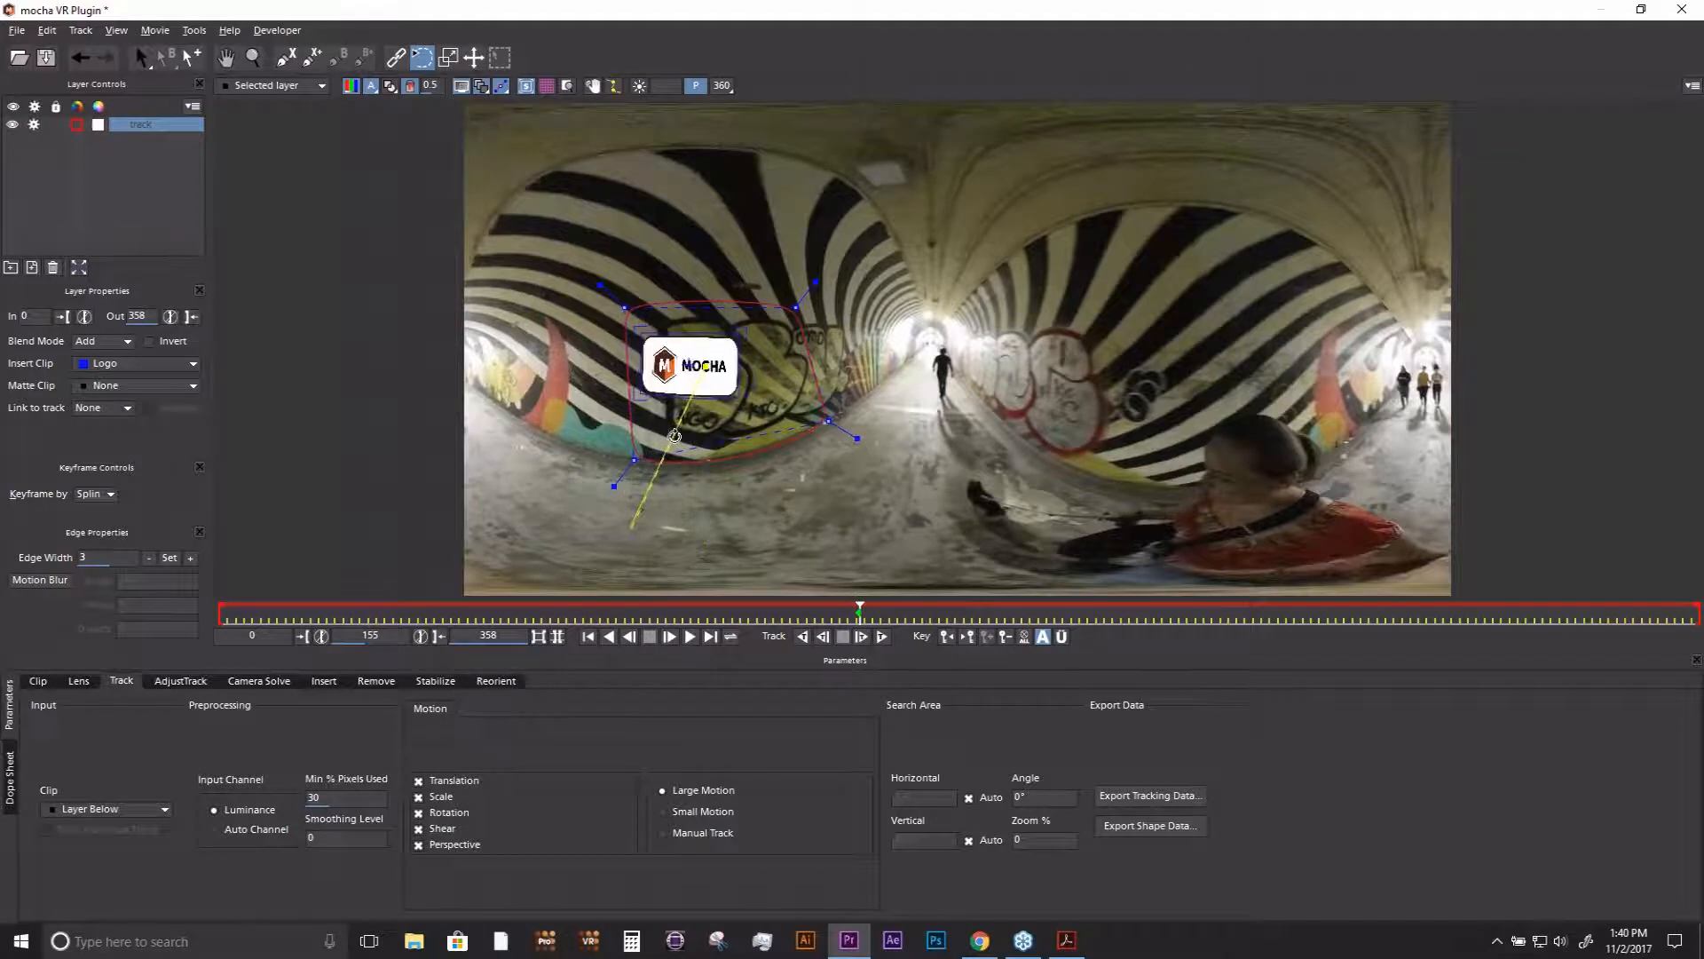
key(e)
mouse_move(803, 302)
mouse_down()
mouse_move(741, 349)
mouse_move(816, 298)
mouse_up()
key(ctrl+f)
key(q)
drag(717, 368, 693, 402)
key(w)
key(e)
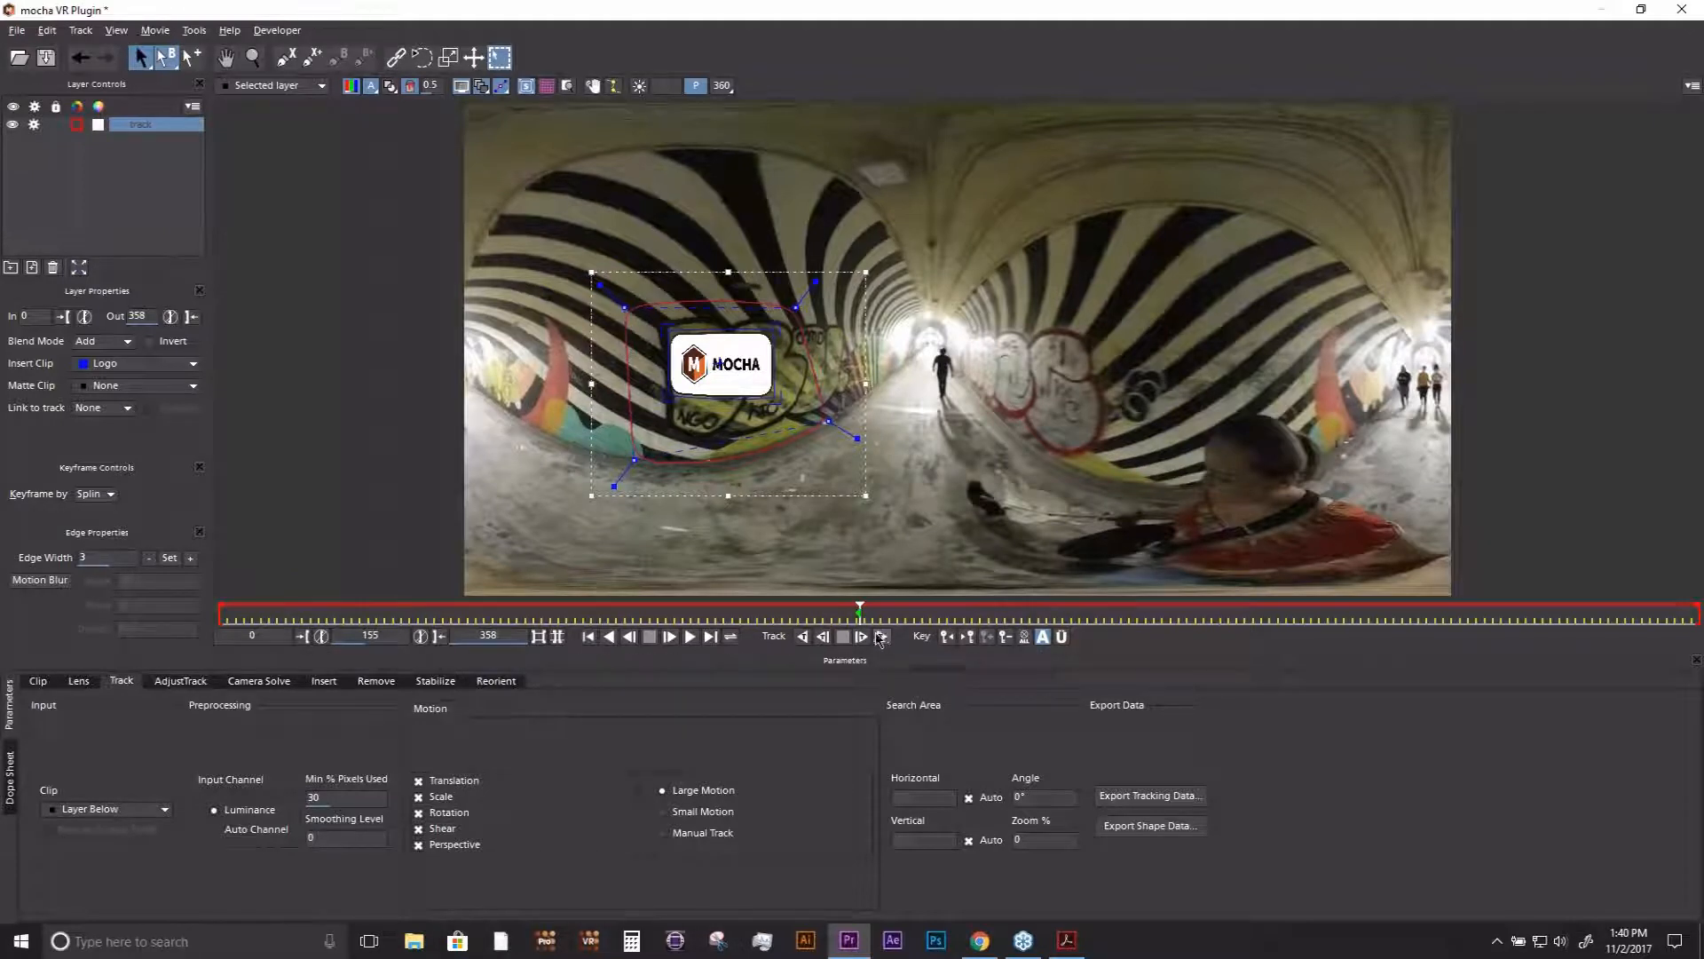
- Track the wall layer forward from frame 155 to the end of the clip
click(101, 410)
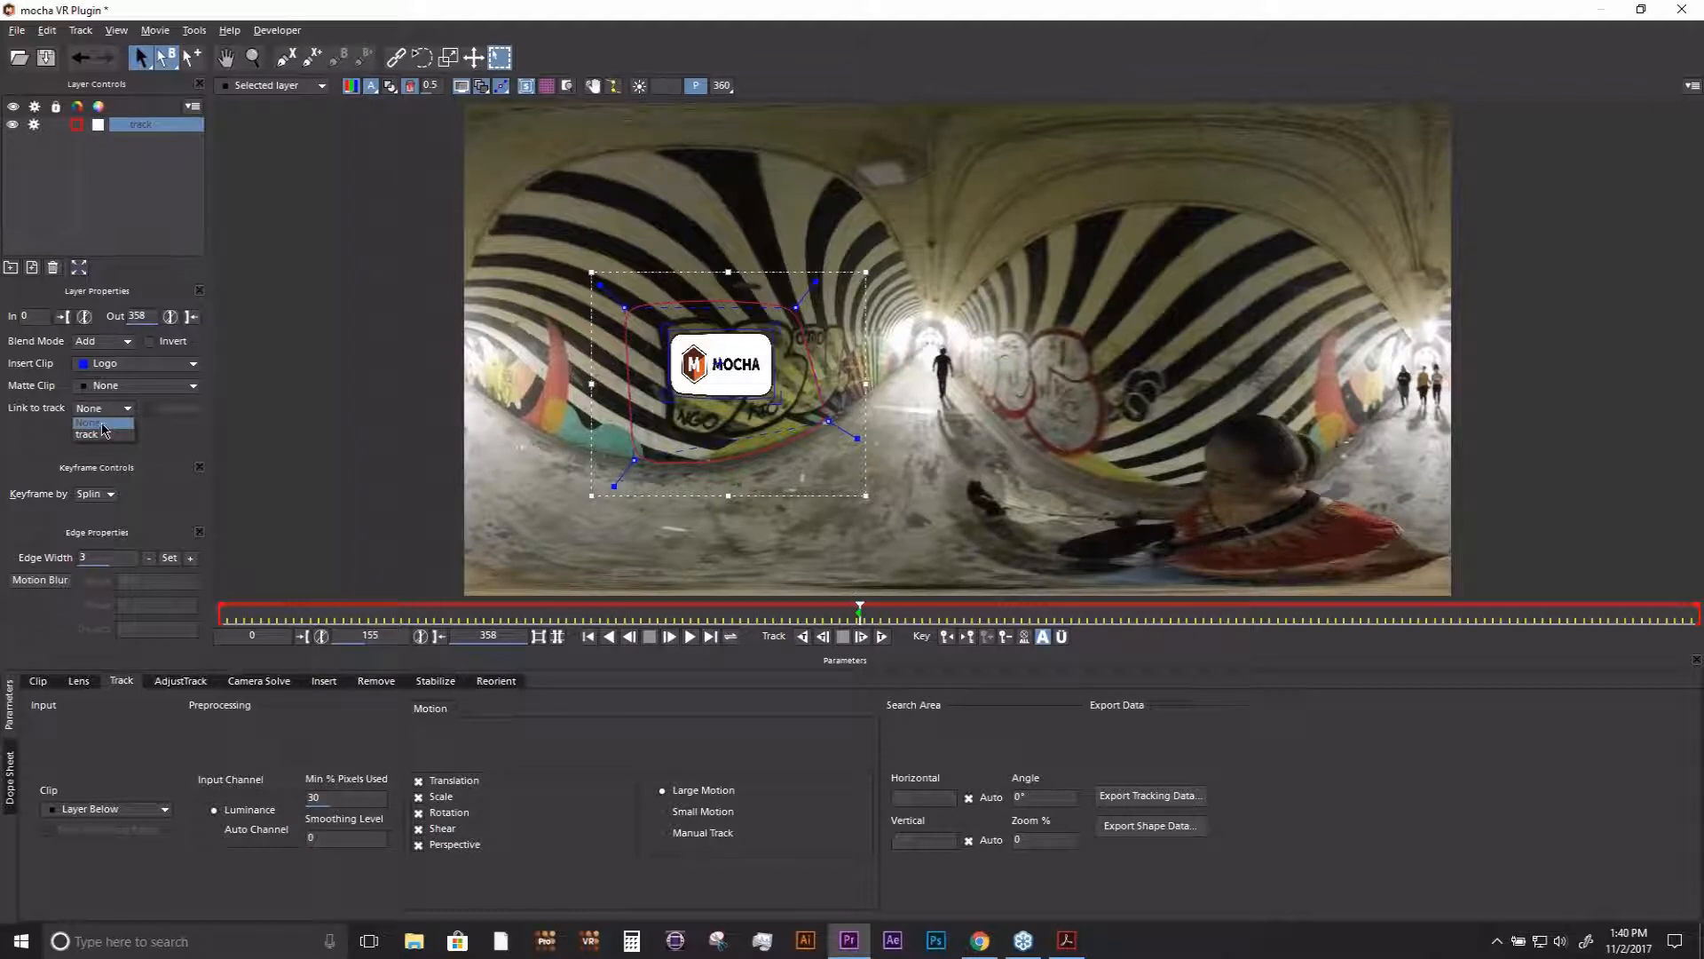
click(104, 433)
click(488, 430)
click(883, 638)
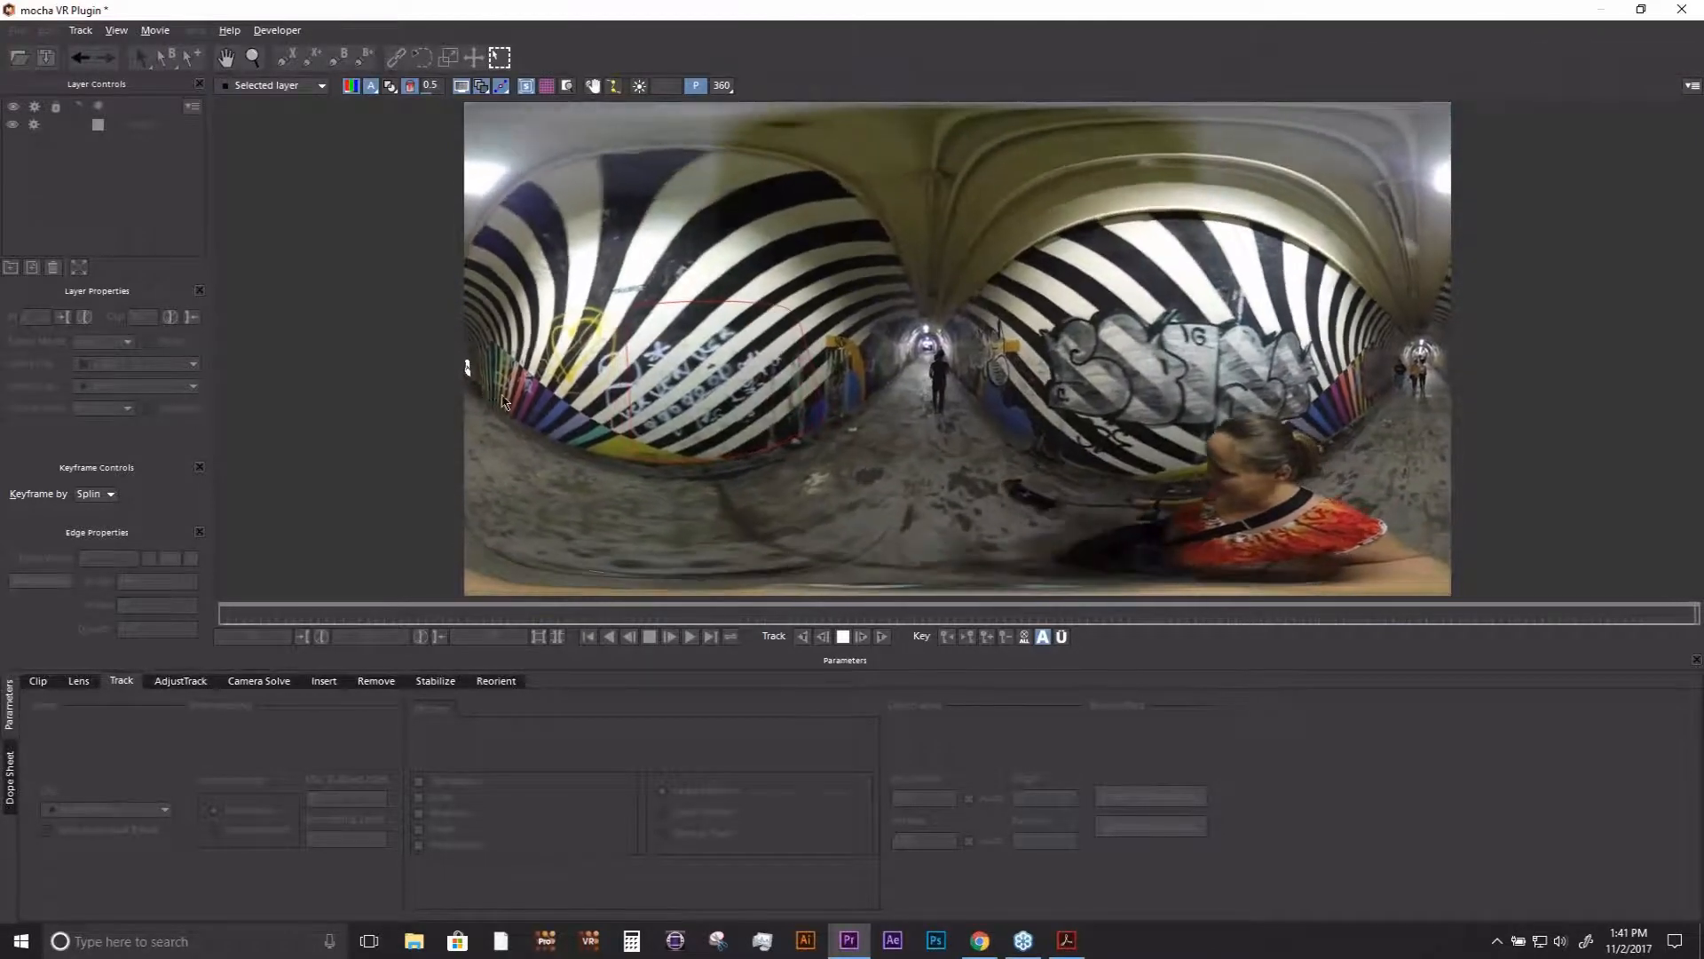
- At frame 198, select the layer and extend the logo insert's surface downward on the wall
drag(1274, 621, 1038, 639)
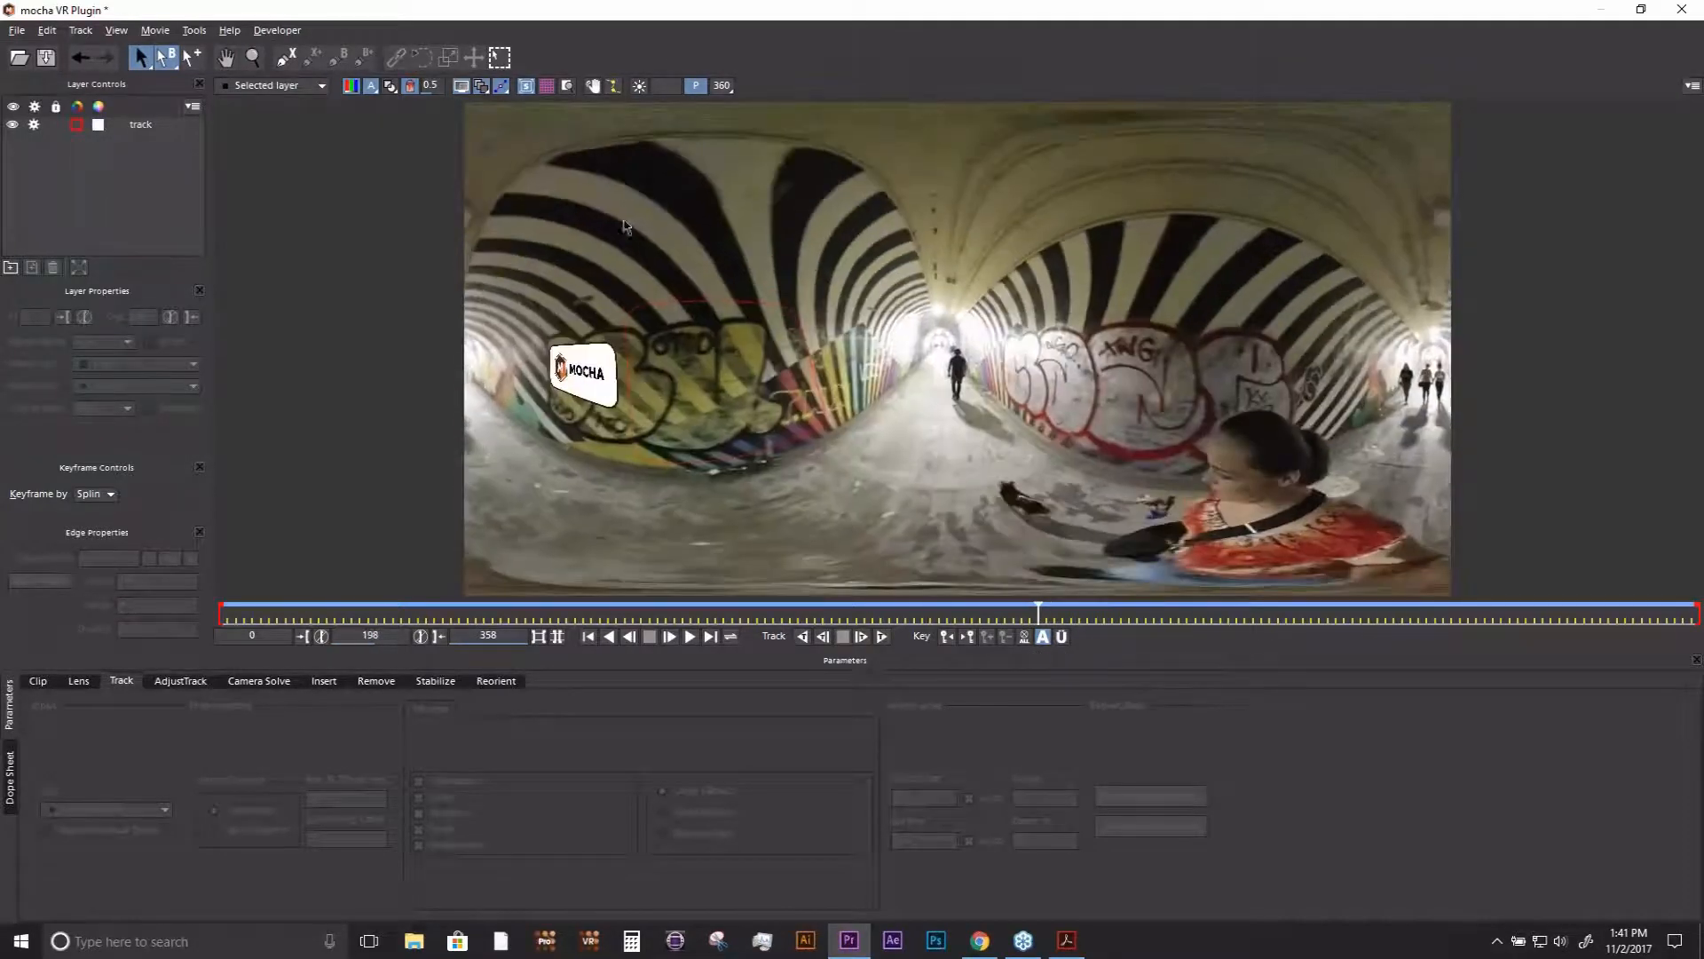
click(613, 371)
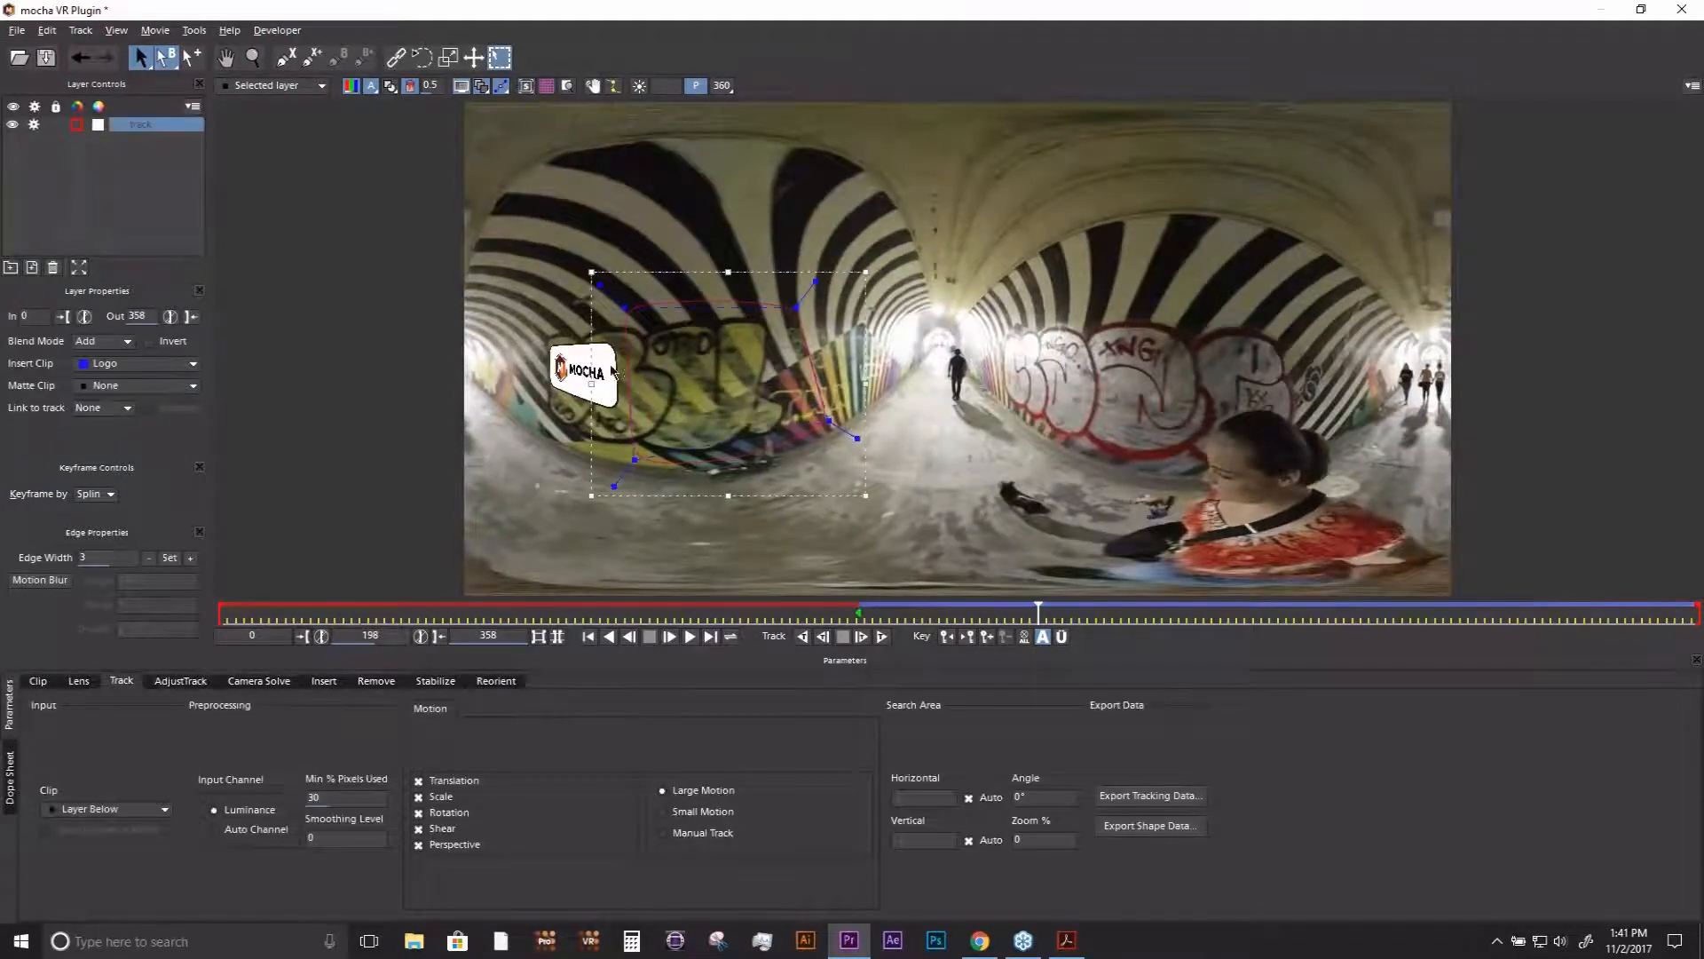
click(568, 353)
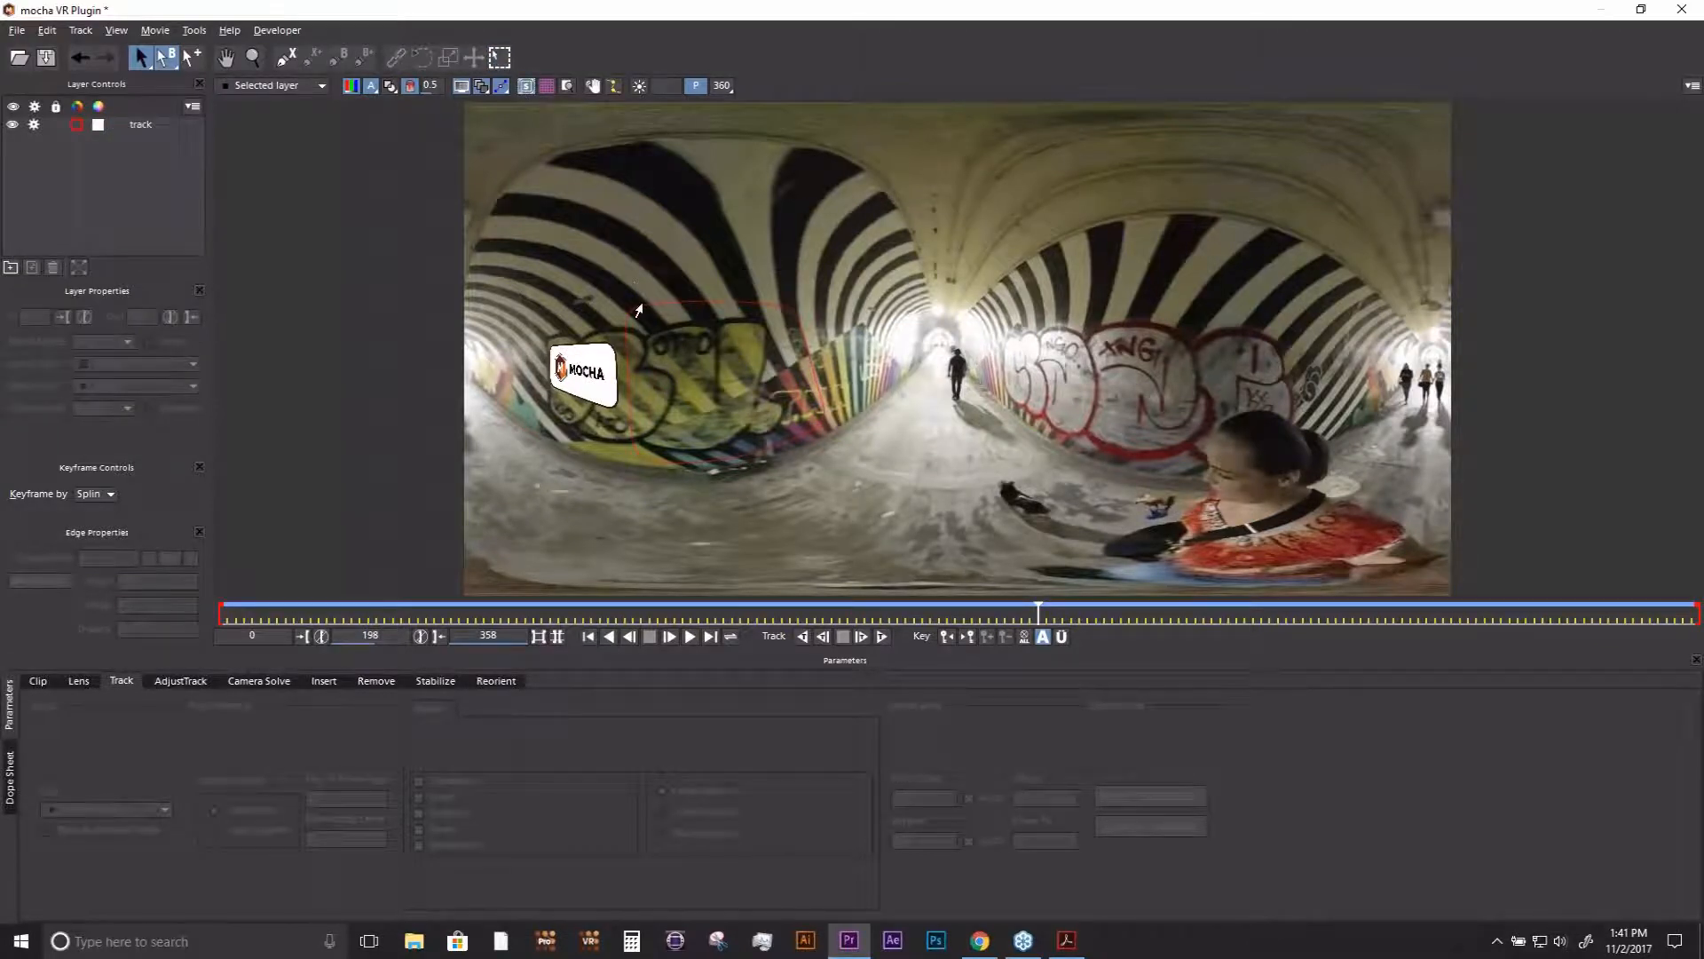
click(602, 345)
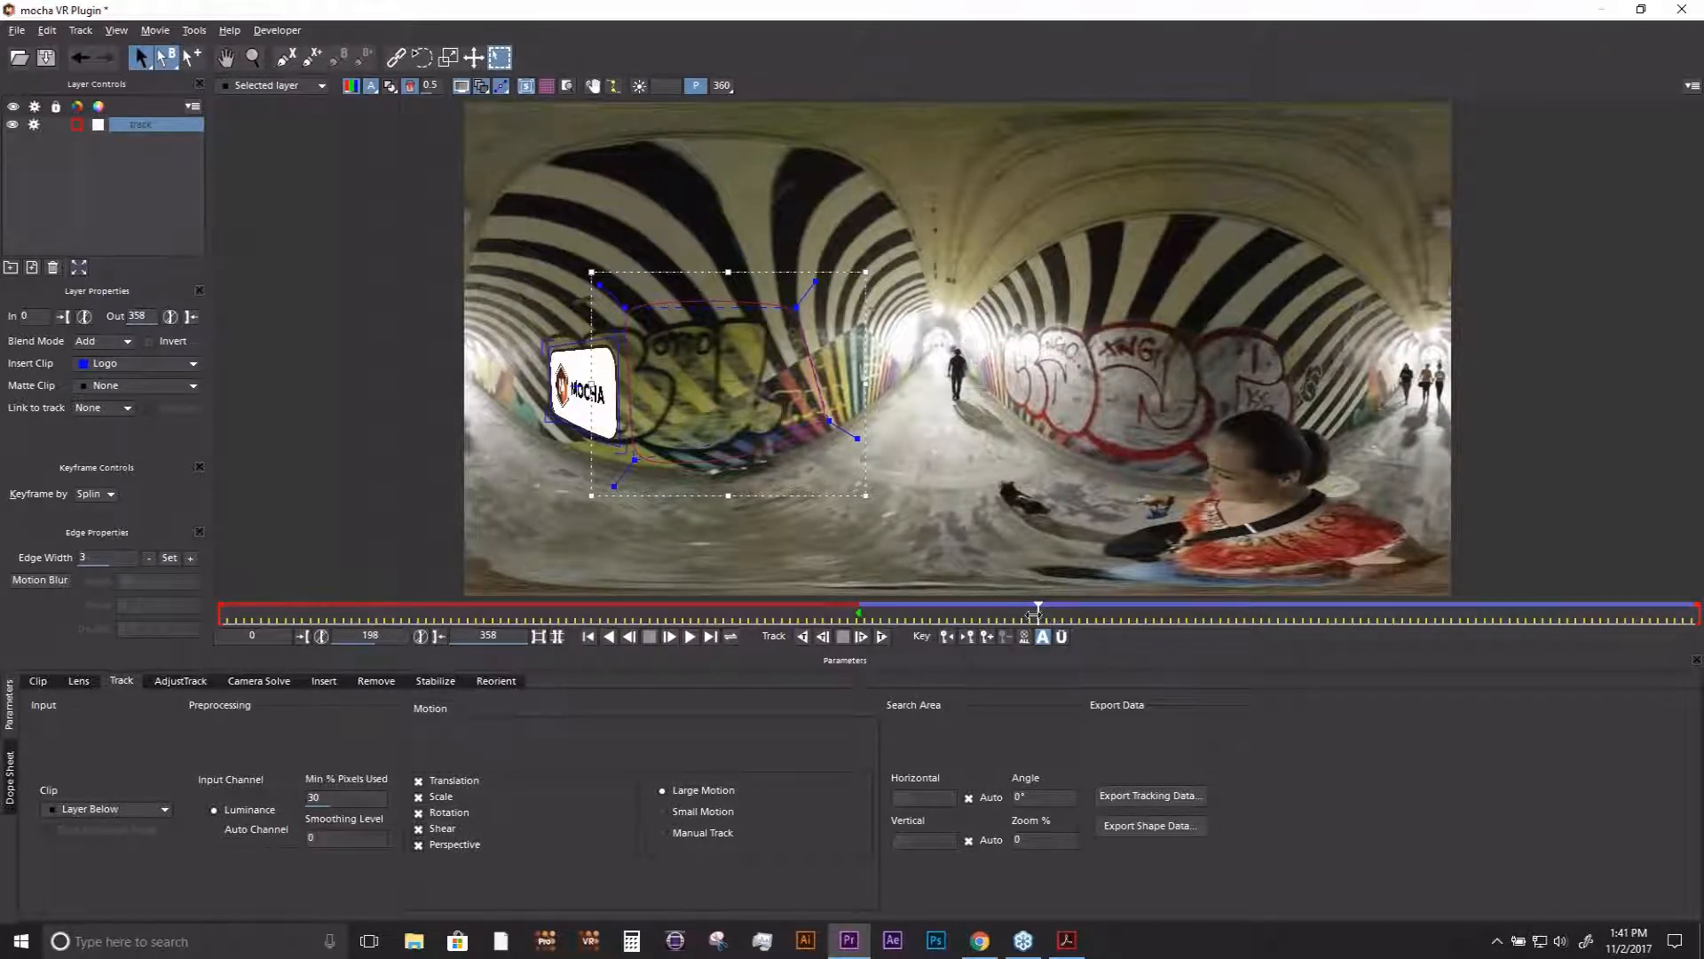
- Refine the logo surface's fit on the graffiti while stepping through frames 165, 168 and 172
drag(1039, 612, 902, 613)
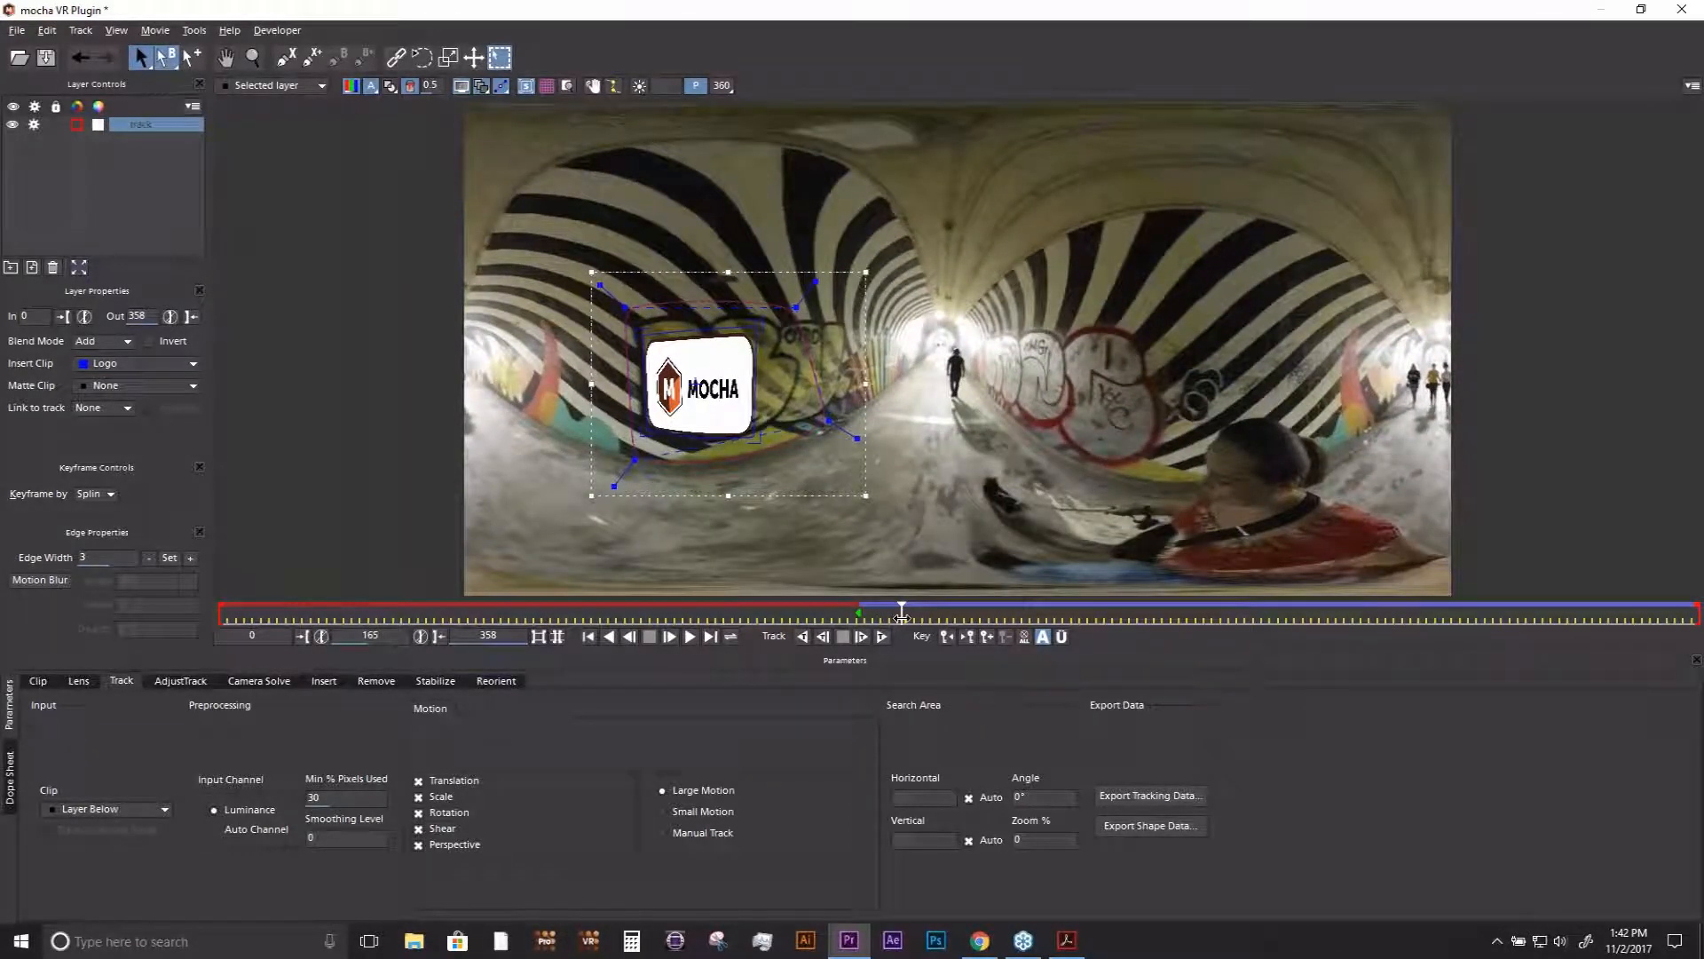
drag(902, 613, 914, 612)
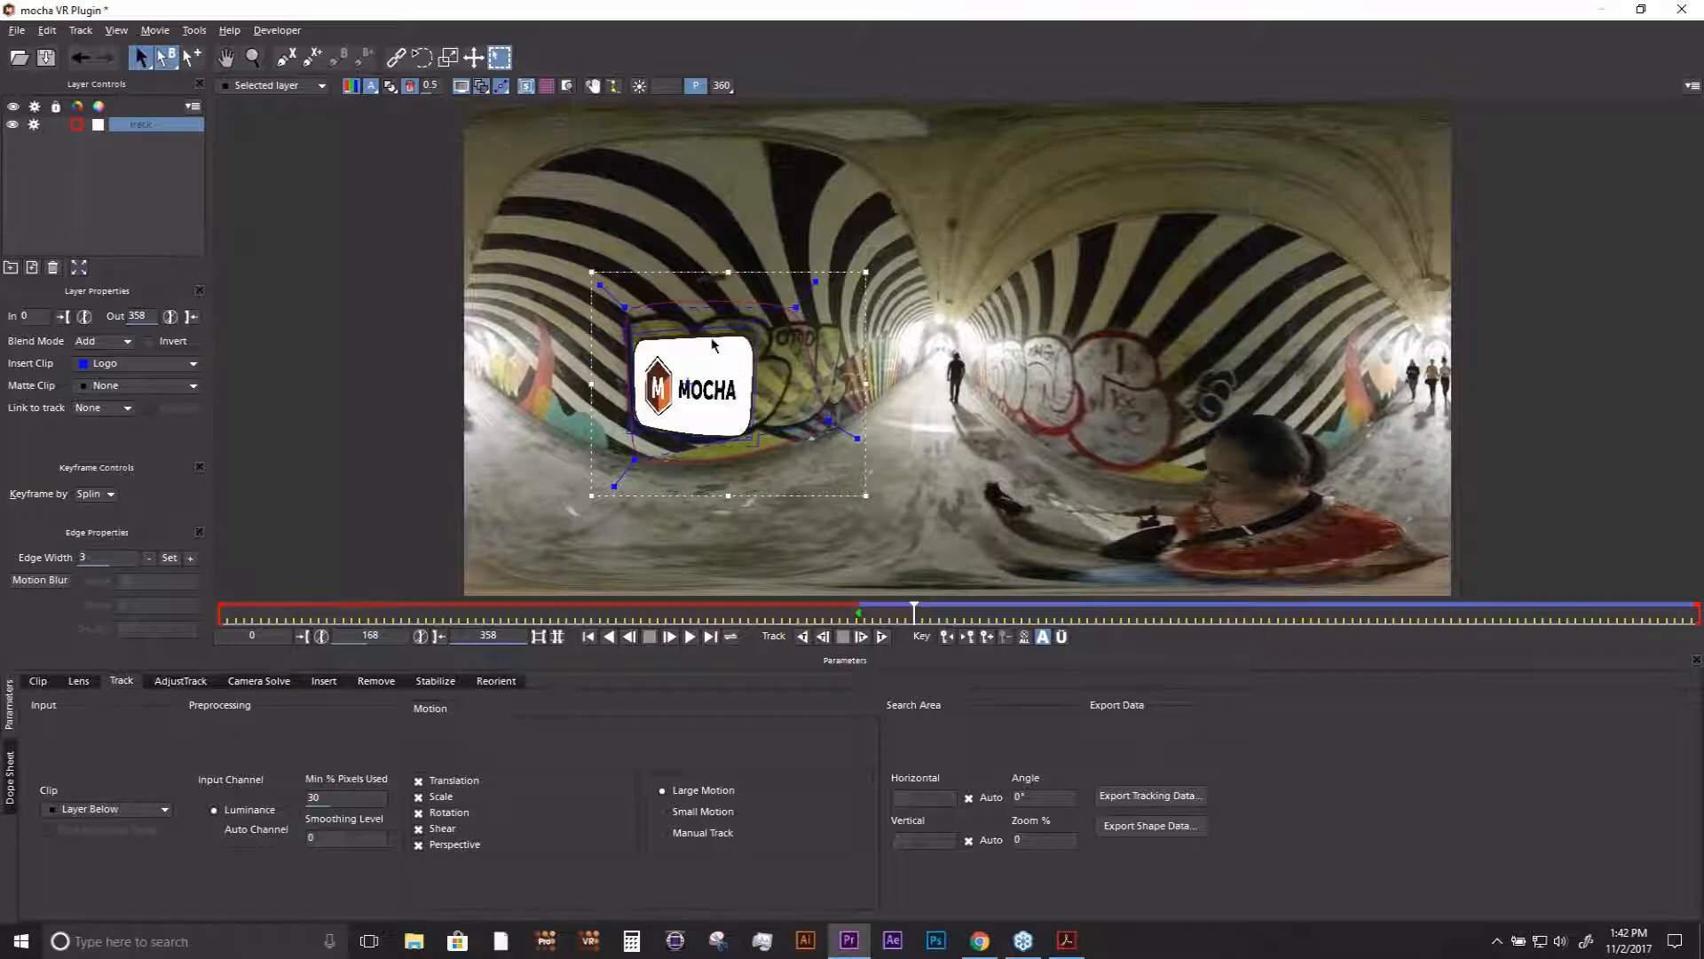
mouse_move(923, 613)
mouse_down()
mouse_move(1451, 607)
mouse_move(930, 611)
mouse_up()
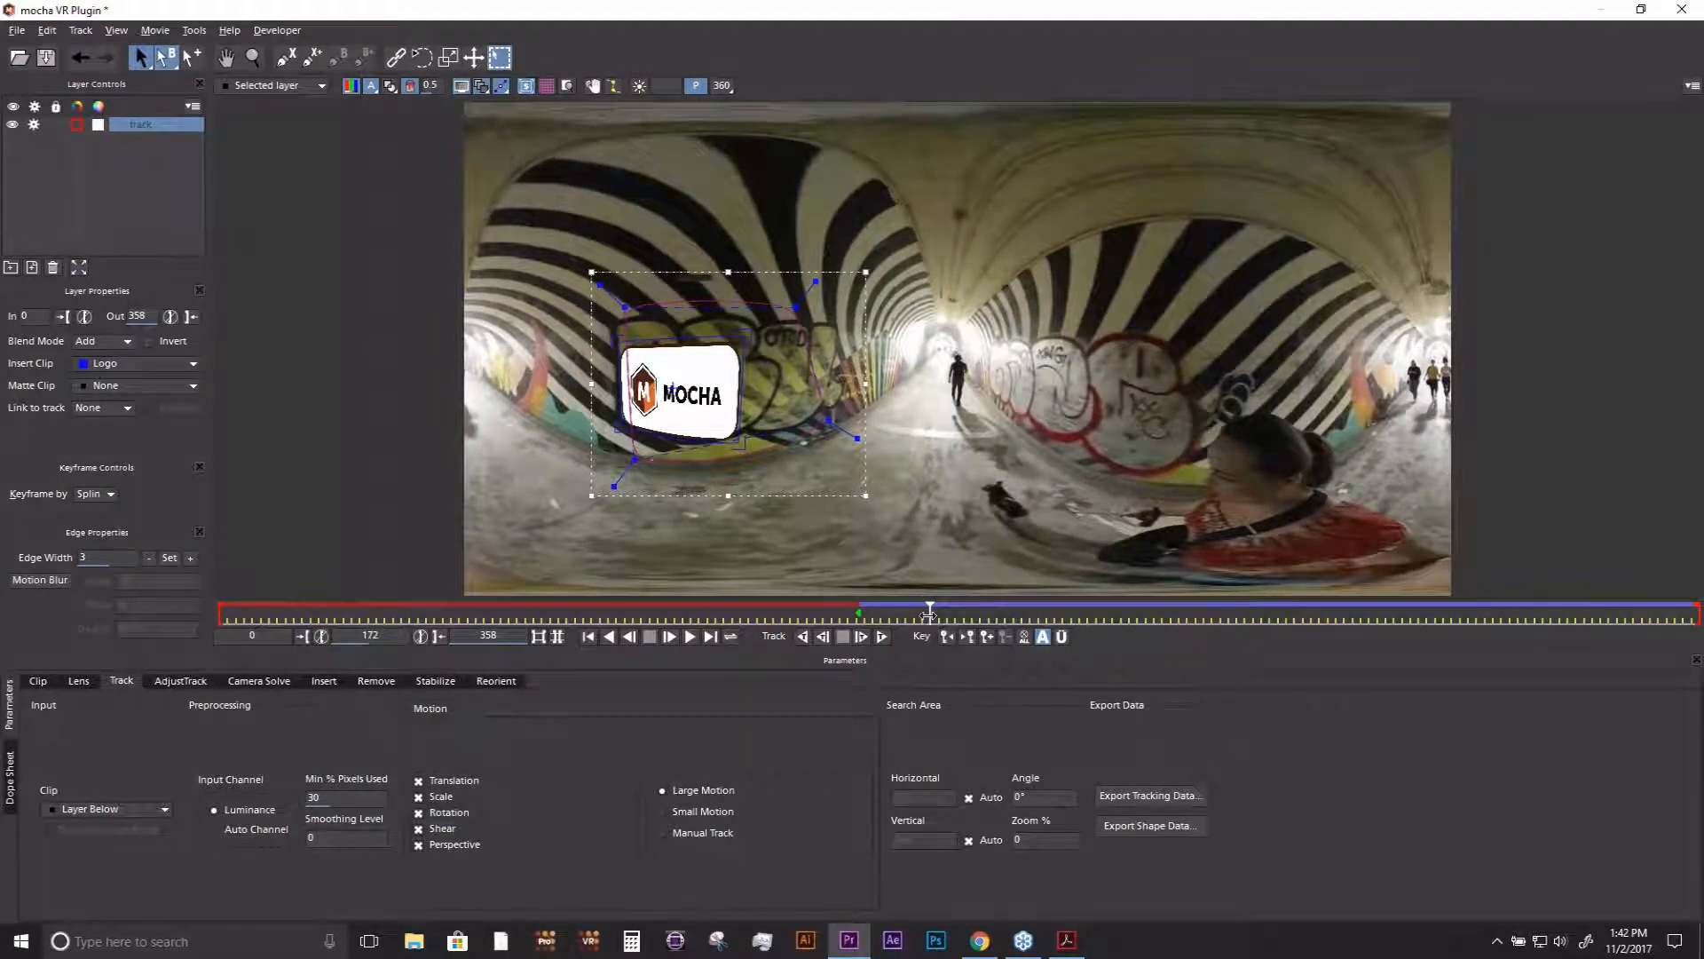
mouse_move(929, 612)
mouse_down()
mouse_move(1415, 610)
mouse_move(902, 612)
mouse_up()
- Save the changes, return to Premiere Pro and preview the logo insert from 00:02:18:22 to 00:02:22:27
click(1681, 9)
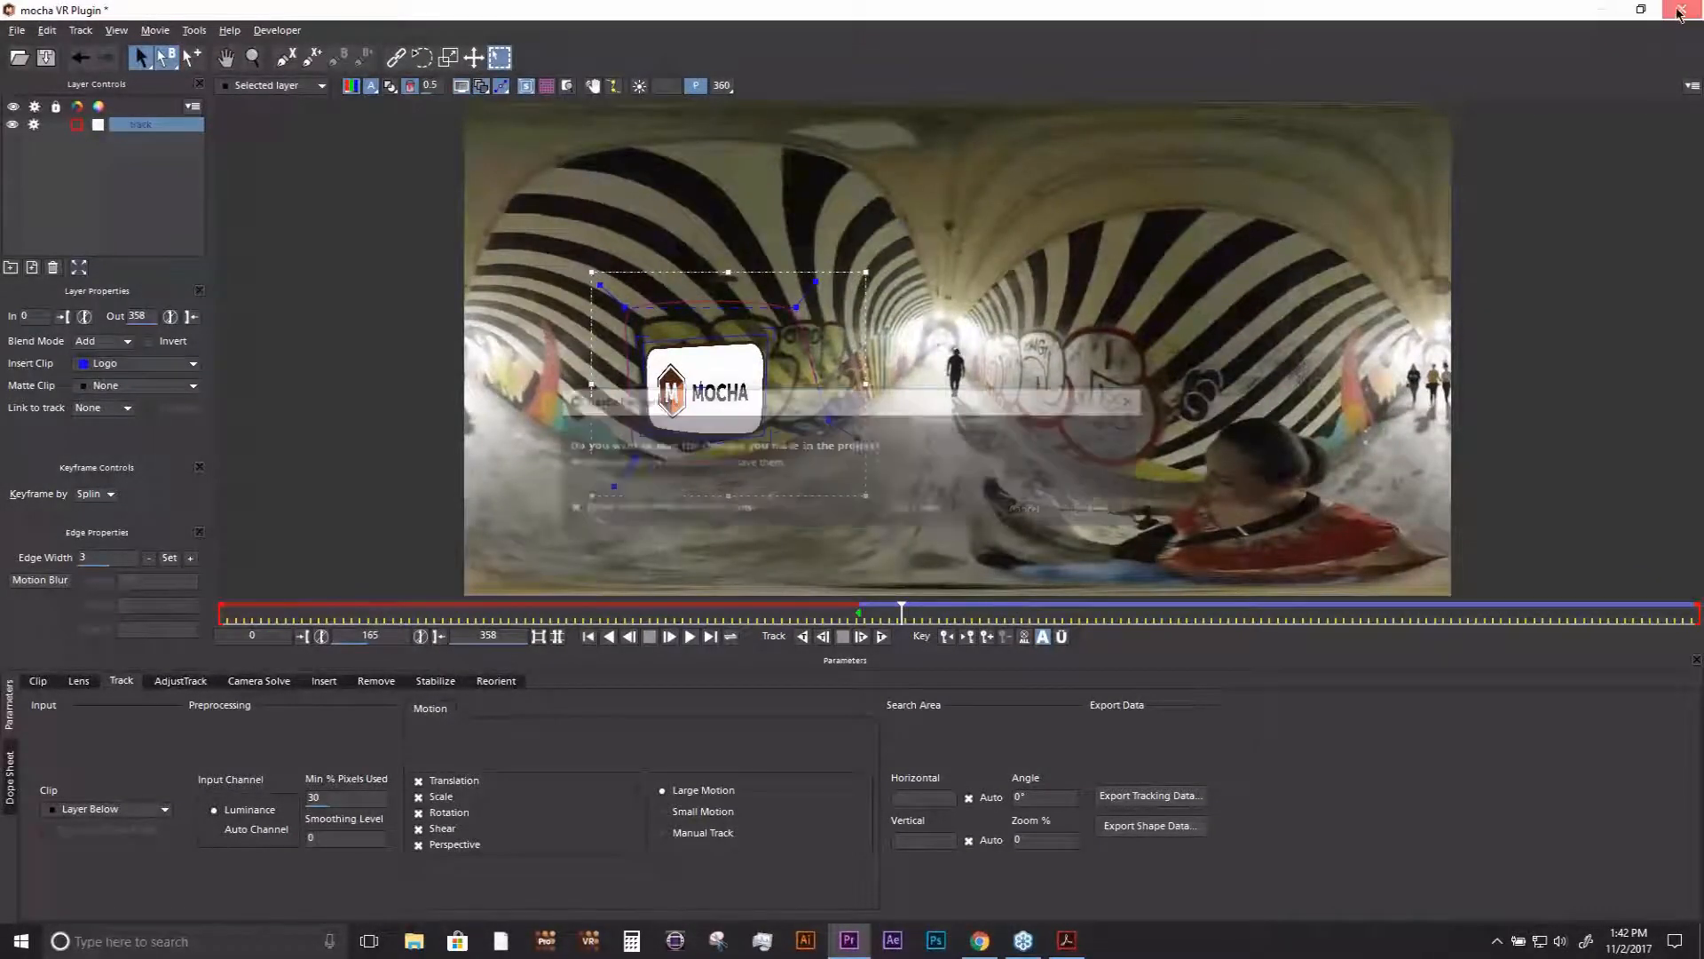
click(1115, 515)
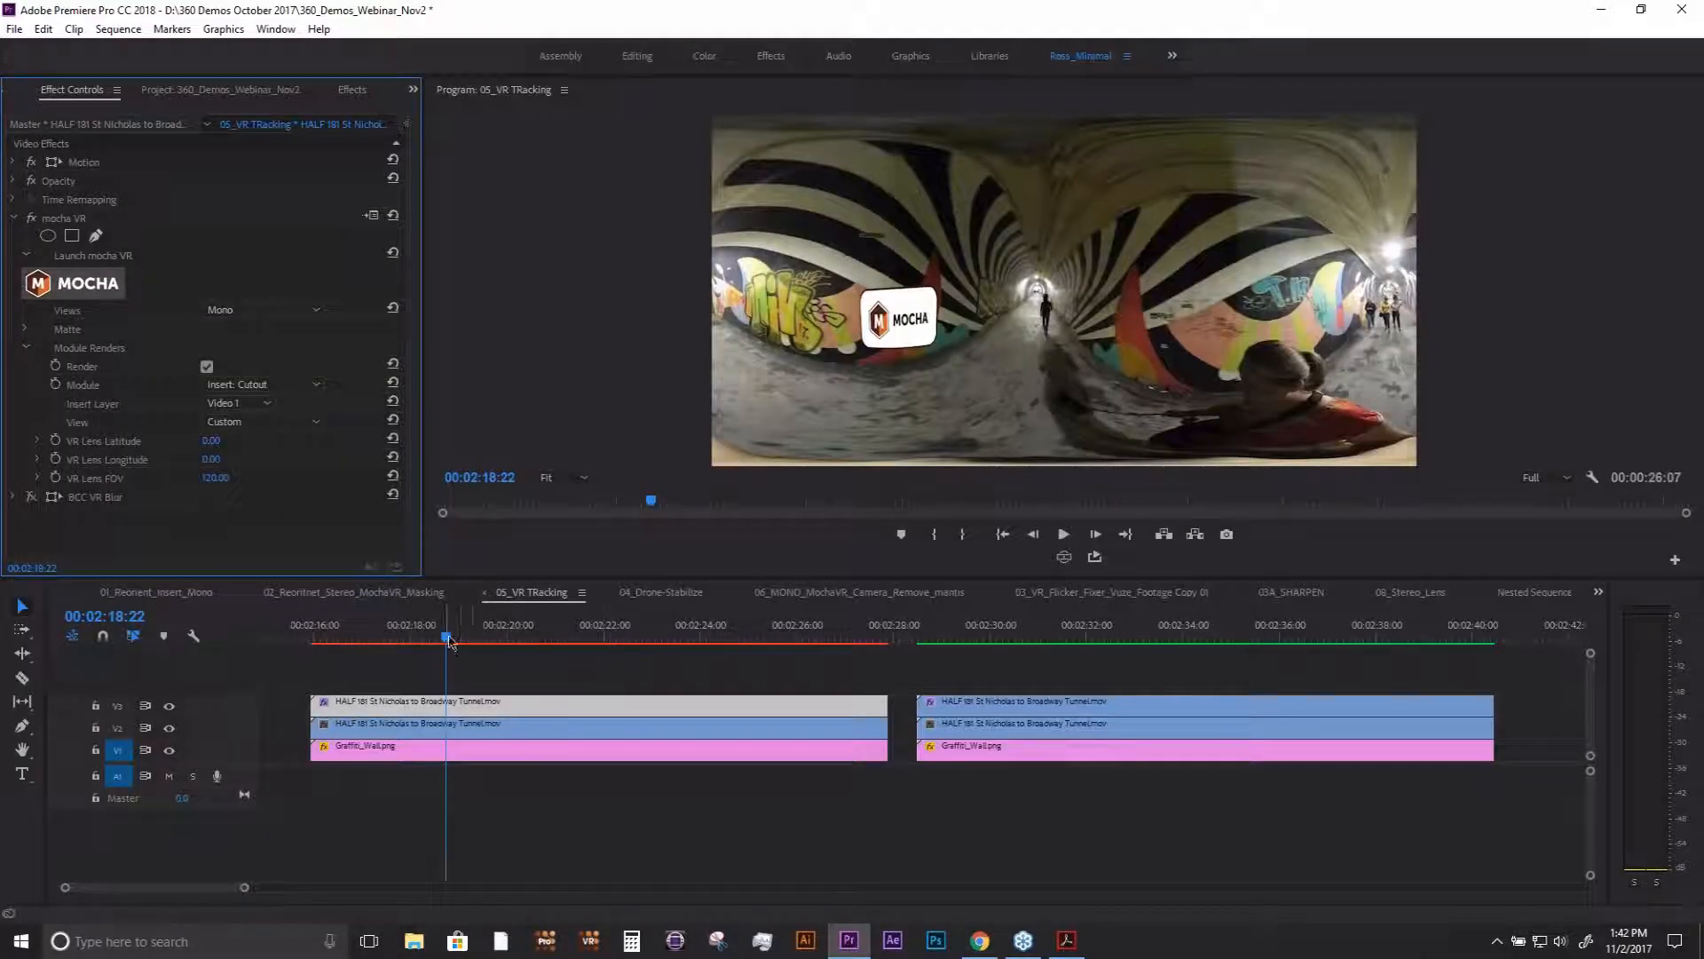
drag(450, 641, 473, 638)
click(505, 632)
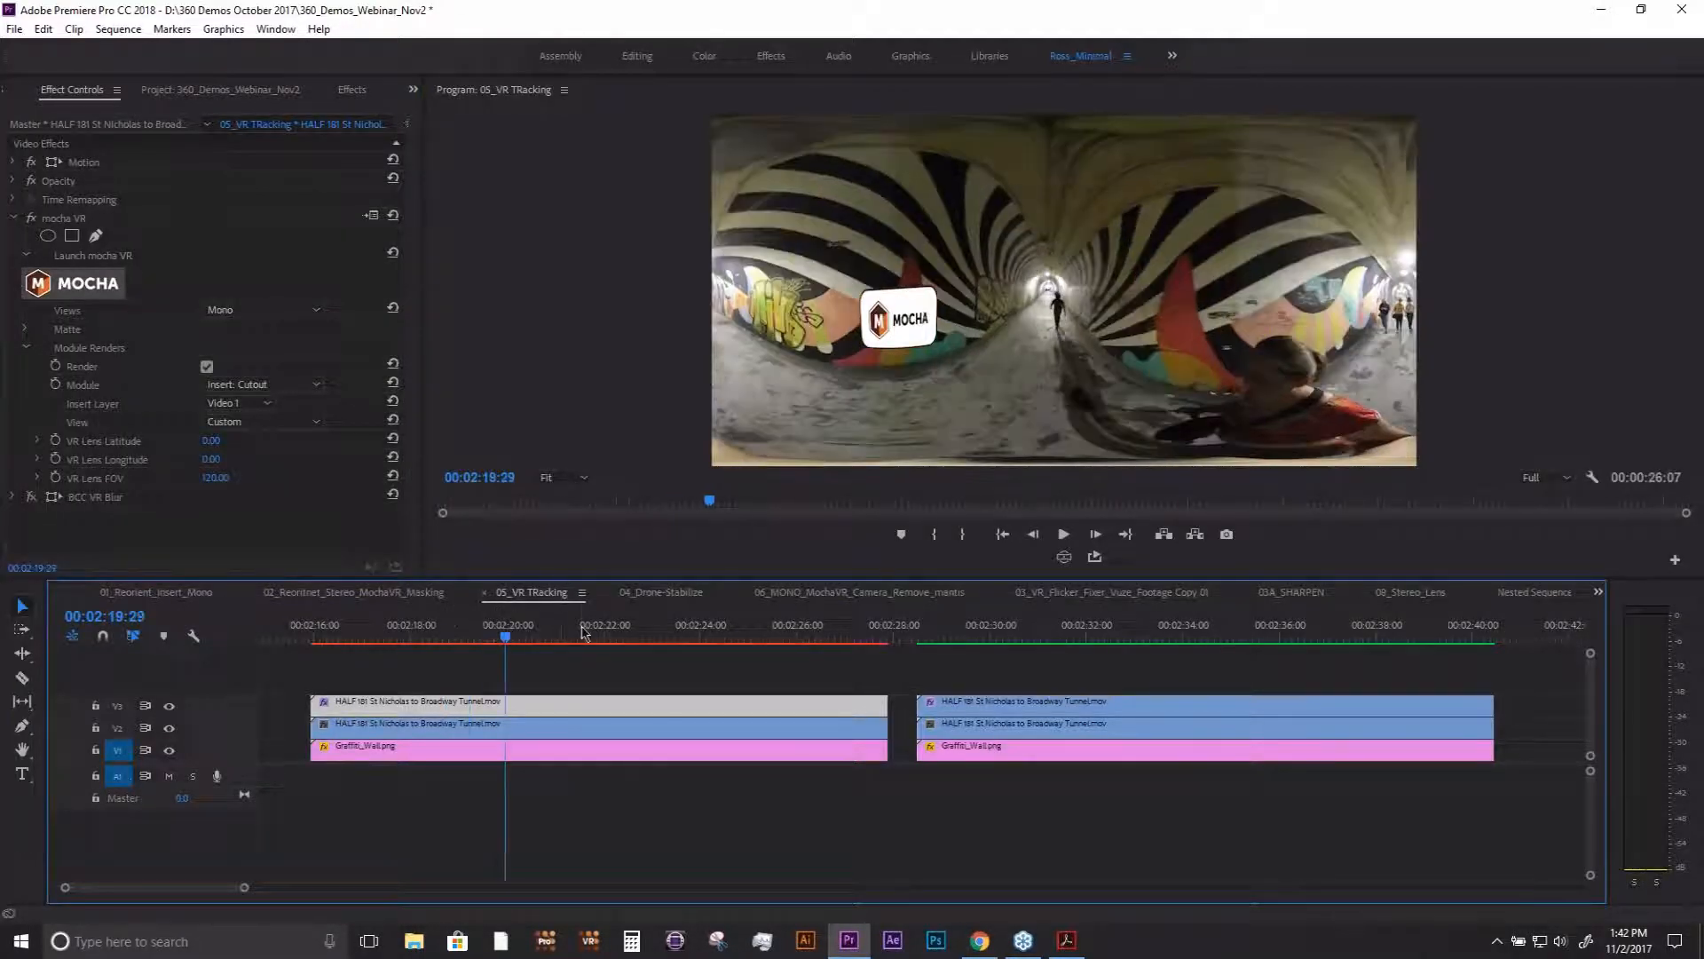
click(602, 632)
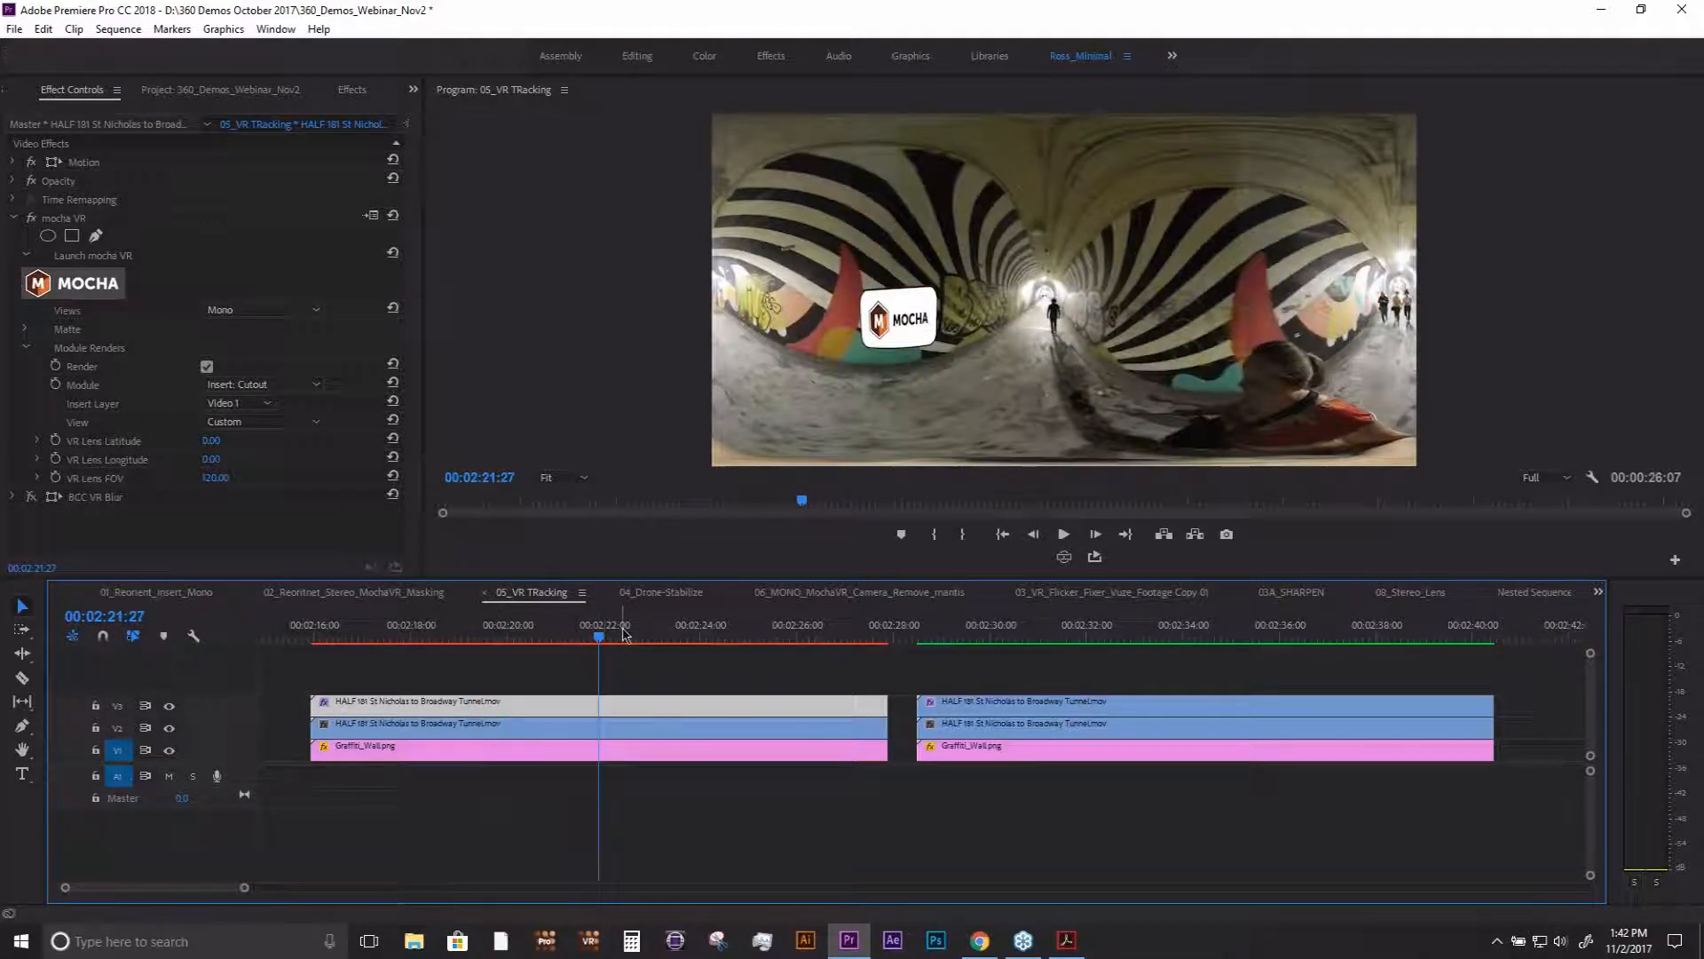
click(649, 632)
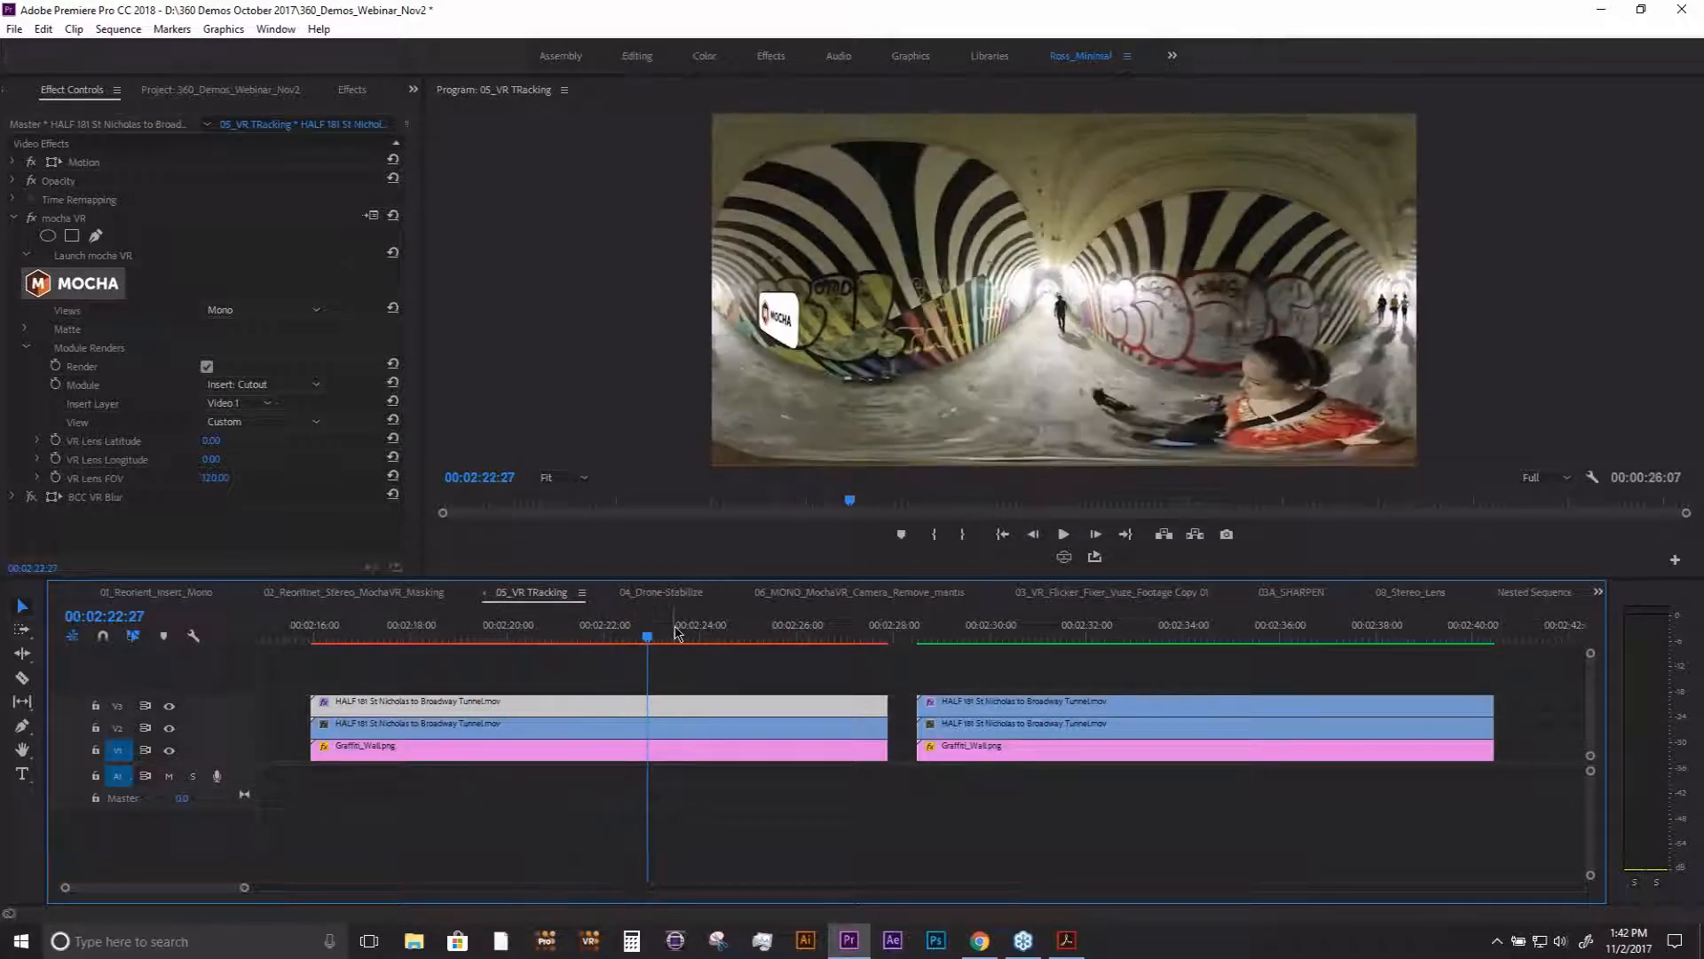
click(627, 632)
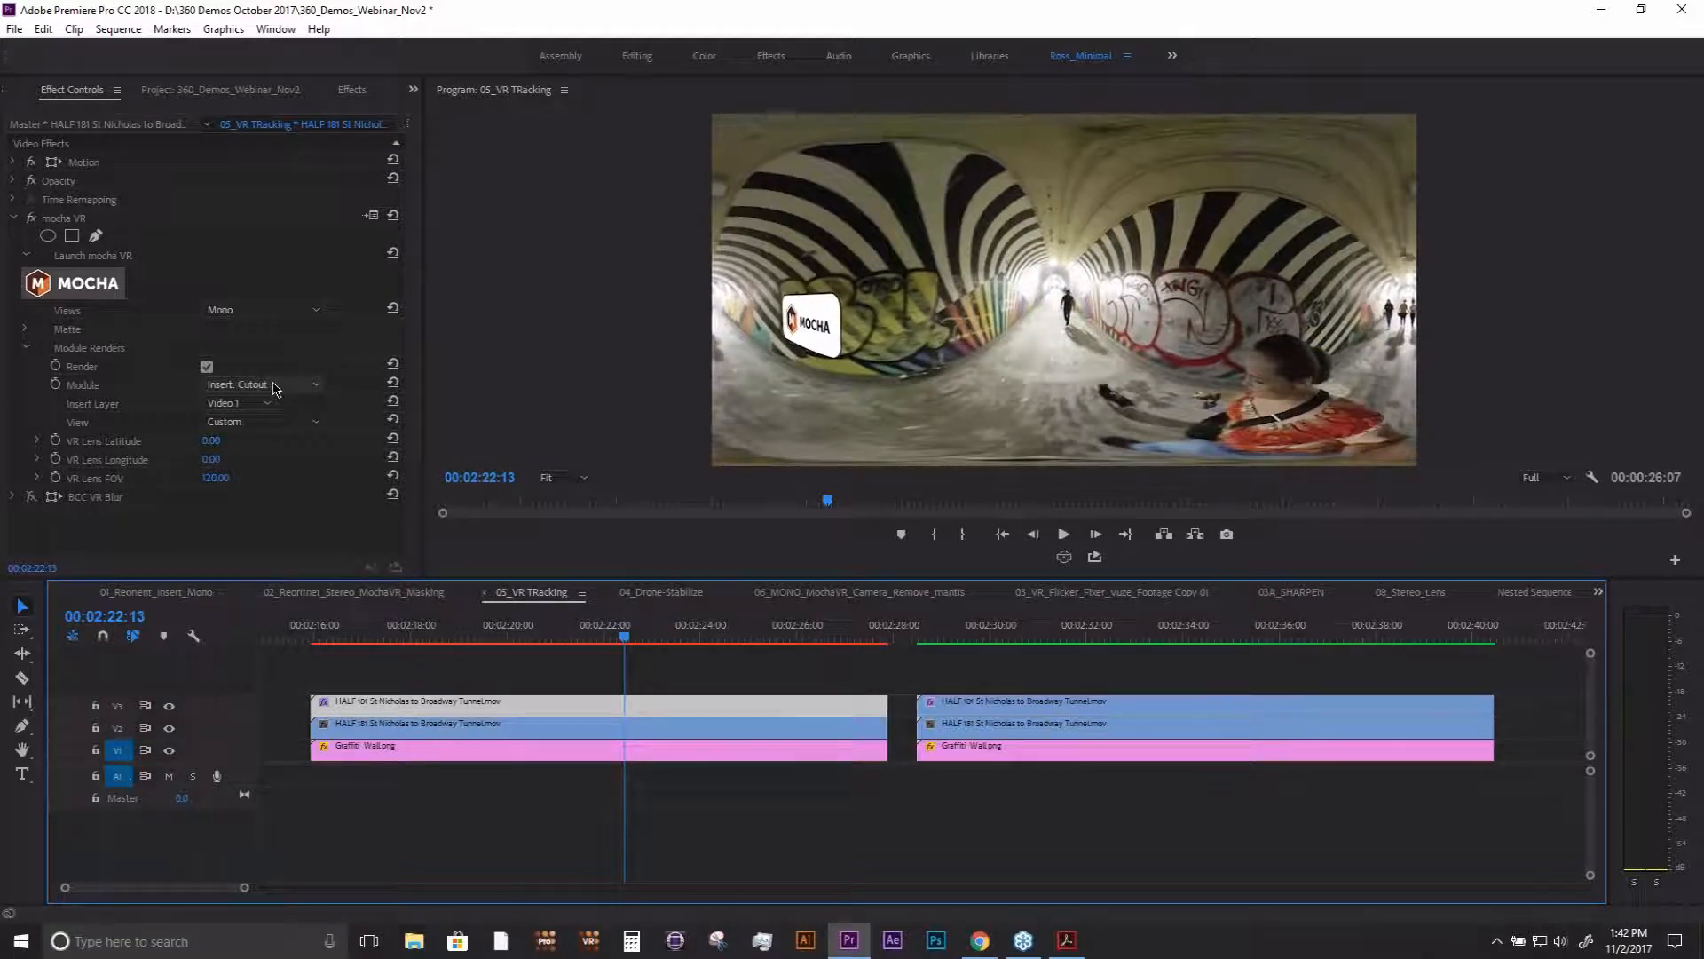
- Hide tracks V2 and V1 to preview the logo cutout alone, and show V2 again beneath it
click(170, 729)
click(170, 750)
click(657, 633)
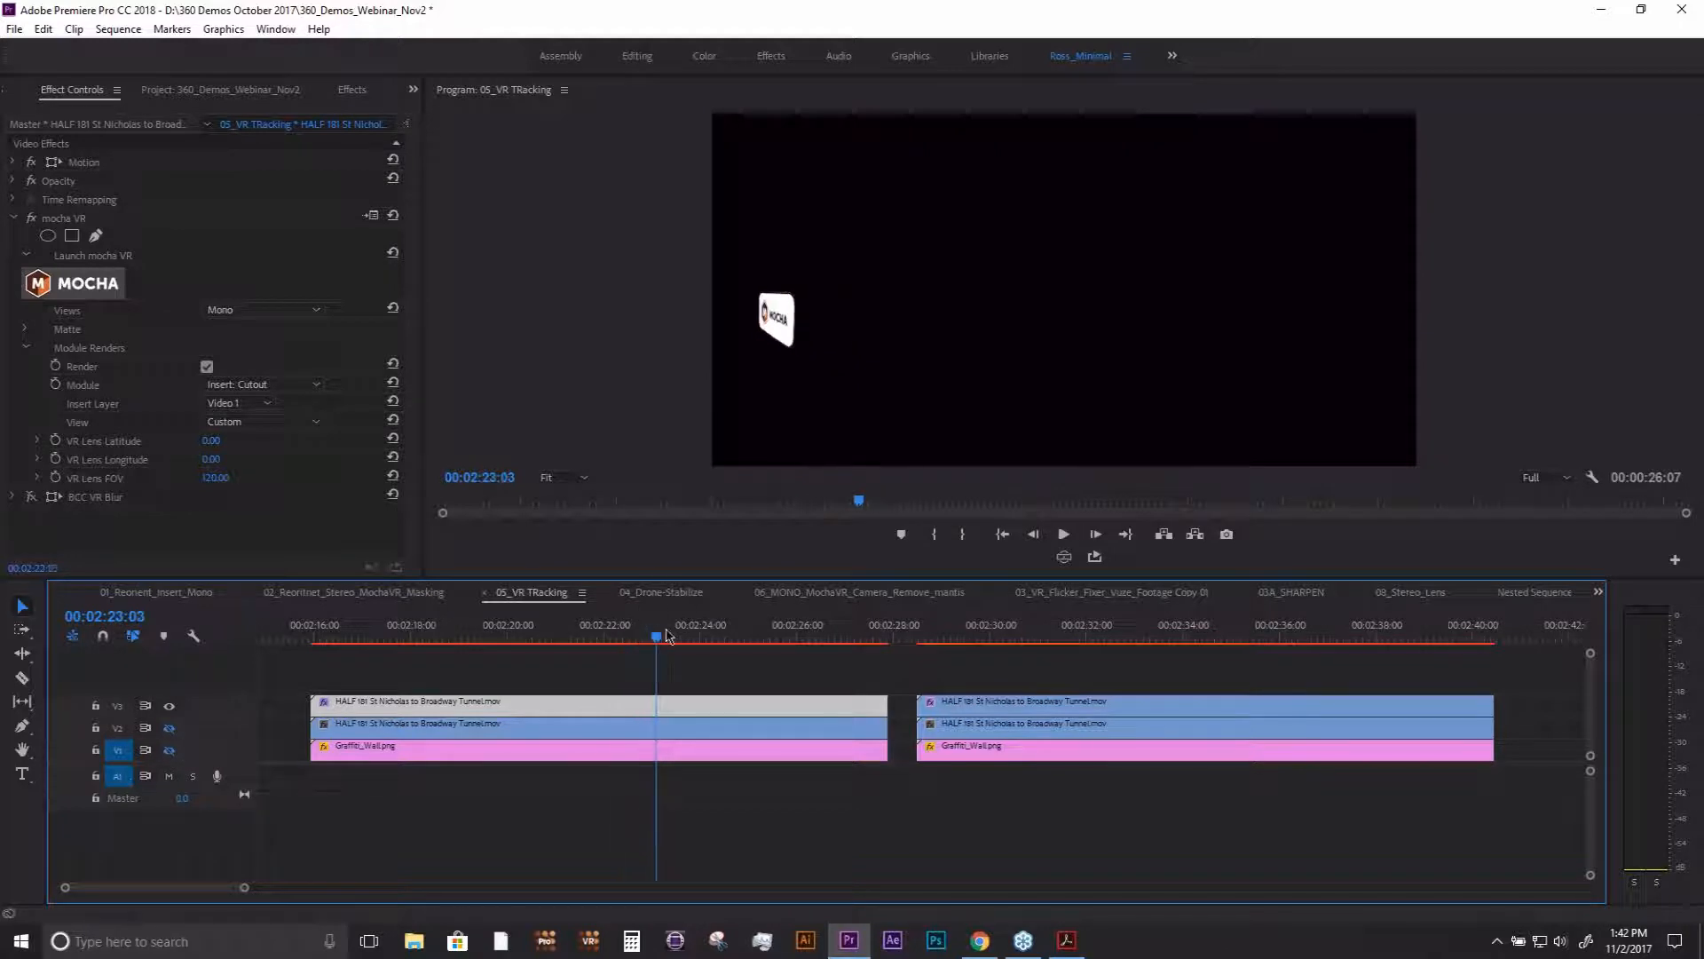
mouse_move(668, 633)
mouse_down()
mouse_move(786, 633)
mouse_move(647, 637)
mouse_up()
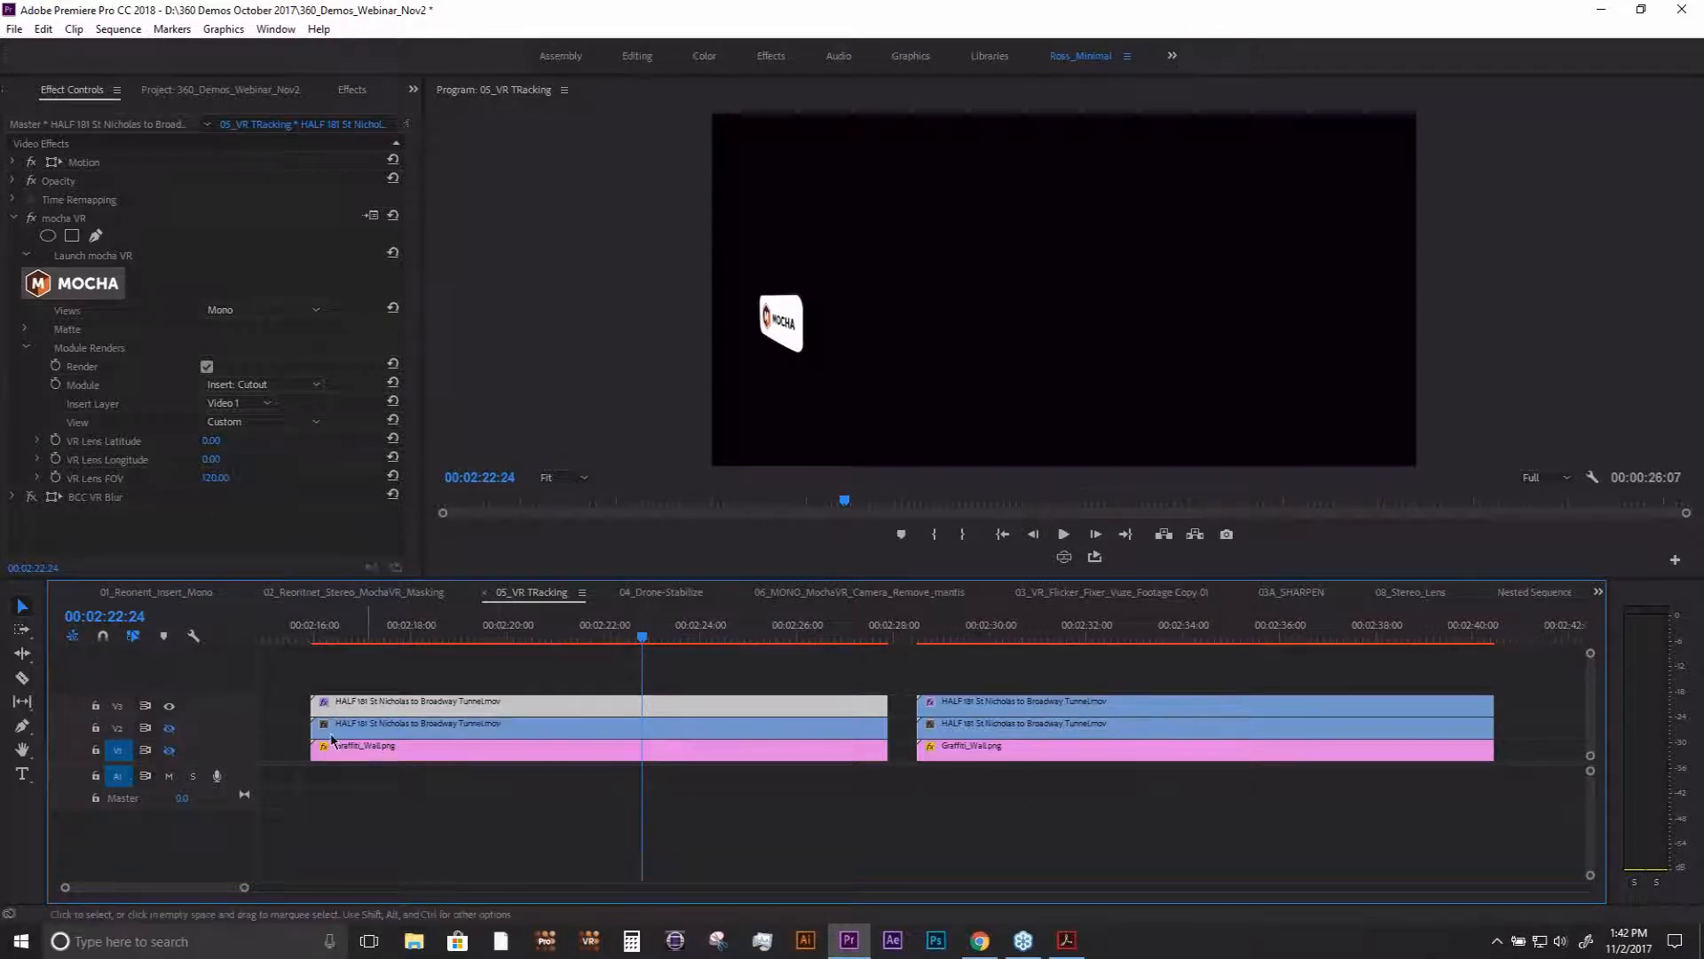
click(170, 729)
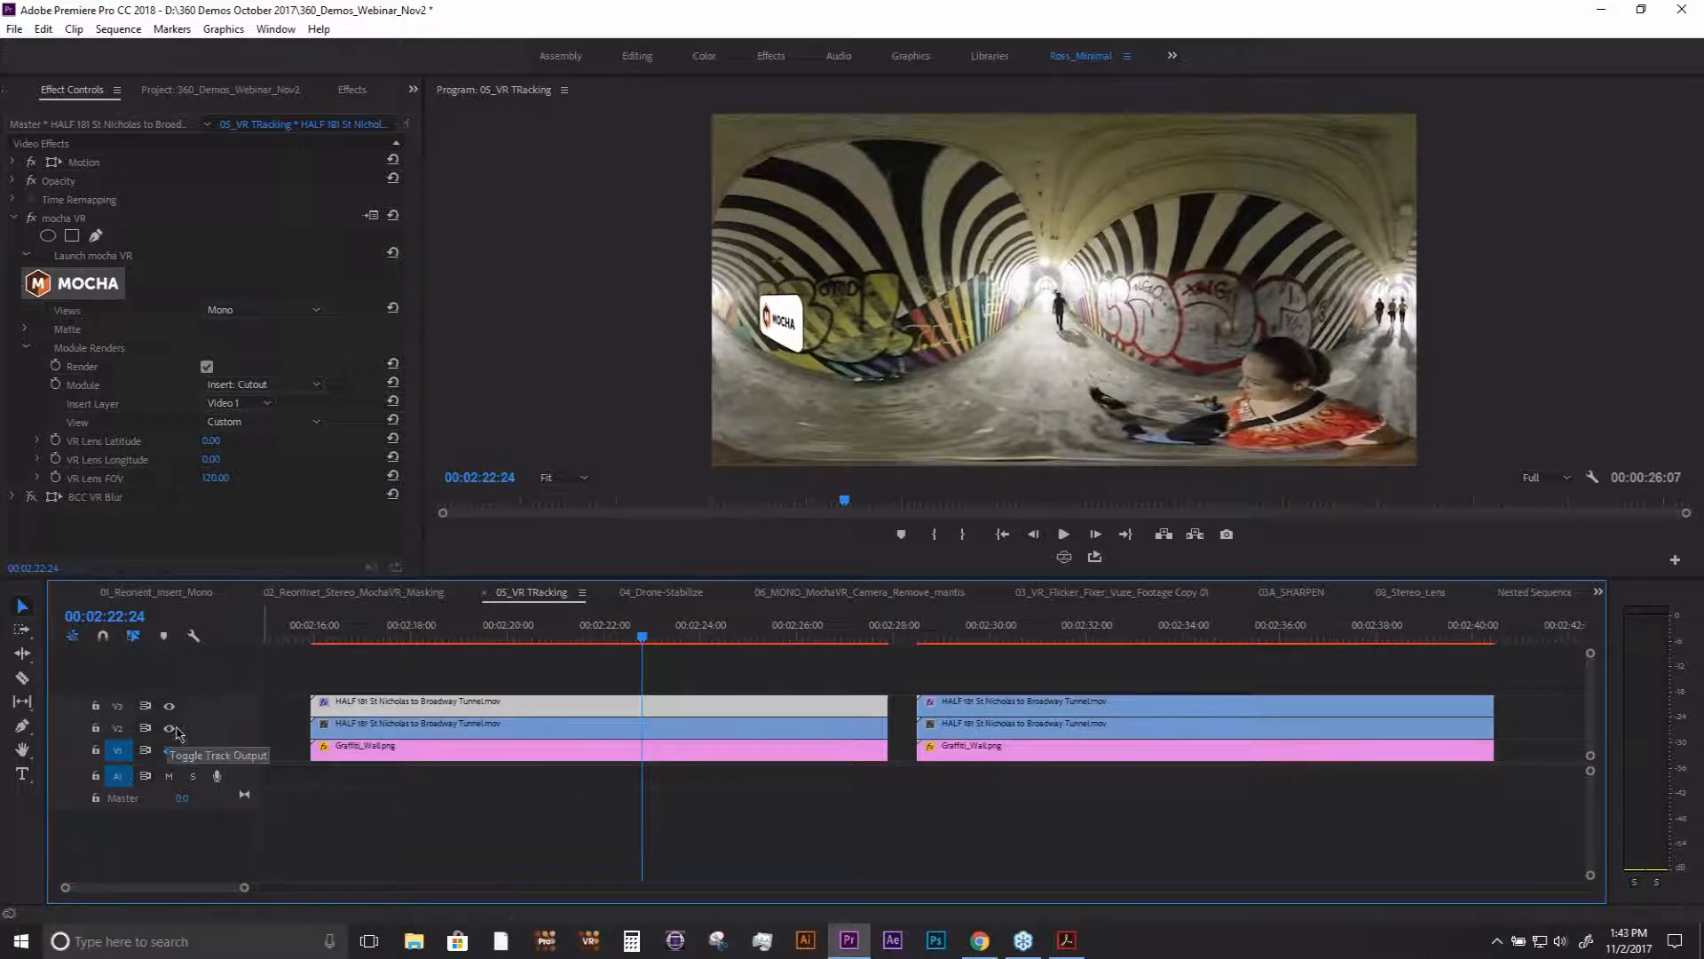
drag(666, 635, 630, 636)
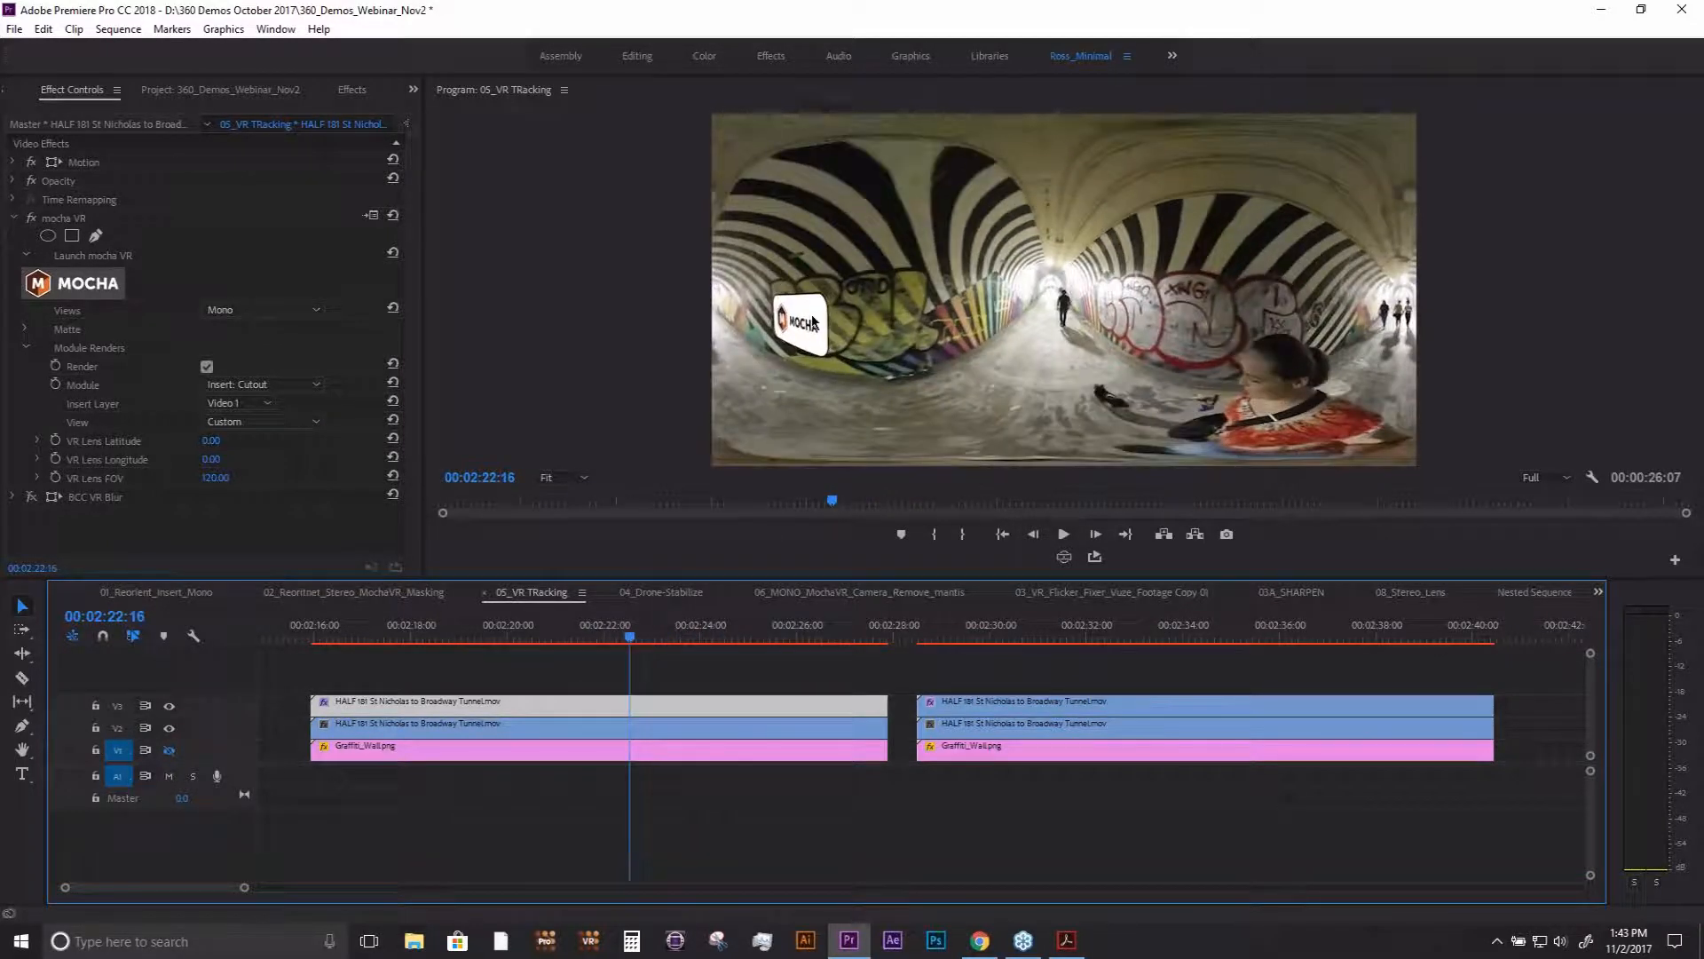
- Open the BCC VR Blur settings on the logo clip, raise Master Blur at 00:02:22:16 and preview 00:02:24:01
click(14, 218)
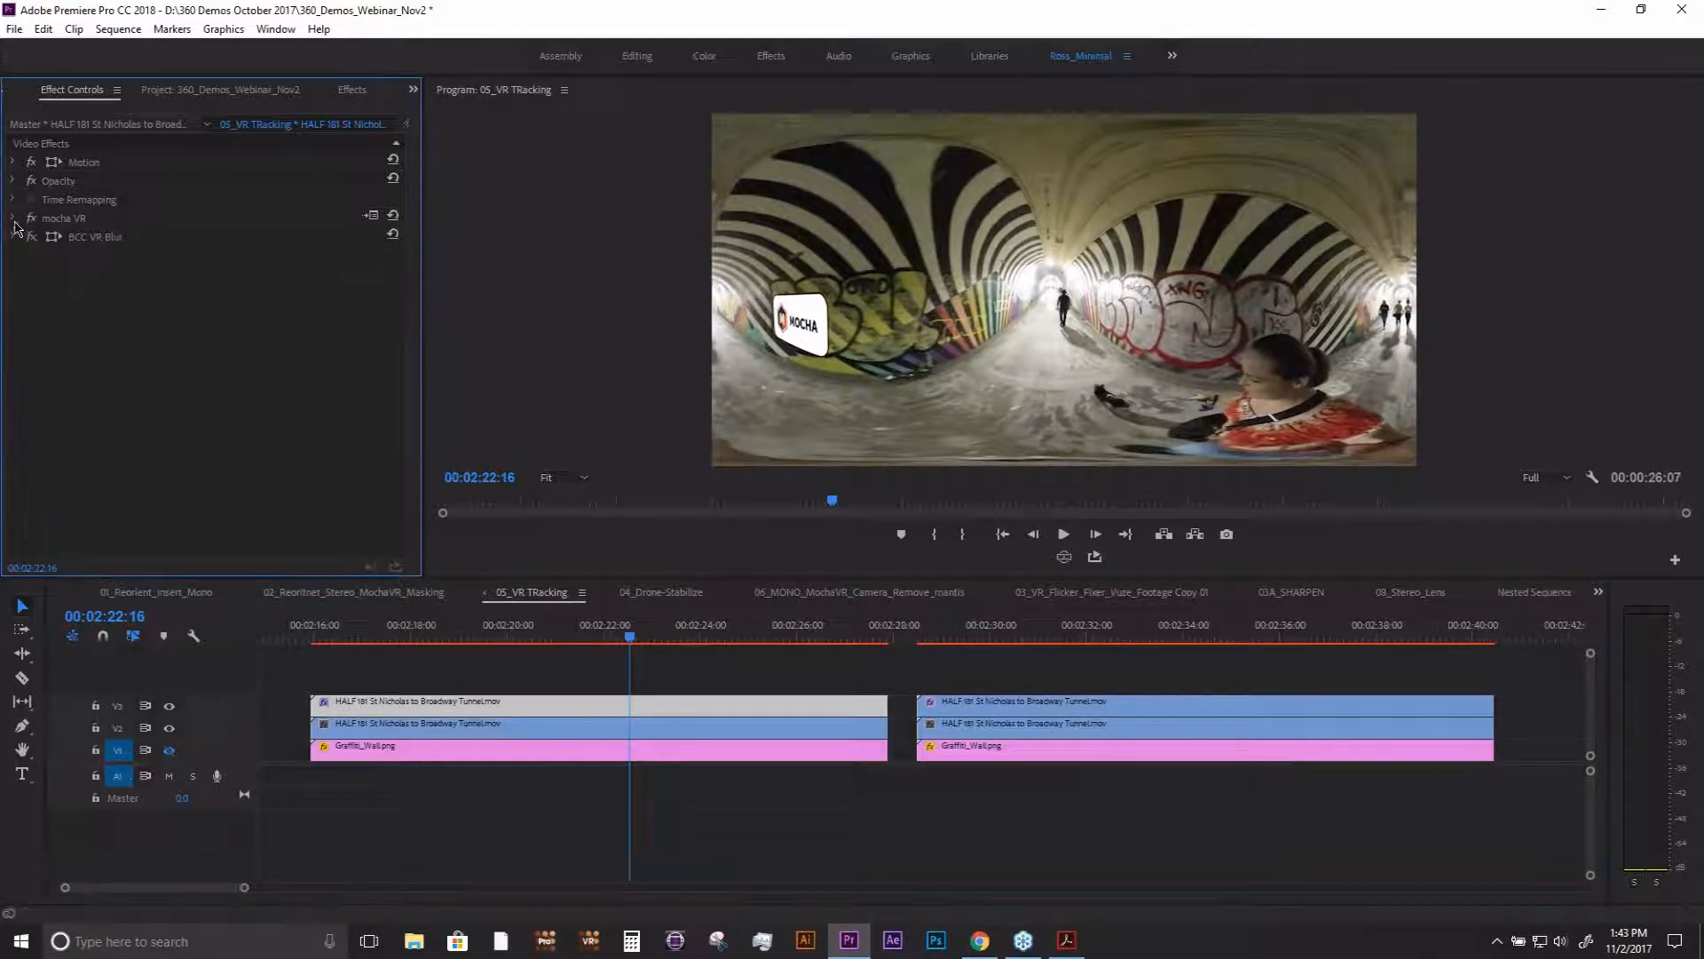
click(31, 237)
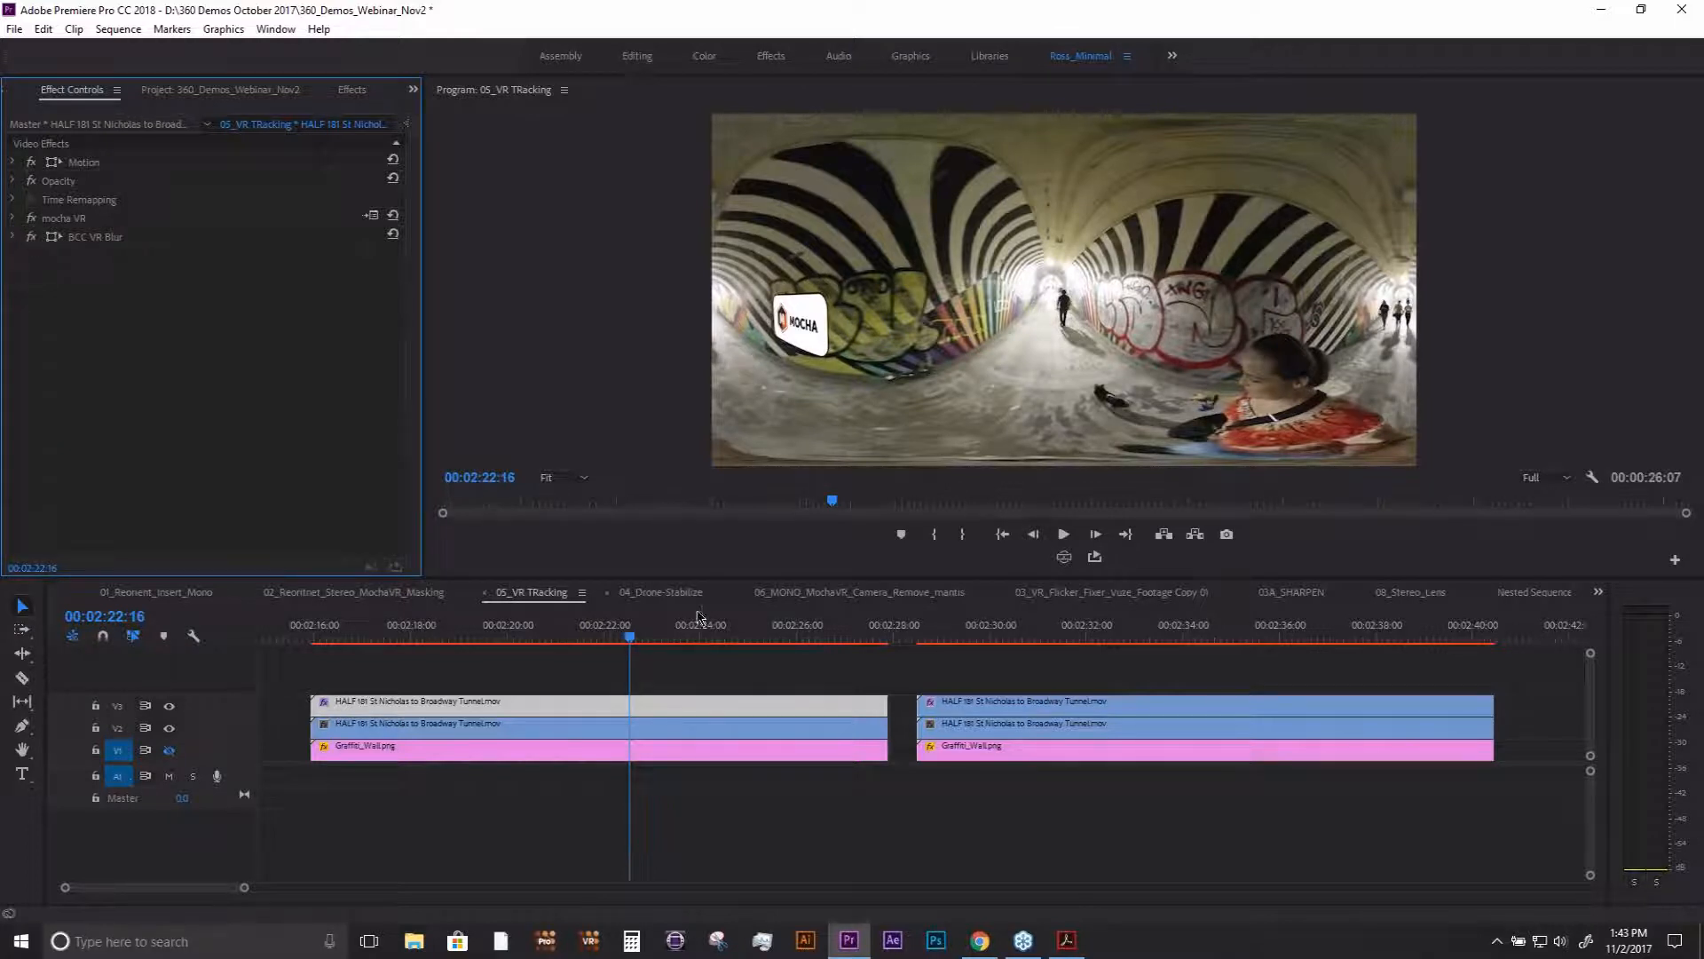
click(13, 236)
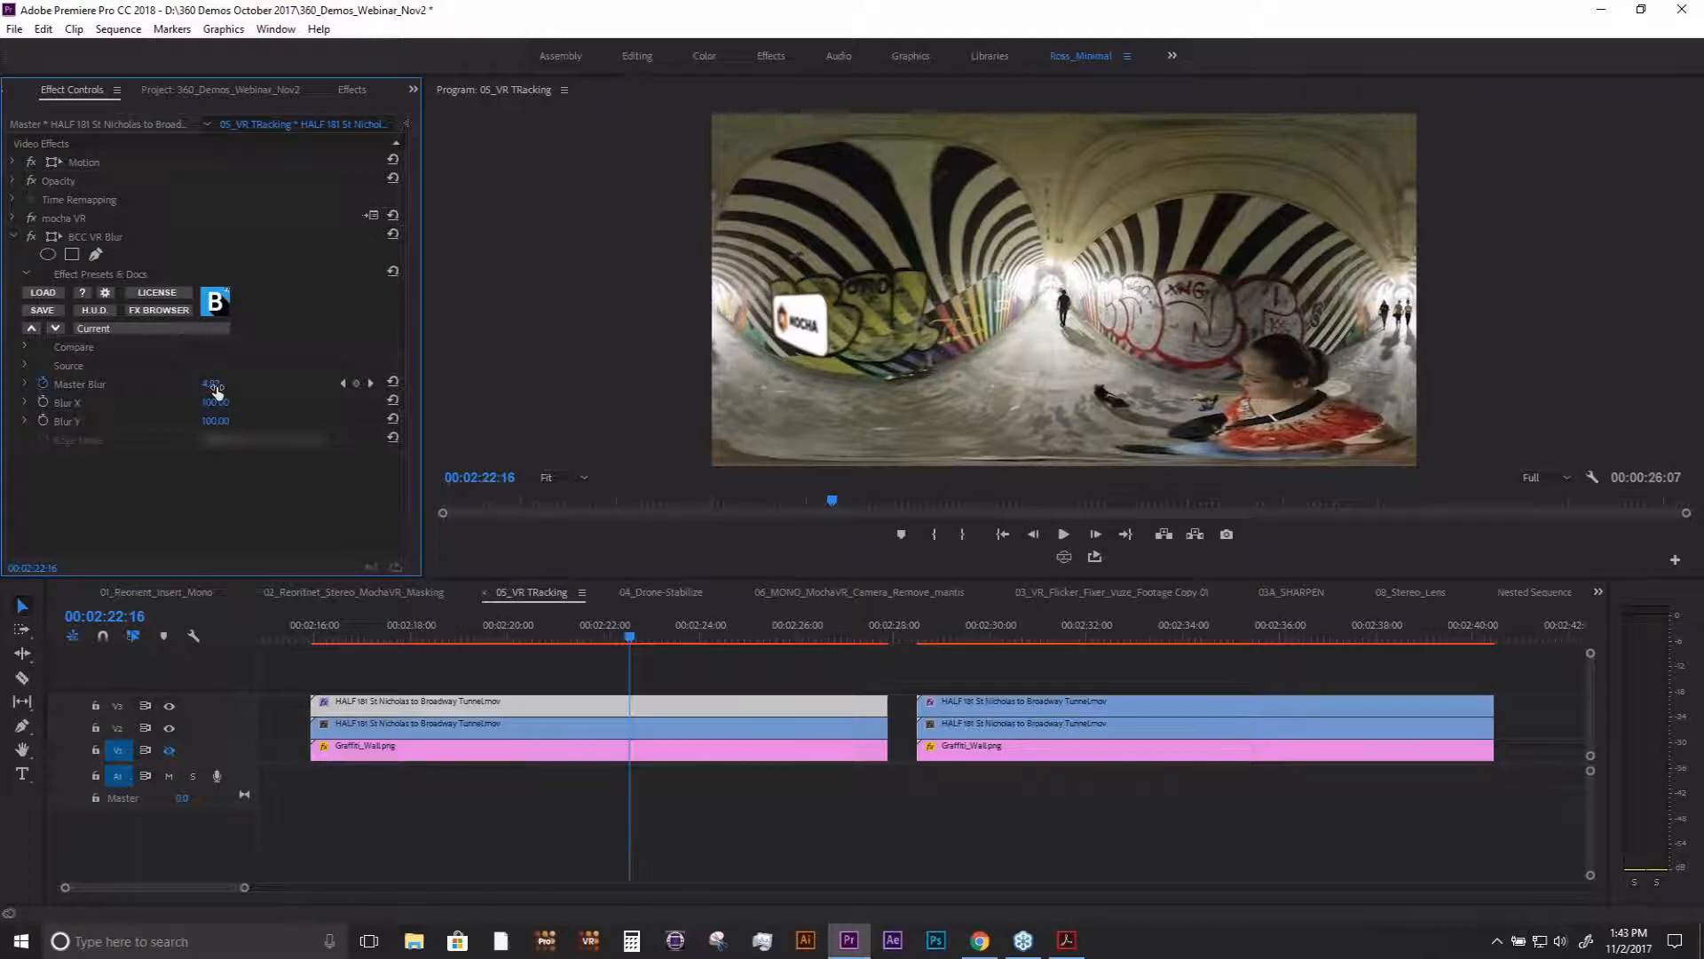
drag(214, 384, 224, 384)
click(703, 637)
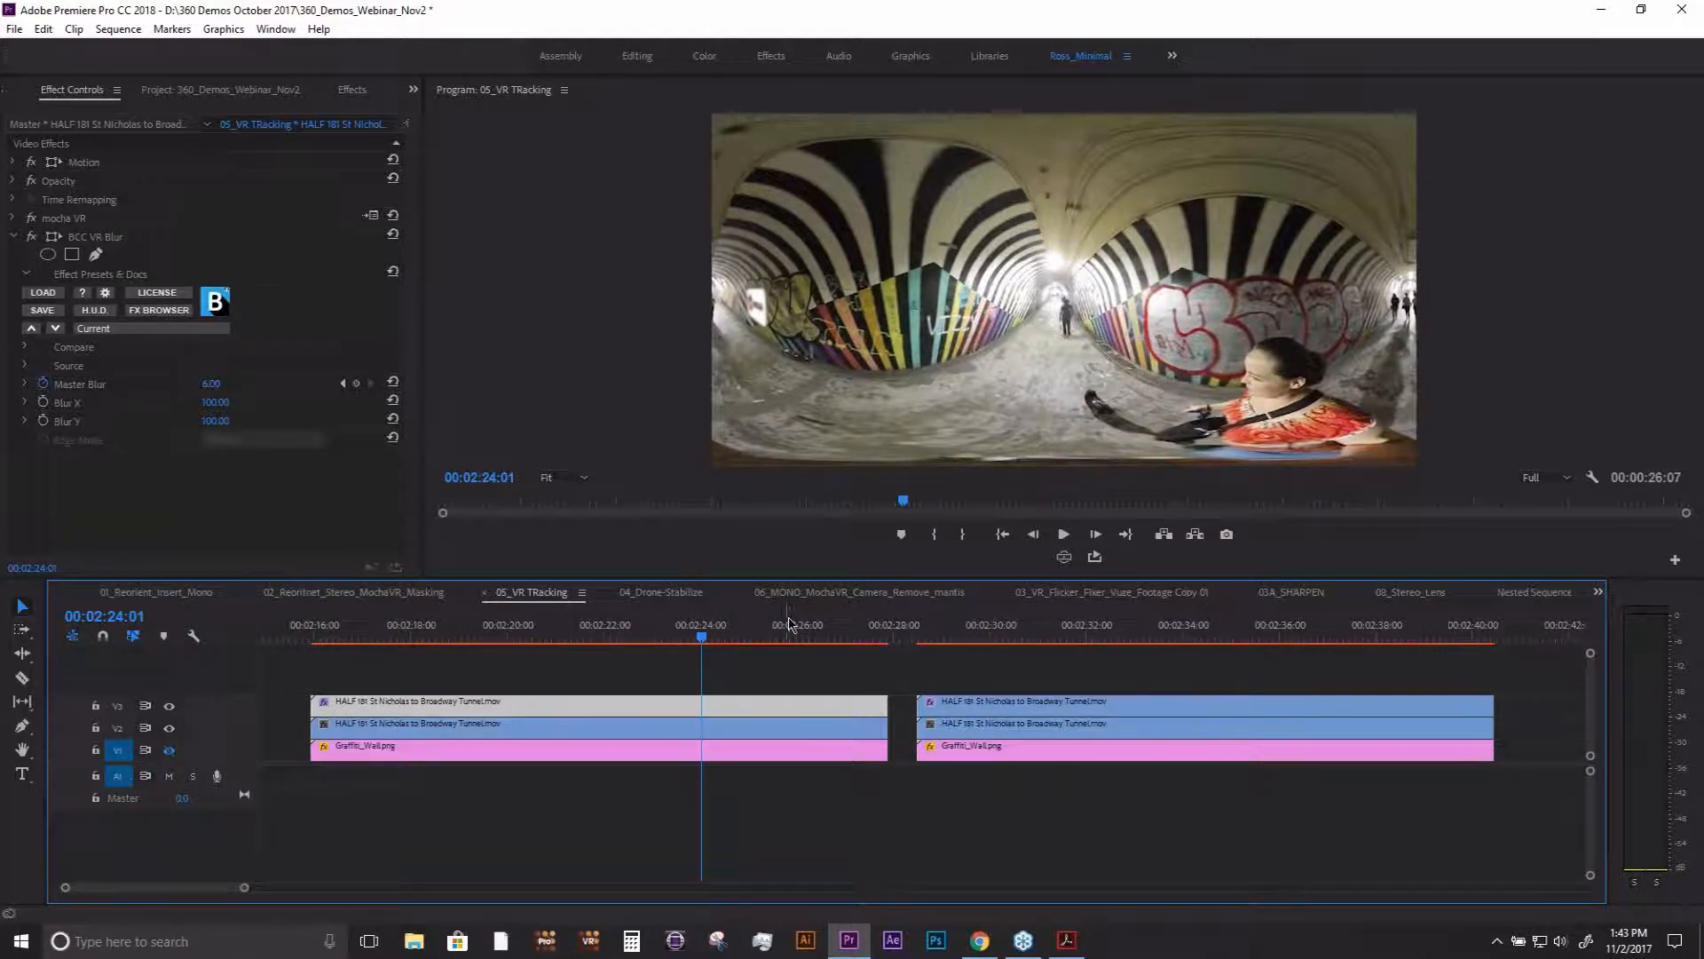
- Preview the stencil insert in the second tunnel clip and delete the Graffiti_Wall.png clip beneath it from V1
click(989, 634)
drag(991, 637, 1027, 637)
click(1015, 706)
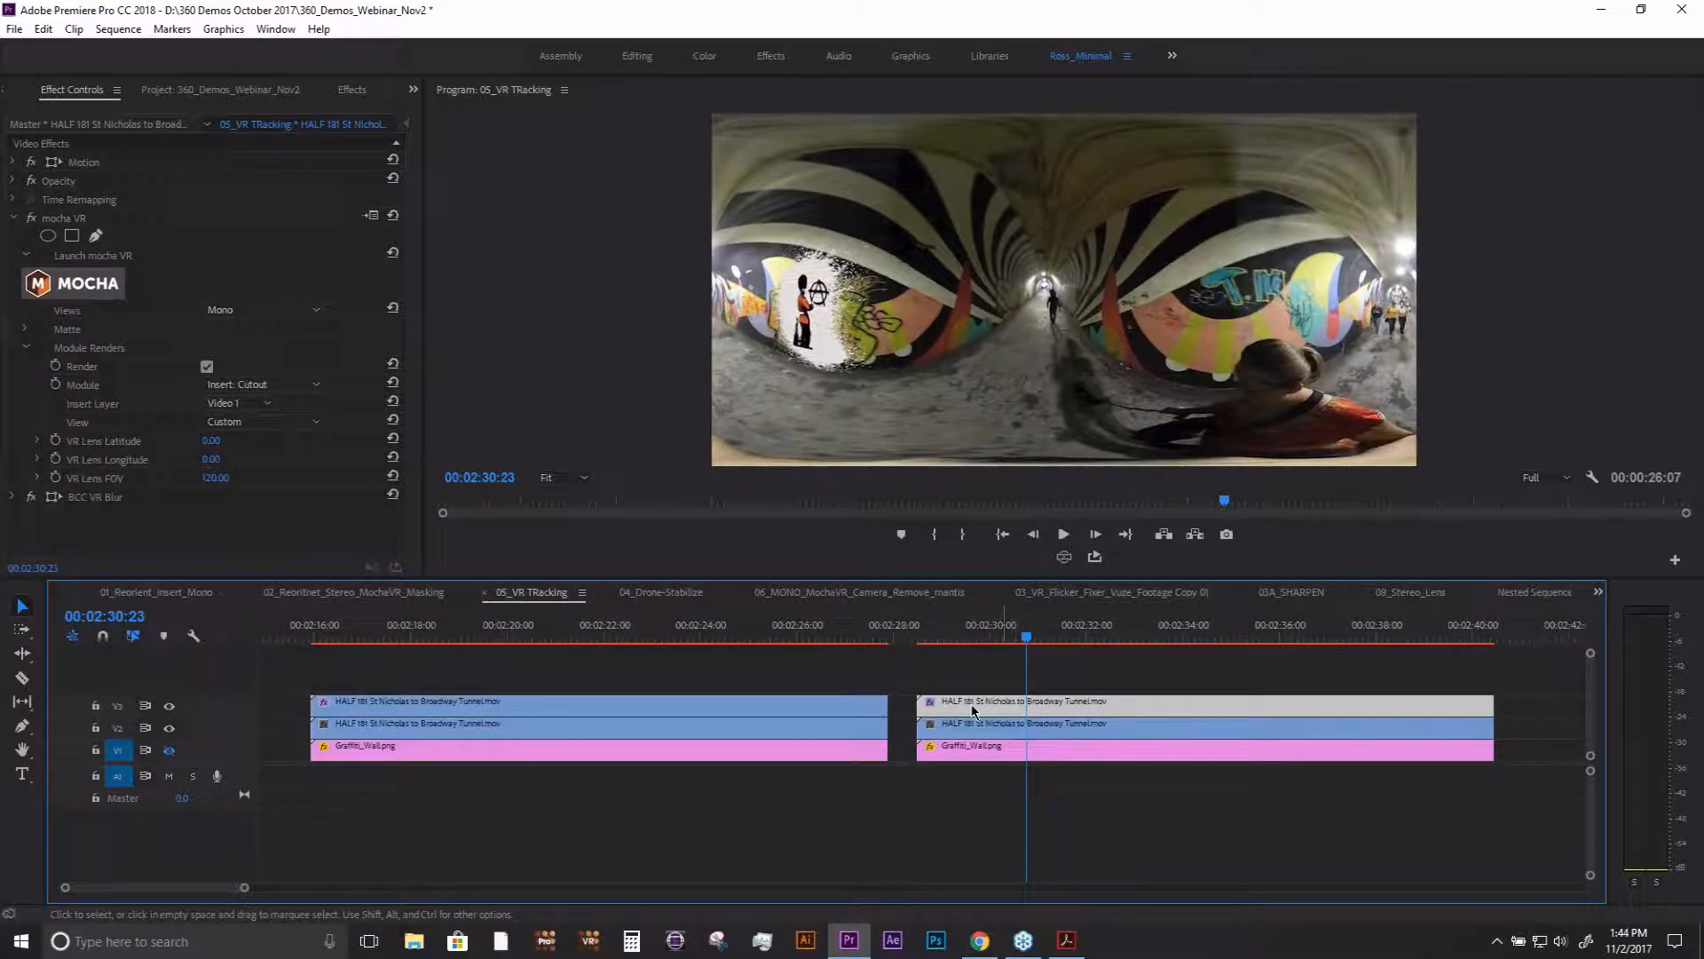
click(950, 753)
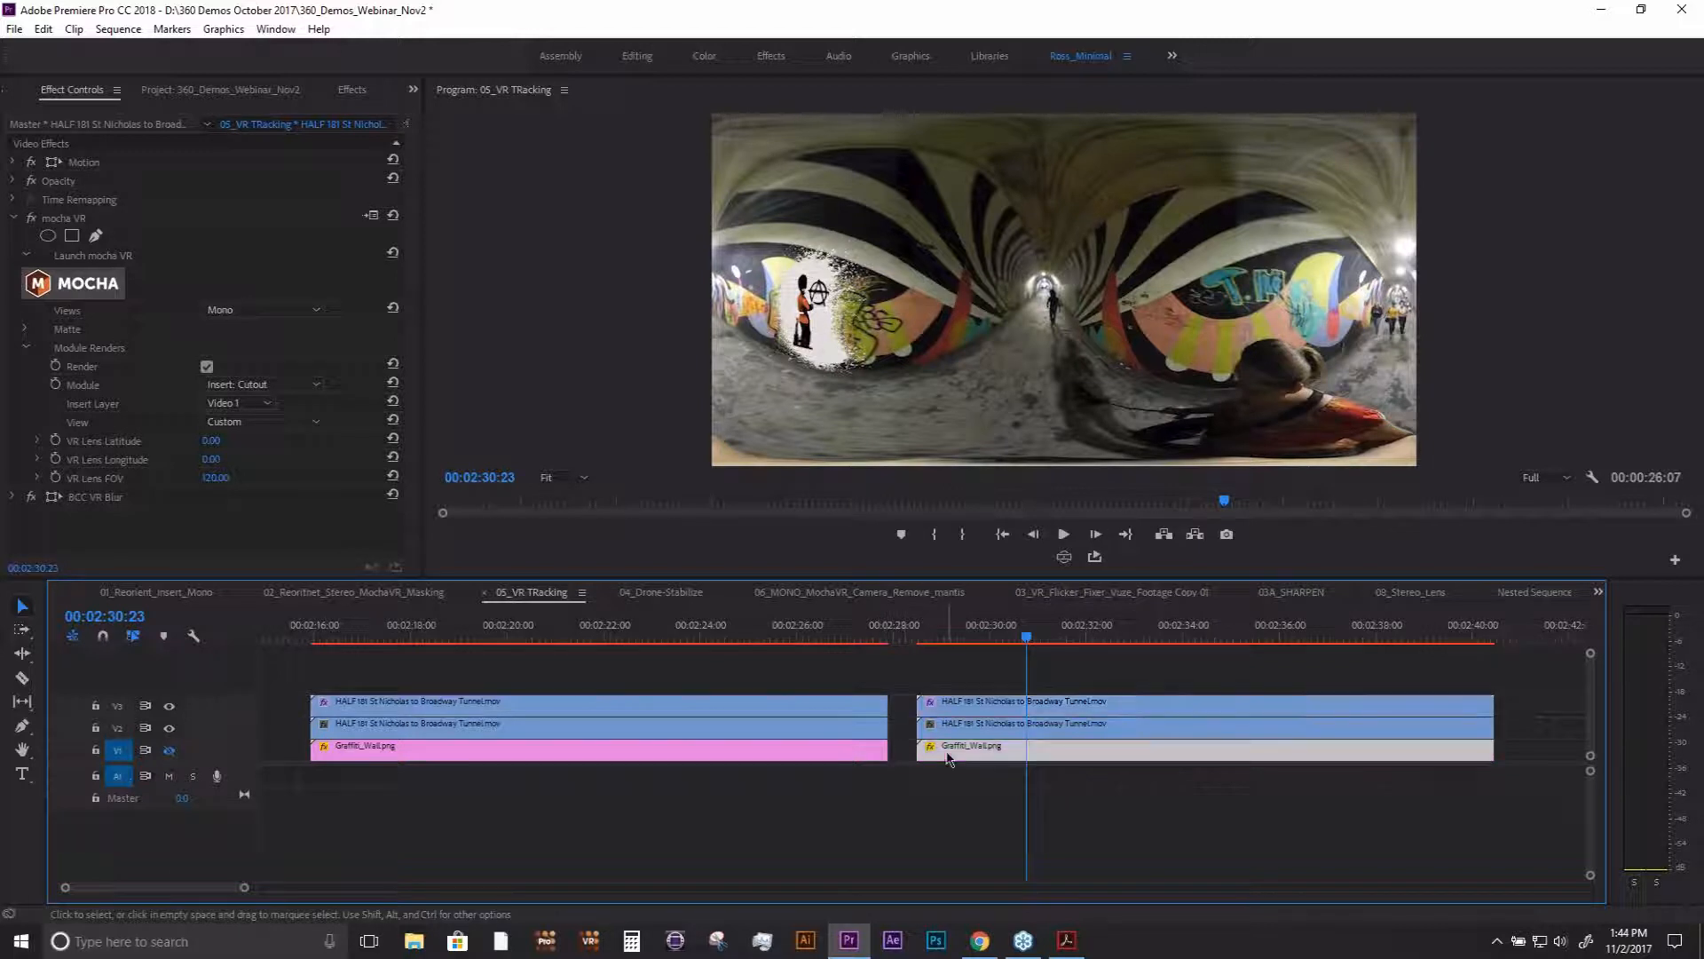
key(Delete)
click(971, 636)
click(980, 636)
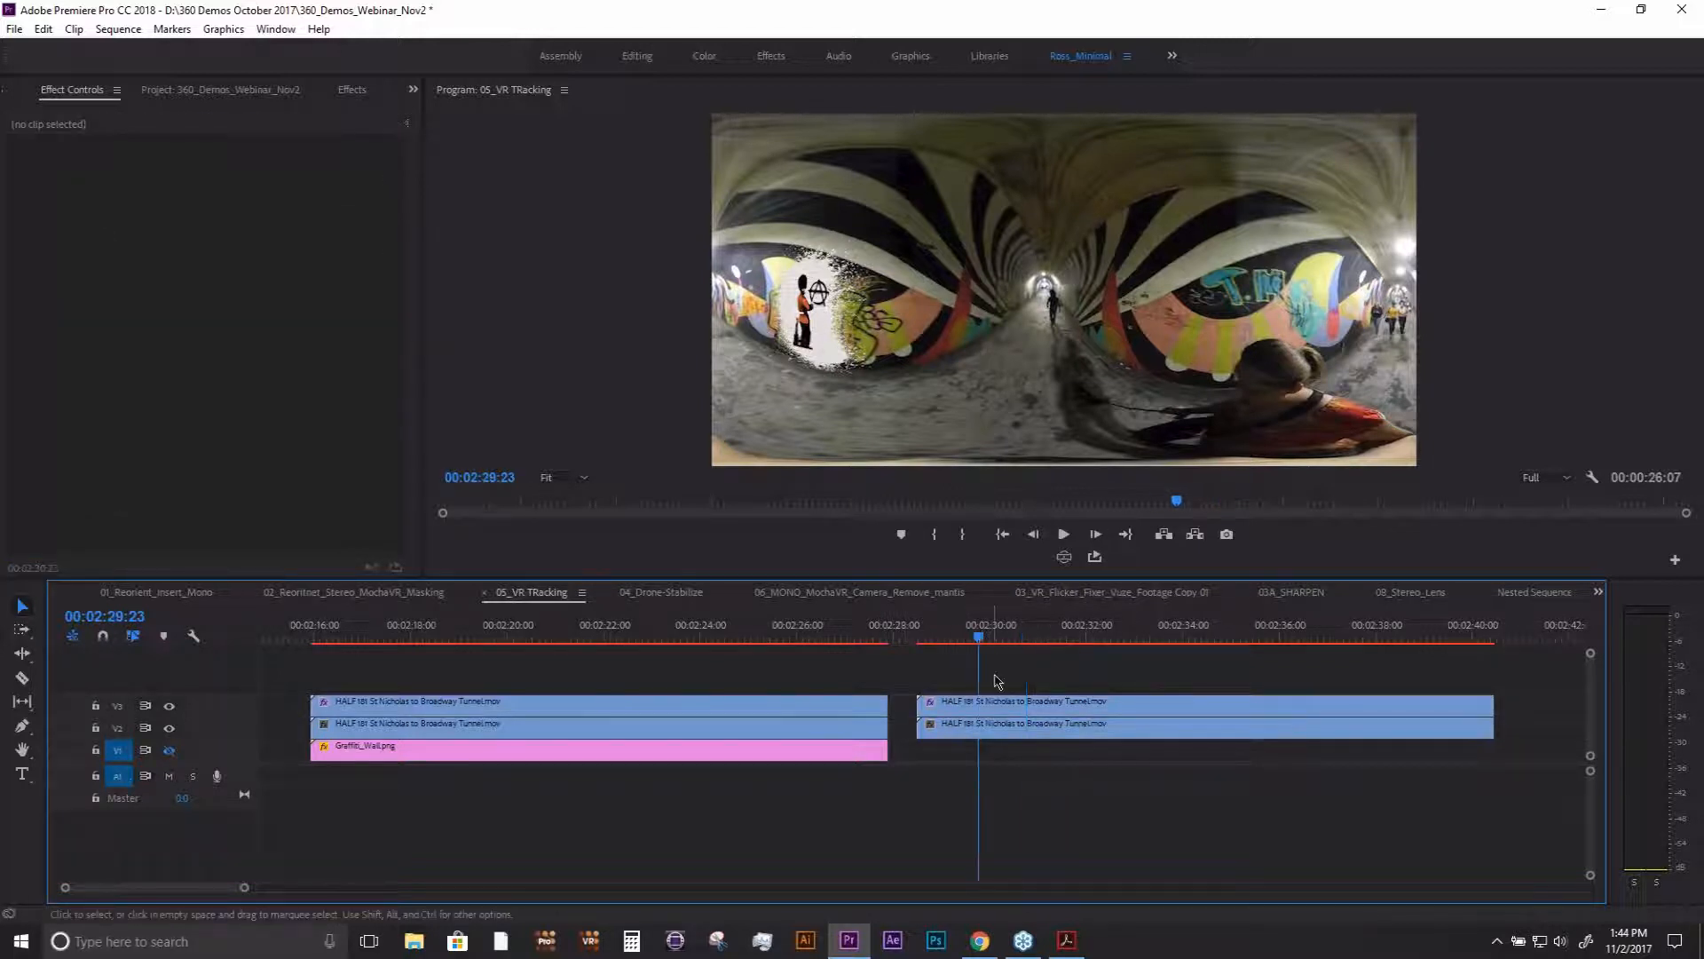
- Remove the mocha VR effect from the second tunnel clip on V3 and preview the wall footage
click(993, 705)
click(62, 219)
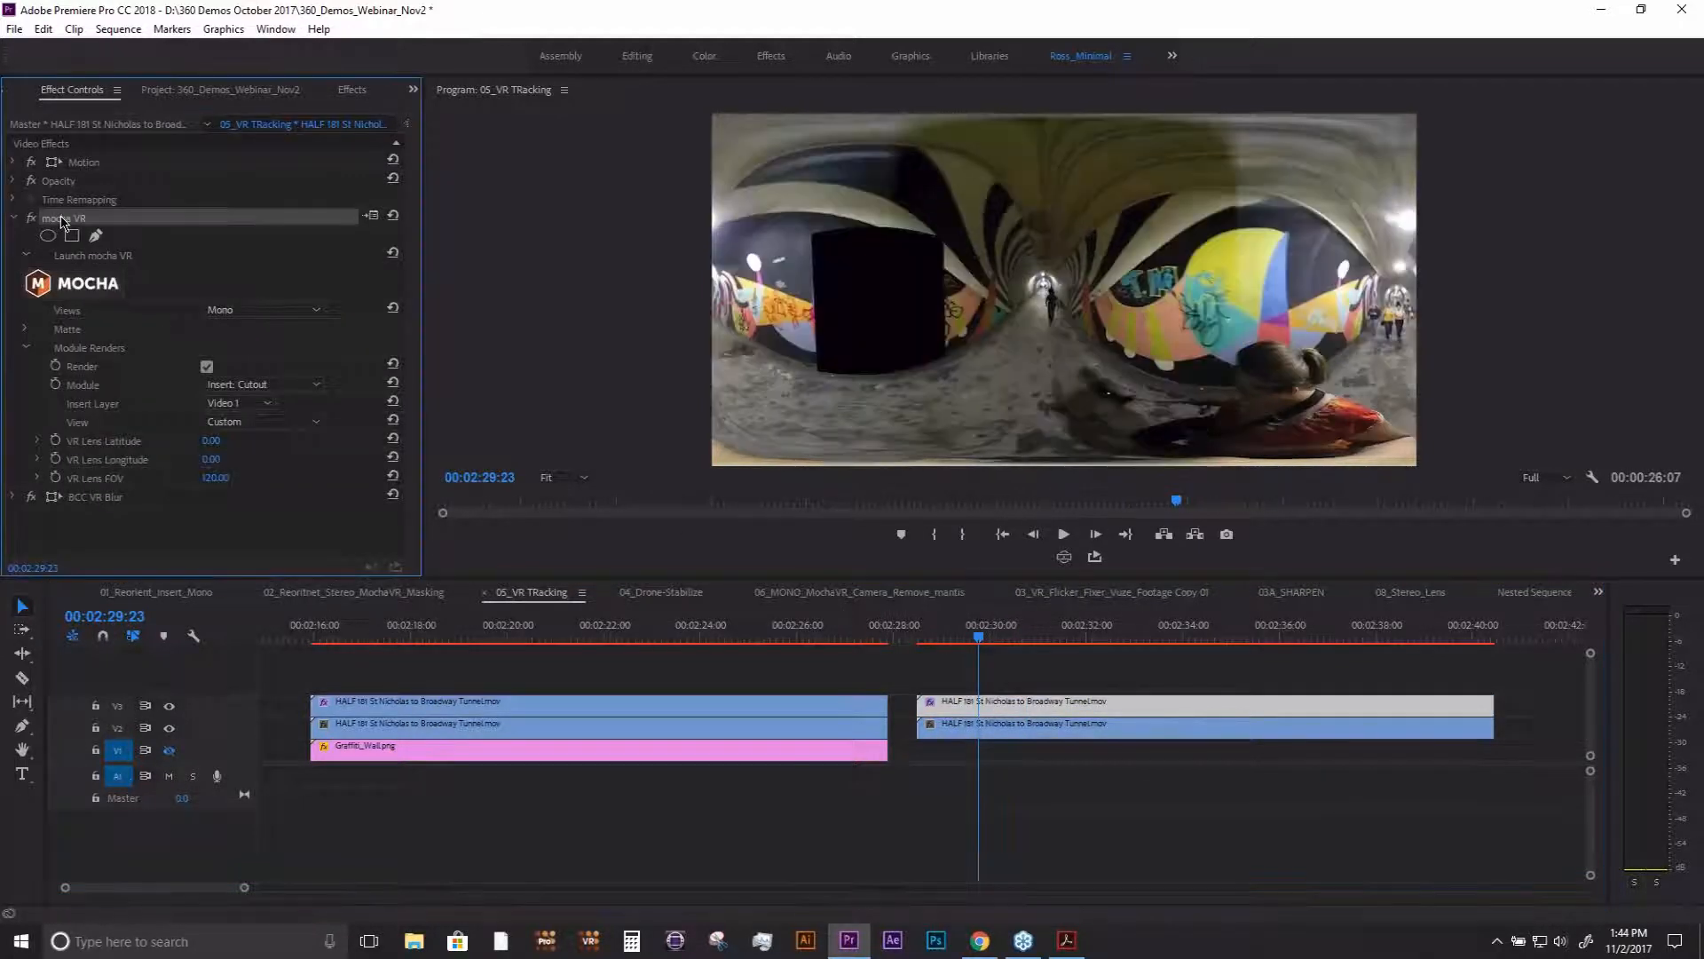
key(Delete)
drag(981, 637, 1016, 639)
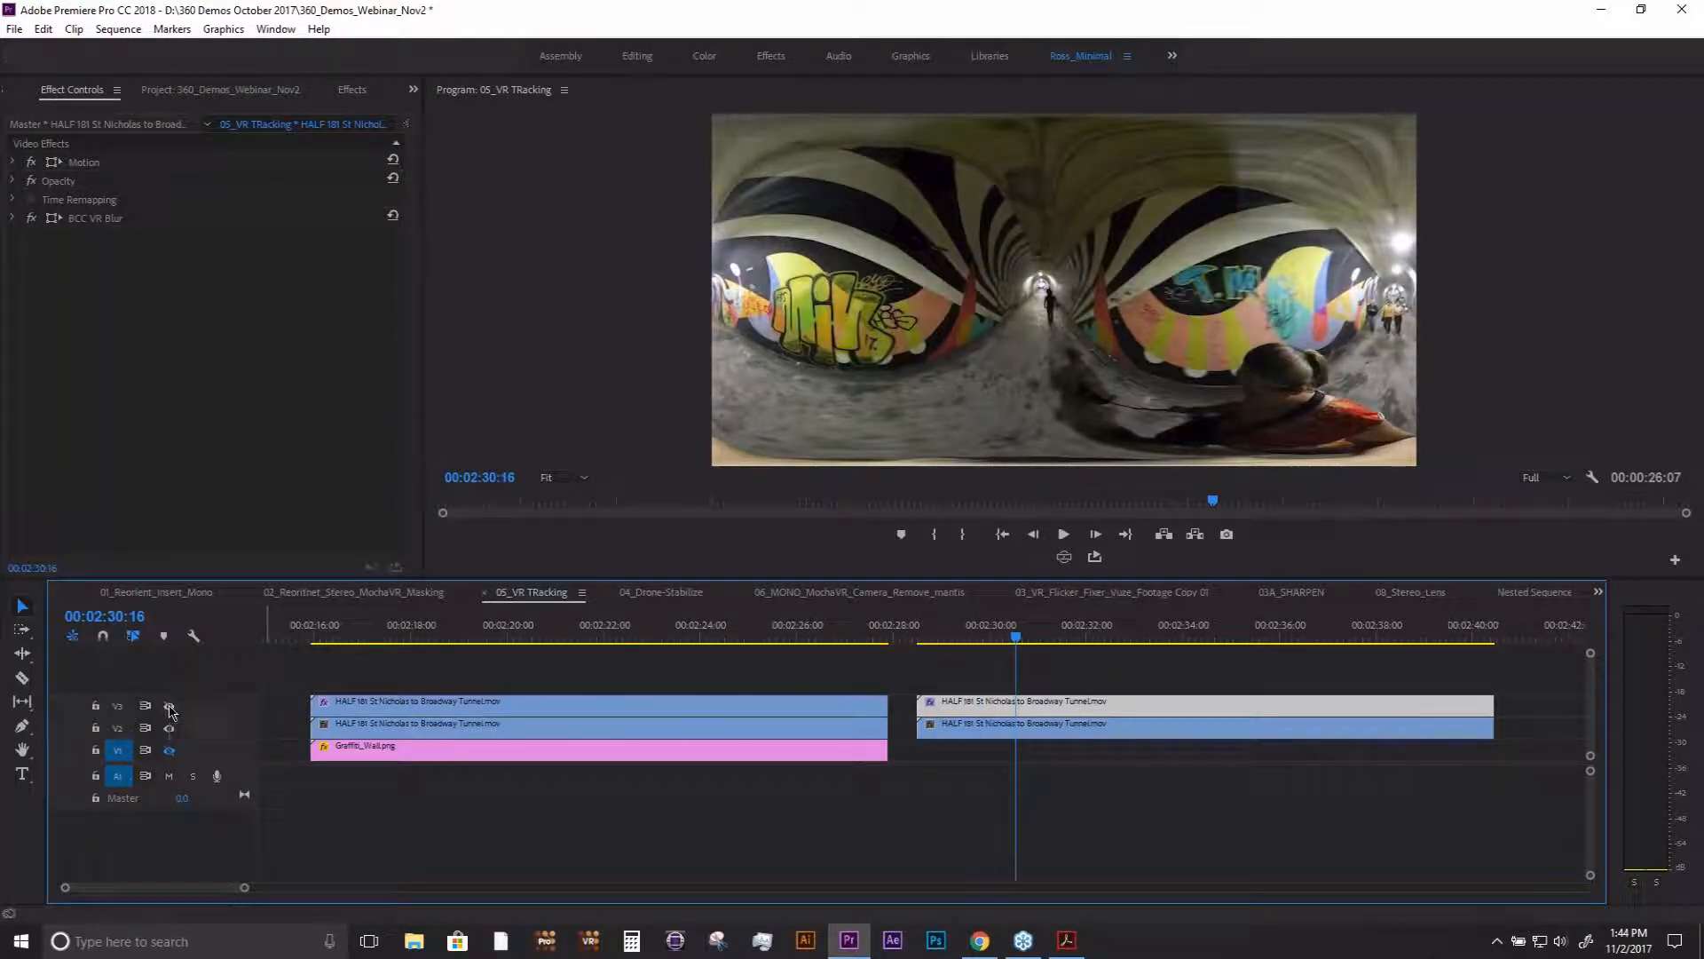
click(996, 638)
drag(997, 638, 1043, 632)
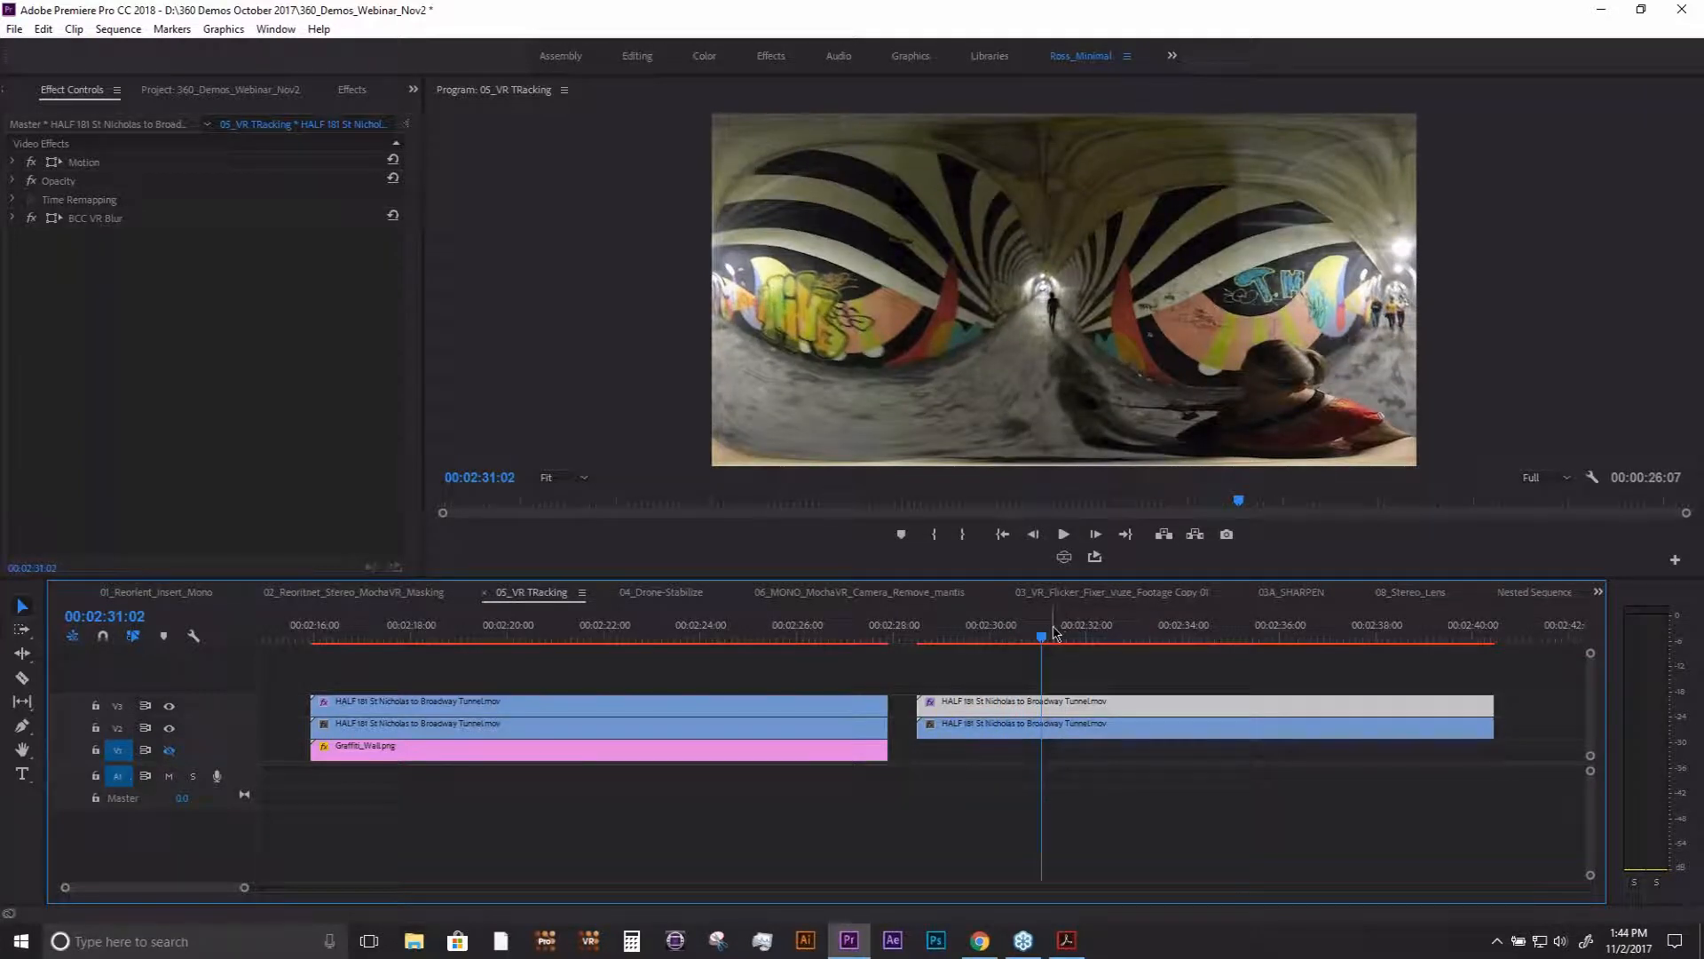
- Remove the BCC VR Blur effect from the second tunnel clip on V3 and move the playhead to 00:02:30:08
click(53, 219)
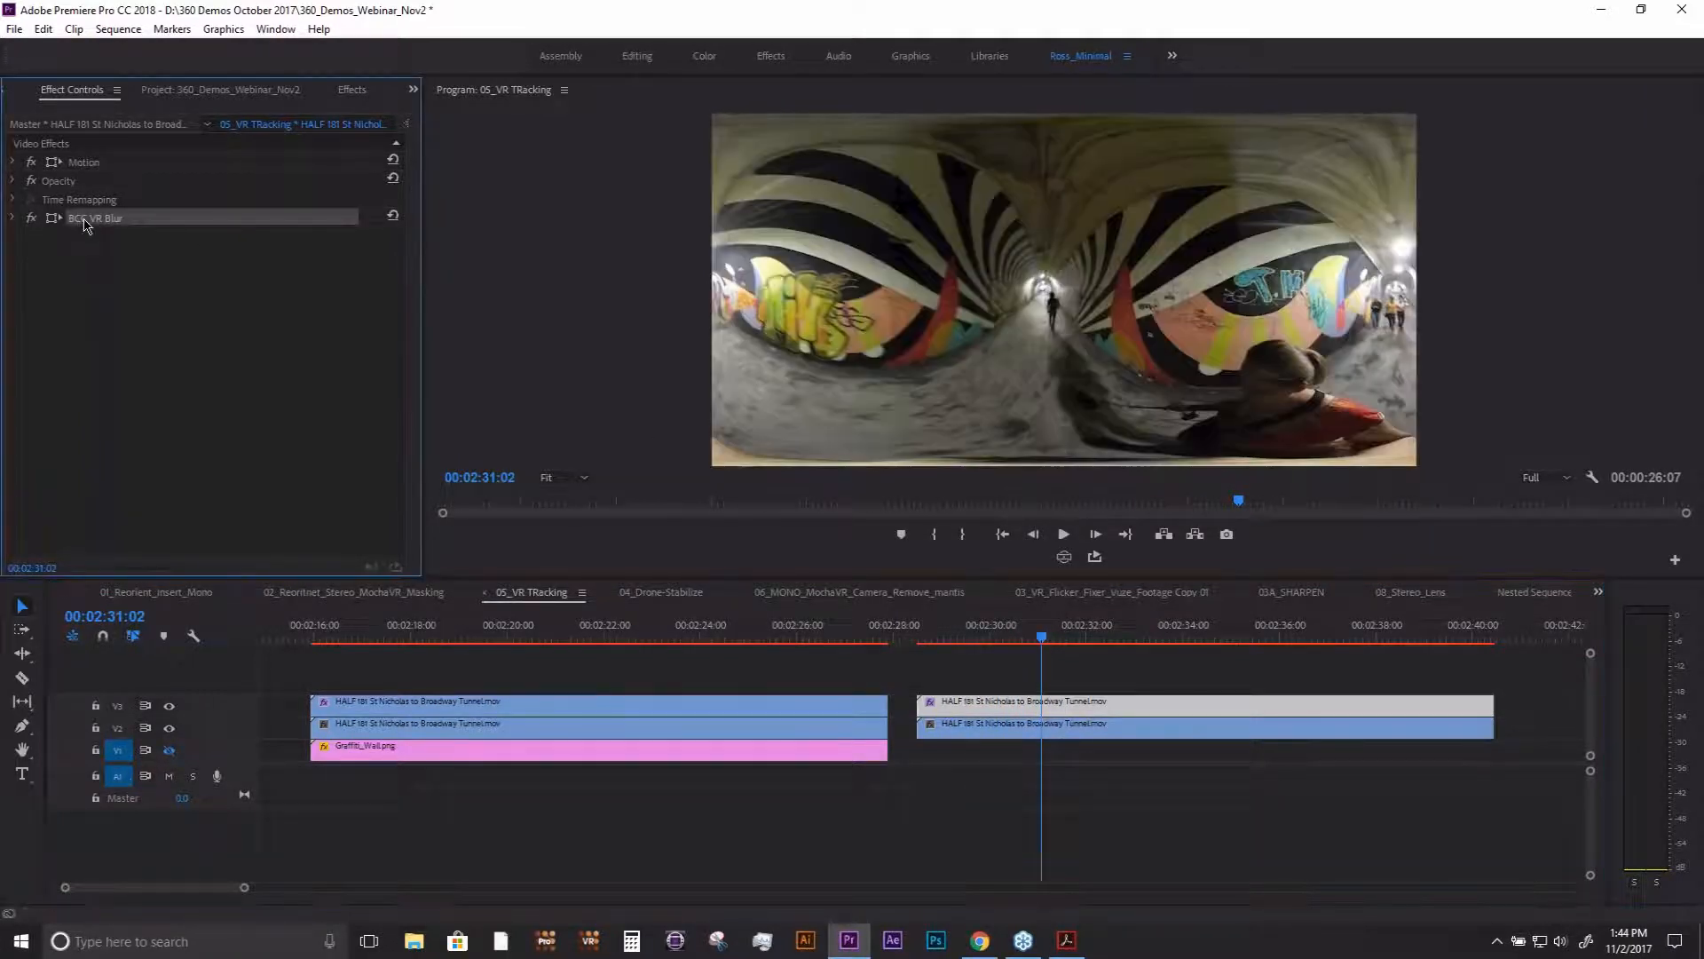
key(Delete)
click(1023, 634)
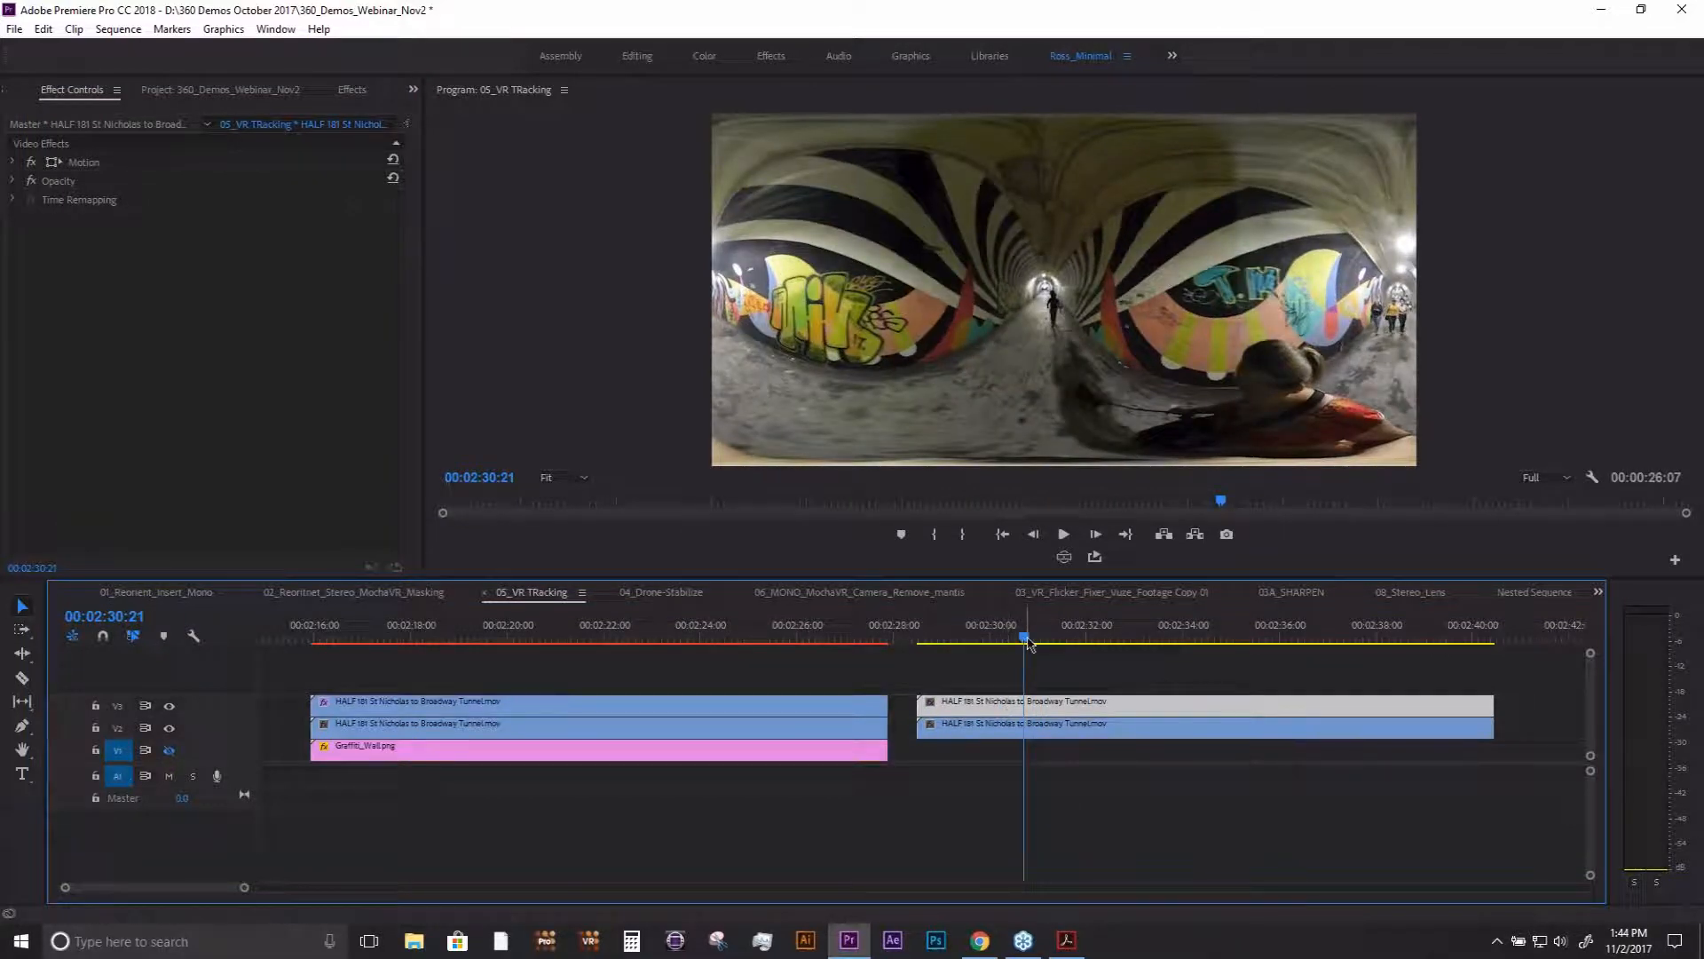
drag(1025, 638, 1006, 640)
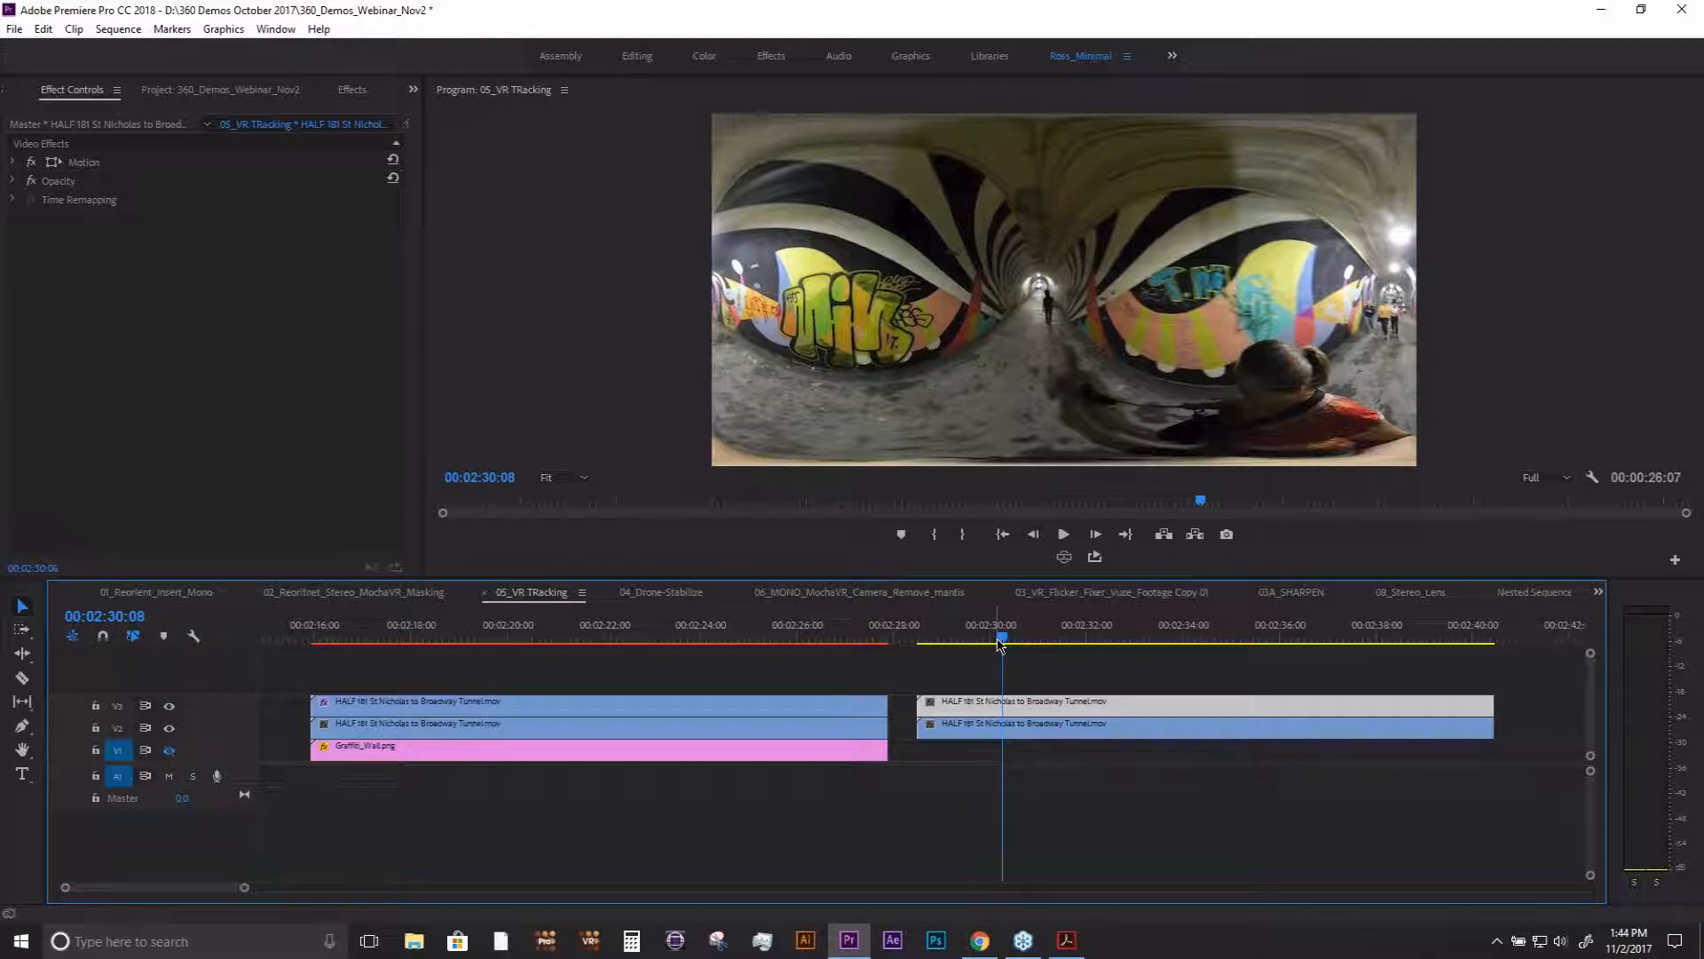
- Apply mocha VR to the V3 tunnel clip, launch mocha, and aim its 360 view at the camera operator on the ground
click(348, 92)
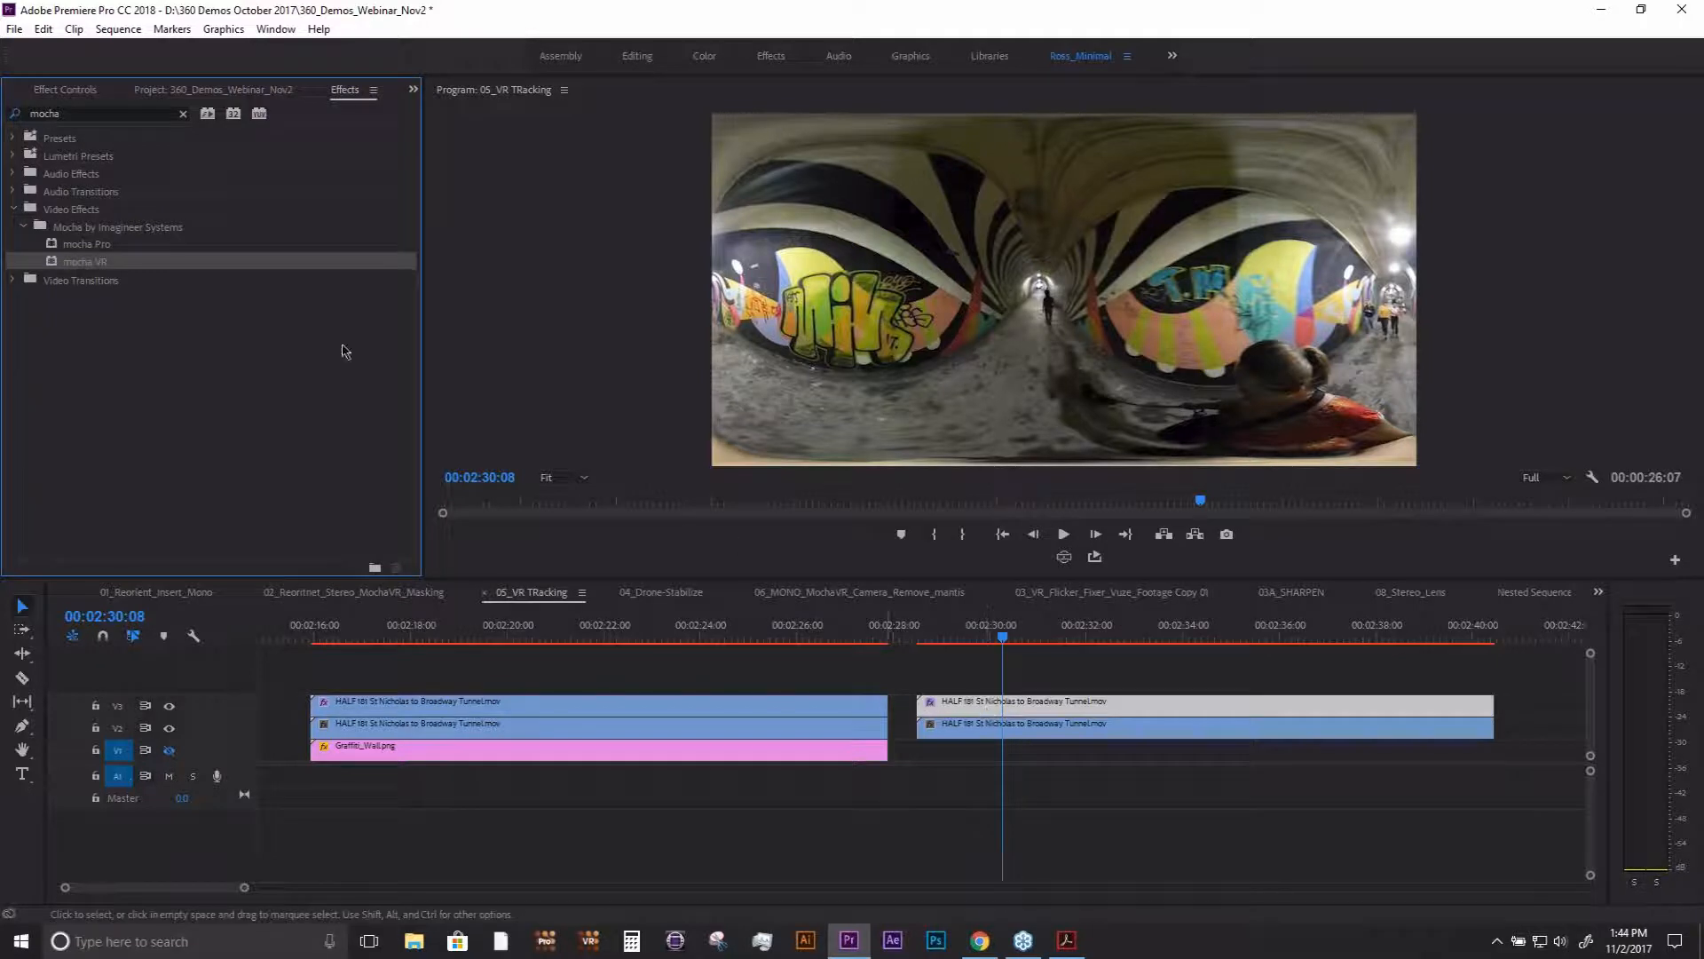
click(66, 91)
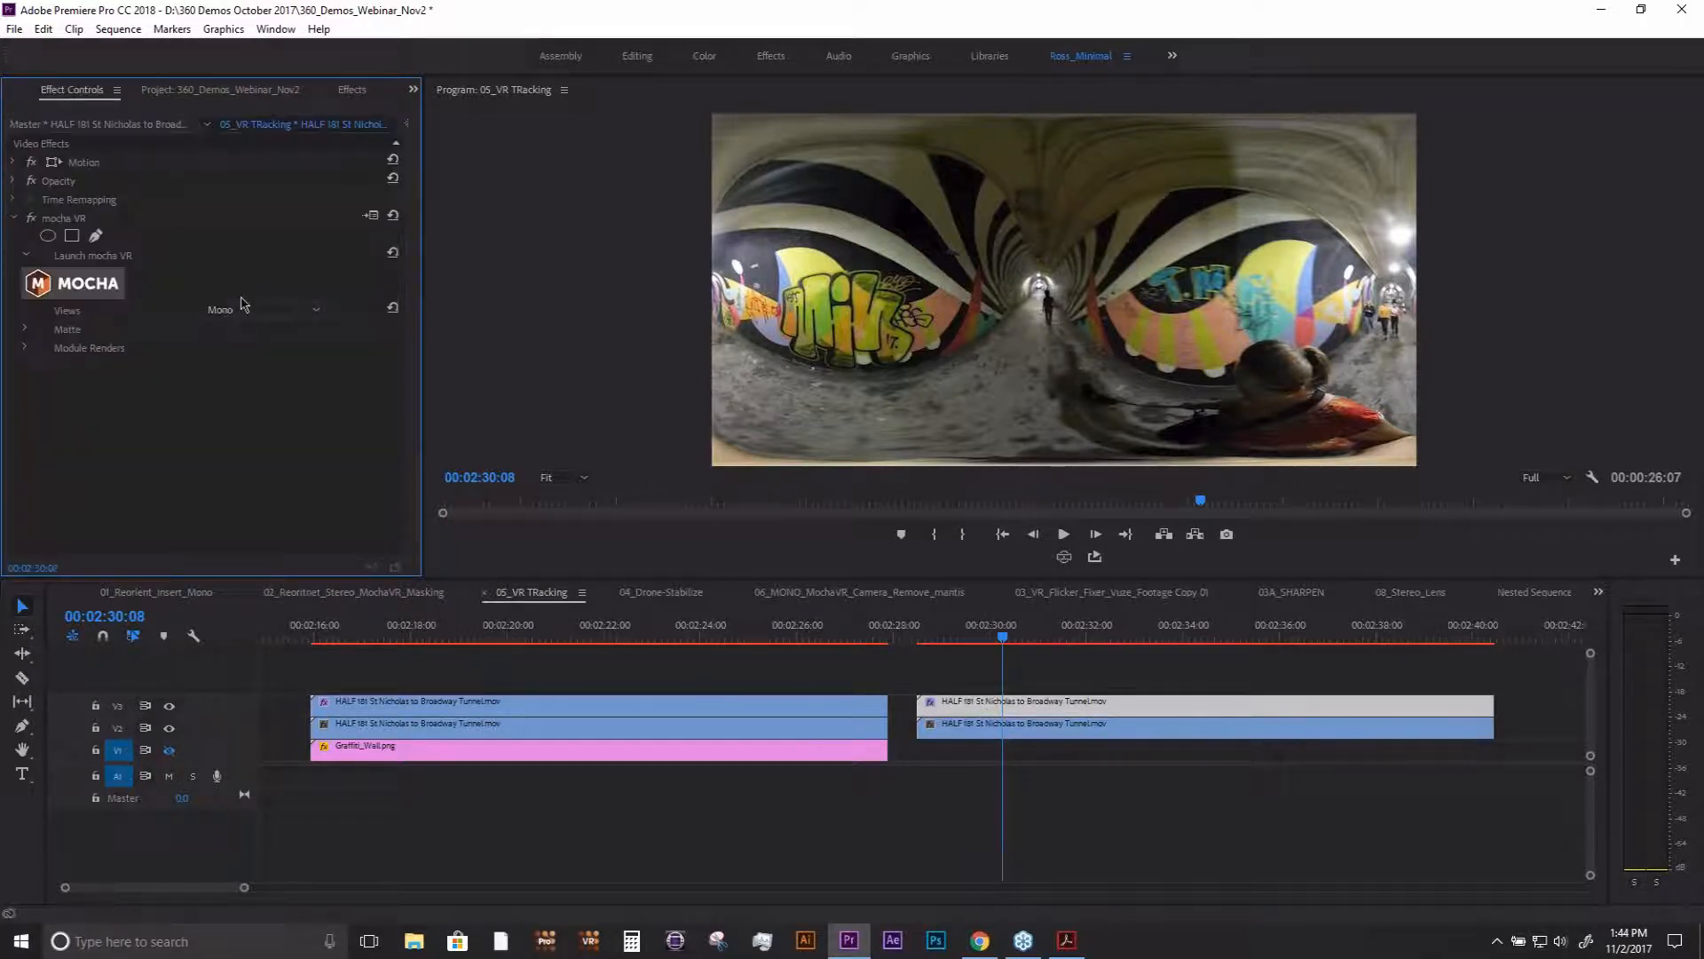
click(90, 284)
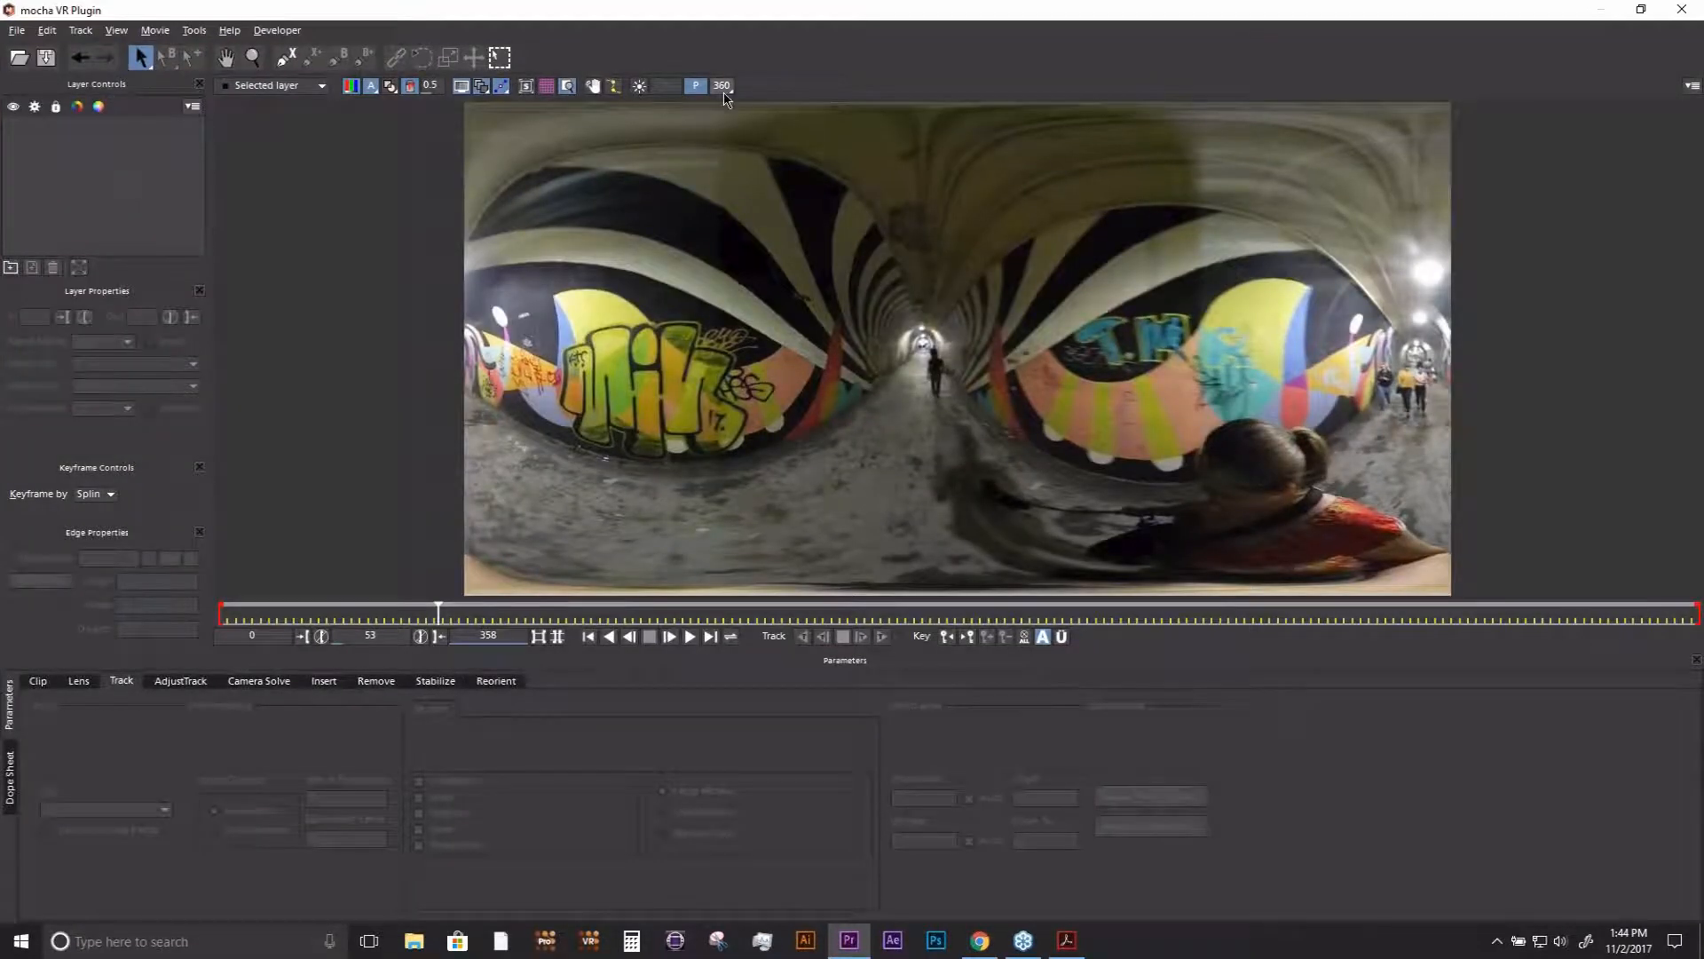
click(724, 91)
drag(817, 355, 245, 27)
- Draw a closed X-spline shape around the camera operator, including the head, ponytail, legs and camera pole with its shadow
click(286, 57)
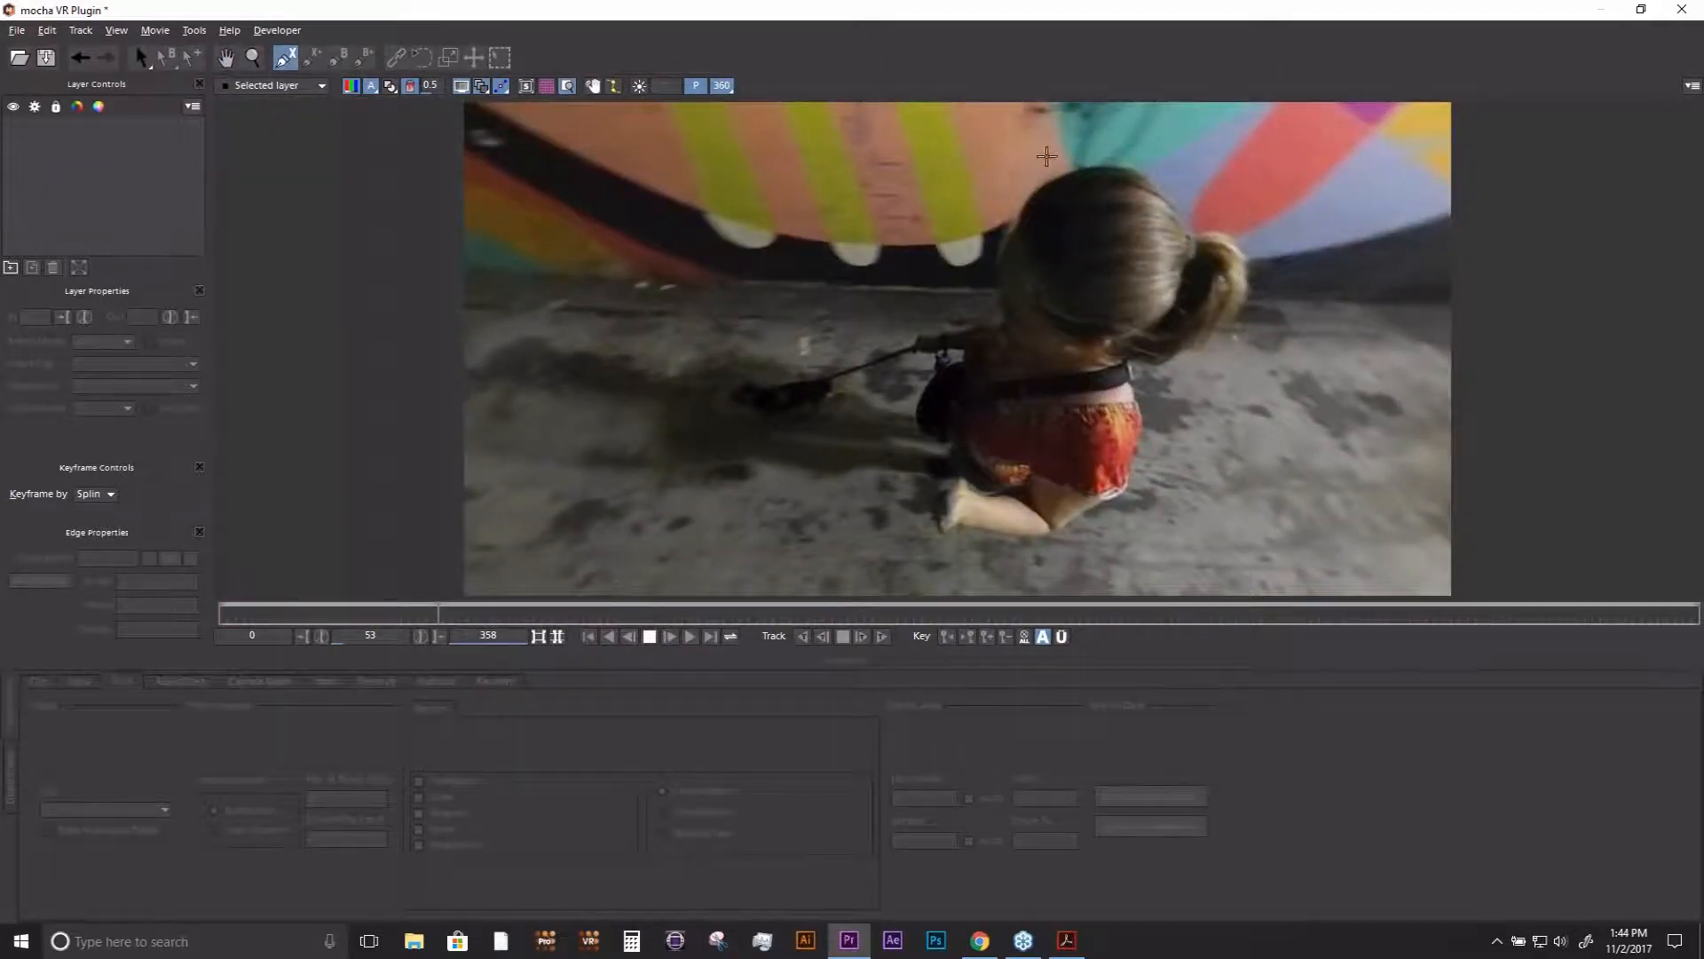
click(1075, 145)
click(982, 240)
click(921, 322)
click(777, 337)
click(665, 361)
click(672, 431)
click(824, 462)
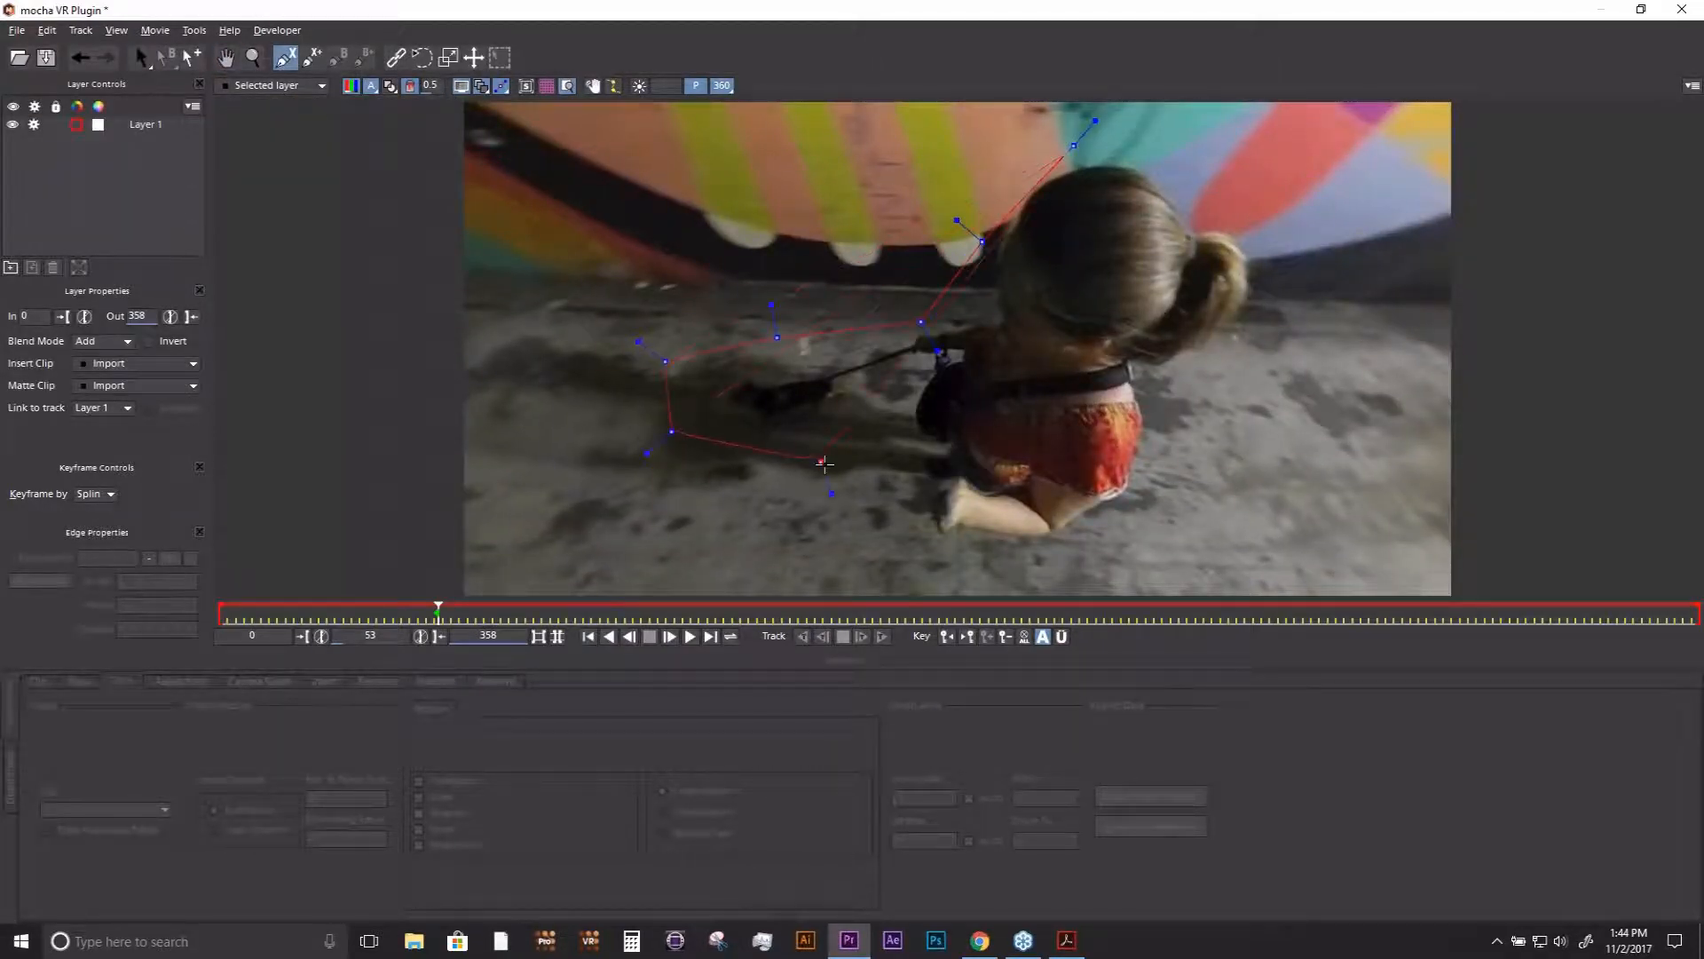
click(930, 535)
click(1104, 515)
click(1190, 431)
click(1192, 383)
click(1246, 329)
click(1255, 282)
click(1262, 223)
click(1207, 203)
right_click(1208, 202)
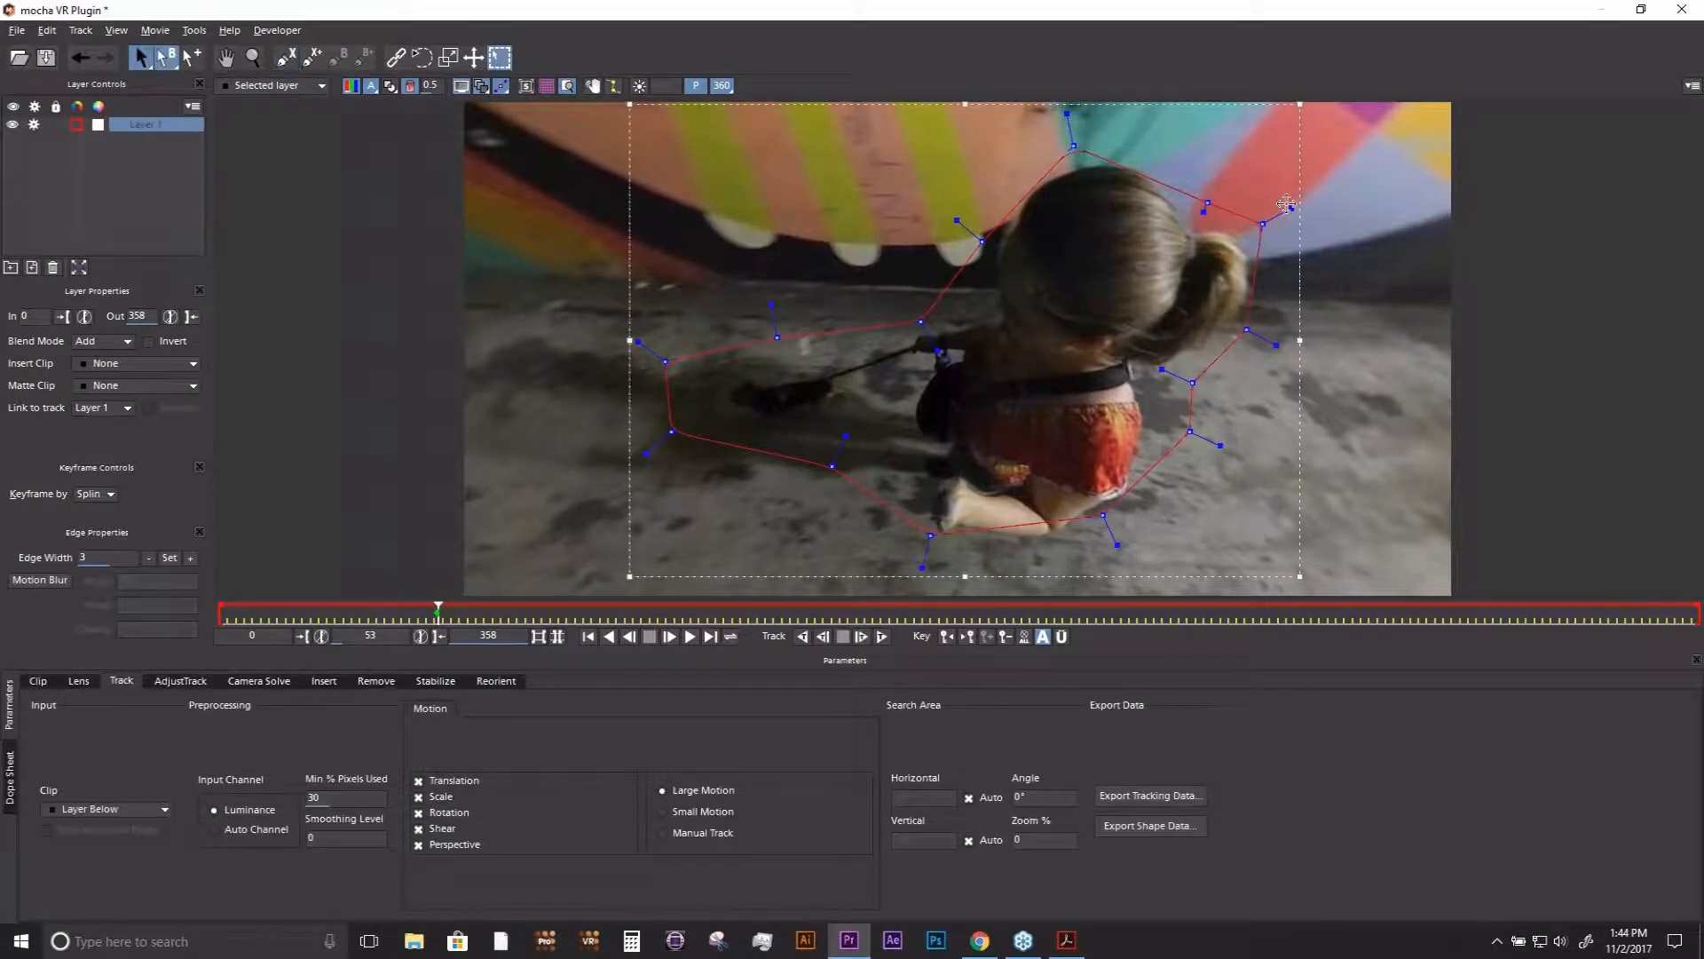
- Smooth the operator shape's curves and pull its points outward above the head and below the feet for full coverage
drag(1290, 207, 1276, 215)
drag(1073, 145, 1064, 112)
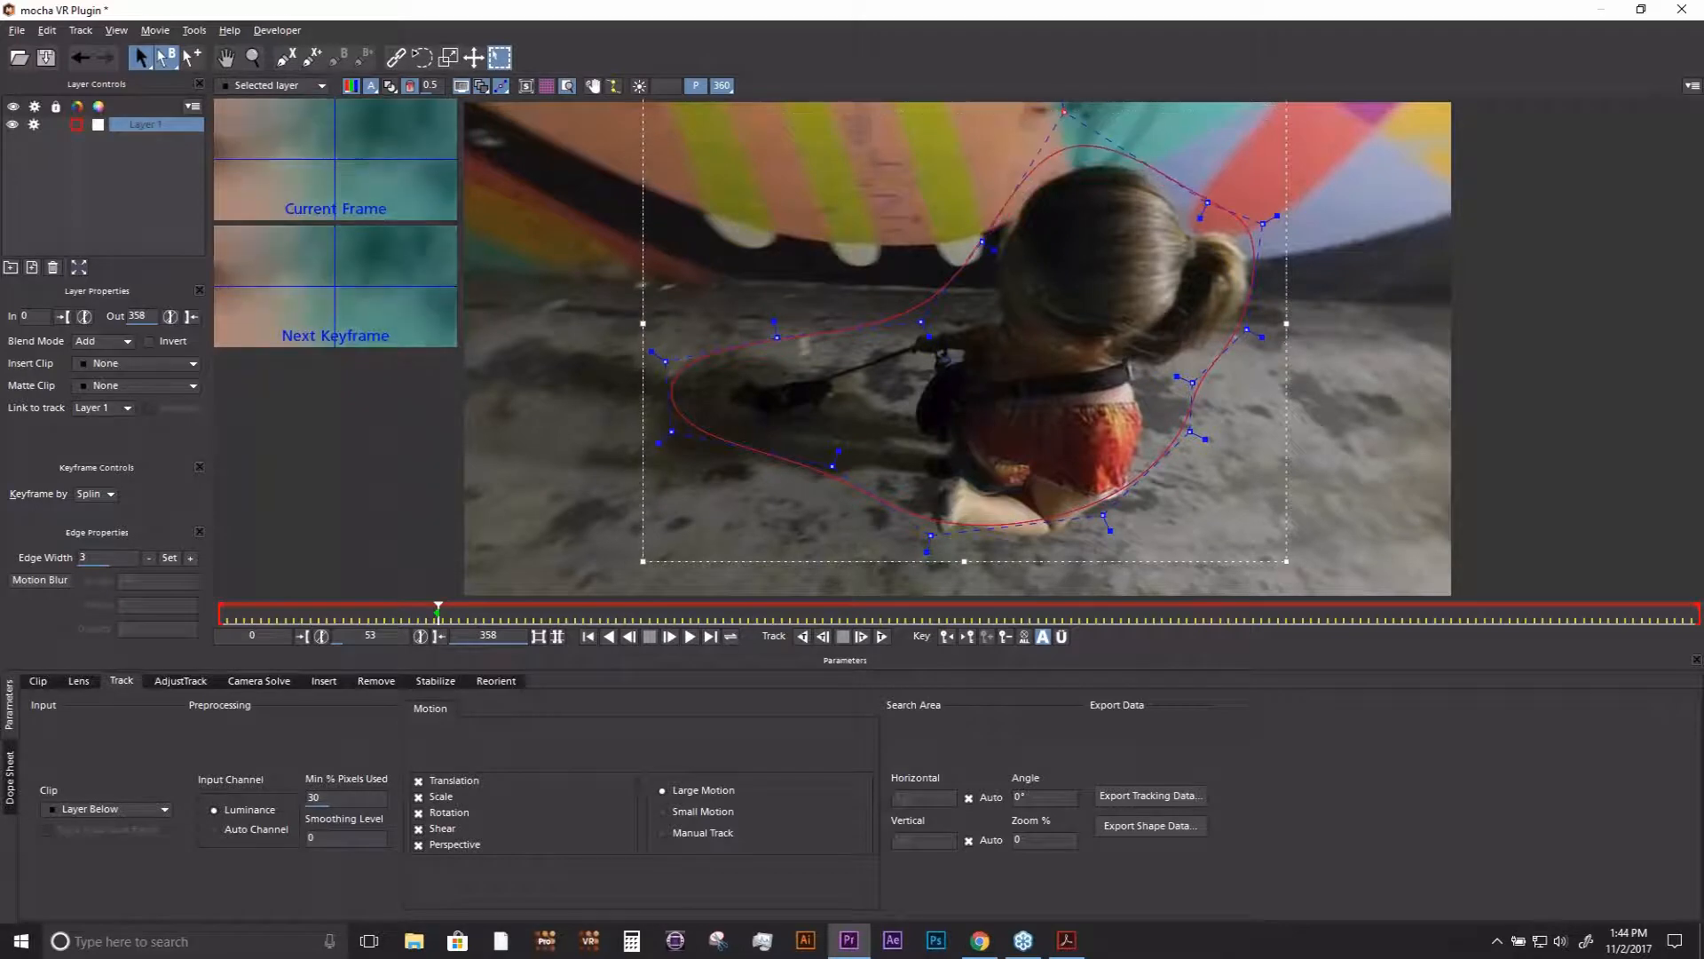
drag(926, 553, 925, 561)
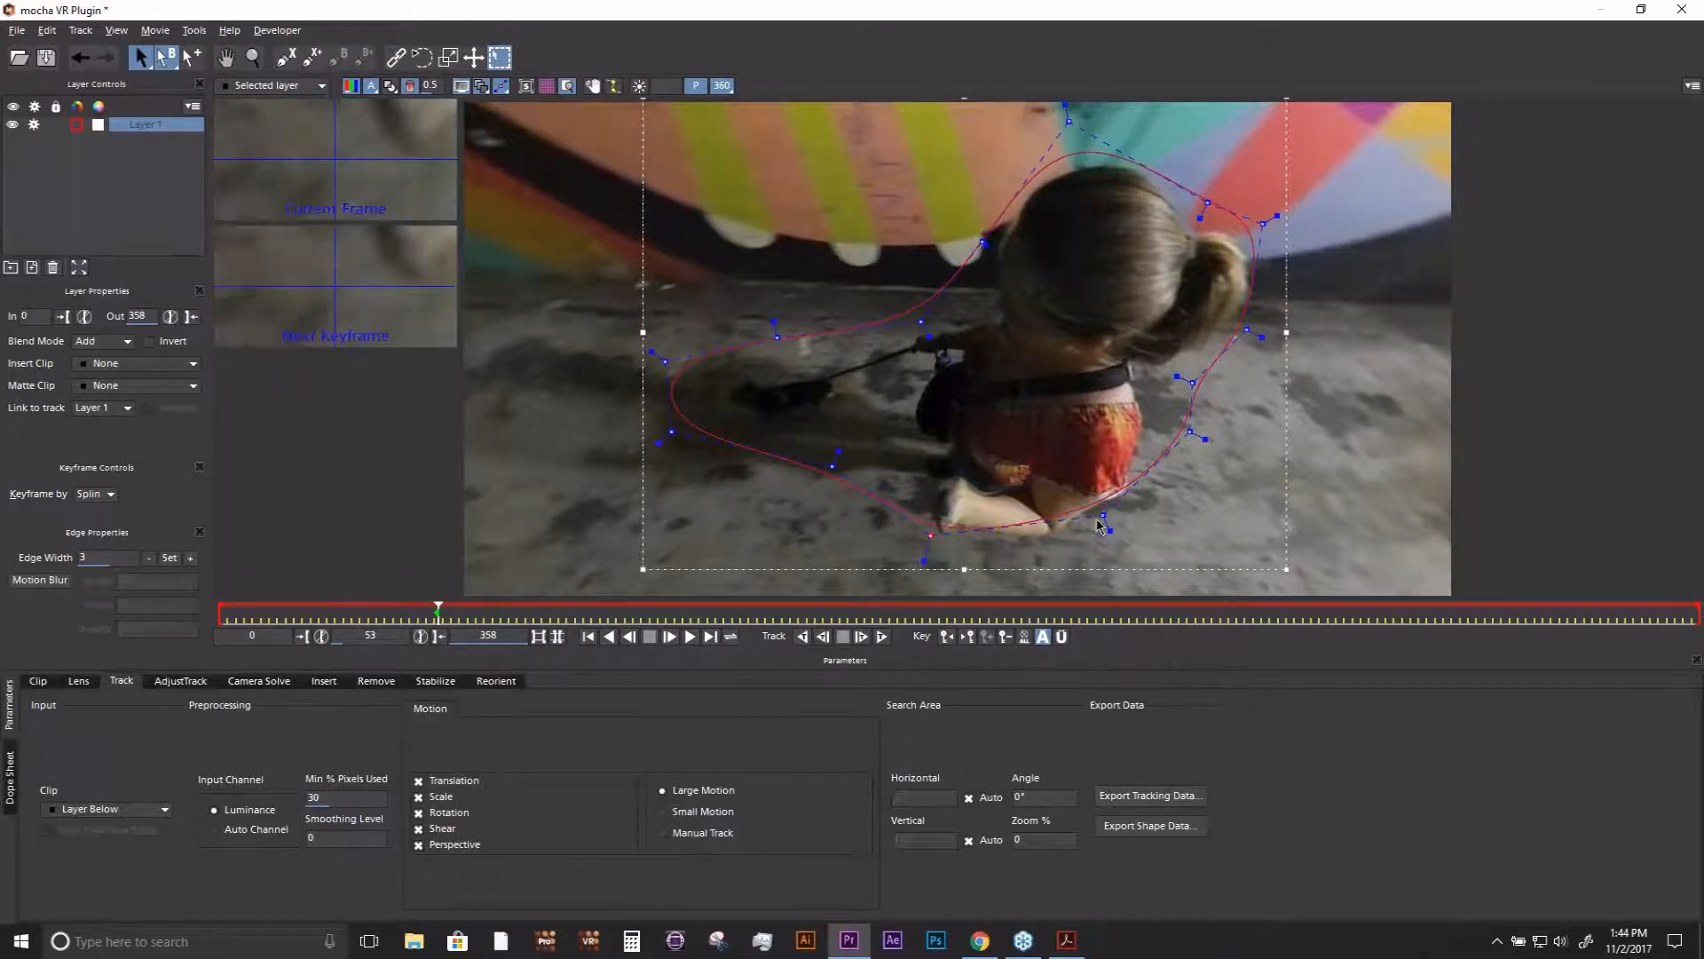
drag(1104, 515, 1133, 561)
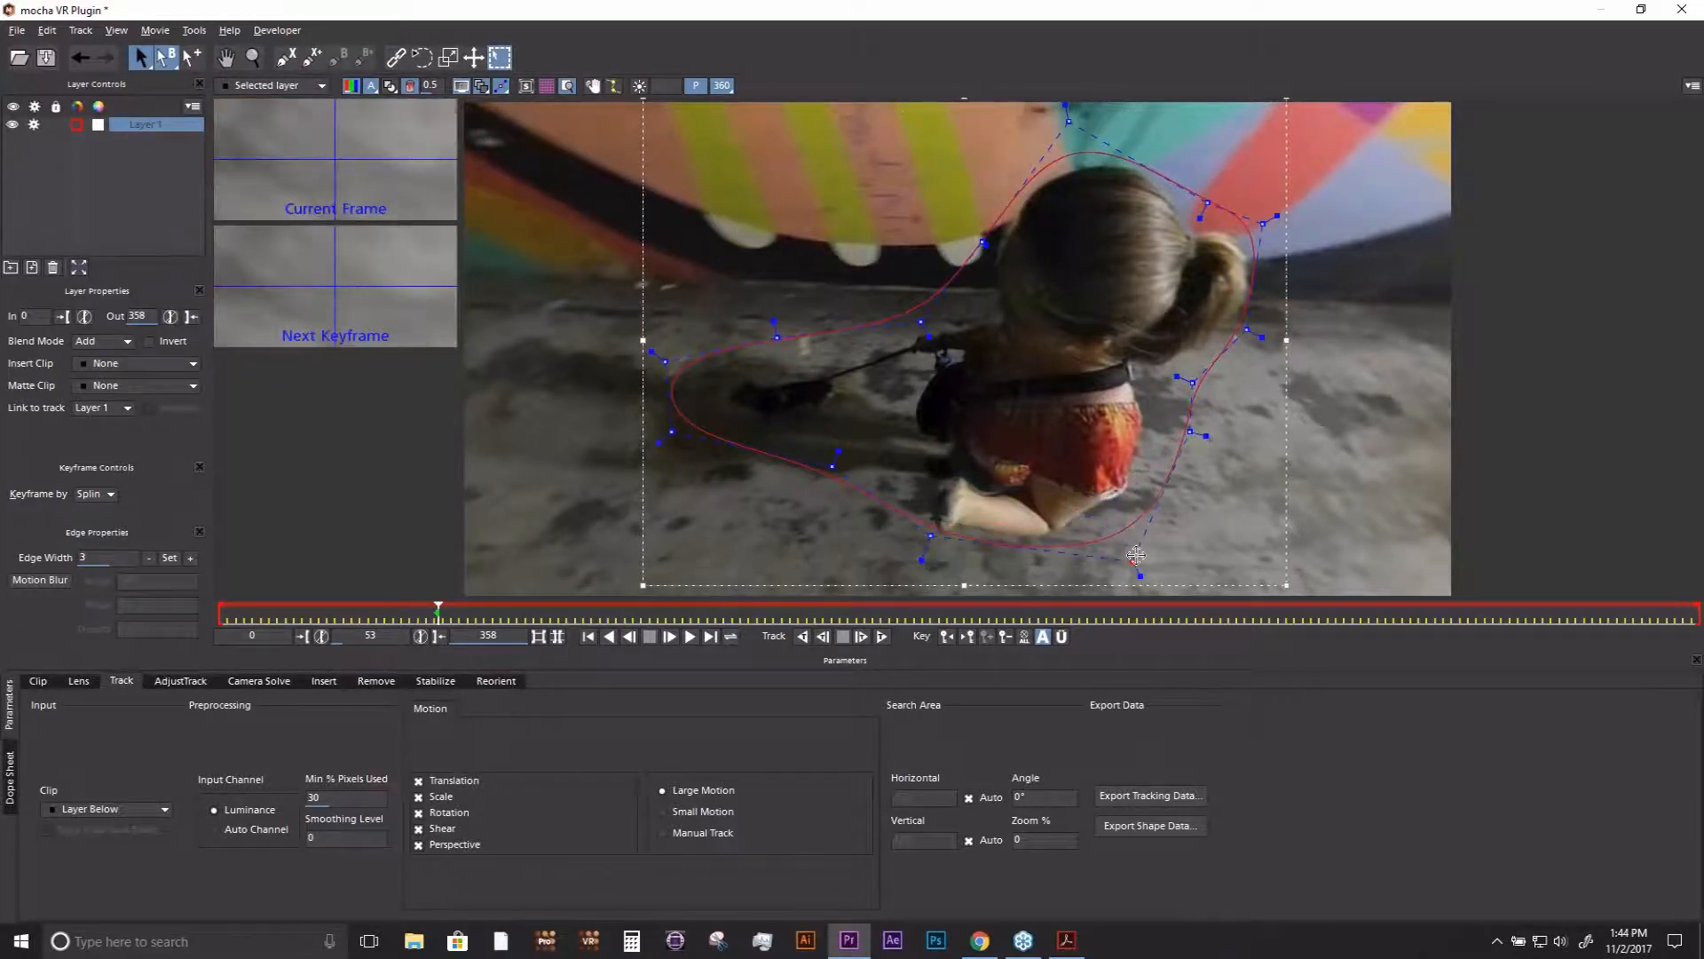
- Close mocha to return to Premiere Pro and check the operator shape with View Matte, leaving that option off
click(1682, 9)
click(1105, 508)
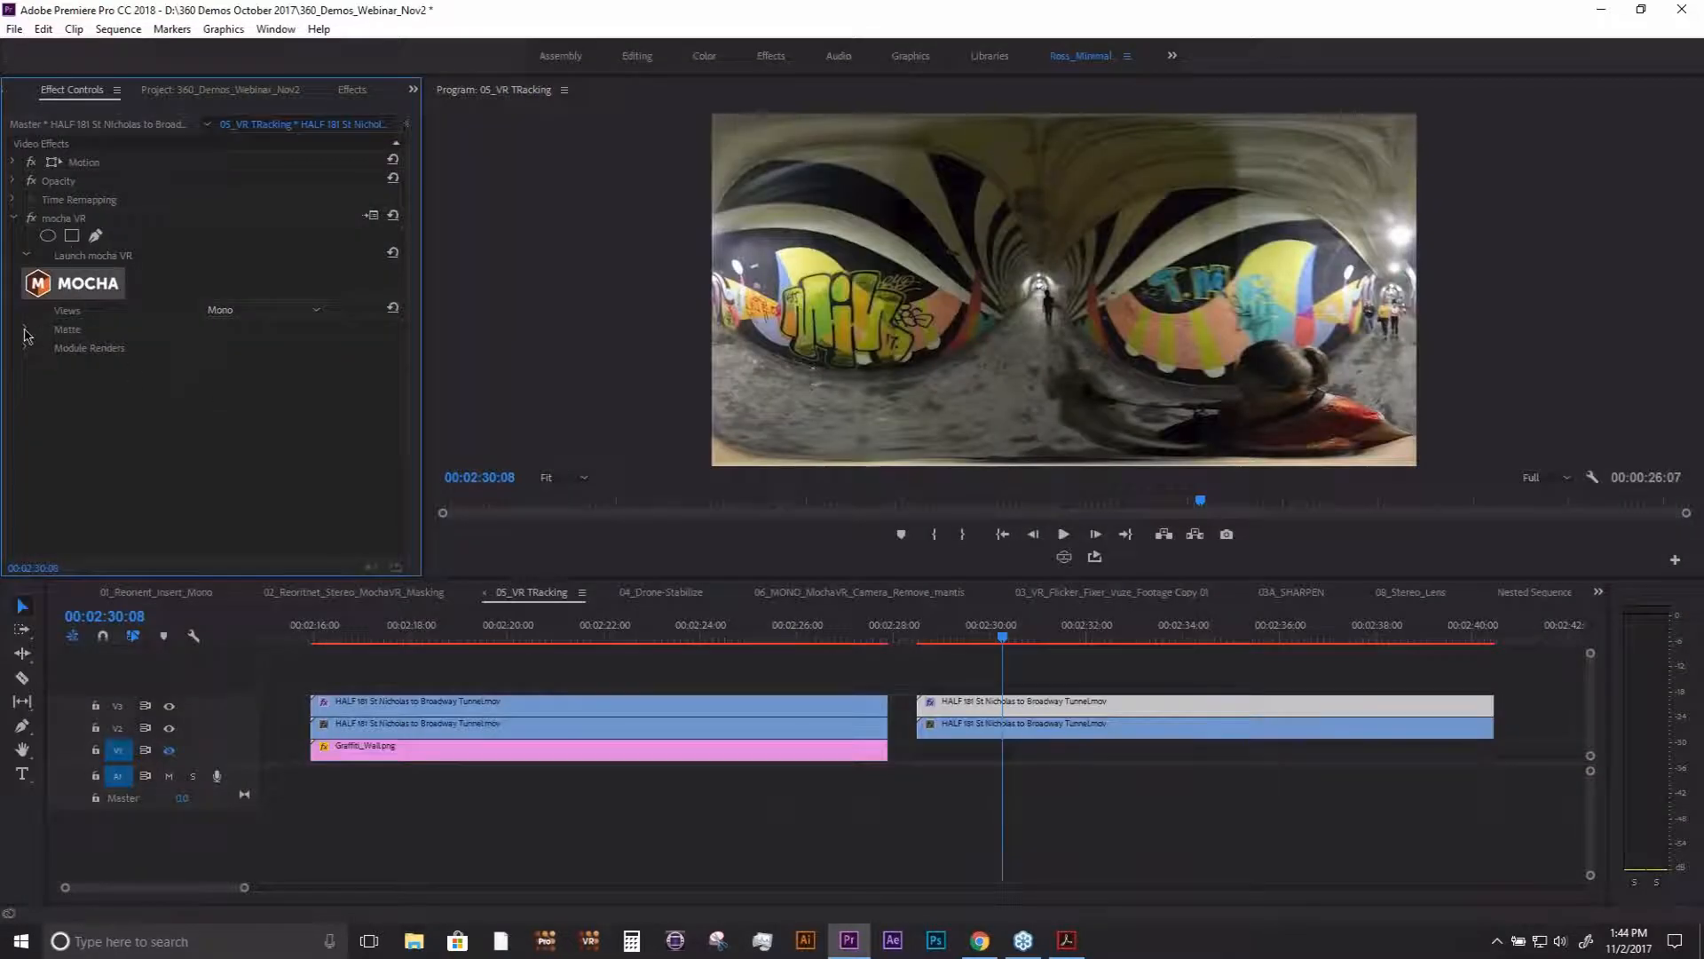
click(25, 330)
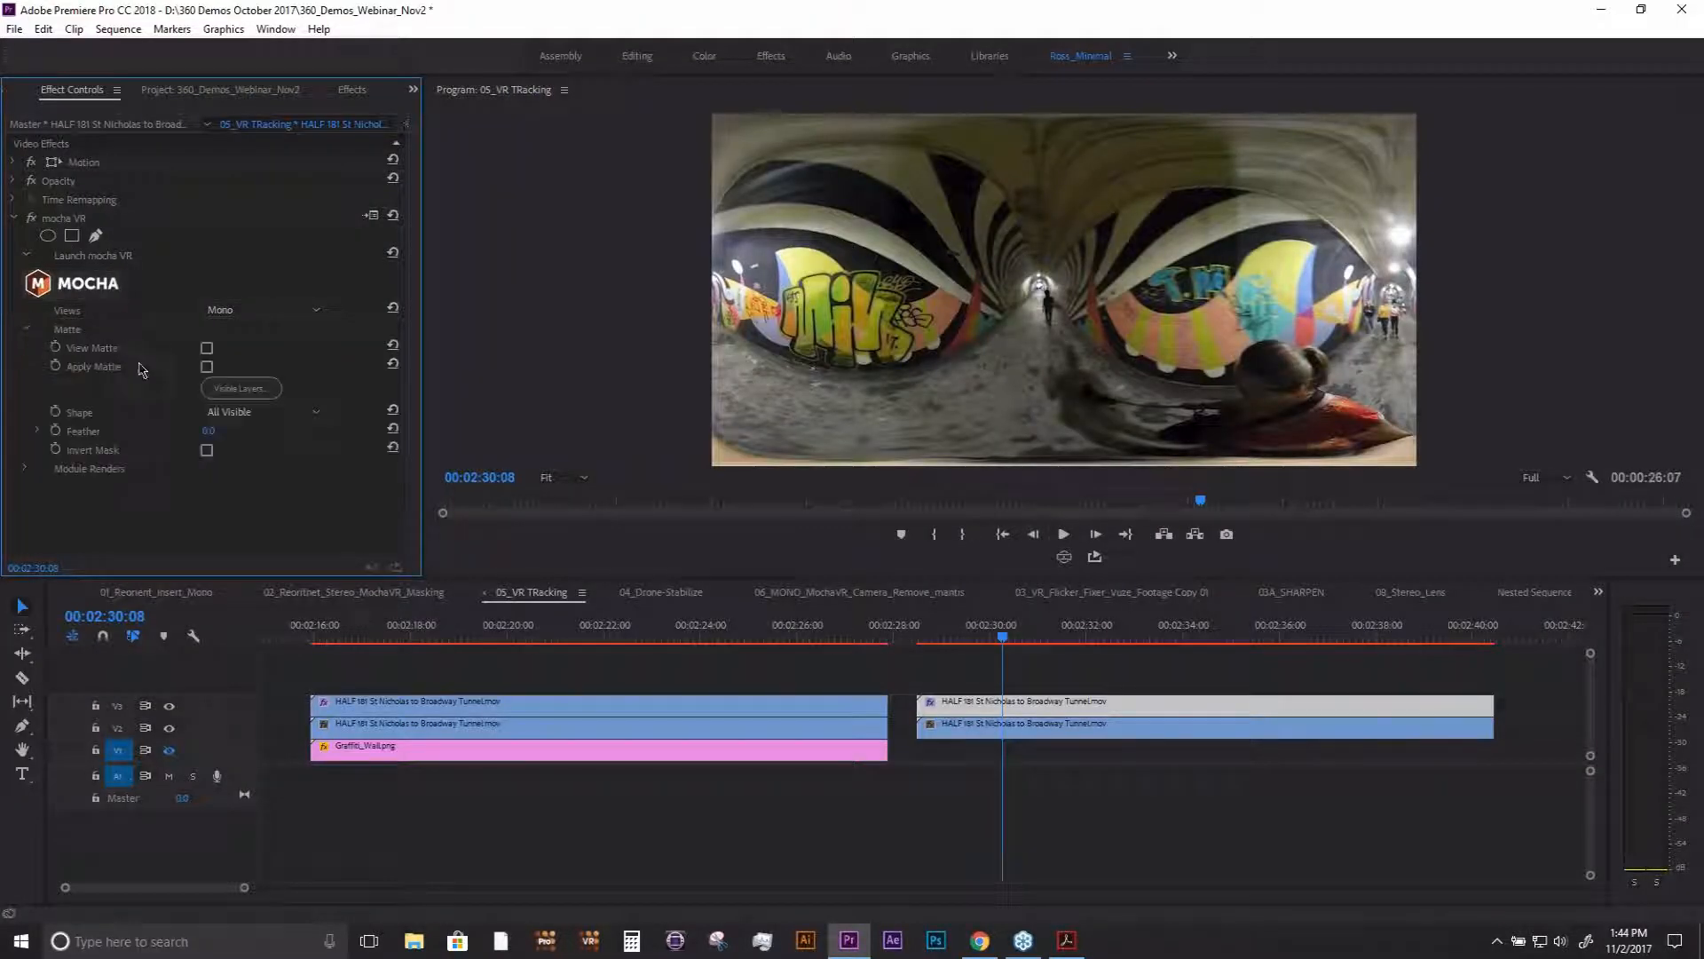
click(206, 348)
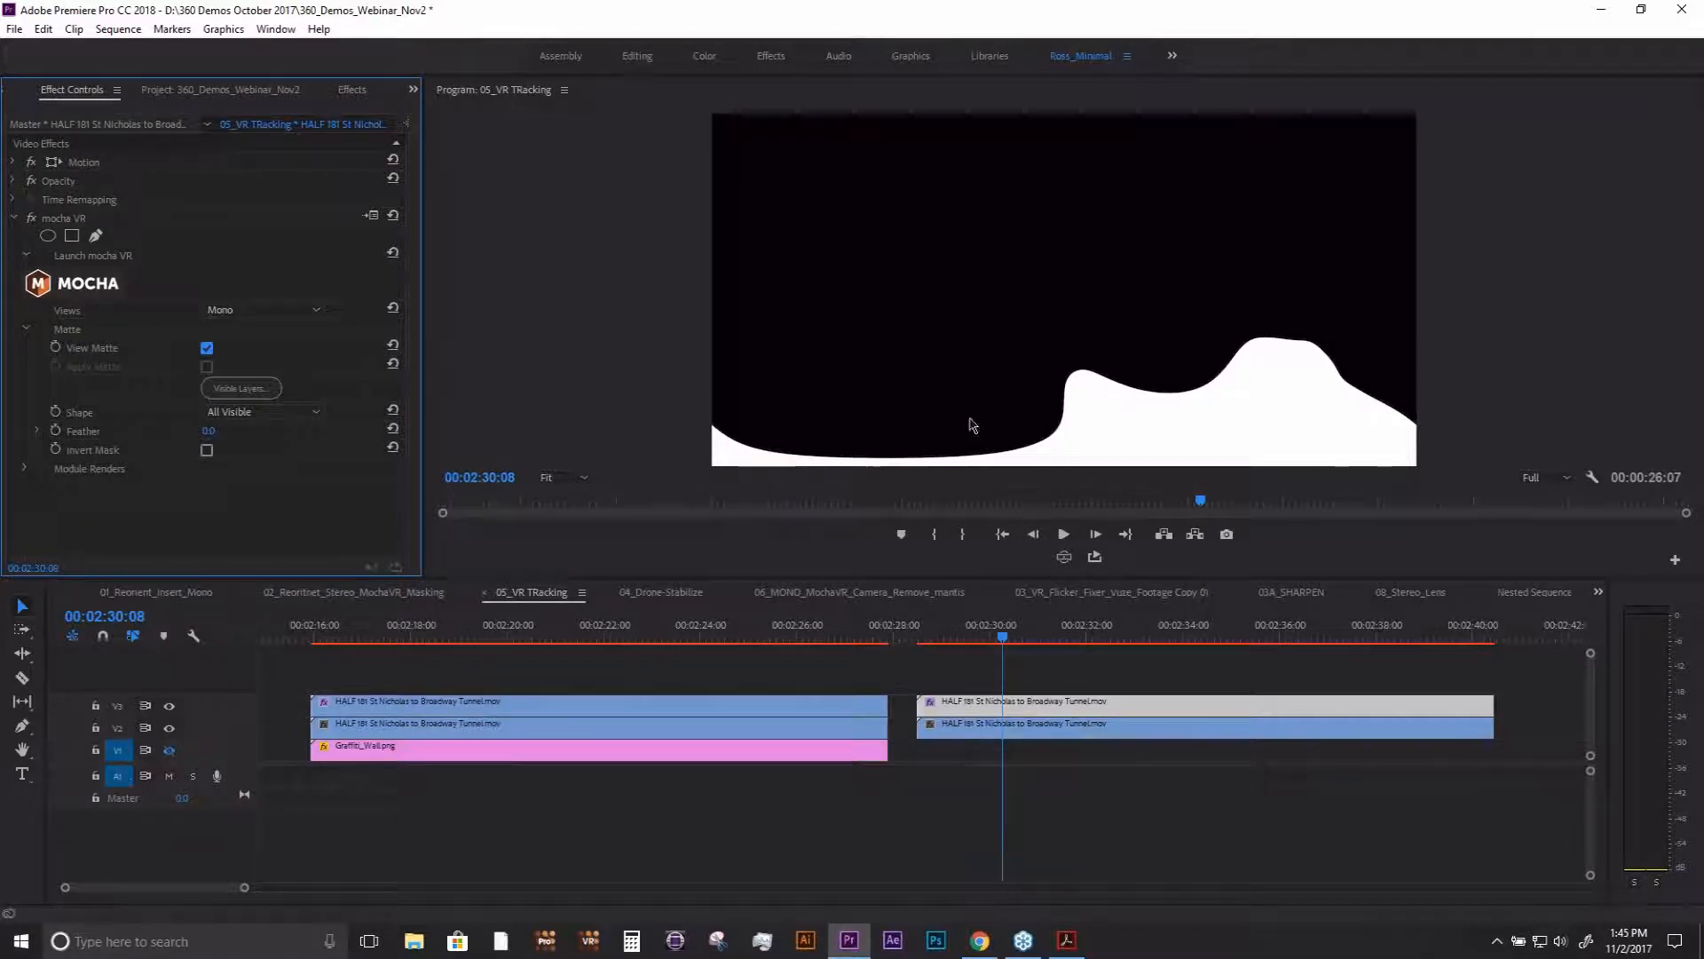
click(206, 349)
- Find the BCC VR Blur effect with the search "vr b" and apply it to the second tunnel clip on V2
click(992, 726)
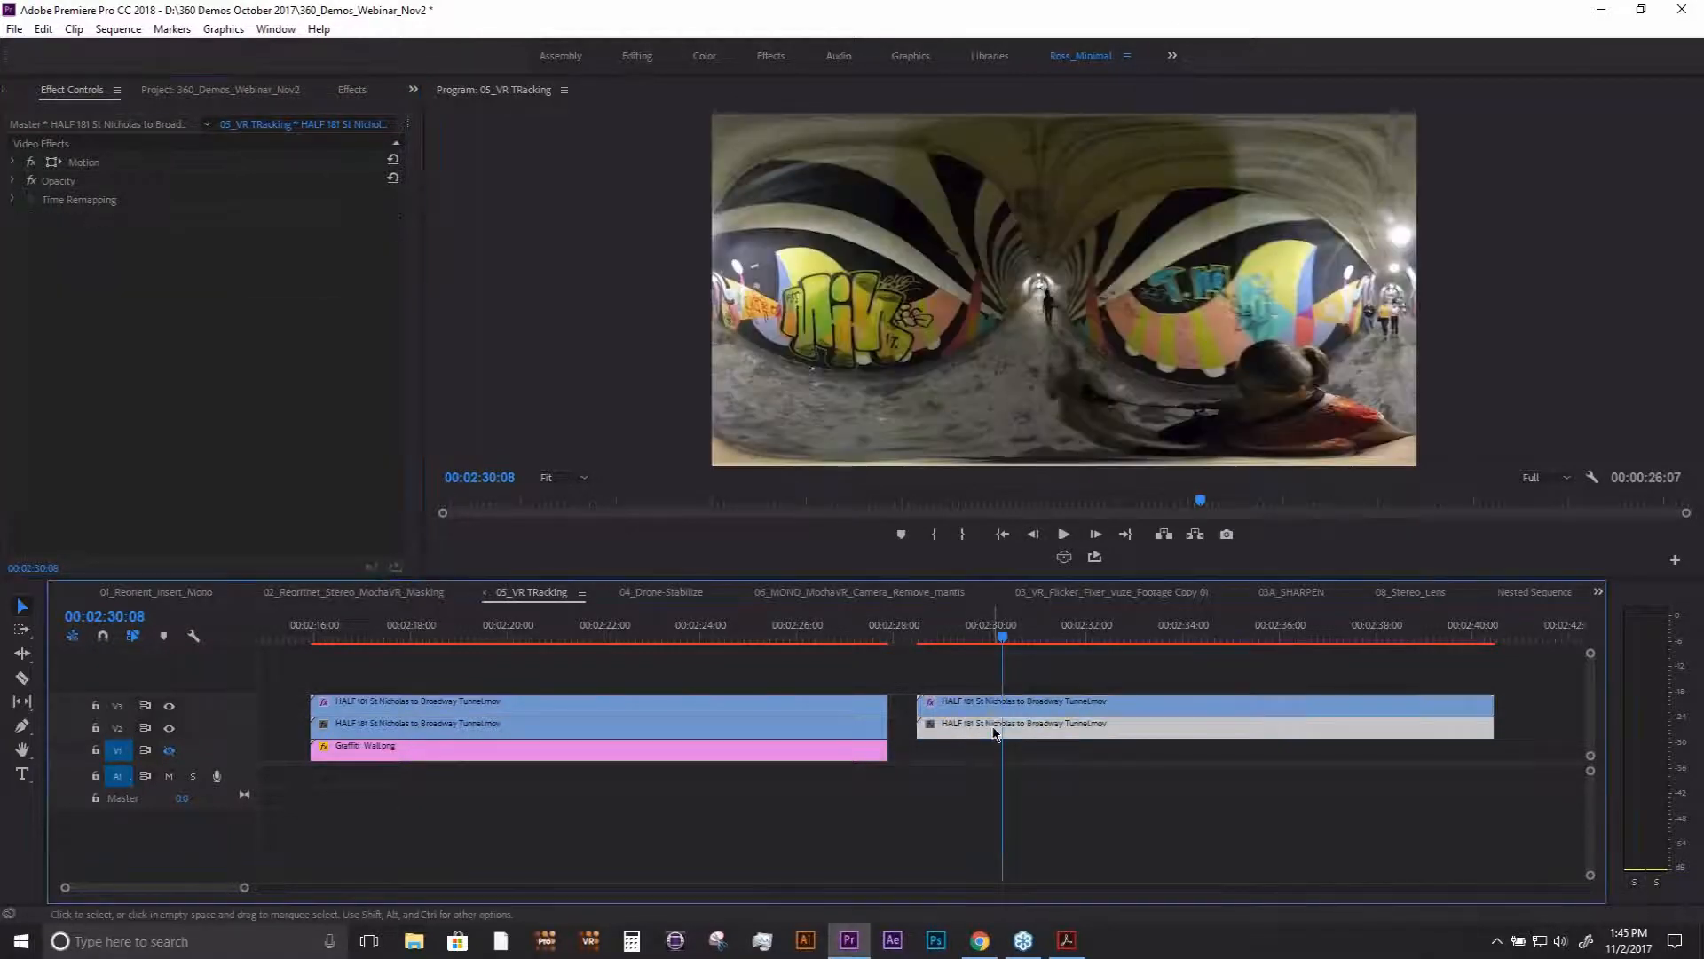
click(357, 93)
click(111, 263)
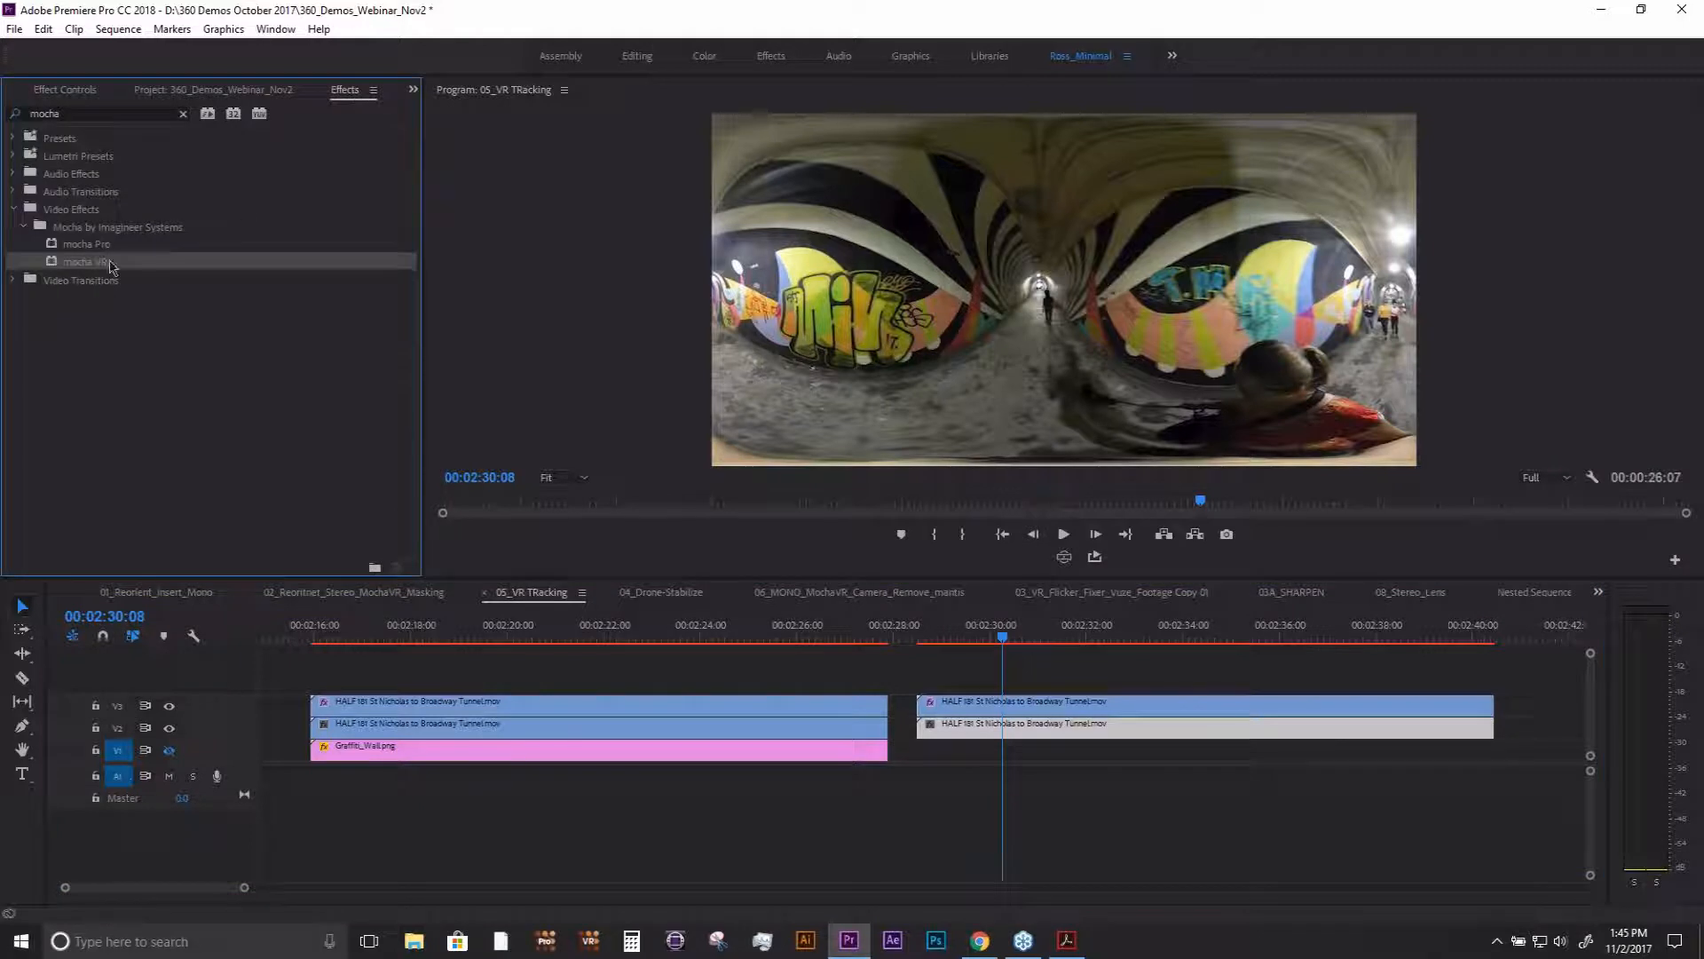
click(157, 113)
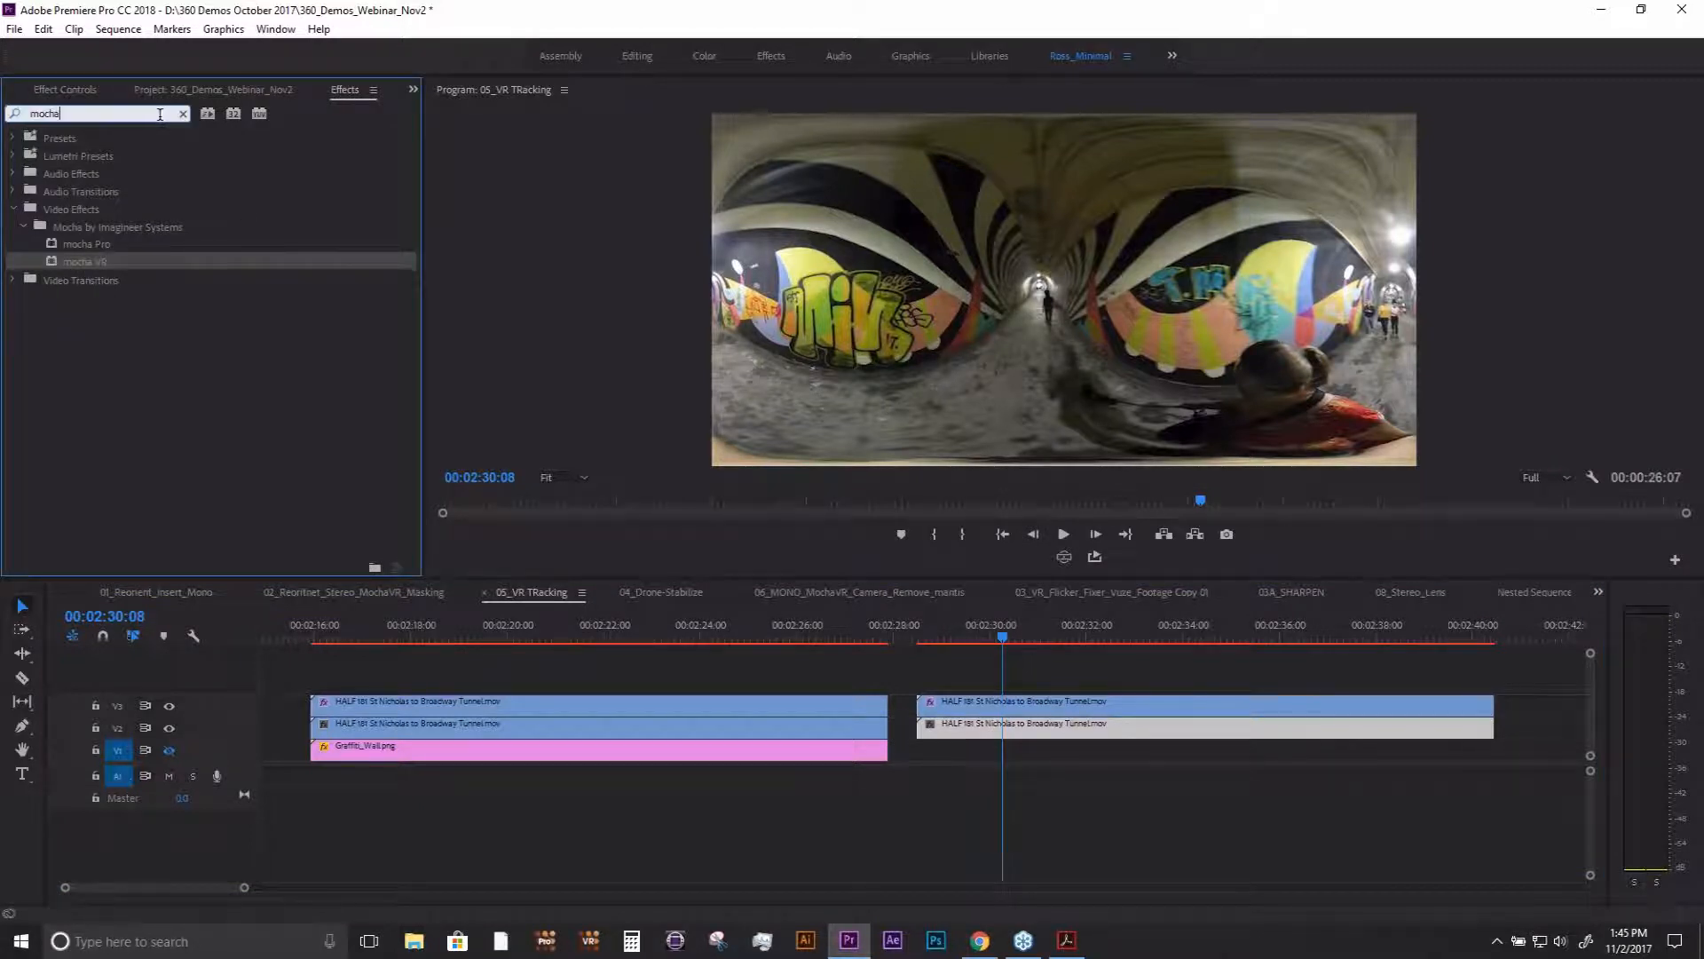
key(BackSpace)
key(BackSpace)
key(BackSpace)
key(BackSpace)
key(BackSpace)
text(mvr)
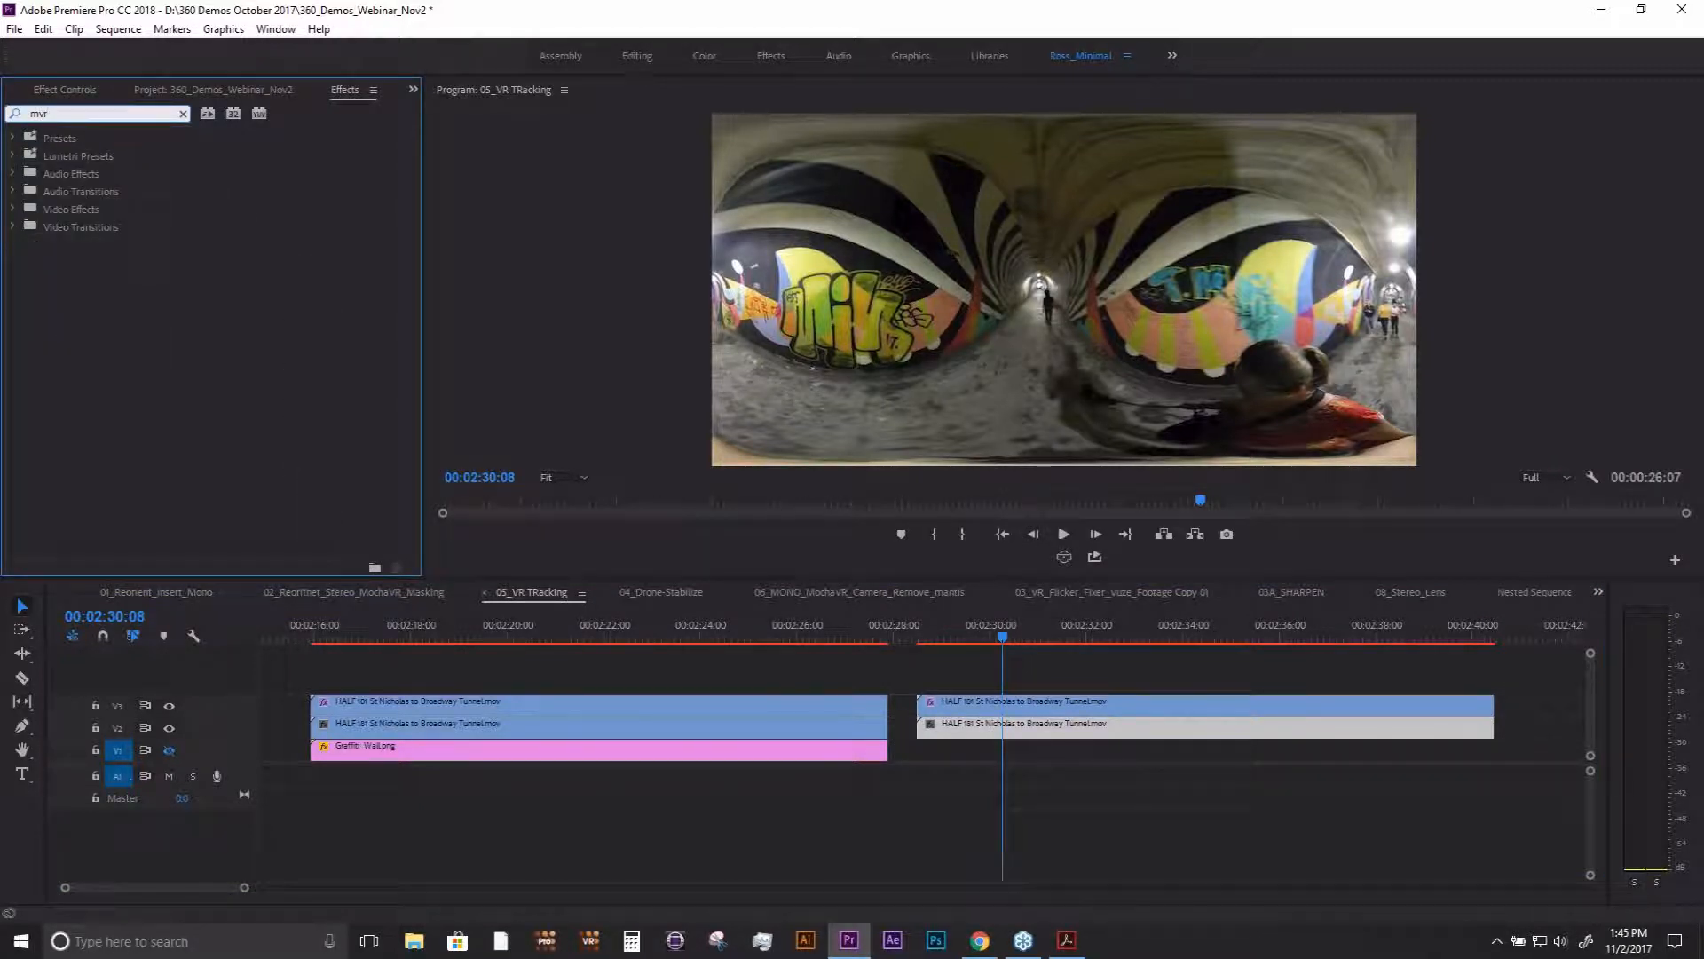
text(vr b)
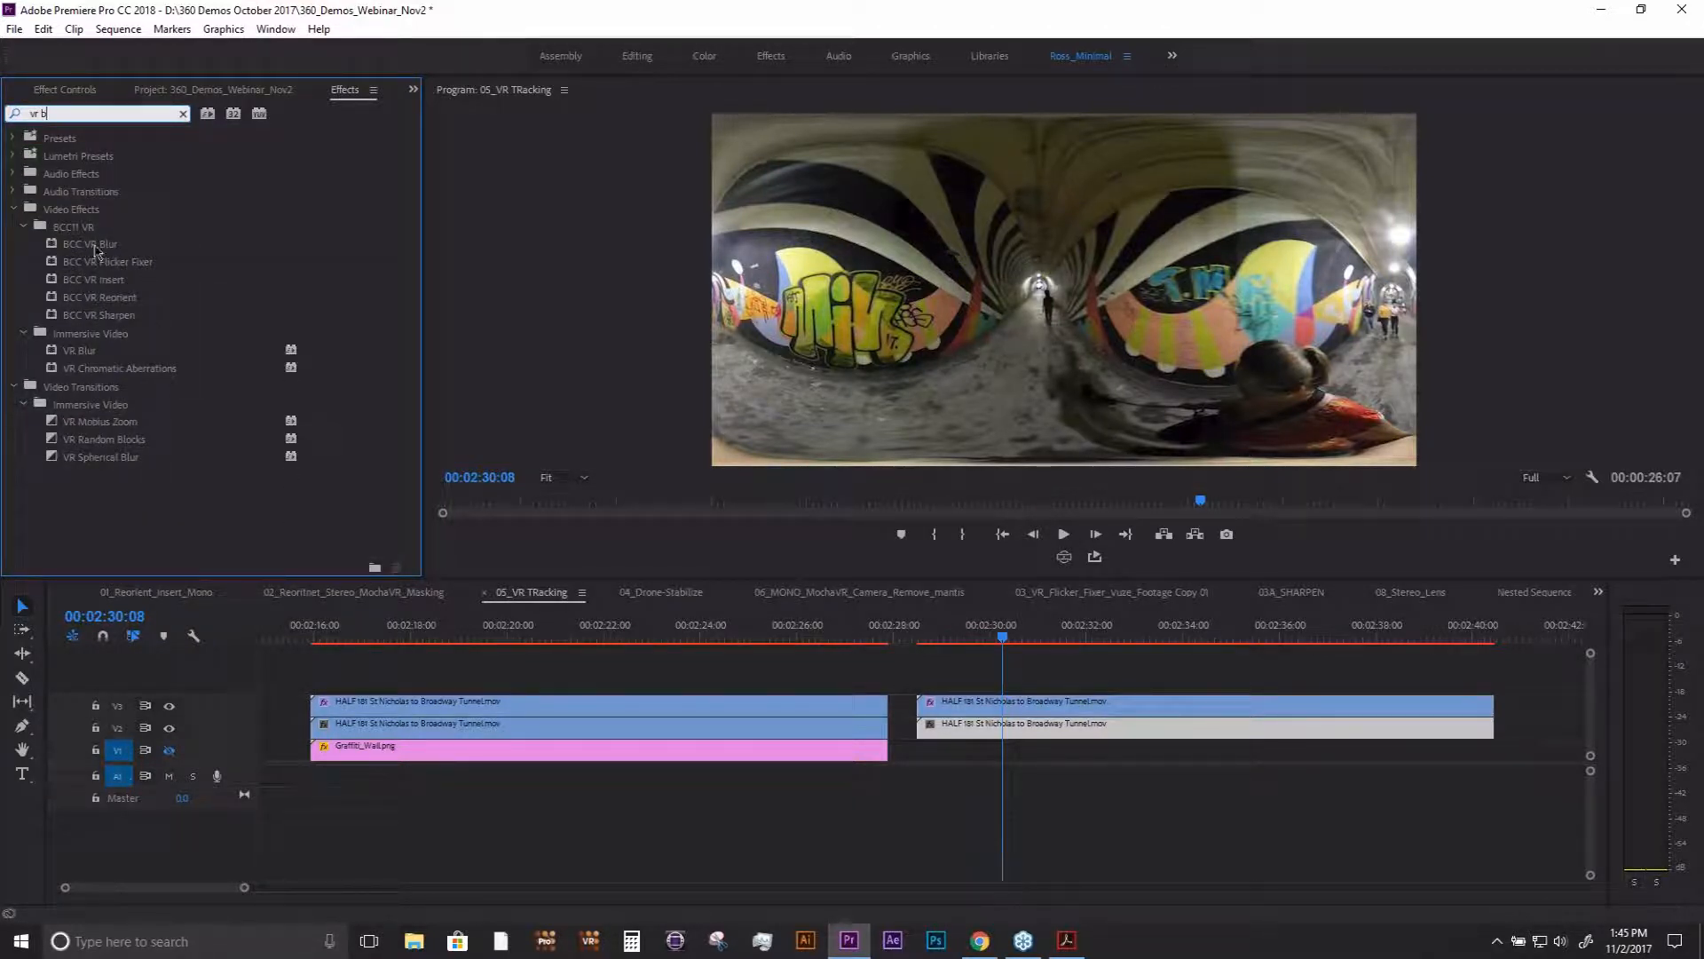
drag(78, 249, 991, 735)
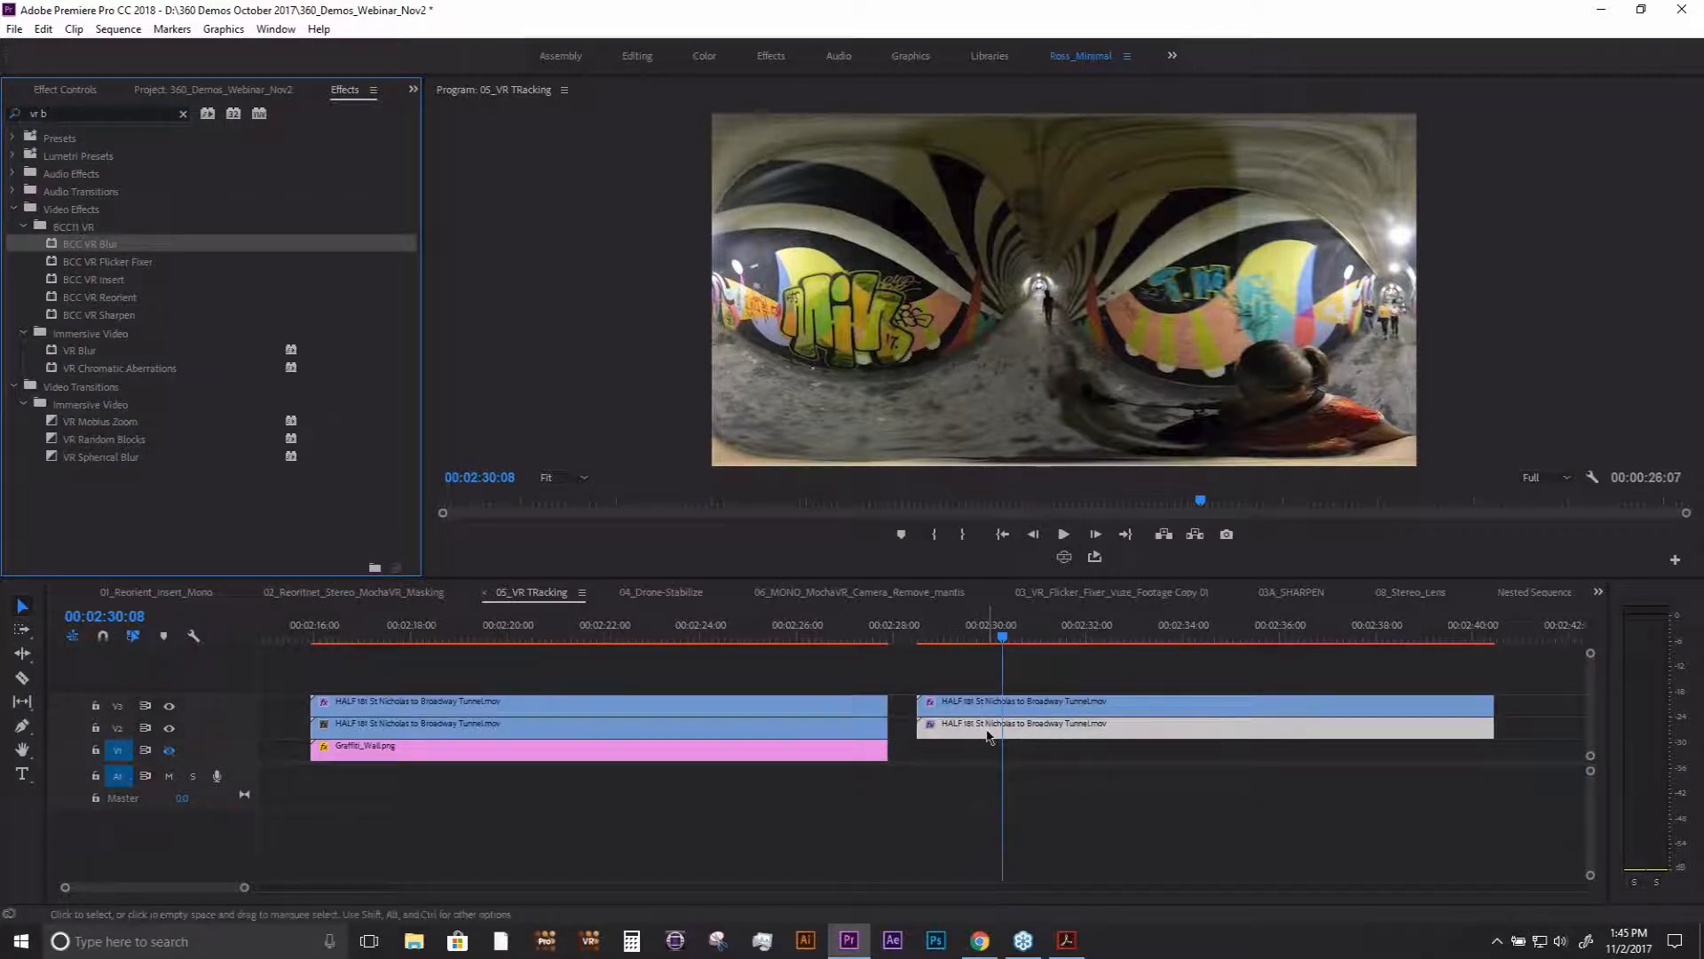
- Set Master Blur to 109 on the V2 clip and check the blur by hiding V3 briefly
click(65, 91)
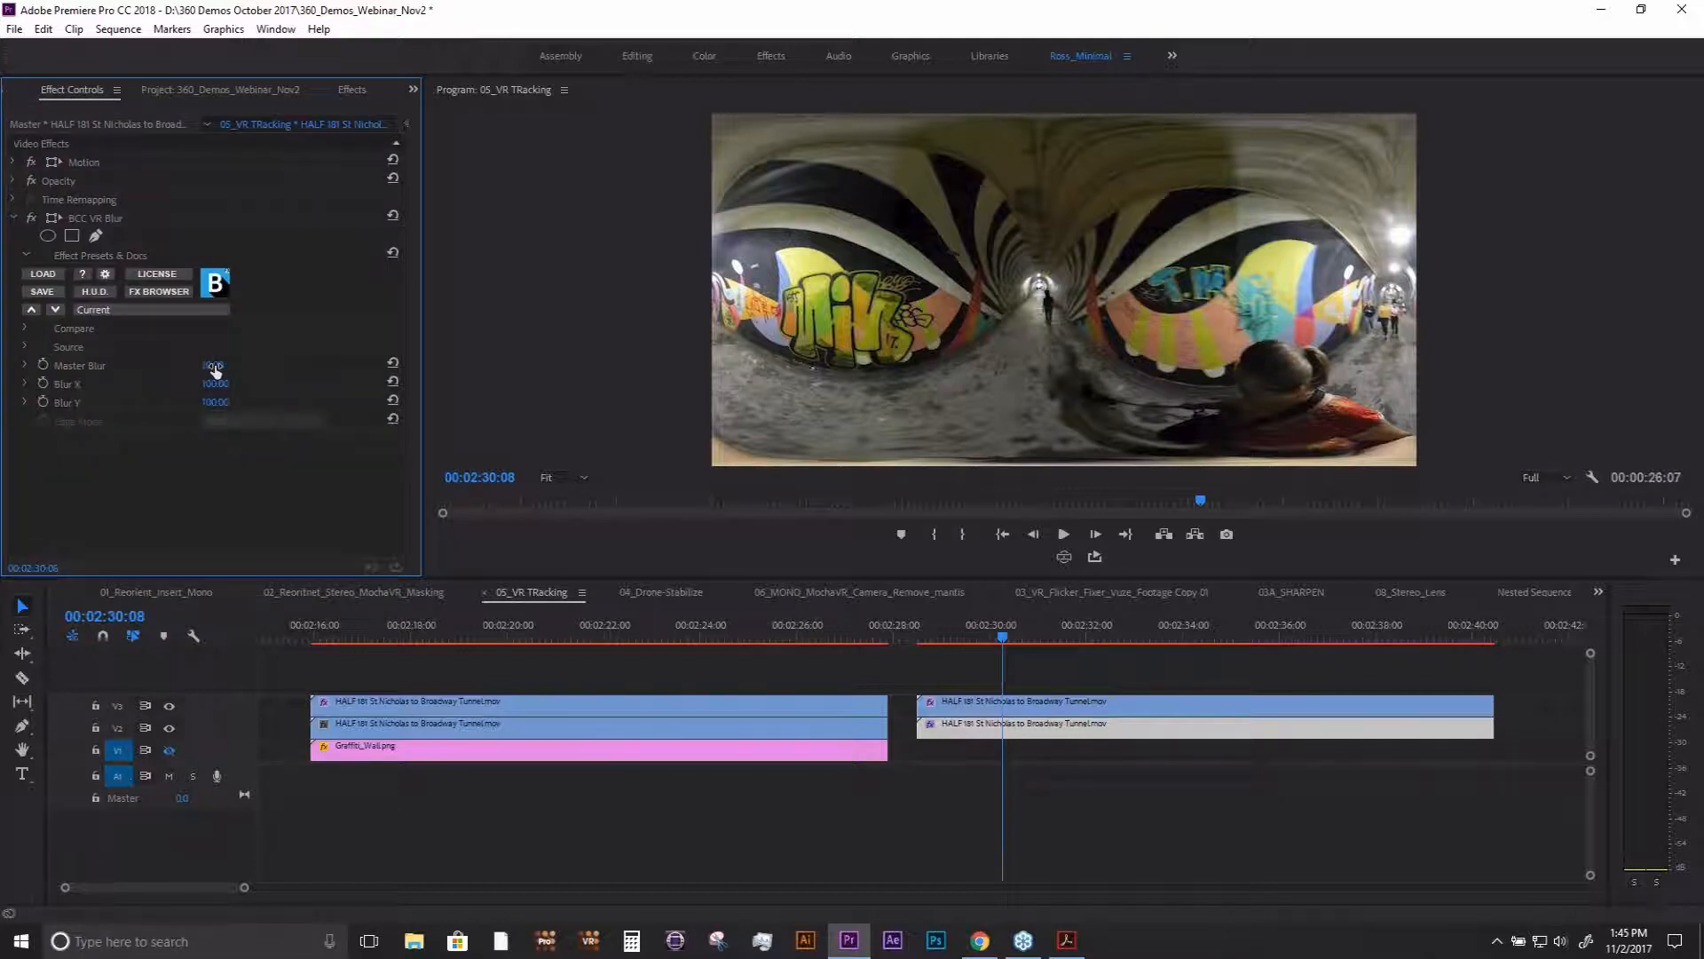
drag(215, 367, 201, 367)
click(169, 706)
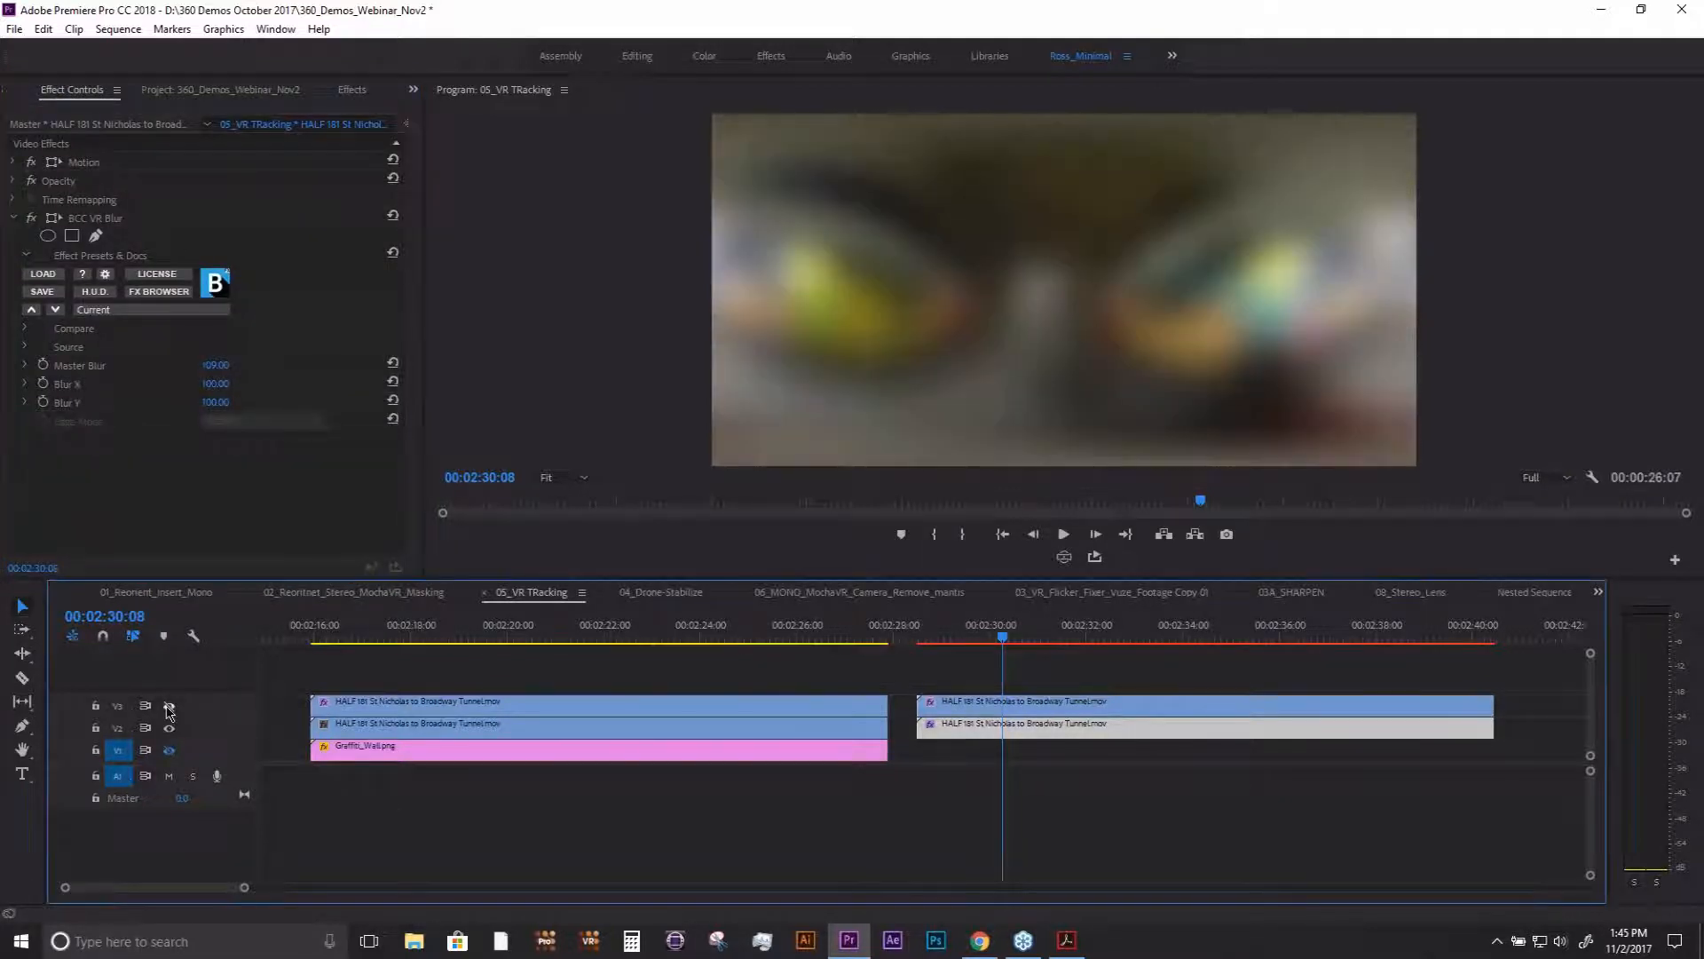
click(168, 706)
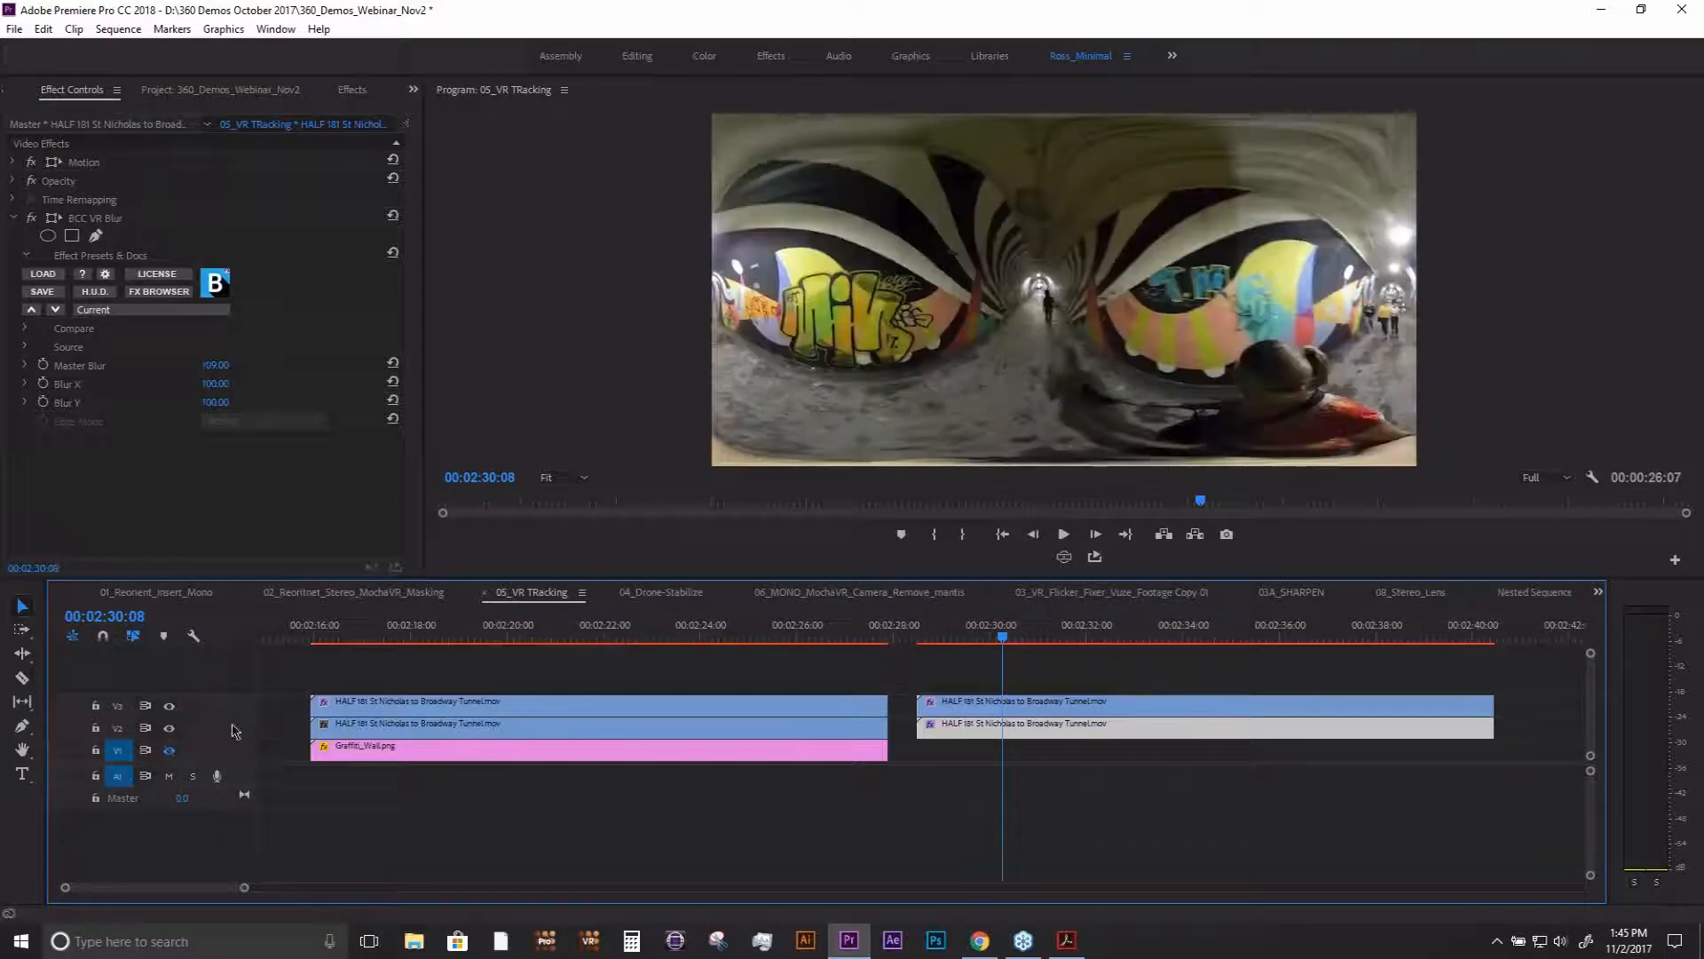
- Apply the mocha VR matte on the V3 clip, invert the mask and set its feather to 60
click(994, 703)
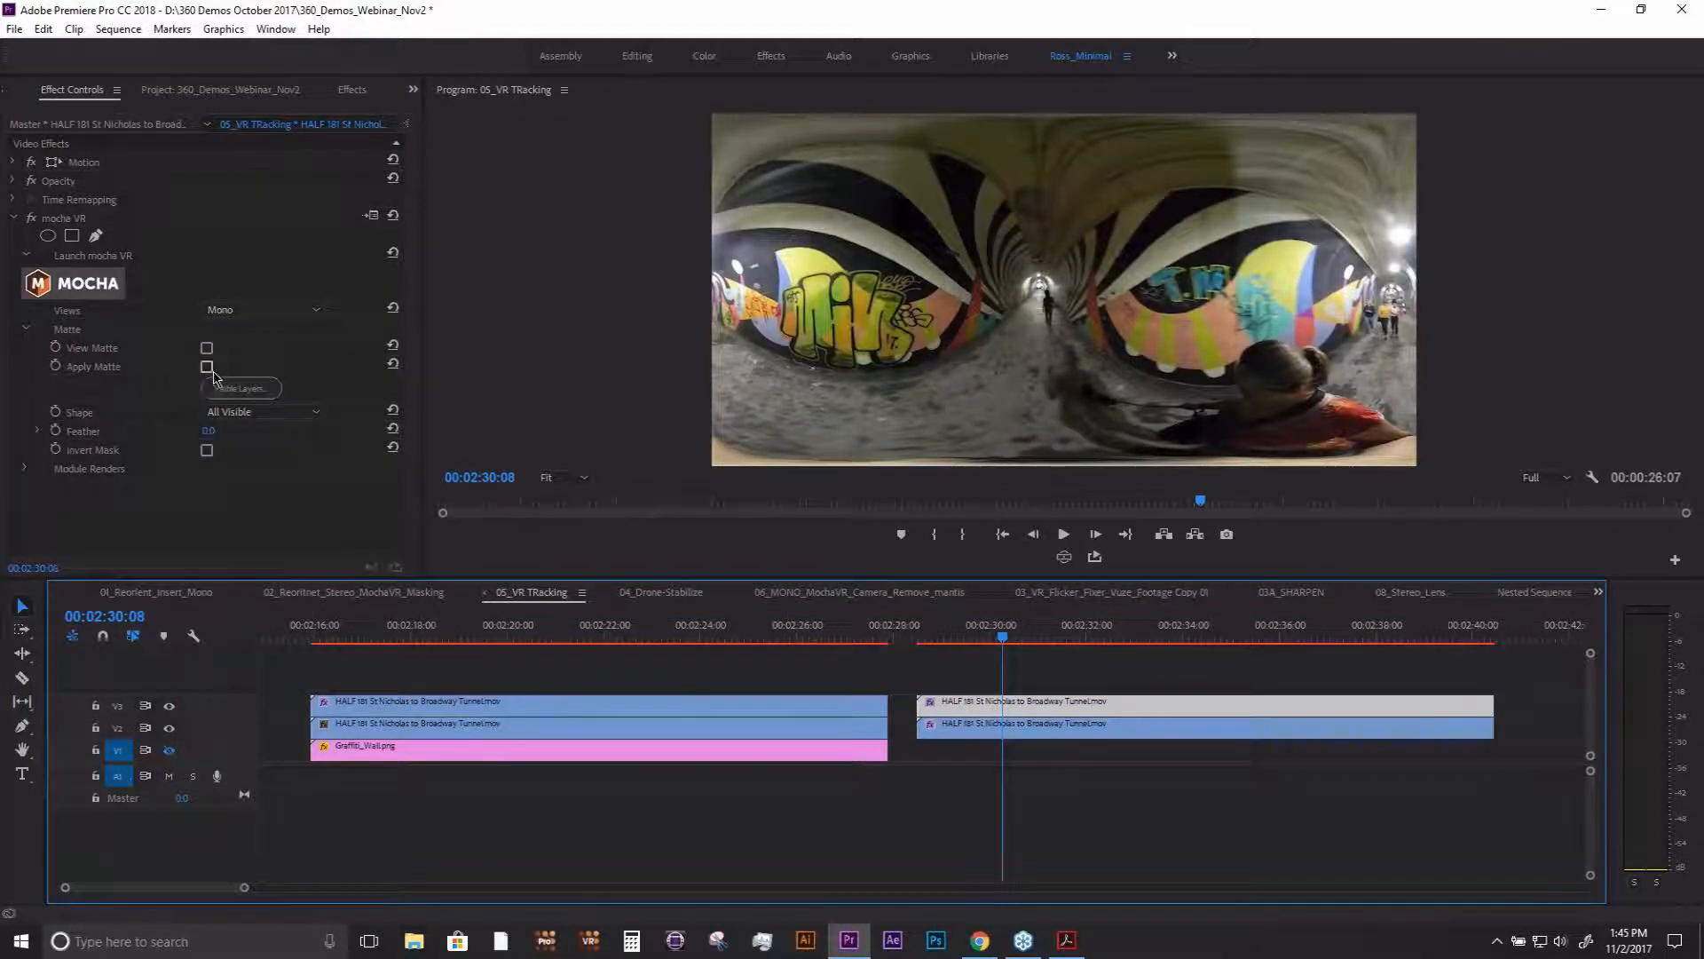
click(207, 367)
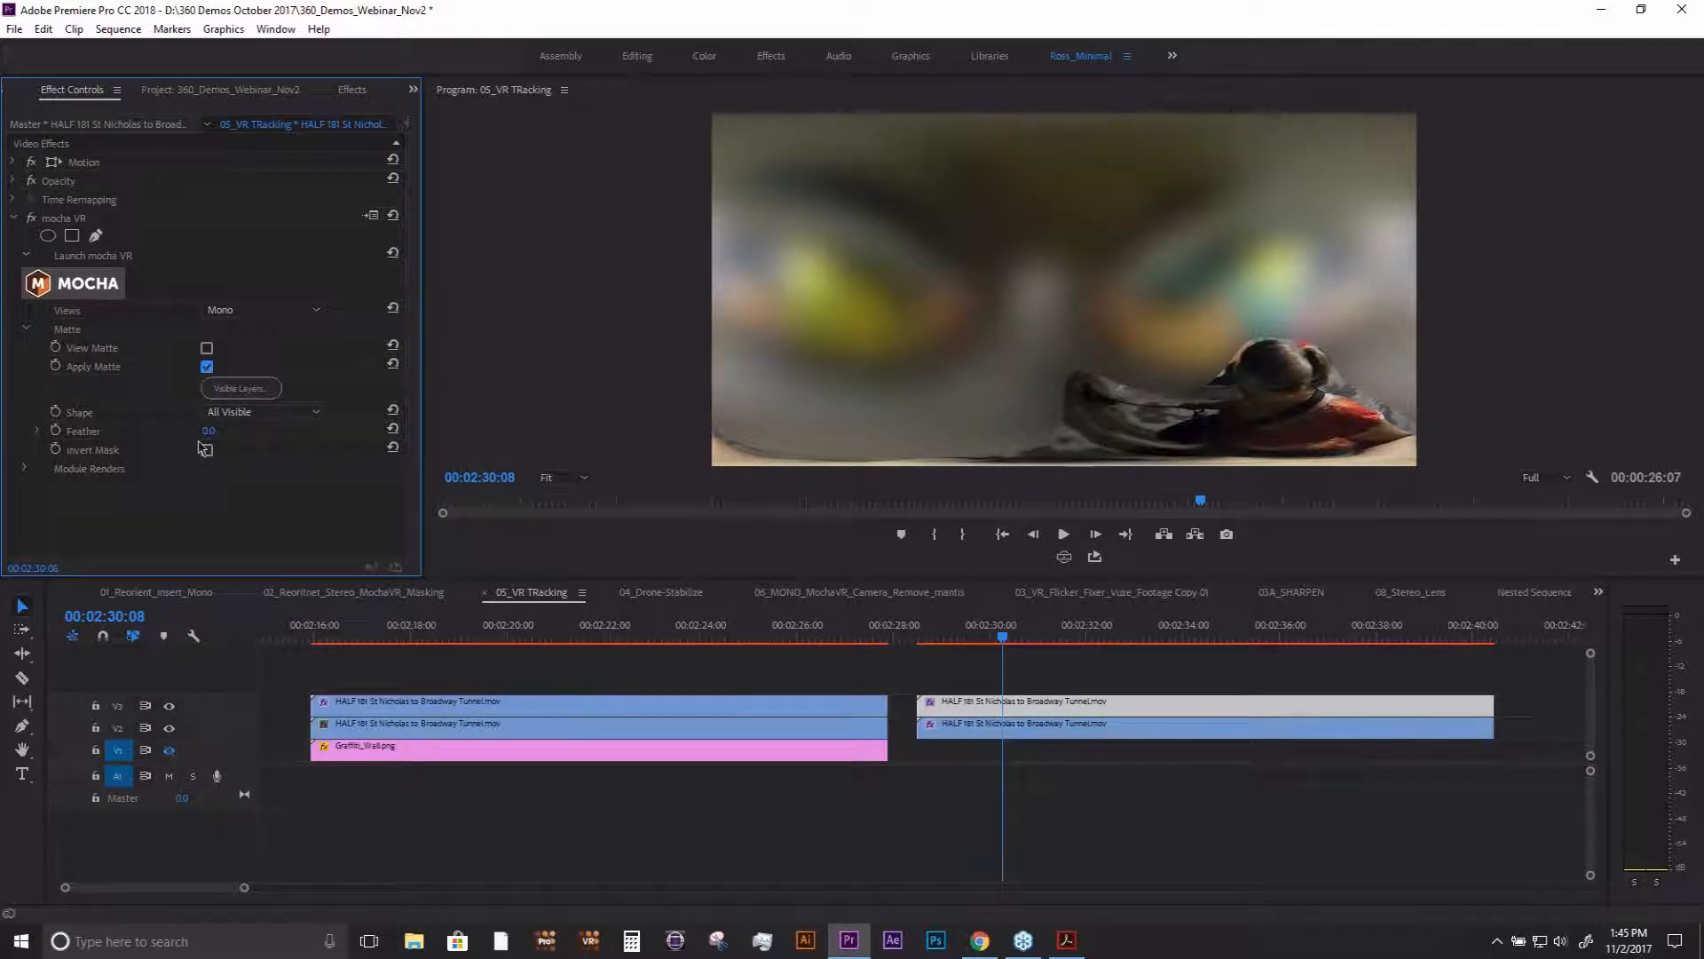
click(207, 451)
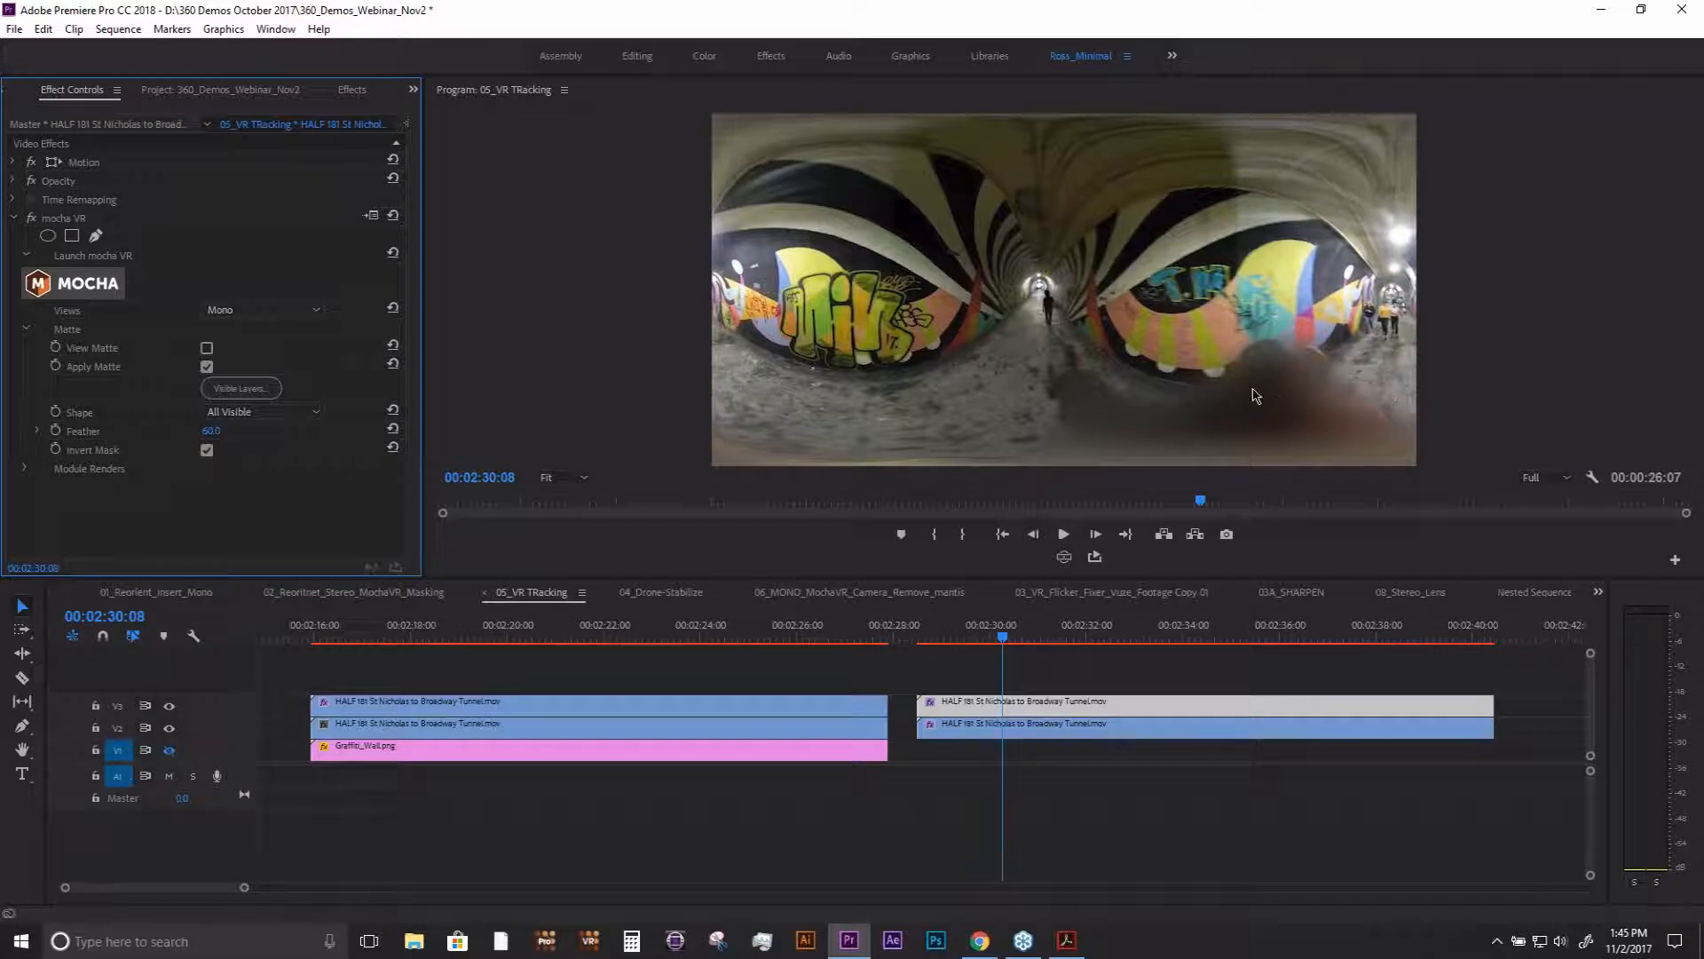
- Preview the blurred camera operator at several points of the second tunnel clip, ending at 00:02:32:11
drag(1044, 632, 1117, 632)
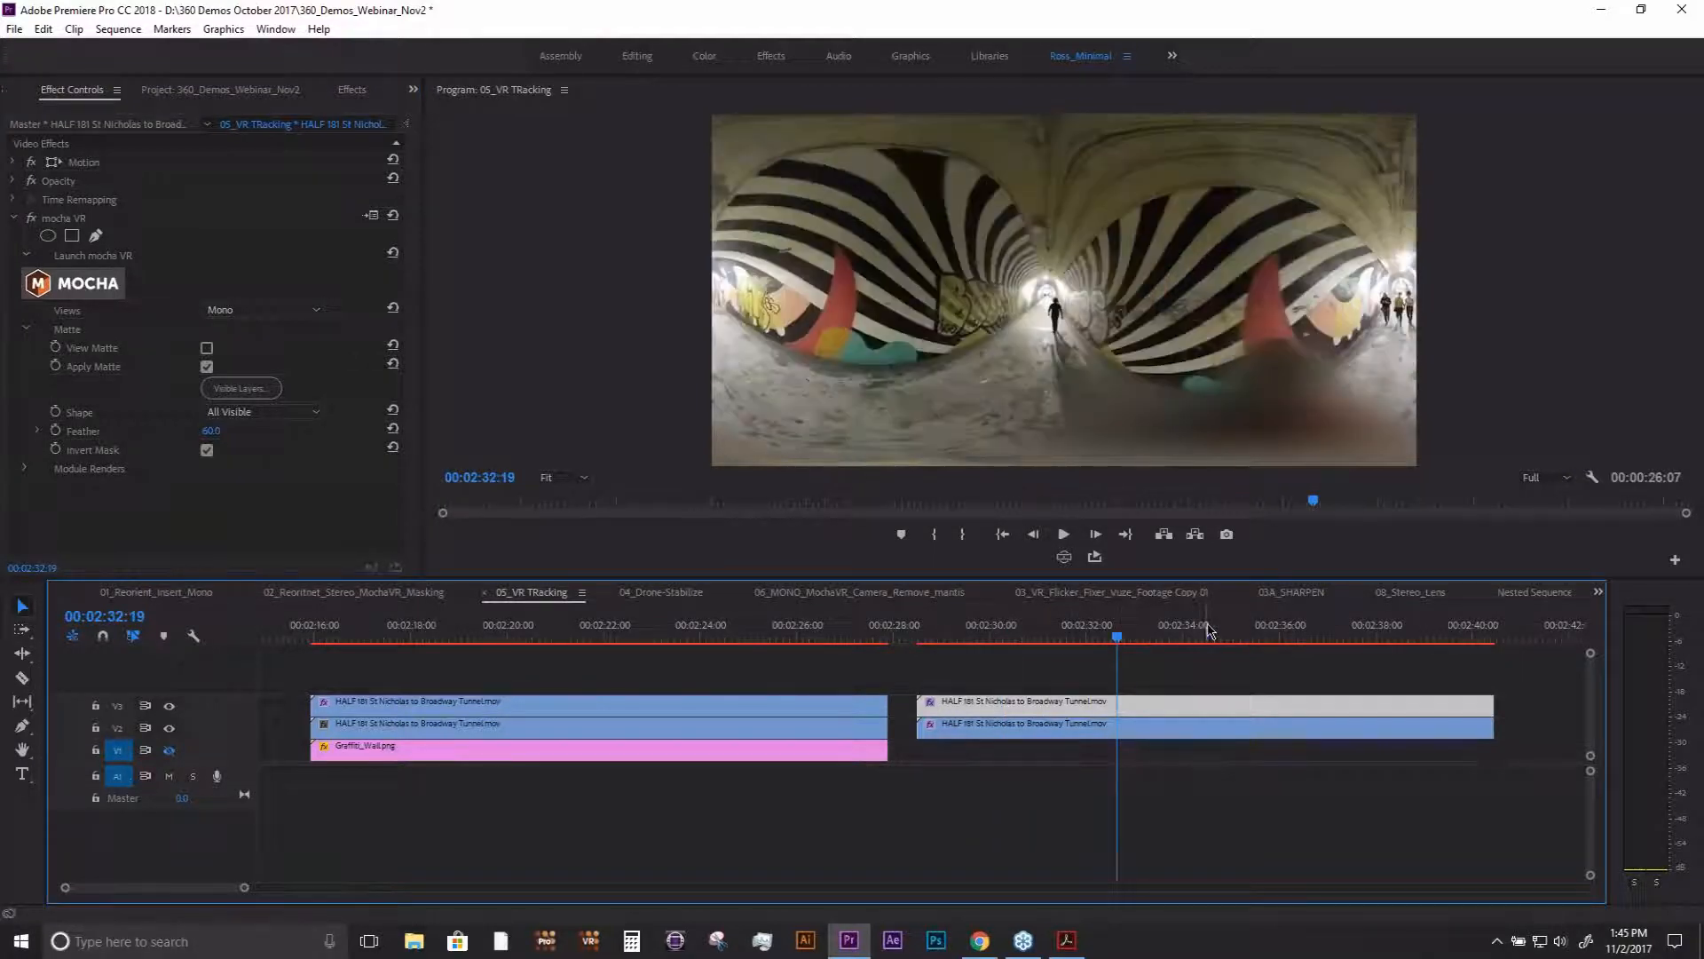
click(1205, 630)
click(1104, 632)
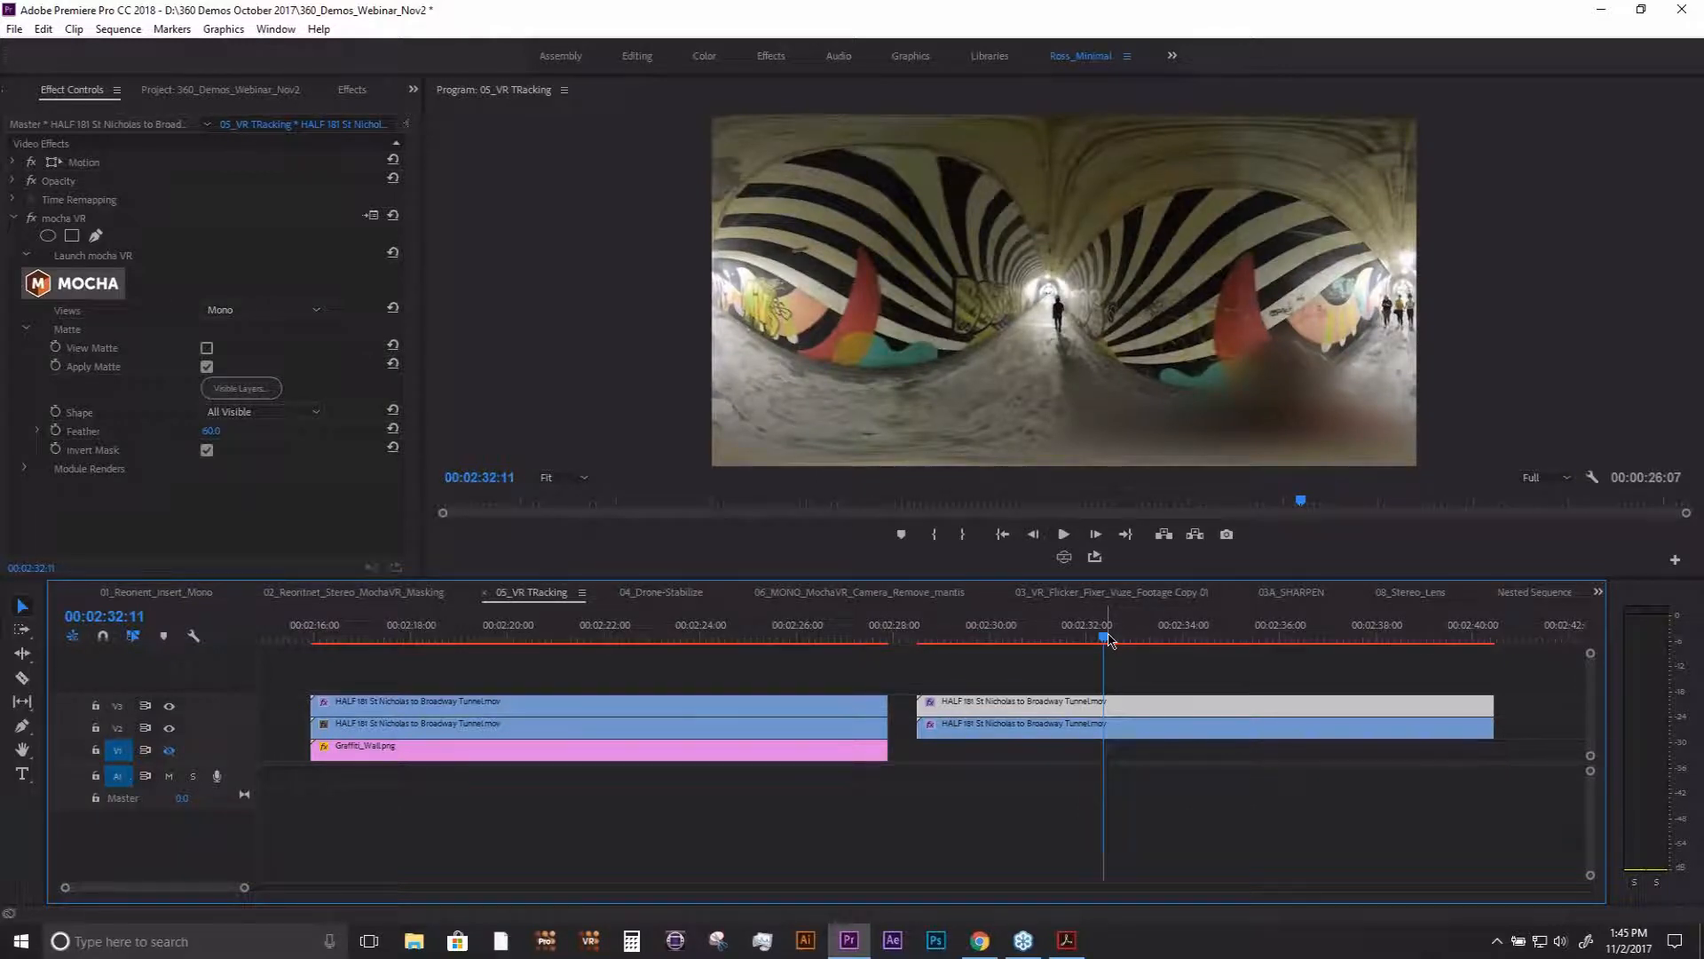
- Open the 06_MONO_MochaVR_Camera_Remove_mantis sequence, scrub its first clip to 00:03:13:15 and switch on the VR video display
click(174, 92)
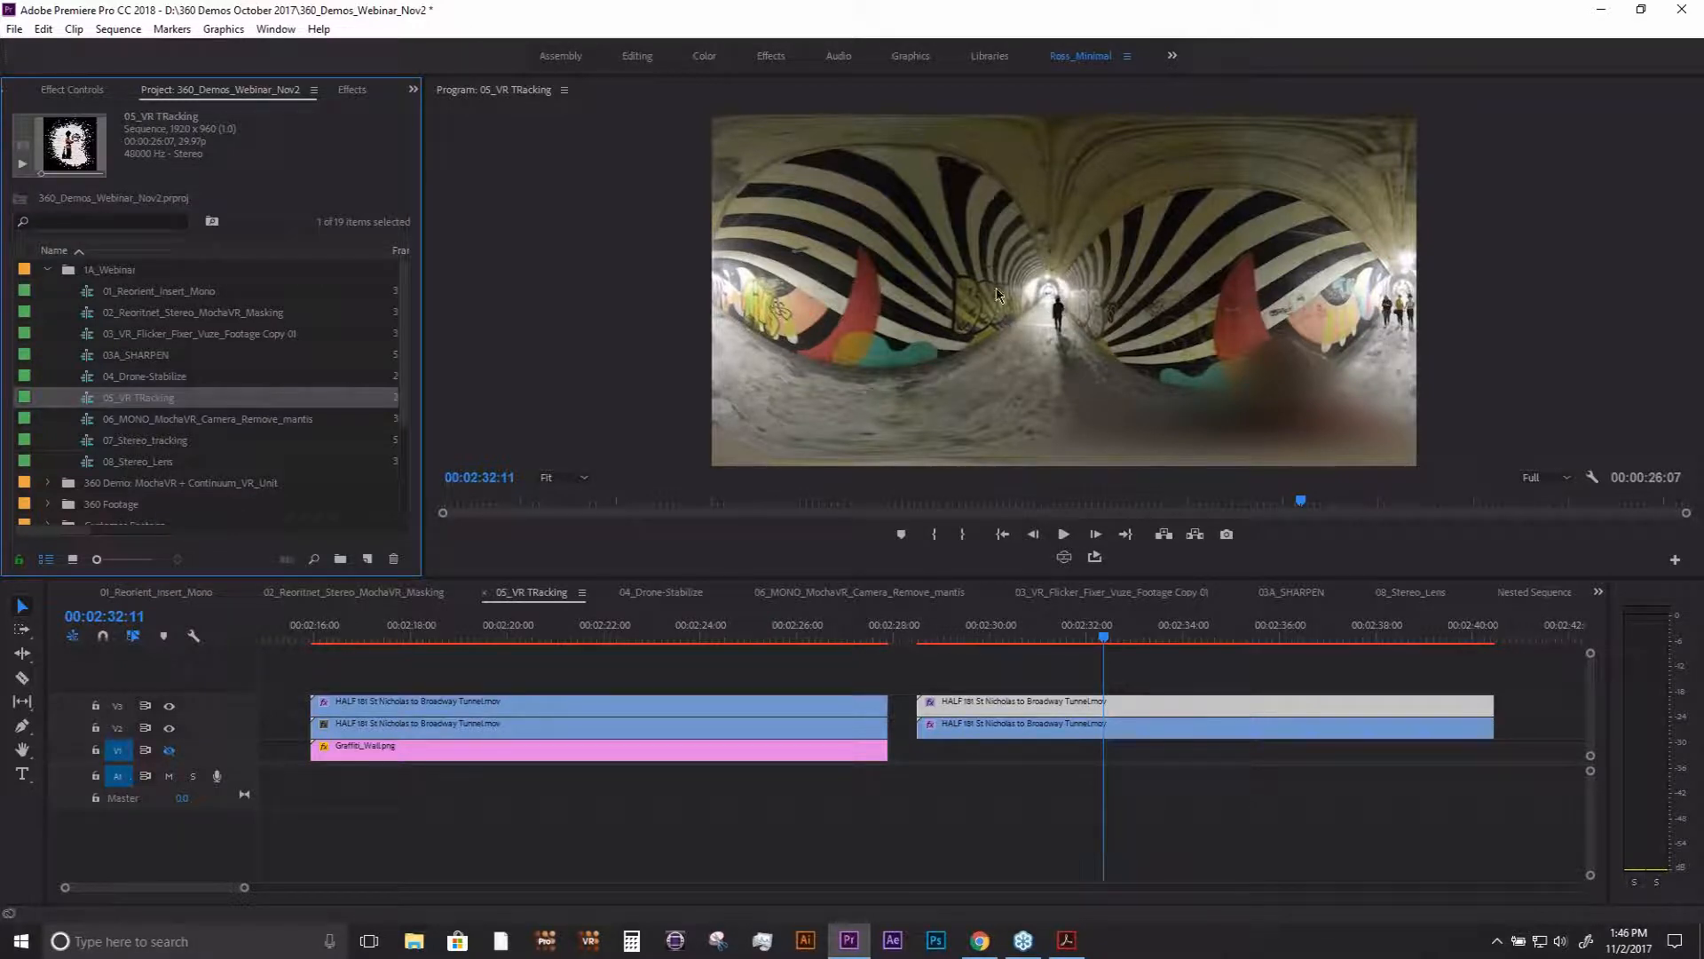
double_click(193, 420)
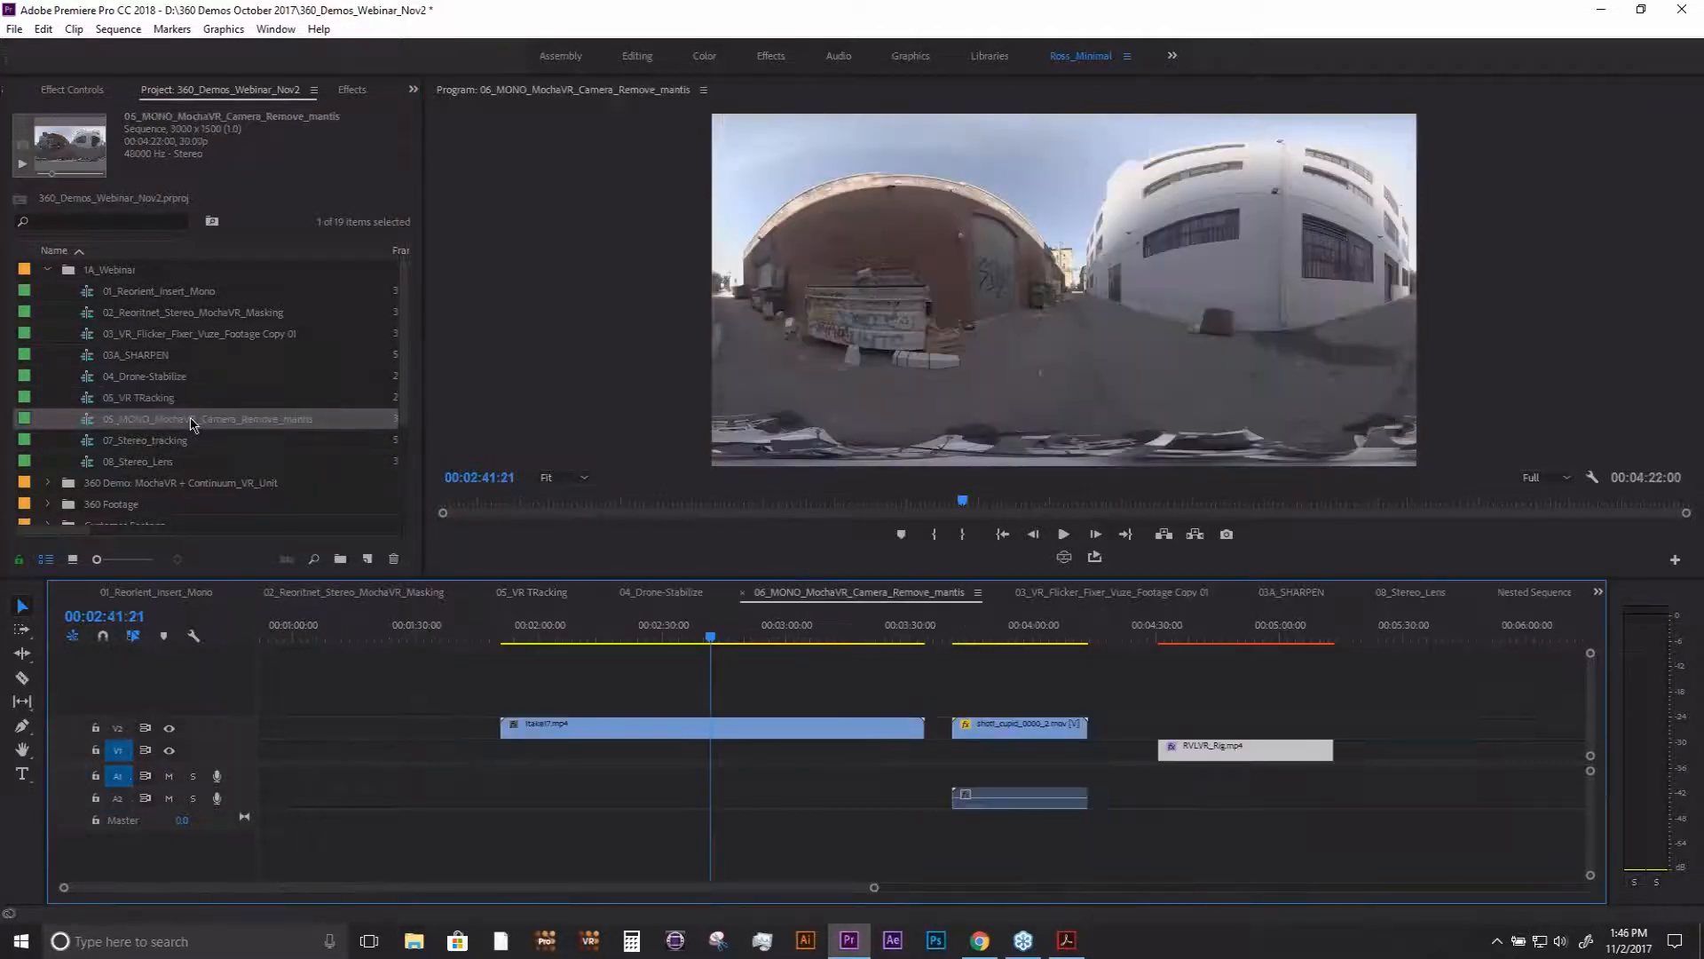
drag(710, 639, 761, 641)
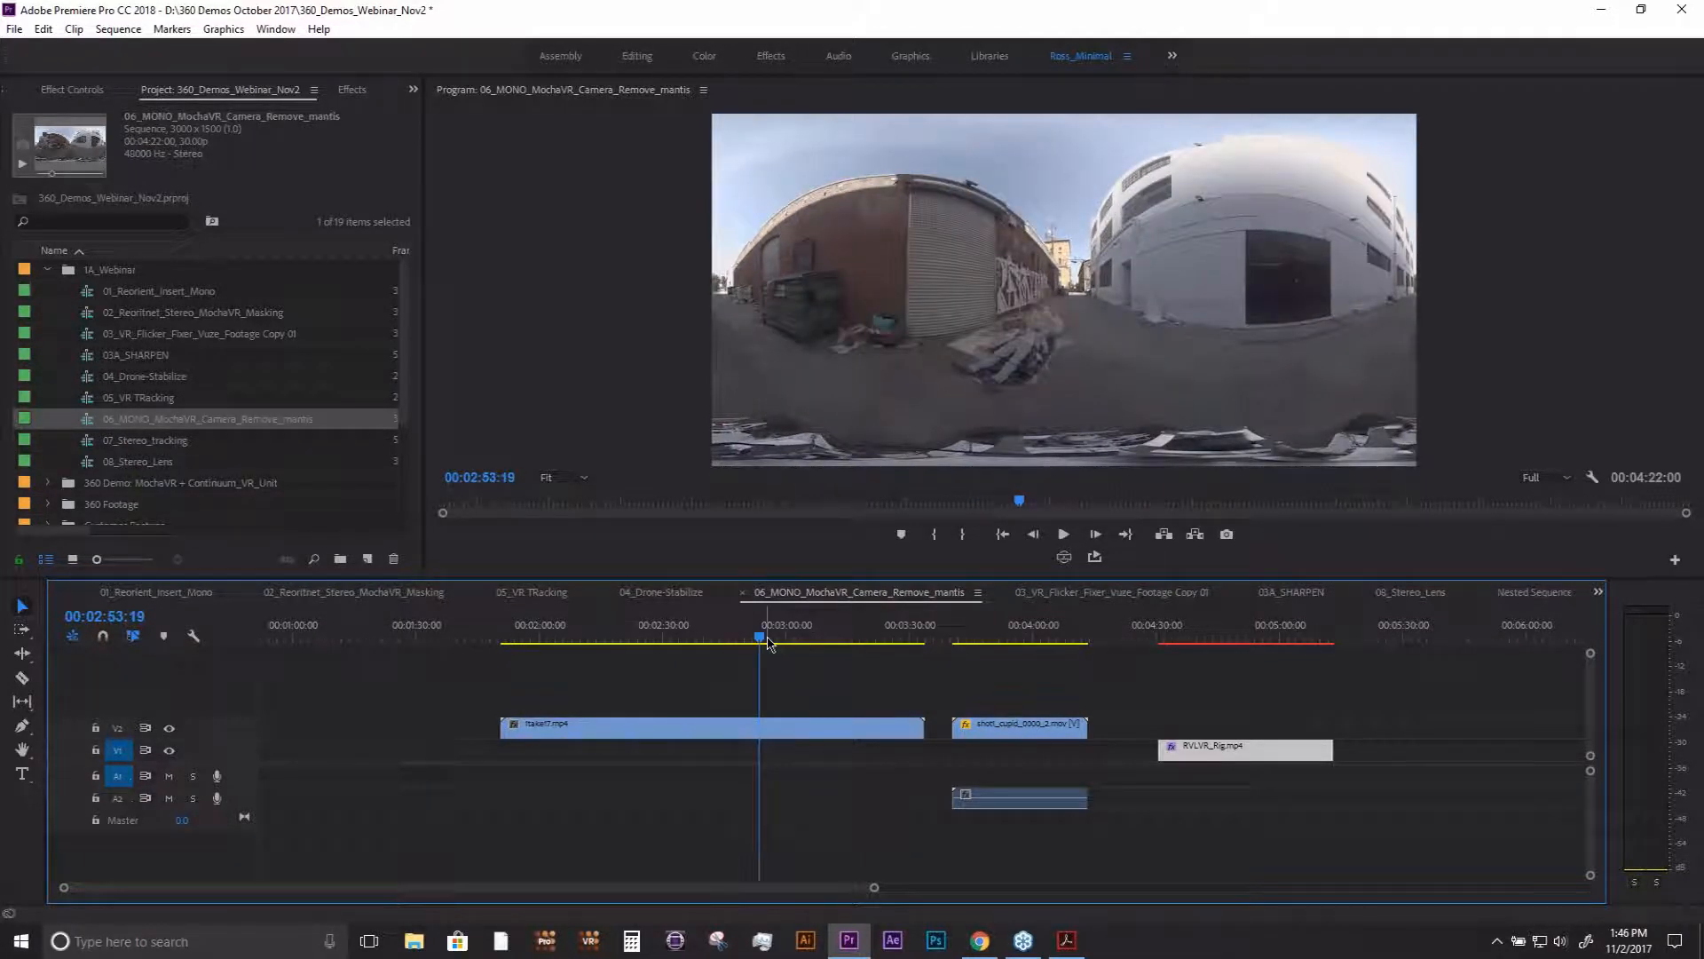
mouse_move(778, 634)
mouse_down()
mouse_move(796, 638)
mouse_move(669, 639)
mouse_move(772, 643)
mouse_up()
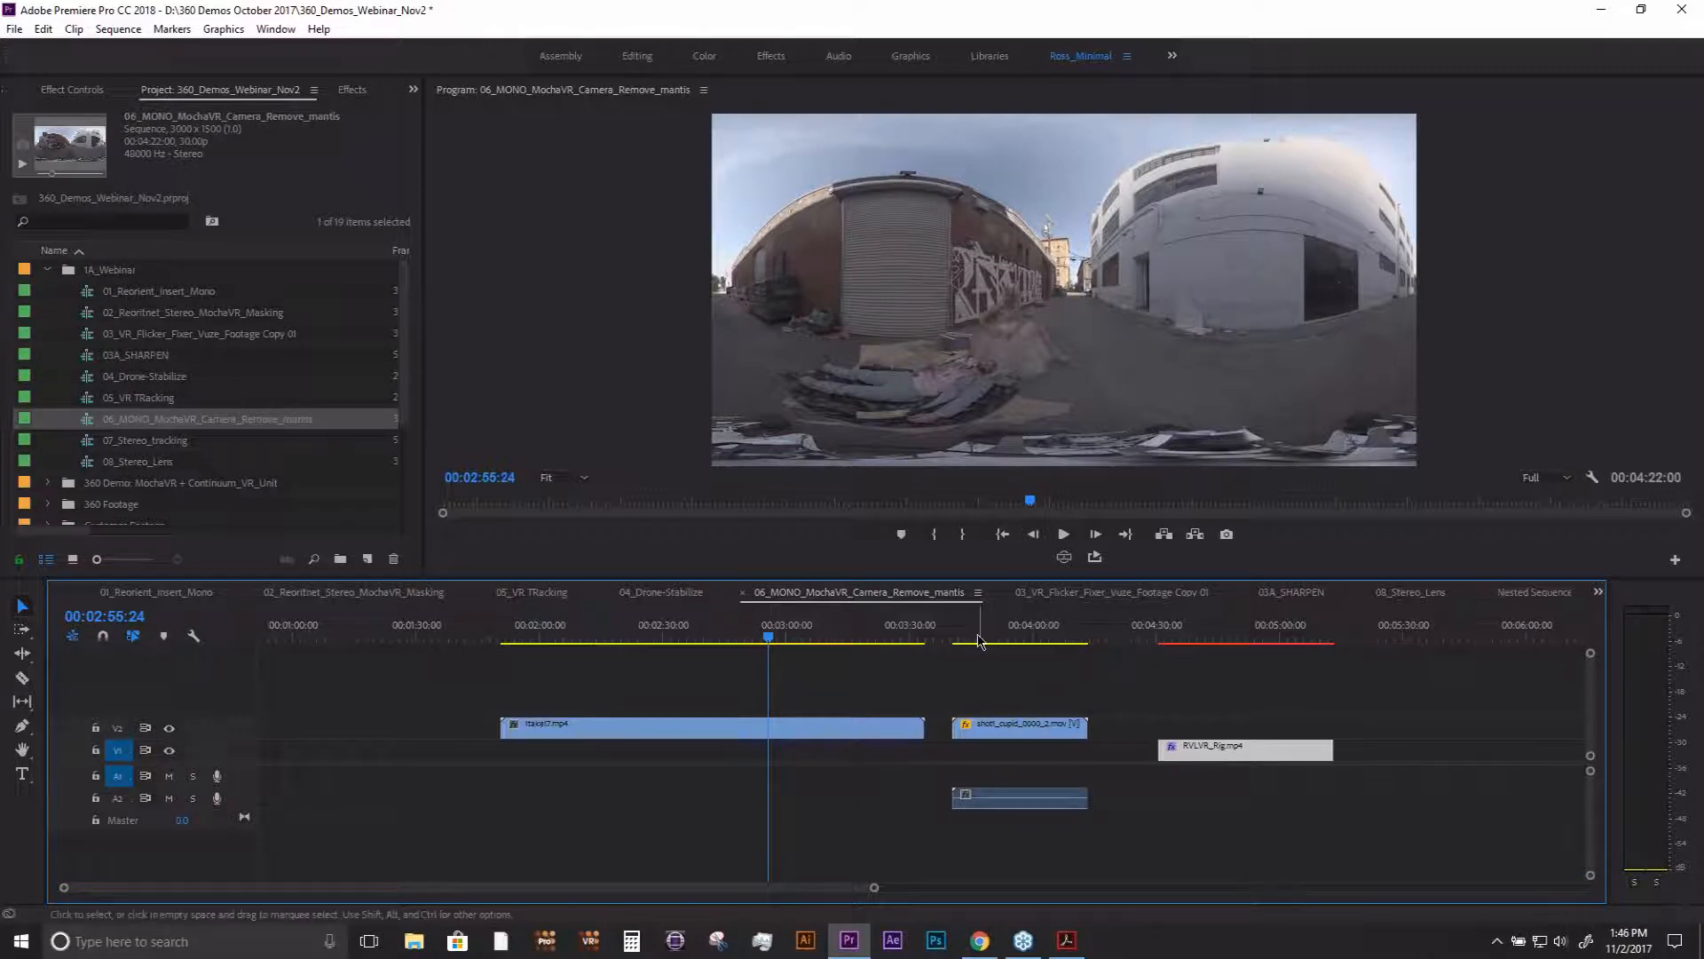
drag(975, 639, 845, 646)
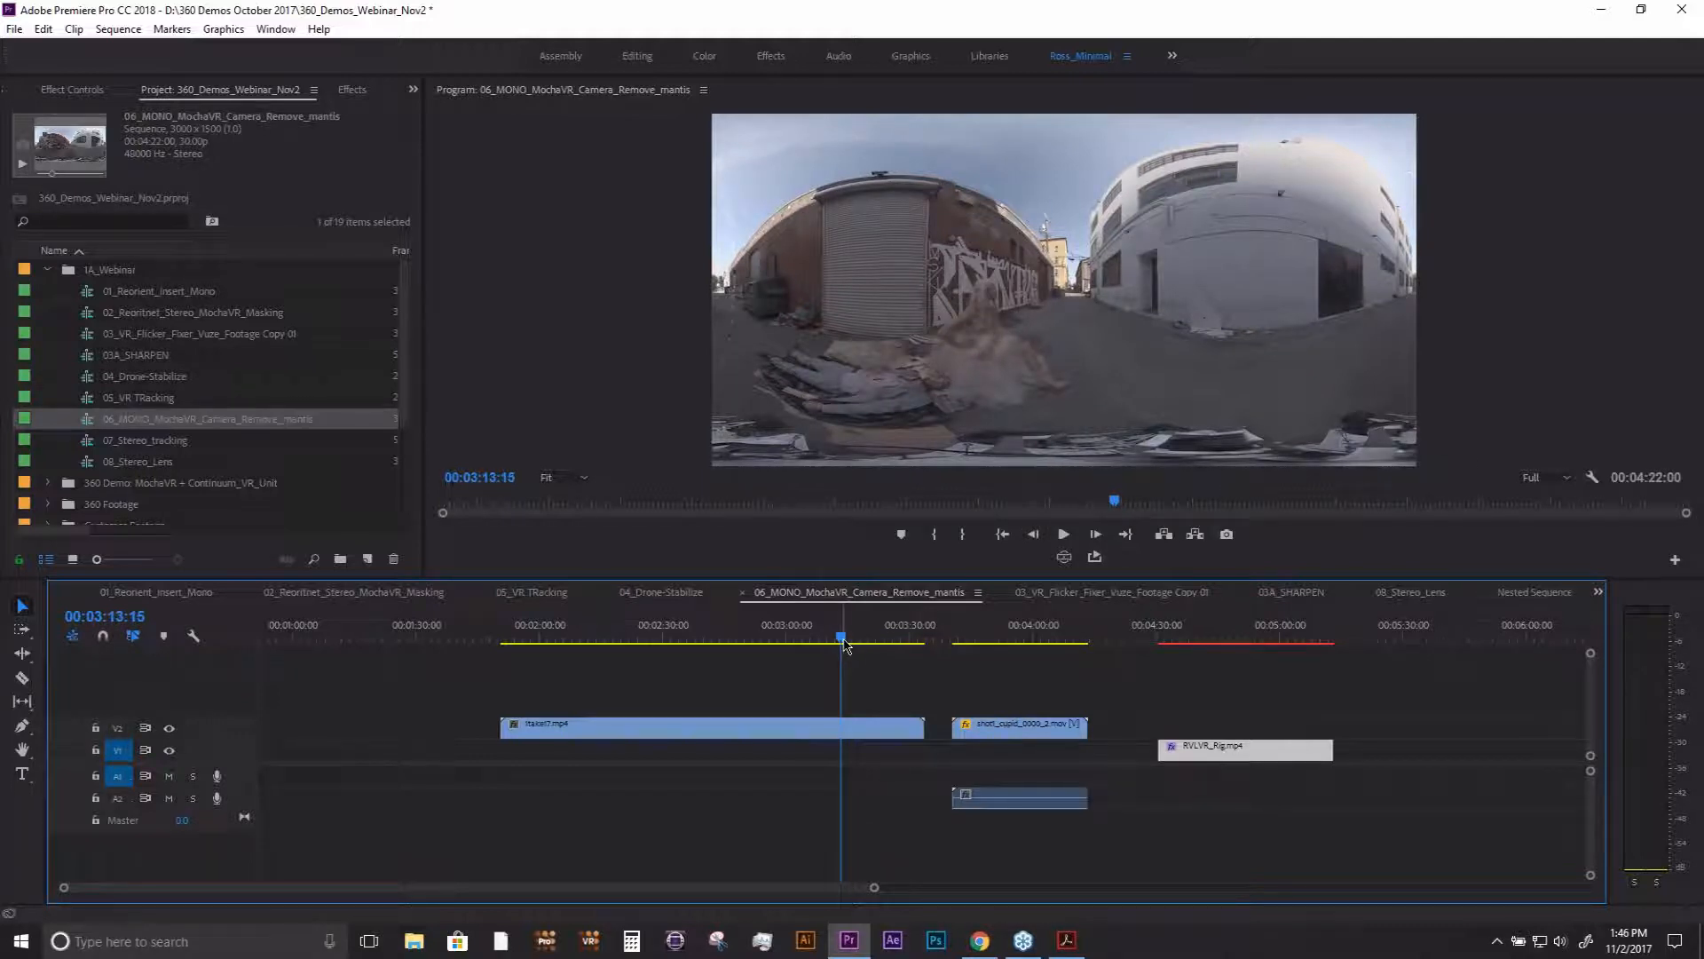
click(1063, 557)
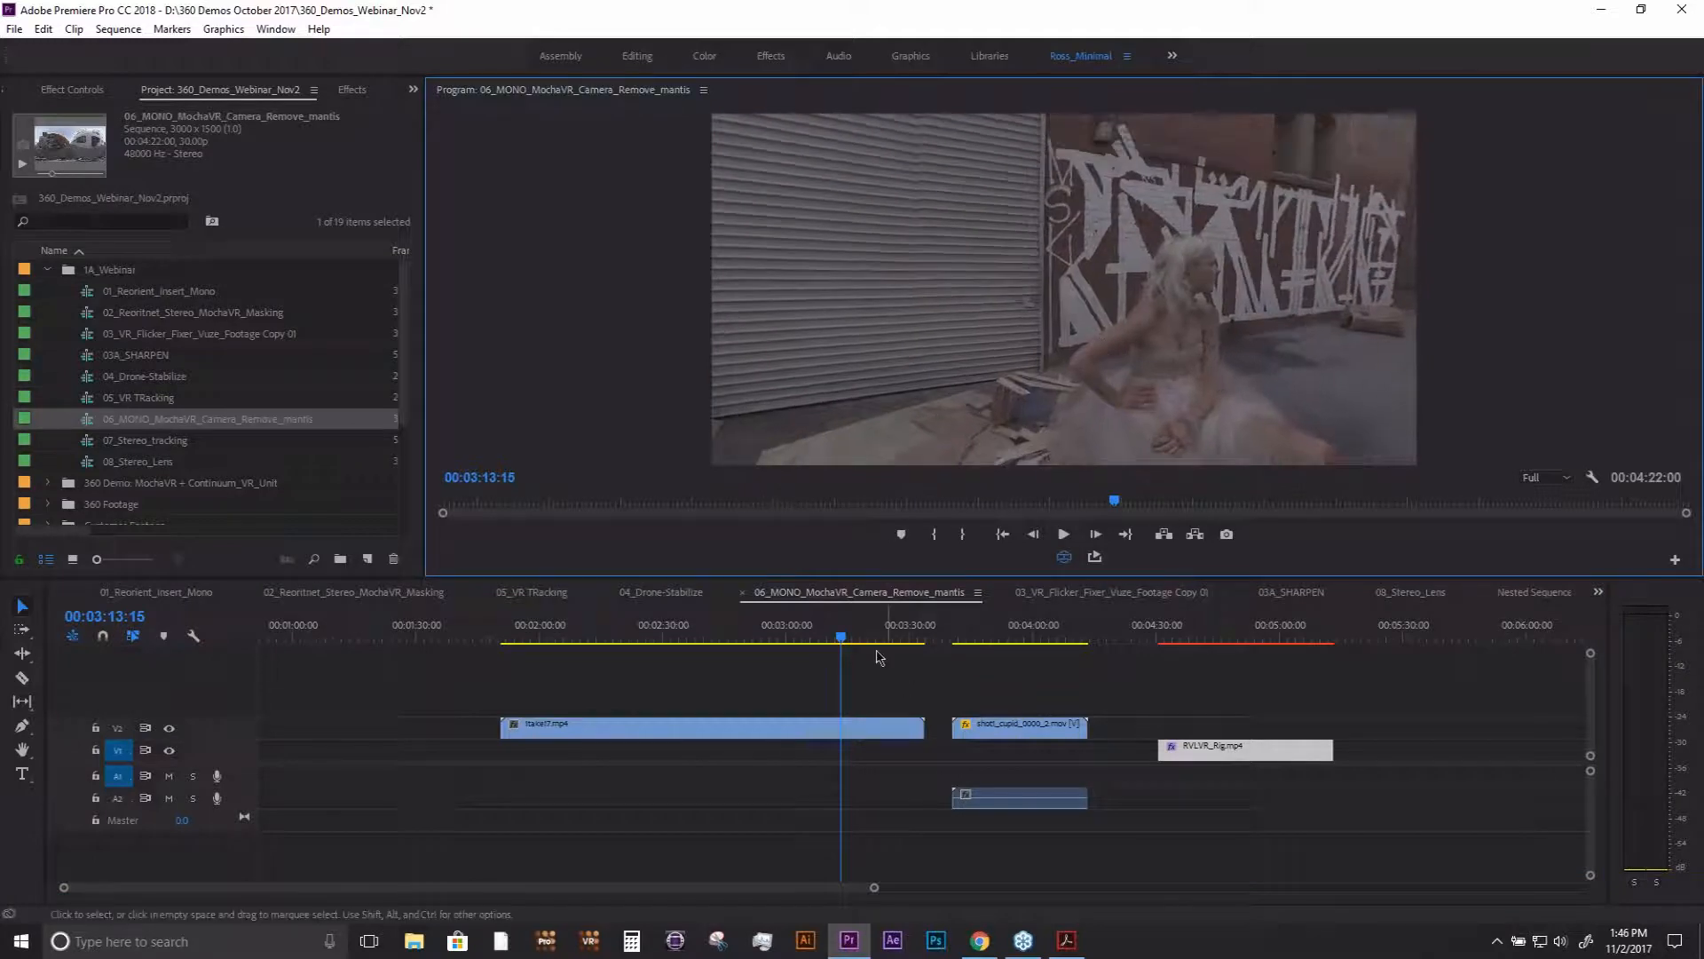
- Enlarge the program monitor, look down at the camera rig and at the ground at 00:03:53:20, and turn VR video display off
drag(864, 580, 864, 743)
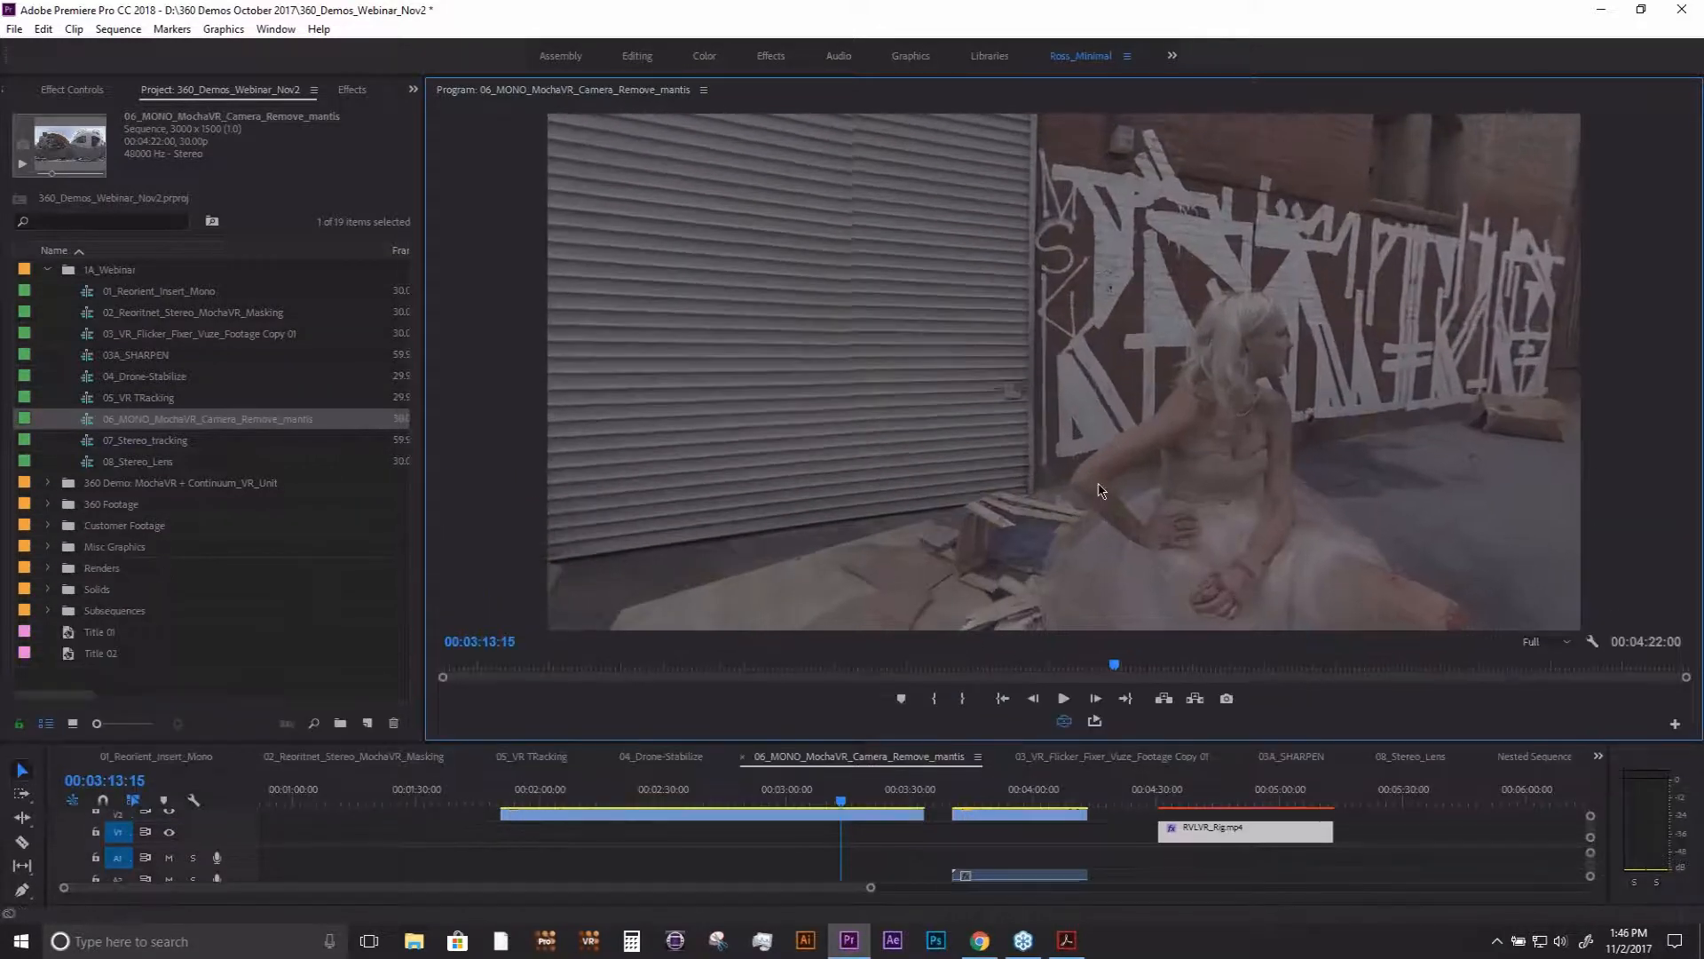
drag(1100, 488, 983, 315)
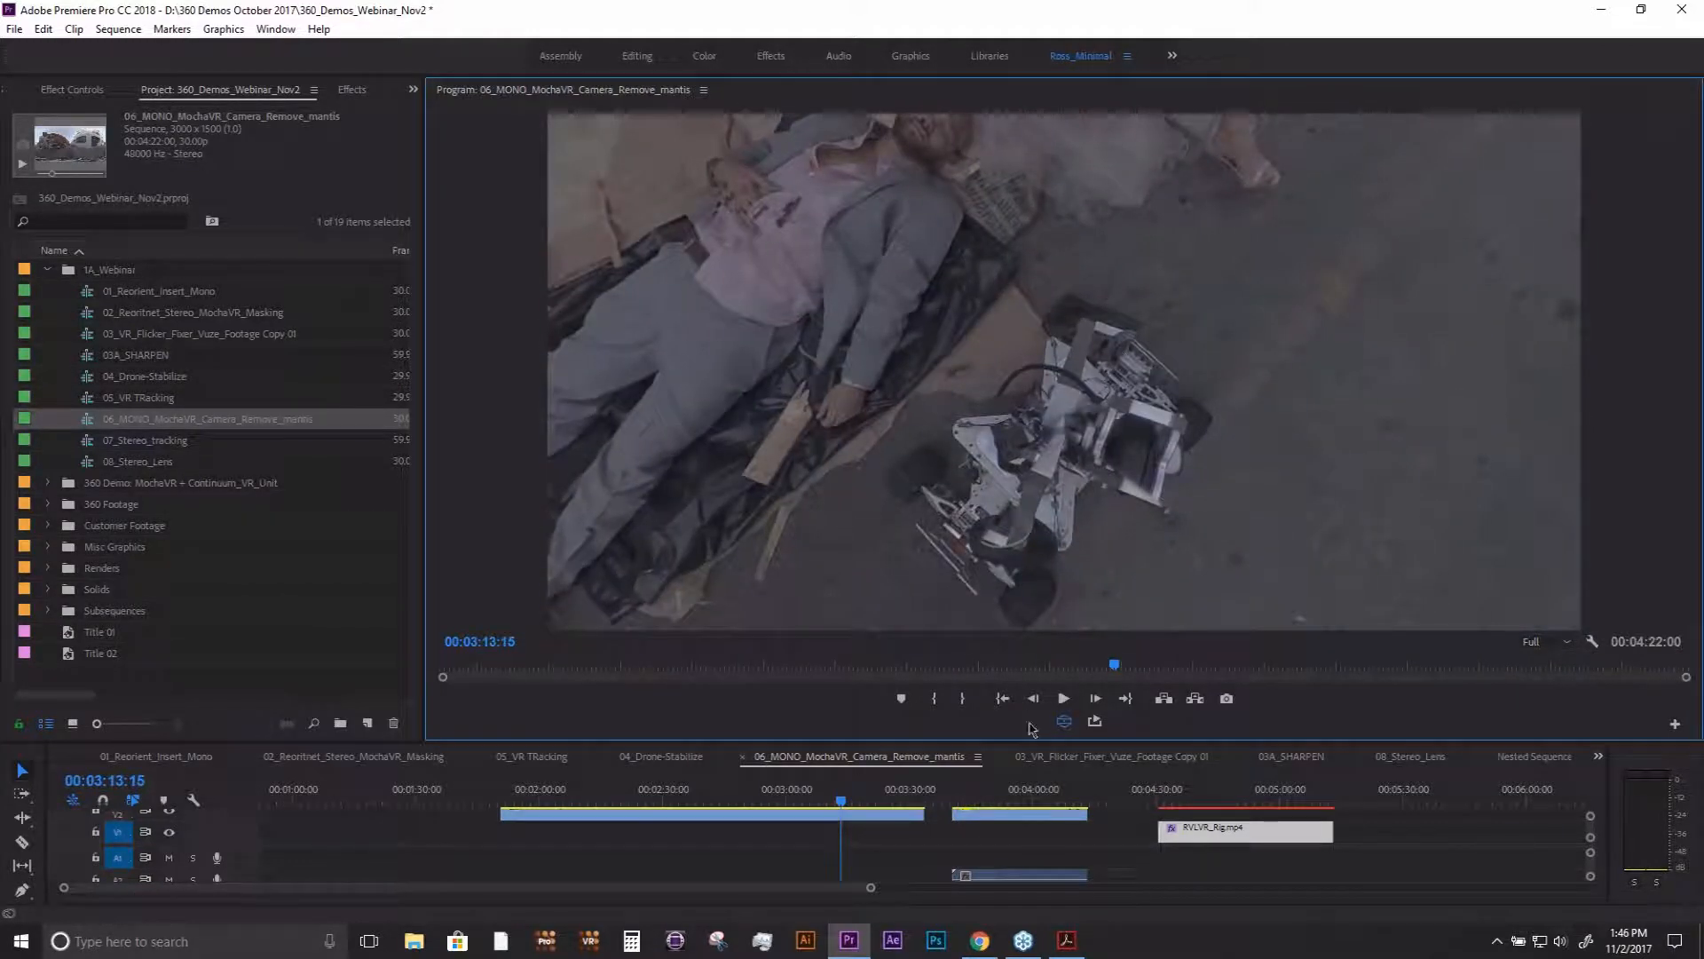
click(1007, 795)
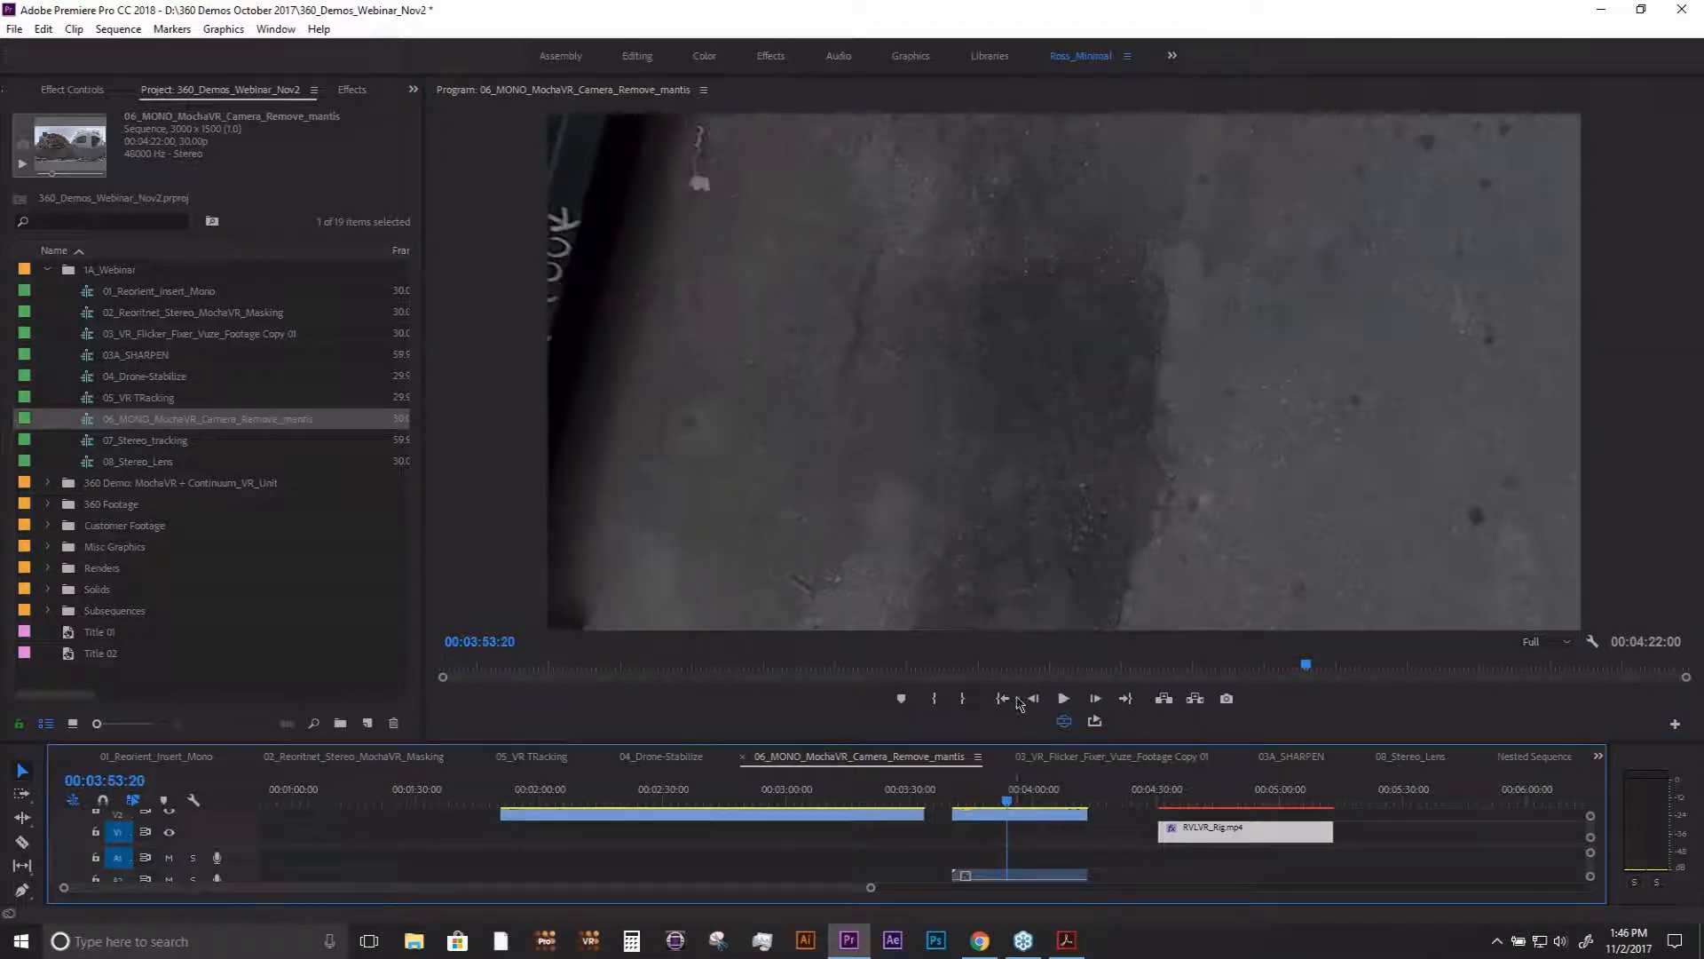
drag(1066, 603, 1036, 382)
click(1065, 723)
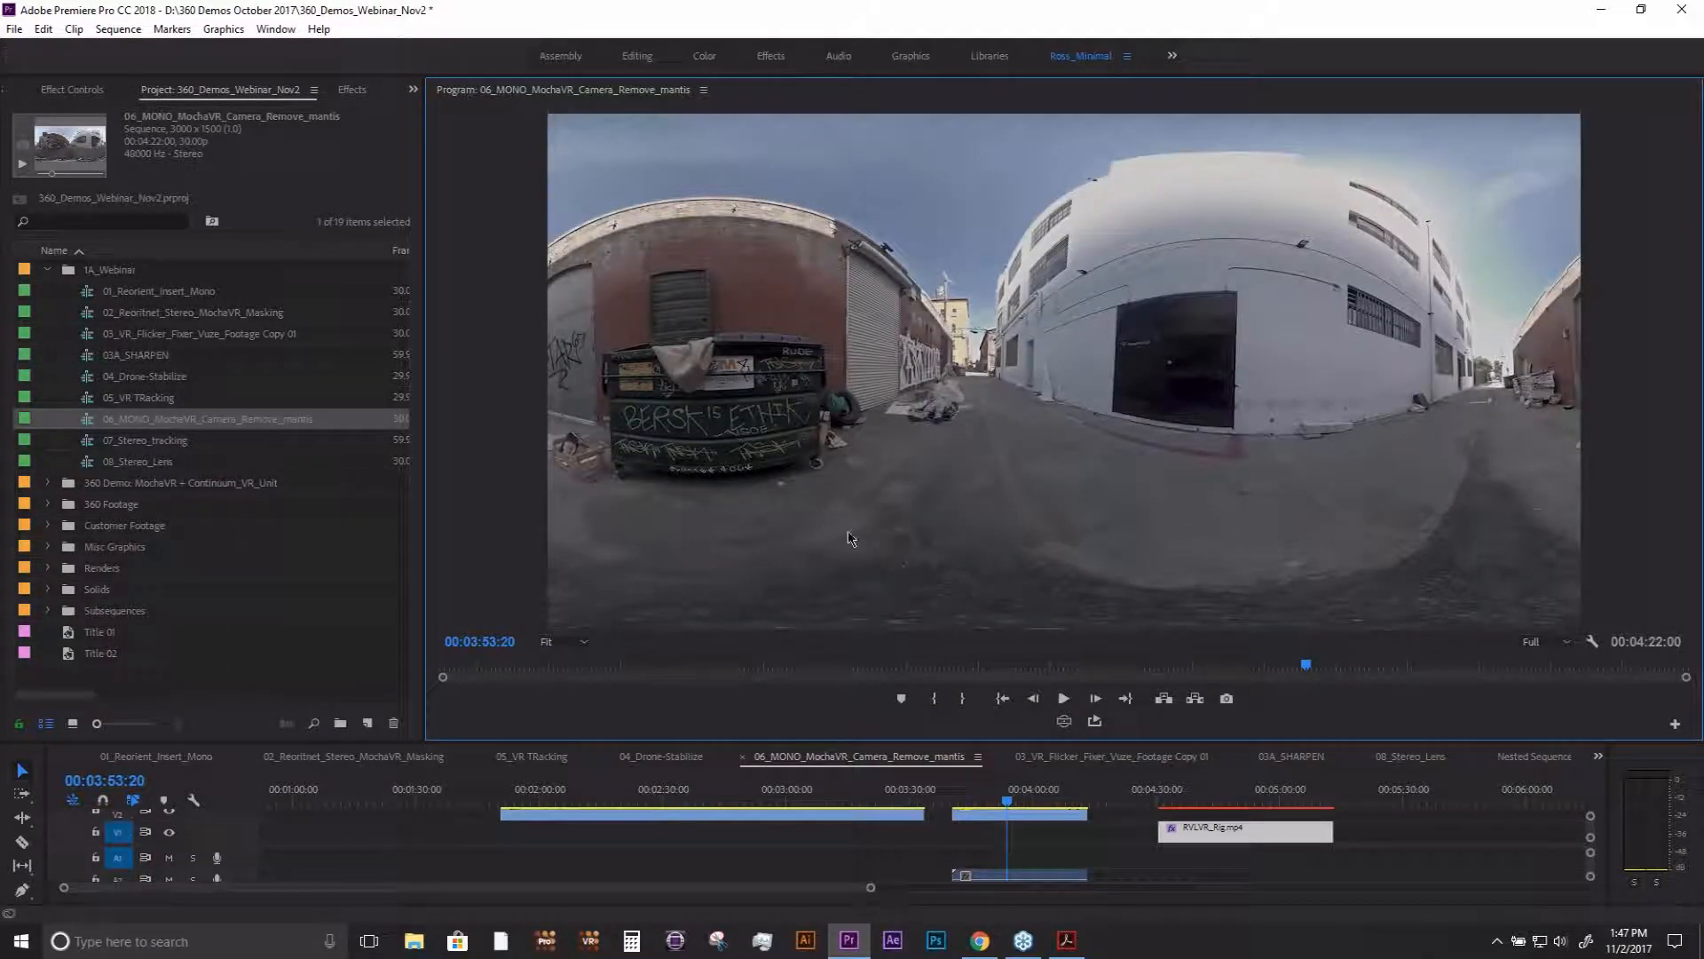
- Go to 00:04:38:04 in the RVLVR_Rig.mp4 clip and launch the mocha VR interface from its applied effect
click(1190, 801)
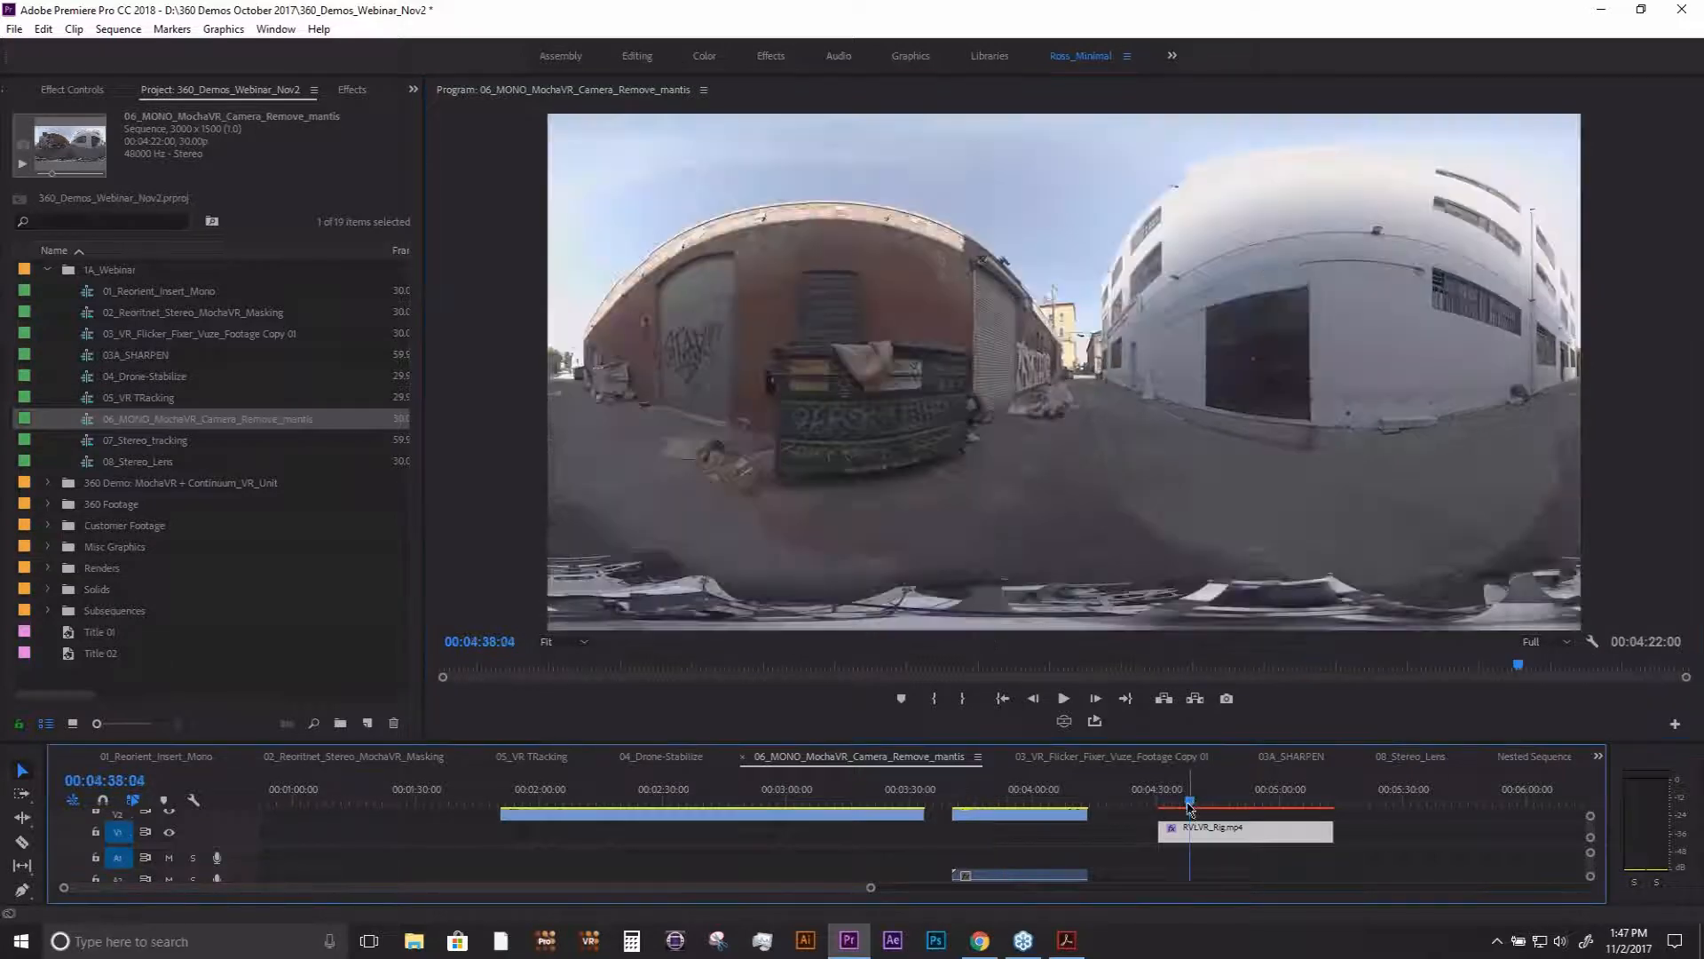
click(72, 90)
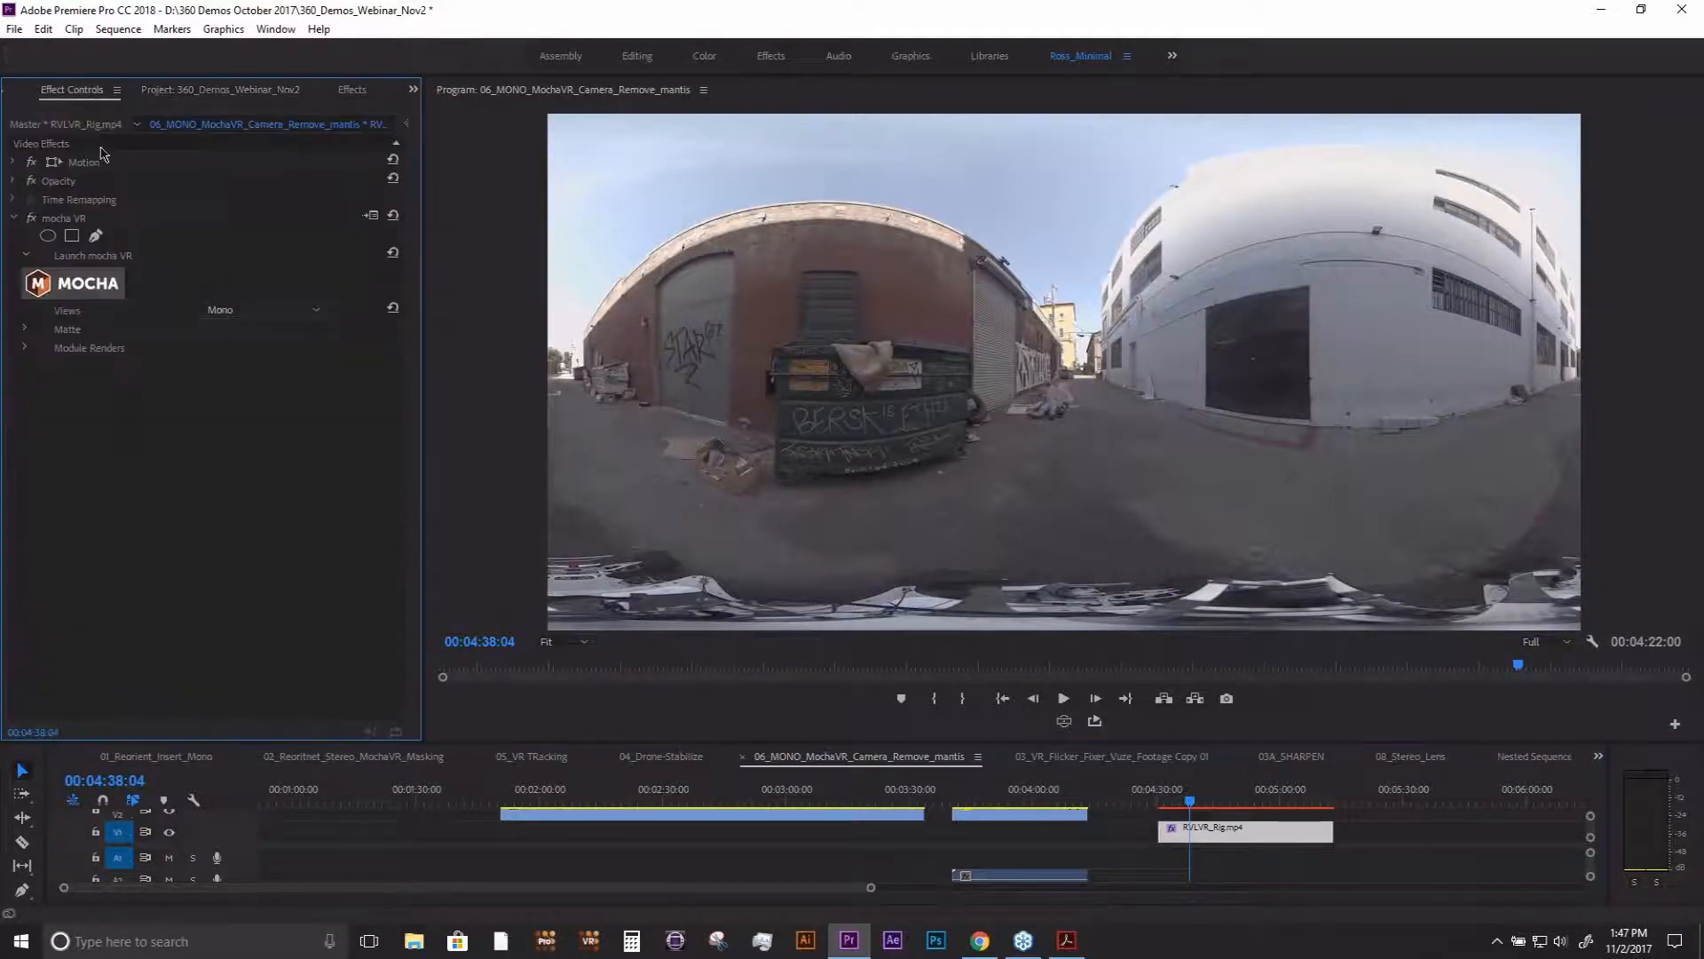
click(89, 284)
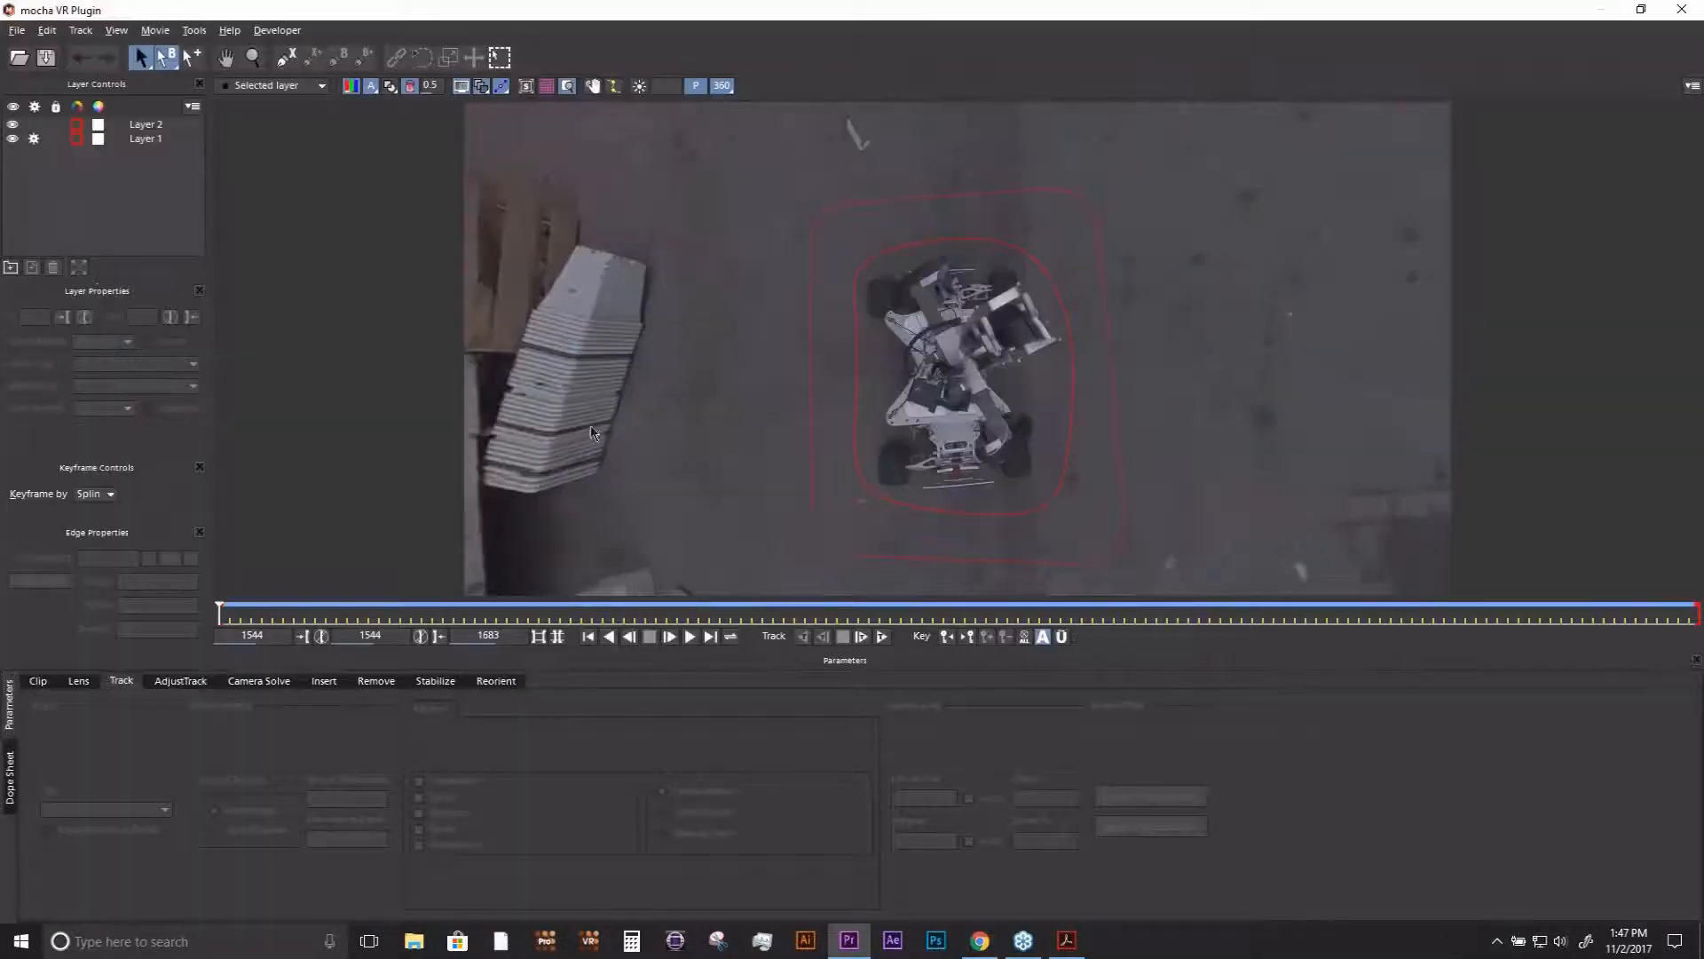
- Examine the Layer 1 ground track around the rig using the planar grid, in both the 360 and flat equirectangular views
key(x)
drag(731, 316, 784, 198)
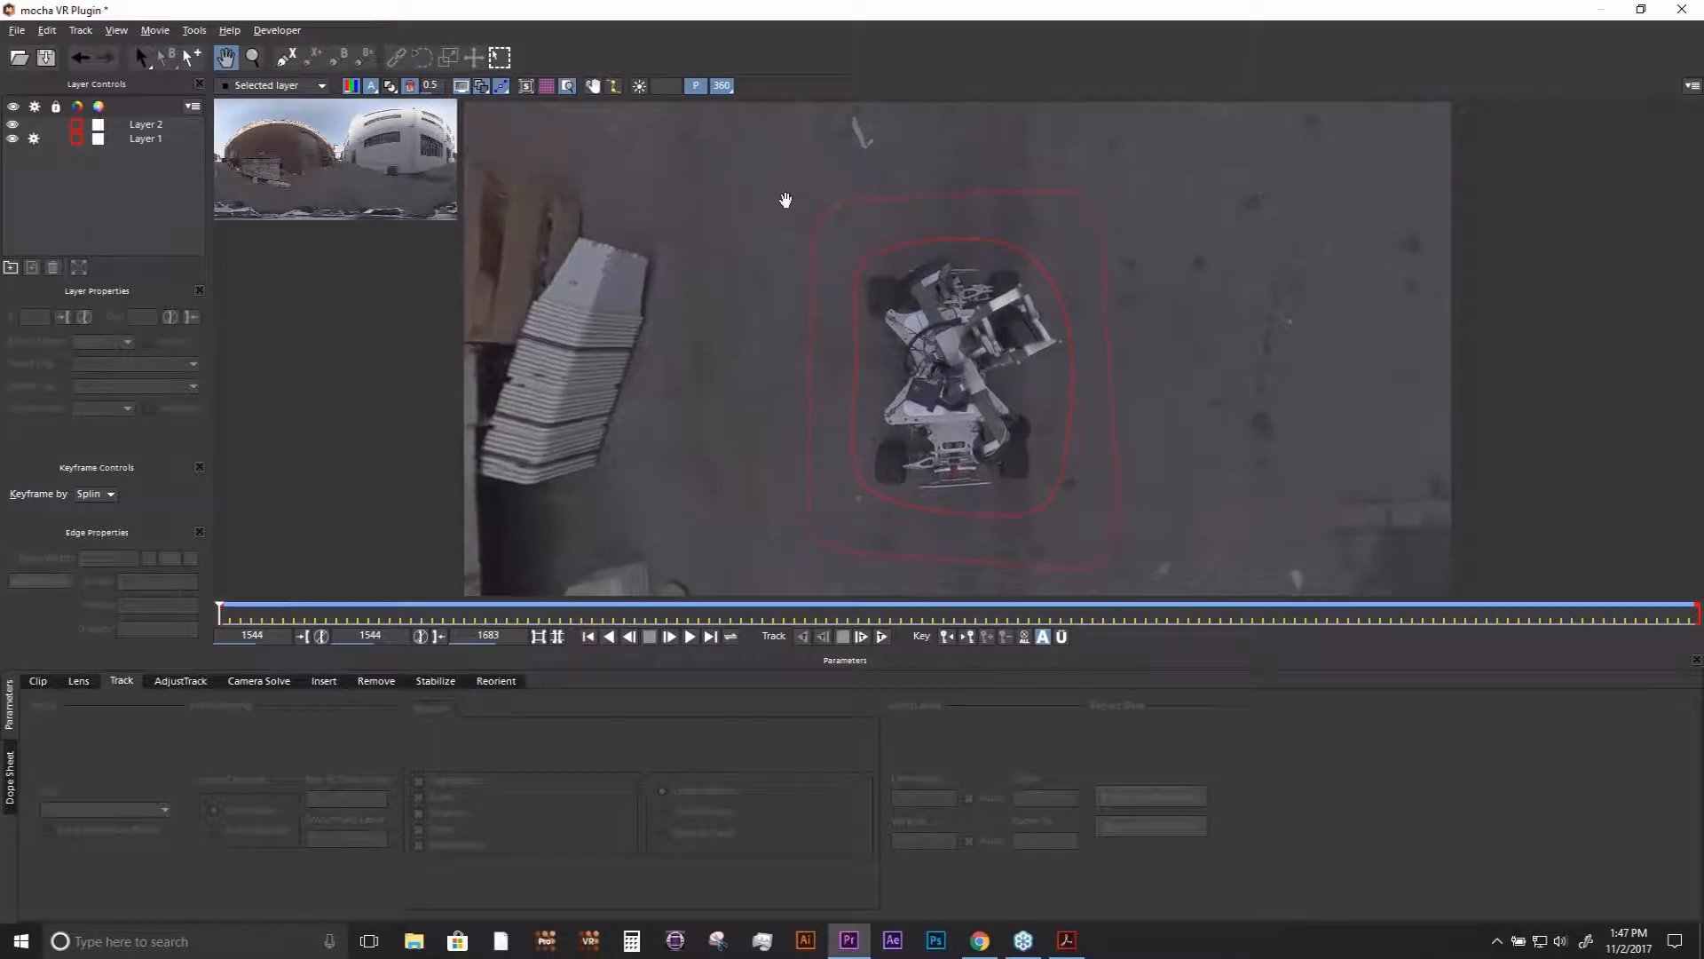
key(s)
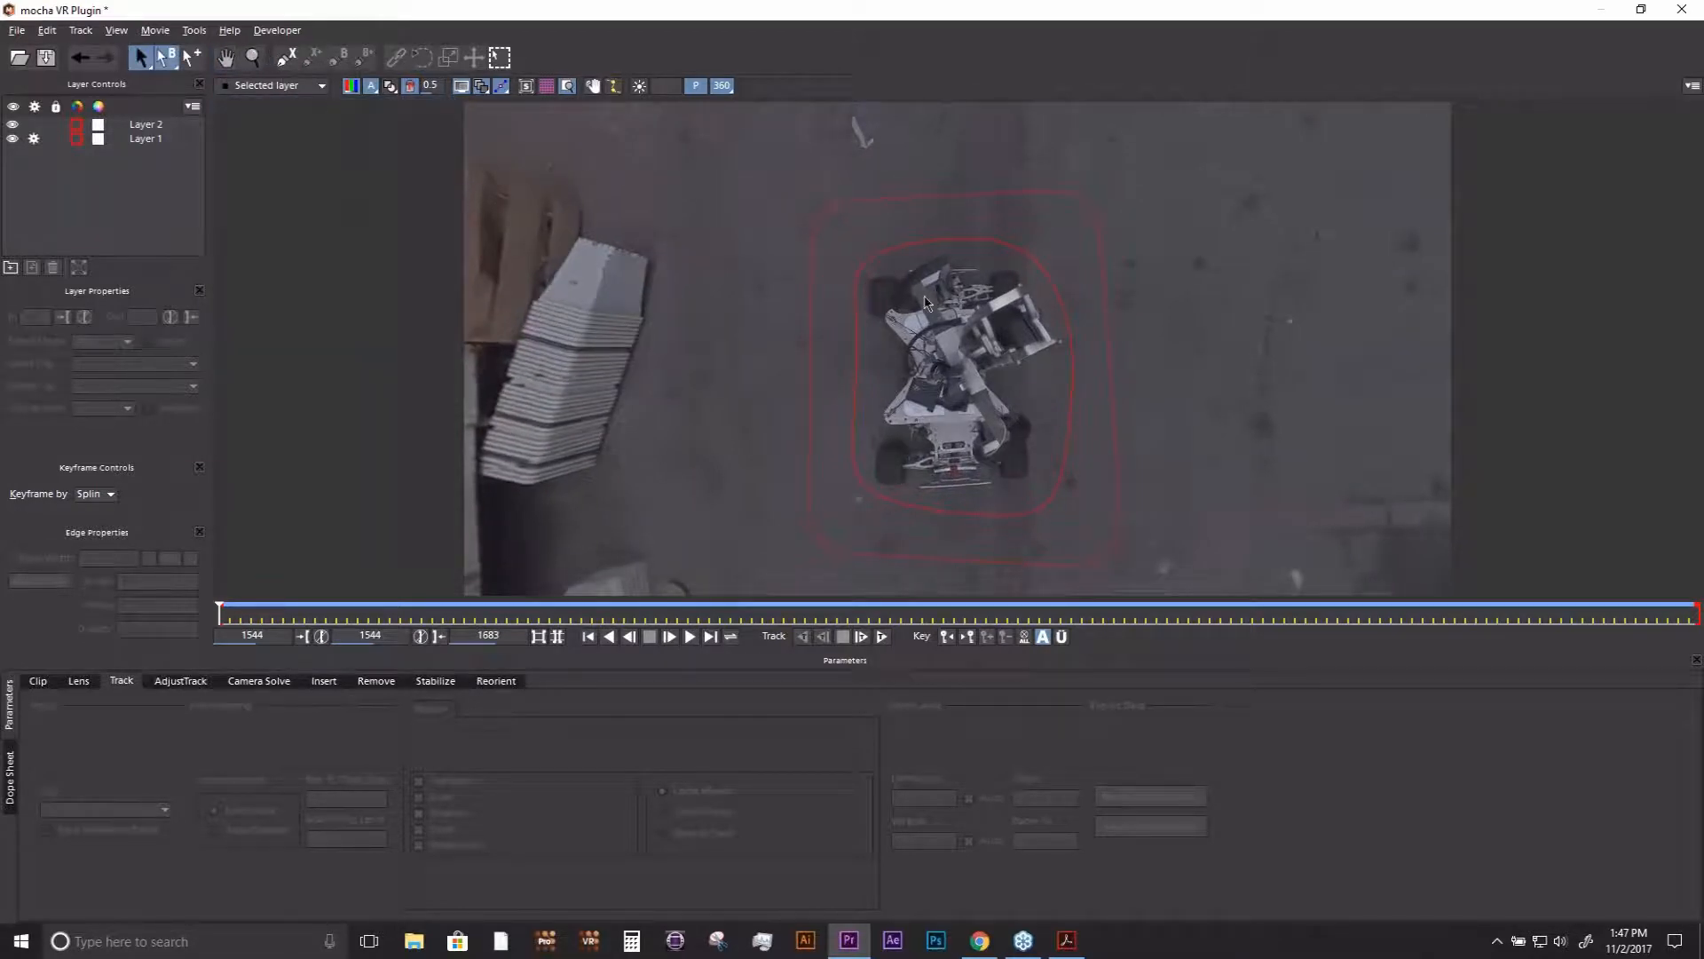
click(868, 207)
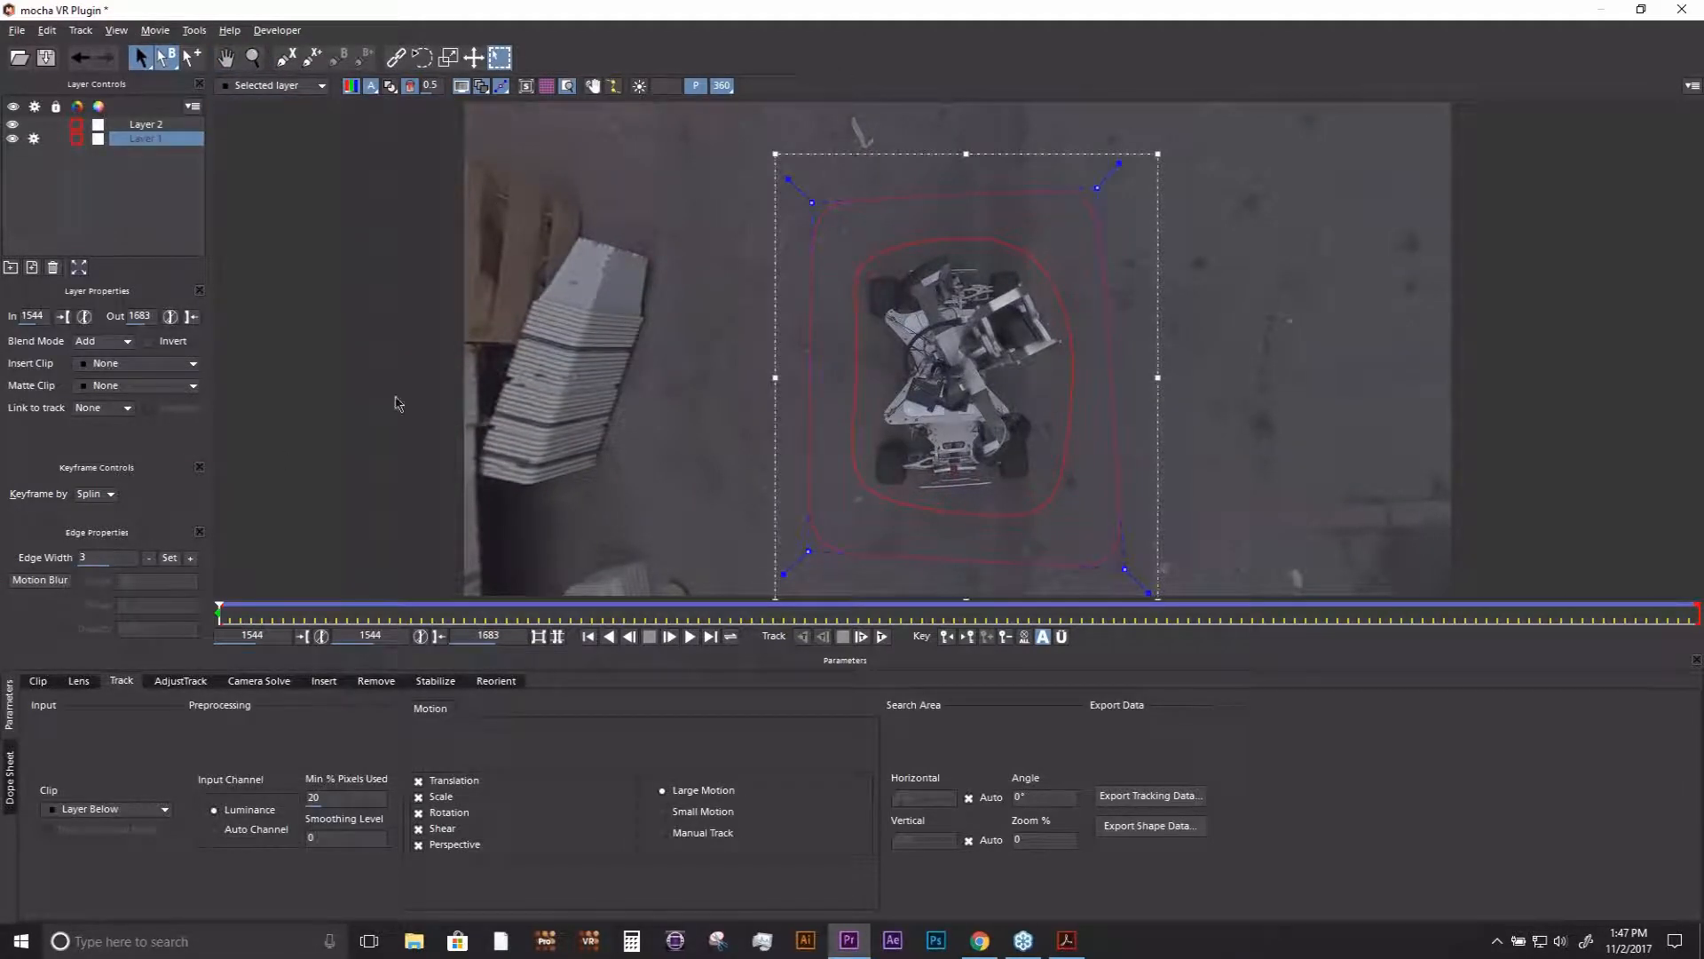
click(545, 86)
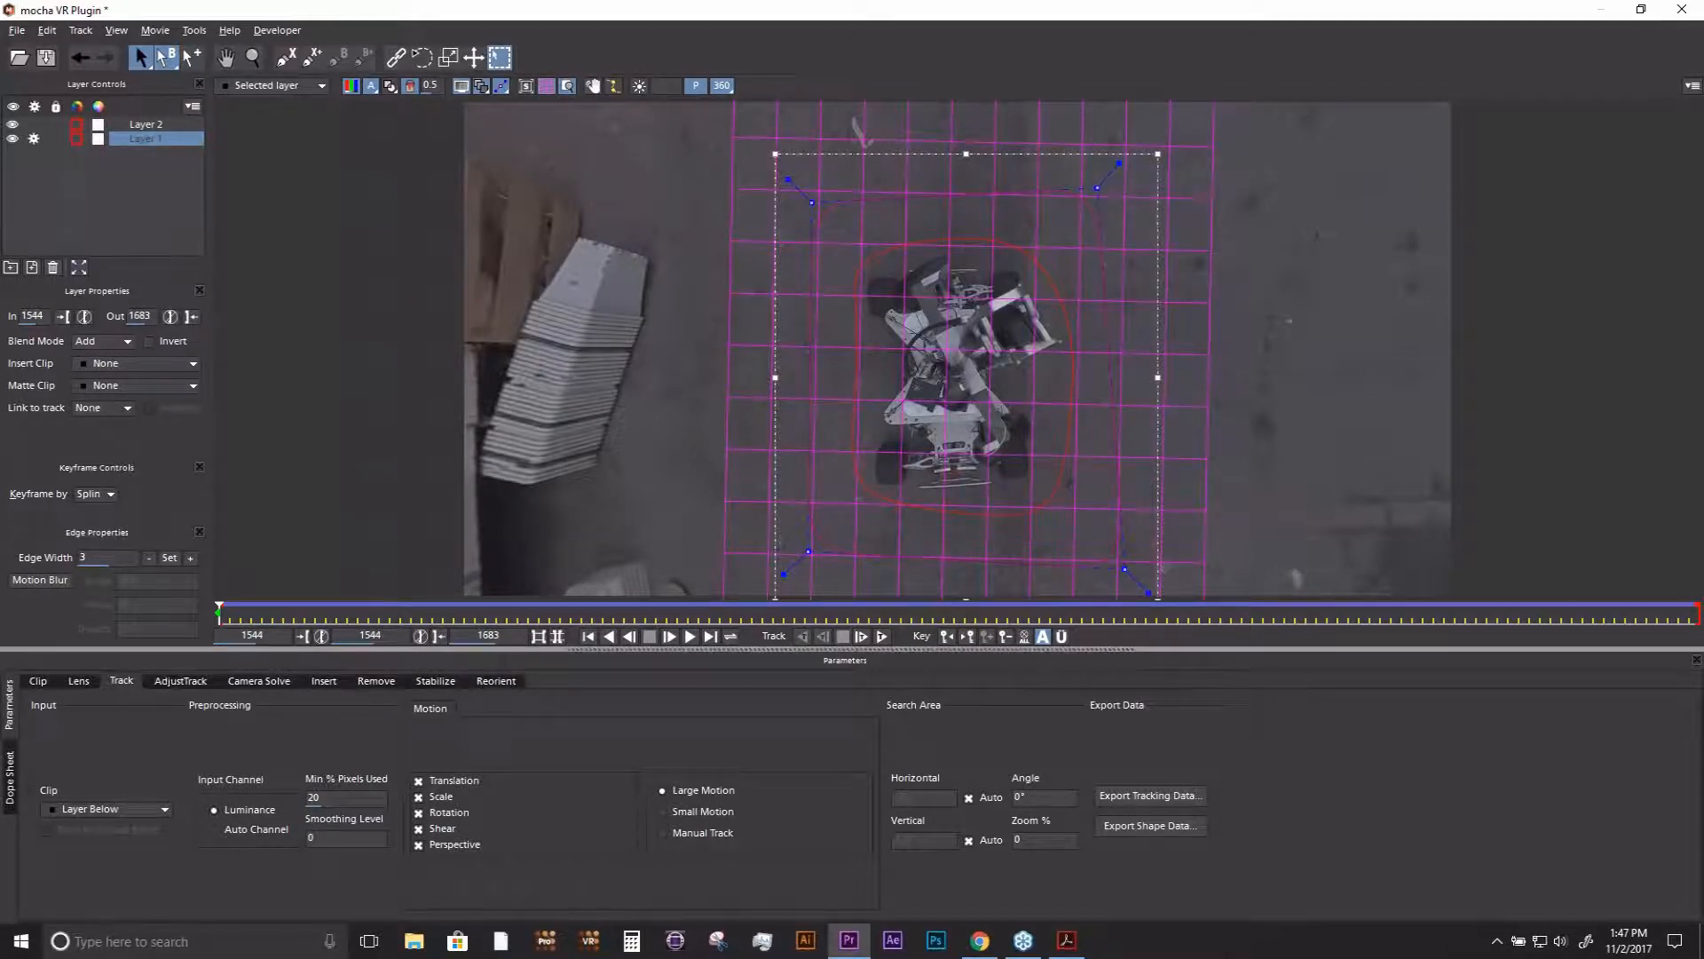
mouse_move(220, 612)
mouse_down()
mouse_move(1323, 598)
mouse_move(815, 627)
mouse_move(222, 621)
mouse_up()
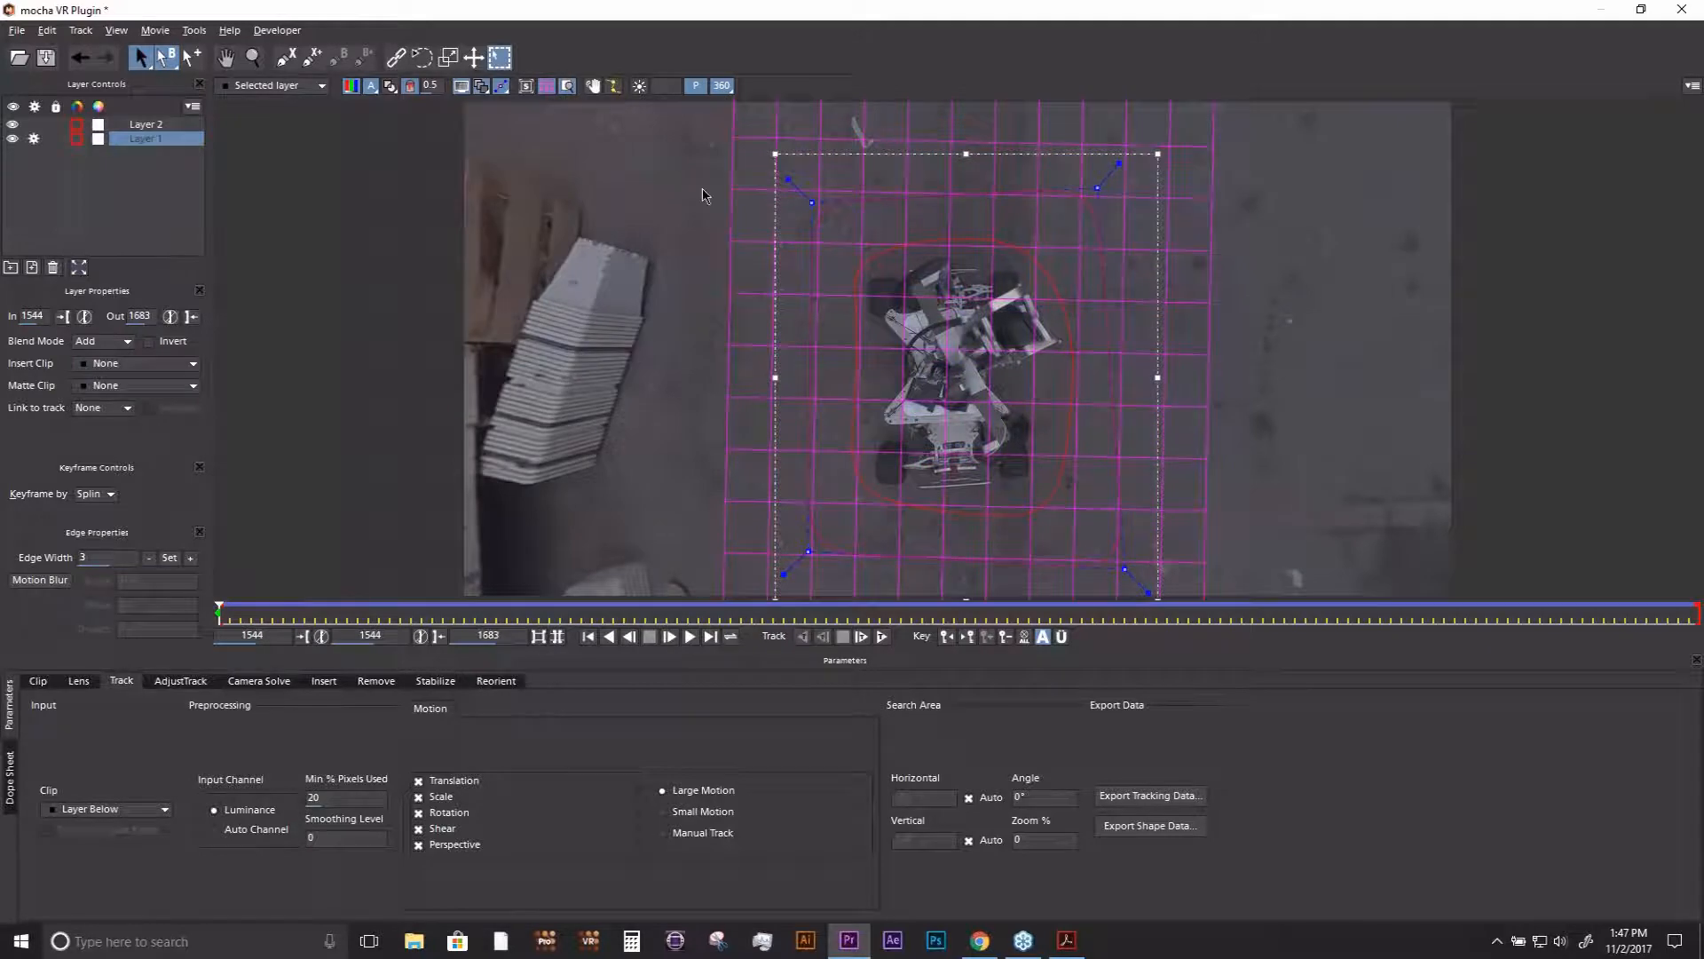
click(722, 86)
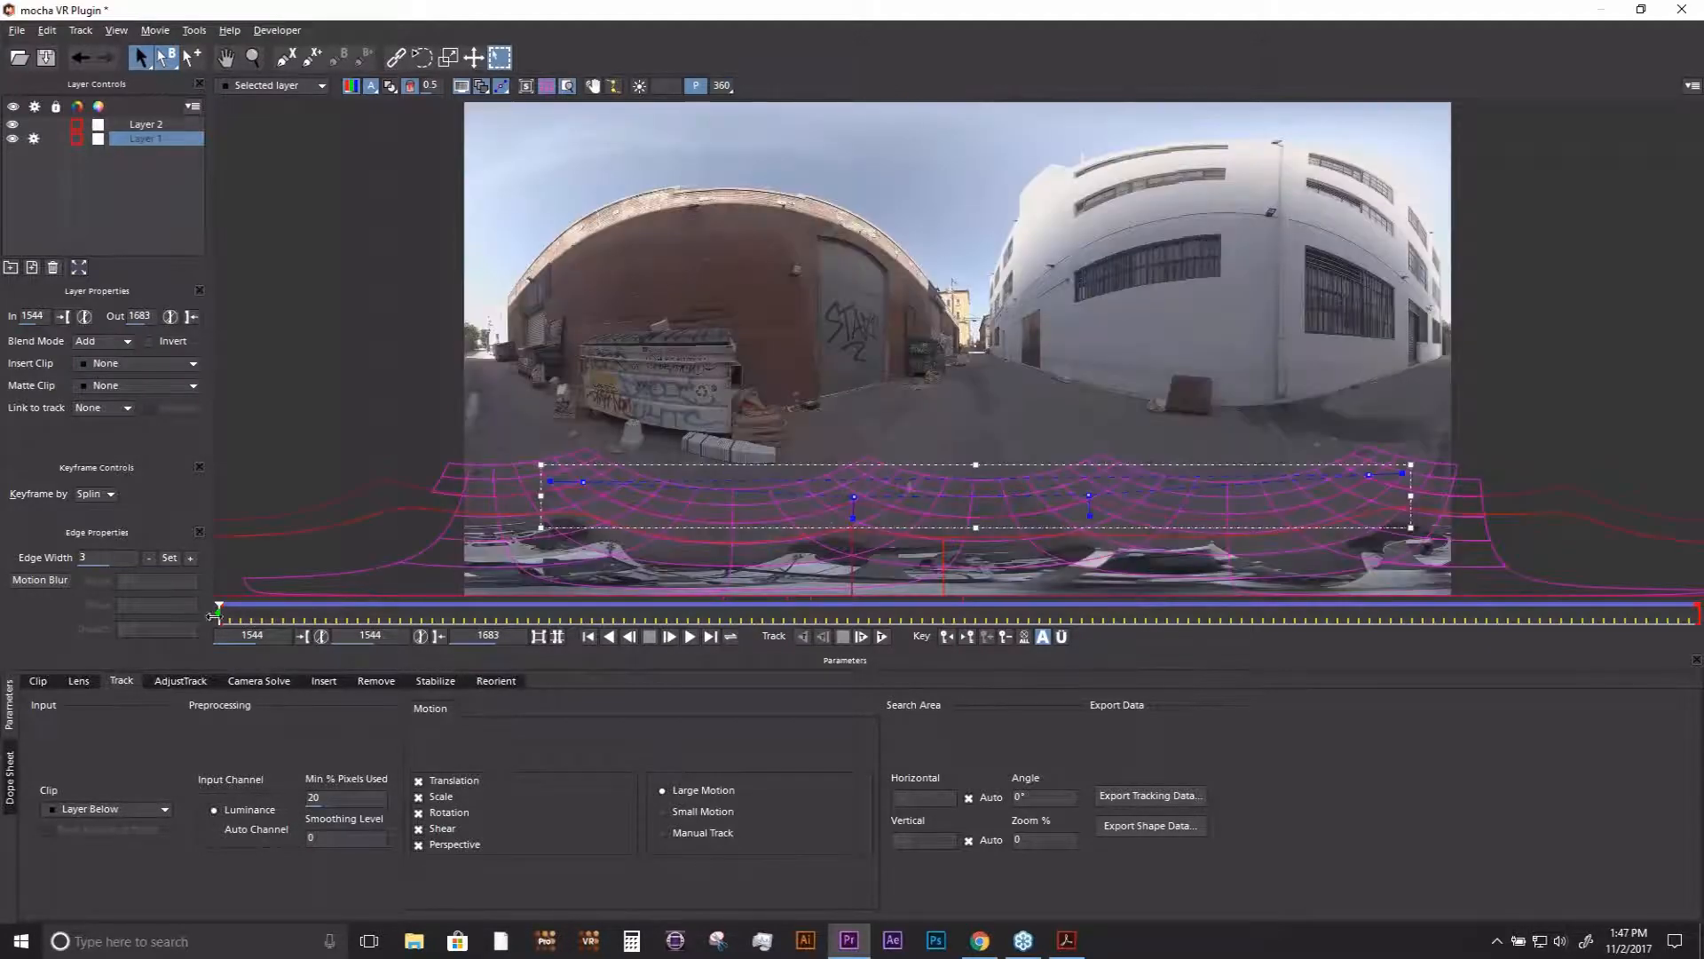
drag(253, 618, 219, 627)
click(721, 87)
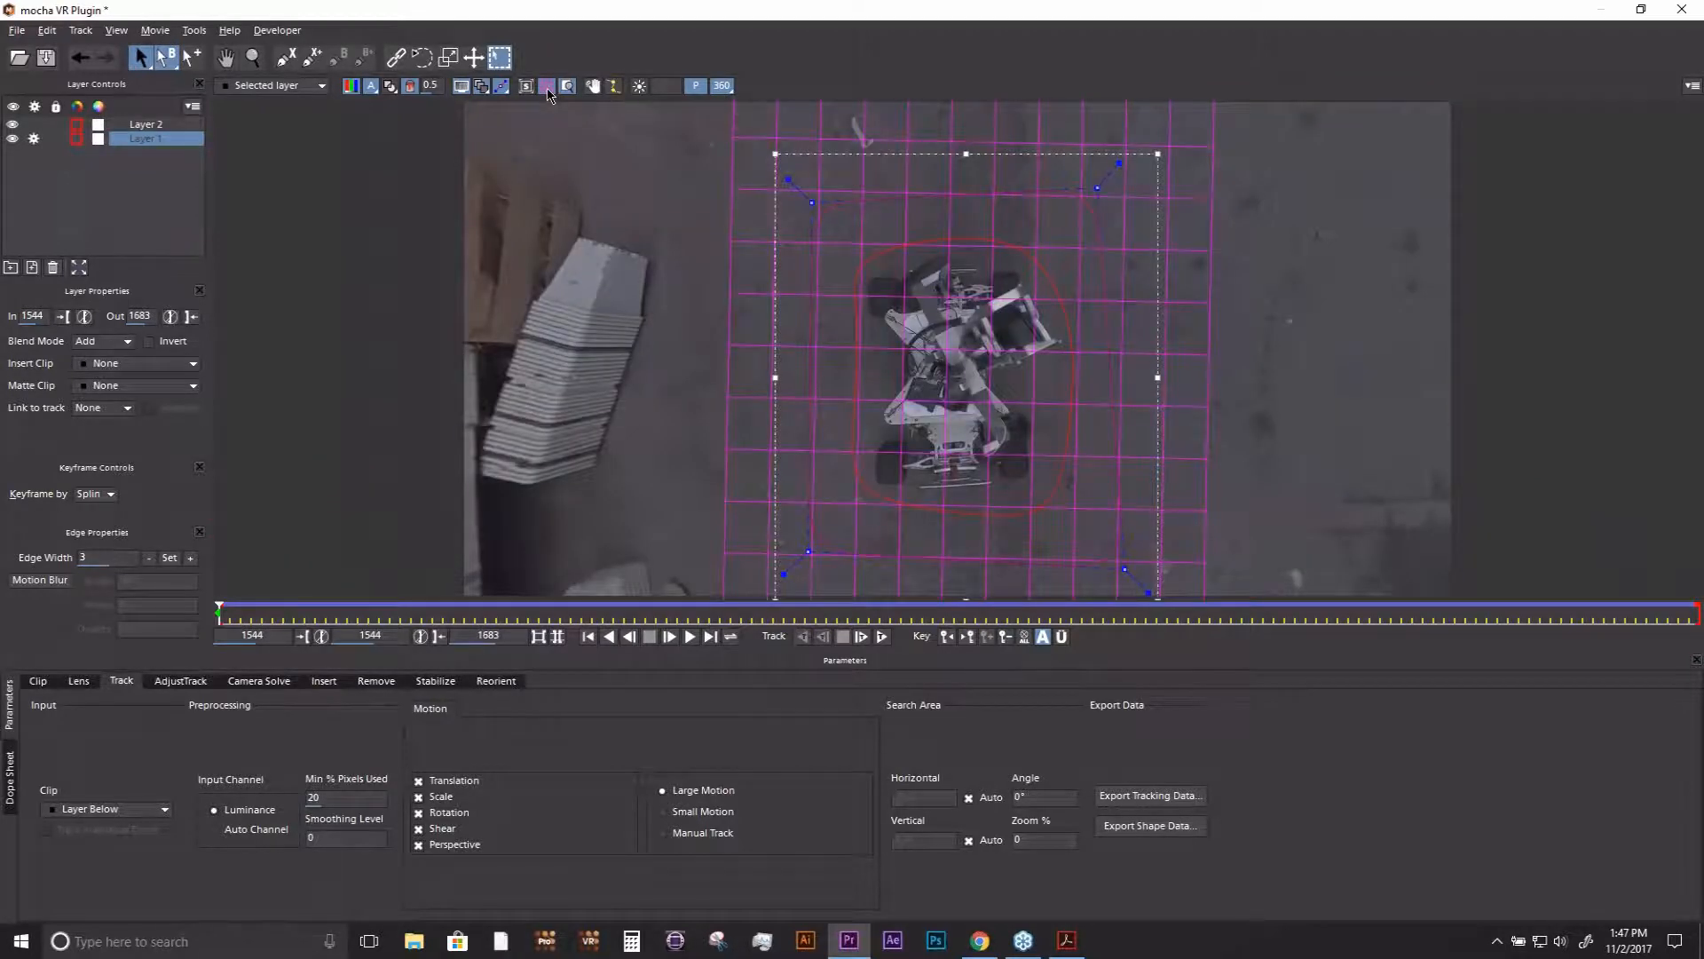
click(548, 91)
- Examine the Layer 2 mask around the rig and the surrounding Layer 1 shape at frames 1600 and 1558, ending at frame 1544
click(803, 256)
click(959, 237)
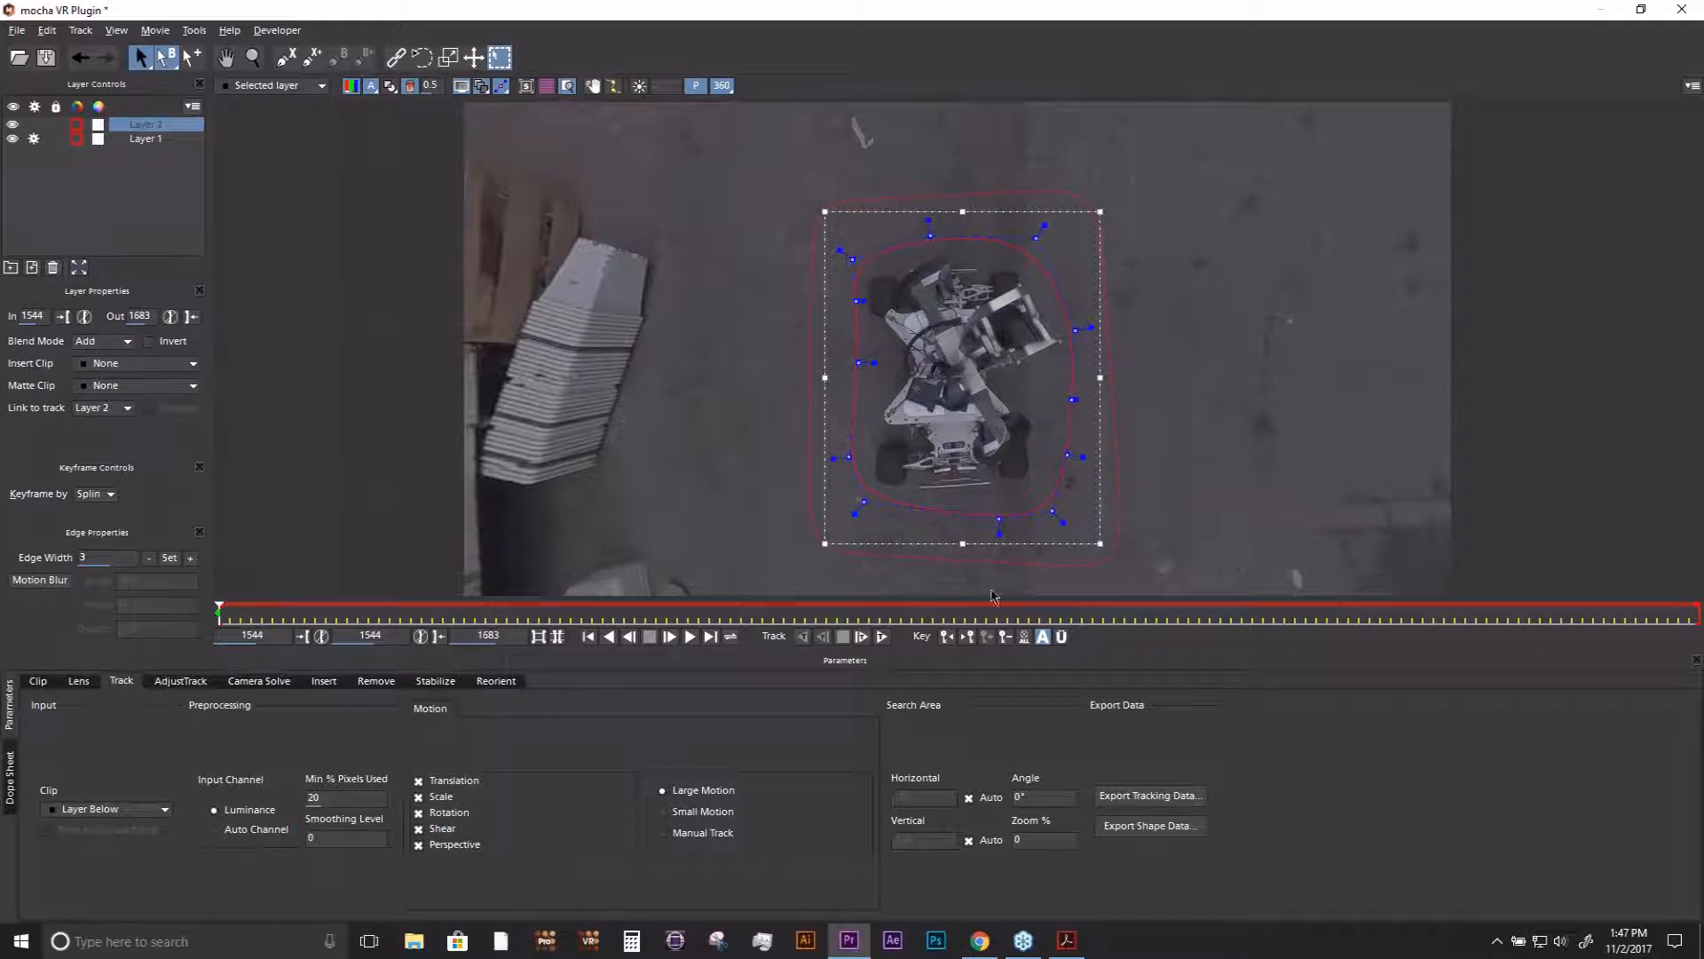
click(816, 613)
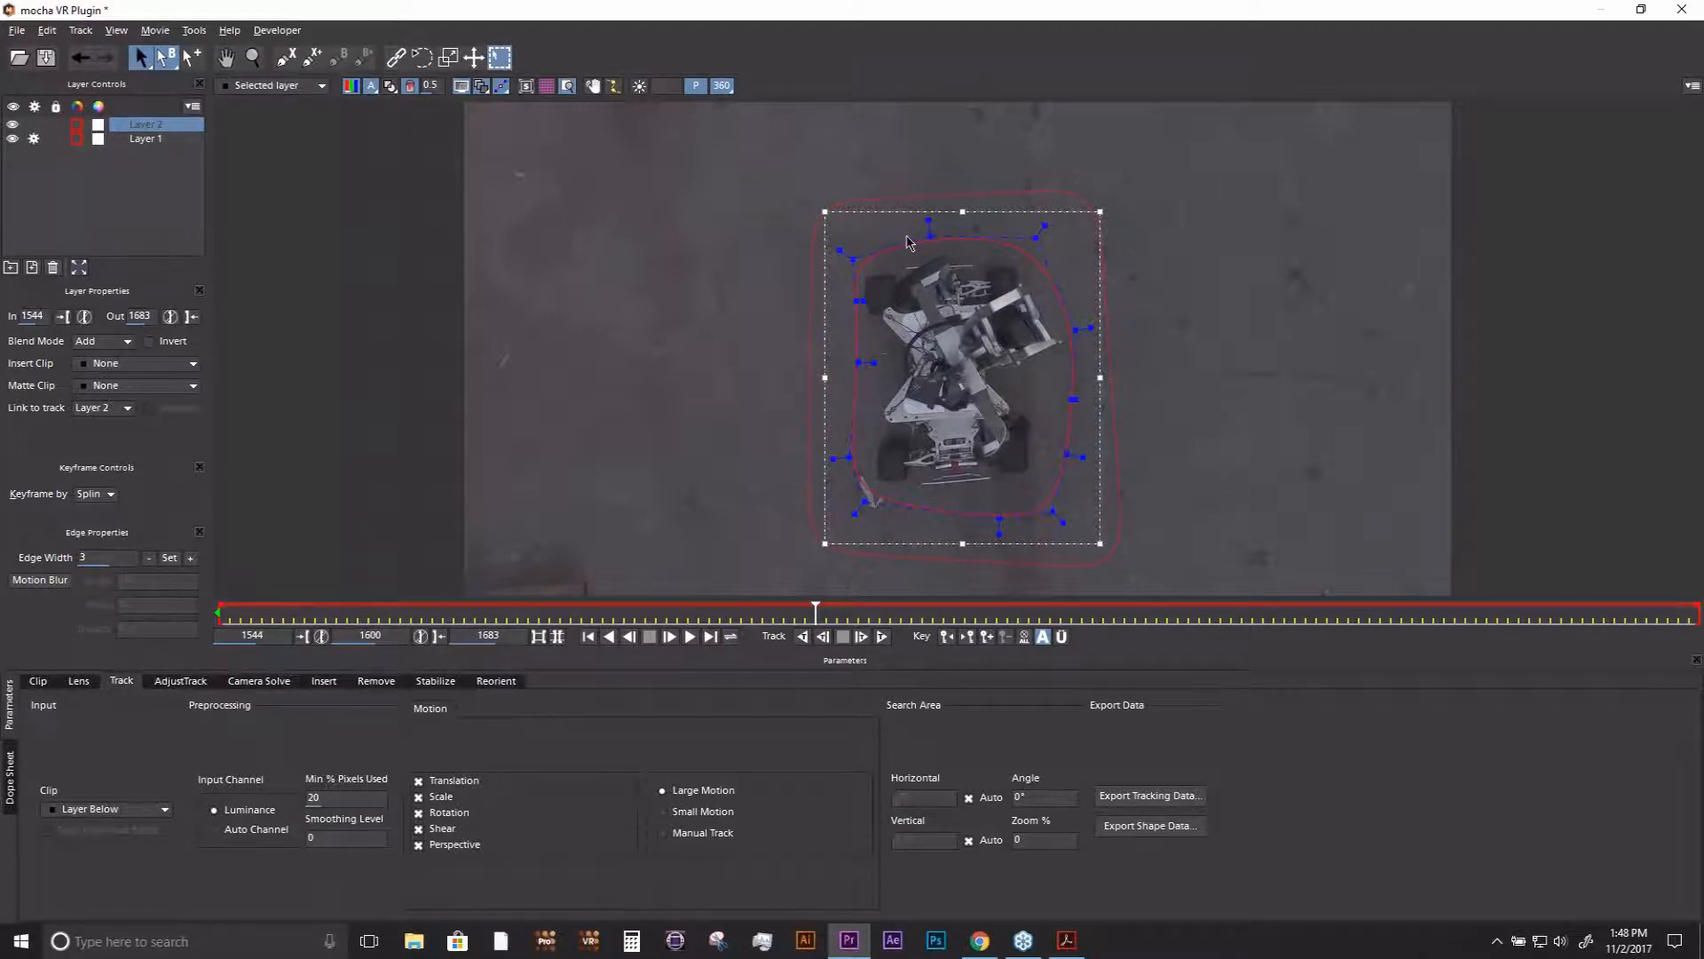
drag(761, 610, 368, 608)
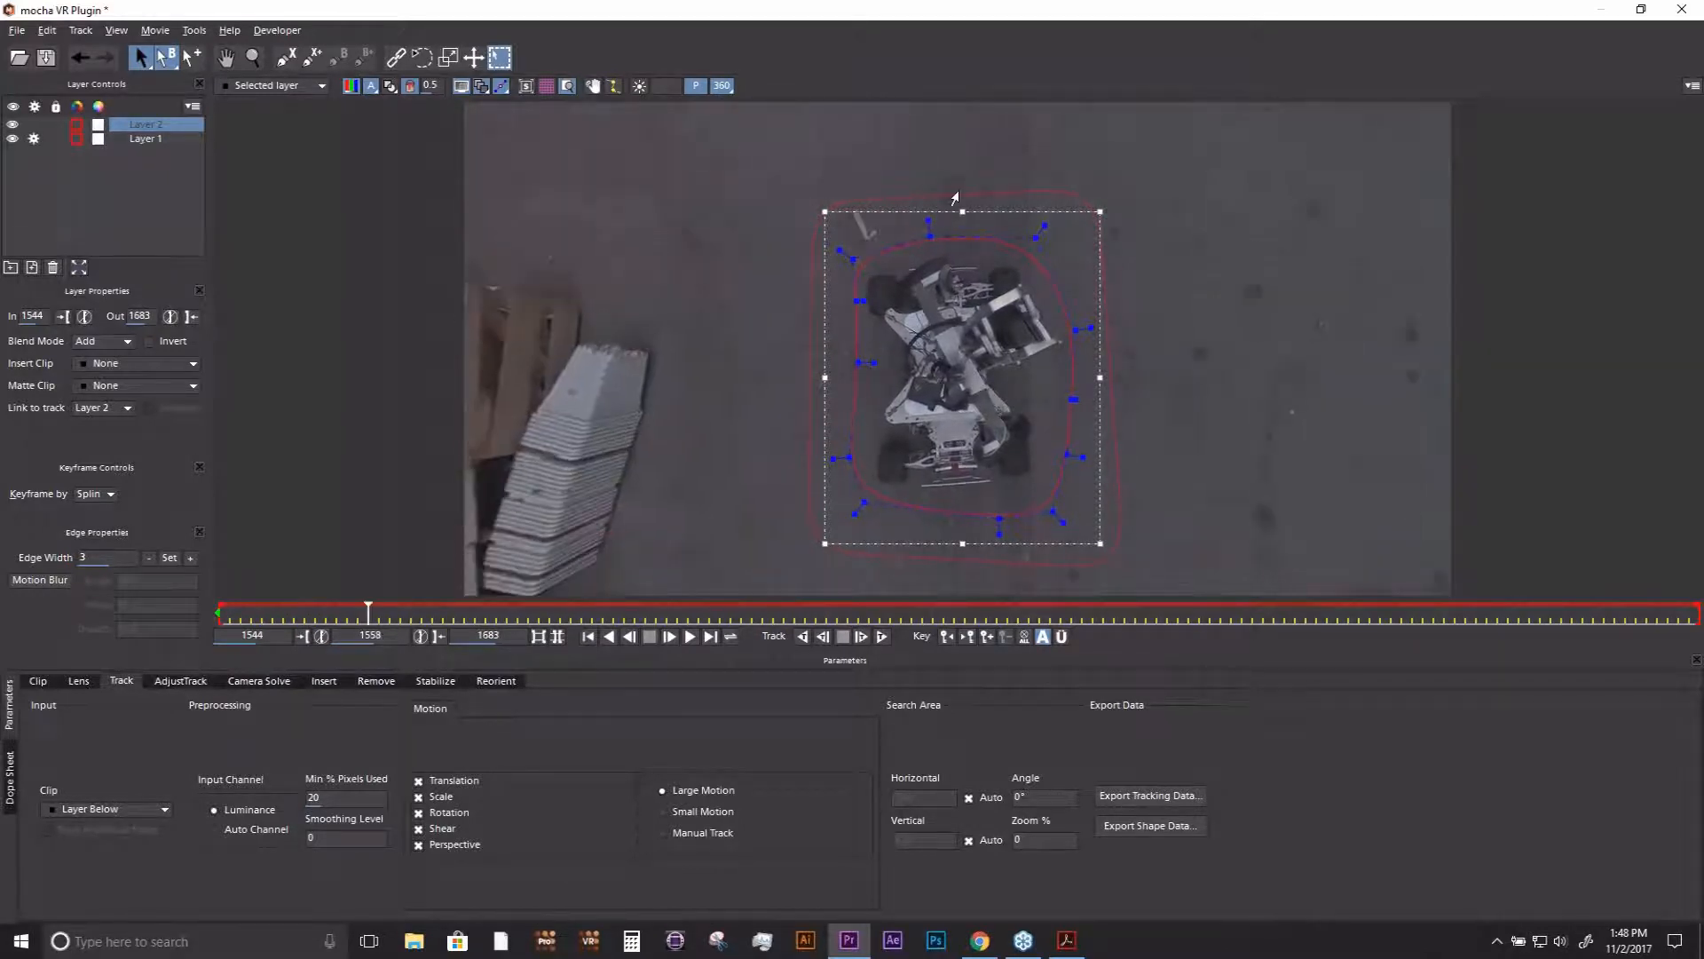
click(943, 203)
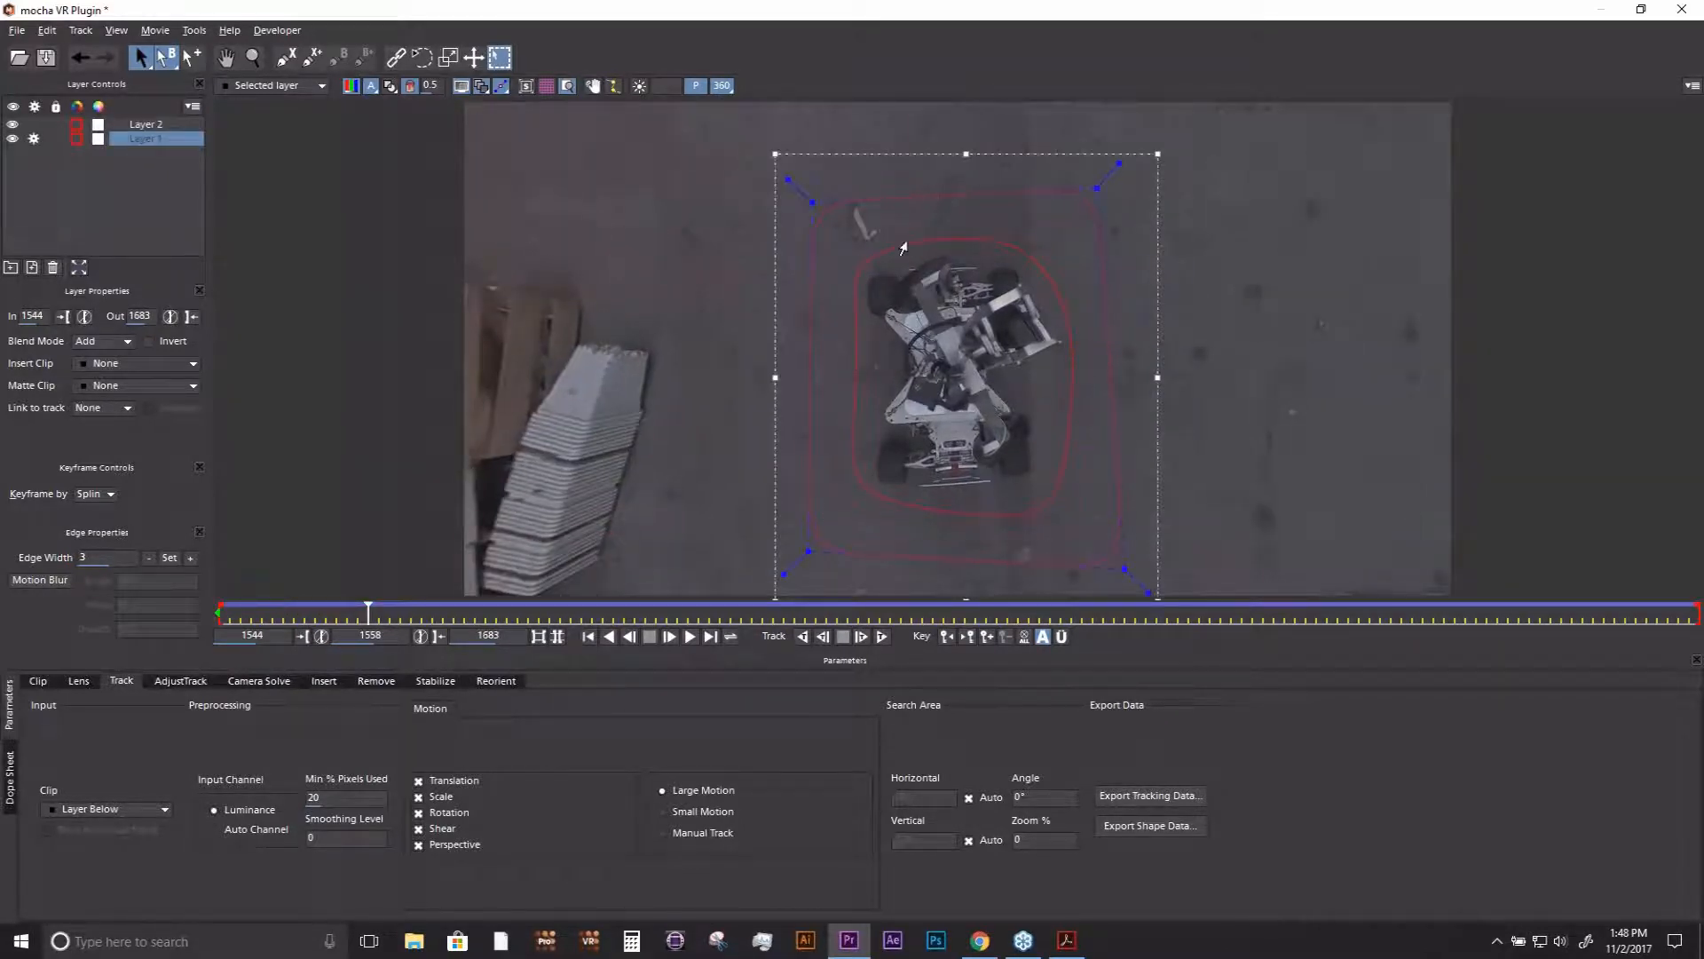
click(951, 302)
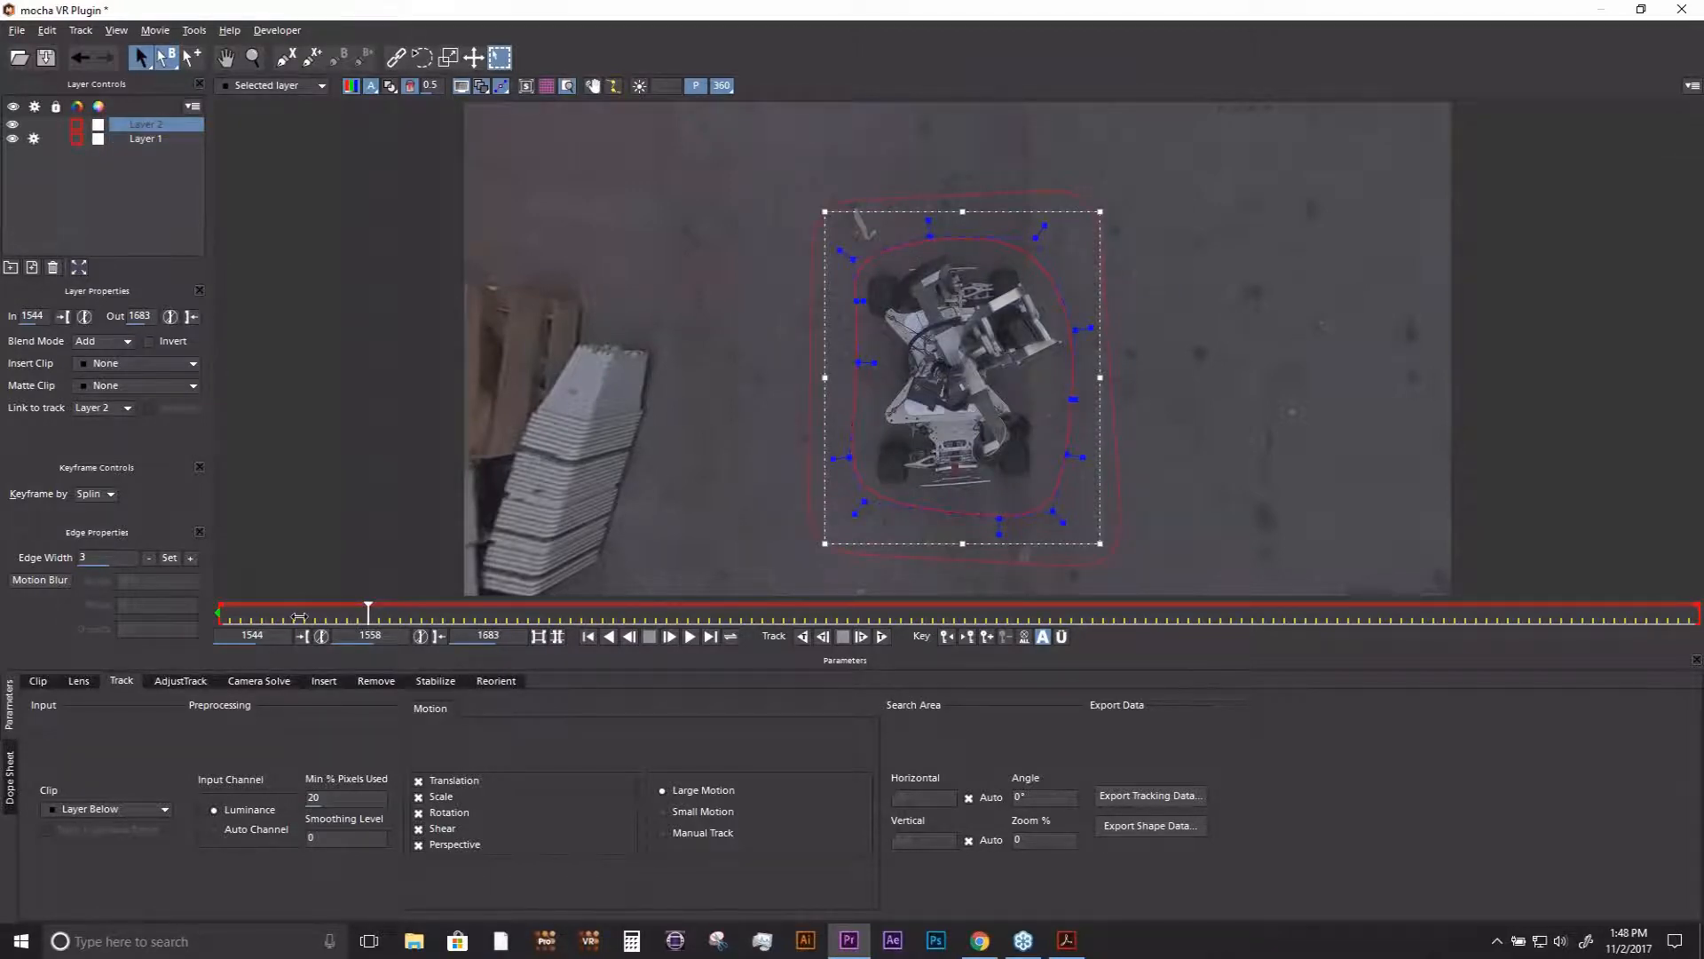
drag(299, 617, 219, 616)
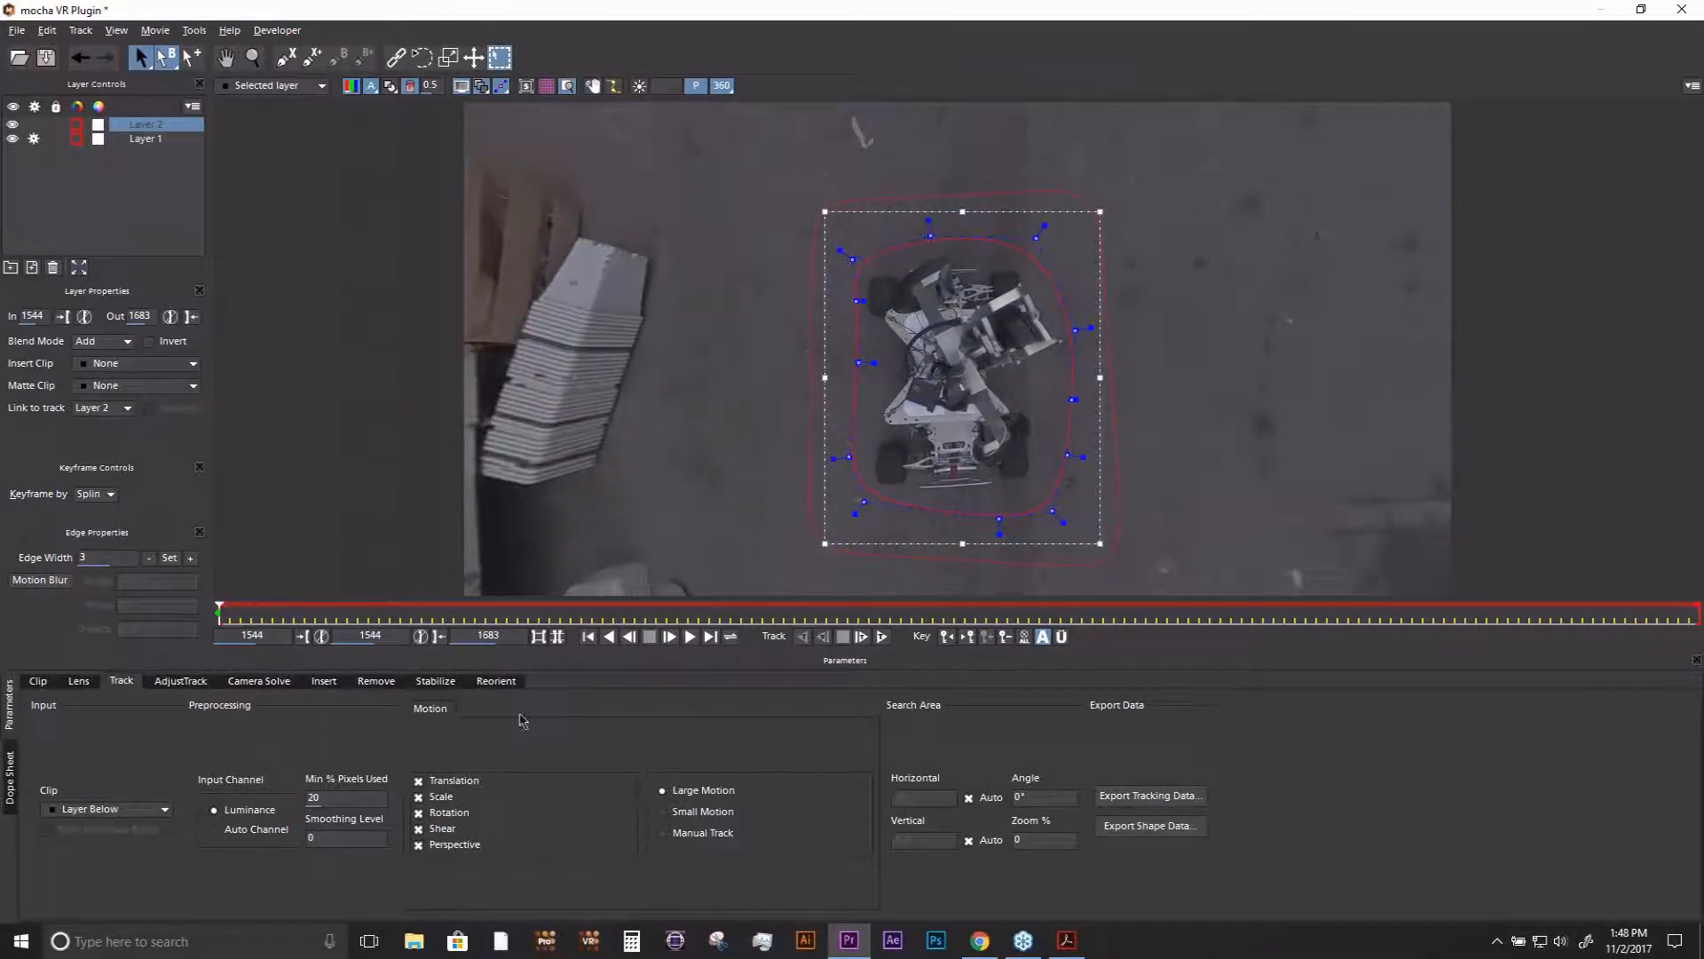
- Open the Remove module for Layer 2 and limit the search range to 125 frames before and 125 frames after
click(375, 681)
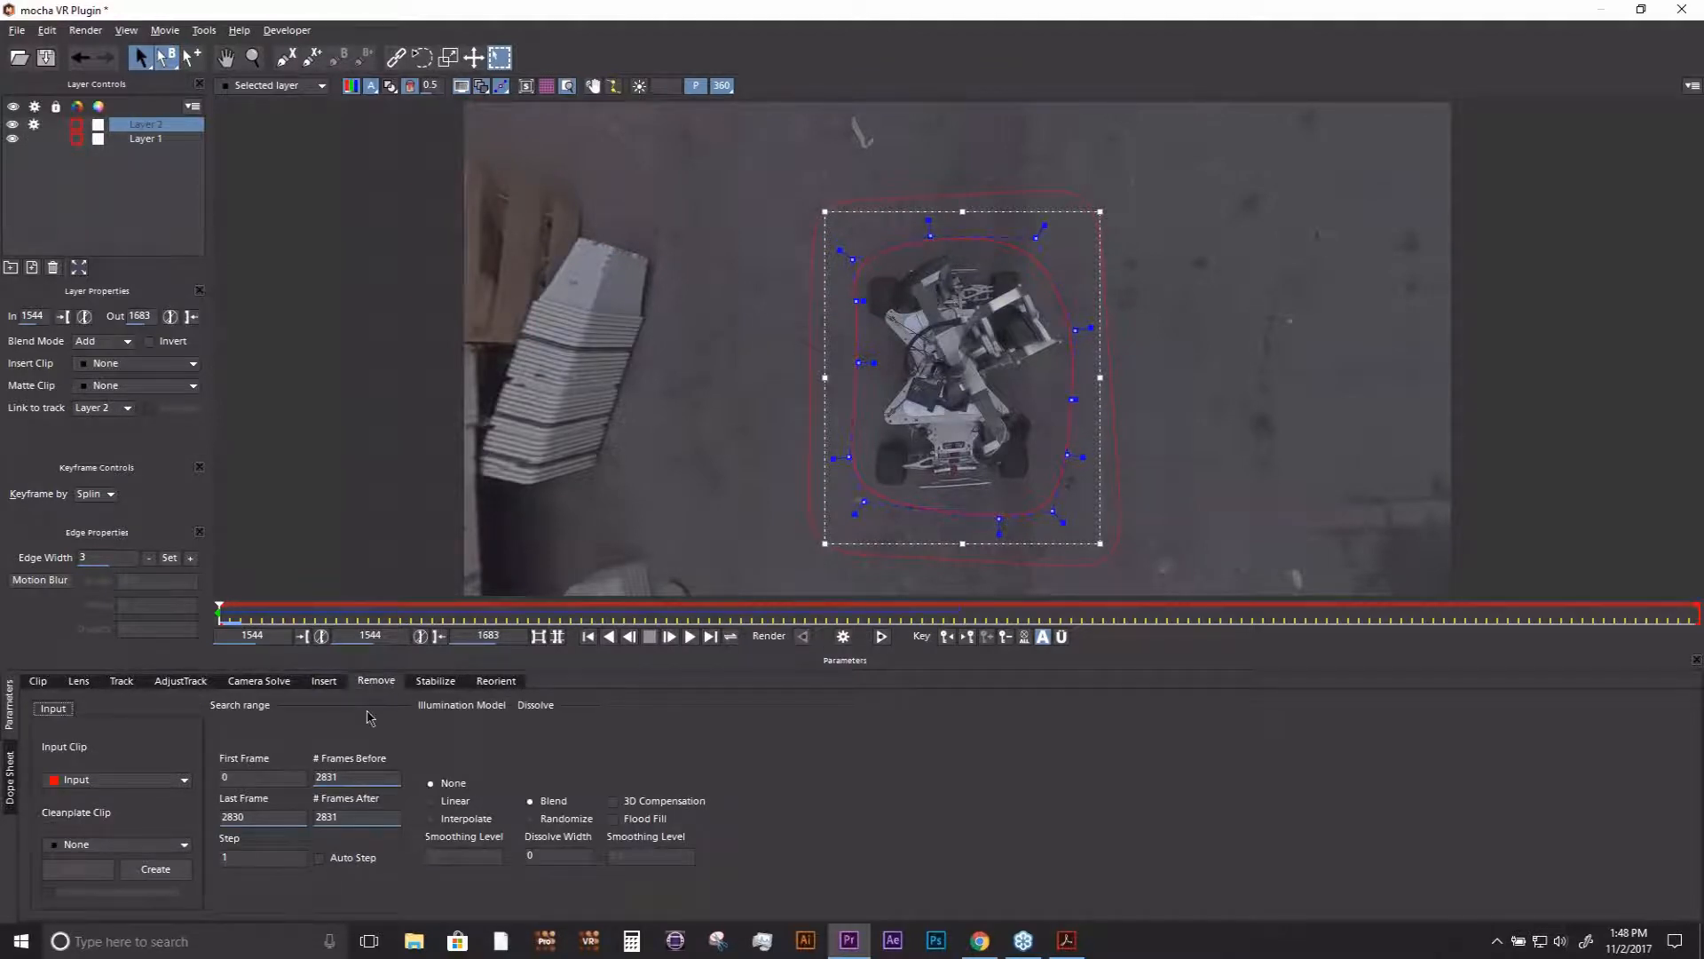
click(354, 777)
key(BackSpace)
key(BackSpace)
key(BackSpace)
key(BackSpace)
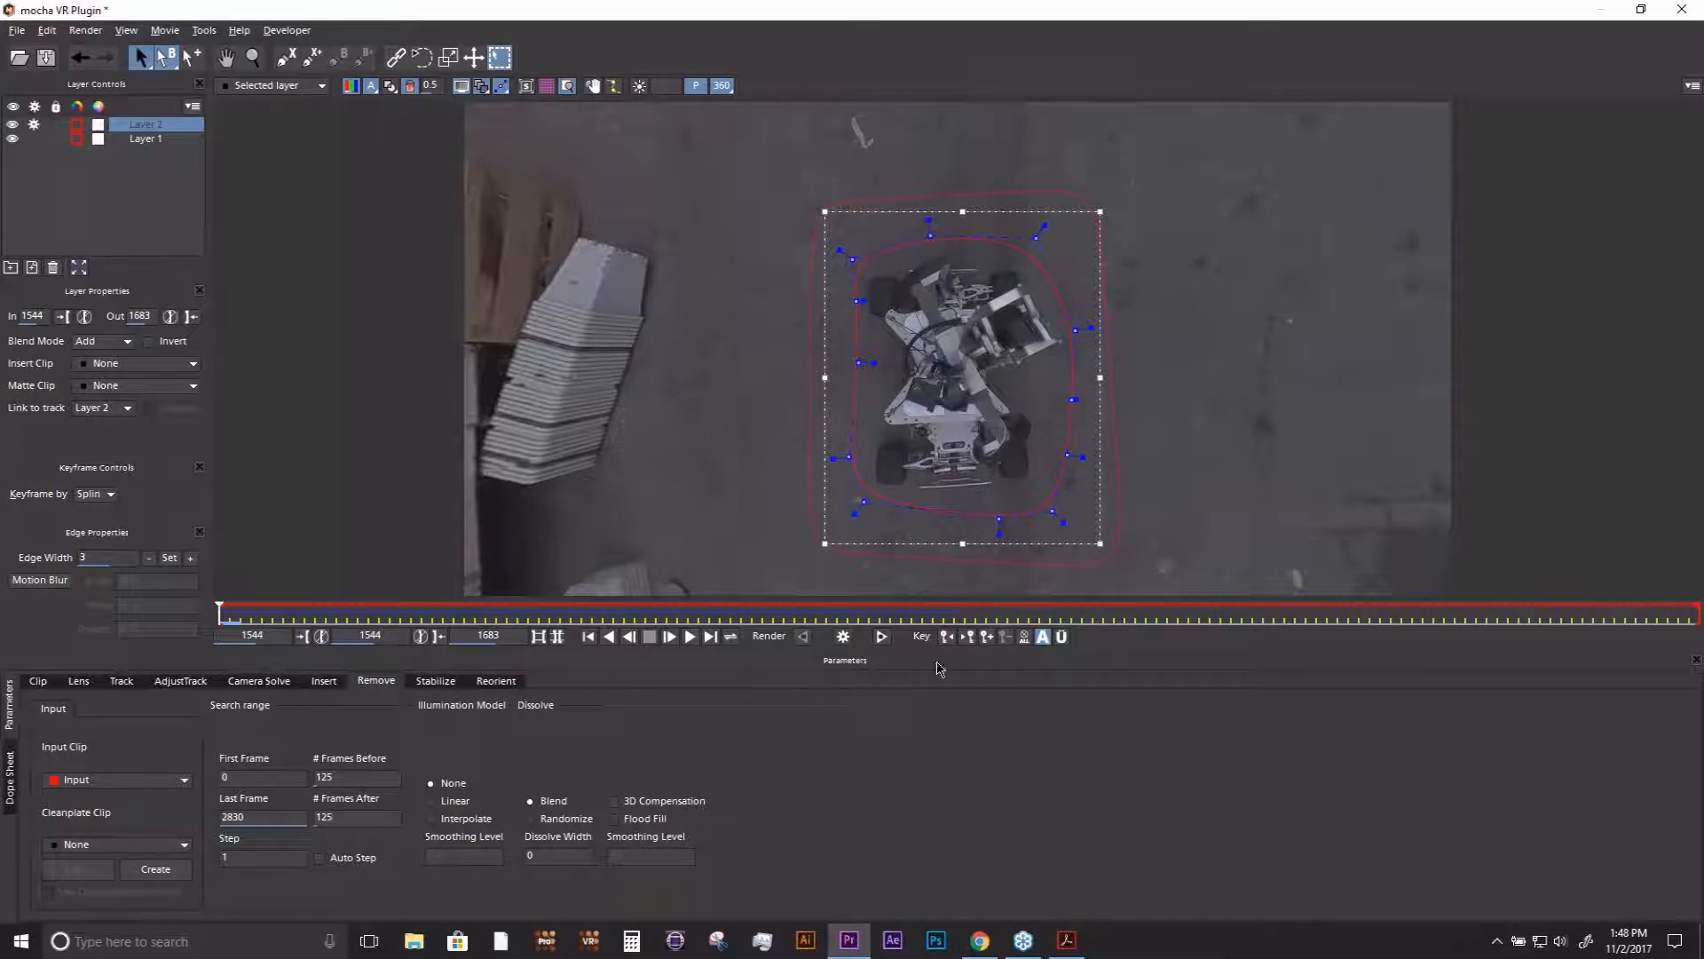
- Render the Layer 2 removal forward and compare the source with the Remove result, briefly hiding the overlays
click(882, 637)
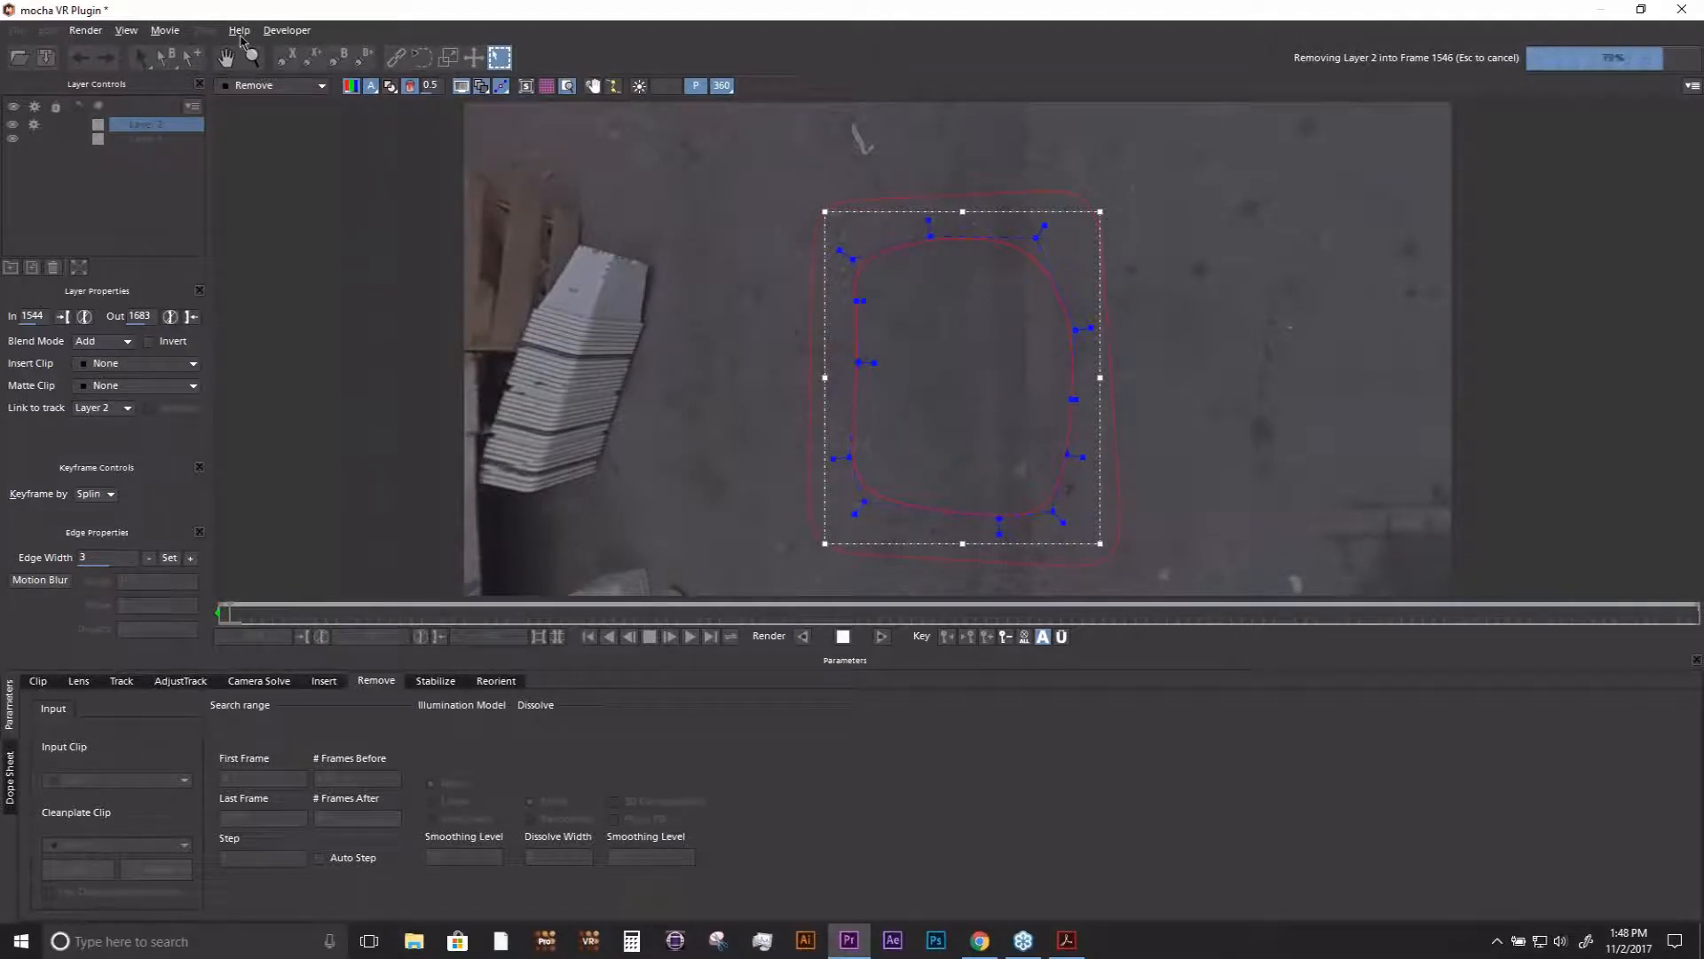
click(266, 85)
click(270, 108)
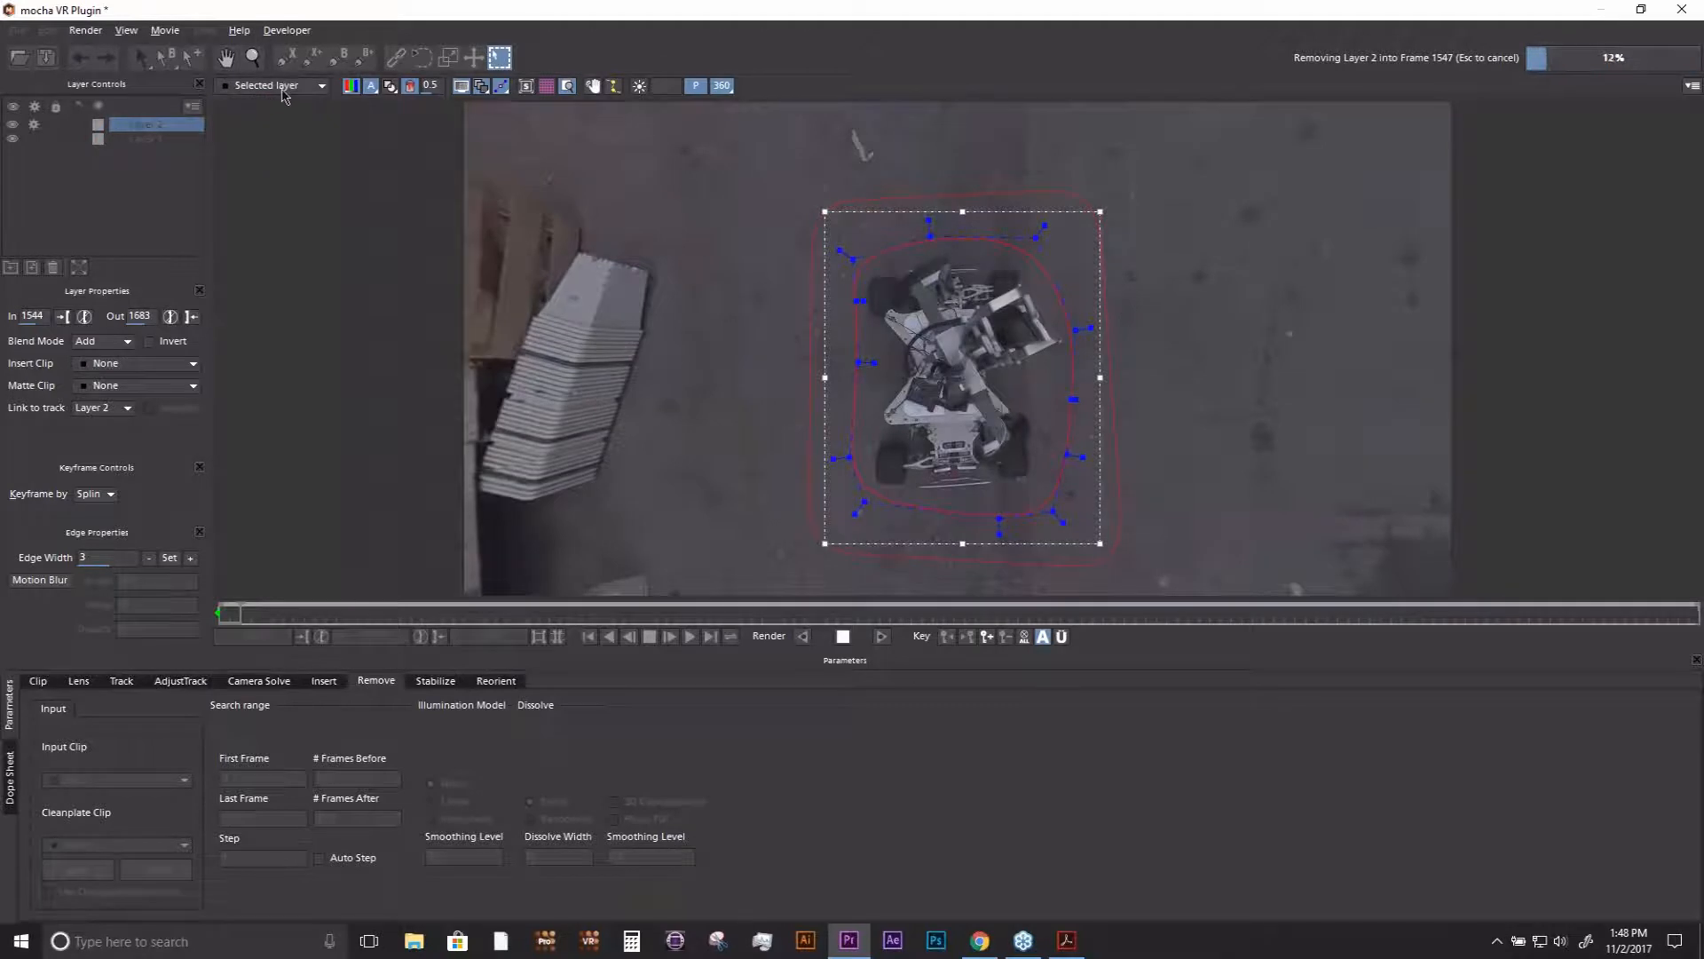
click(284, 89)
click(267, 123)
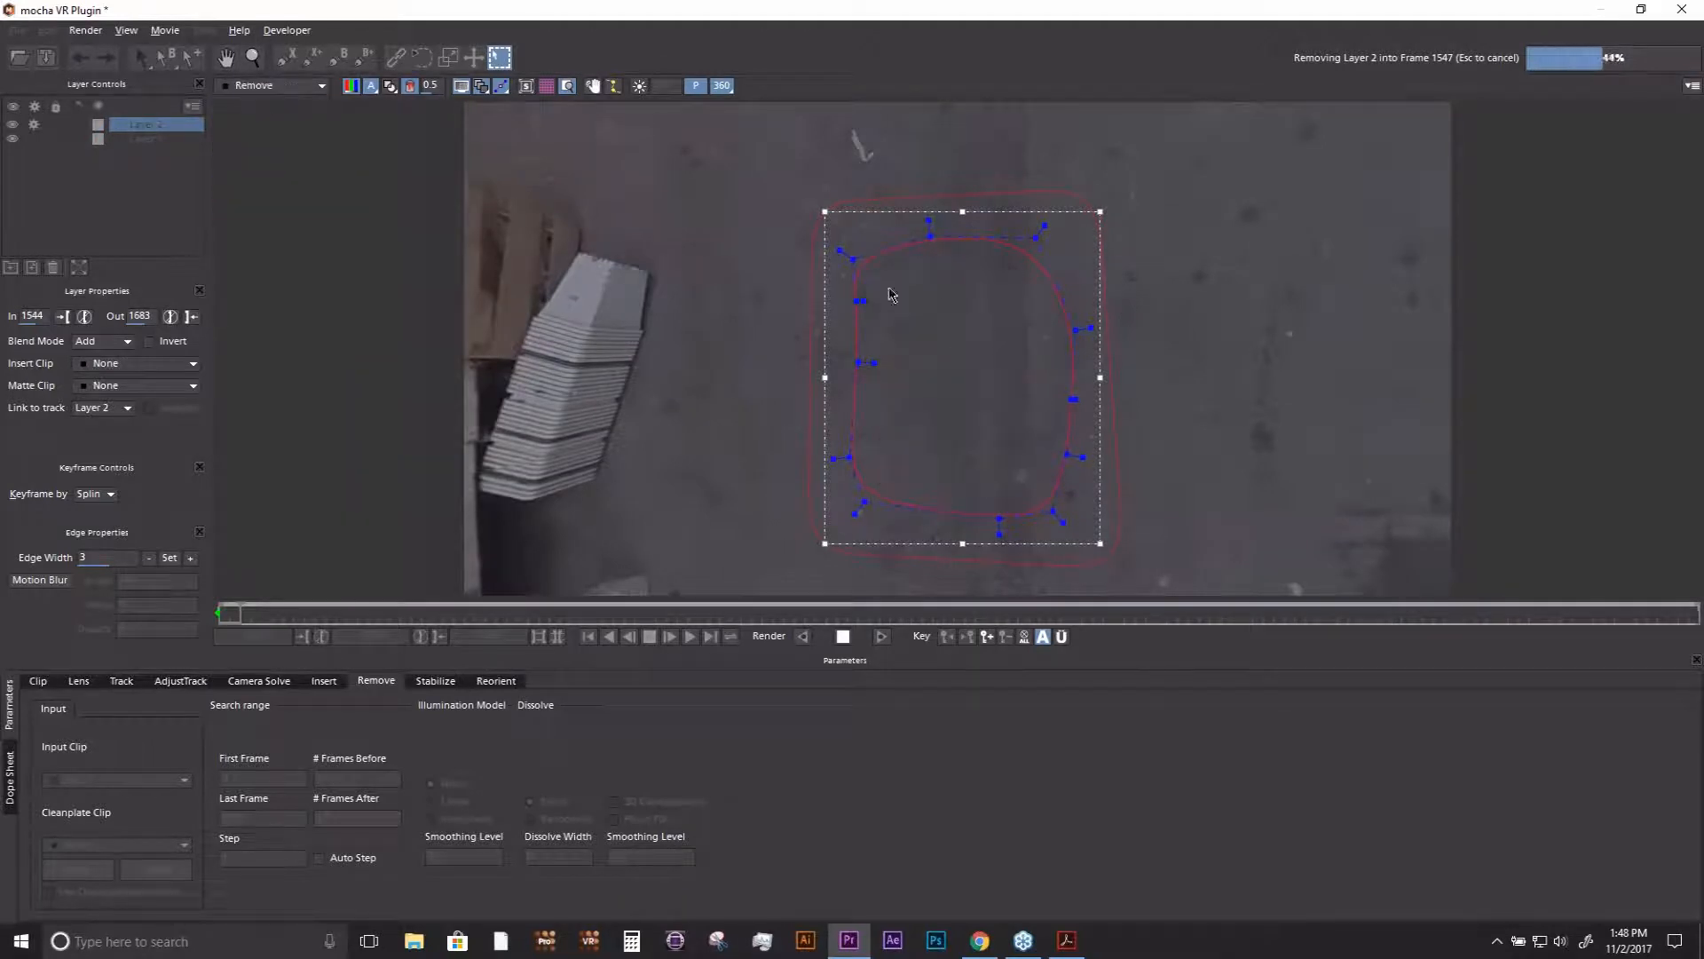
click(461, 87)
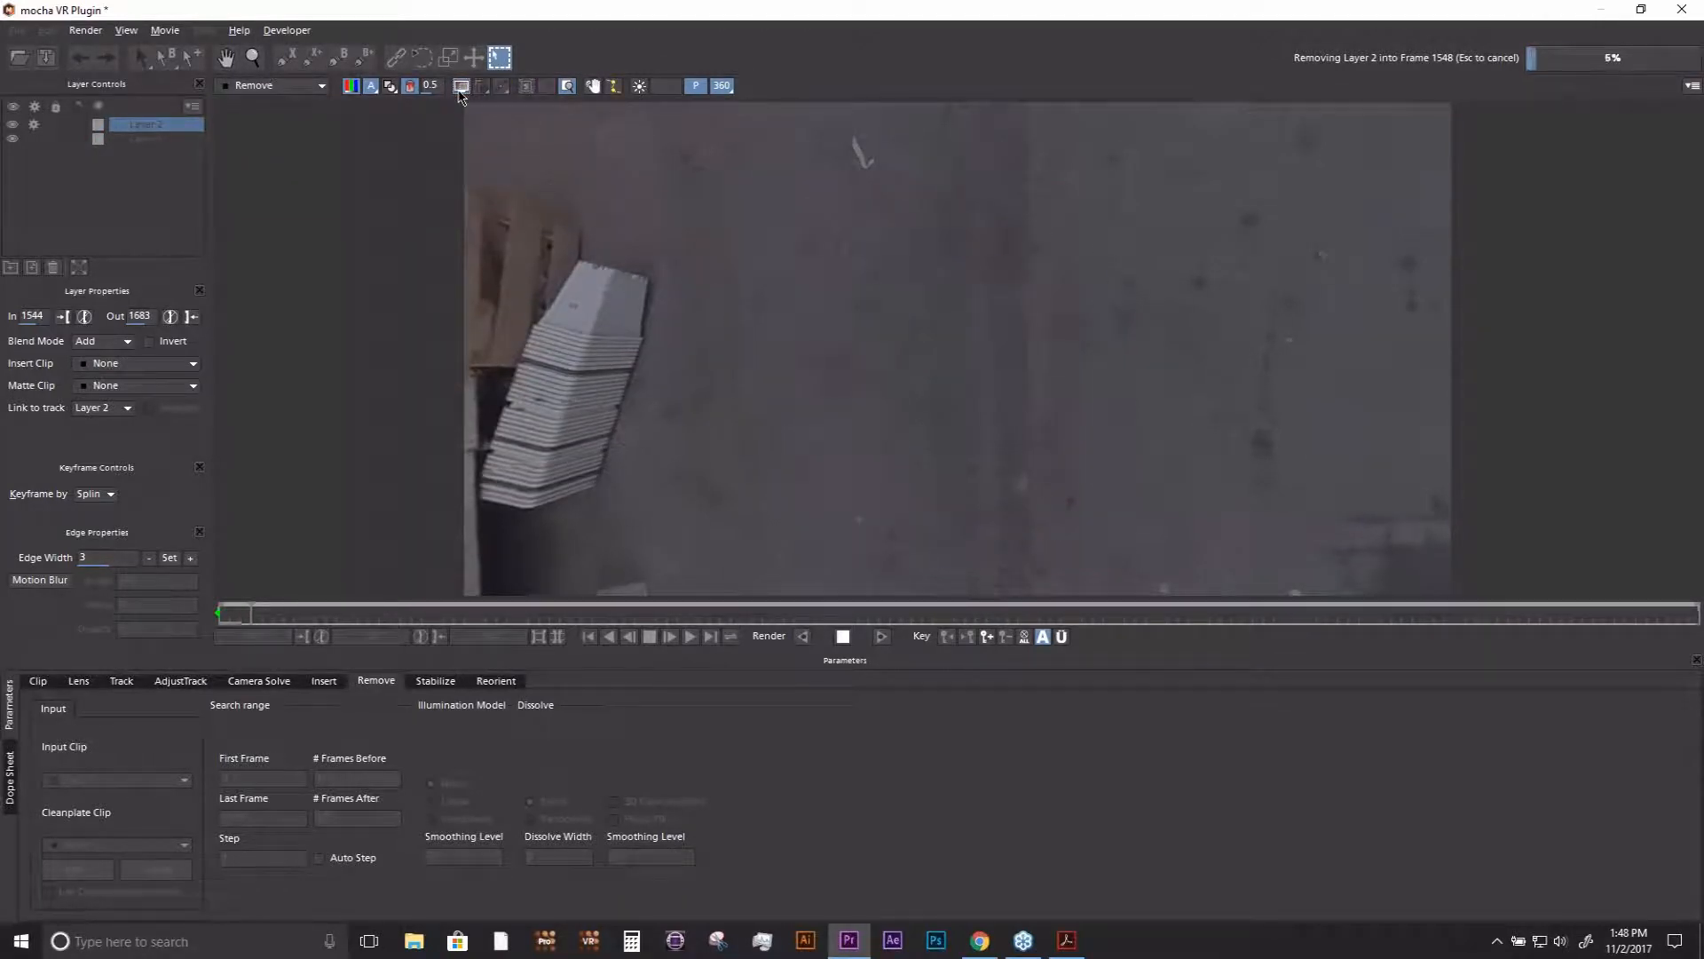
click(461, 87)
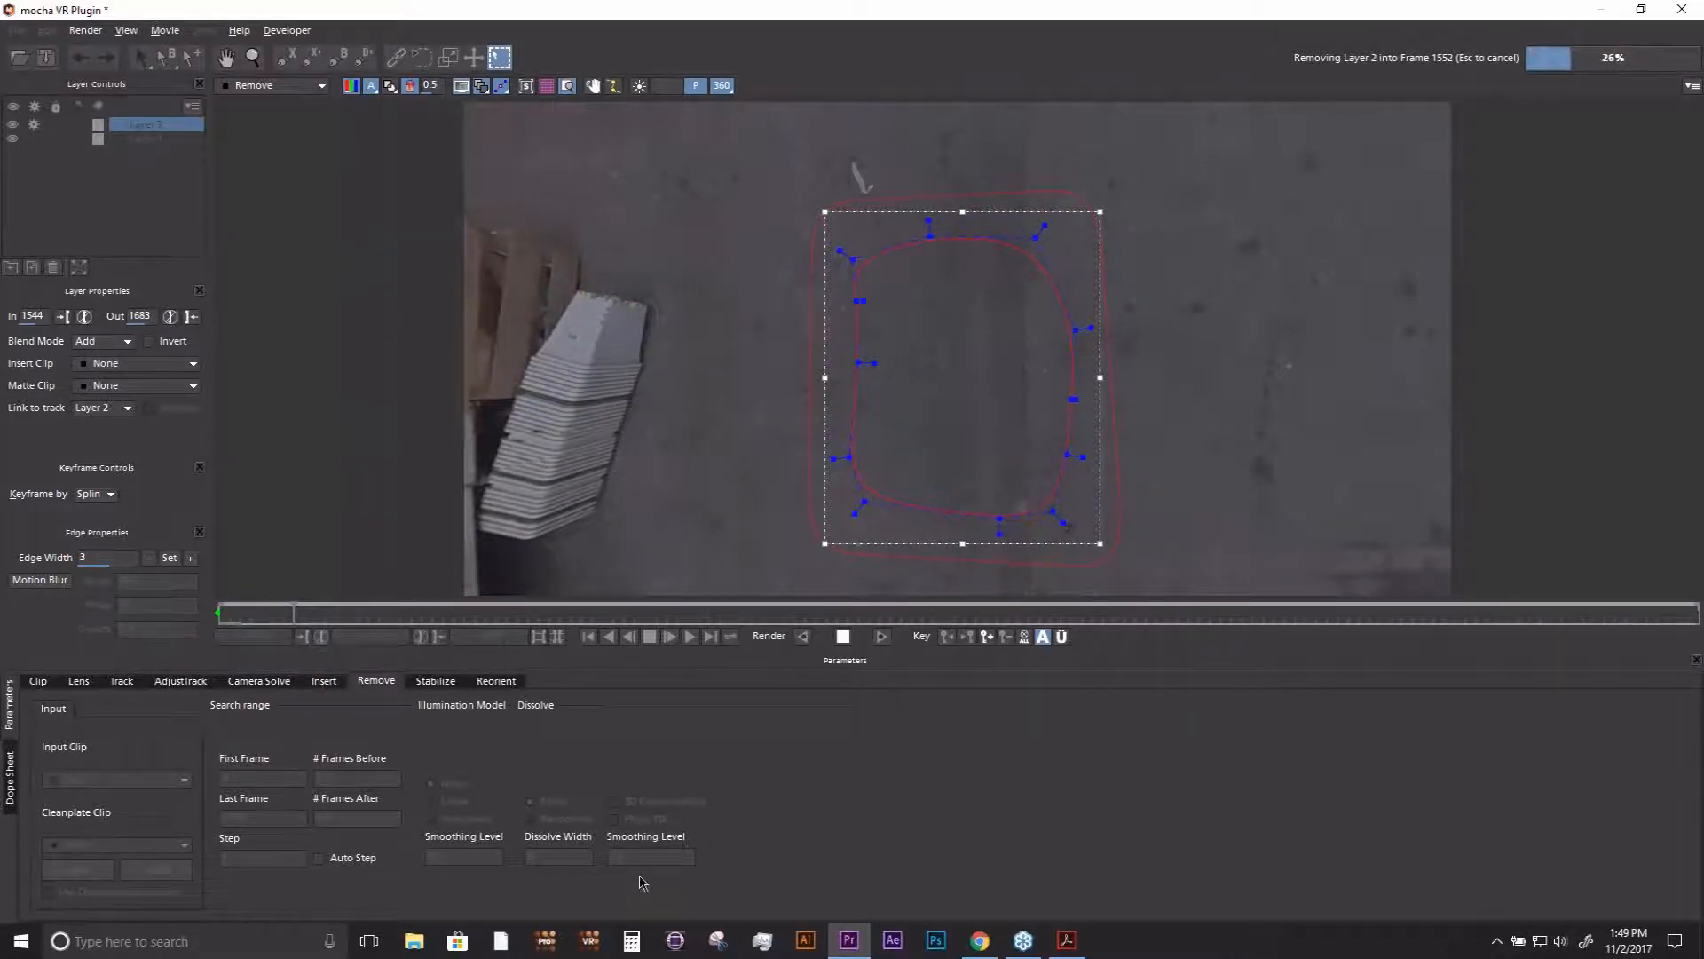
- Switch to Chrome, filter the Boris FX videos page to Mocha VR only, and return to mocha VR
click(981, 940)
mouse_move(649, 200)
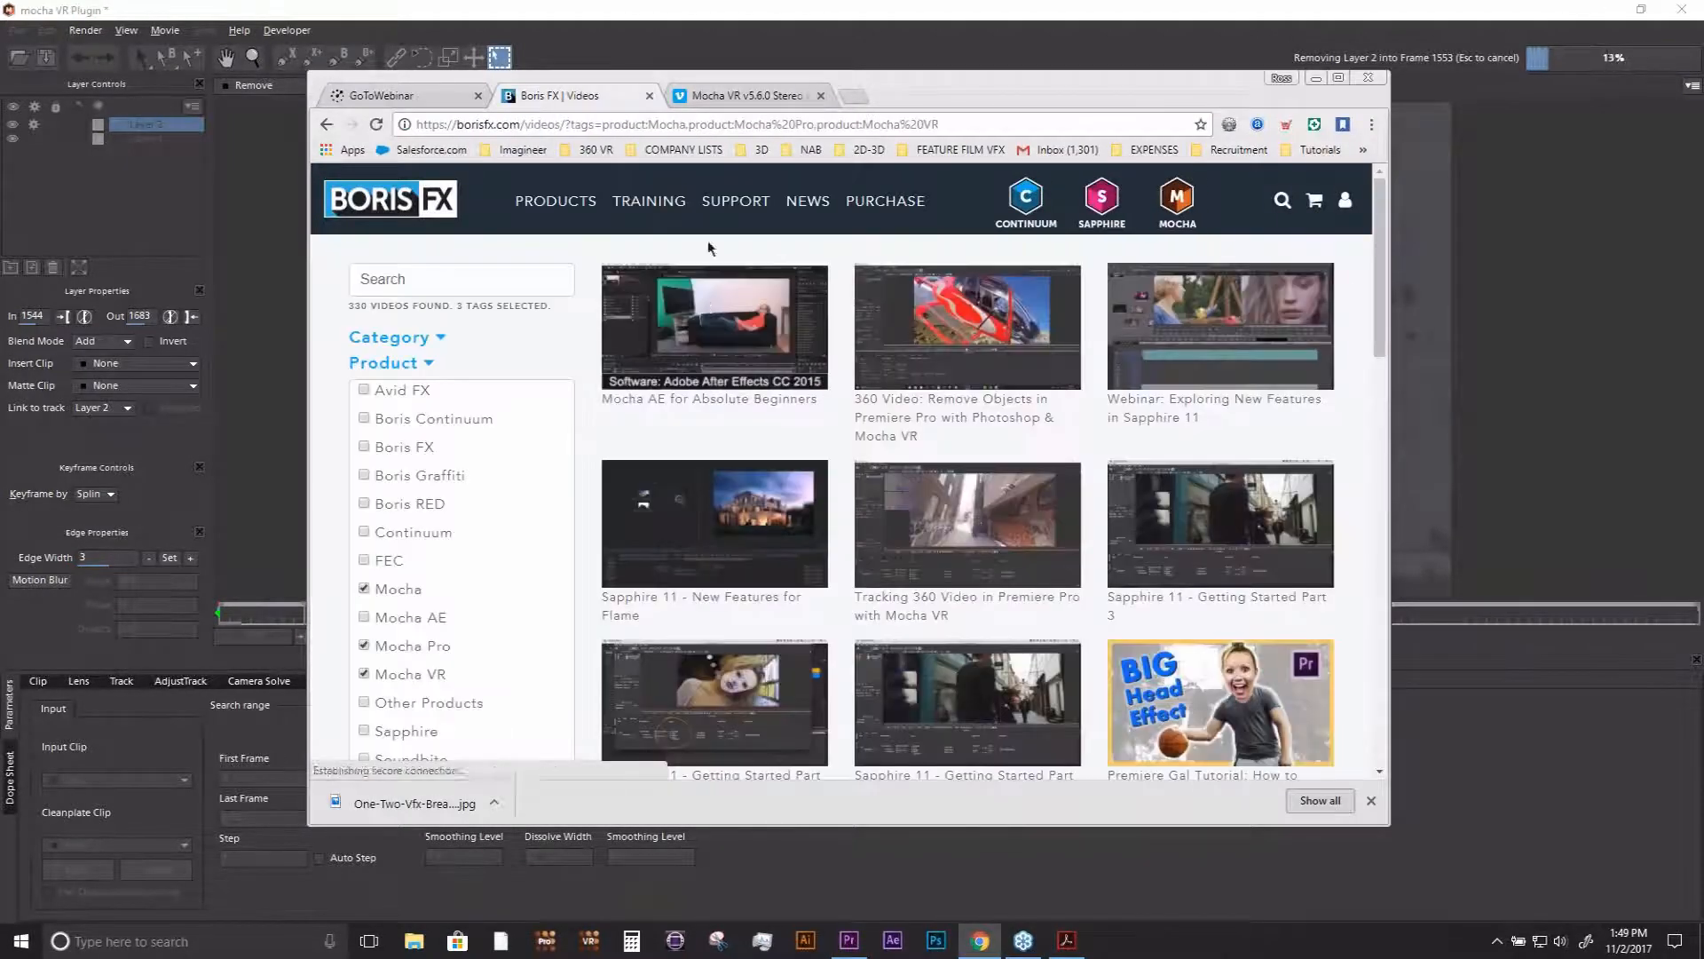
click(383, 593)
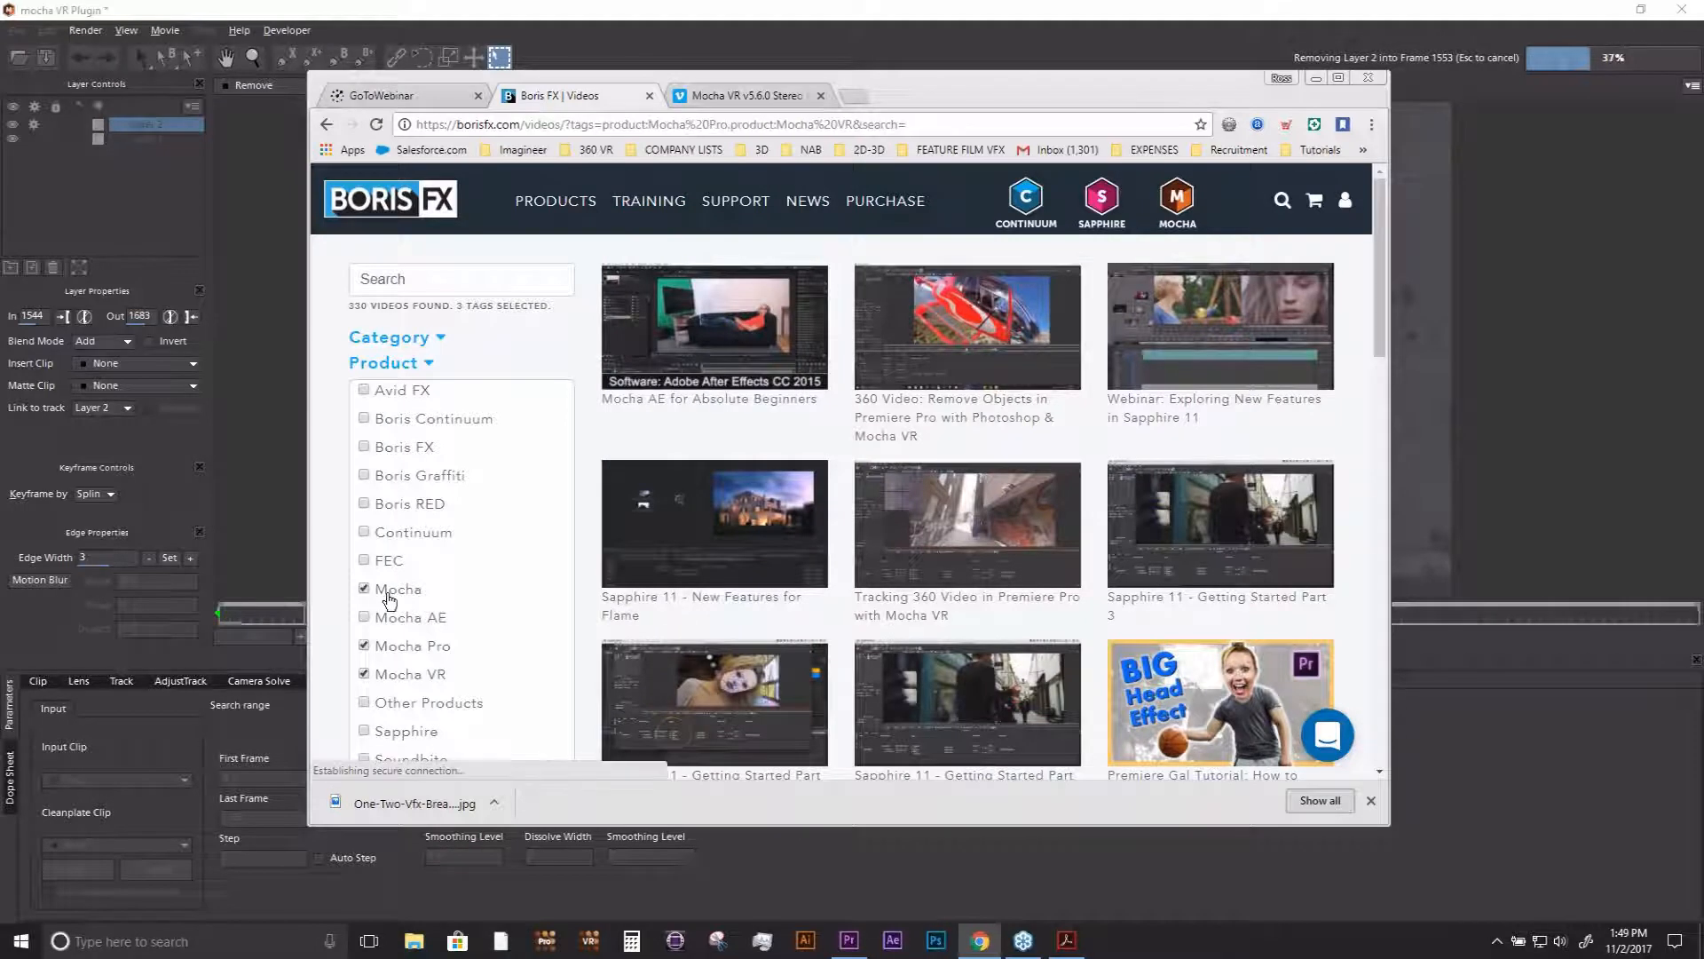
click(404, 648)
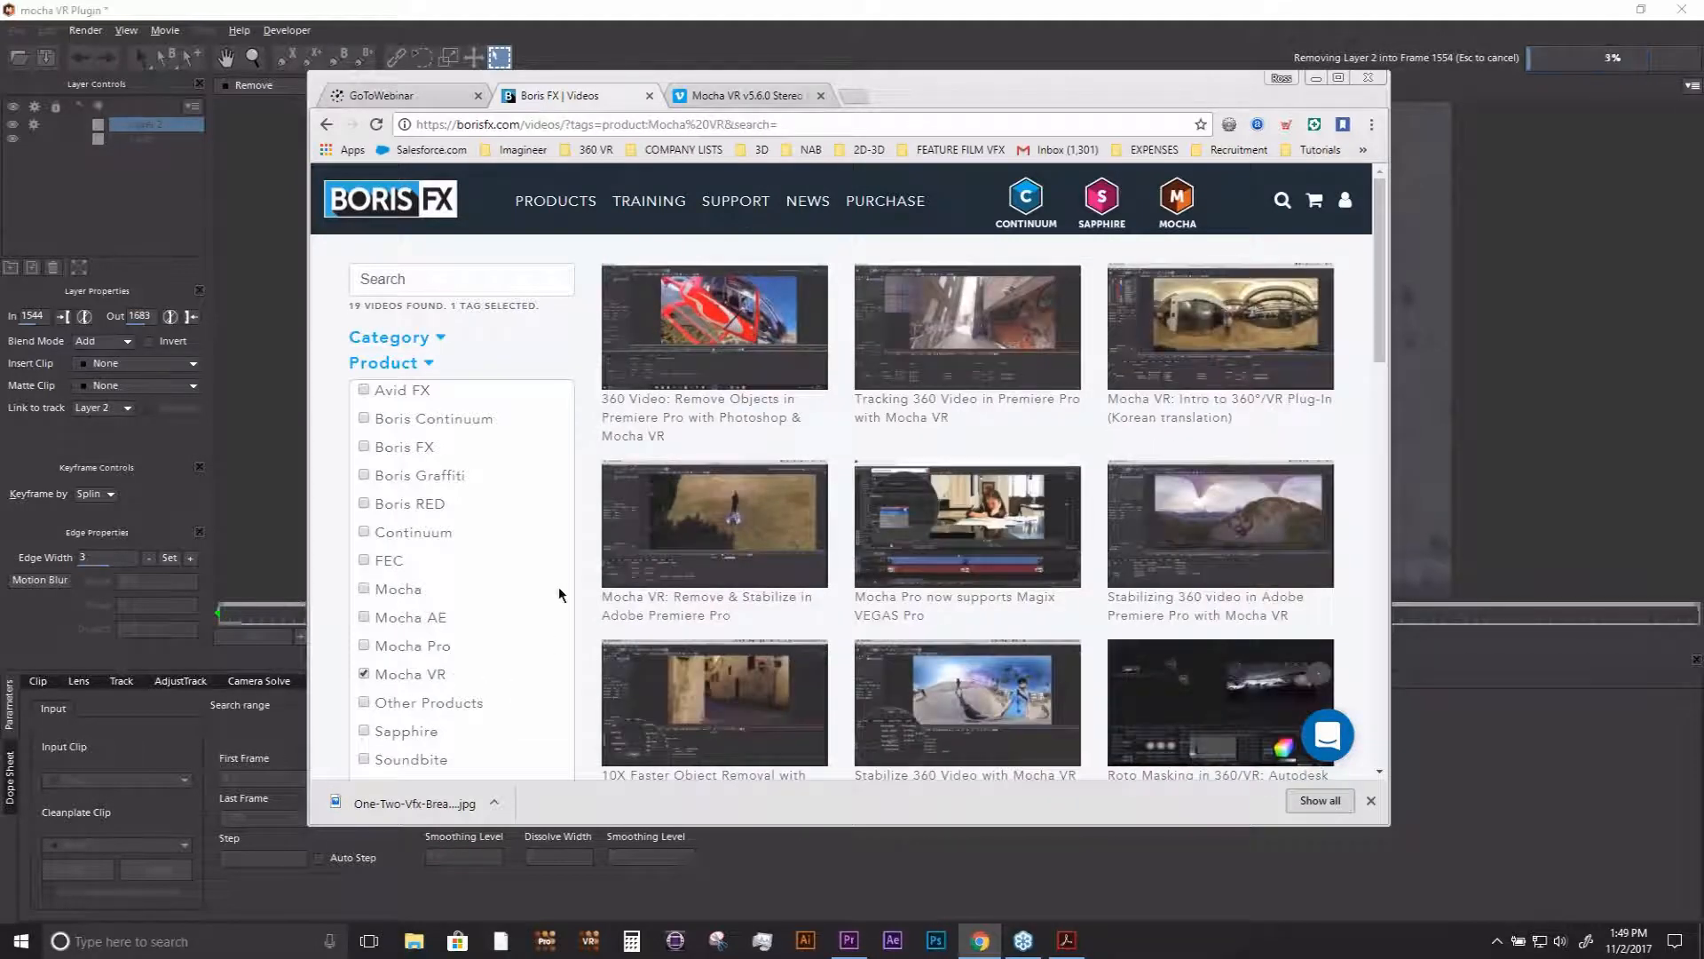
click(1316, 78)
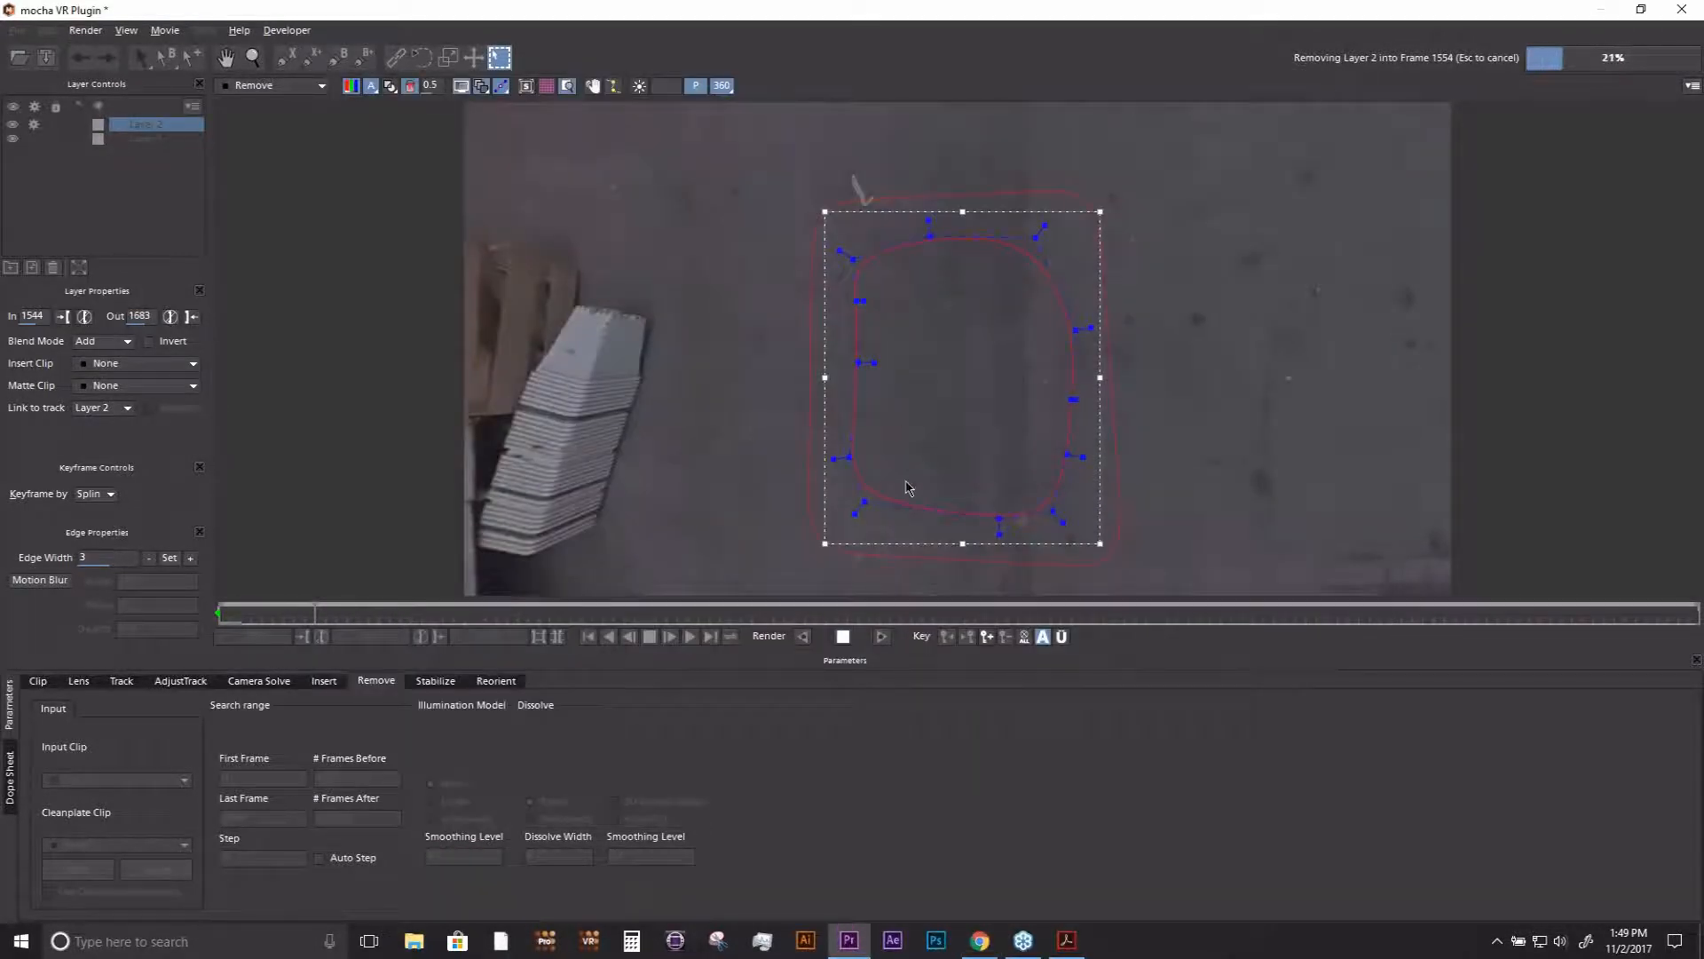
- Stop the removal render and look around the cleaned ground at frame 1553 in the 360 view
click(844, 637)
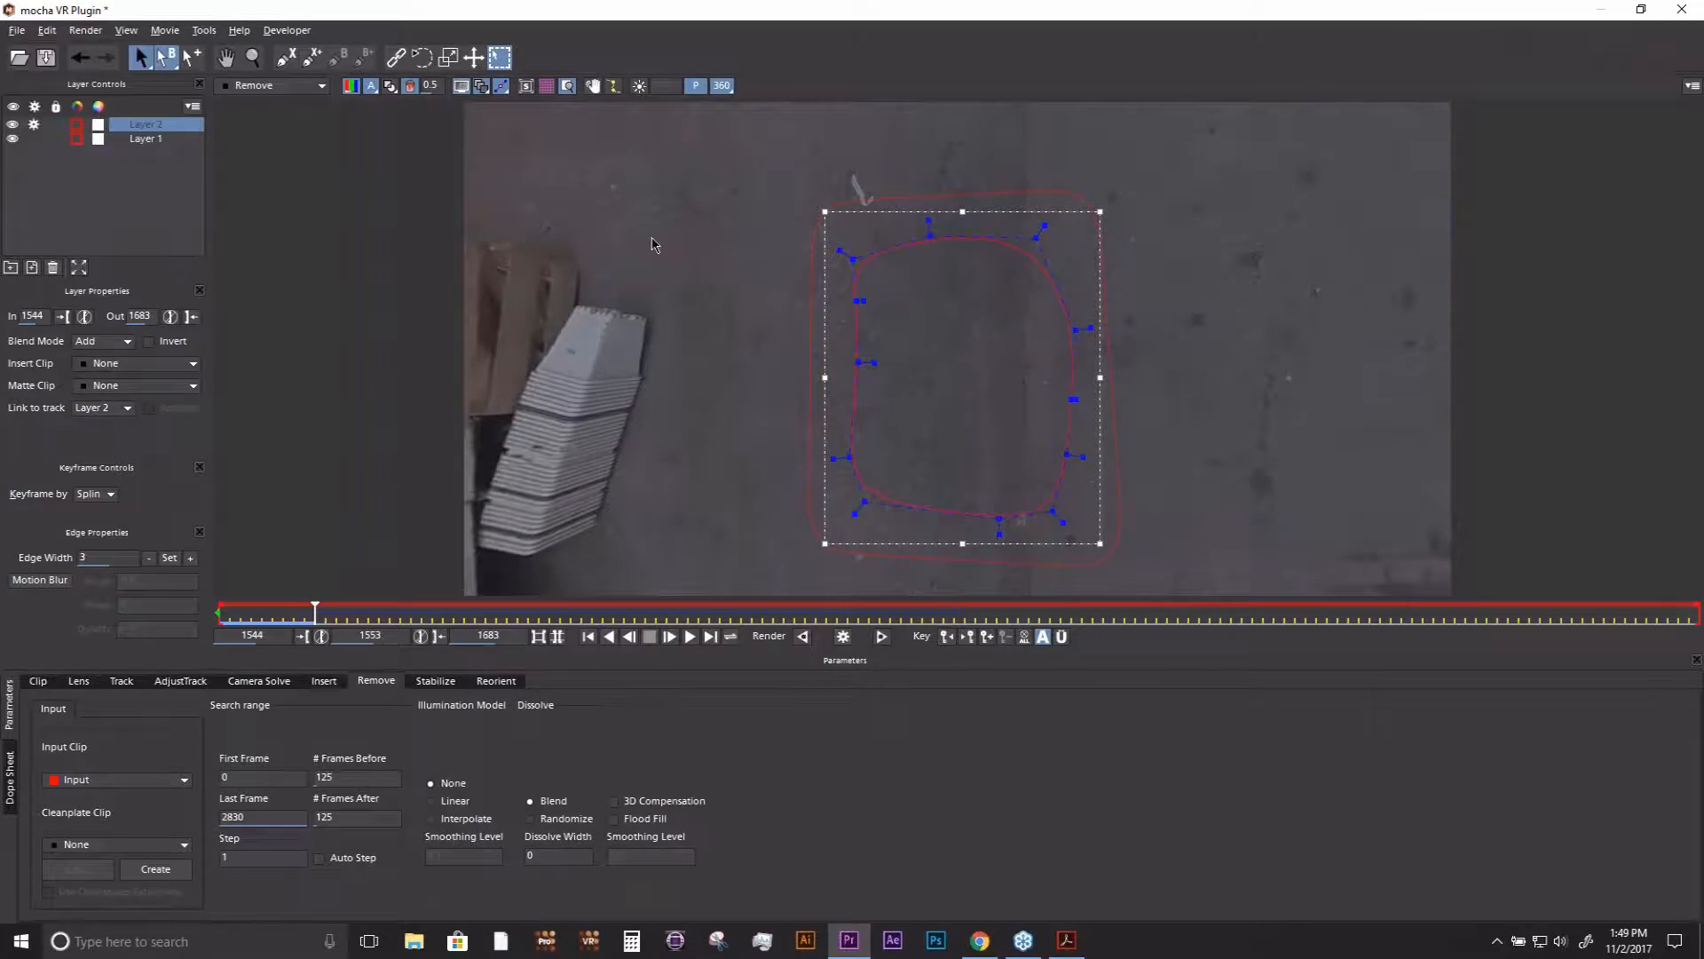
key(x)
drag(787, 355, 743, 381)
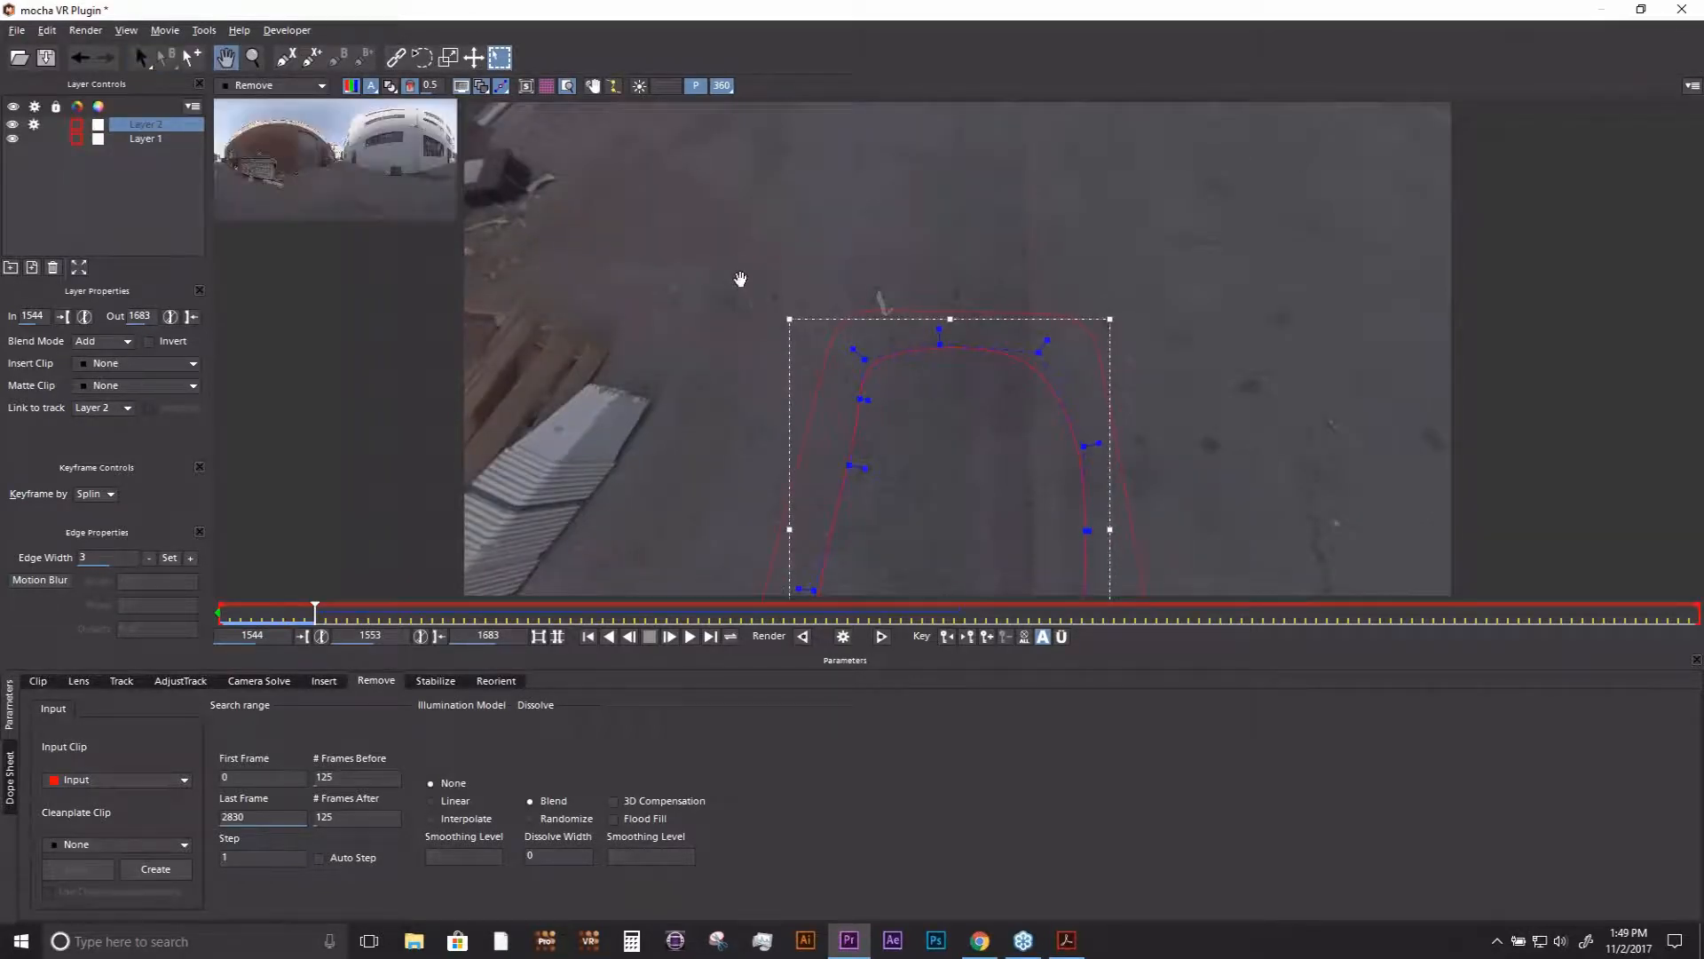
drag(741, 279, 757, 145)
- Hide the overlays, inspect the cleaned ground from another angle and switch the viewer to the flat equirectangular image
click(462, 88)
key(x)
drag(826, 431, 869, 197)
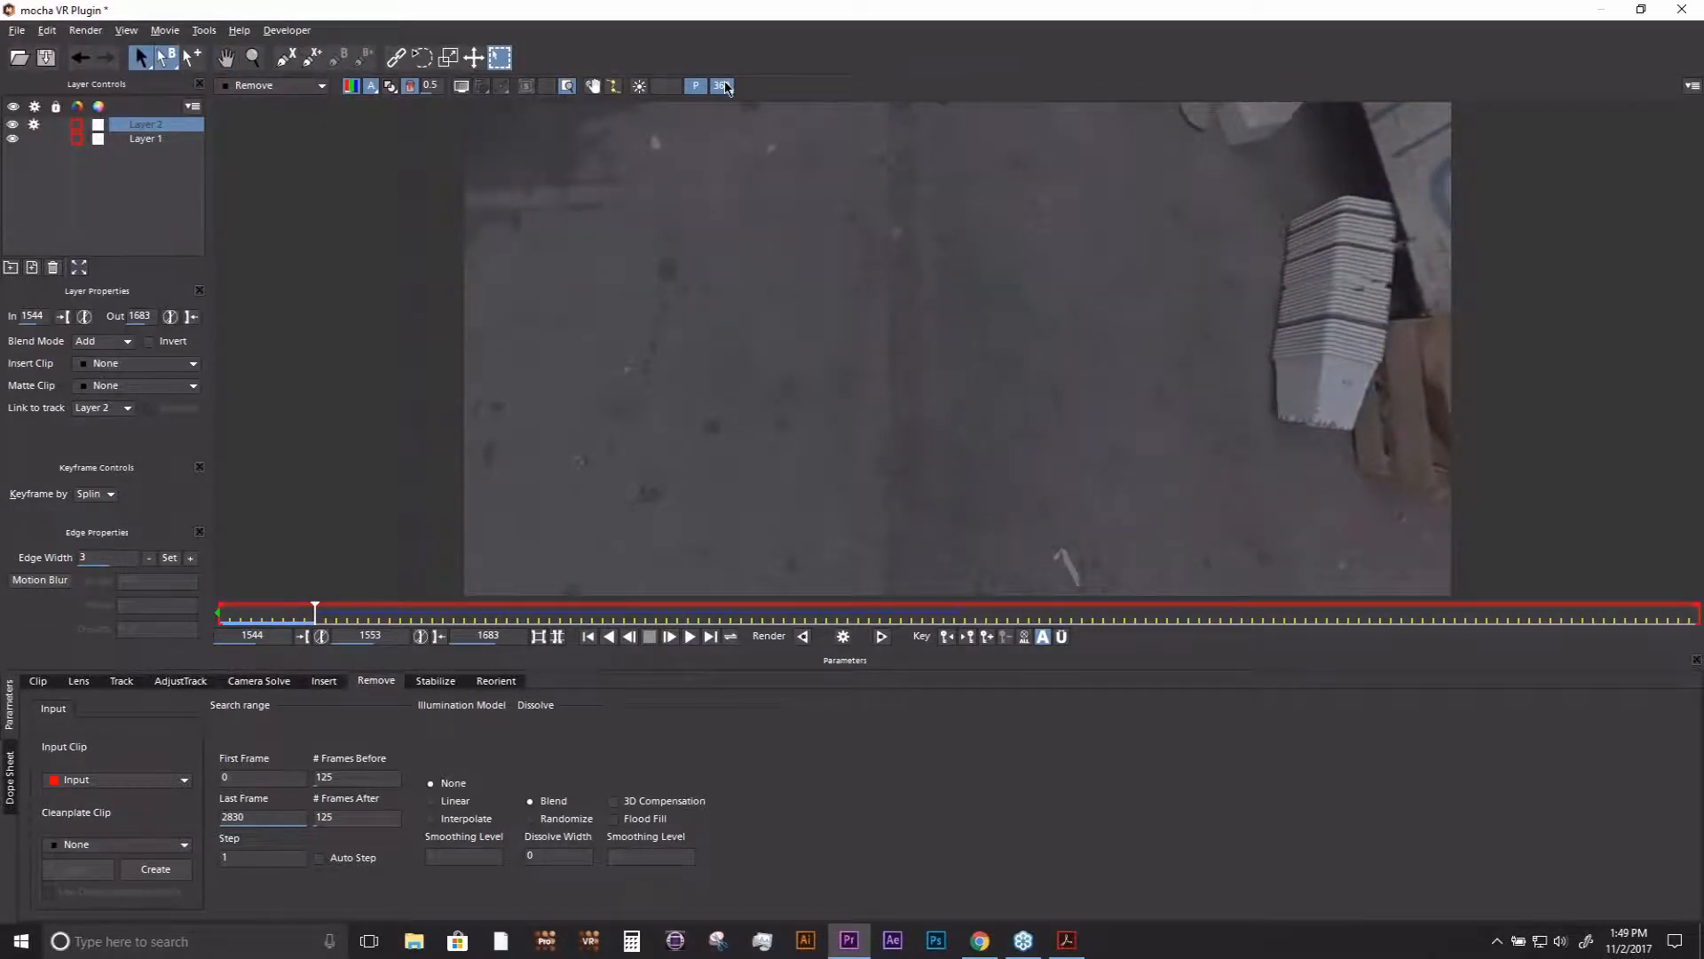
click(726, 86)
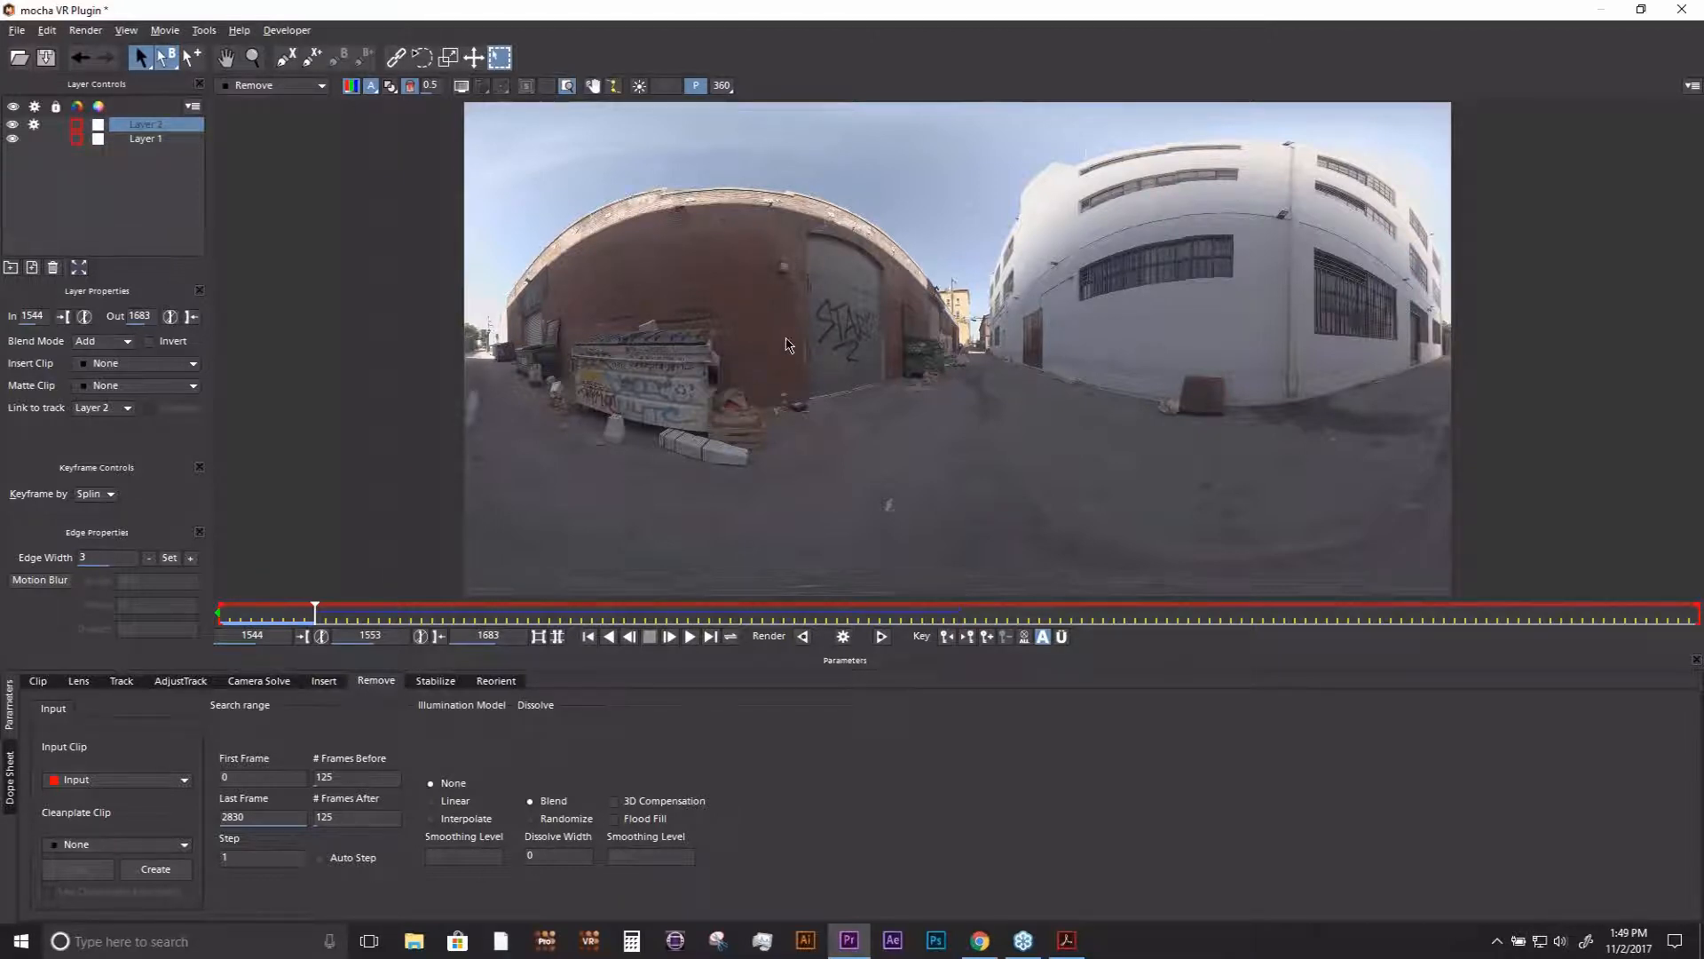
- Close the mocha VR project without saving its changes and return to Premiere Pro
click(1674, 12)
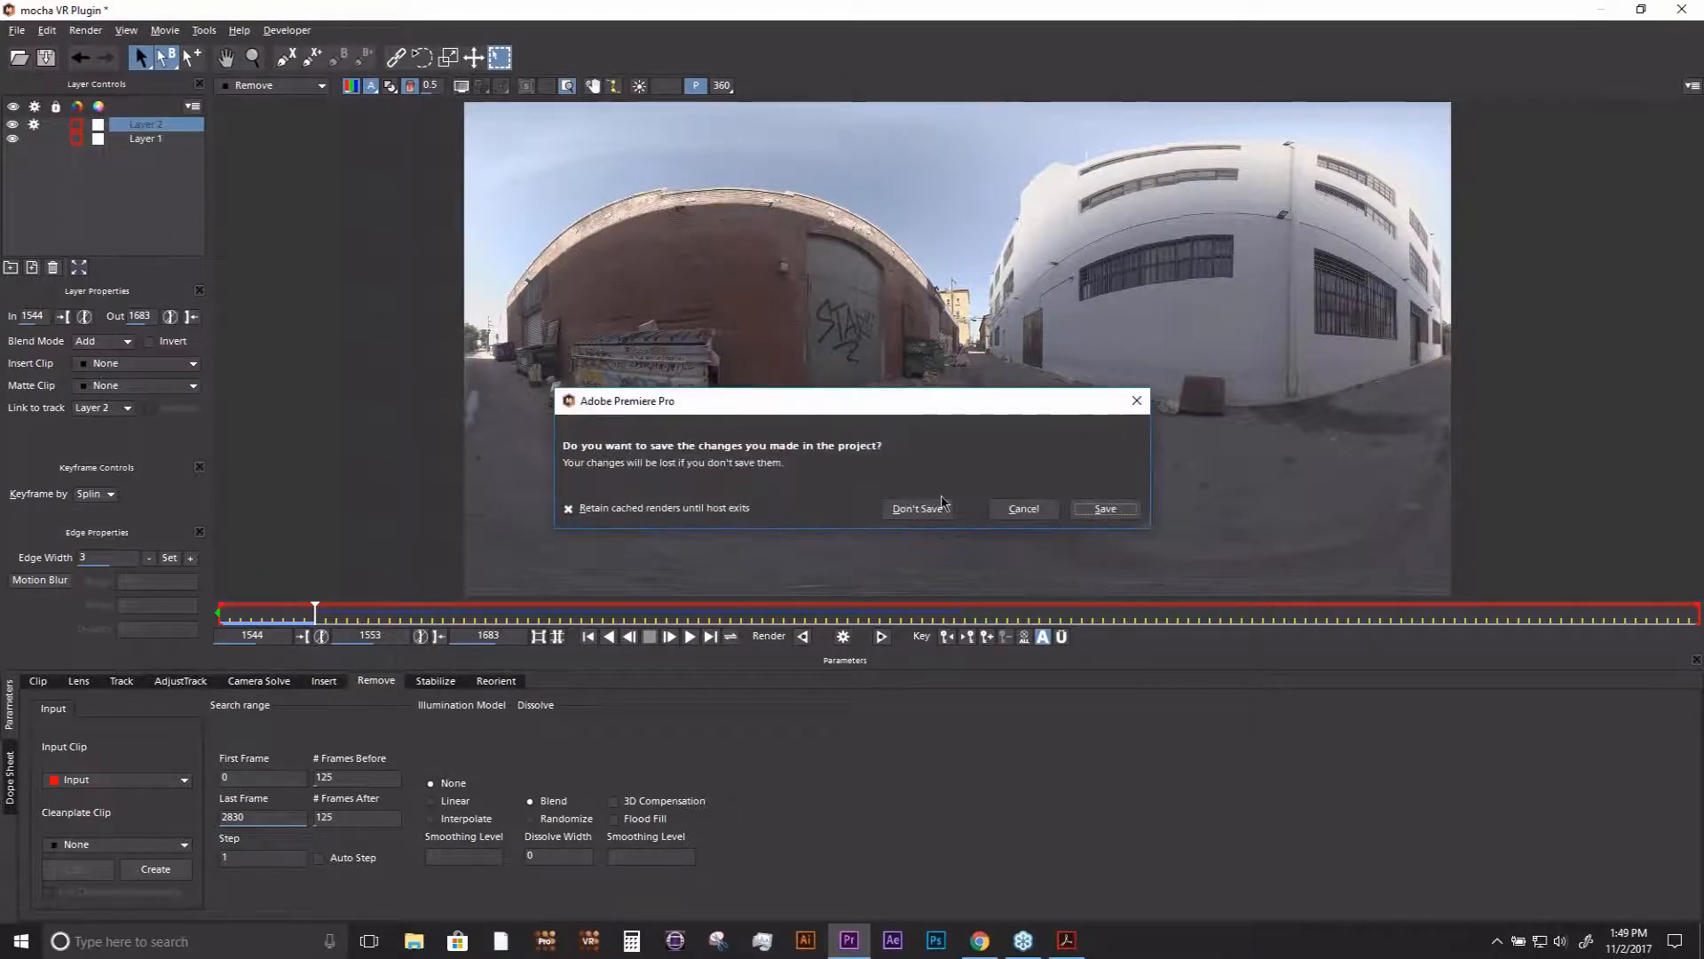
click(909, 515)
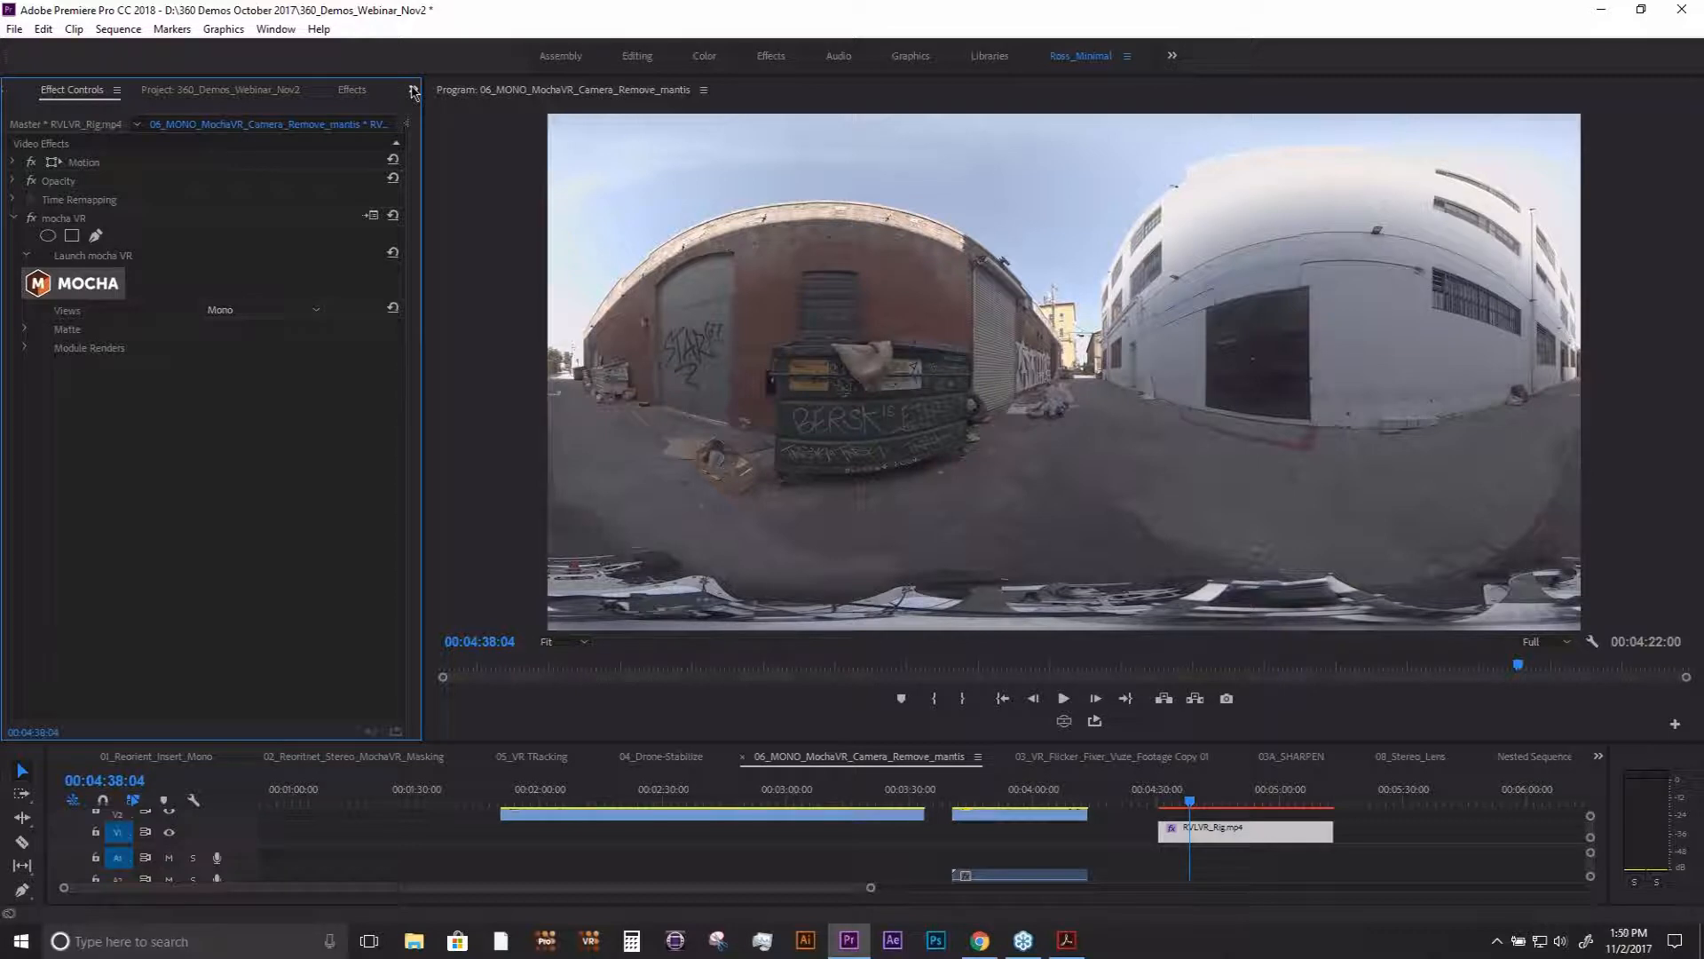
- Scrub the camera-removal sequence back to 00:02:19:03, where people stand beside the dumpster, and mark the in-to-out range around the playhead
click(769, 797)
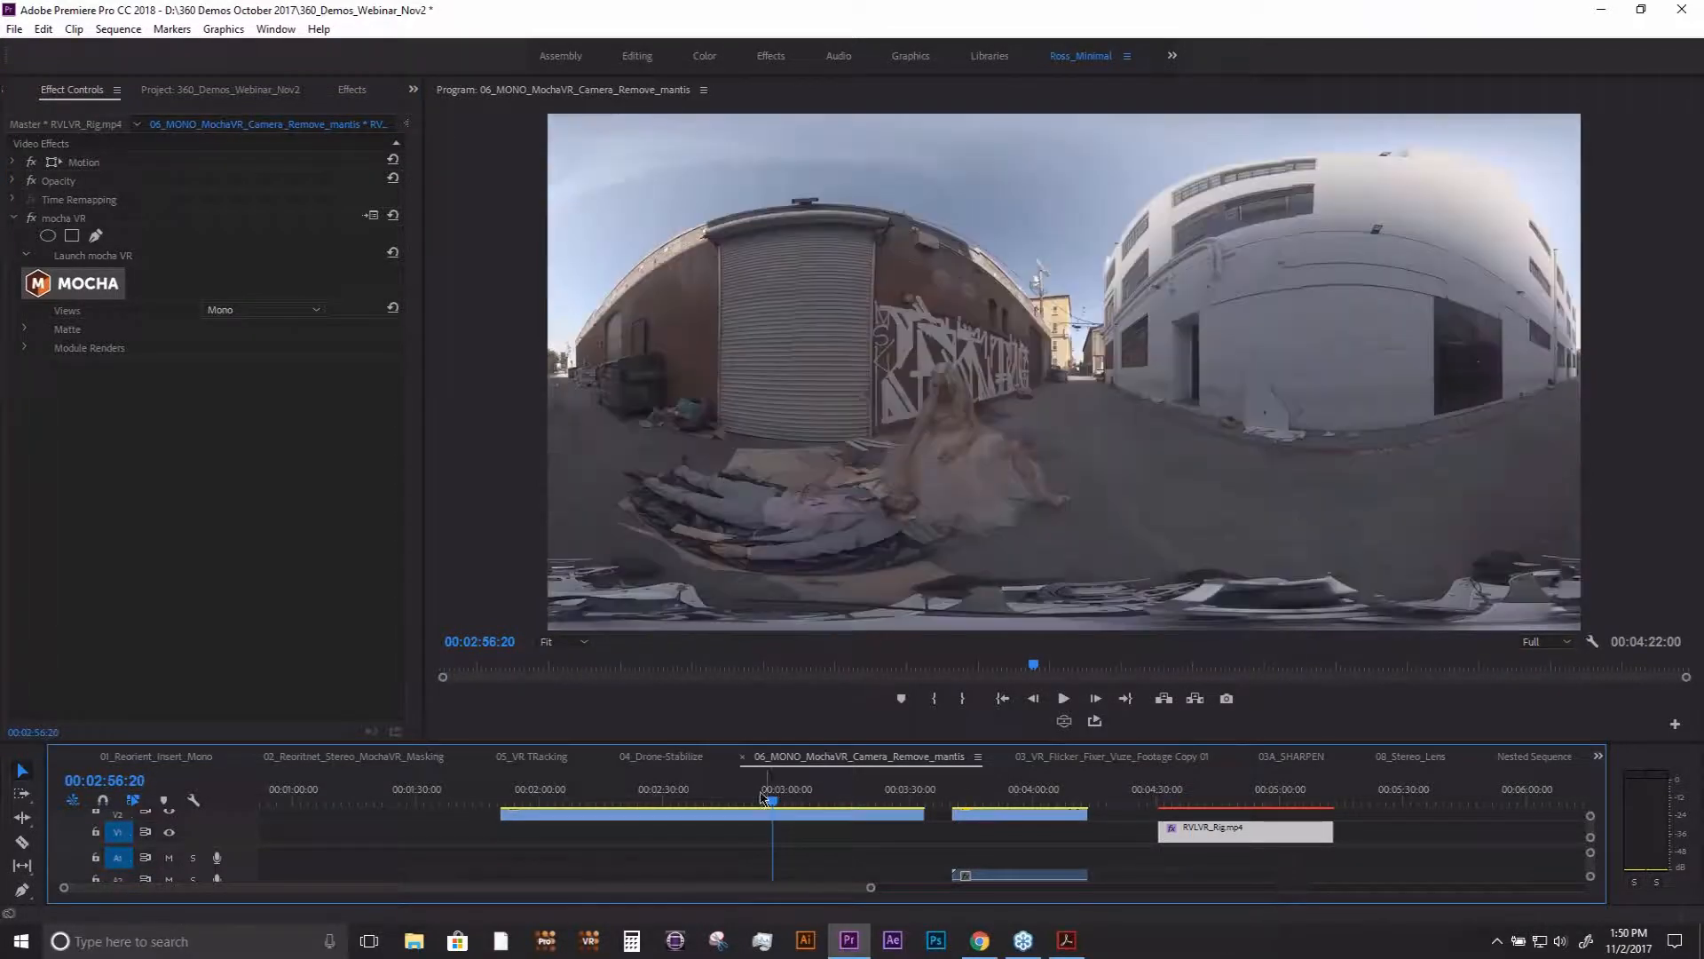
drag(761, 797, 621, 804)
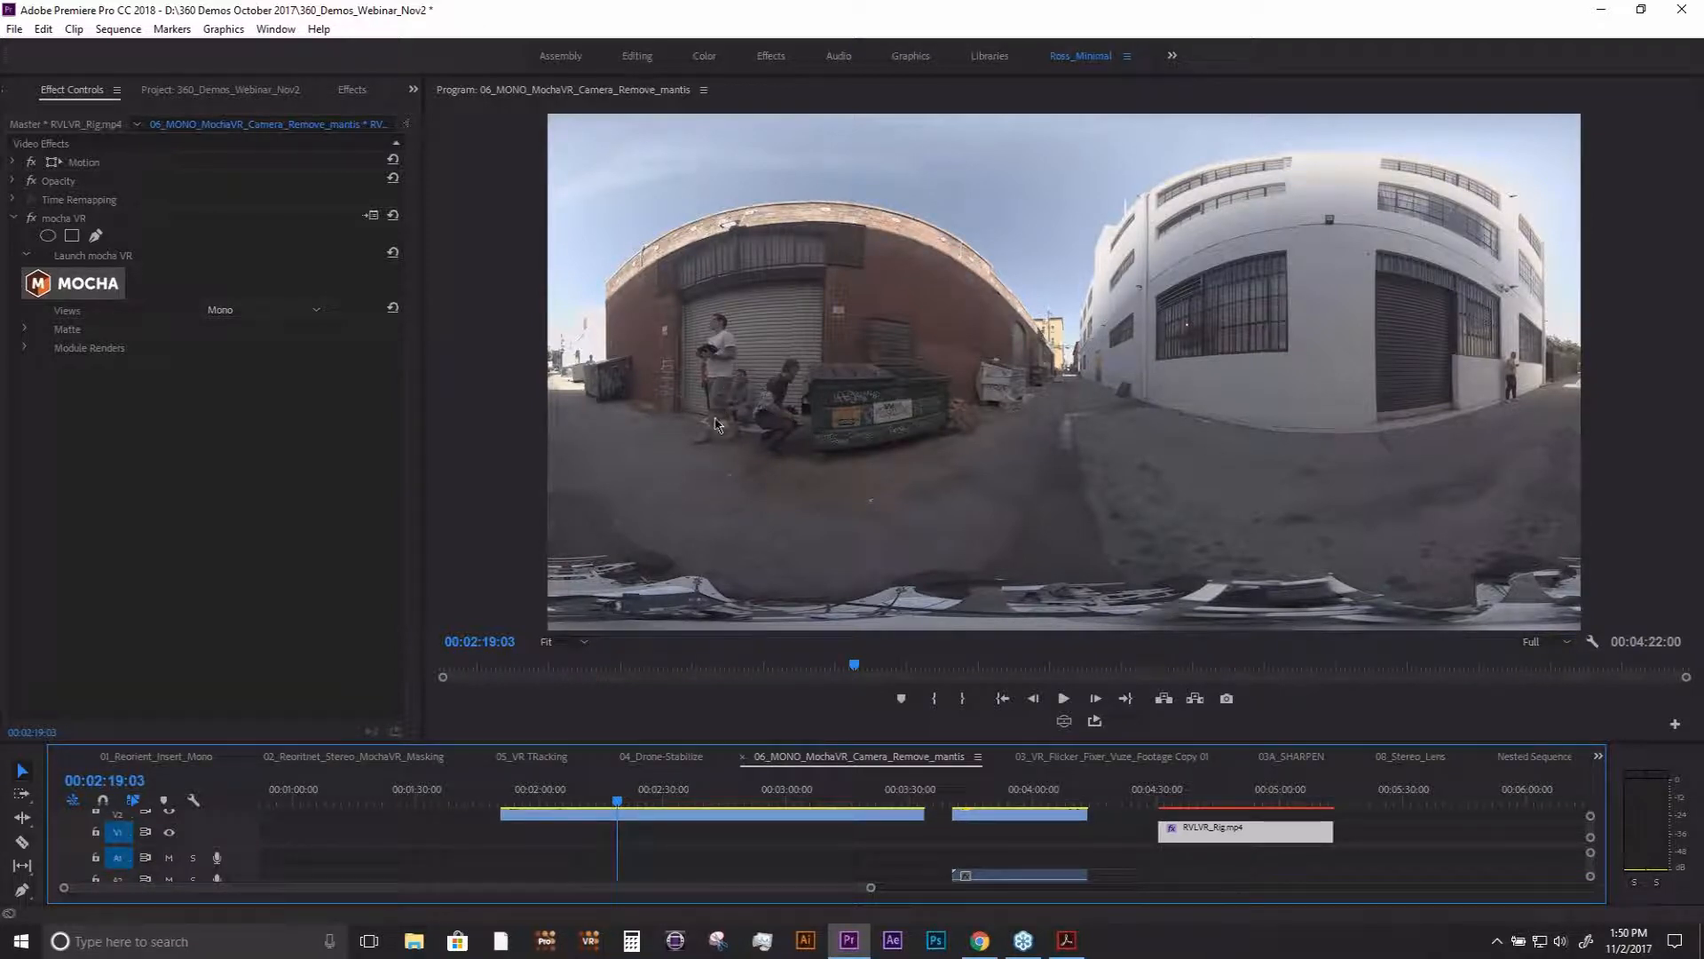
click(718, 361)
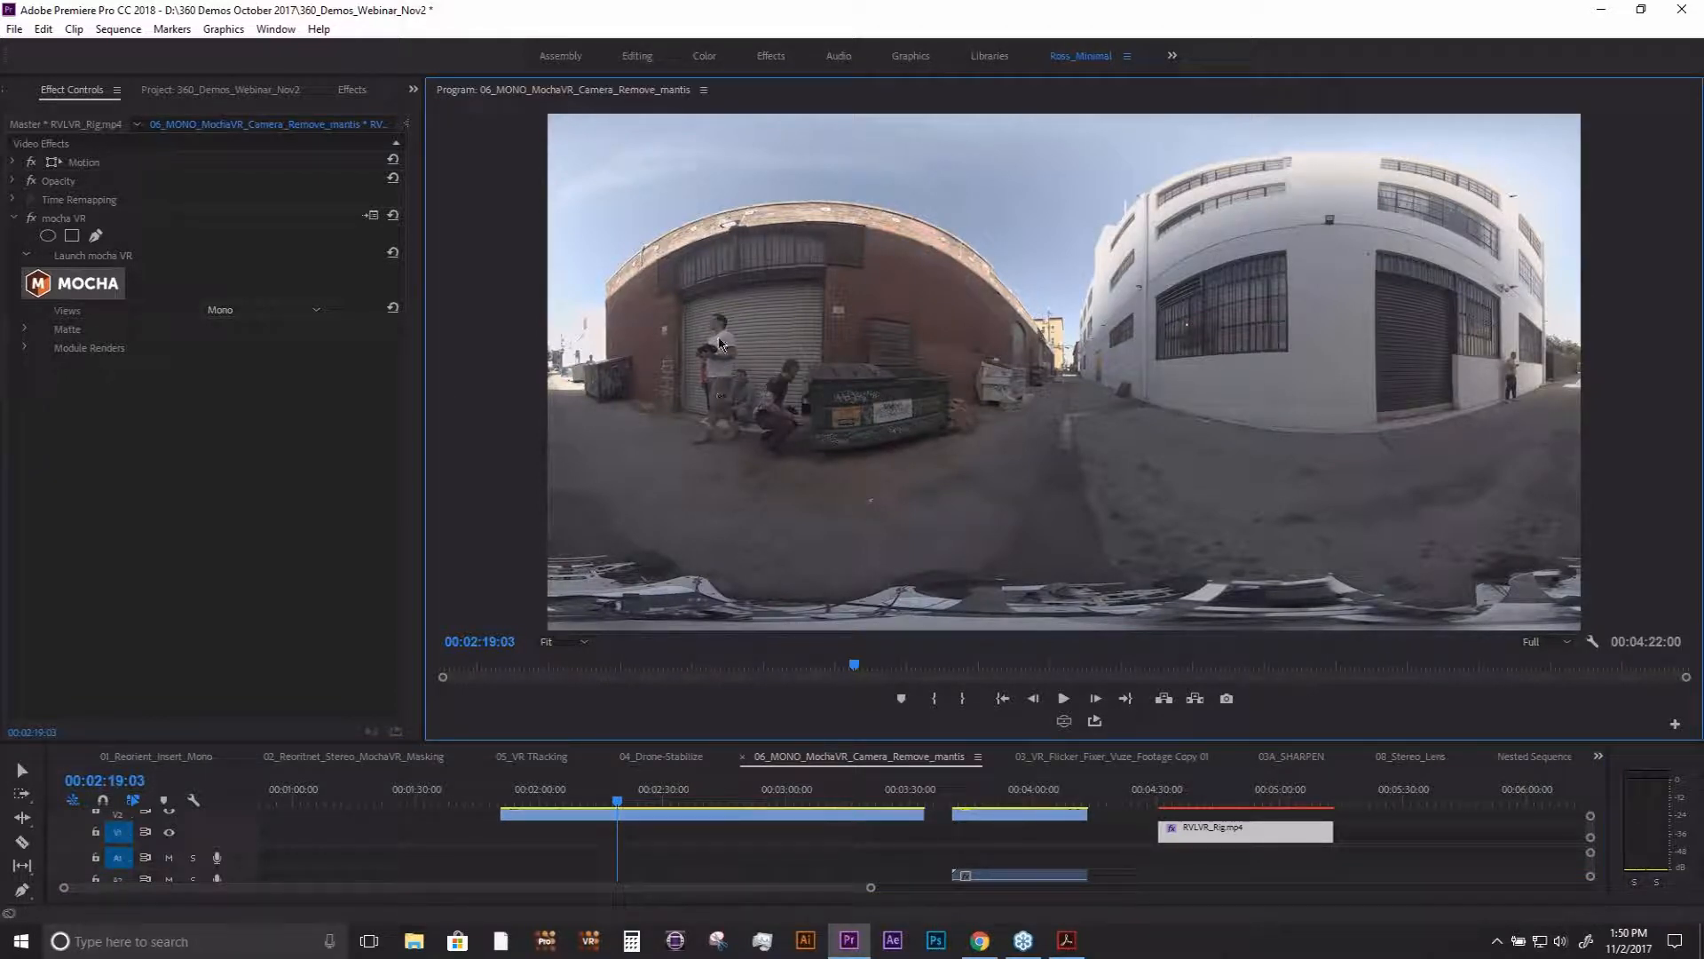
key(x)
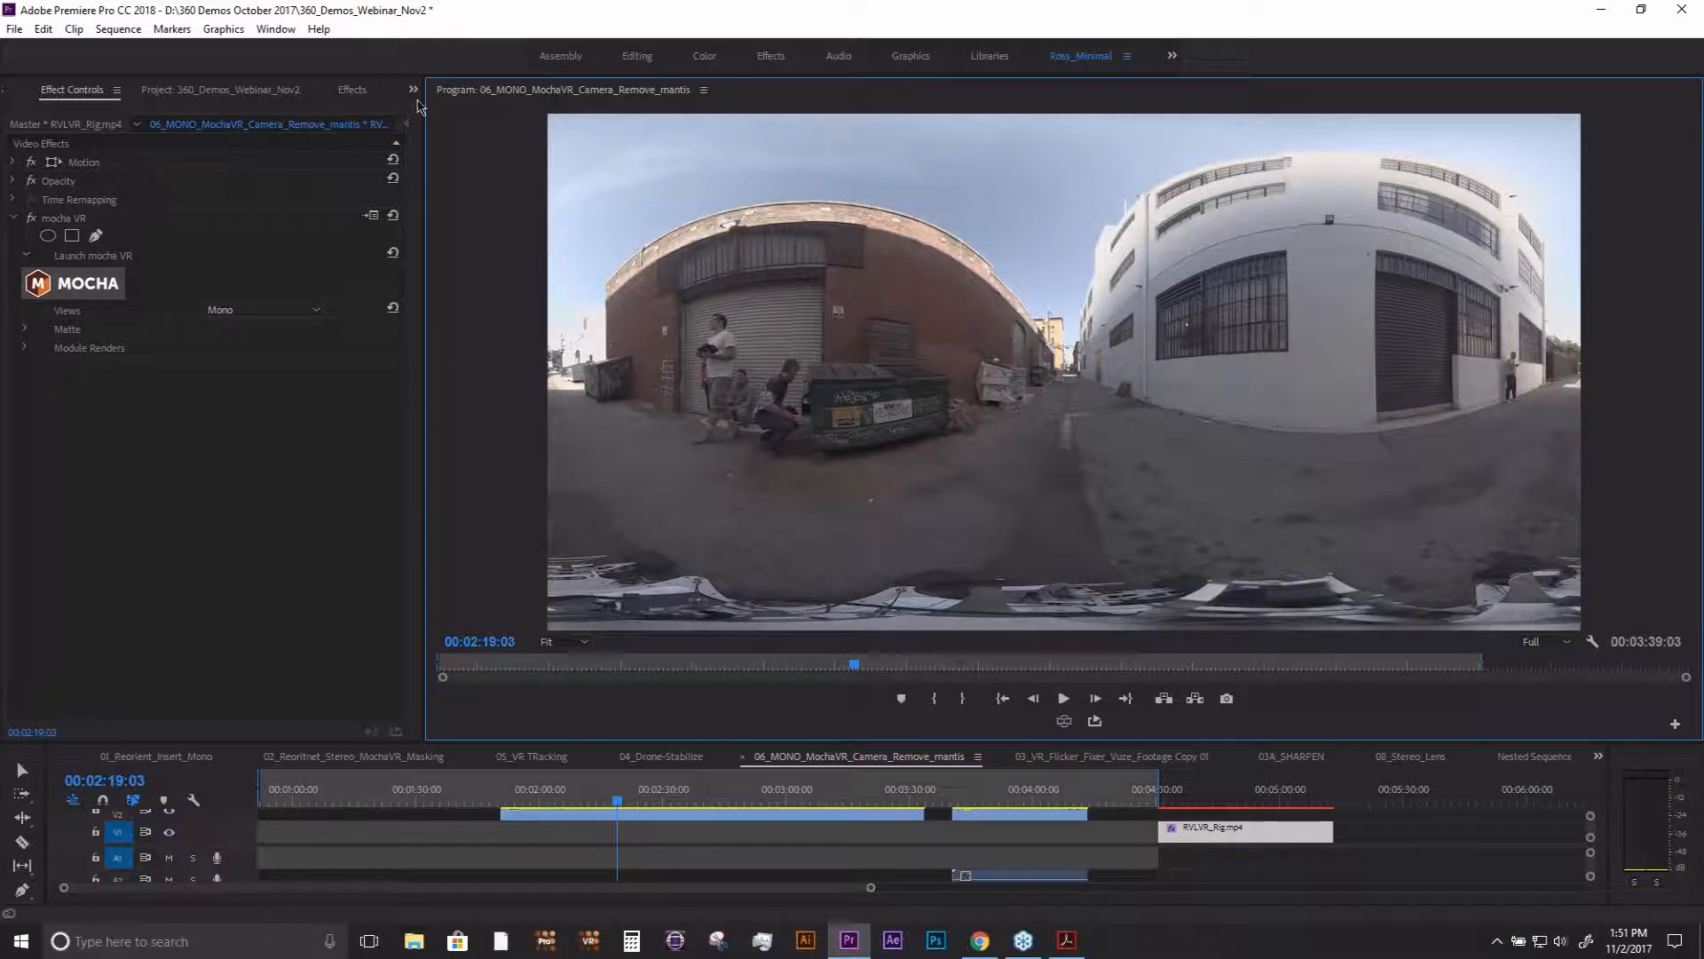
- Open the 07_Stereo_tracking sequence and scrub its hallway clip to 00:00:17:17
click(236, 99)
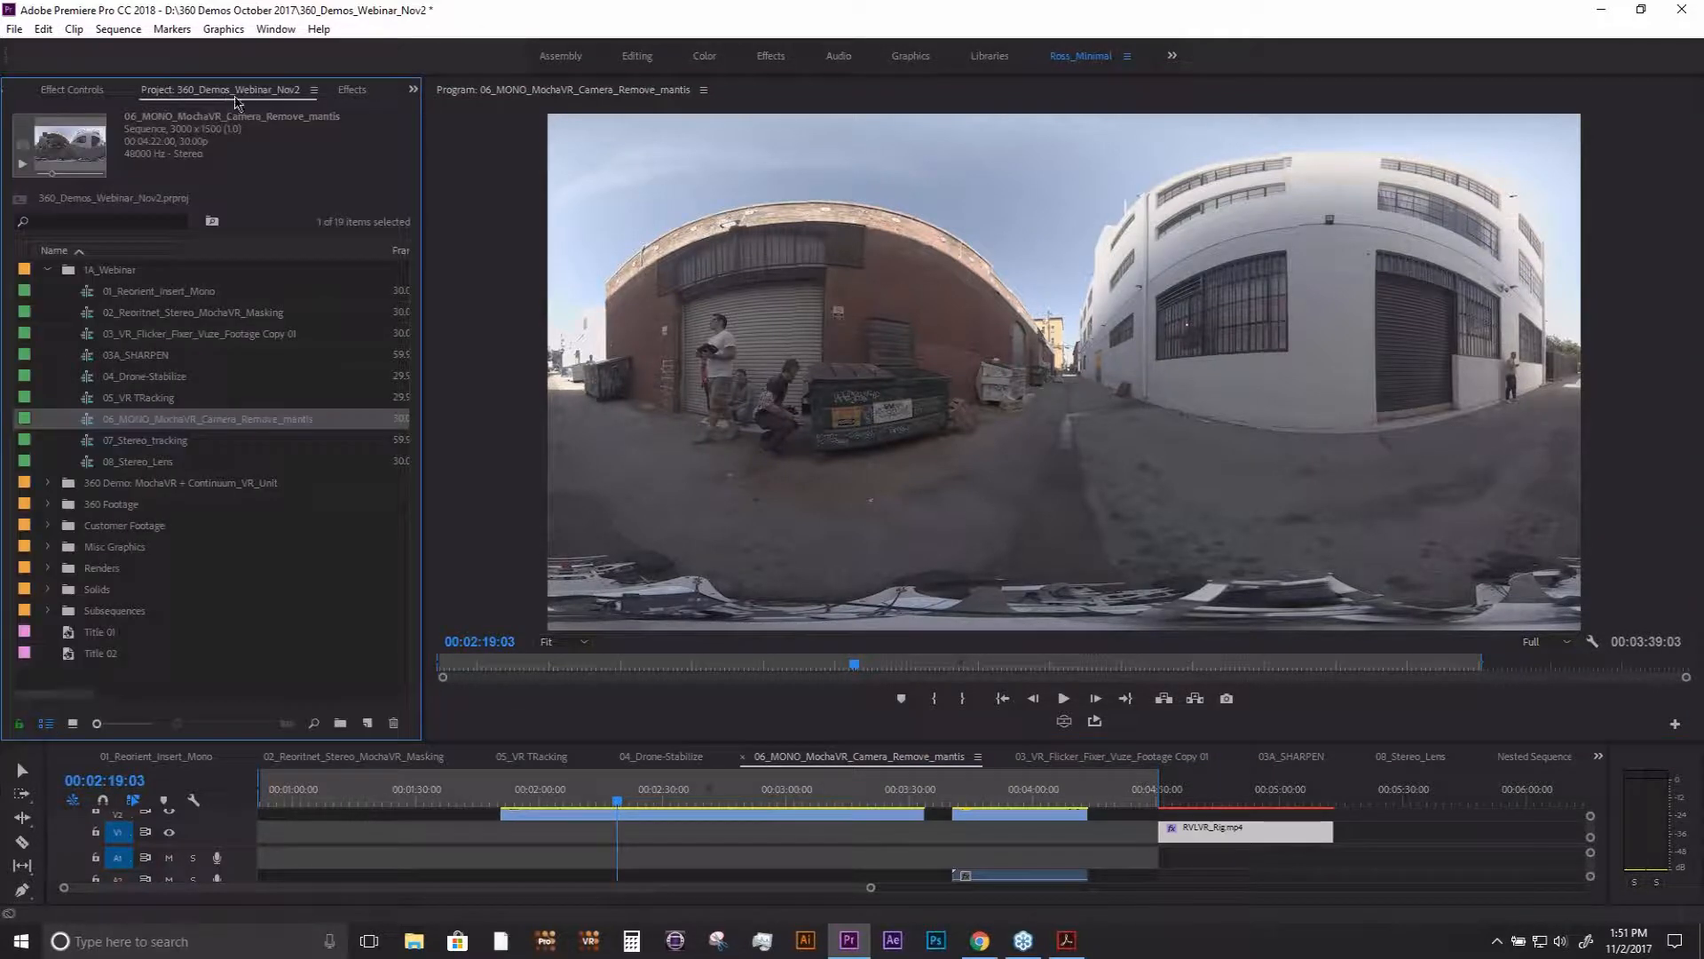
double_click(156, 443)
click(509, 802)
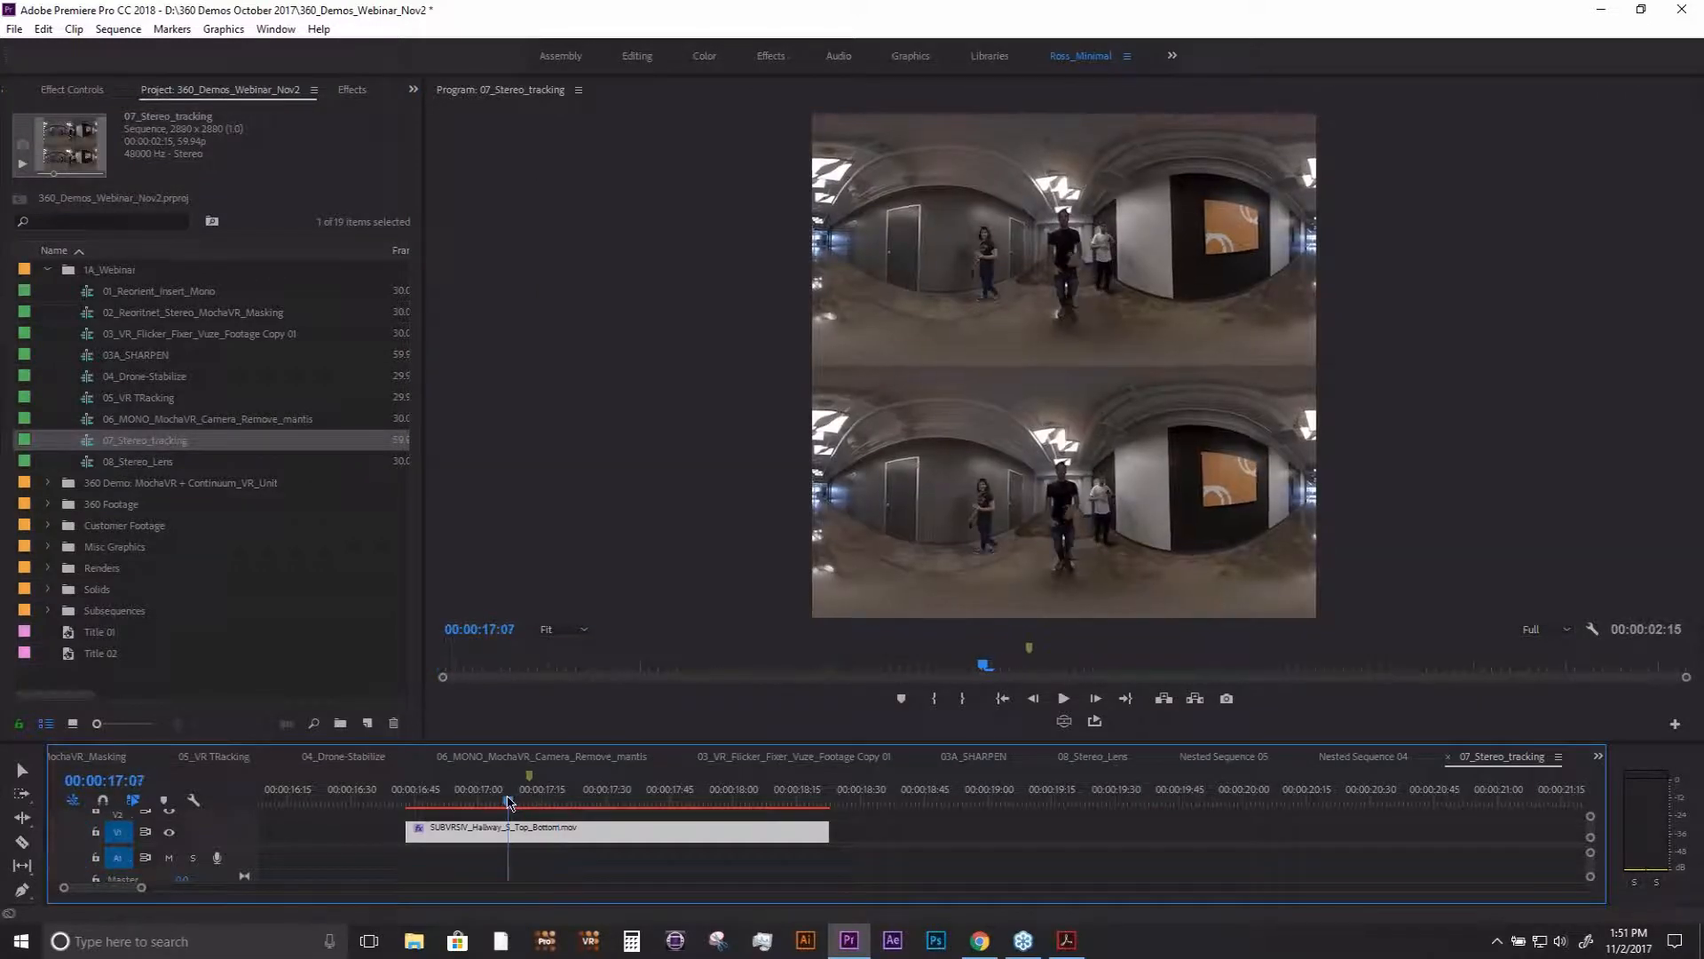
drag(509, 802, 550, 802)
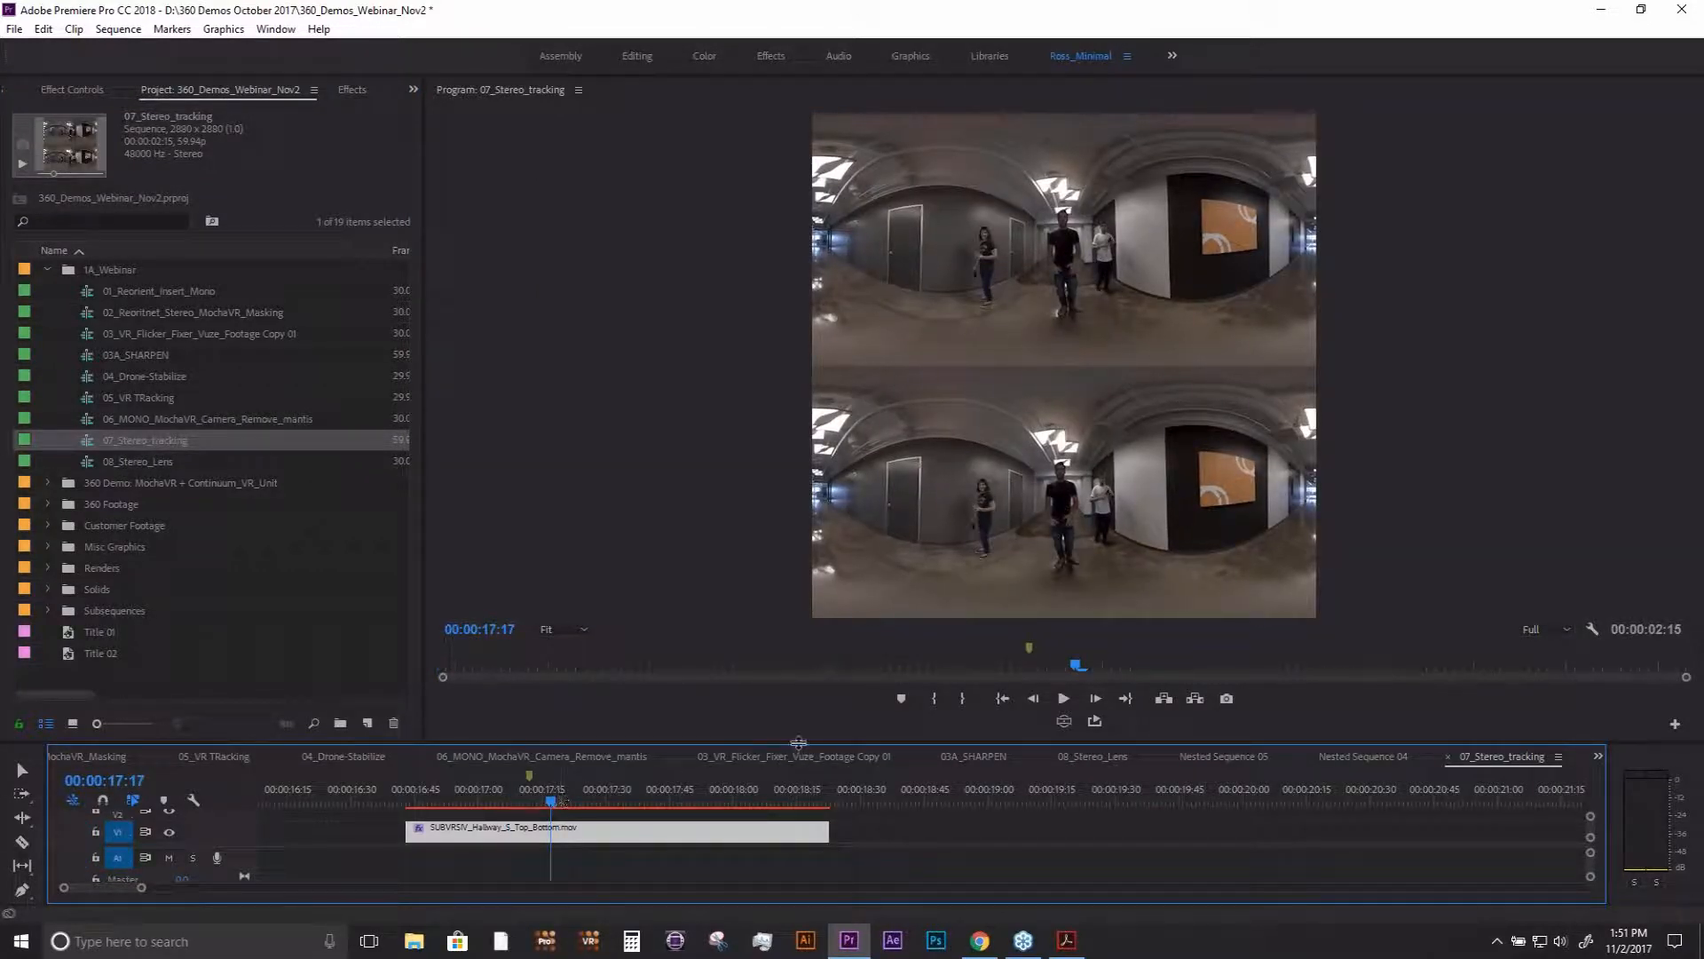
drag(798, 742, 798, 754)
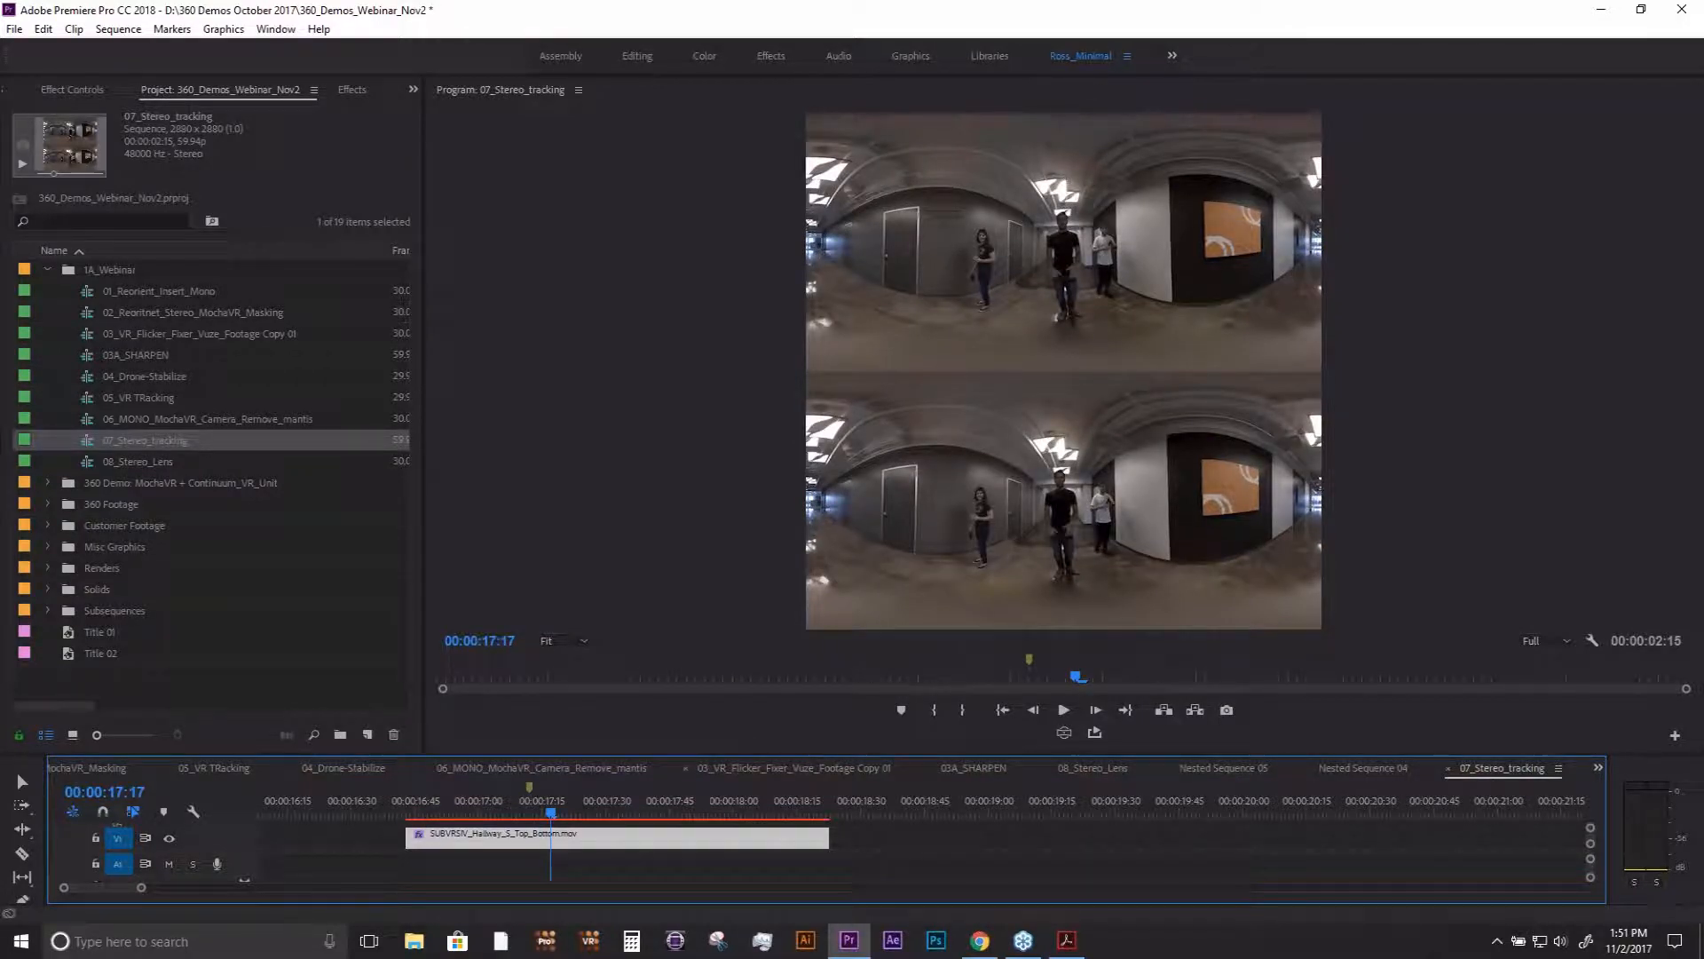
- Return to the 06_MONO_MochaVR_Camera_Remove_mantis sequence, enlarge the timeline area and move the playhead to 00:04:48:08
double_click(230, 420)
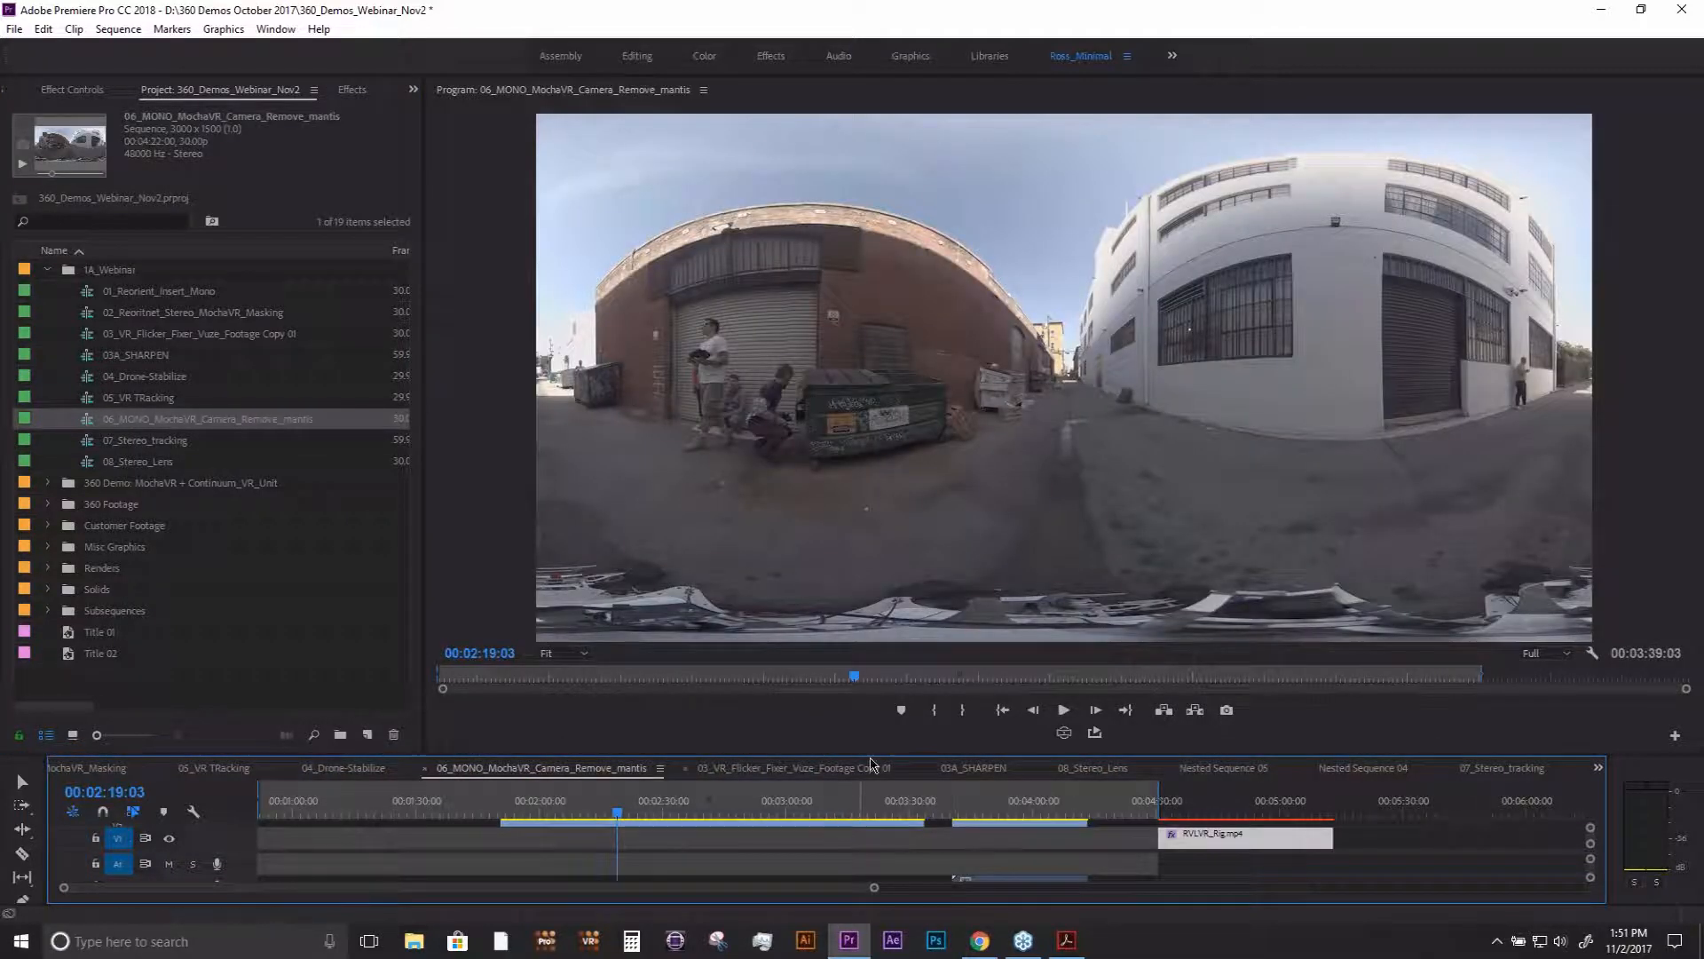
drag(868, 752, 865, 533)
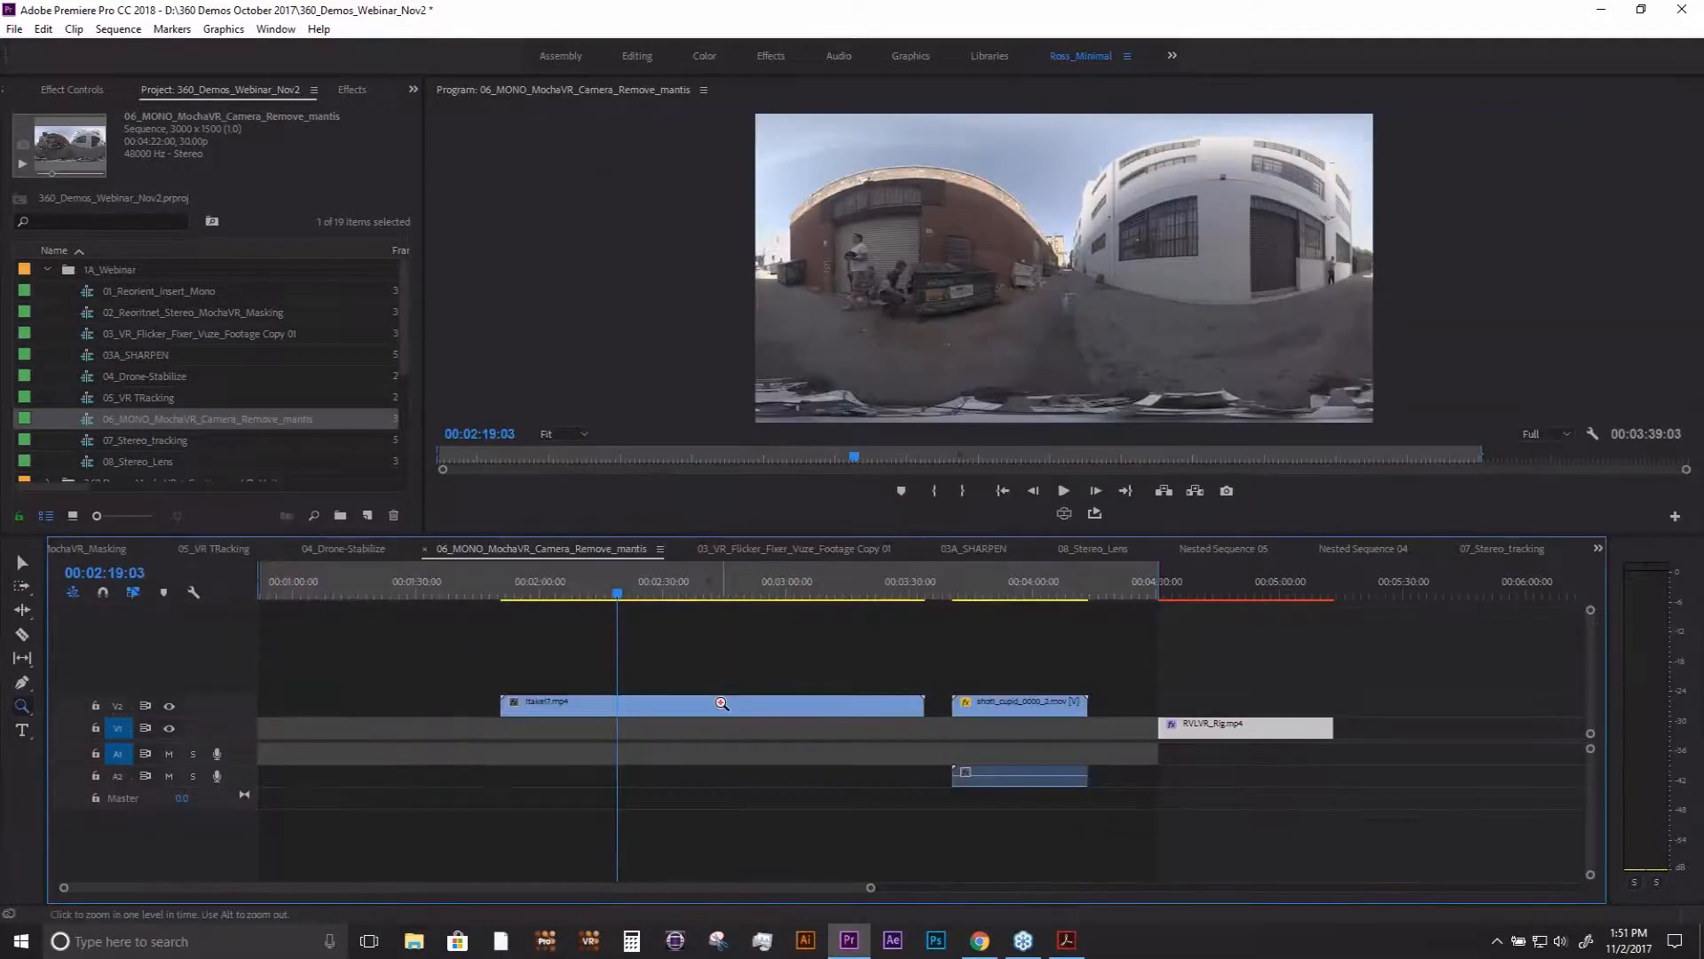
click(1231, 586)
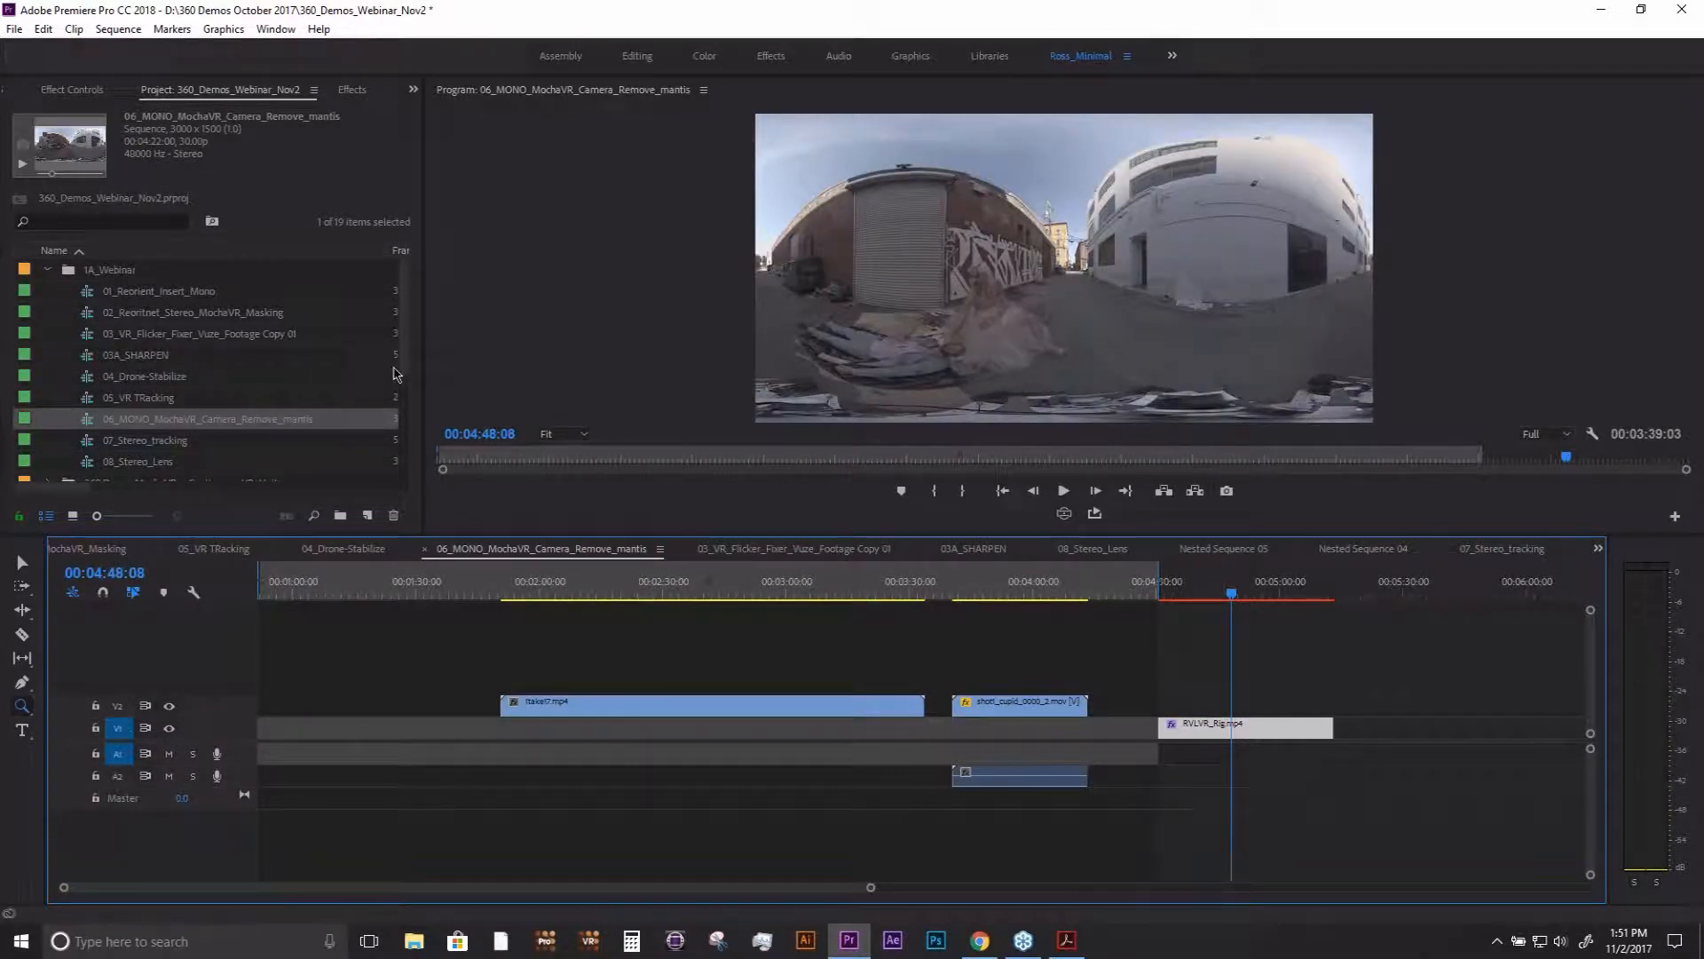
- Select the RVLVR_Rig.mp4 clip and launch mocha VR from its effect settings
click(22, 562)
click(1243, 721)
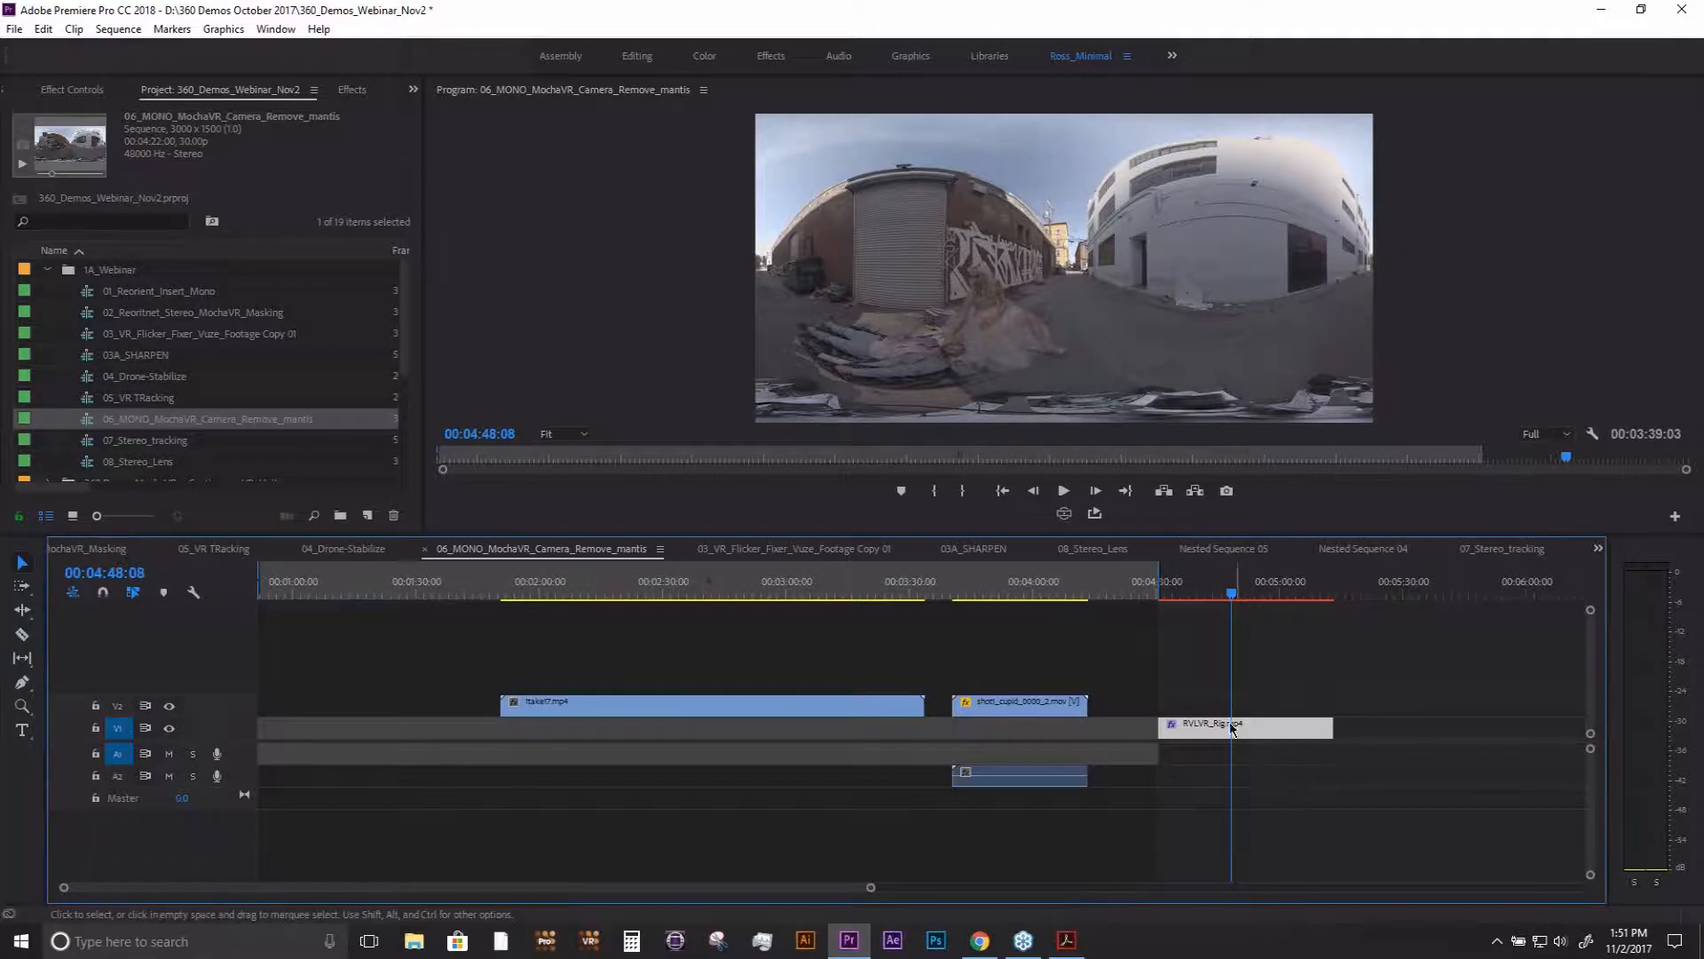
click(89, 93)
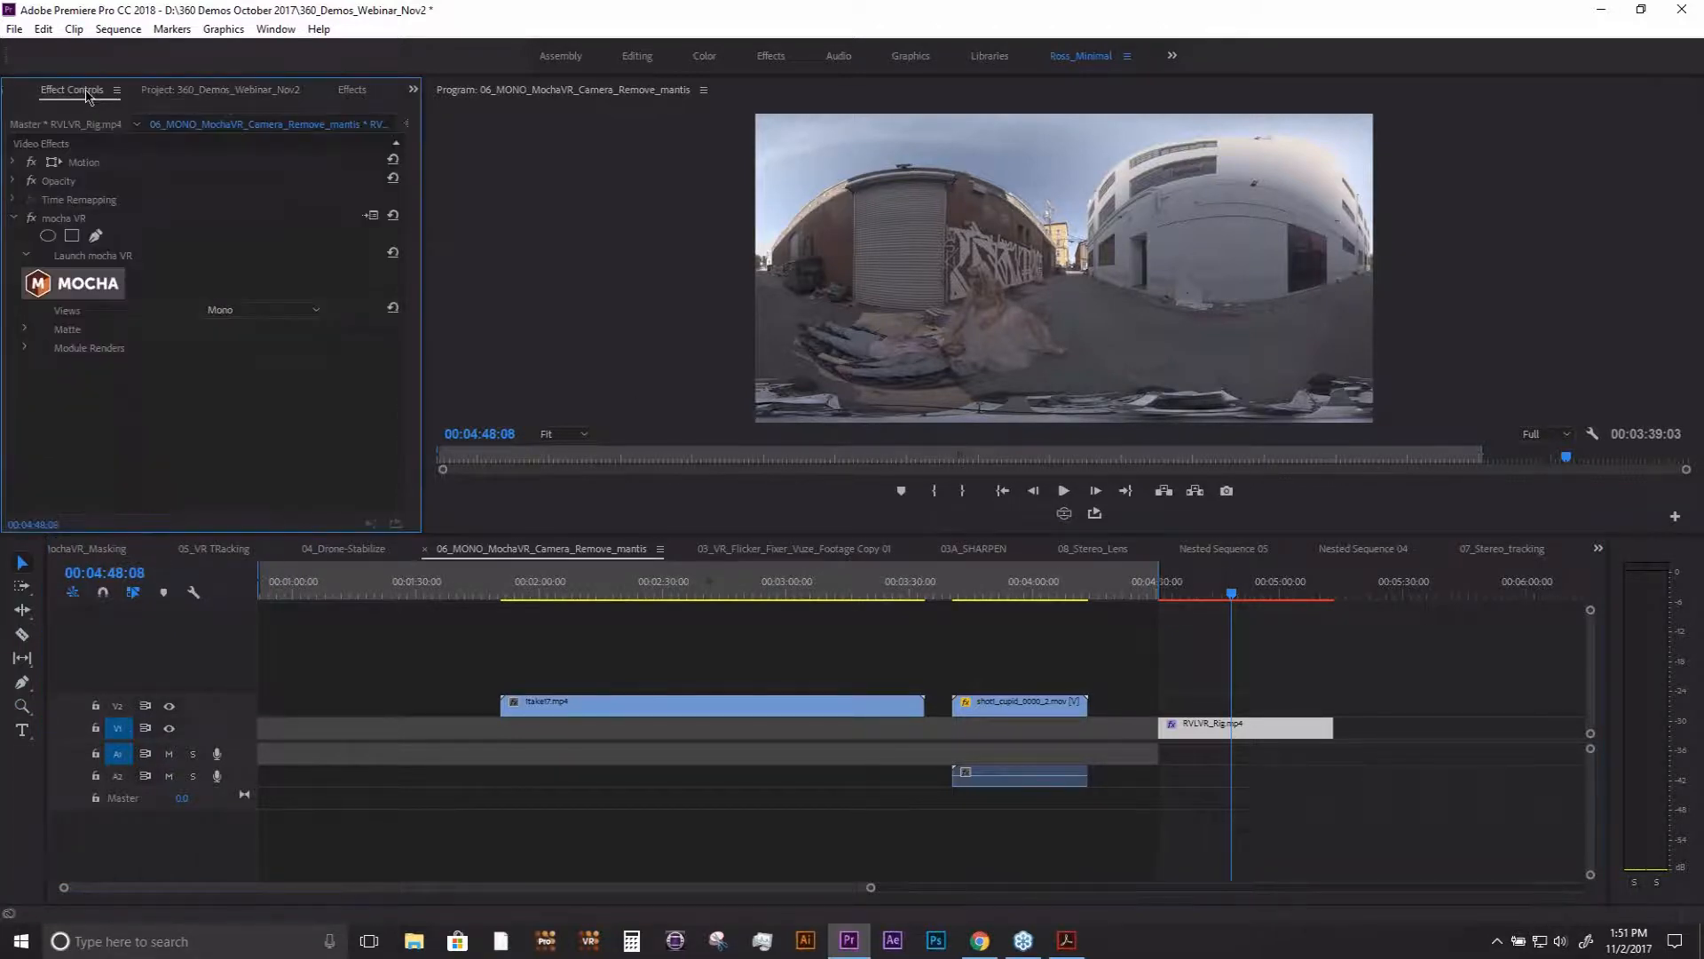
click(97, 285)
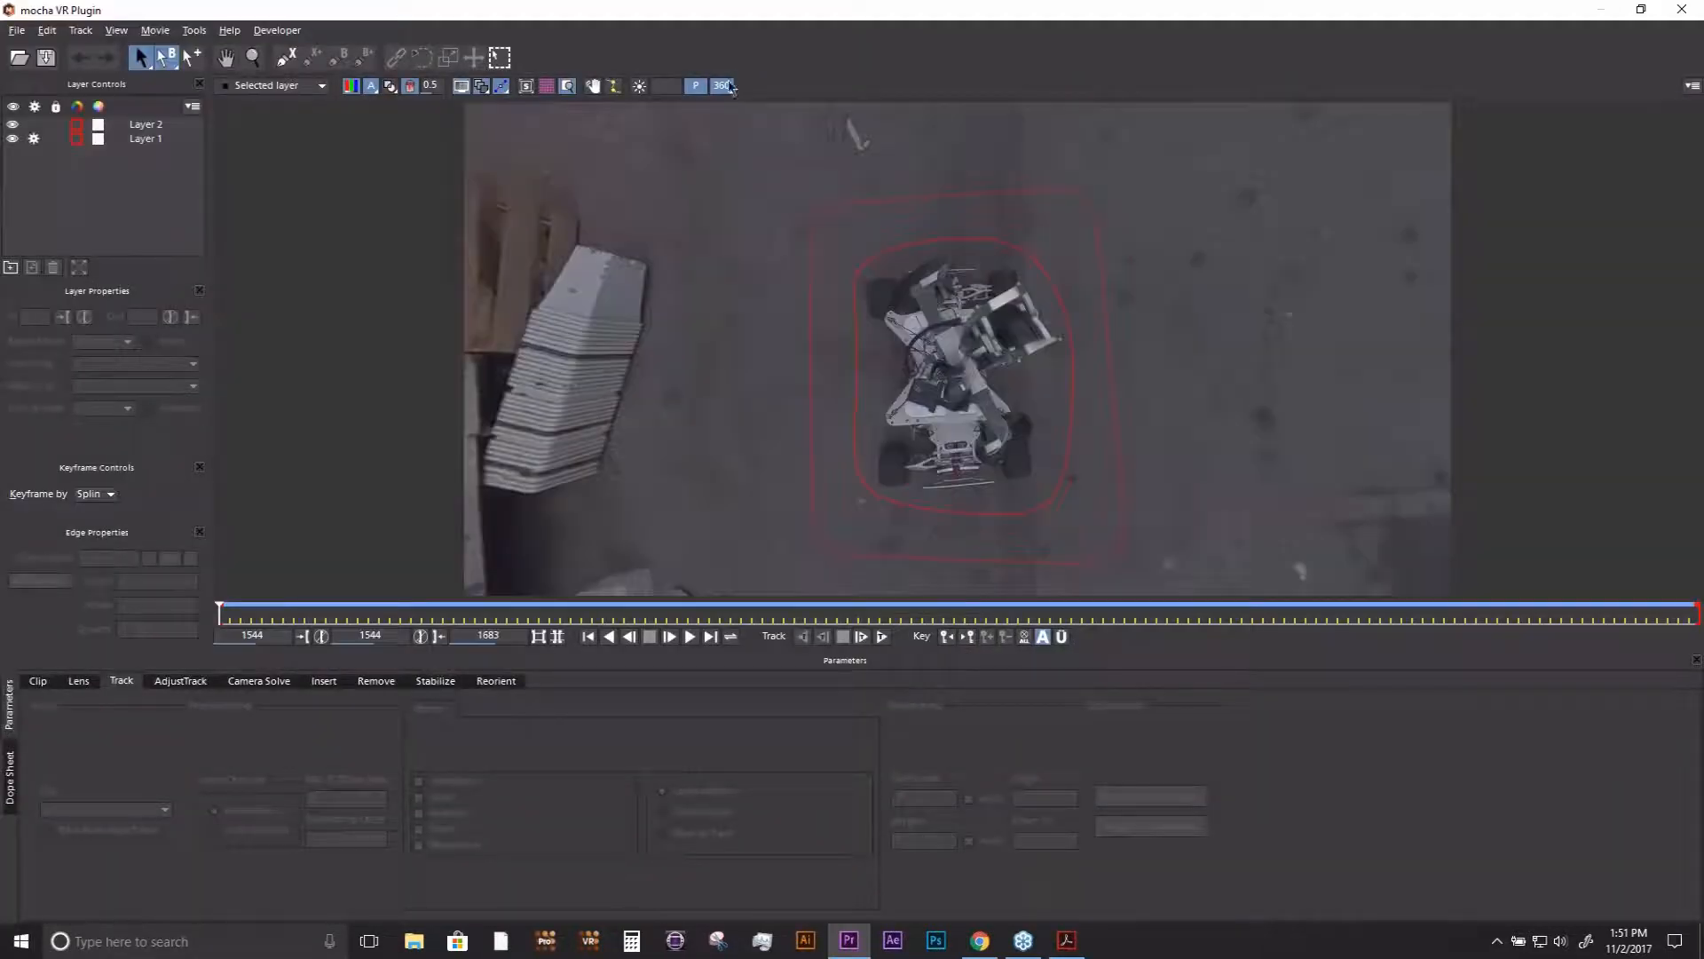
- Delete Layer 1 and Layer 2, the two existing shapes around the camera rig, in the 360 view
click(723, 86)
click(723, 86)
key(z)
drag(712, 268, 645, 334)
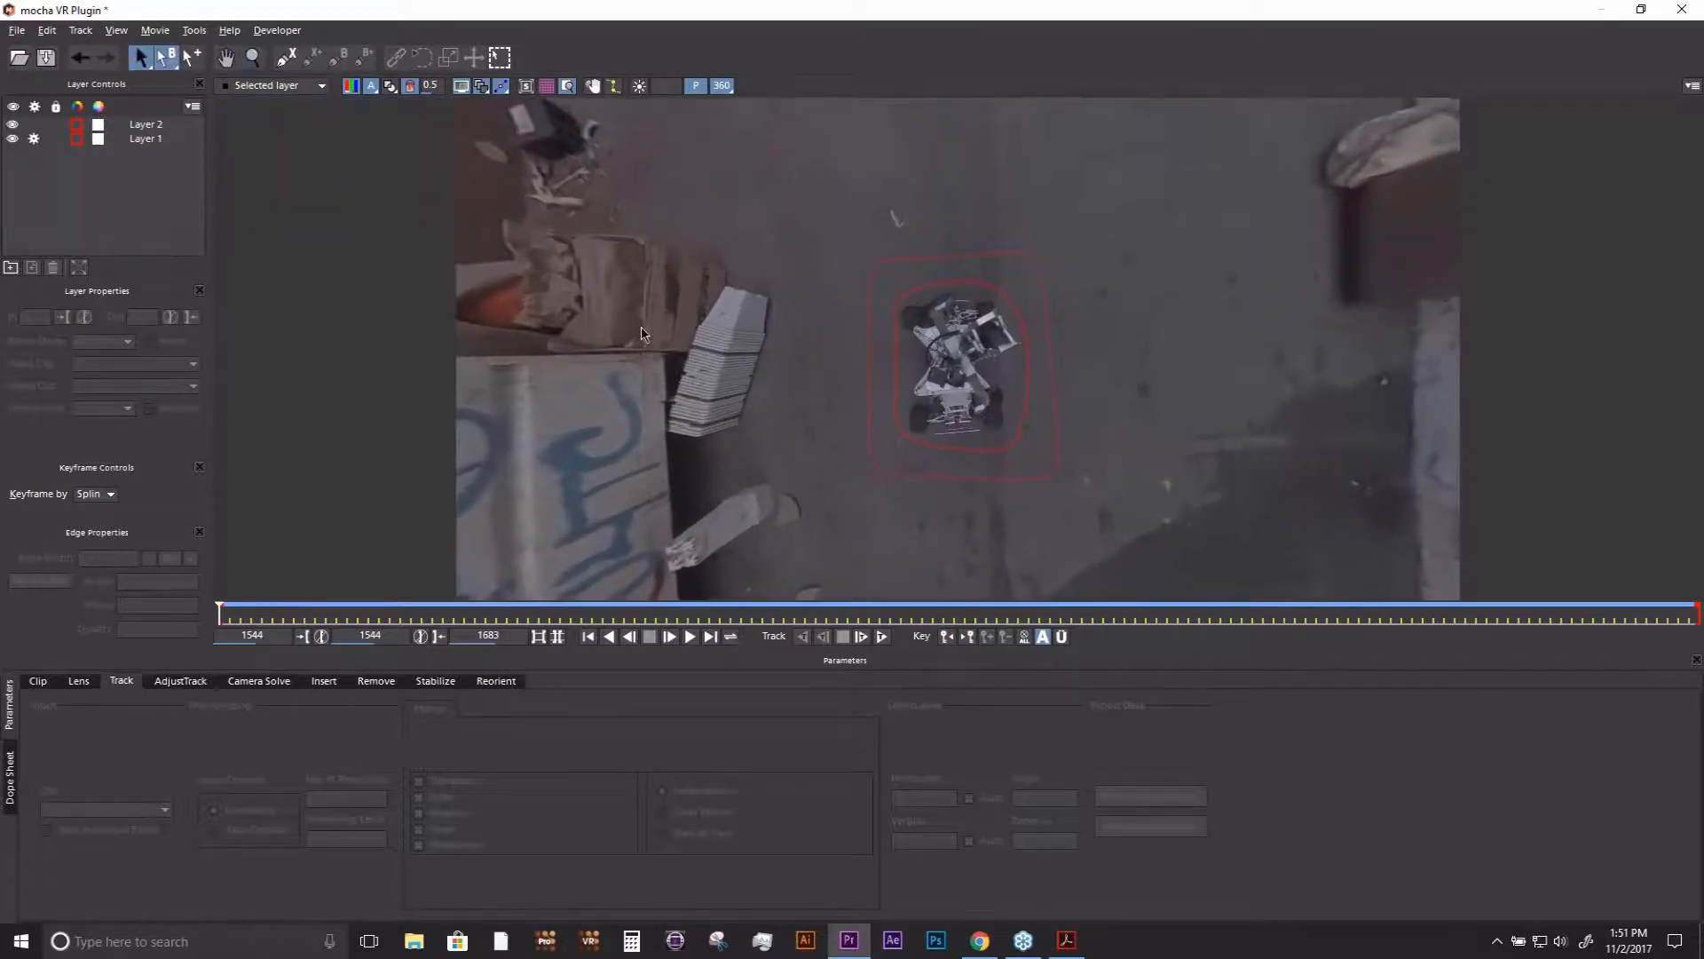
click(145, 124)
shift+click(145, 138)
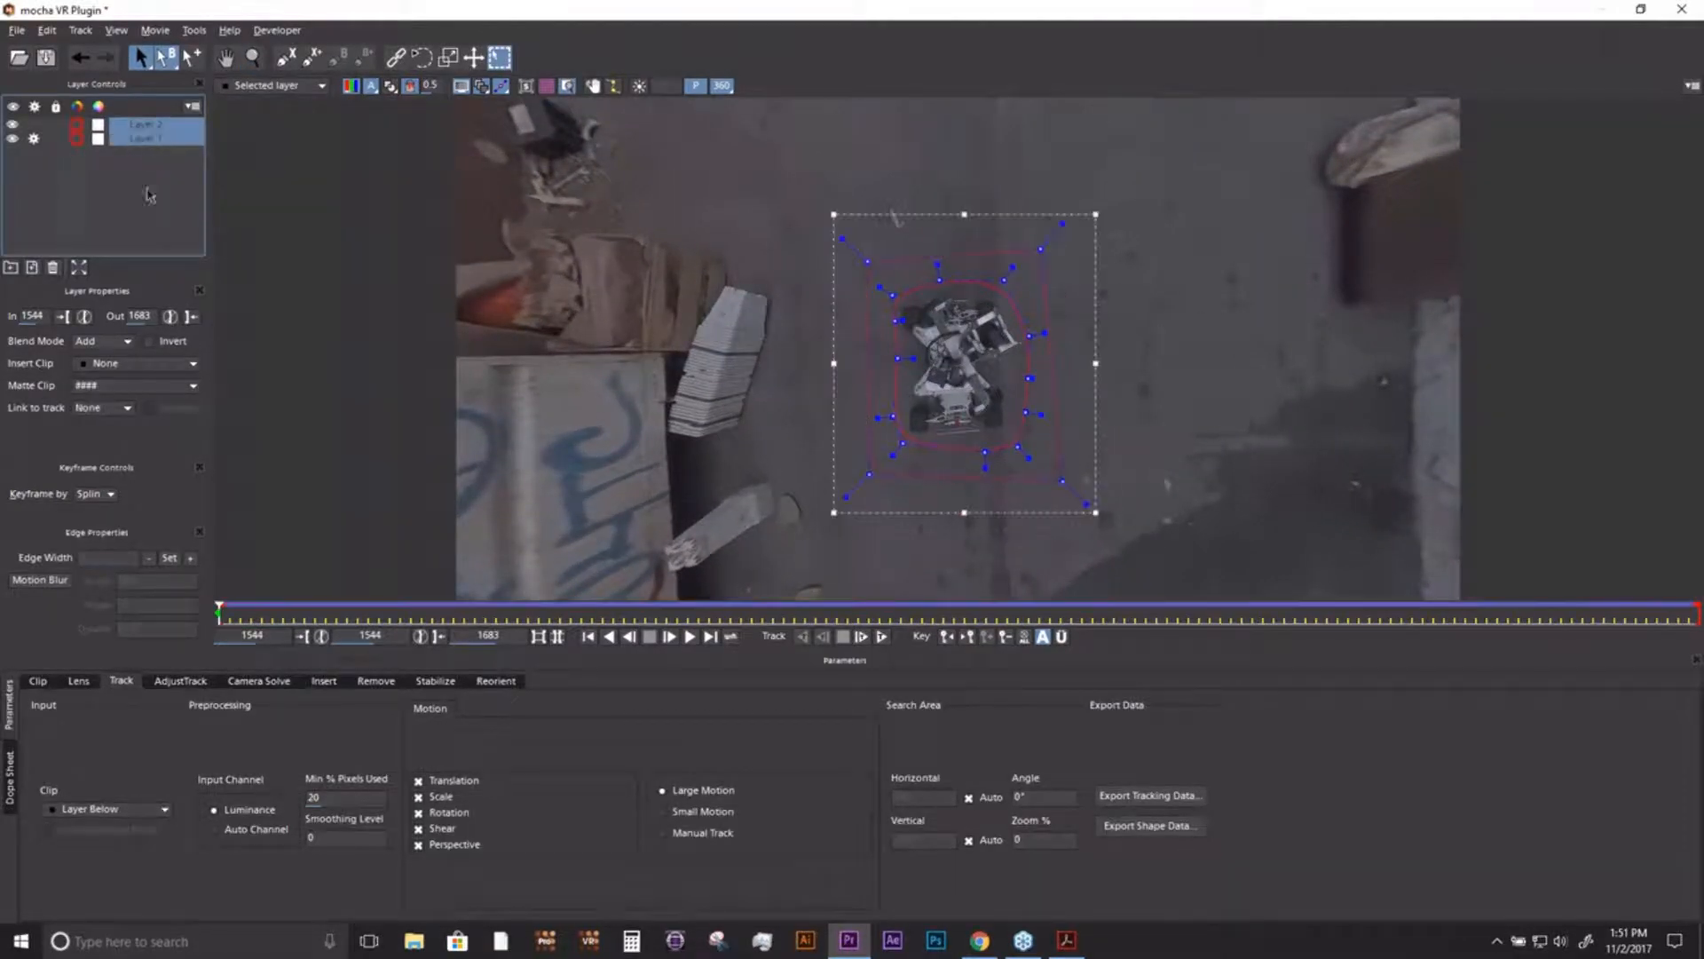
click(53, 267)
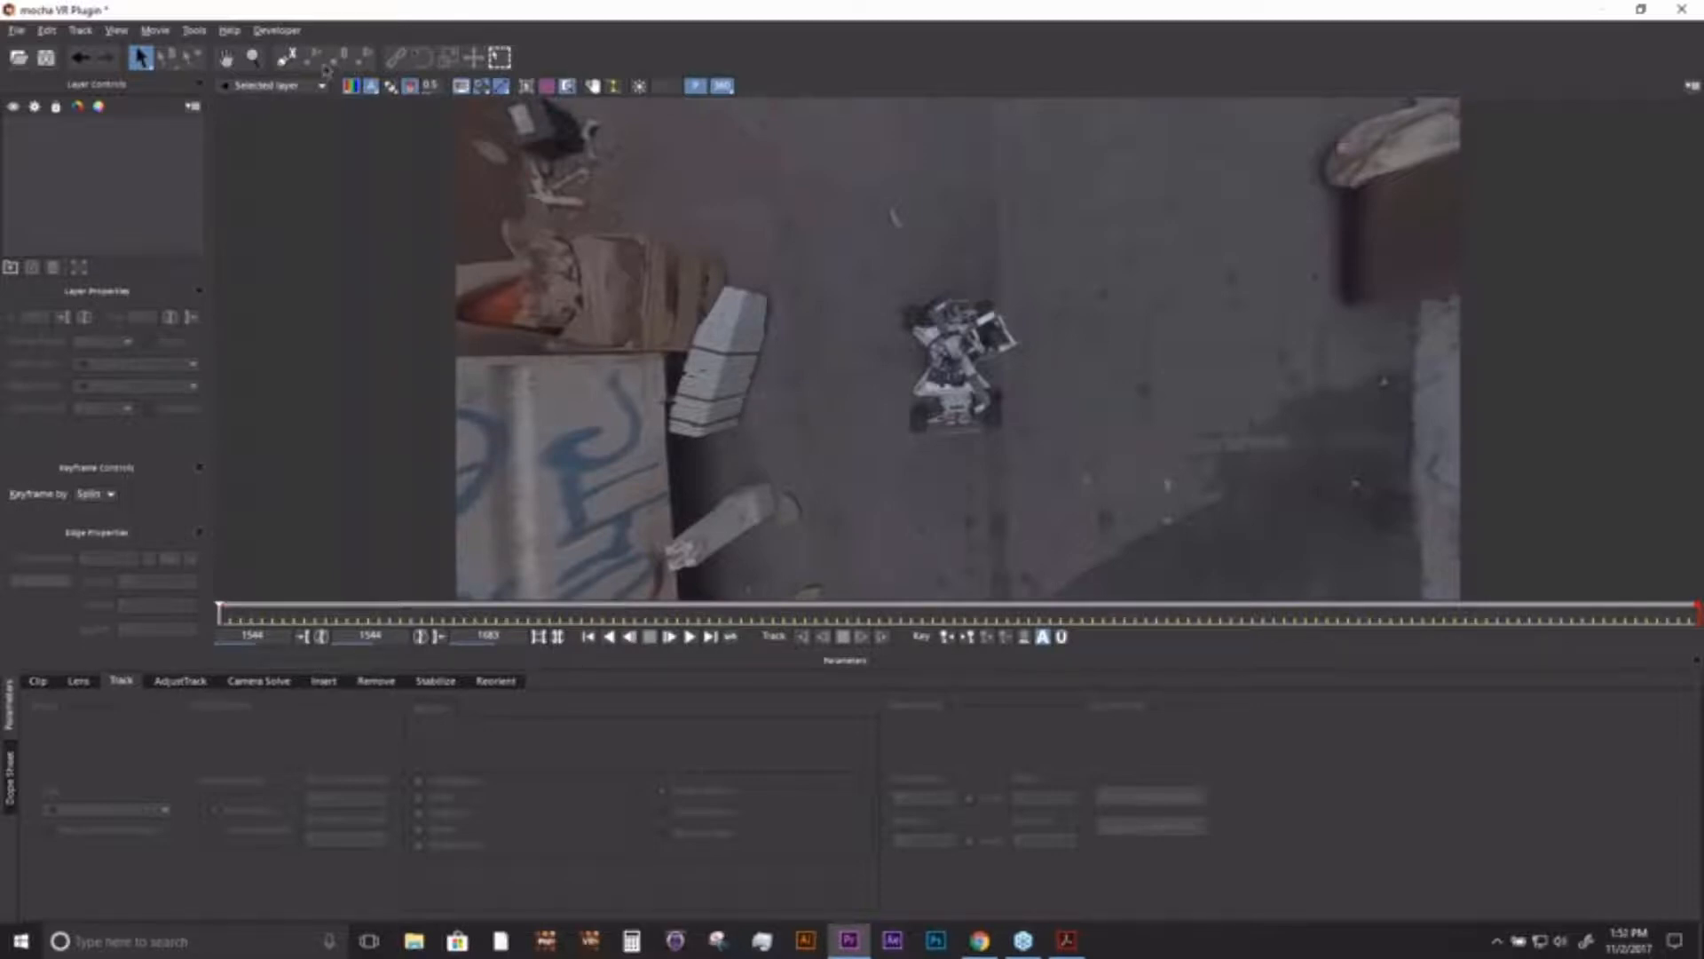
- Draw a four-point spline shape on the ground between the stacked white panels and the rig, keeping its red colour
click(284, 57)
click(793, 246)
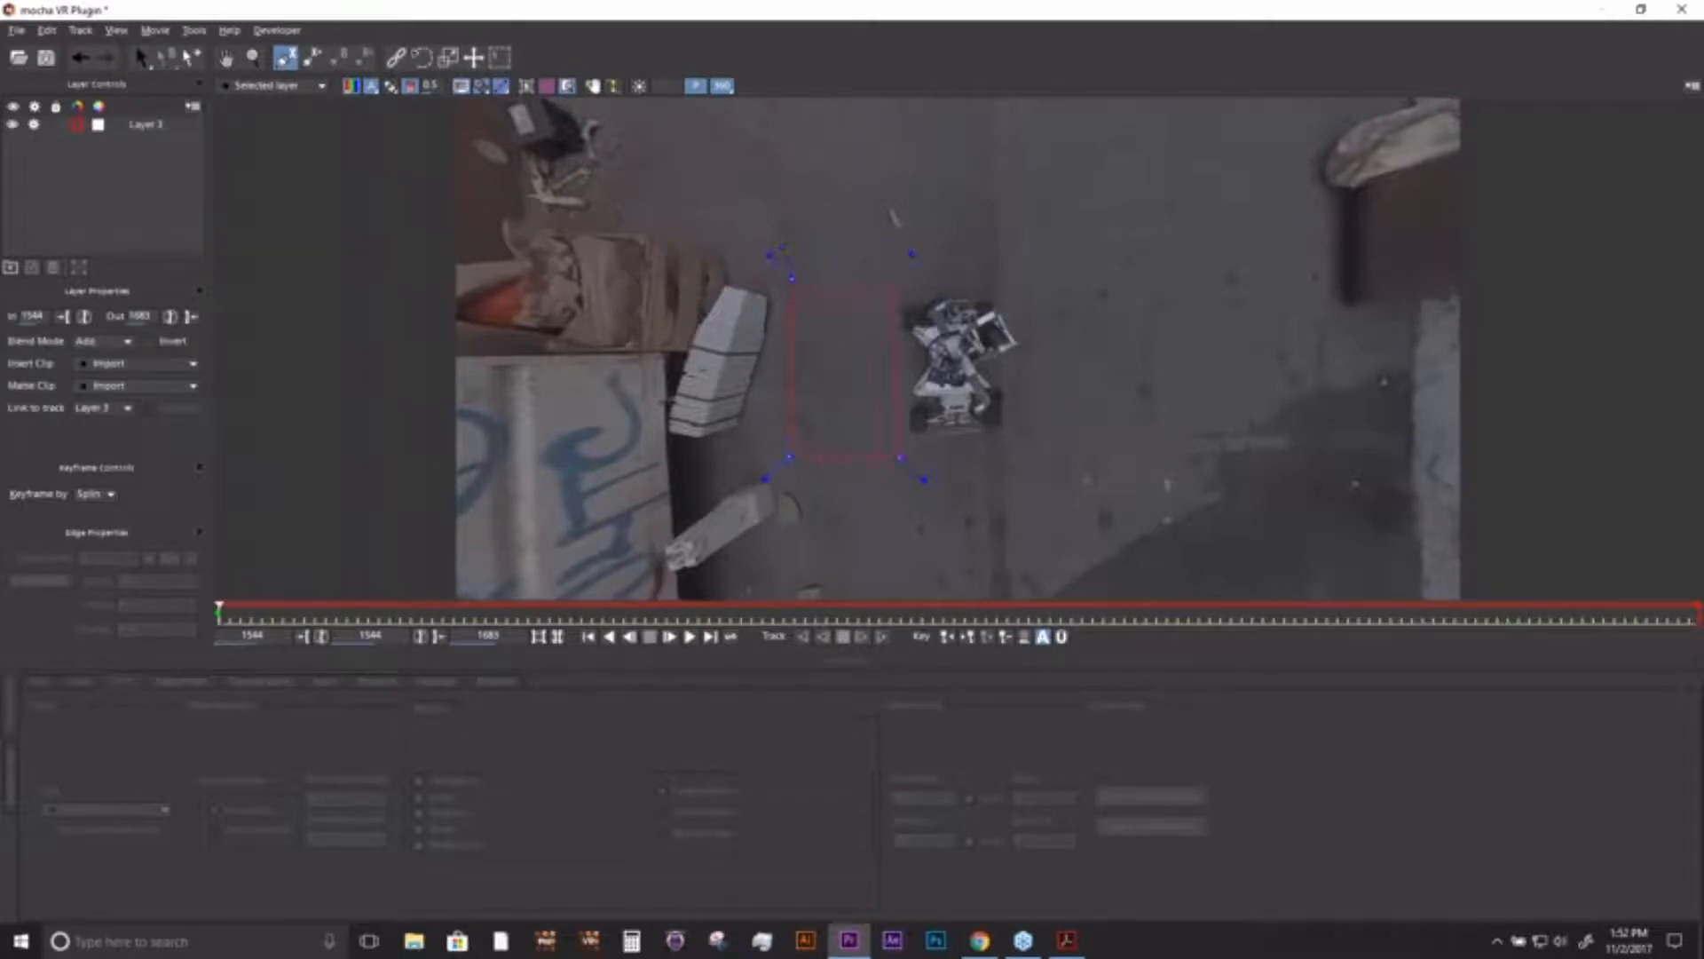
right_click(886, 278)
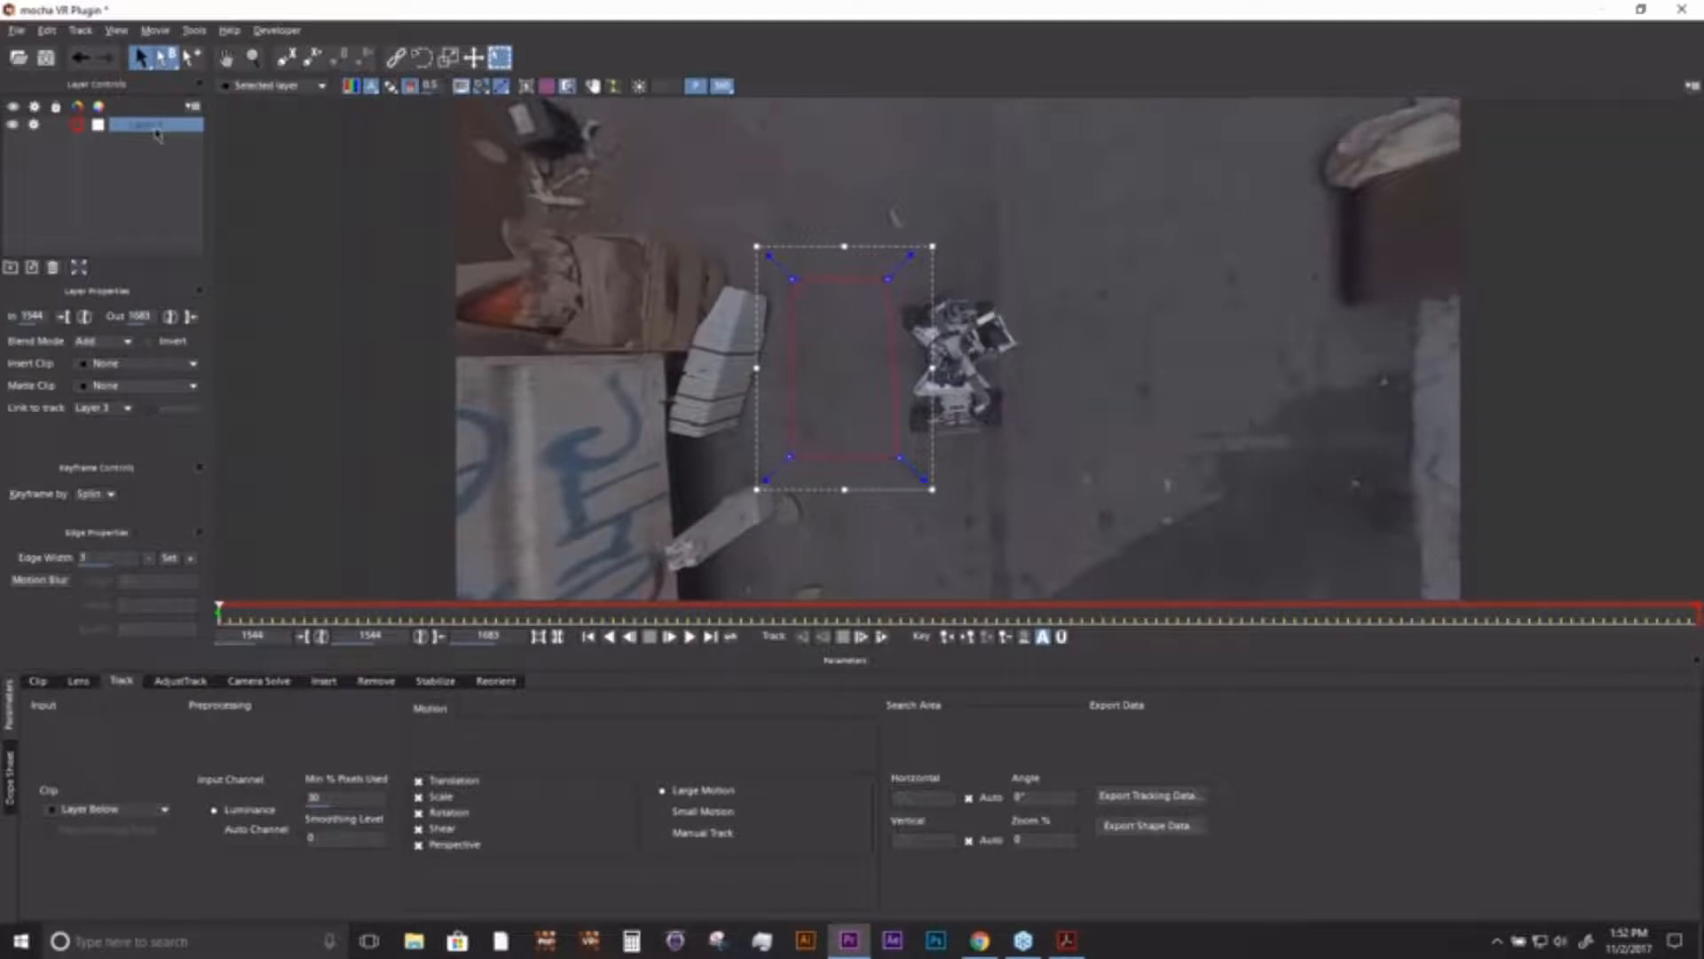
click(77, 124)
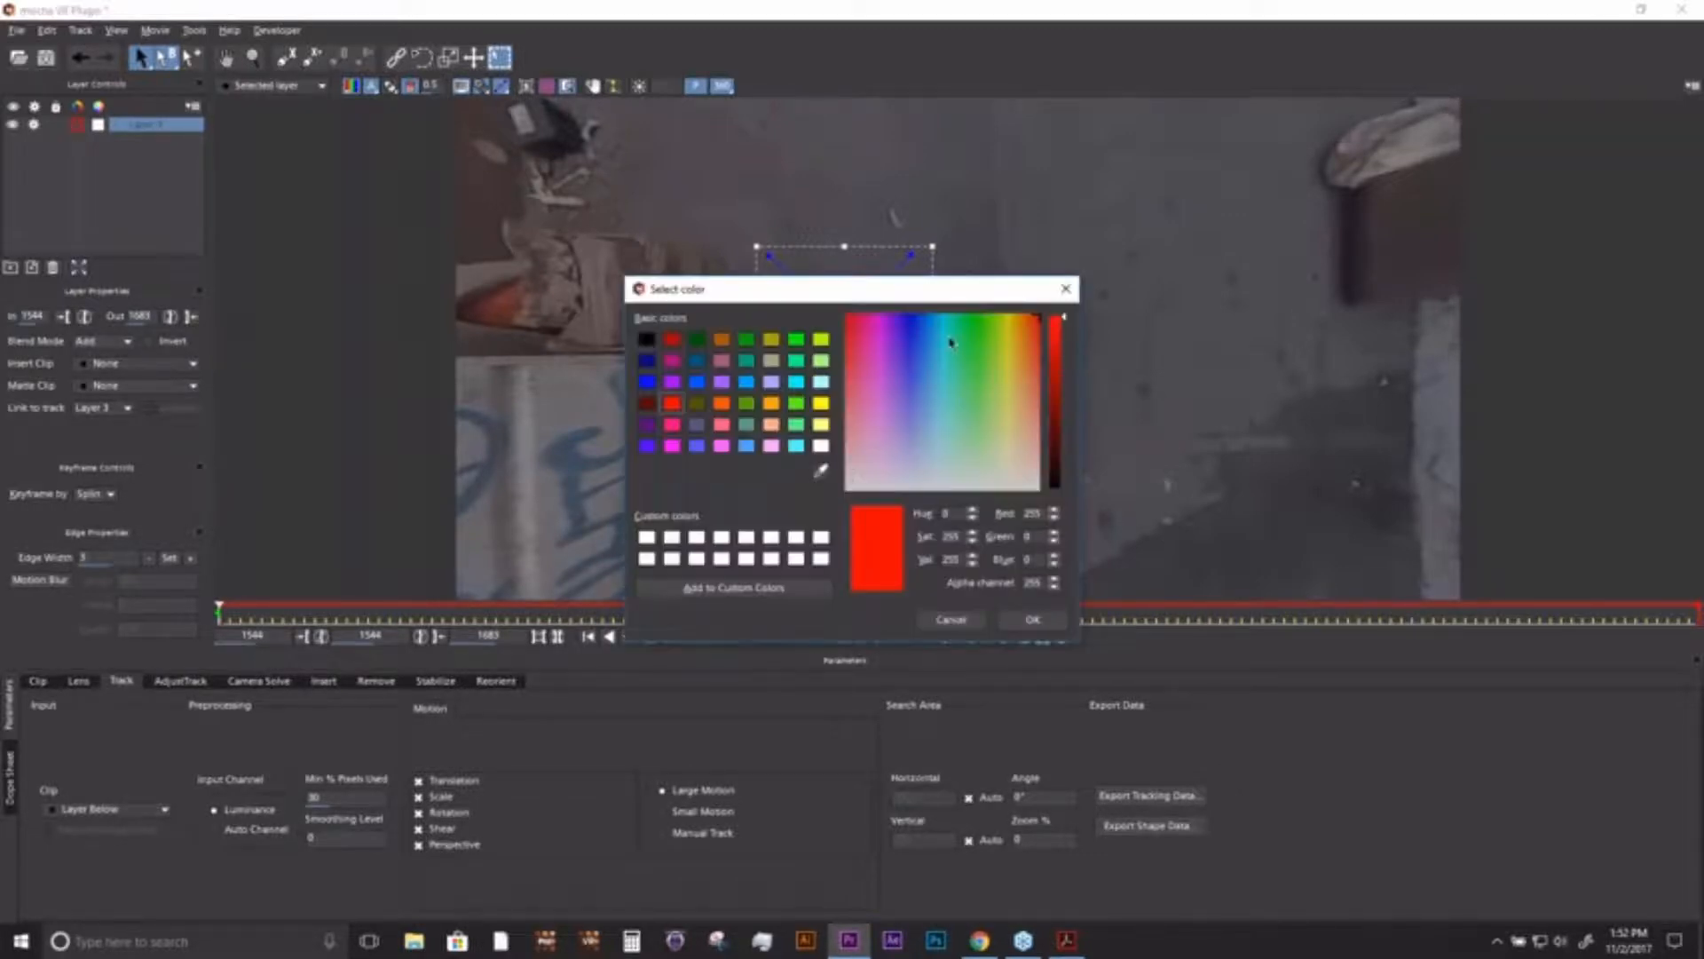
click(1066, 288)
- Draw a second four-point spline shape on the ground on the rig's other side and colour it green
click(285, 57)
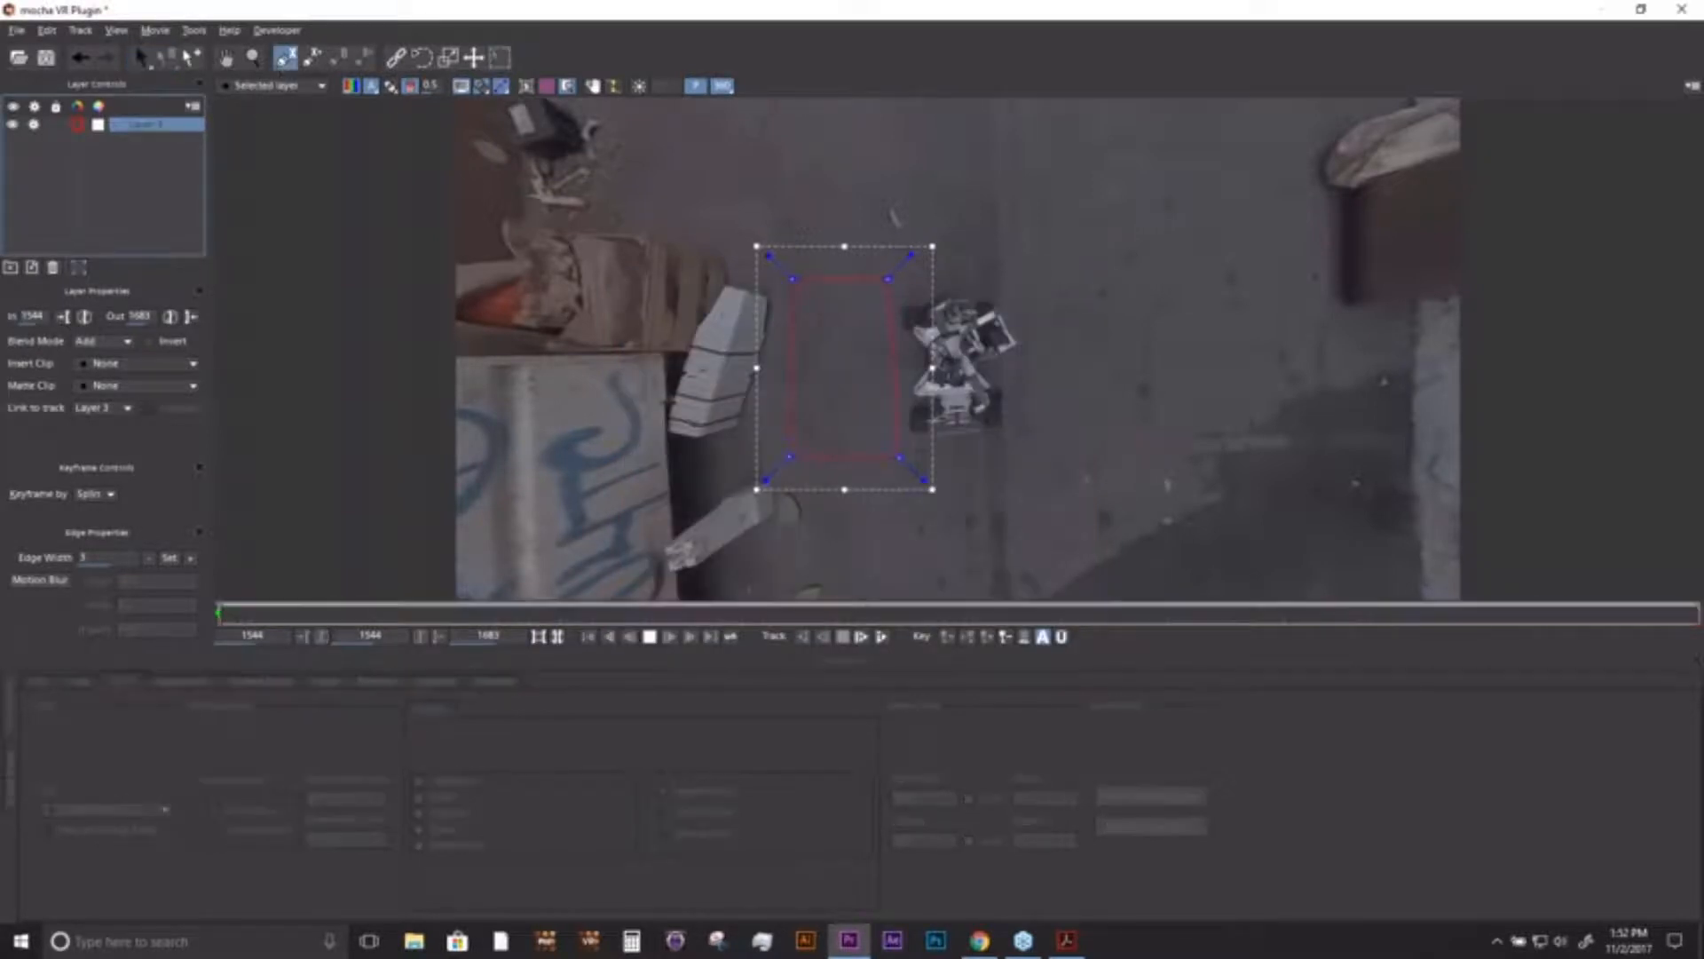
click(1051, 264)
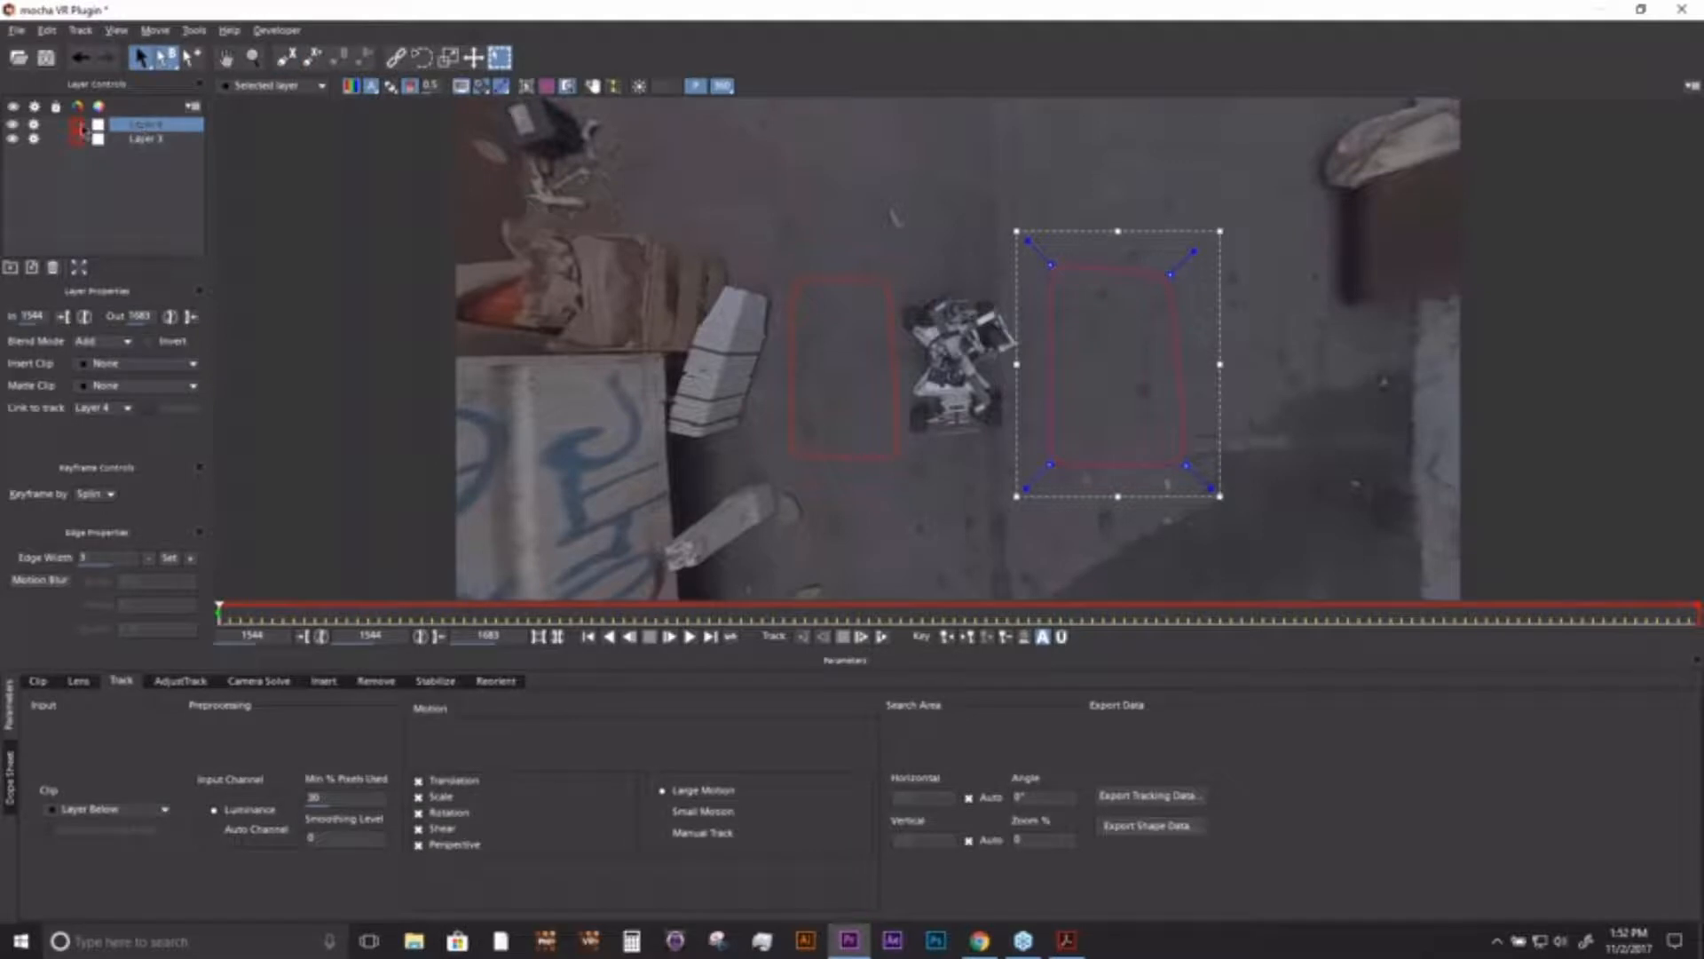
click(80, 128)
click(796, 338)
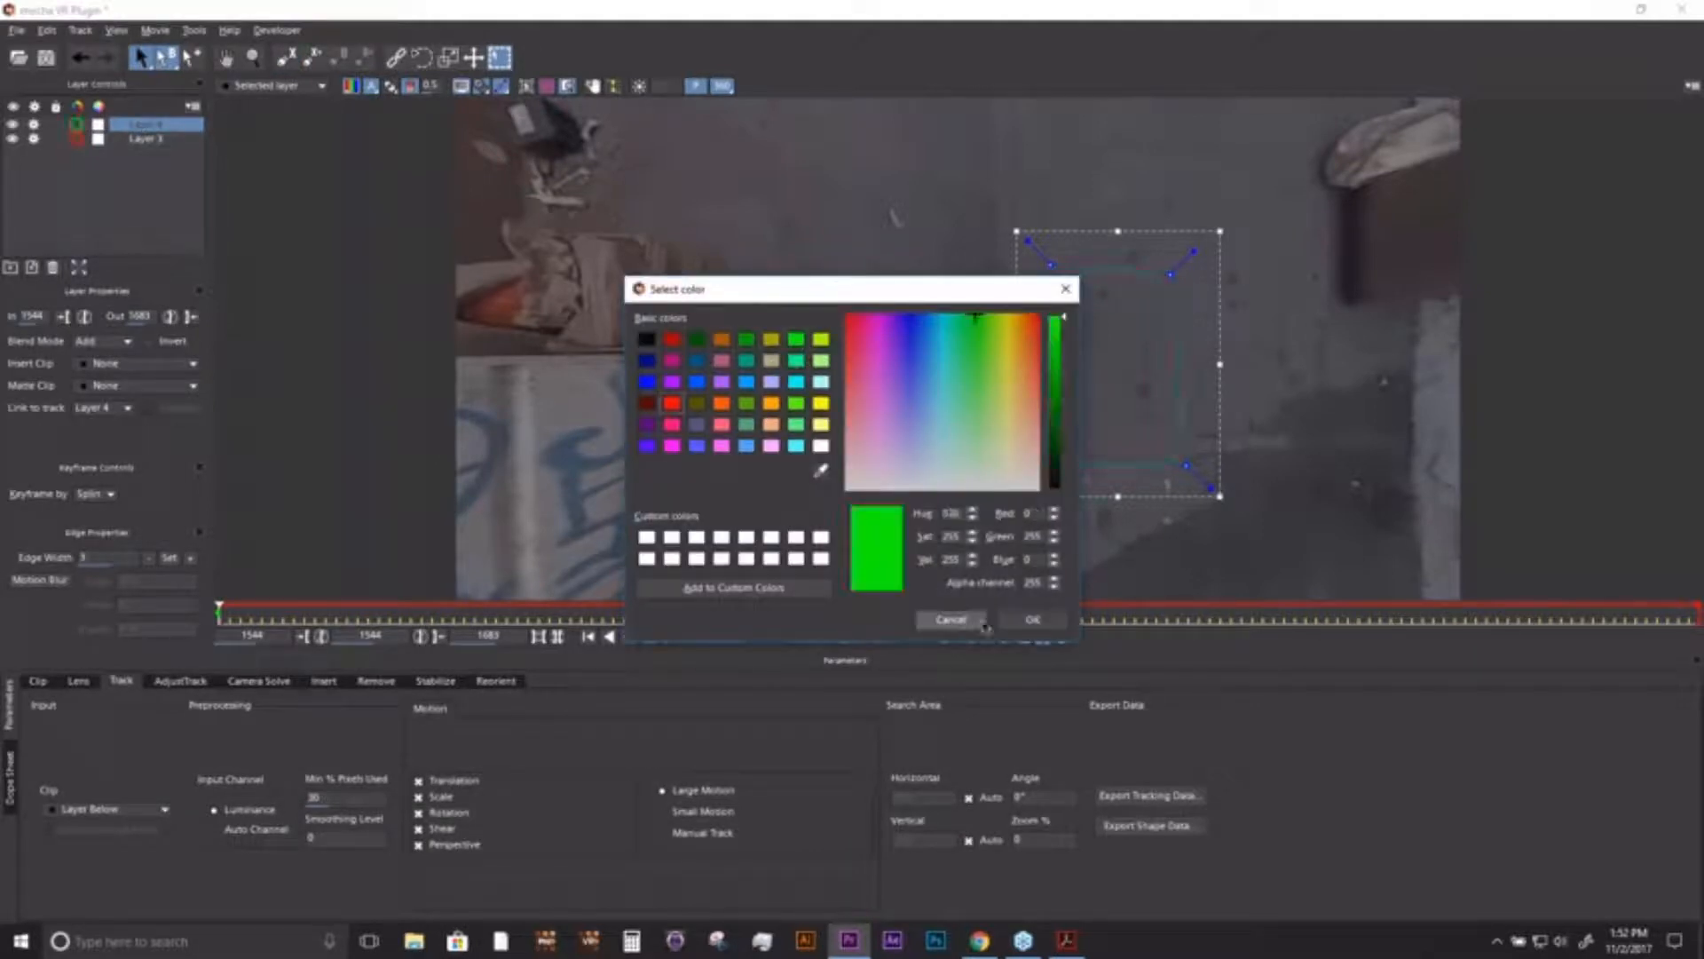
click(1030, 619)
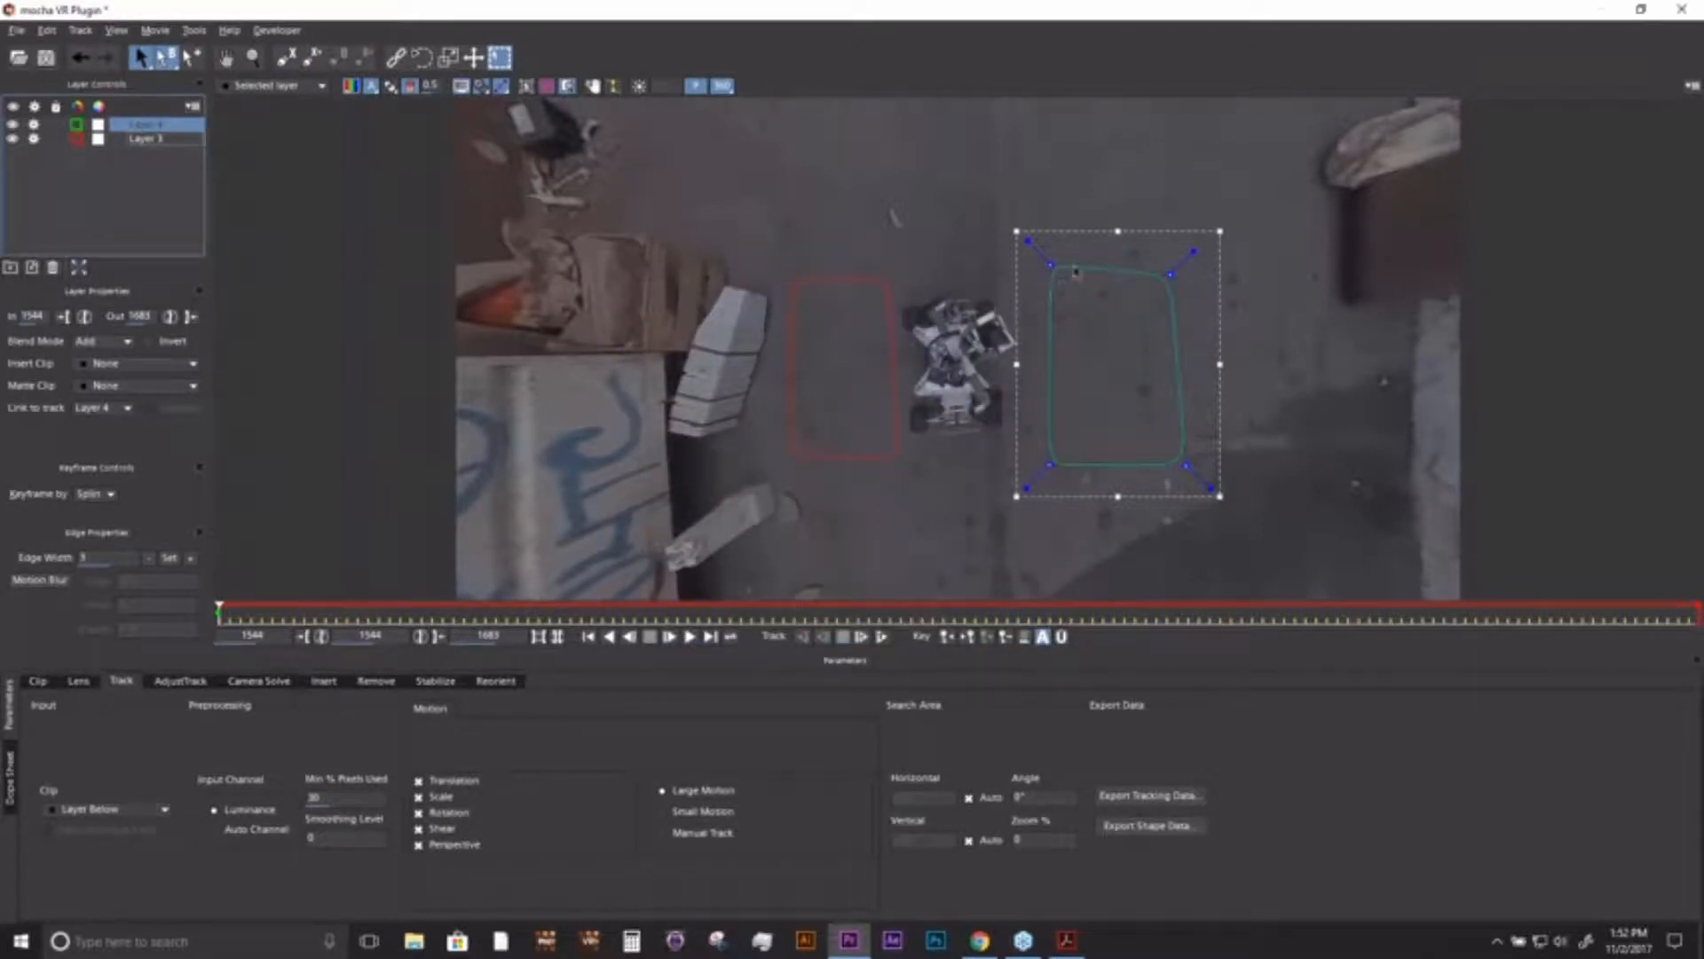
- Set the green layer's Link to track to None and select the red layer
click(103, 408)
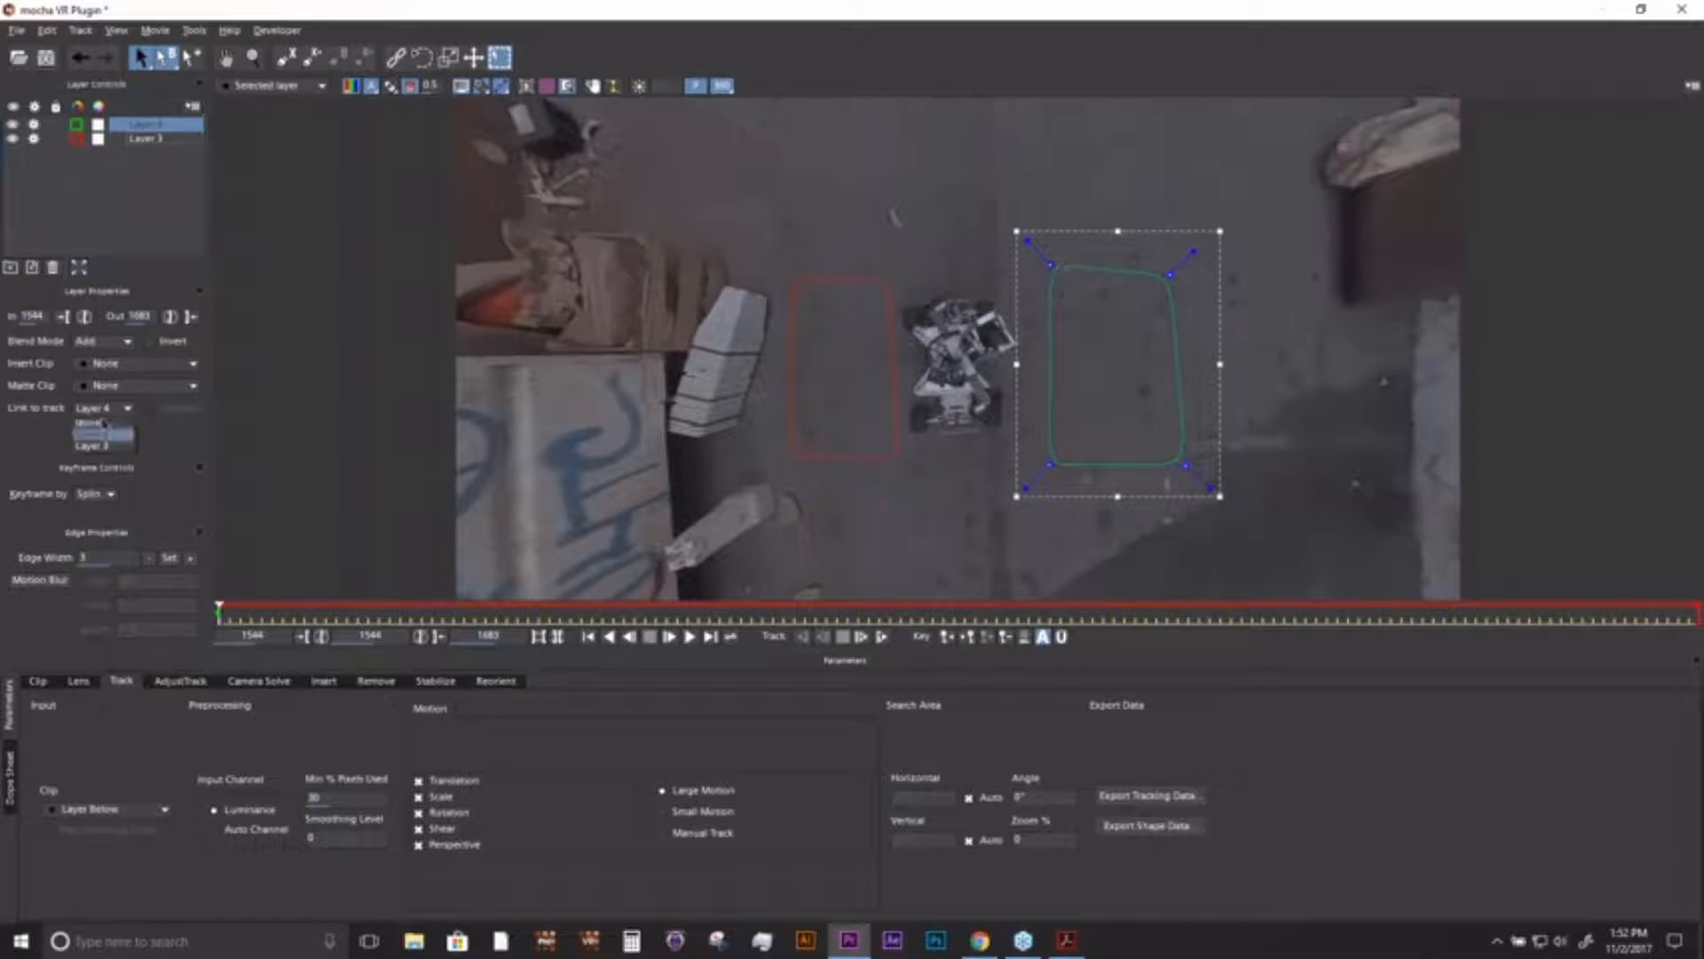
click(104, 424)
click(882, 463)
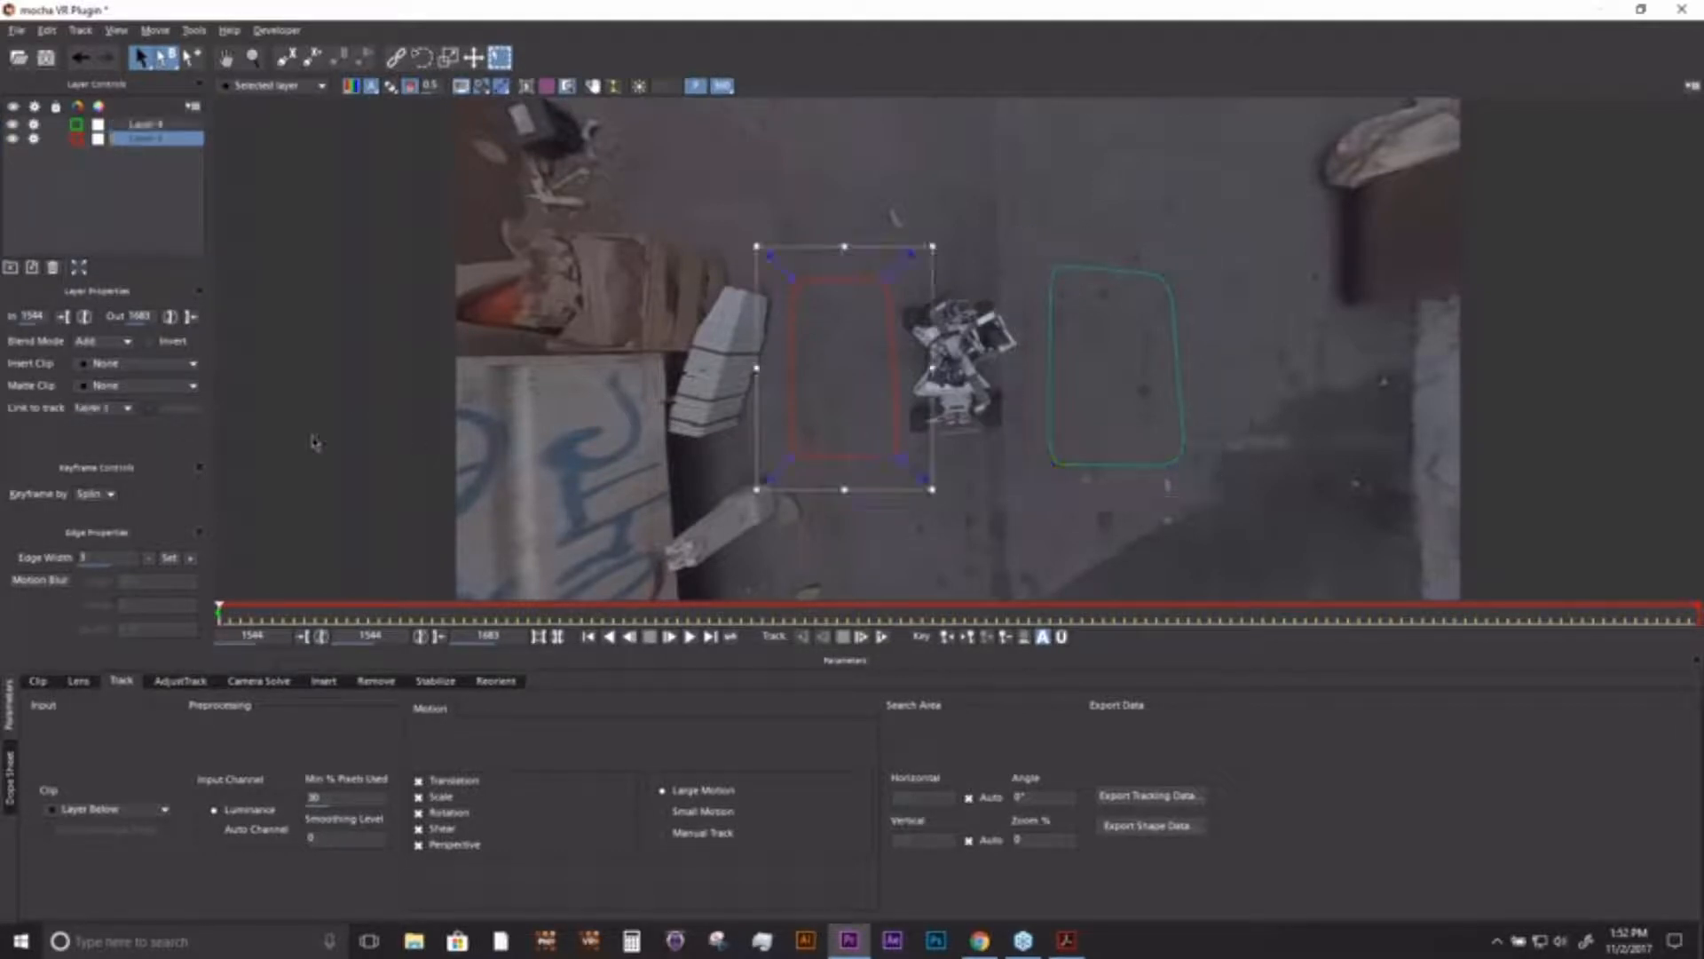
- Show the planar surface, select both ground layers and track them forwards from frame 1544
click(525, 85)
click(158, 126)
click(161, 147)
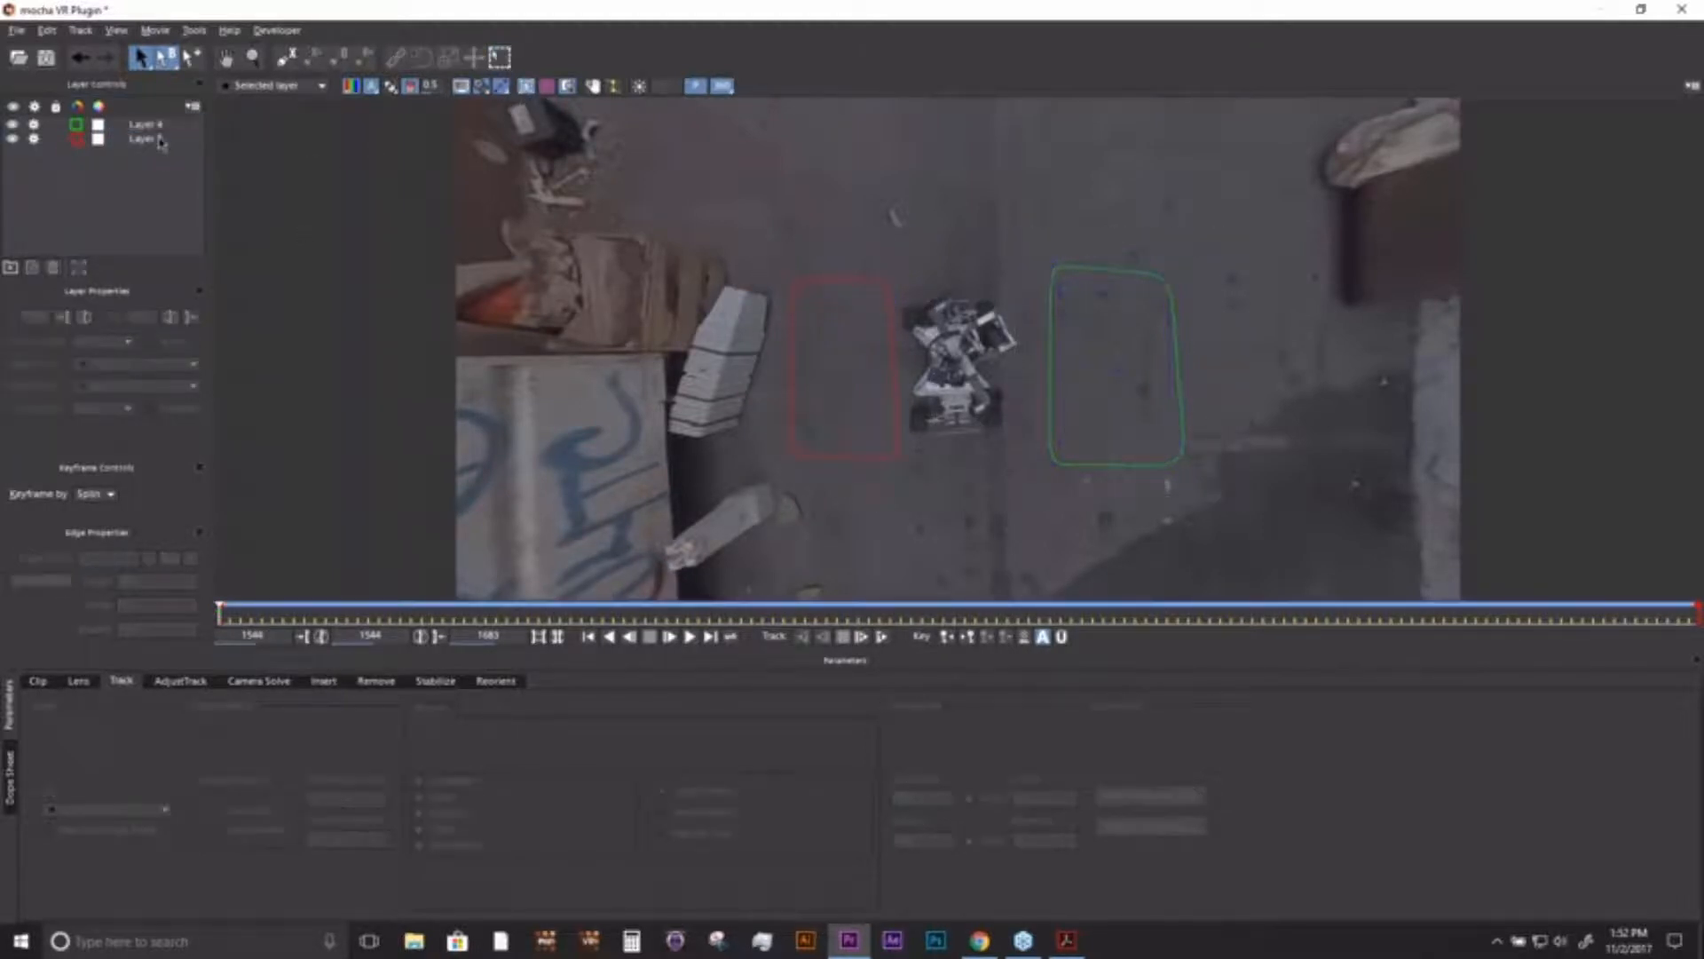
shift+click(160, 140)
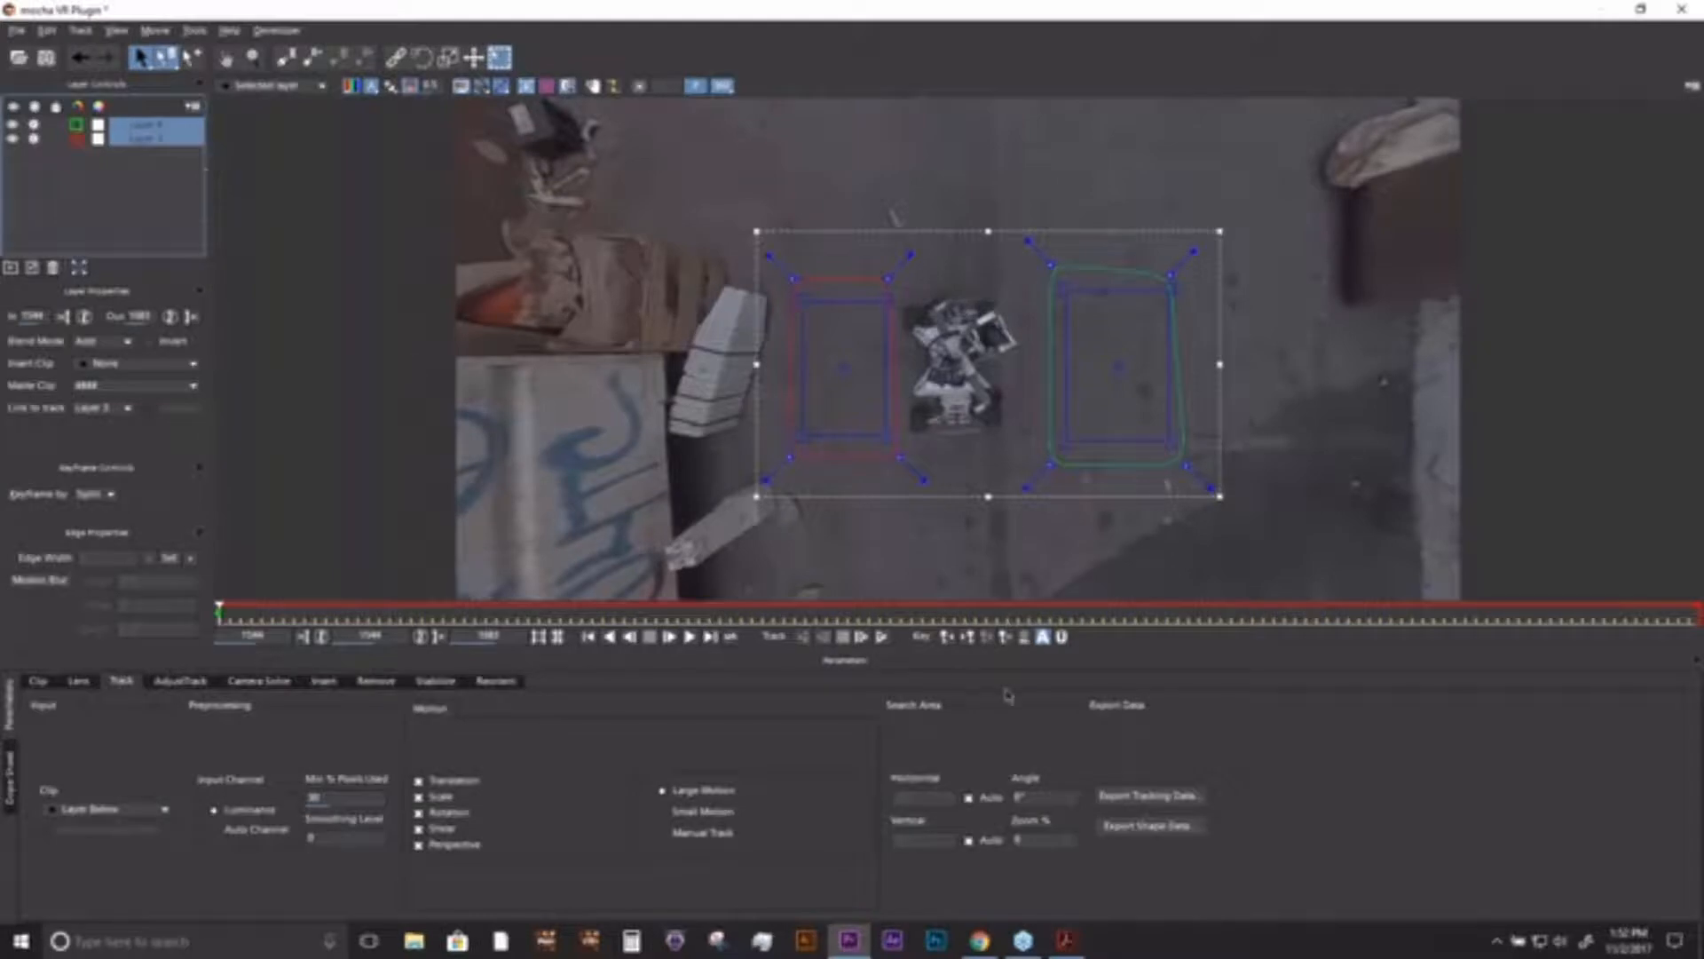
click(883, 637)
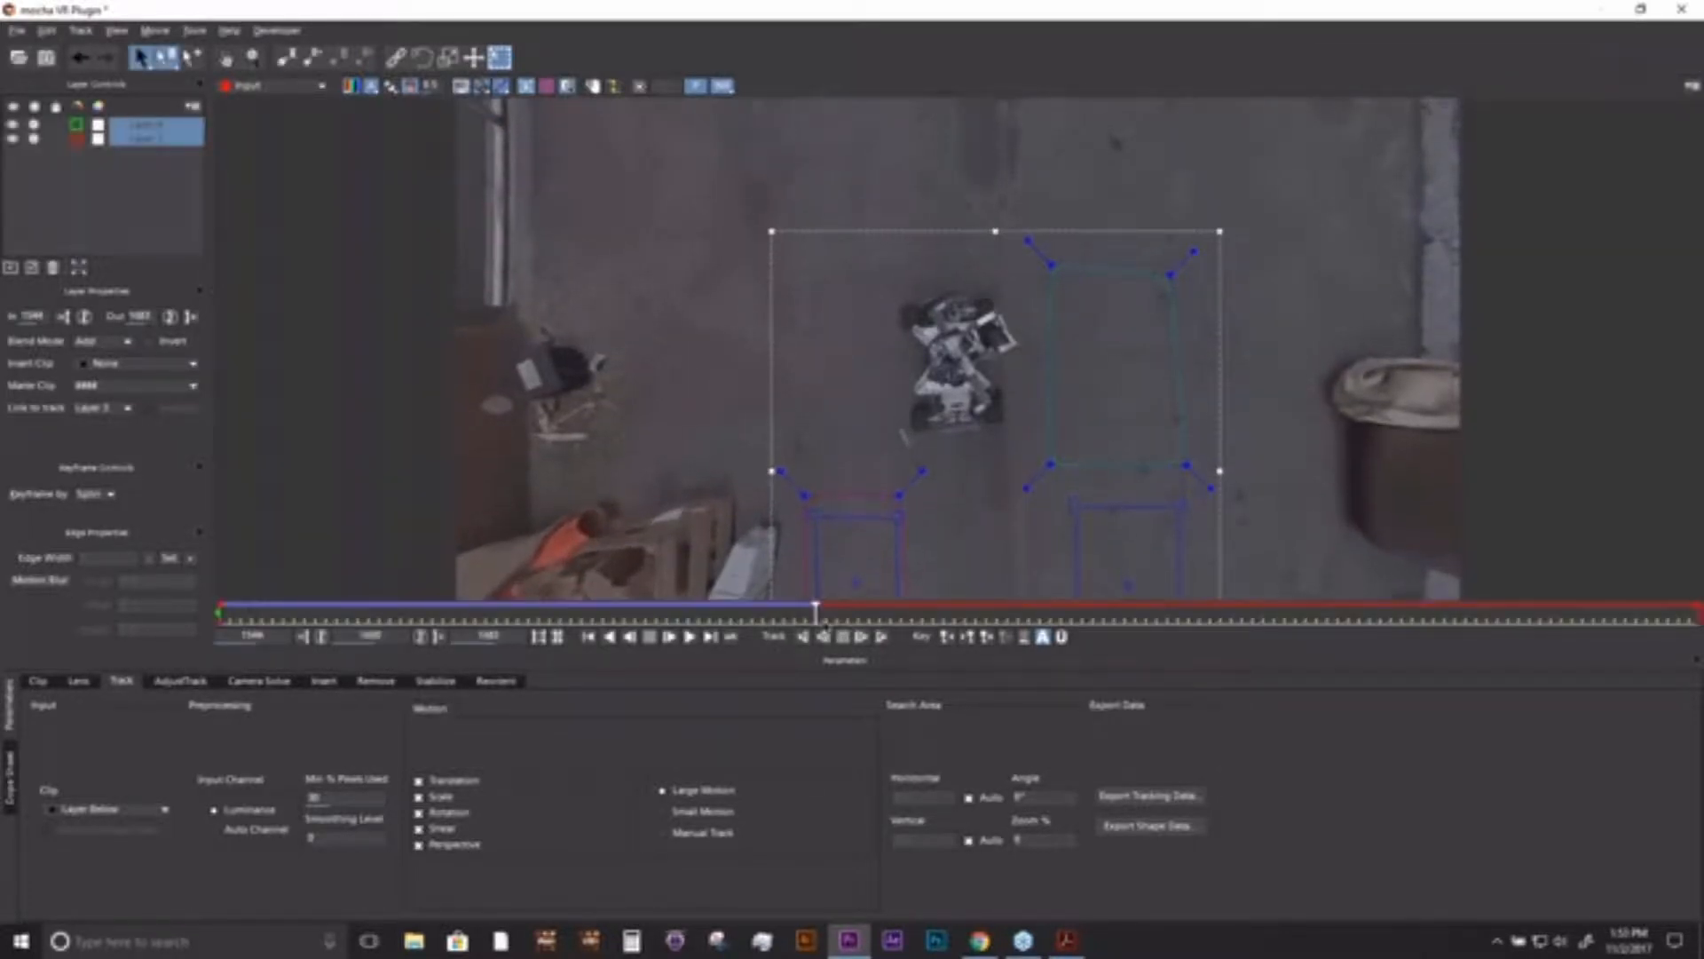
- Scrub the track back to frames 1546 and 1544, selecting the green and red shapes in turn to compare their behaviour
drag(759, 619, 240, 622)
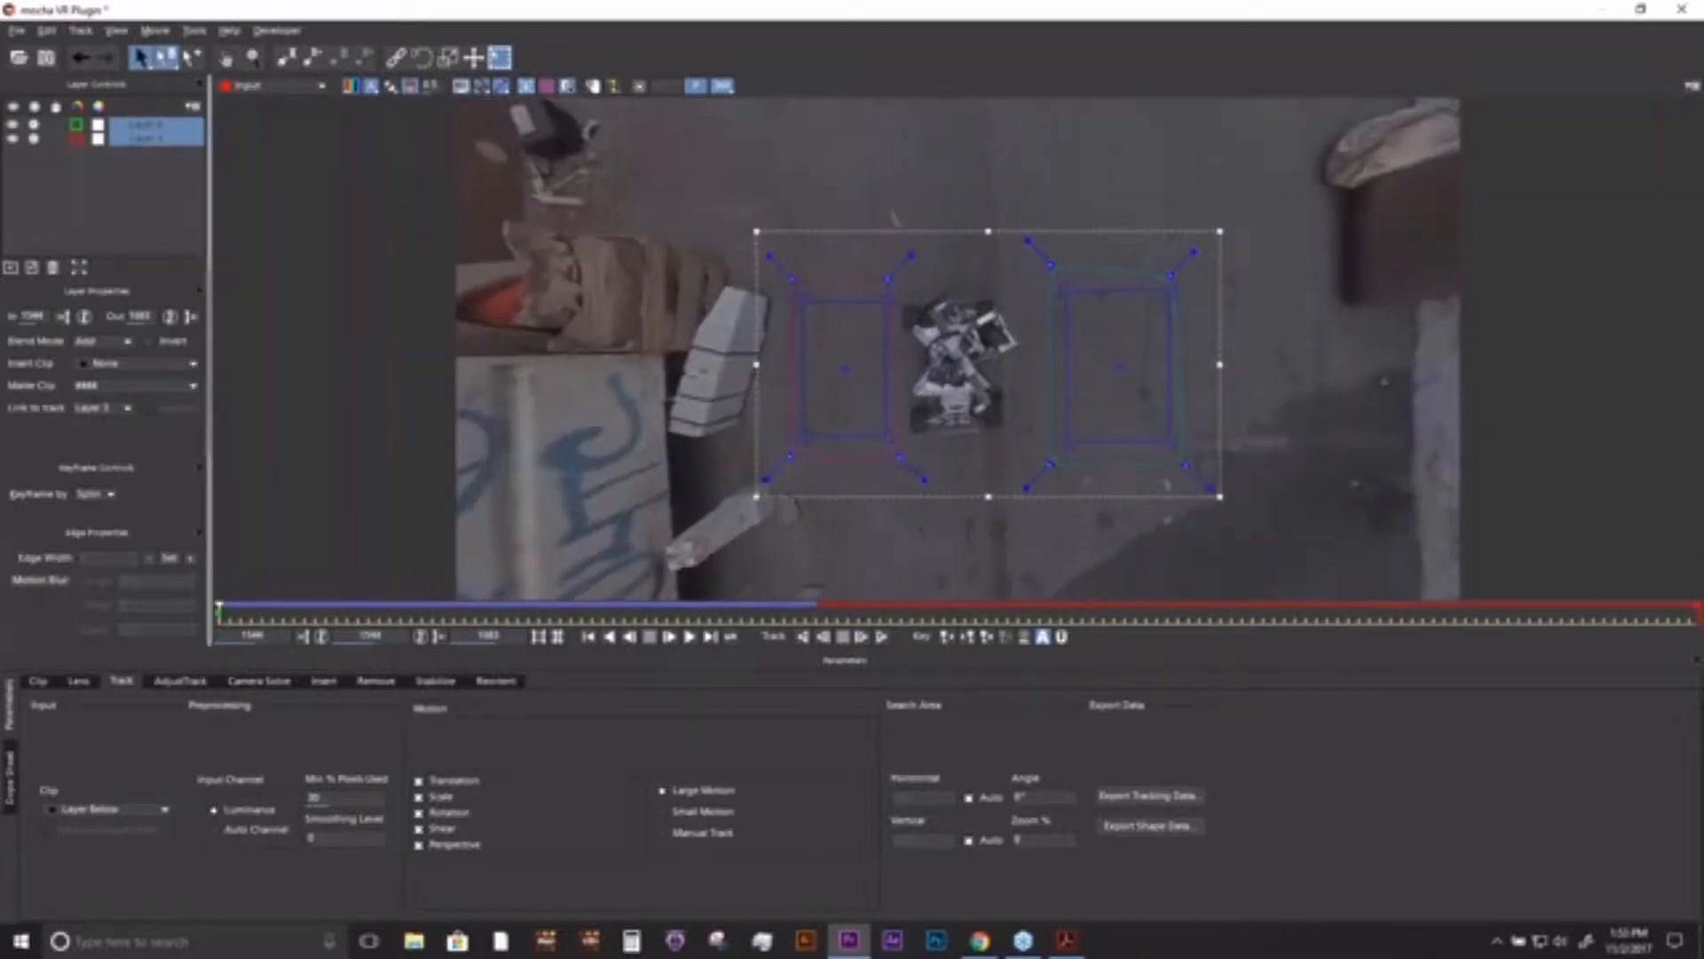
click(1153, 182)
click(1123, 270)
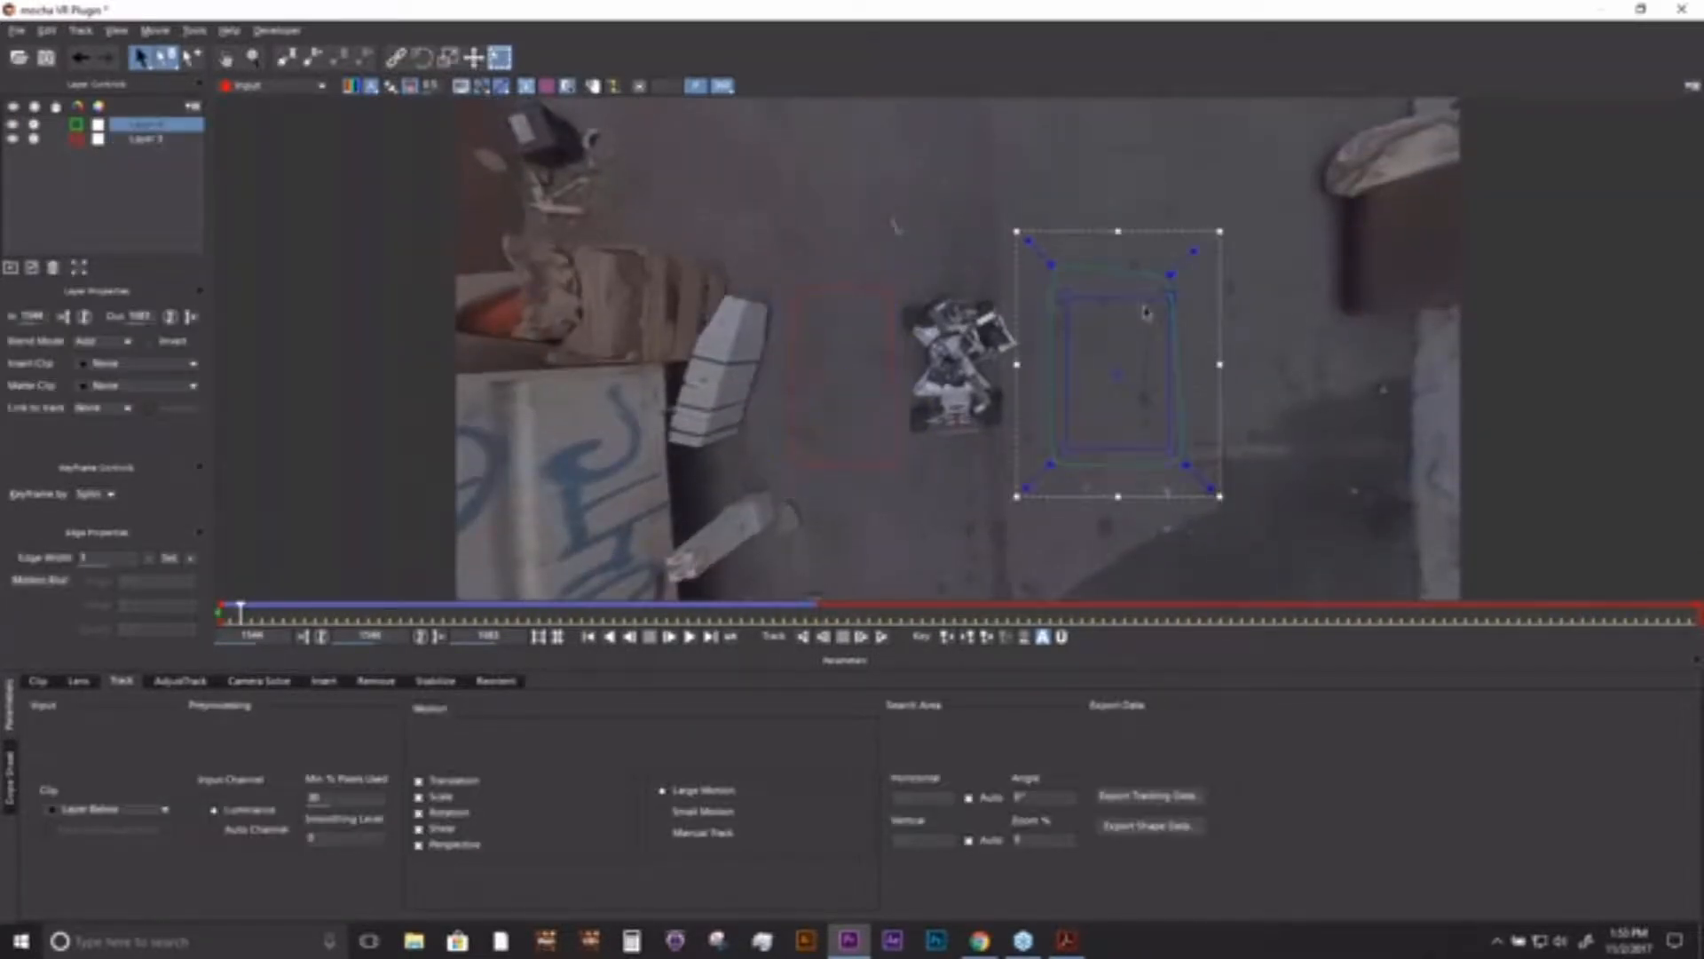
click(858, 299)
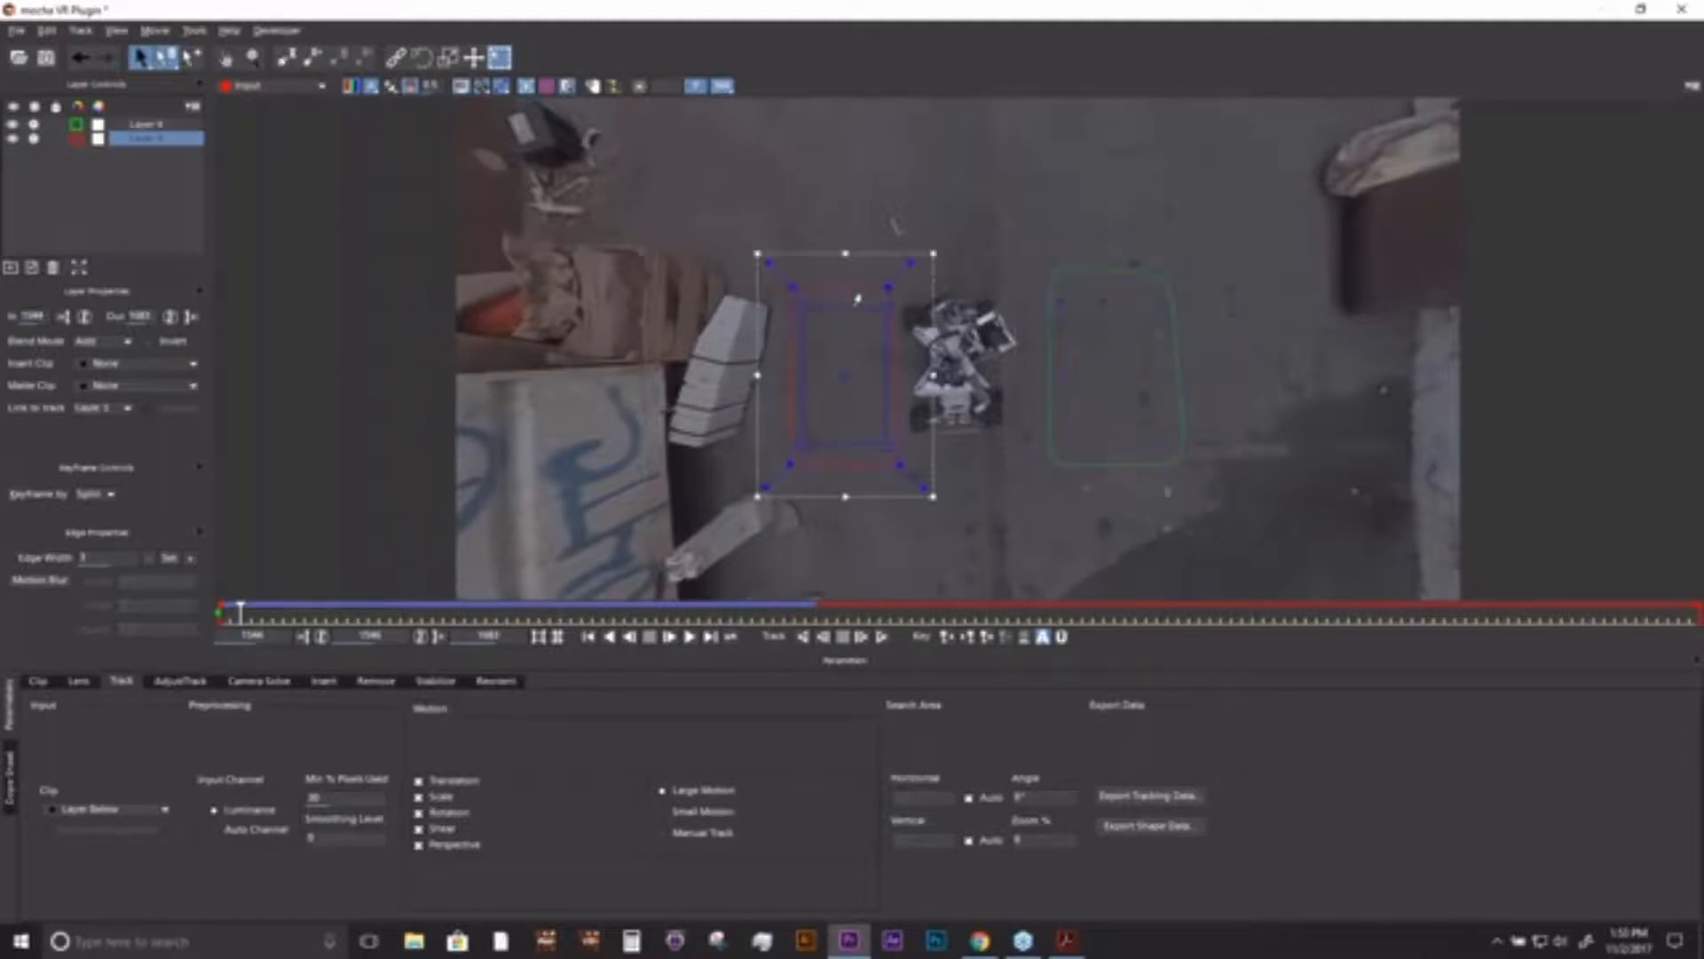
click(1098, 279)
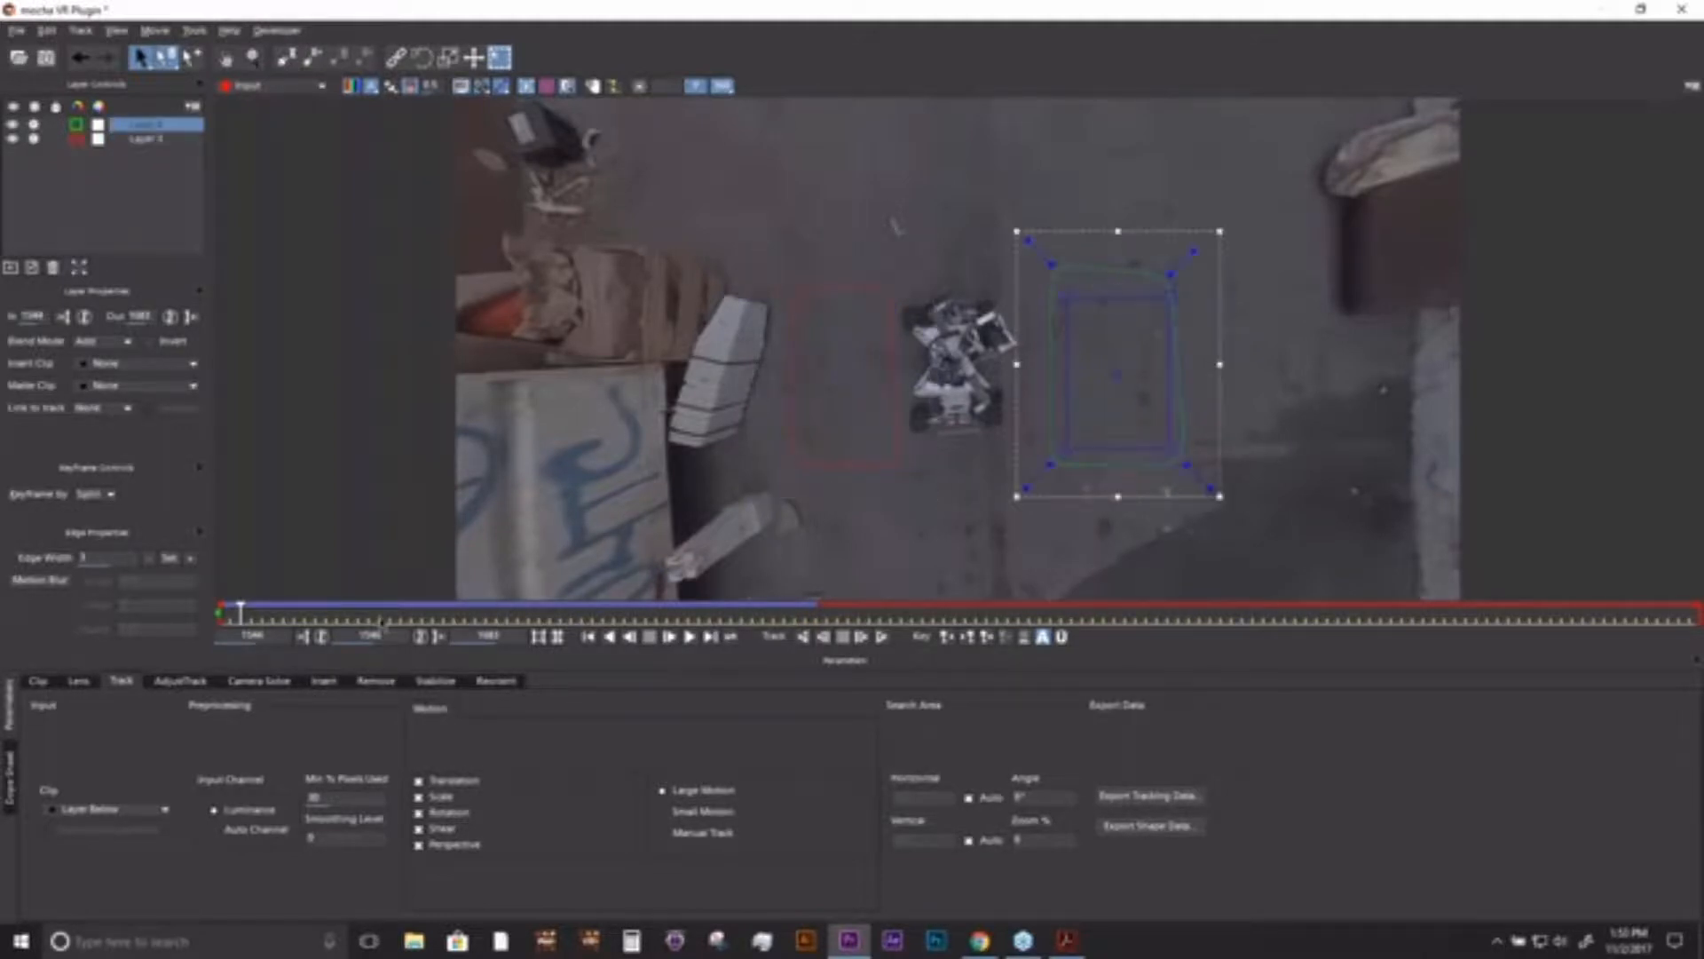
mouse_move(241, 609)
mouse_down()
mouse_move(810, 614)
mouse_move(219, 612)
mouse_up()
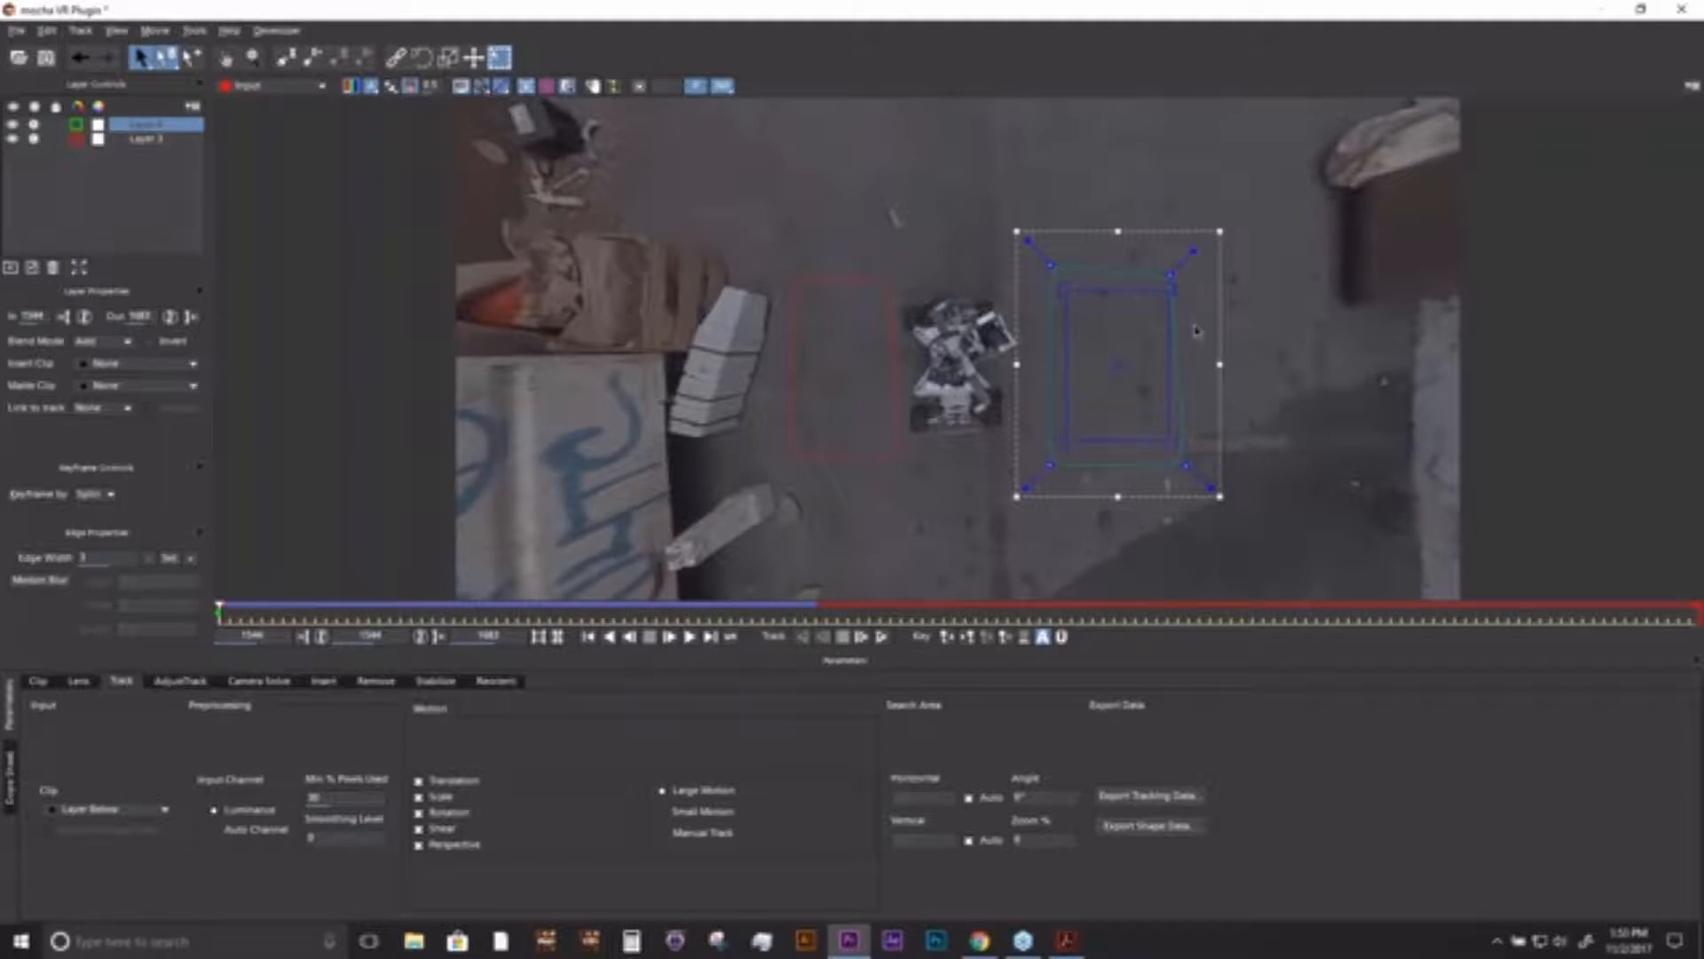
mouse_move(1220, 319)
mouse_down()
mouse_move(1247, 322)
mouse_move(1204, 290)
mouse_move(1219, 323)
mouse_up()
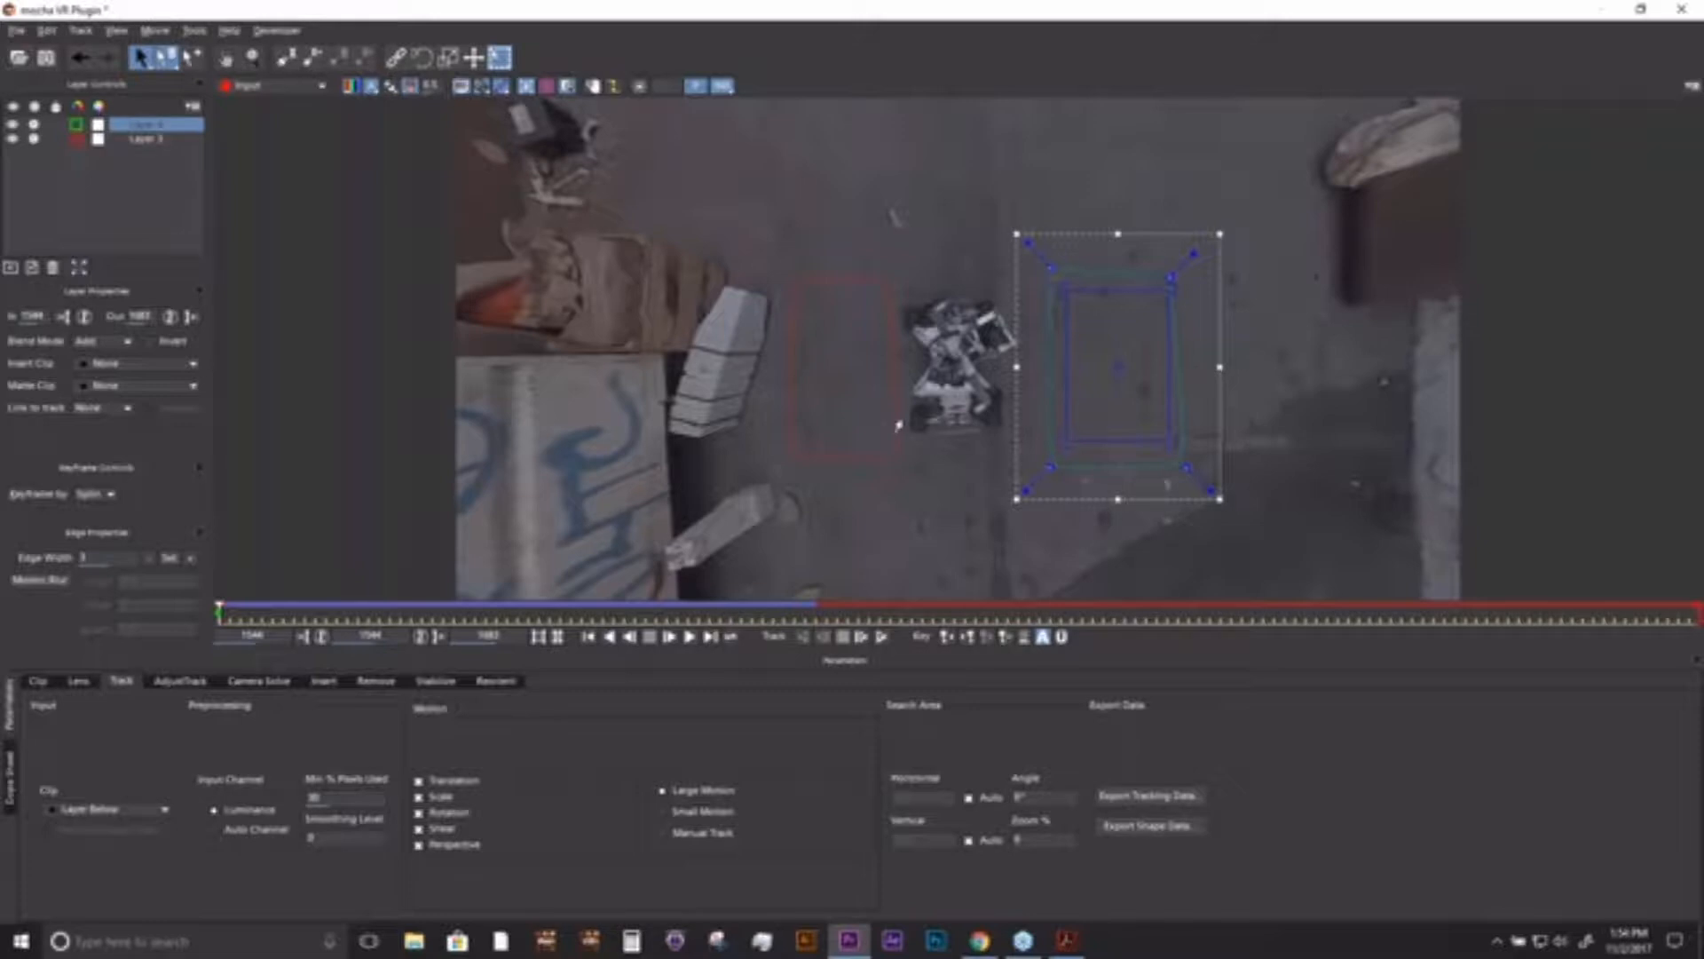
- Switch to the flat equirectangular image, delete both ground layers and scrub the clip to frame 1601
click(723, 86)
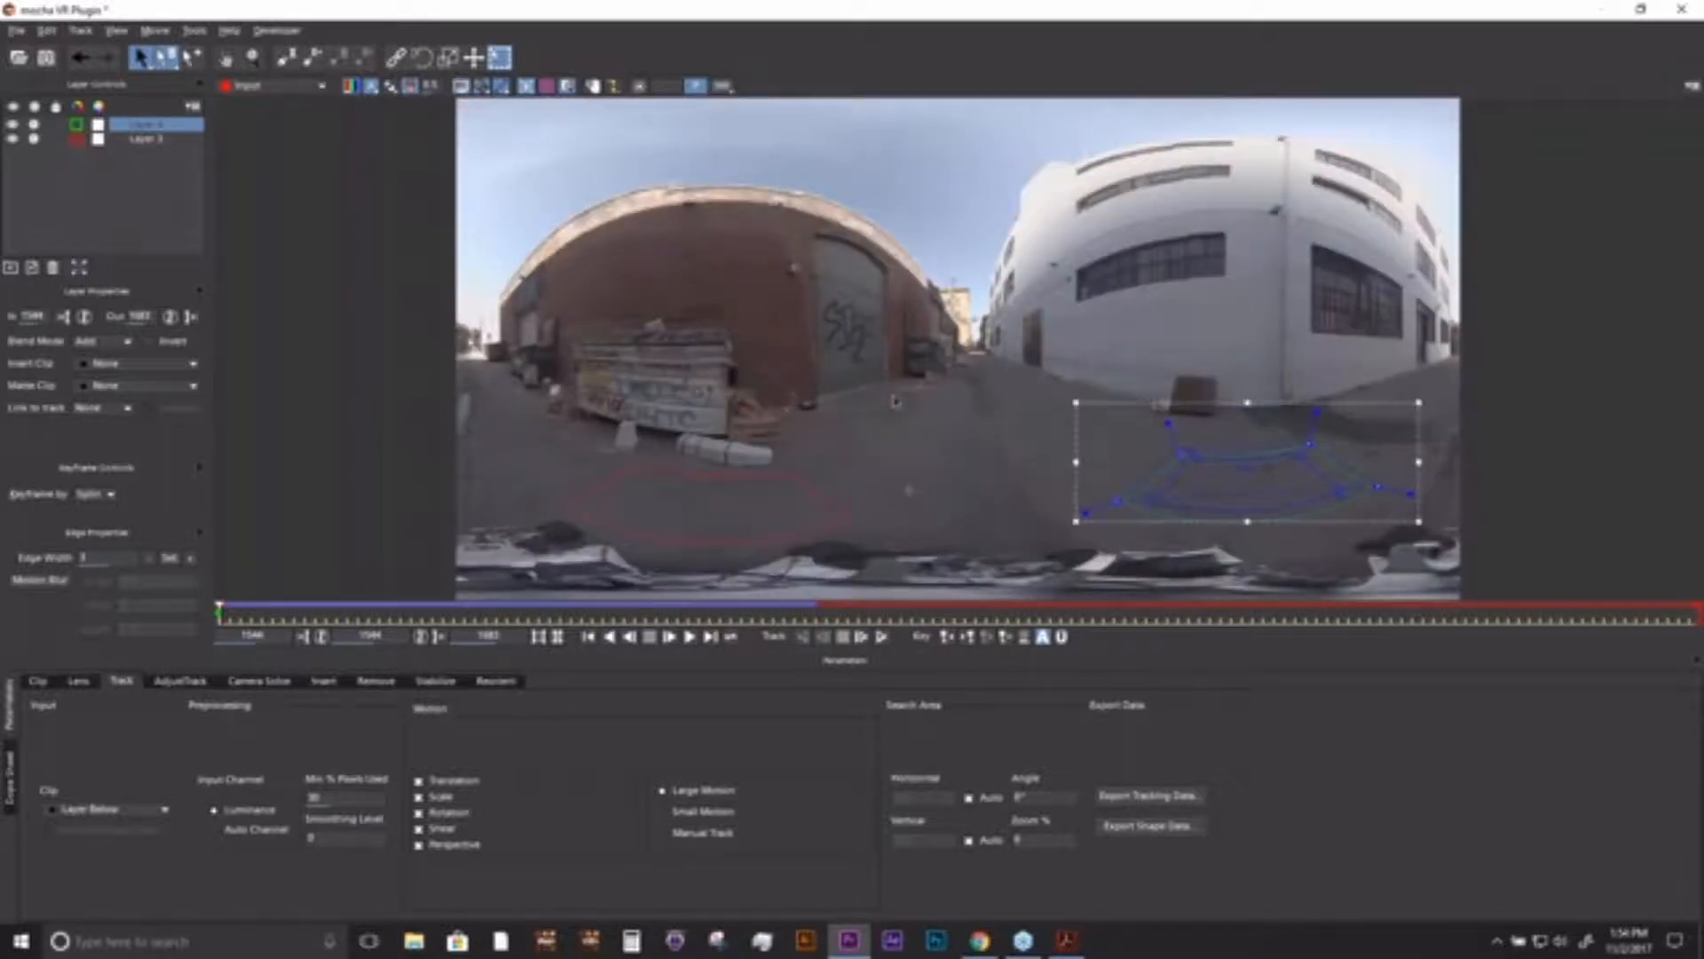
shift+click(145, 140)
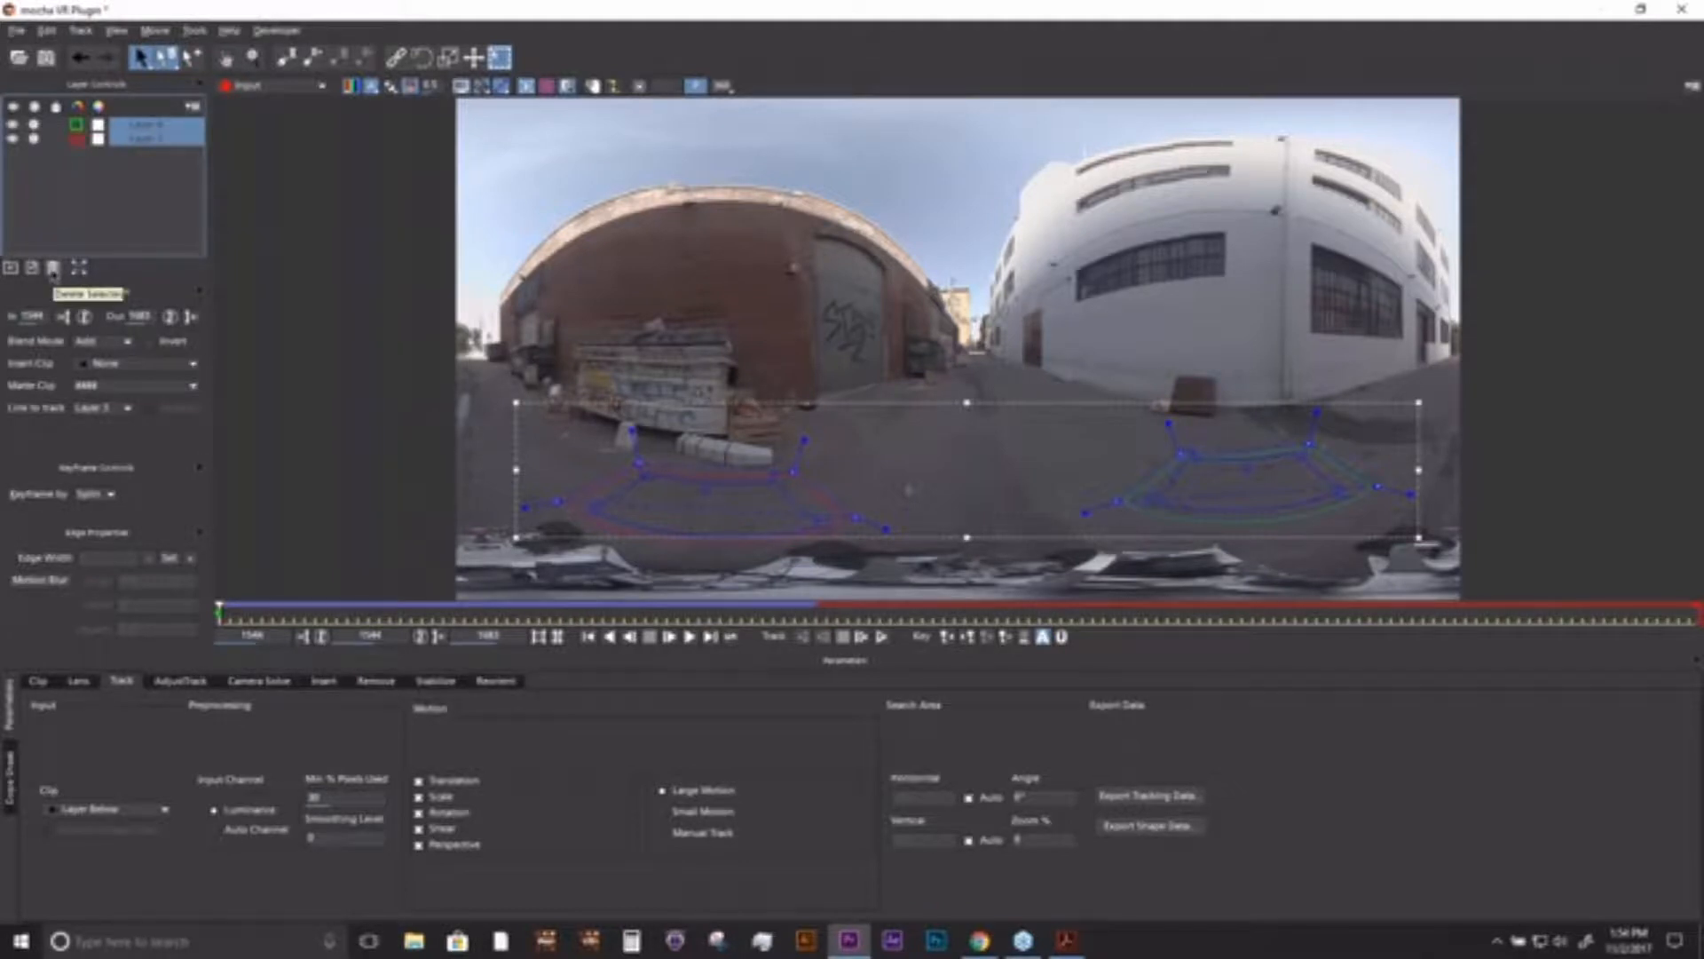
click(52, 268)
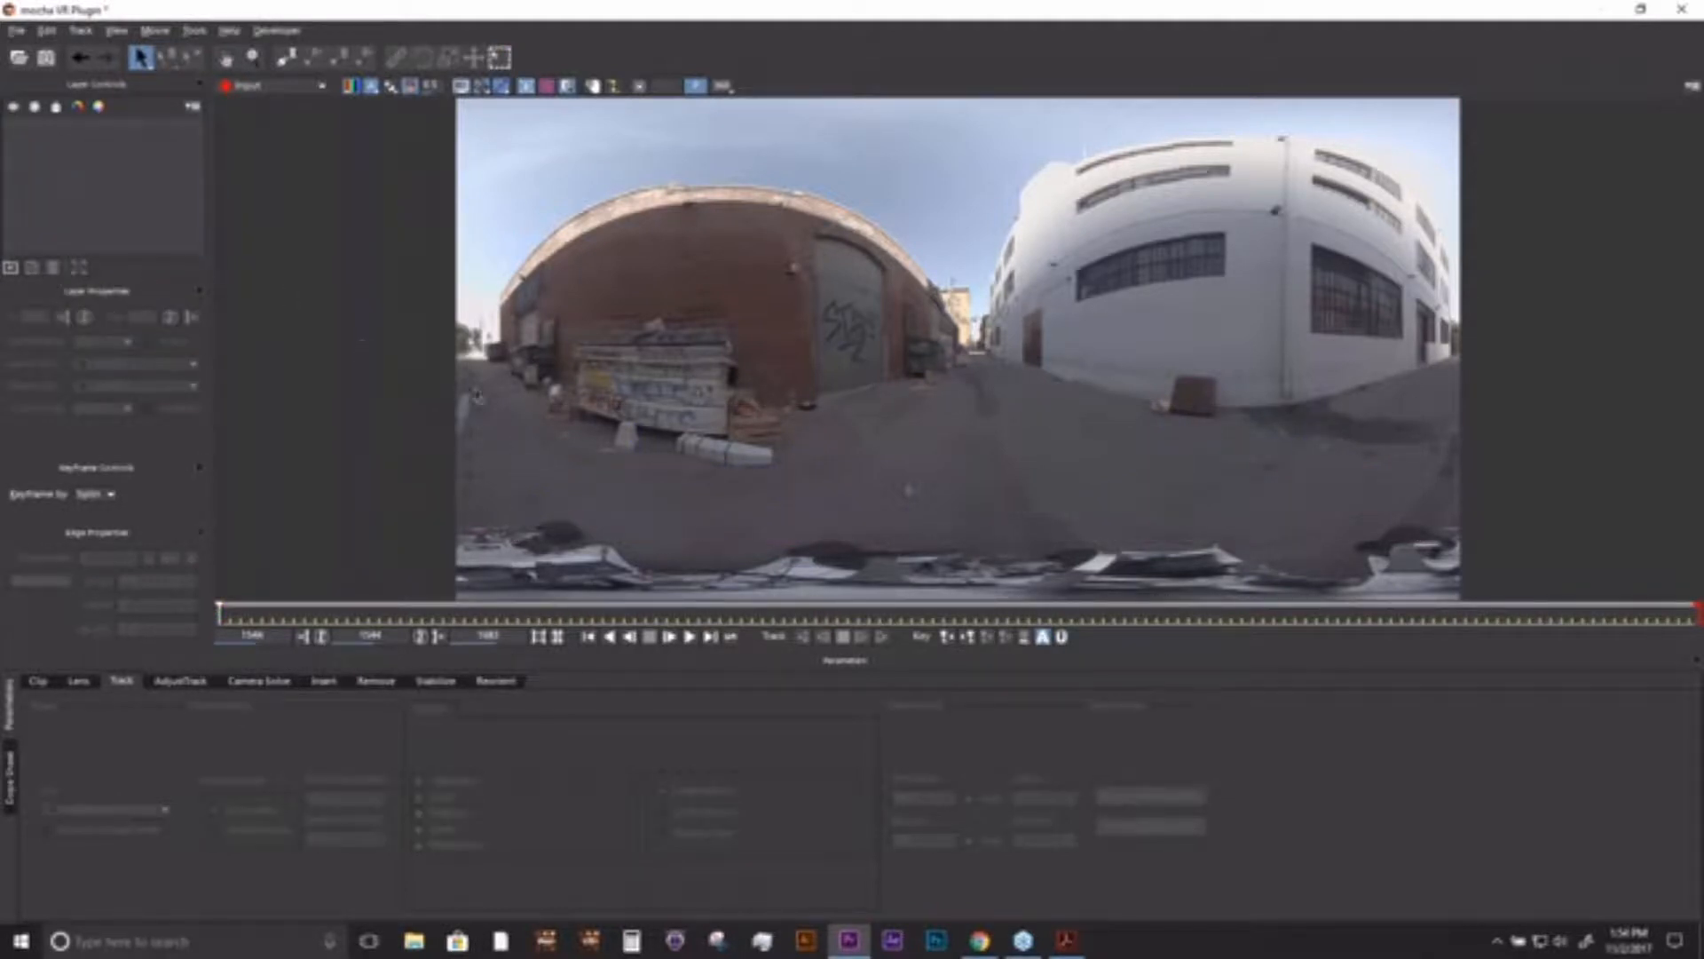
drag(605, 616, 826, 613)
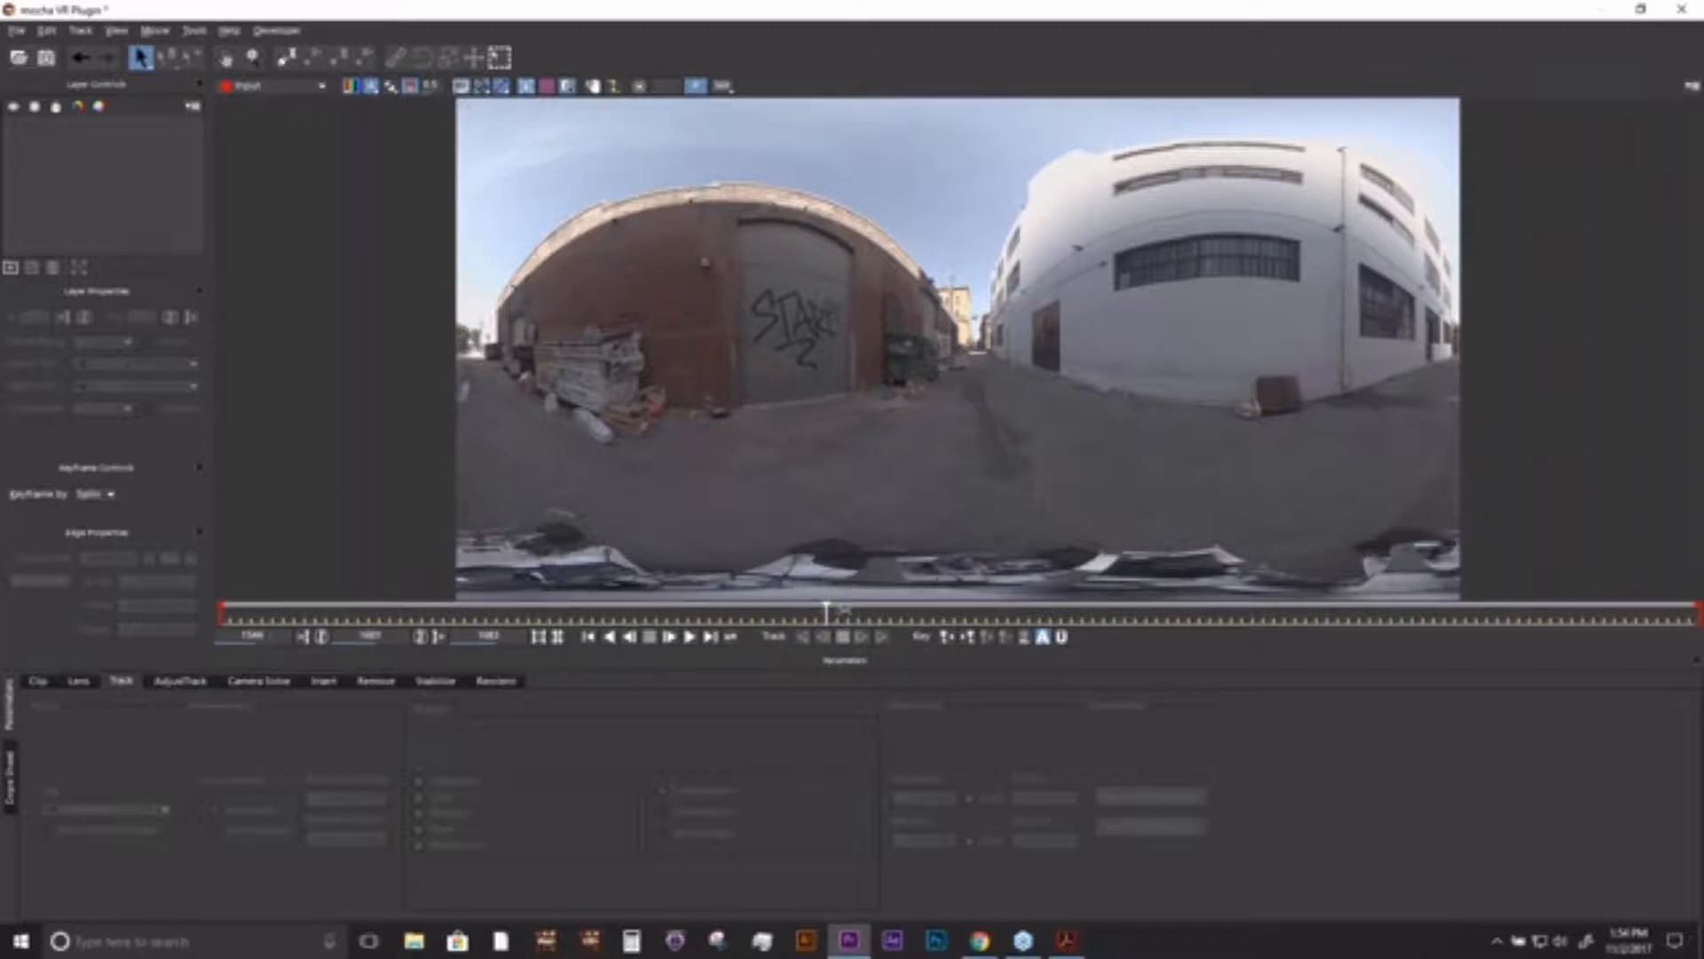
- Scrub to frame 1610 and draw an X-spline shape around the graffiti-covered garage door
click(914, 612)
mouse_move(923, 609)
mouse_down()
mouse_move(954, 609)
mouse_move(918, 609)
mouse_up()
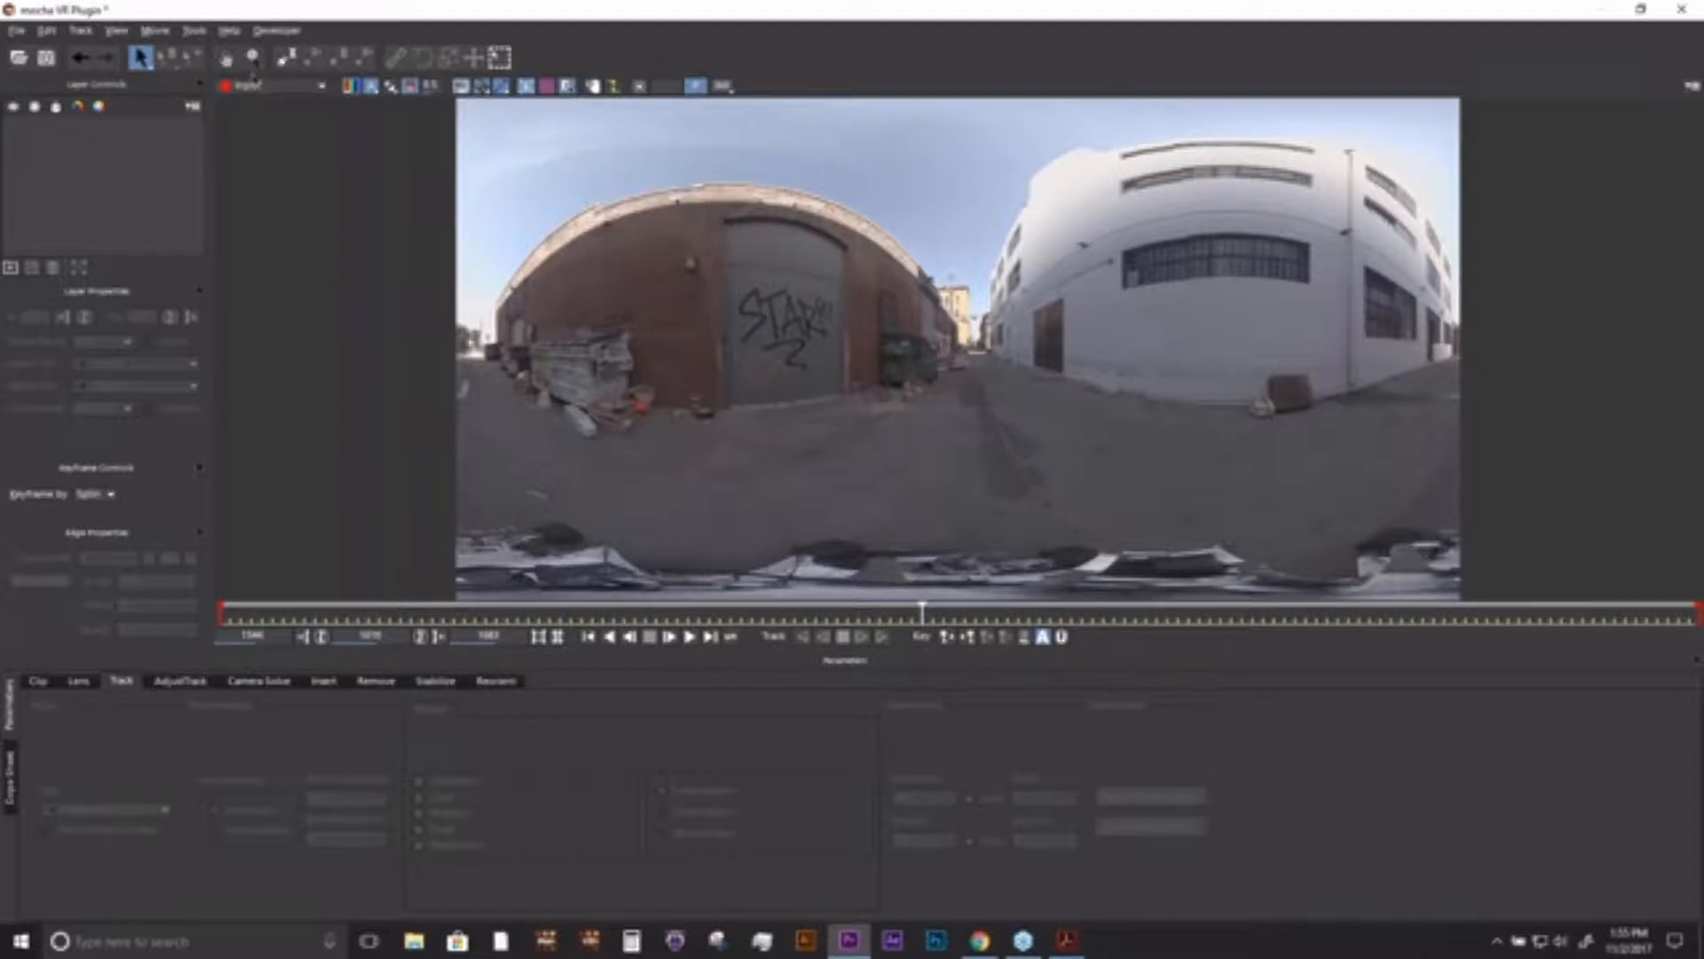
click(285, 58)
click(723, 254)
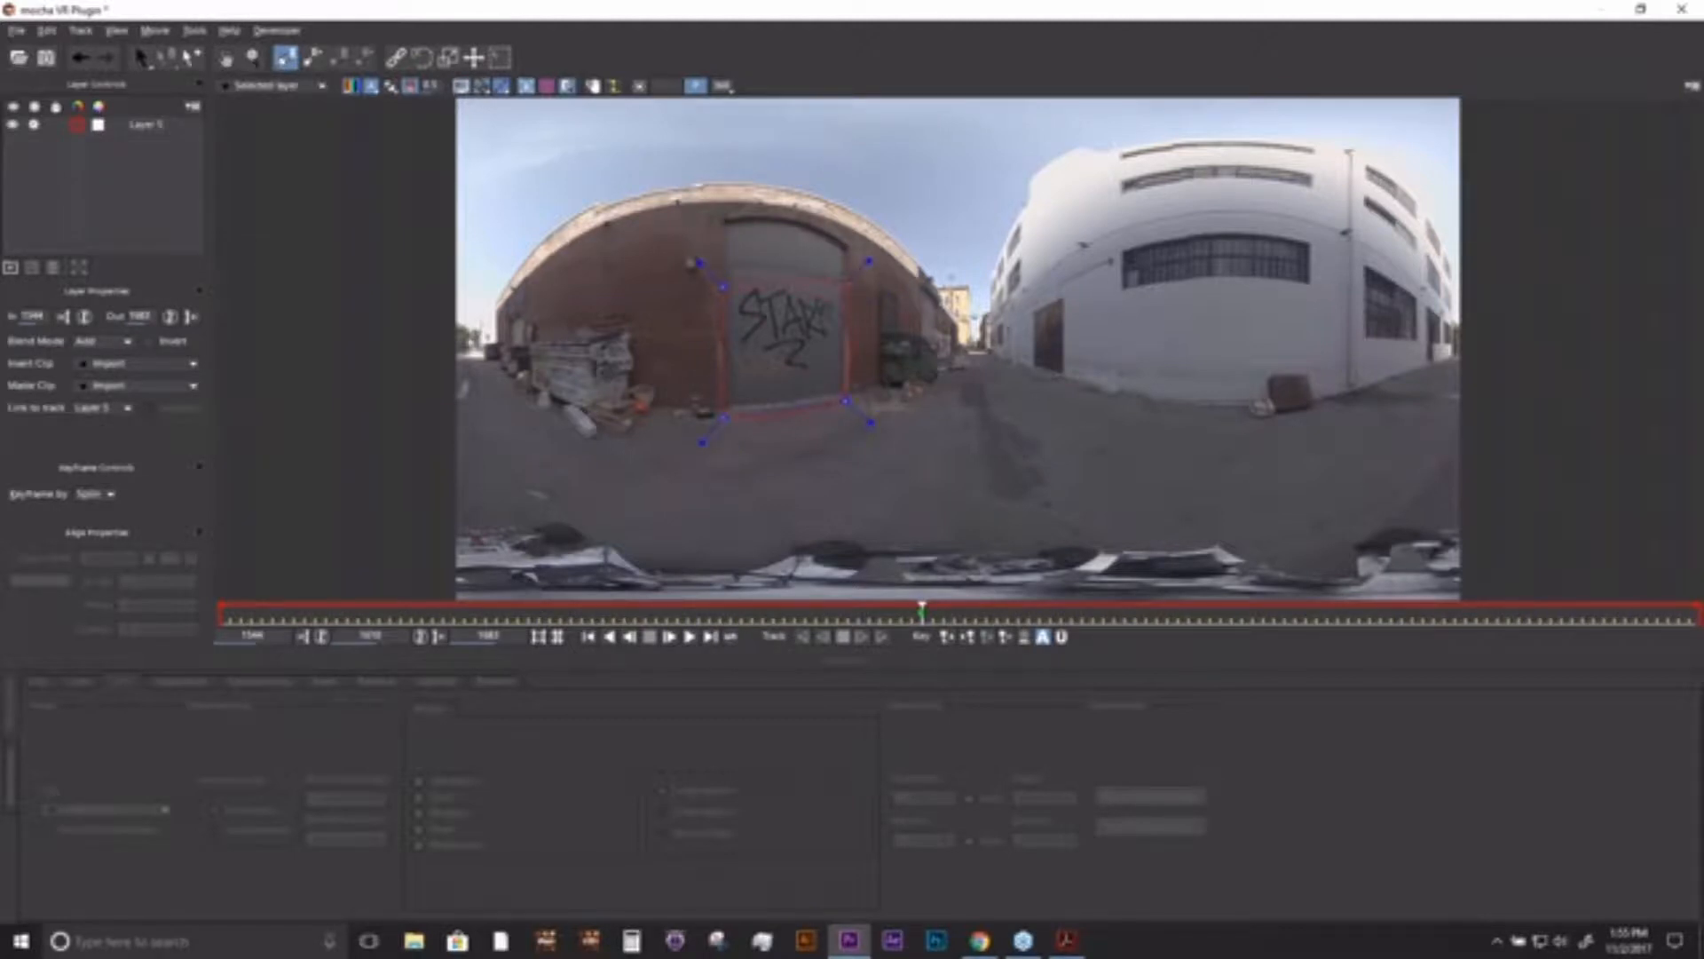
right_click(845, 284)
- Set the door layer's Insert Clip to Logo and track the layer forwards to frame 1634
click(109, 365)
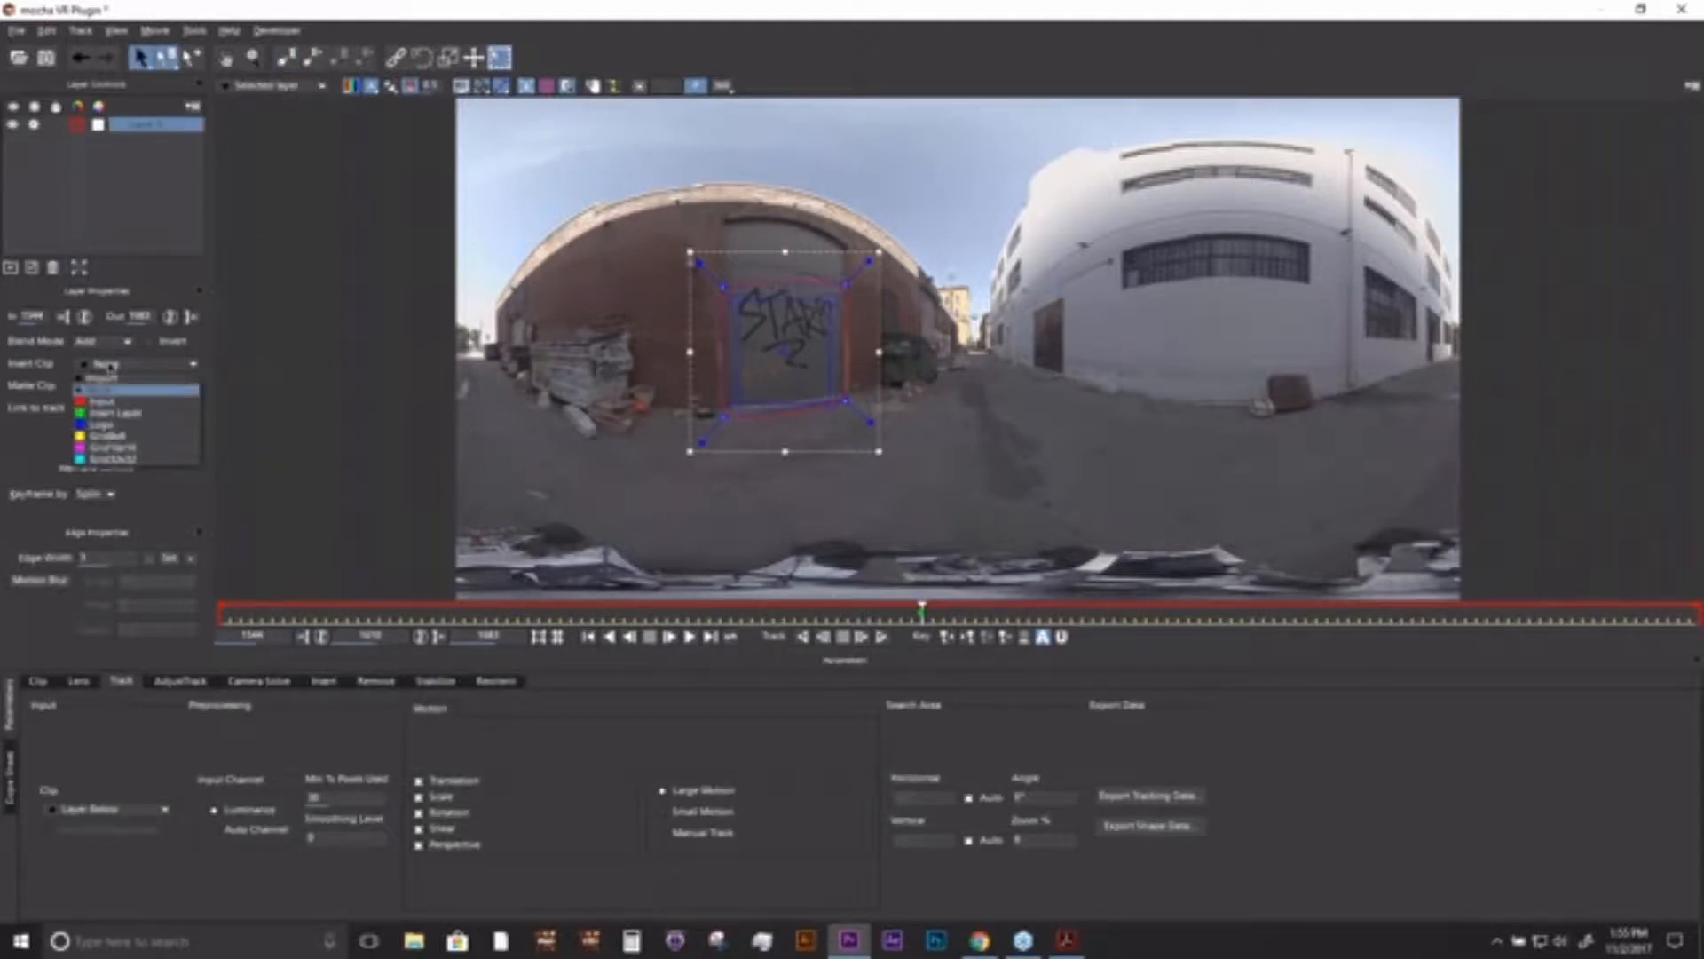
click(102, 424)
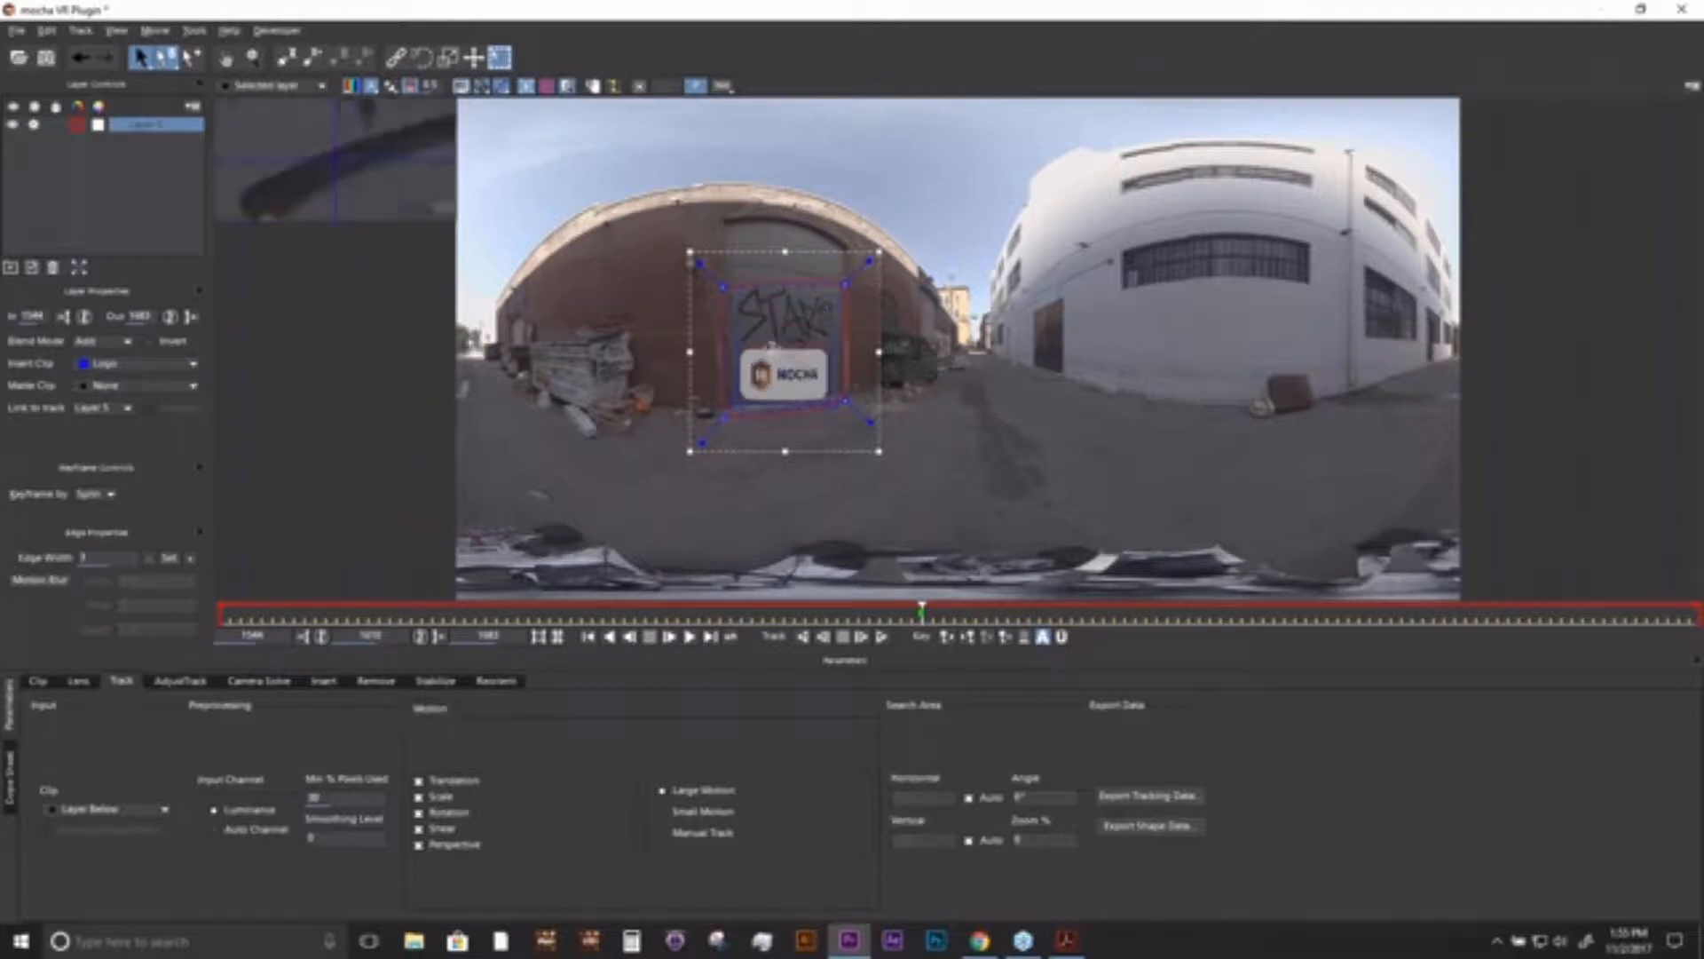
click(881, 637)
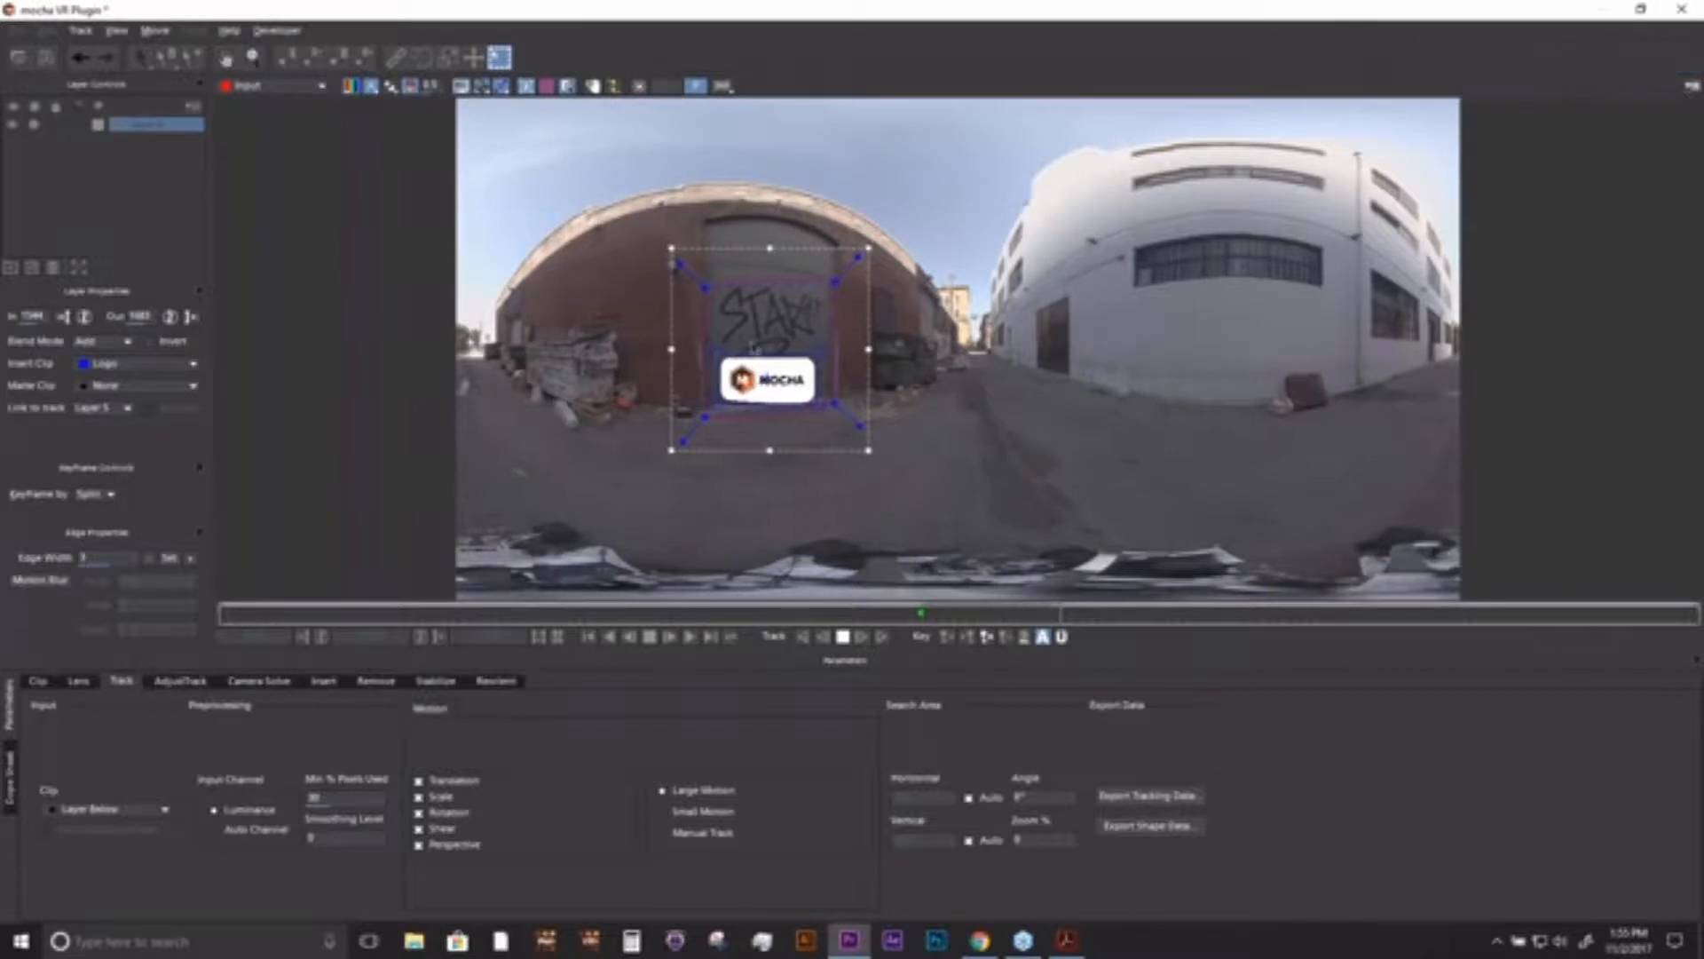
click(843, 638)
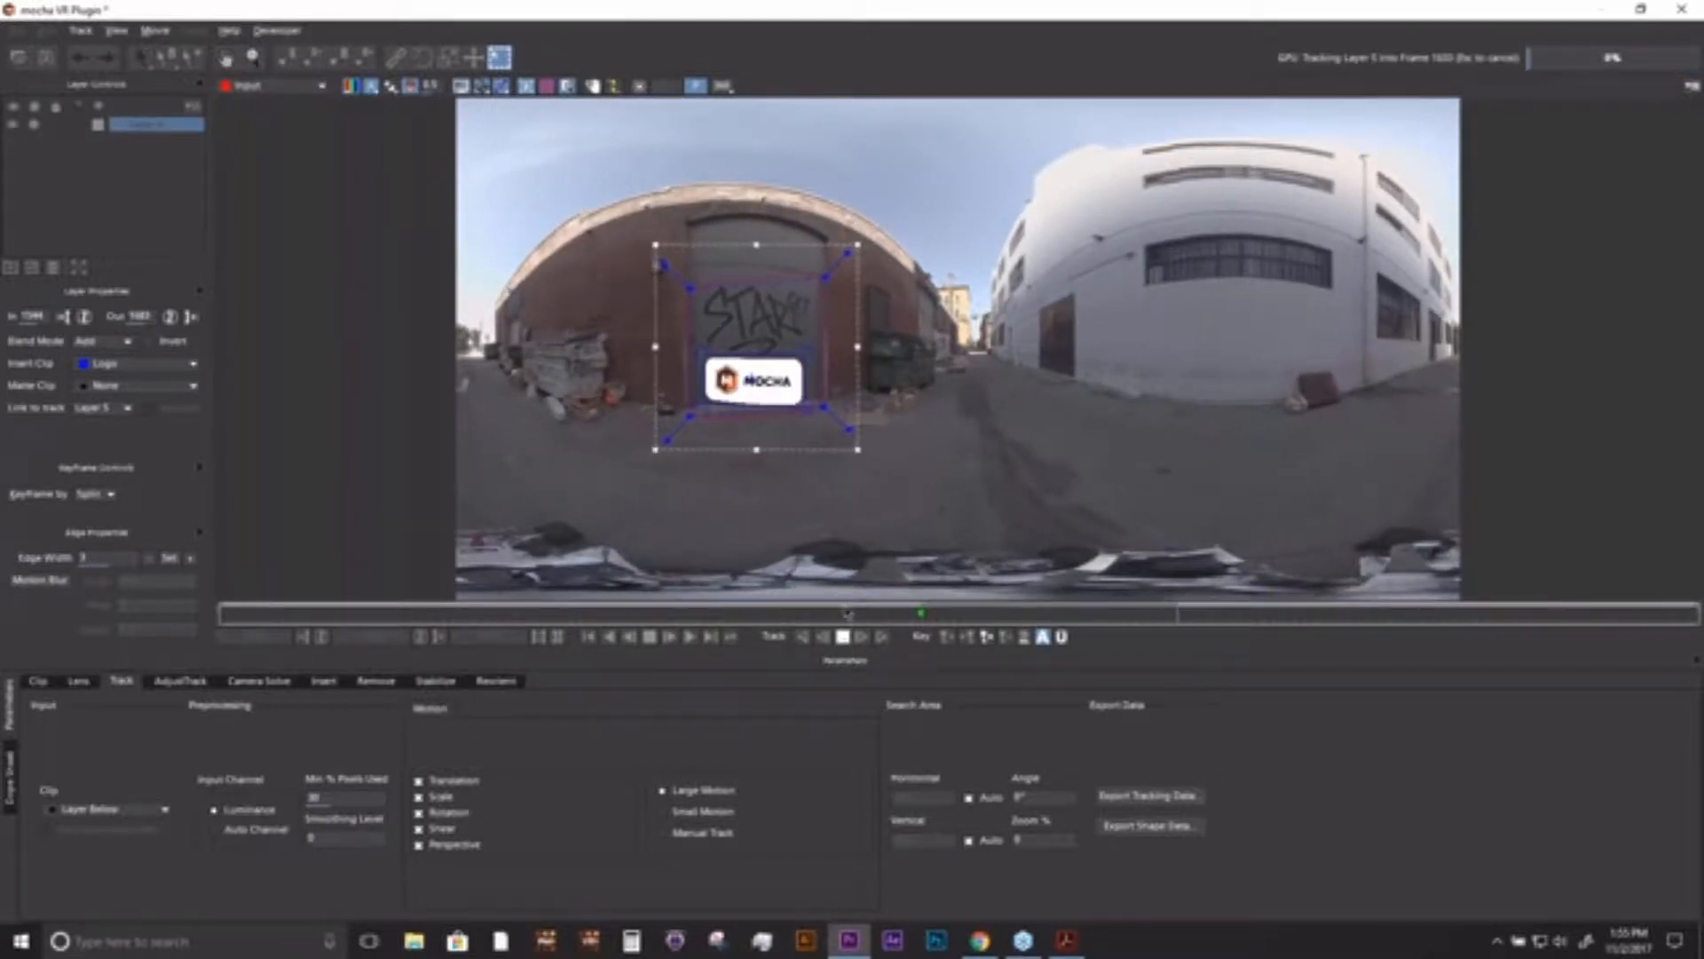
- Inspect the logo insert on the door in the 360 view, looking around it, and return to the equirectangular image
click(723, 86)
key(x)
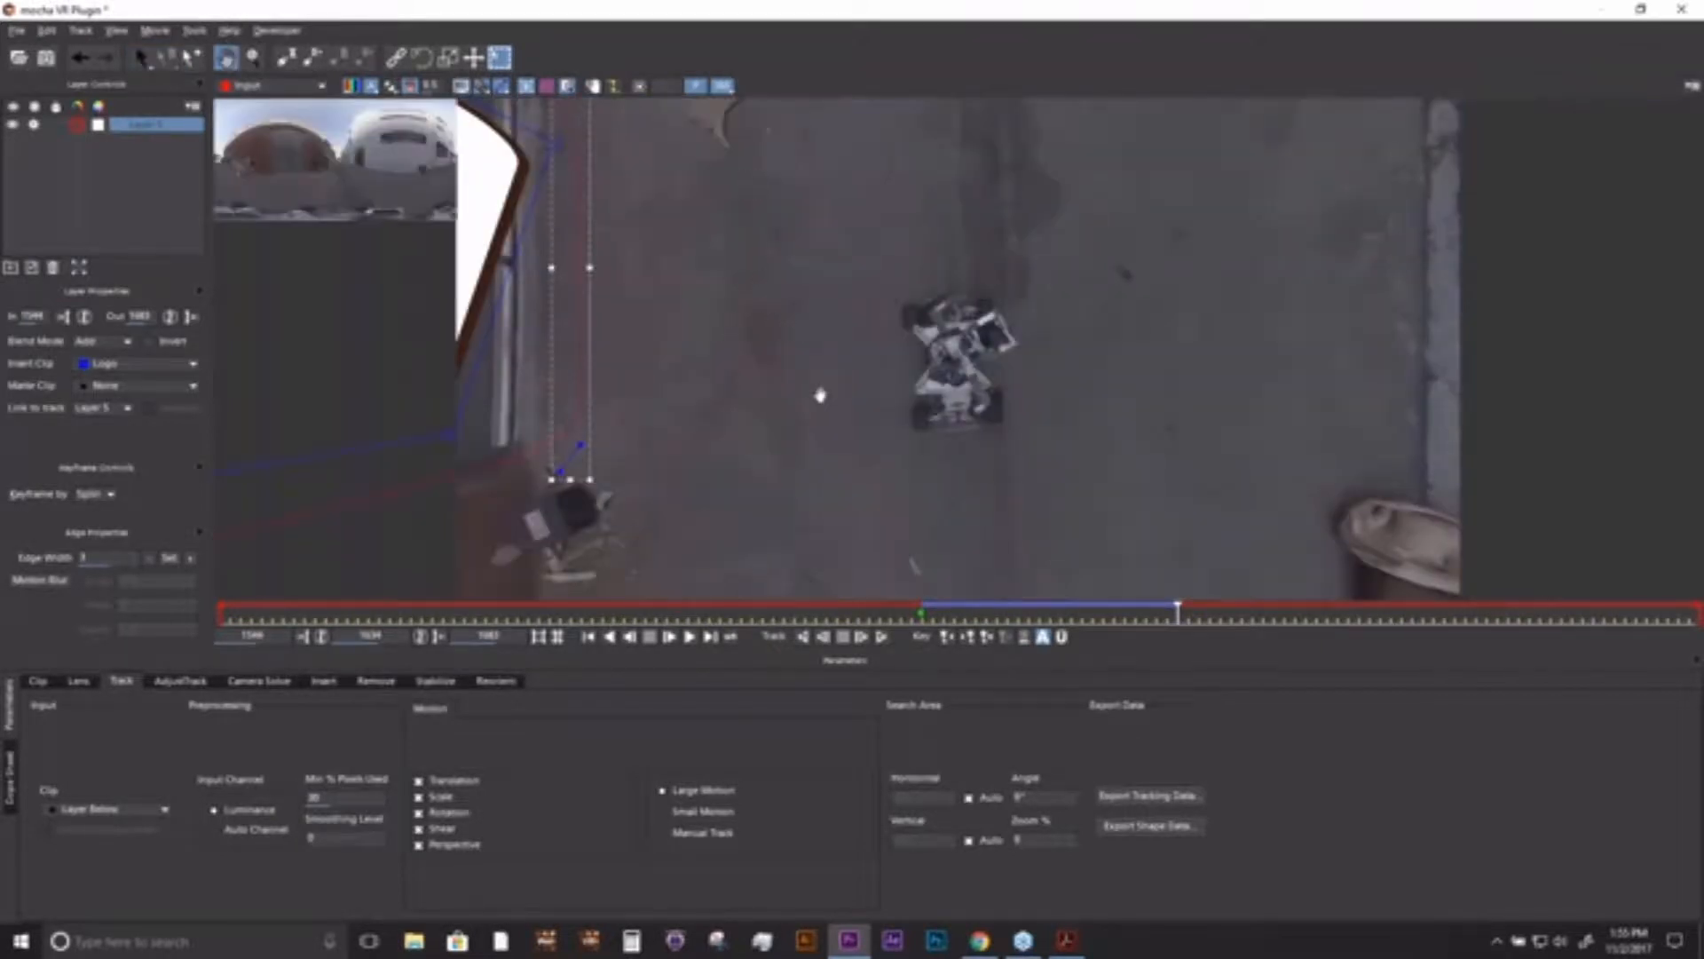
drag(820, 396, 1126, 501)
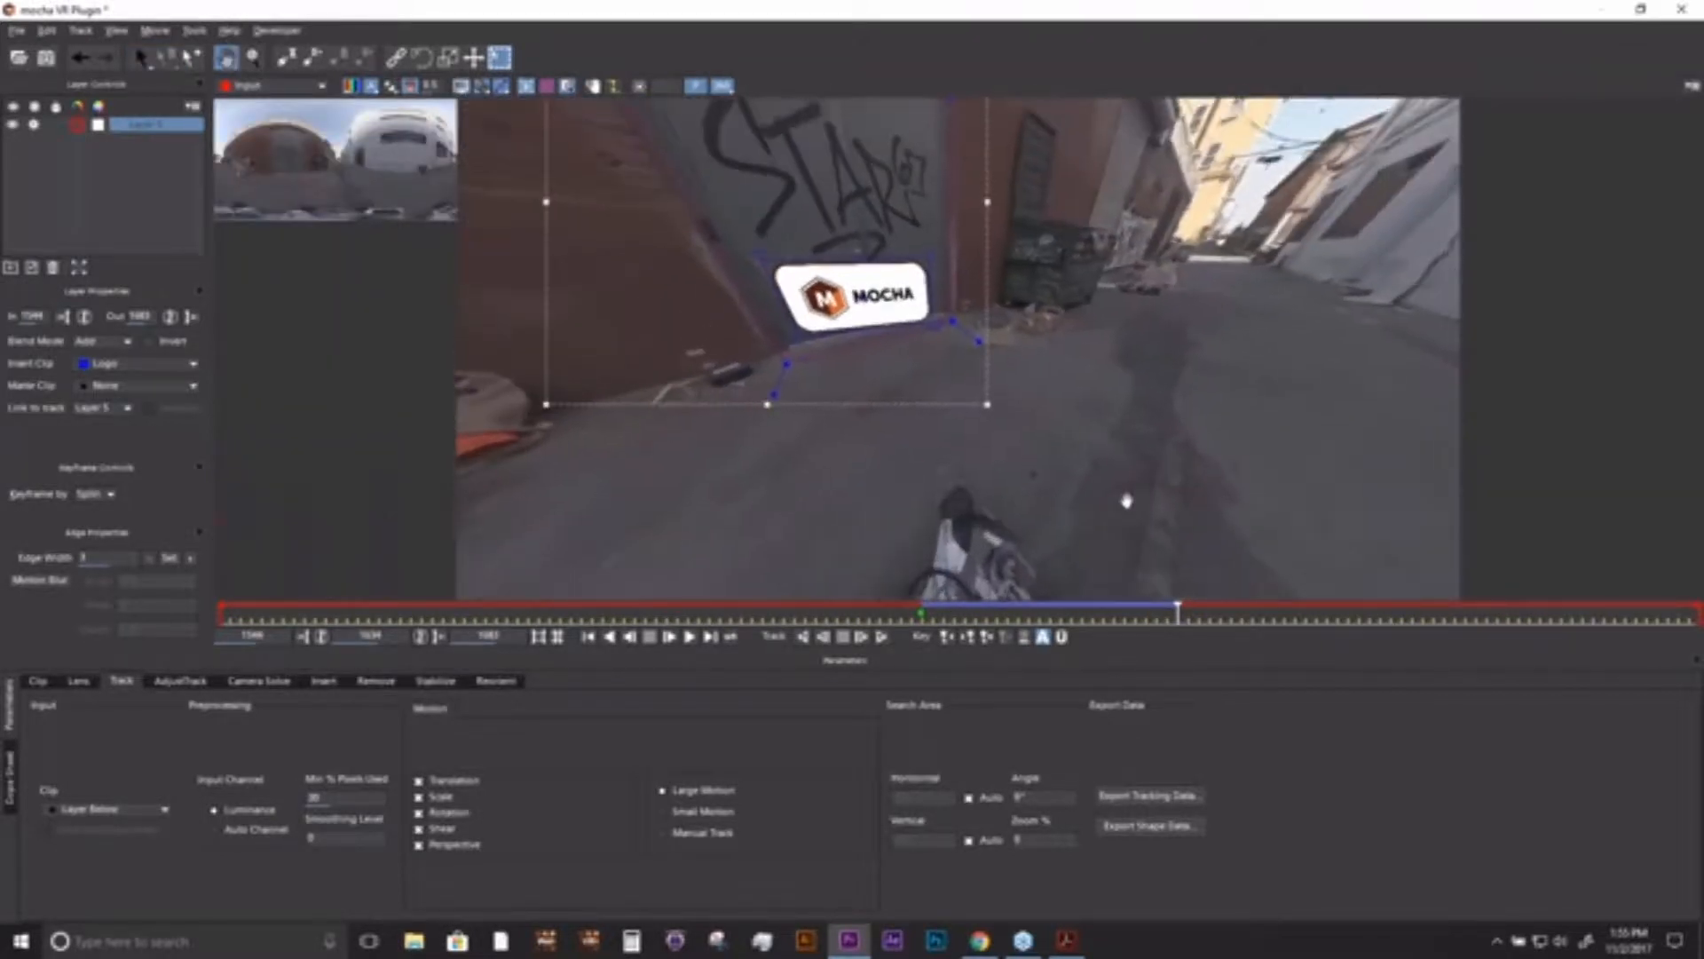
drag(1068, 408, 986, 391)
click(725, 87)
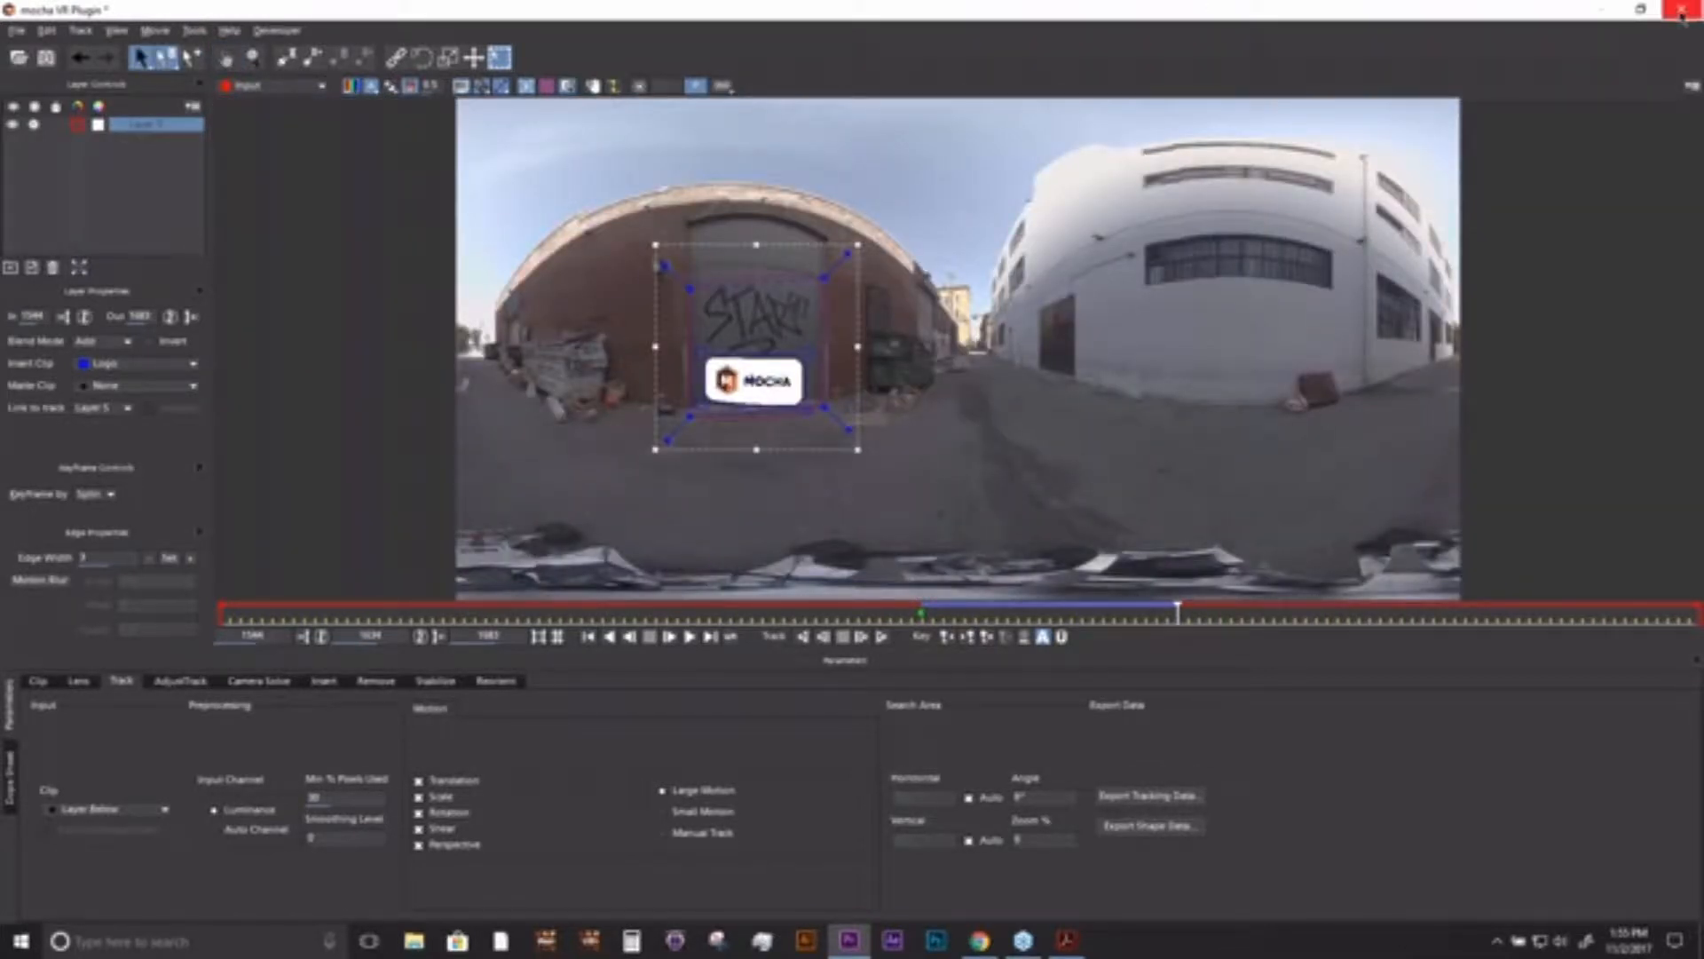
- Close mocha VR, return to Premiere Pro and open the 07_Stereo_Tracking sequence from the project
click(1681, 11)
click(915, 511)
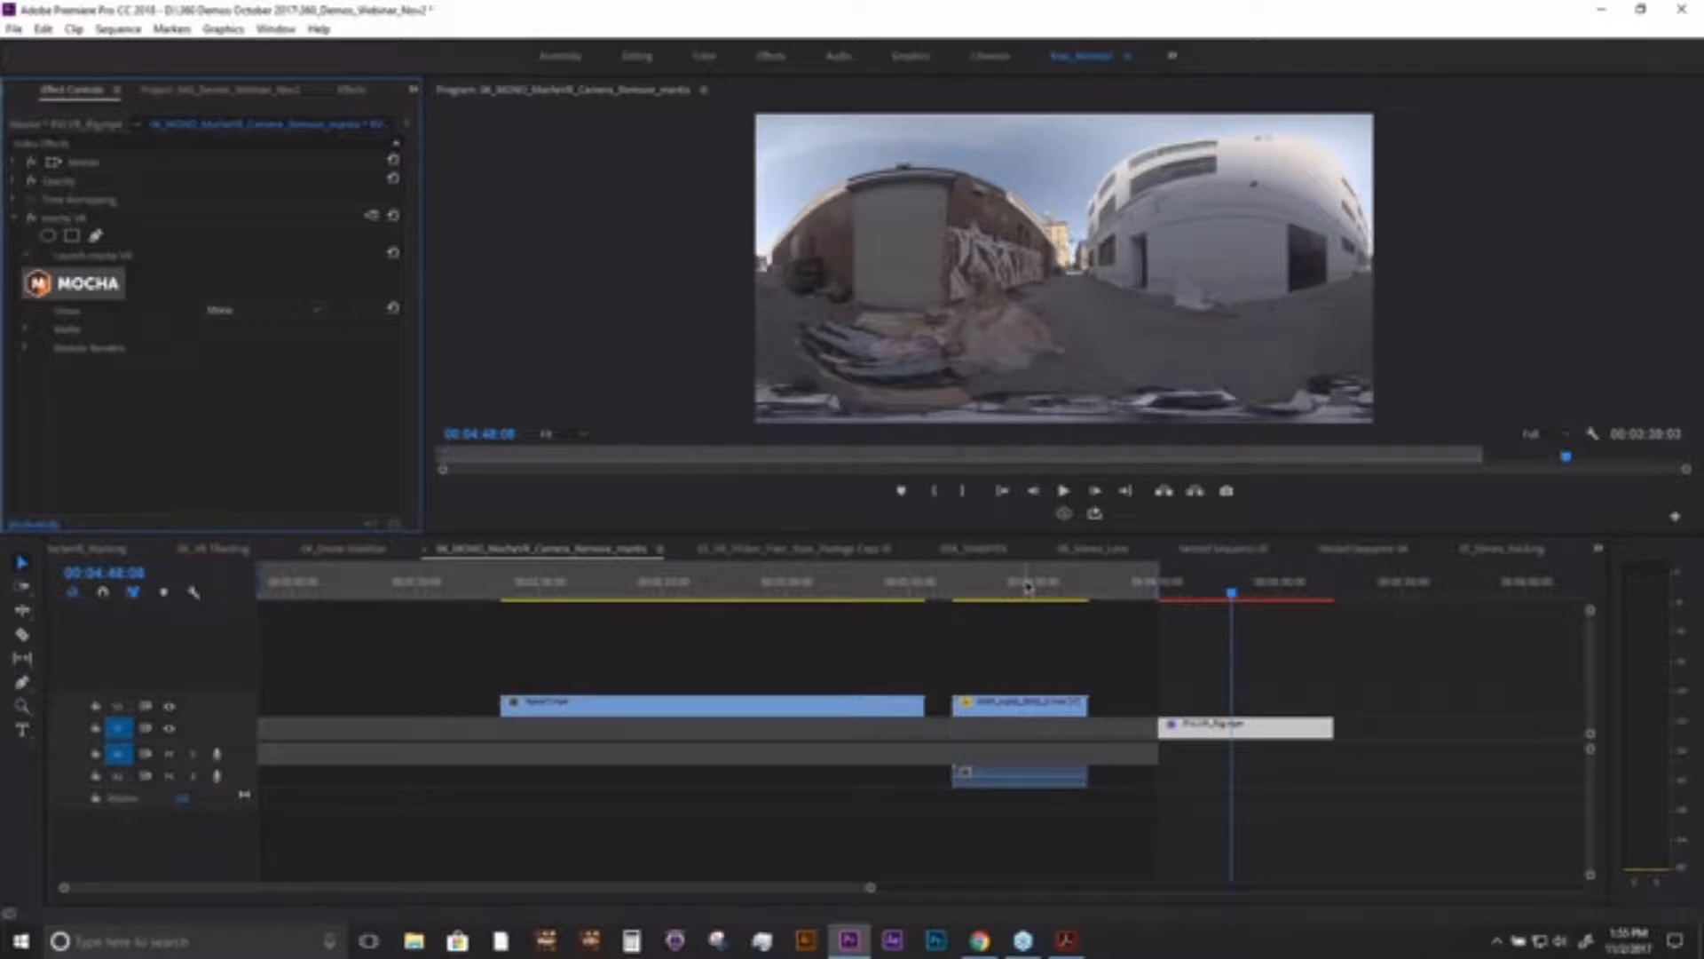
click(415, 90)
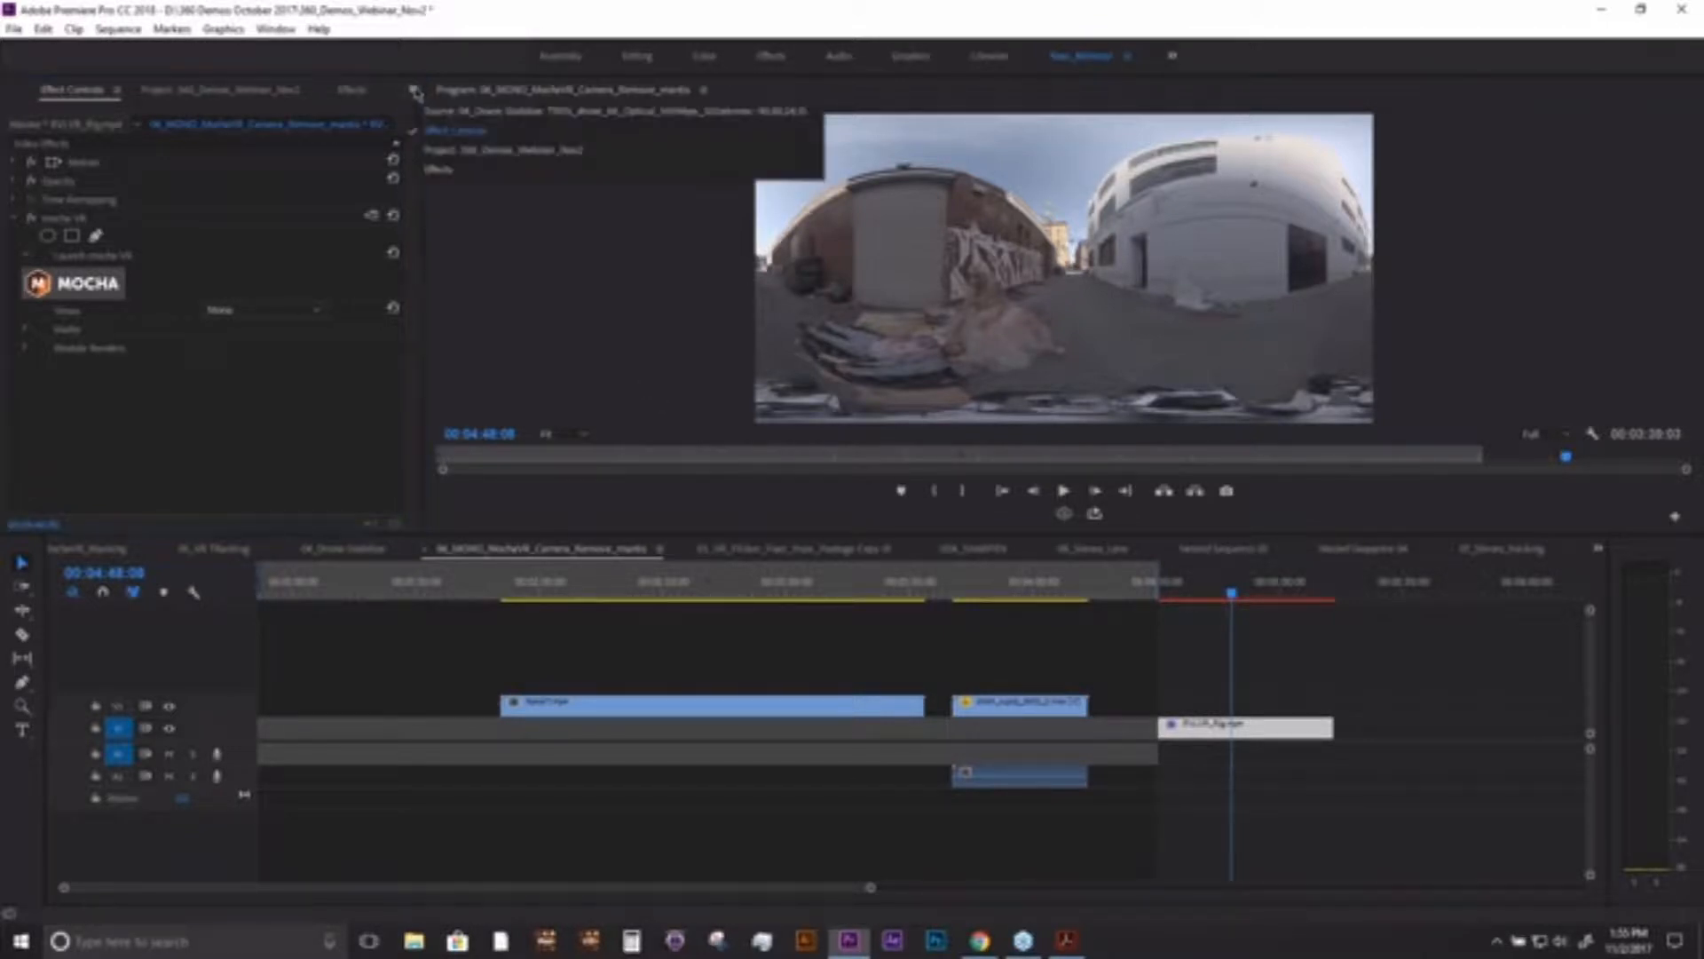
click(458, 151)
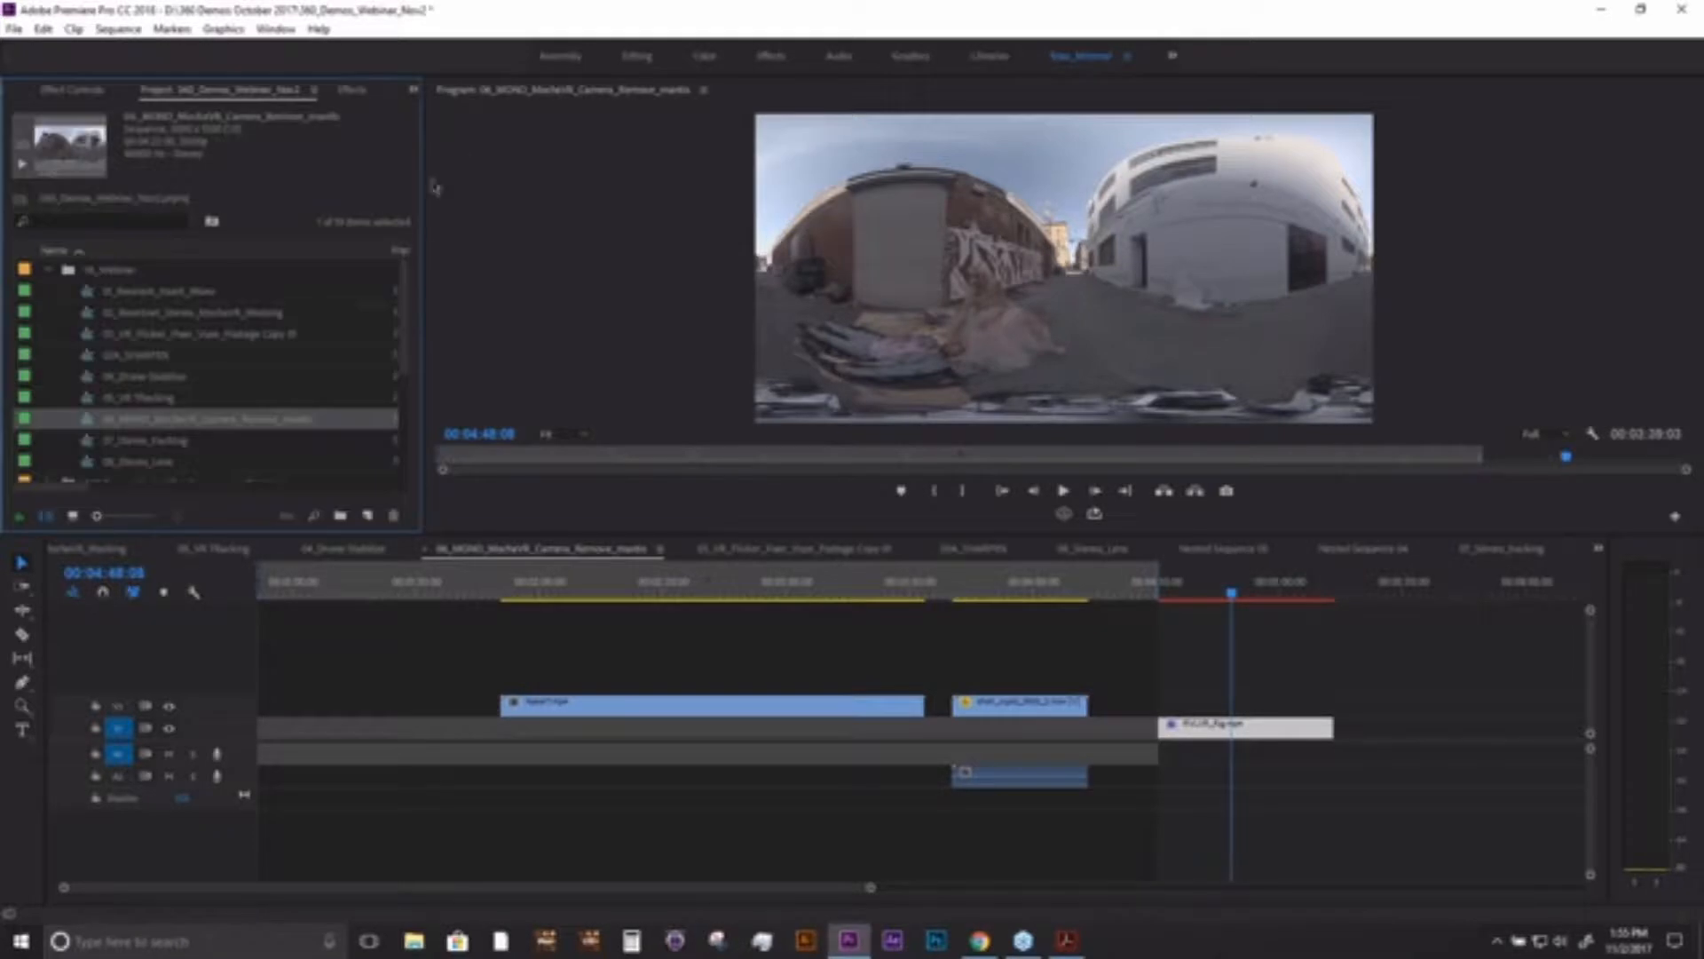
scroll(407, 370, down, 2)
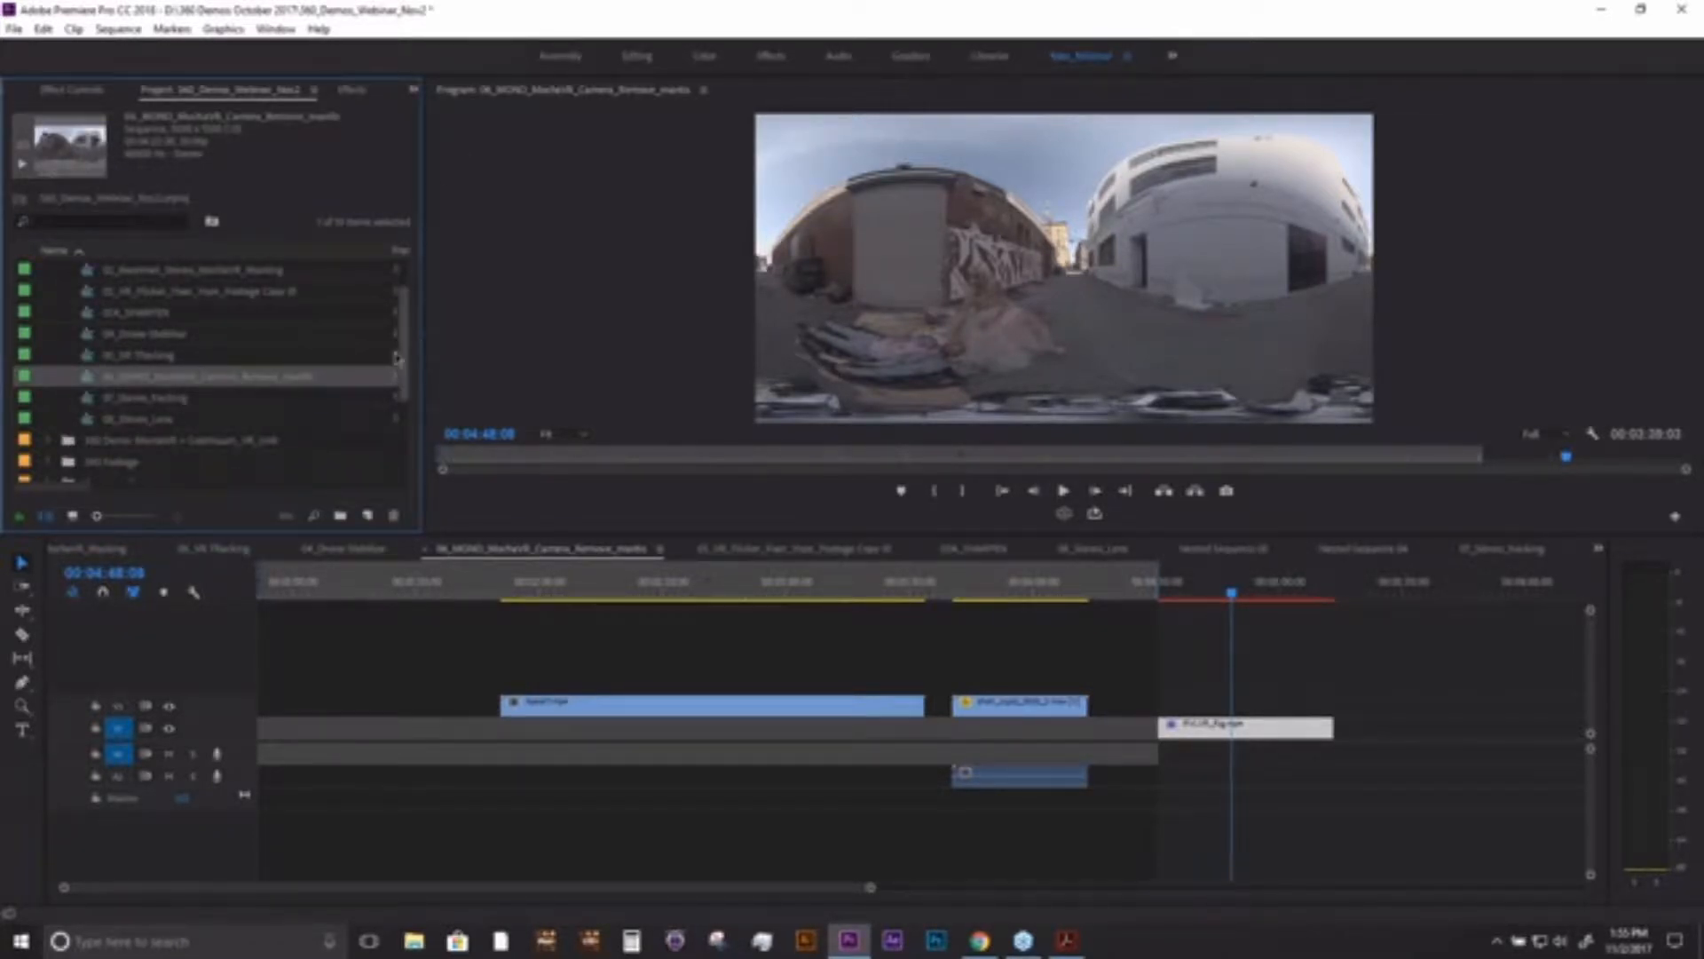
click(158, 397)
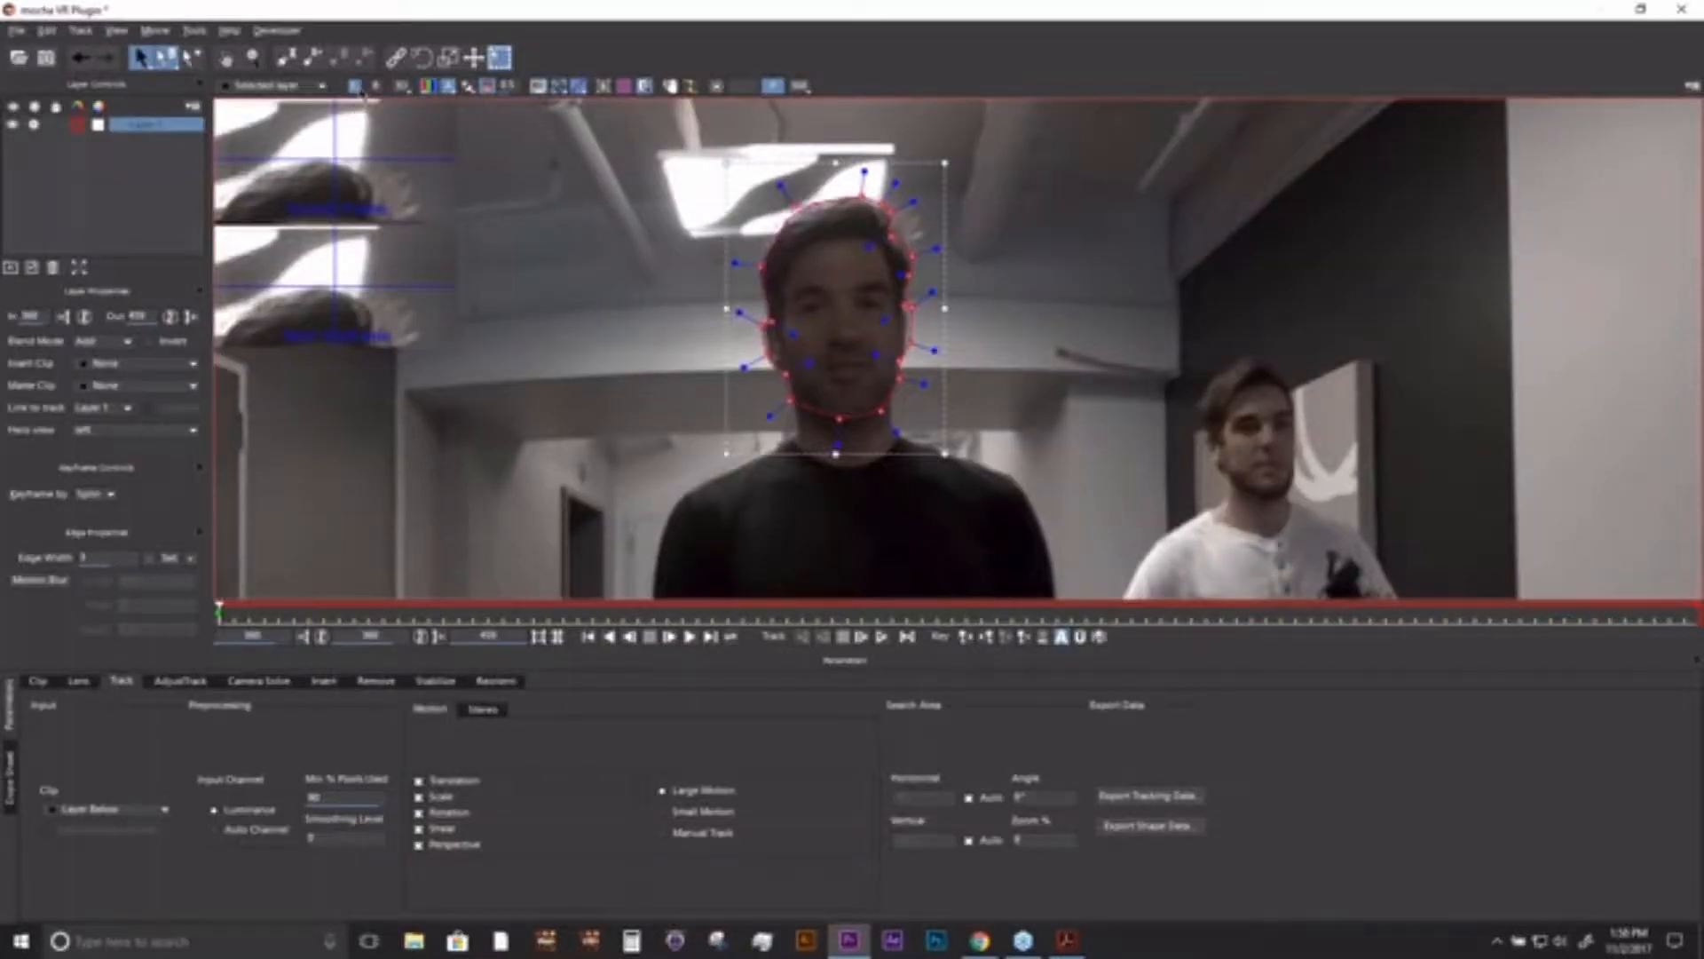
- Compare the head shape in the left and right eye views and review the Stereo and Motion tracking parameters
click(377, 85)
click(483, 709)
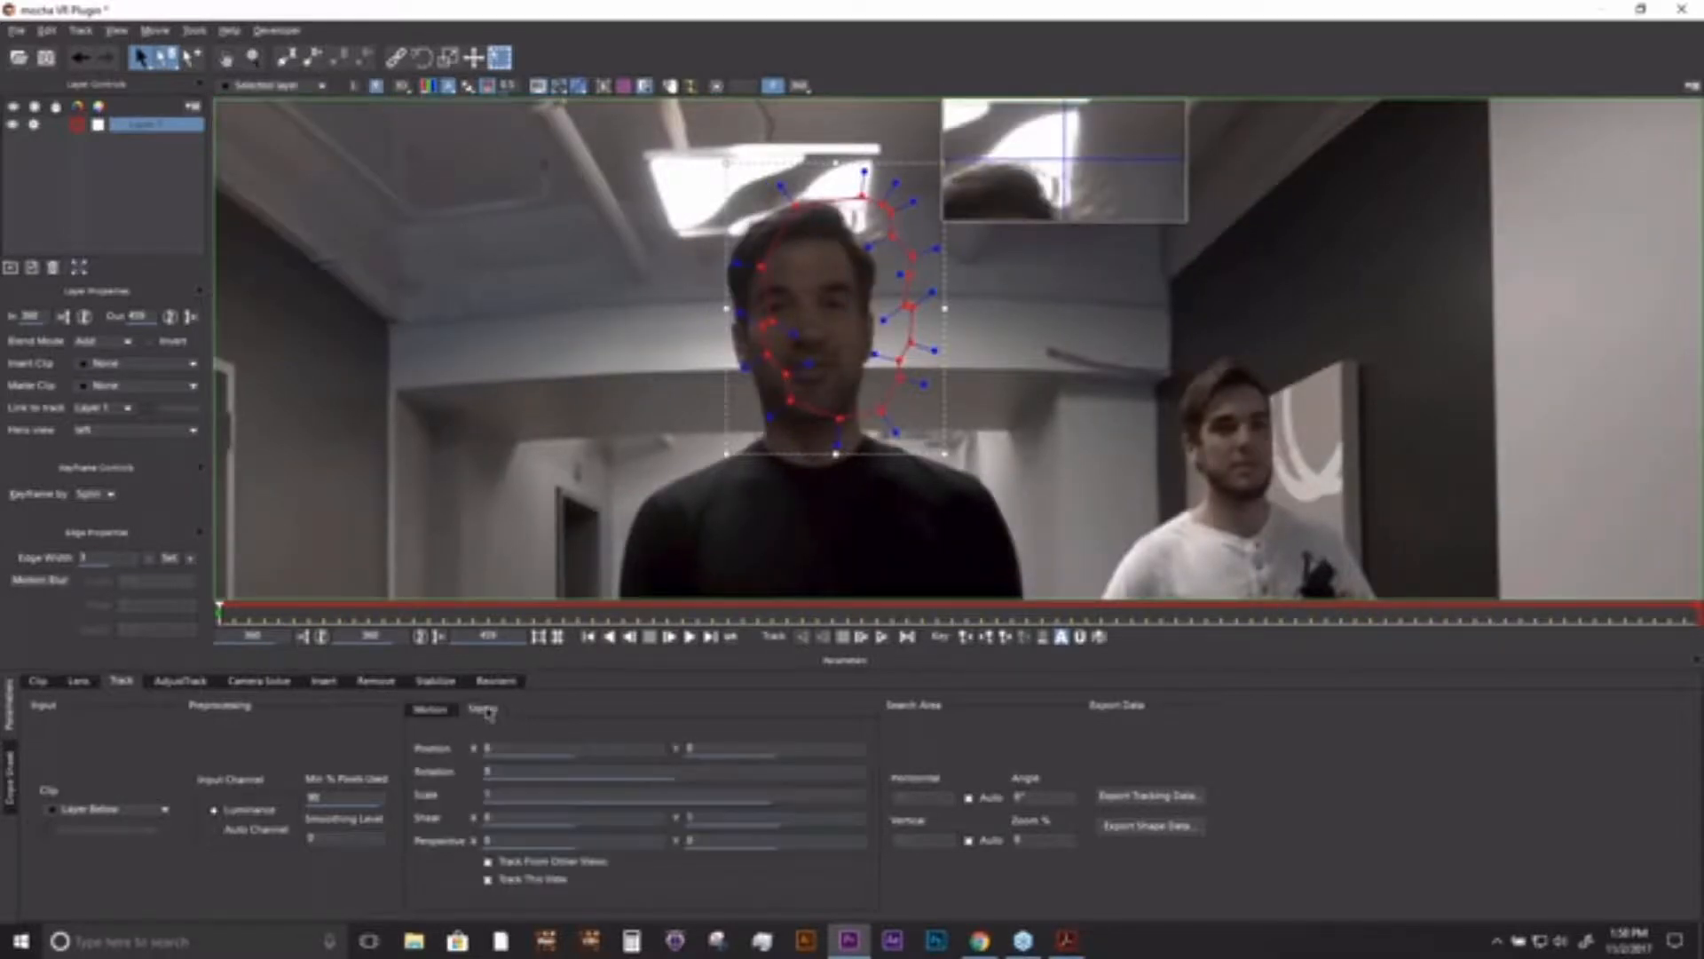
click(433, 709)
click(499, 714)
click(441, 716)
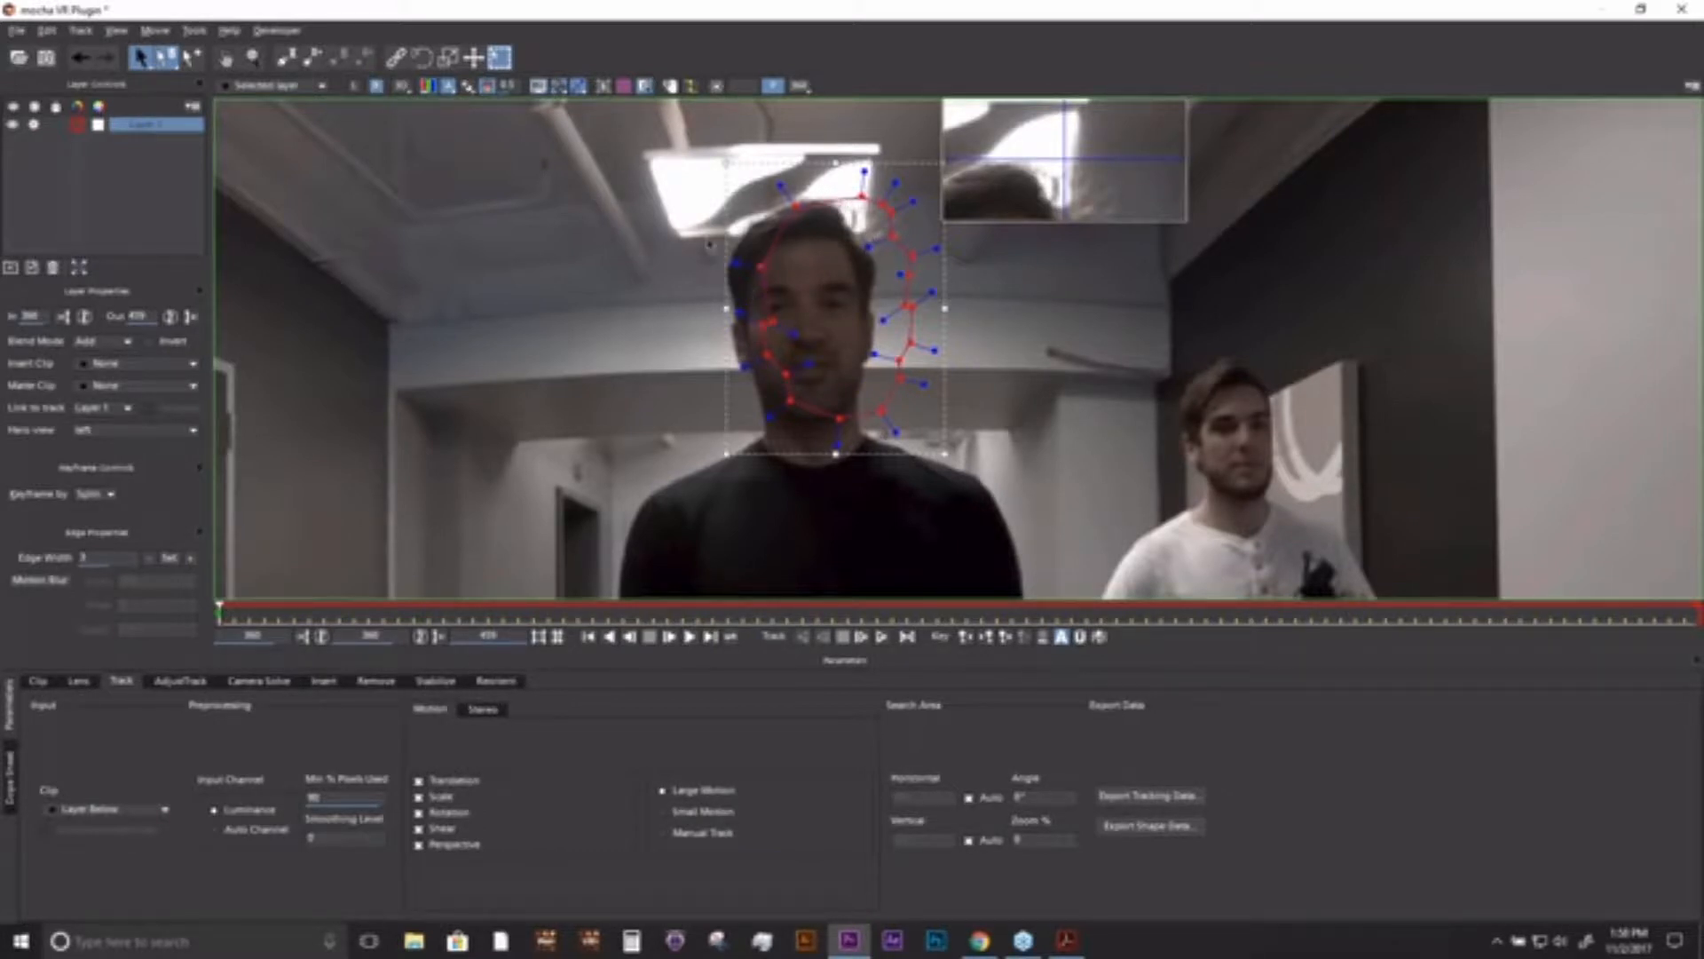
click(355, 86)
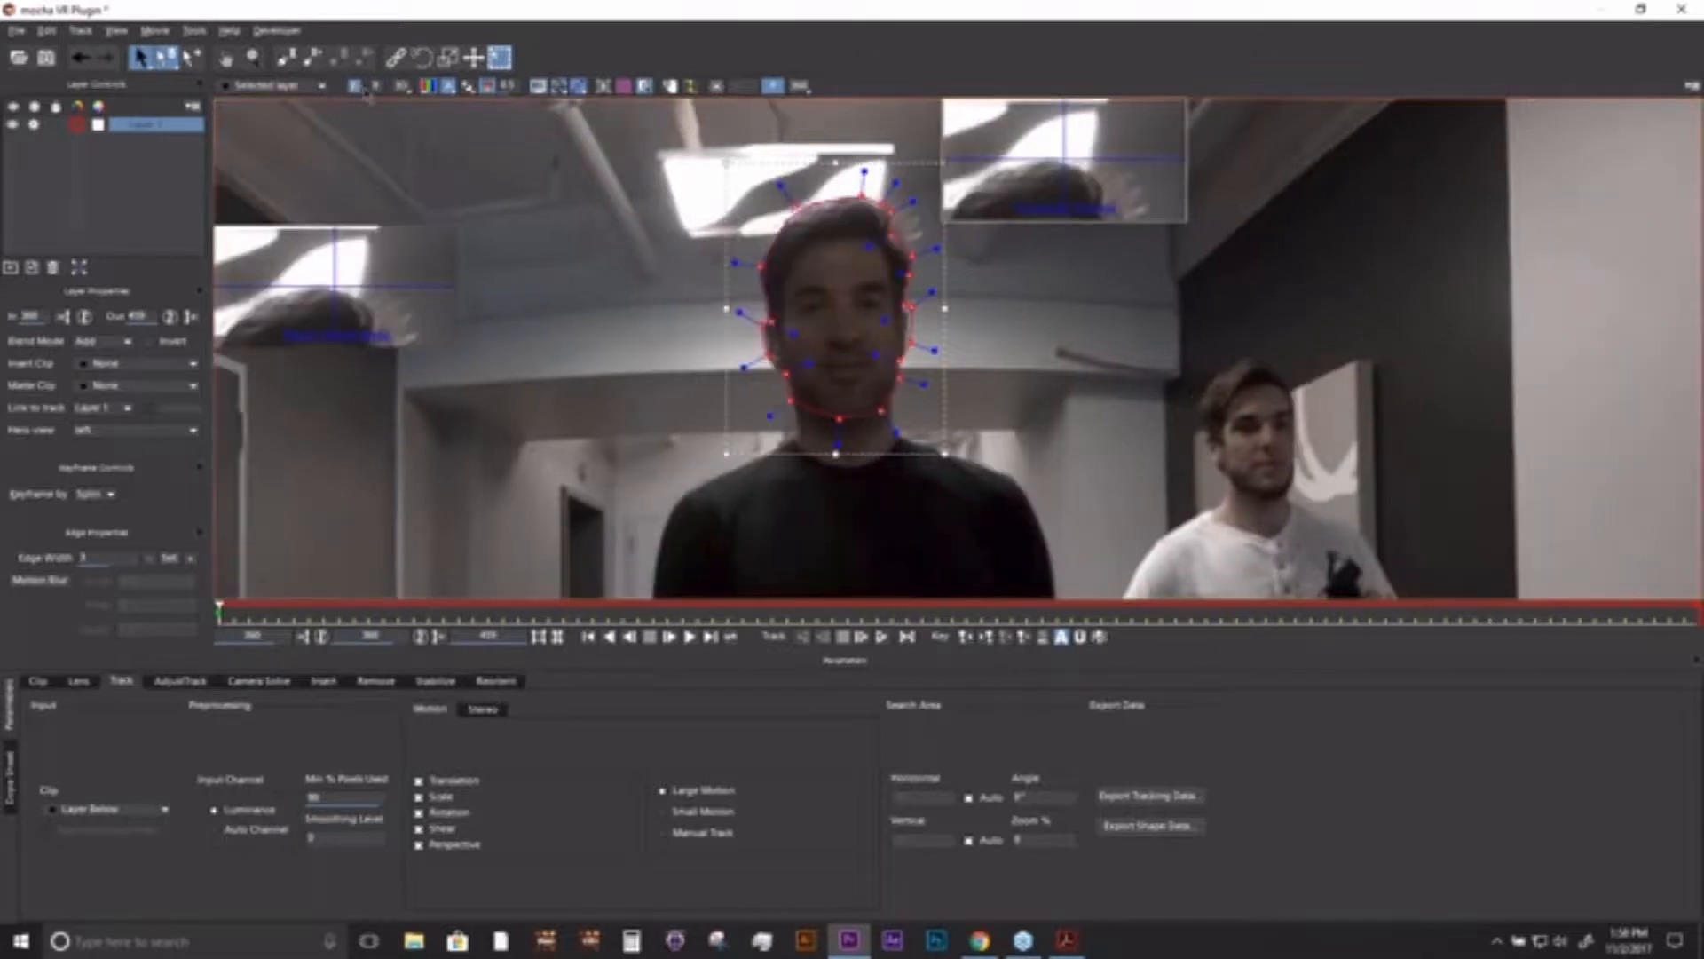
click(377, 86)
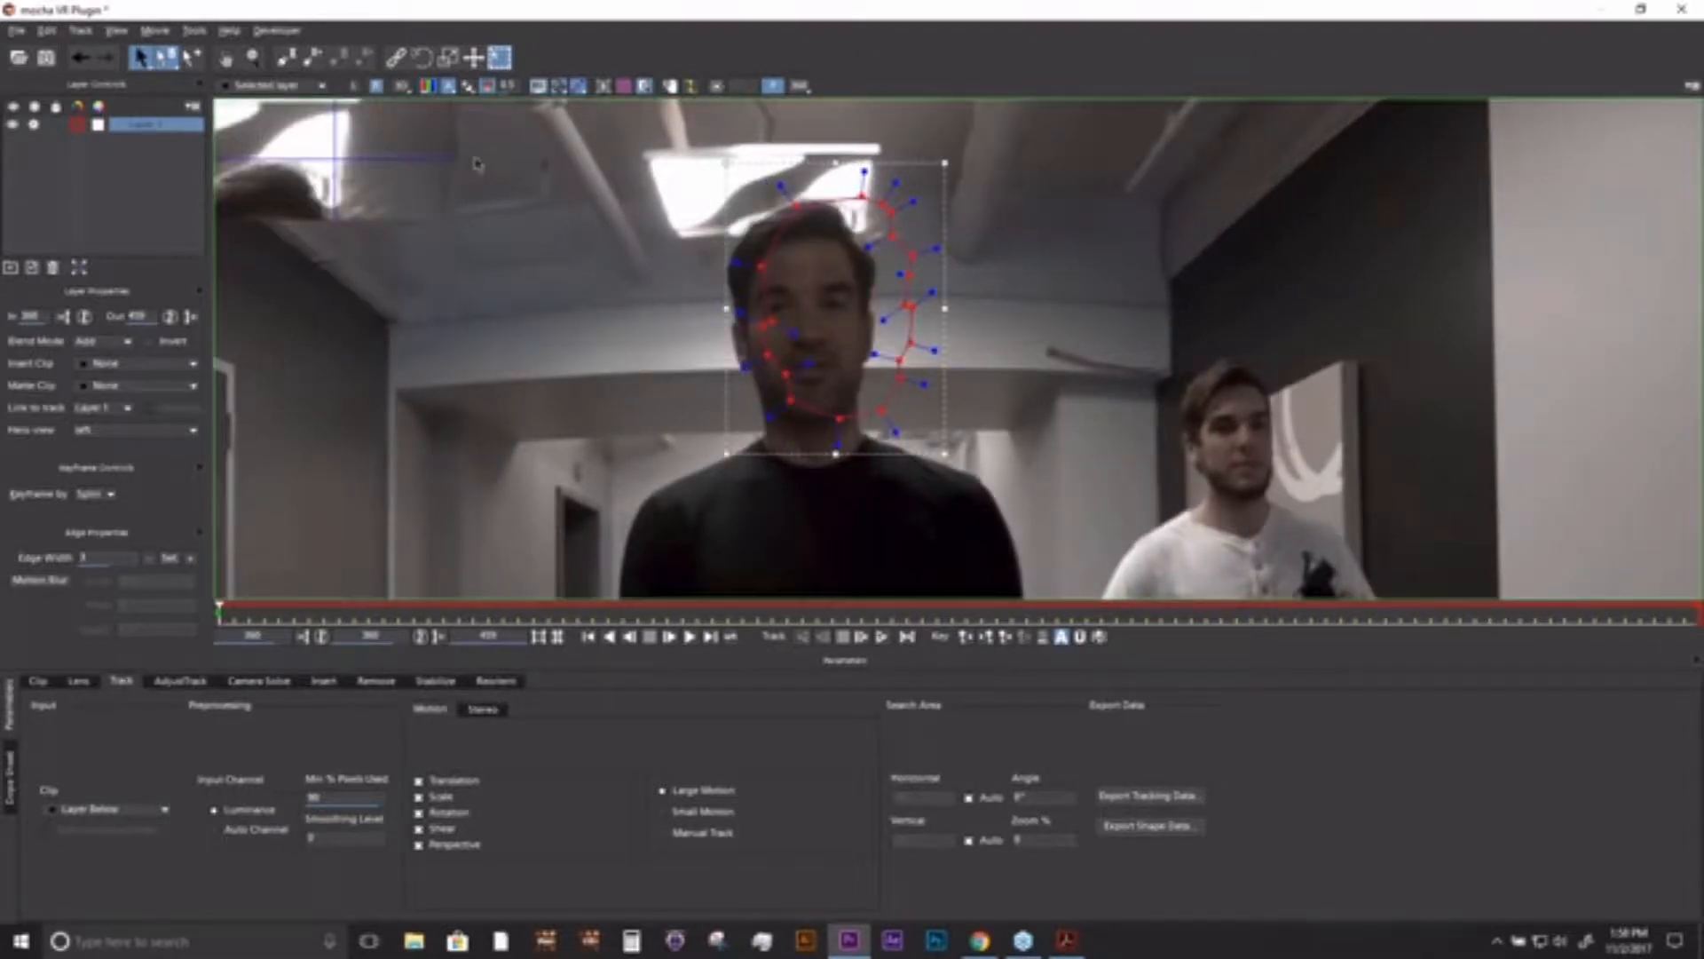
click(355, 86)
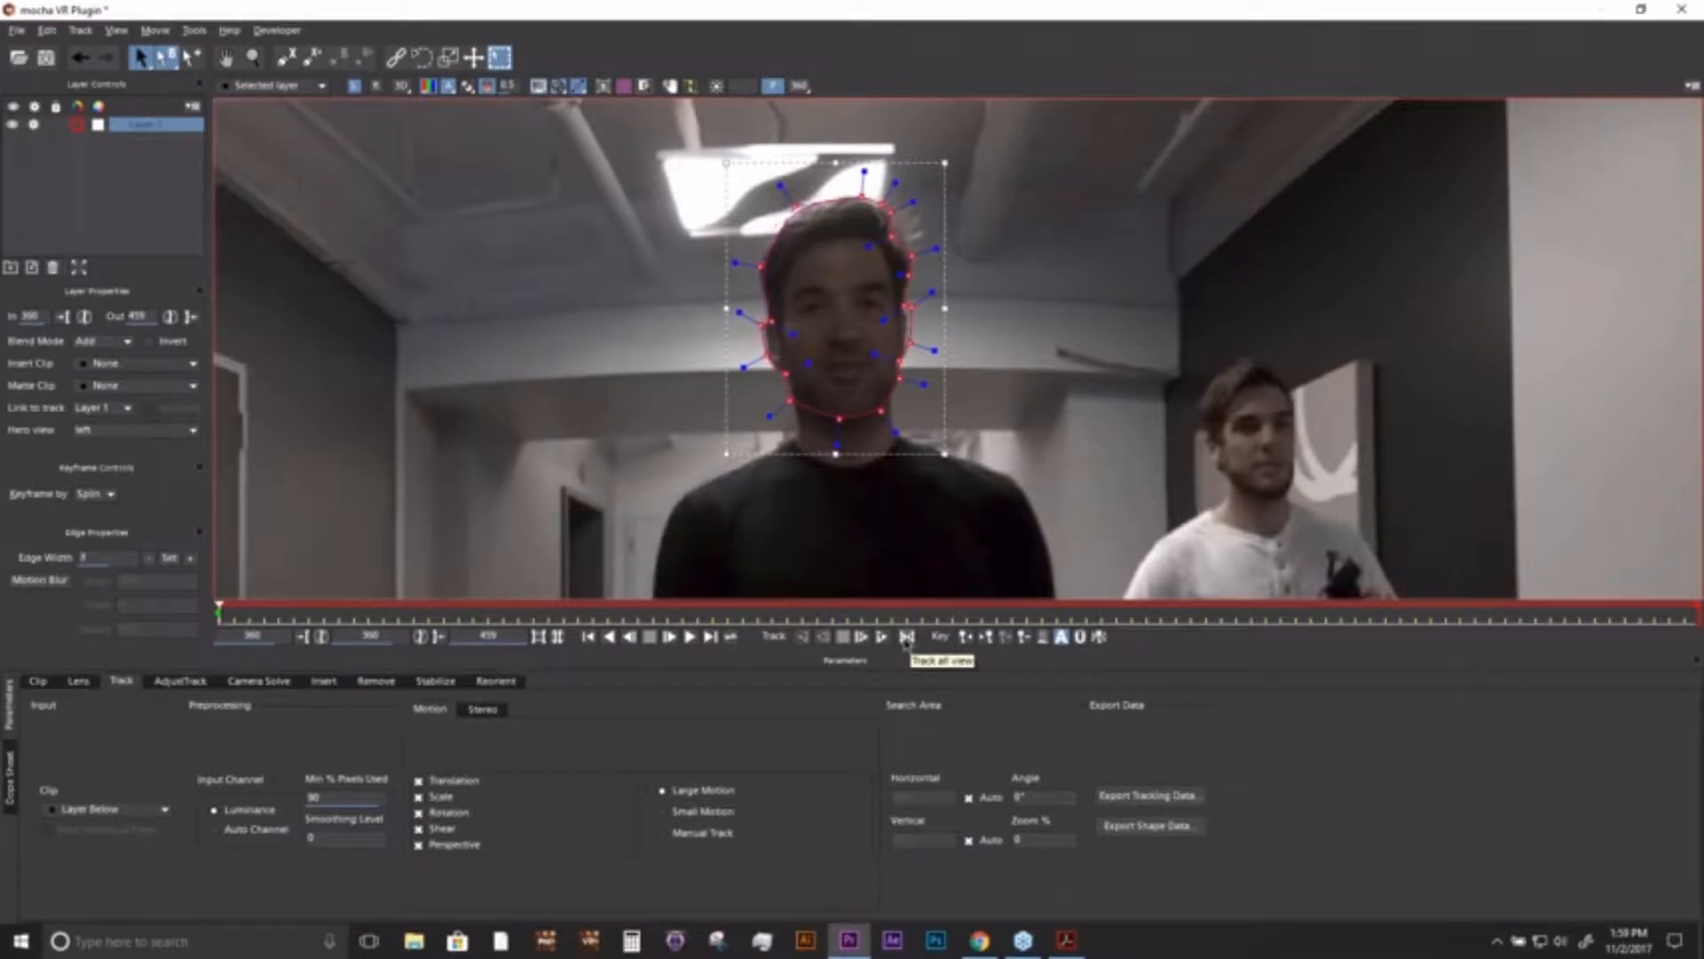
- Enable tracking of all views and track the head layer forward one frame to 361
click(906, 637)
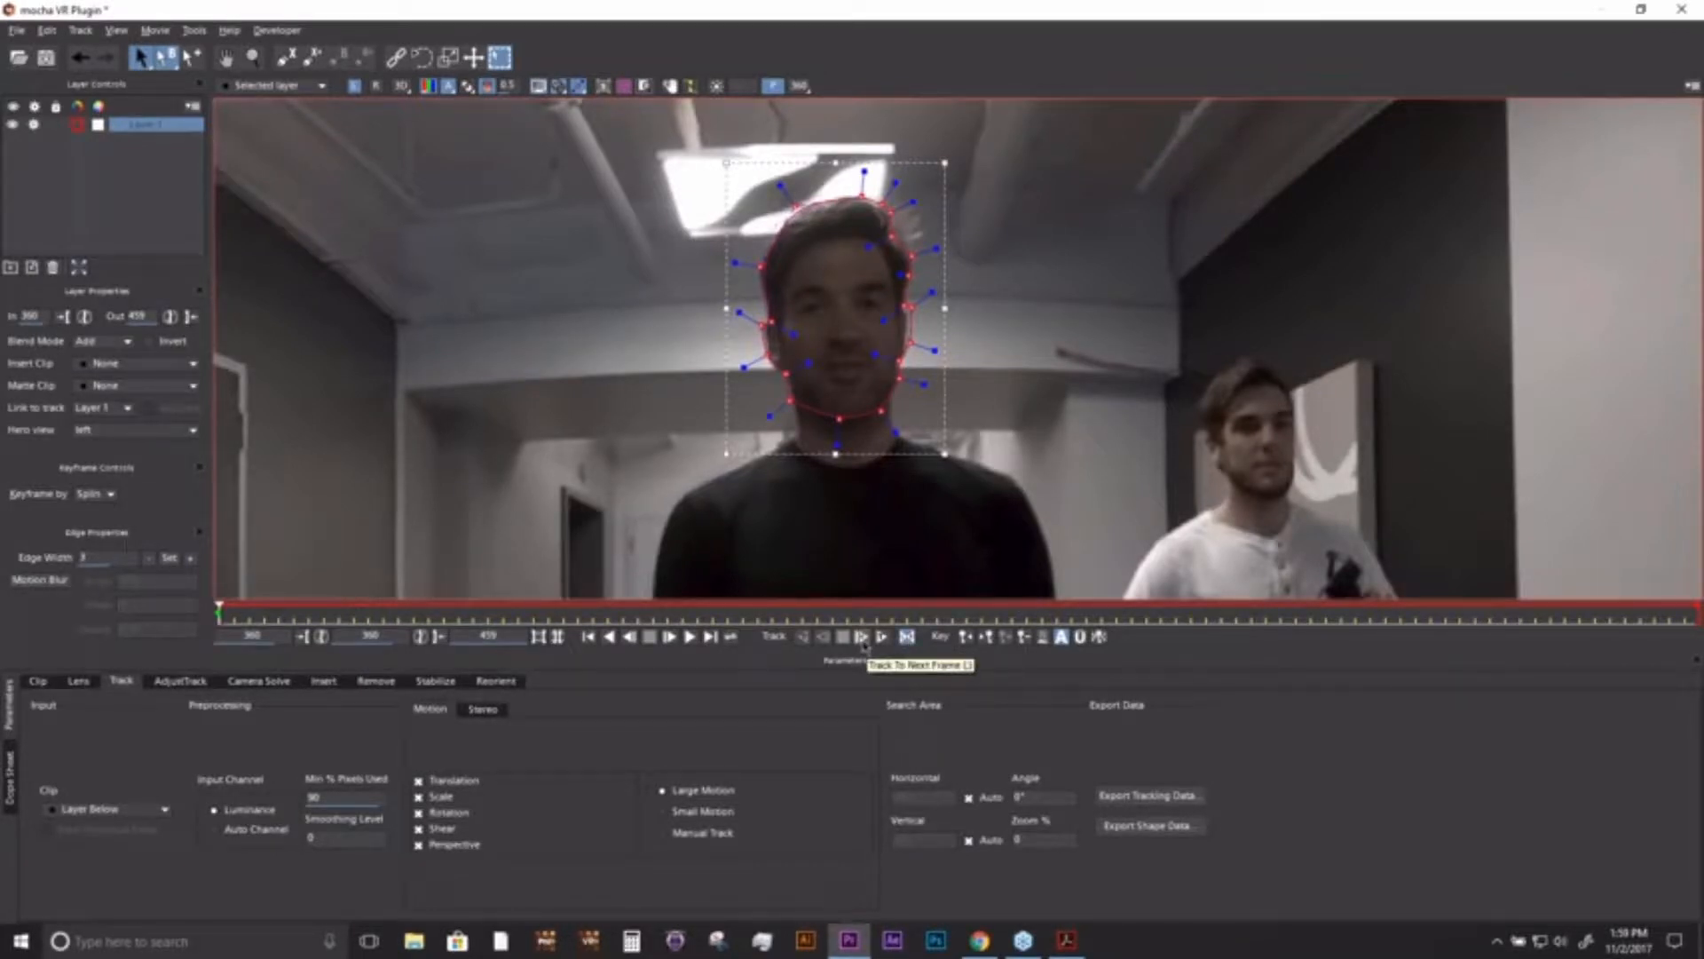
click(861, 637)
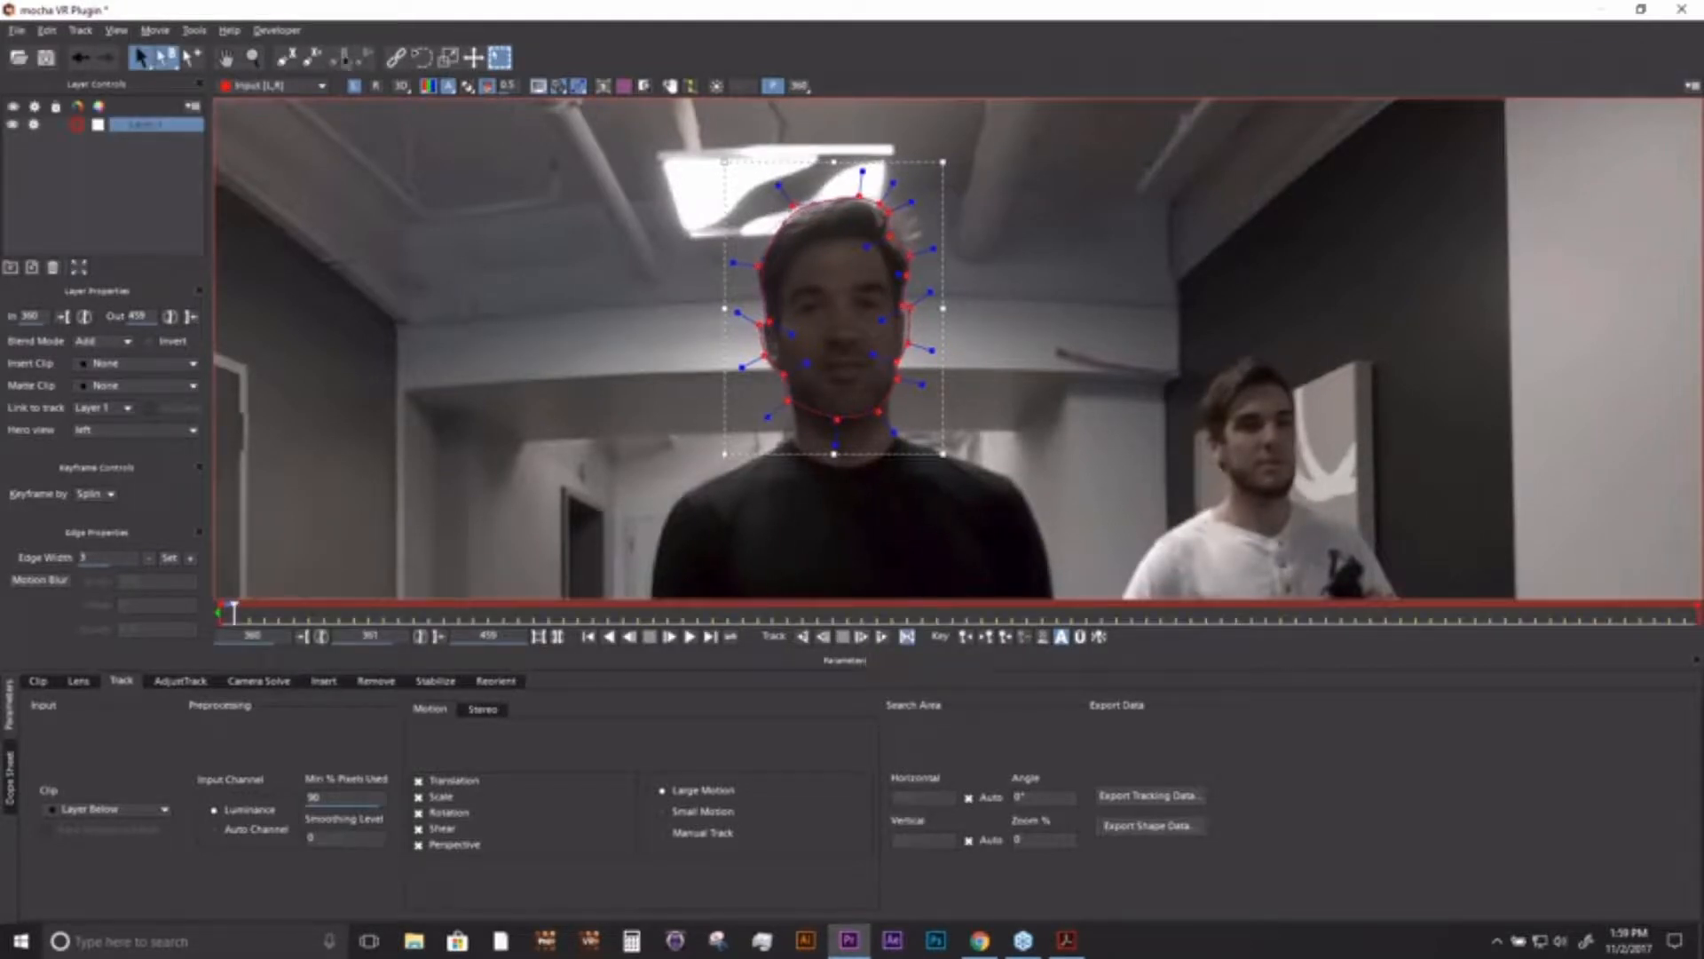
- Alternate between the left and right eye views at frame 361 to compare how the shape fits the head
click(376, 88)
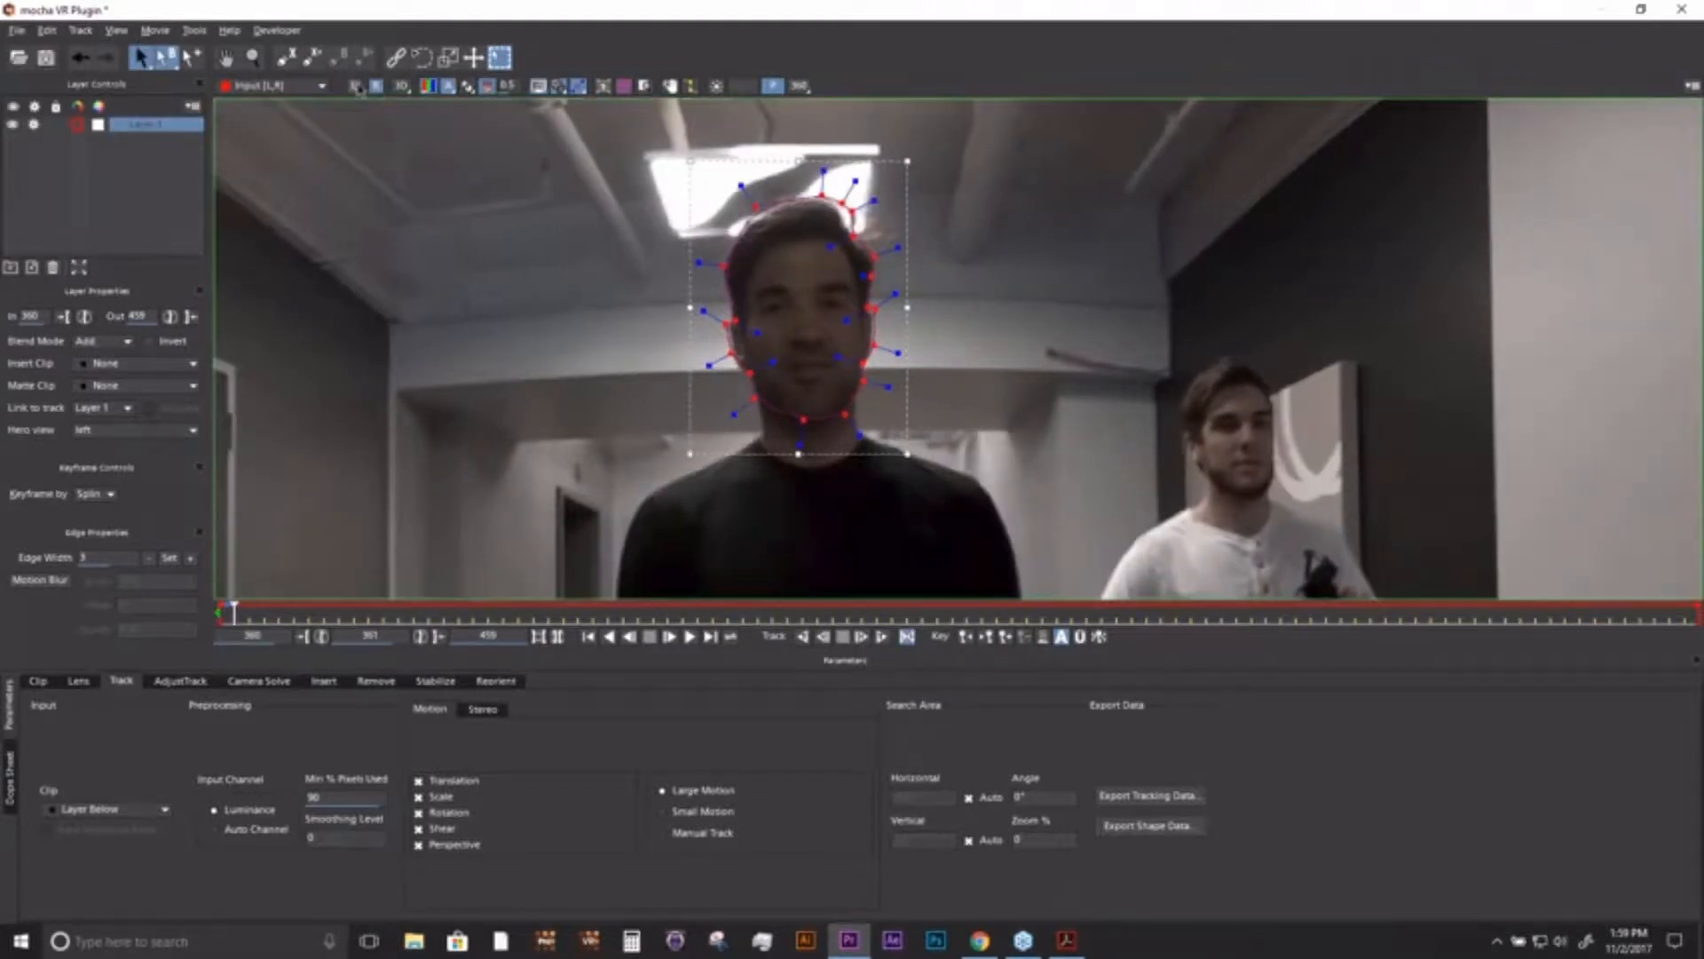
click(355, 87)
click(376, 88)
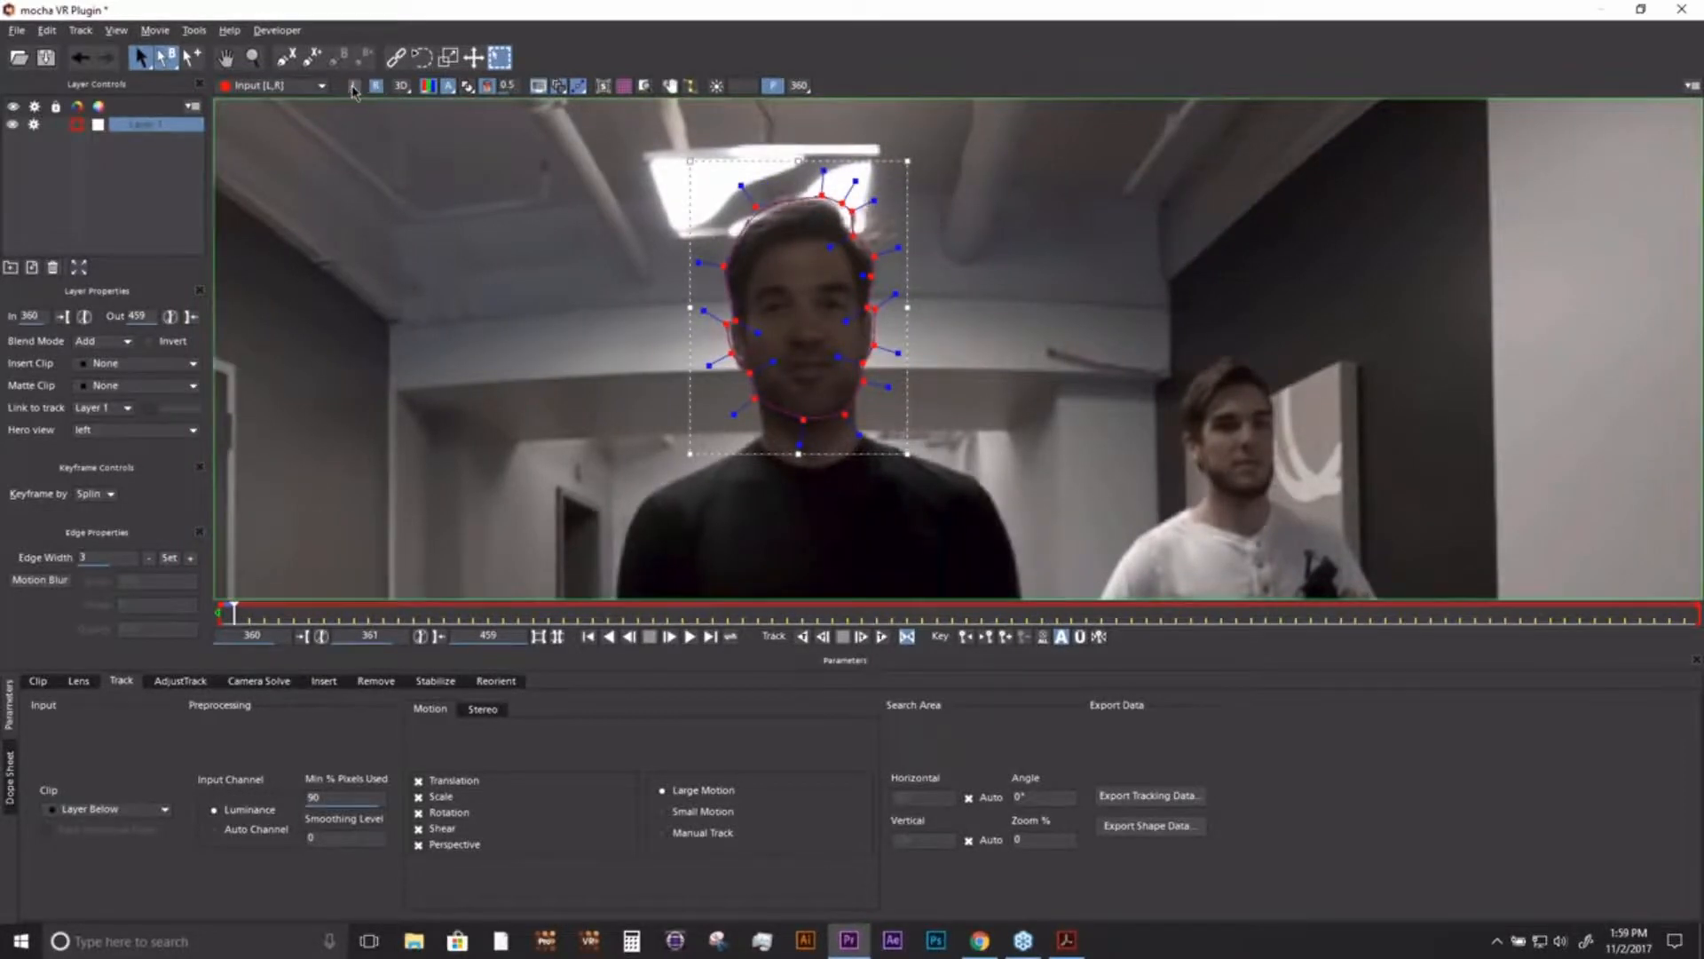
click(355, 87)
click(377, 88)
click(355, 87)
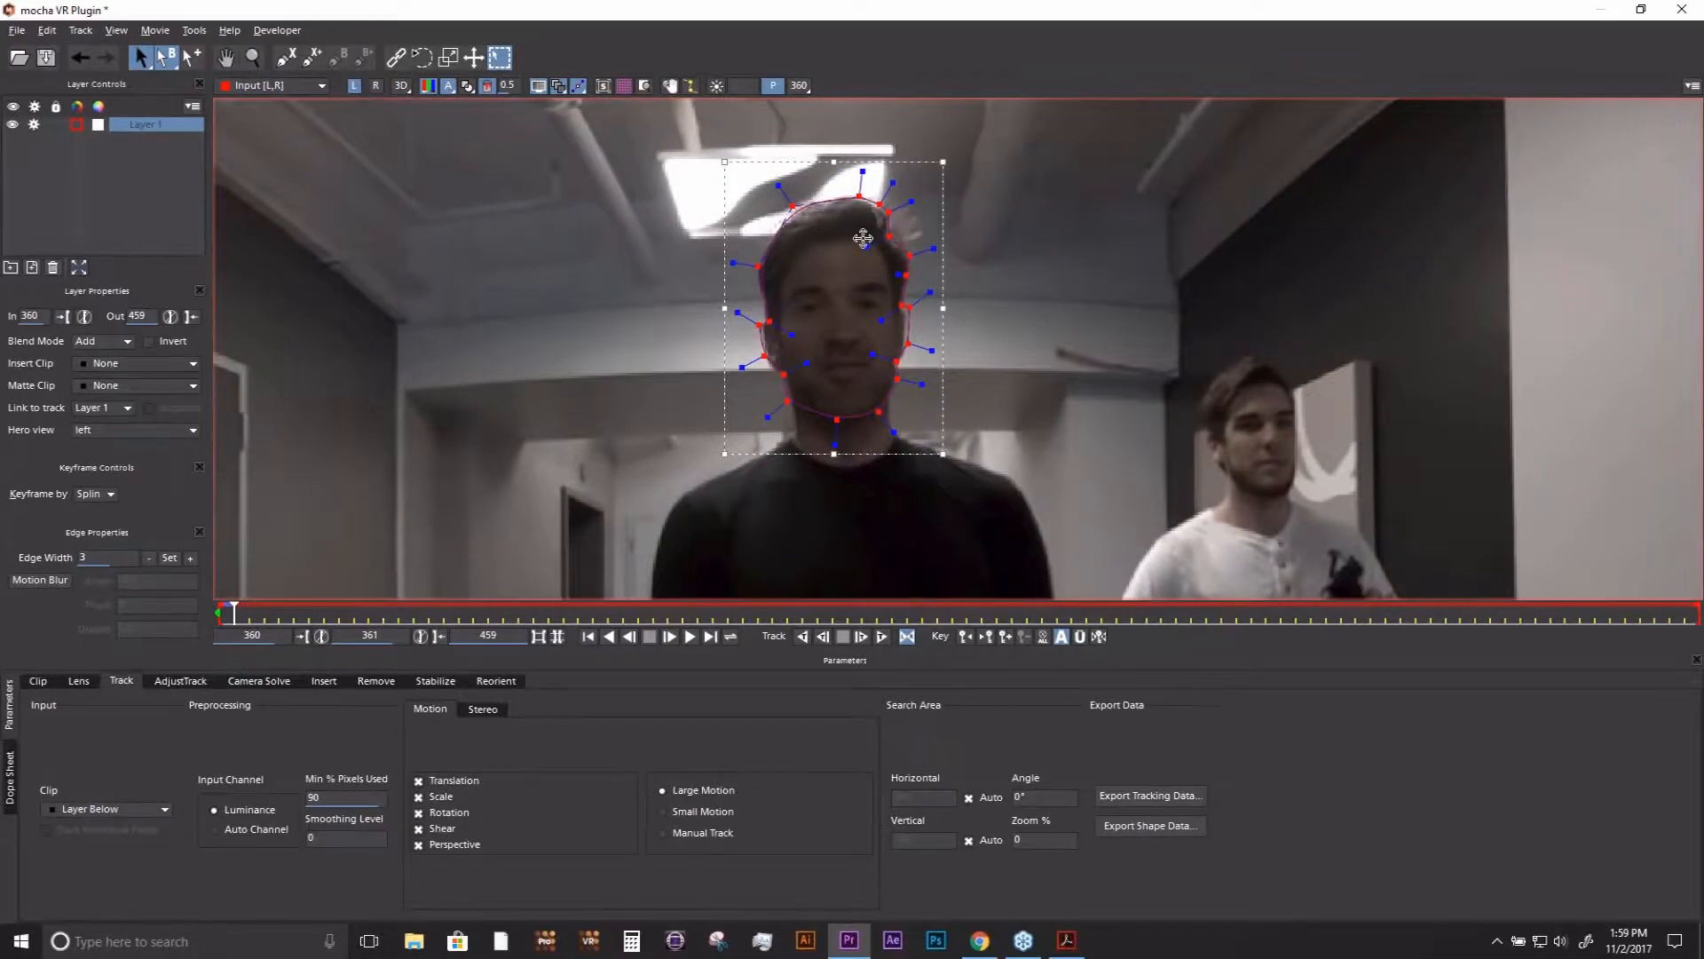
click(376, 88)
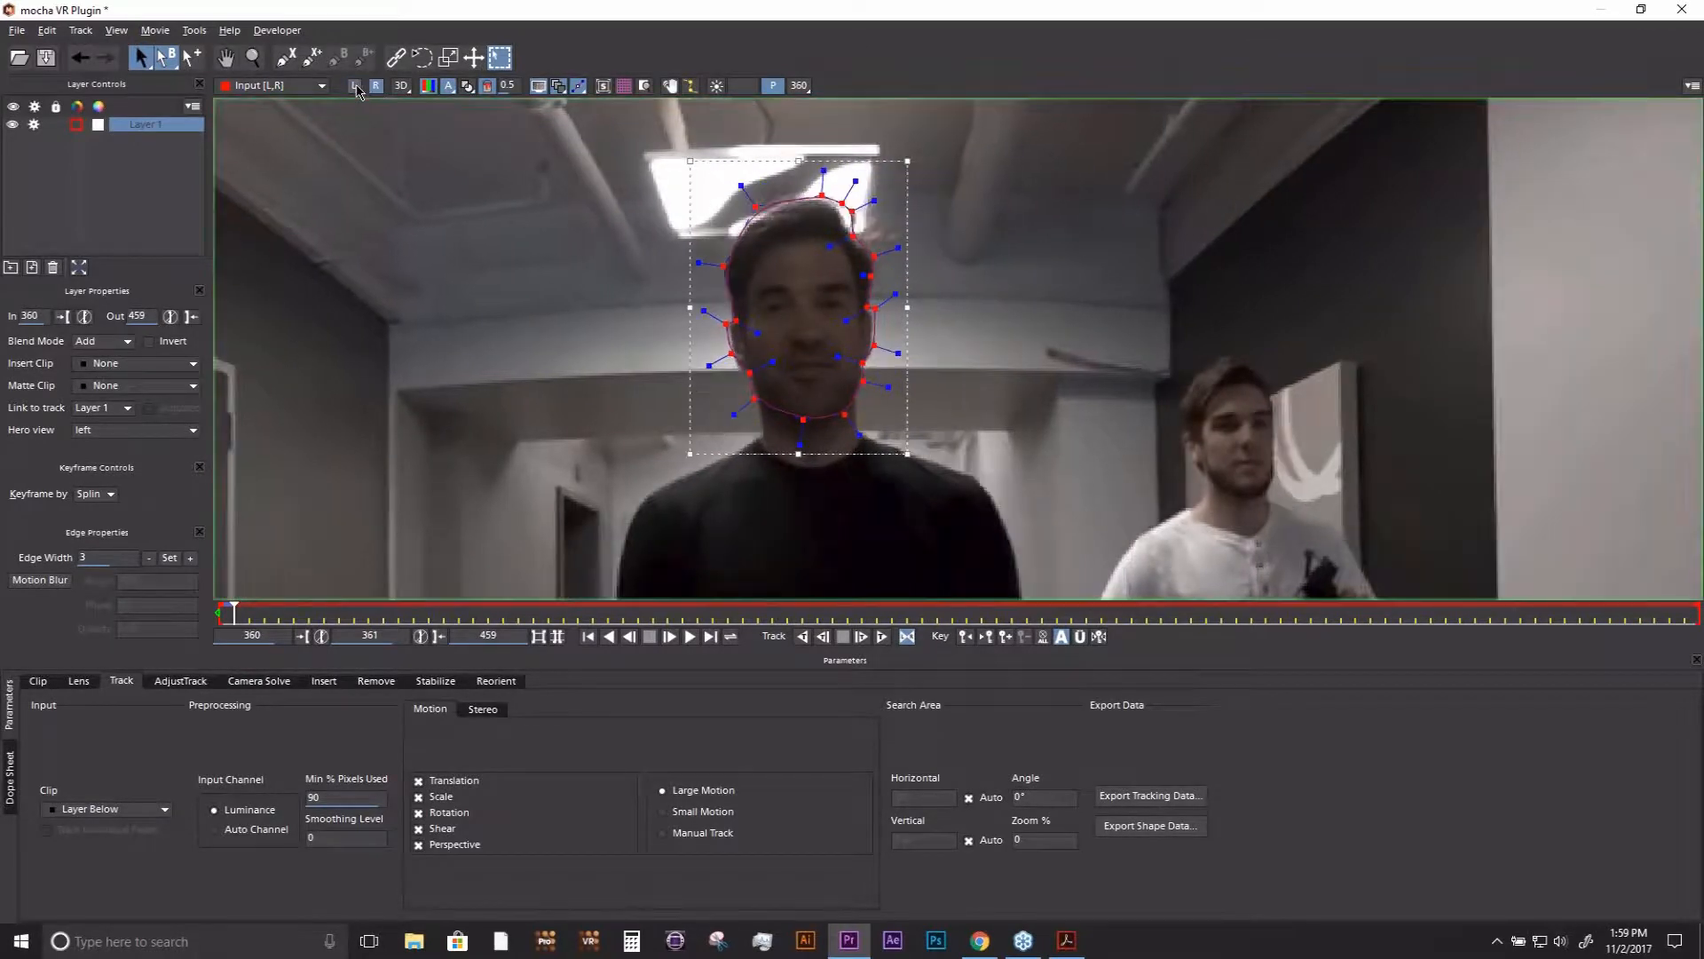
click(355, 87)
- Track the head layer forwards in all views, stop around frame 388 and scrub the track in both eye views back to frame 360
click(882, 636)
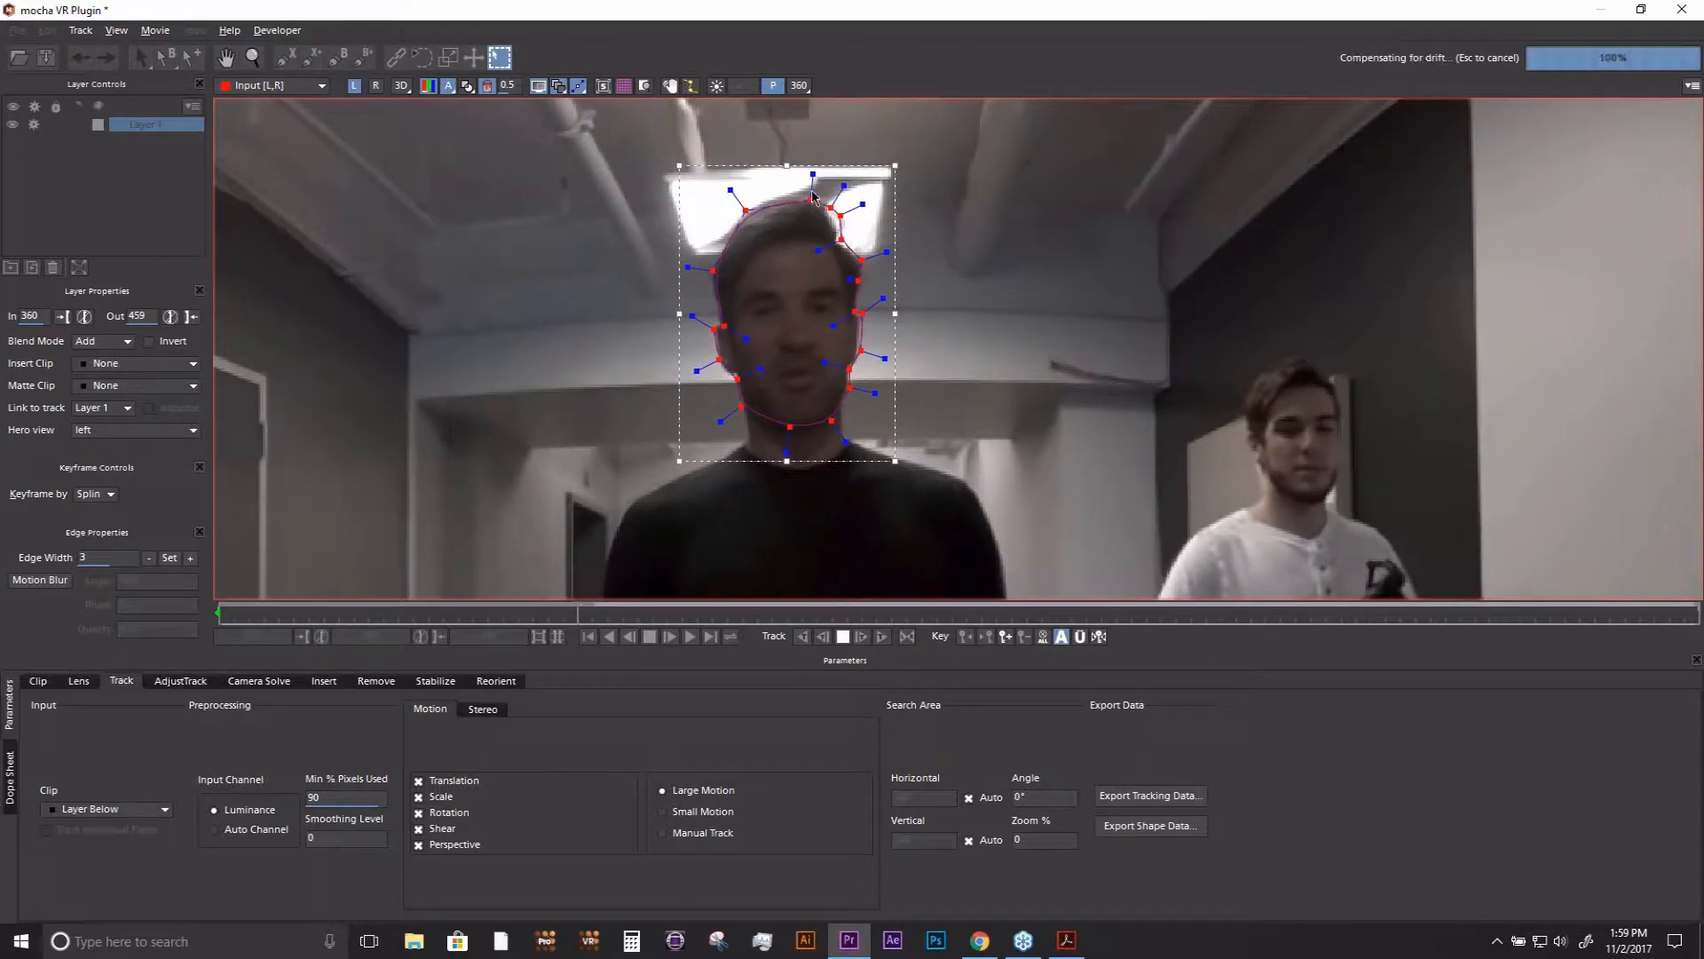
click(843, 636)
drag(639, 618, 351, 617)
drag(501, 617, 220, 610)
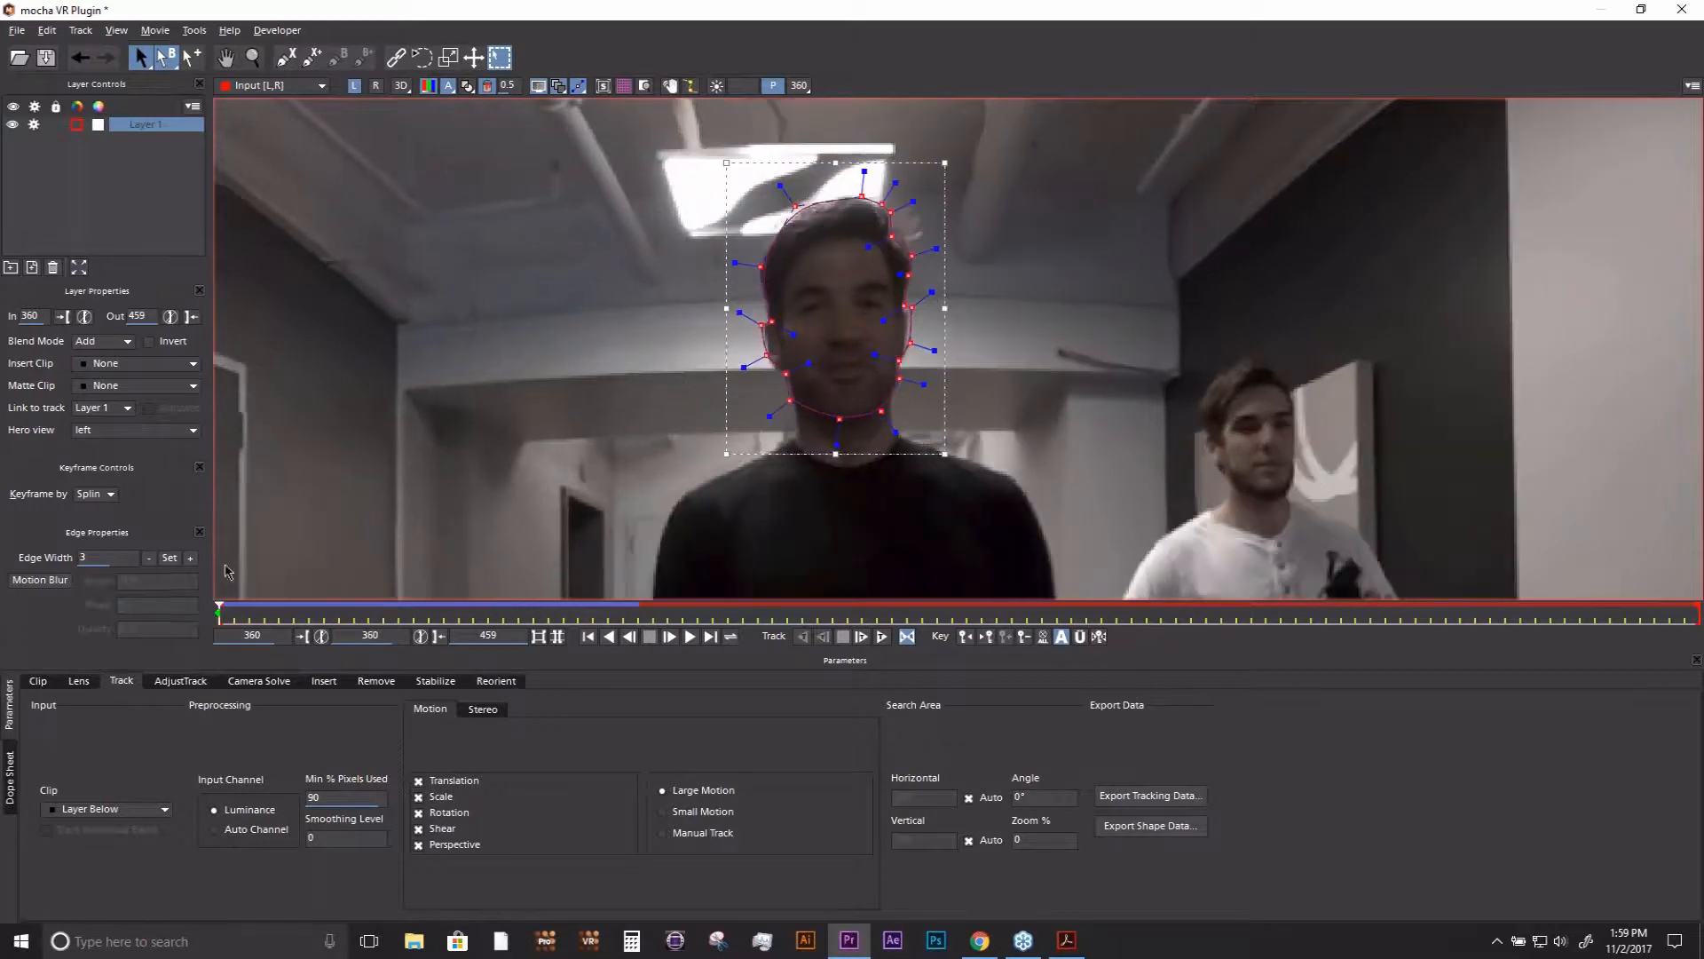
click(377, 86)
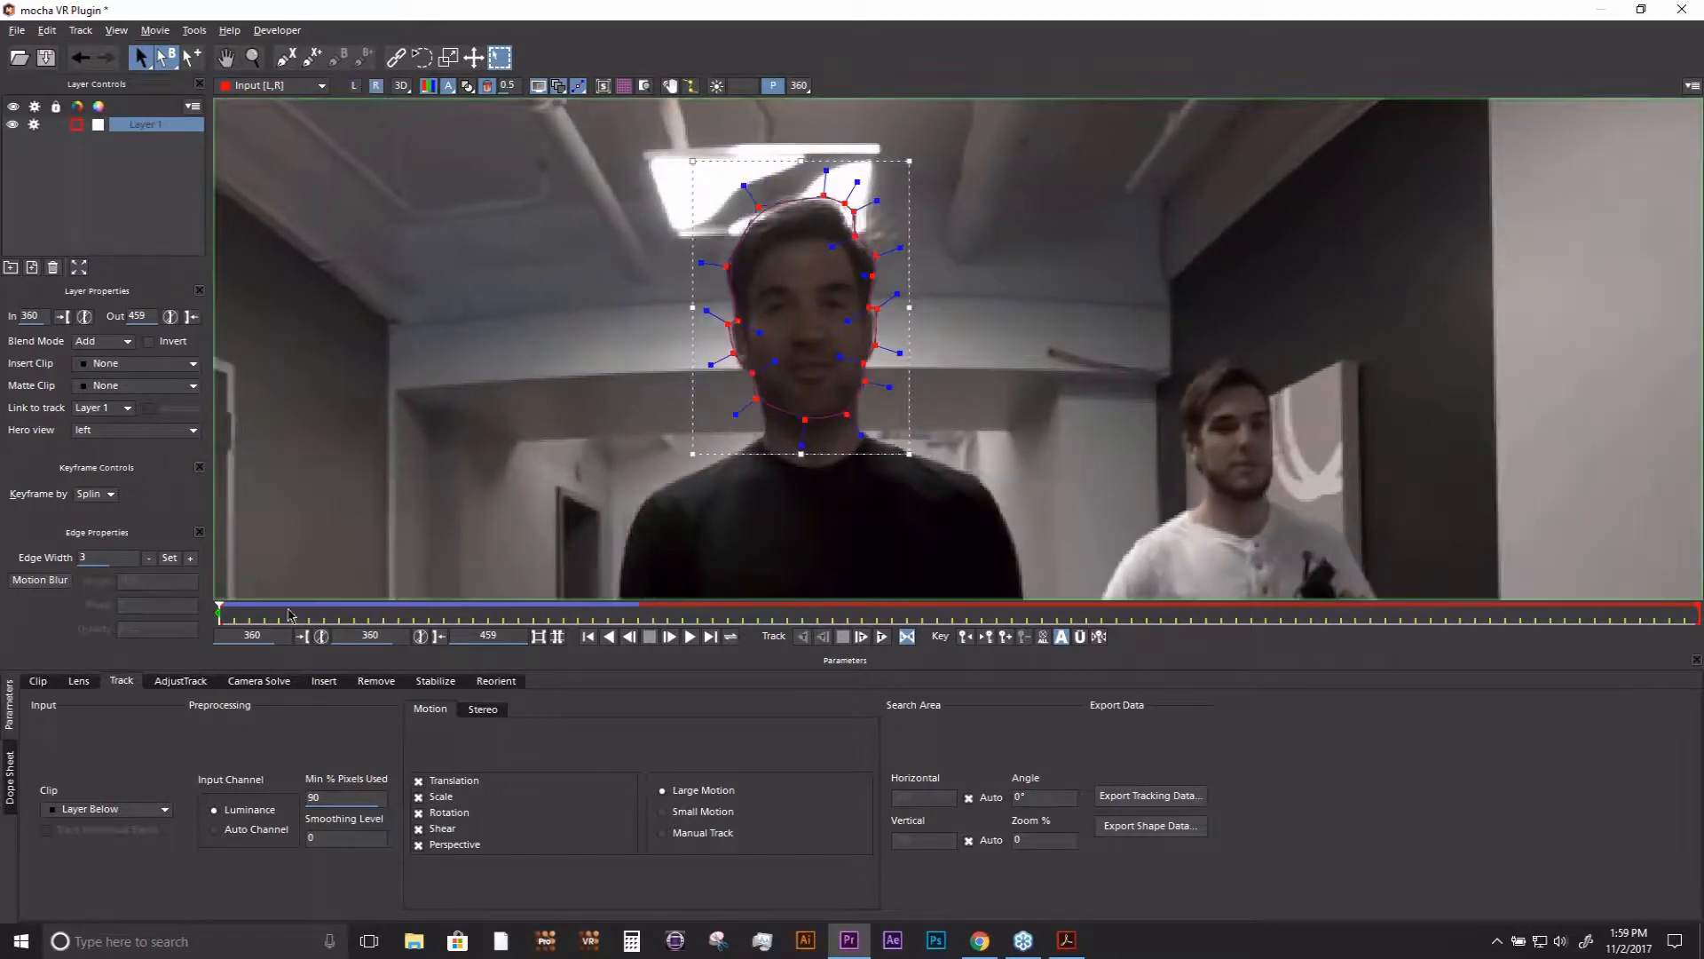
drag(264, 613, 113, 627)
click(354, 86)
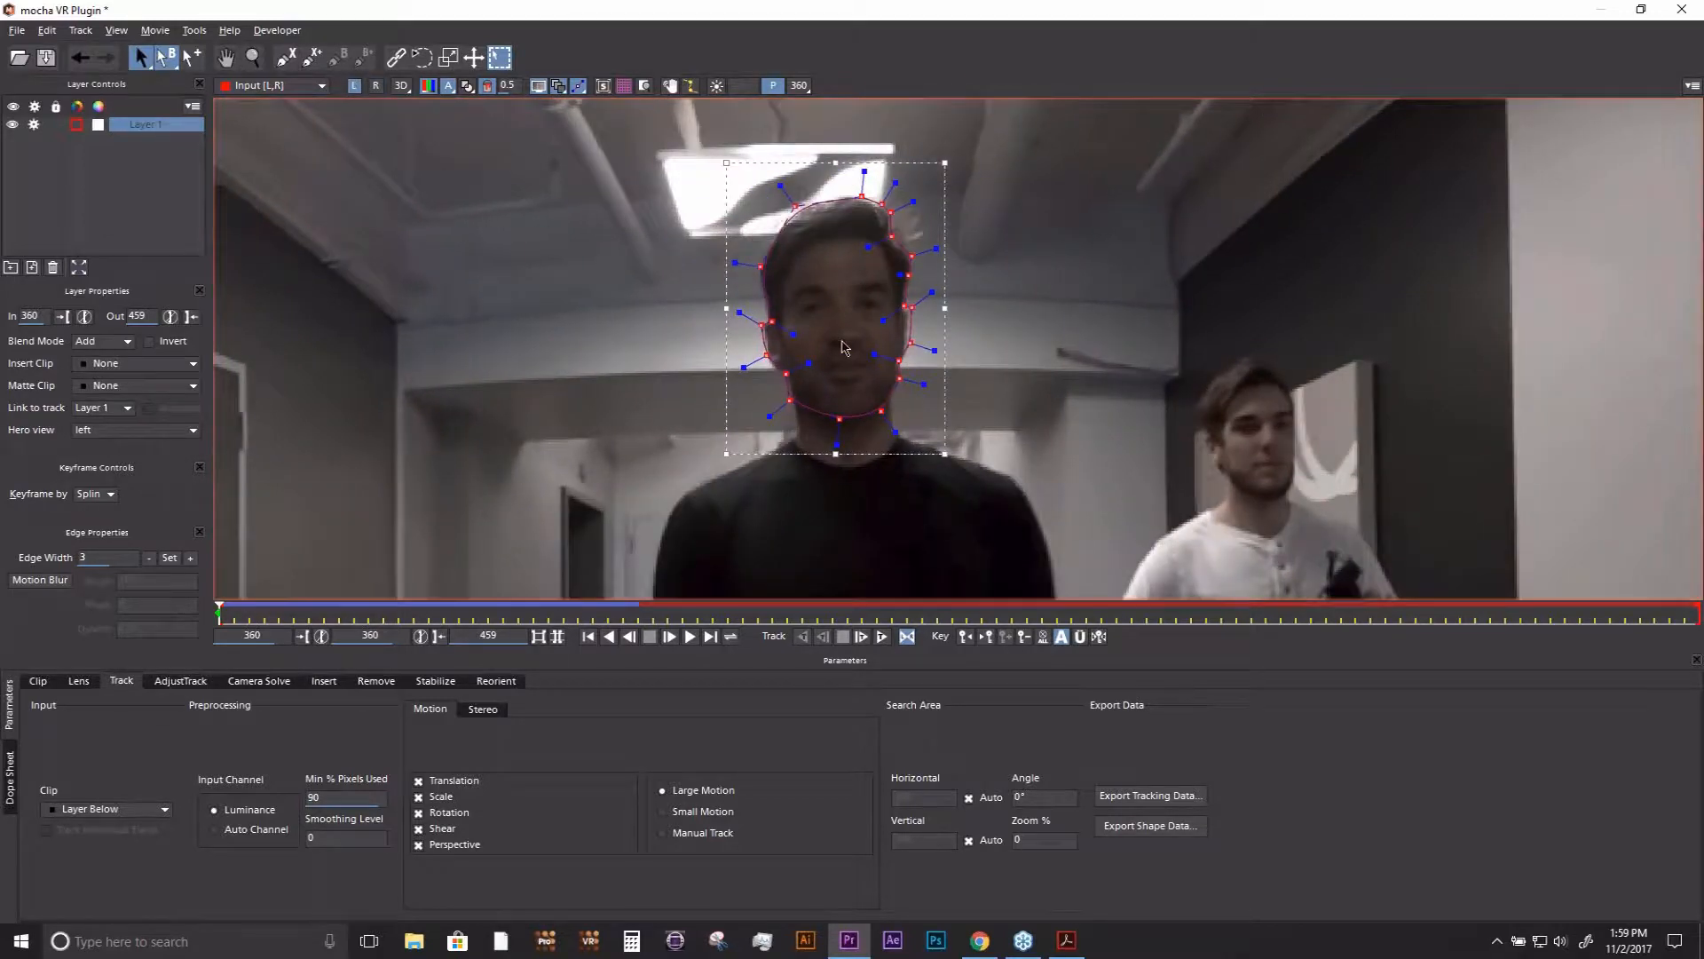
- Zoom in on the head in the left eye view and adjust the spline points along its left edge at frame 360
key(z)
mouse_move(843, 349)
mouse_down()
mouse_move(934, 297)
mouse_move(843, 227)
mouse_move(860, 350)
mouse_up()
key(x)
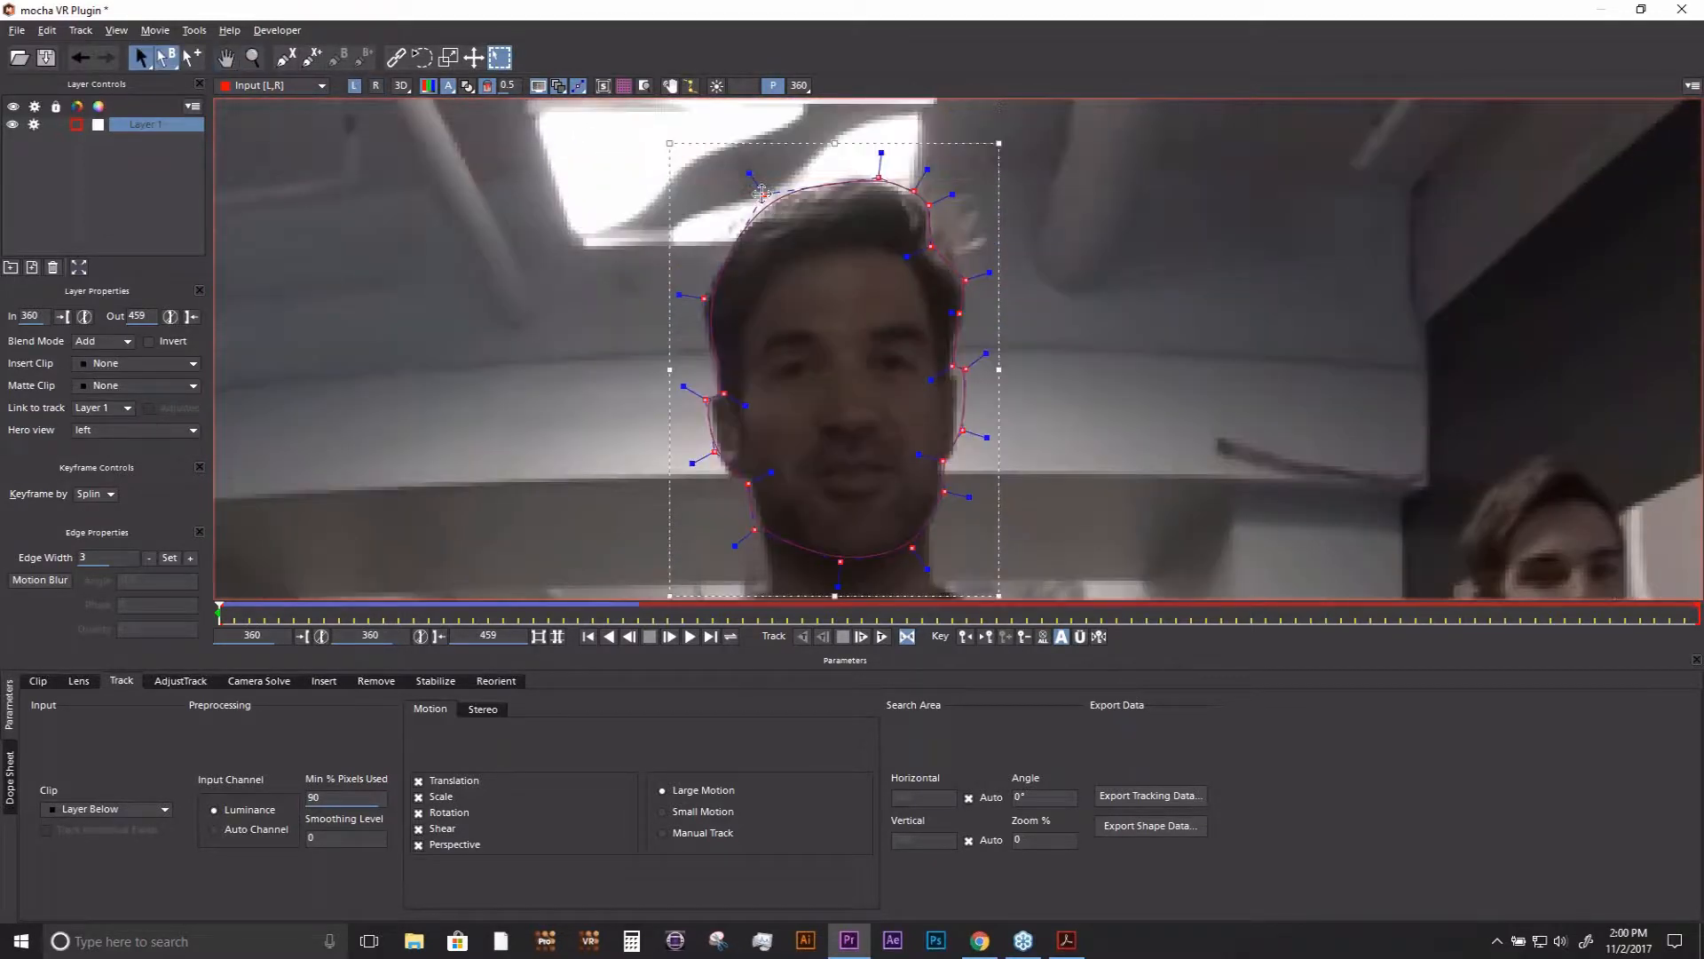
drag(762, 203, 762, 198)
click(726, 393)
drag(704, 298, 696, 297)
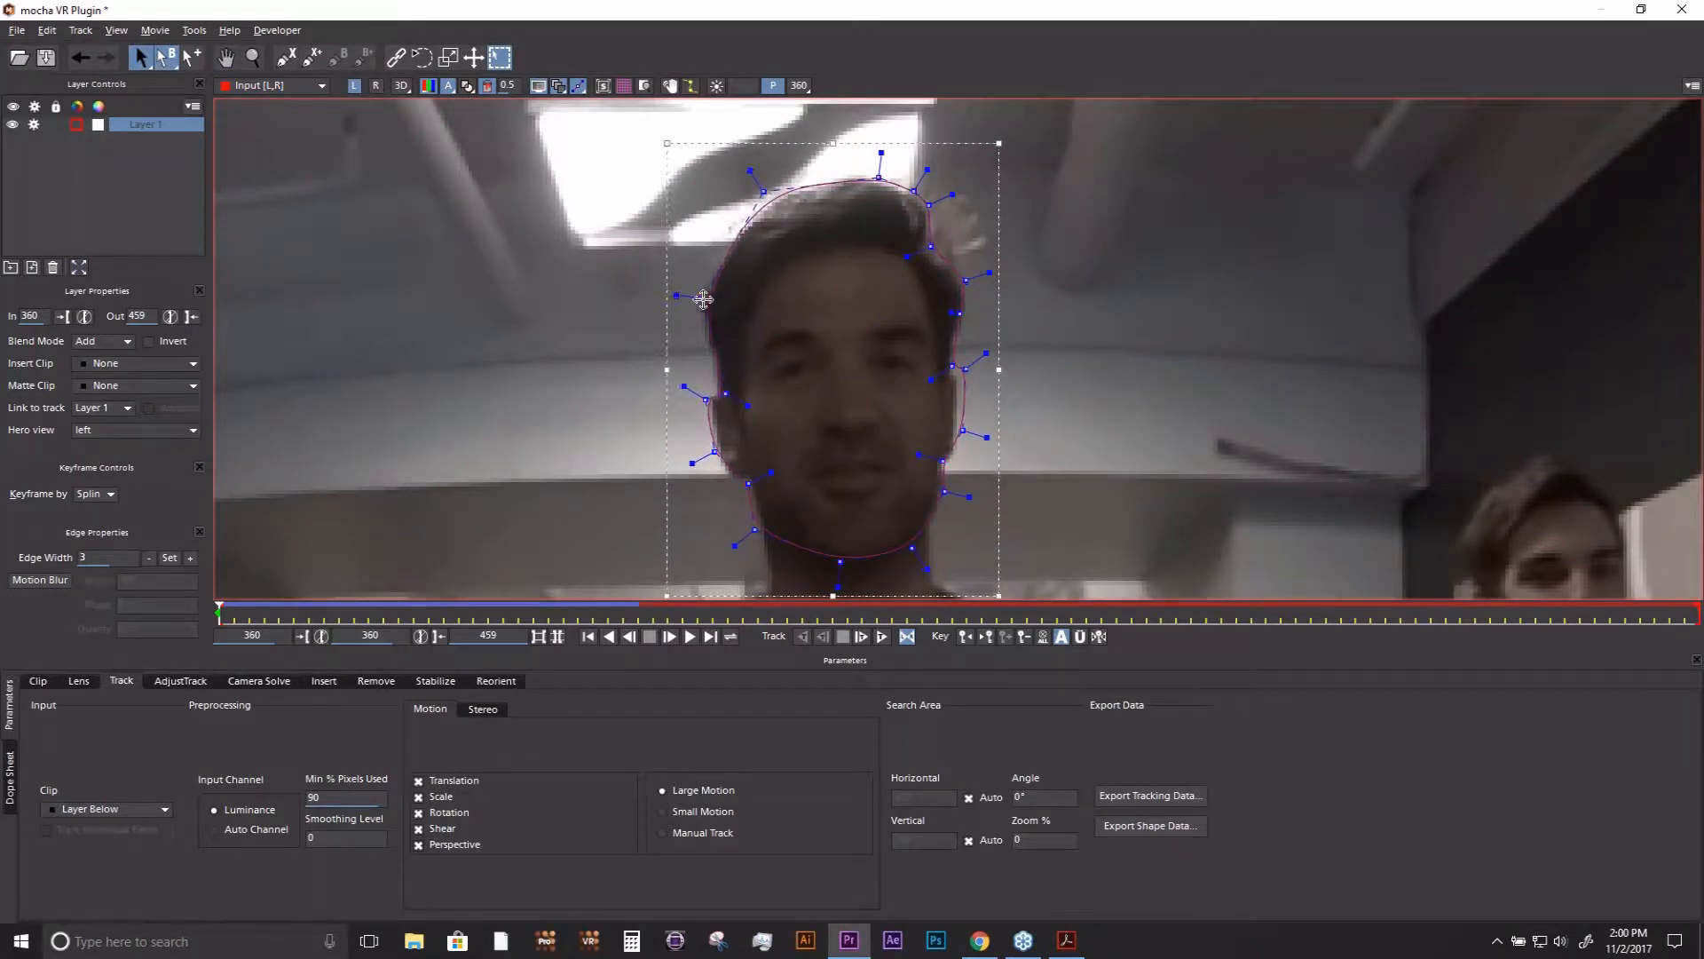
click(708, 398)
click(713, 453)
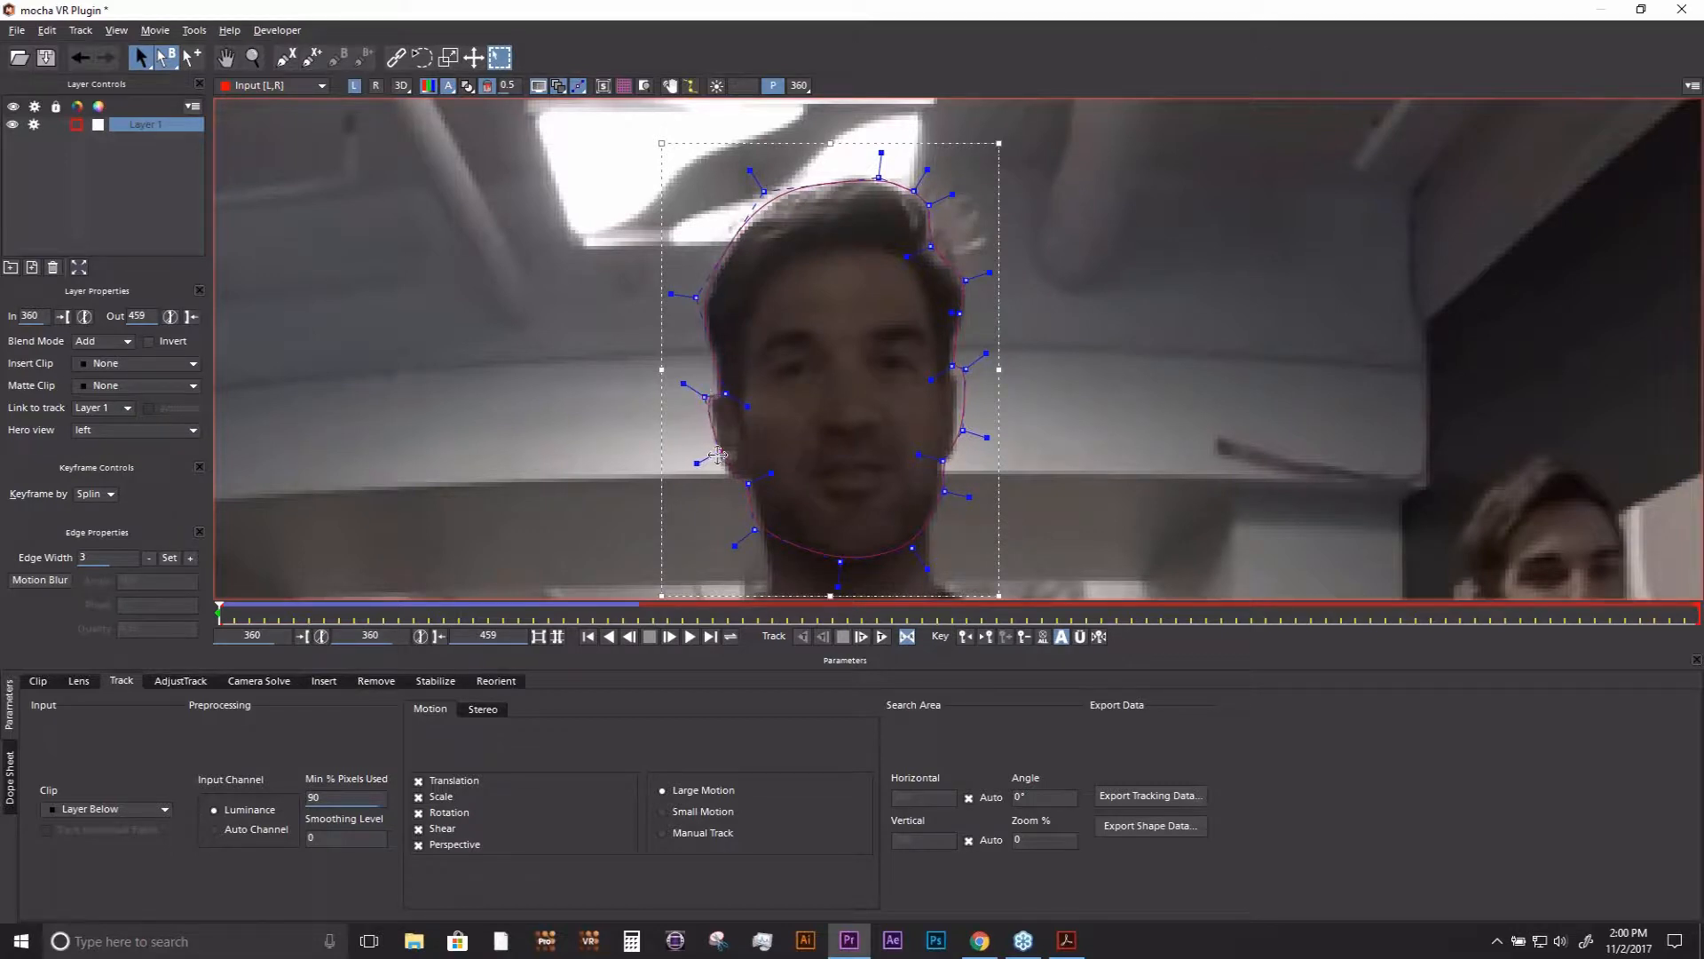
- At frame 373, pull the spline point beside the head far out to the left and scrub back towards frame 360
drag(220, 615, 413, 615)
drag(647, 285, 420, 290)
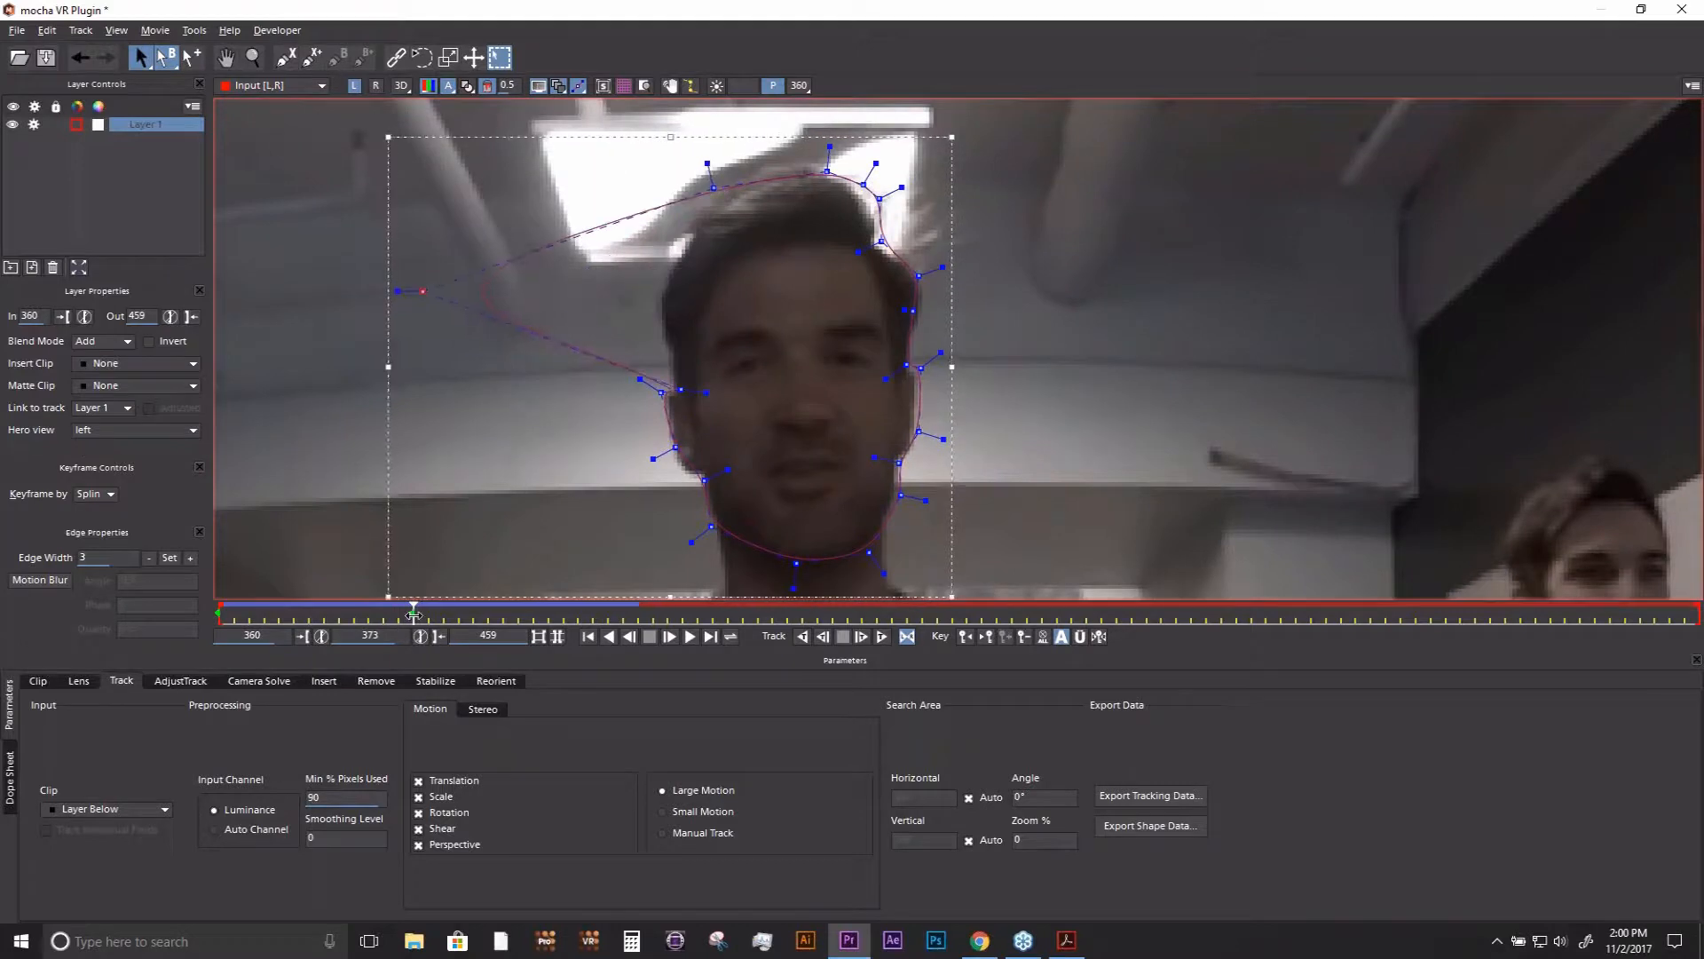
drag(413, 616, 264, 615)
click(304, 635)
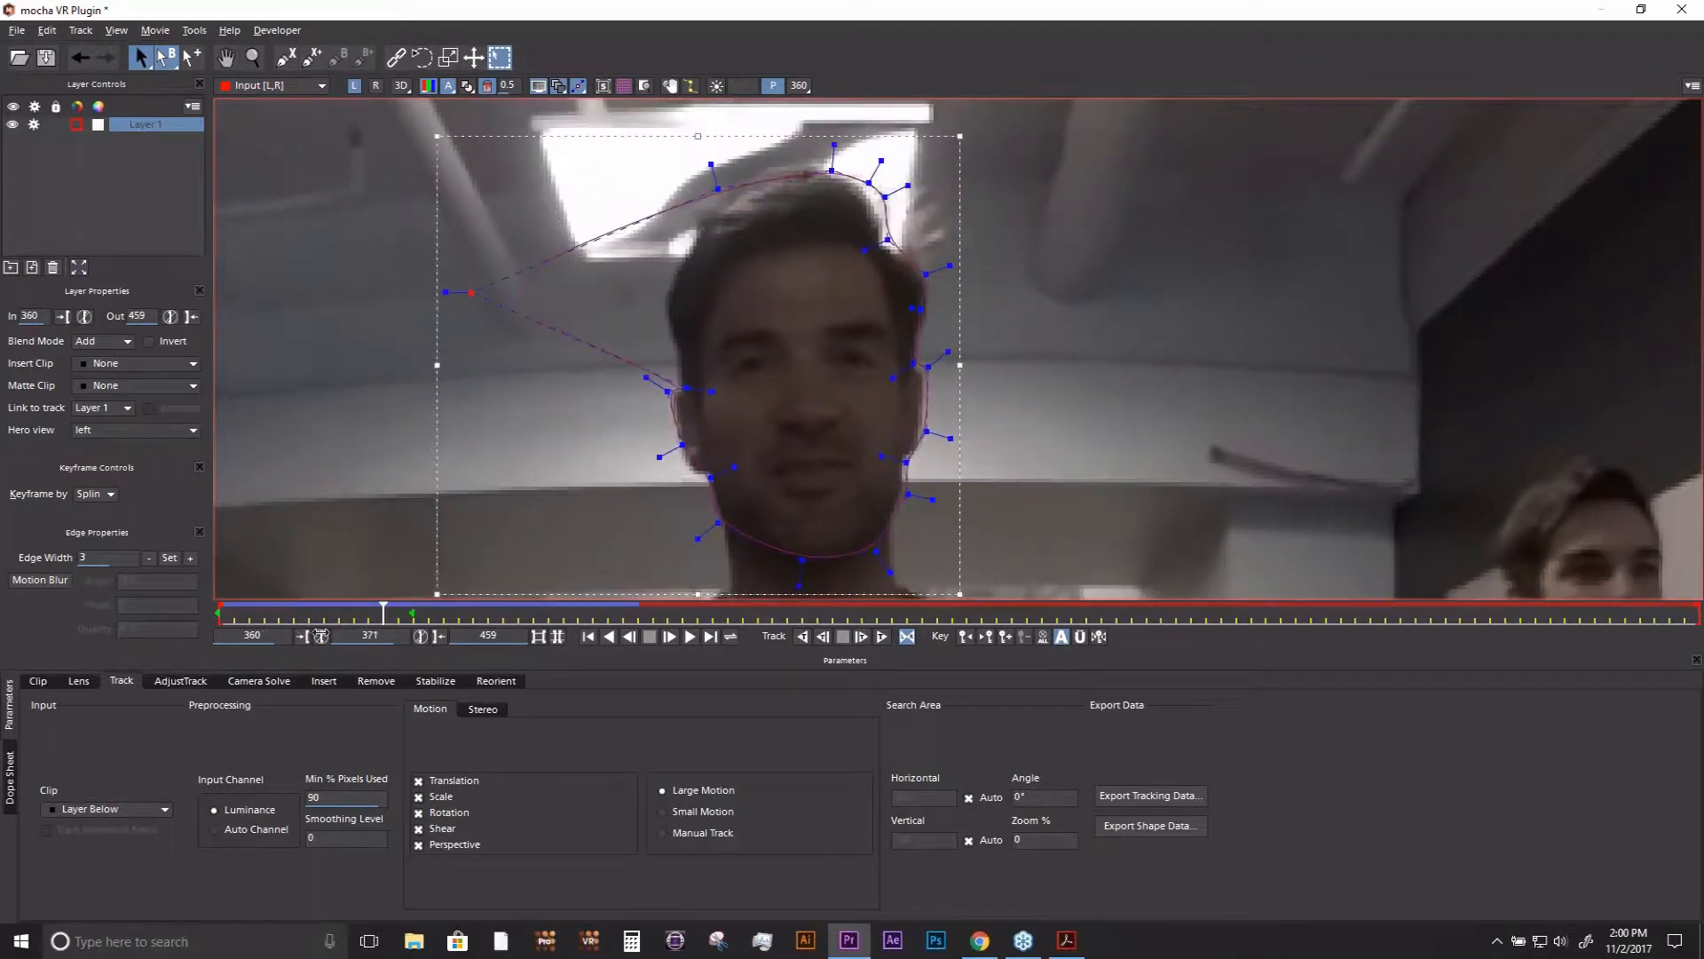
- Check the shape's animation in the right eye view by scrubbing from frame 360 to 373
click(376, 86)
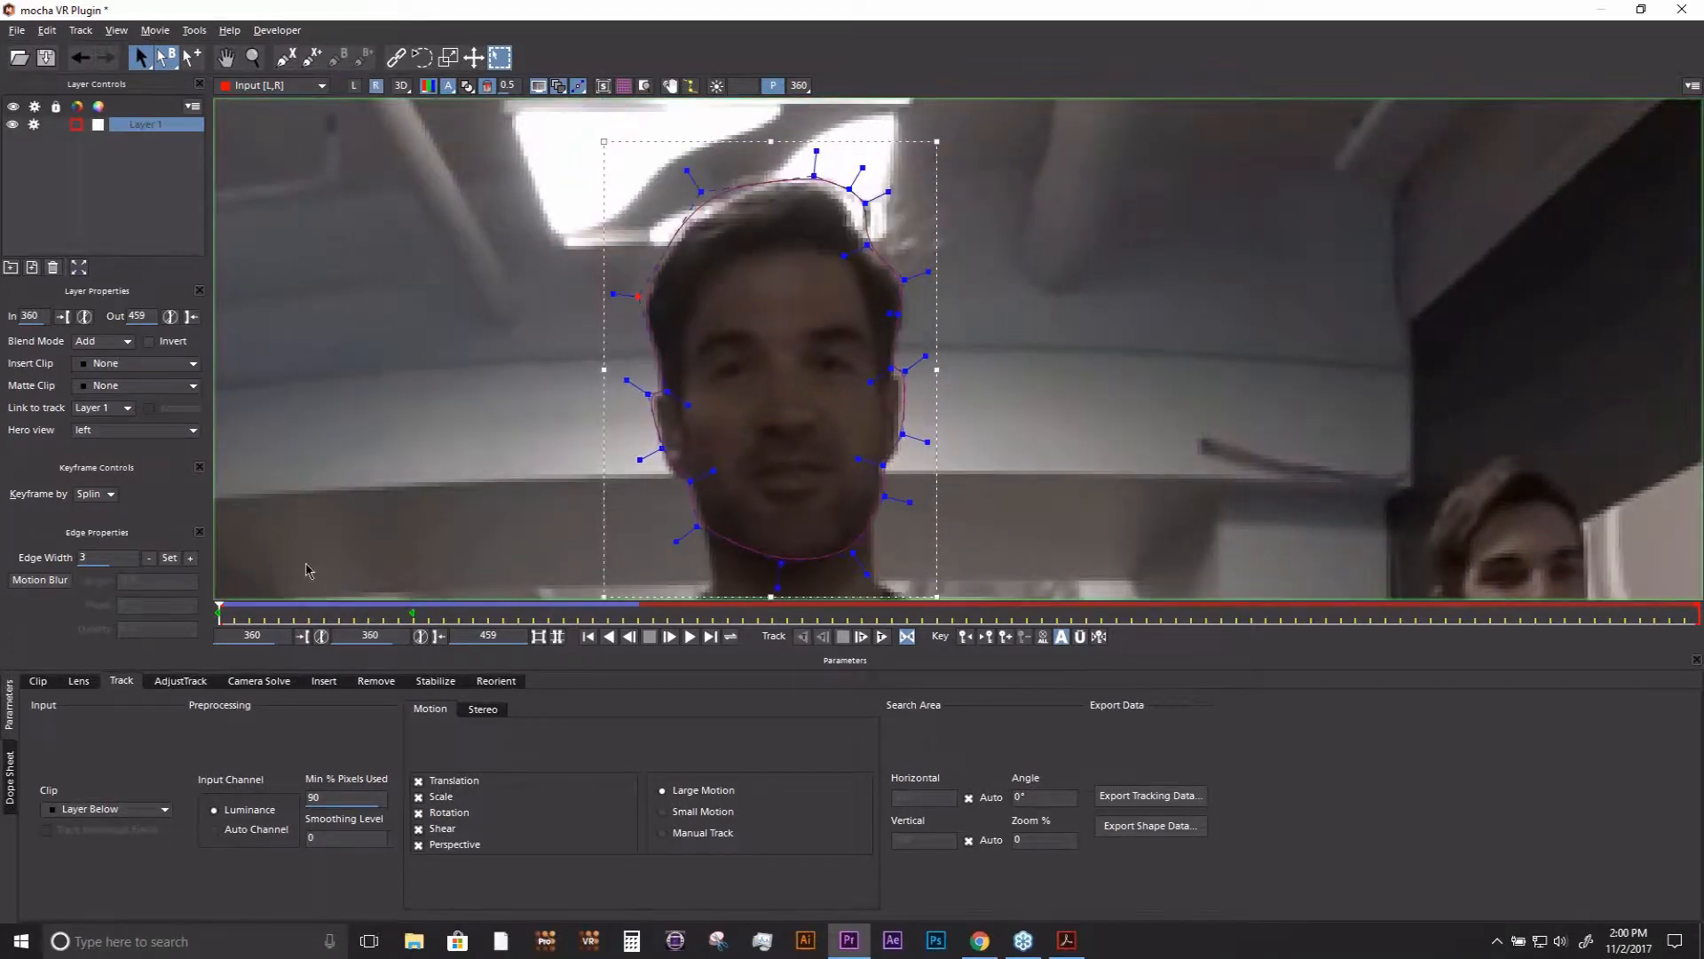
mouse_move(221, 611)
mouse_down()
mouse_move(420, 619)
mouse_move(220, 614)
mouse_up()
drag(392, 613, 418, 615)
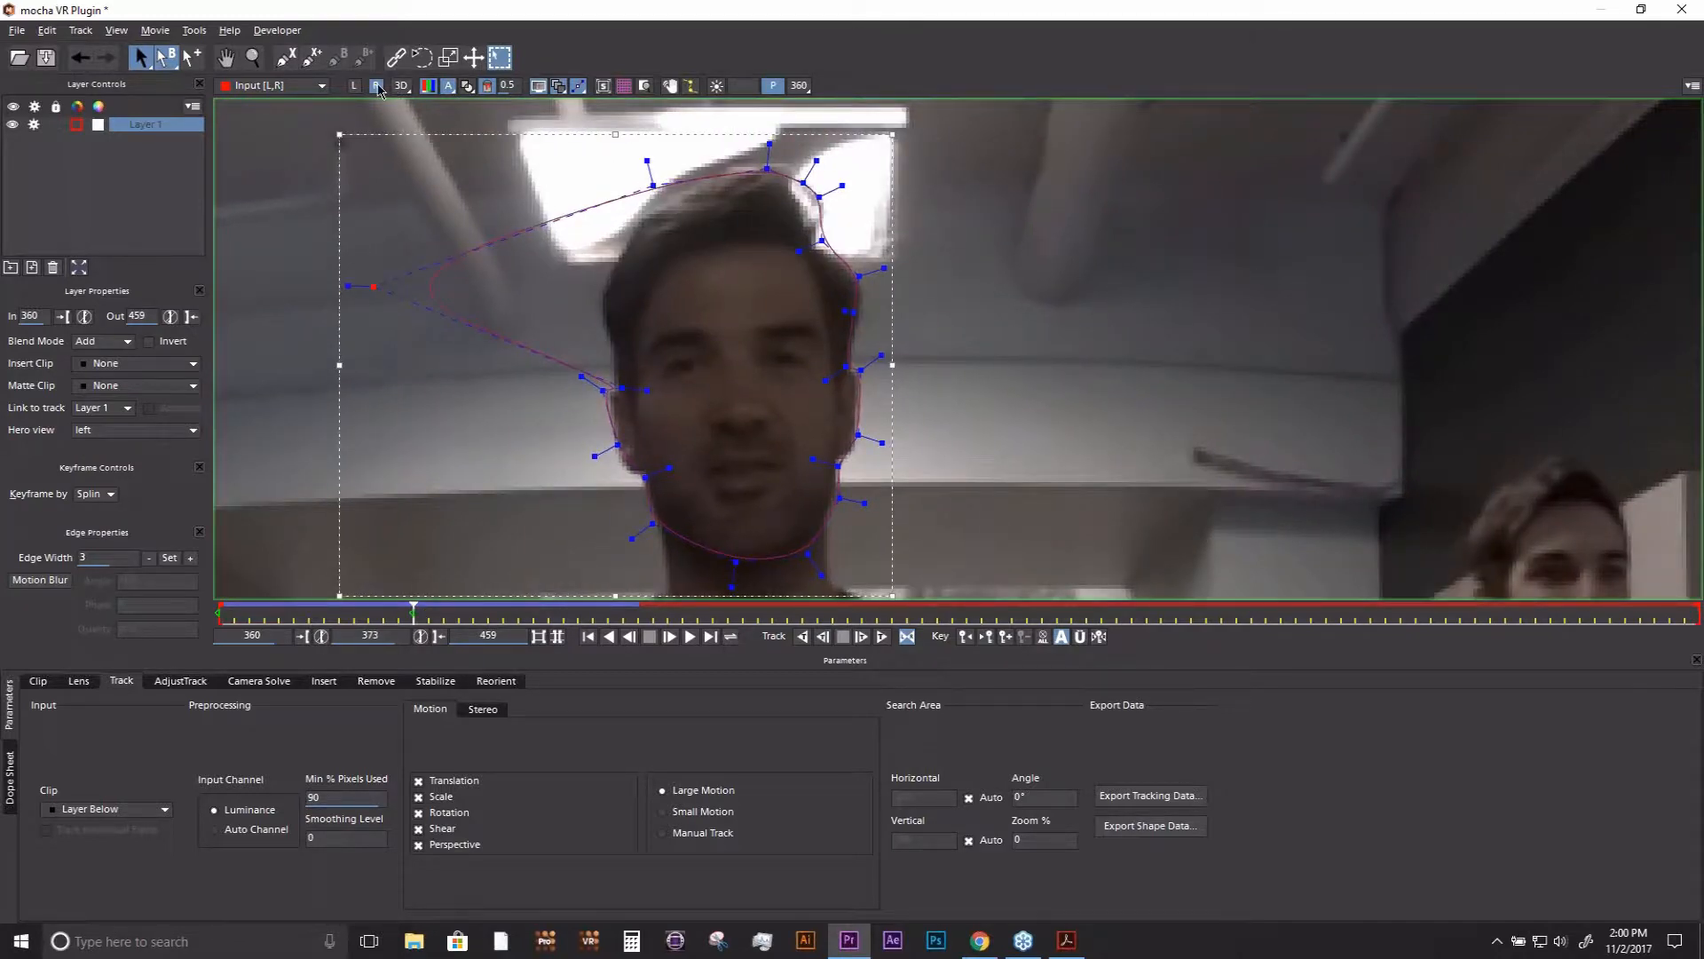
- At frame 373 in the right eye view, pull the spline points beside the ear outwards and scrub both eye views to compare them
mouse_move(620, 388)
mouse_down()
mouse_move(552, 373)
mouse_move(516, 452)
mouse_up()
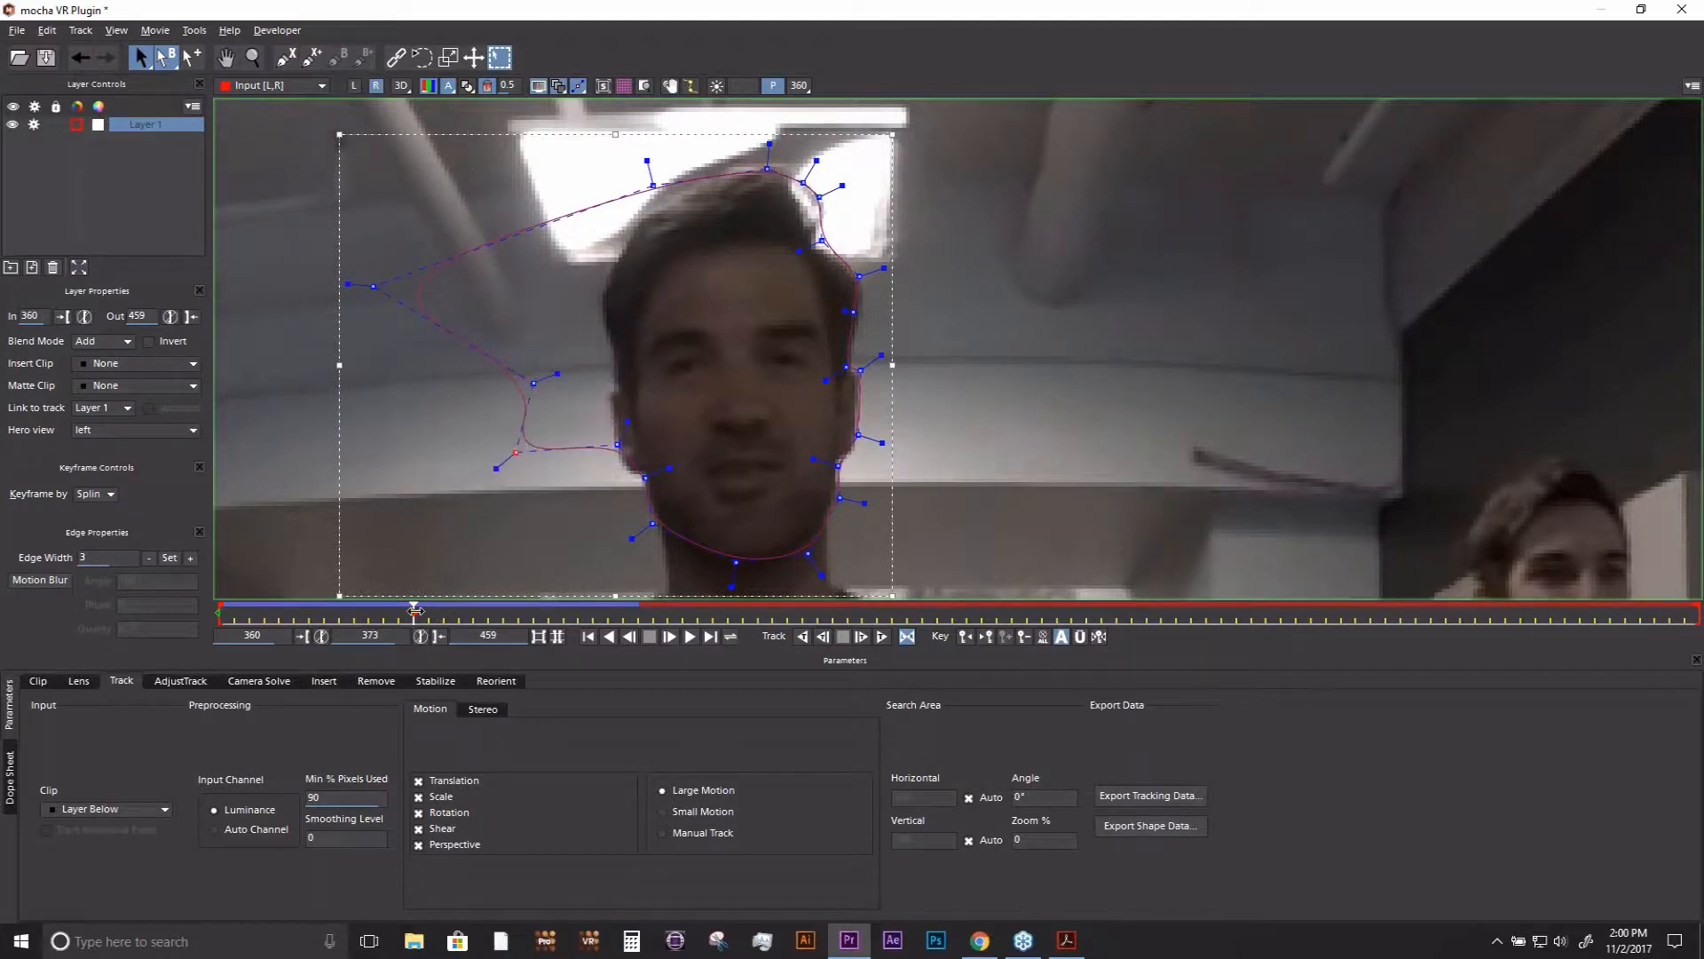
drag(373, 614, 182, 612)
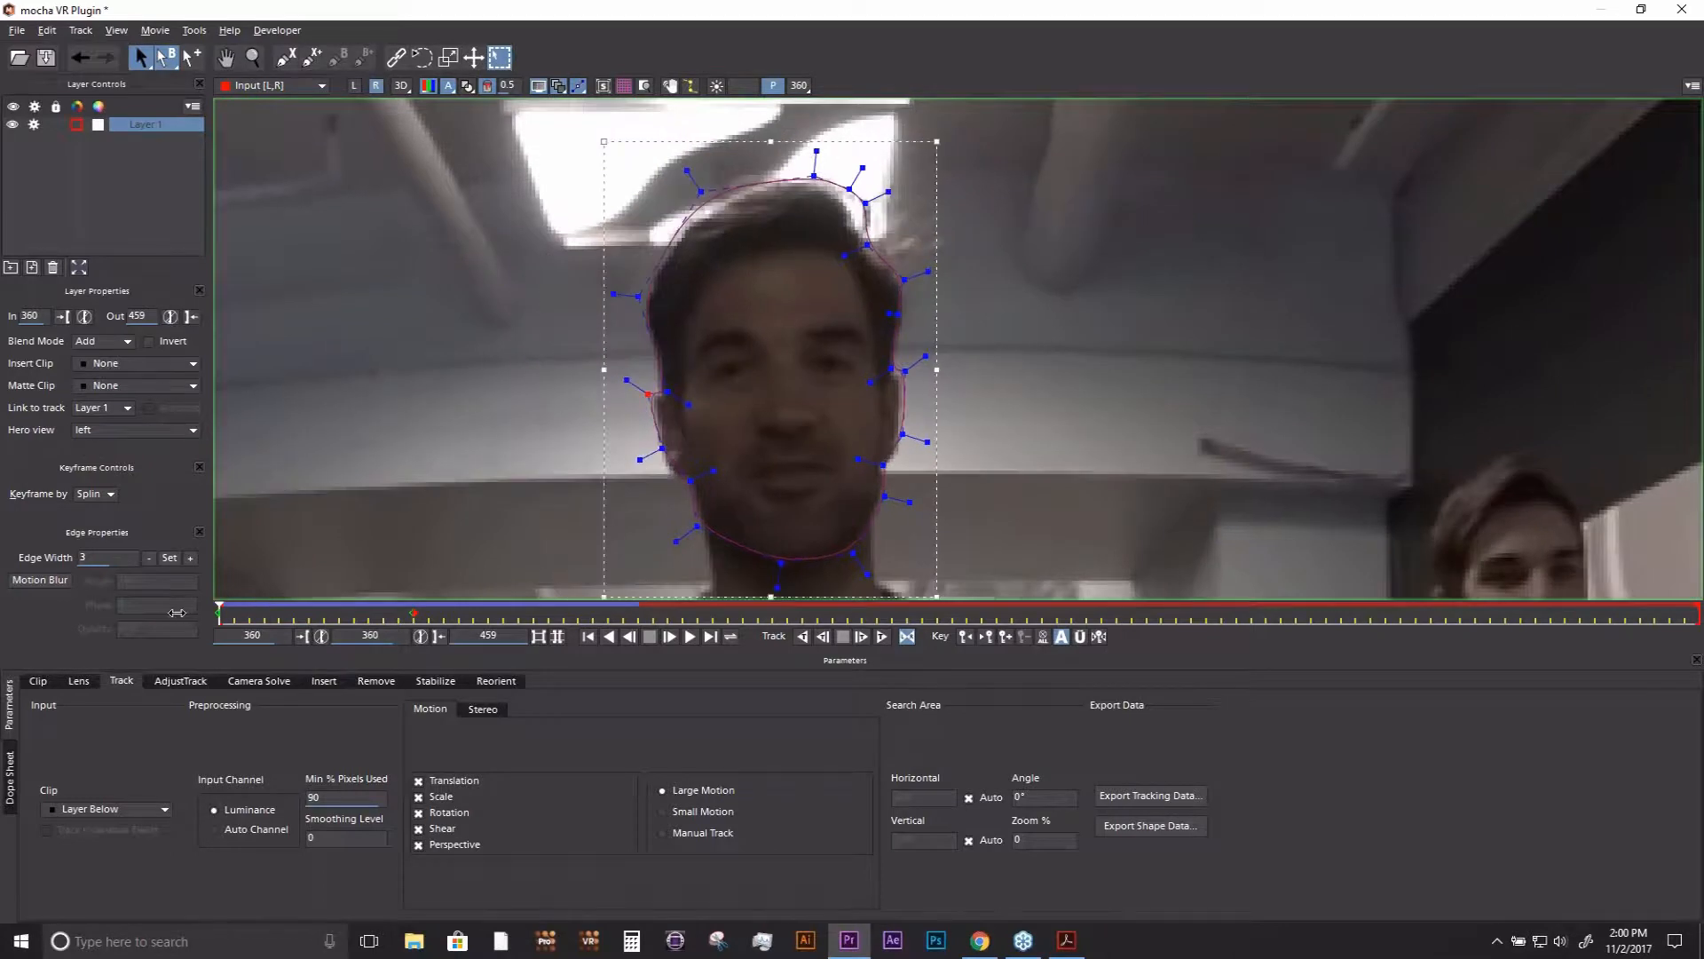
click(354, 87)
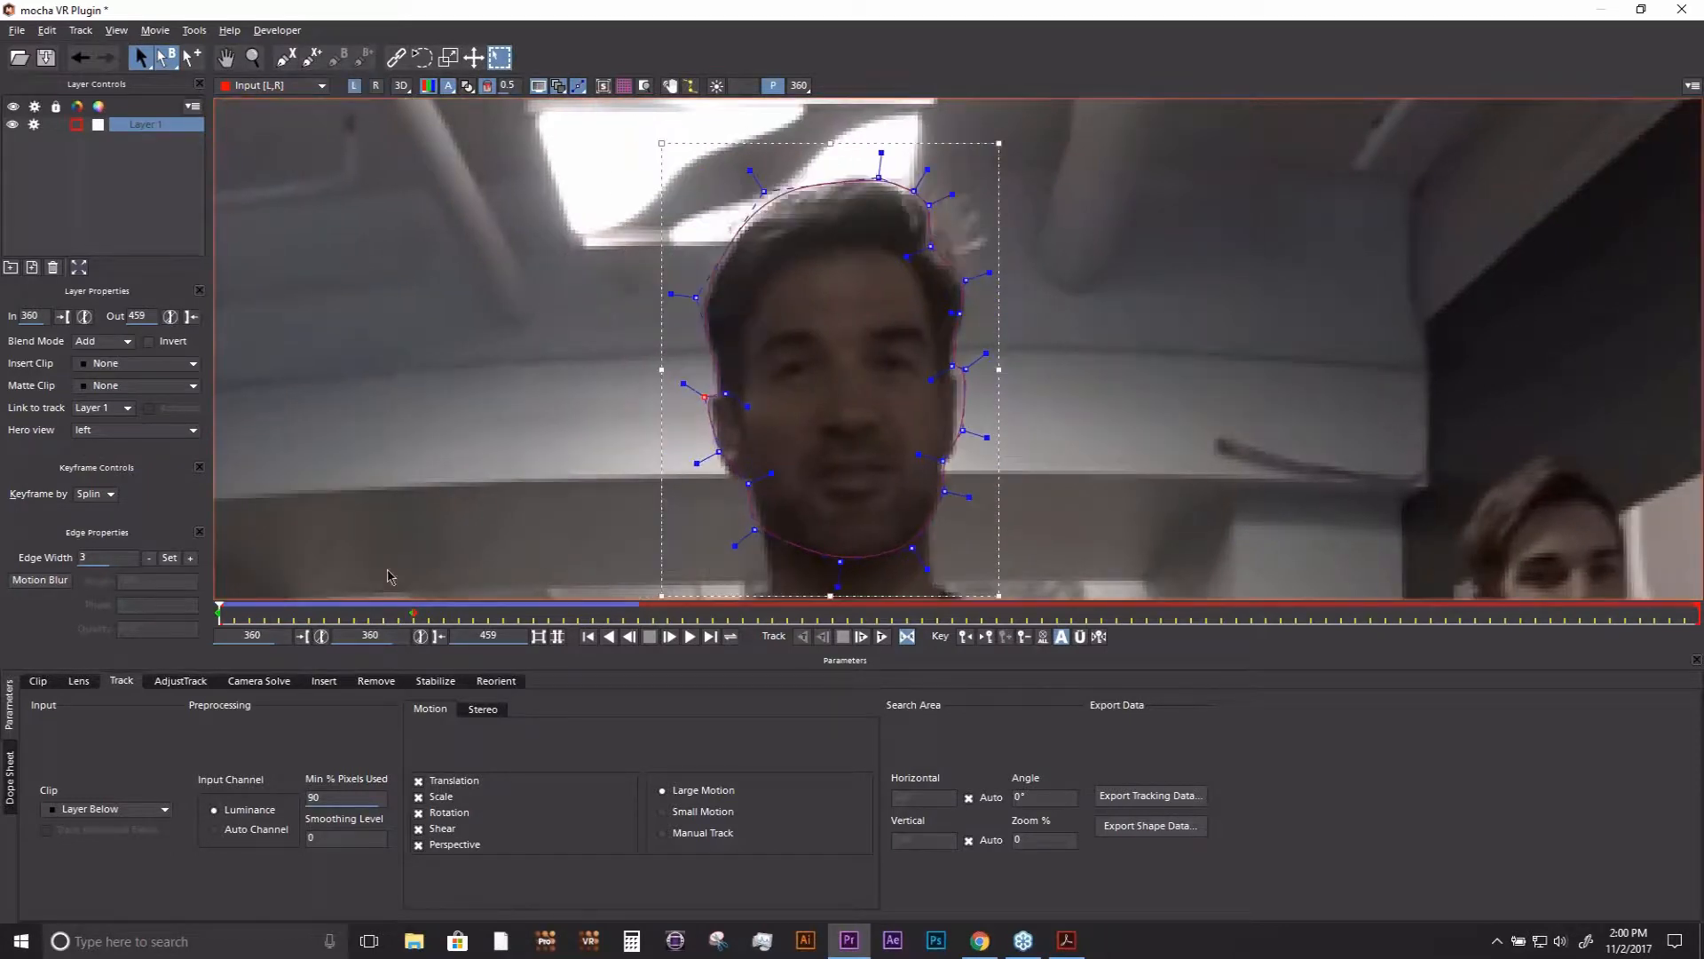
click(384, 614)
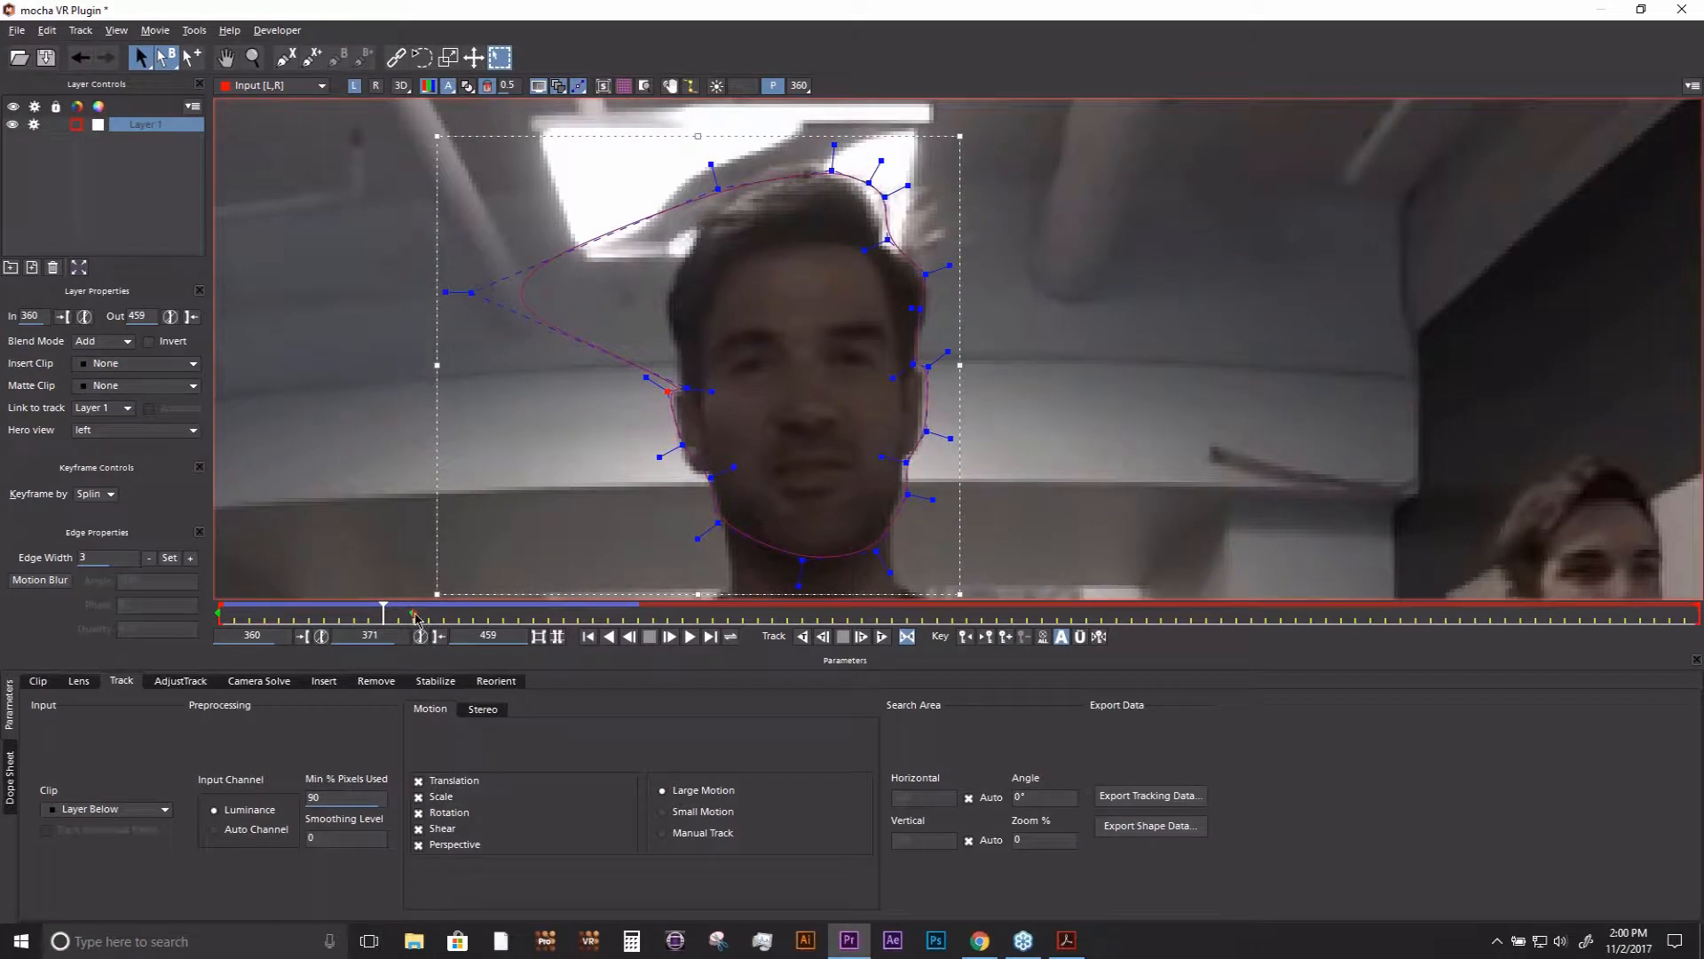
drag(388, 616, 182, 609)
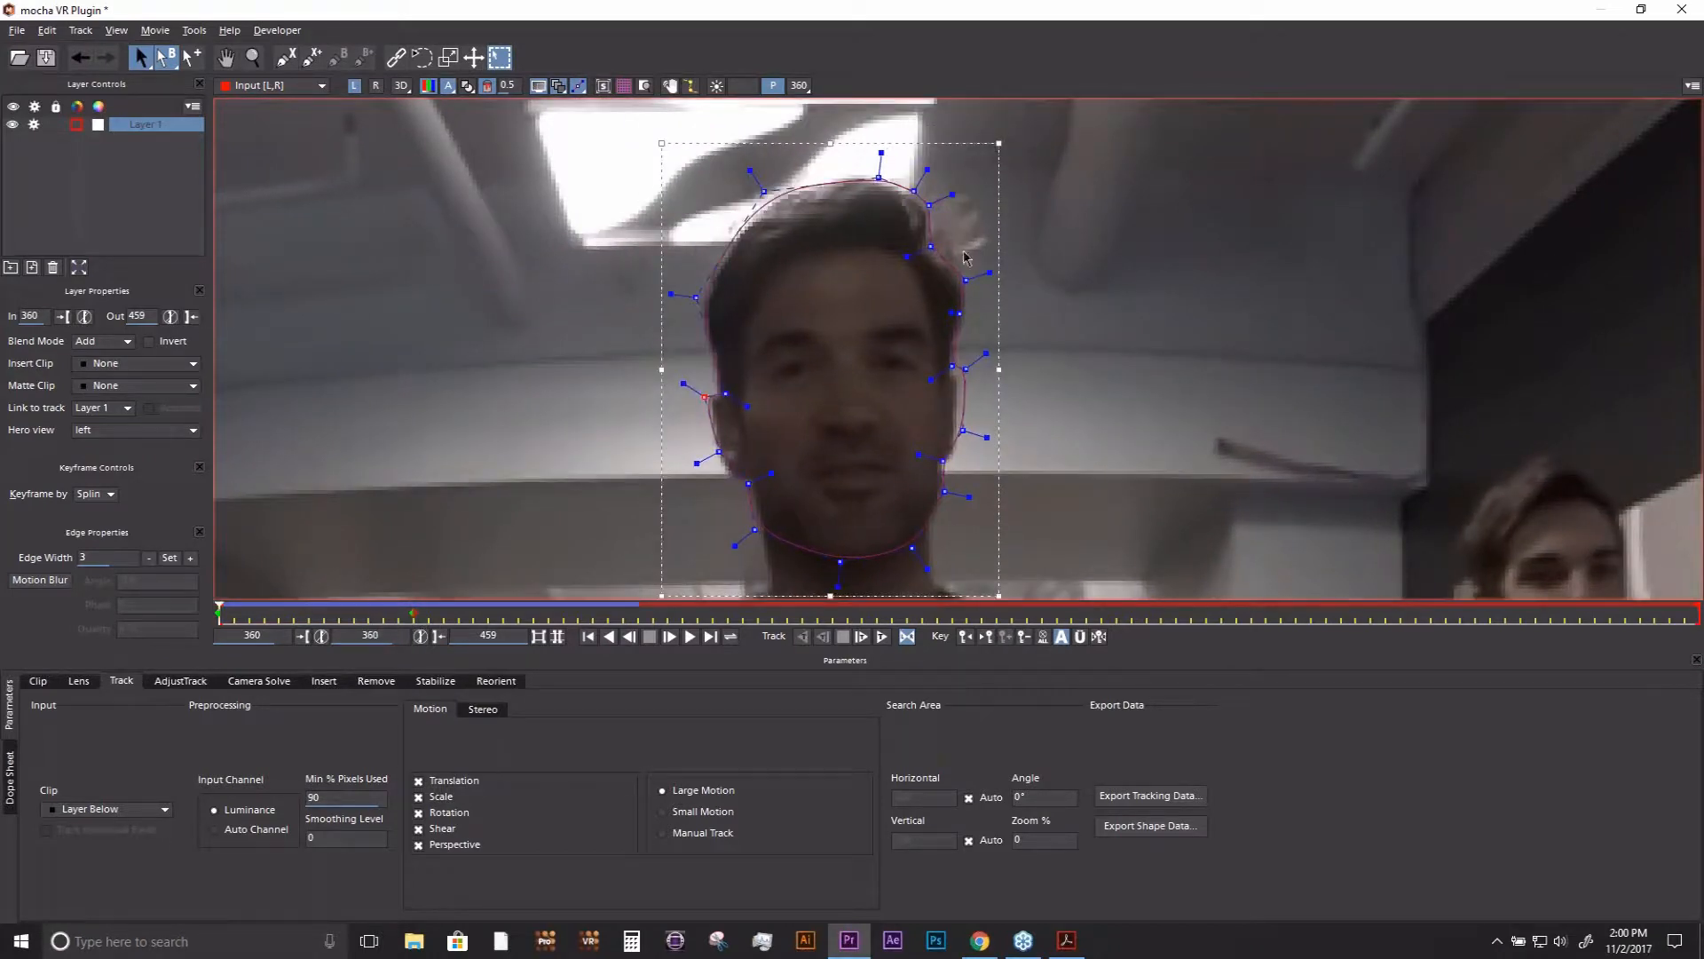
- Save and close the mocha project, return to Premiere Pro and preview the mocha VR matte near the start of the clip
click(1690, 9)
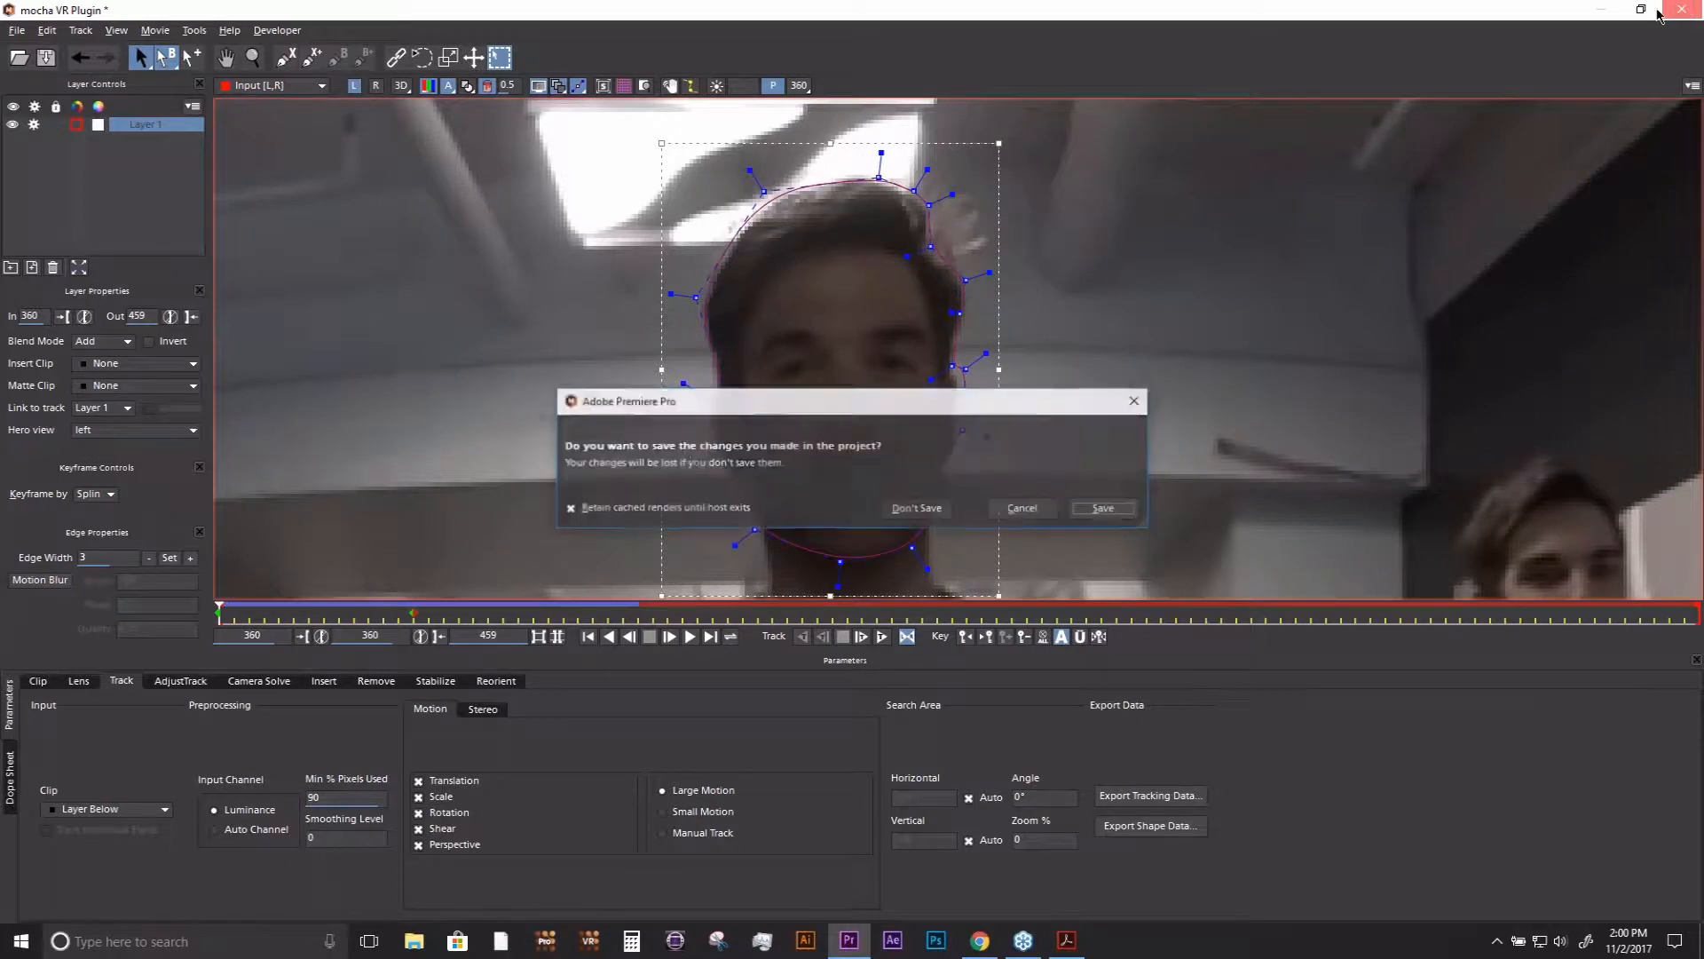
click(1110, 511)
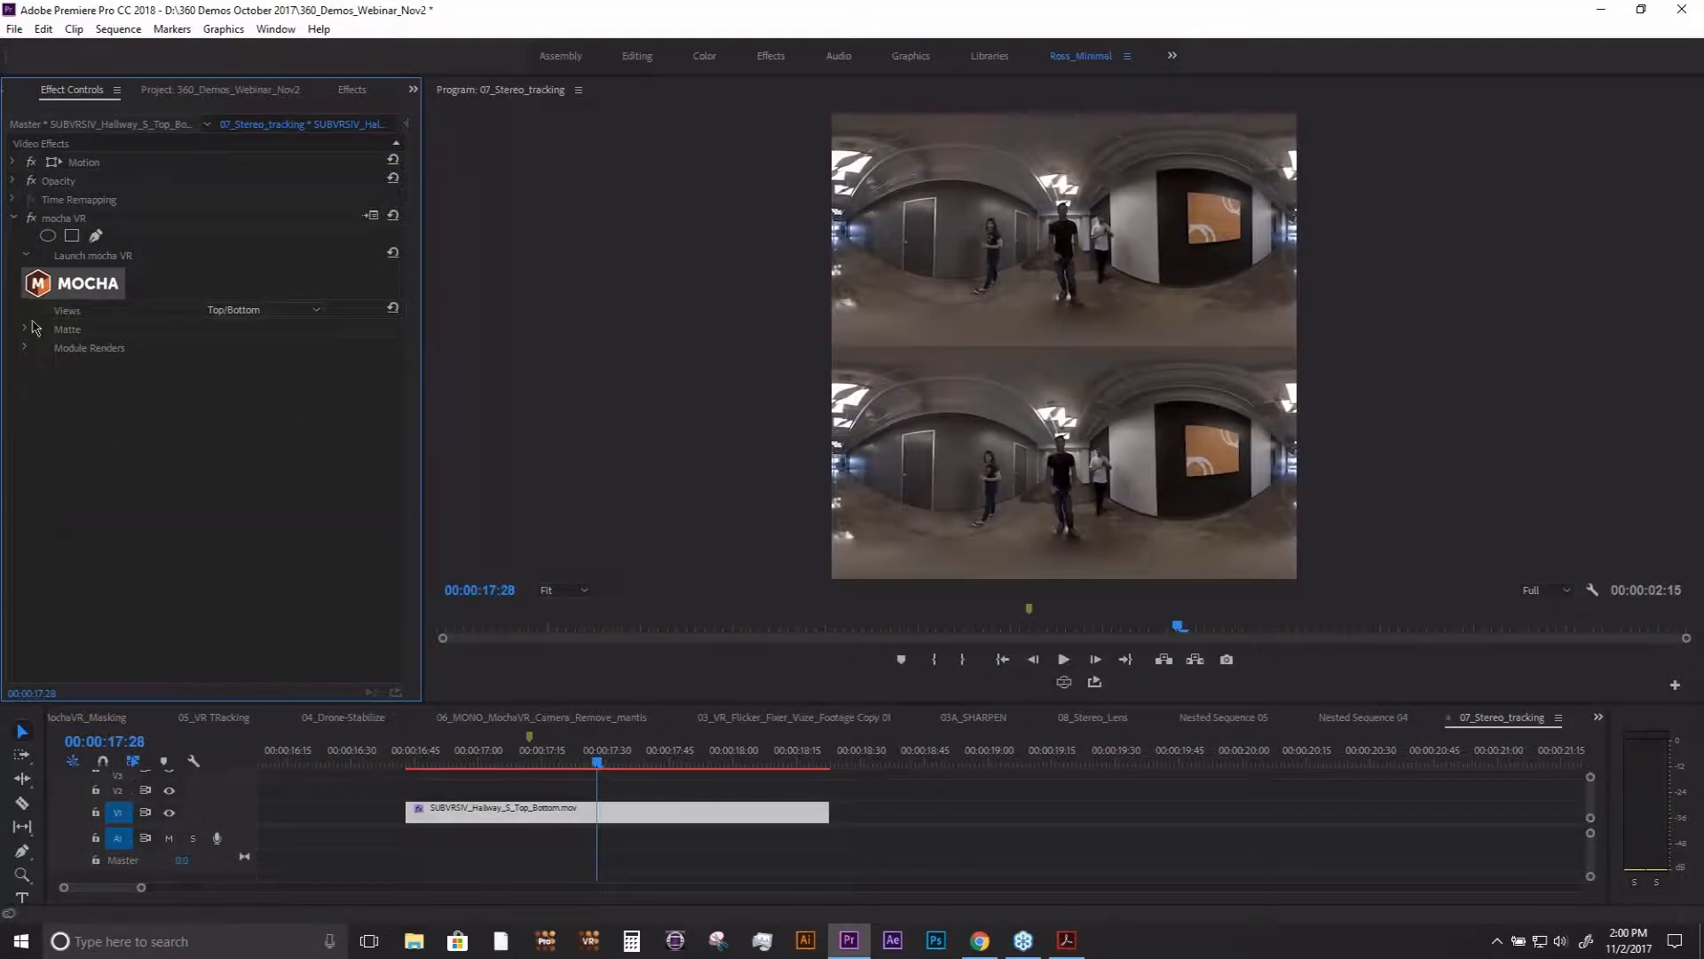
click(25, 328)
click(206, 347)
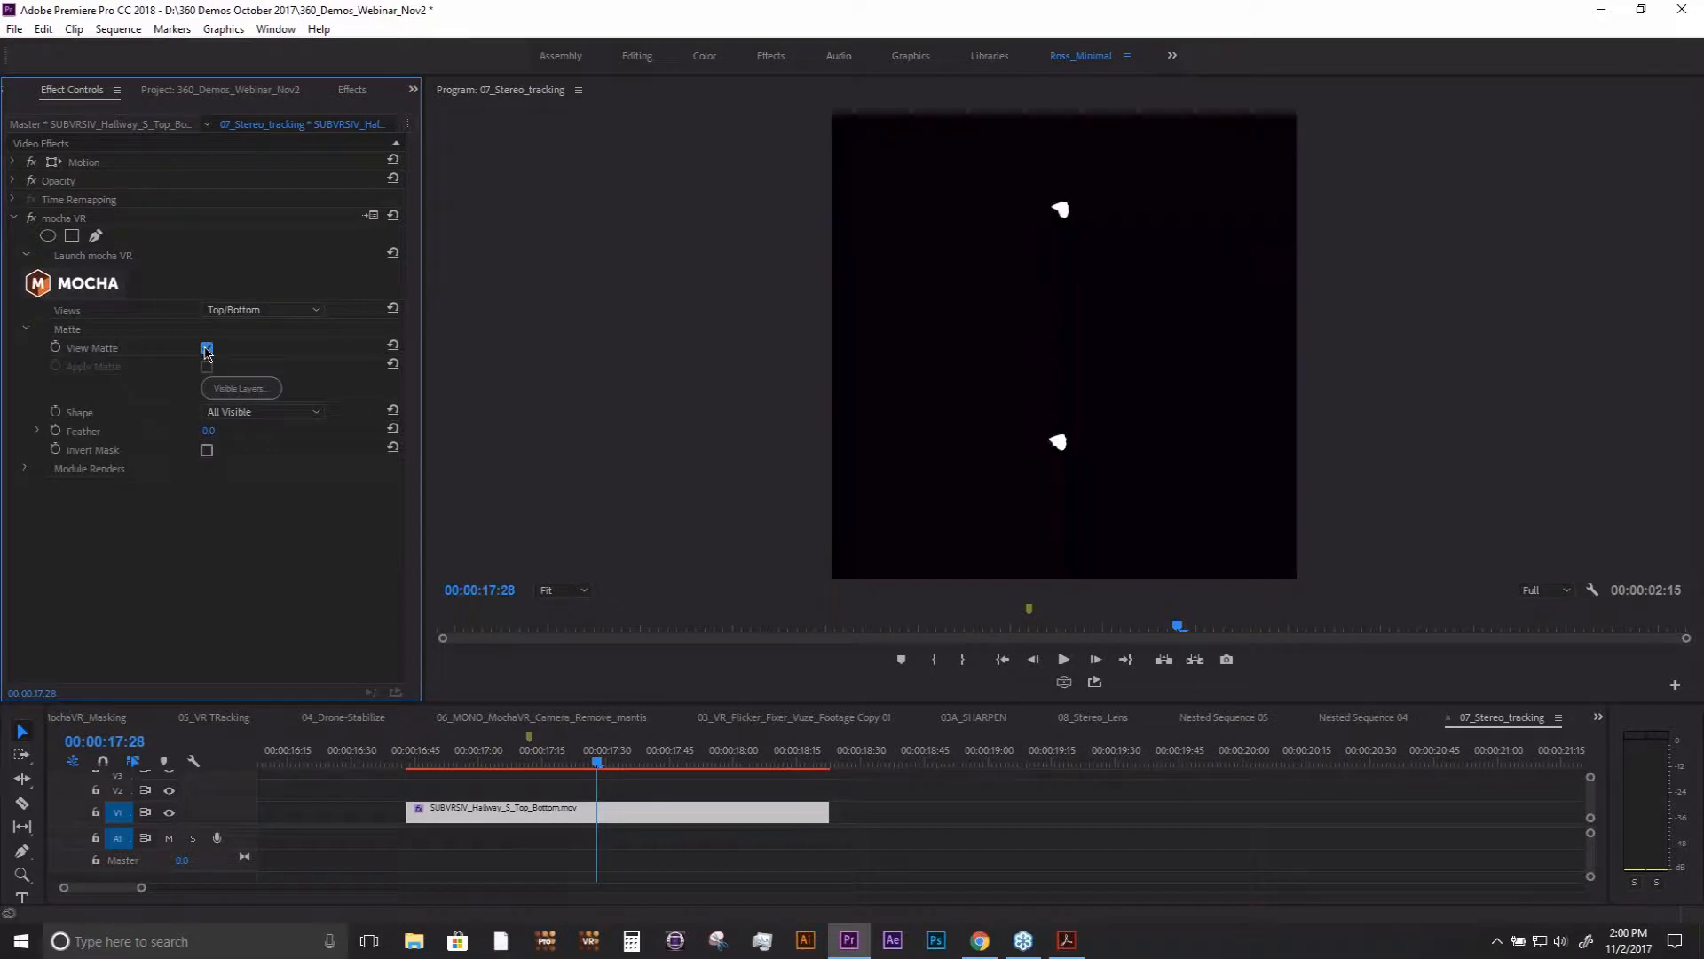
click(421, 765)
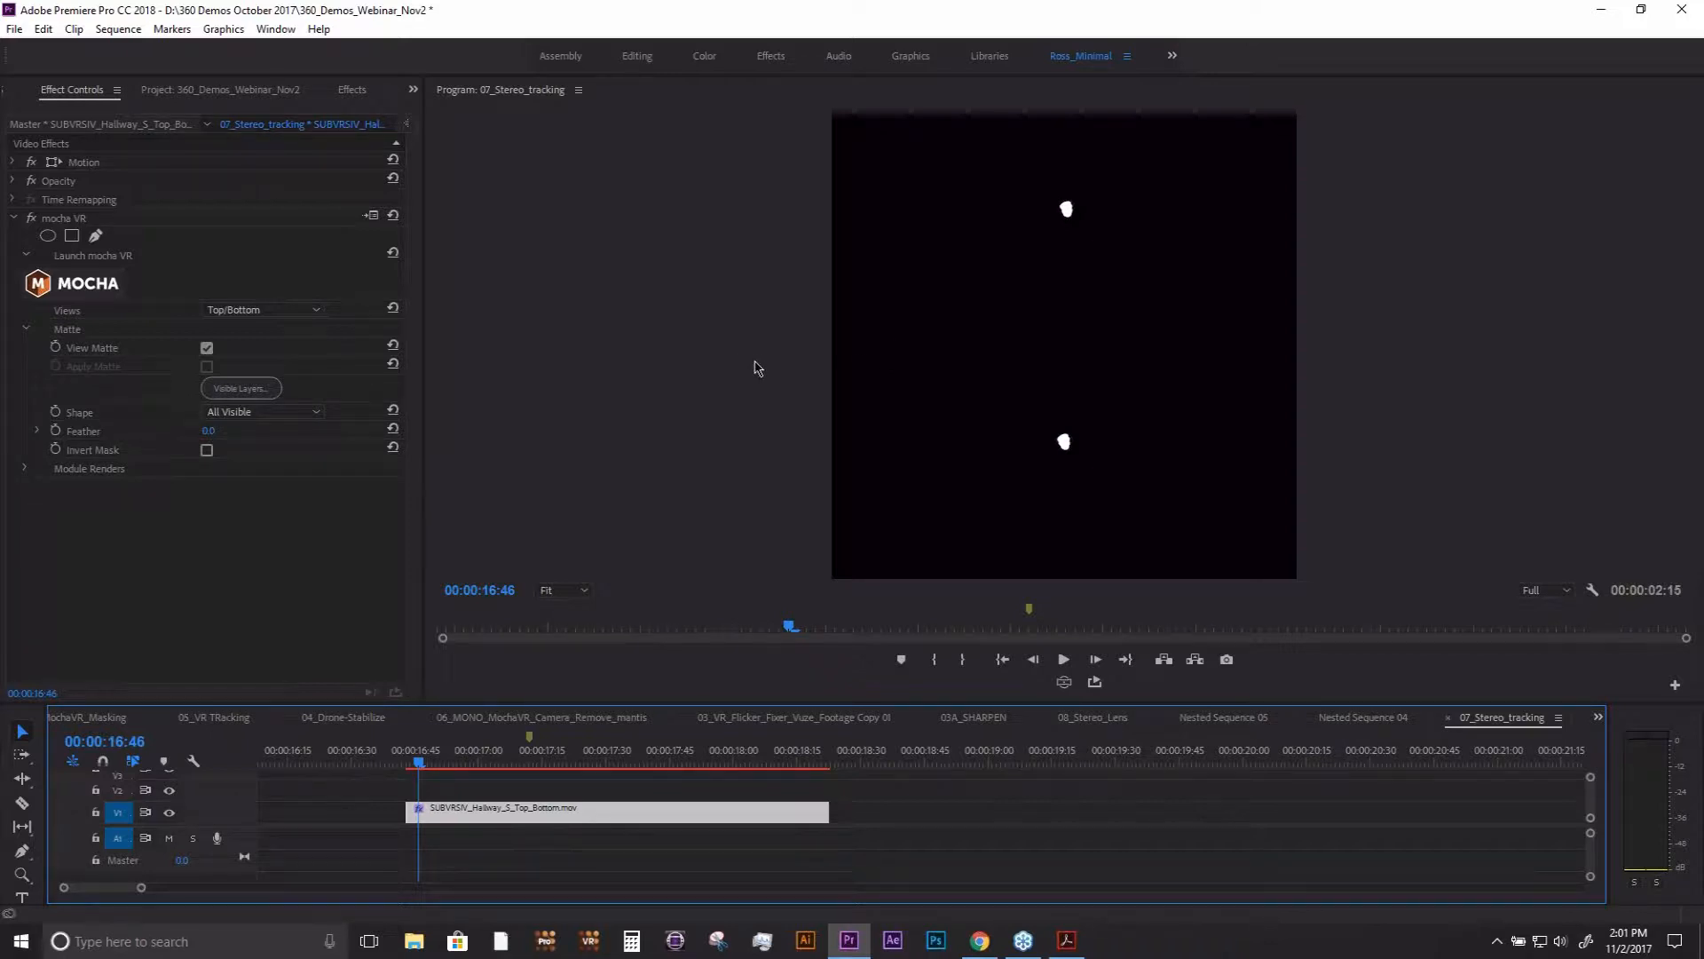
click(207, 348)
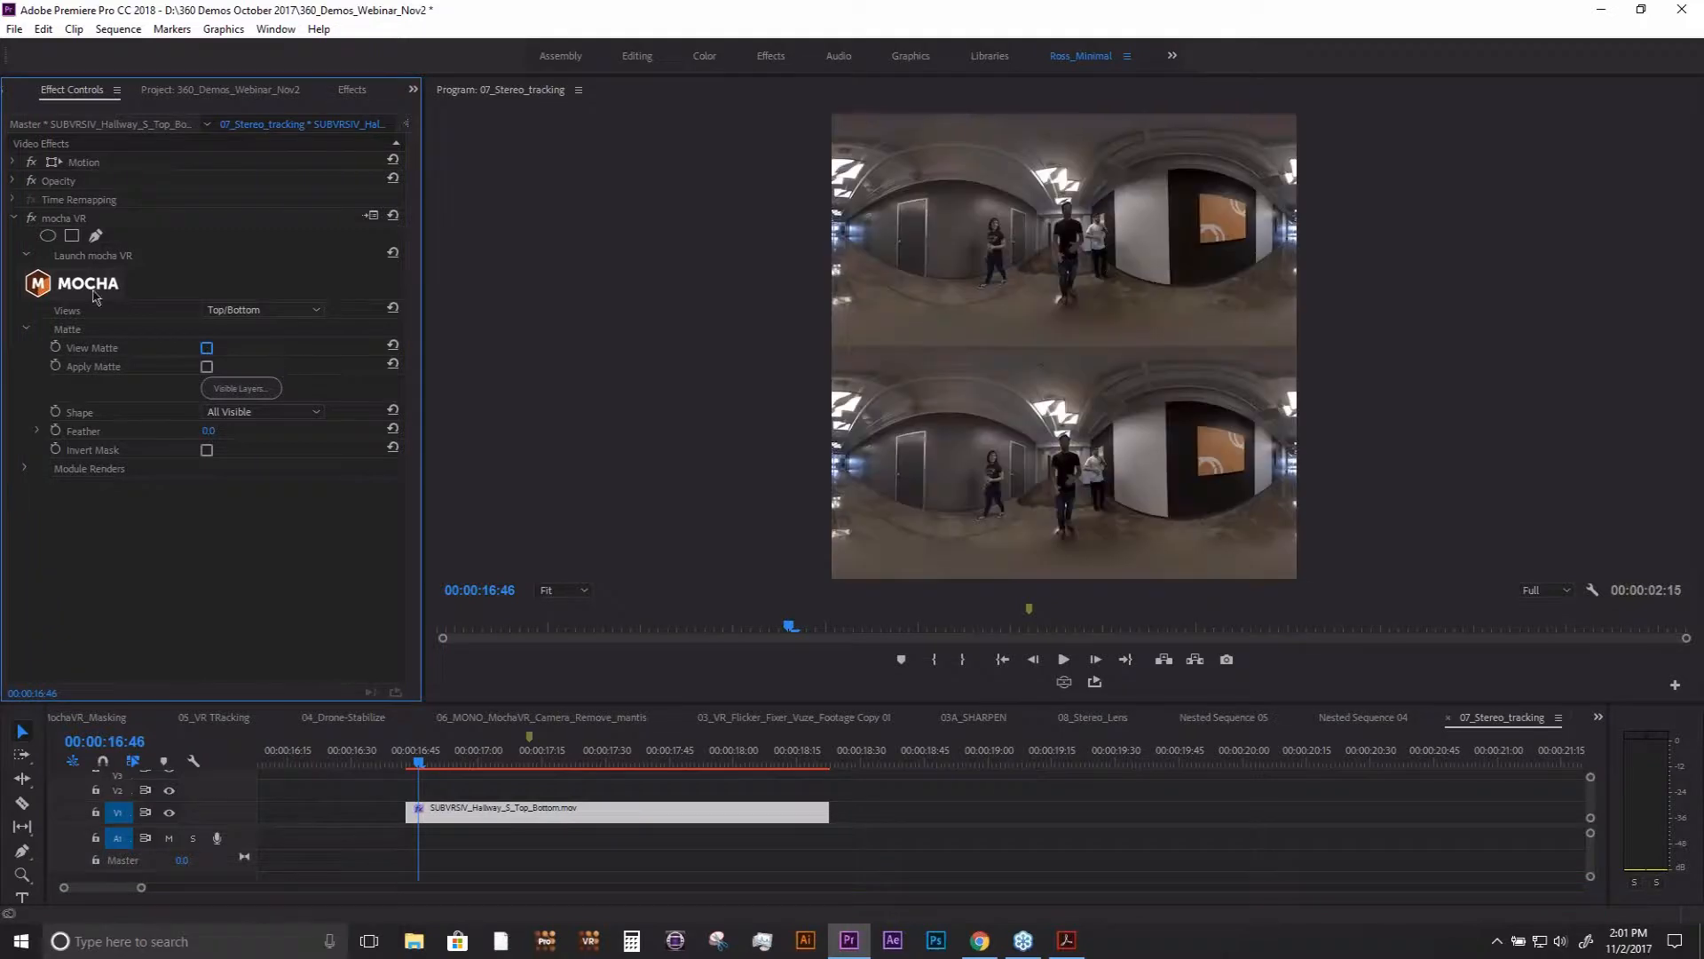
- Reopen the clip in mocha VR, review the format choices for exporting the head's shape data and close the export without saving
click(88, 286)
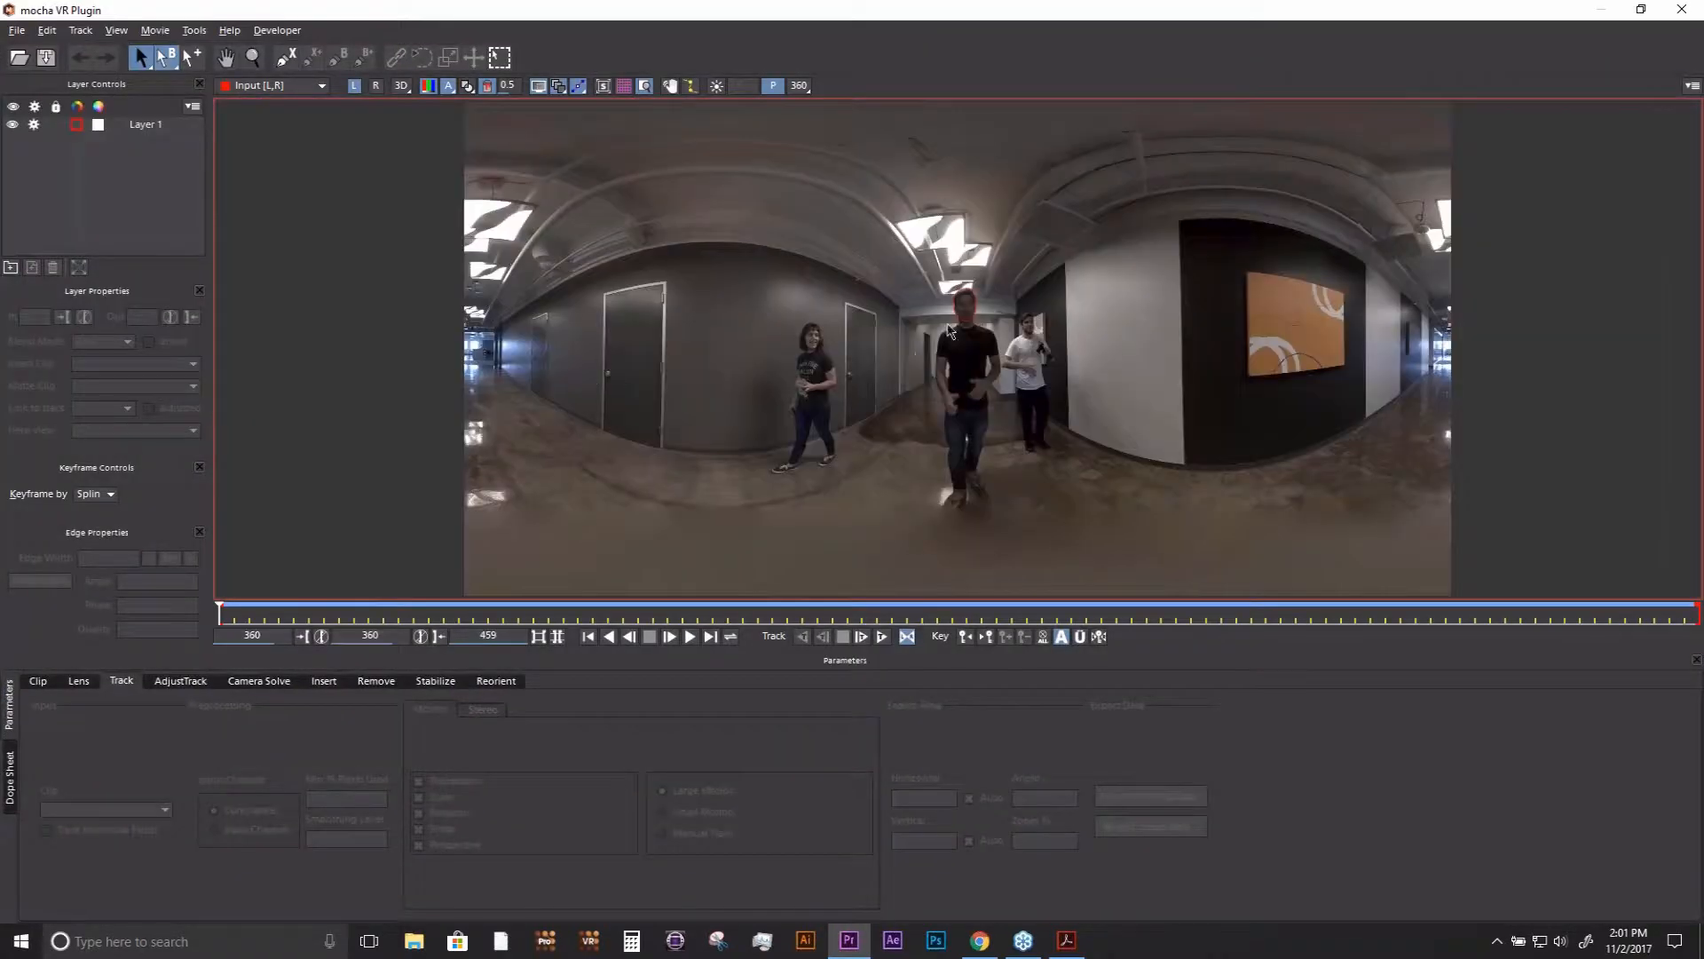
click(949, 331)
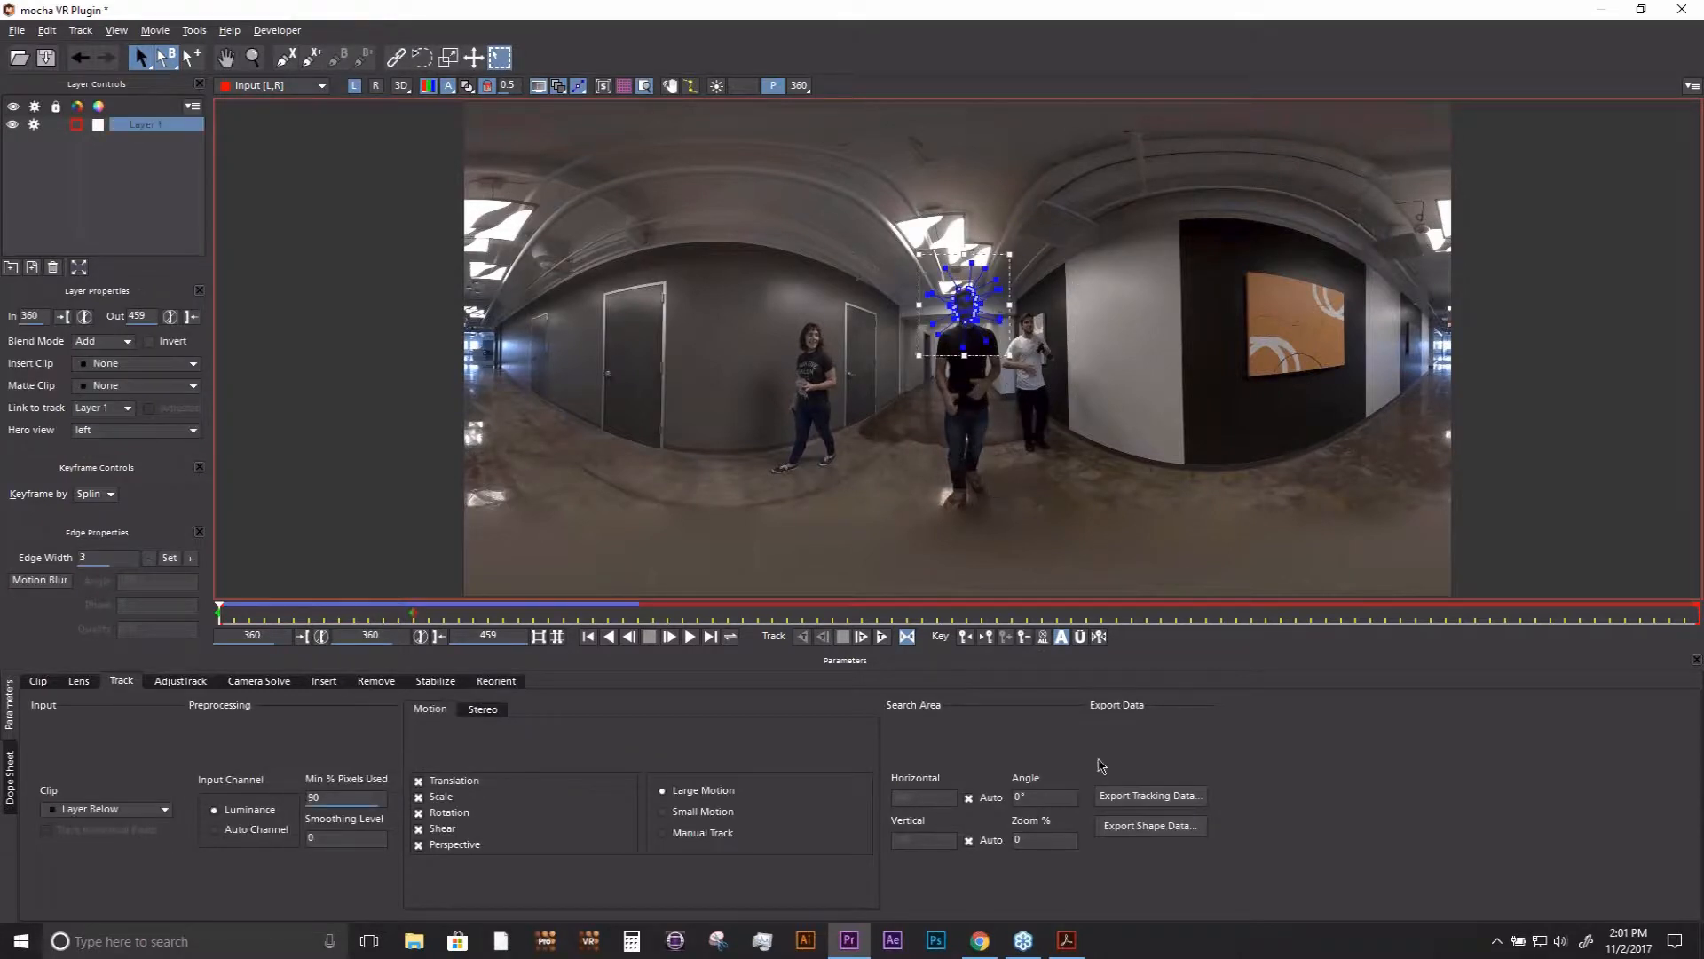
click(1137, 825)
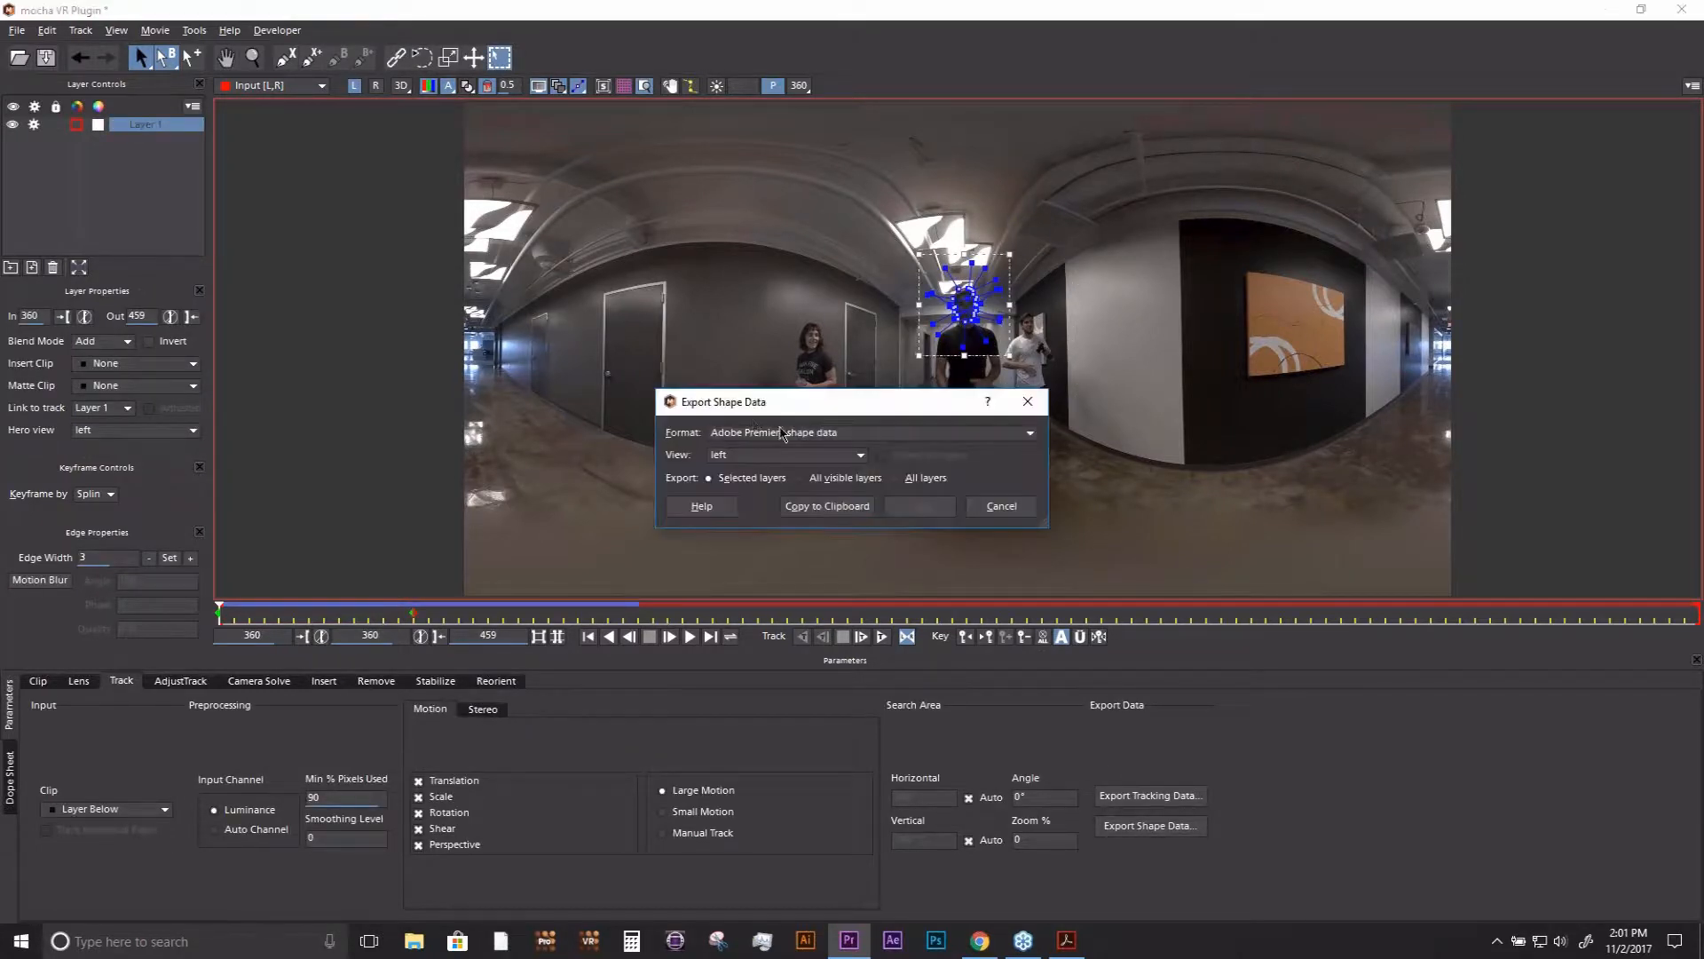
click(863, 435)
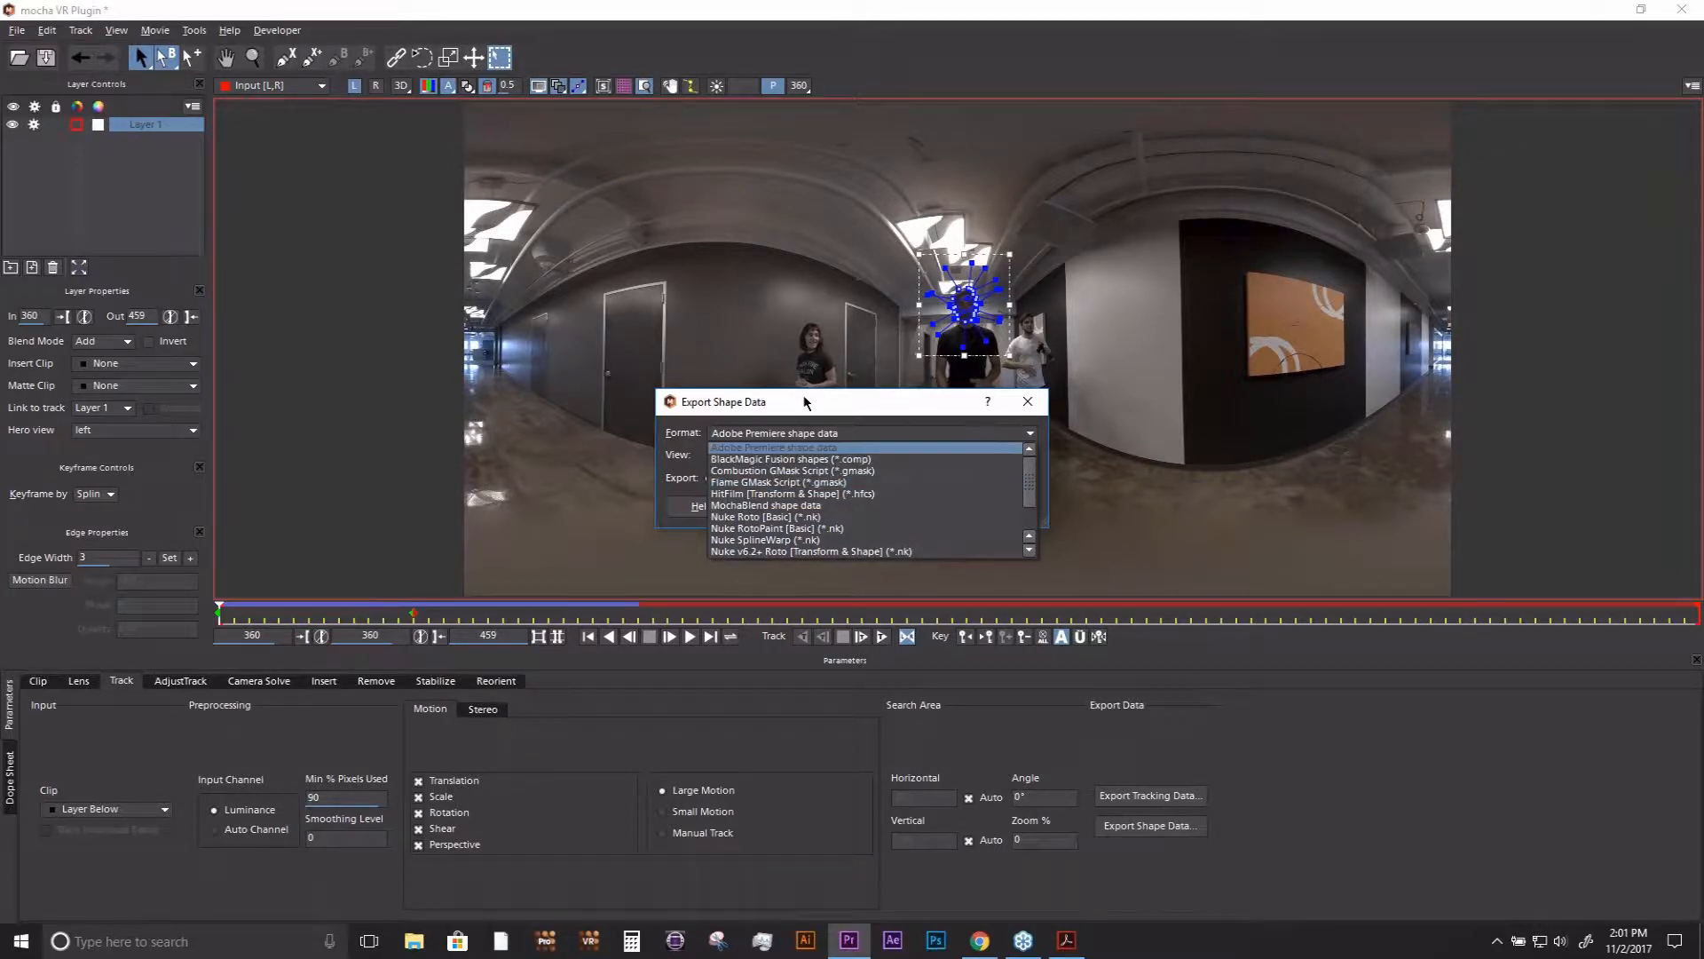
click(803, 417)
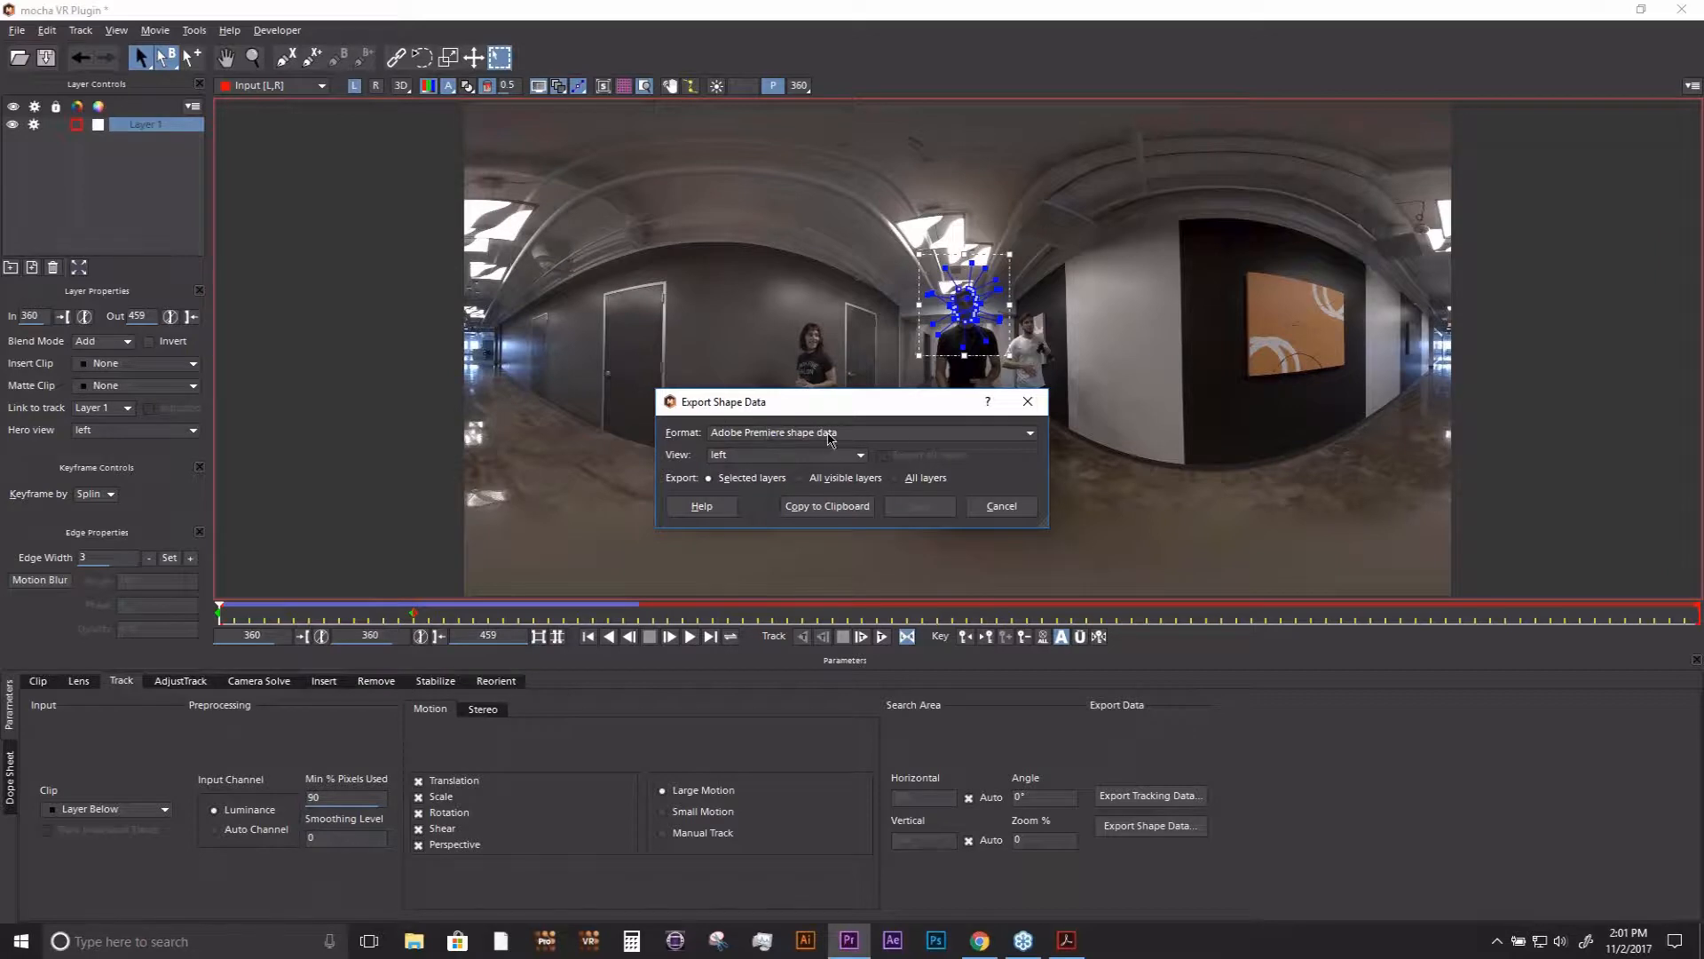
mouse_move(830, 401)
mouse_down()
mouse_move(894, 404)
mouse_move(829, 429)
mouse_up()
click(830, 463)
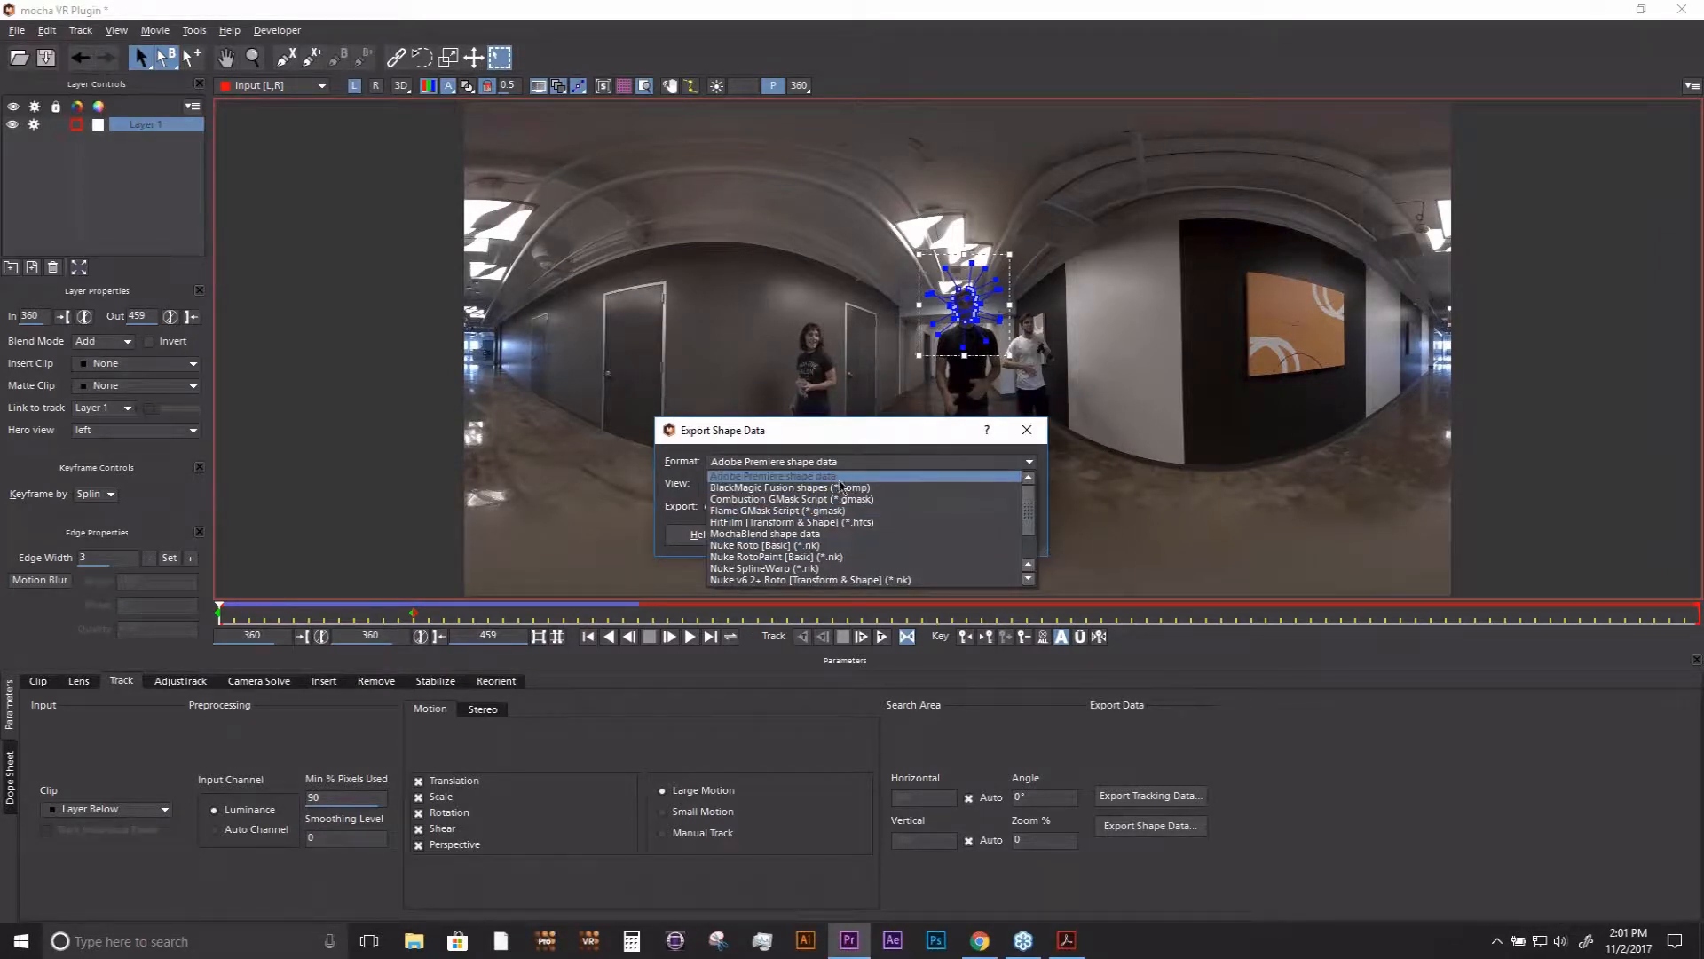
click(817, 434)
click(998, 537)
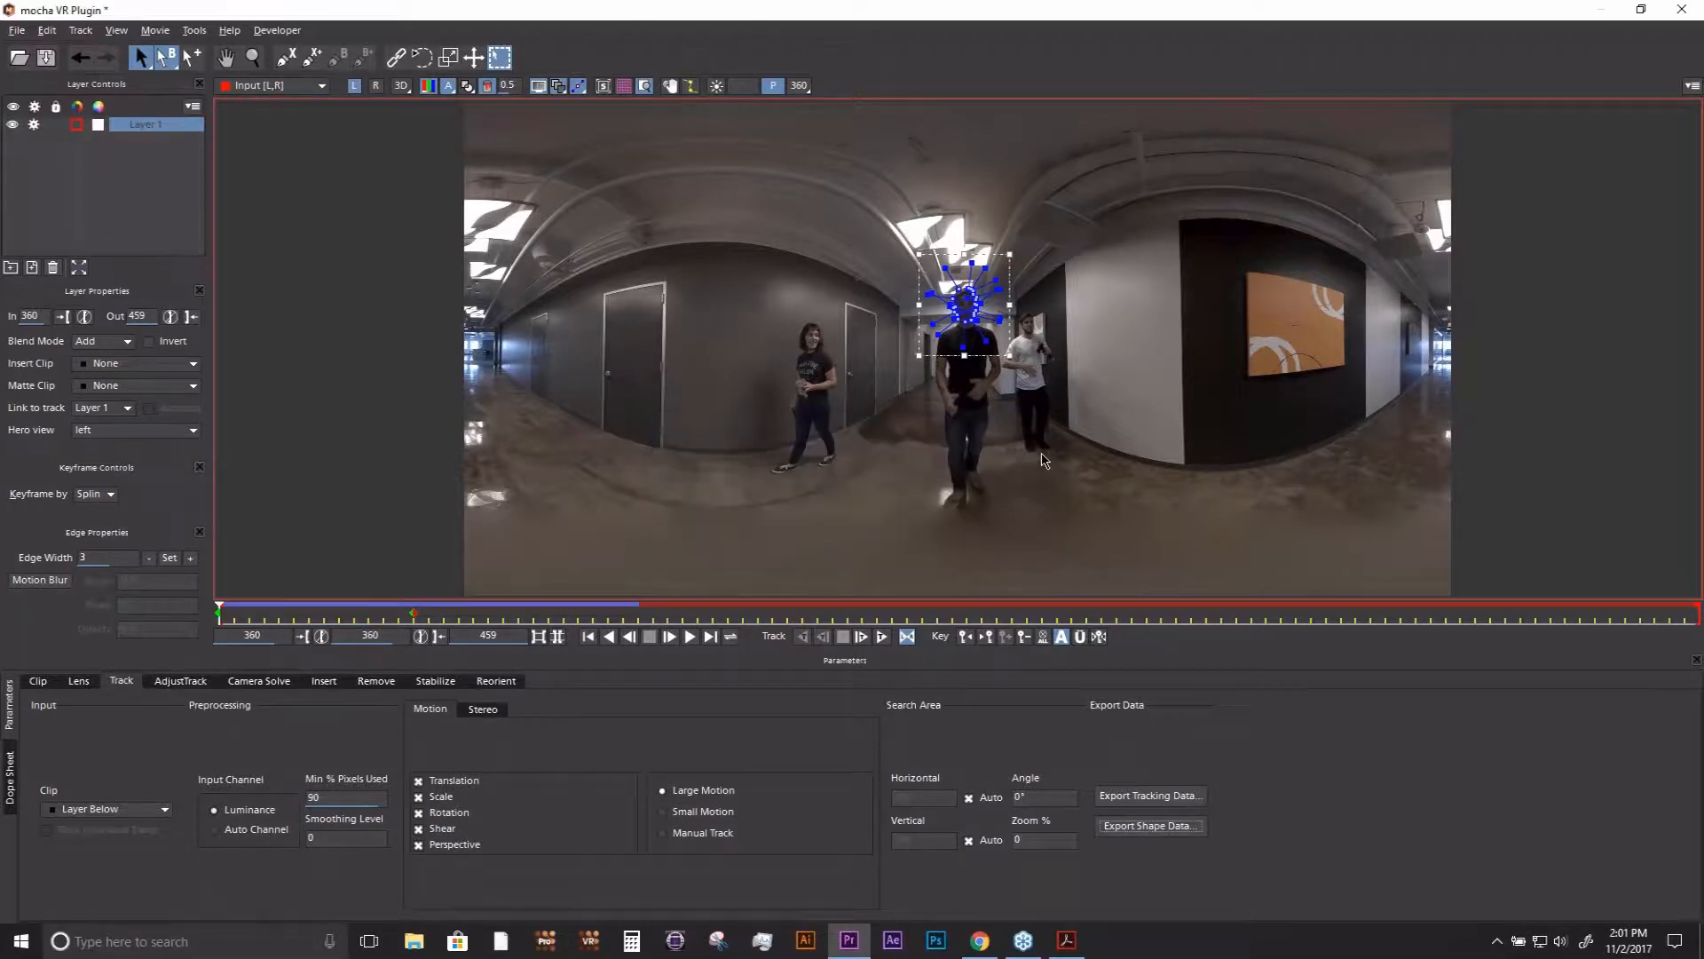
- Delete the head layer and draw a new X-spline layer that follows the frame of the nearest door in the left eye view
click(54, 268)
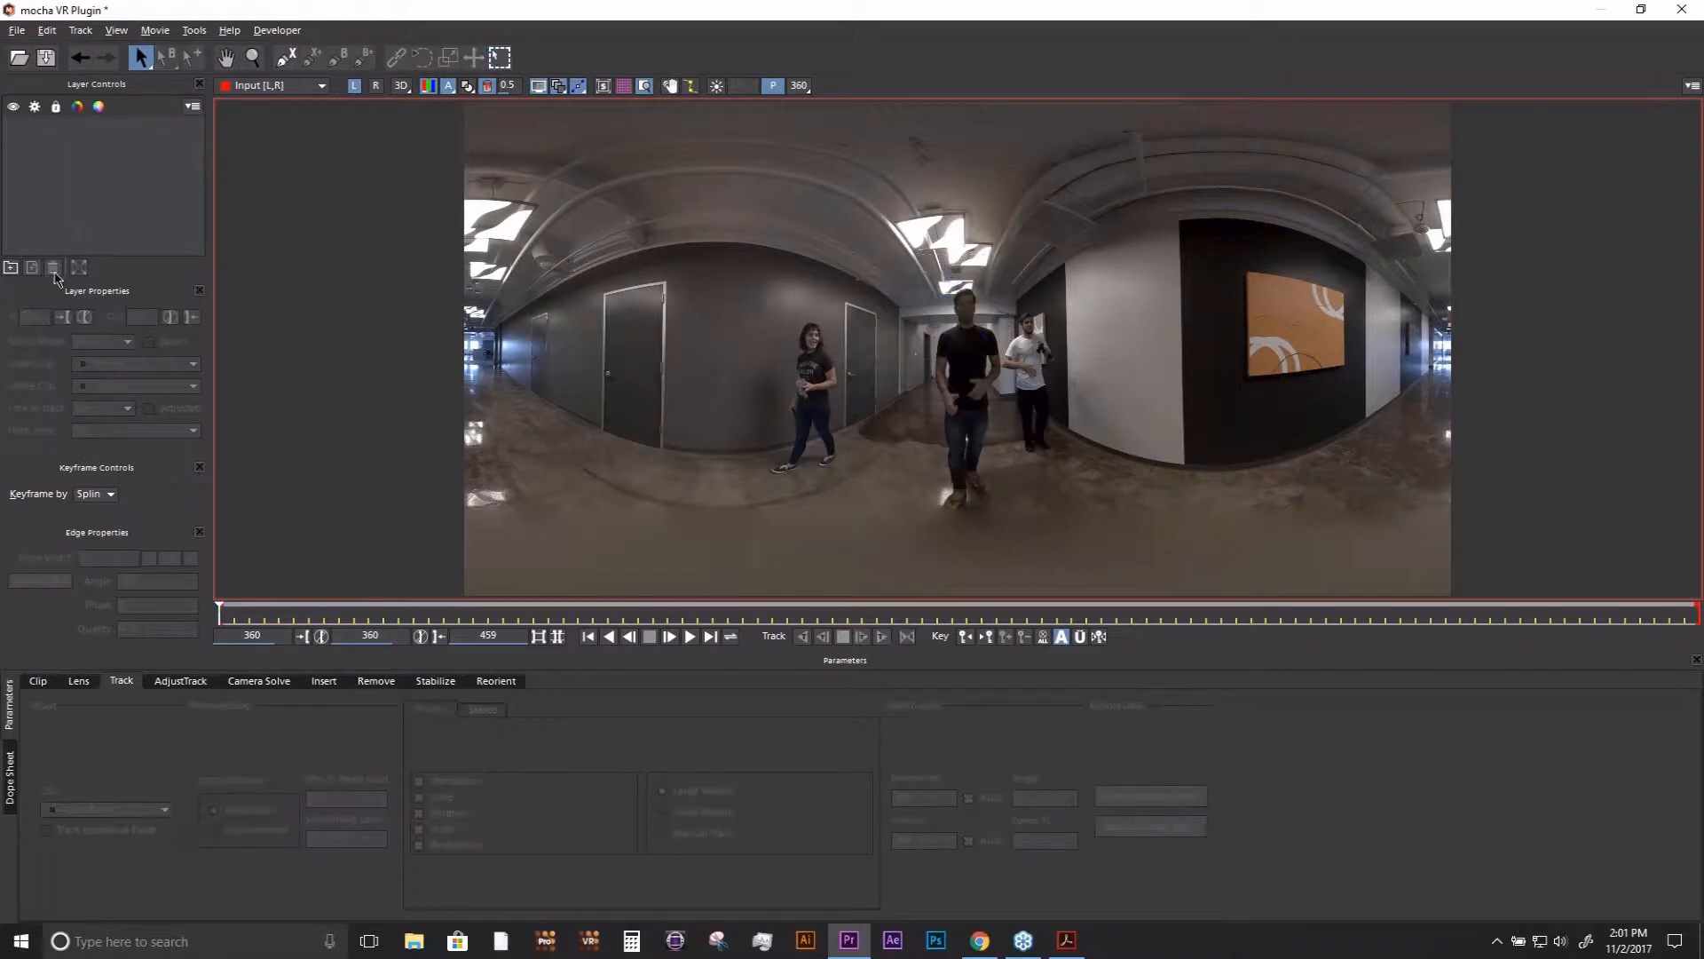
click(286, 59)
click(593, 276)
click(592, 436)
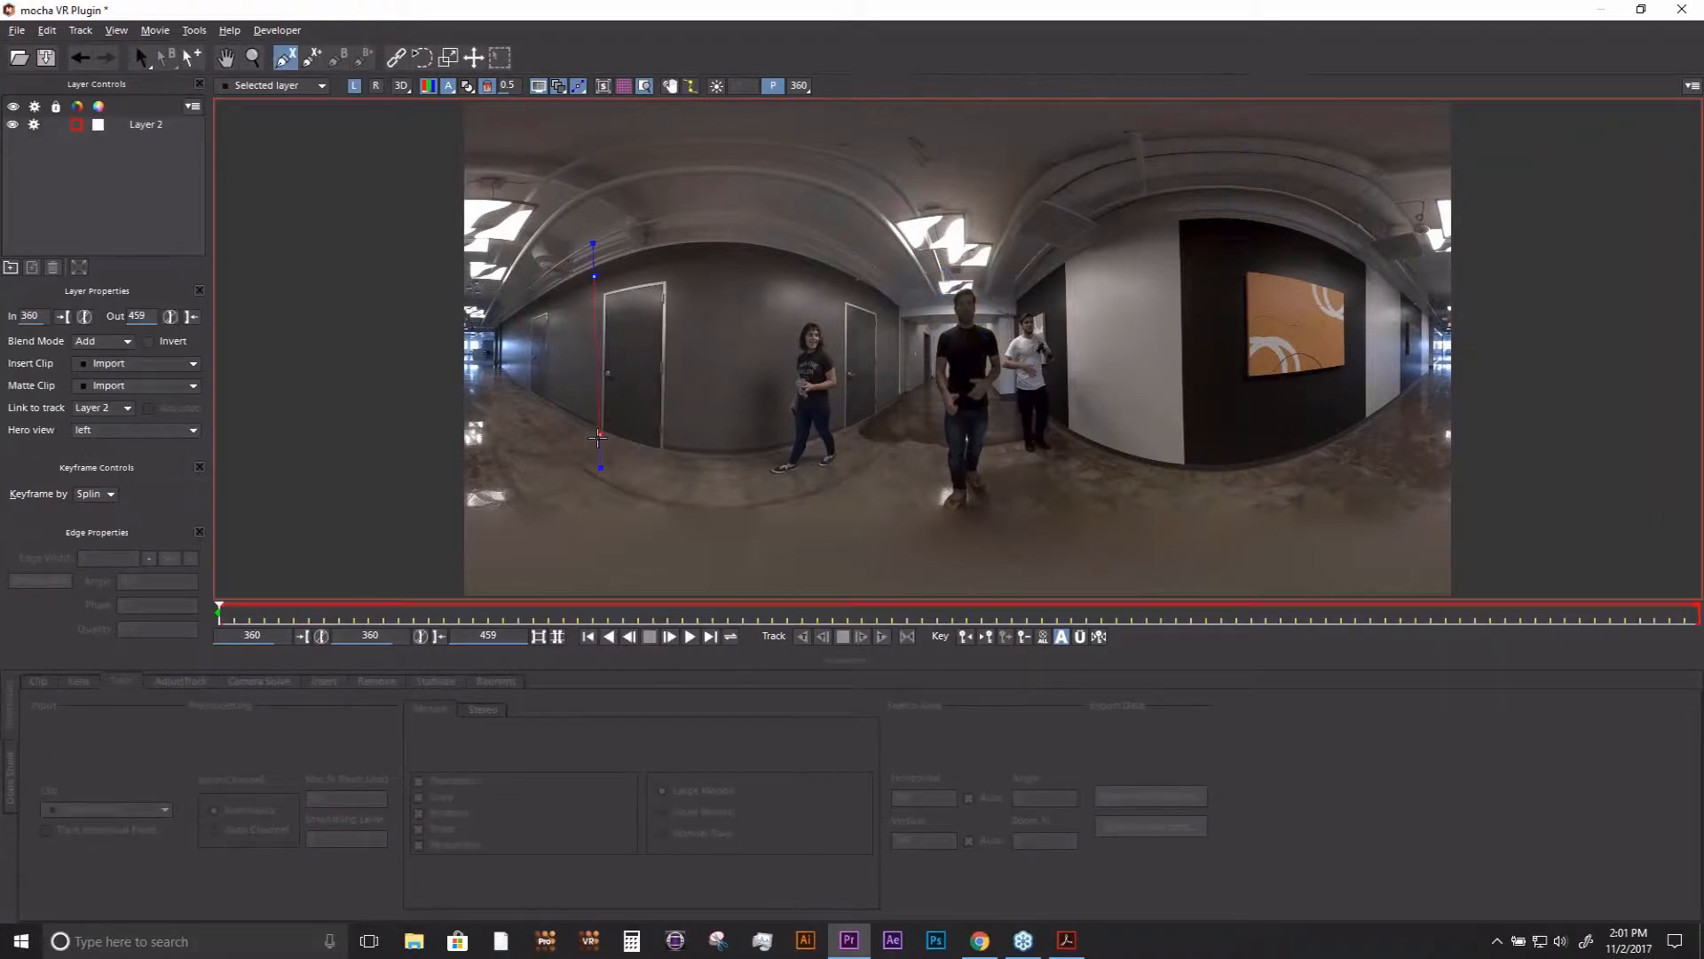
click(616, 433)
click(612, 311)
click(661, 293)
click(646, 336)
click(678, 457)
click(680, 269)
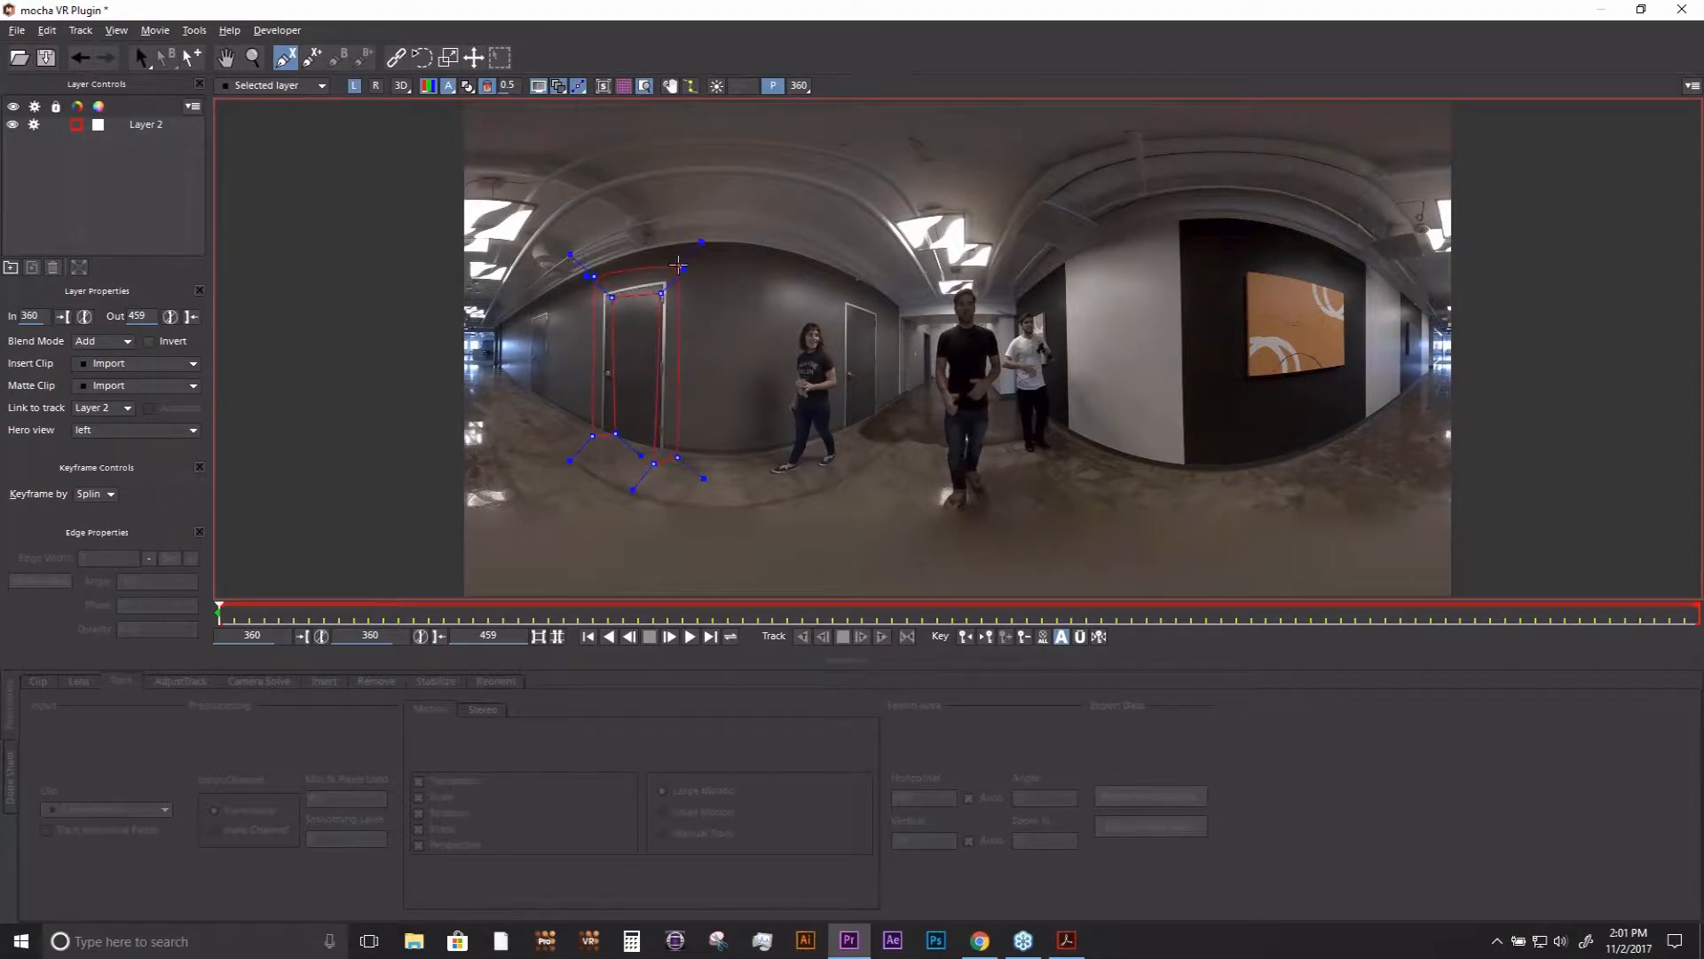
right_click(678, 266)
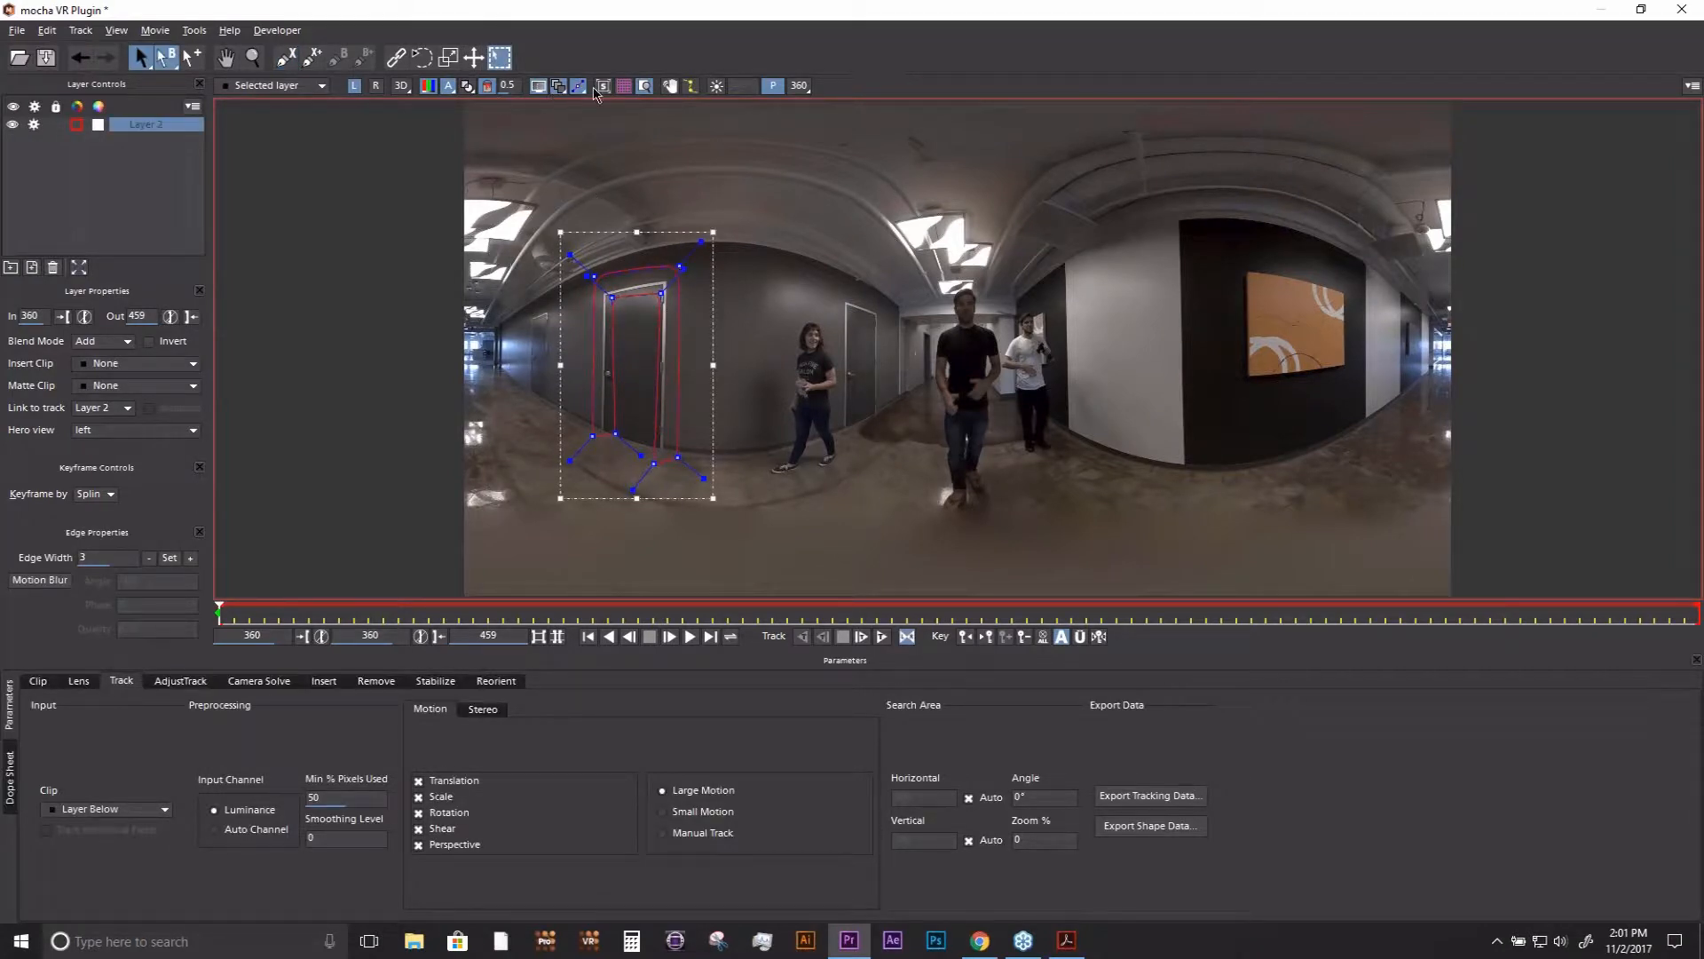
- Move the door layer's planar surface onto the woman by the wall and look towards her in the 360 view
drag(659, 331, 821, 349)
drag(602, 356, 782, 365)
click(824, 354)
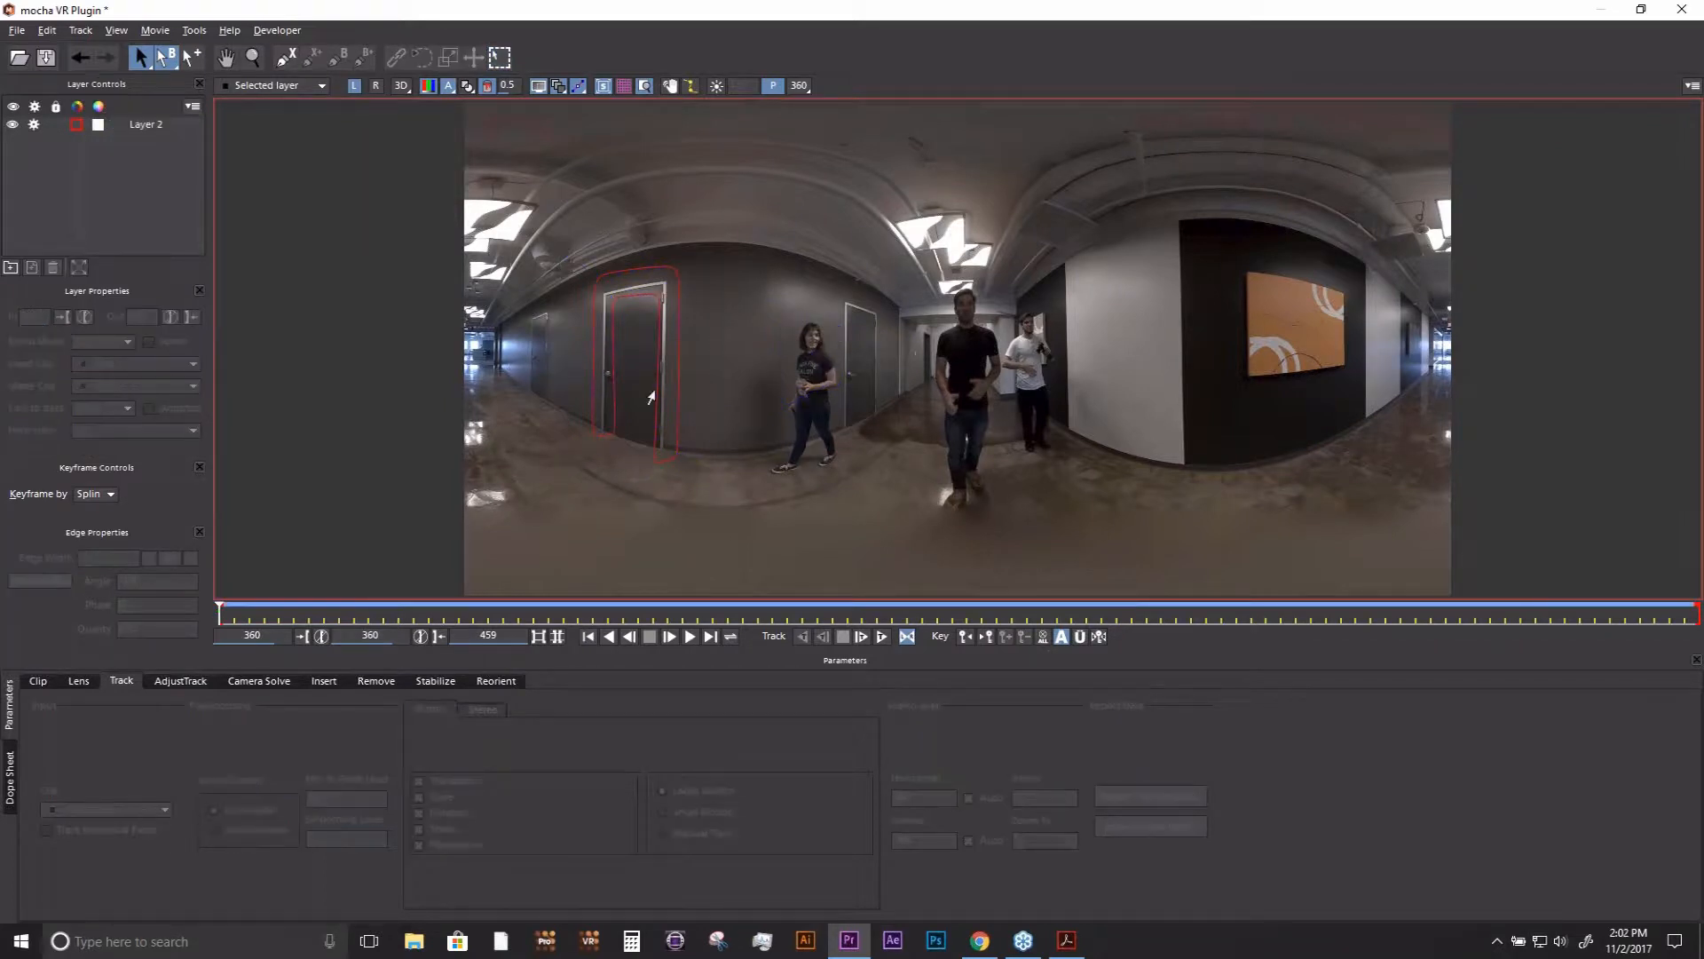
click(677, 393)
click(799, 86)
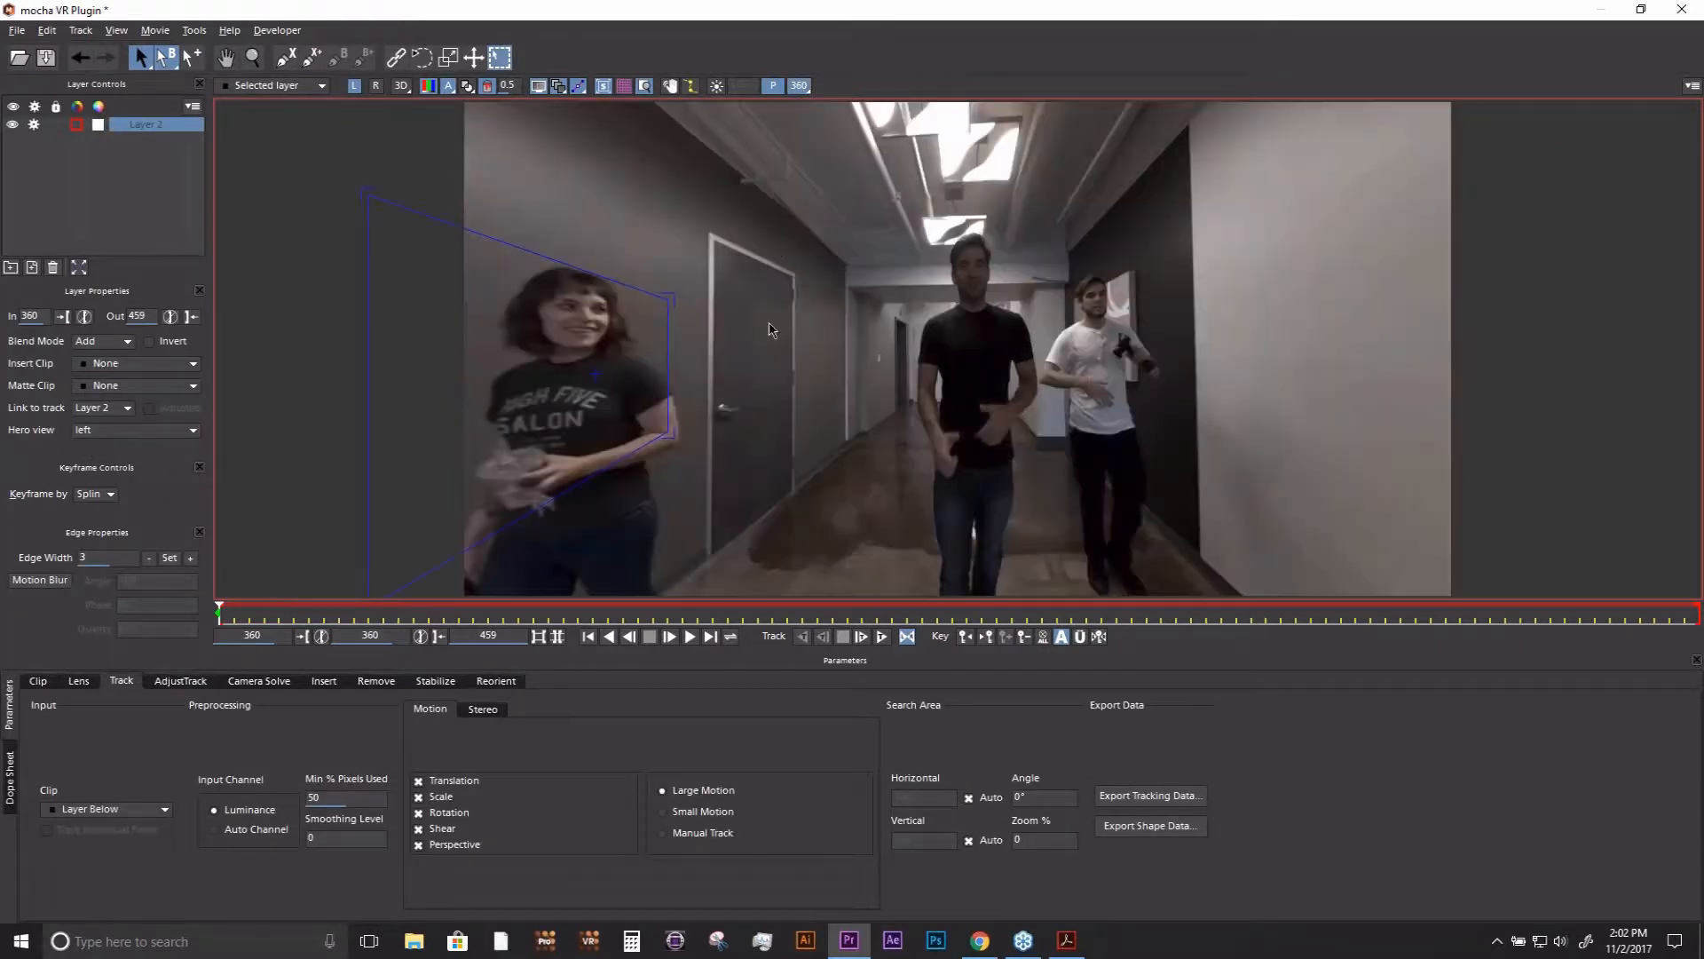
drag(699, 338, 1171, 364)
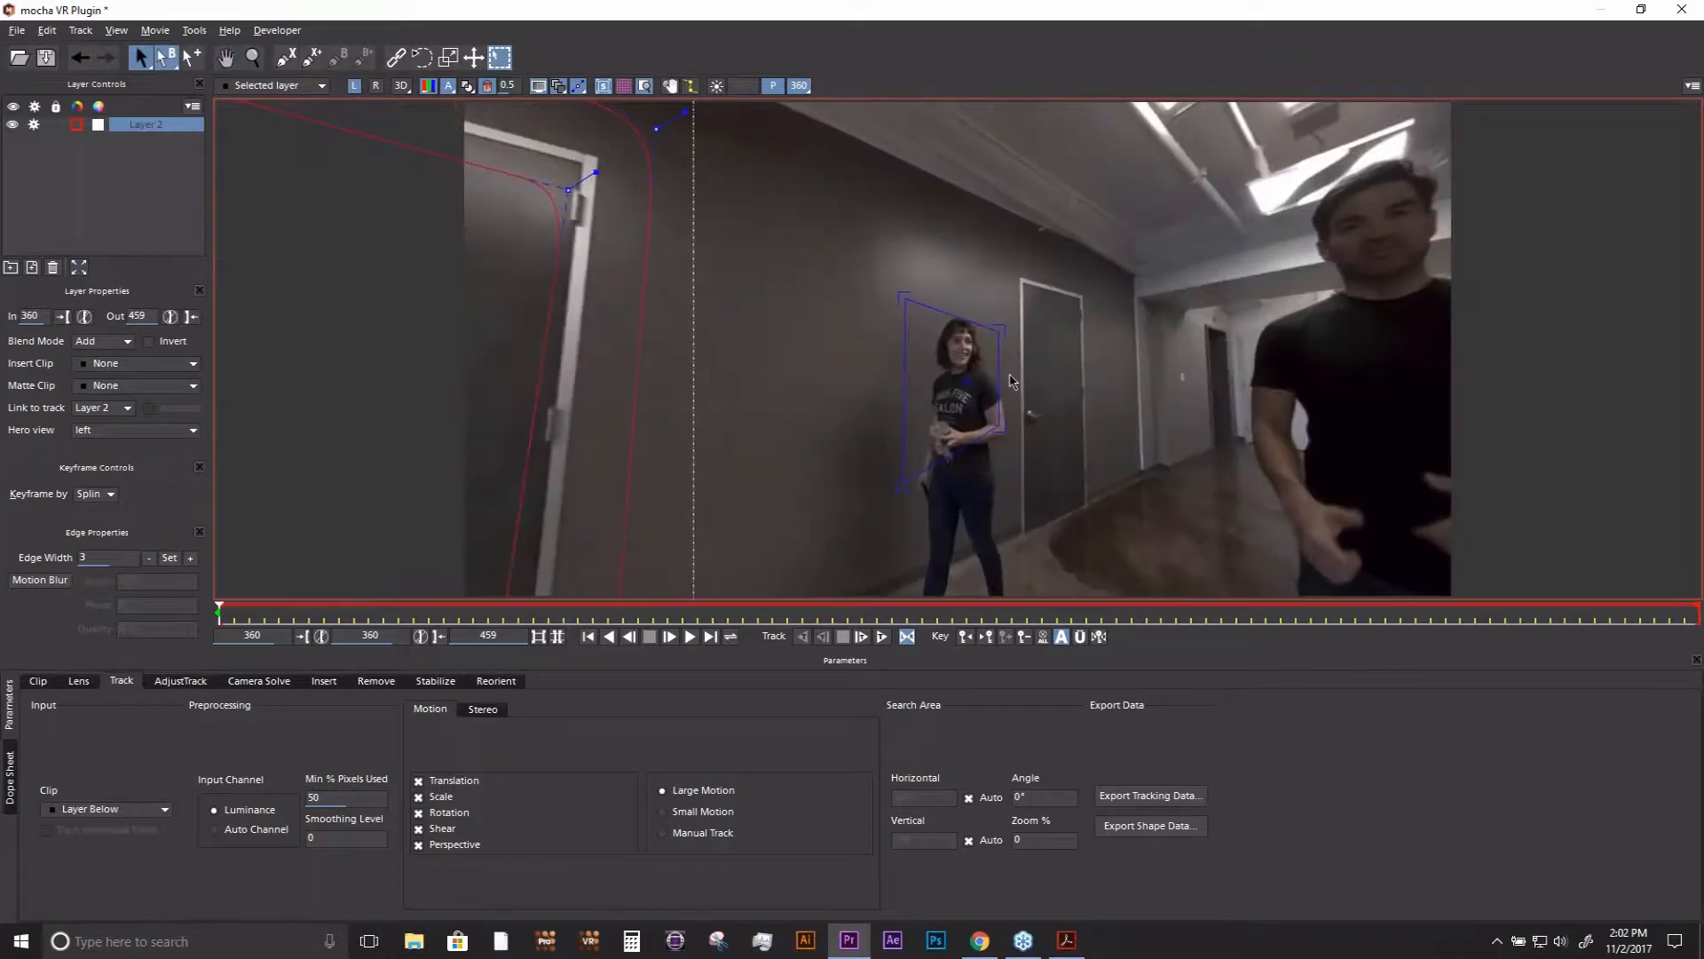
- Adjust the planar surface's corners so it forms a small rectangle around the woman's head and the wall beside it
drag(999, 381, 1008, 380)
drag(903, 385, 908, 386)
drag(906, 480, 909, 423)
drag(906, 298, 906, 292)
drag(1006, 331, 1001, 298)
drag(1003, 422, 926, 371)
drag(905, 296, 1006, 299)
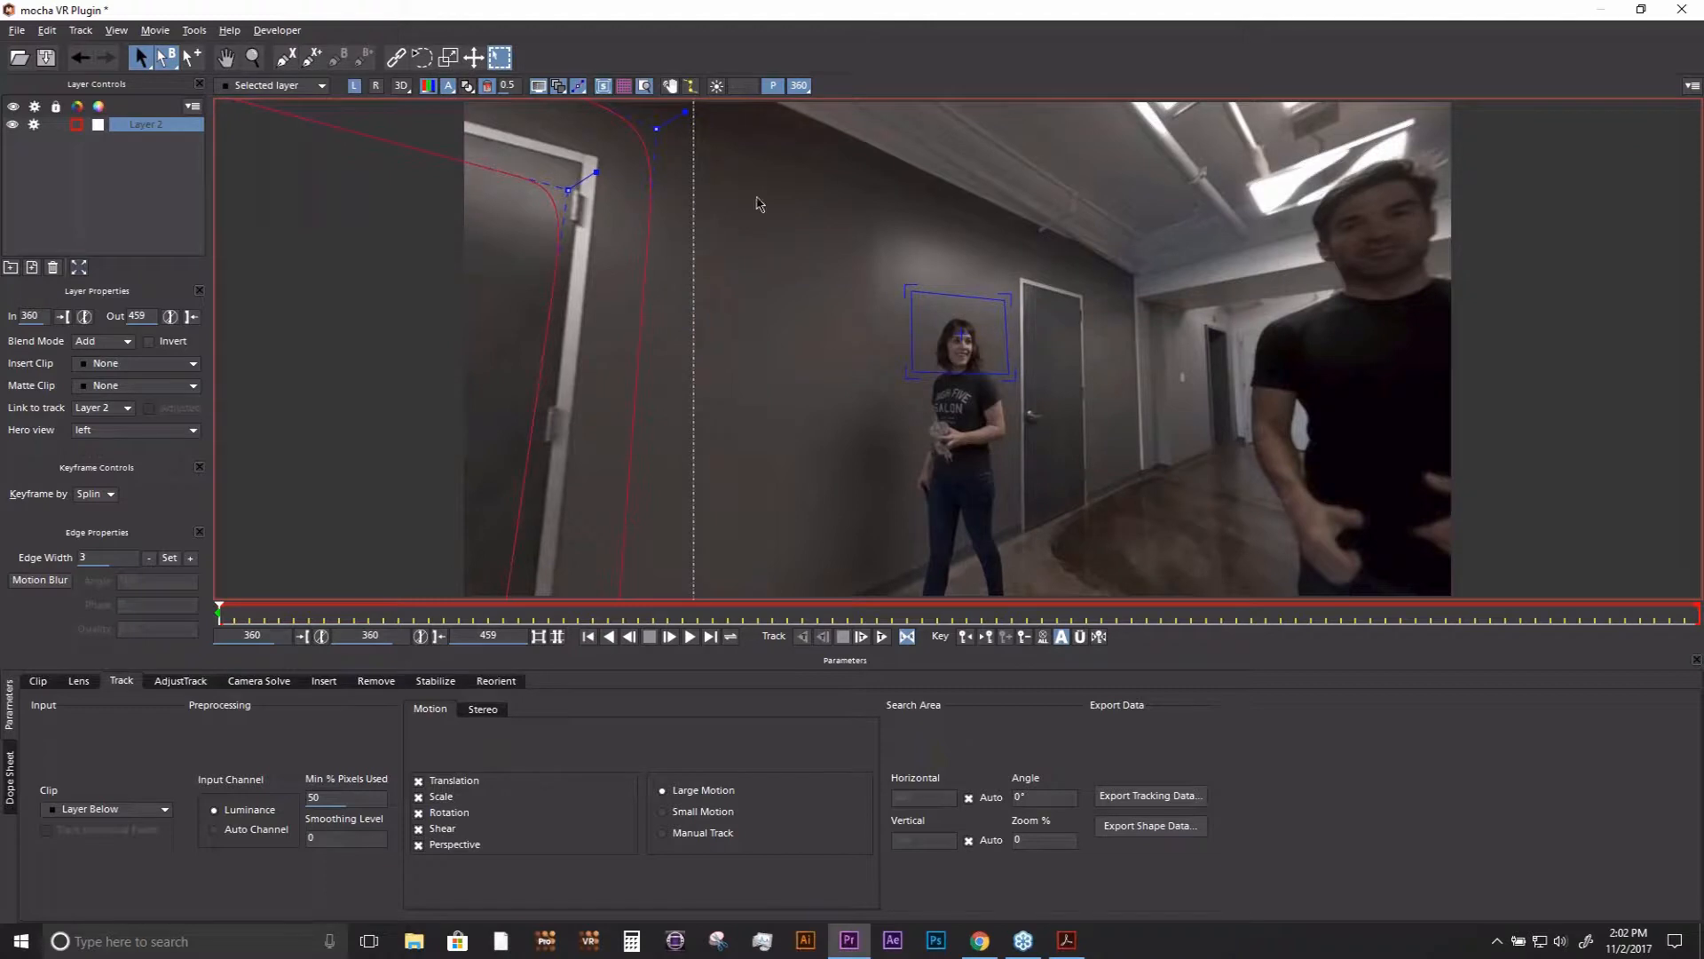
- Face the tracked door in the 360 view and align the inner spline points with the inside corners of its frame
key(x)
drag(780, 278, 1015, 289)
click(760, 545)
click(732, 561)
drag(725, 566, 709, 573)
drag(714, 213, 699, 212)
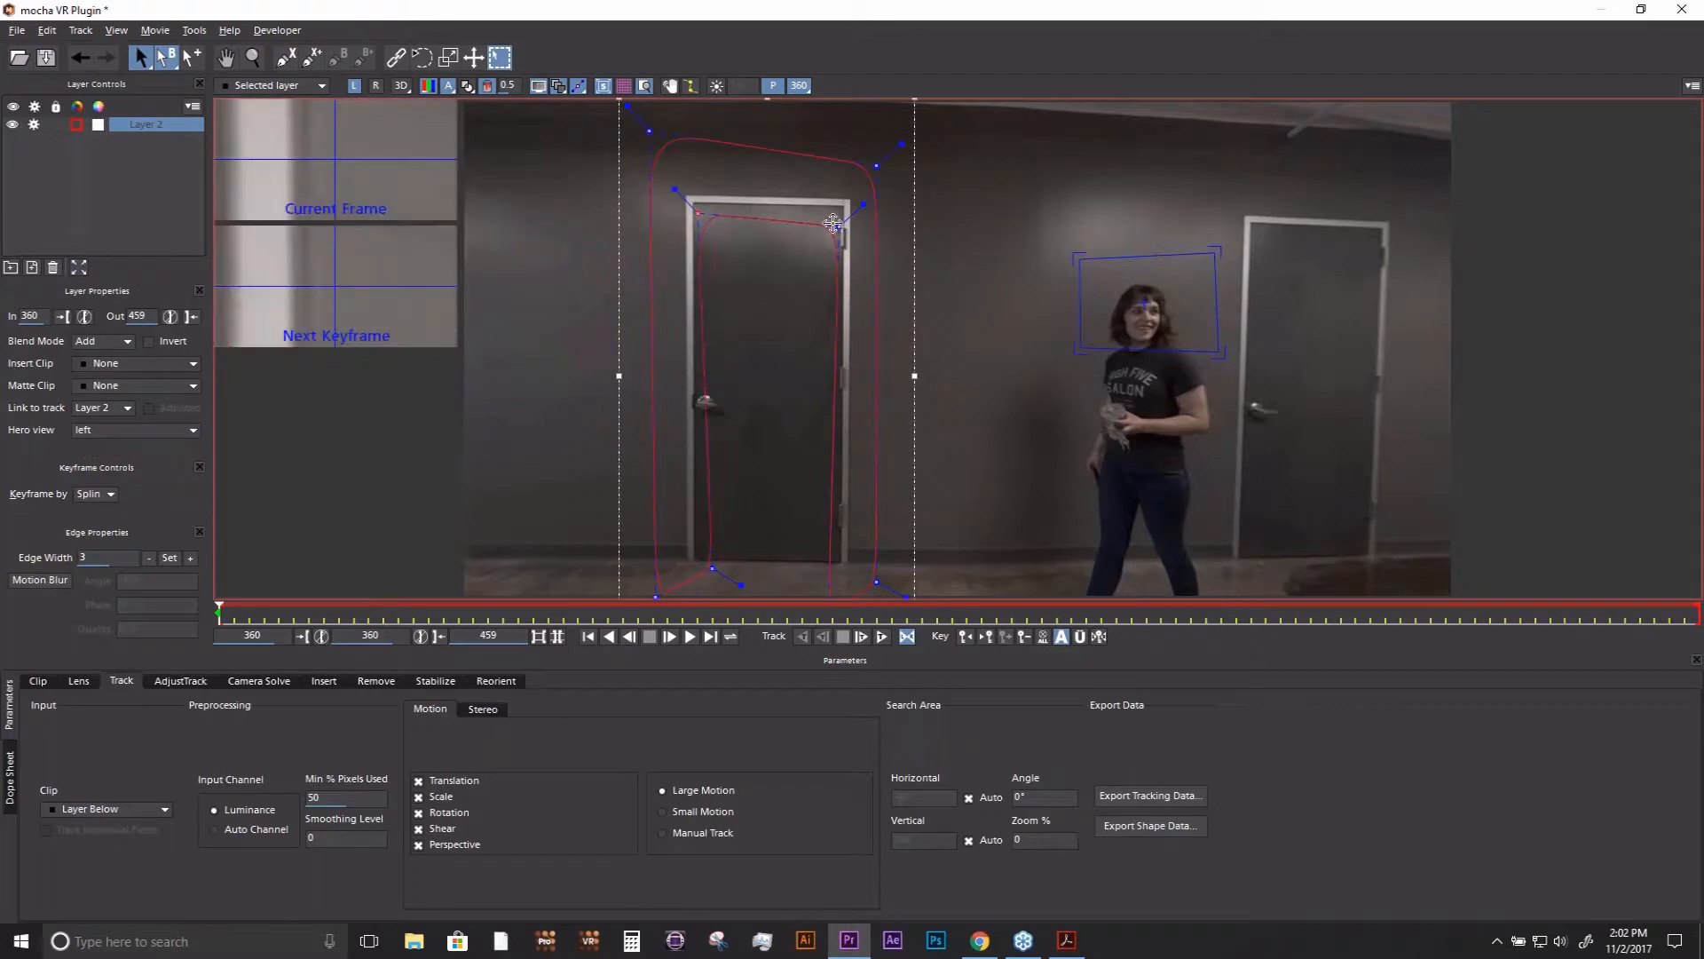
drag(833, 223, 831, 215)
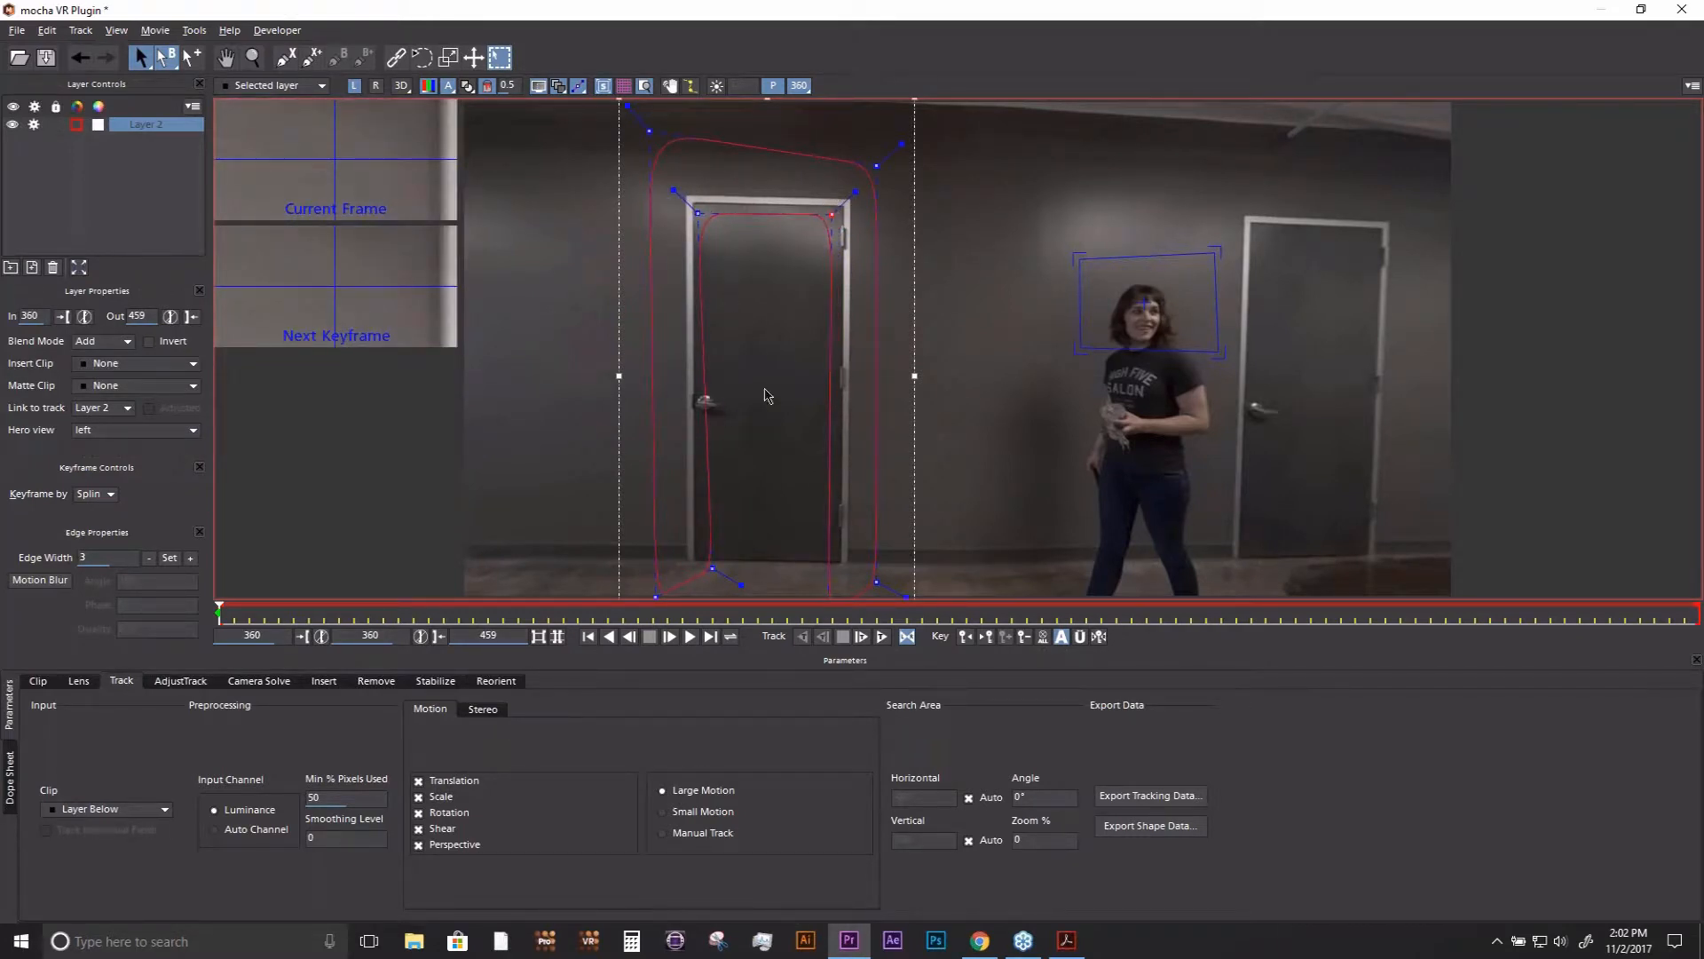
- Tighten the four outer spline points around the outside of the door frame
drag(875, 167, 868, 186)
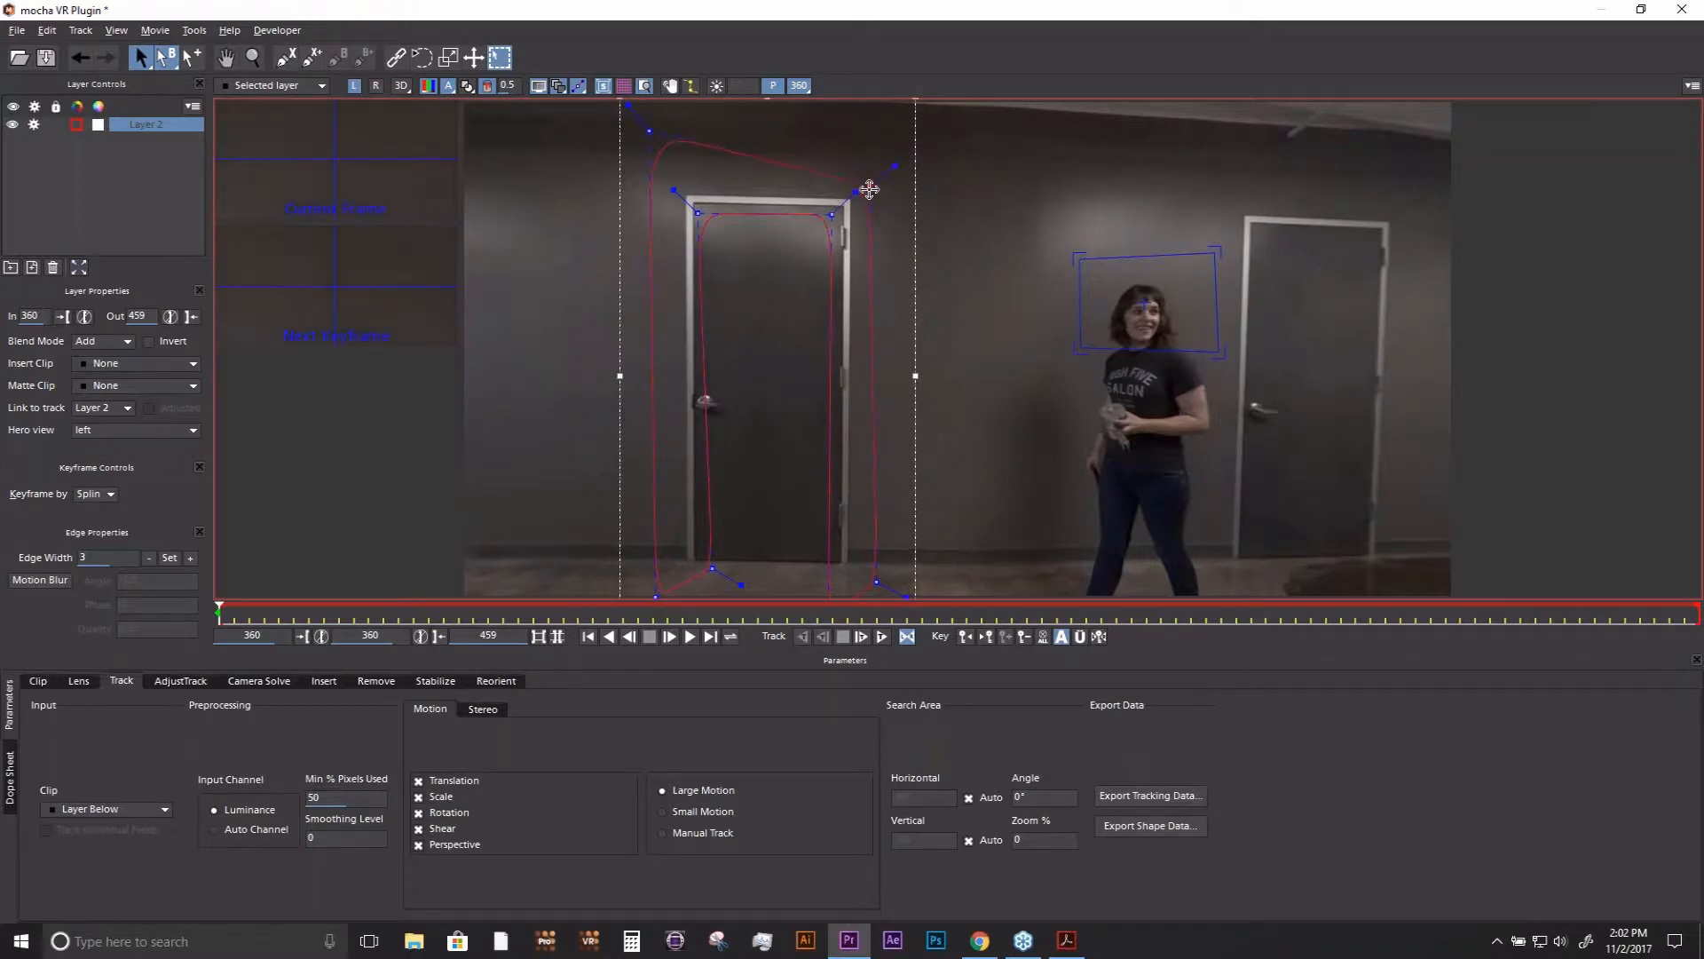
drag(648, 132, 667, 172)
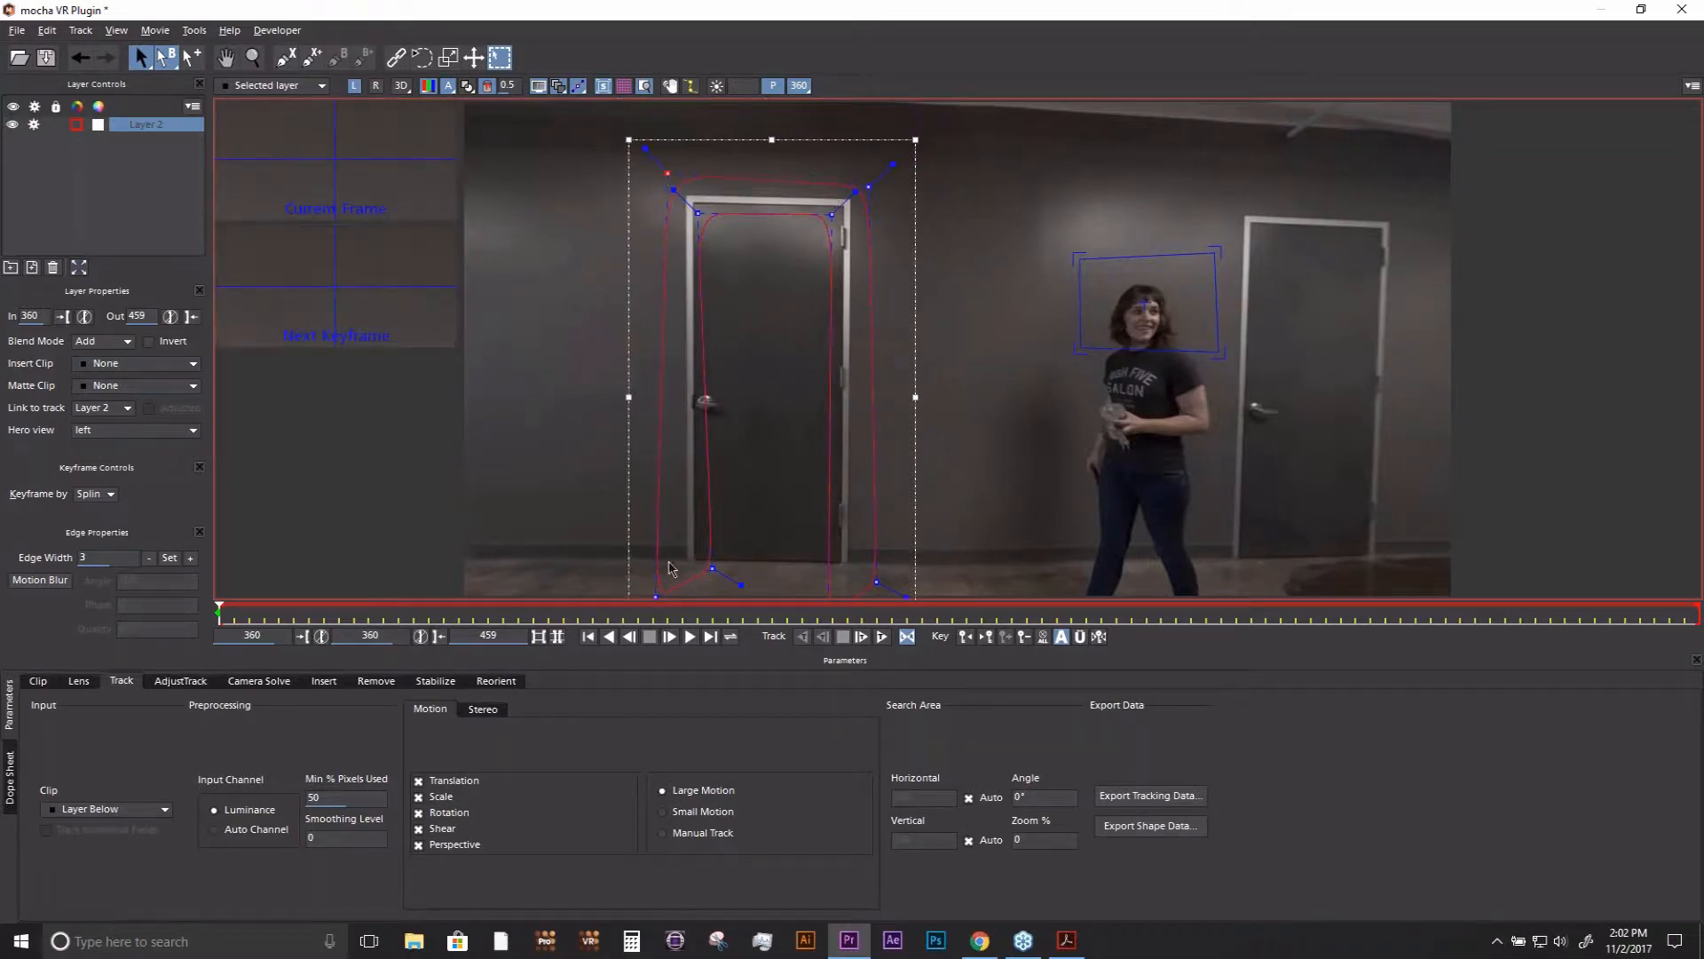
drag(655, 595, 672, 573)
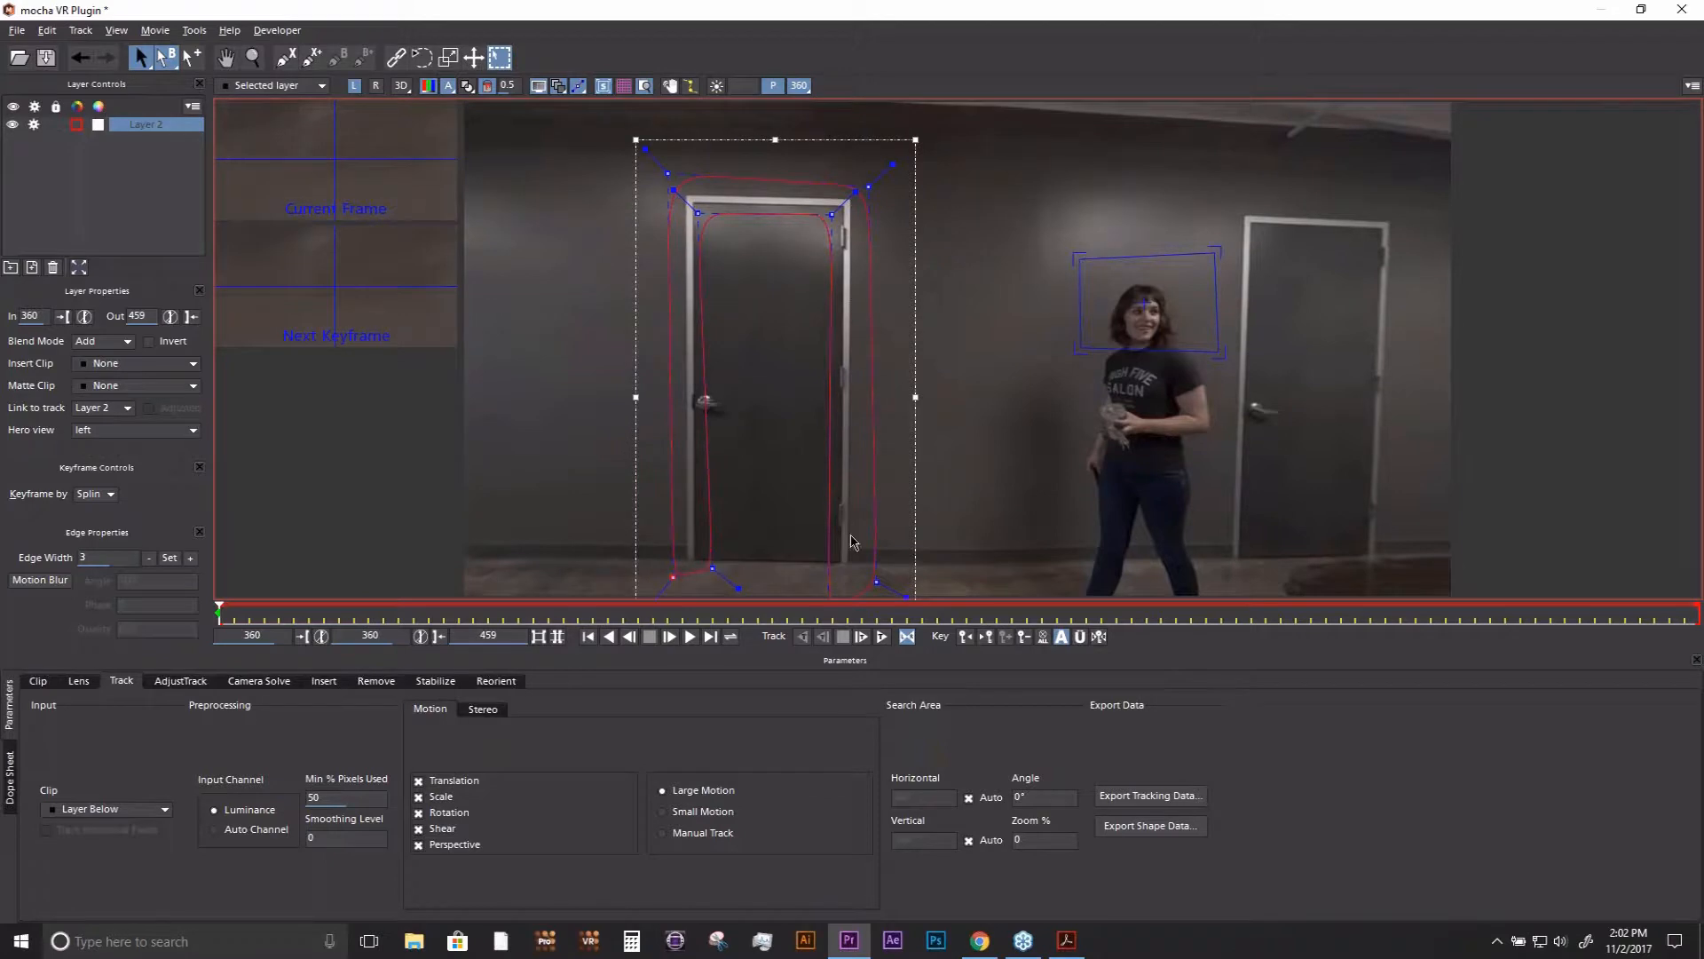
drag(883, 578, 874, 581)
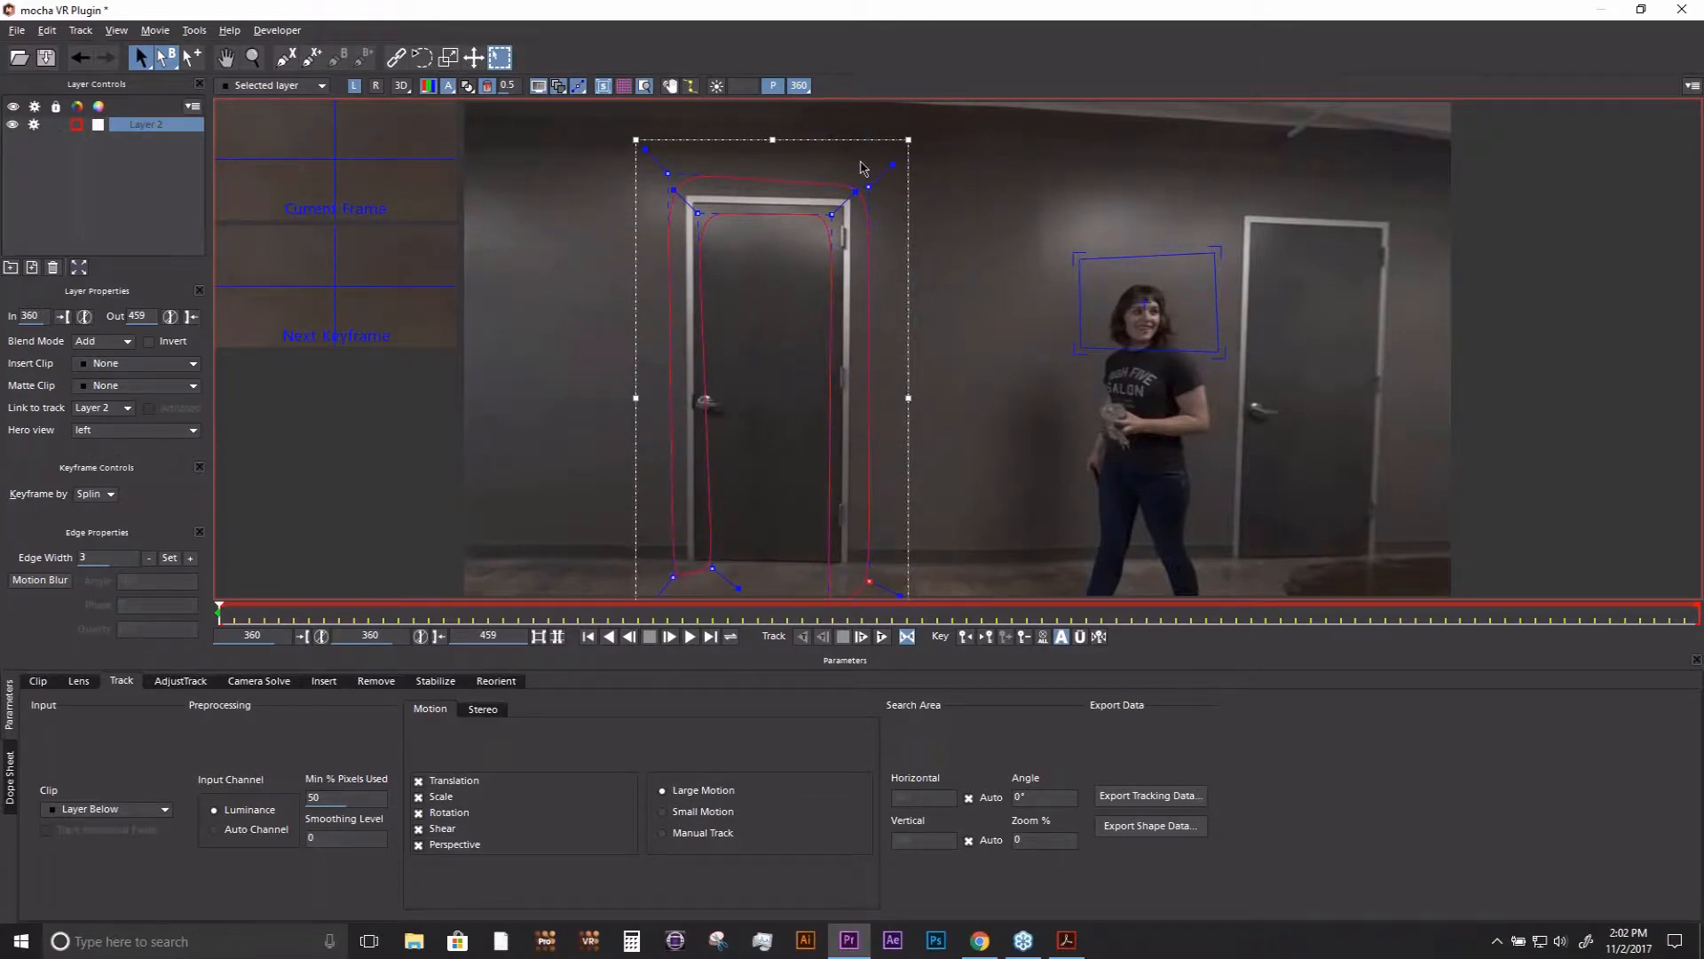
- Insert the Grid8x8 clip into the door layer and compare it in the right and left eye views
click(145, 364)
click(139, 442)
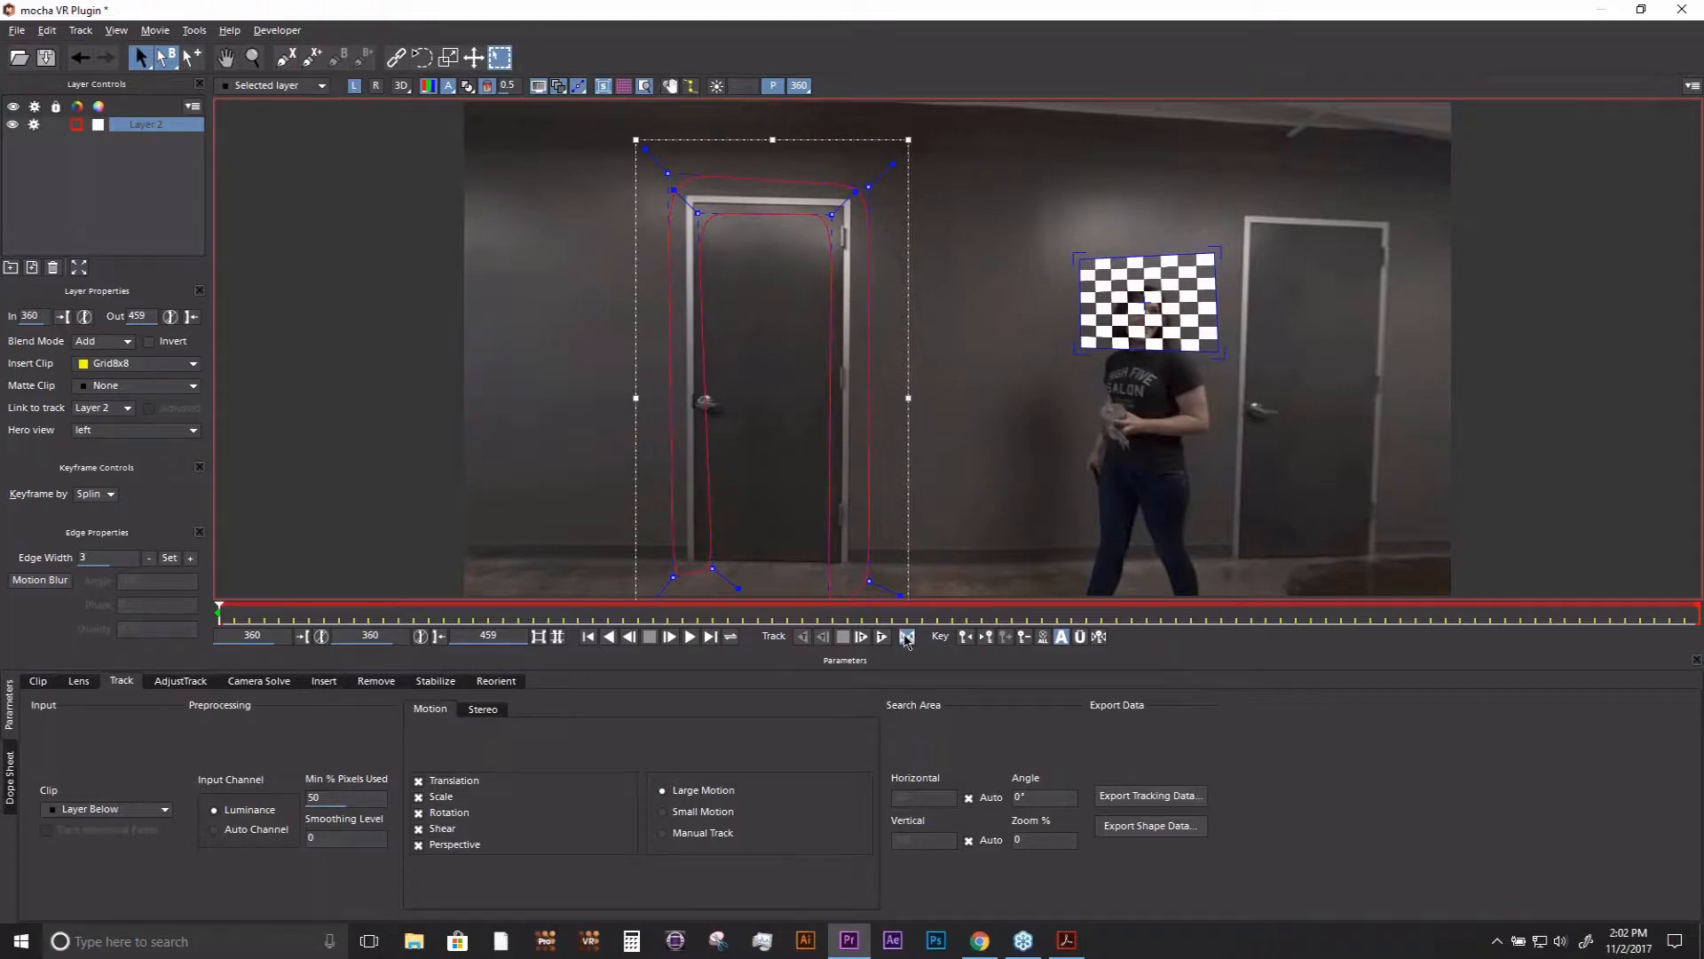
click(376, 86)
click(354, 86)
- Track the door layer forwards in all views, checking the 3D view, stop at frame 386 and open the Remove module
click(882, 638)
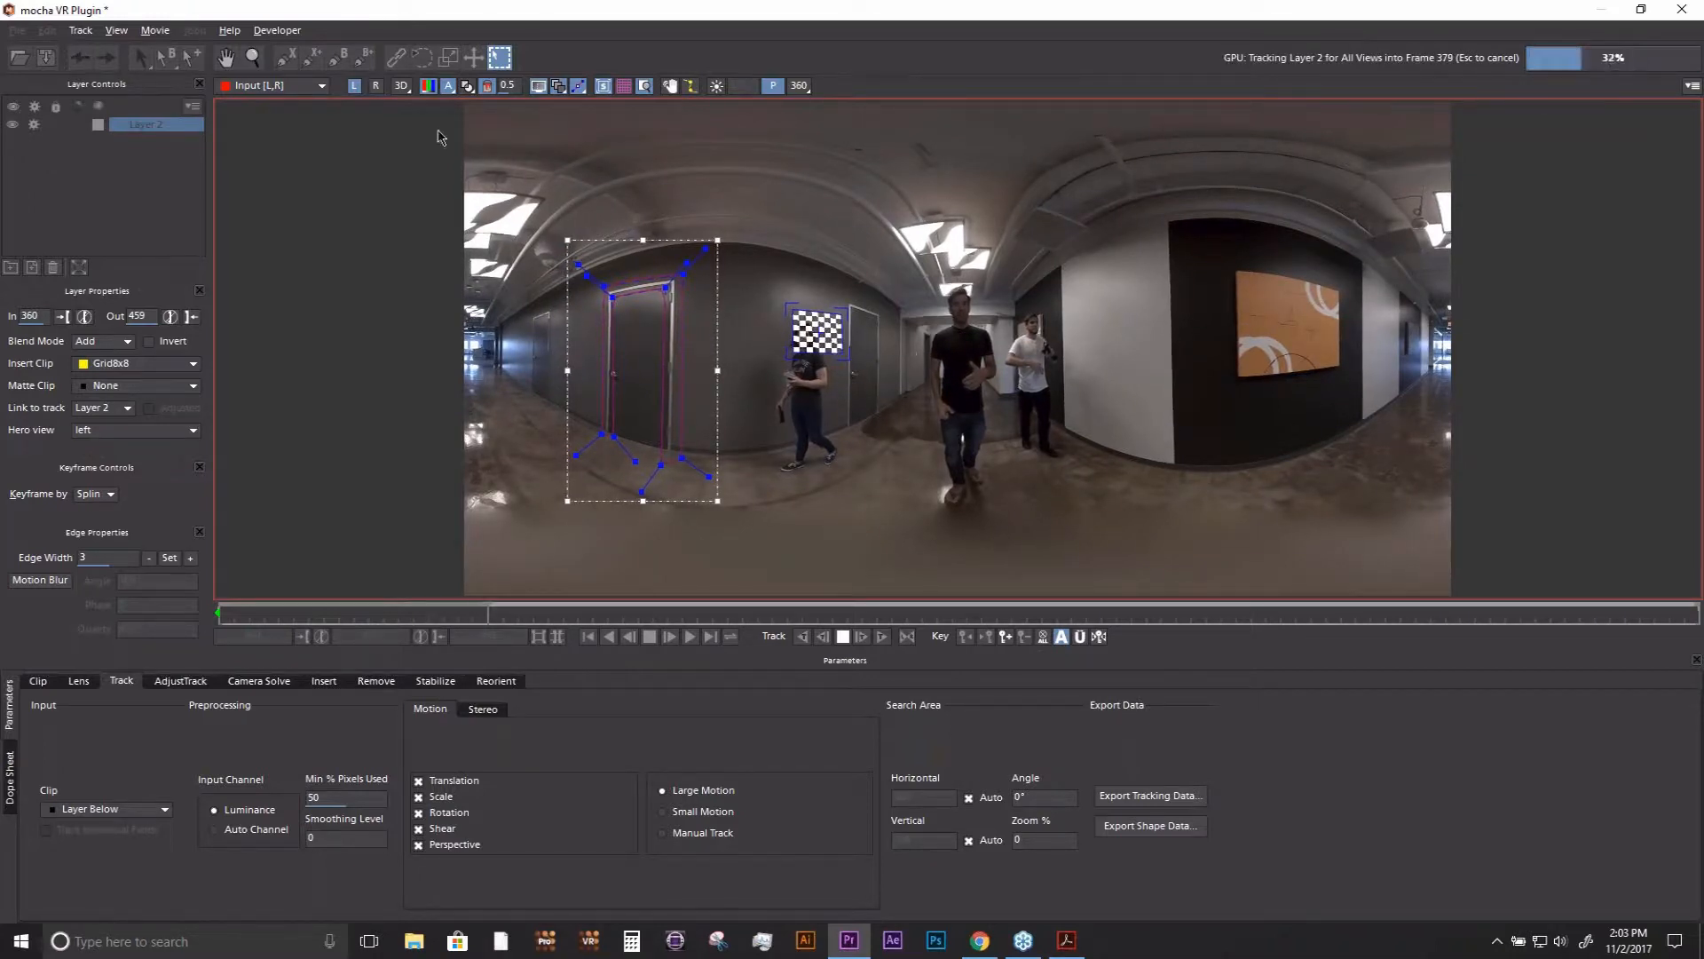
click(402, 88)
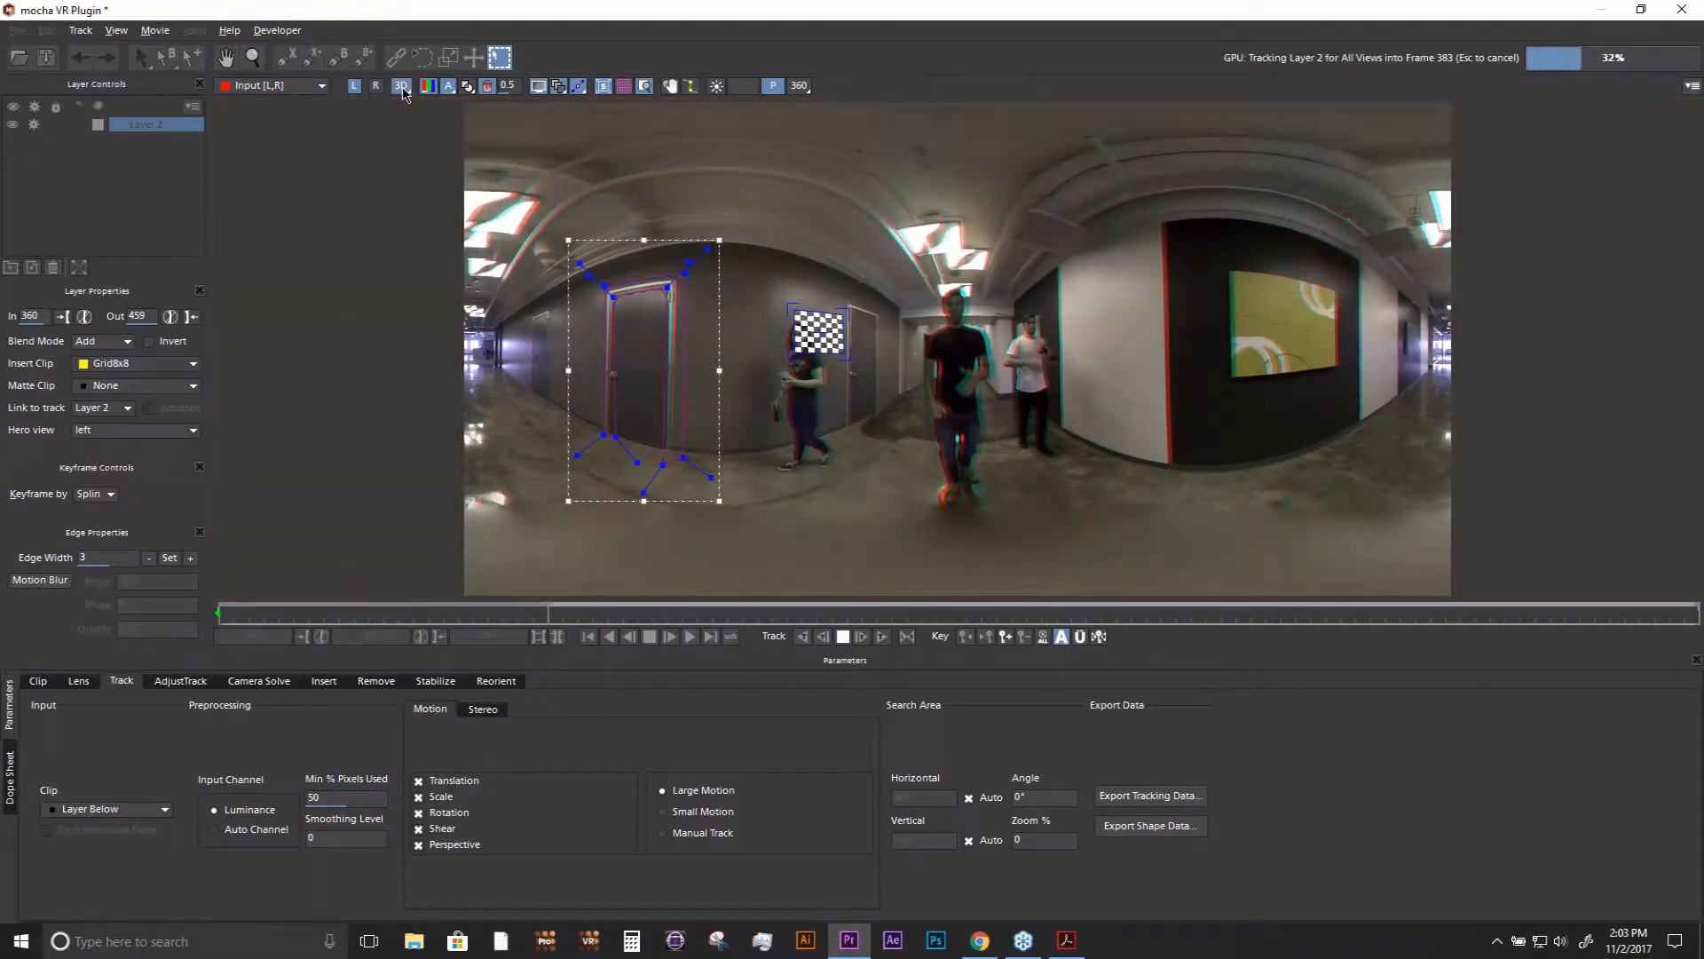
click(402, 86)
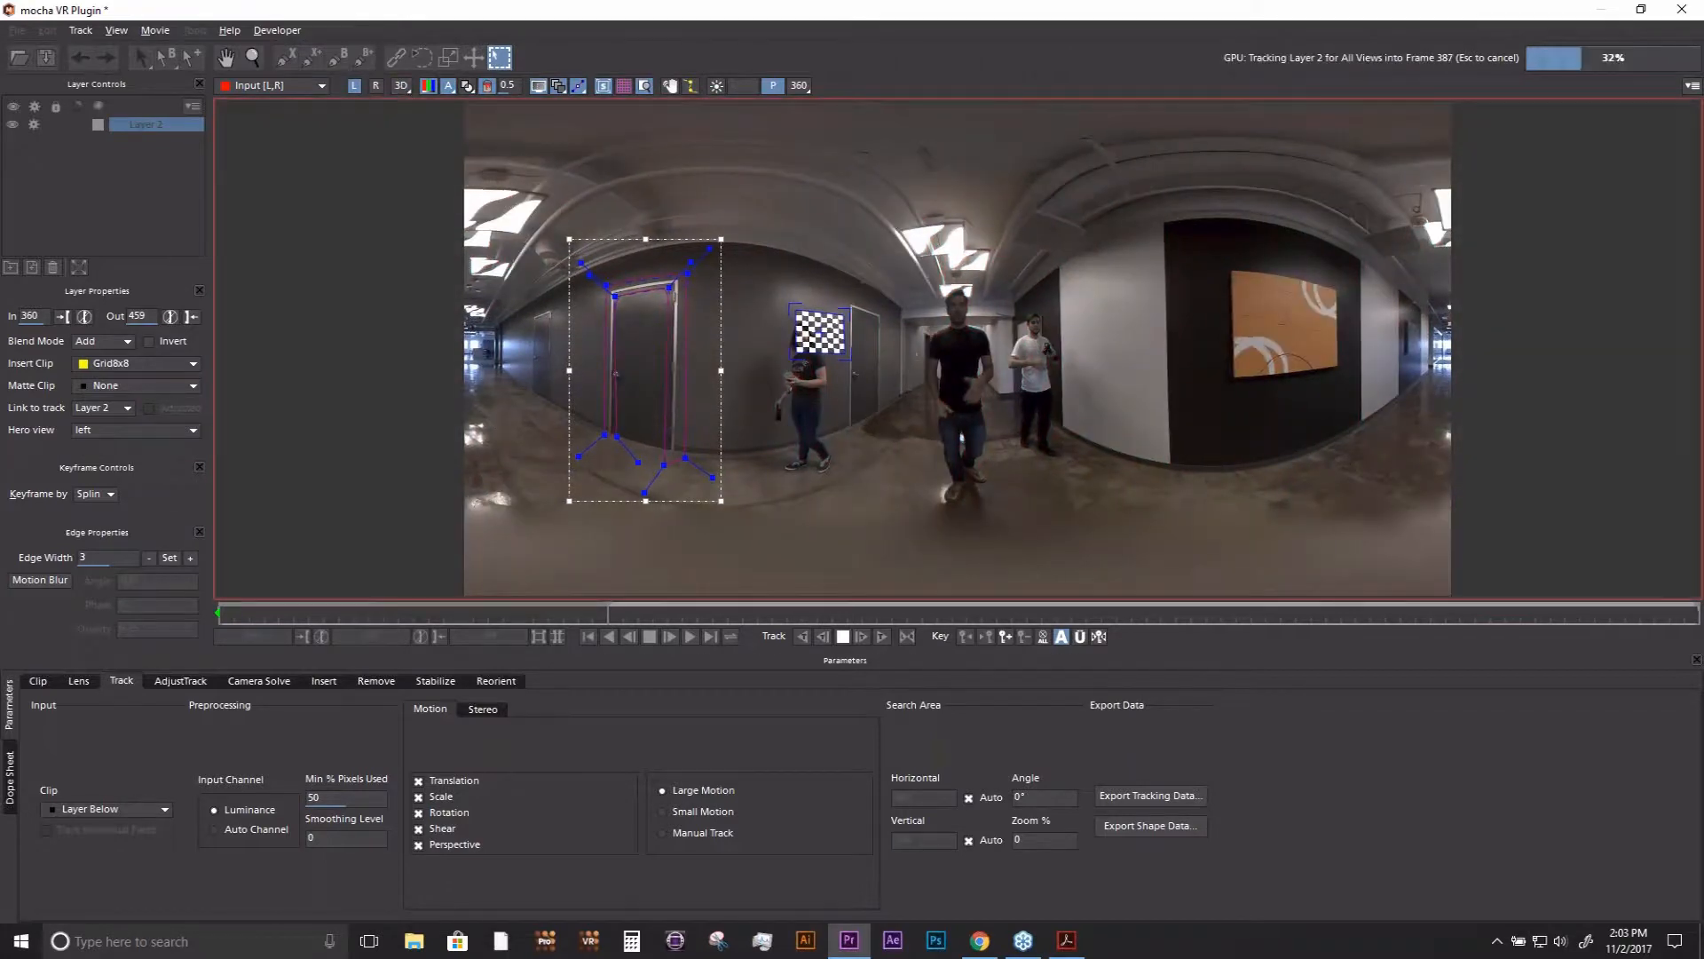
click(843, 636)
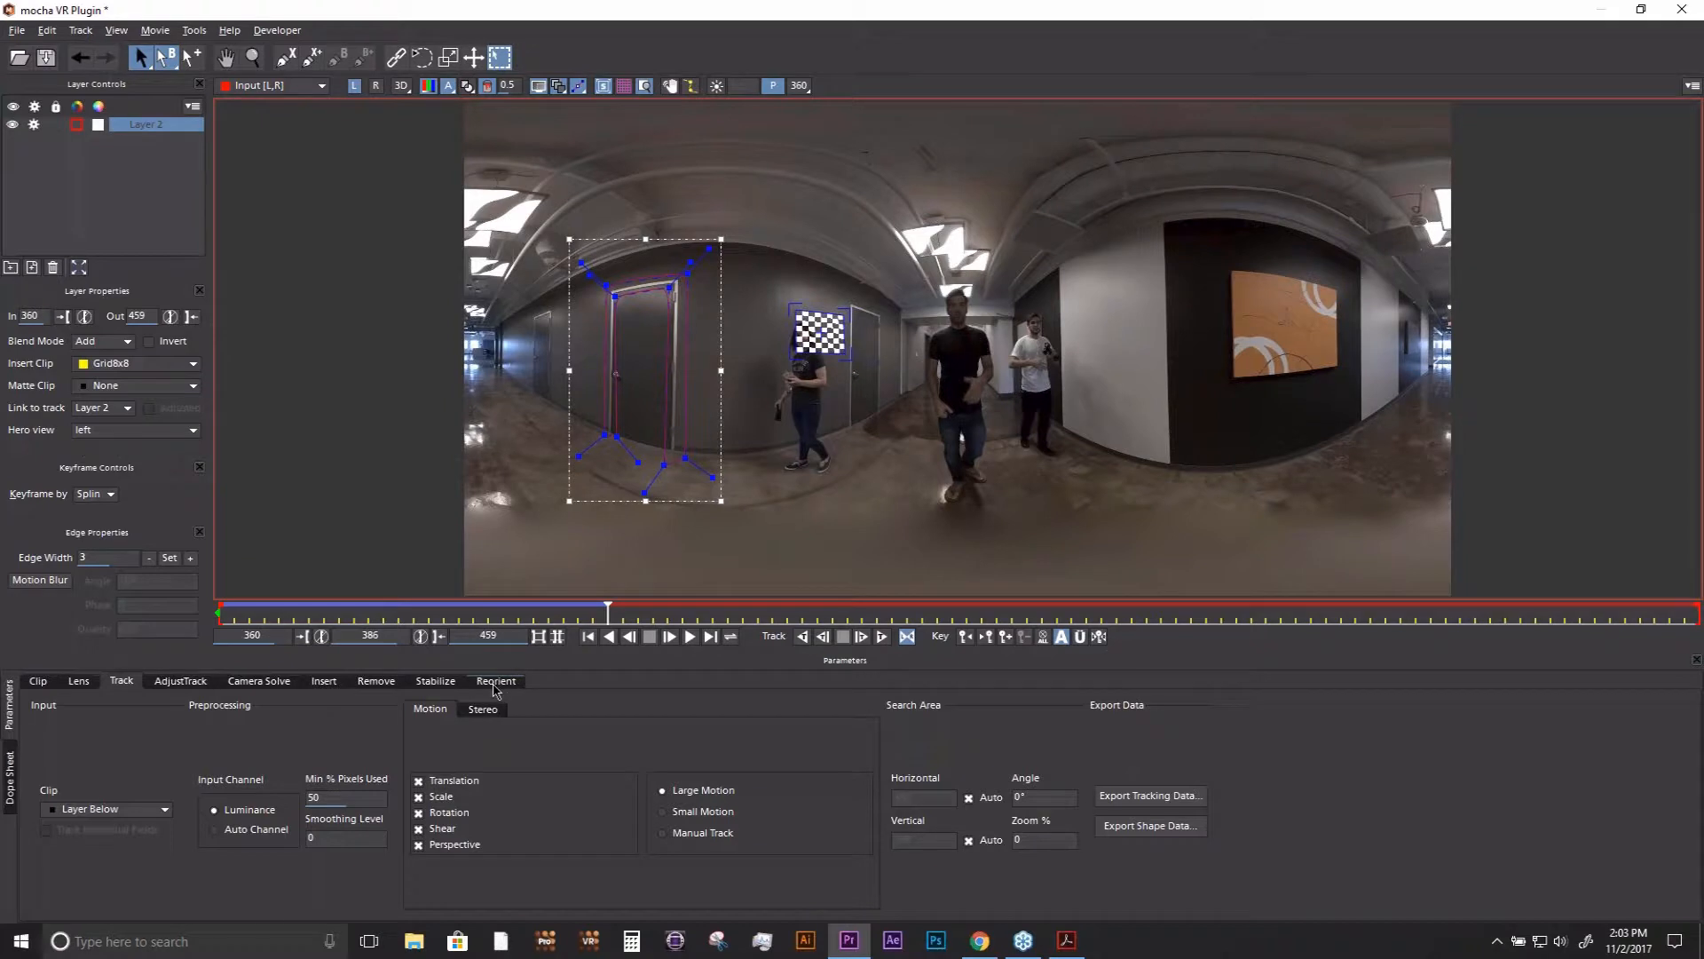
click(377, 683)
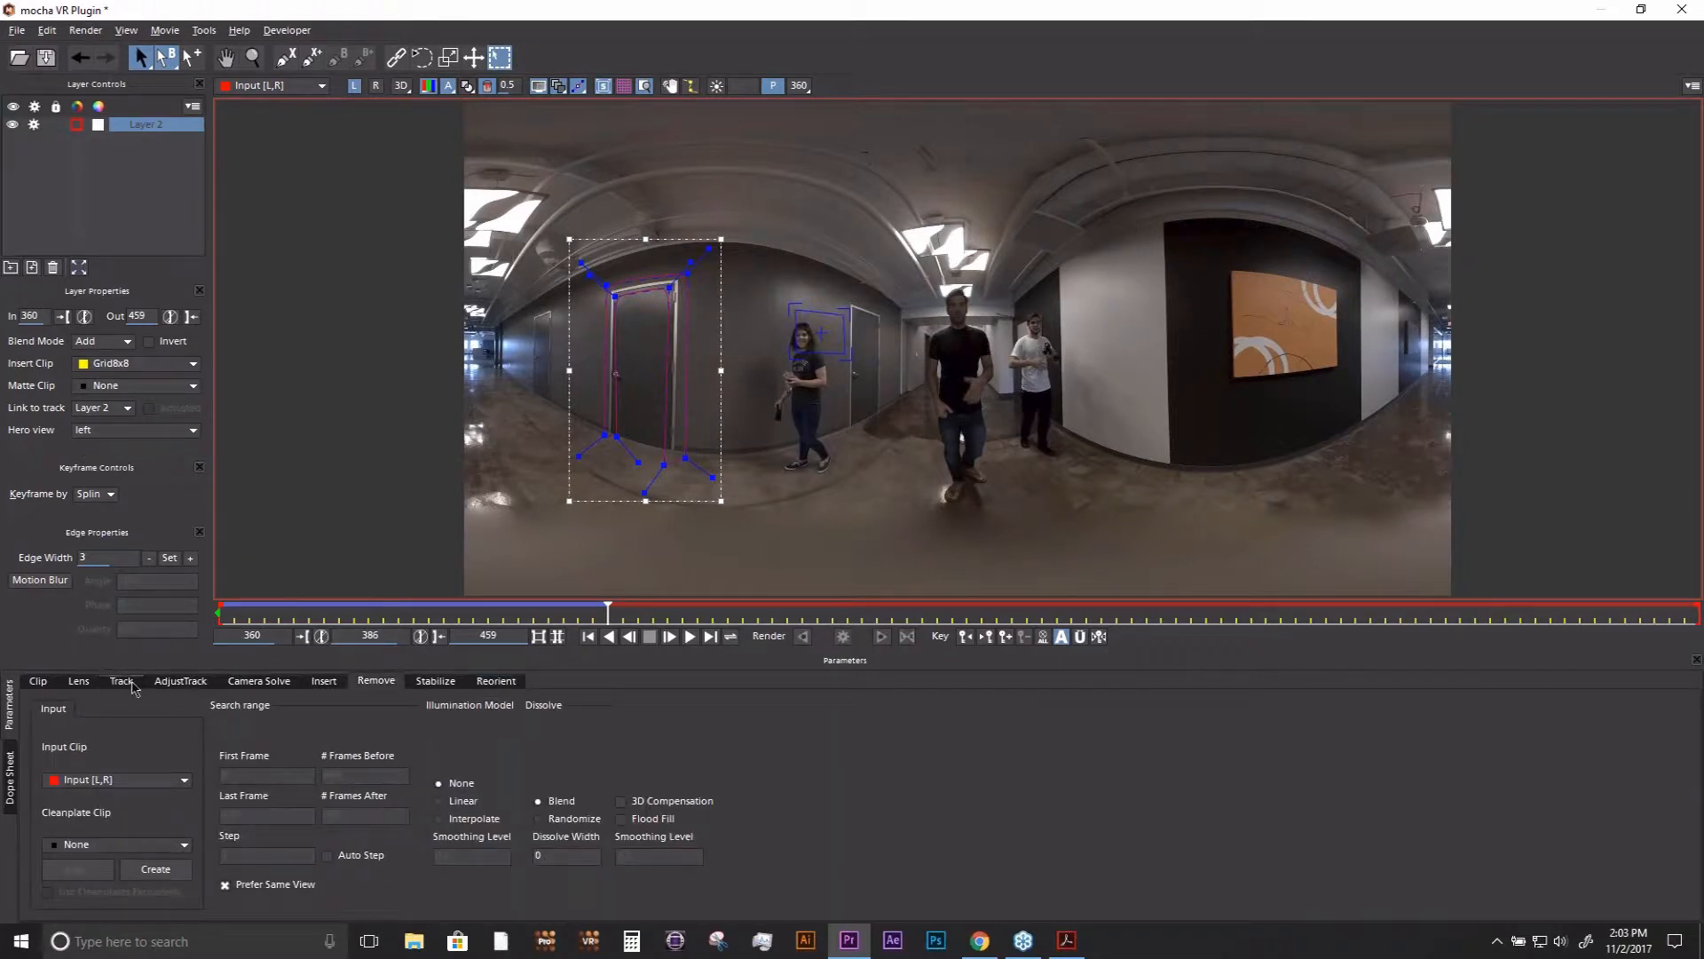
- Show the Grid8x8 insert in the Insert module, then close mocha VR to return to Premiere Pro
click(323, 681)
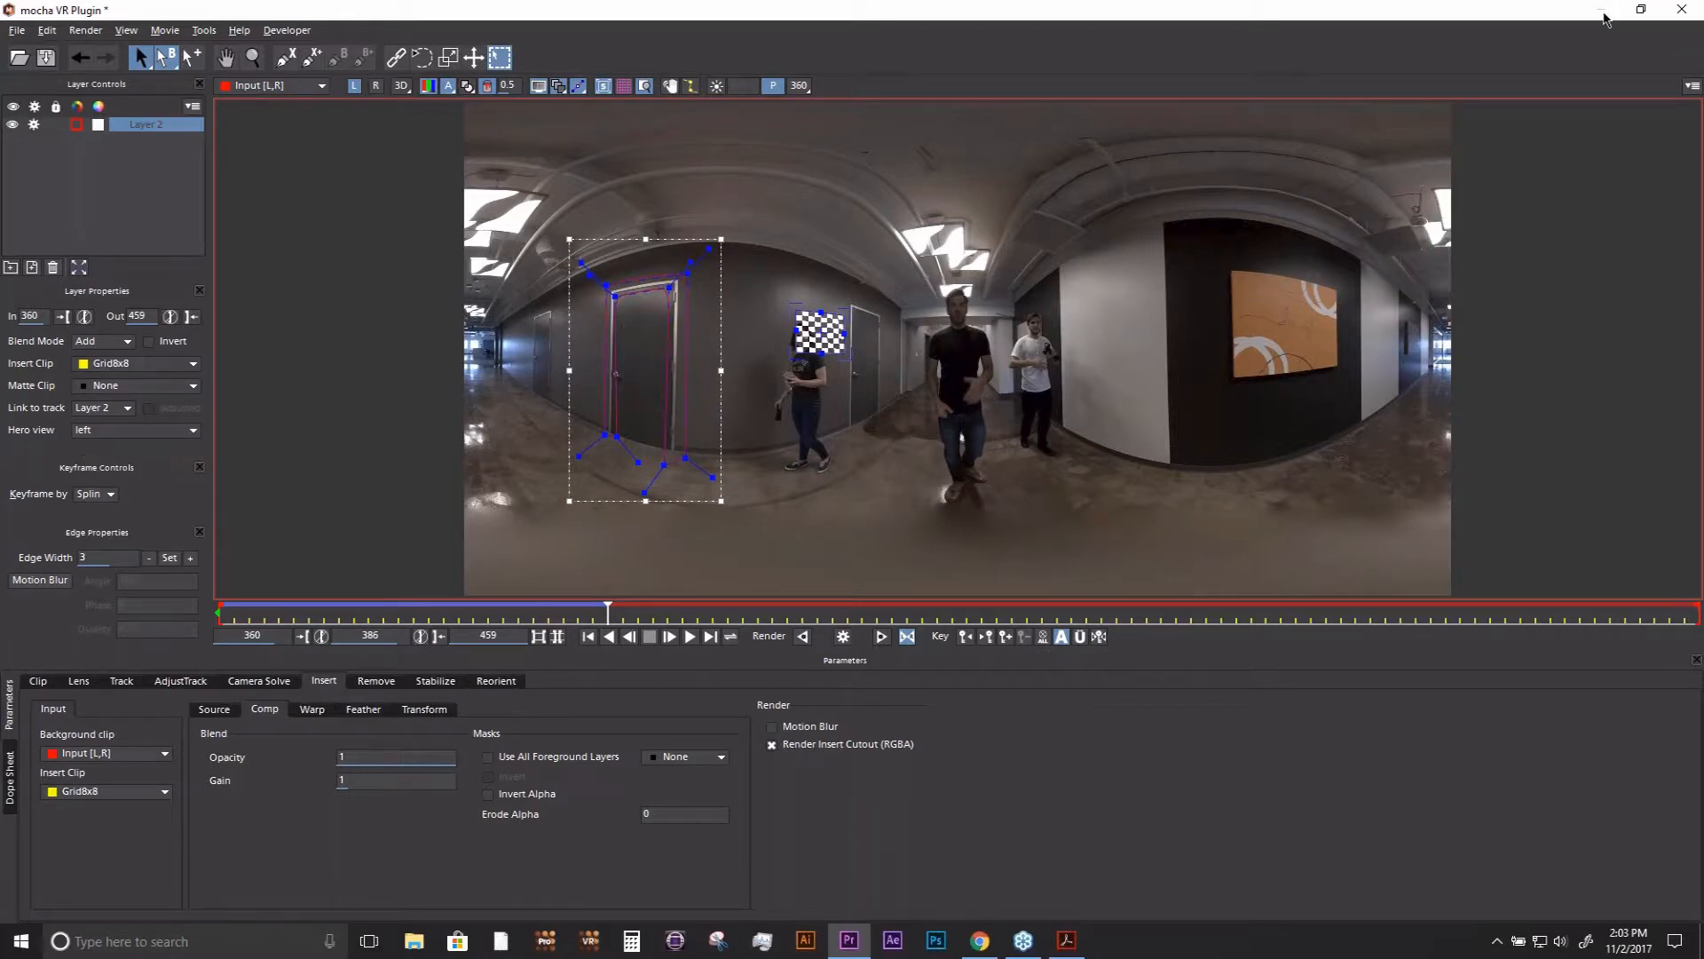
click(1681, 9)
click(1097, 510)
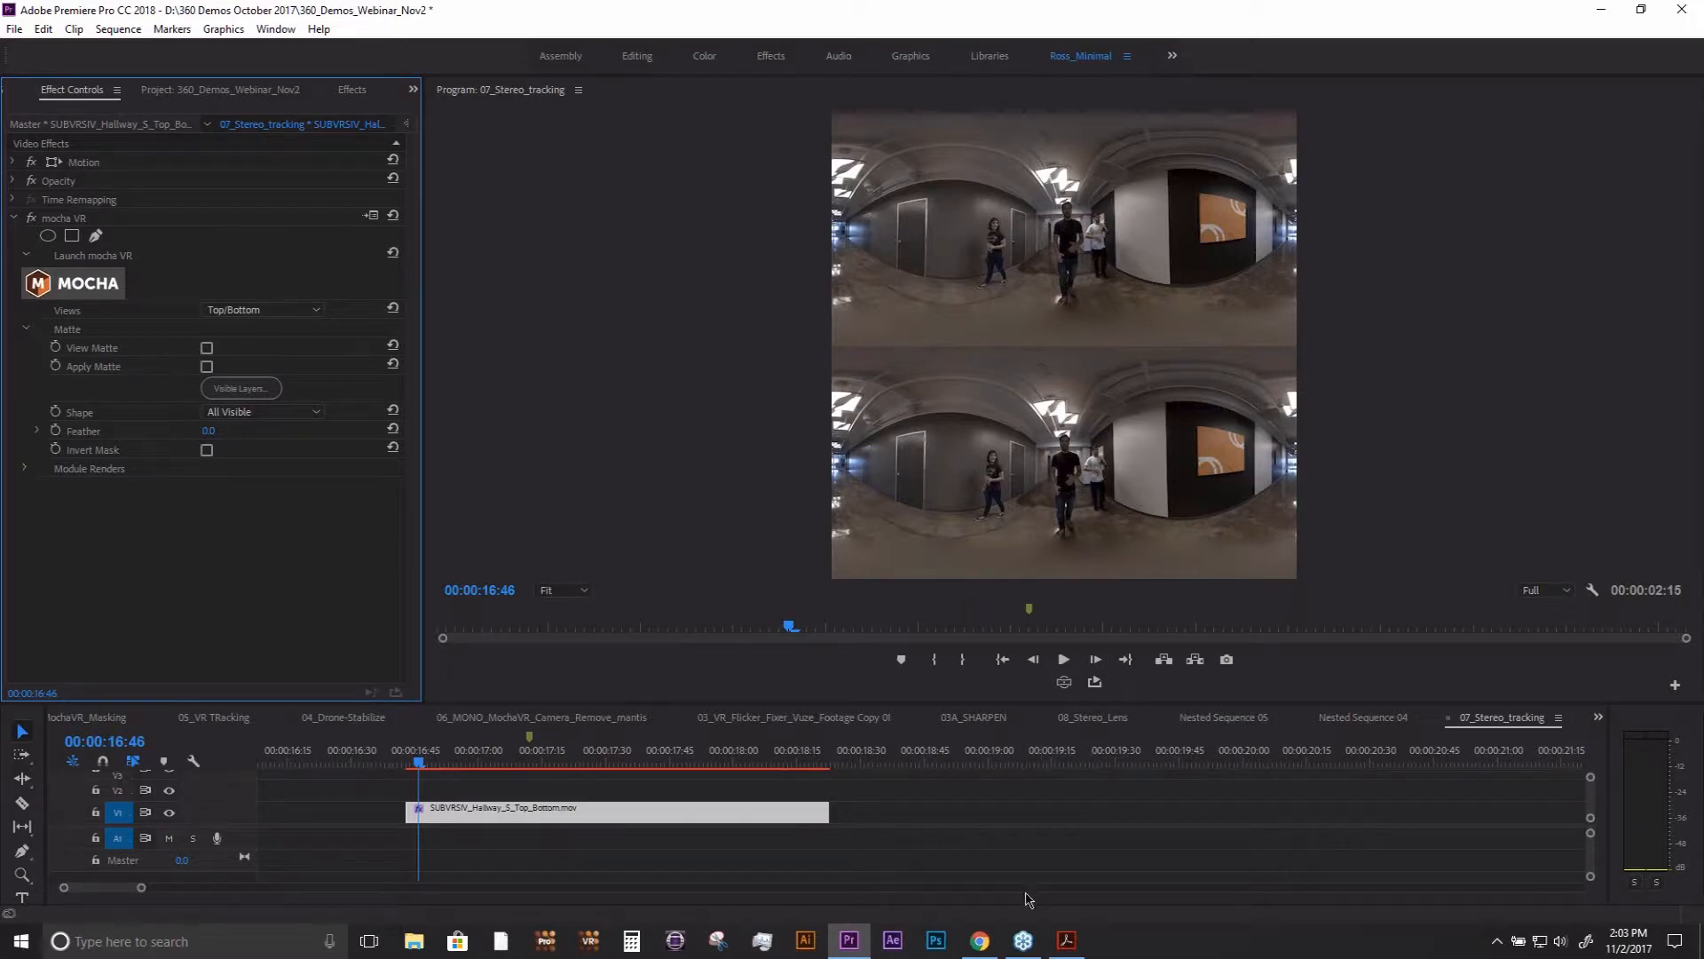
- Switch to the Boris FX site in Chrome and open the Mocha VR product page
mouse_move(981, 939)
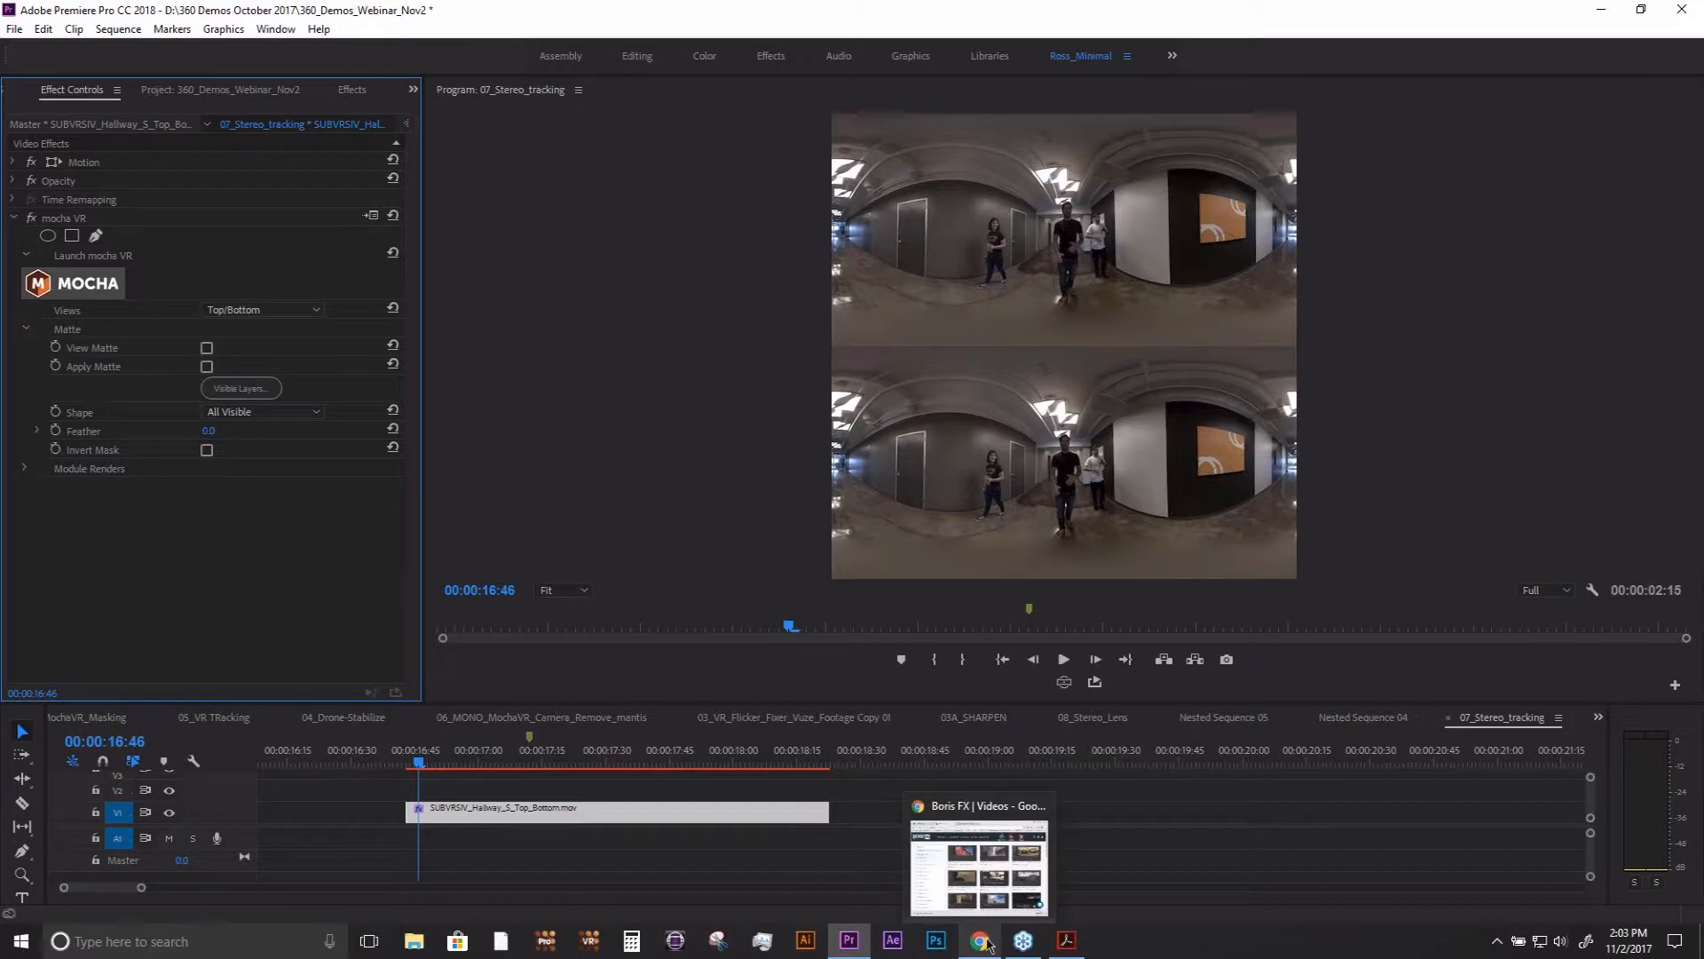
click(978, 812)
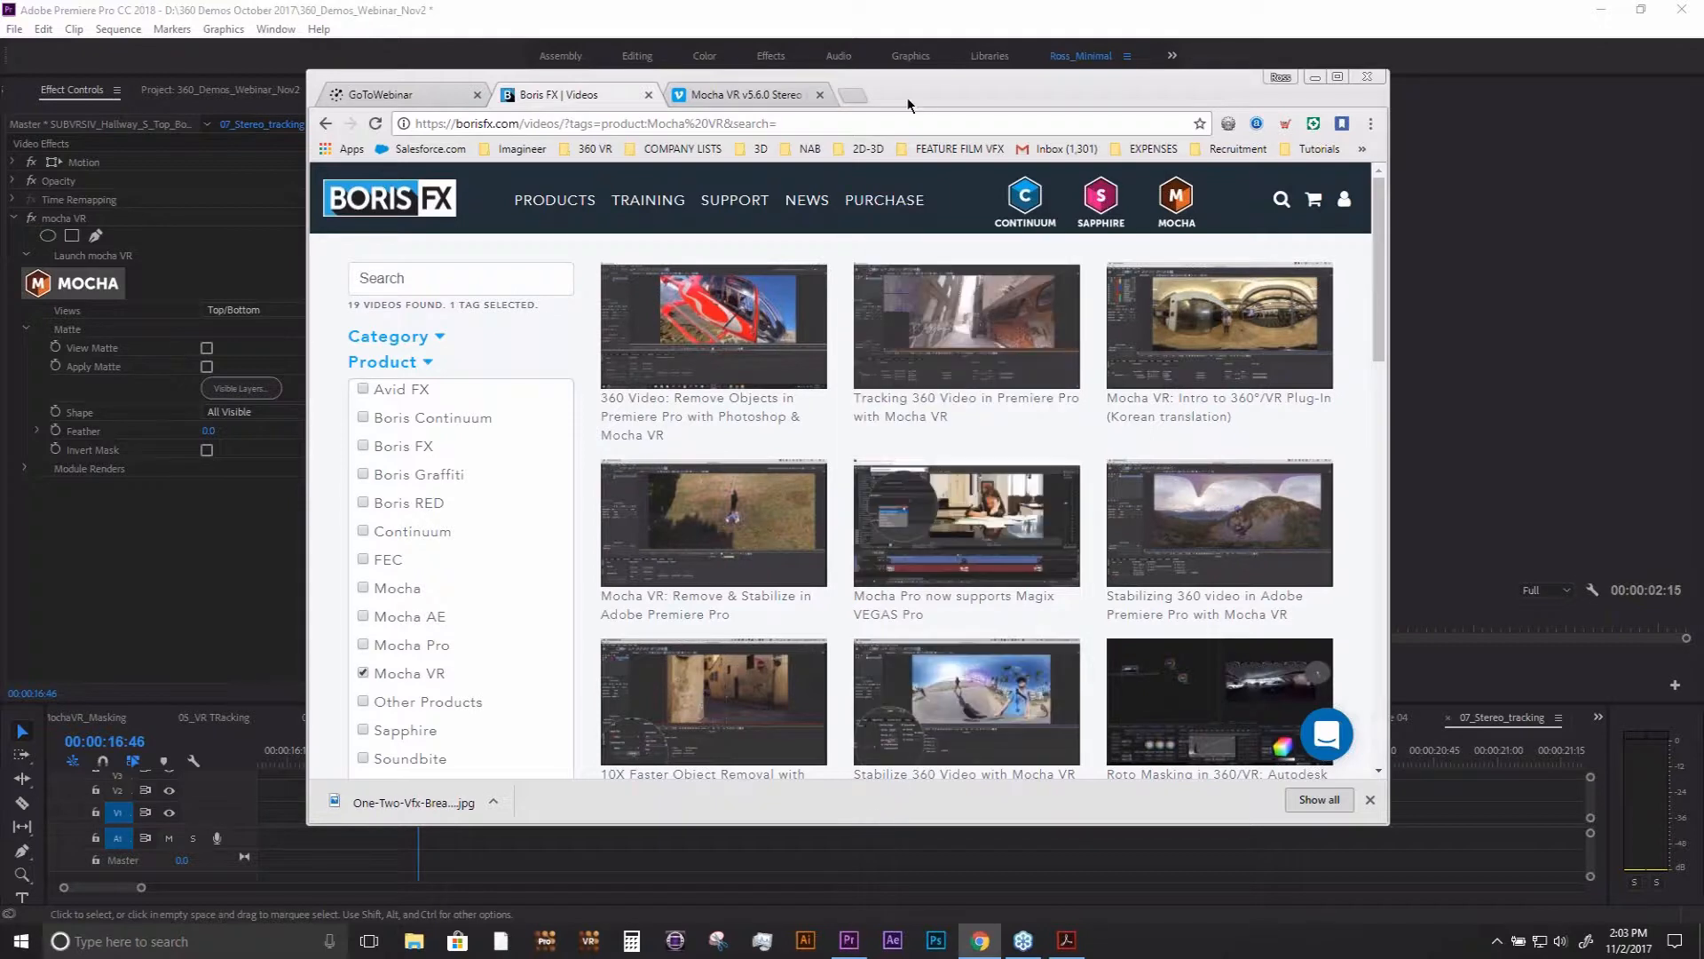
drag(926, 102, 897, 153)
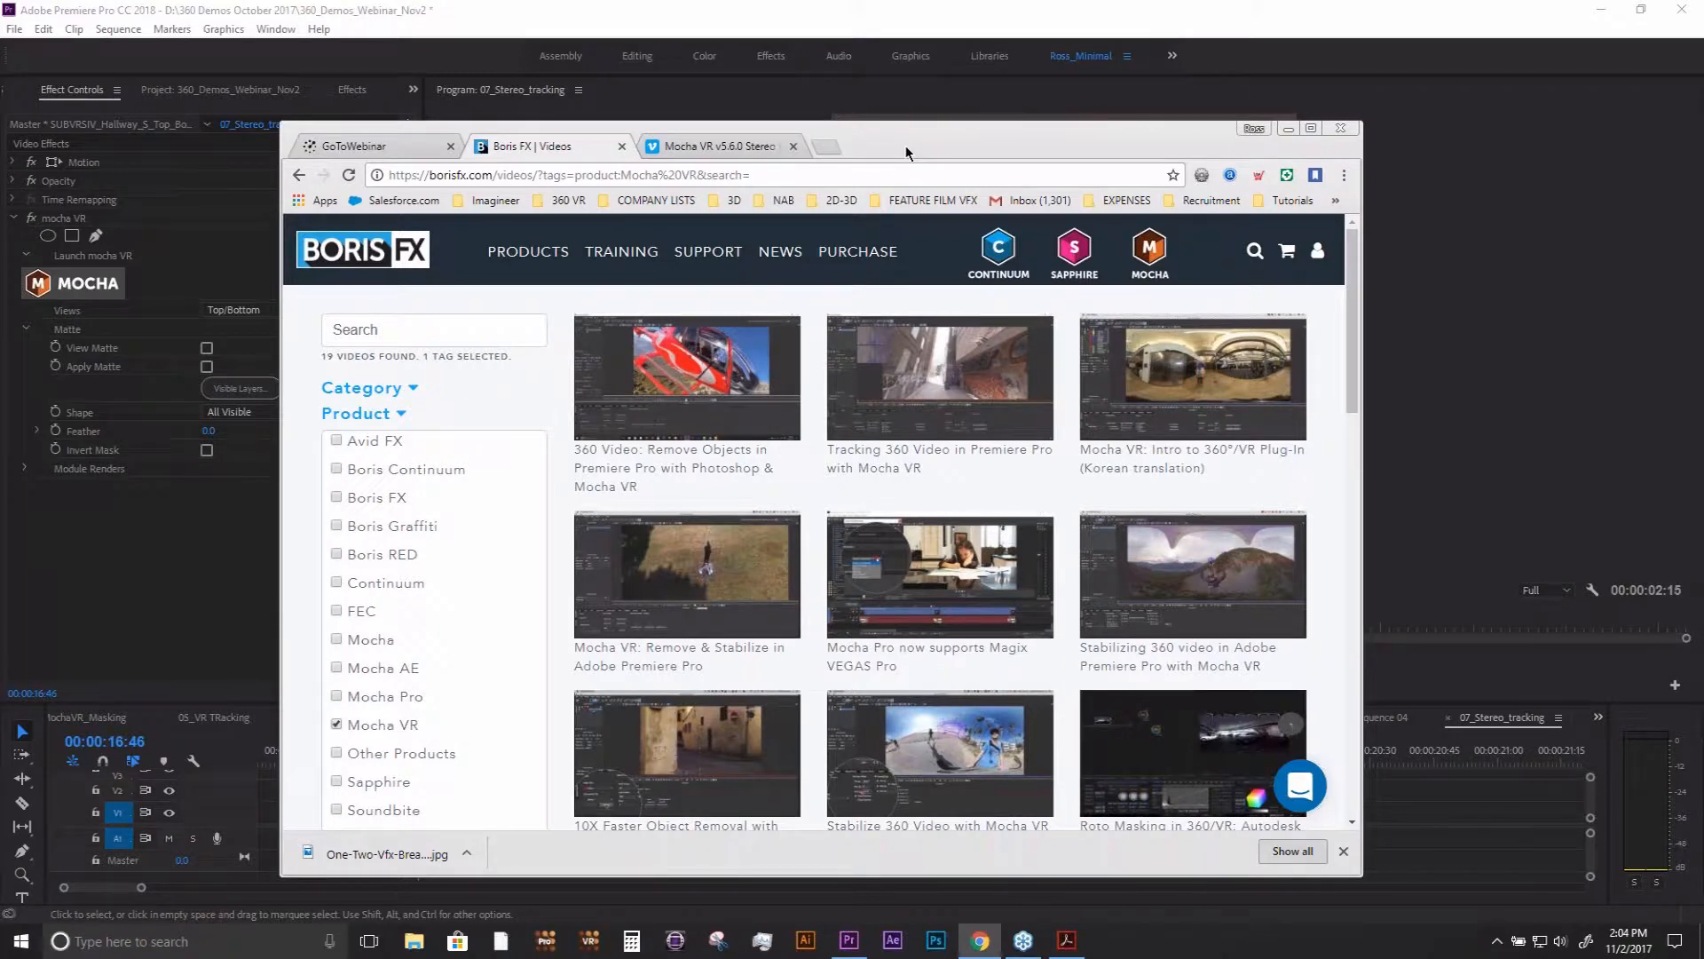
mouse_move(528, 252)
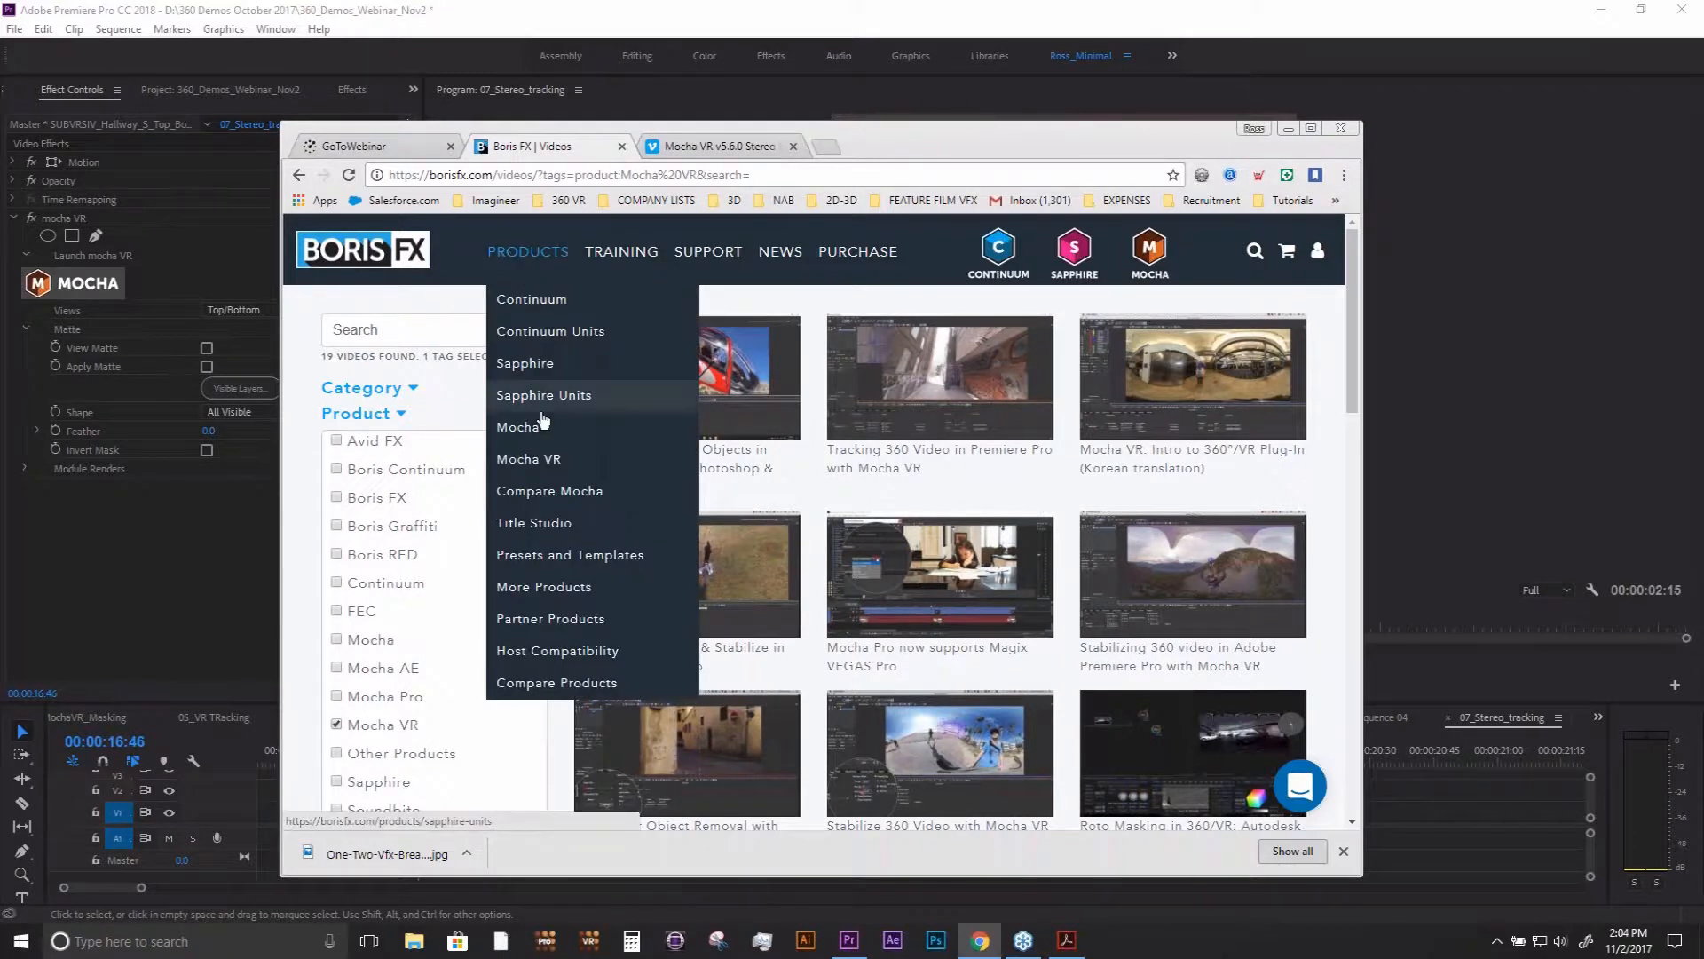
click(547, 468)
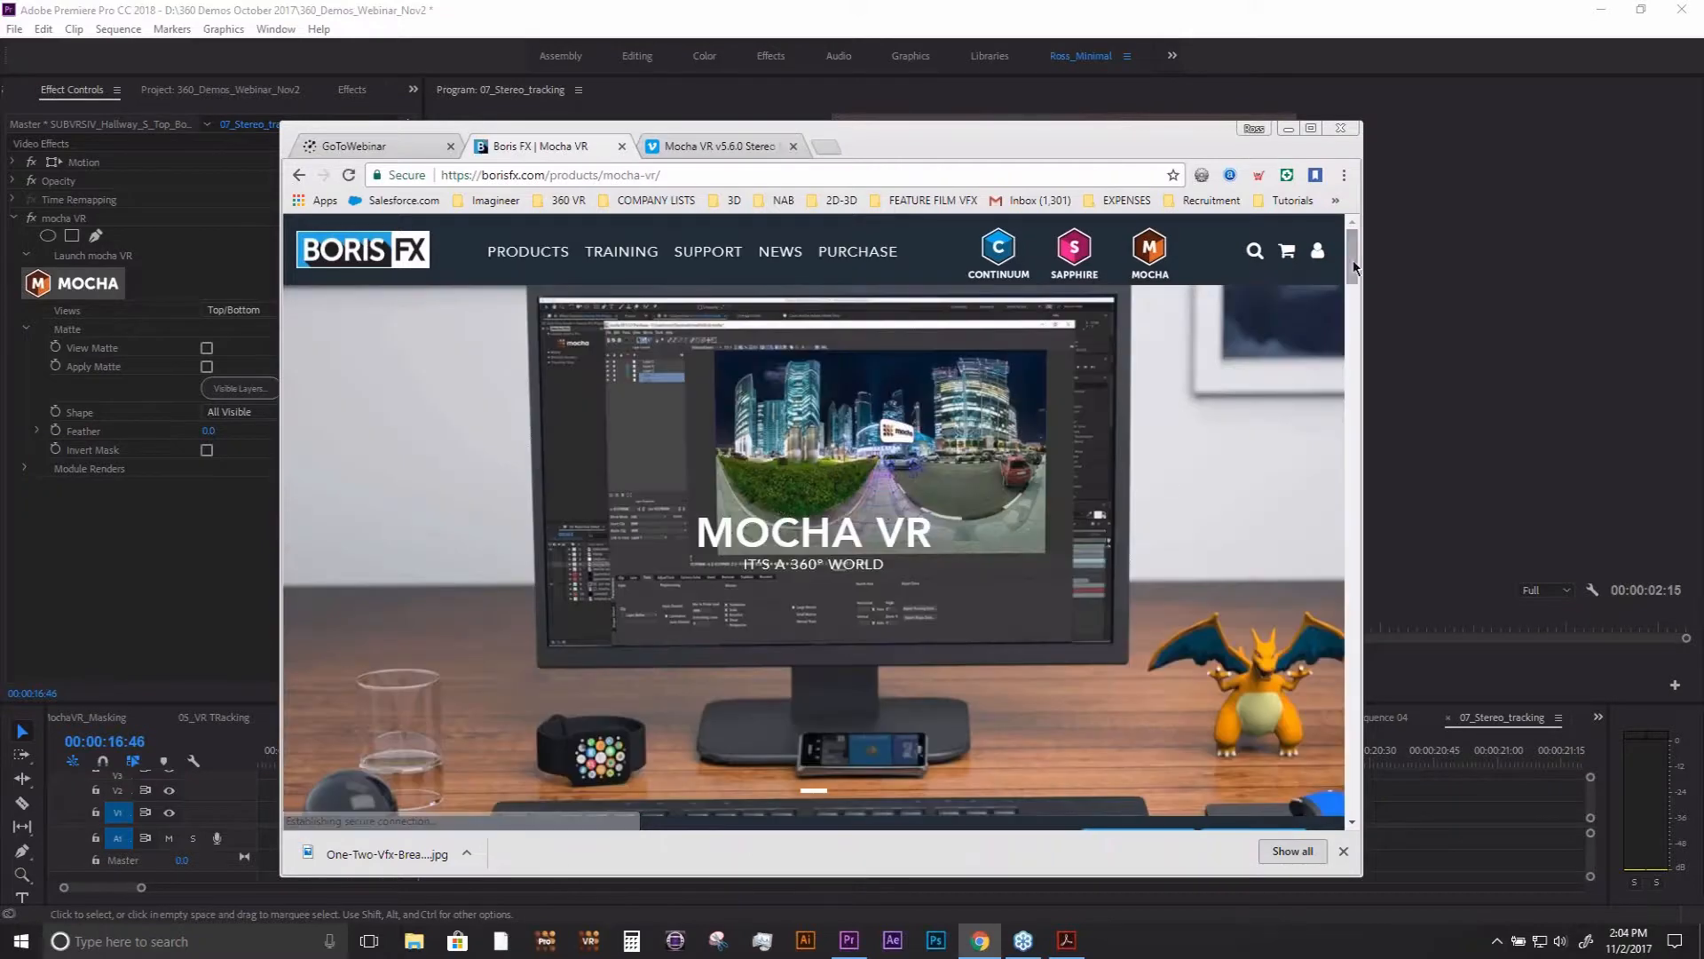
mouse_move(1353, 267)
mouse_down()
mouse_move(1354, 312)
mouse_move(1347, 264)
mouse_up()
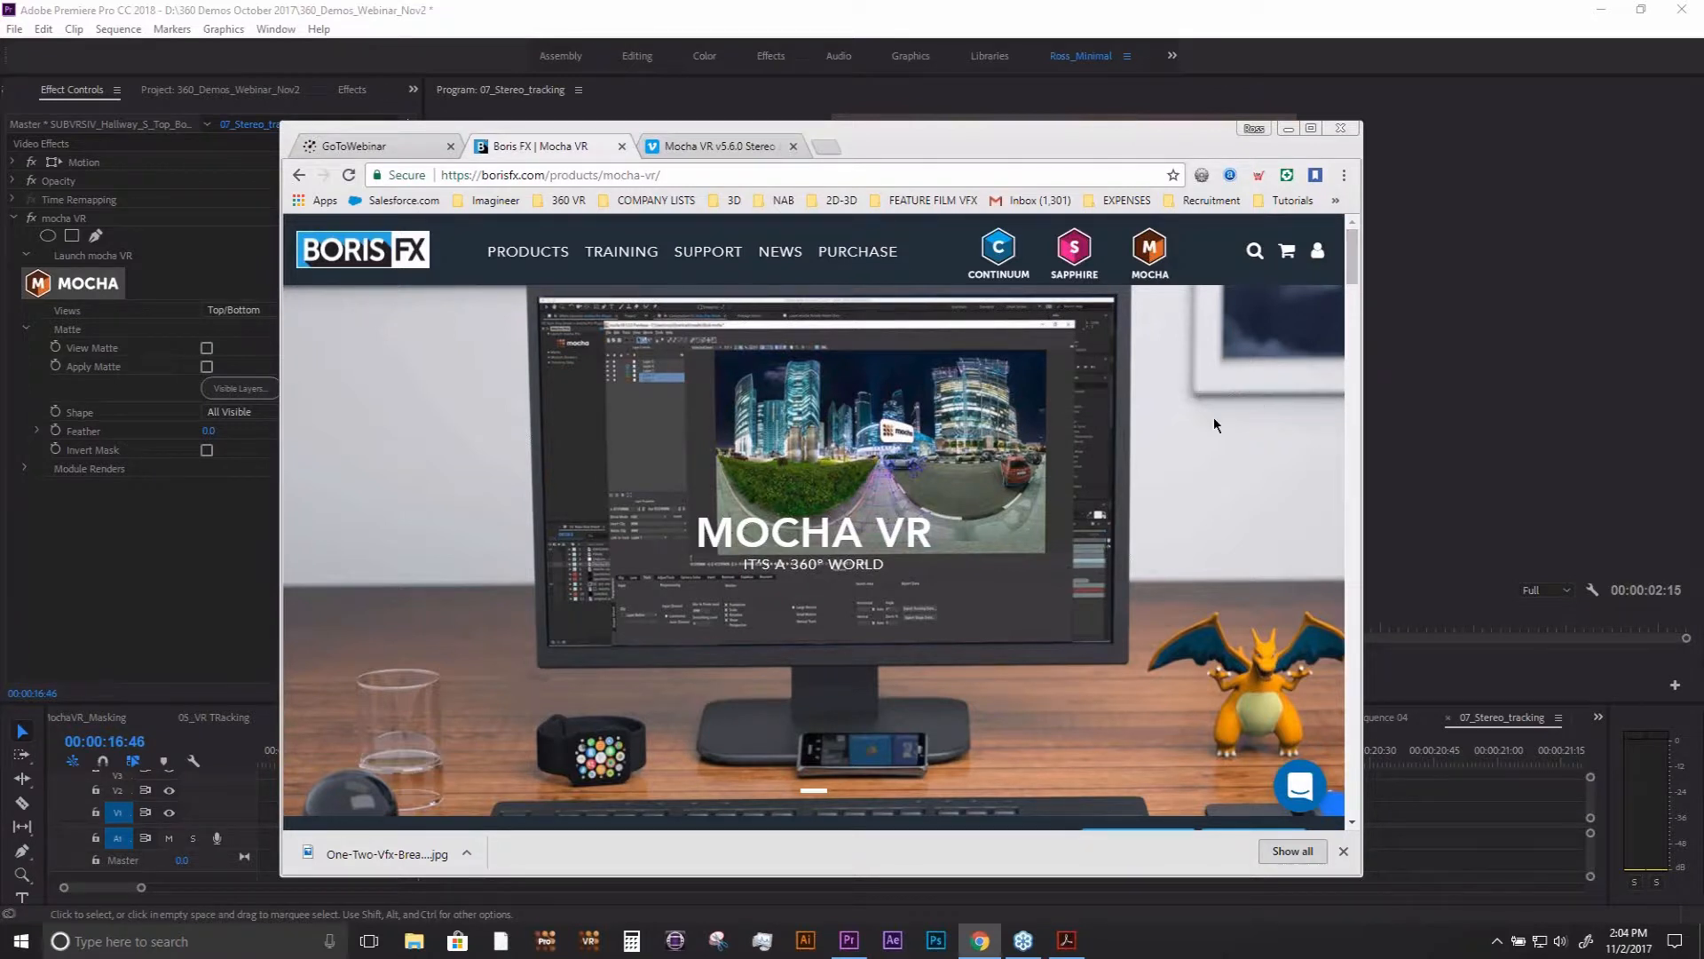
- Go to the Boris FX webstore and open the Mocha VR purchase page
mouse_move(514, 248)
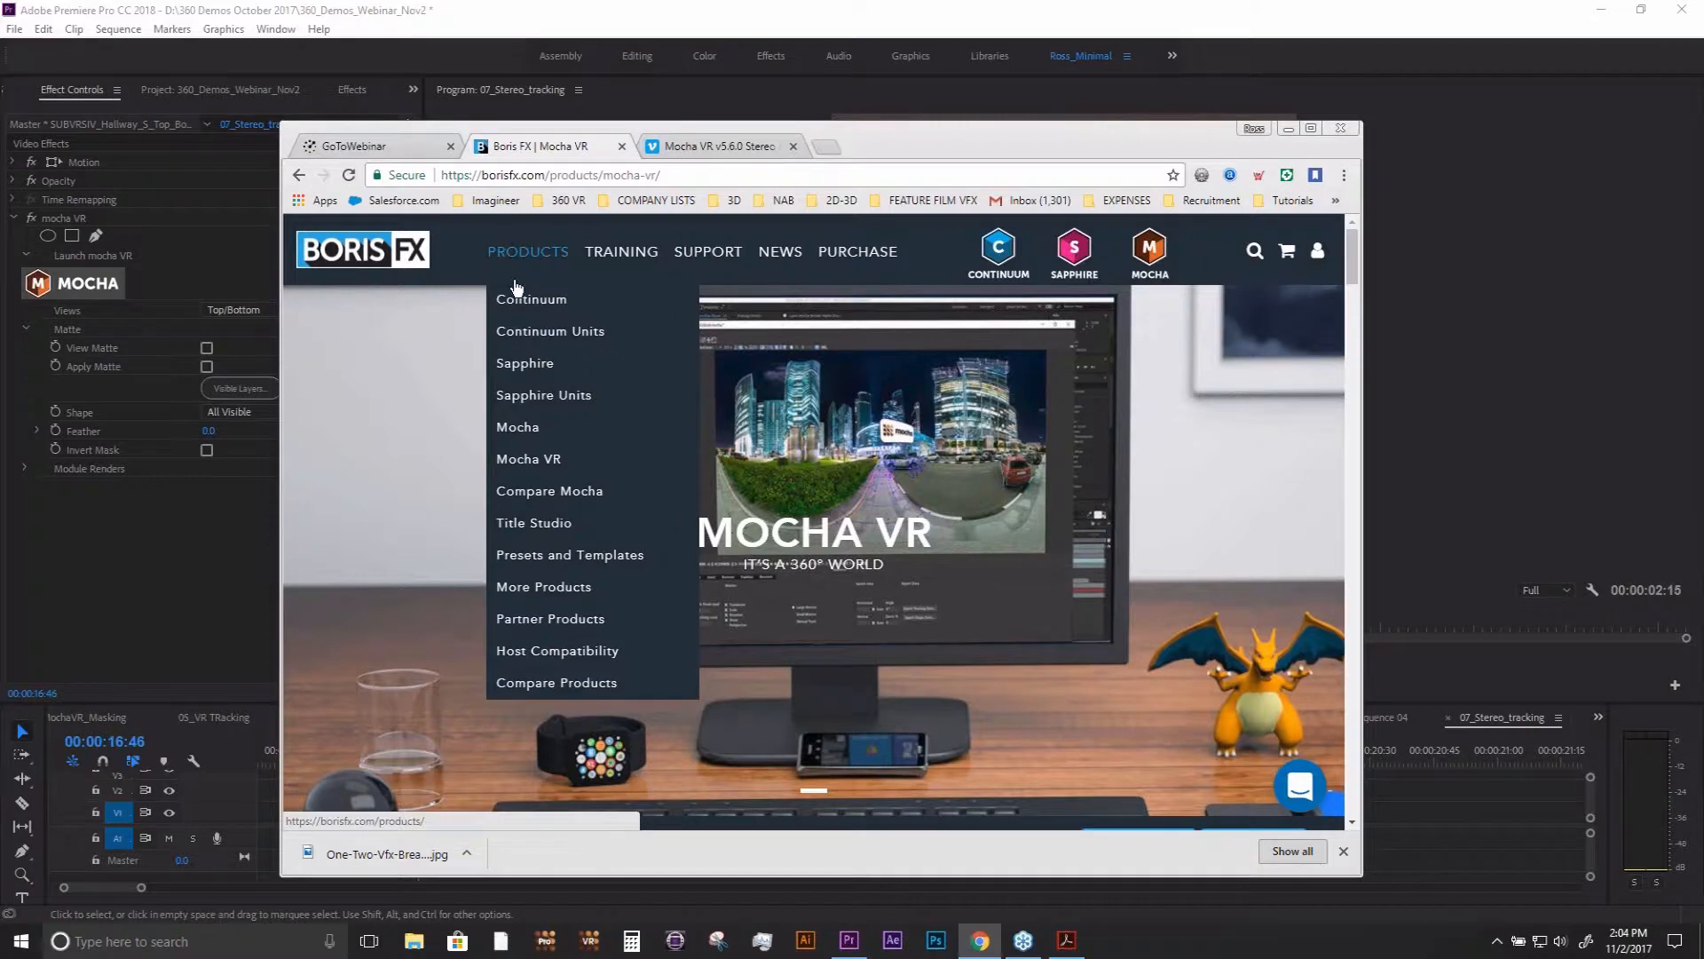
mouse_move(843, 253)
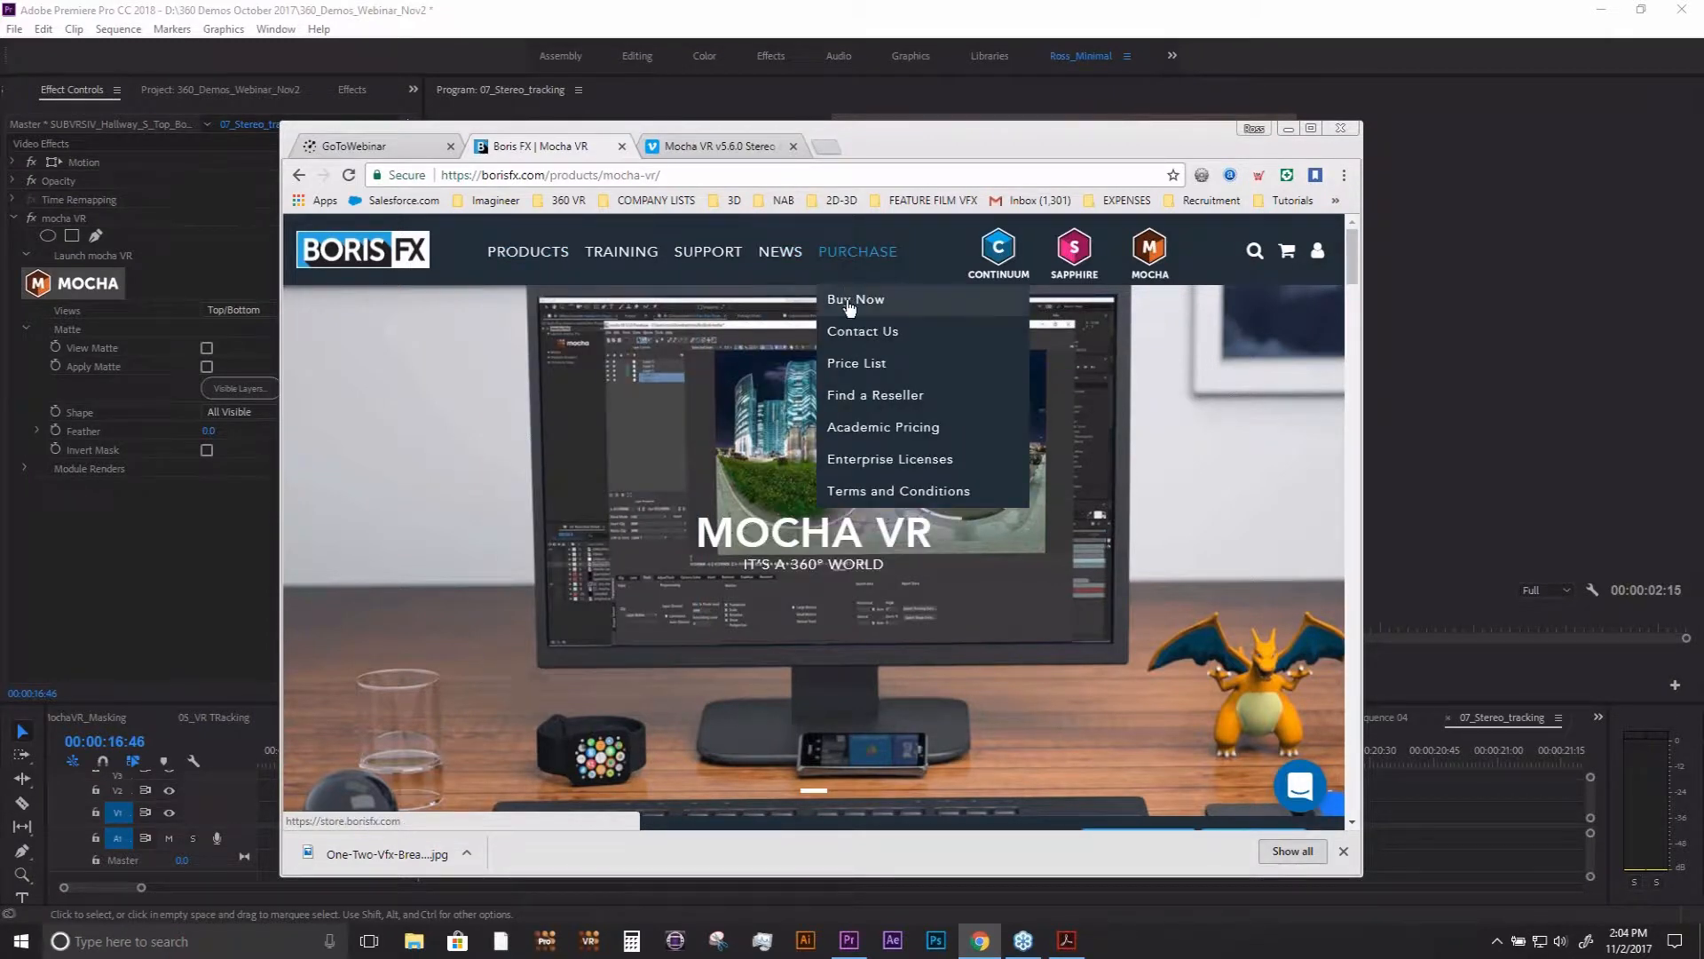
click(849, 300)
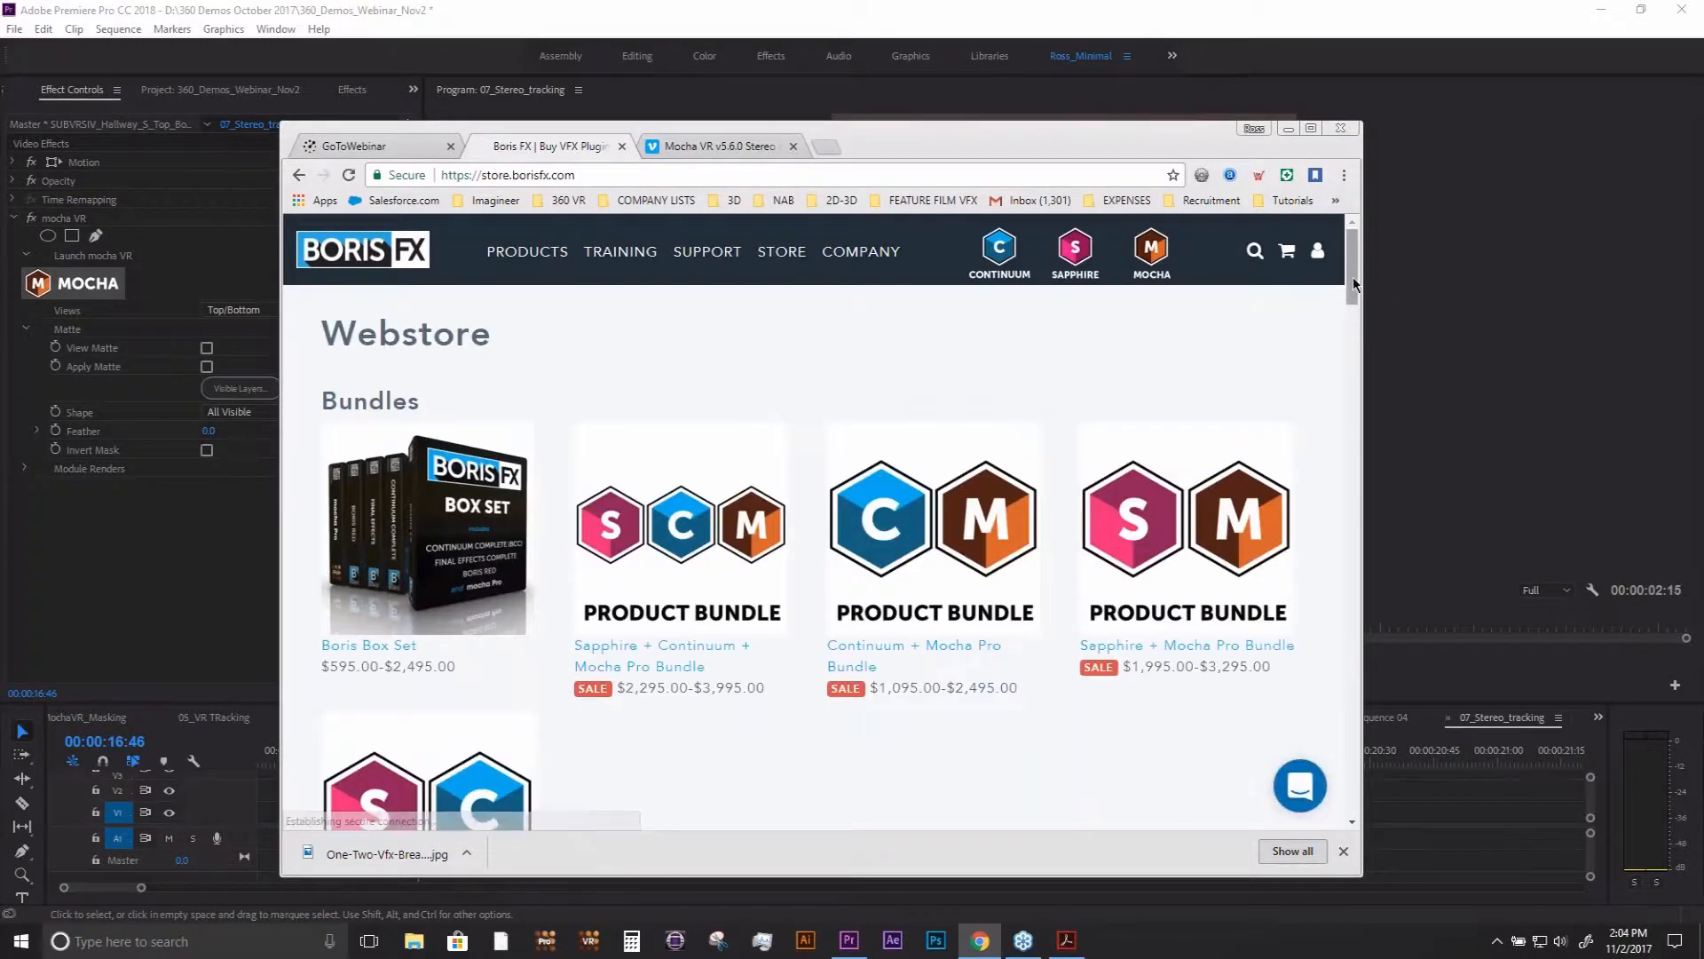
drag(1353, 277, 1354, 542)
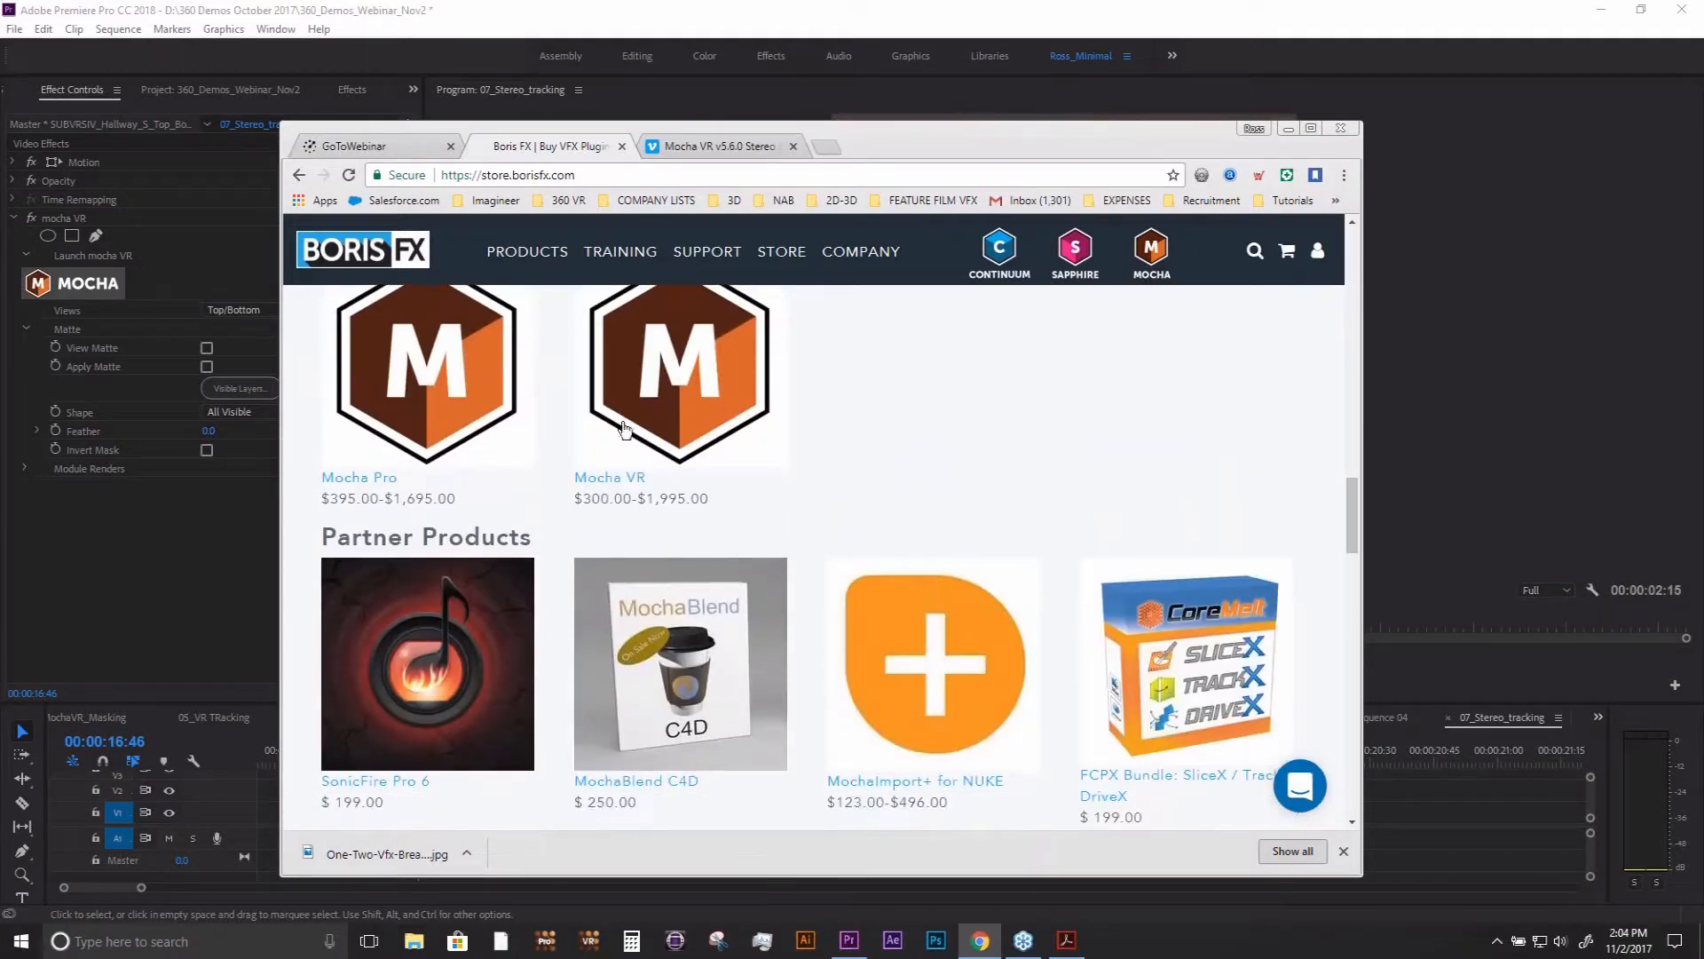
click(674, 389)
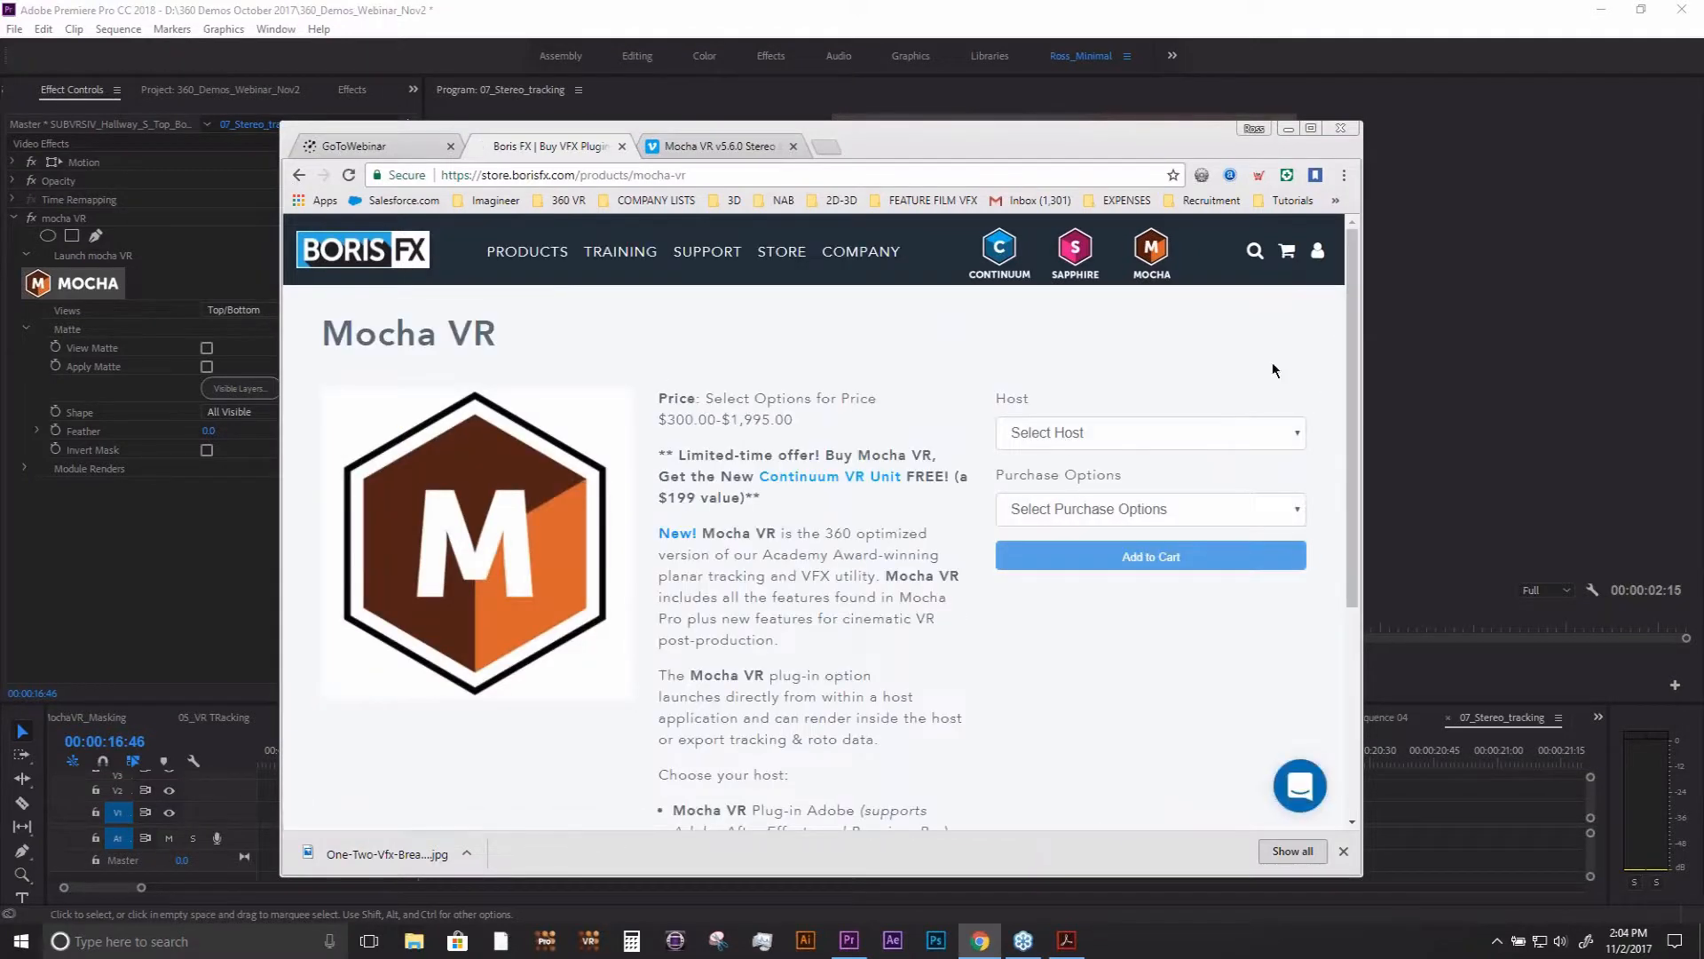
- Choose Plug-in: Adobe as the host for Mocha VR and look over the product description
click(1204, 433)
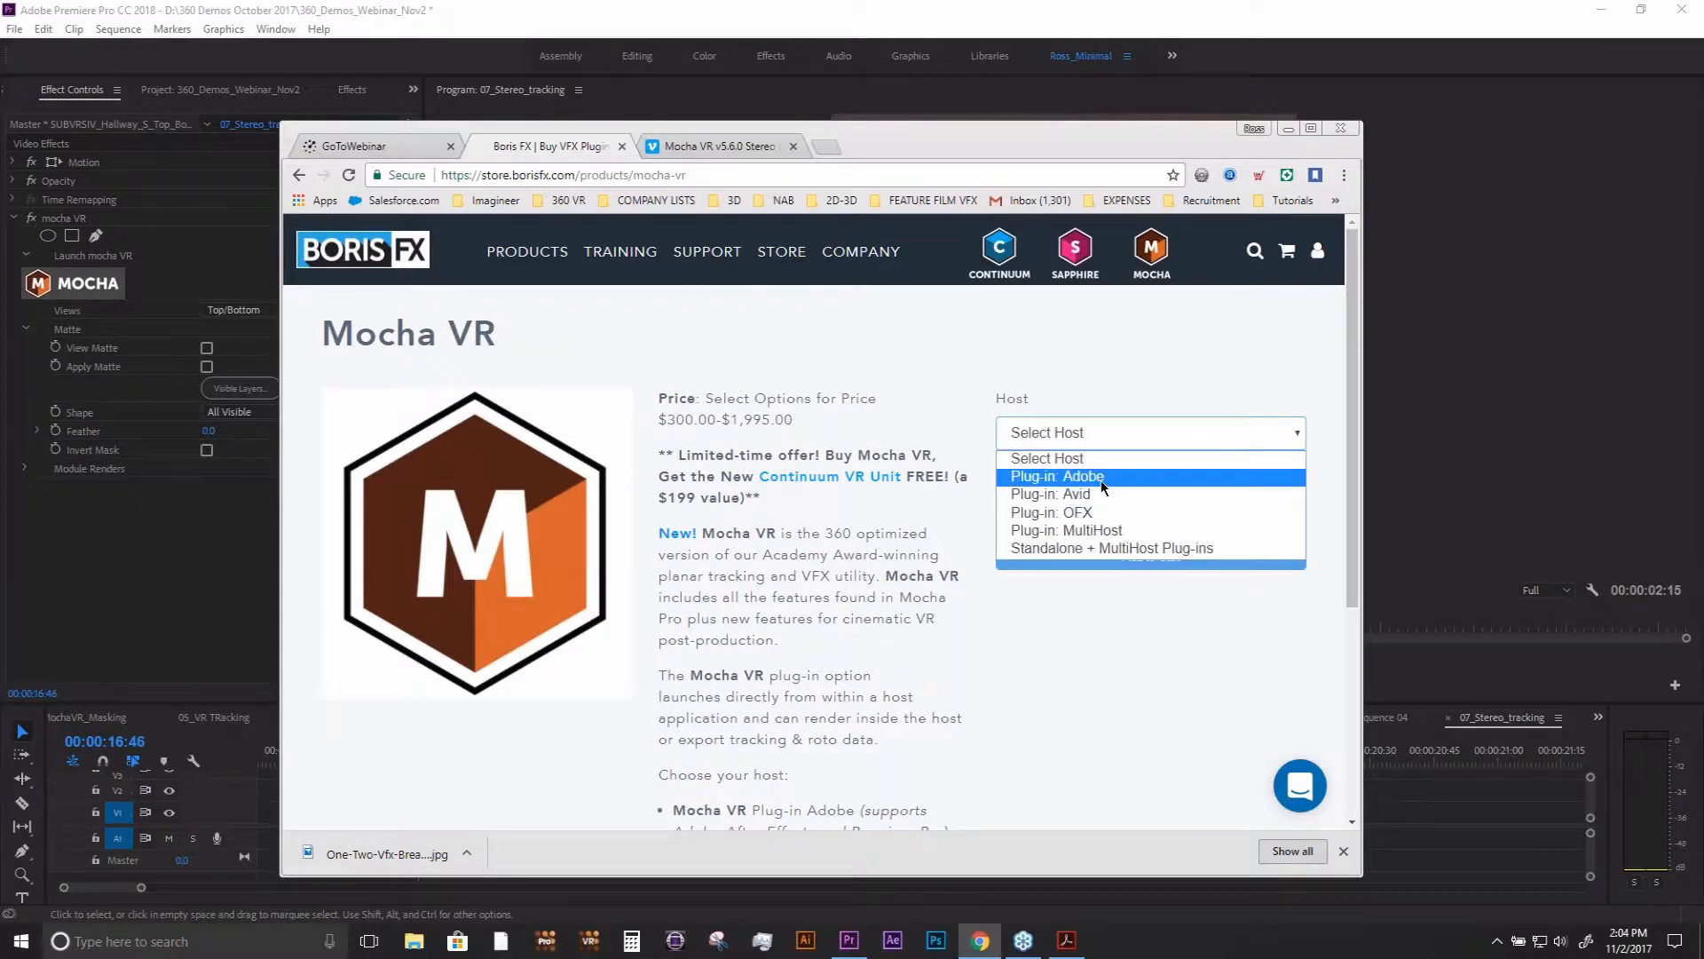
click(1101, 481)
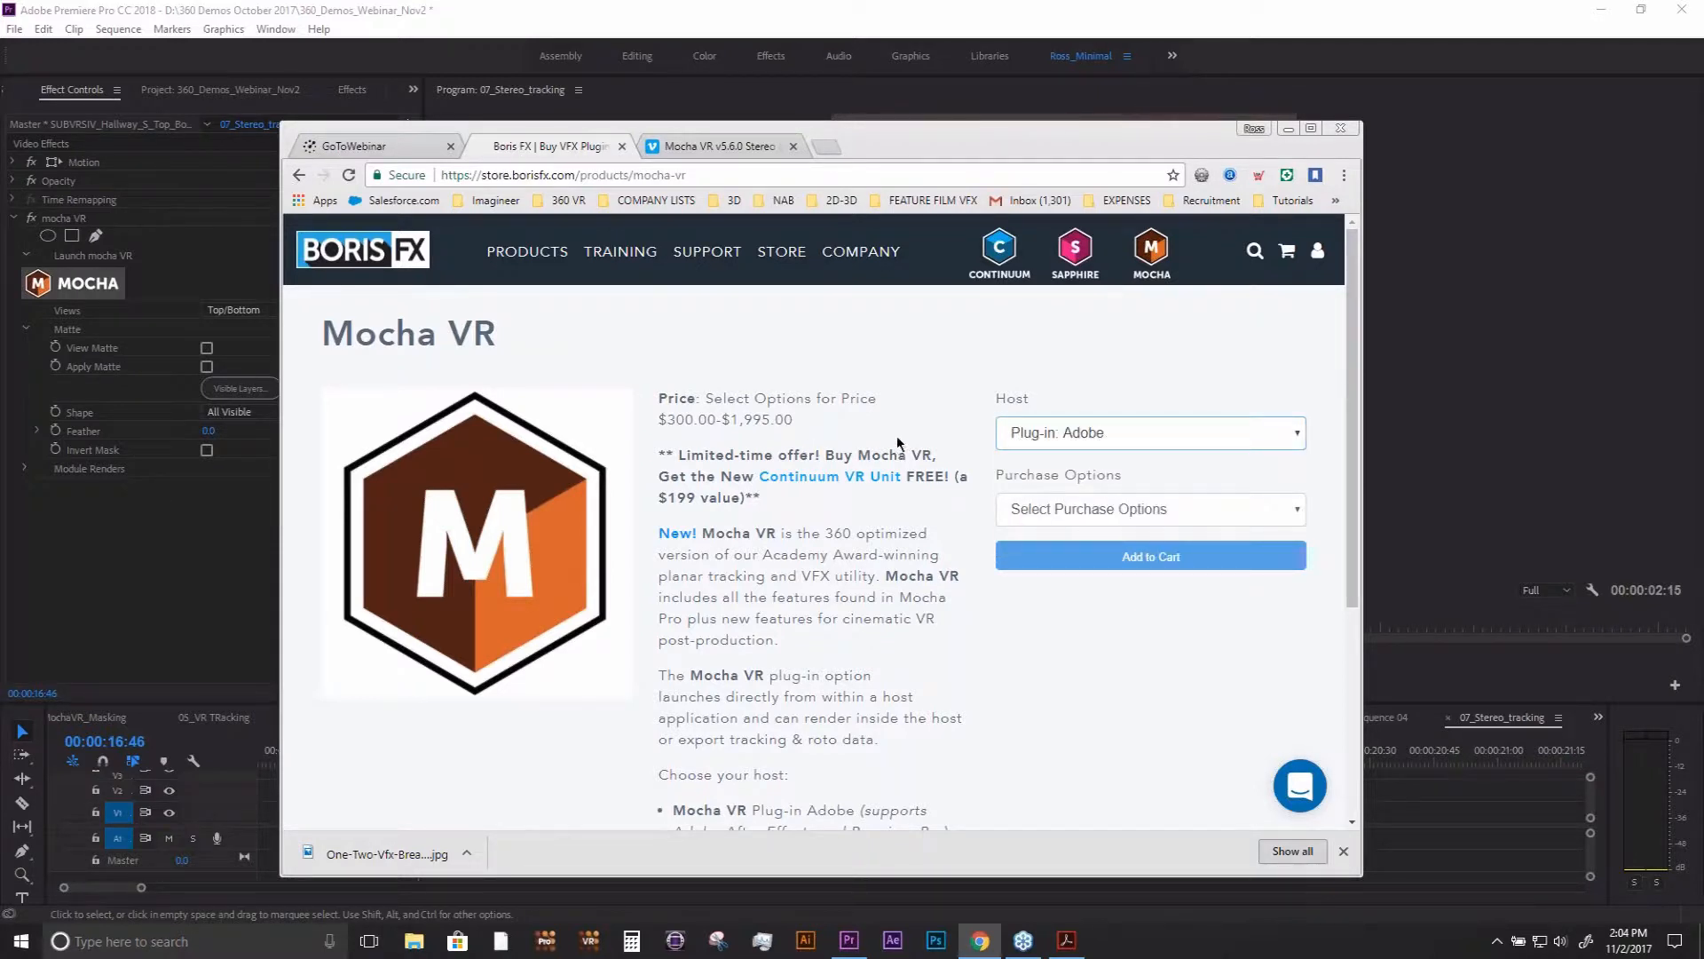
drag(1353, 360, 1356, 376)
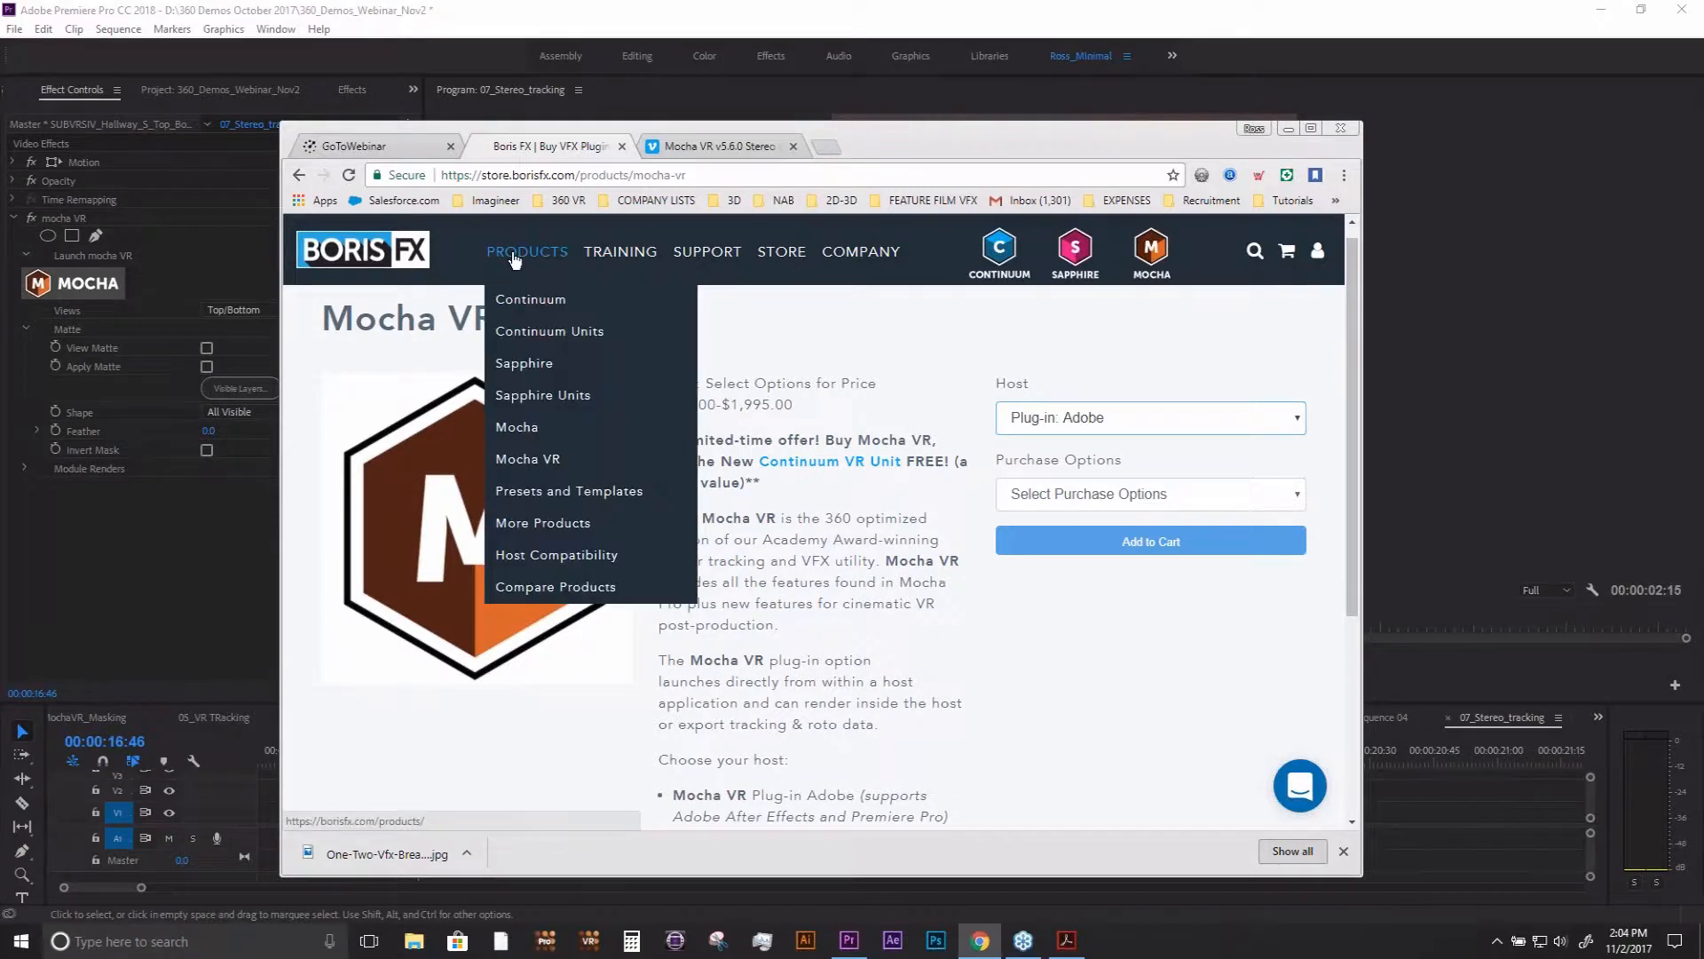
- Return to the webstore's product list and open the Continuum Units - VR page
mouse_move(824, 284)
click(803, 332)
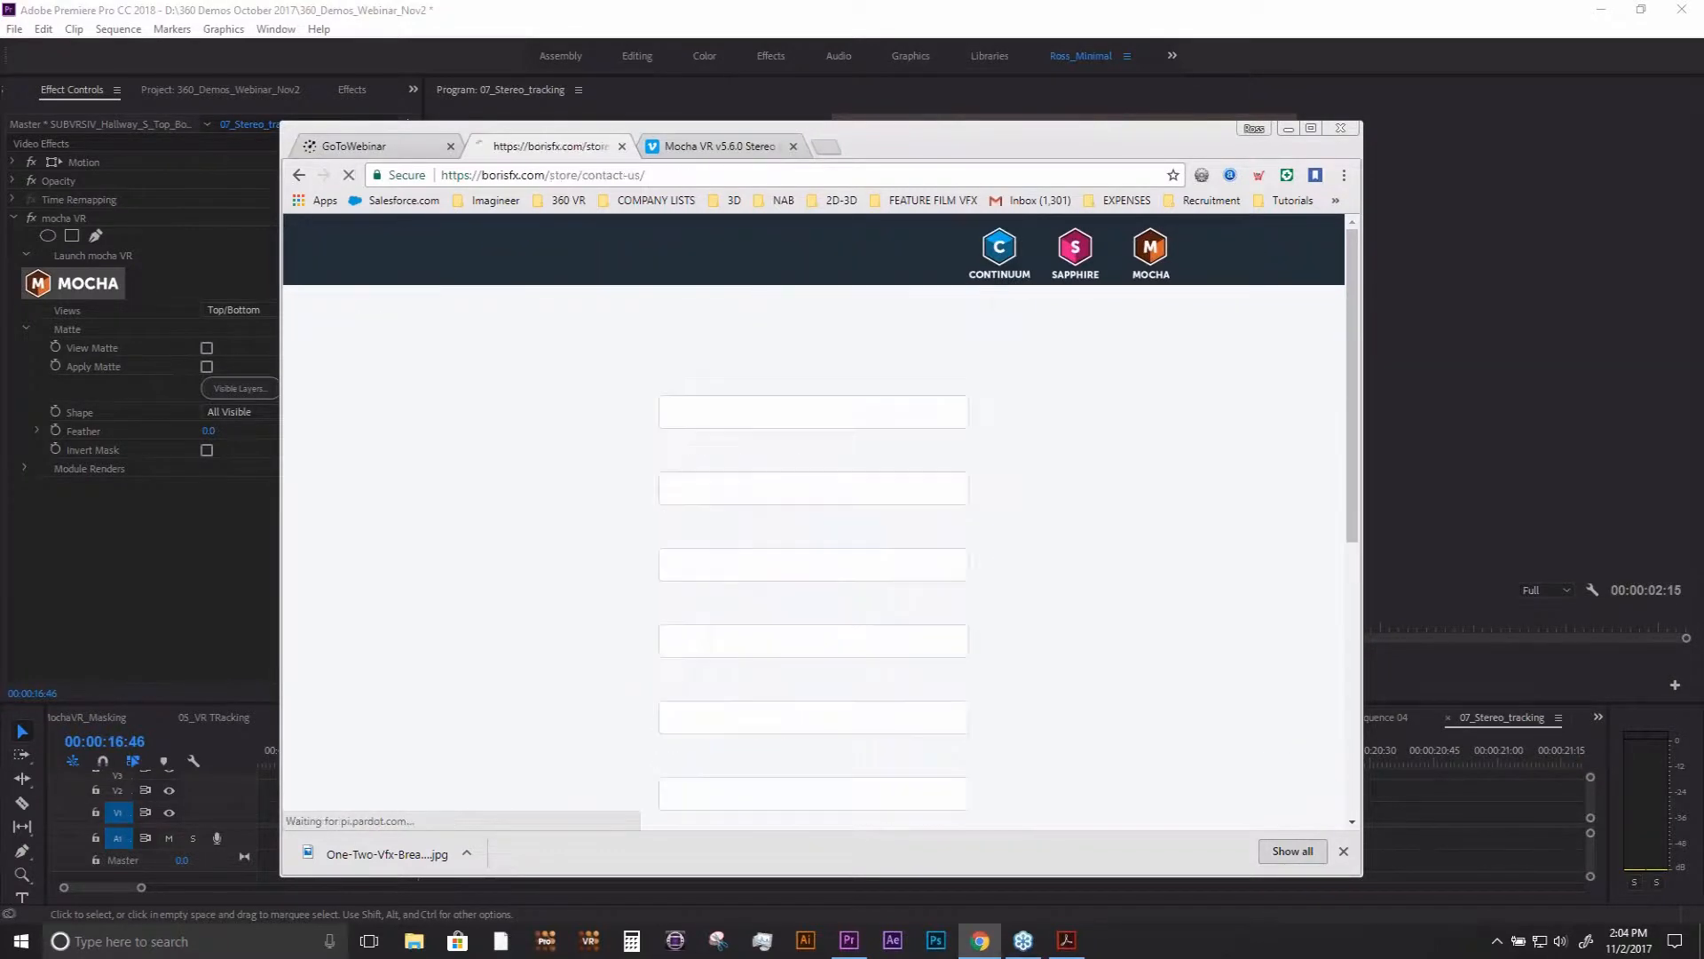
mouse_move(785, 256)
mouse_move(836, 260)
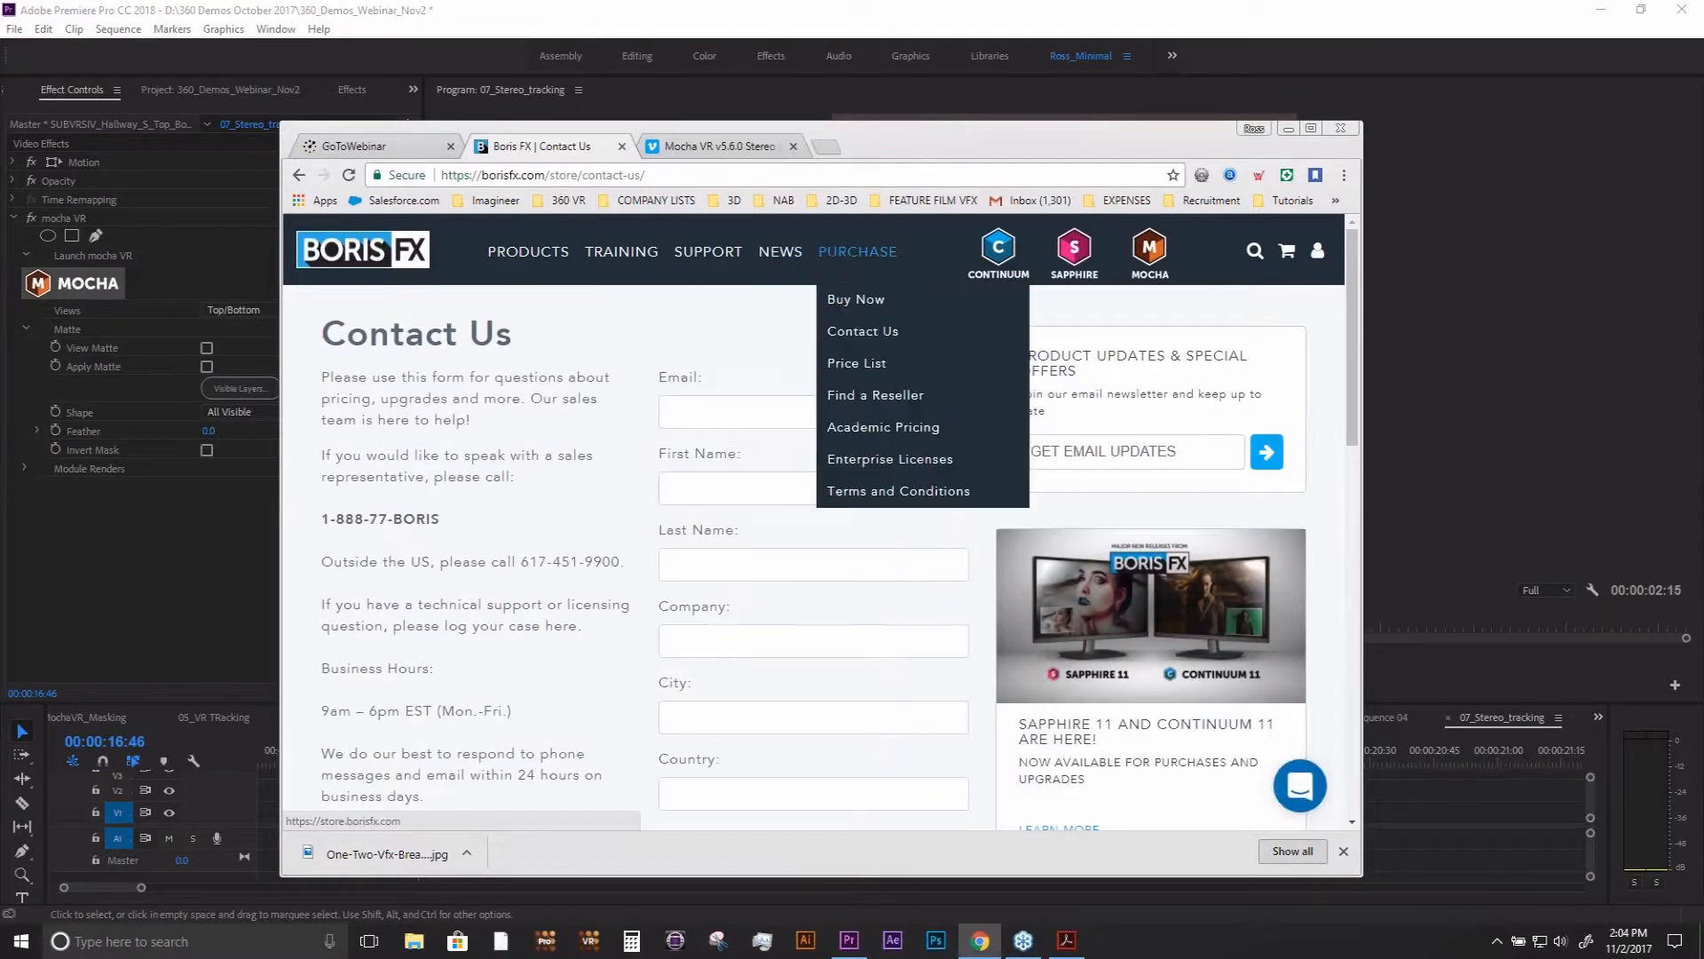
click(838, 302)
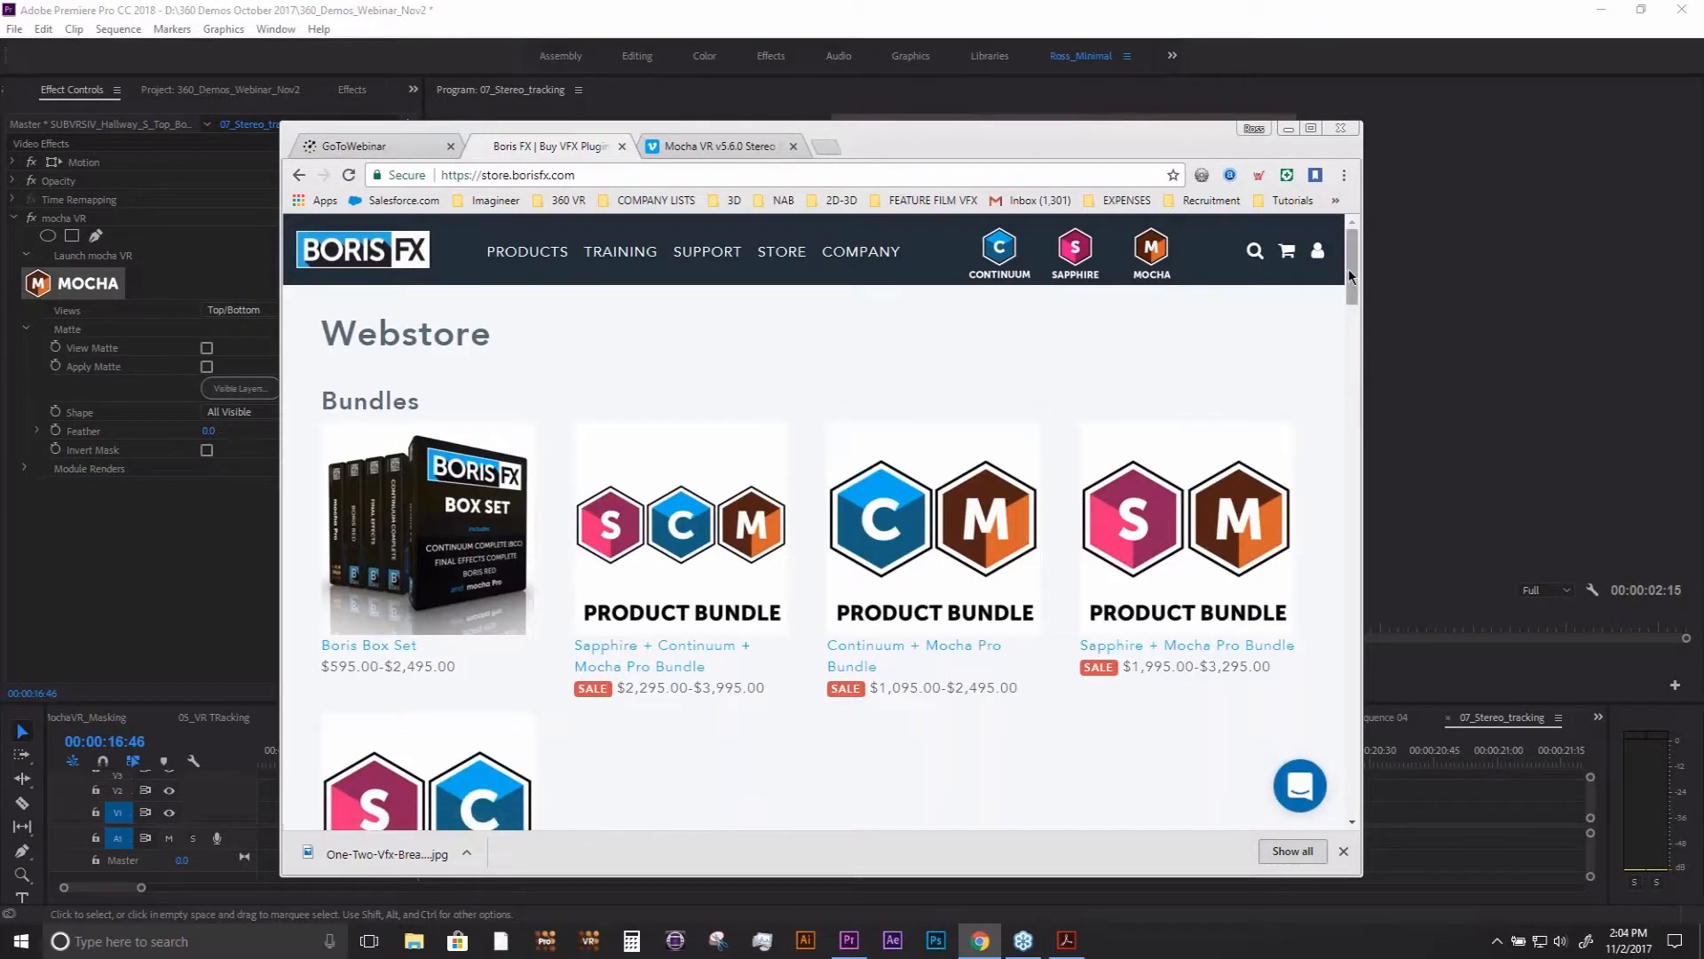
drag(1349, 269, 1344, 503)
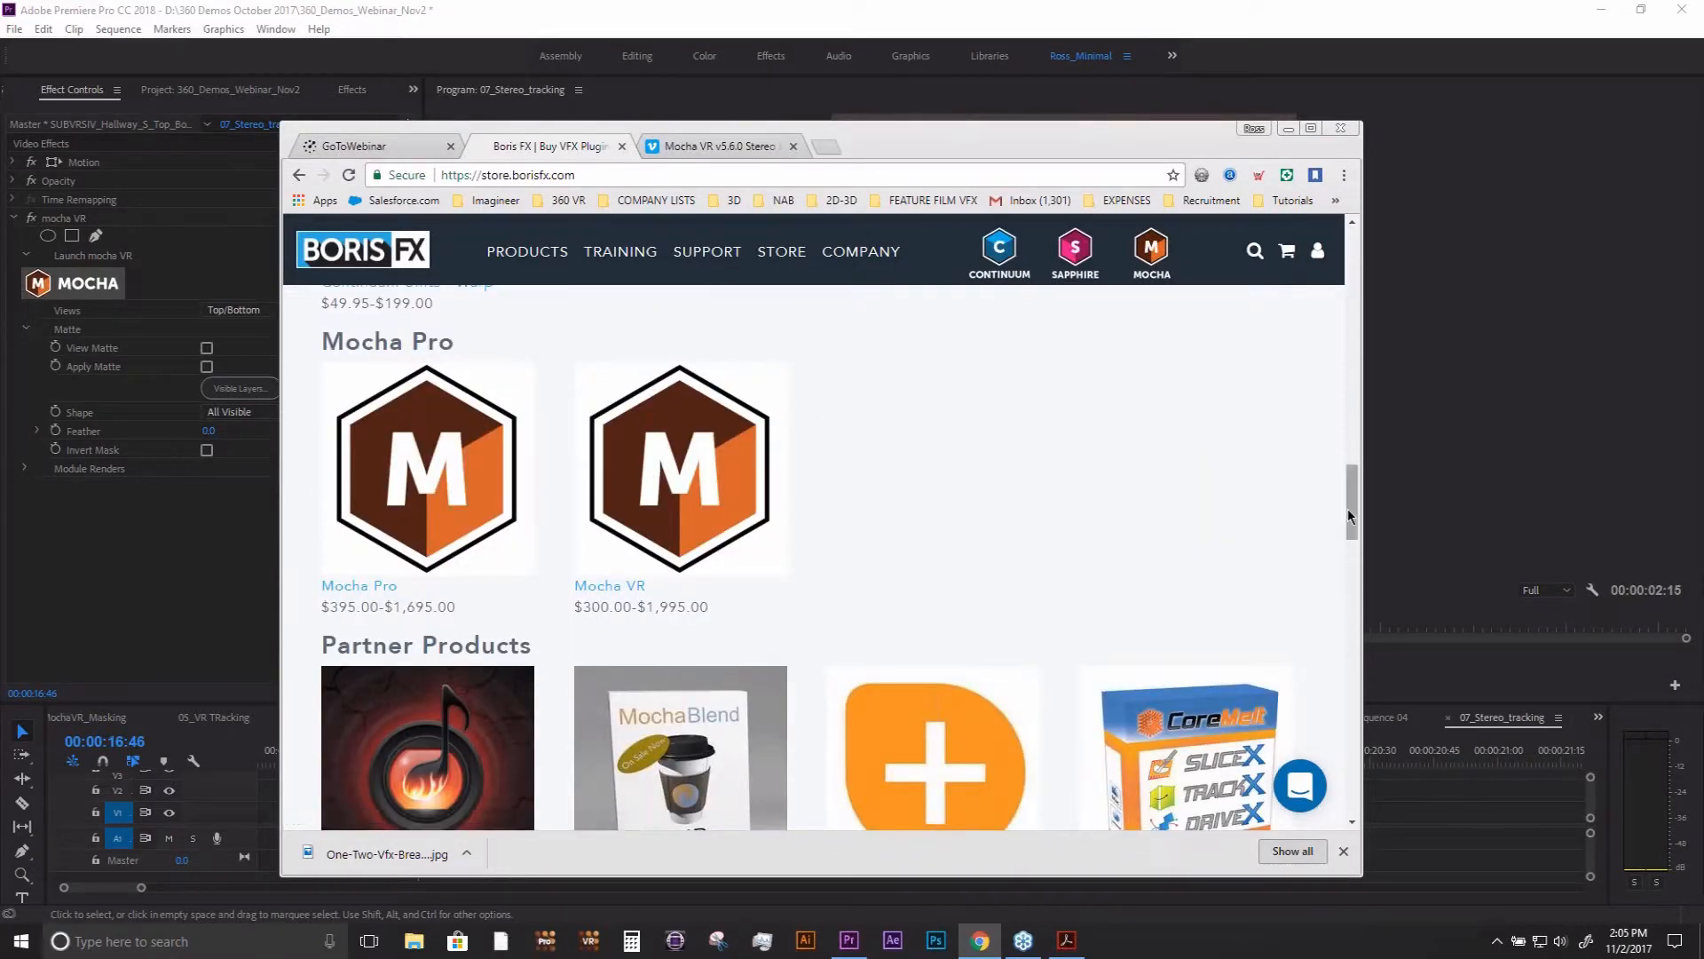
drag(1348, 507, 1348, 446)
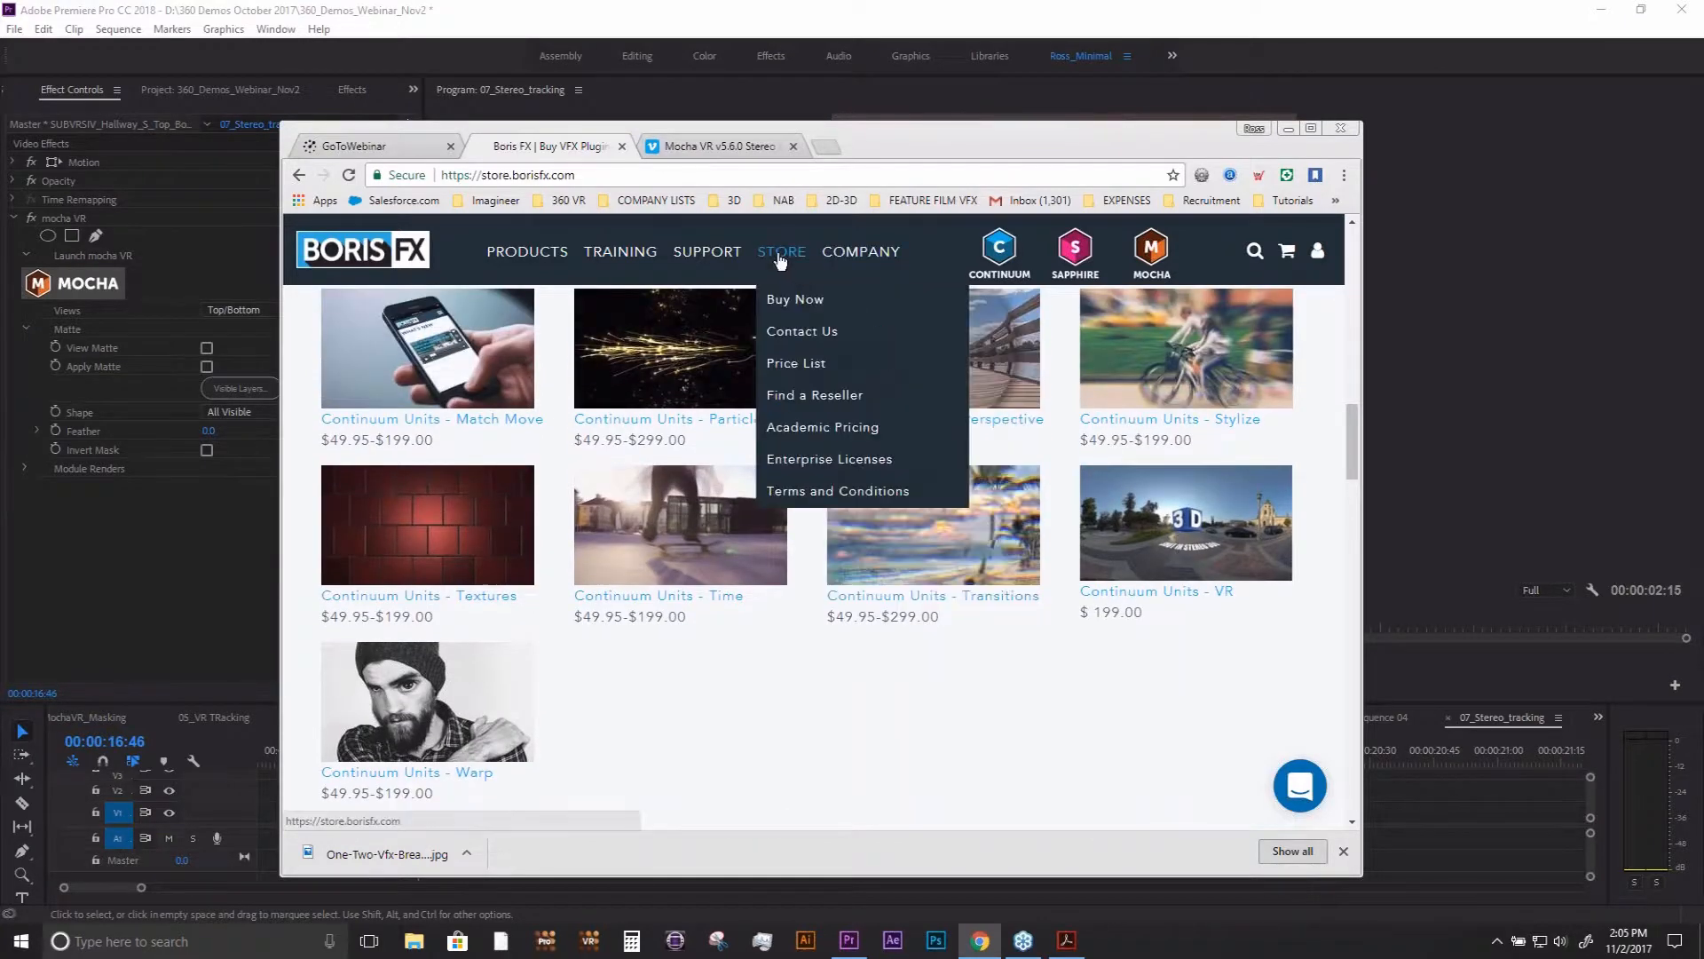
click(1202, 530)
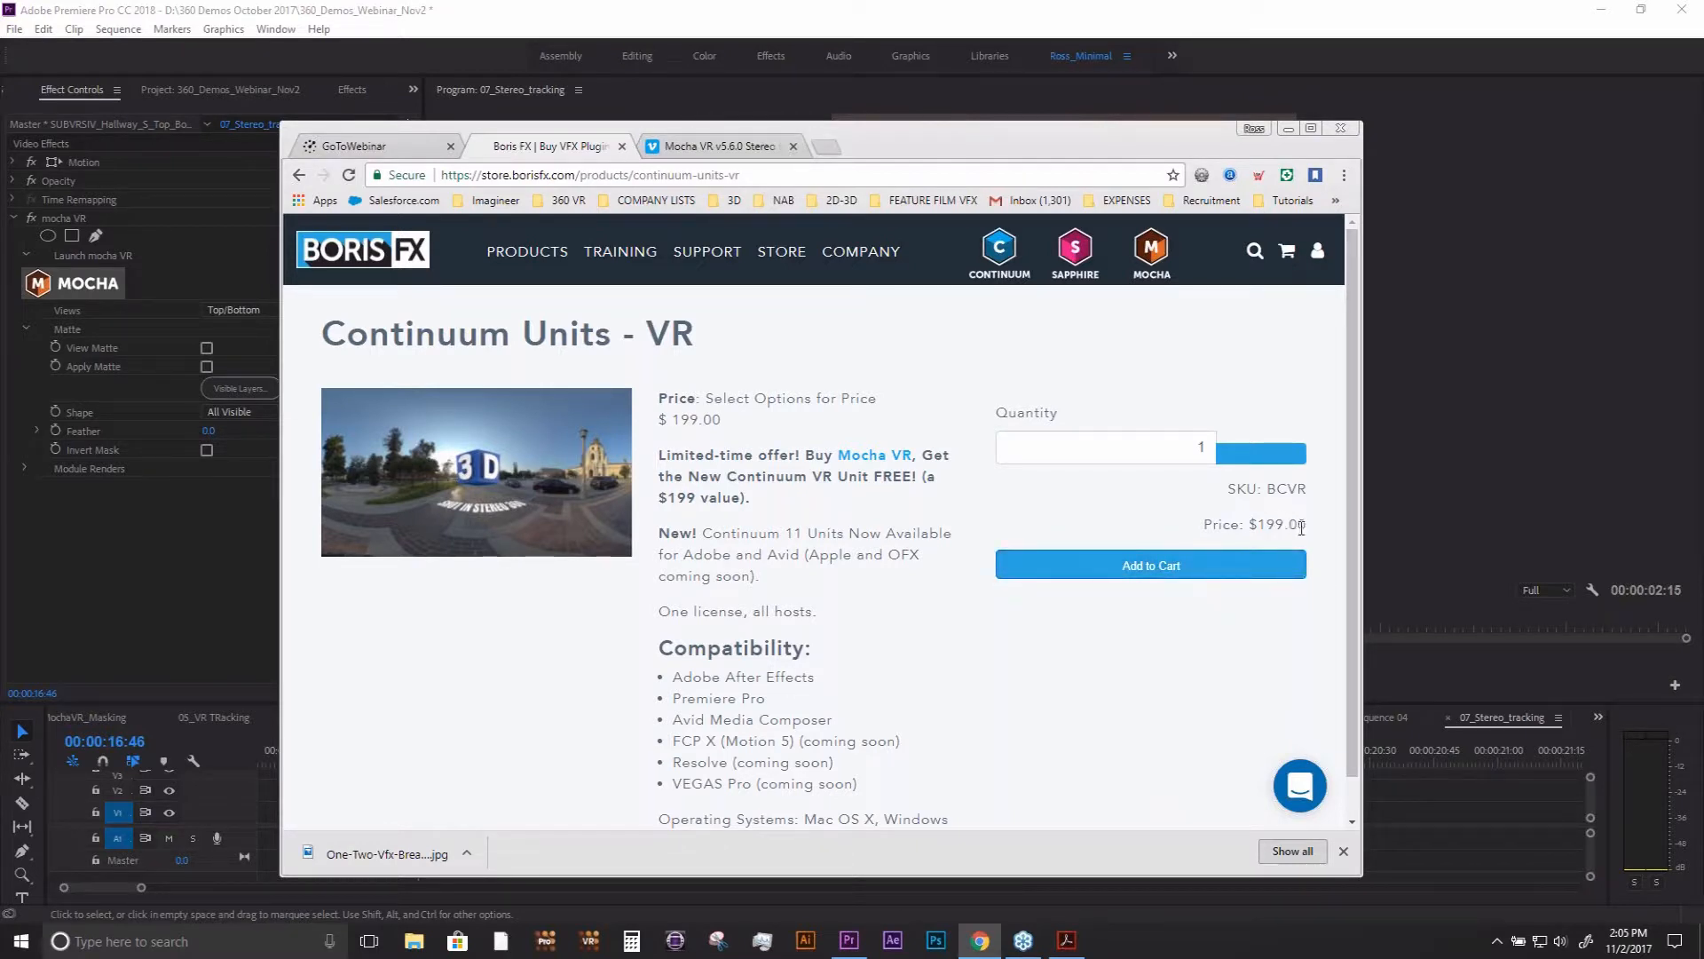
- Highlight the price and the supported Adobe, Avid, Apple and OFX hosts on the Continuum Units - VR page
drag(1305, 528, 1194, 537)
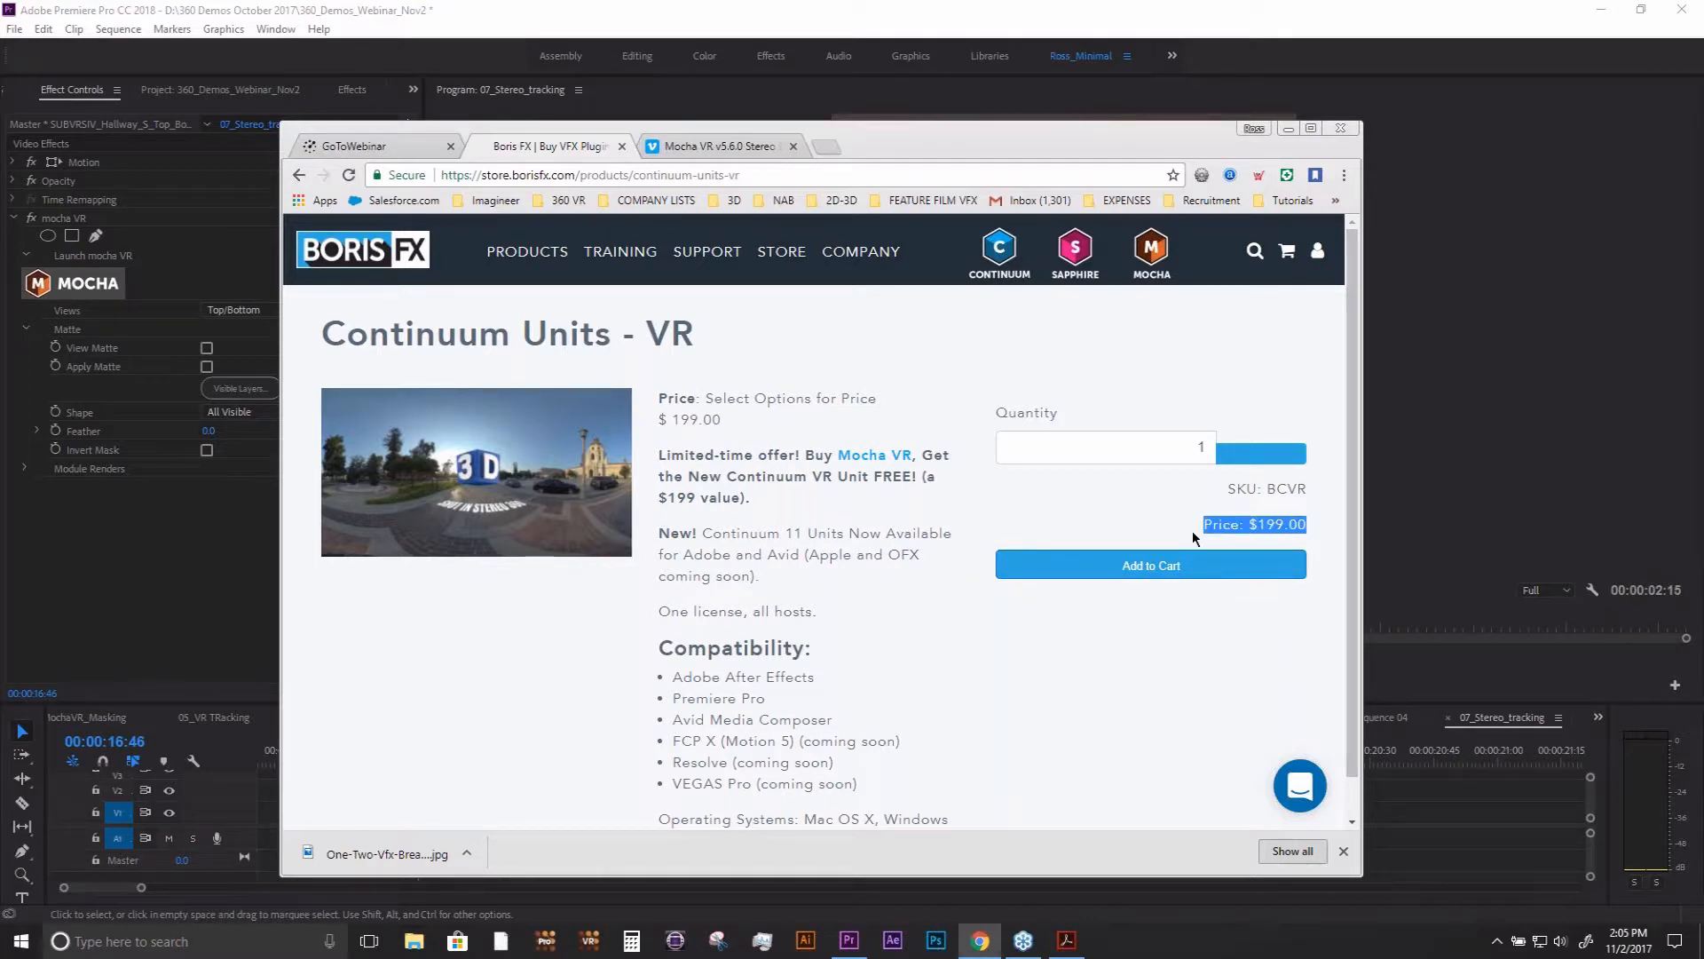
click(1226, 653)
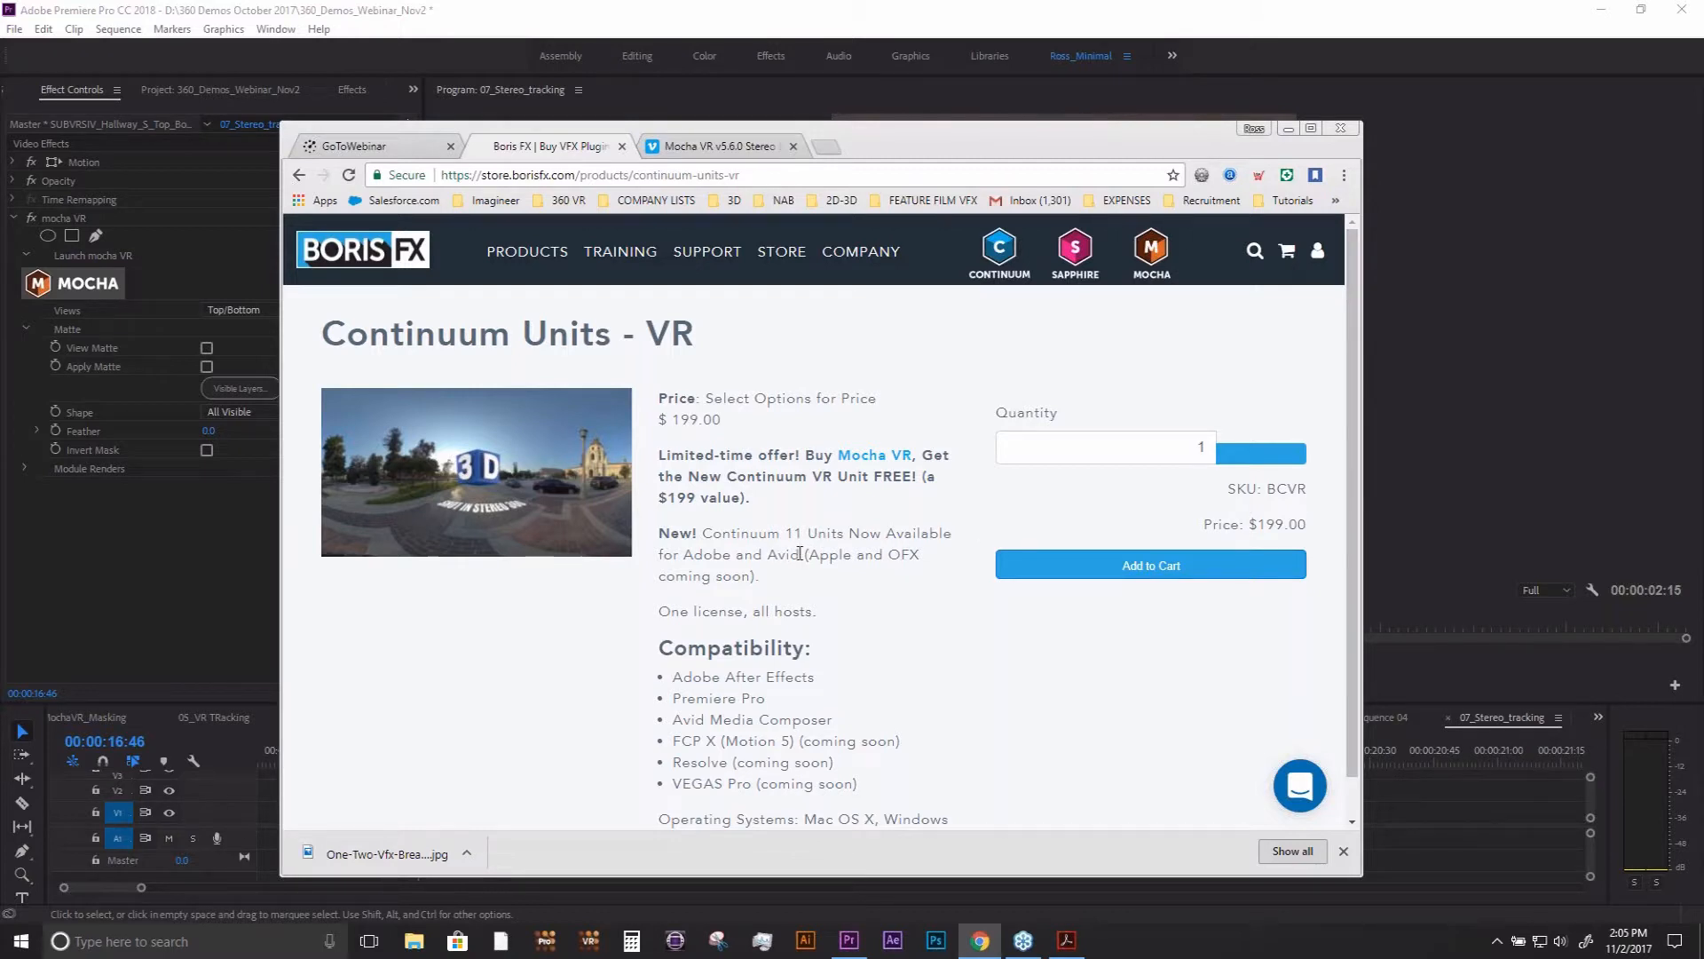
drag(800, 554, 686, 556)
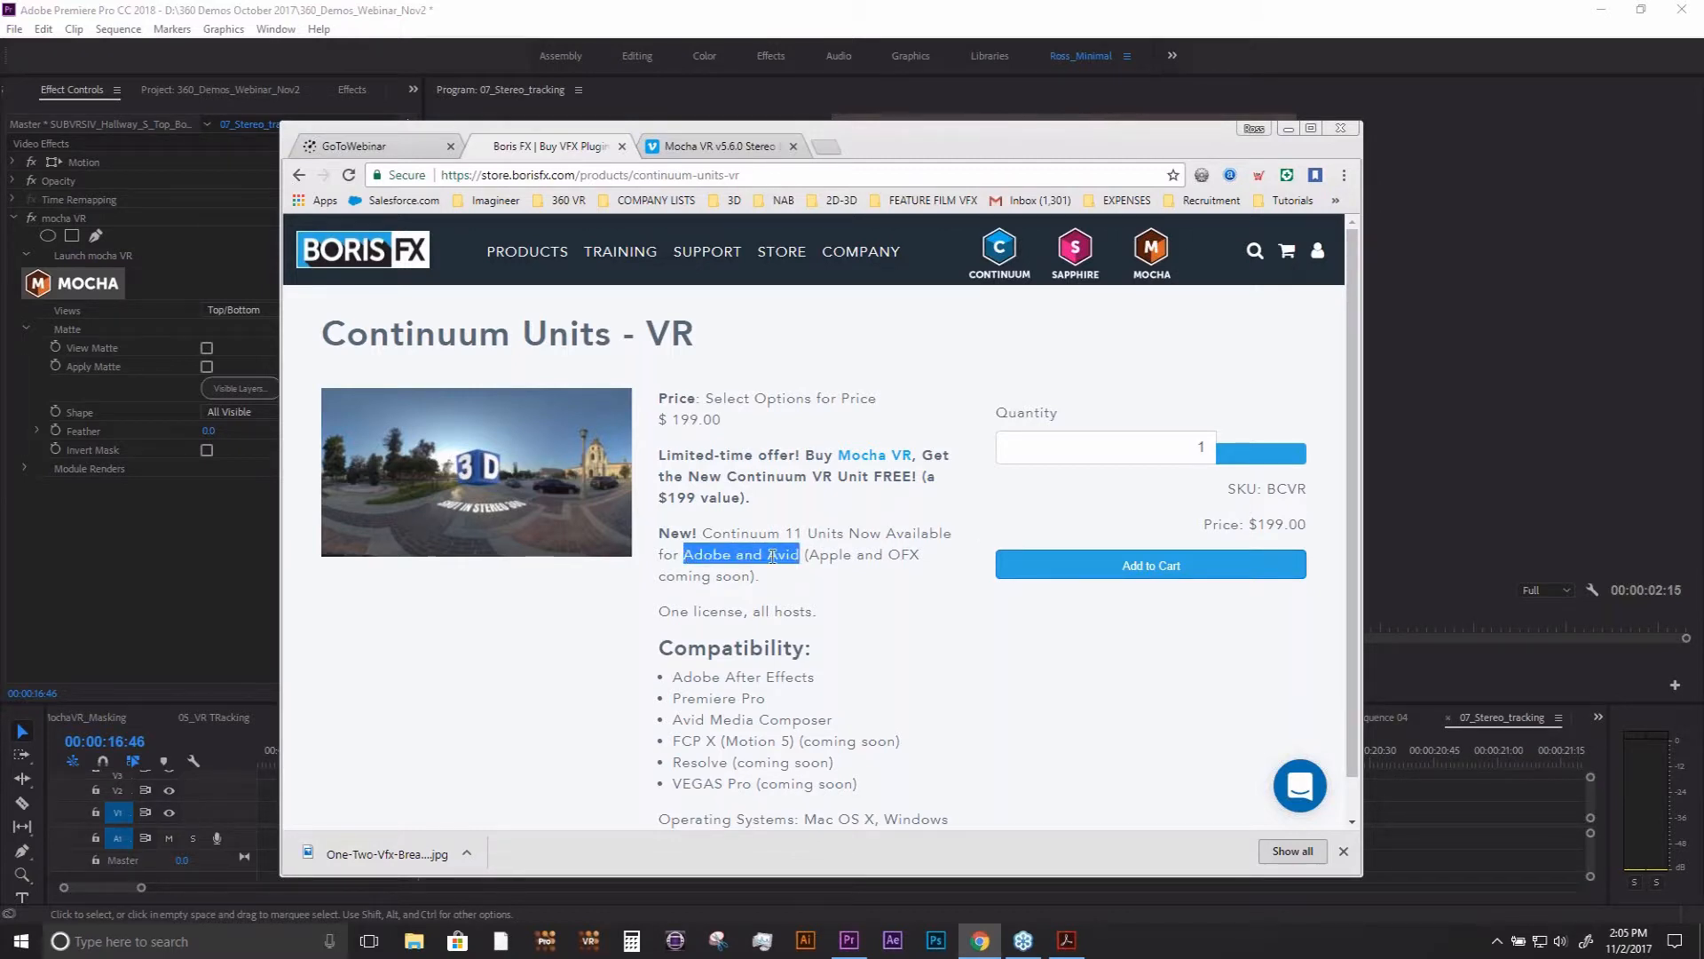
click(886, 557)
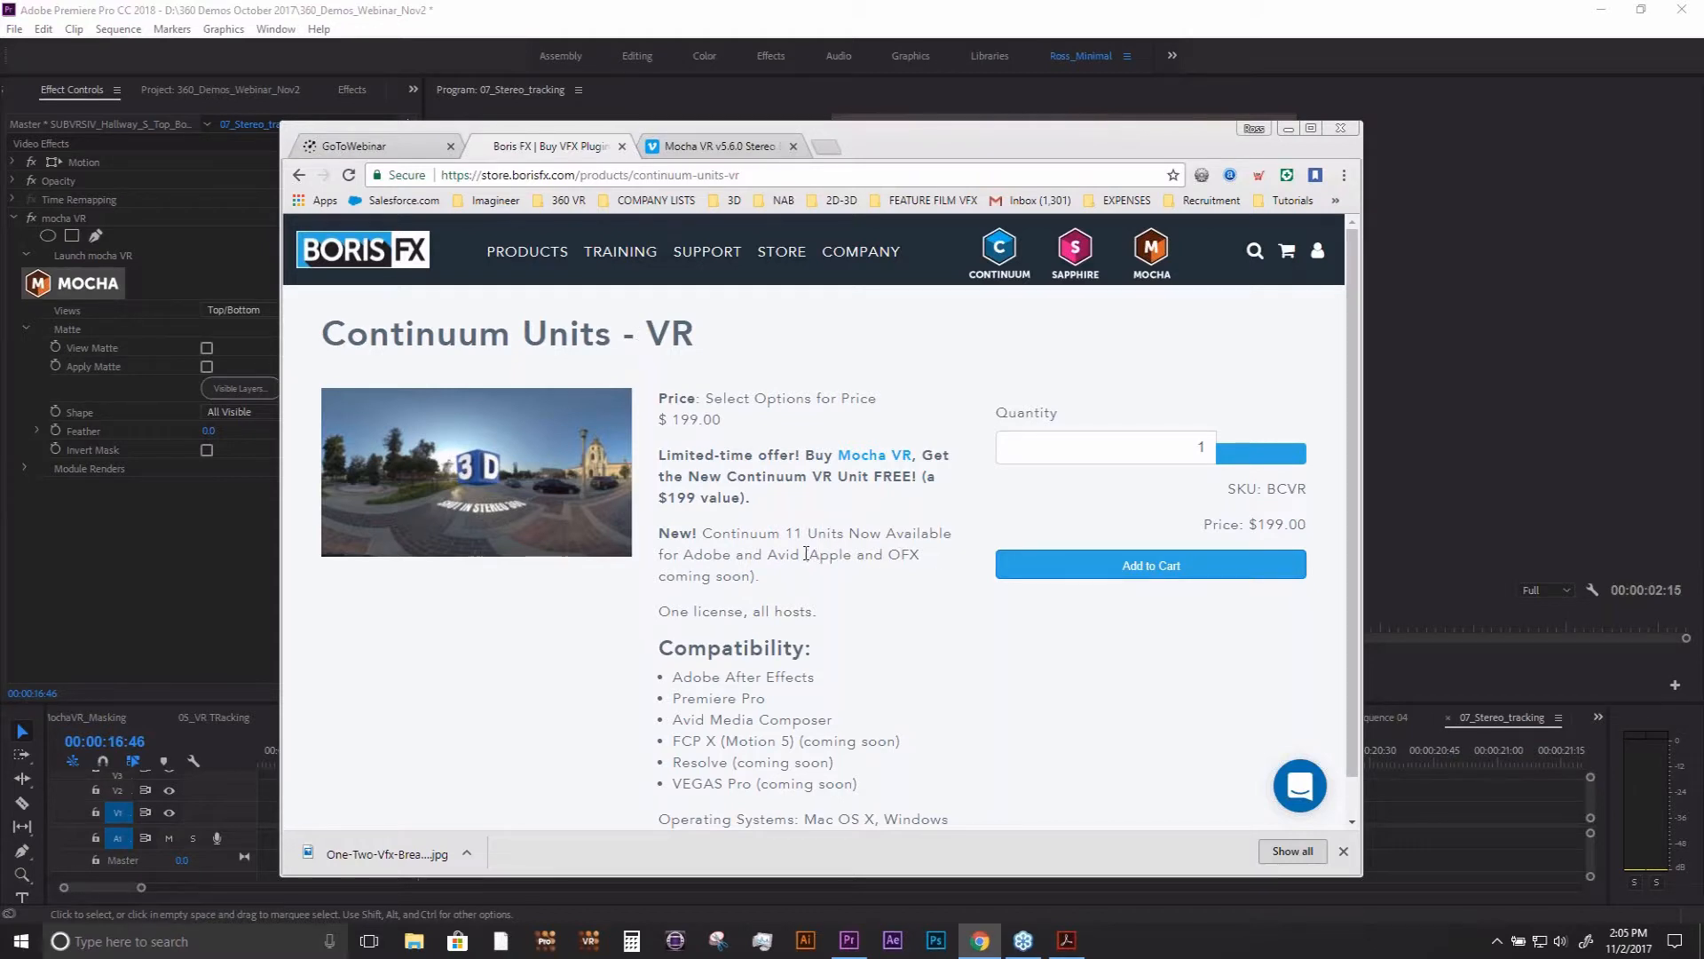
double_click(840, 555)
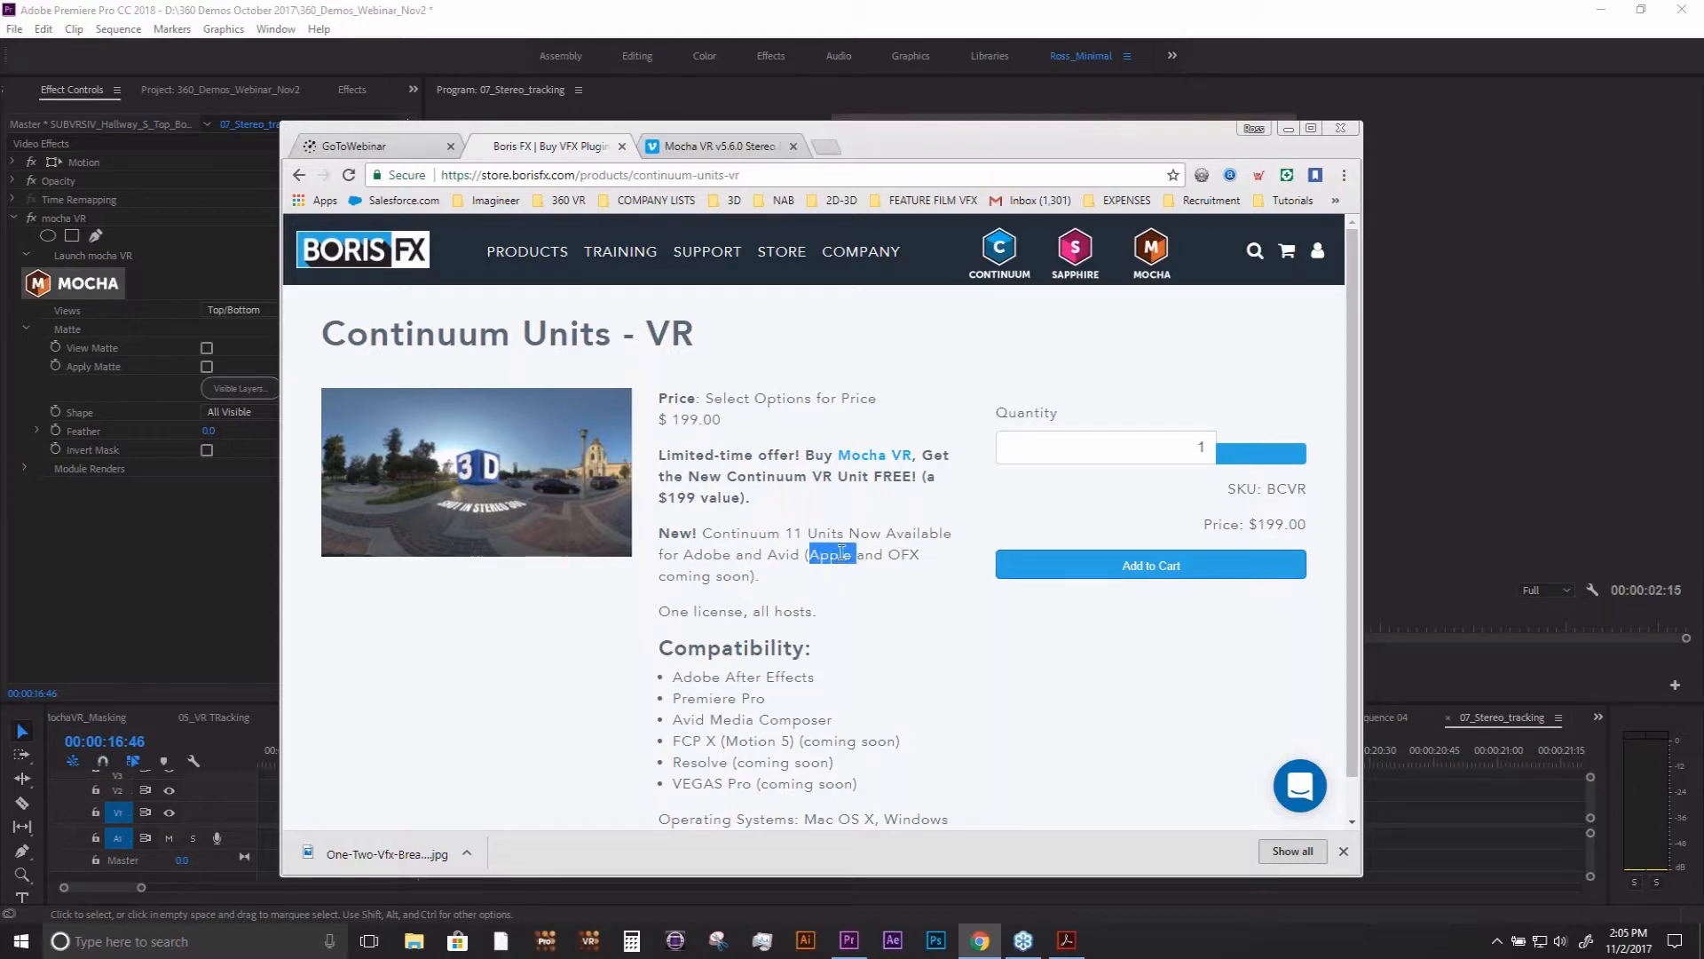
double_click(902, 554)
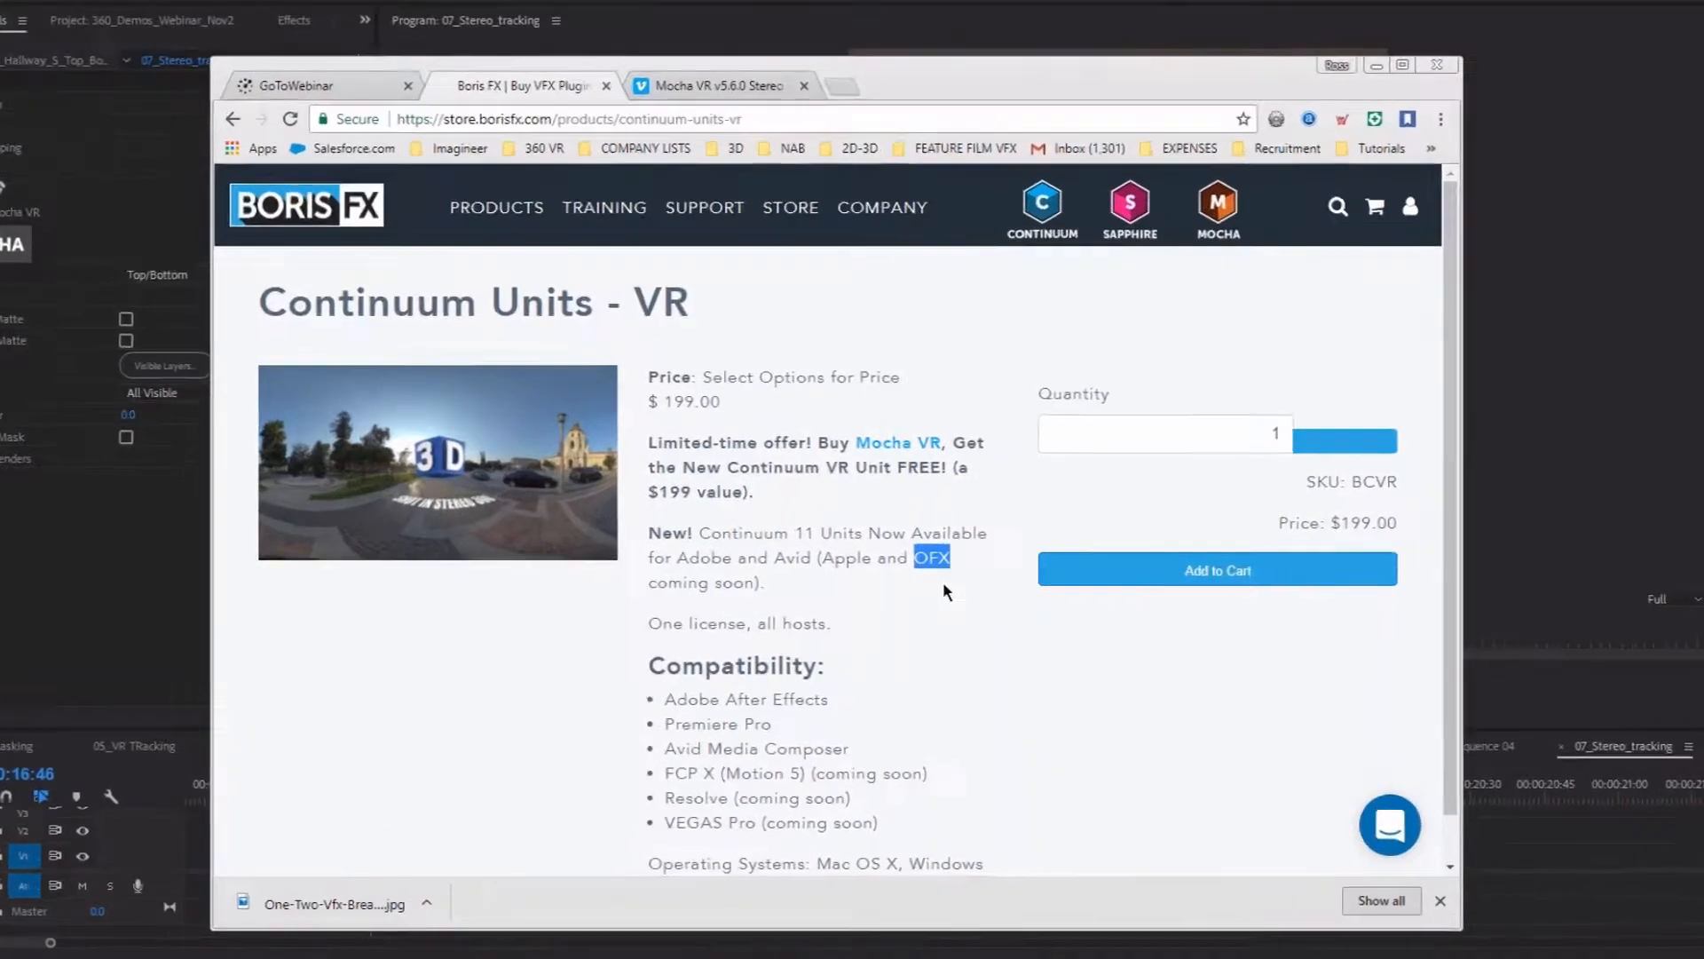
click(904, 575)
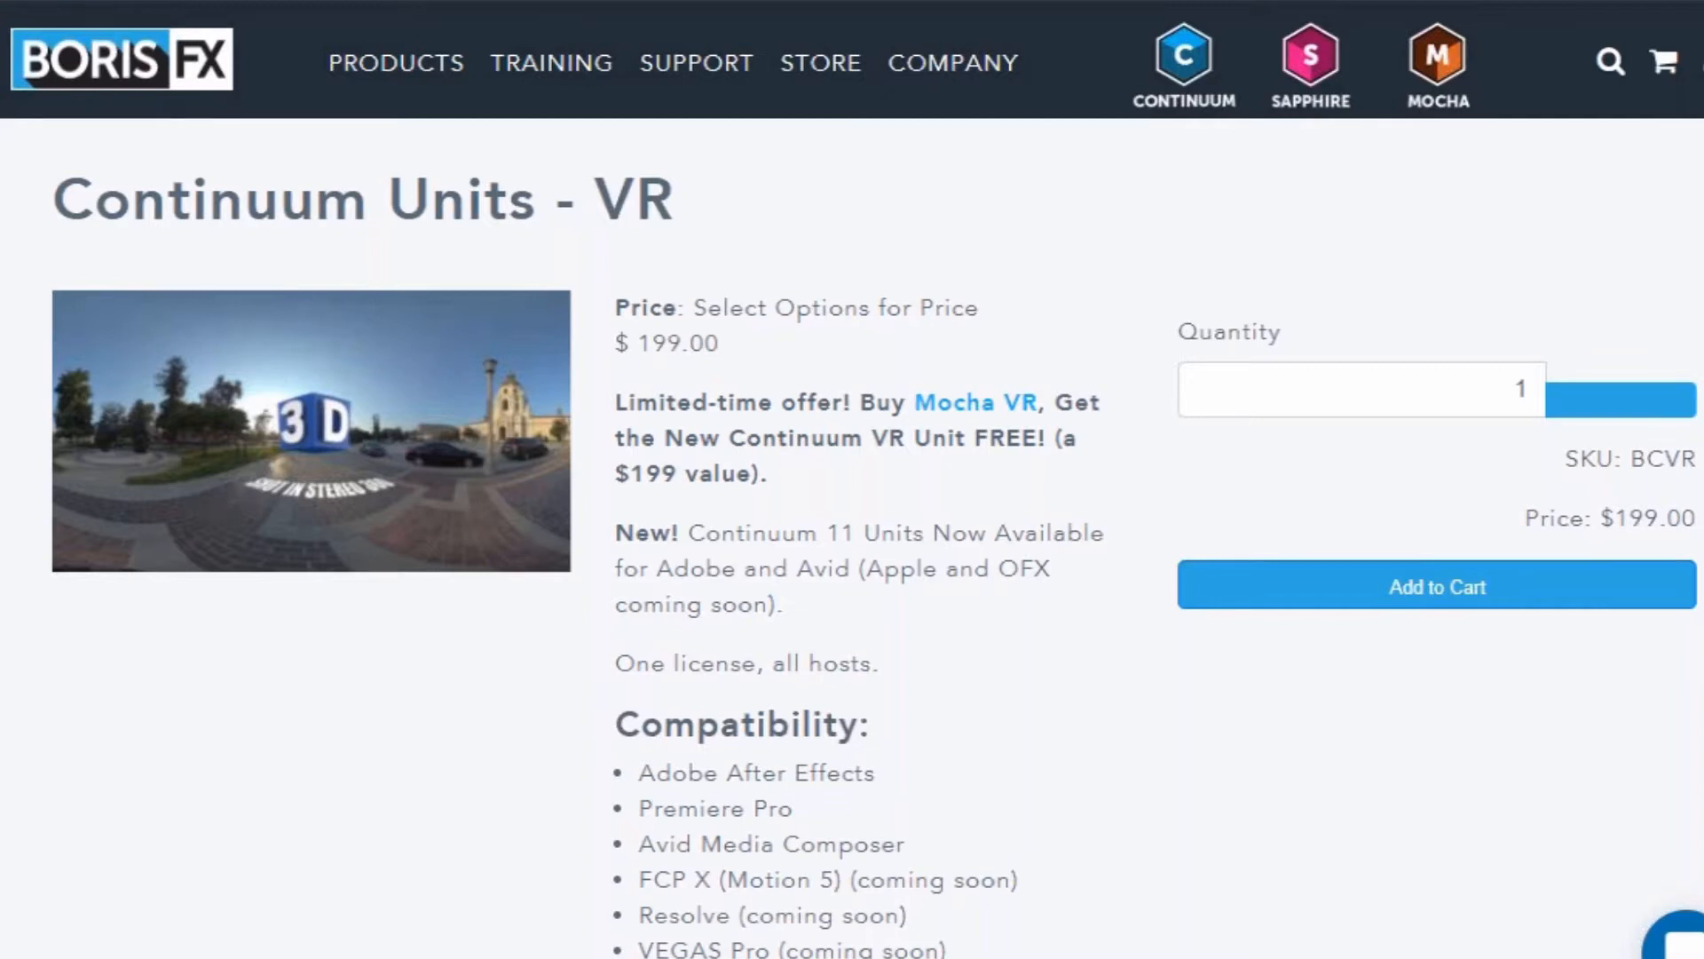
- Reopen the Mocha VR purchase page from the webstore and highlight its product title
mouse_move(830, 79)
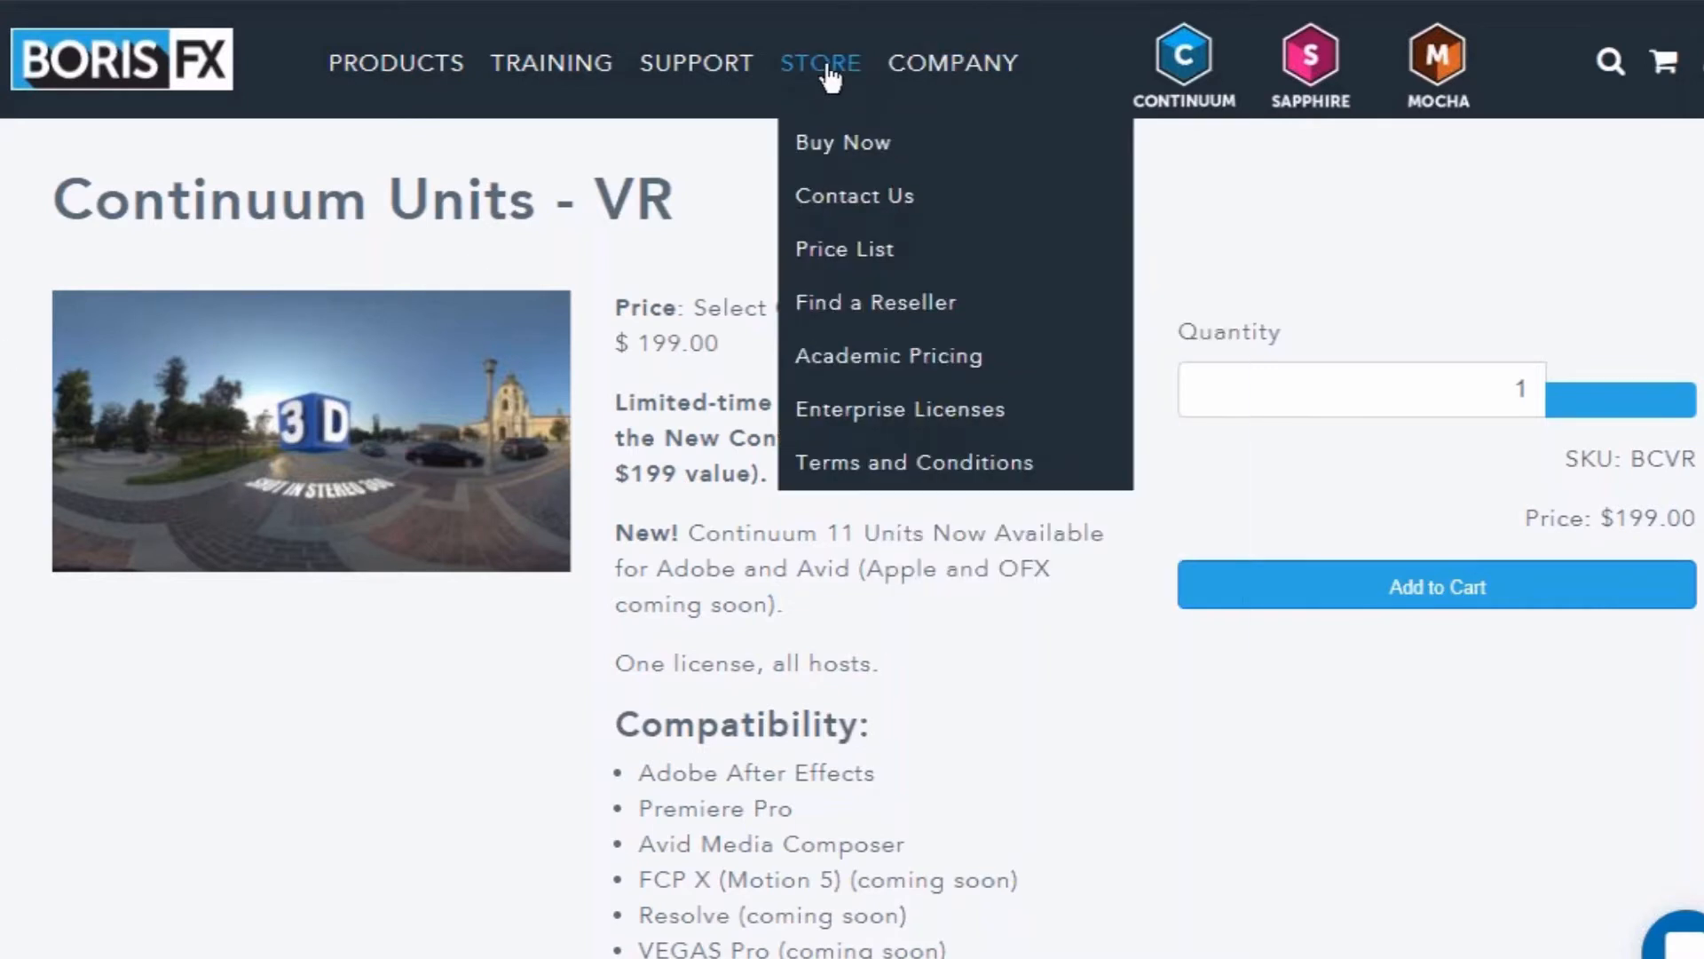
click(845, 144)
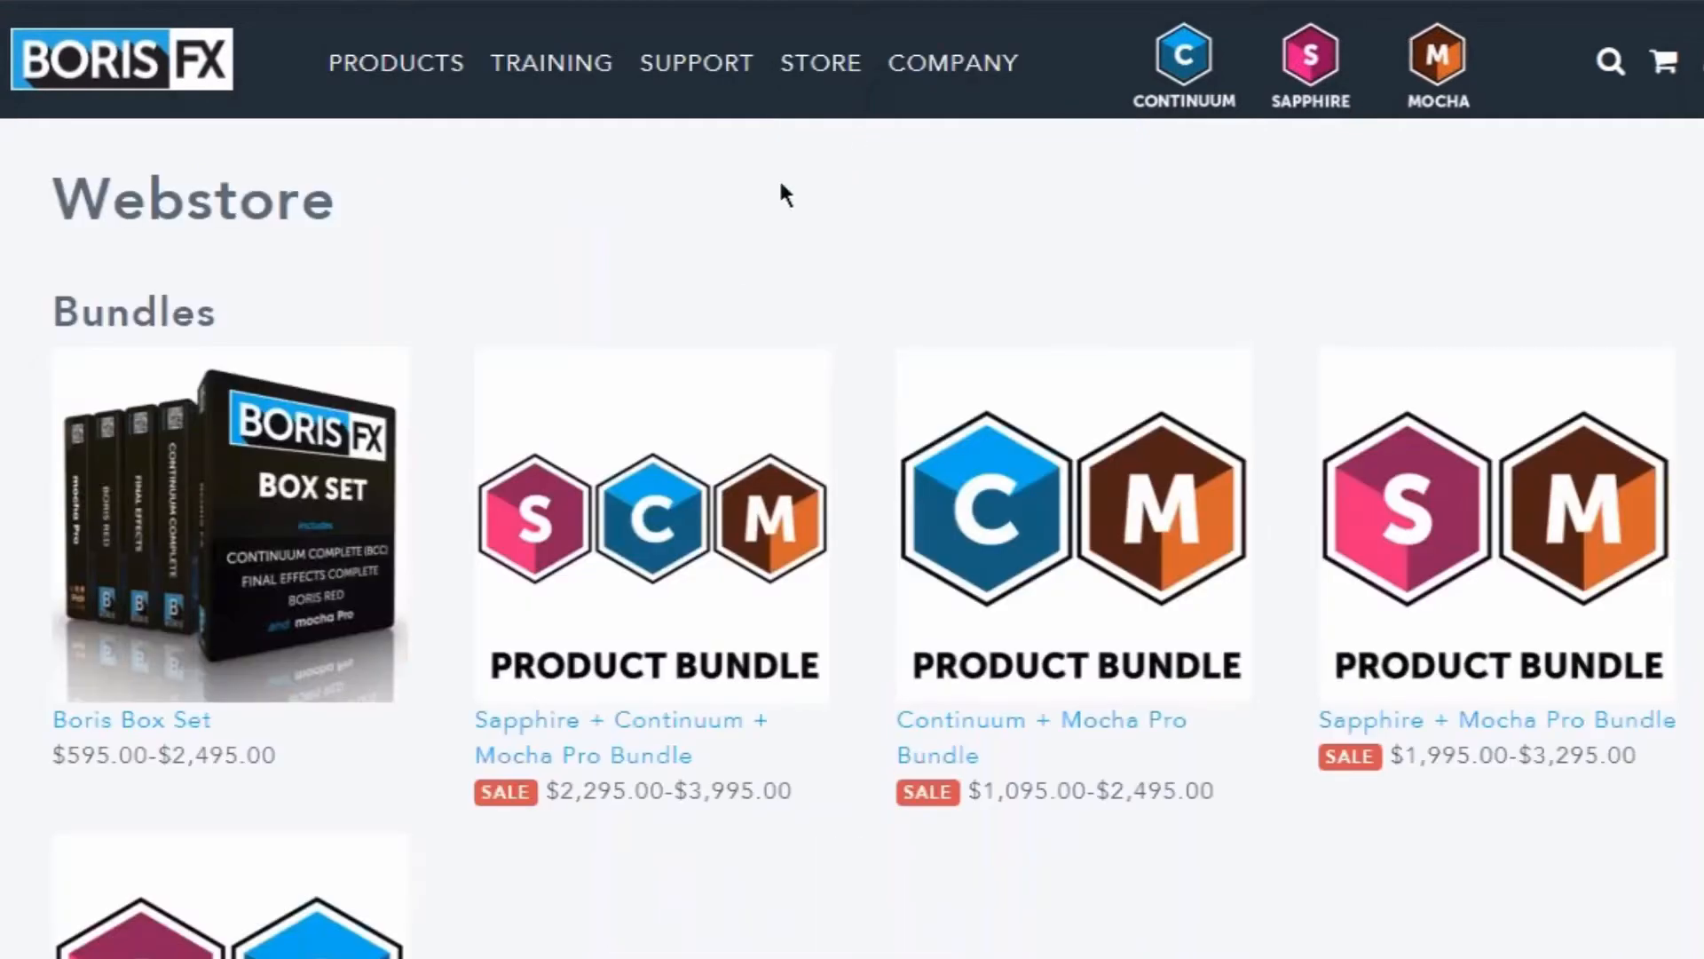
scroll(852, 533, down, 20)
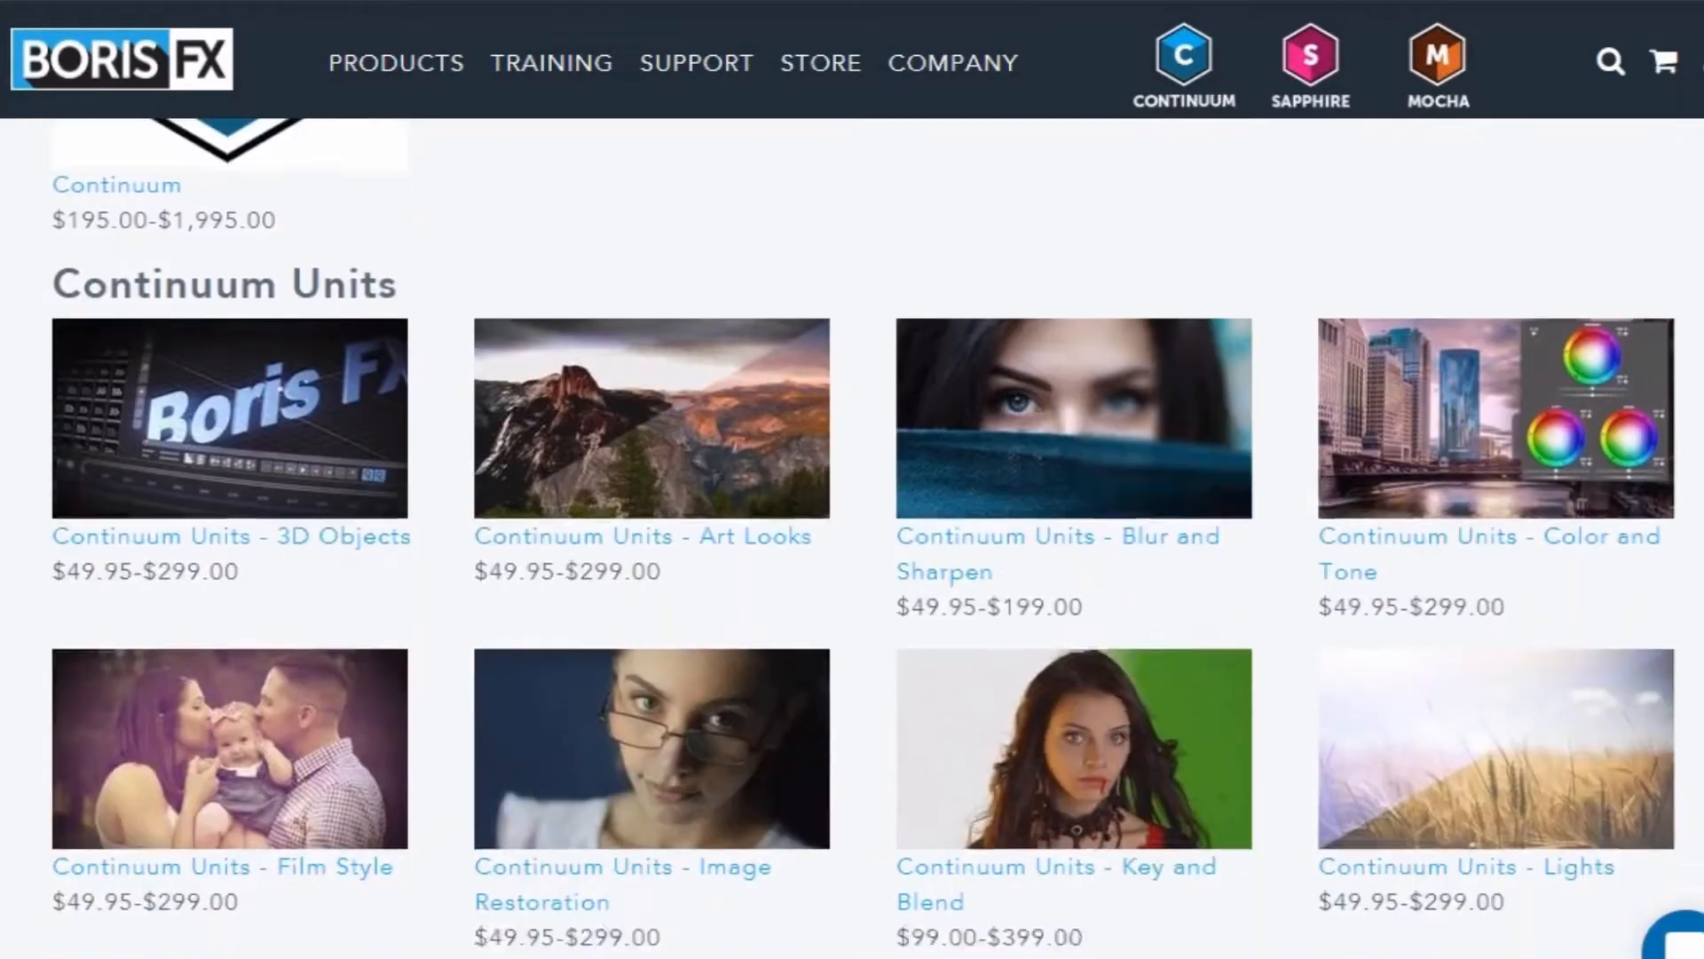
scroll(679, 469, down, 6)
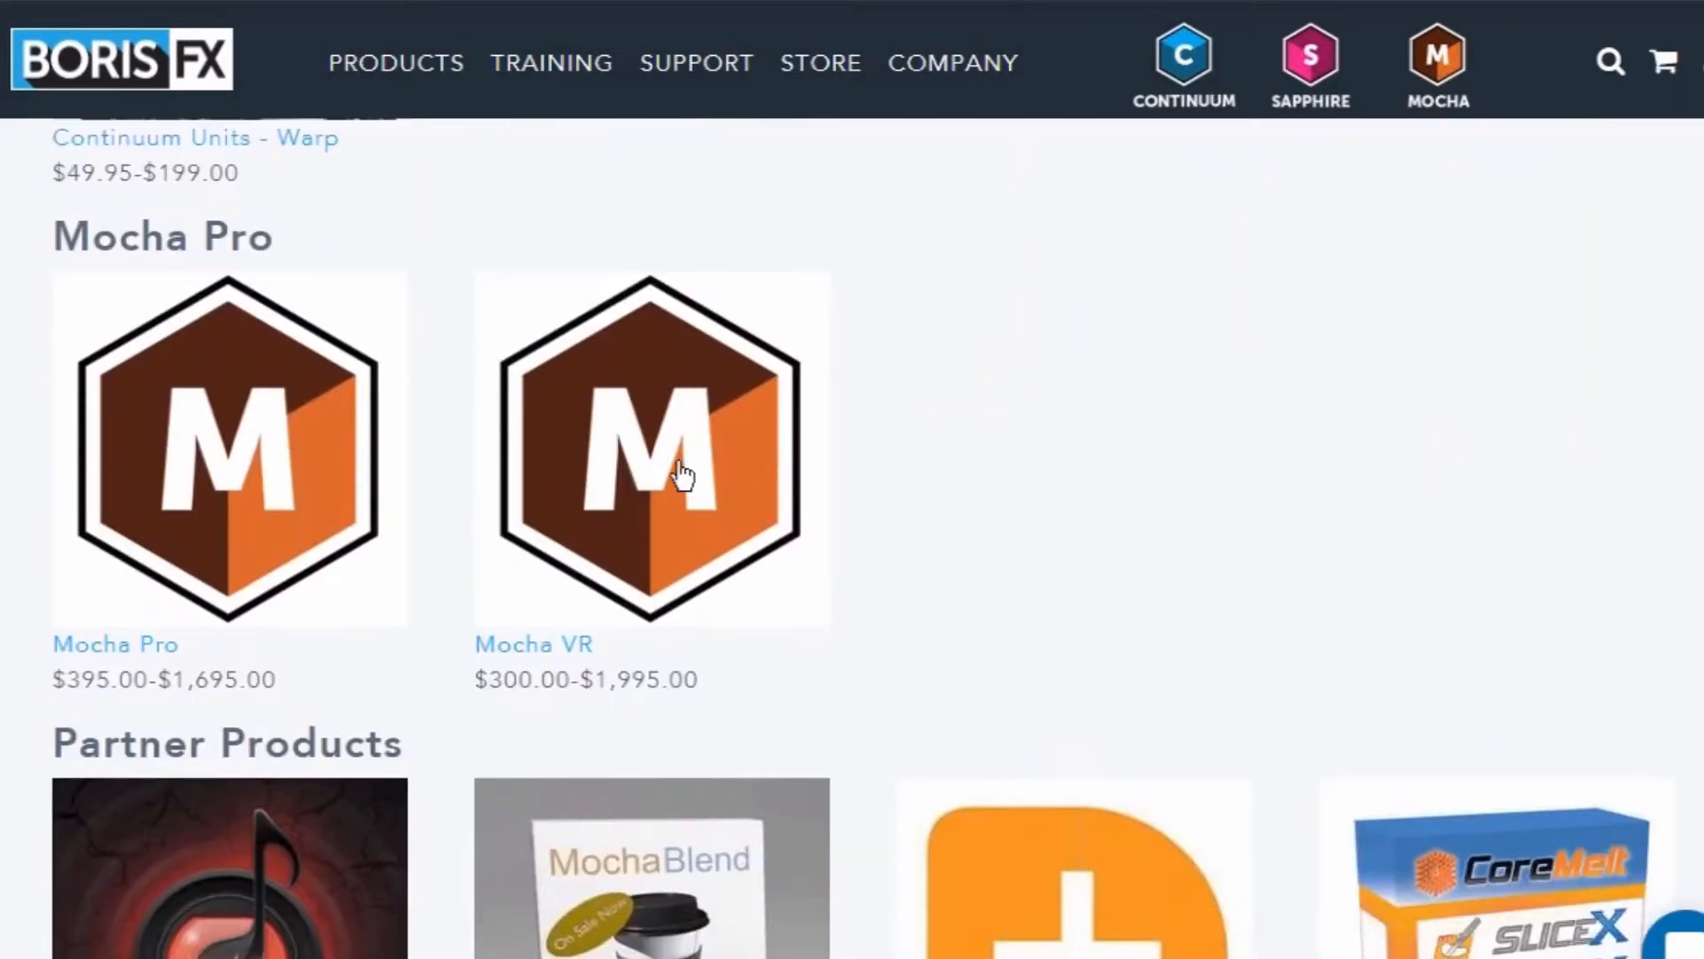
click(679, 469)
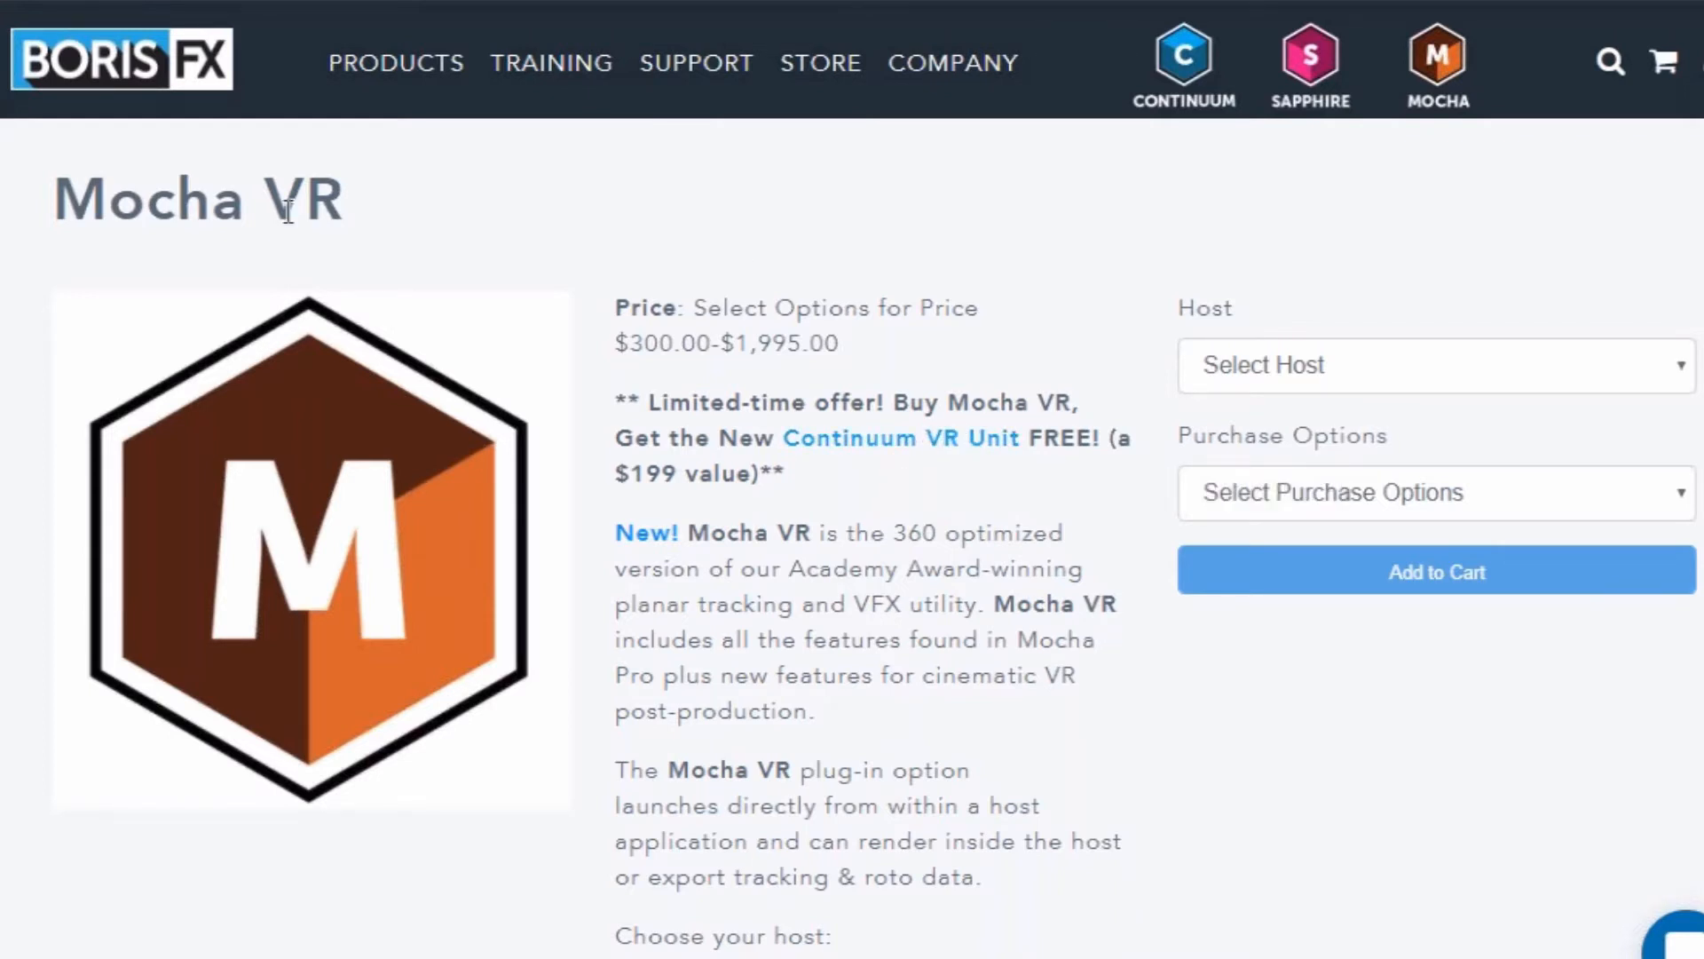
mouse_move(811, 82)
drag(353, 206, 30, 205)
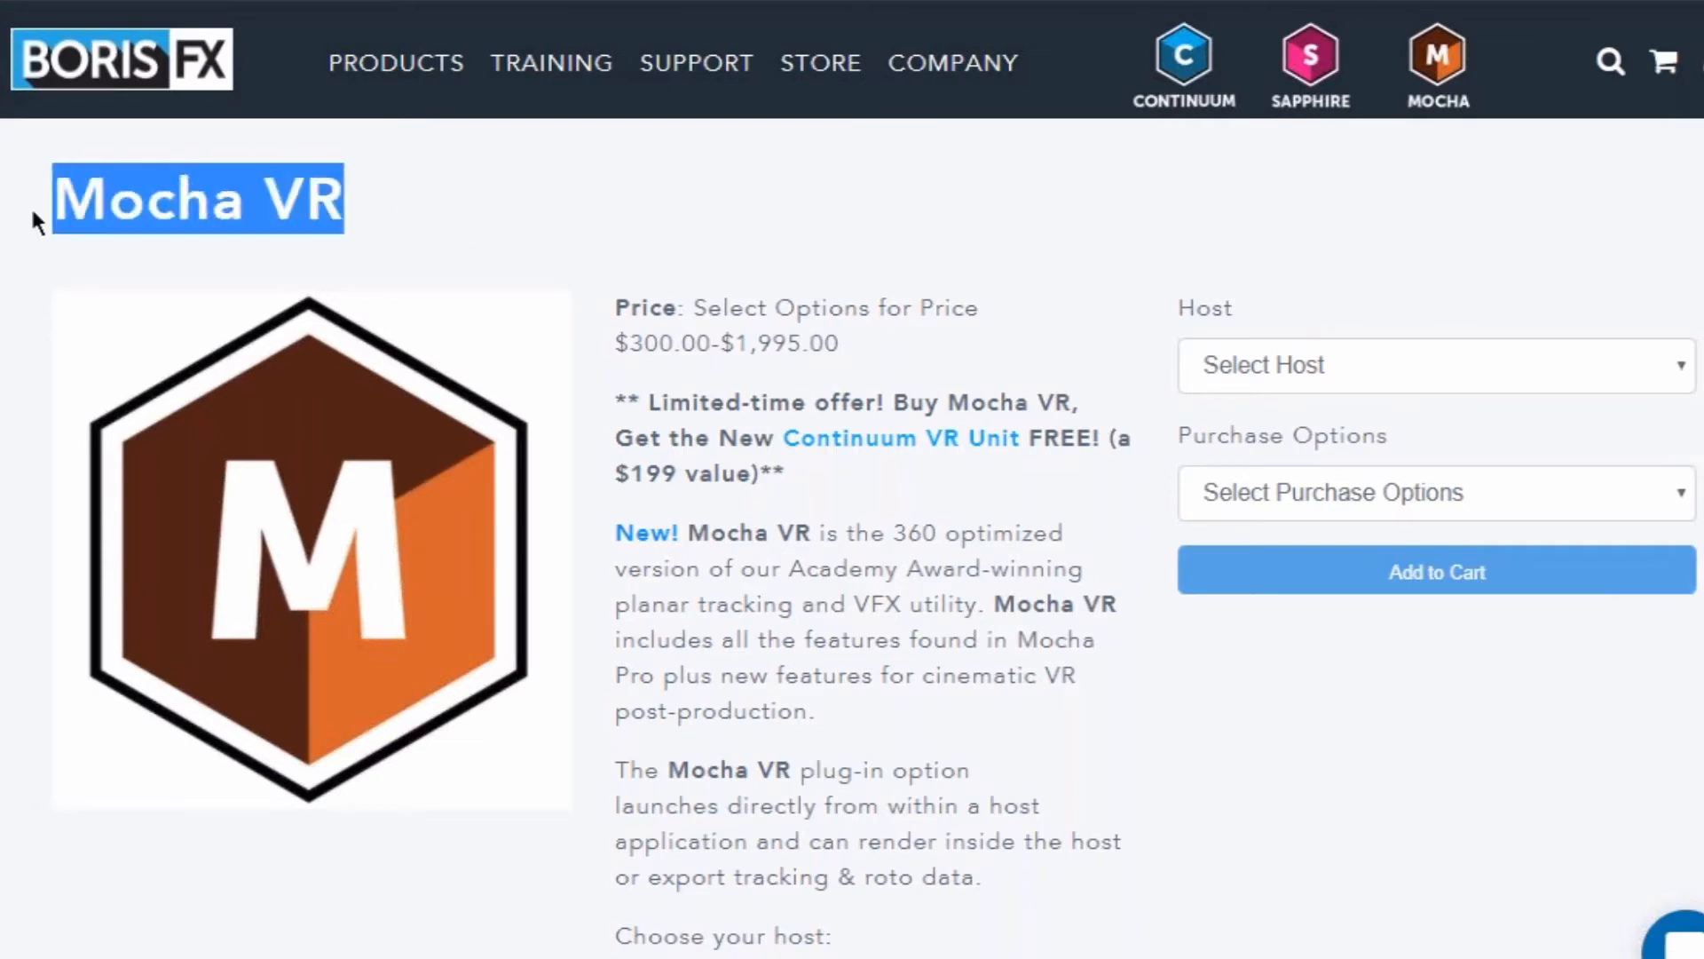
click(413, 192)
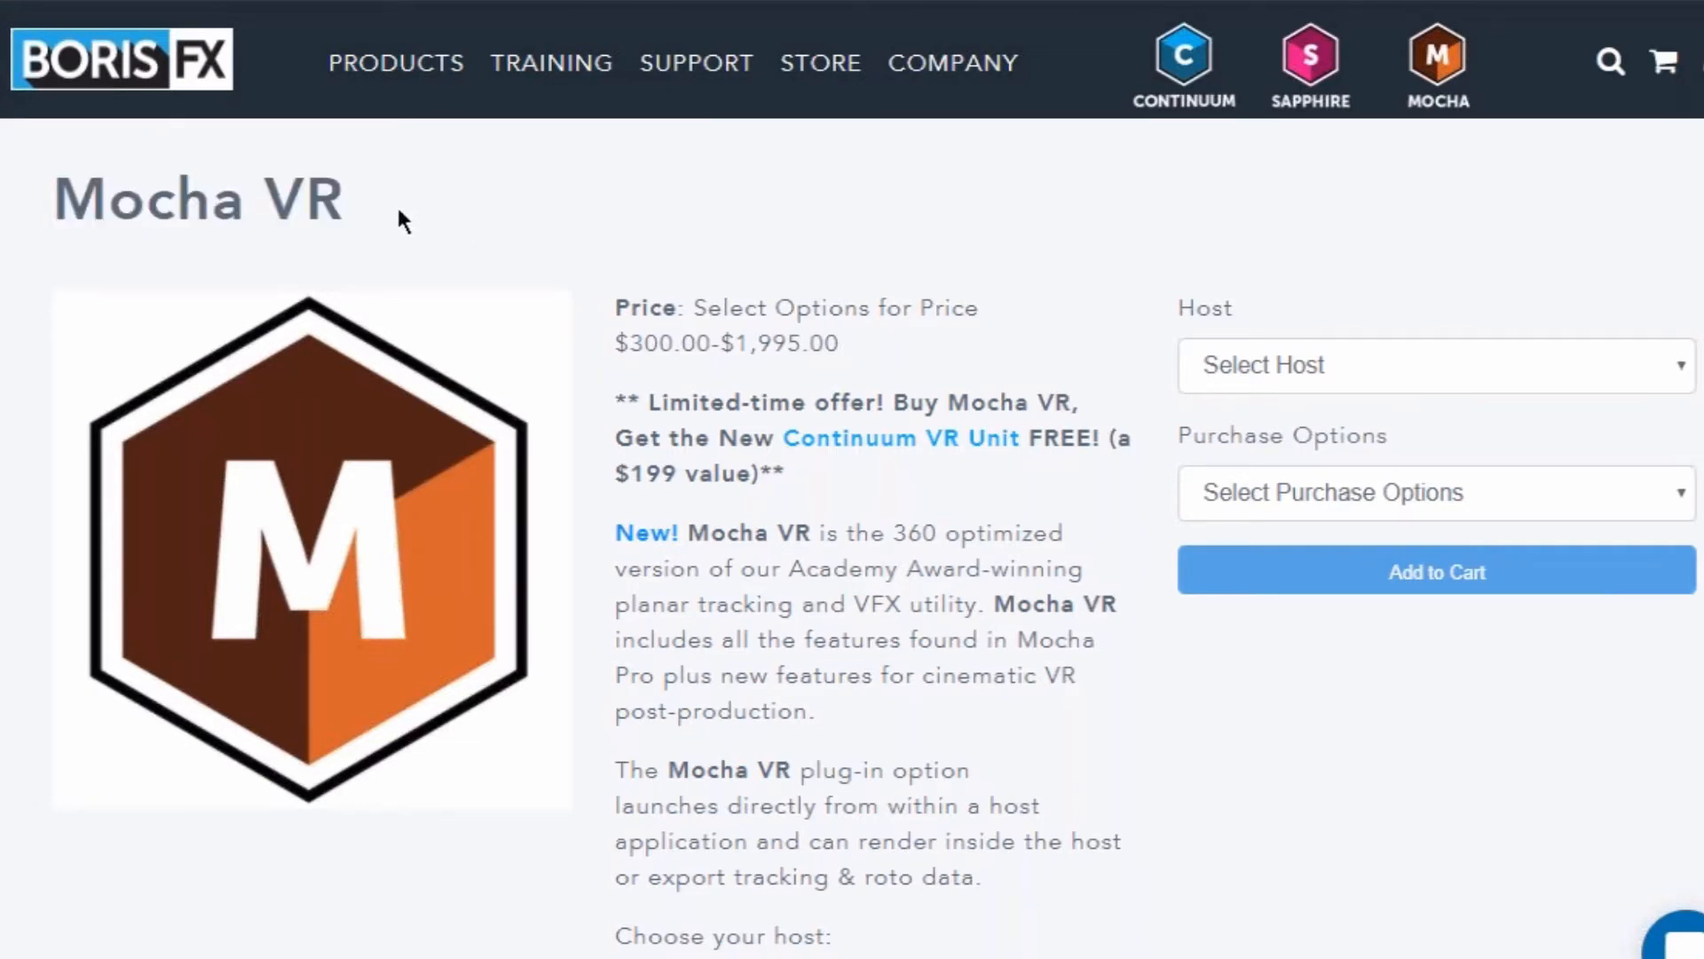
- Set Mocha VR's host to Plug-in: Adobe and the purchase option to Upgrade from Mocha Pro 5, then highlight the price
mouse_move(467, 72)
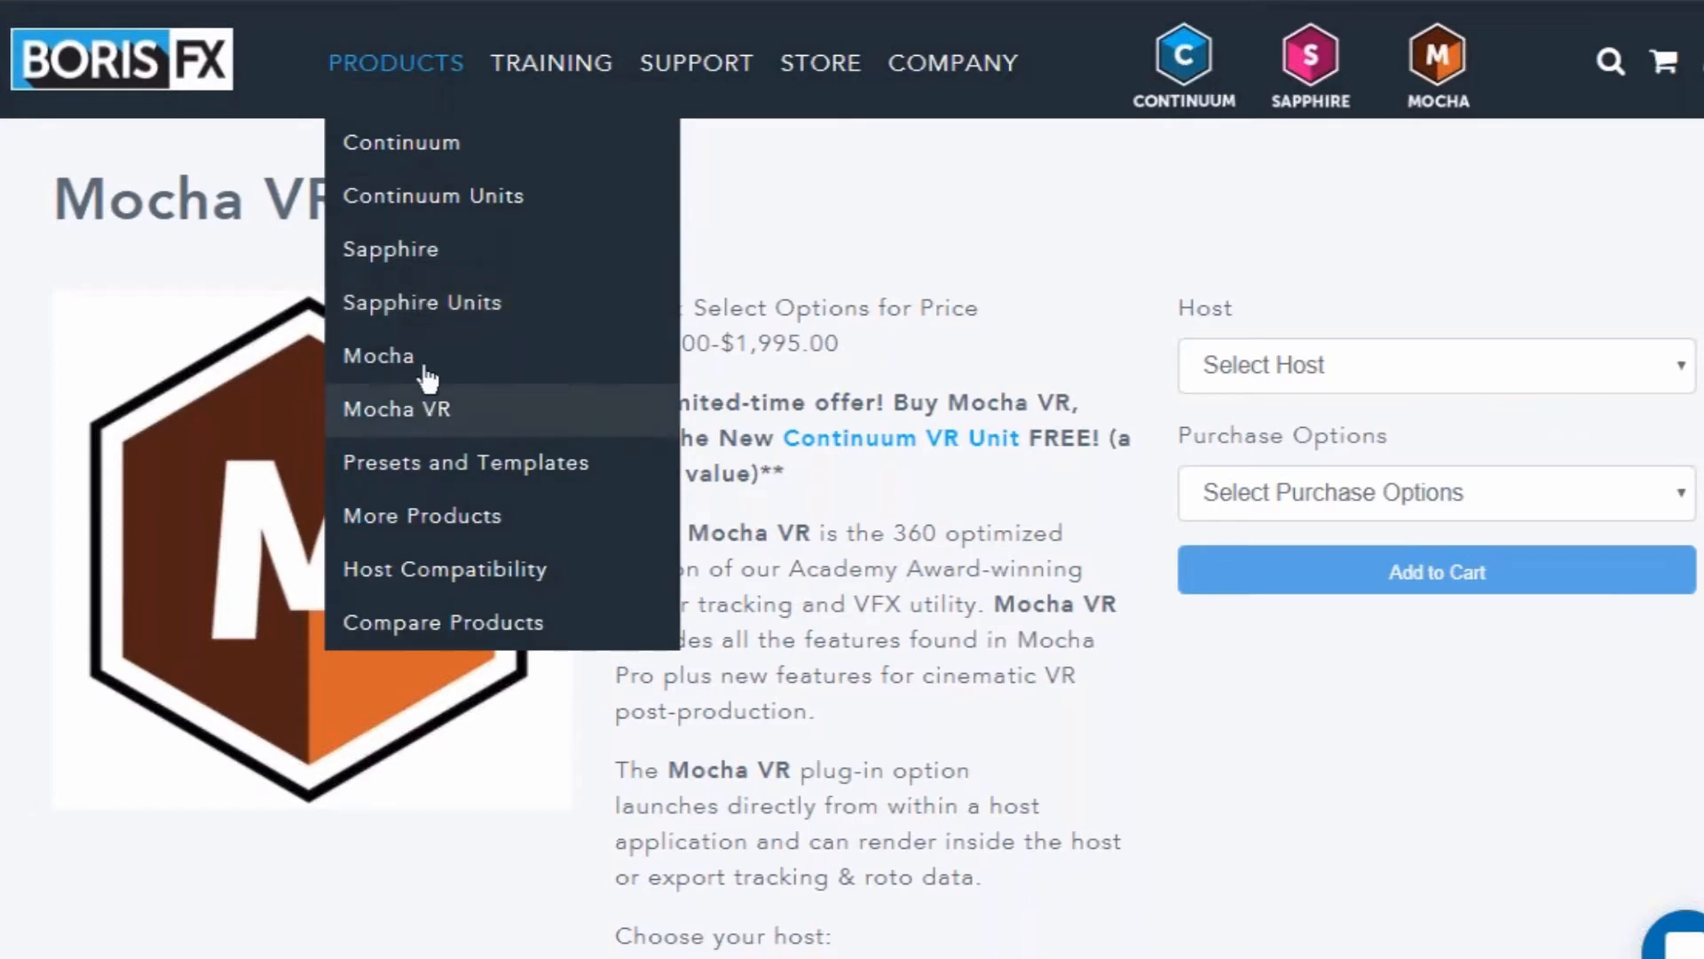
click(1262, 357)
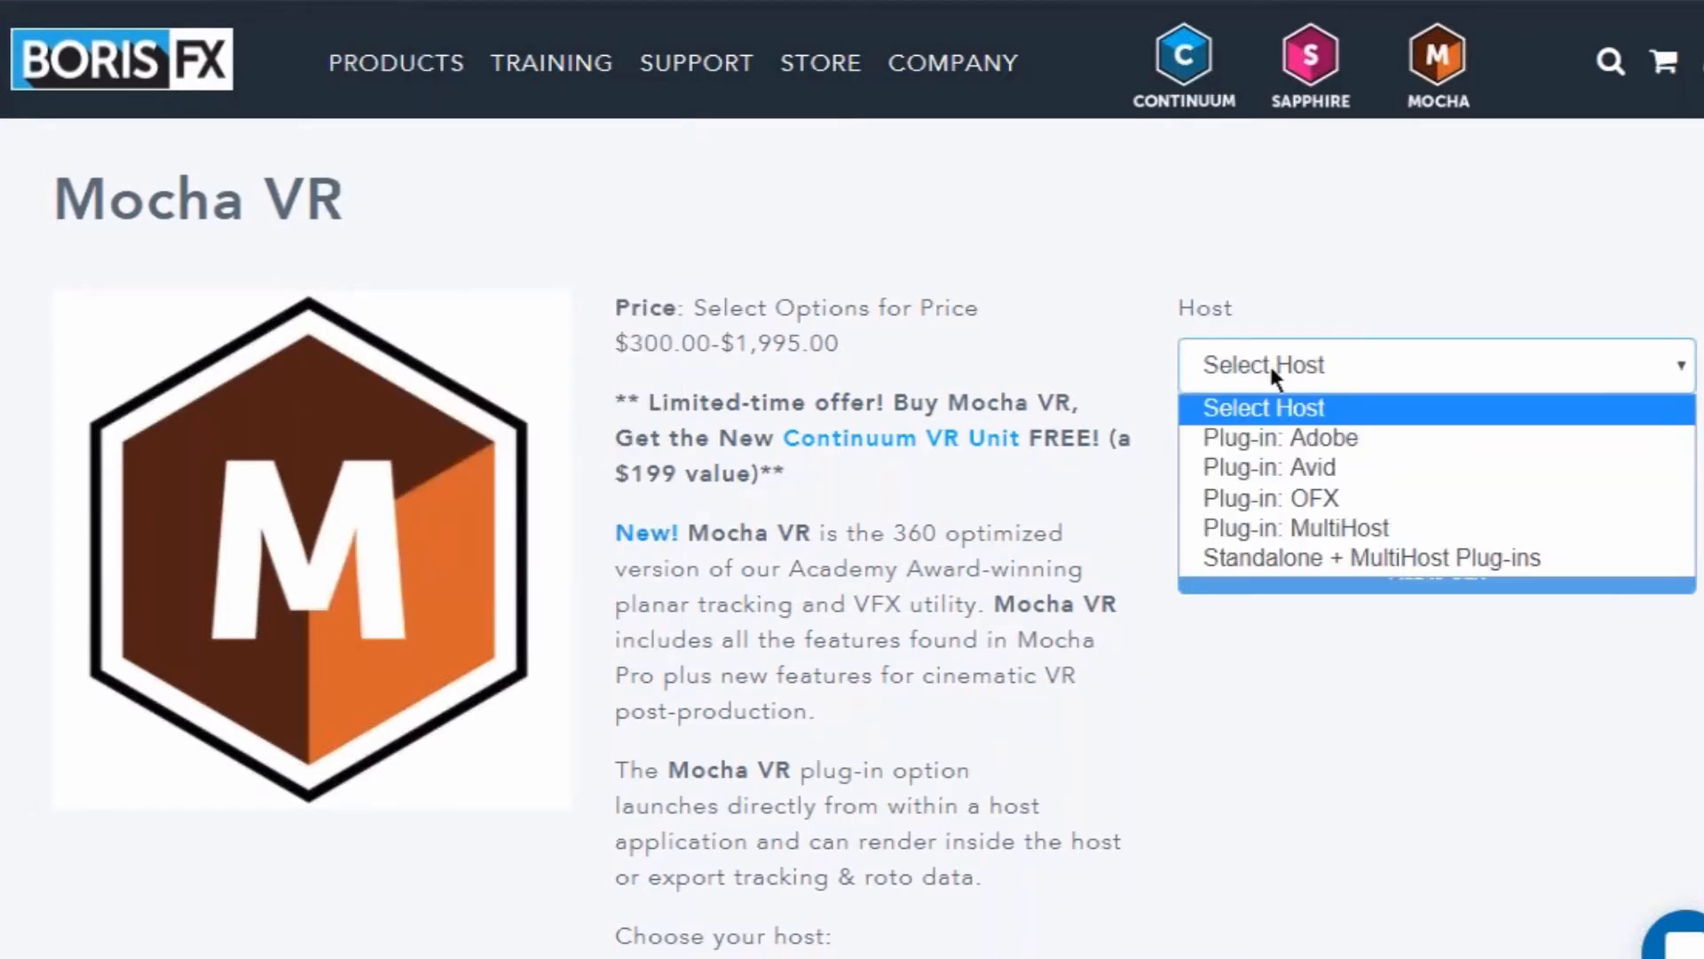
click(1316, 444)
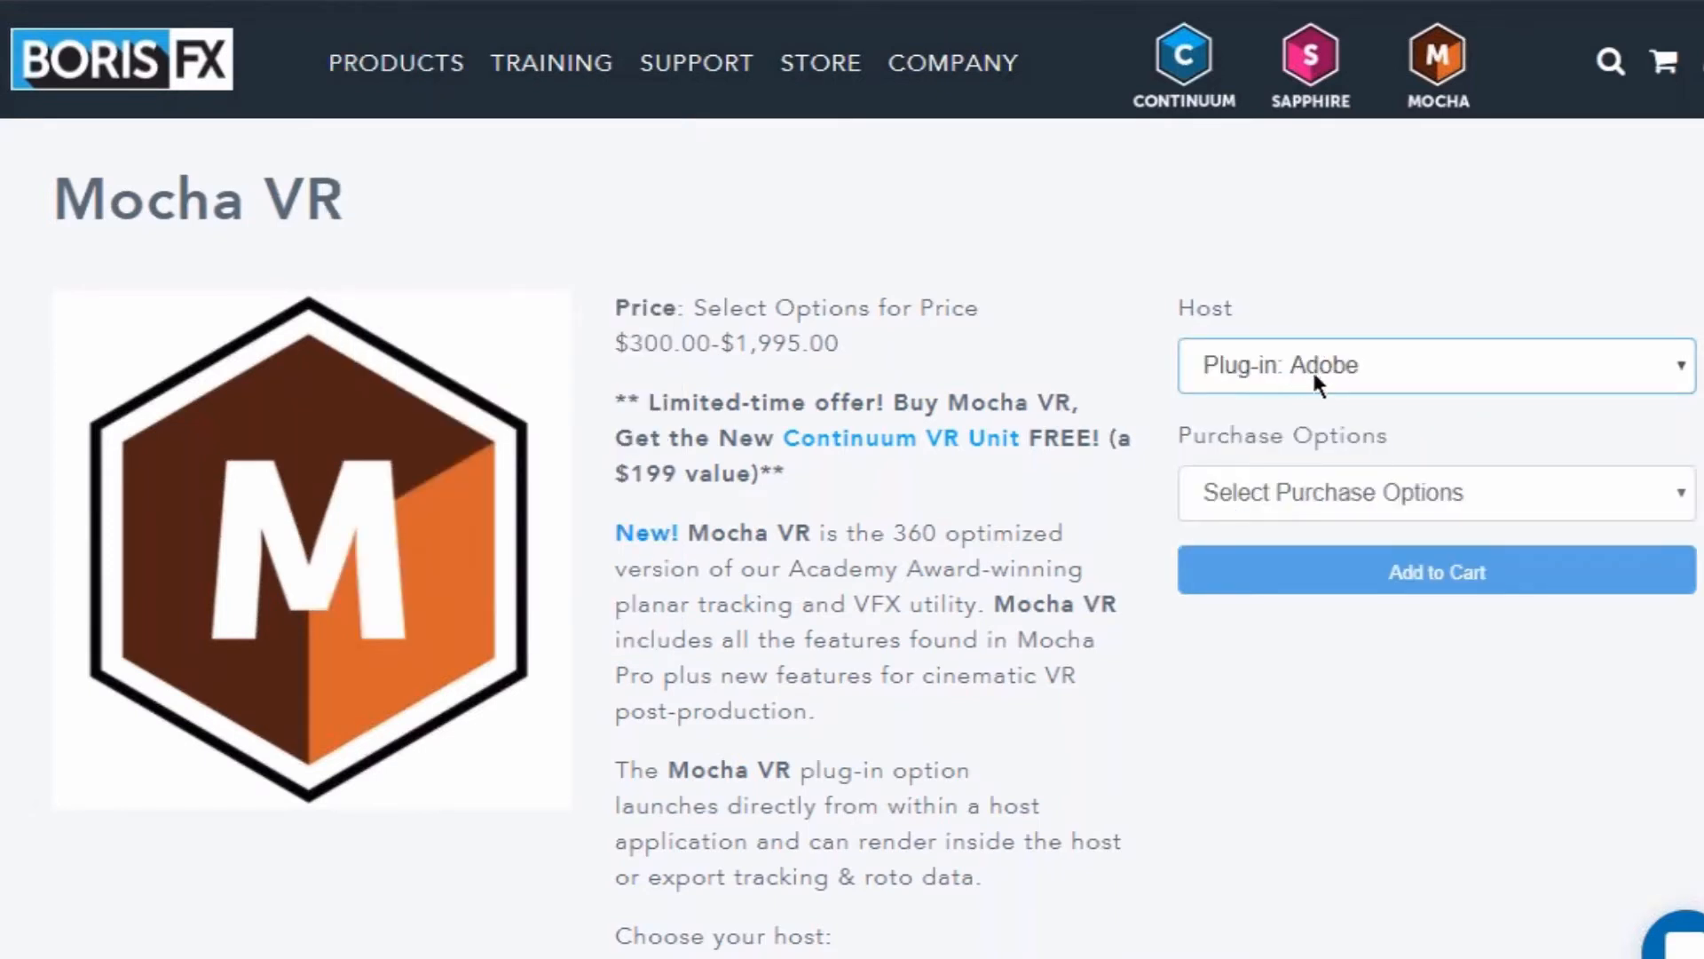
click(1325, 499)
click(1171, 255)
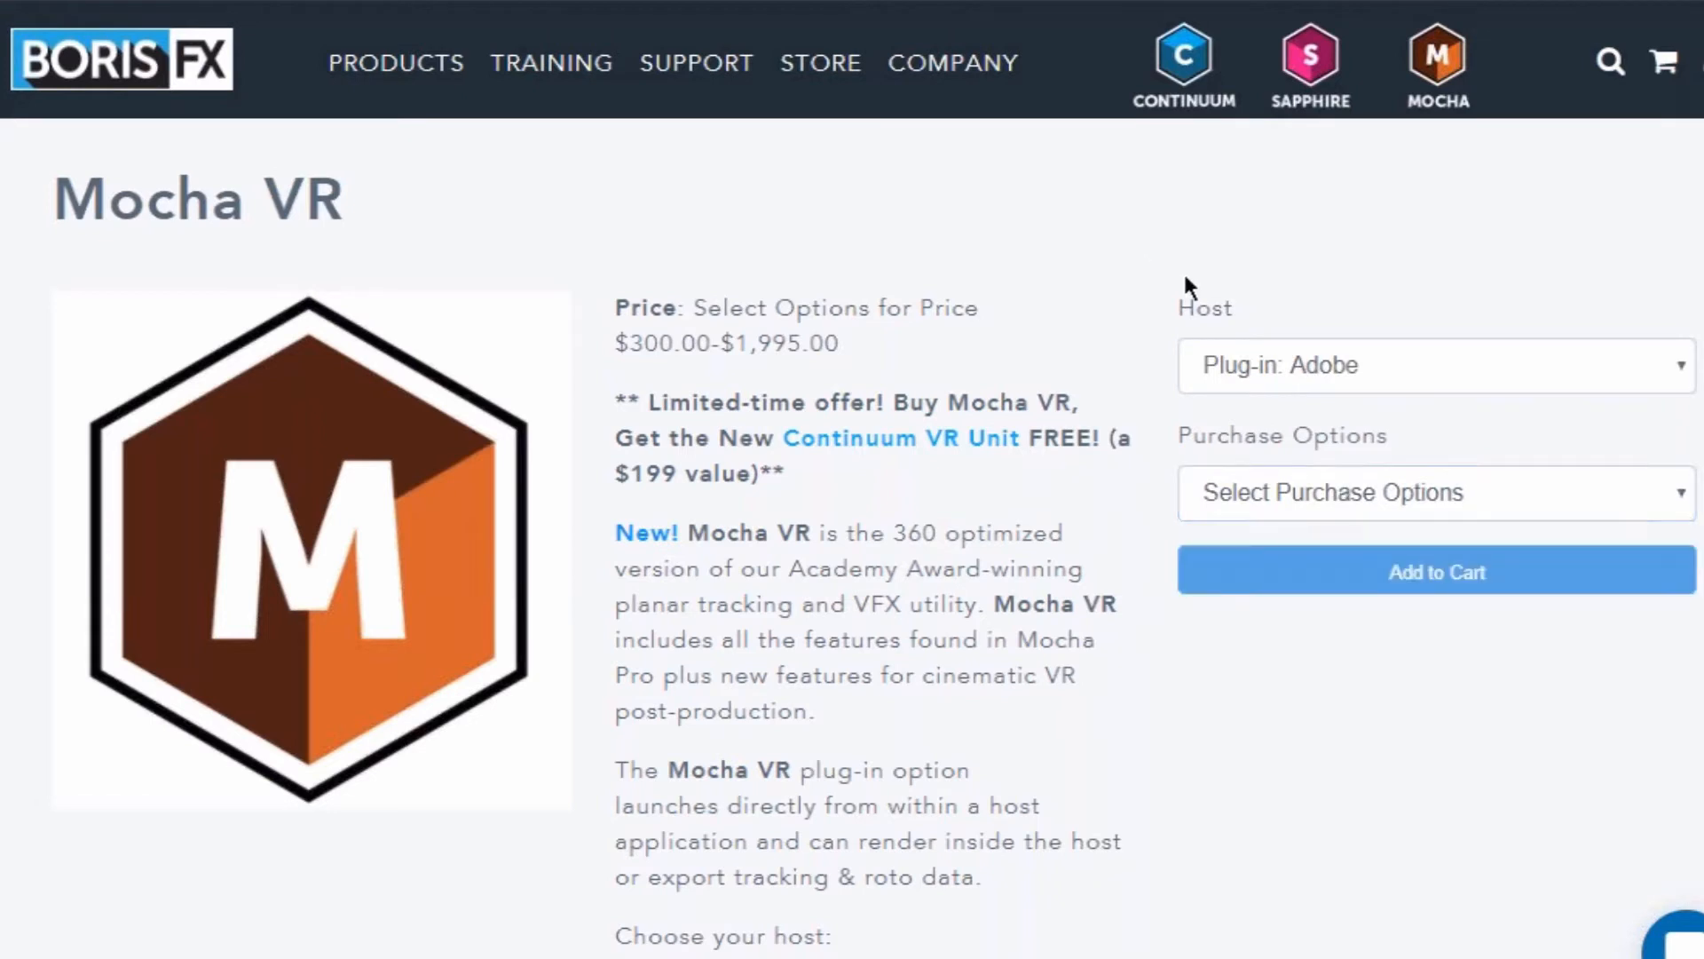
click(1296, 494)
click(1329, 597)
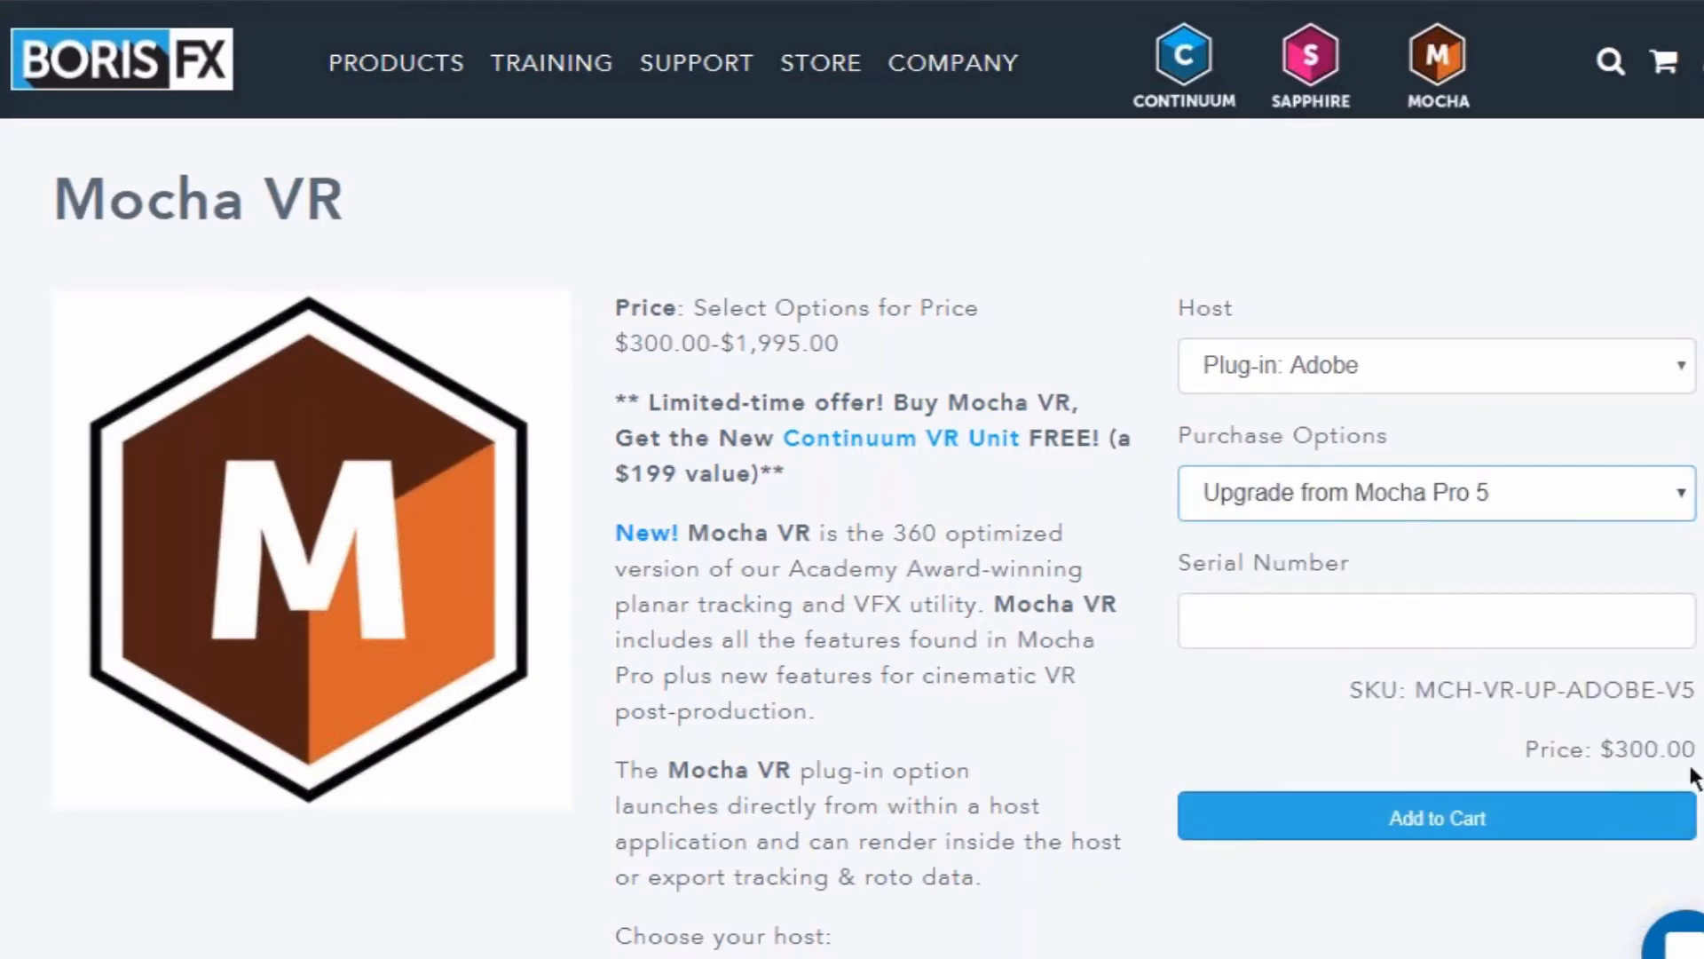
drag(1697, 751, 1604, 754)
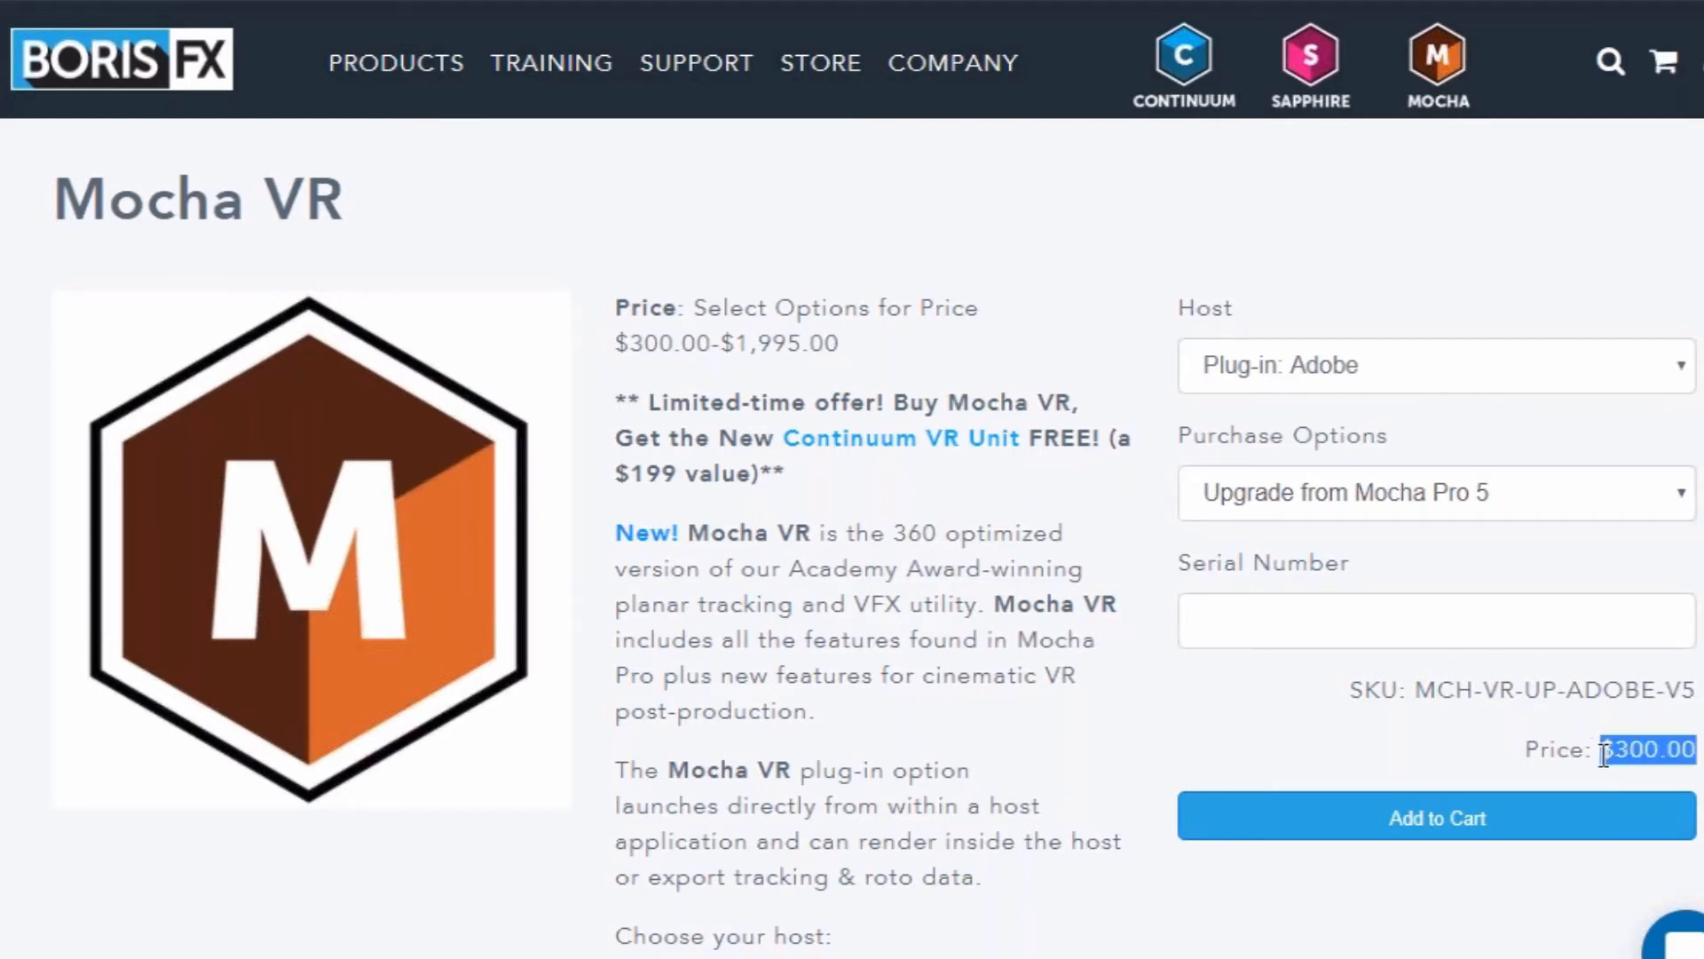